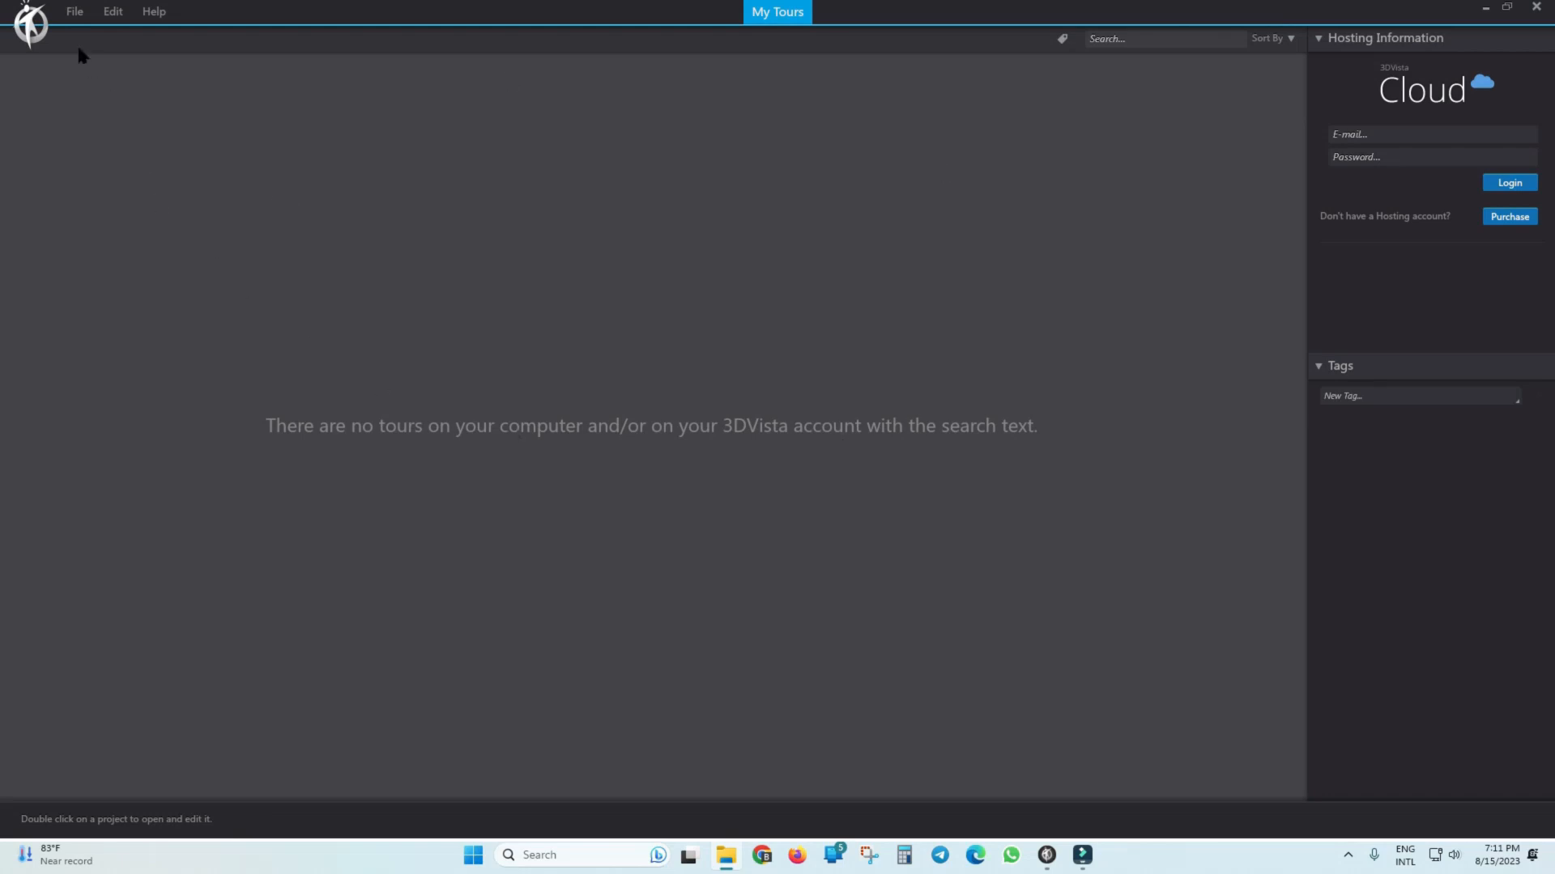
Start a new project and preview the Basic skin's Bottom Thumbnail, Aluminium Horizontal, Aluminium Radial and Circle Border styles.
{"action": "left_click", "coordinate": [72, 15]}
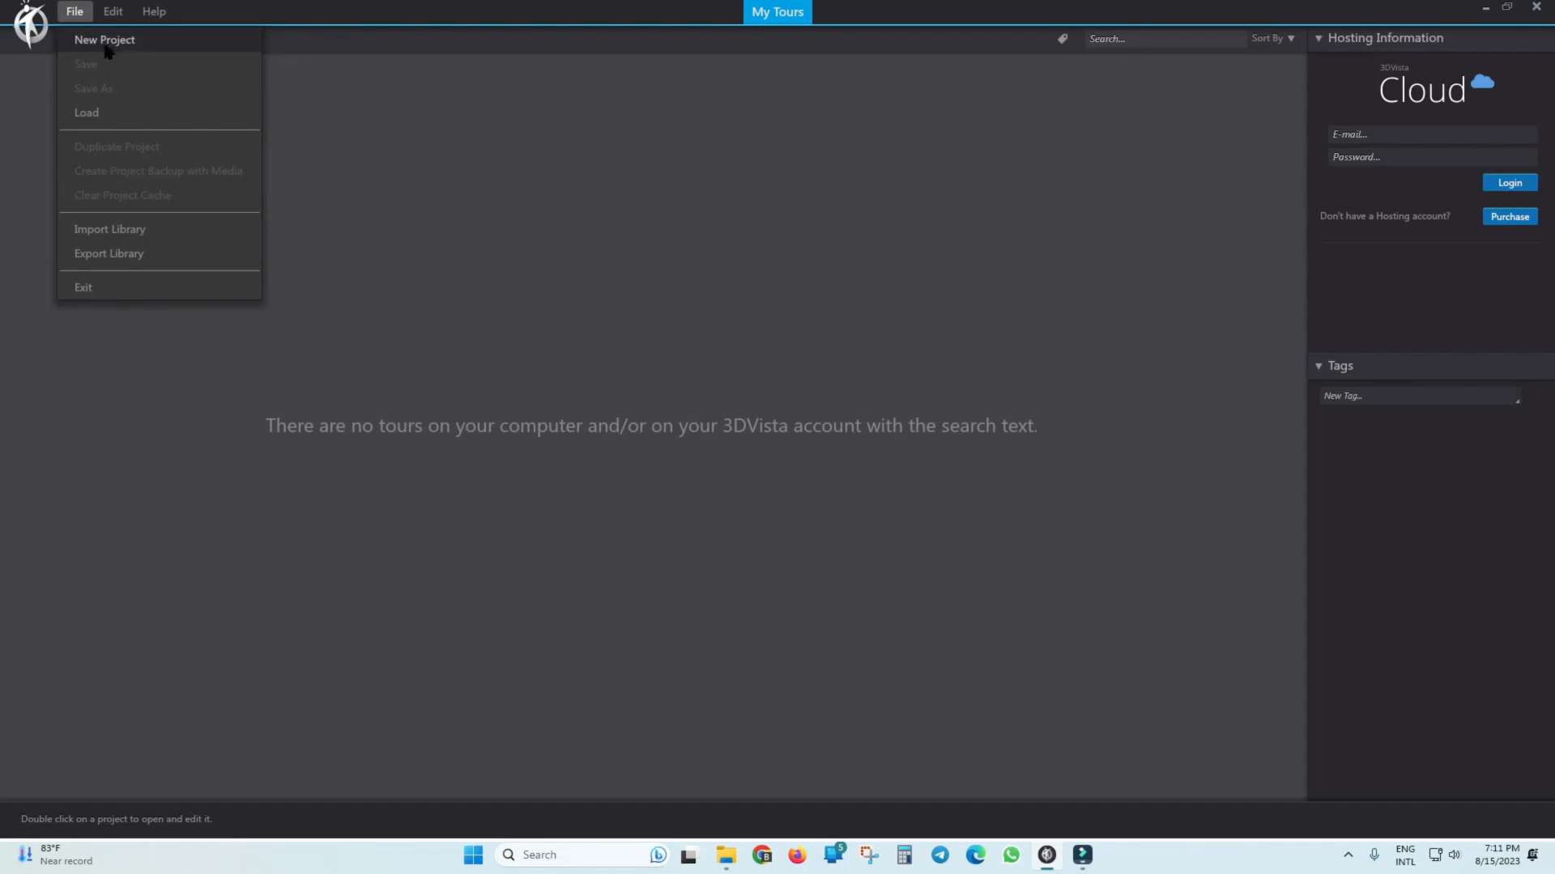
{"action": "left_click", "coordinate": [106, 40]}
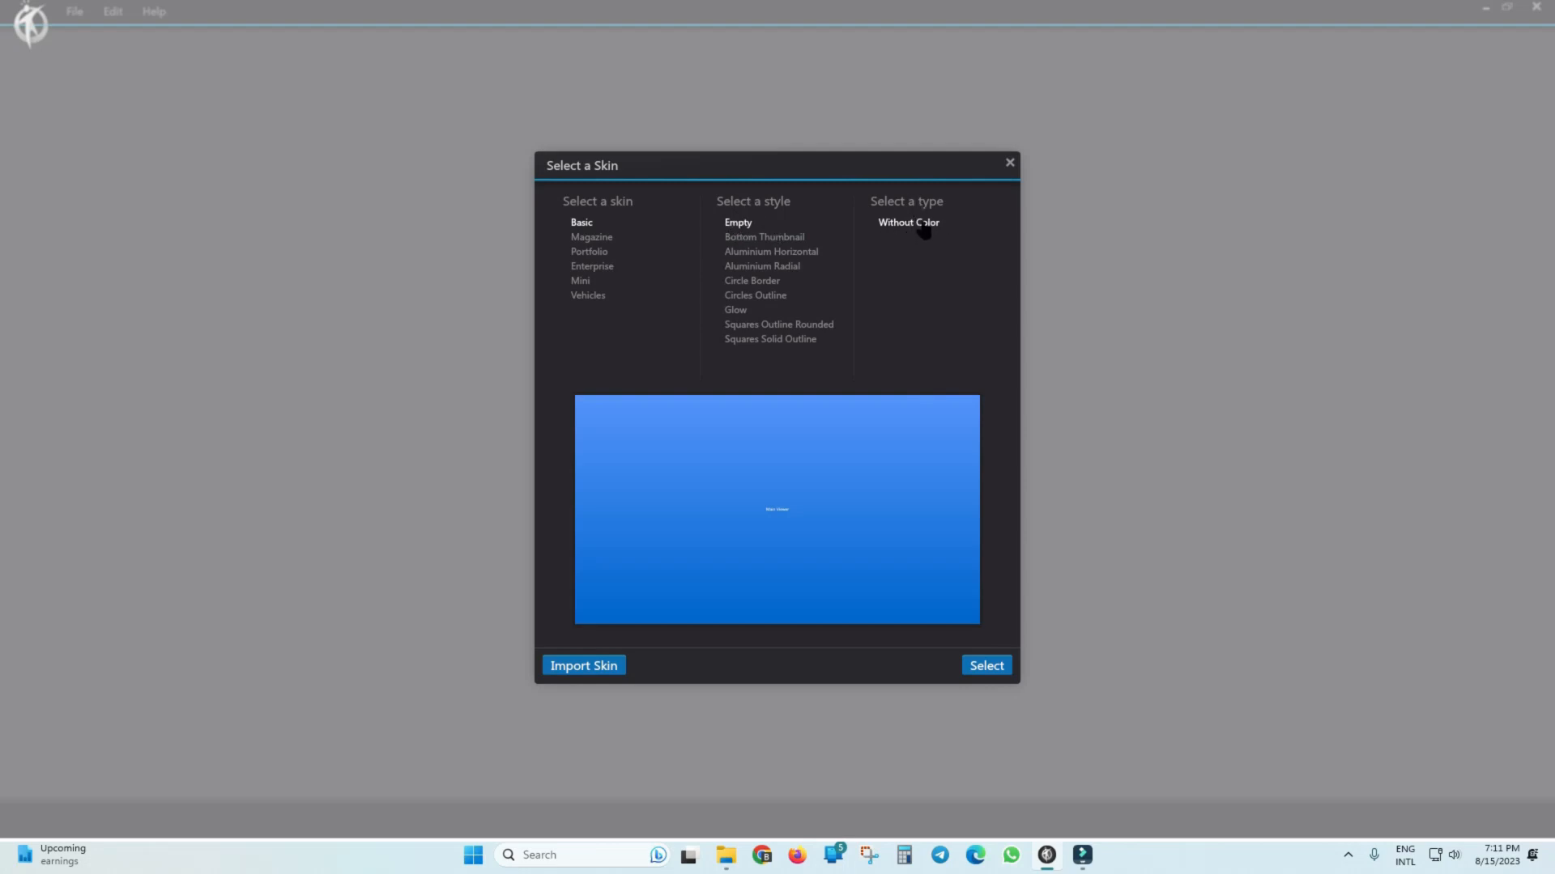
{"action": "left_click", "coordinate": [761, 237]}
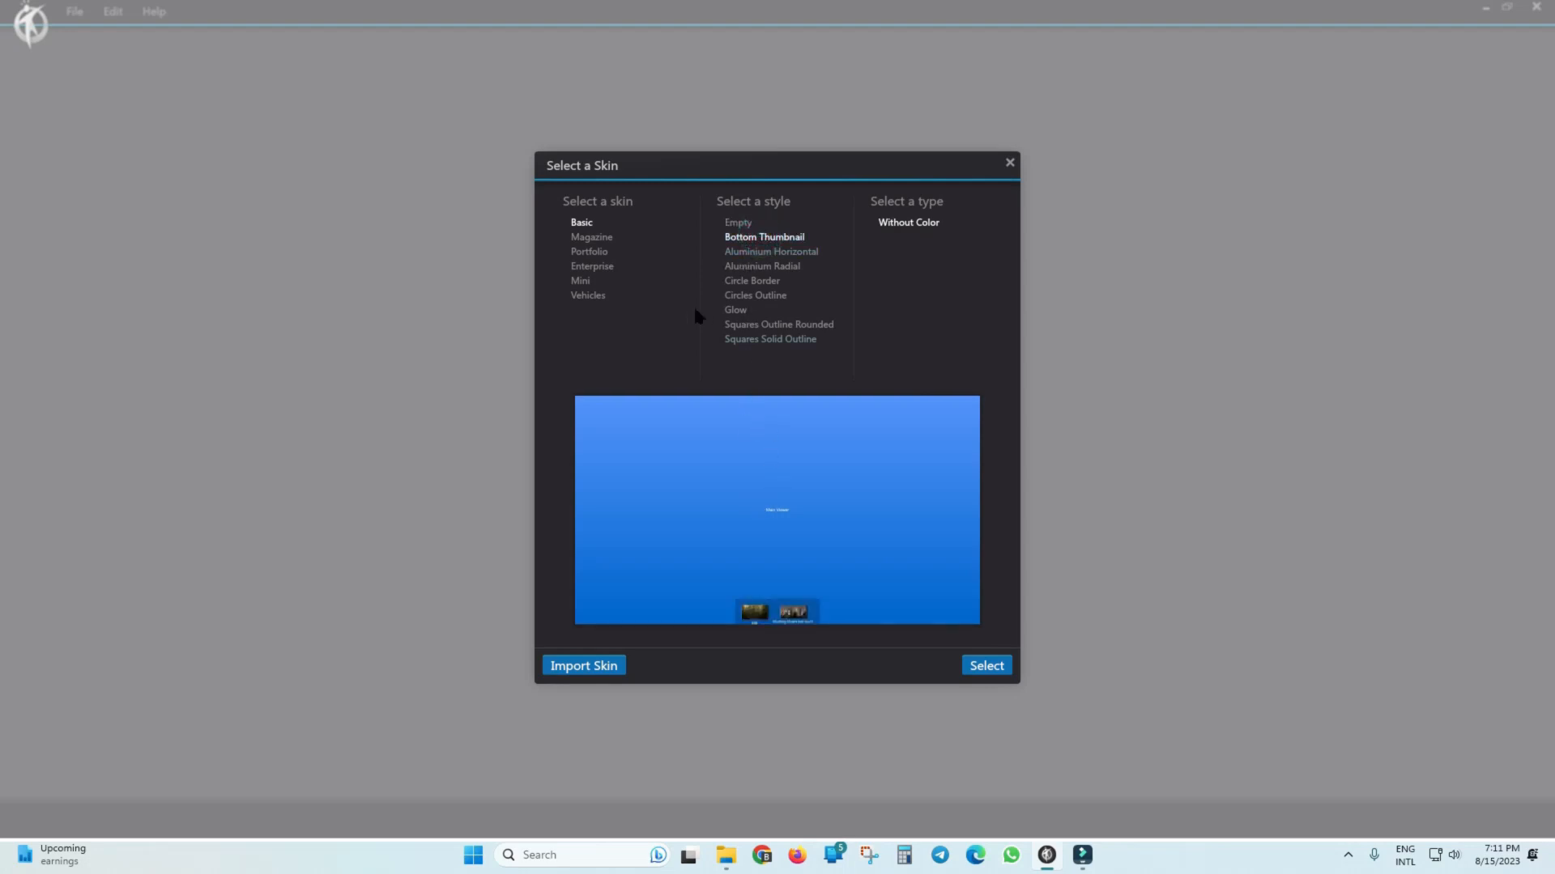
{"action": "left_click", "coordinate": [770, 252]}
{"action": "left_click", "coordinate": [761, 267]}
{"action": "left_click", "coordinate": [749, 281]}
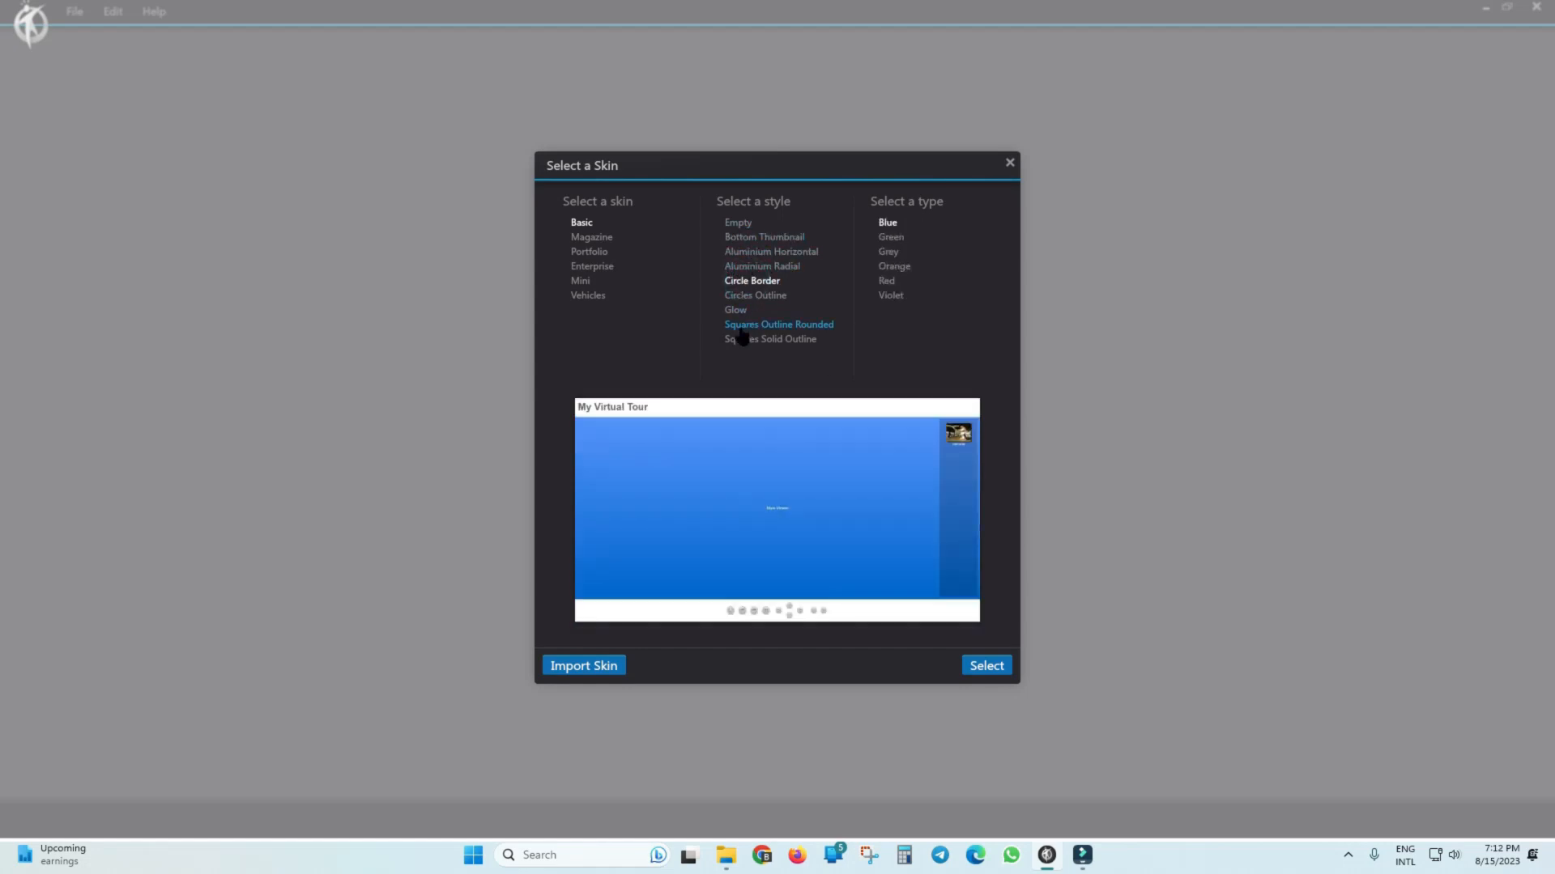
Preview the Magazine skin's Travel, Modern and Antique styles.
{"action": "left_click", "coordinate": [590, 238]}
{"action": "left_click", "coordinate": [740, 238]}
{"action": "left_click", "coordinate": [737, 253]}
{"action": "left_click", "coordinate": [734, 268]}
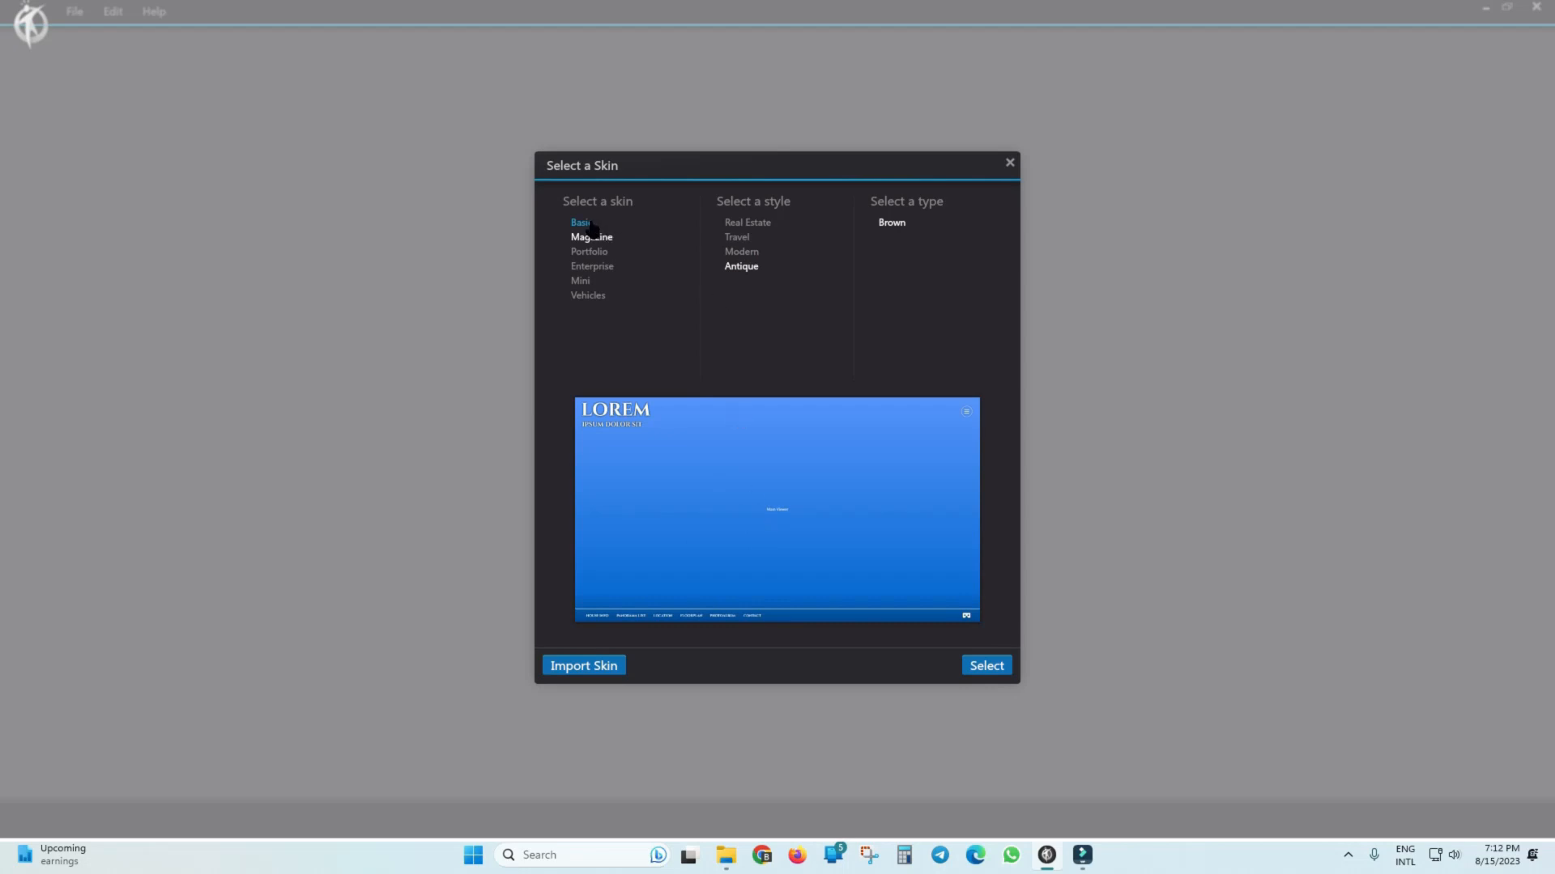
Compare the Portfolio skin's styles and types, and apply it with the Side Menu style and Black 1 type.
{"action": "left_click", "coordinate": [589, 251]}
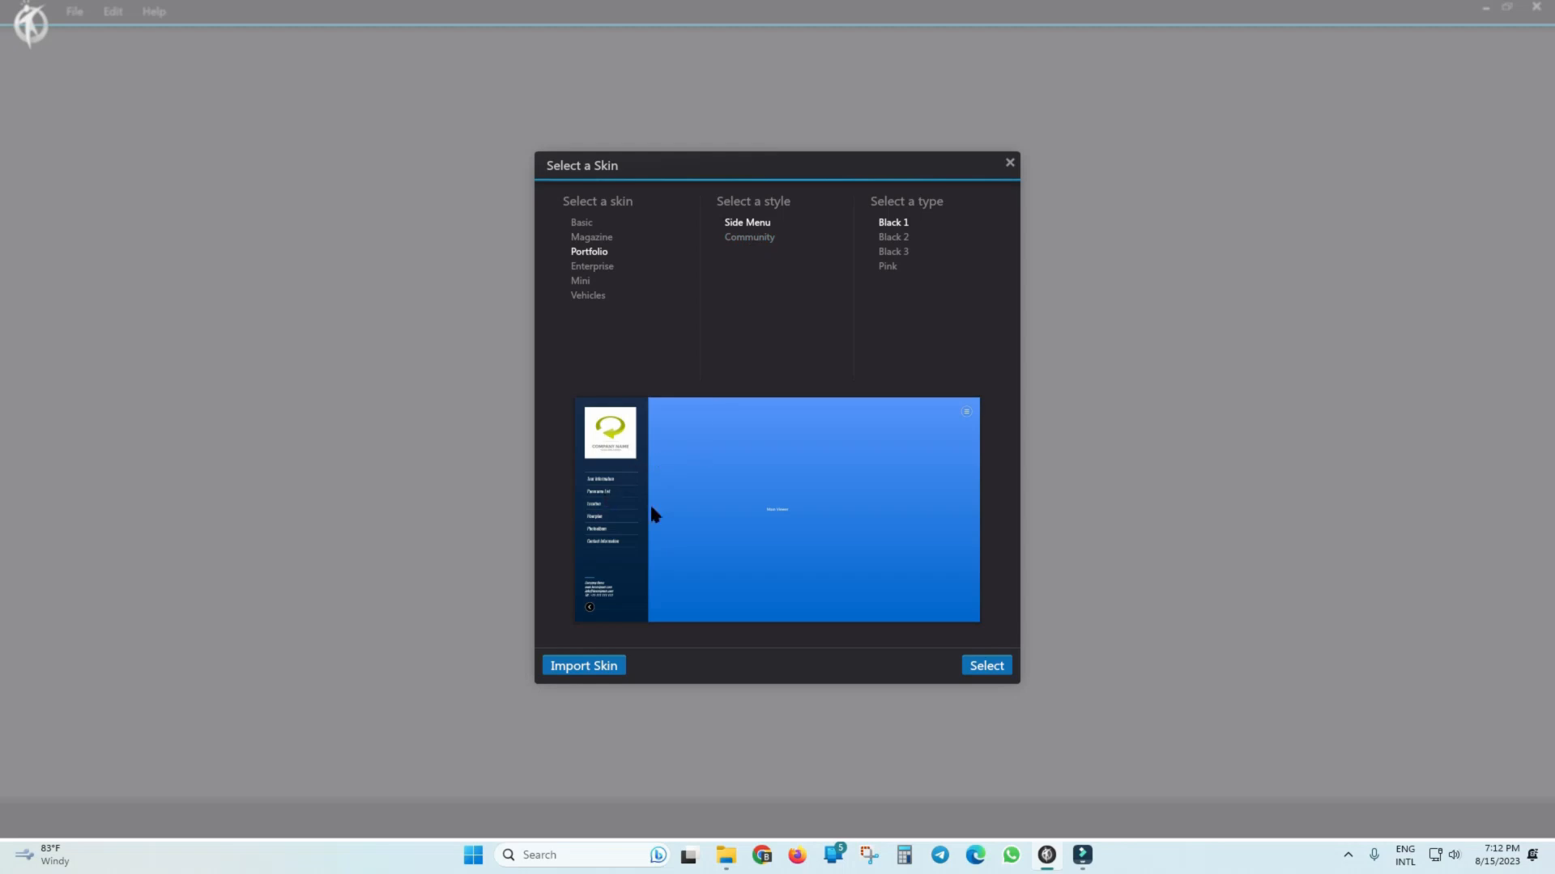
{"action": "left_click", "coordinate": [743, 237]}
{"action": "left_click", "coordinate": [745, 223]}
{"action": "left_click", "coordinate": [892, 226]}
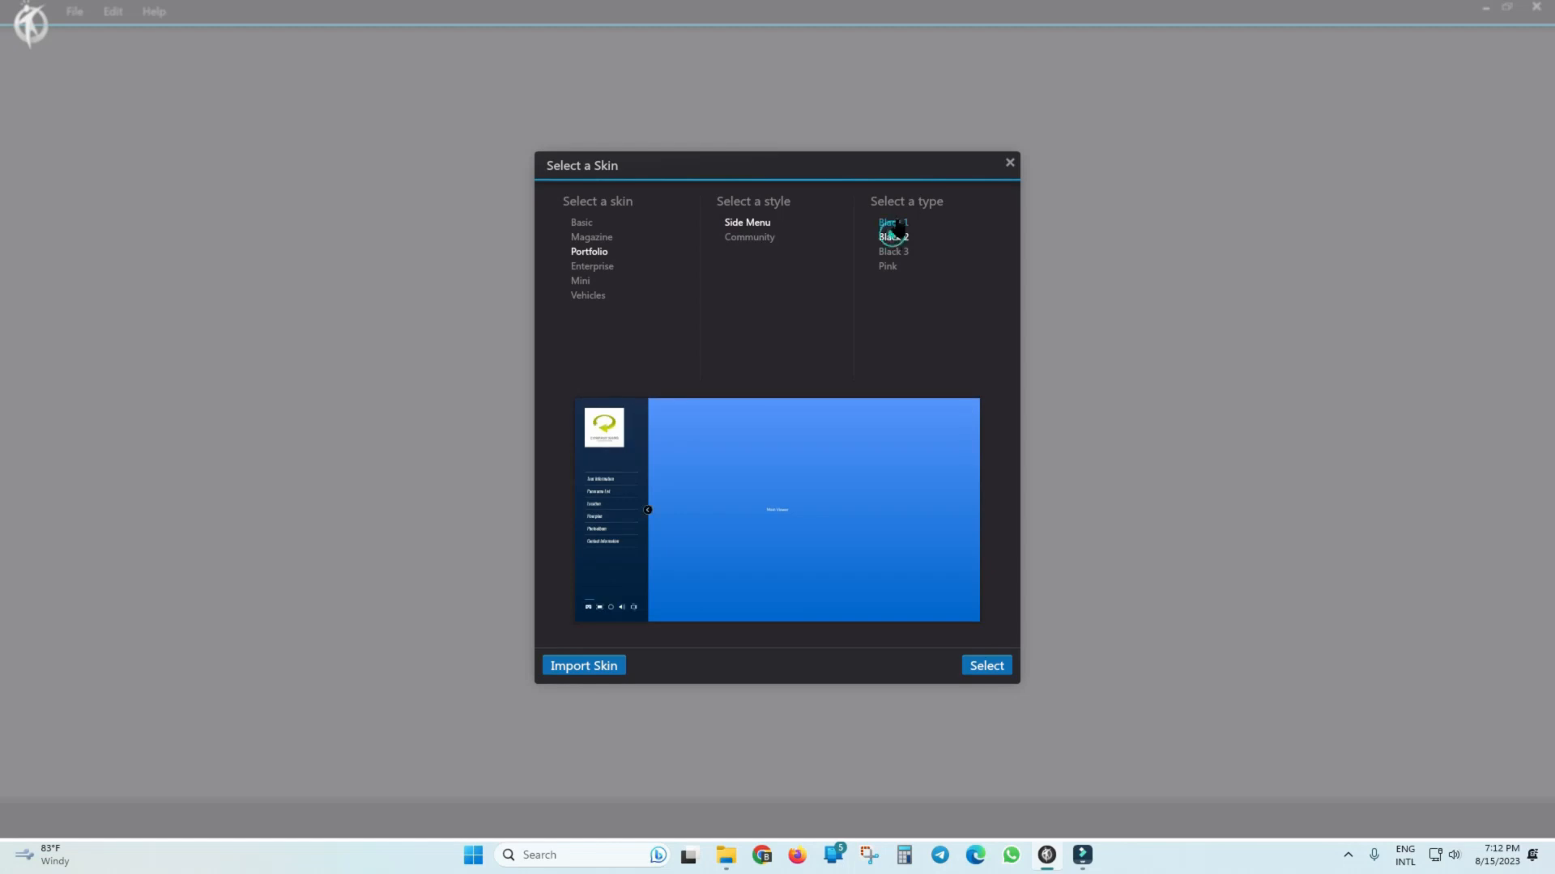
{"action": "left_click", "coordinate": [890, 248]}
{"action": "left_click", "coordinate": [886, 266]}
{"action": "left_click", "coordinate": [890, 225]}
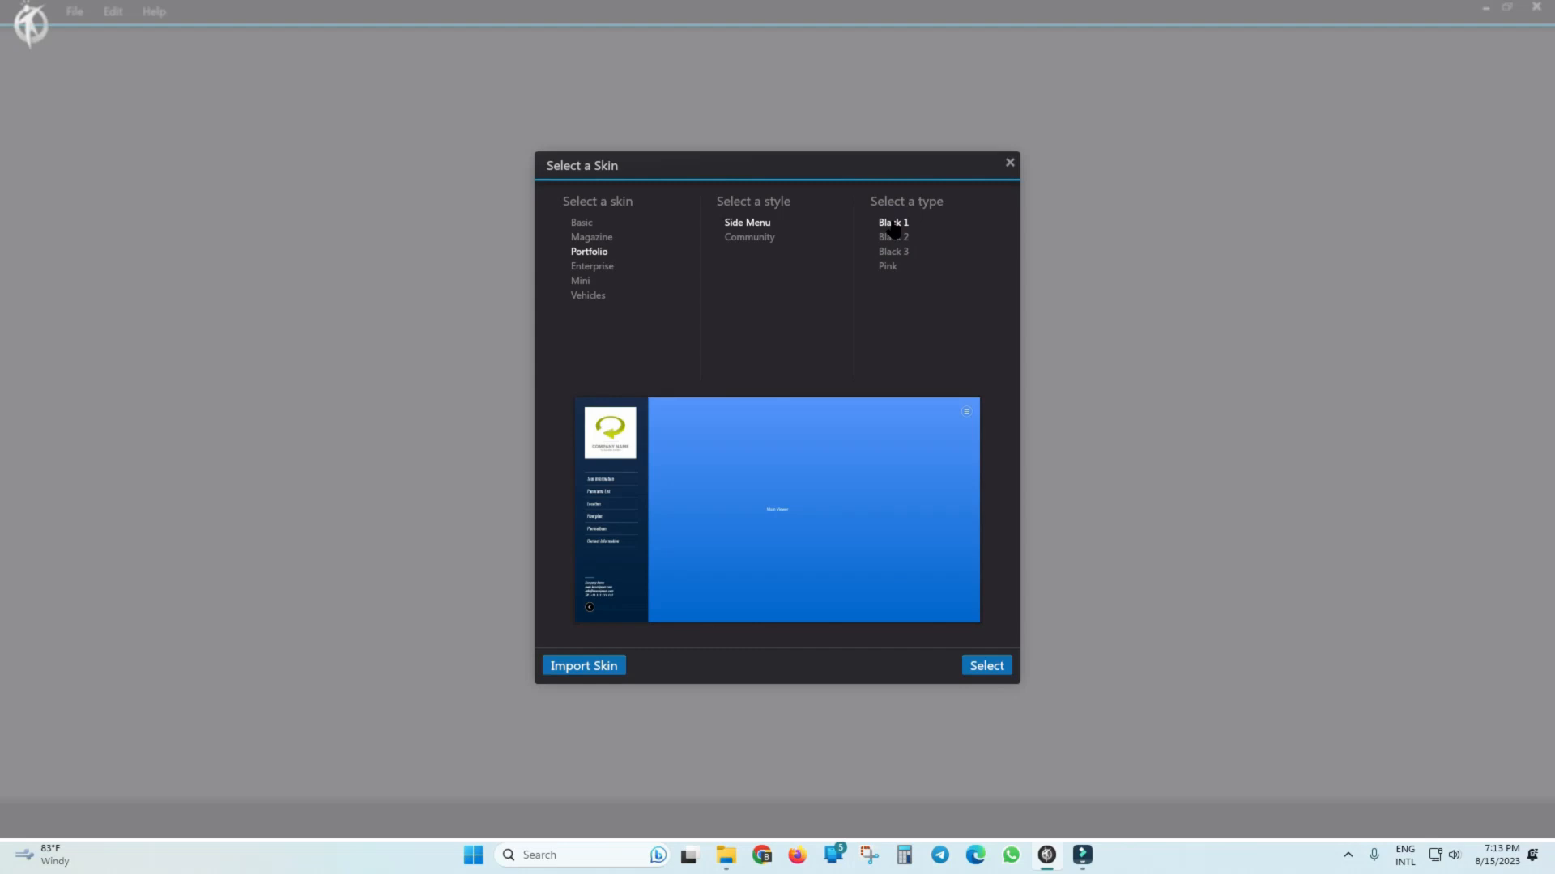
{"action": "left_click", "coordinate": [988, 672]}
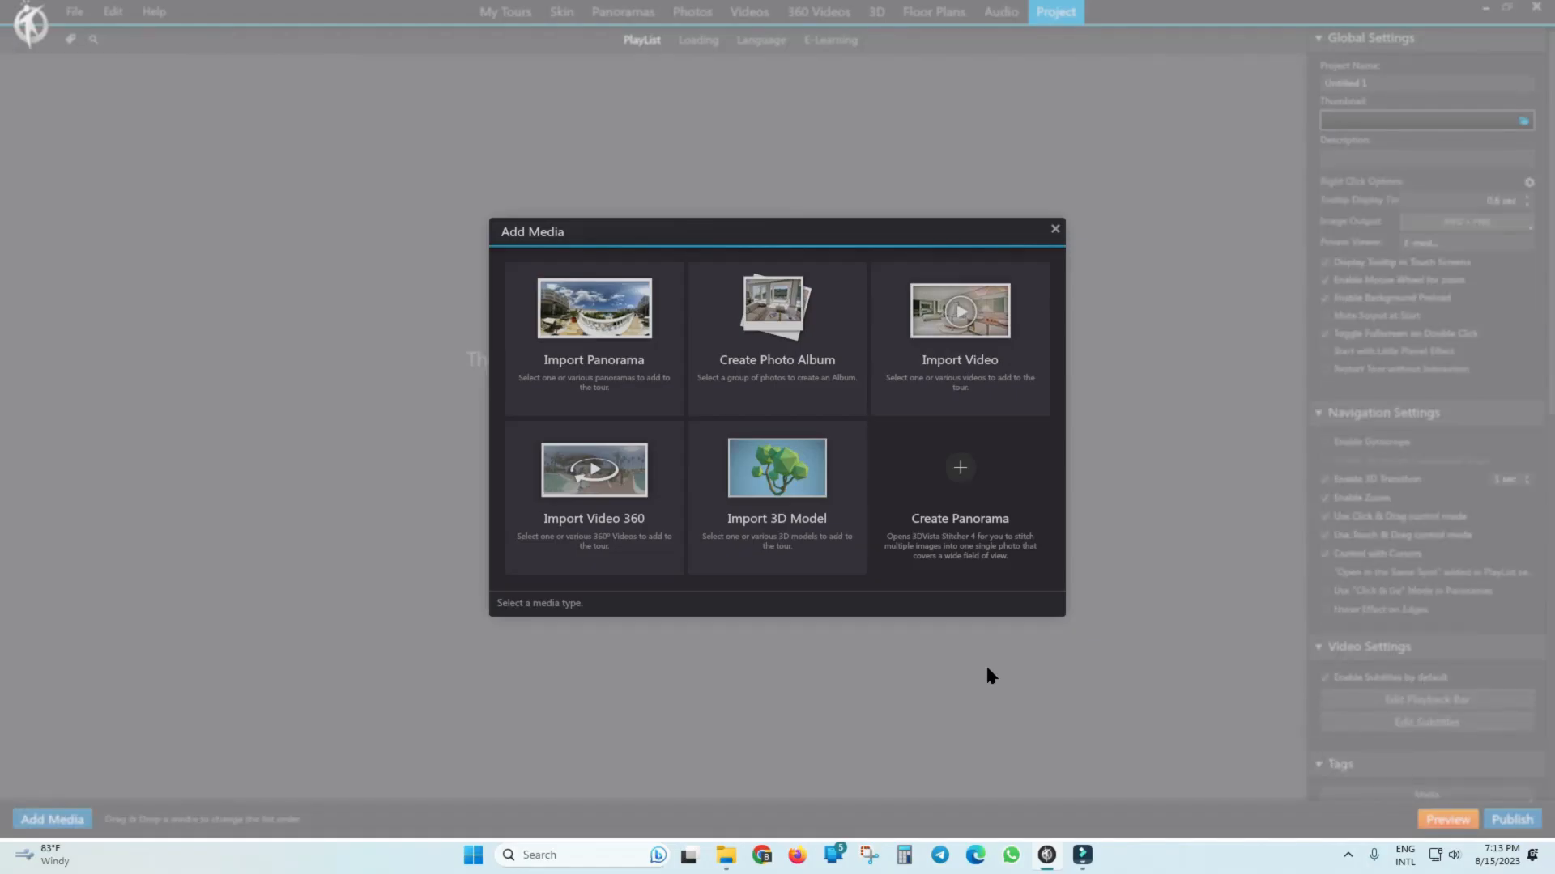
Import Fall.jpg and Winter.jpg as standard panoramas and select Winter in the playlist.
{"action": "left_click", "coordinate": [602, 319]}
{"action": "left_click", "coordinate": [467, 380]}
{"action": "left_click", "coordinate": [189, 154]}
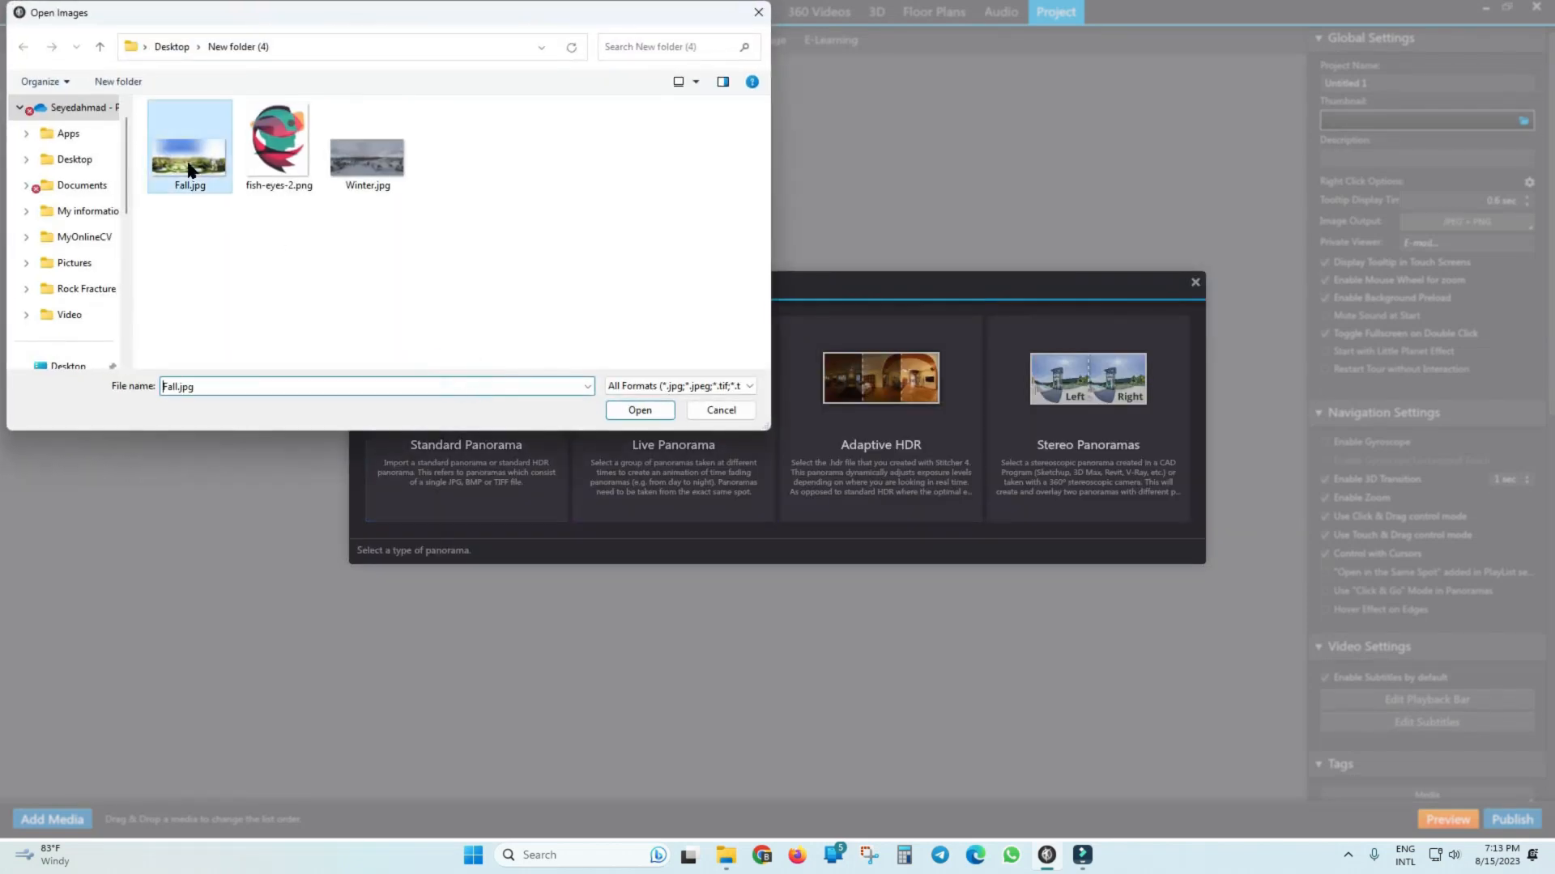
{"action": "left_click", "coordinate": [368, 158], "text": "ctrl"}
{"action": "left_click", "coordinate": [646, 411]}
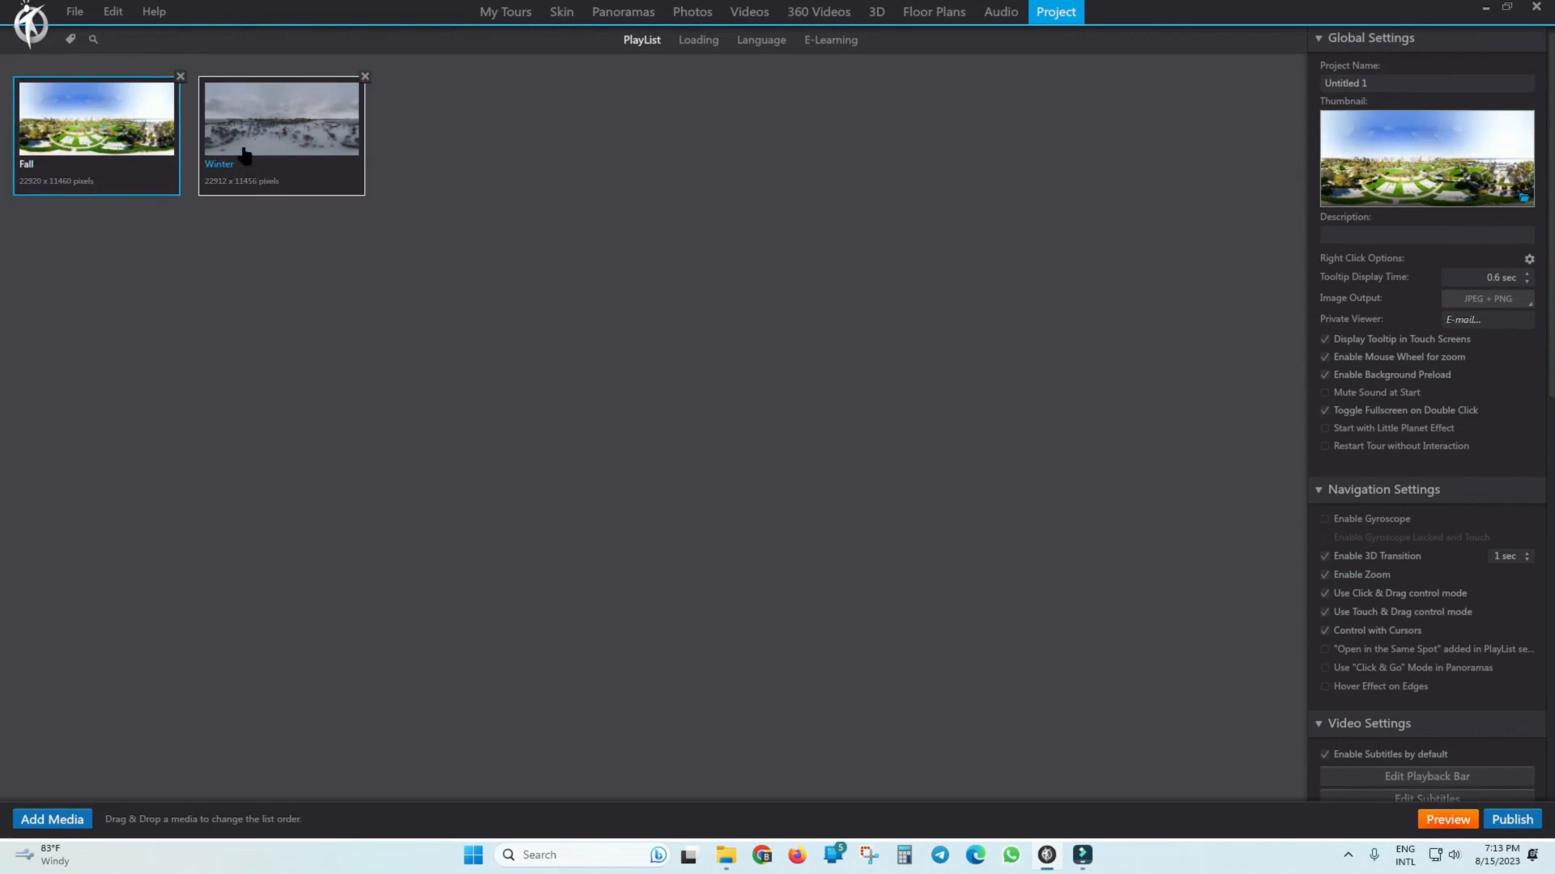
{"action": "left_click", "coordinate": [249, 134]}
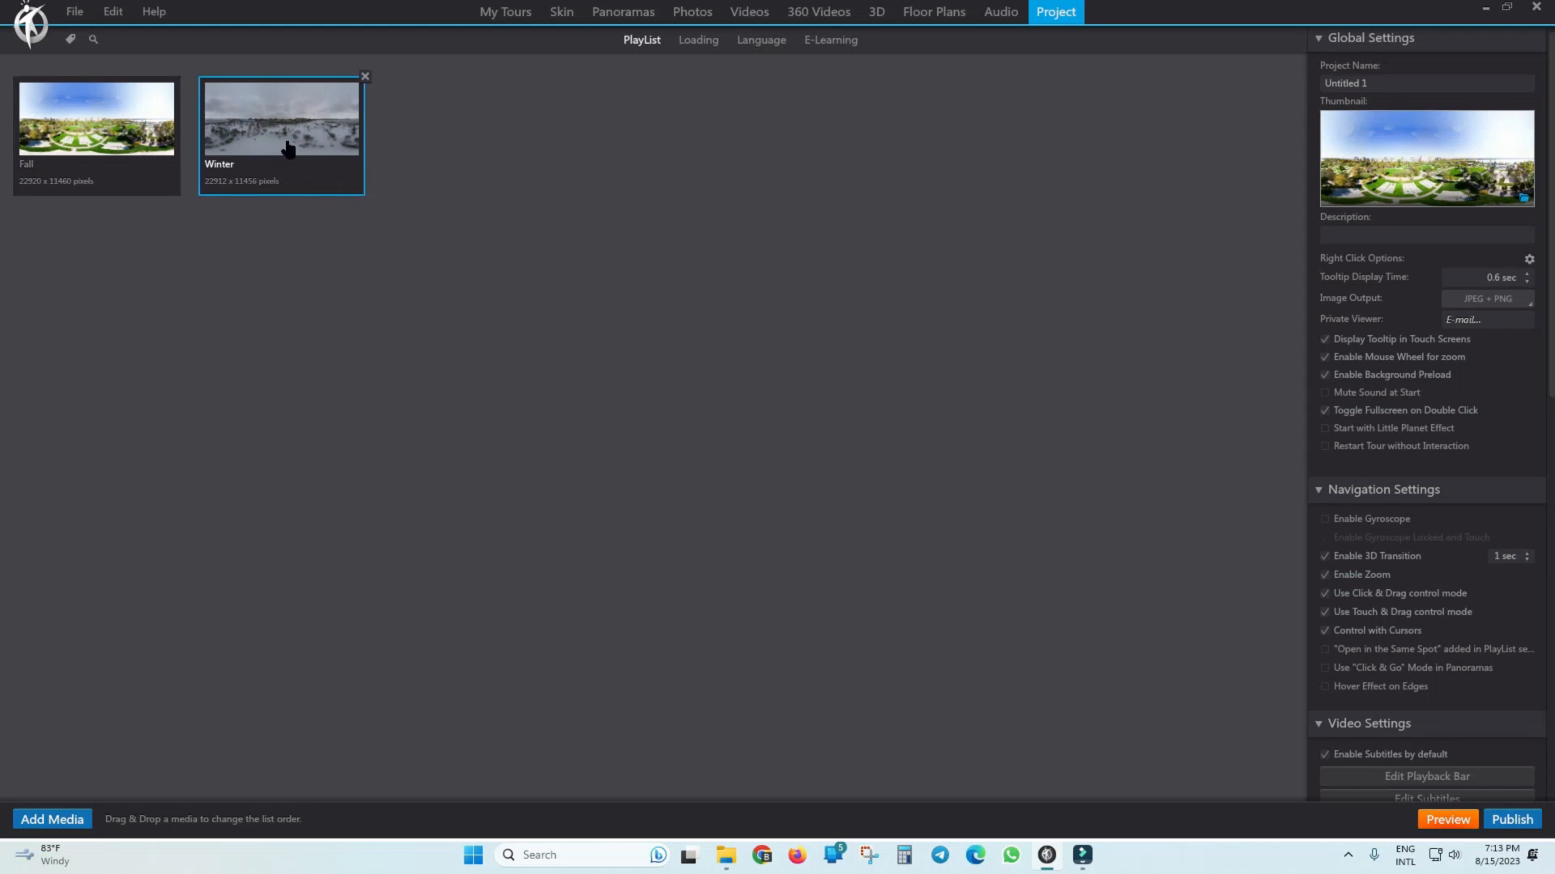
Open the skin editor, preview the tour, and collapse and expand its side menu.
{"action": "left_click", "coordinate": [561, 13]}
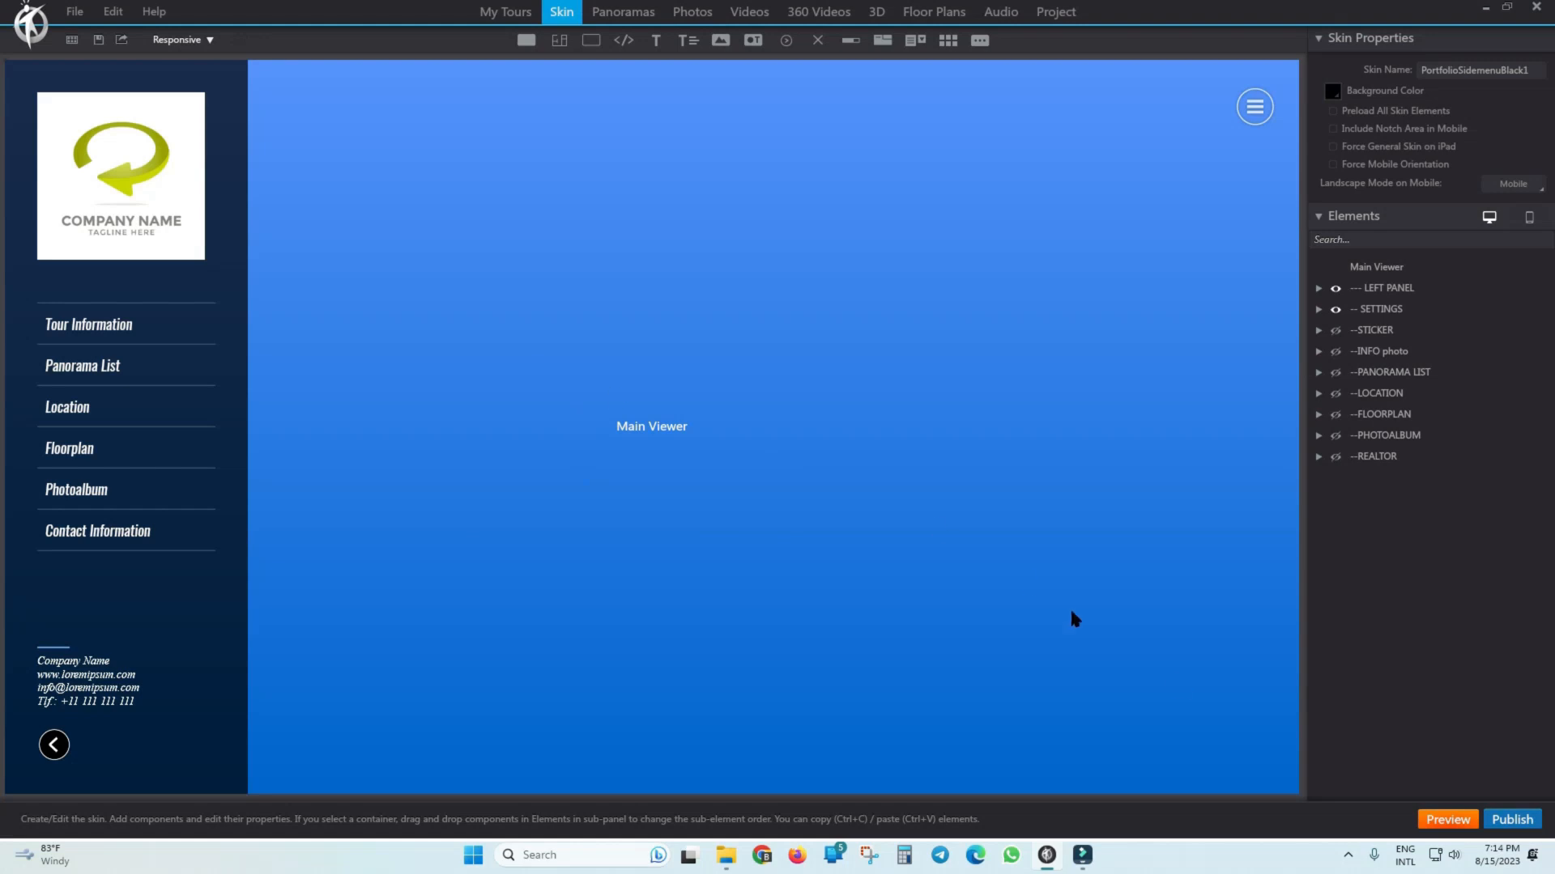
{"action": "left_click", "coordinate": [1446, 820]}
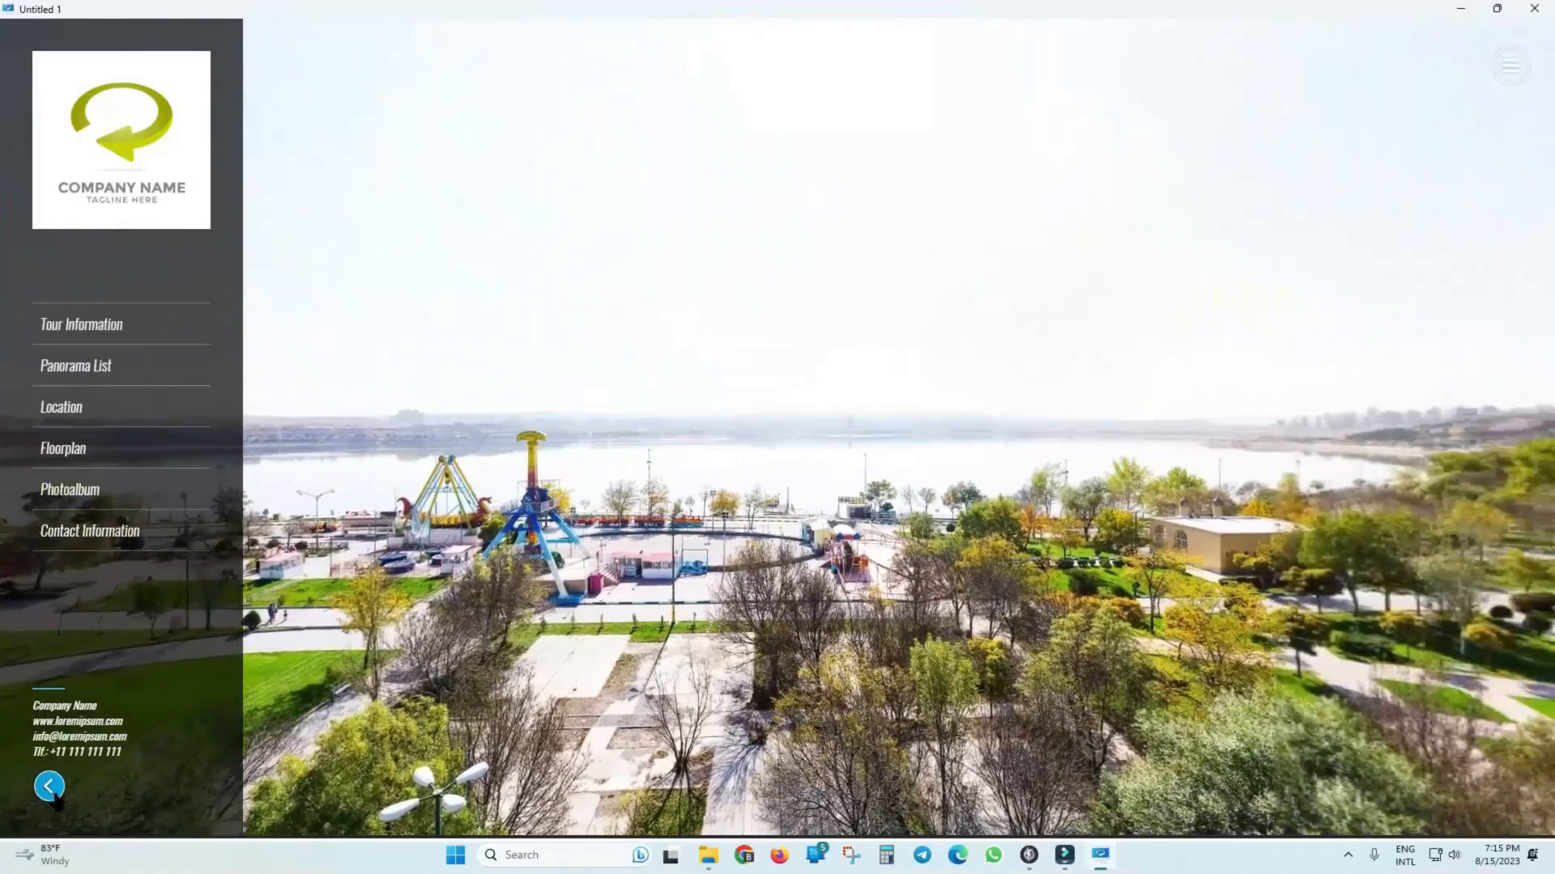
{"action": "left_click", "coordinate": [50, 787]}
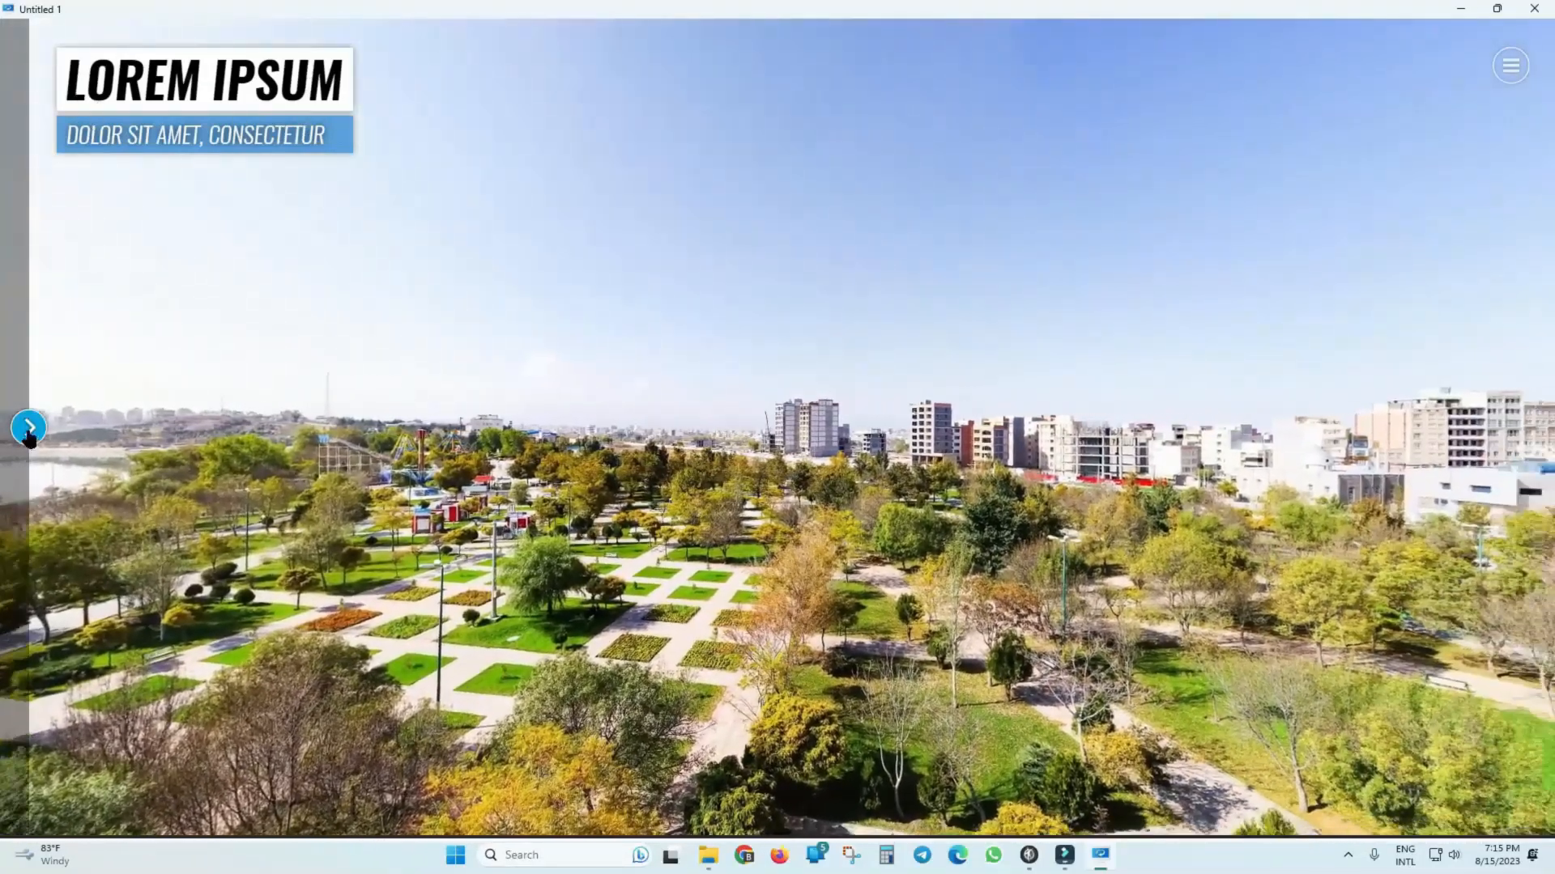
{"action": "left_click", "coordinate": [28, 429]}
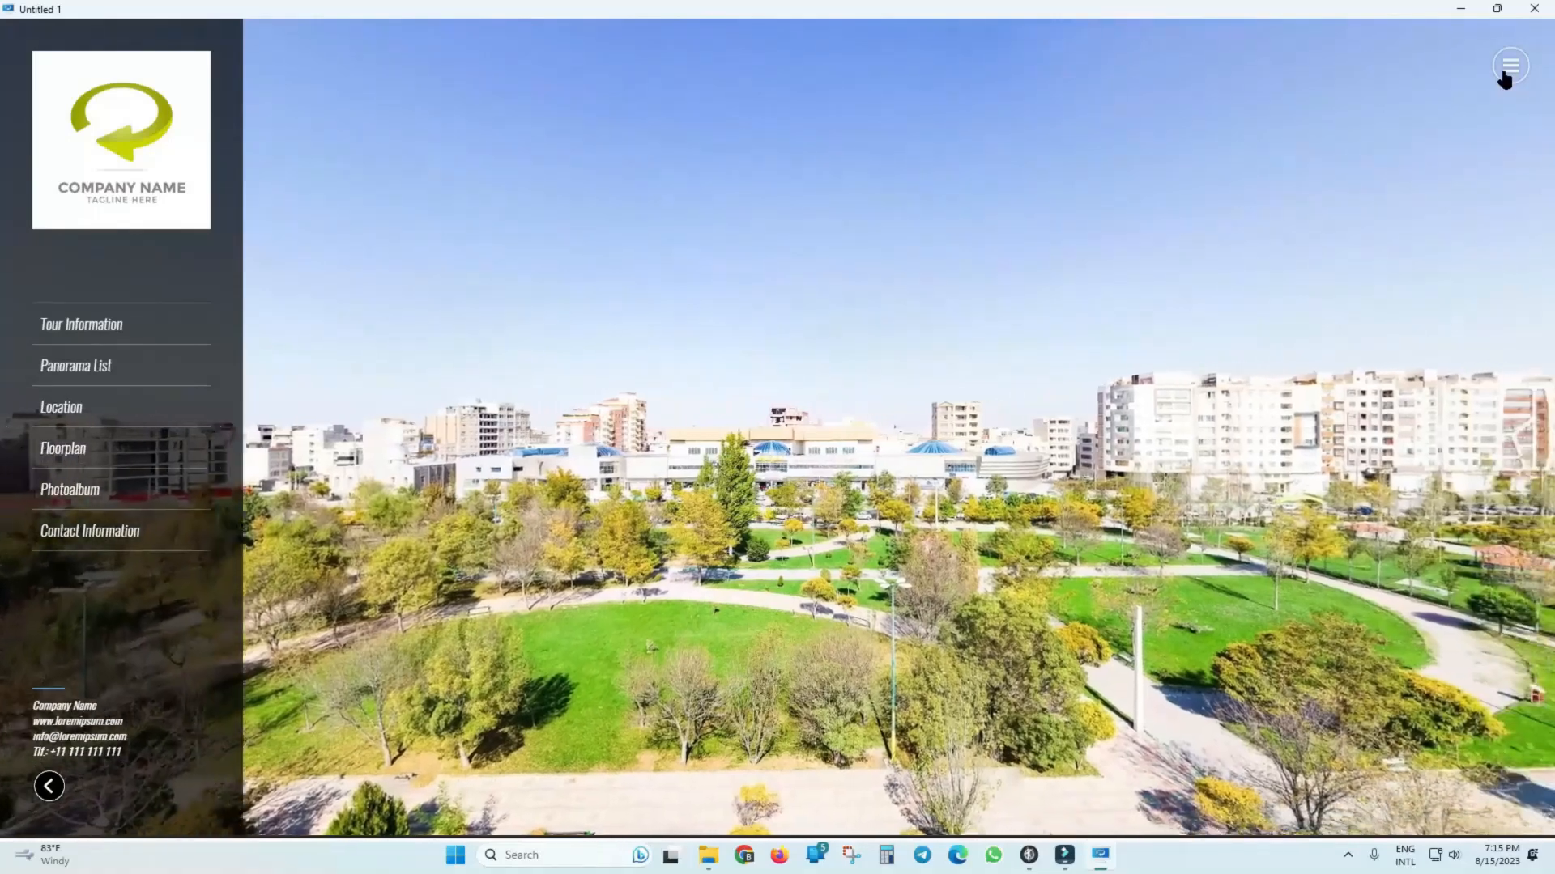
Expand the preview's settings menu, switch the option between sound and full screen twice, and collapse the menu.
{"action": "left_click", "coordinate": [1508, 68]}
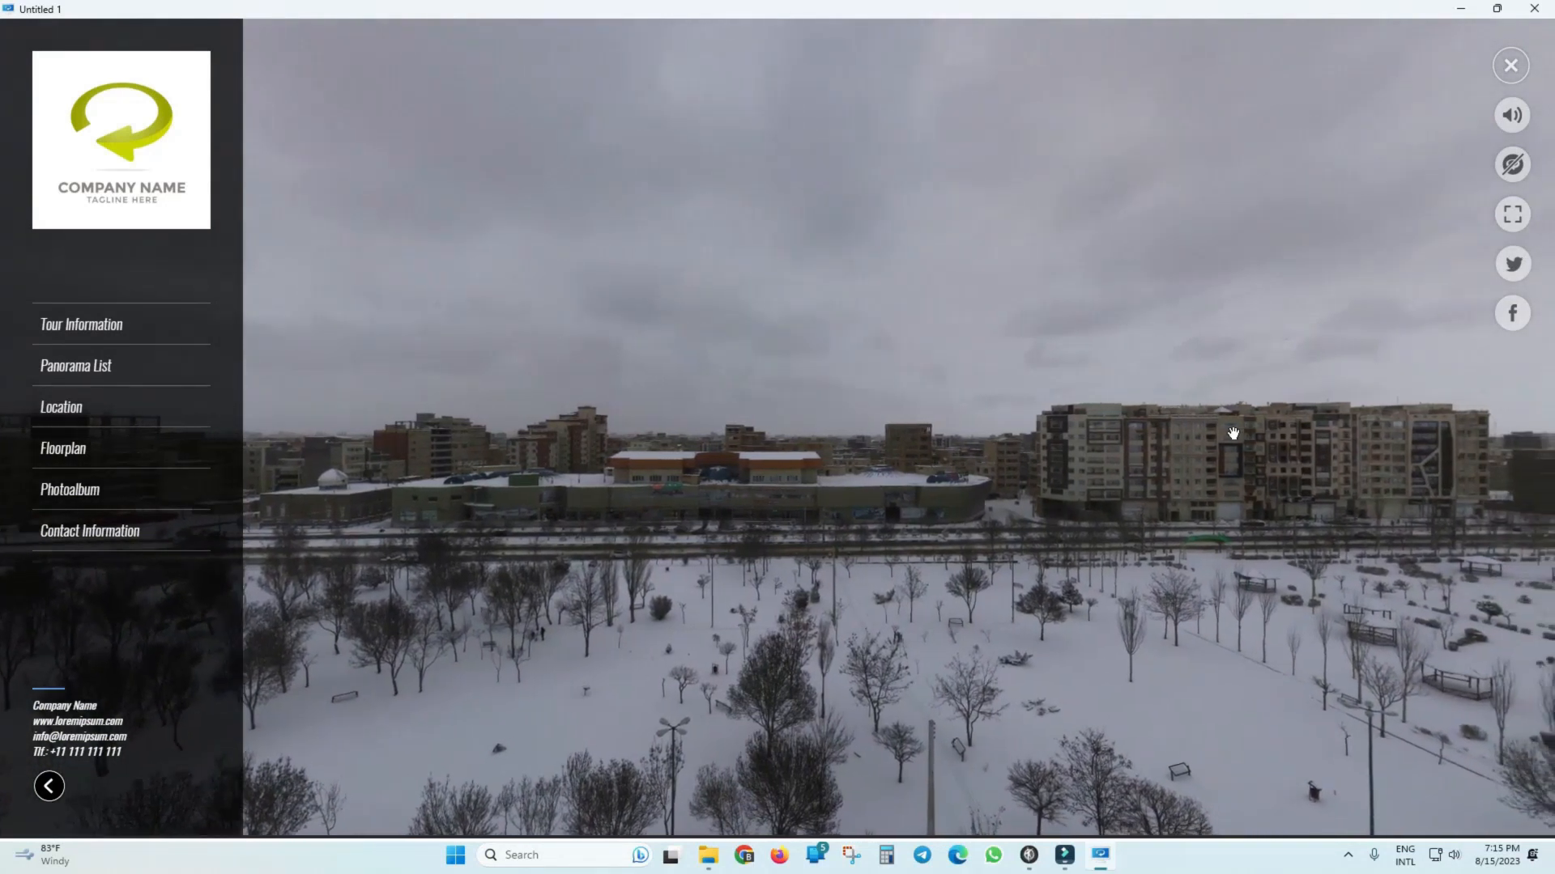
{"action": "left_click", "coordinate": [1510, 161]}
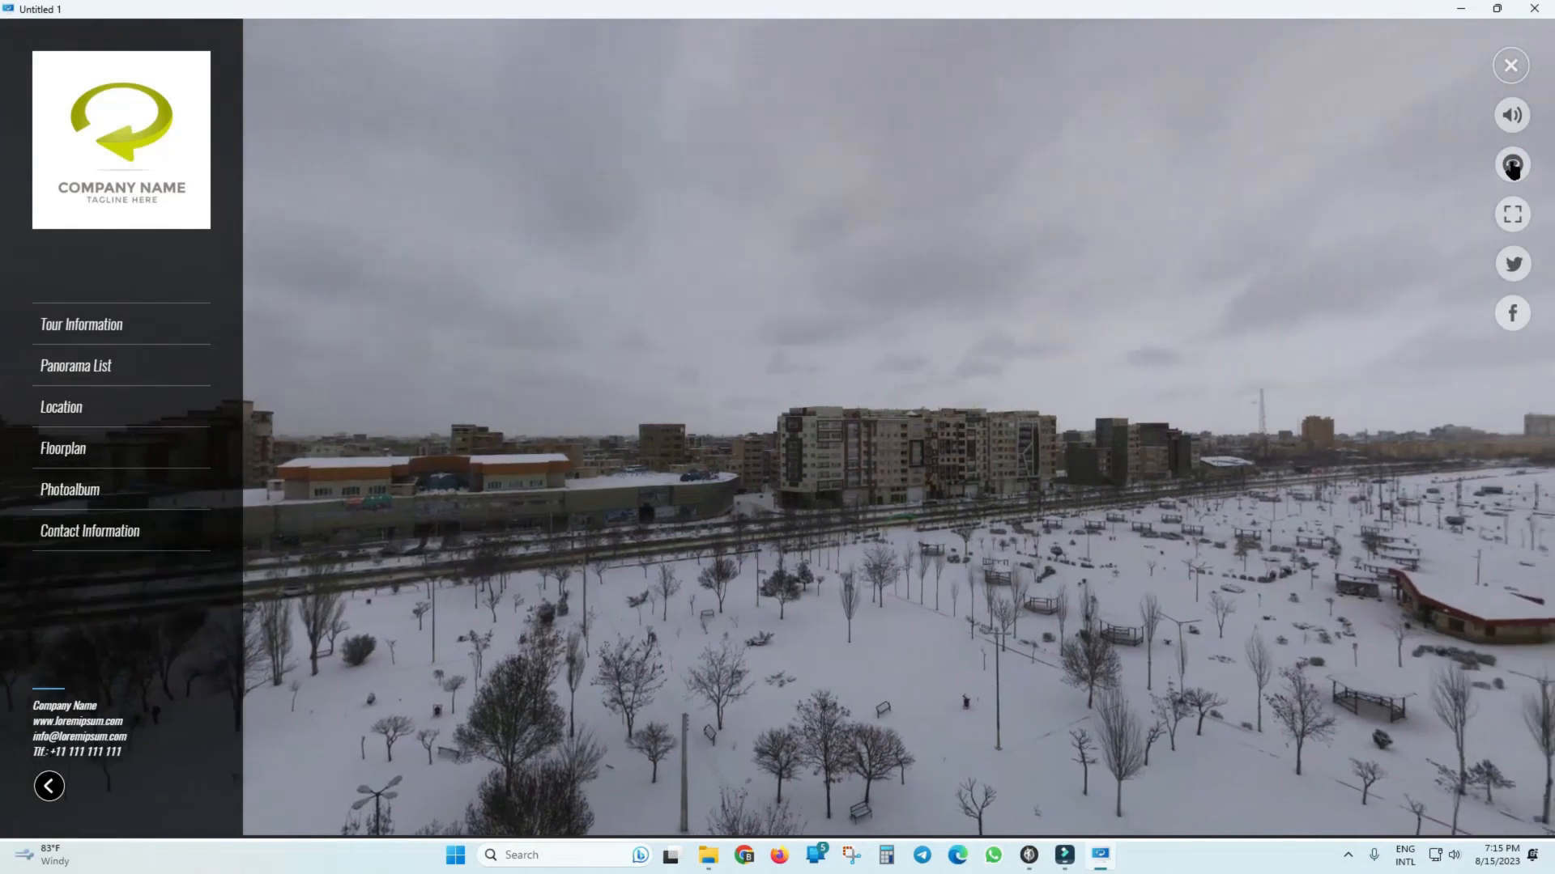
{"action": "left_click", "coordinate": [1510, 164]}
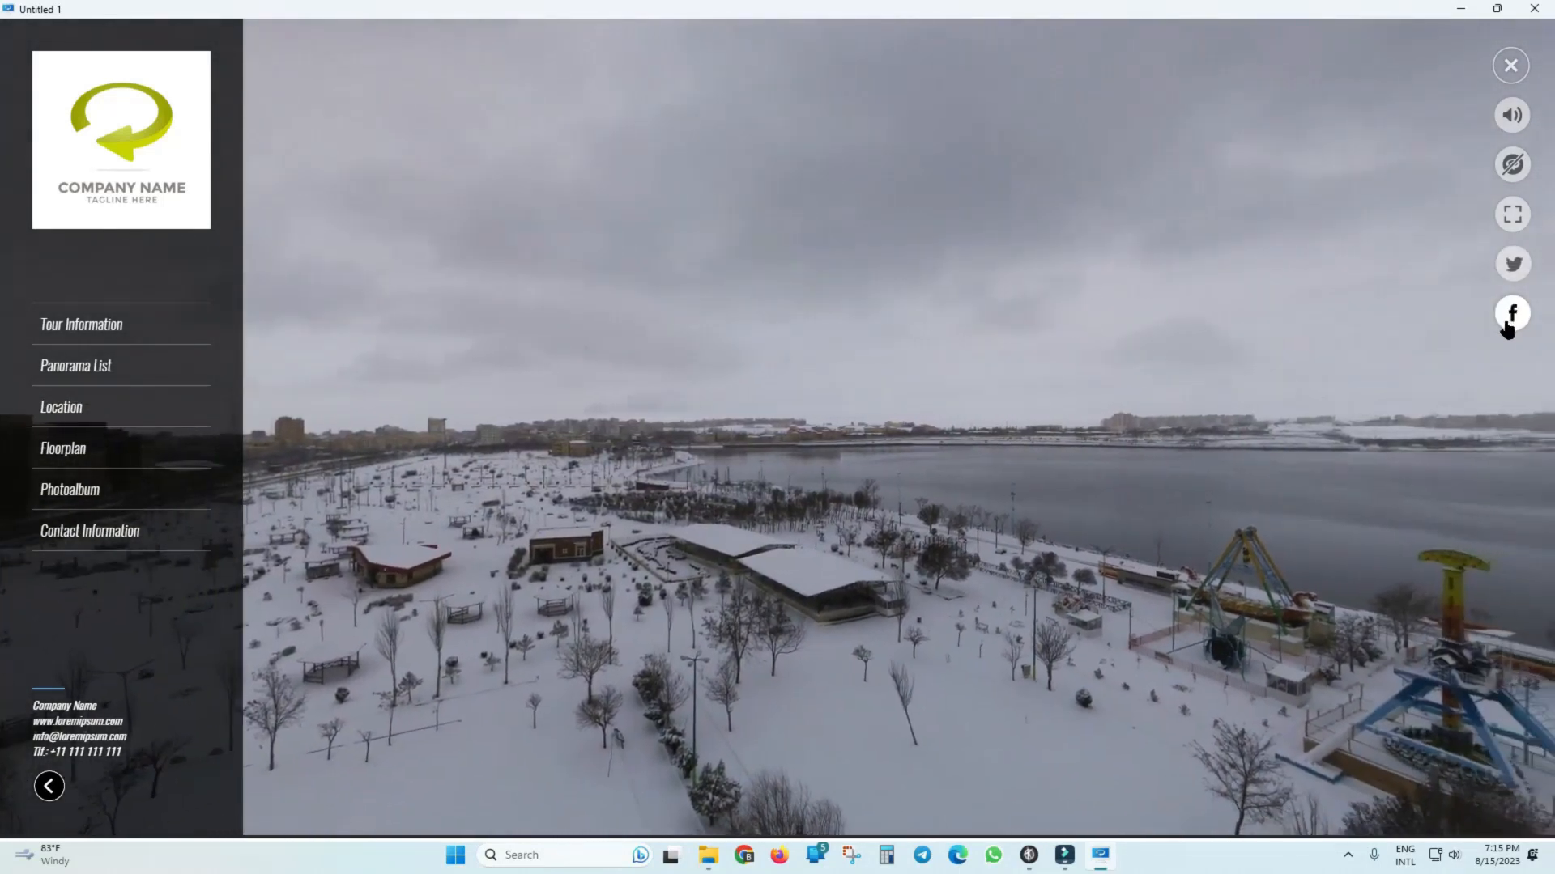
{"action": "left_click", "coordinate": [1511, 67]}
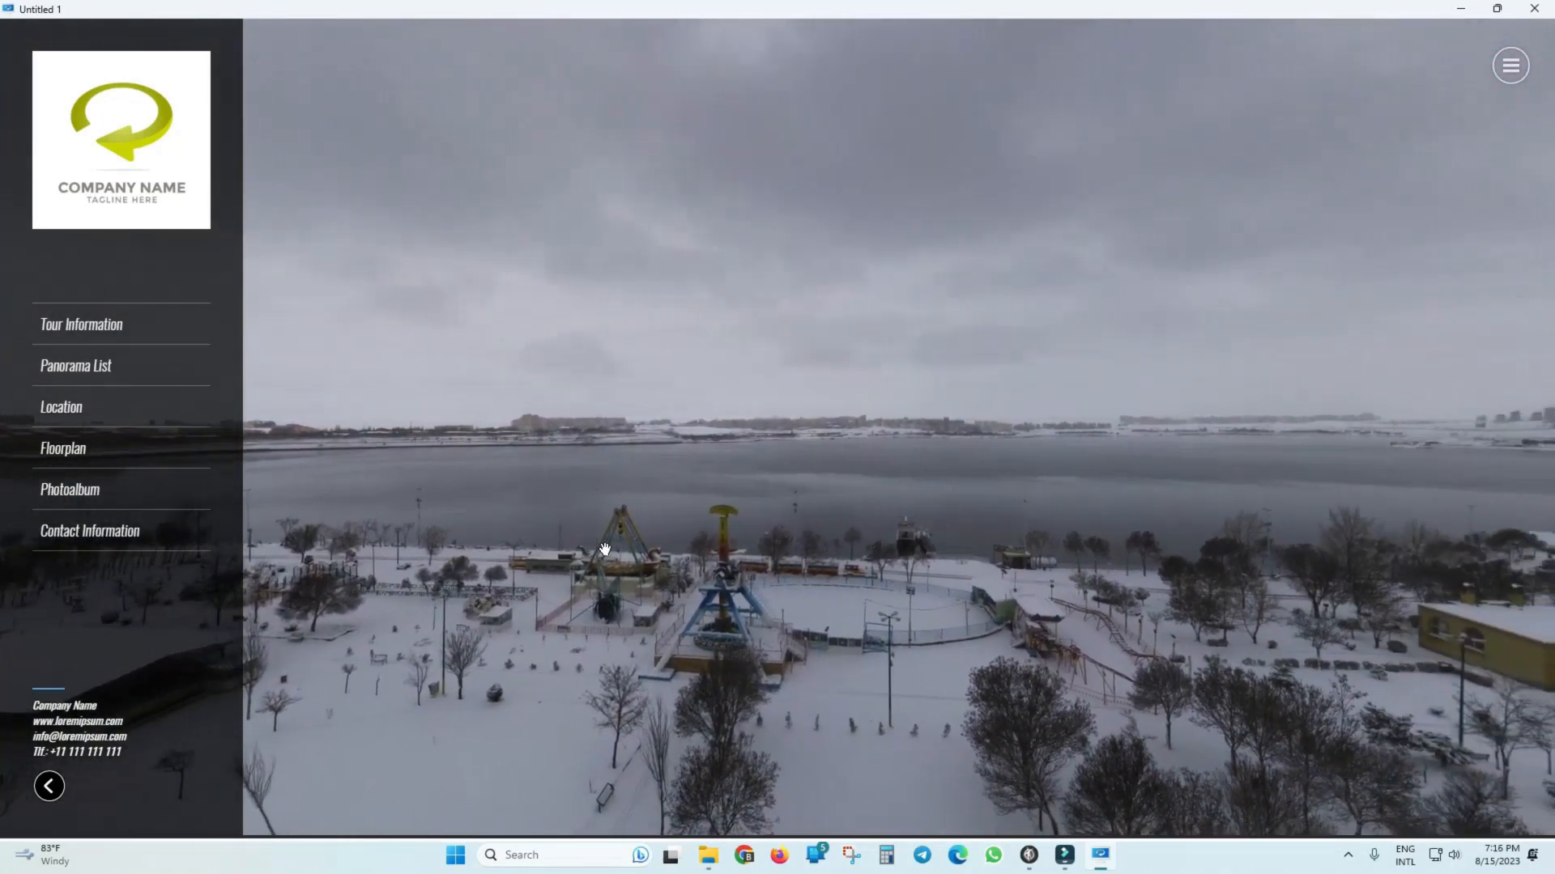
Look around the winter panorama, collapse and reopen the side menu, and close the tour preview.
{"action": "left_click_drag", "start_coordinate": [429, 542], "coordinate": [996, 506]}
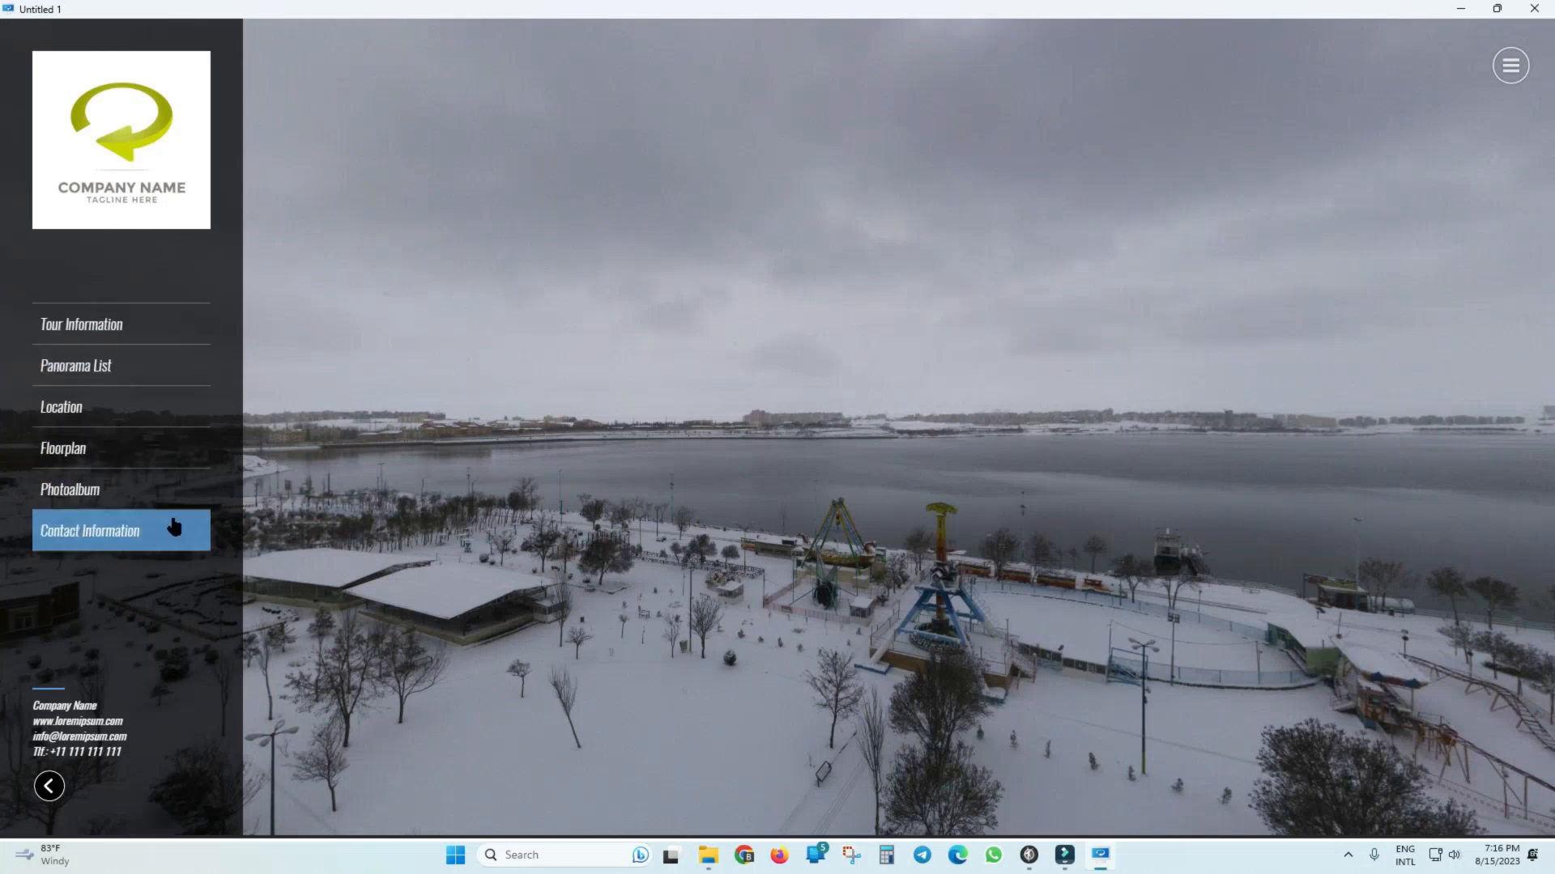
{"action": "left_click", "coordinate": [48, 785]}
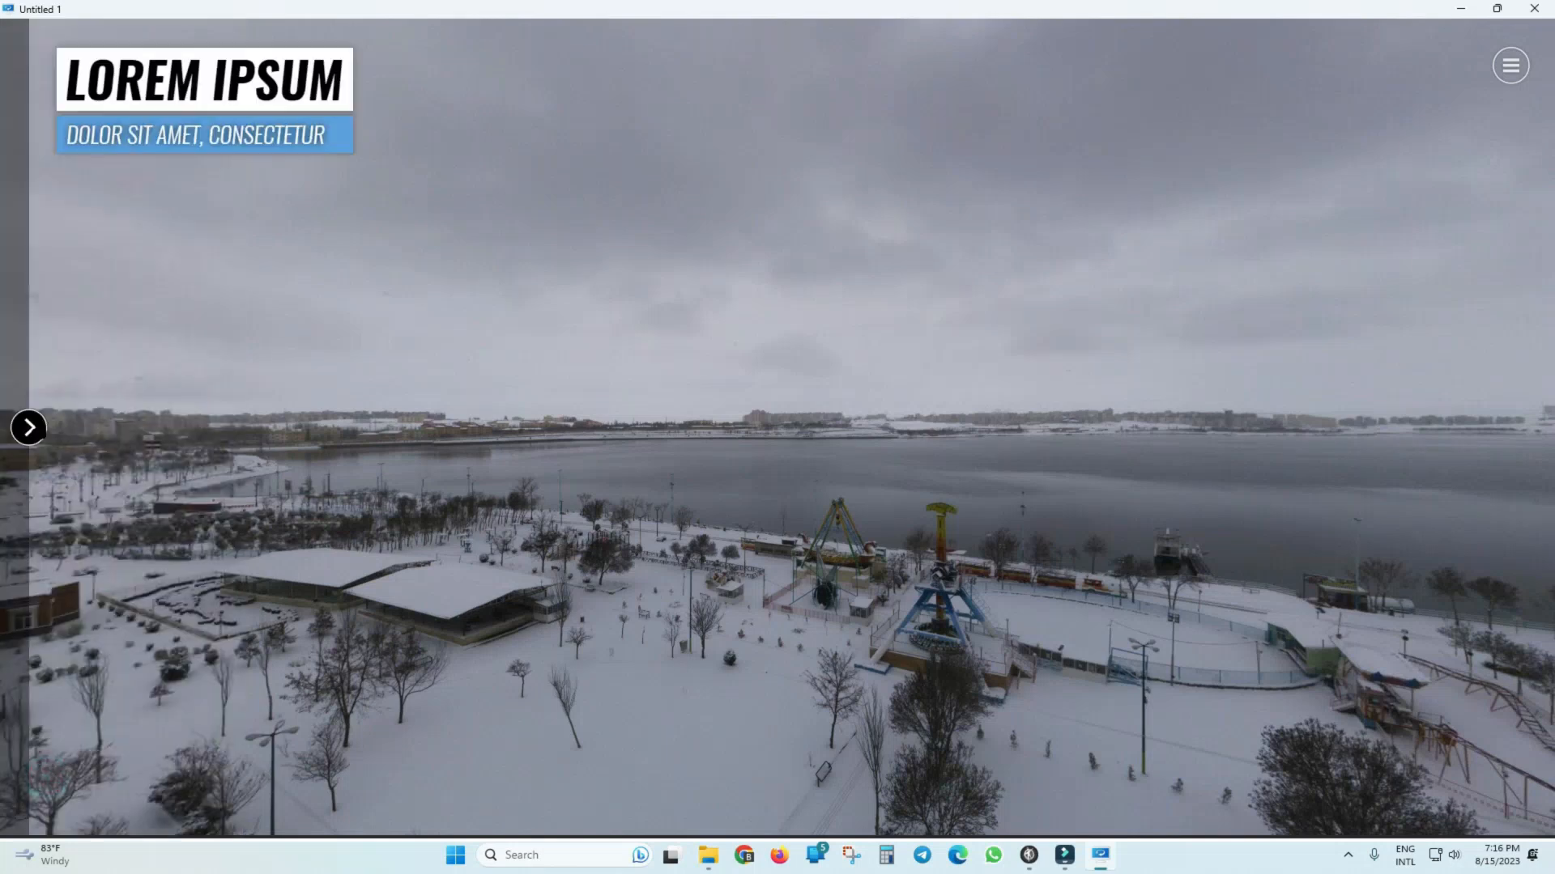
{"action": "left_click", "coordinate": [28, 428]}
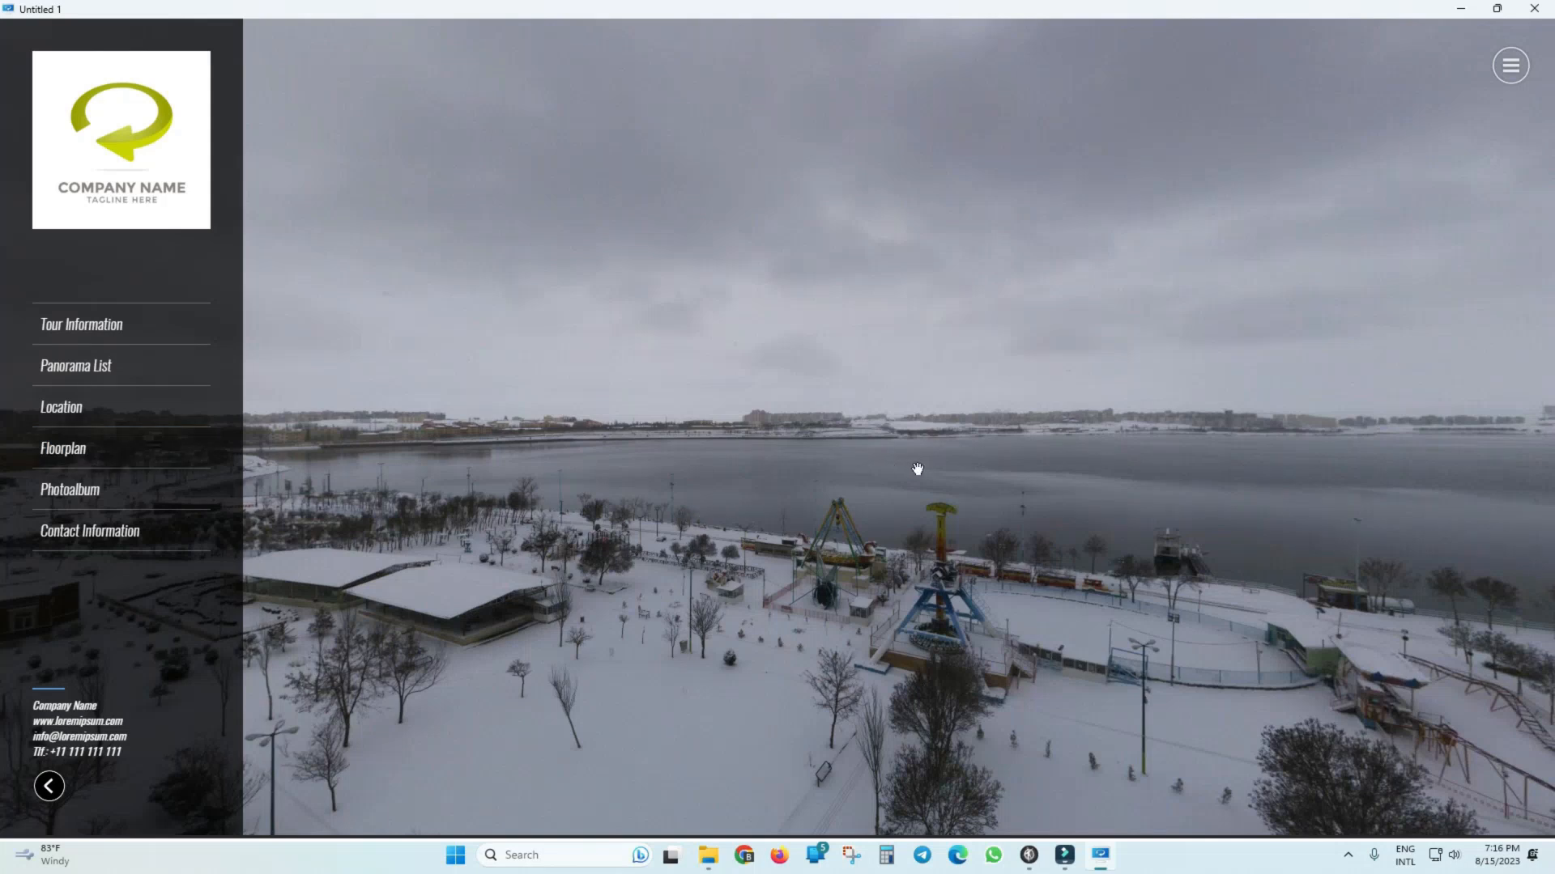
{"action": "left_click", "coordinate": [1533, 9]}
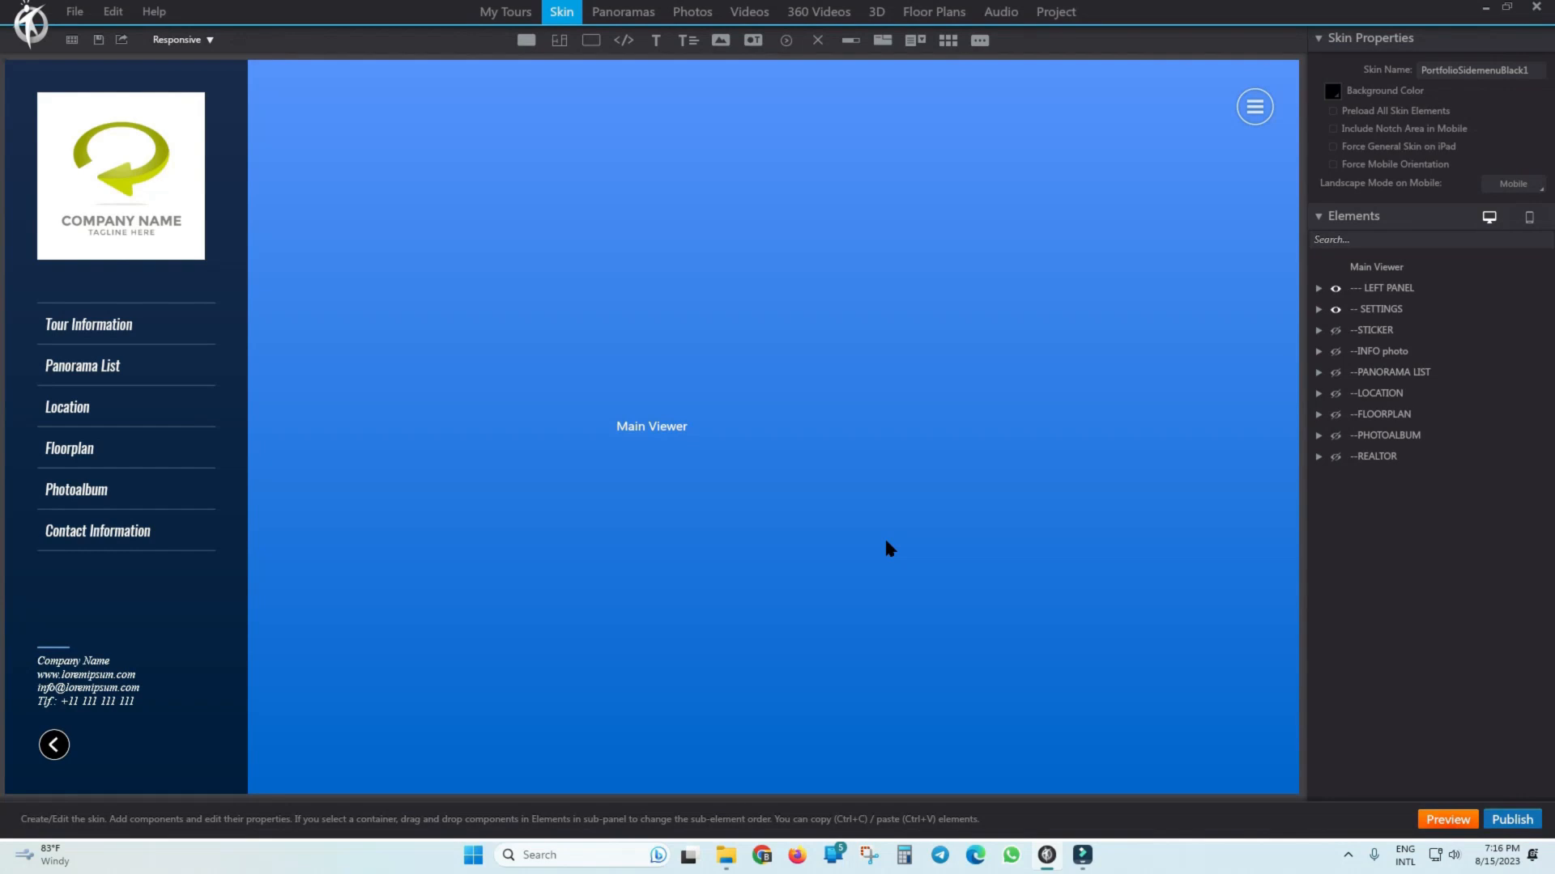
Inspect the Tour Information, Panorama List and Location buttons in the mobile skin layout and return to the desktop layout.
{"action": "left_click", "coordinate": [1530, 221]}
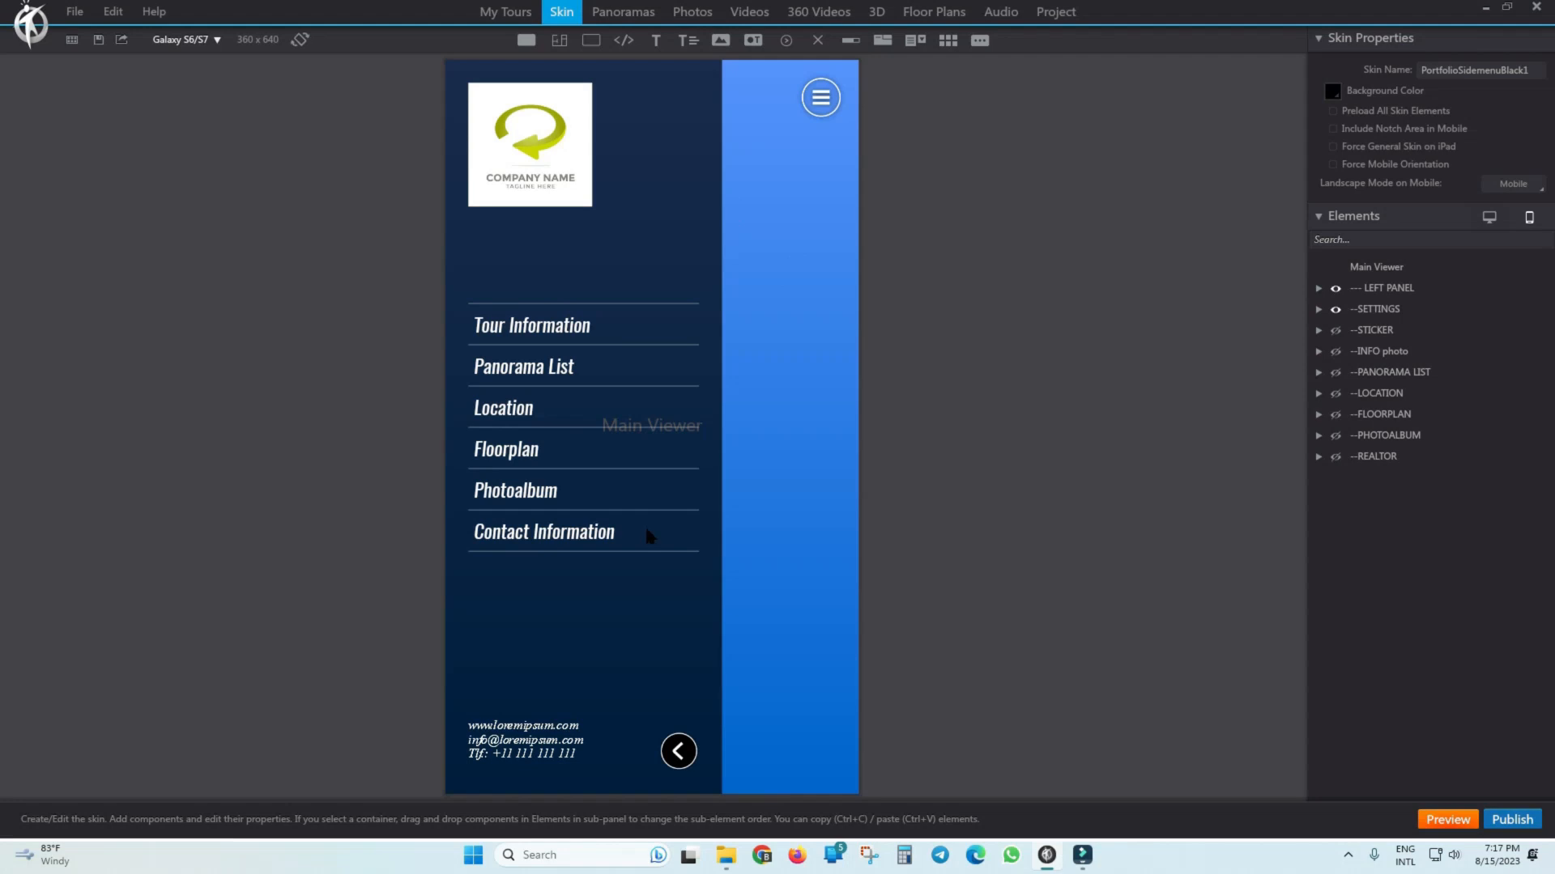
{"action": "left_click", "coordinate": [553, 327]}
{"action": "left_click", "coordinate": [547, 368]}
{"action": "left_click", "coordinate": [539, 409]}
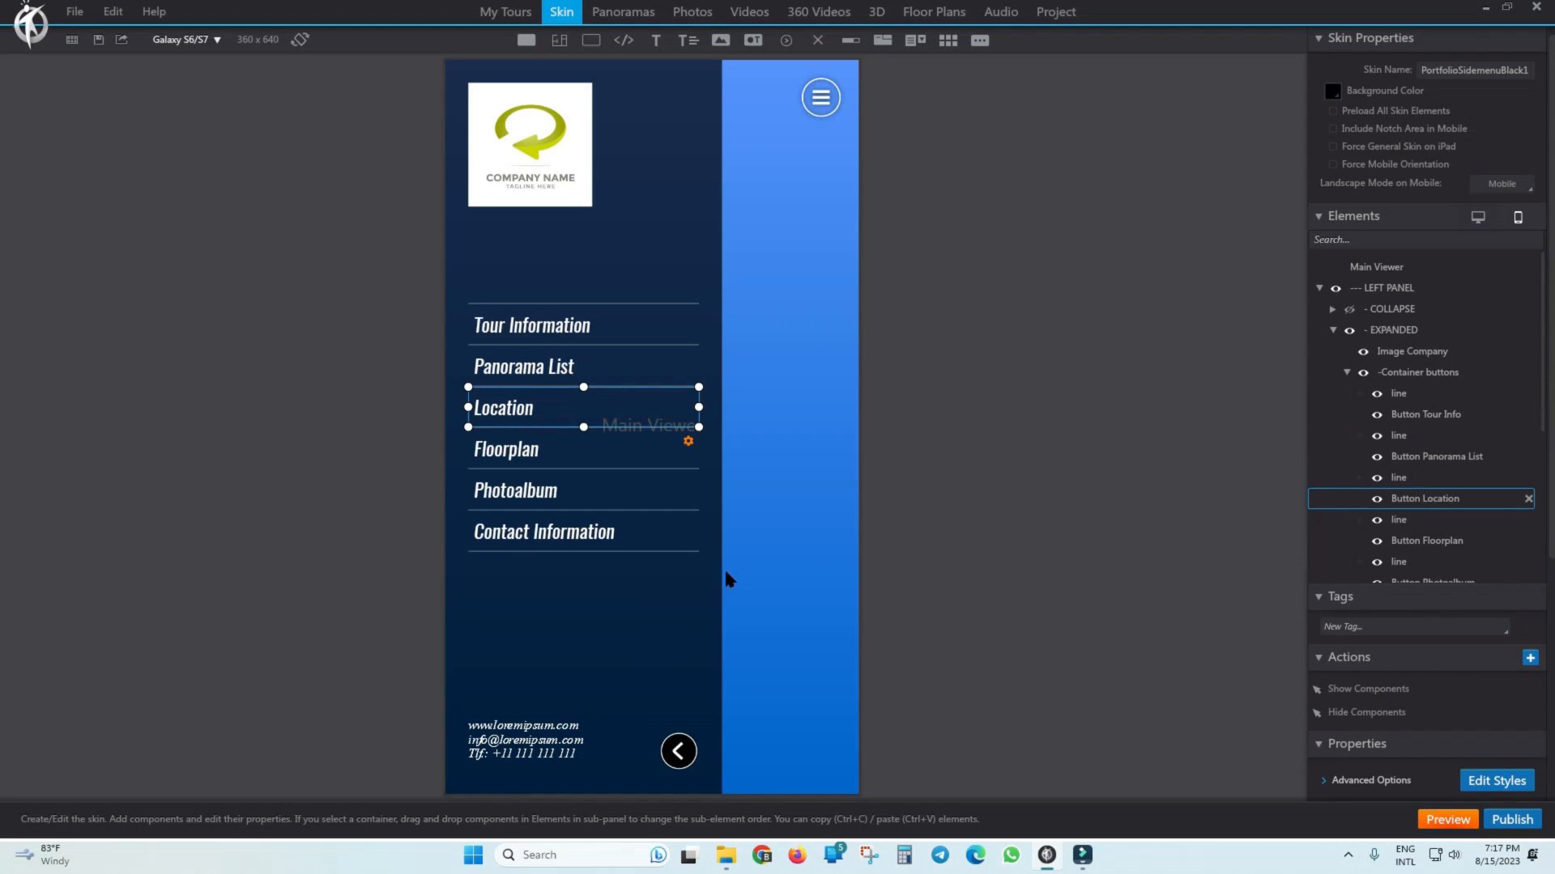
{"action": "left_click", "coordinate": [1478, 217]}
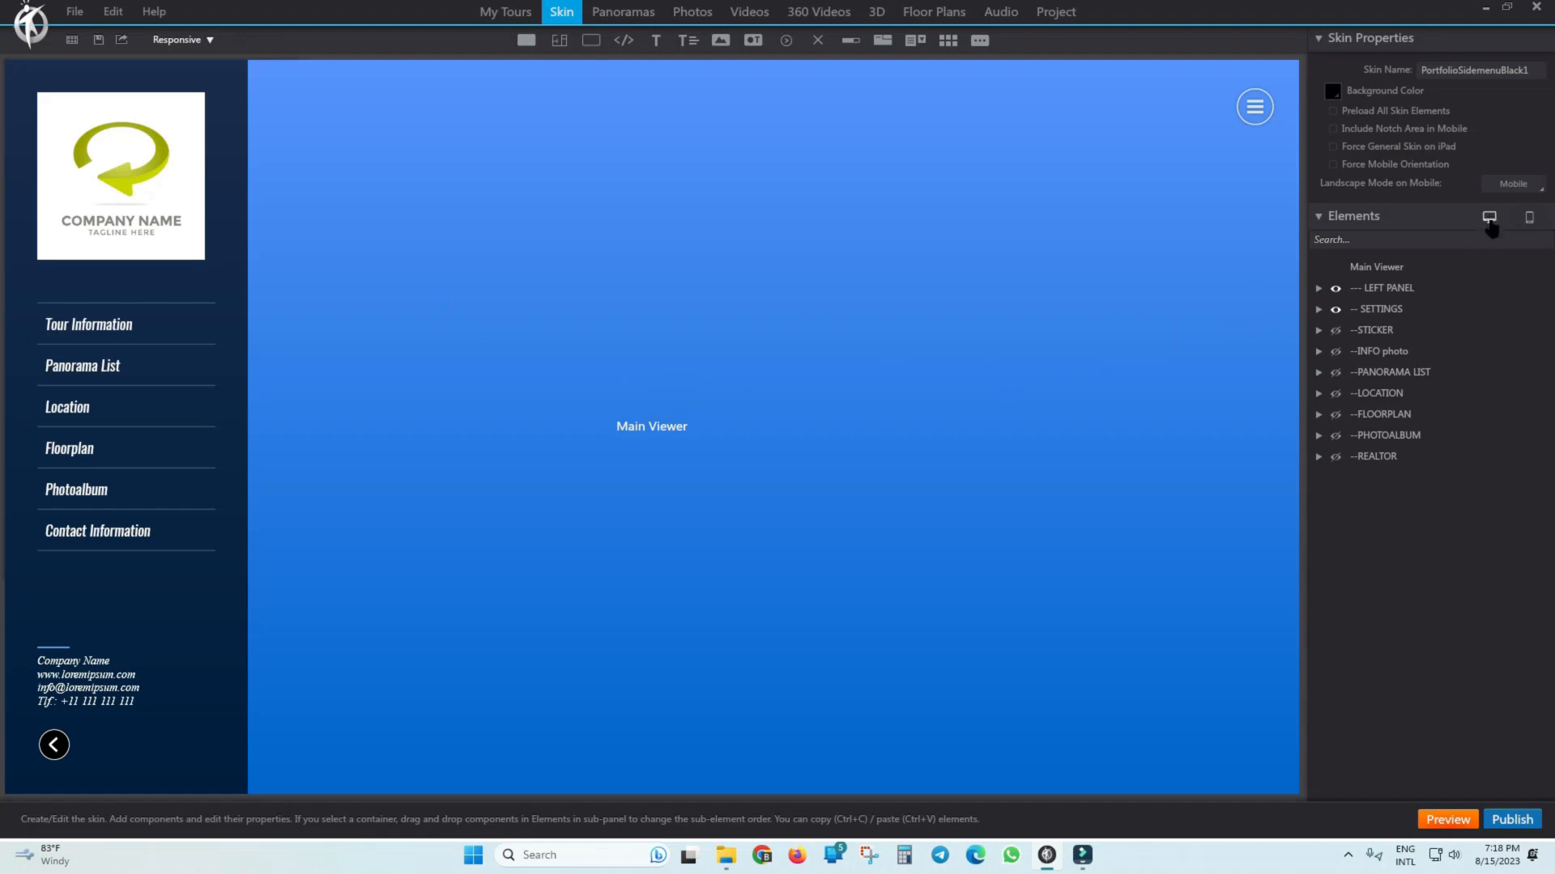
Compare the mobile and desktop skin layouts by alternating between them, ending on the desktop layout.
{"action": "left_click", "coordinate": [1530, 220]}
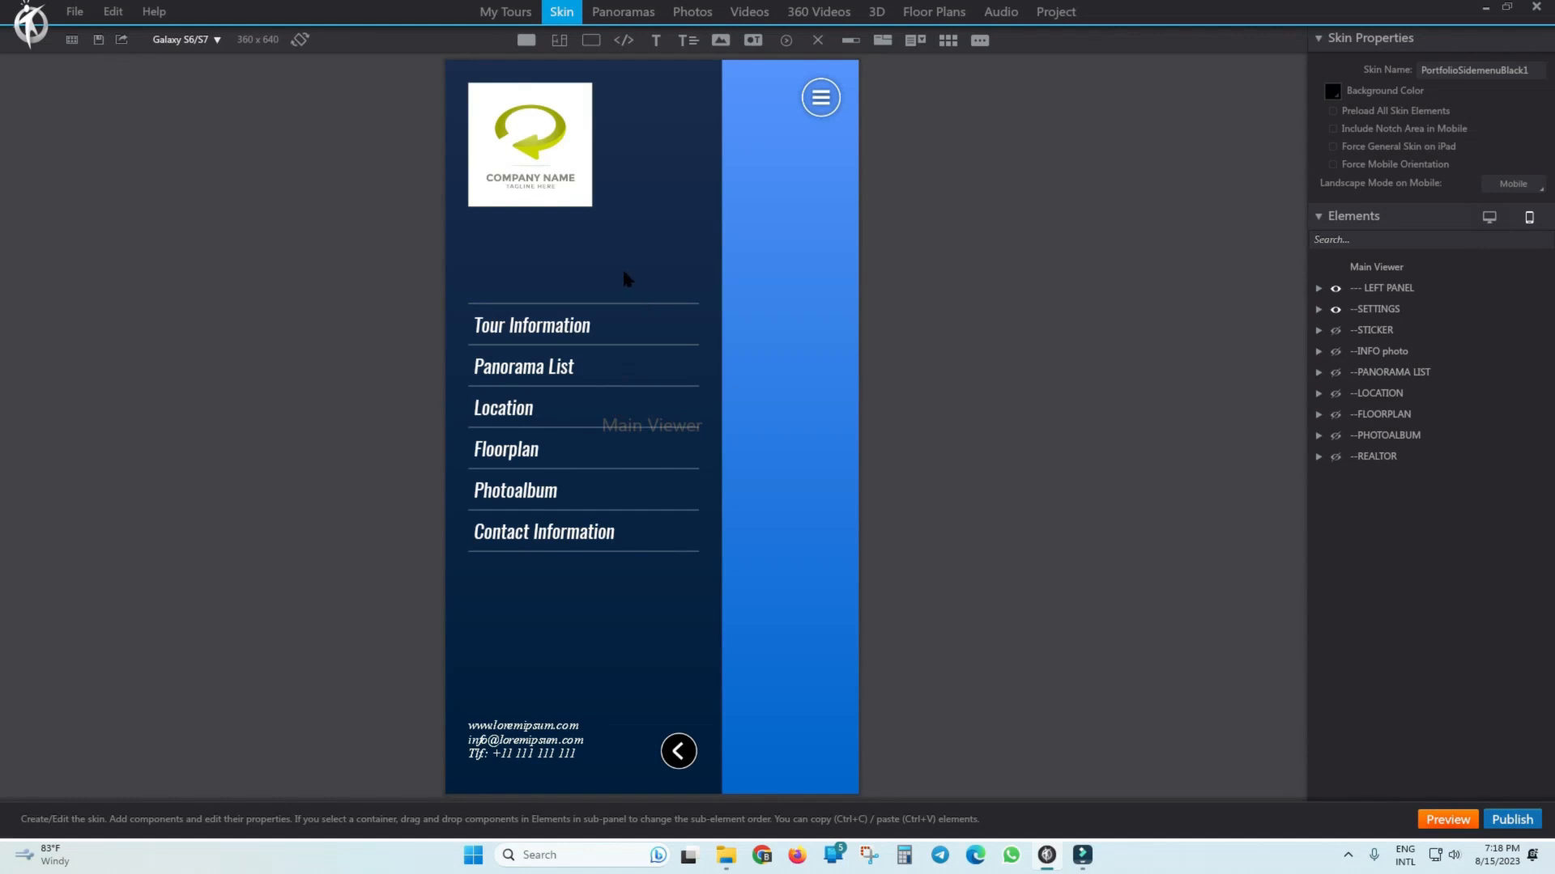
{"action": "left_click", "coordinate": [1489, 217]}
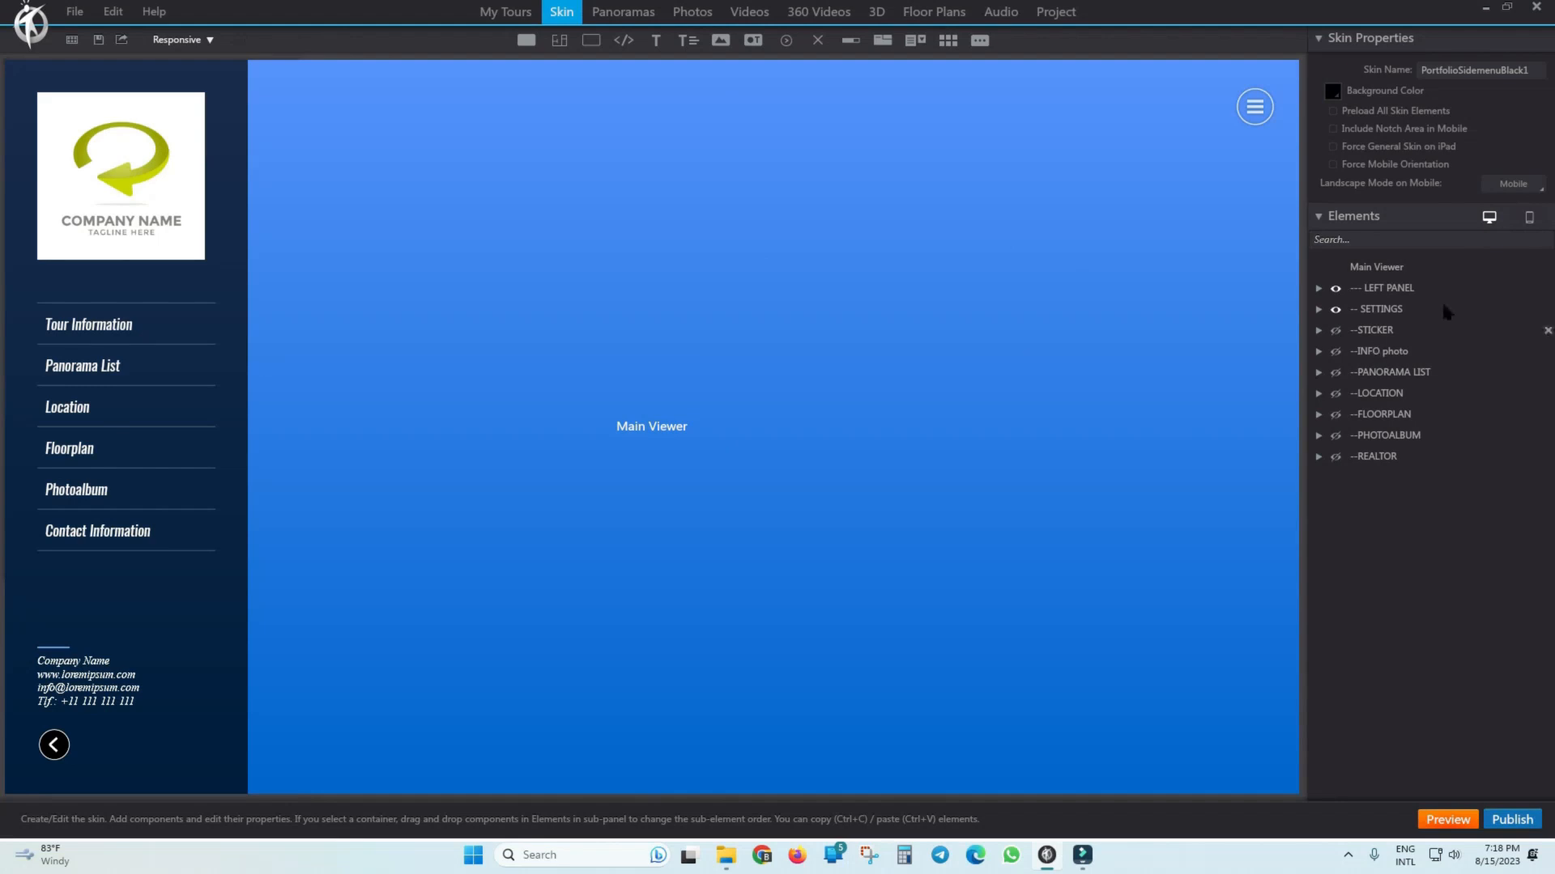
{"action": "left_click", "coordinate": [1529, 217]}
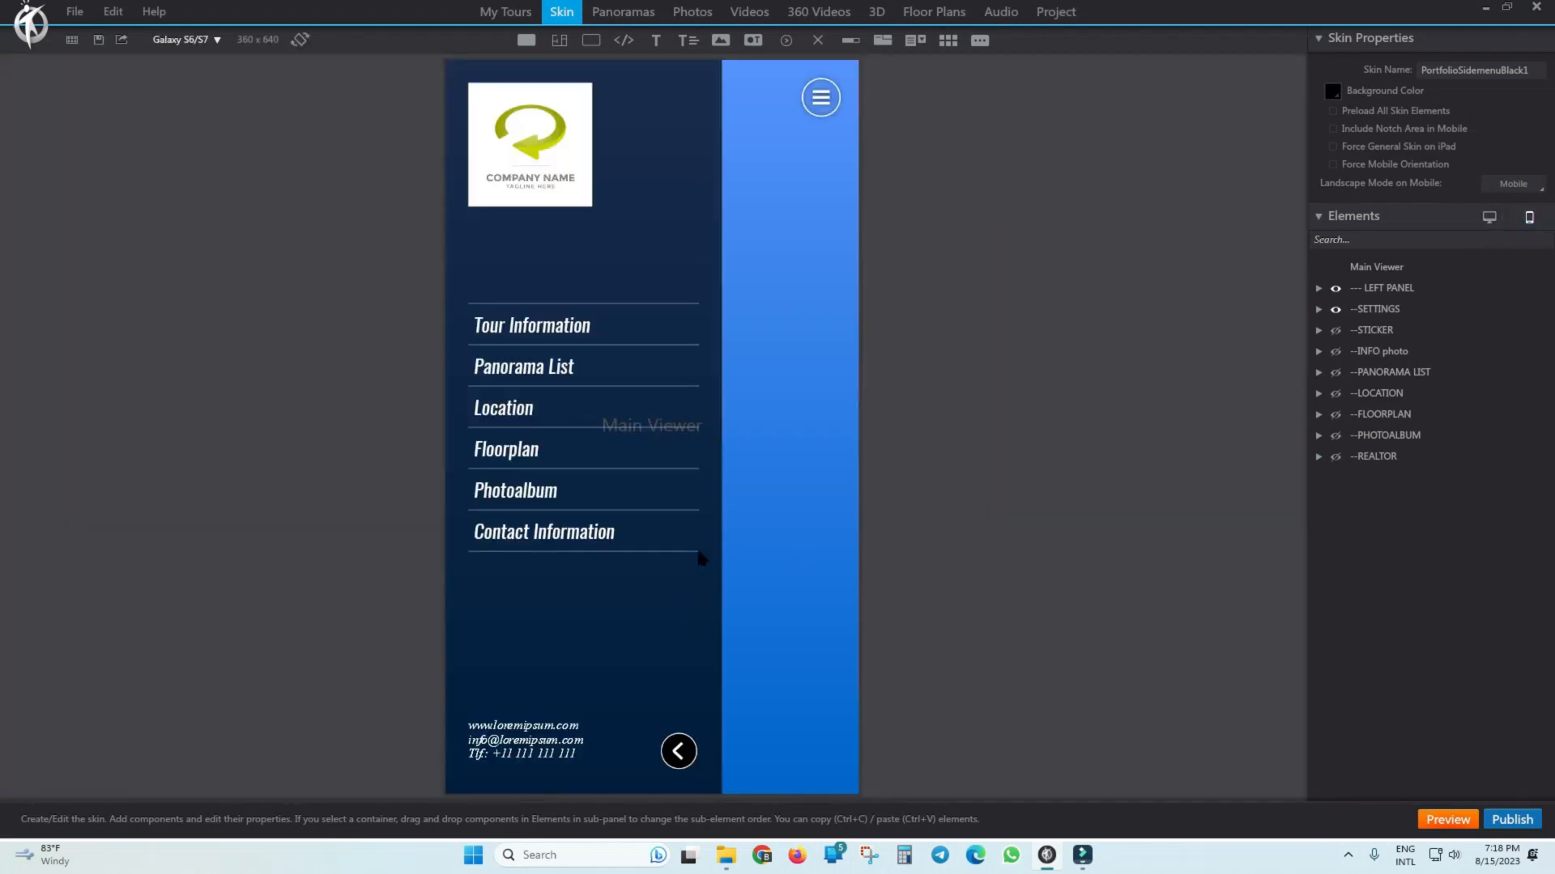
{"action": "left_click", "coordinate": [1489, 217]}
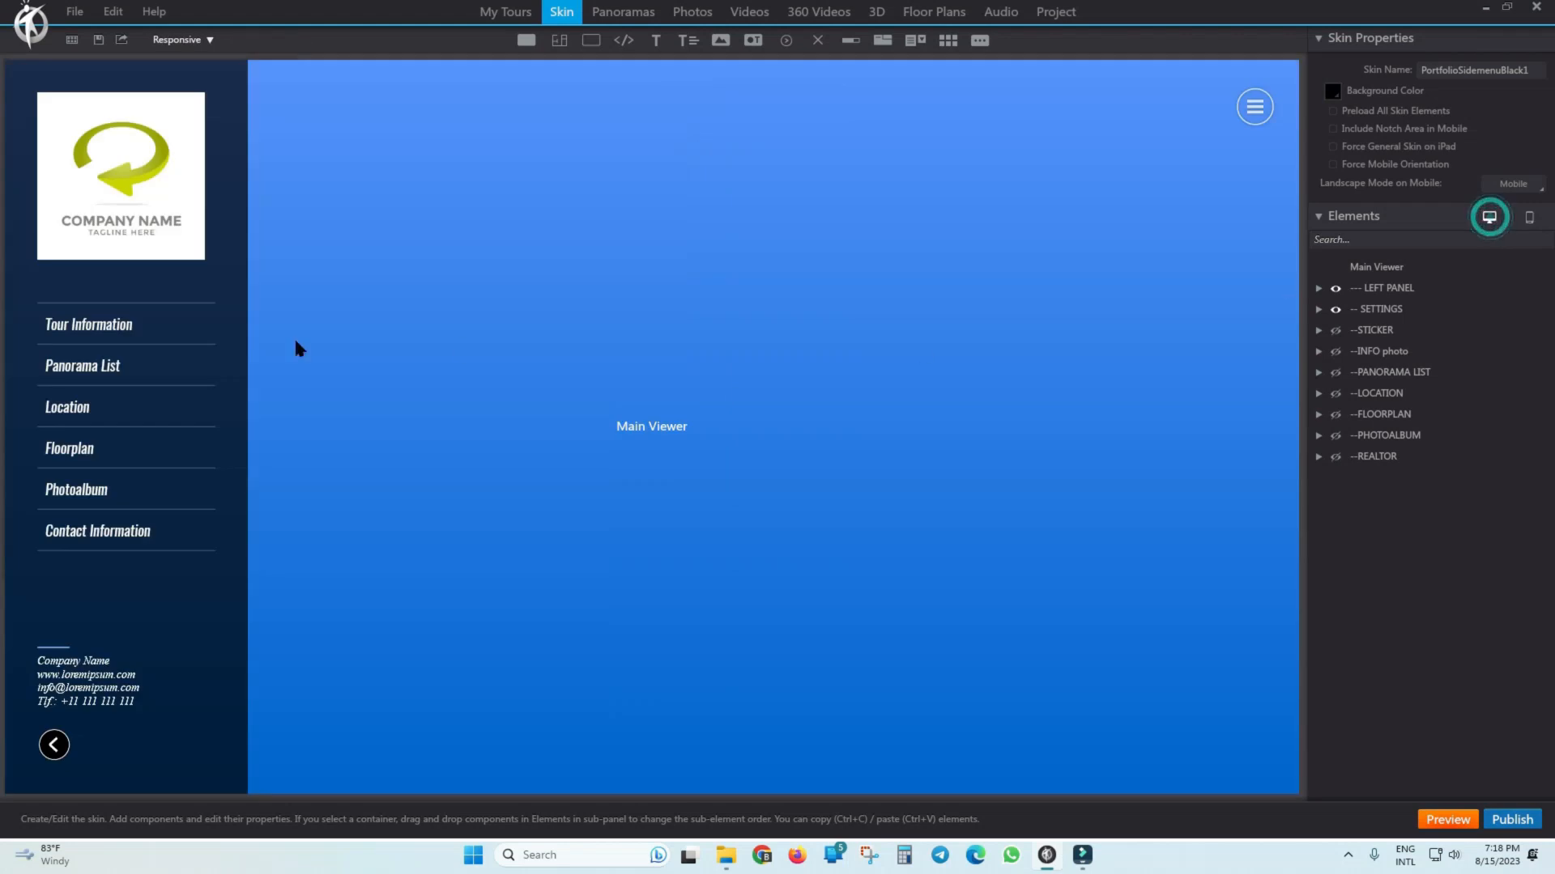
{"action": "left_click", "coordinate": [1529, 217]}
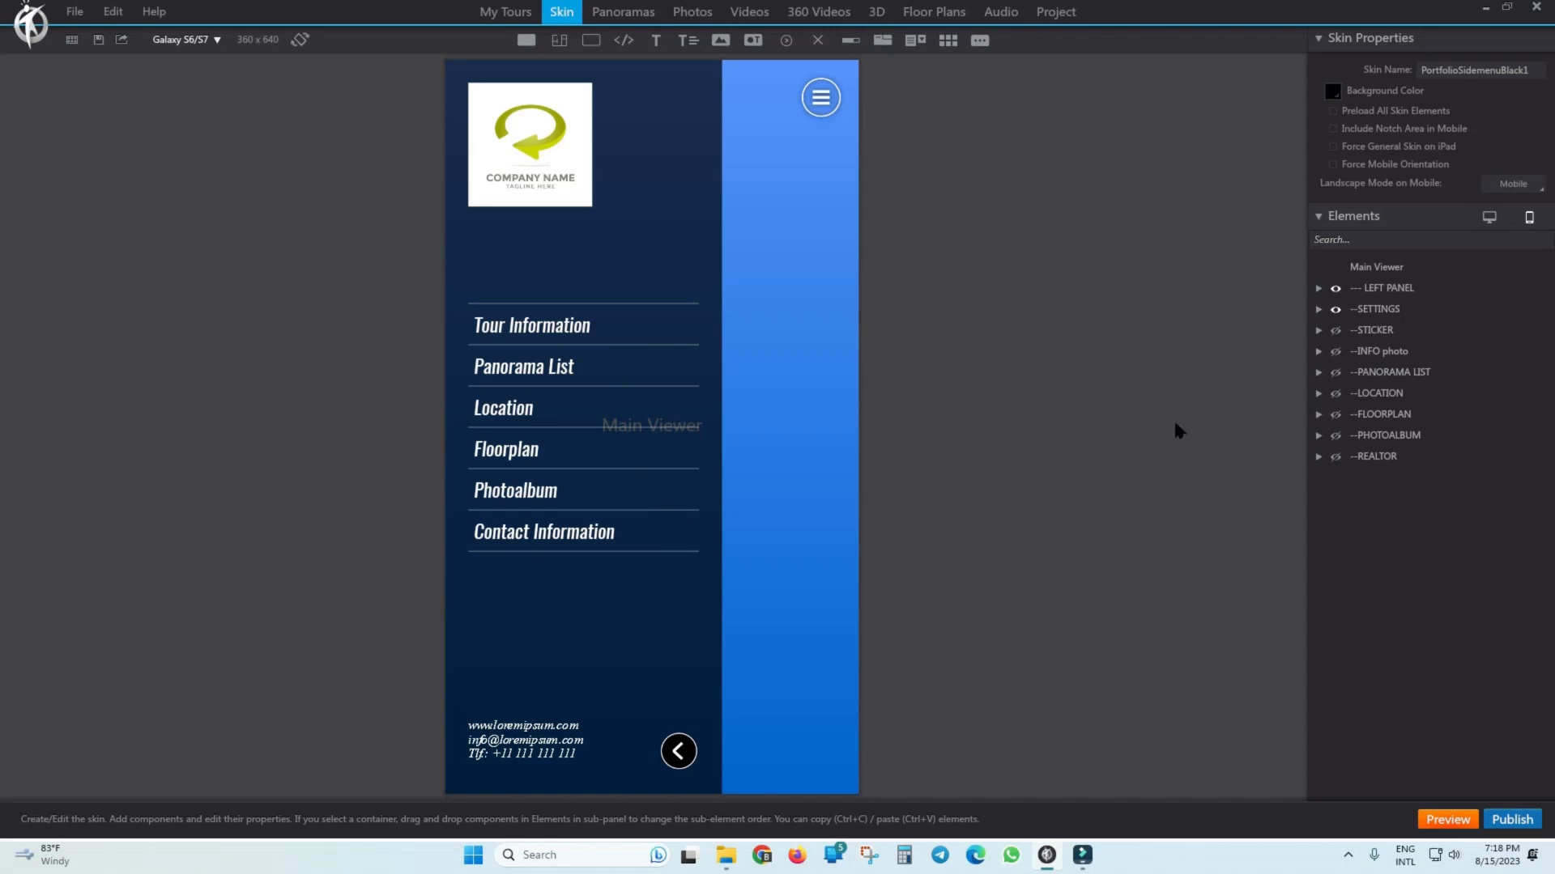
{"action": "left_click", "coordinate": [1489, 217]}
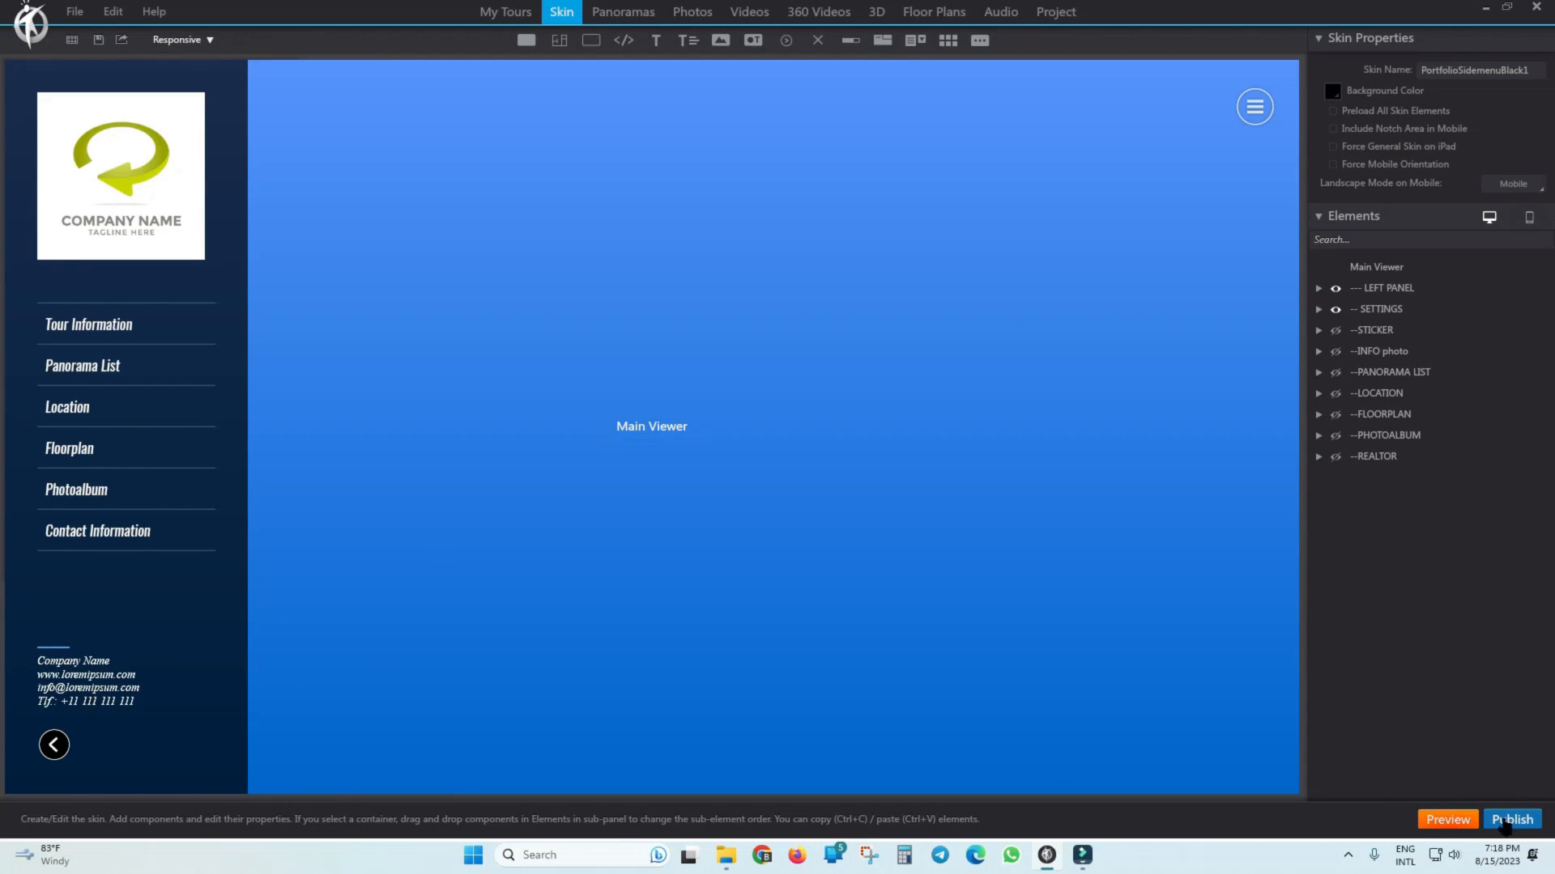
Preview the tour, collapse and expand the side menu repeatedly while looking around the panoramas, and close the preview.
{"action": "left_click", "coordinate": [1448, 820]}
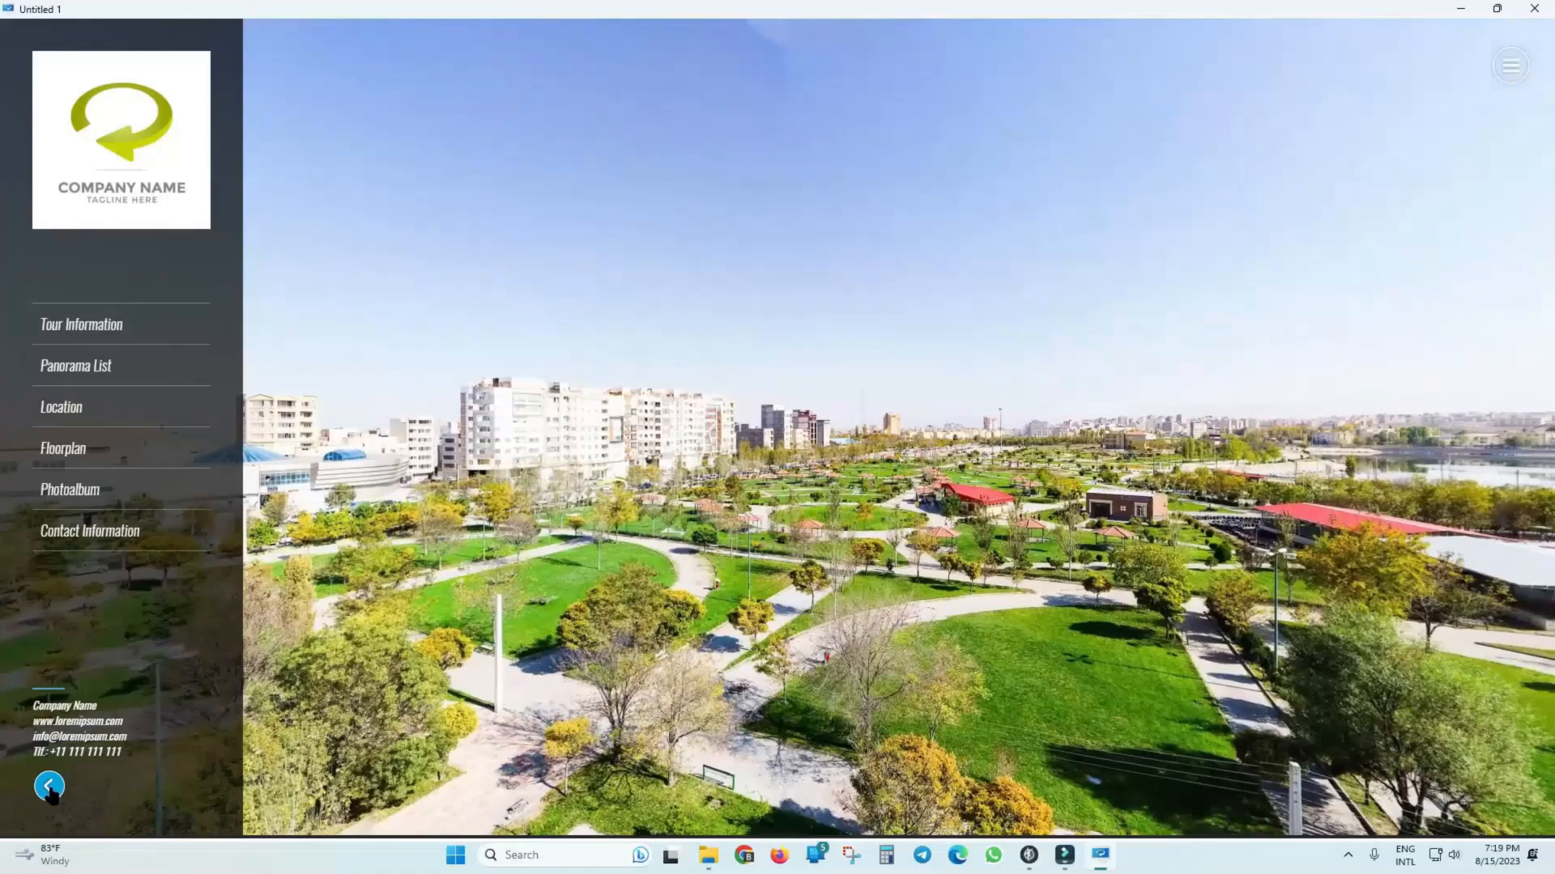
{"action": "left_click", "coordinate": [49, 787]}
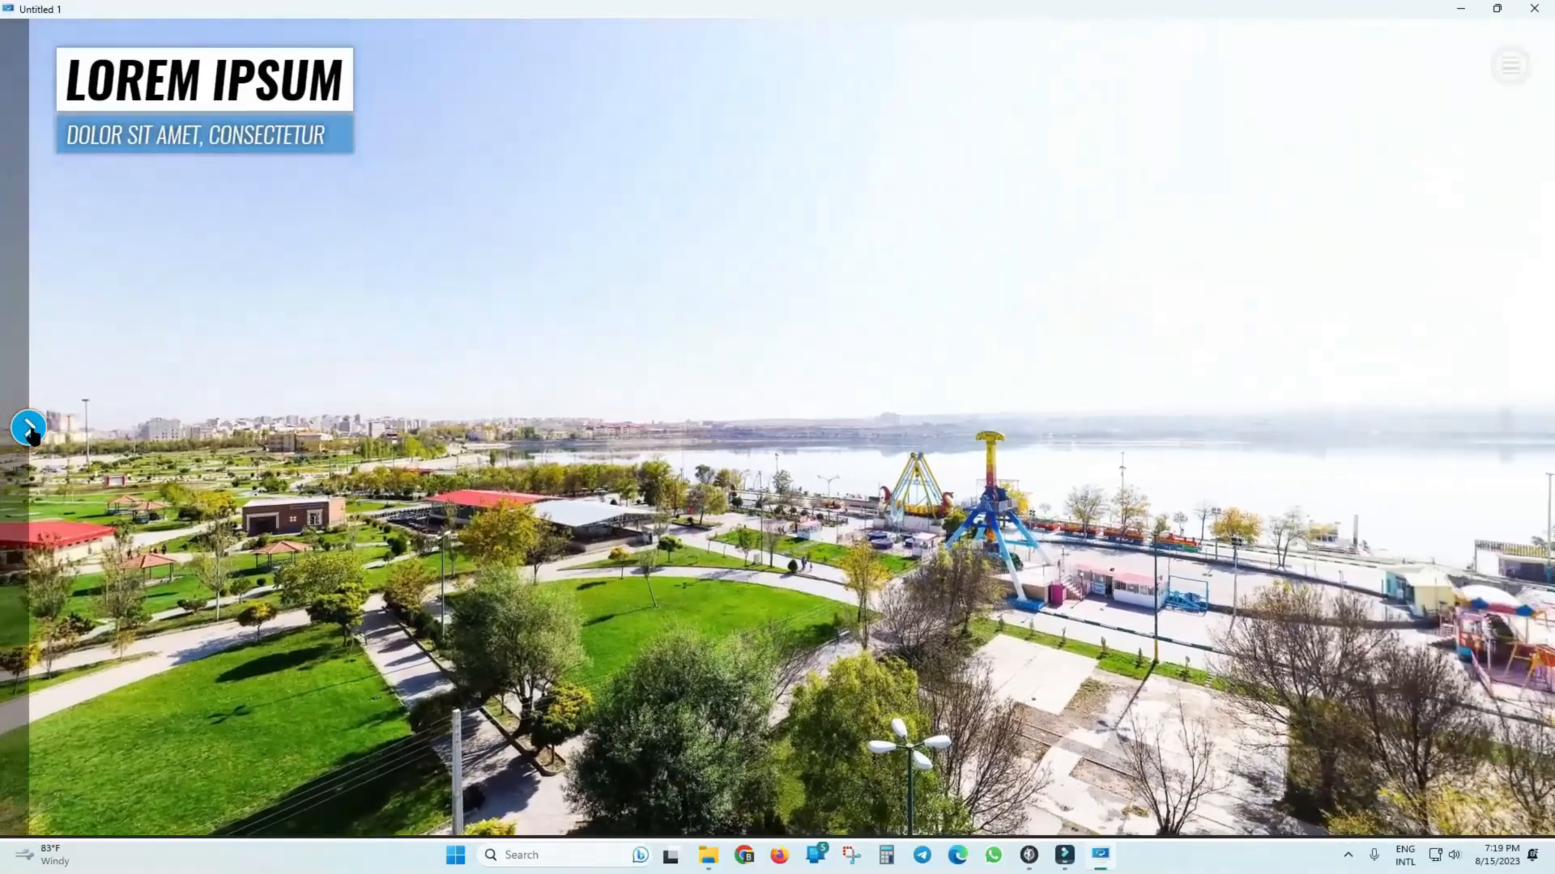
{"action": "left_click", "coordinate": [30, 429]}
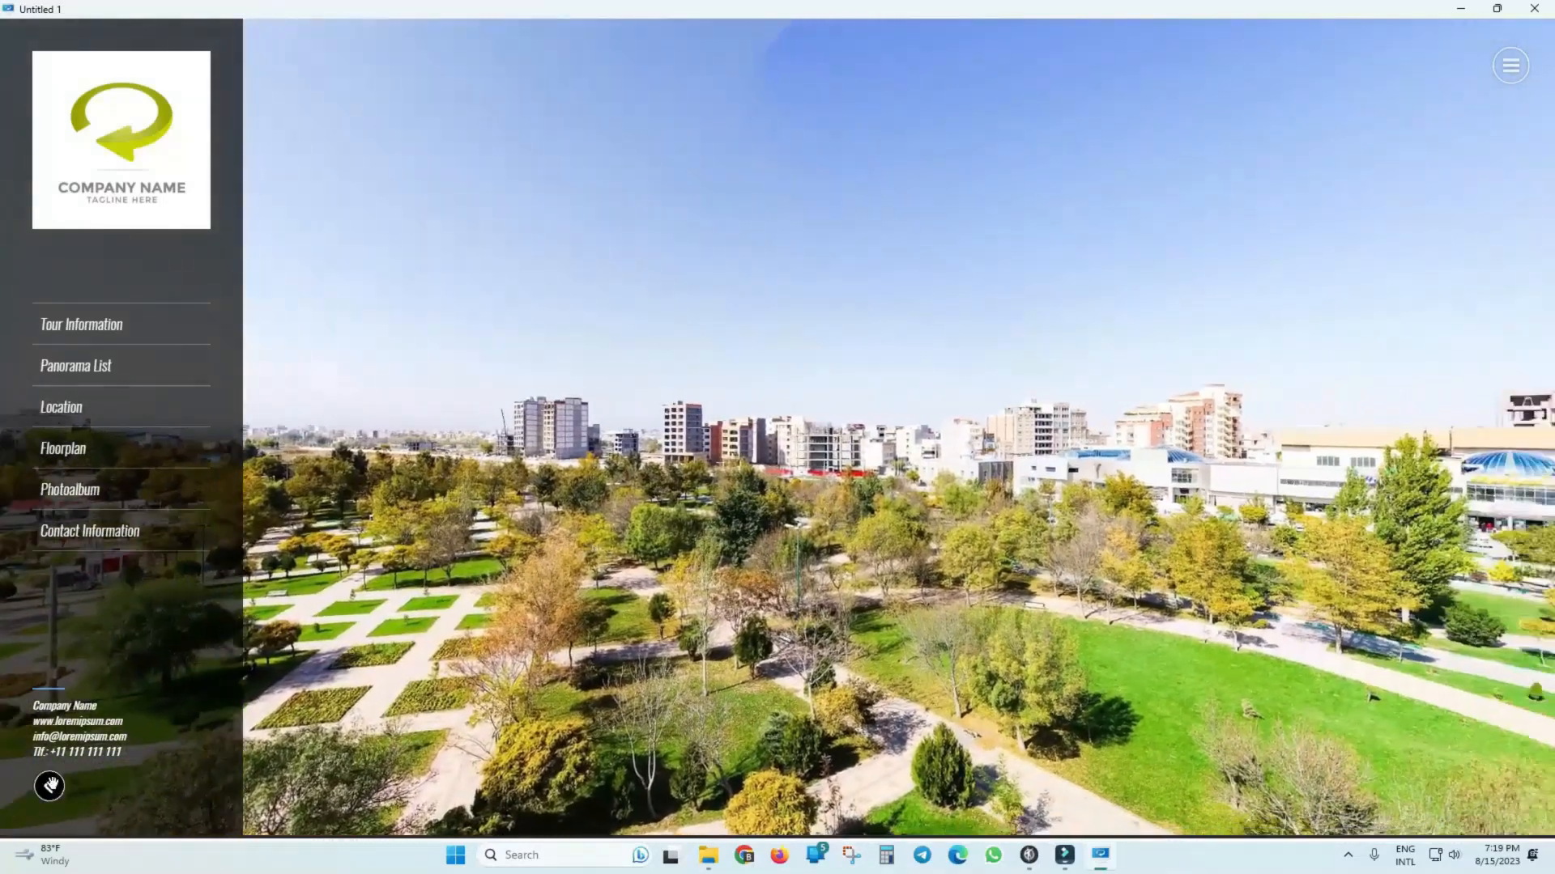
{"action": "left_click", "coordinate": [49, 786]}
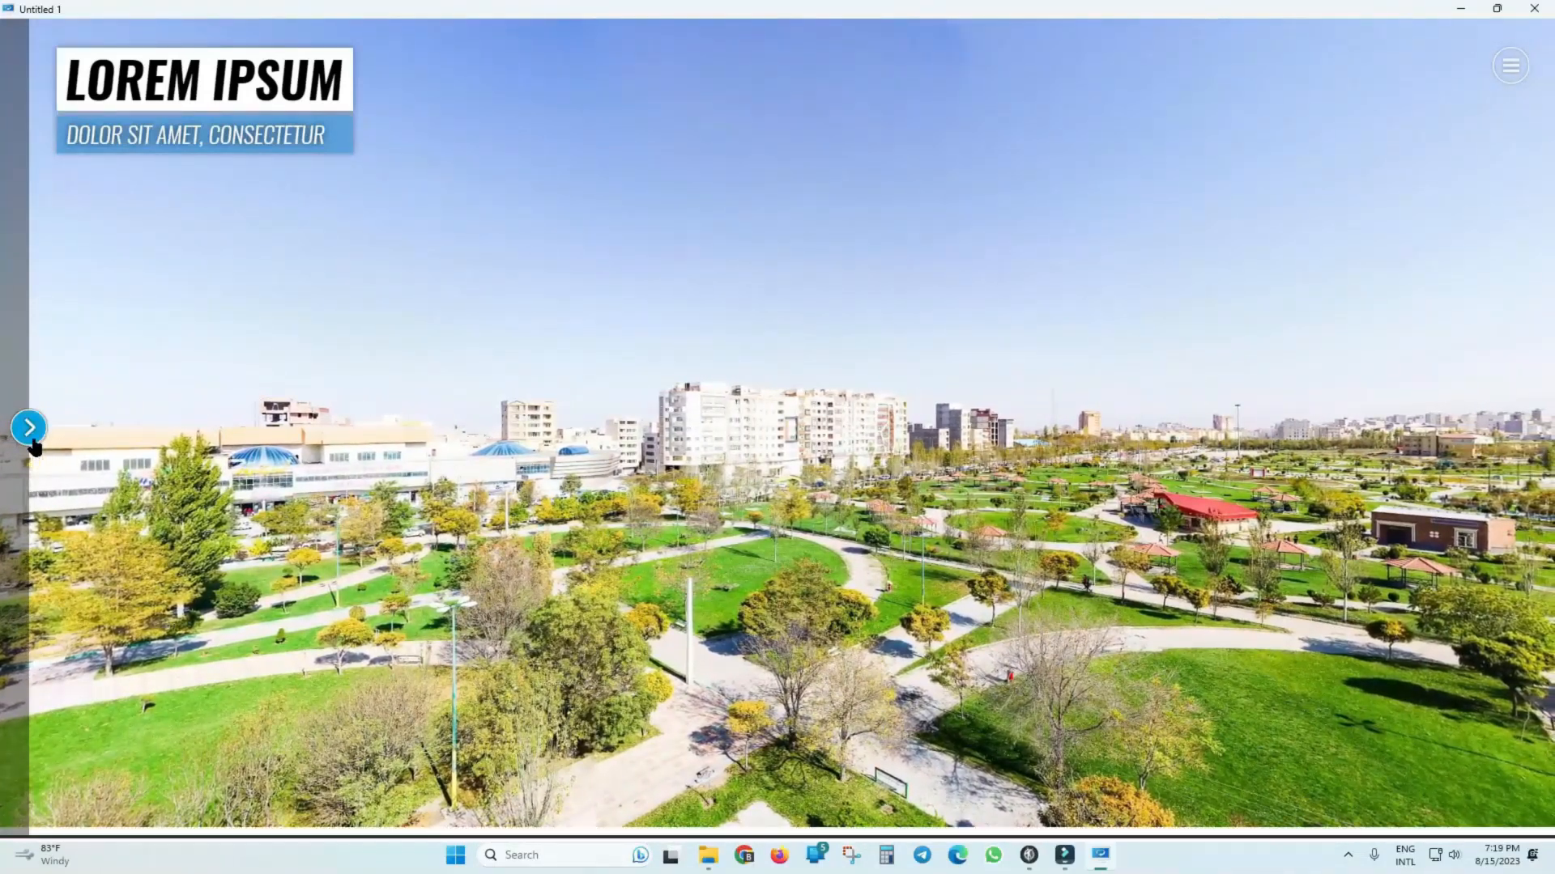
{"action": "left_click", "coordinate": [32, 443]}
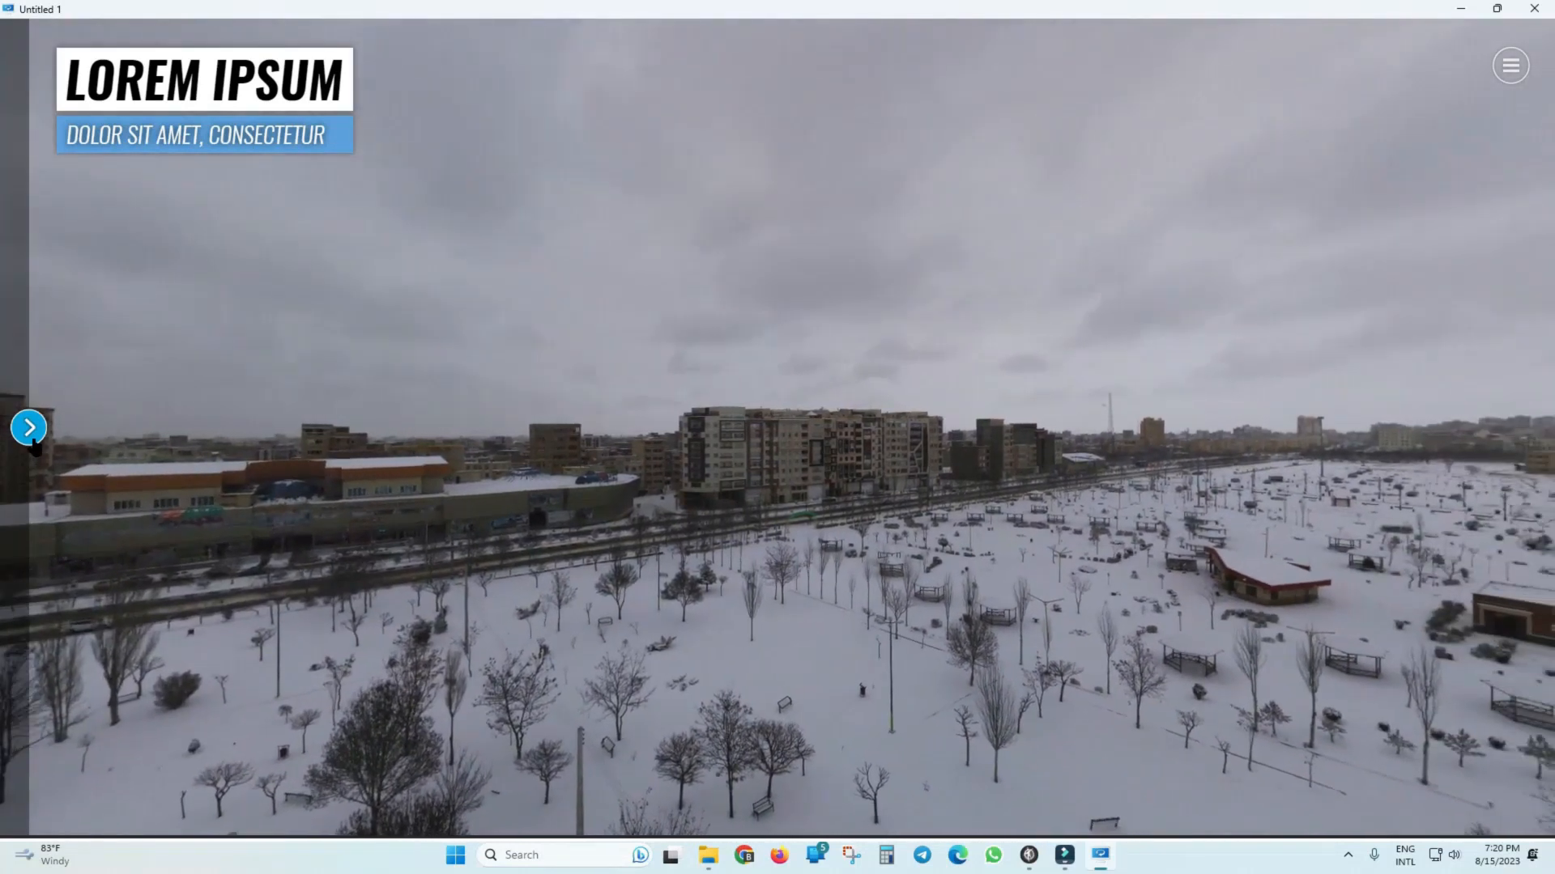
{"action": "left_click", "coordinate": [29, 427]}
{"action": "left_click", "coordinate": [1534, 9]}
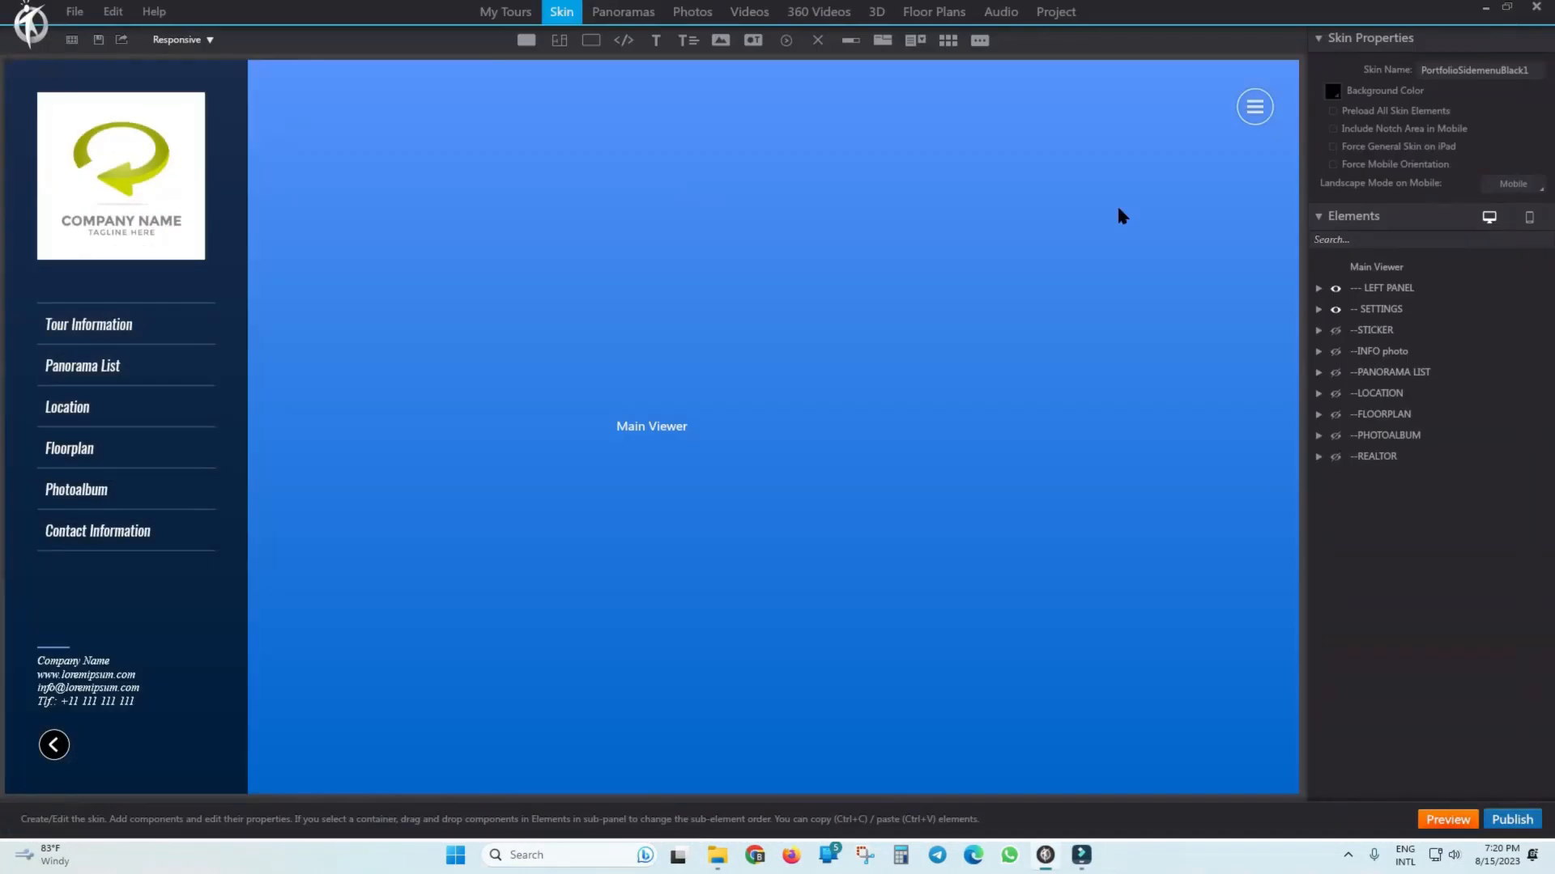
Inspect the Main Viewer and the left panel's EXPANDED container in the desktop skin layout.
{"action": "left_click", "coordinate": [615, 341]}
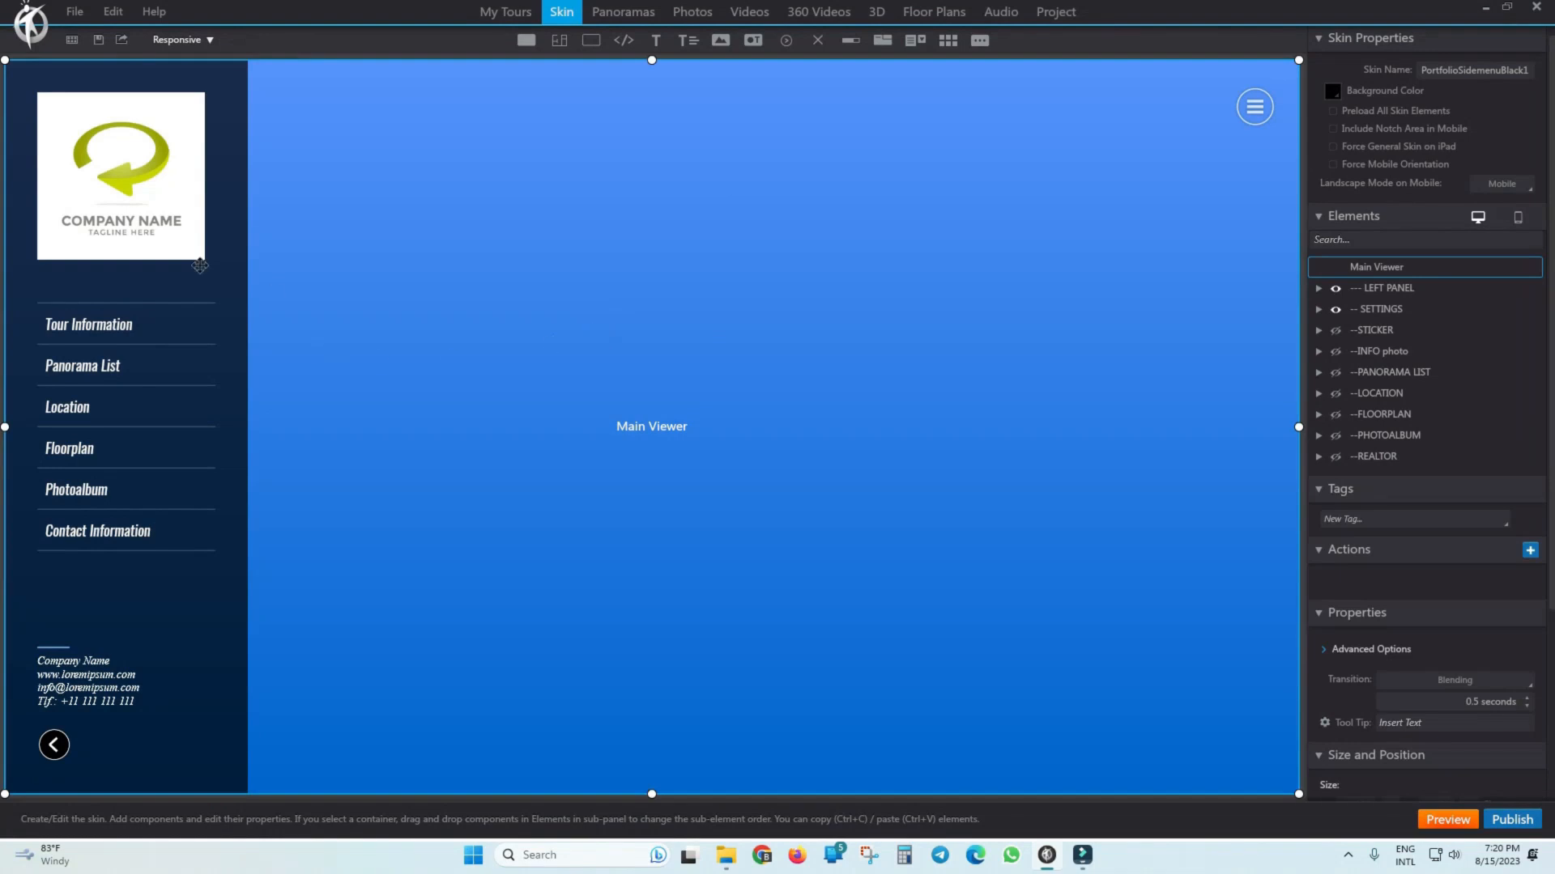
{"action": "left_click", "coordinate": [225, 282]}
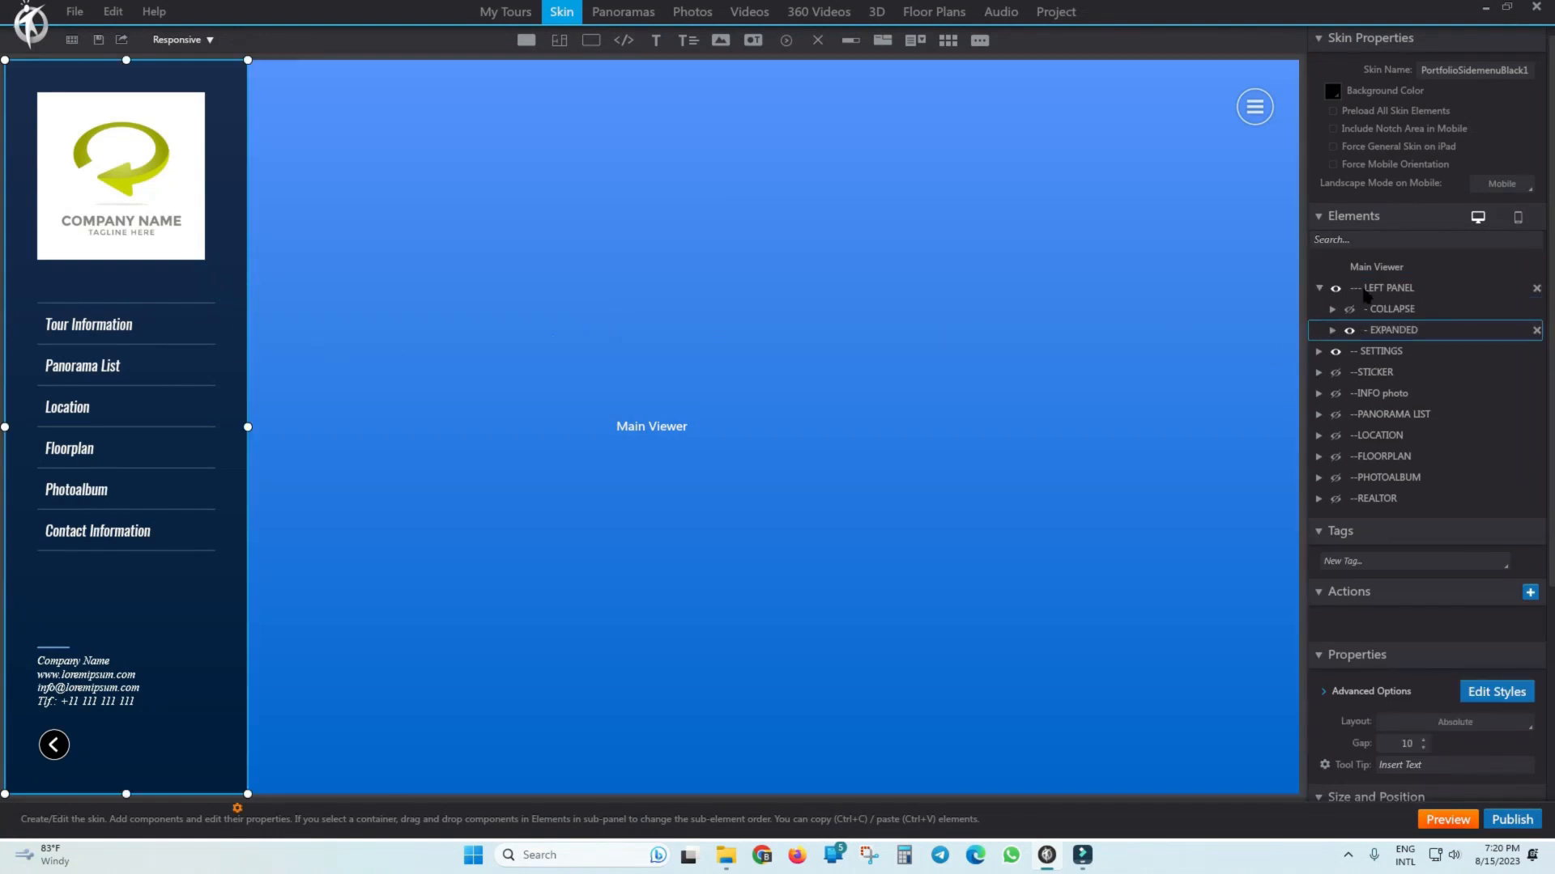
{"action": "left_click", "coordinate": [669, 285]}
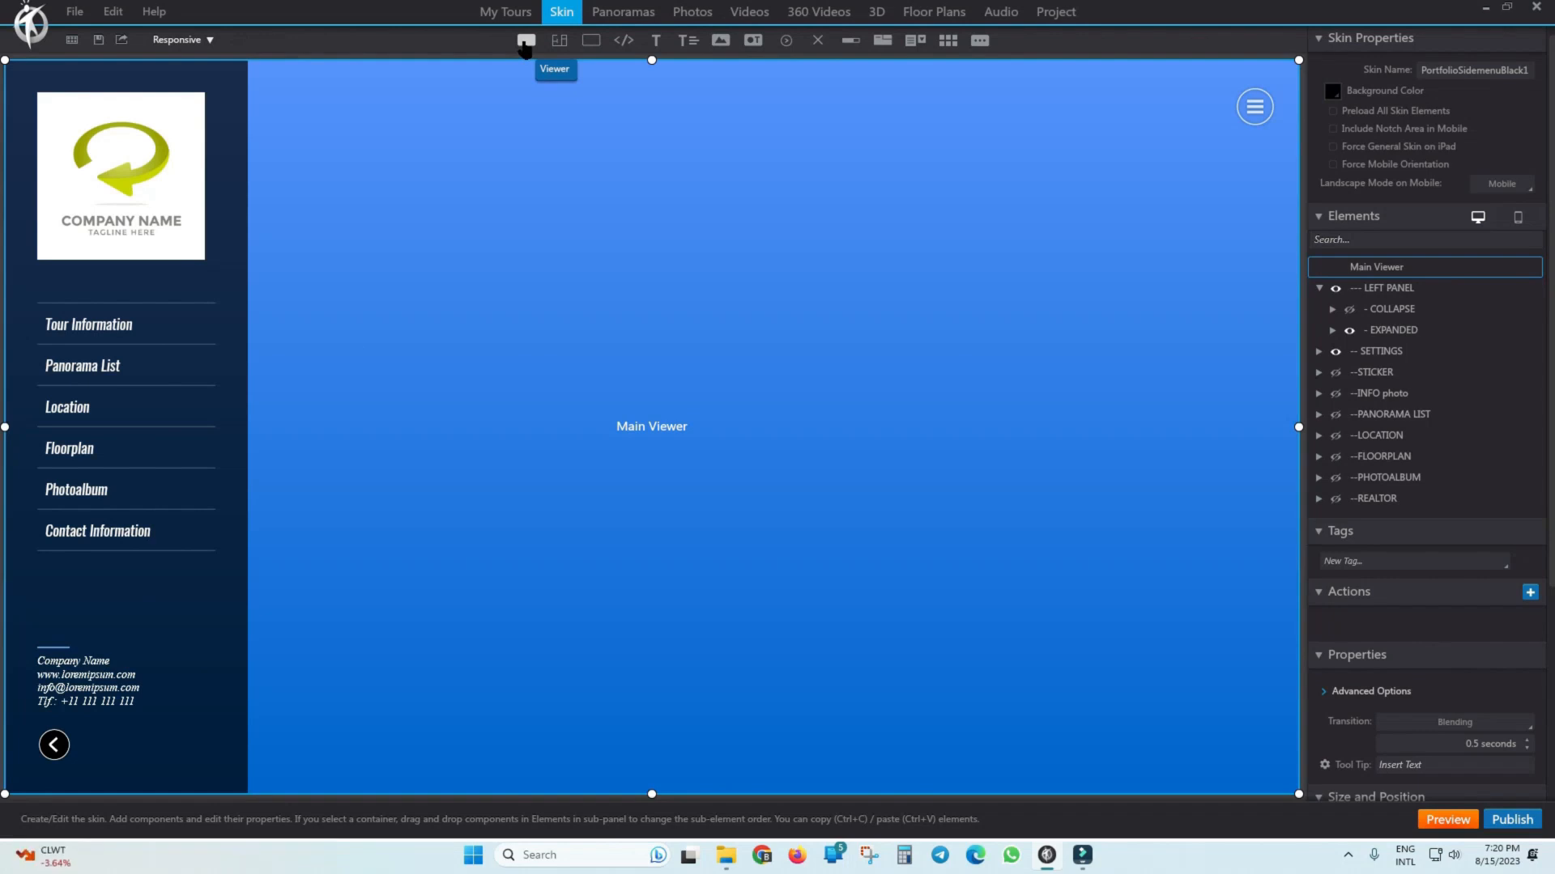
Shrink the Main Viewer and move it into the empty area beside the side menu.
{"action": "left_click", "coordinate": [855, 316]}
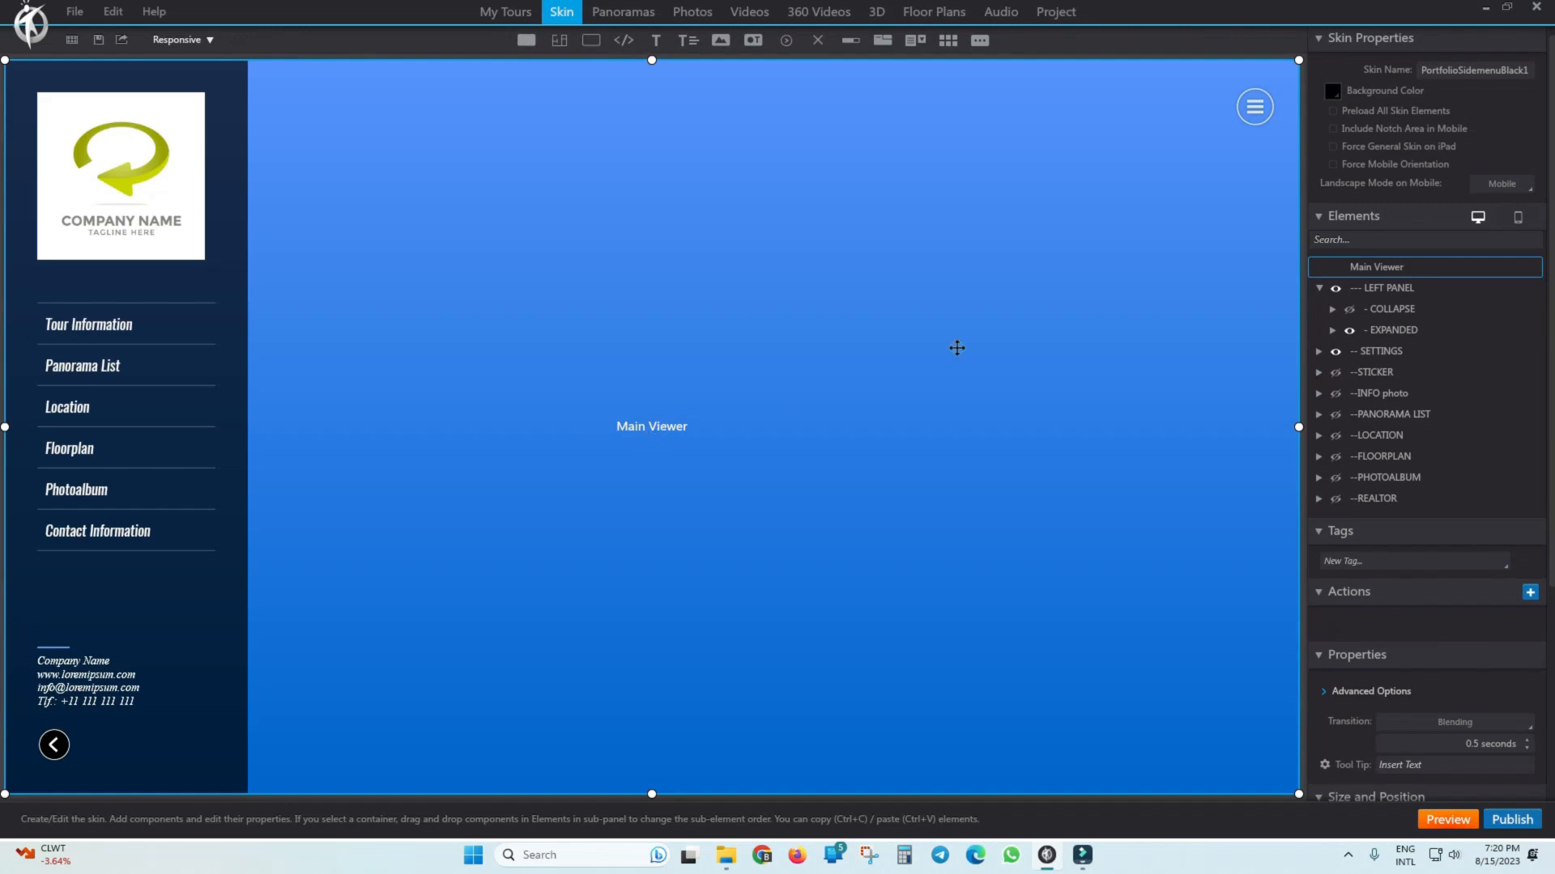
{"action": "left_click_drag", "start_coordinate": [1296, 60], "coordinate": [1020, 283]}
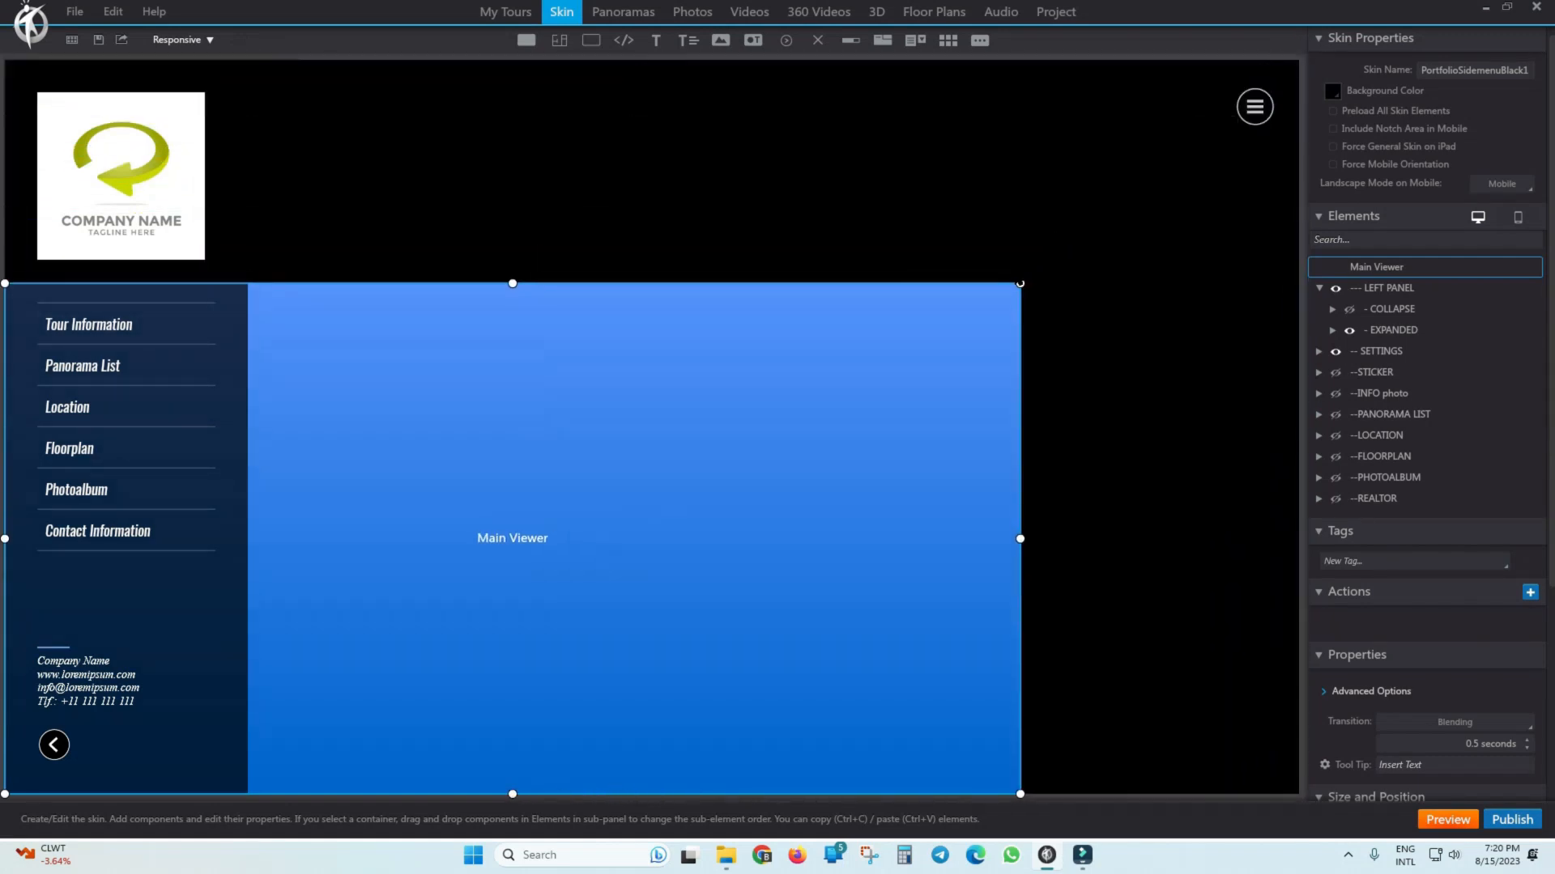
{"action": "left_click_drag", "start_coordinate": [570, 476], "coordinate": [832, 361]}
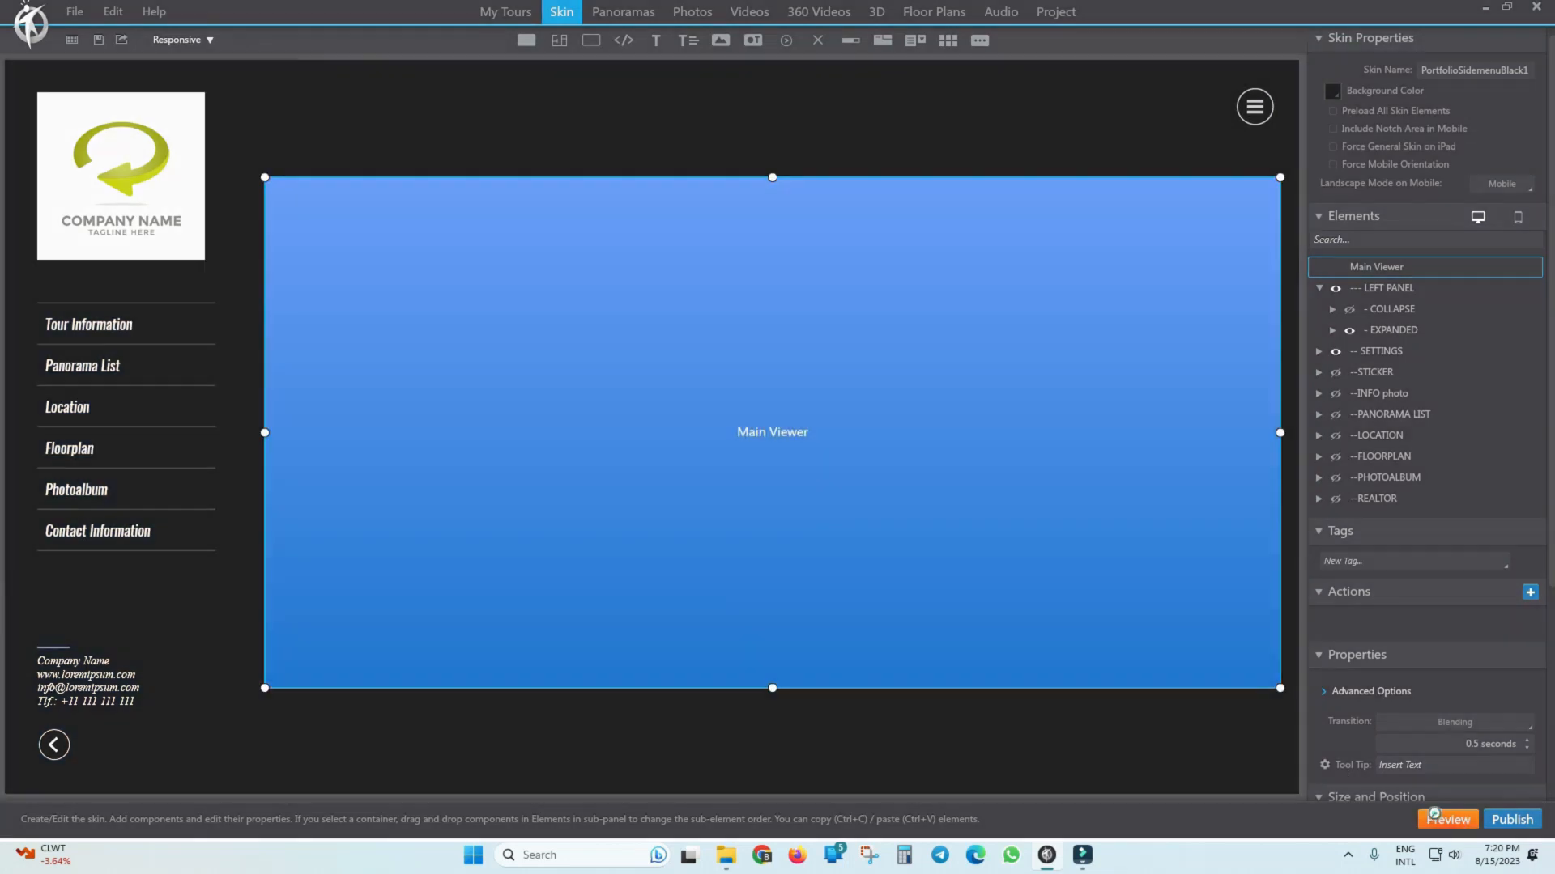
Preview the tour with the smaller viewer, look around the panorama, collapse and reopen the side menu, and close the preview.
{"action": "left_click", "coordinate": [1438, 820]}
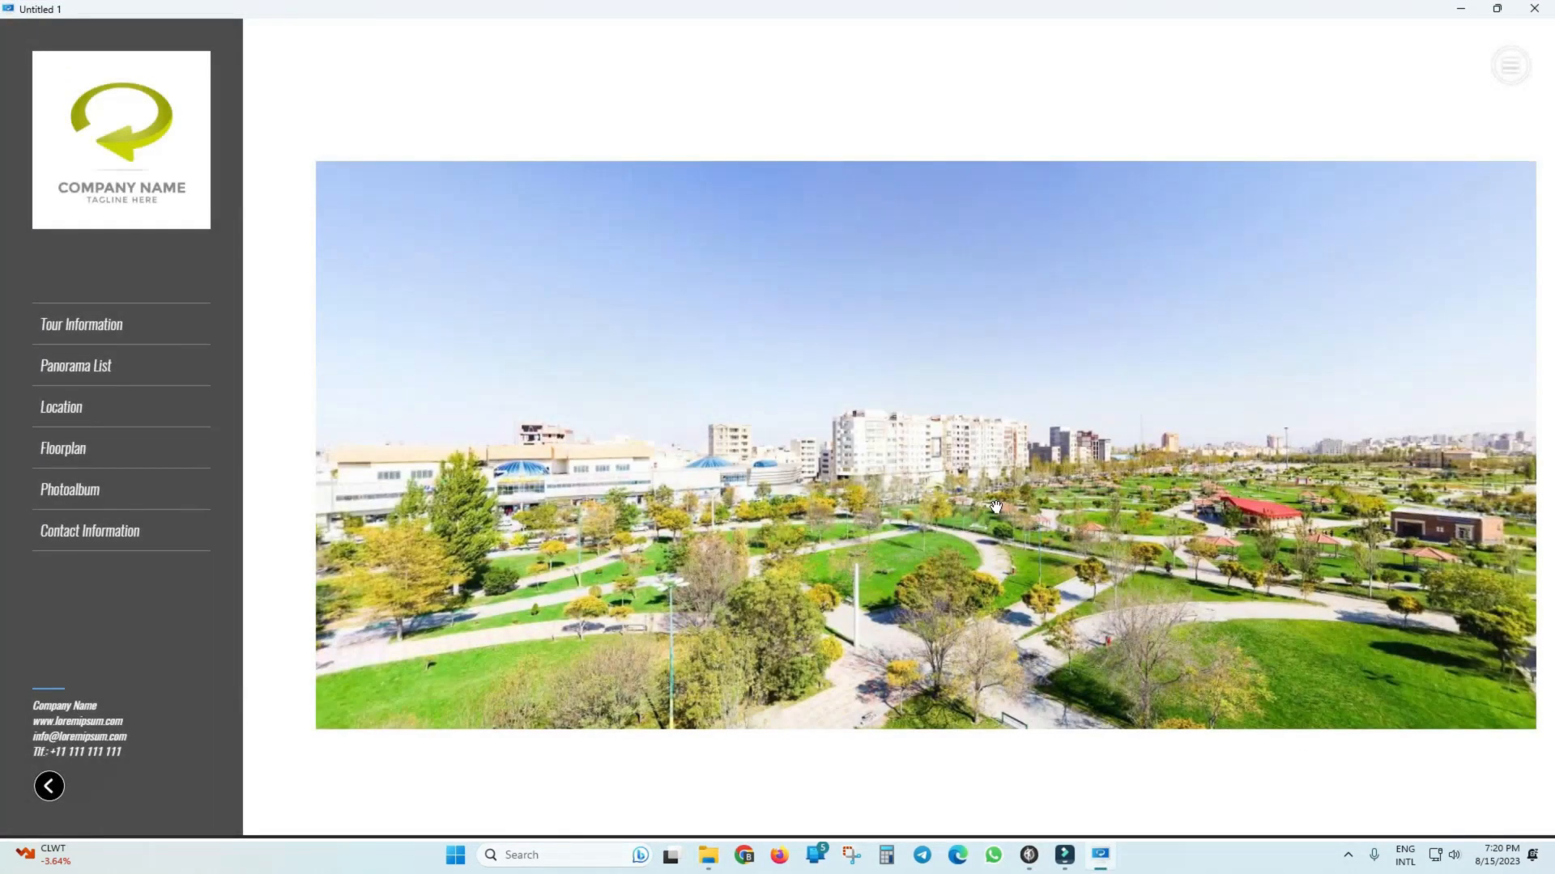
{"action": "left_click_drag", "start_coordinate": [918, 412], "coordinate": [882, 146]}
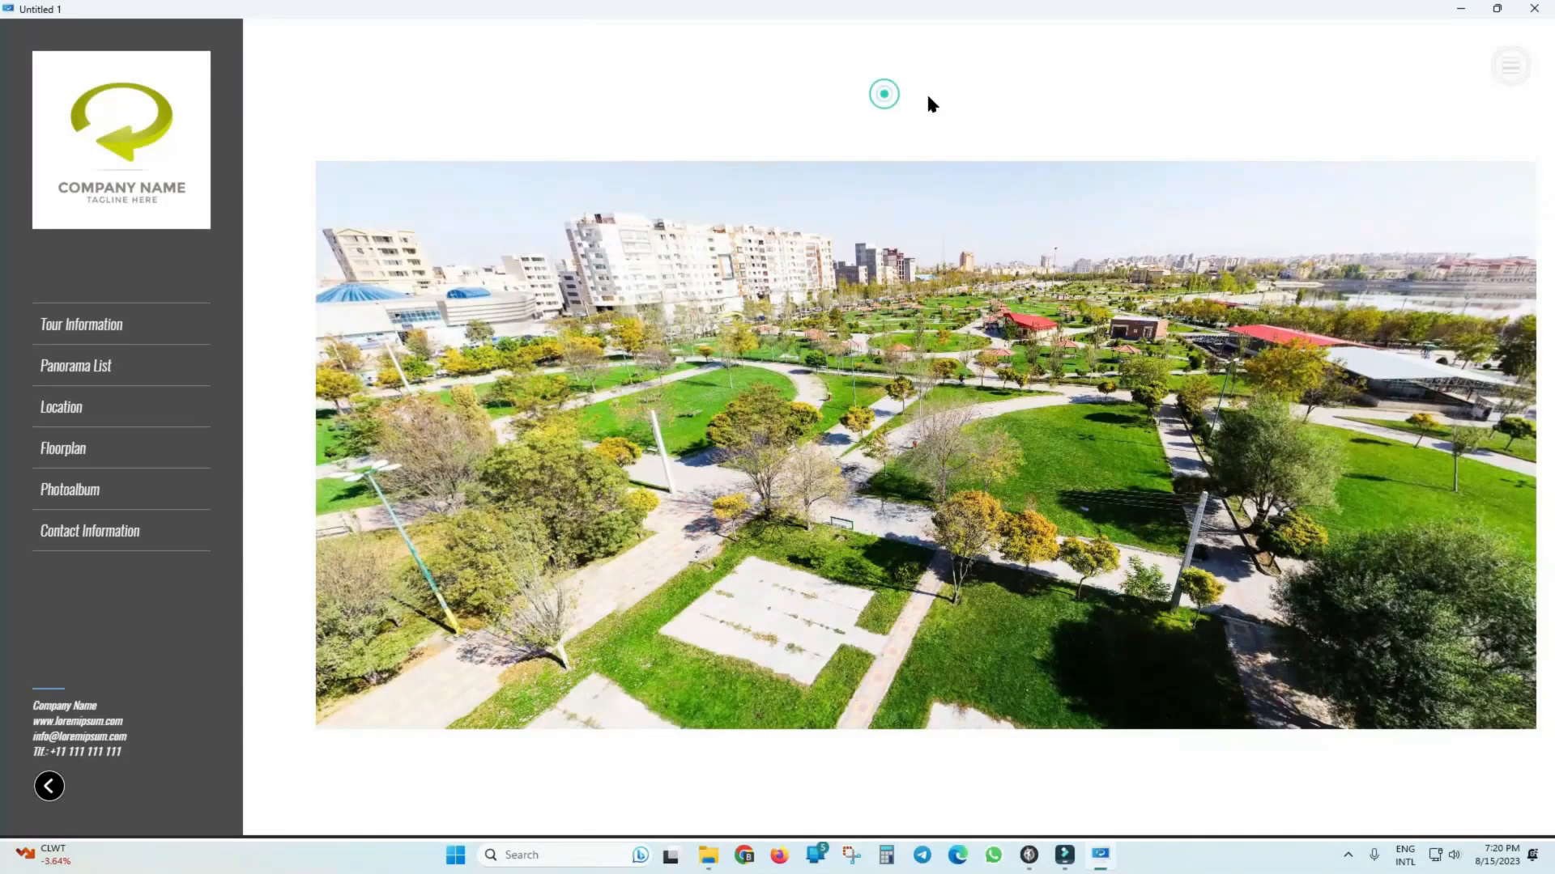
{"action": "left_click_drag", "start_coordinate": [946, 375], "coordinate": [913, 378]}
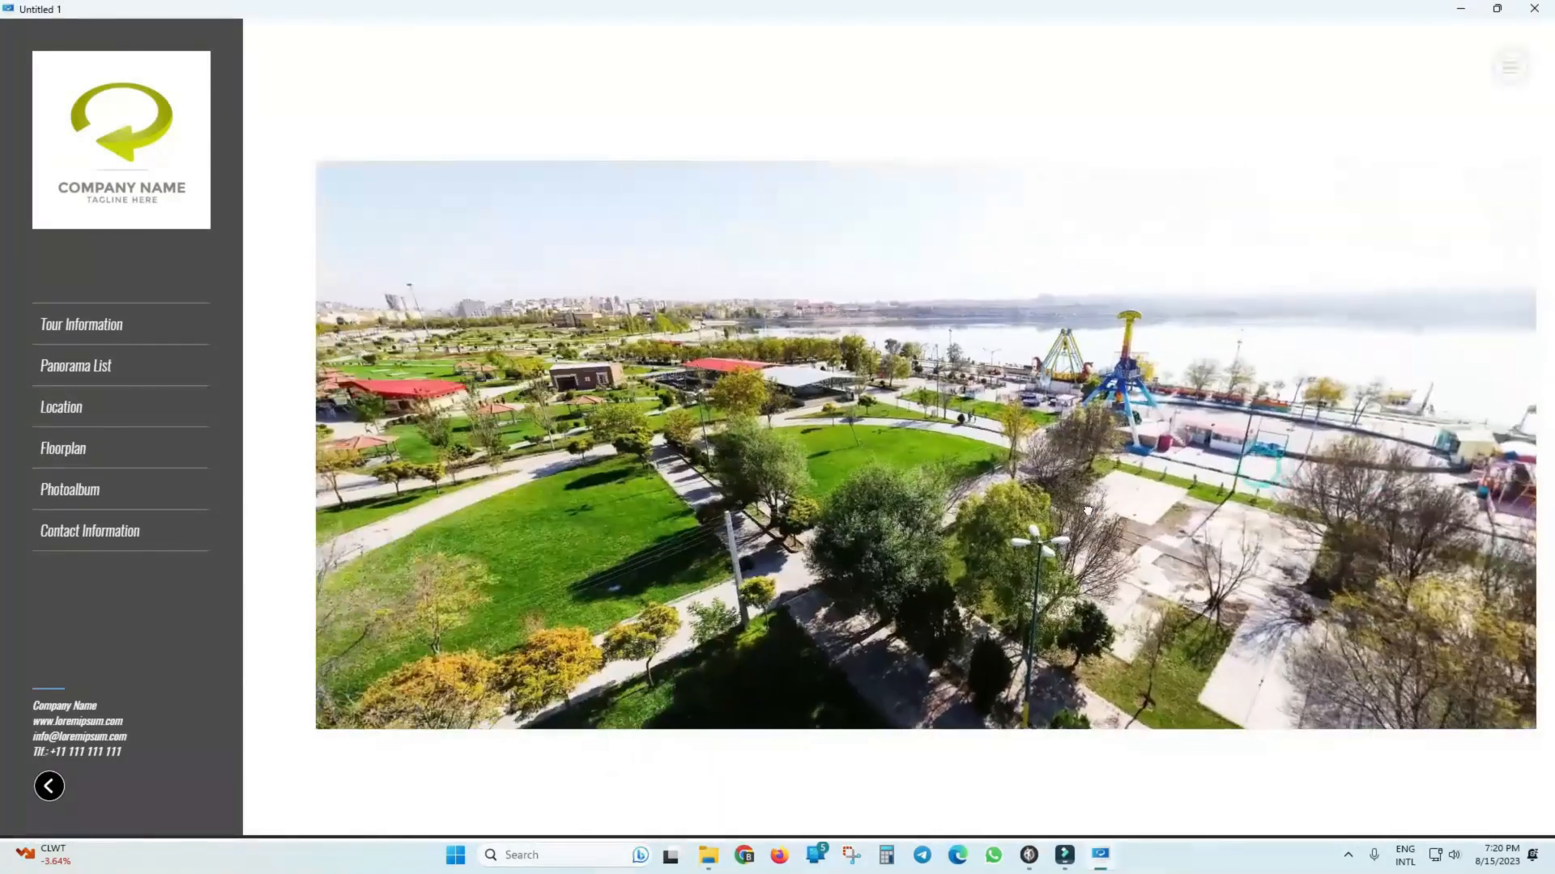
{"action": "left_click", "coordinate": [50, 786]}
{"action": "left_click", "coordinate": [32, 431]}
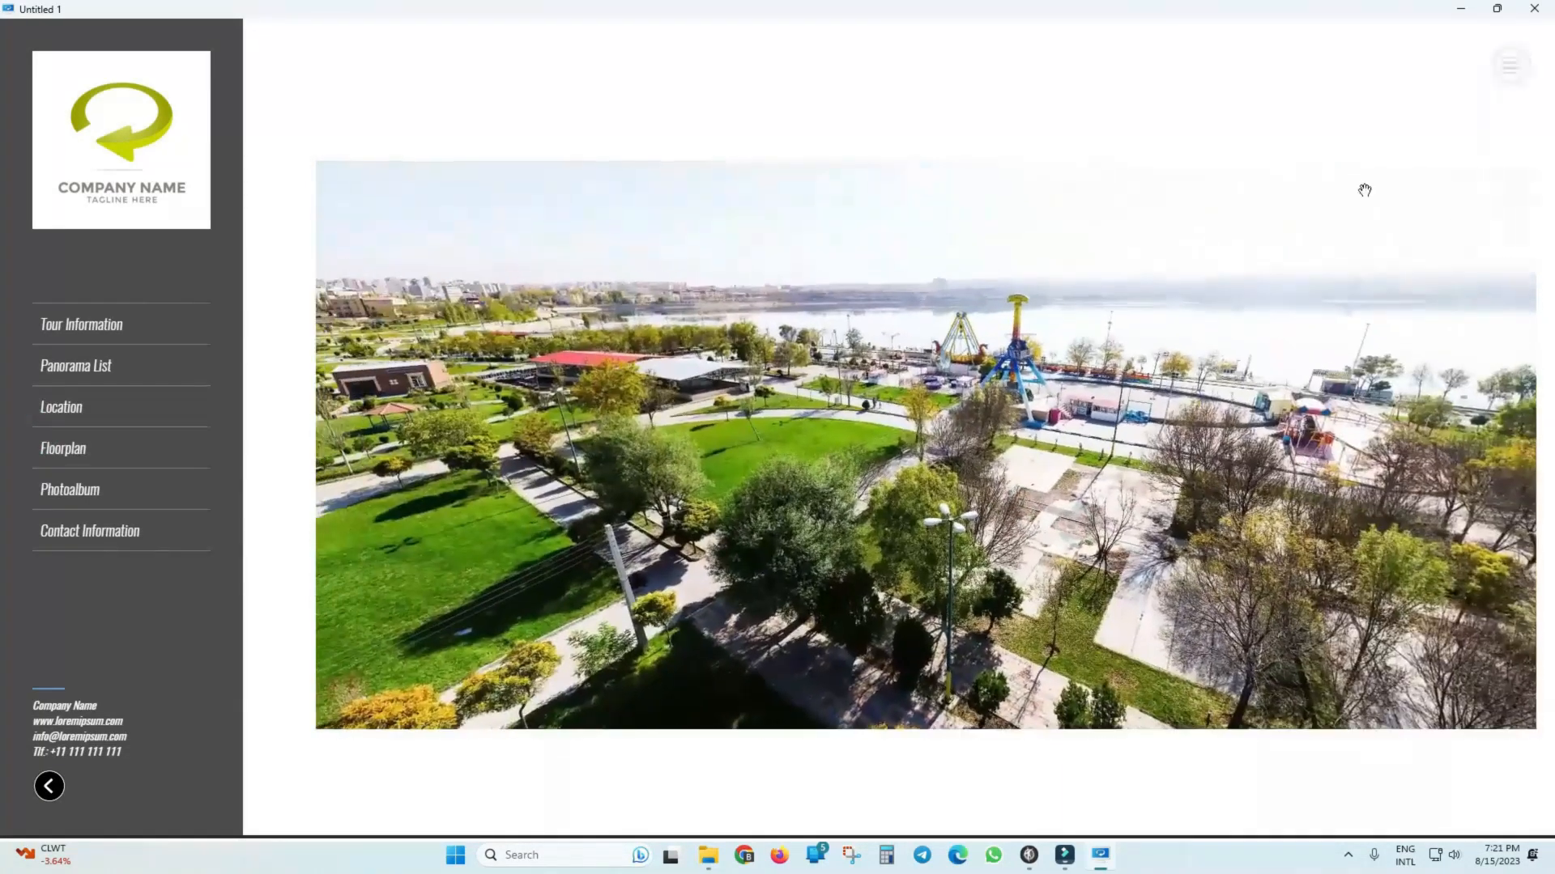
{"action": "left_click", "coordinate": [1533, 8]}
{"action": "left_click", "coordinate": [1012, 456]}
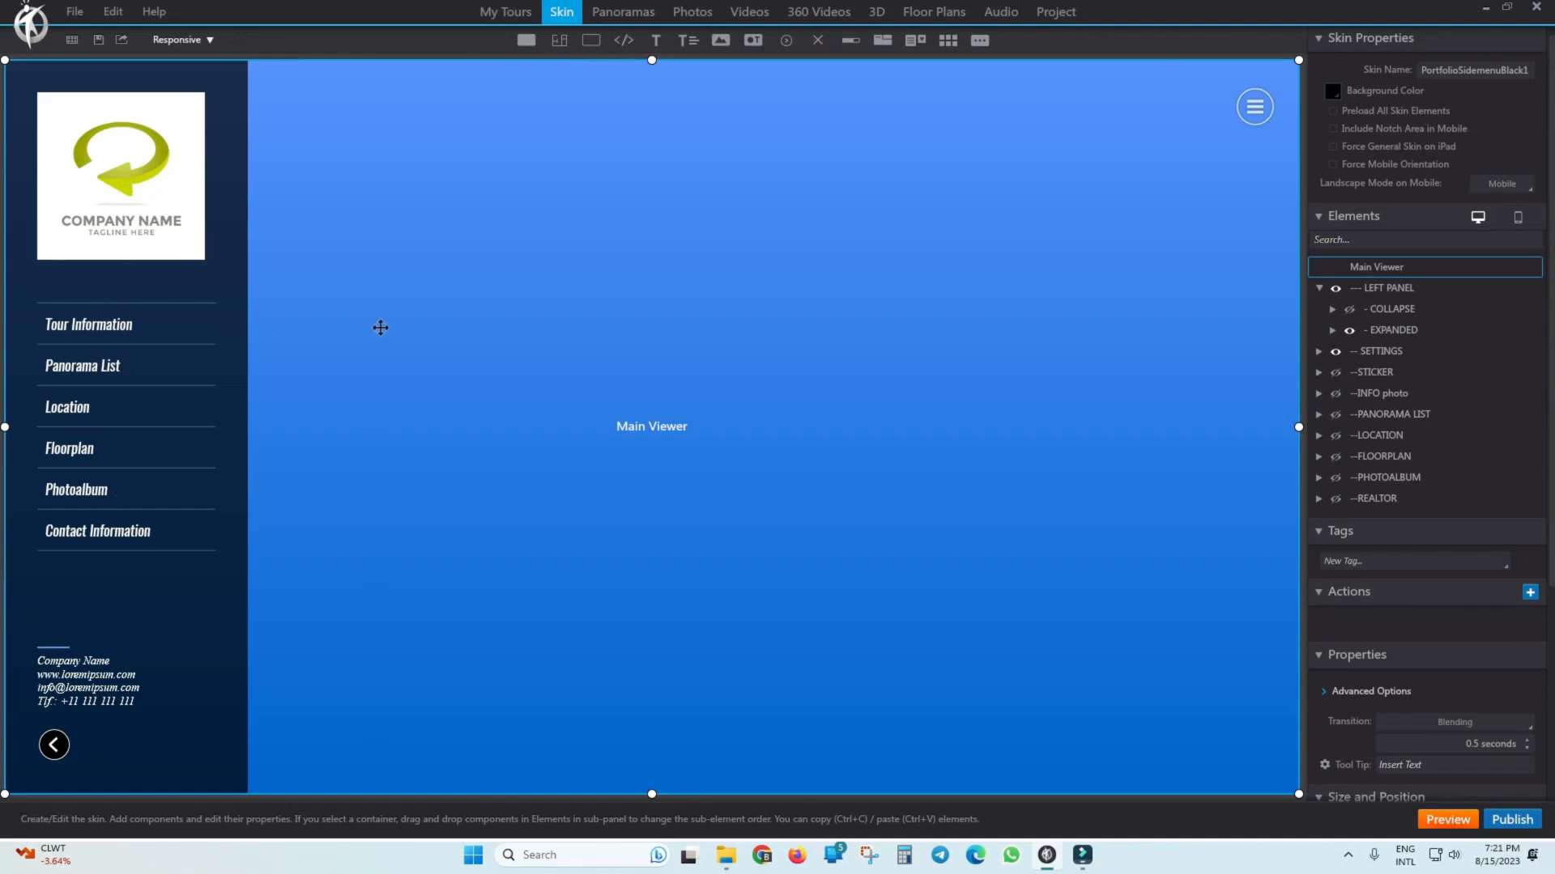
Add a rectangular container over the Main Viewer and move it into the upper middle area.
{"action": "left_click", "coordinate": [590, 42]}
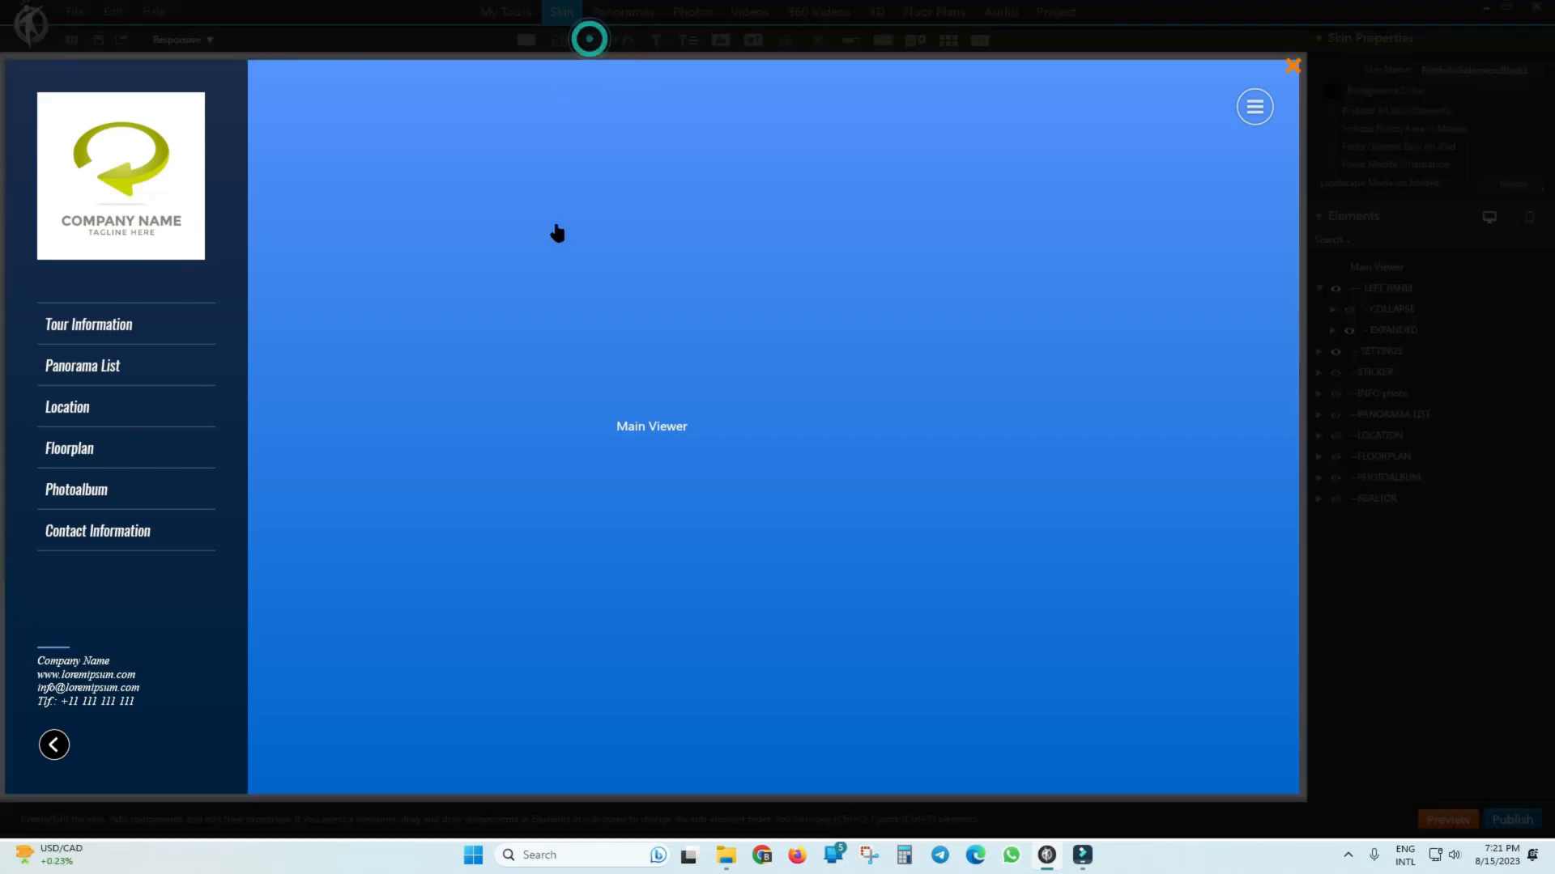
{"action": "left_click", "coordinate": [645, 256]}
{"action": "left_click_drag", "start_coordinate": [808, 419], "coordinate": [889, 414]}
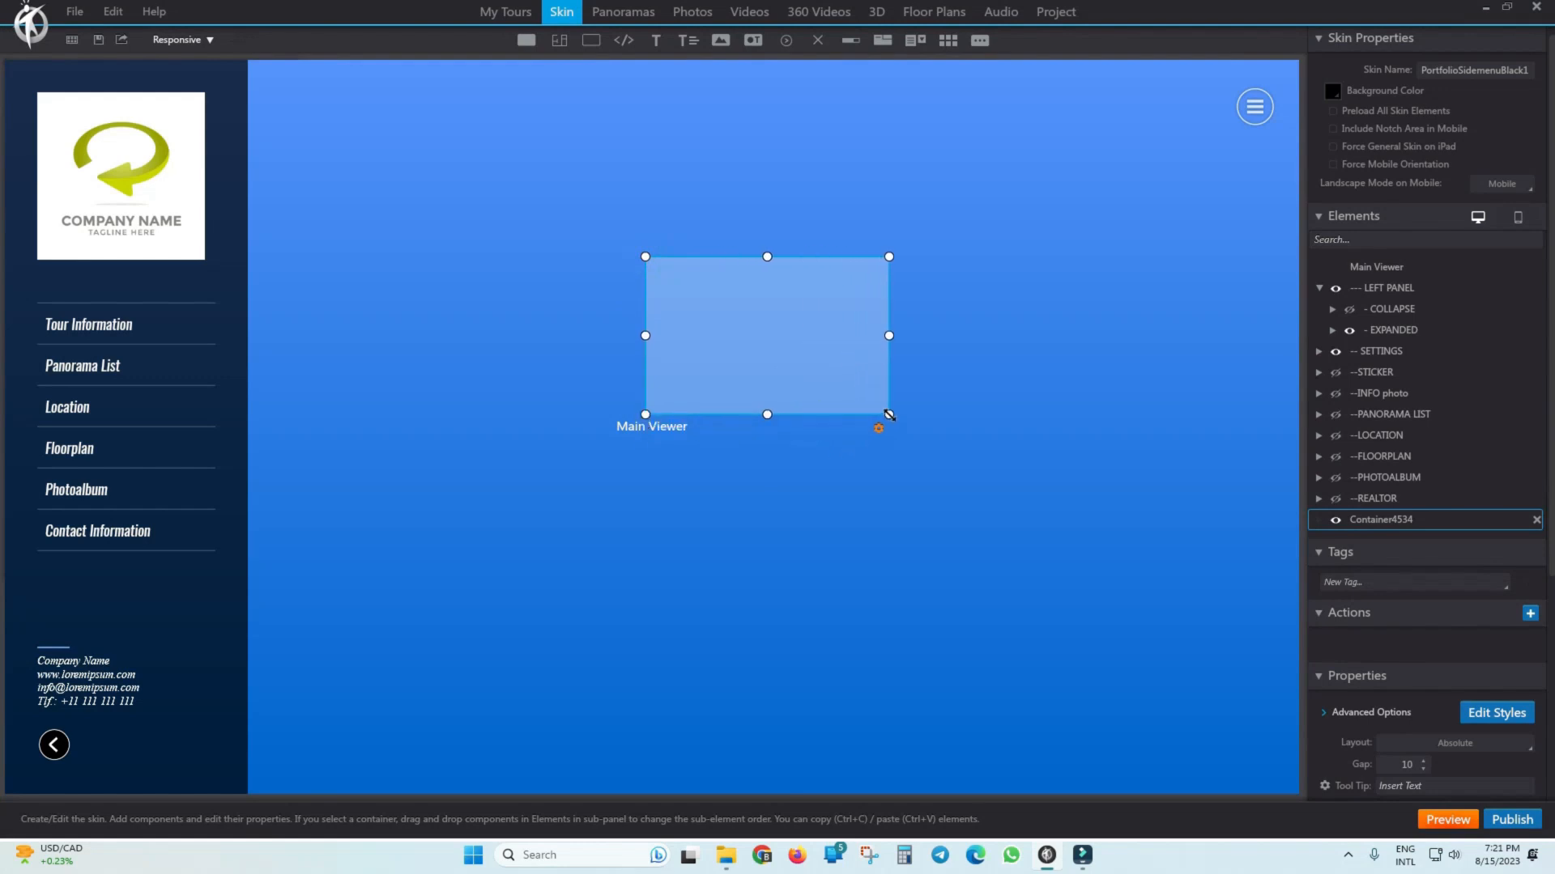
{"action": "left_click_drag", "start_coordinate": [889, 302], "coordinate": [838, 224]}
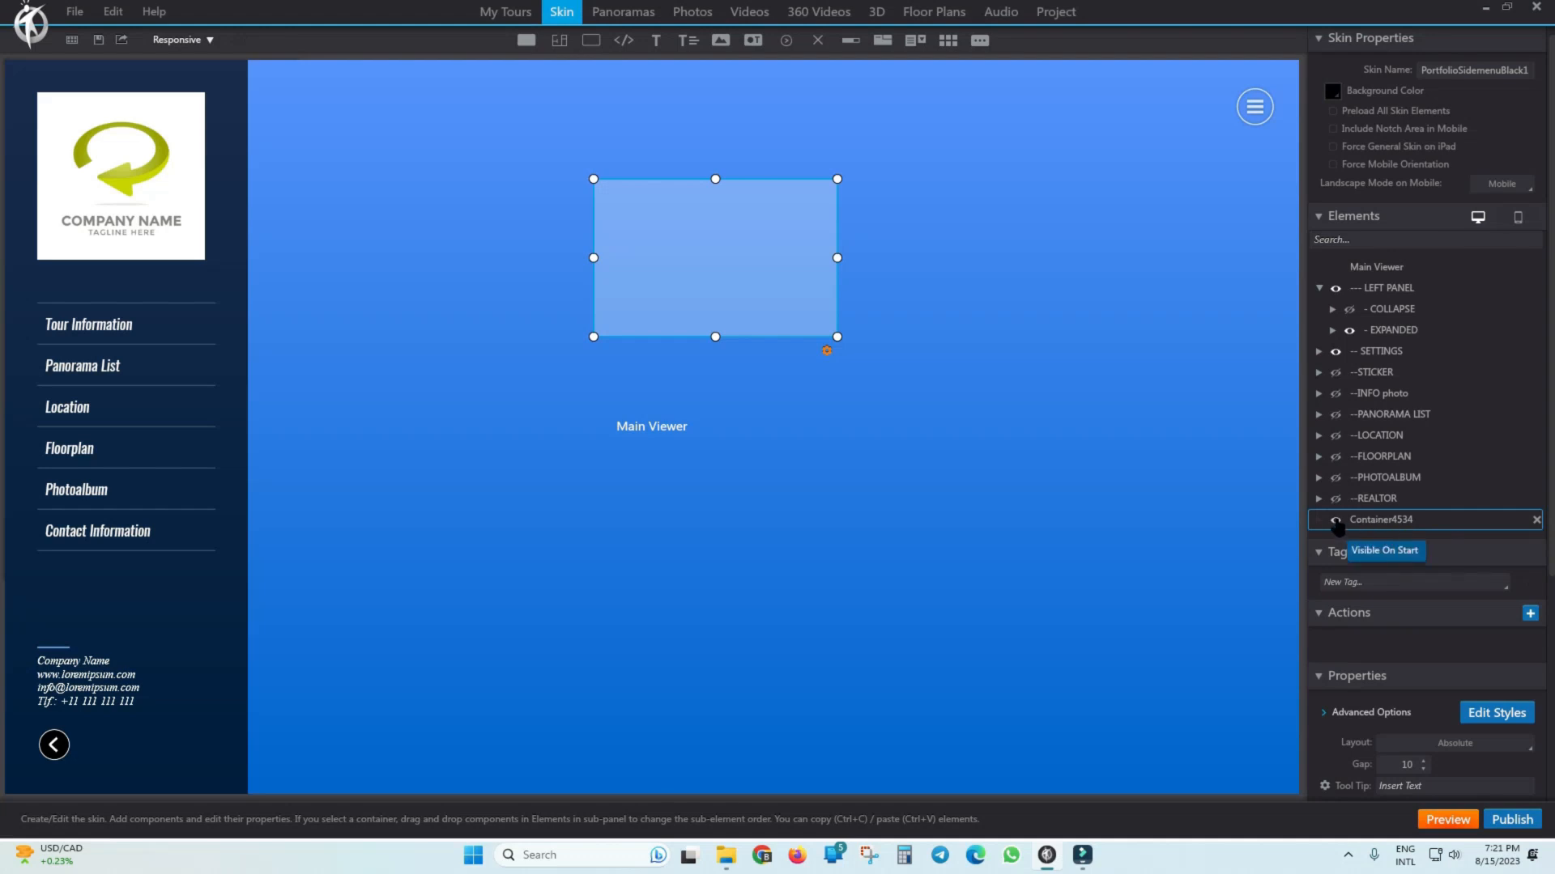
Switch the new container's start visibility off and on again, and rename the container to کانتینر.
{"action": "left_click", "coordinate": [1336, 522]}
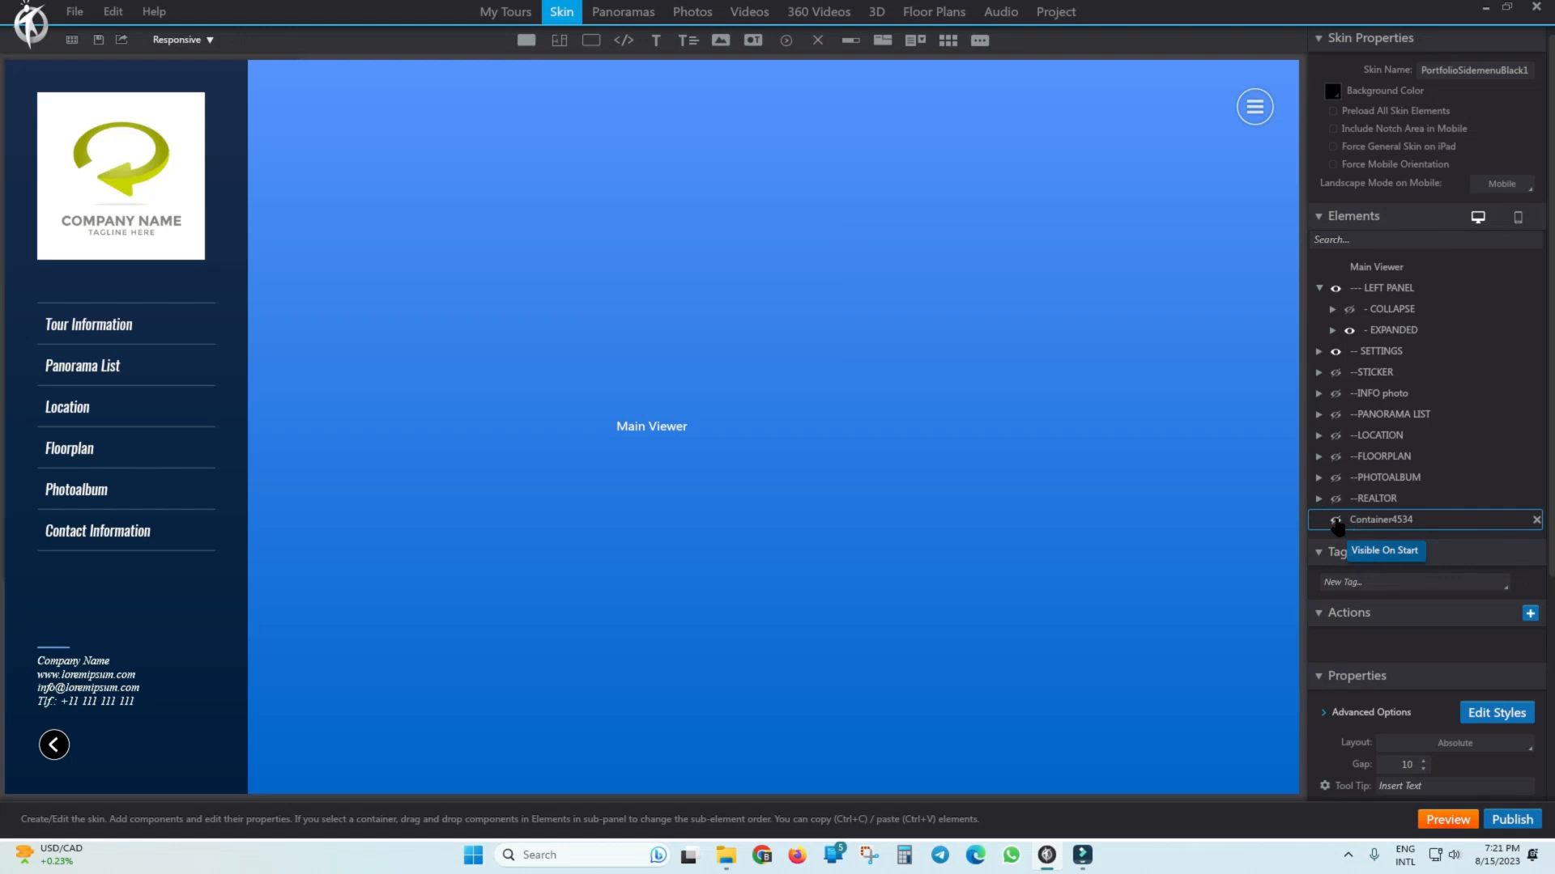
{"action": "left_click", "coordinate": [1336, 522]}
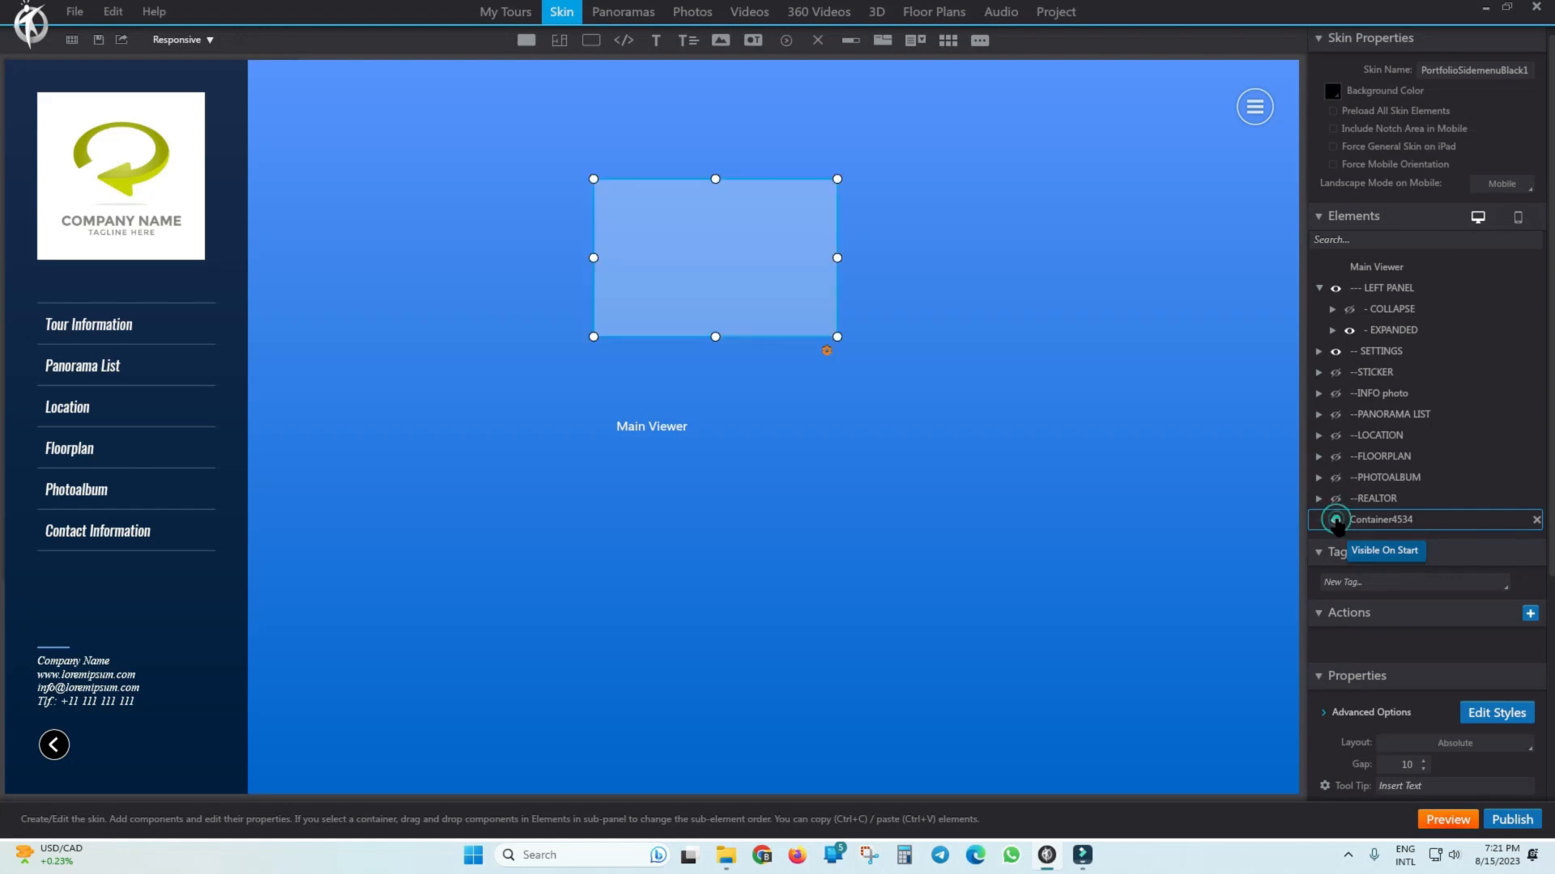
{"action": "double_click", "coordinate": [1390, 522]}
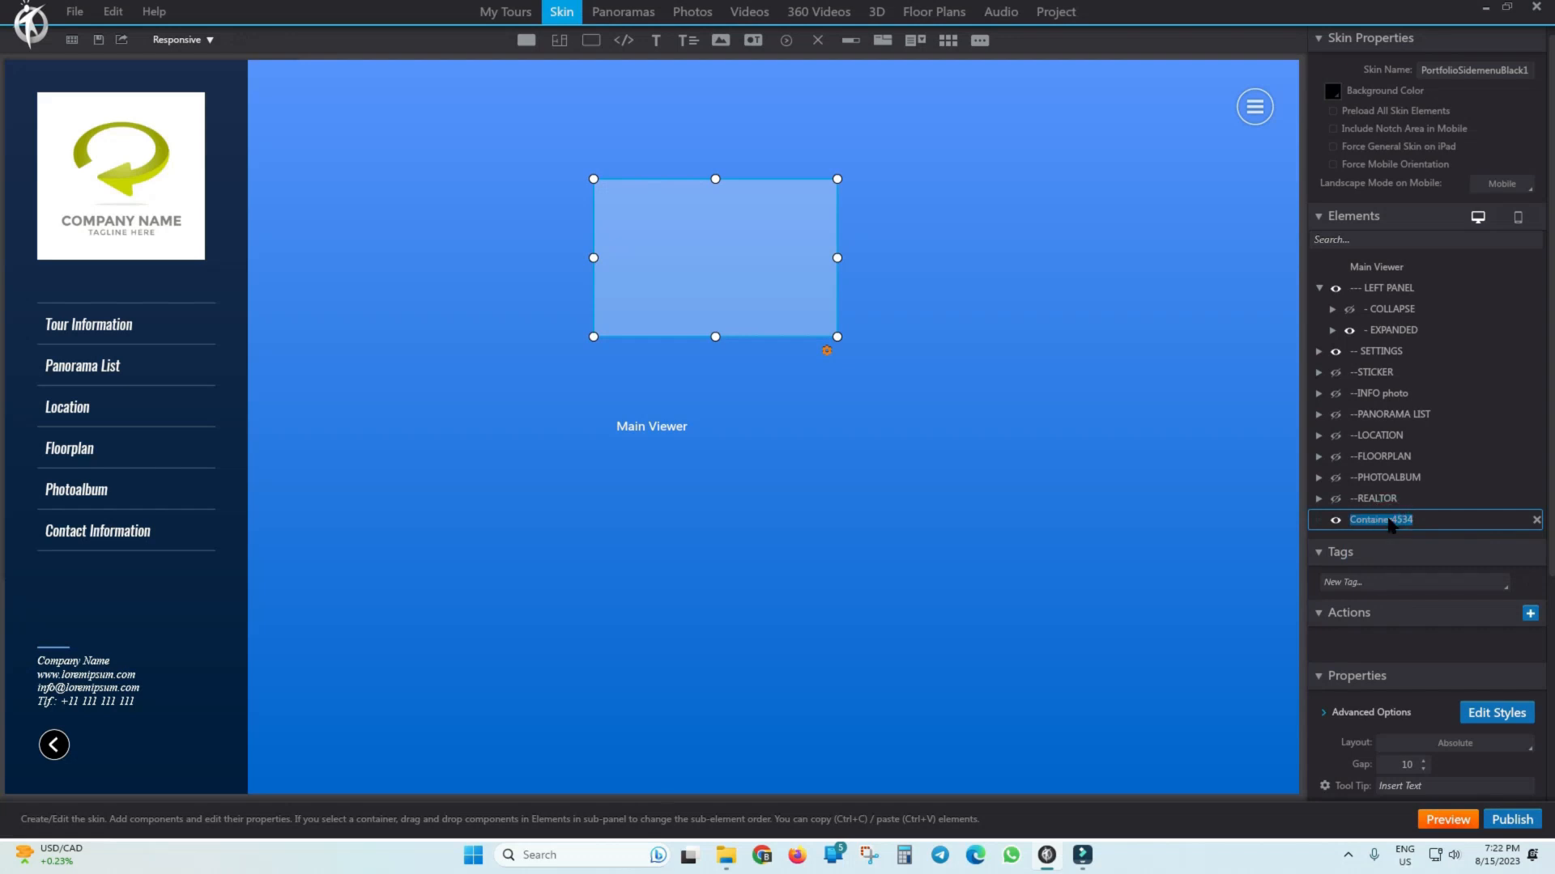
{"action": "type", "text": "h"}
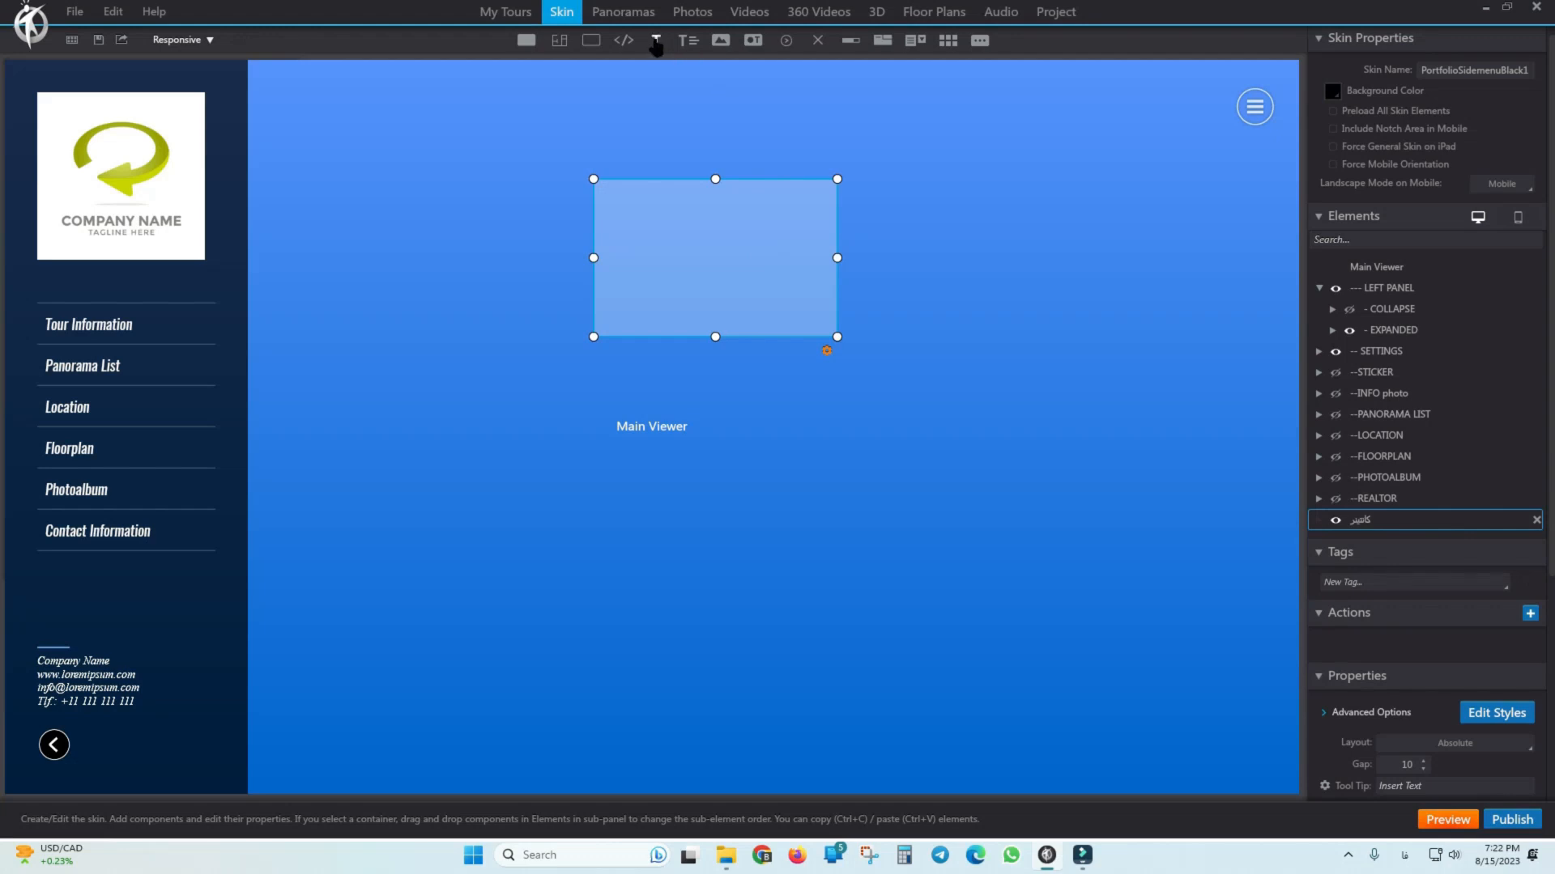
Add a label in the middle of the container and set its text to کلیک کنید.
{"action": "left_click", "coordinate": [655, 41]}
{"action": "left_click", "coordinate": [672, 248]}
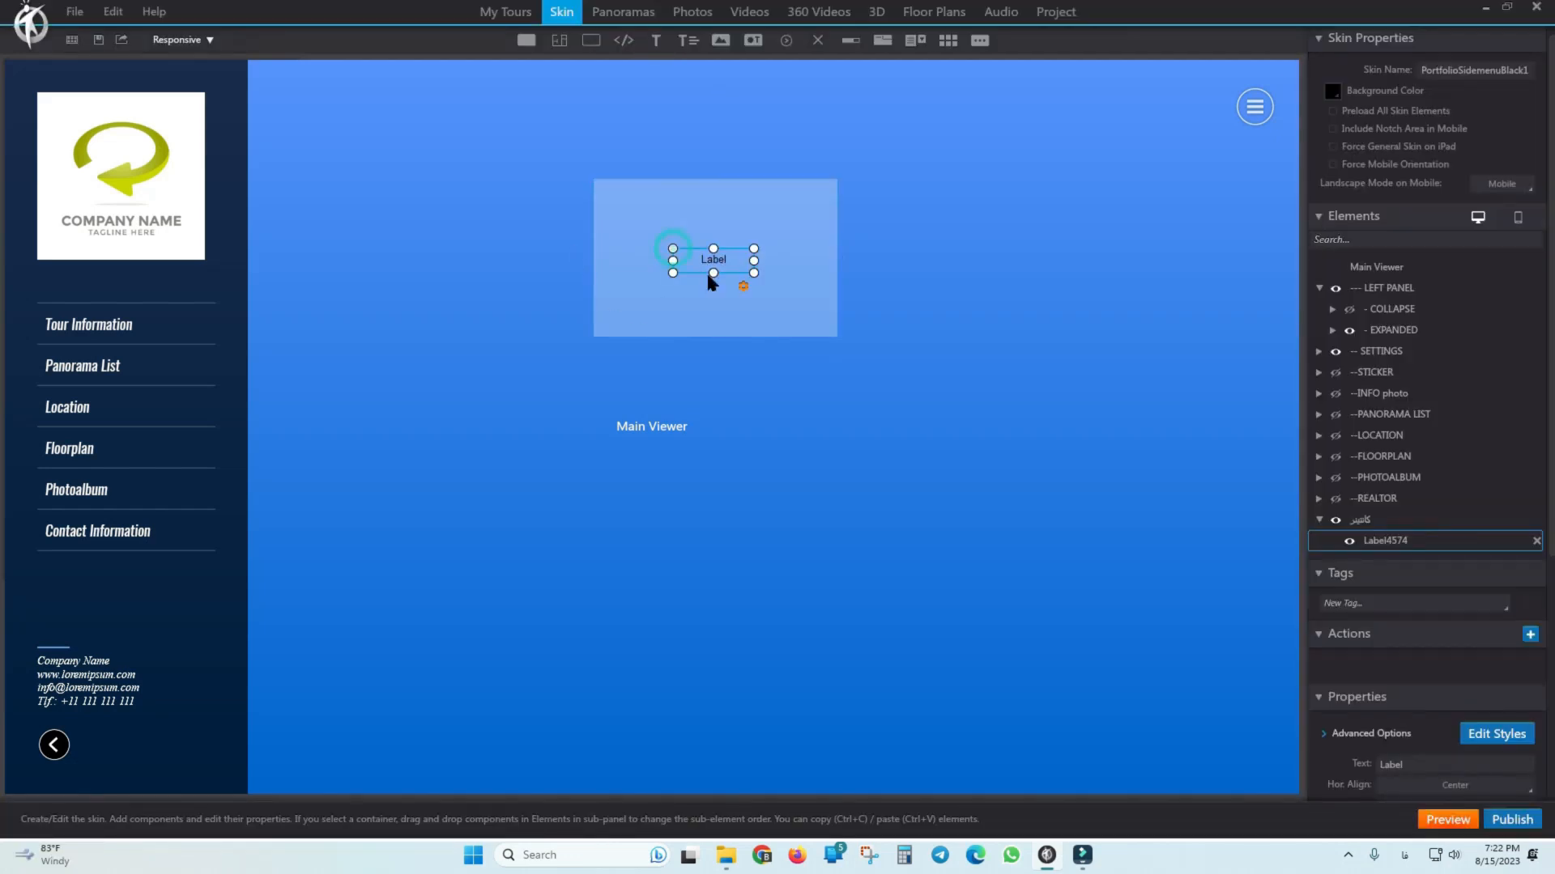
{"action": "left_click", "coordinate": [725, 262]}
{"action": "left_click_drag", "start_coordinate": [698, 257], "coordinate": [721, 253]}
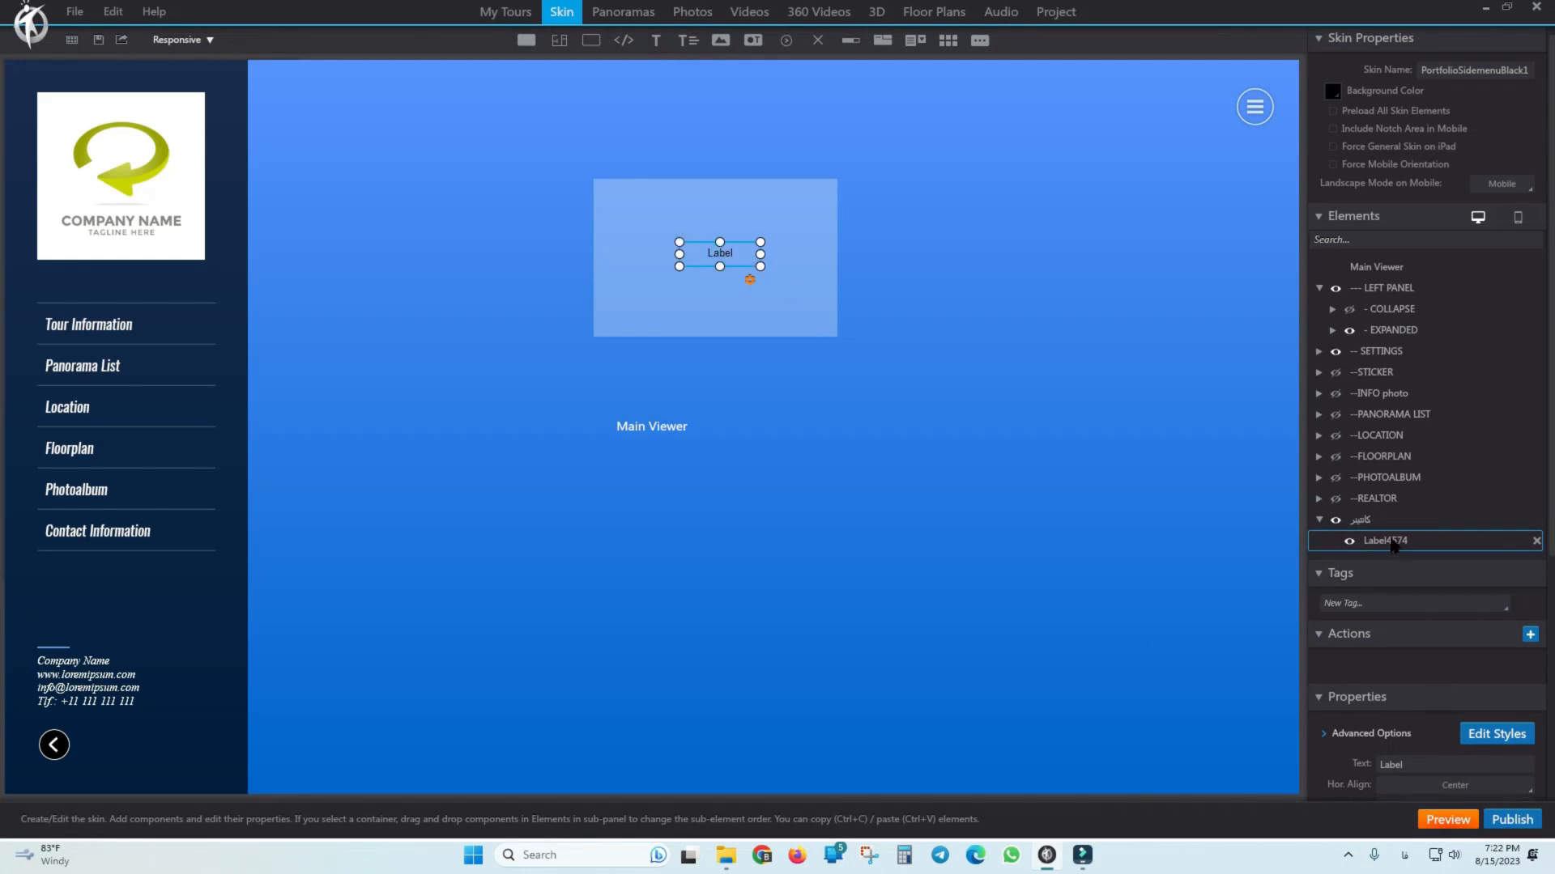
{"action": "double_click", "coordinate": [1394, 762]}
{"action": "type", "text": "کلیک کنید"}
{"action": "left_click", "coordinate": [777, 244]}
{"action": "left_click", "coordinate": [736, 251]}
Compare the side menu's Tour Information button and its buttons container with the label inside the new container.
{"action": "left_click", "coordinate": [217, 353]}
{"action": "left_click", "coordinate": [165, 352]}
{"action": "left_click", "coordinate": [167, 315]}
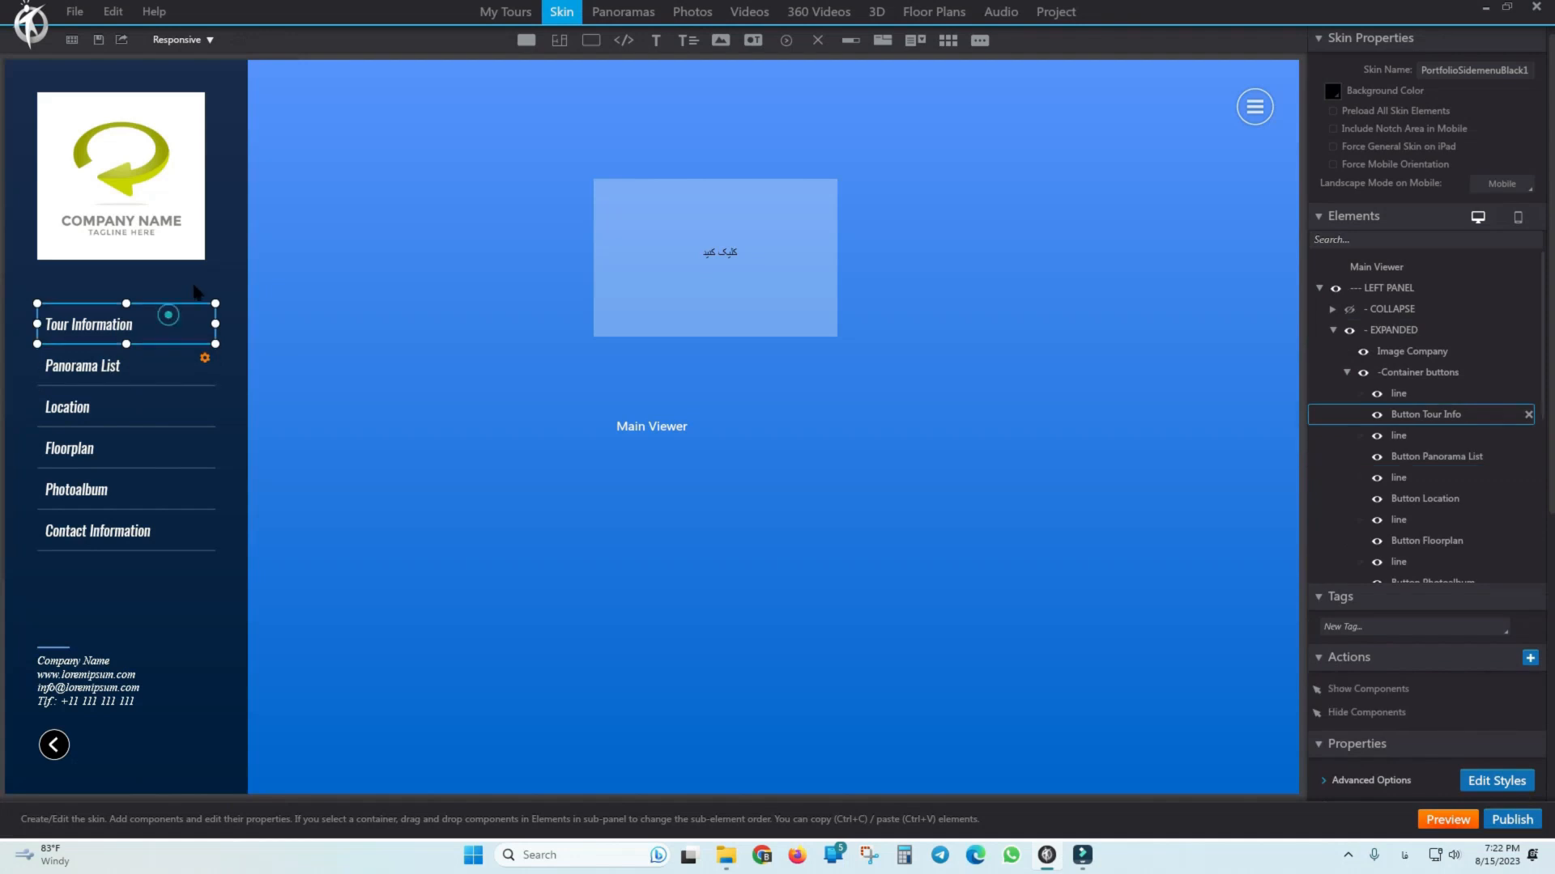
{"action": "left_click", "coordinate": [197, 282]}
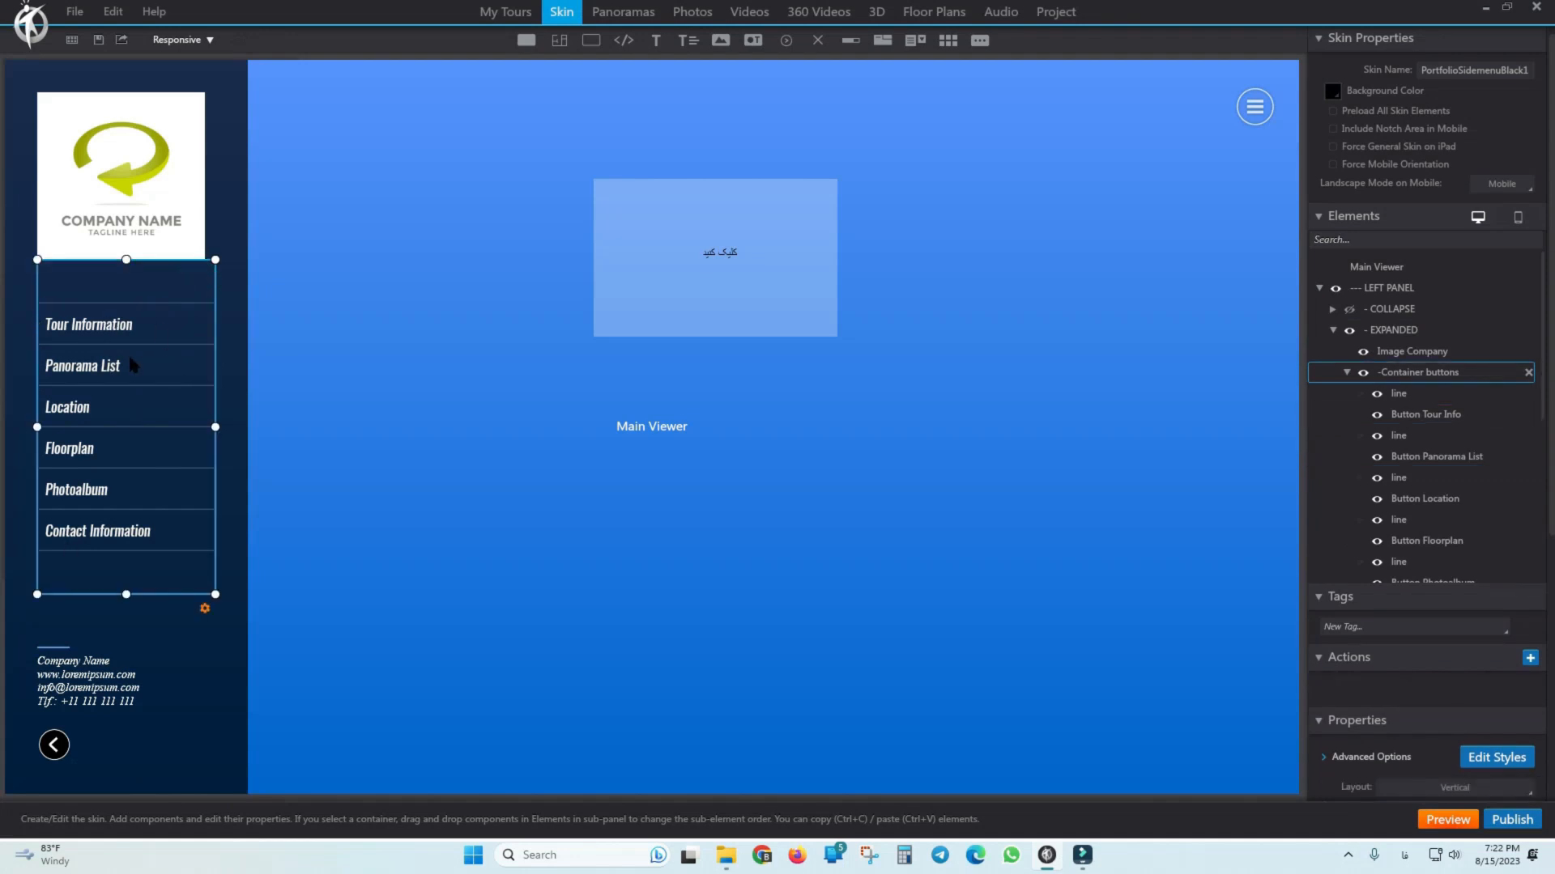
{"action": "left_click", "coordinate": [725, 256]}
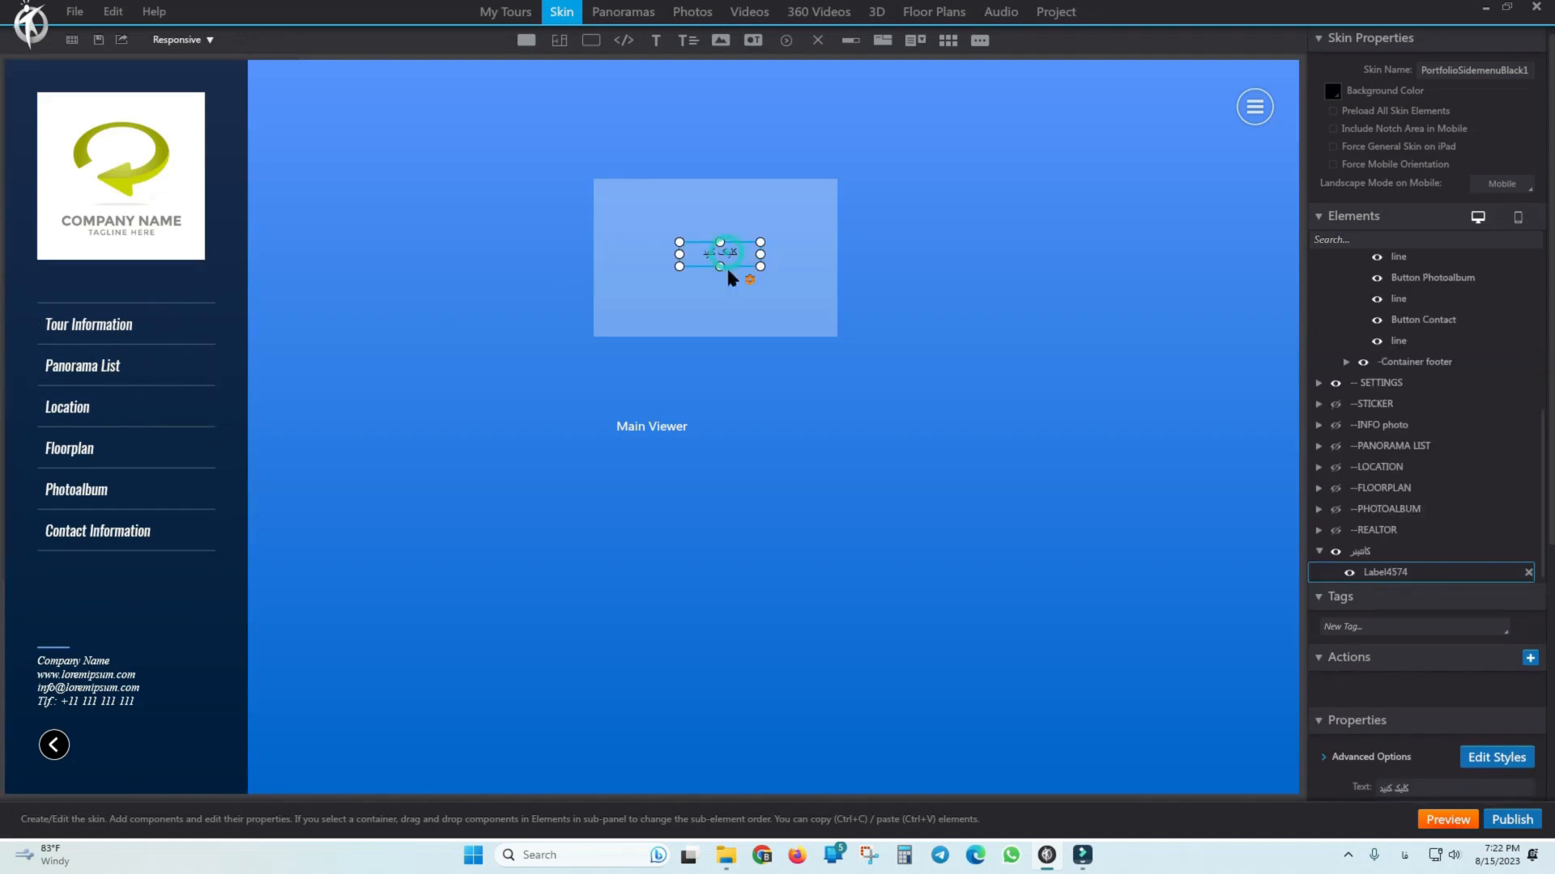
{"action": "left_click", "coordinate": [772, 202]}
{"action": "left_click", "coordinate": [724, 259]}
{"action": "left_click", "coordinate": [743, 267]}
{"action": "left_click", "coordinate": [655, 36]}
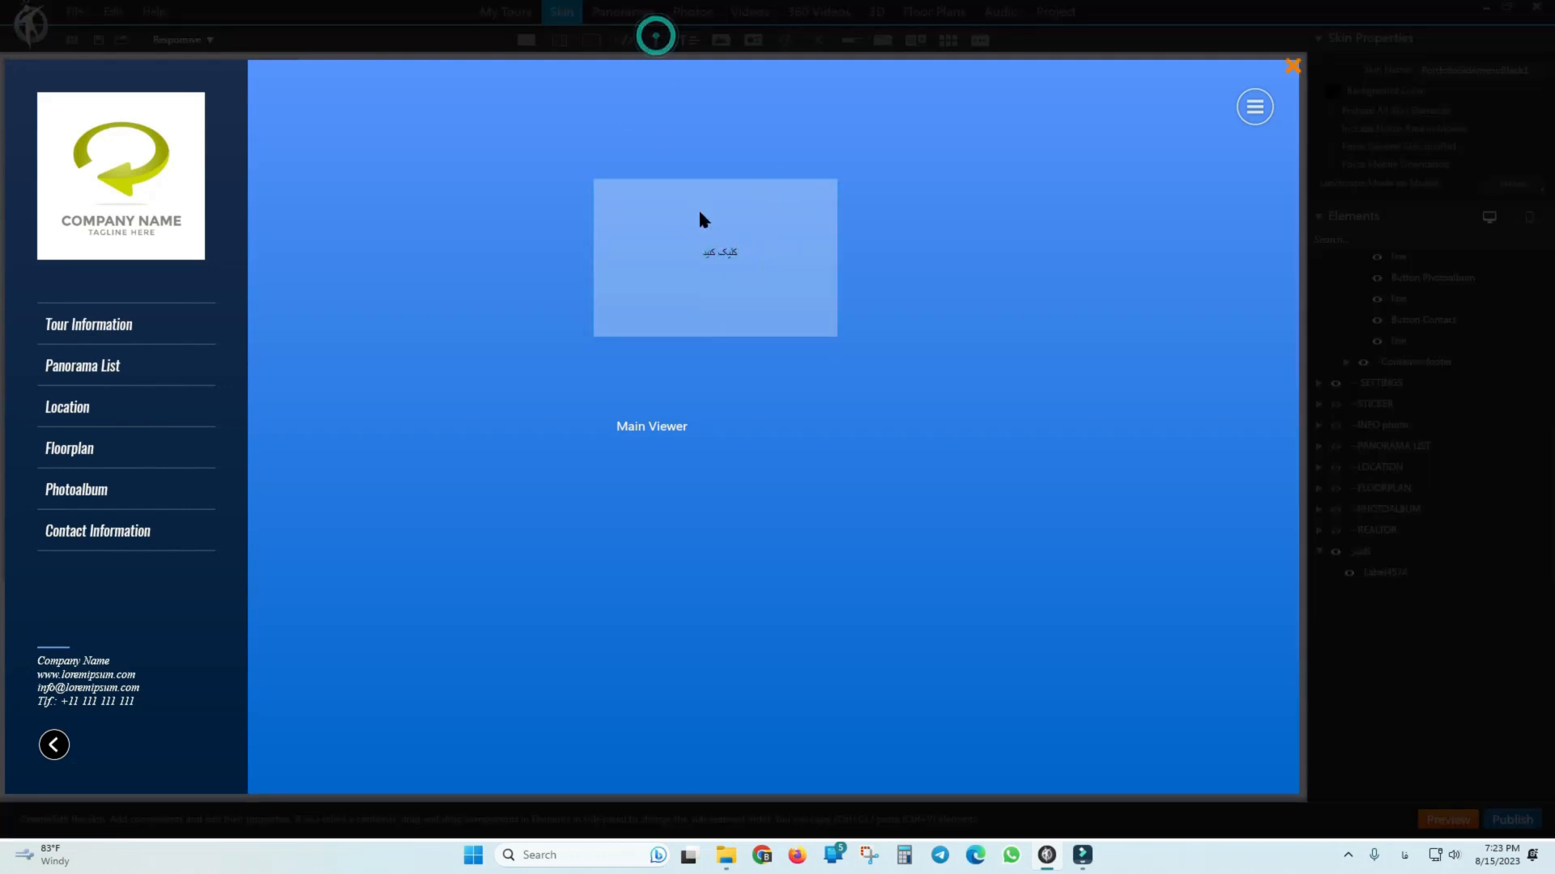
{"action": "key", "text": "Escape"}
{"action": "left_click", "coordinate": [727, 252]}
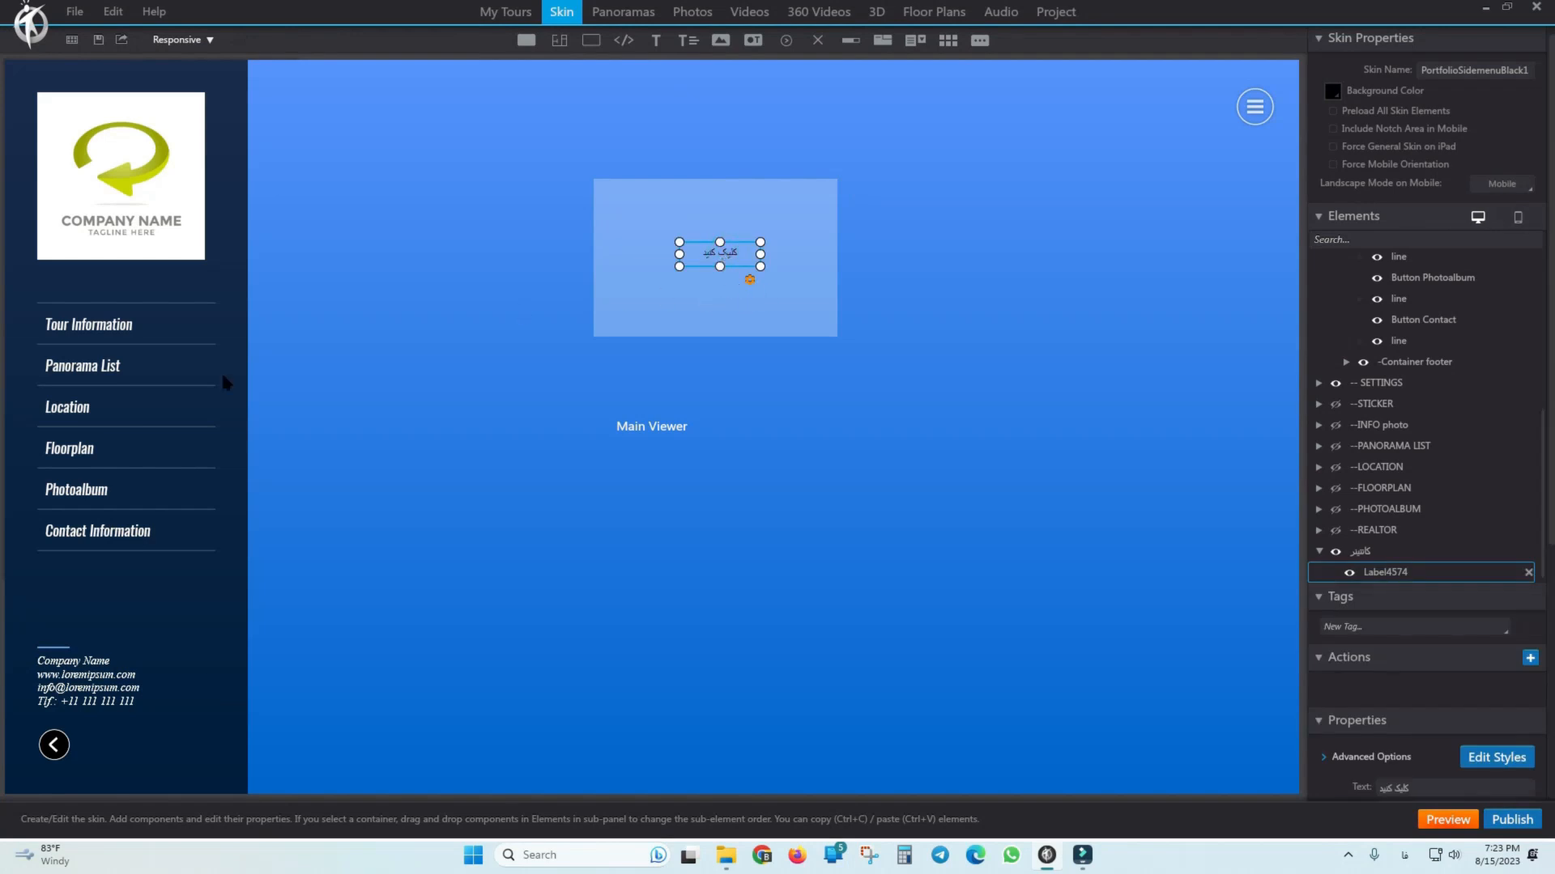
{"action": "left_click", "coordinate": [727, 284]}
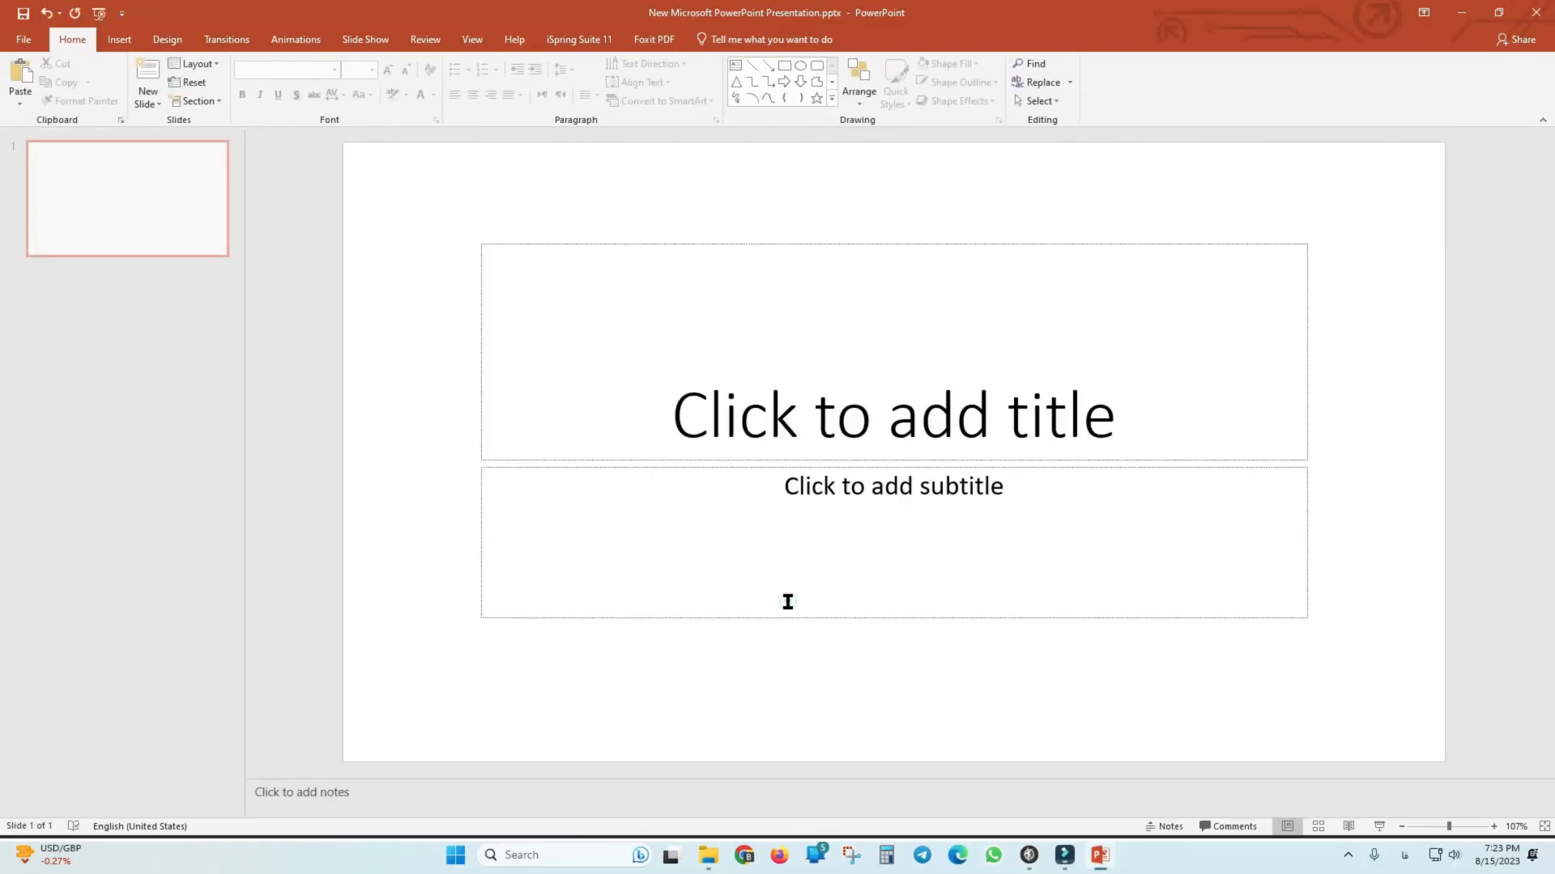
Delete the title and subtitle placeholders from the slide in the PowerPoint presentation.
{"action": "left_click", "coordinate": [515, 669]}
{"action": "key", "text": "ctrl+a"}
{"action": "key", "text": "Delete"}
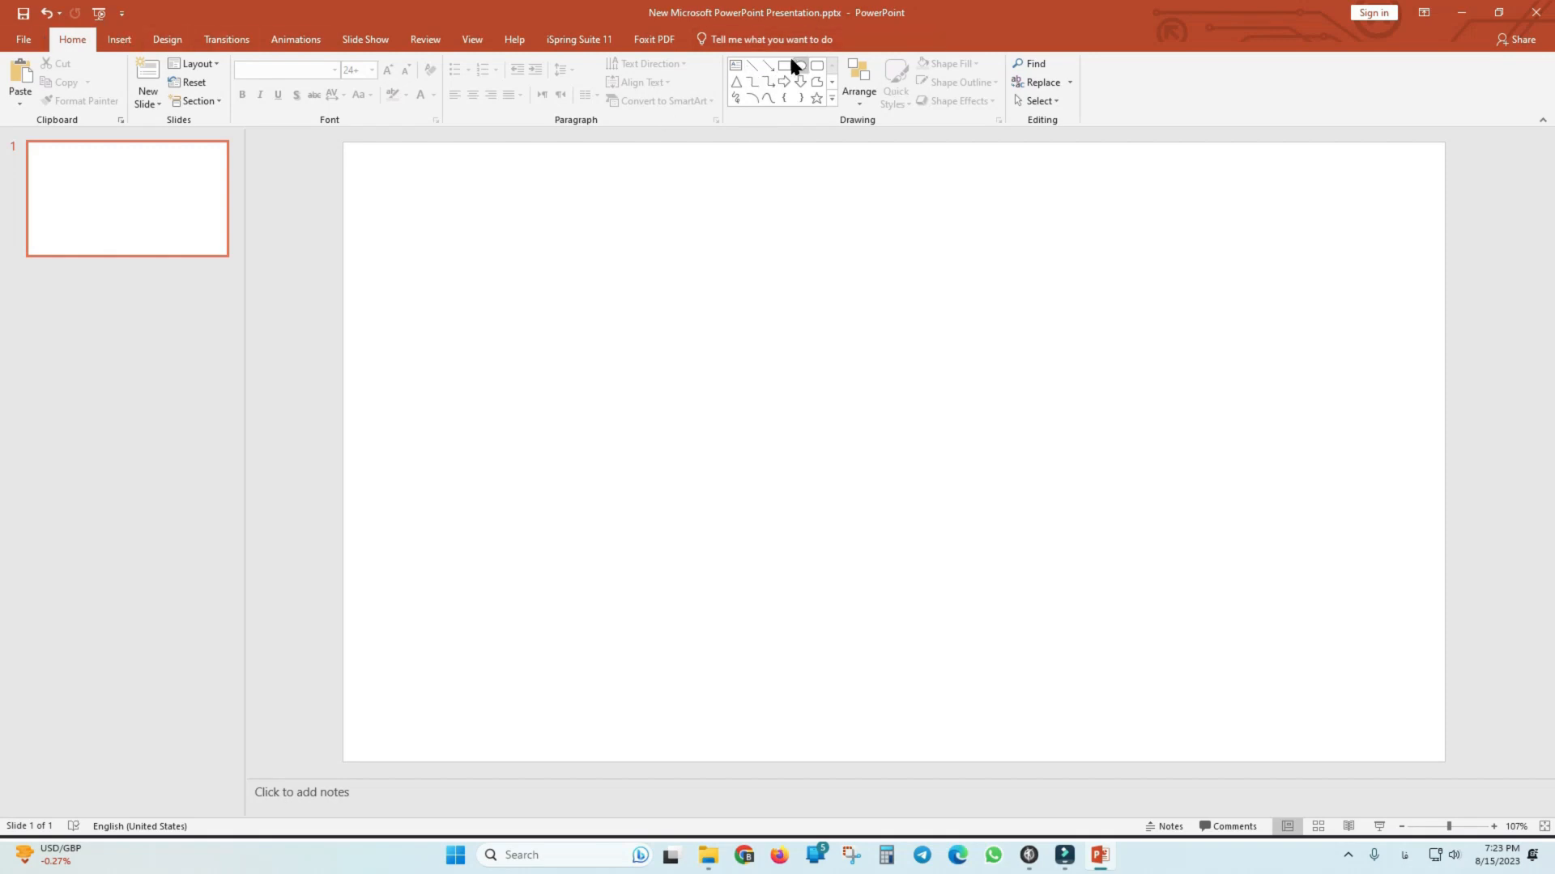
Draw a horizontal line on the empty slide and set its outline colour to white.
{"action": "left_click", "coordinate": [753, 71]}
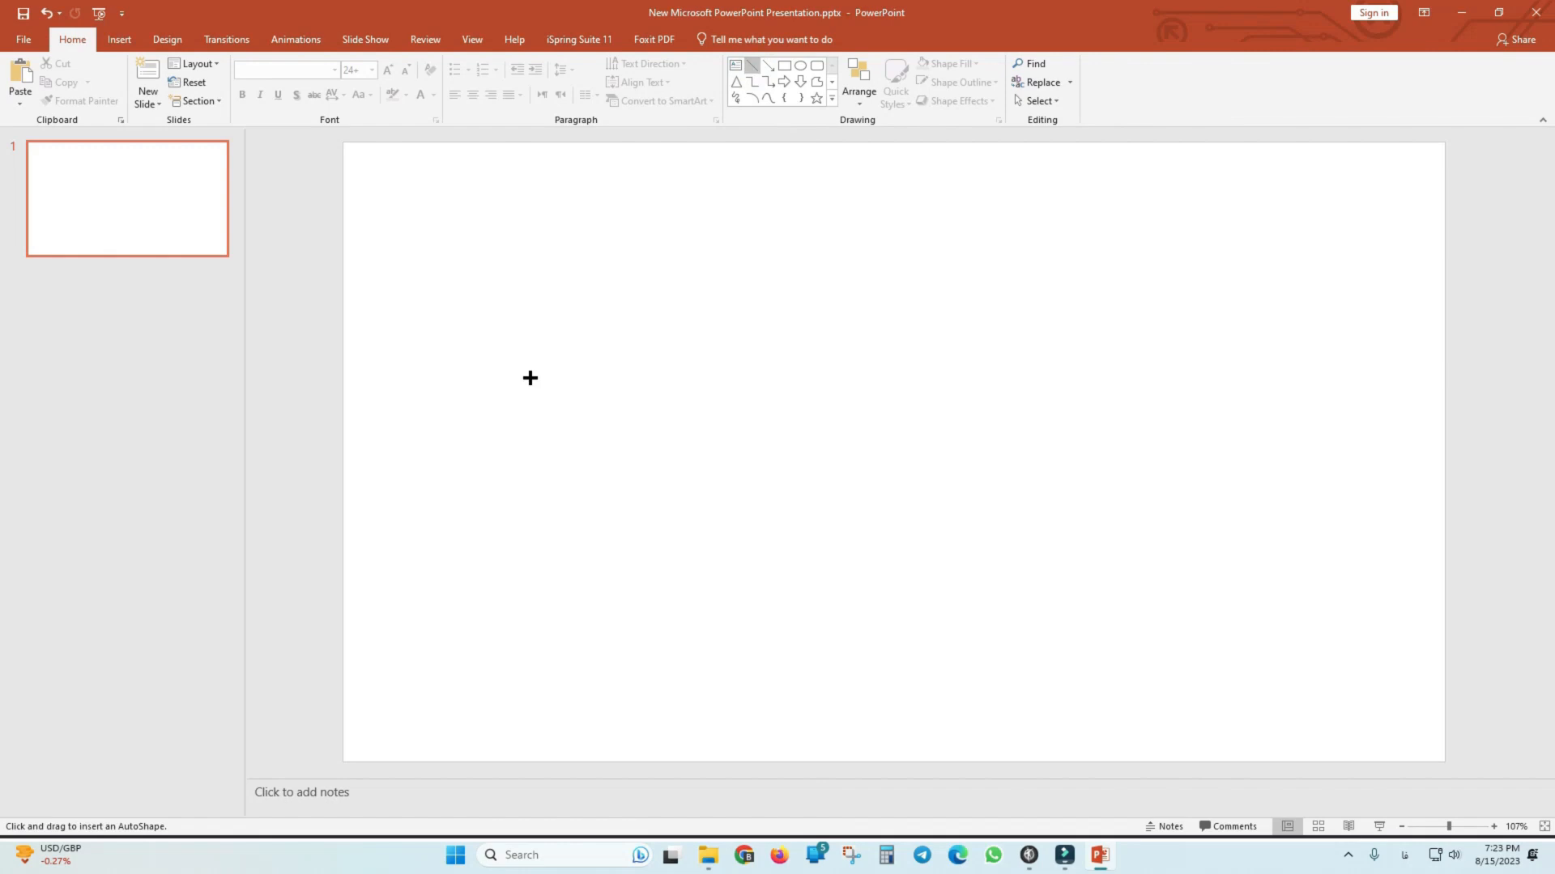
{"action": "mouse_move", "coordinate": [529, 378]}
{"action": "left_mouse_down"}
{"action": "mouse_move", "coordinate": [653, 381]}
{"action": "mouse_move", "coordinate": [715, 357]}
{"action": "mouse_move", "coordinate": [743, 396]}
{"action": "mouse_move", "coordinate": [770, 361]}
{"action": "mouse_move", "coordinate": [705, 375]}
{"action": "mouse_move", "coordinate": [975, 385]}
{"action": "mouse_move", "coordinate": [809, 381]}
{"action": "mouse_move", "coordinate": [831, 382]}
{"action": "left_mouse_up"}
{"action": "left_click", "coordinate": [968, 83]}
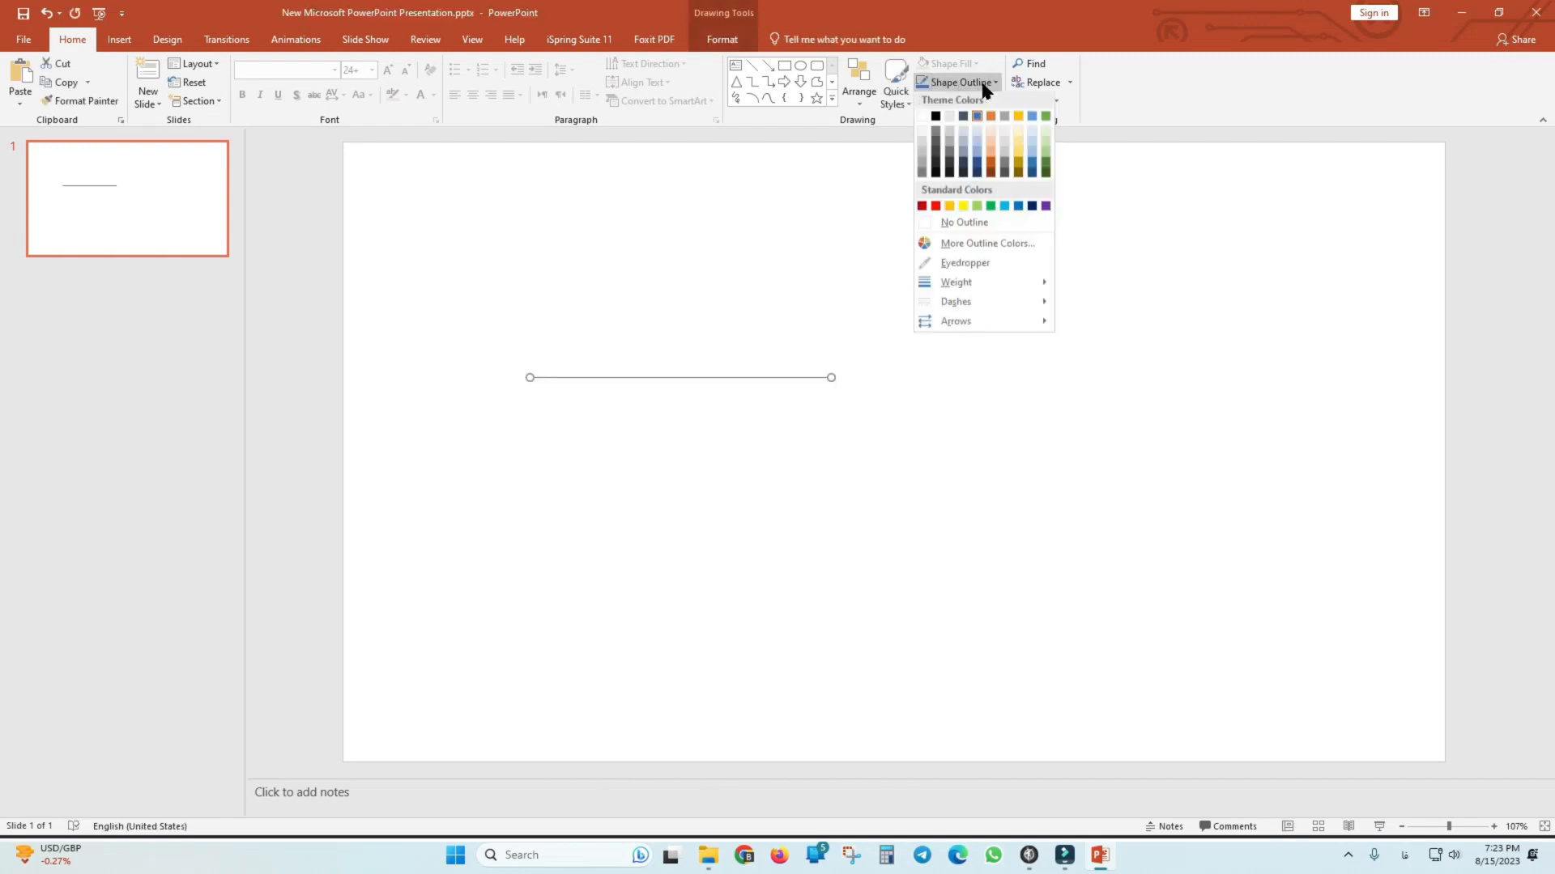
{"action": "left_click", "coordinate": [923, 119]}
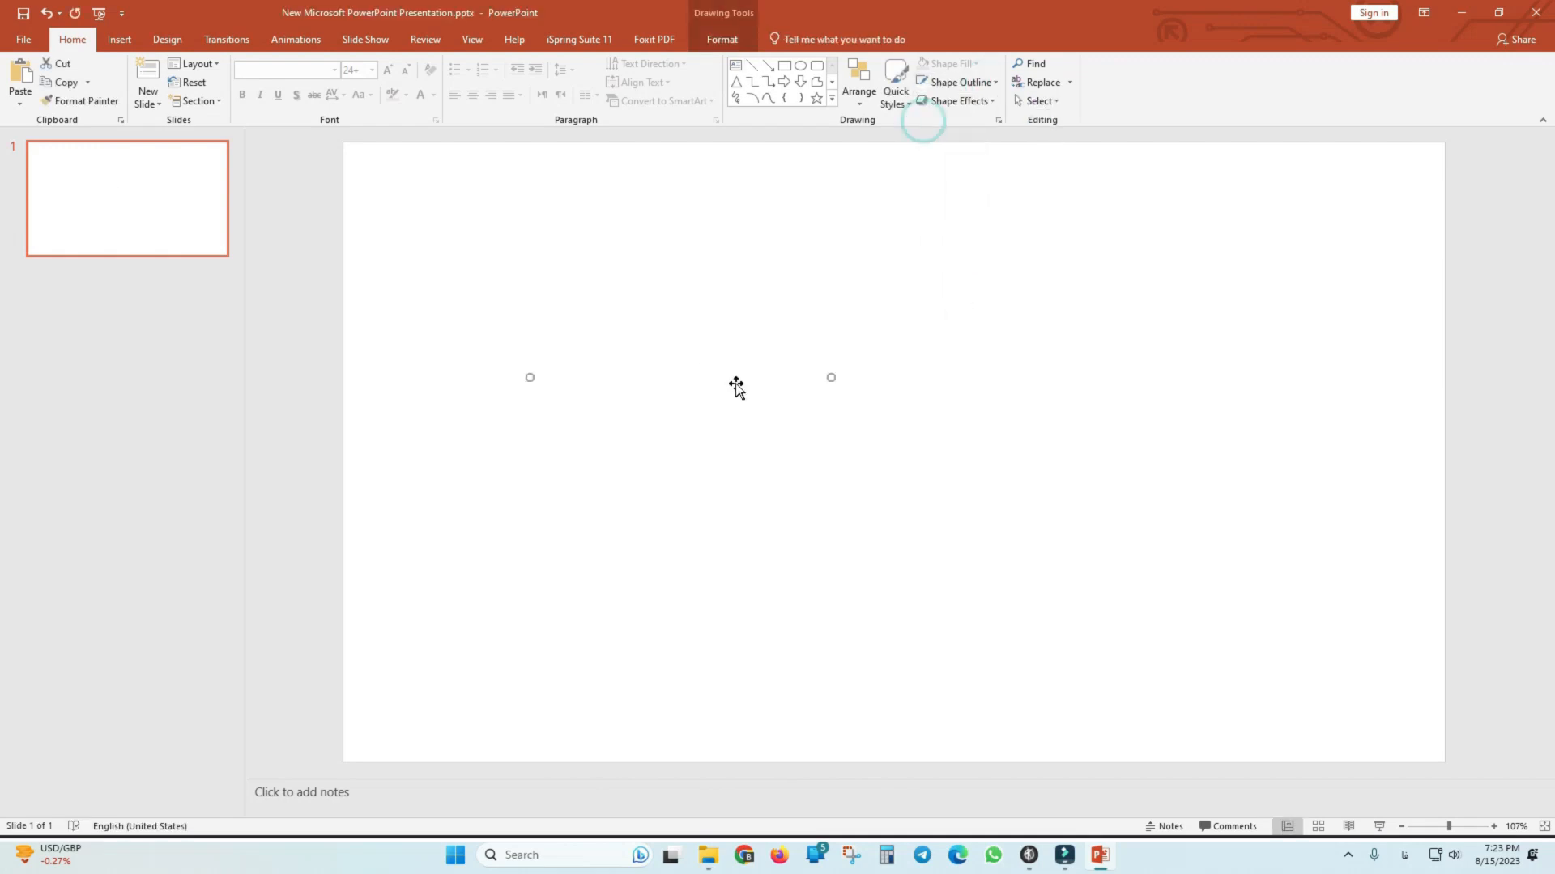
Move the white line off the slide onto the grey area beside it and open its outline colour options.
{"action": "scroll", "coordinate": [764, 387], "scroll_direction": "down", "scroll_amount": 4, "text": "ctrl"}
{"action": "left_click_drag", "start_coordinate": [789, 405], "coordinate": [458, 402]}
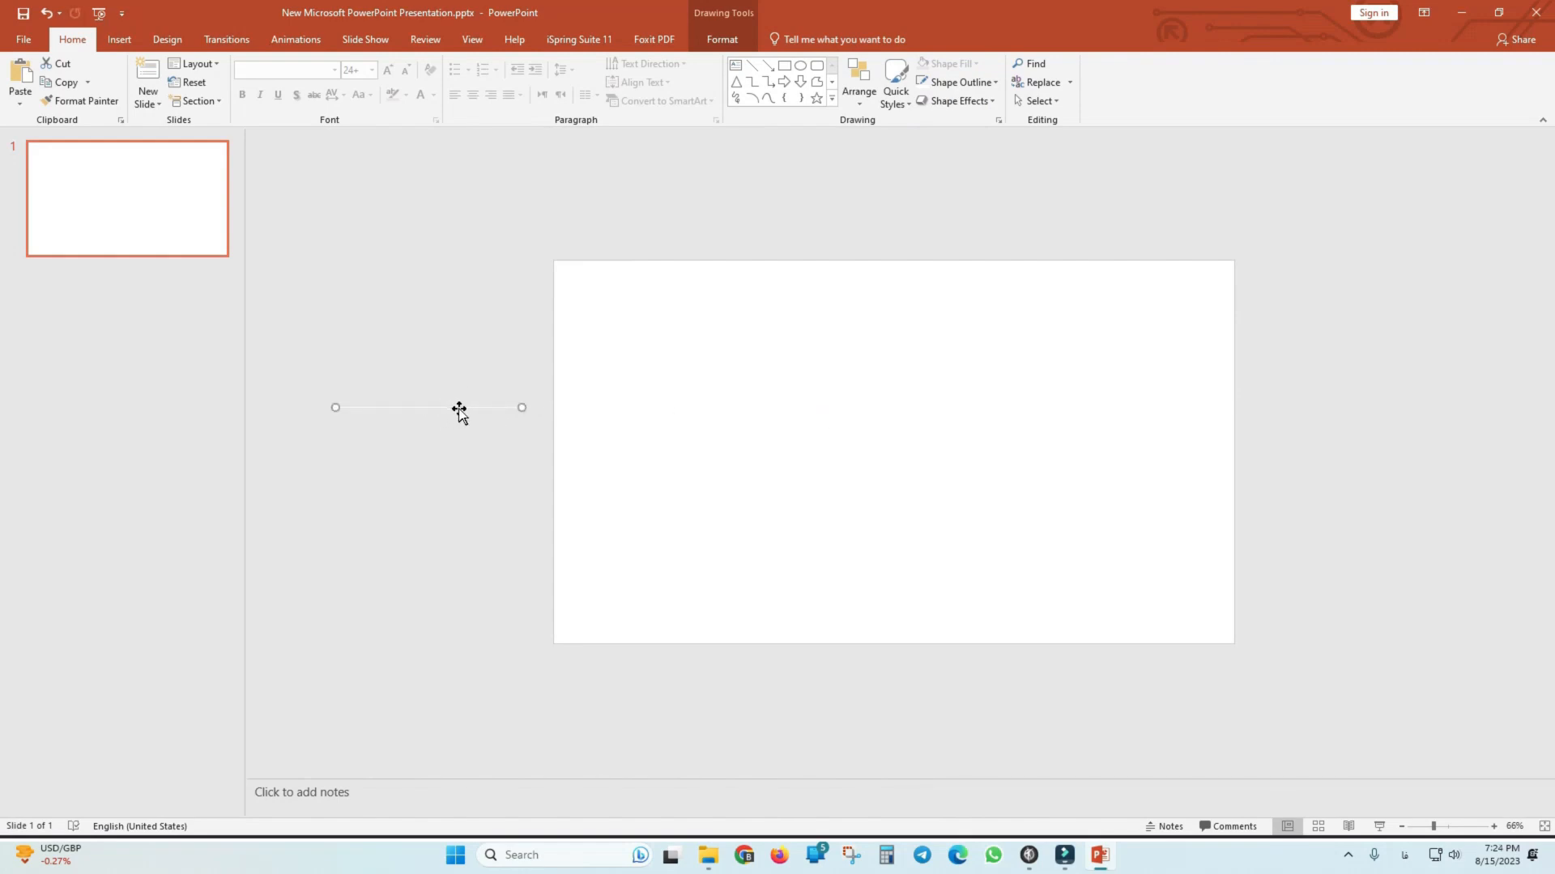
{"action": "left_click", "coordinate": [458, 409]}
{"action": "left_click", "coordinate": [995, 82]}
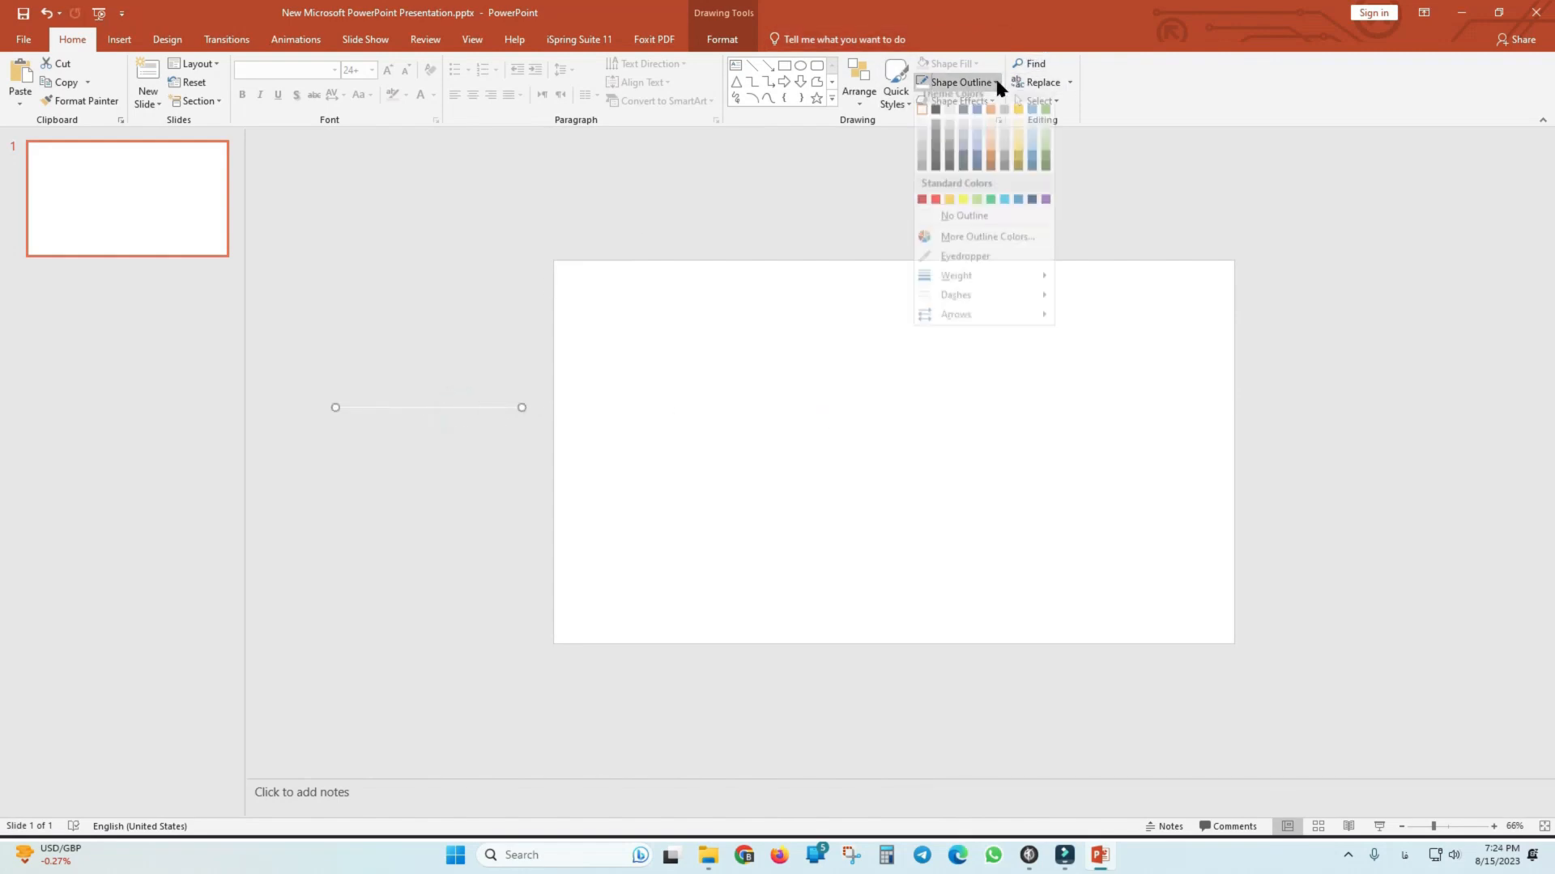
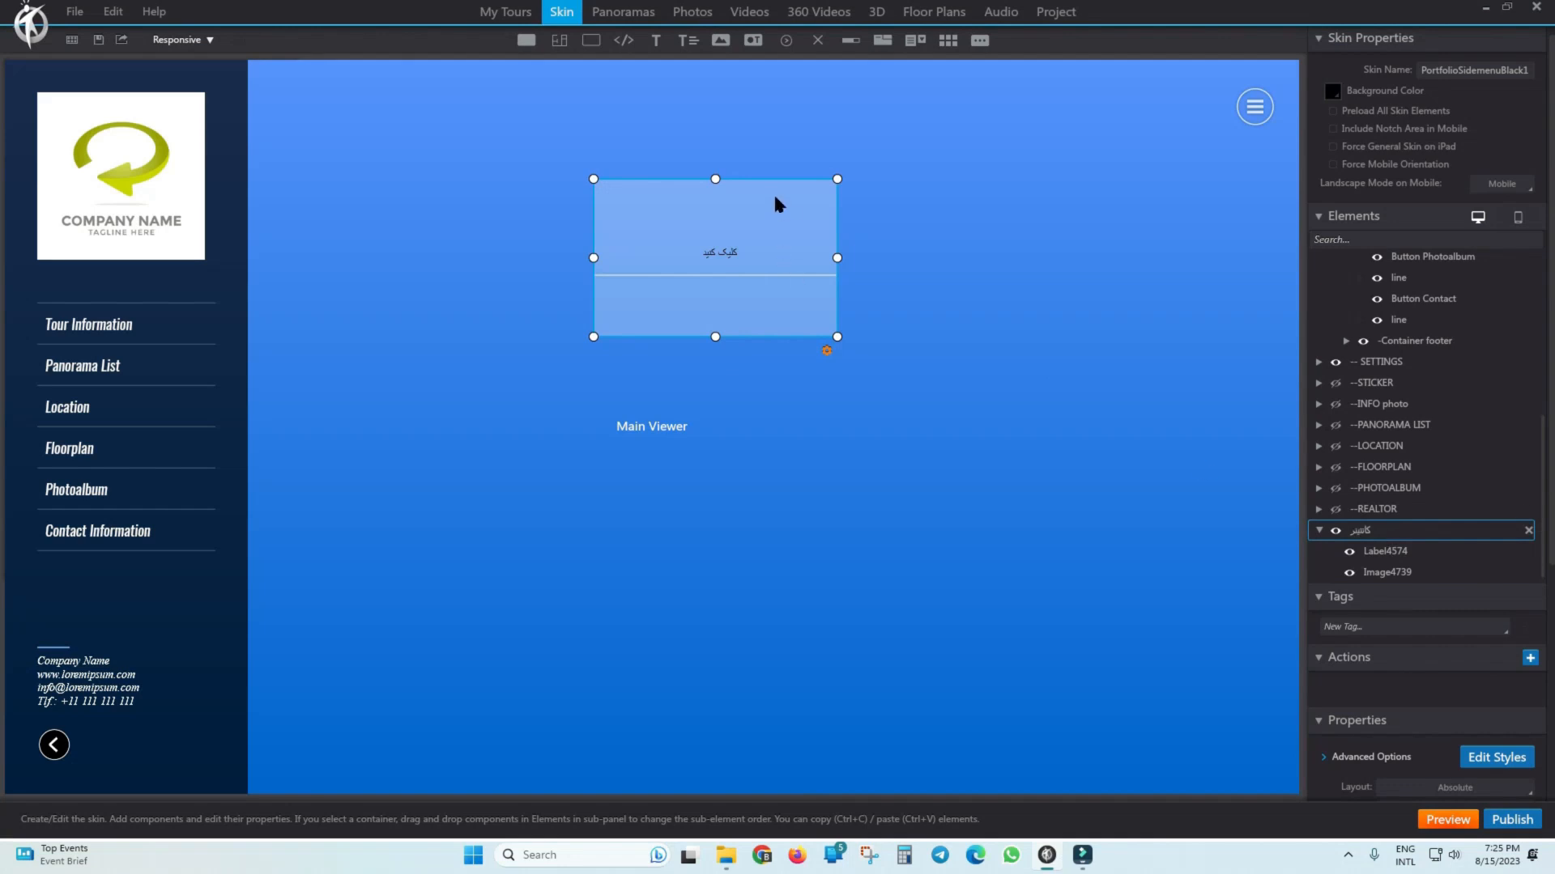
In the 3DVista skin, rename the image element inside the کانتینر container as Line.
{"action": "left_click", "coordinate": [1398, 557]}
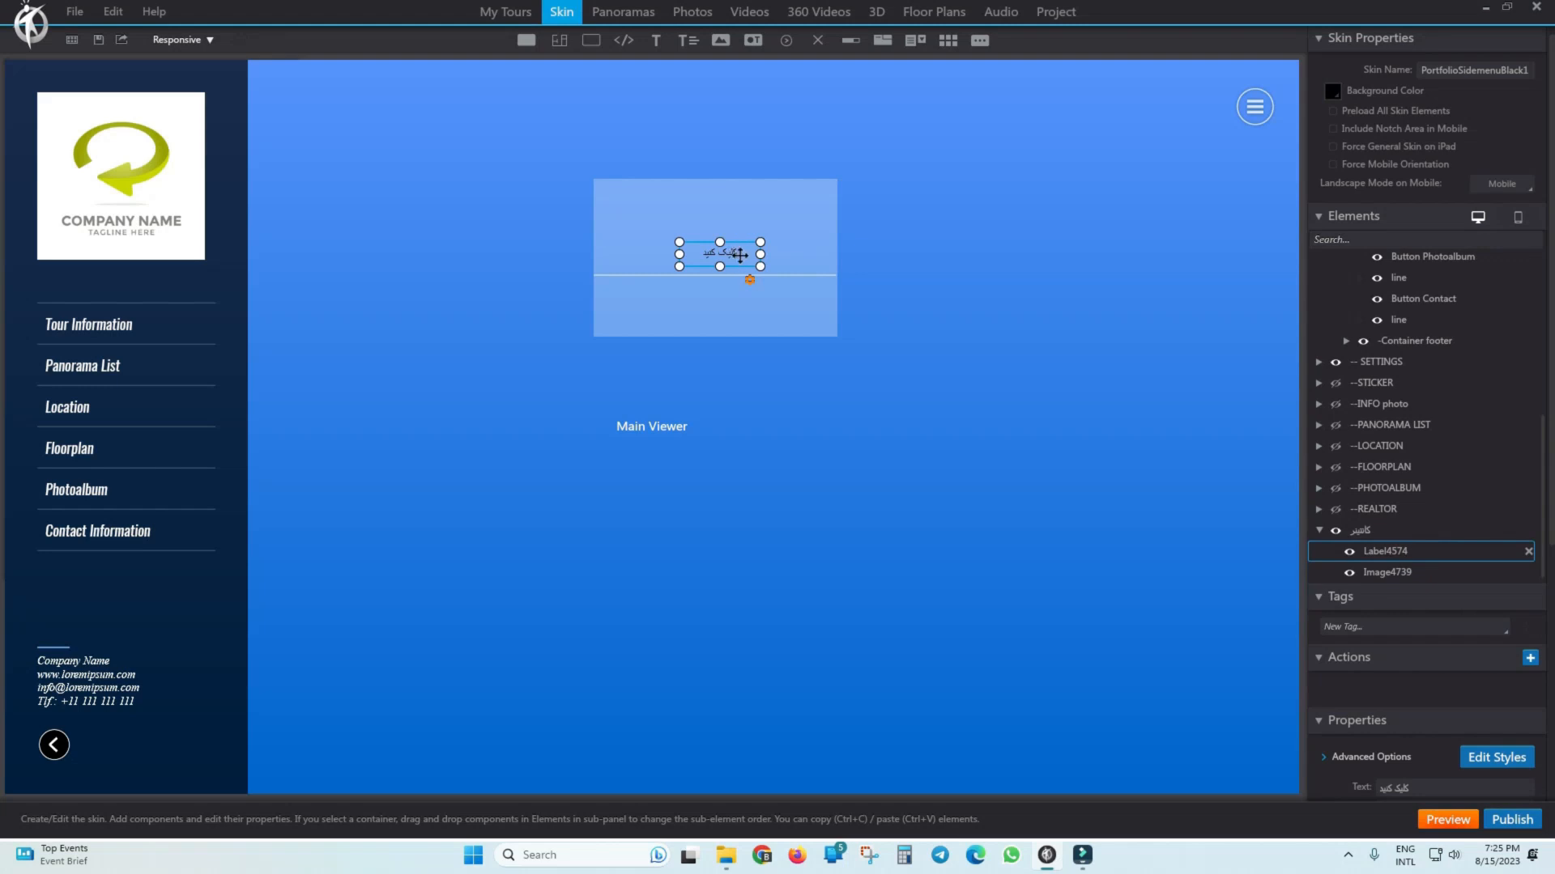
{"action": "left_click", "coordinate": [1400, 575]}
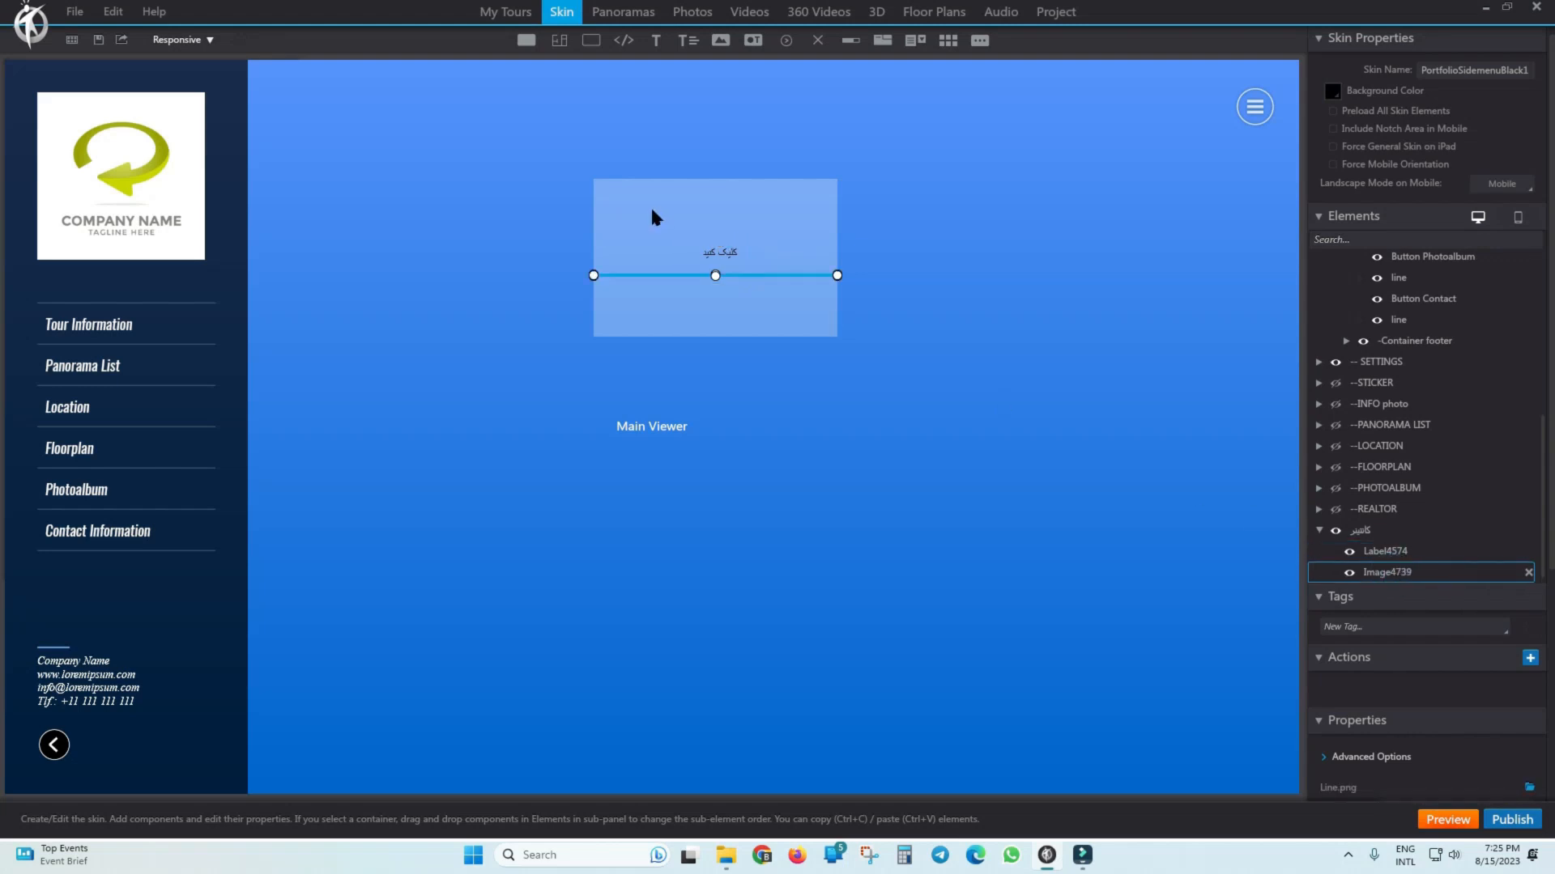
{"action": "double_click", "coordinate": [1405, 570]}
{"action": "type", "text": "Line"}
Place a copy of the line above the کلیک کنید label inside the container.
{"action": "left_click", "coordinate": [735, 294]}
{"action": "left_click", "coordinate": [750, 275]}
{"action": "left_click_drag", "start_coordinate": [750, 275], "coordinate": [766, 226]}
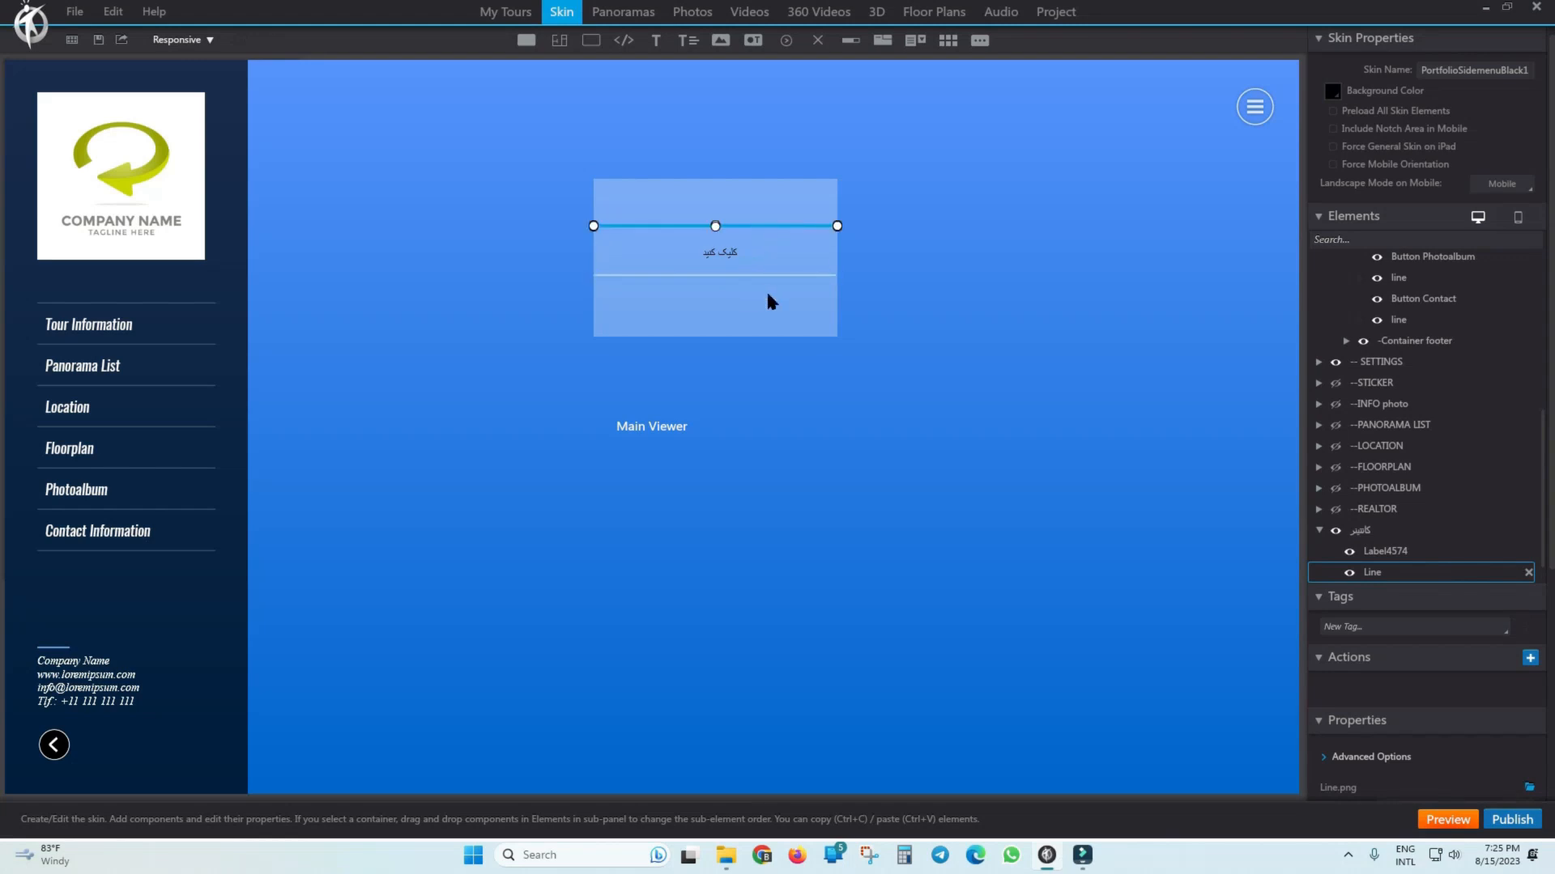
Compare the properties of the label, the container and the main viewer, and look through the elements list.
{"action": "left_click", "coordinate": [742, 305]}
{"action": "left_click", "coordinate": [726, 258]}
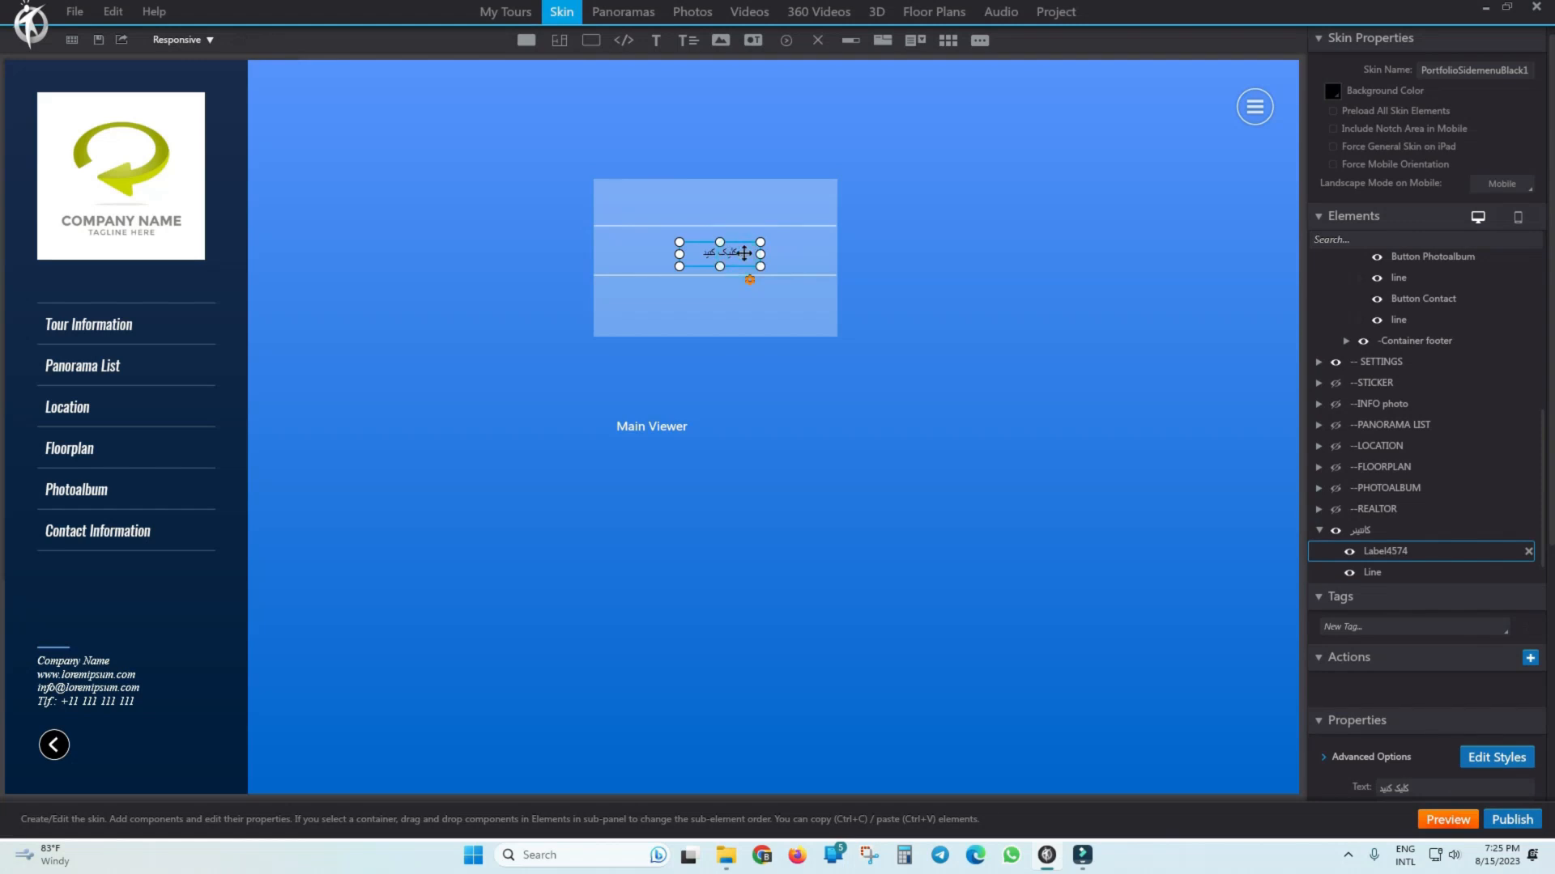
{"action": "left_click", "coordinate": [737, 310]}
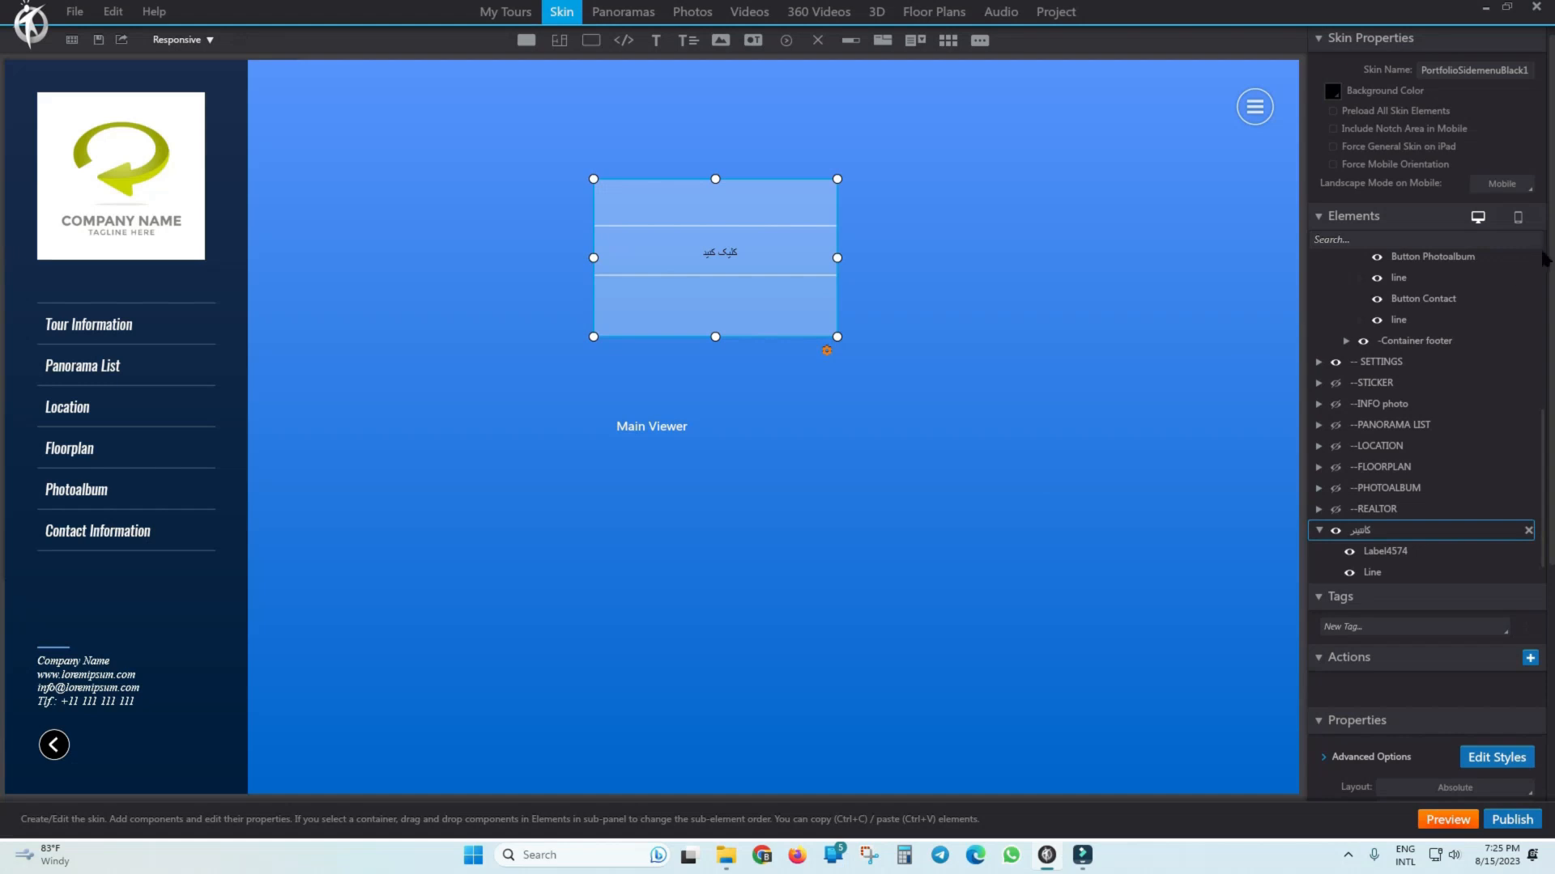
{"action": "scroll", "coordinate": [1547, 266], "scroll_direction": "down", "scroll_amount": 5}
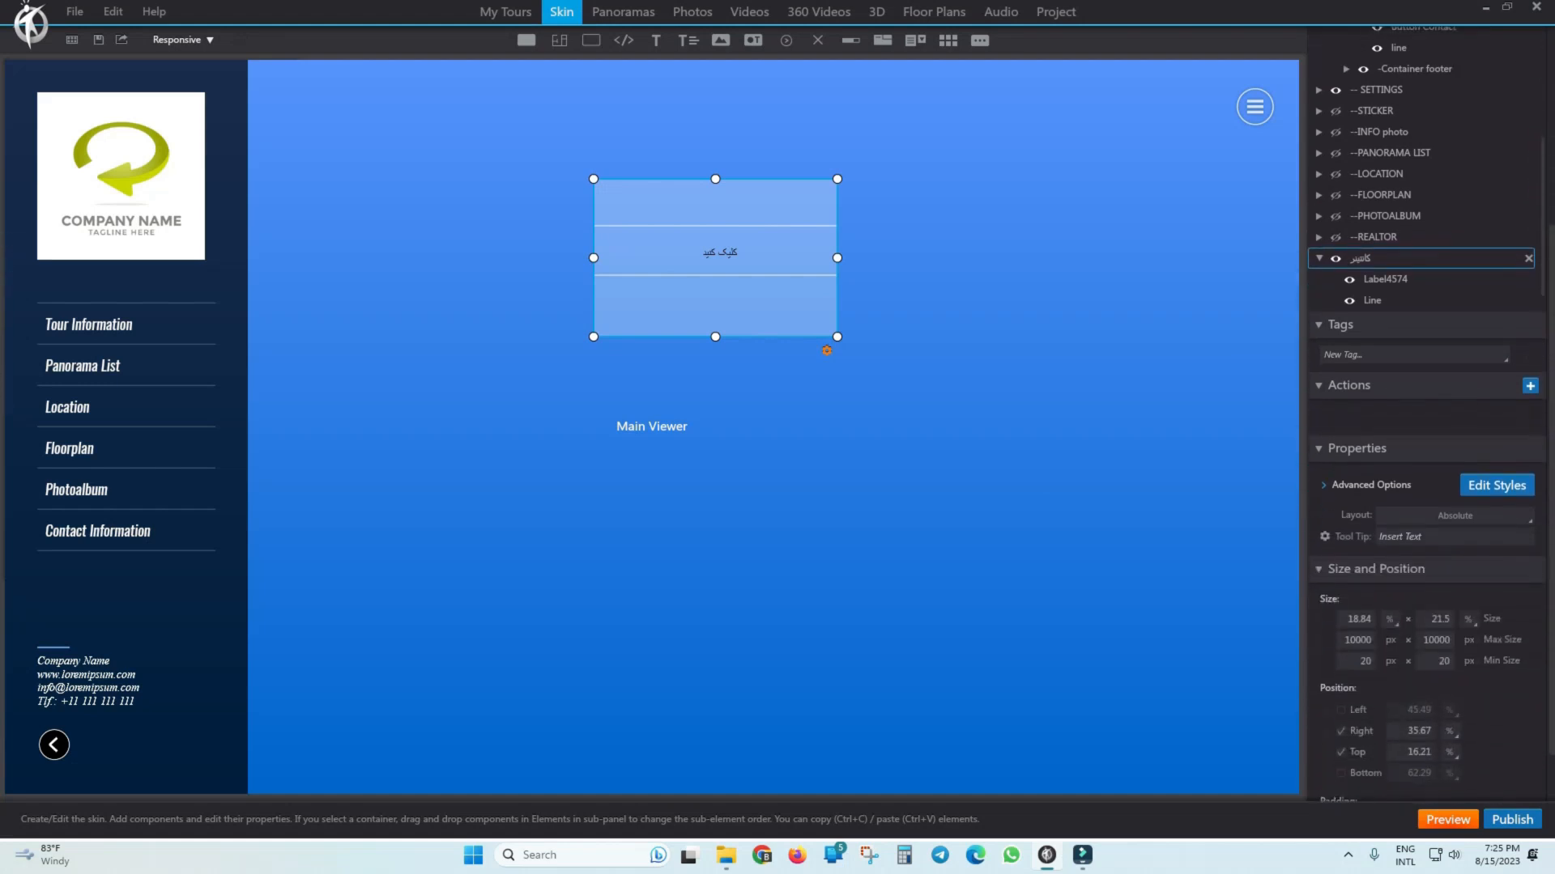
{"action": "left_click", "coordinate": [958, 260]}
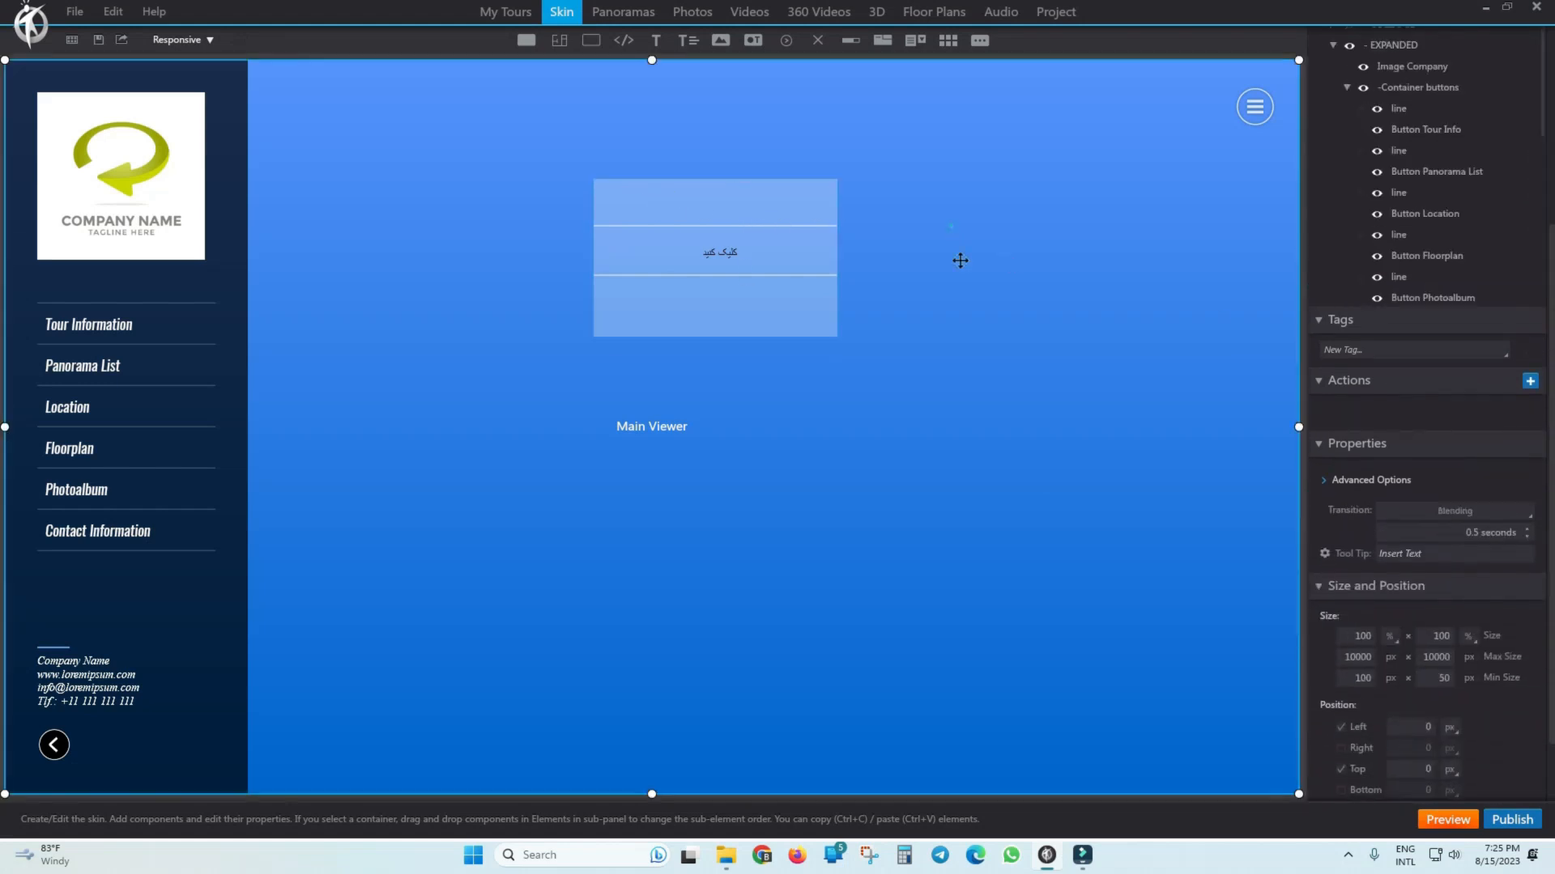
{"action": "scroll", "coordinate": [1430, 204], "scroll_direction": "down", "scroll_amount": 9}
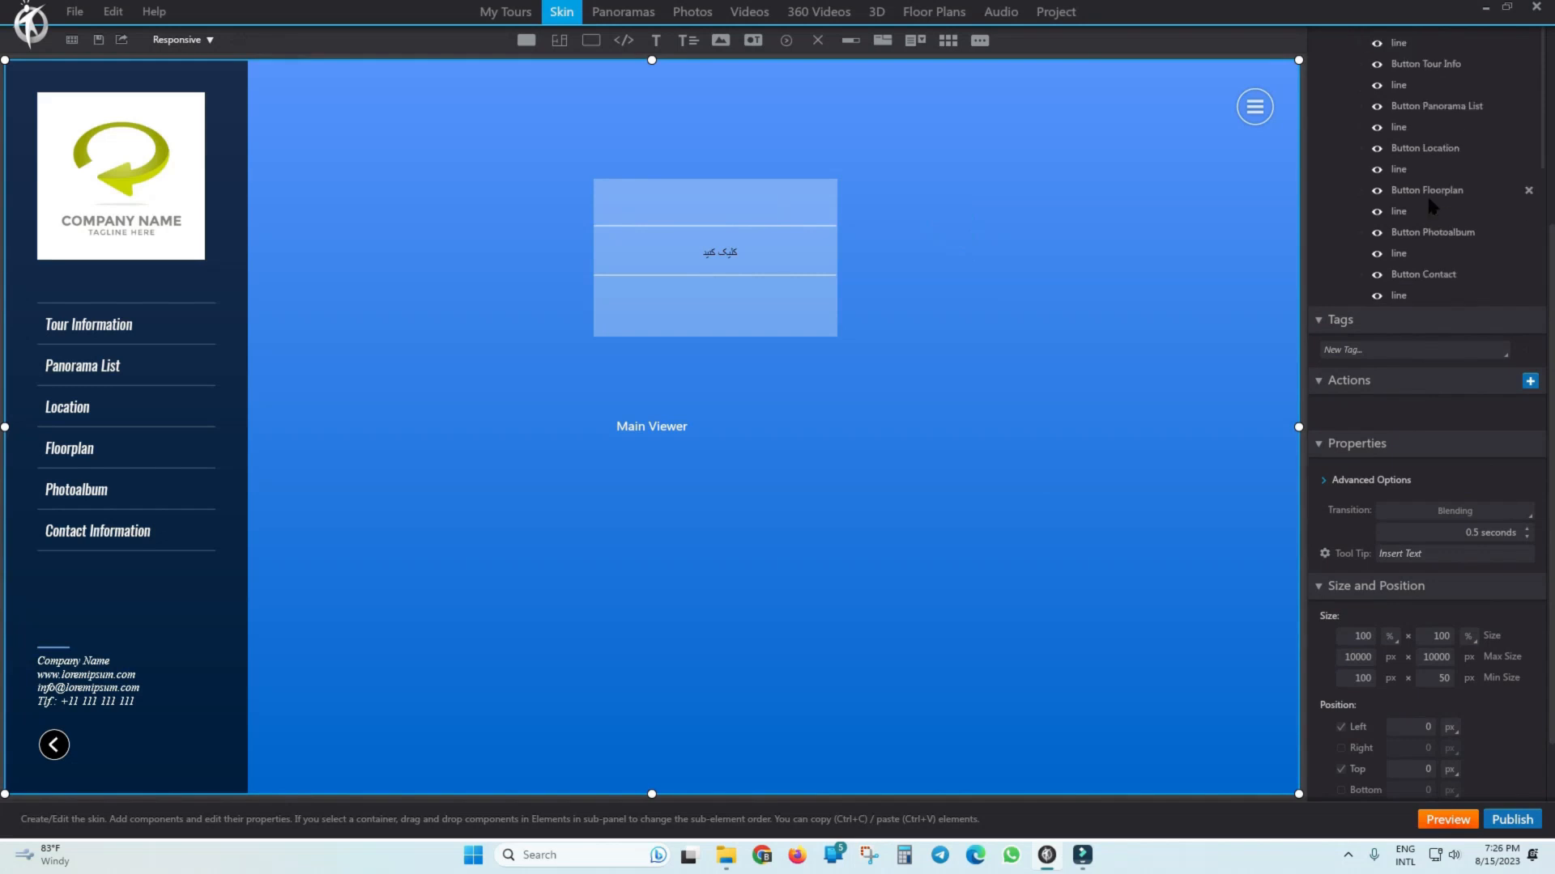
{"action": "scroll", "coordinate": [1449, 256], "scroll_direction": "up", "scroll_amount": 8}
{"action": "scroll", "coordinate": [1551, 384], "scroll_direction": "up", "scroll_amount": 10}
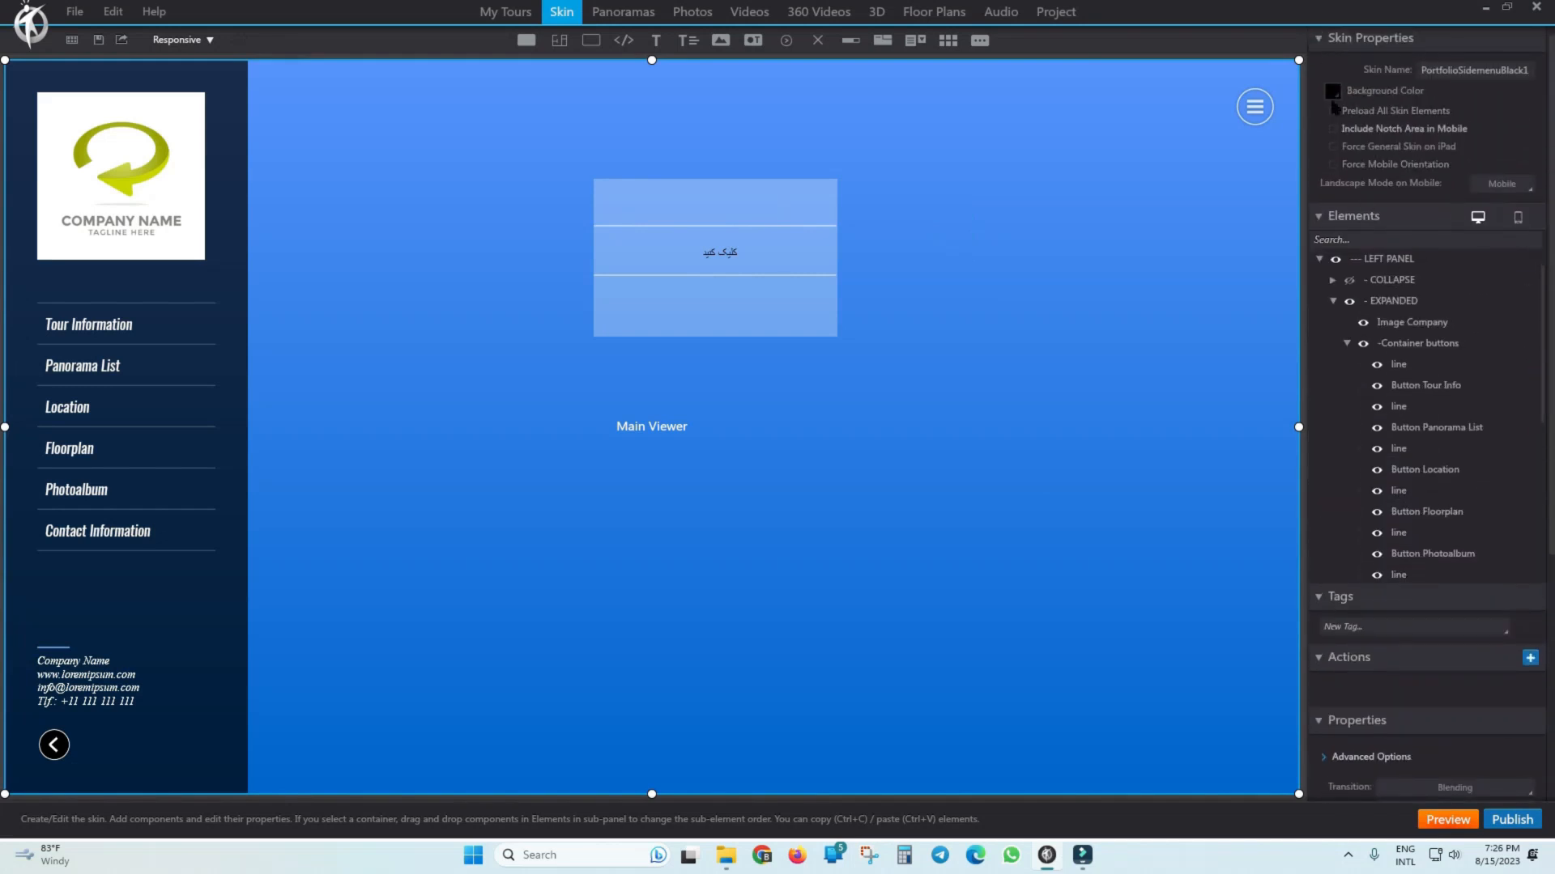
Collapse the Skin Properties, Tags and Actions sections and check the advanced options of the کانتینر container.
{"action": "left_click", "coordinate": [1318, 38]}
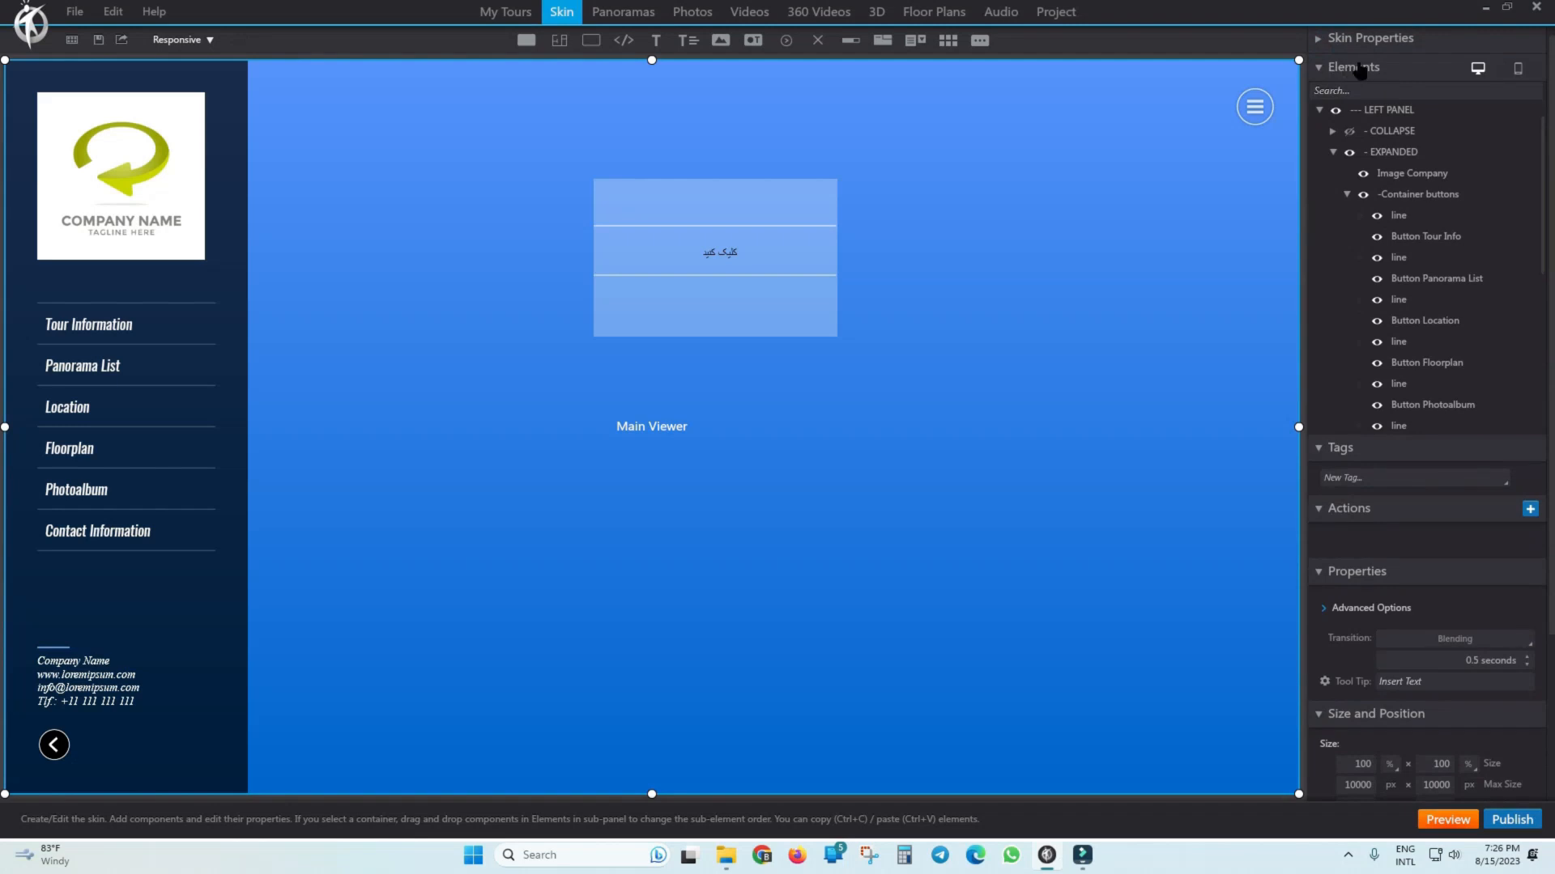
{"action": "scroll", "coordinate": [1377, 284], "scroll_direction": "down", "scroll_amount": 5}
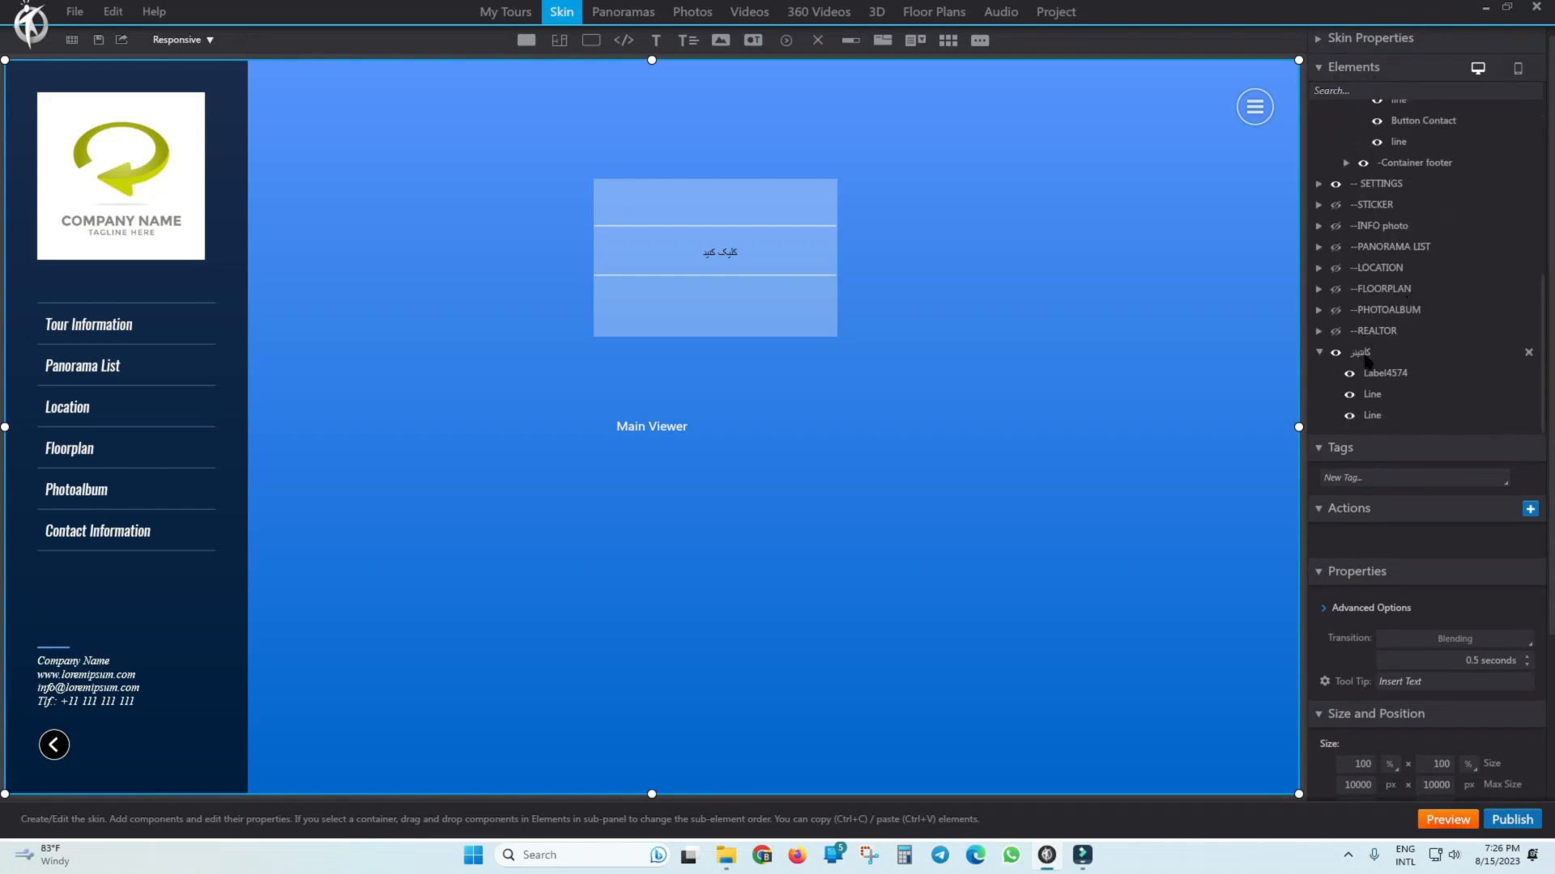
{"action": "left_click", "coordinate": [1373, 355]}
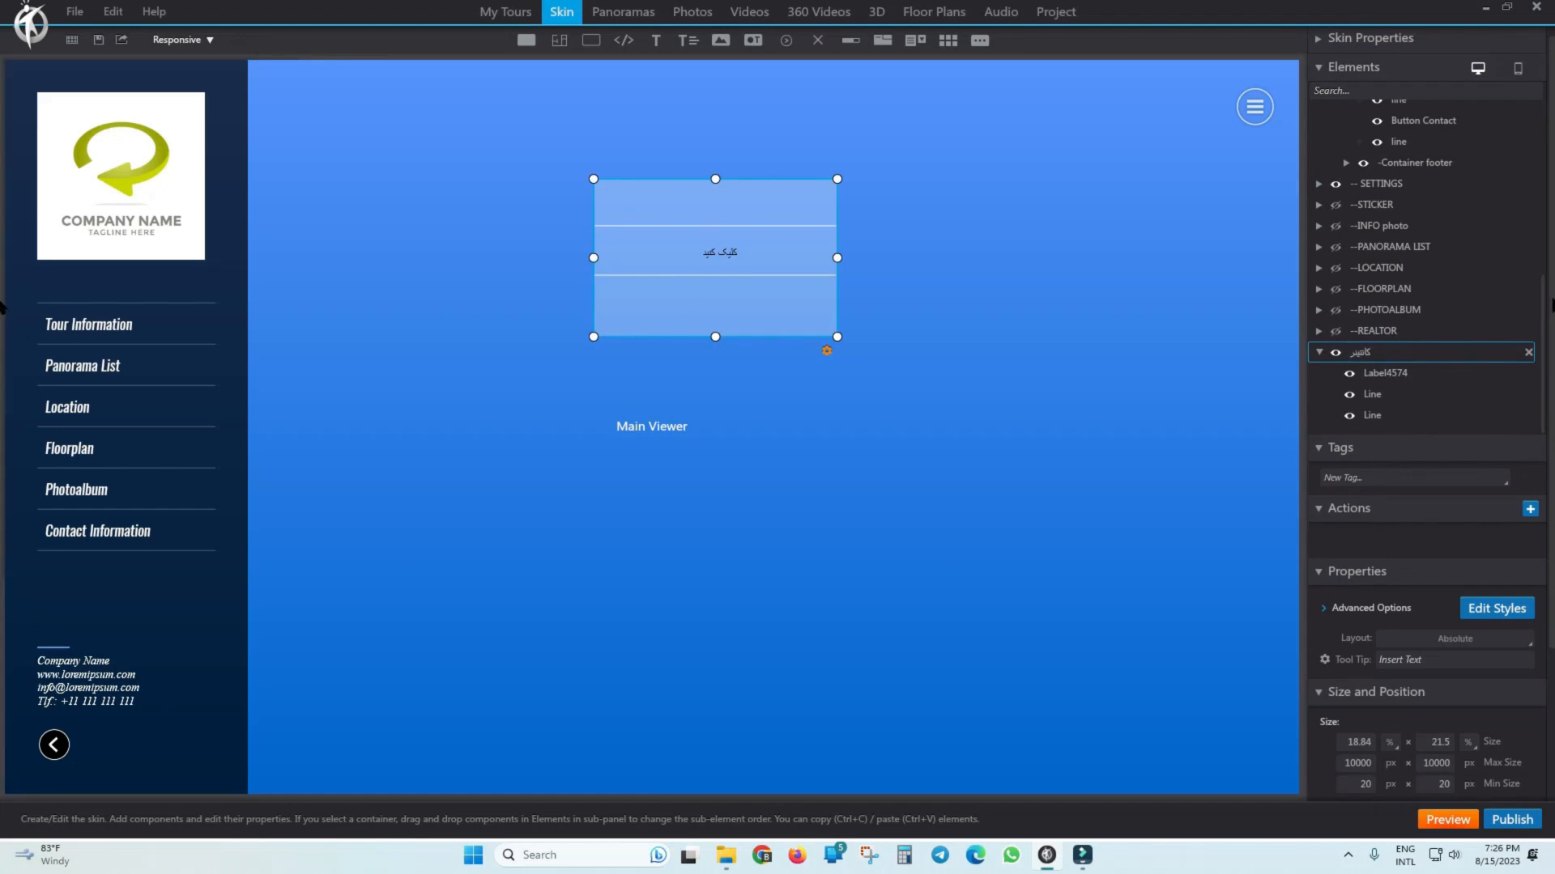
{"action": "scroll", "coordinate": [1542, 324], "scroll_direction": "down", "scroll_amount": 3}
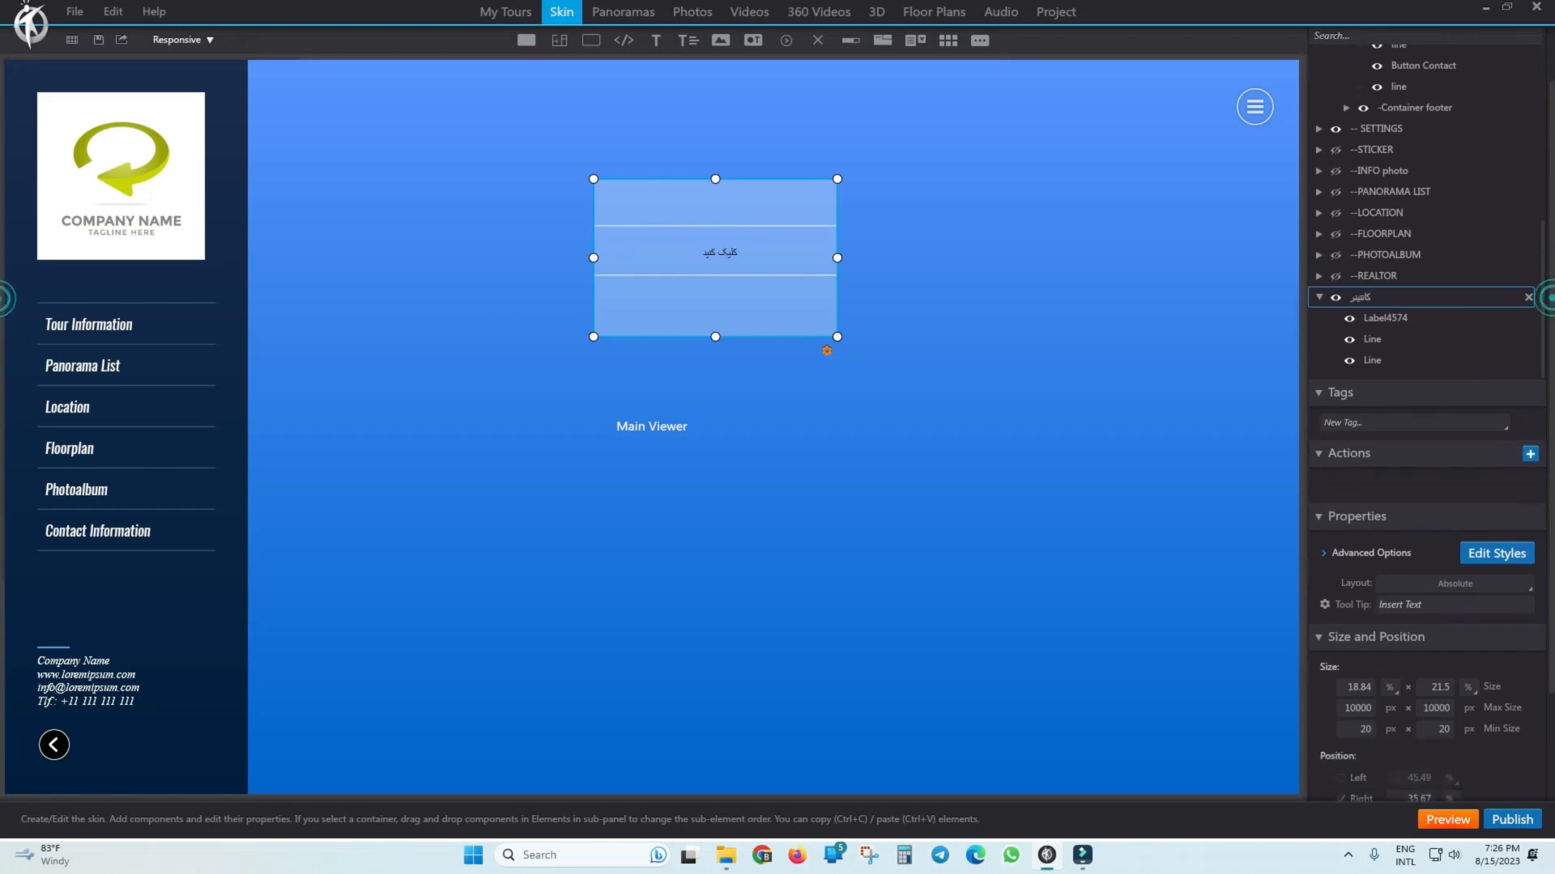
{"action": "scroll", "coordinate": [1377, 302], "scroll_direction": "down", "scroll_amount": 1}
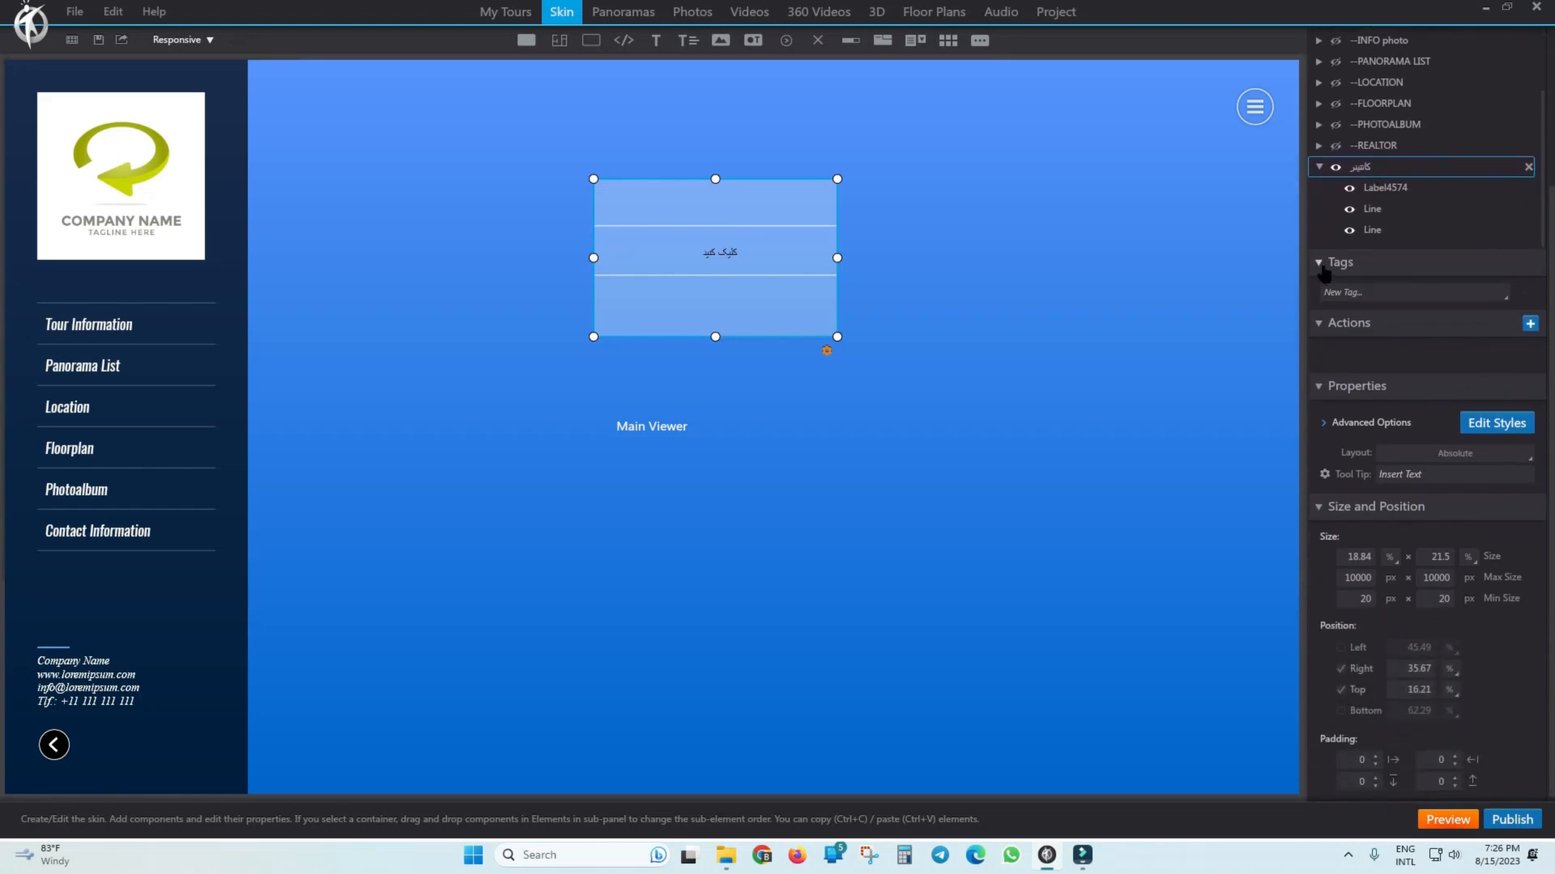
{"action": "left_click", "coordinate": [1322, 266]}
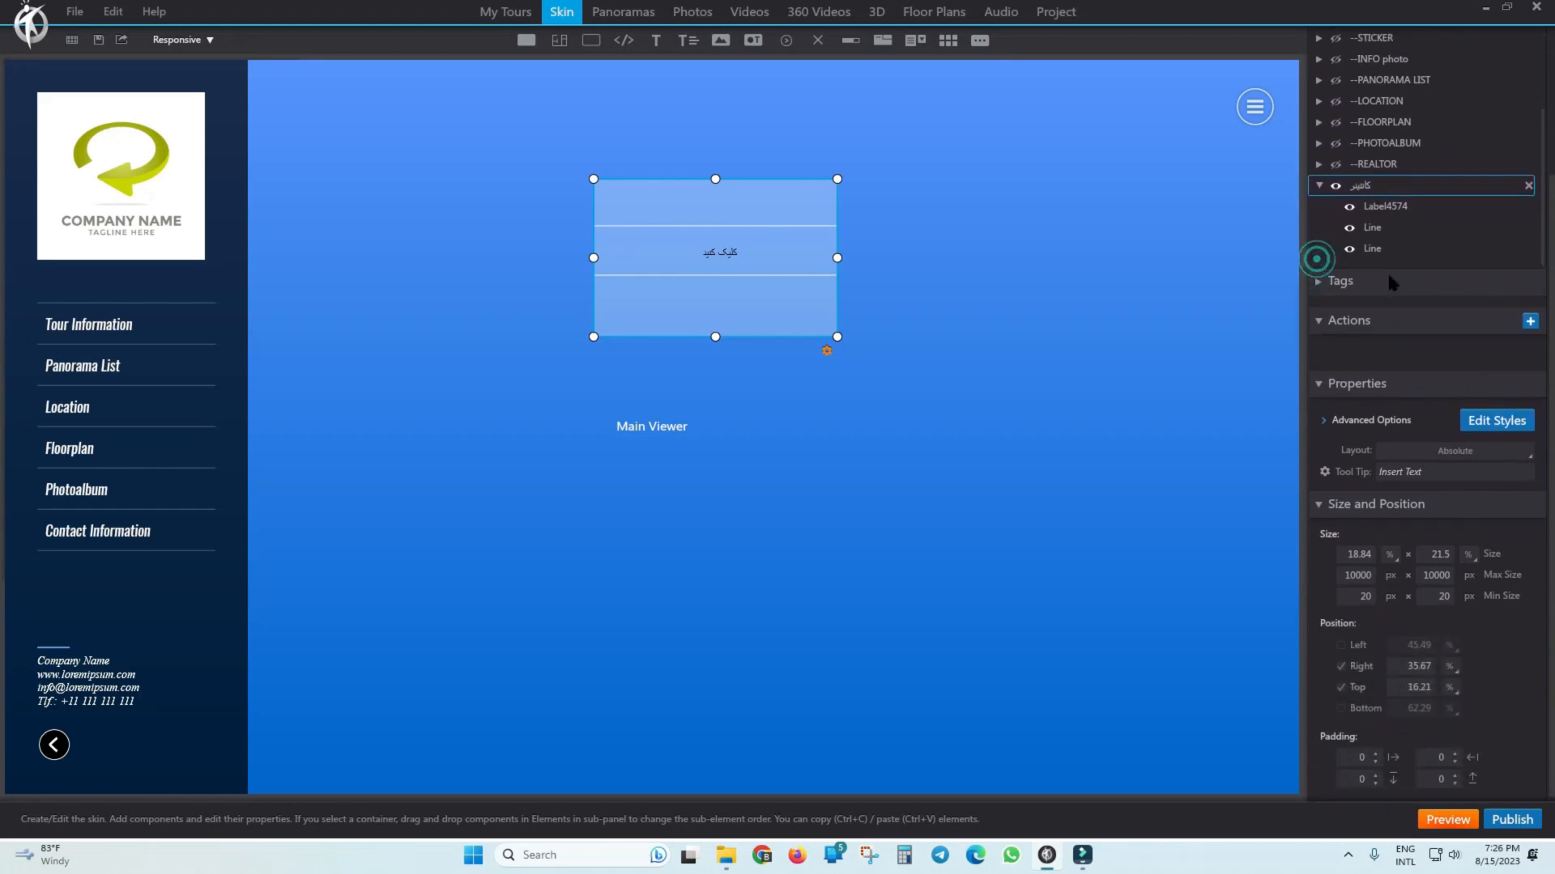
{"action": "left_click", "coordinate": [1318, 324]}
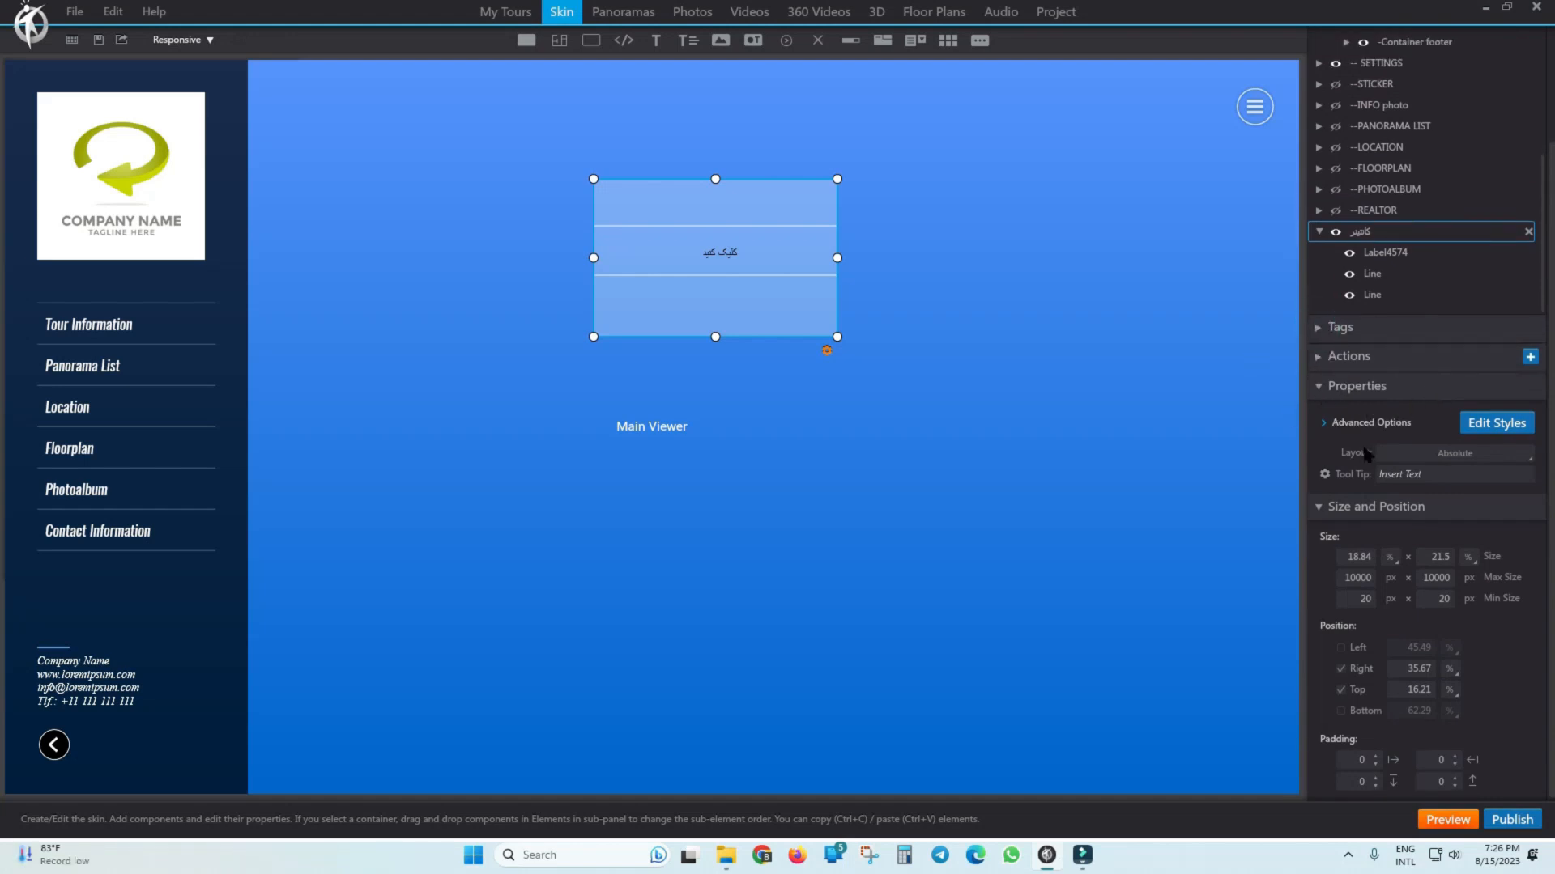
{"action": "left_click", "coordinate": [1325, 423]}
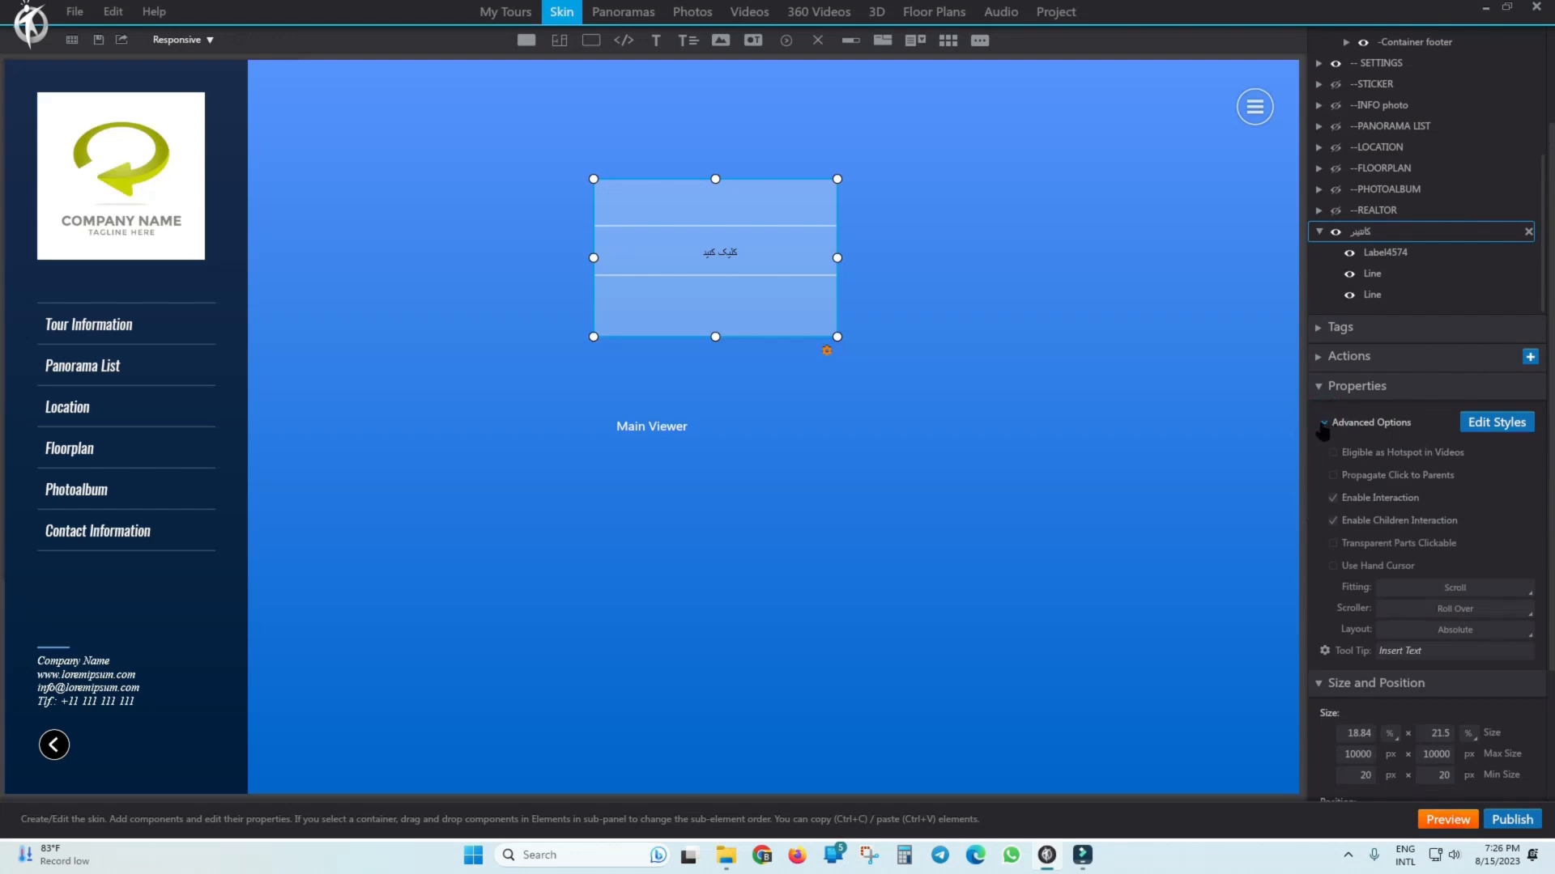
{"action": "left_click", "coordinate": [1326, 424]}
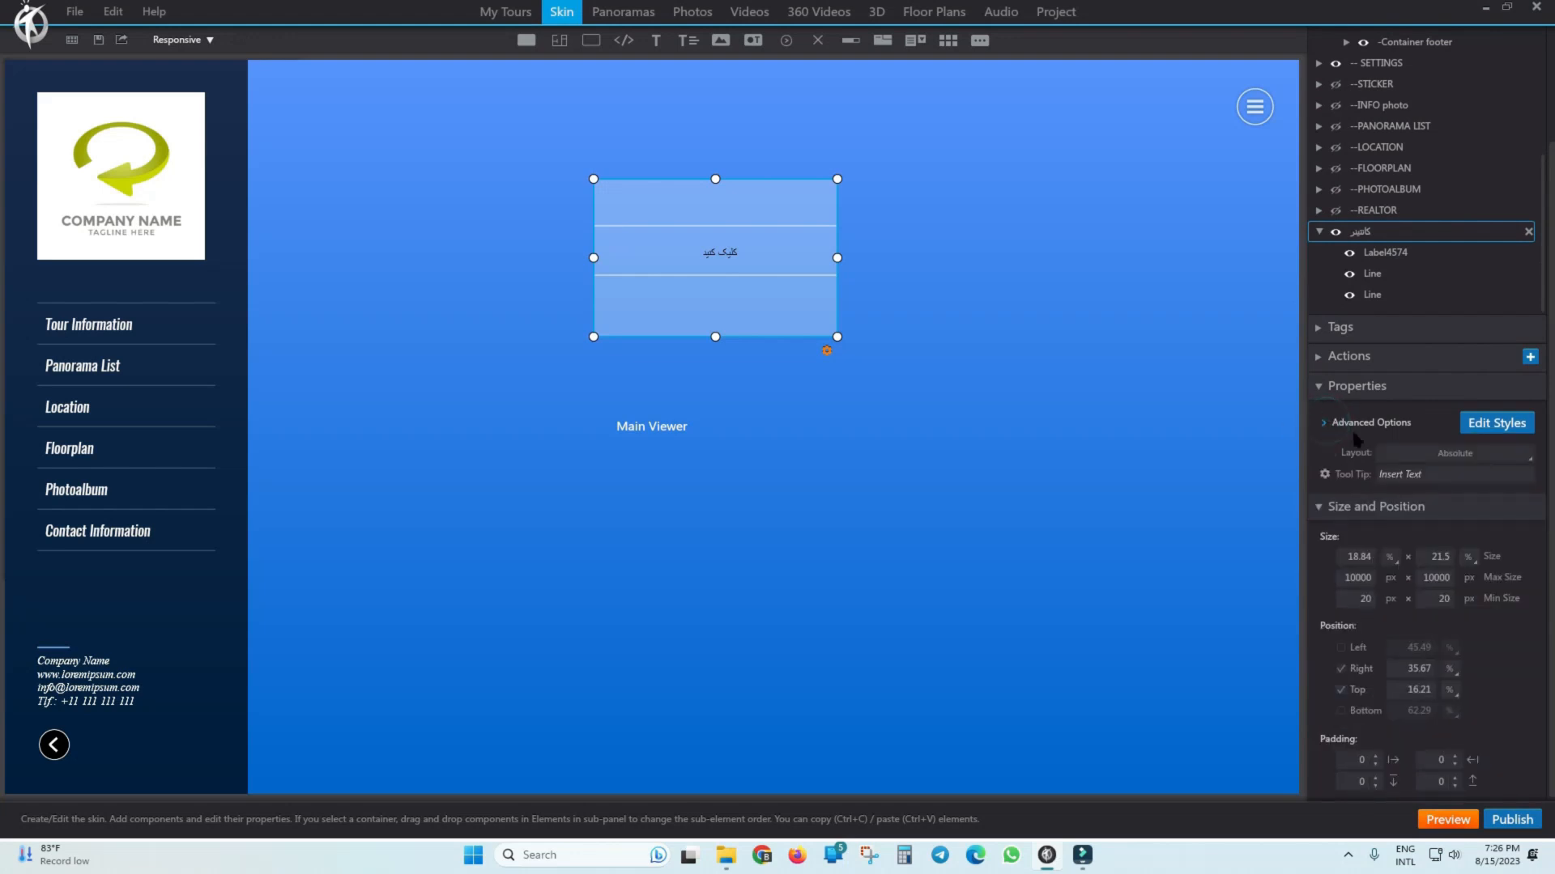
In the container's state styles, add a black stop near the middle of the white box background gradient and set its opacity to 0.59.
{"action": "left_click", "coordinate": [1498, 425]}
{"action": "left_click_drag", "start_coordinate": [802, 224], "coordinate": [835, 364]}
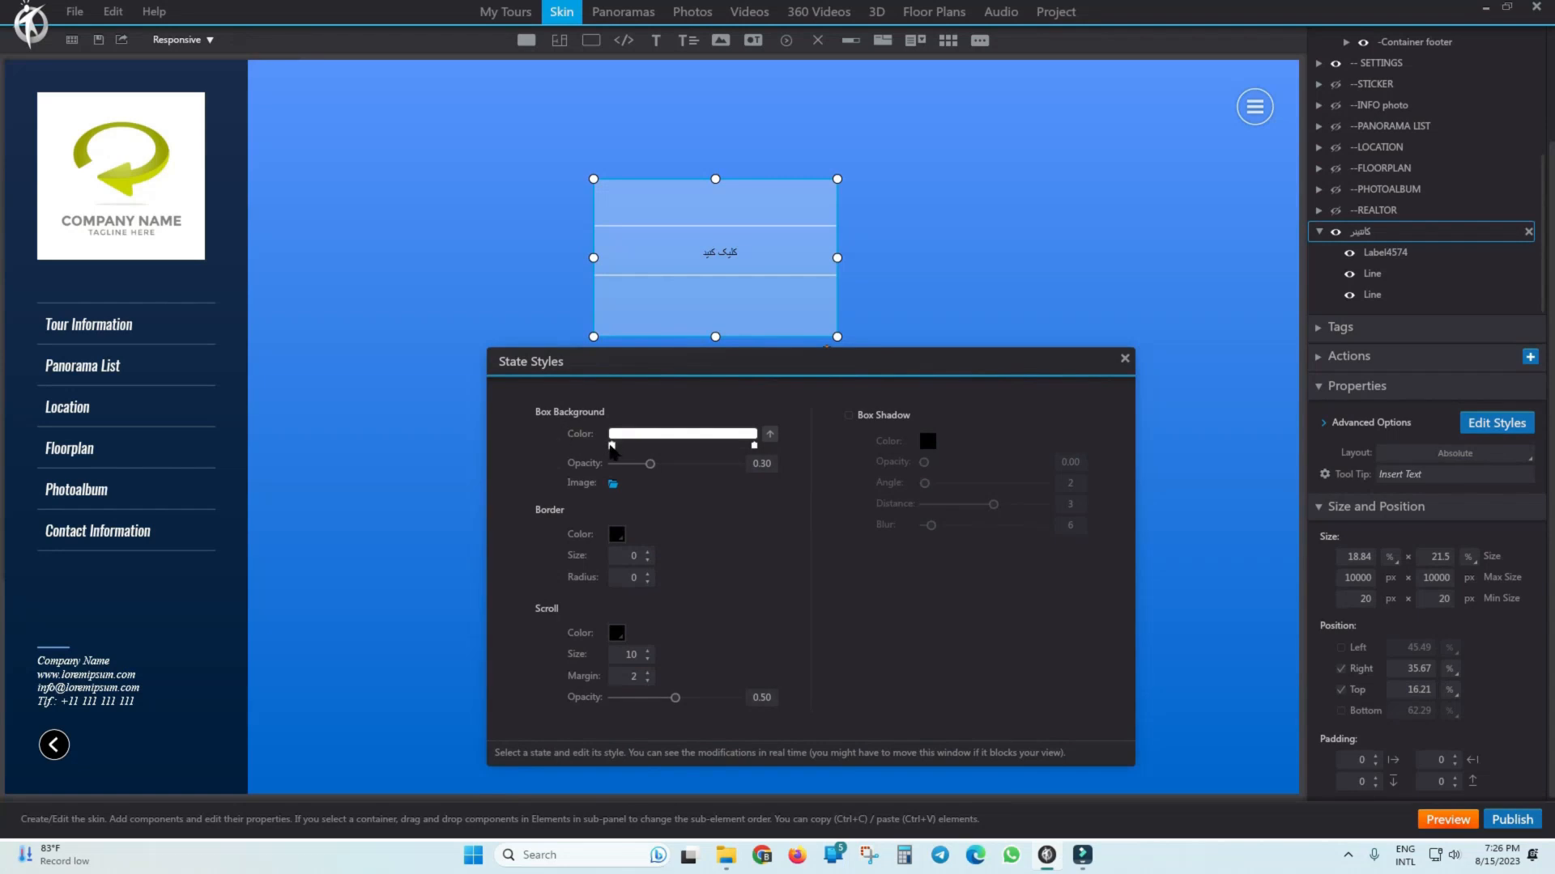
{"action": "left_click", "coordinate": [612, 449]}
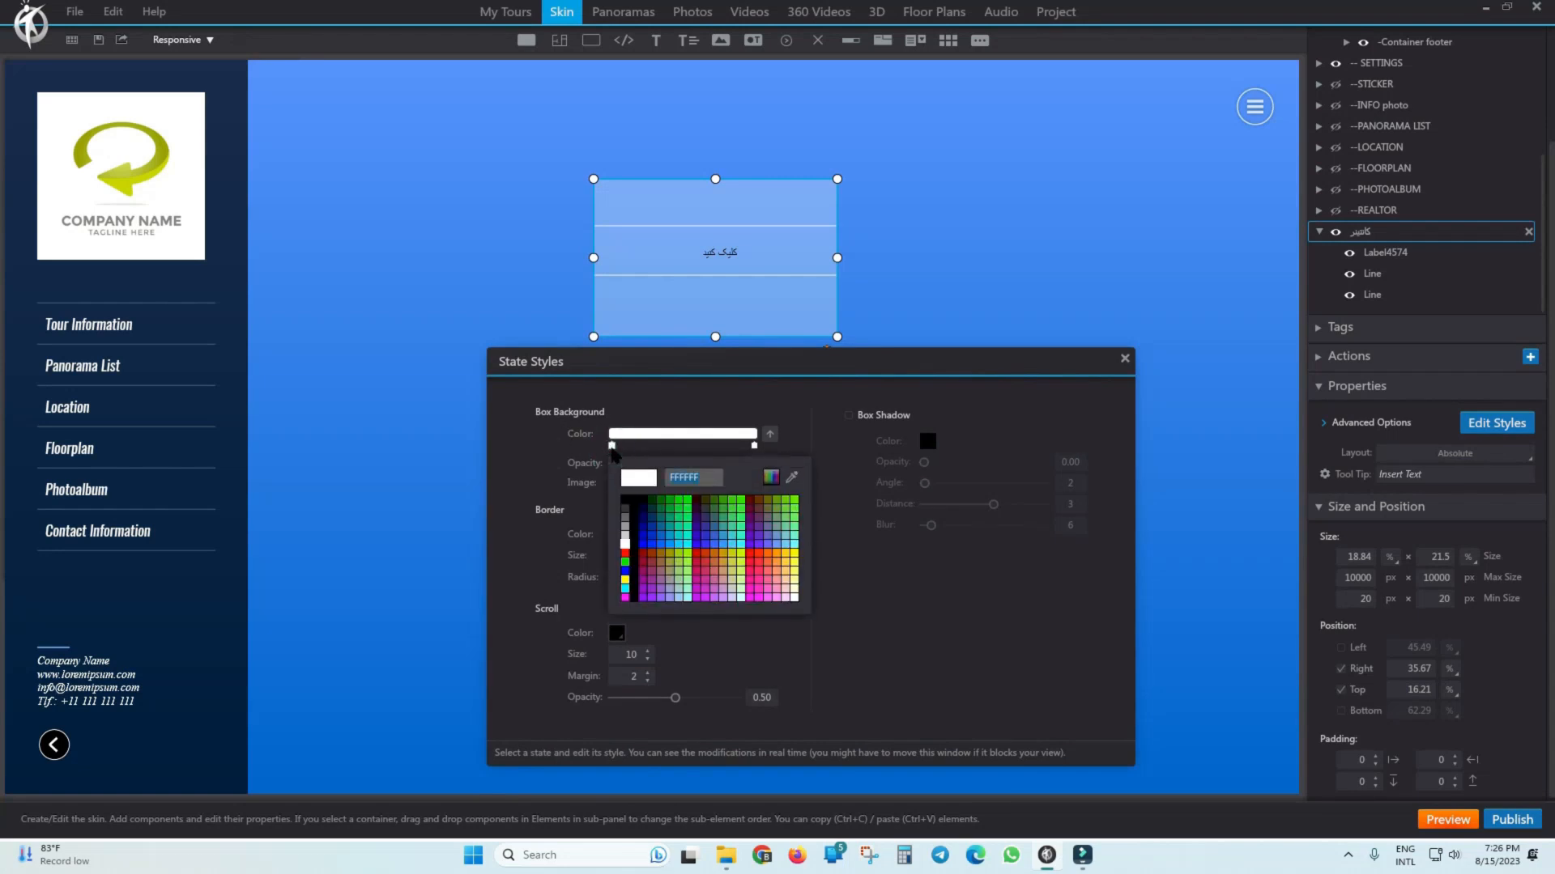
{"action": "left_click", "coordinate": [690, 390]}
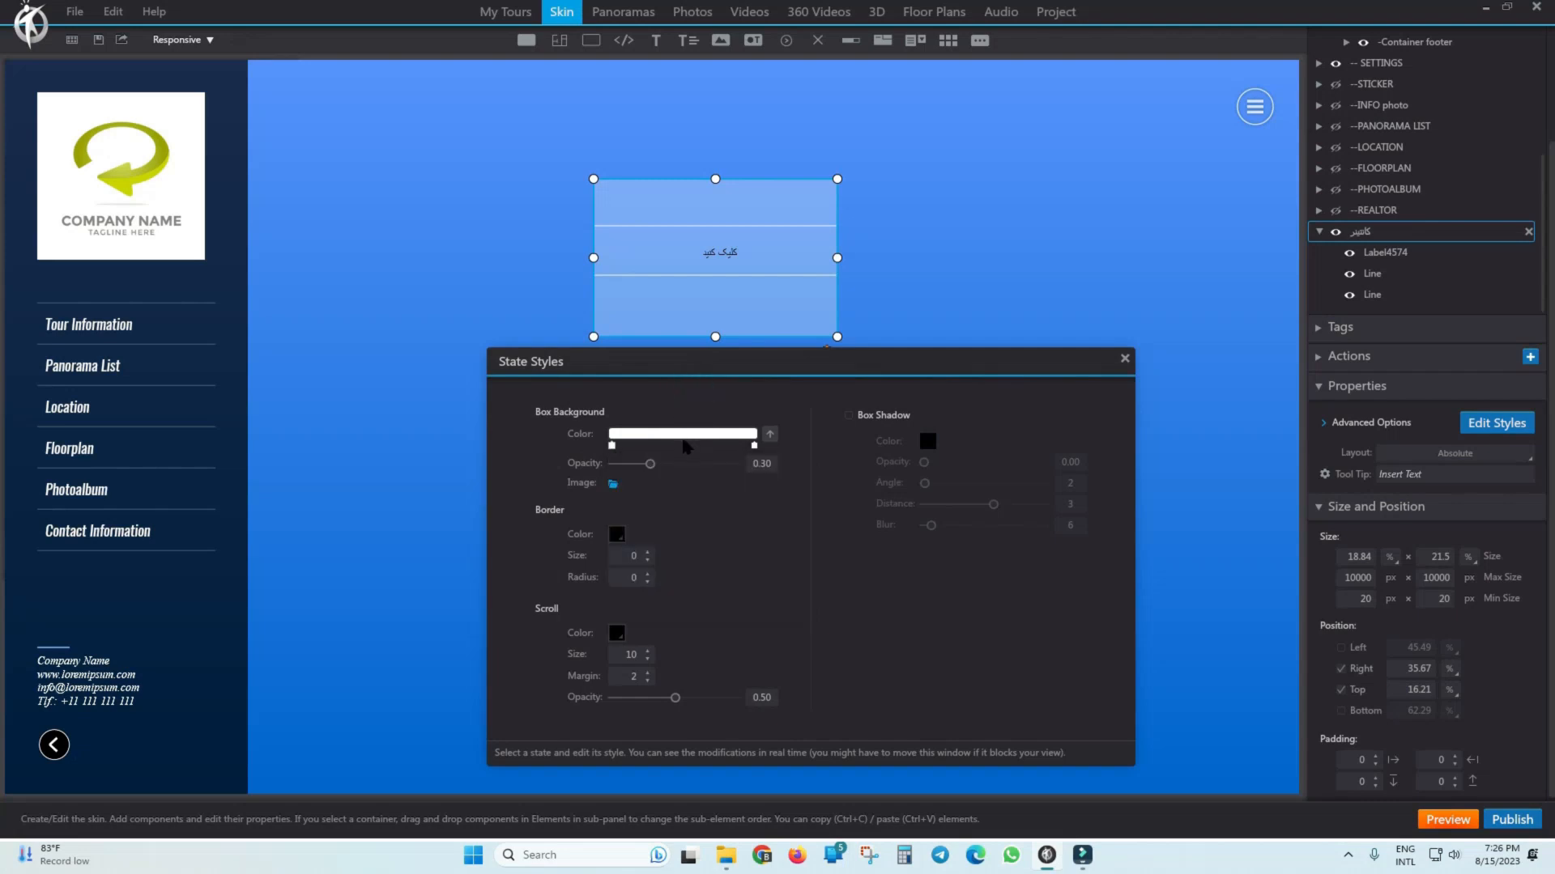
{"action": "left_click", "coordinate": [677, 442]}
{"action": "left_click_drag", "start_coordinate": [678, 445], "coordinate": [696, 446]}
{"action": "left_click", "coordinate": [689, 445]}
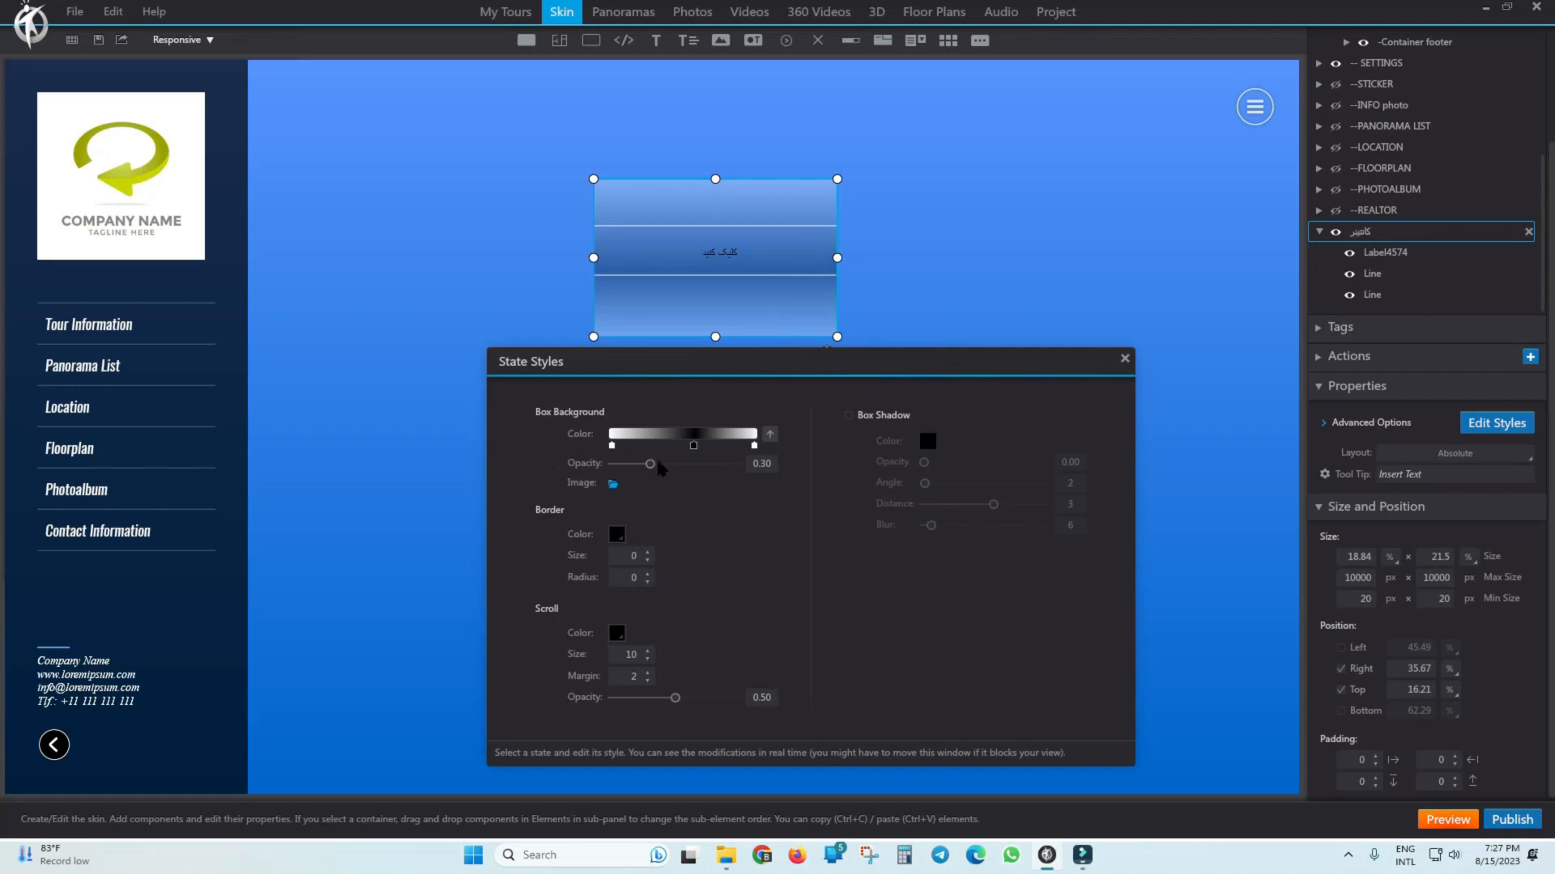
{"action": "left_click_drag", "start_coordinate": [650, 464], "coordinate": [686, 466]}
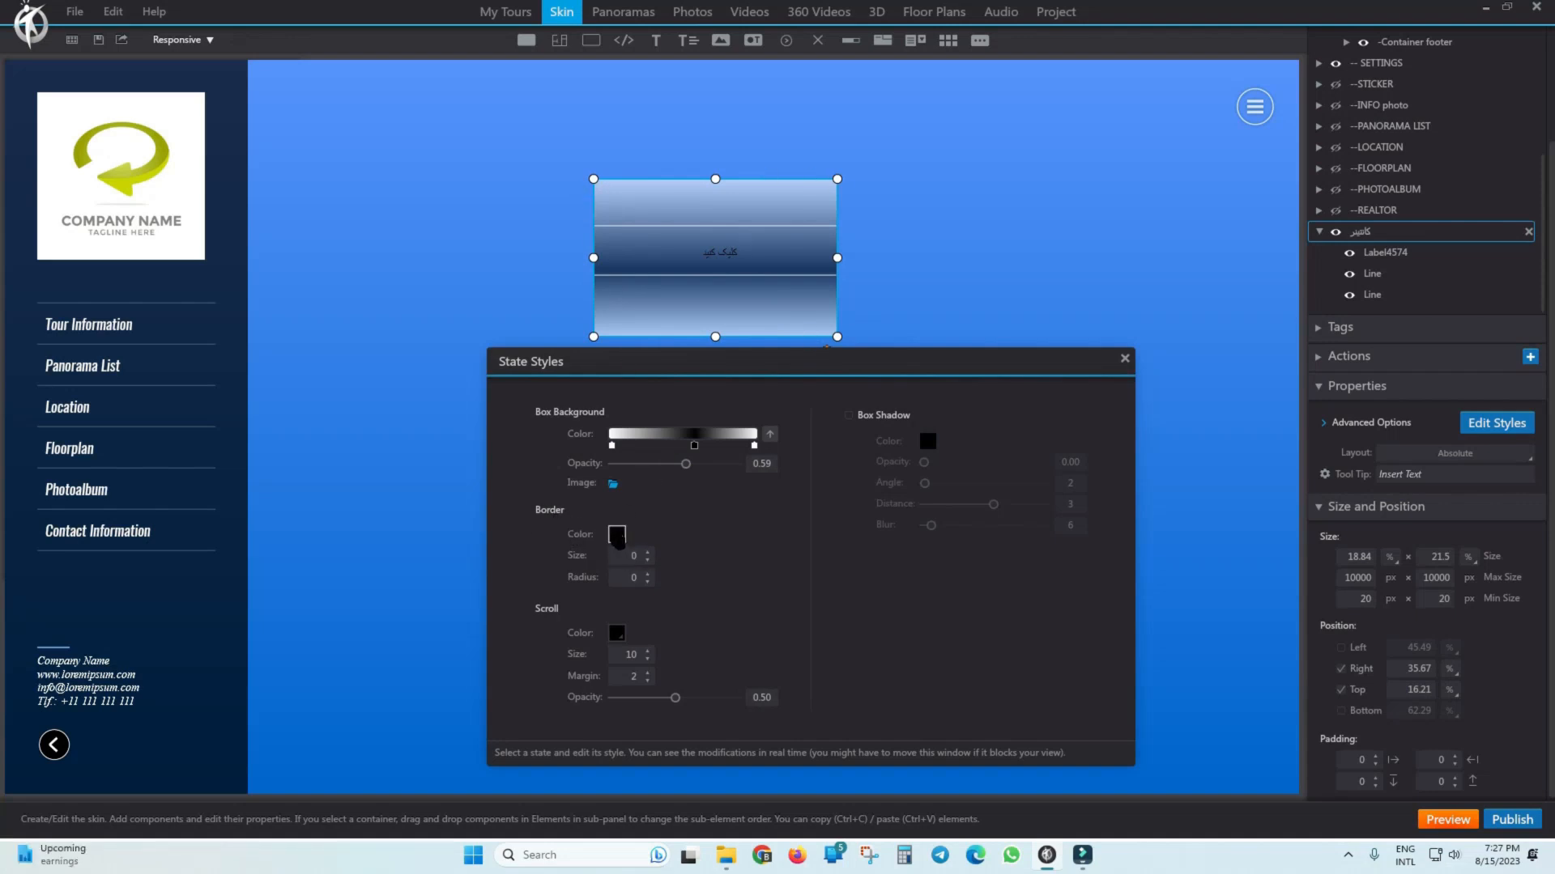
Give the container a border of size 1 with a radius of 5.
{"action": "left_click", "coordinate": [647, 551]}
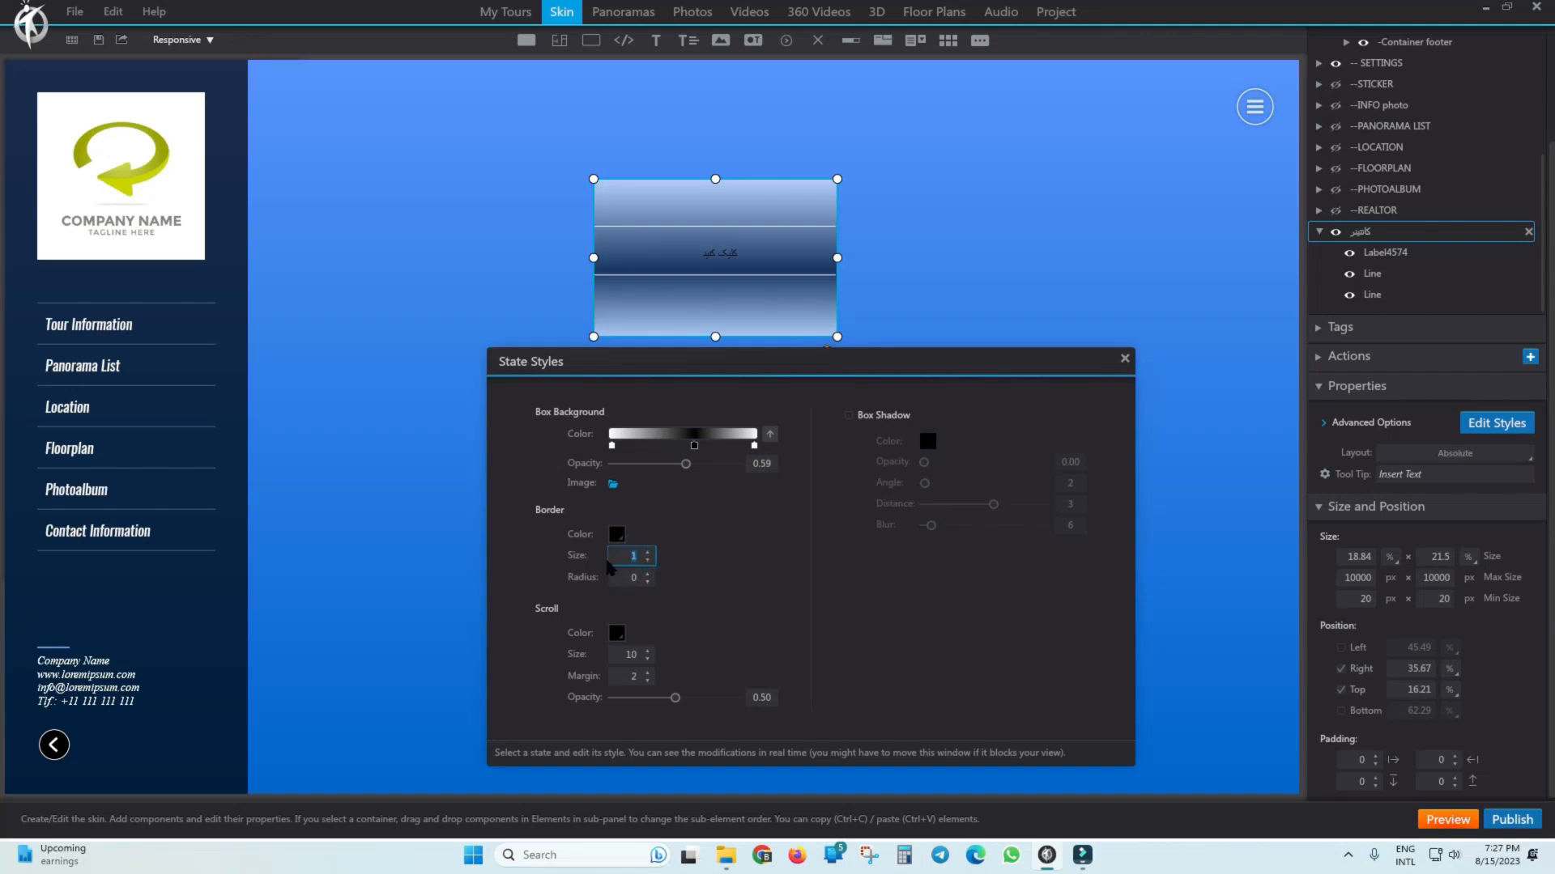
{"action": "triple_click", "coordinate": [647, 574]}
{"action": "double_click", "coordinate": [647, 574]}
{"action": "left_click", "coordinate": [1125, 359]}
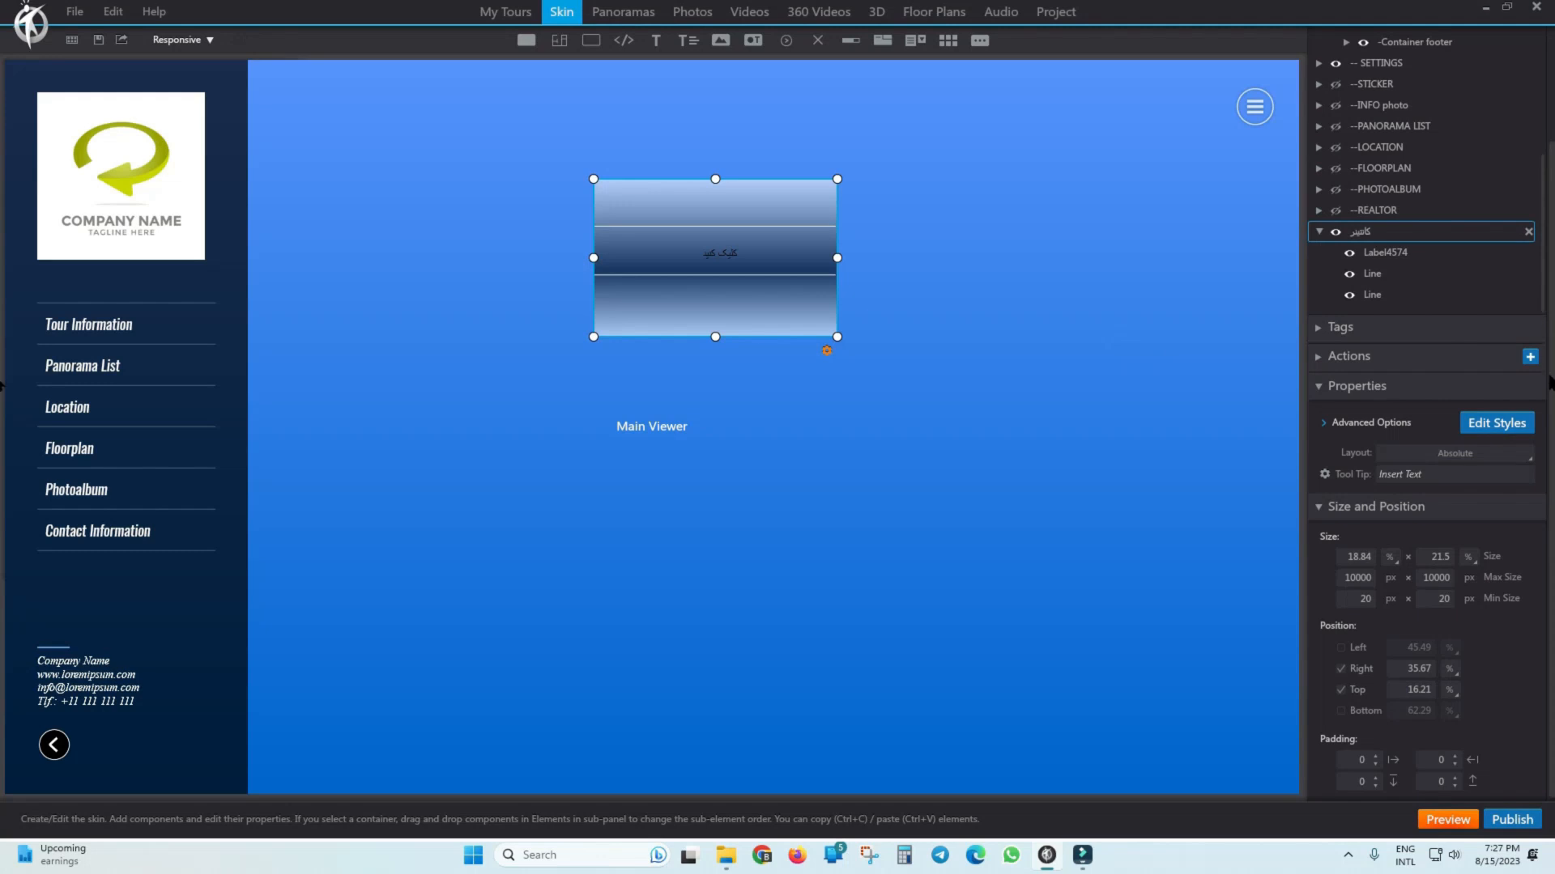
Reopen the container's state styles and switch its box shadow on and off again.
{"action": "mouse_move", "coordinate": [1551, 404]}
{"action": "left_mouse_down"}
{"action": "mouse_move", "coordinate": [1541, 290]}
{"action": "mouse_move", "coordinate": [1541, 394]}
{"action": "mouse_move", "coordinate": [1540, 292]}
{"action": "mouse_move", "coordinate": [1539, 379]}
{"action": "left_mouse_up"}
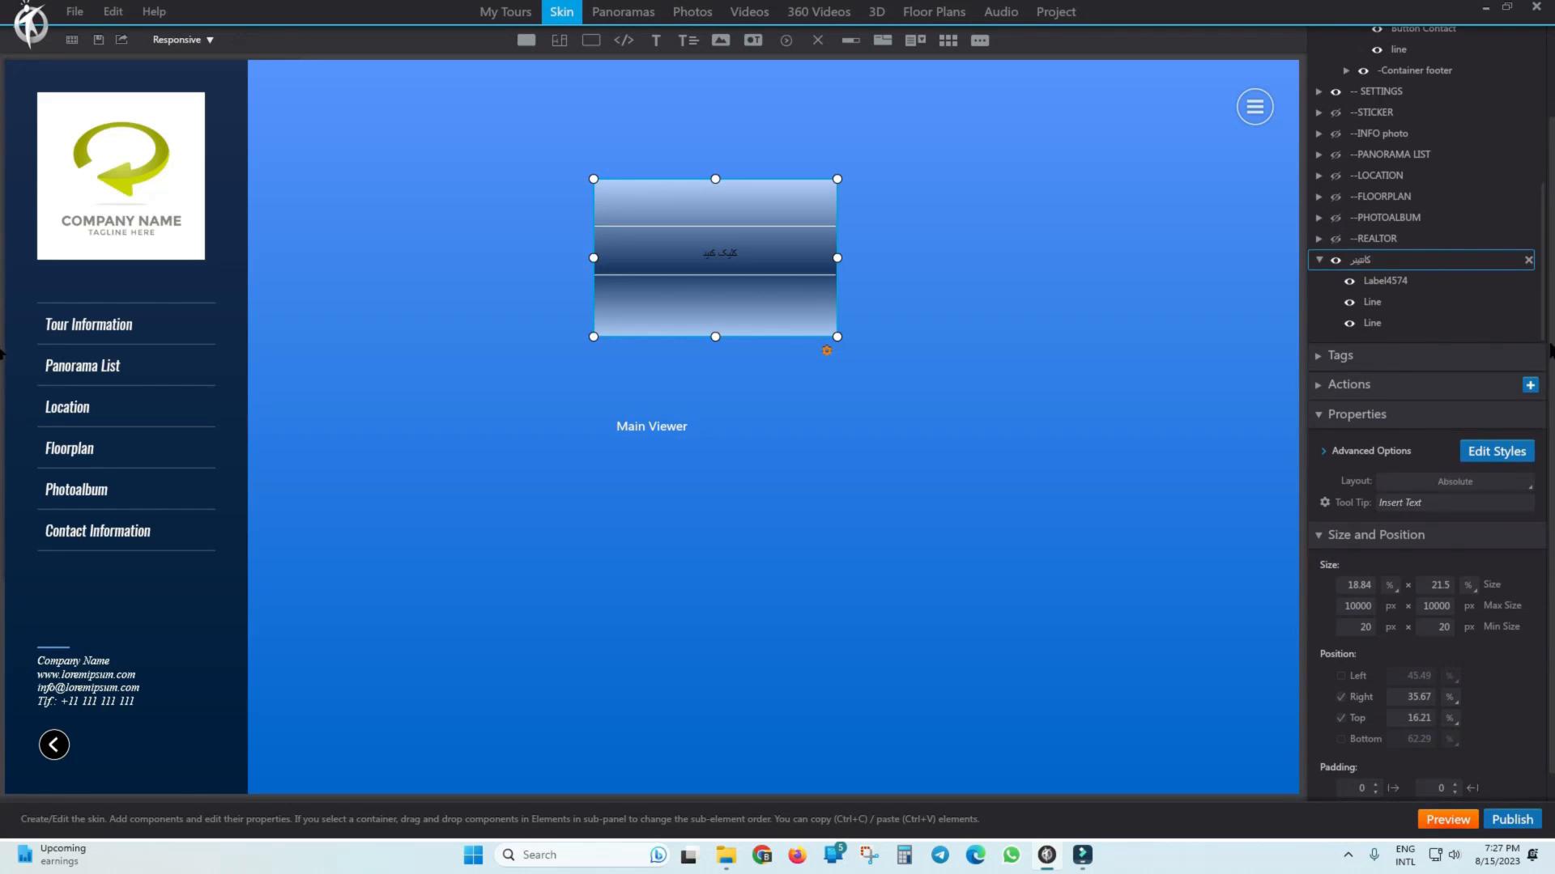
{"action": "mouse_move", "coordinate": [1550, 342]}
{"action": "left_mouse_down"}
{"action": "mouse_move", "coordinate": [1550, 243]}
{"action": "mouse_move", "coordinate": [1550, 418]}
{"action": "mouse_move", "coordinate": [1549, 289]}
{"action": "mouse_move", "coordinate": [1550, 353]}
{"action": "left_mouse_up"}
{"action": "left_click", "coordinate": [1518, 458]}
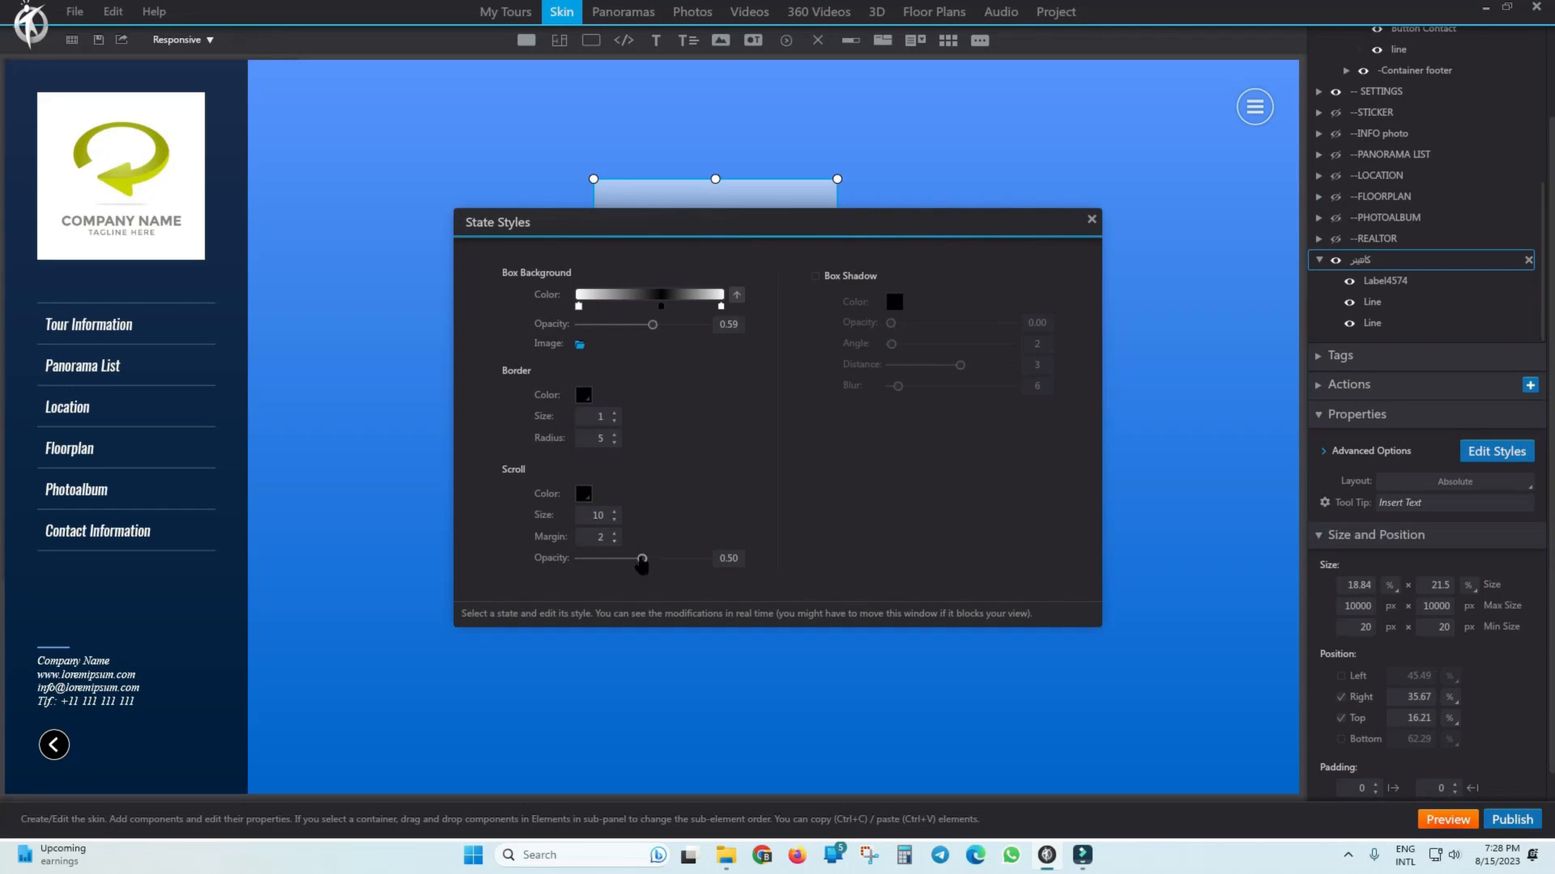
{"action": "left_click", "coordinate": [814, 276]}
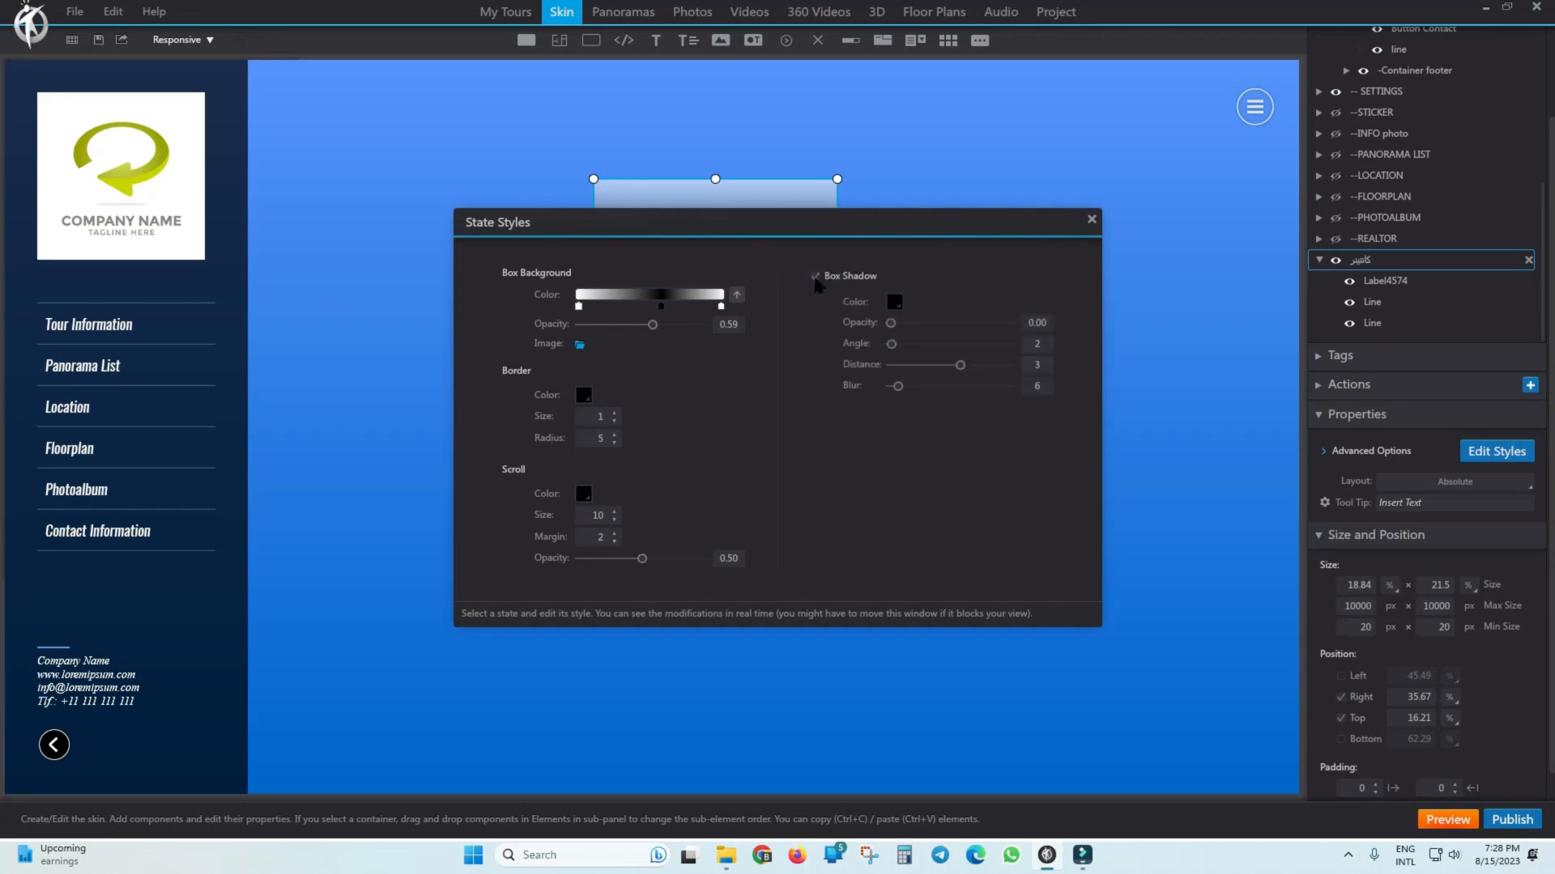
{"action": "left_click", "coordinate": [815, 276]}
{"action": "left_click", "coordinate": [1092, 218]}
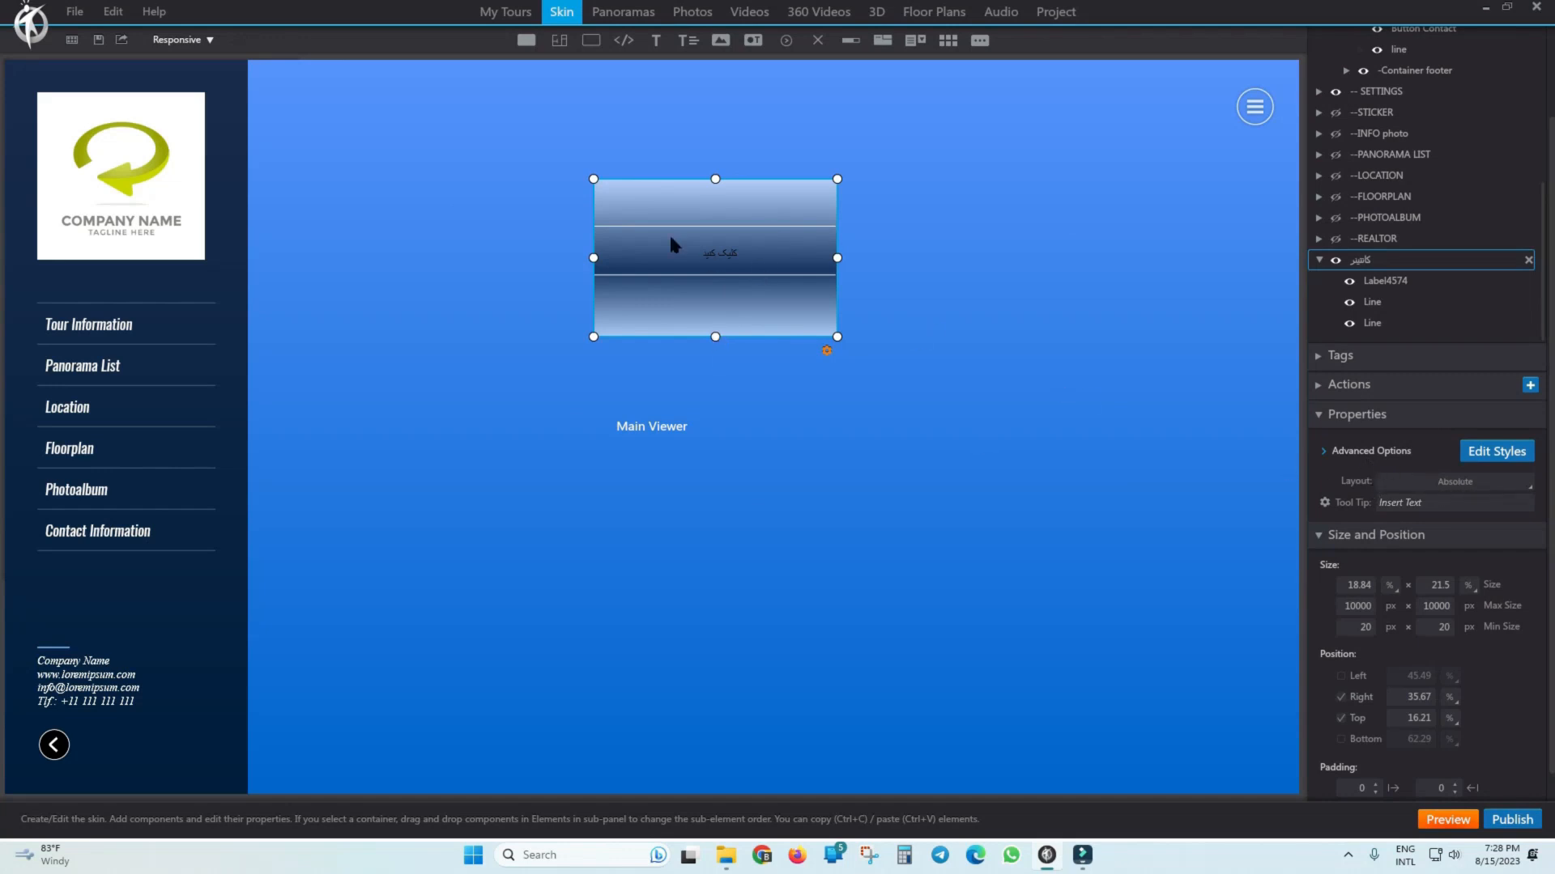
Choose the Absolute layout for the container and move its upper line slightly down.
{"action": "left_click", "coordinate": [1520, 483]}
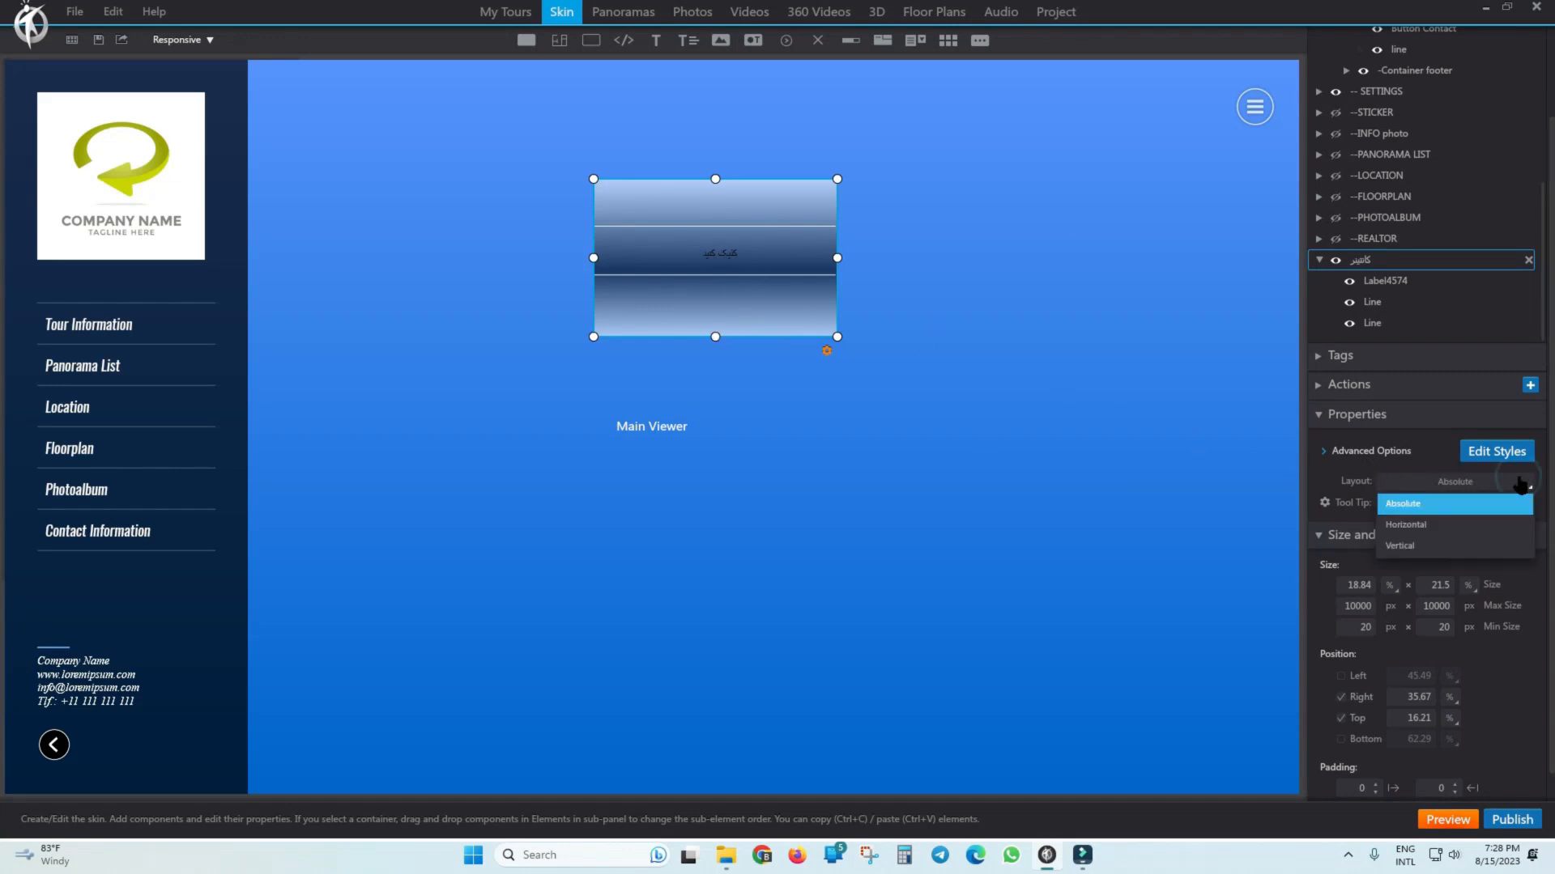
{"action": "left_click", "coordinate": [1410, 504]}
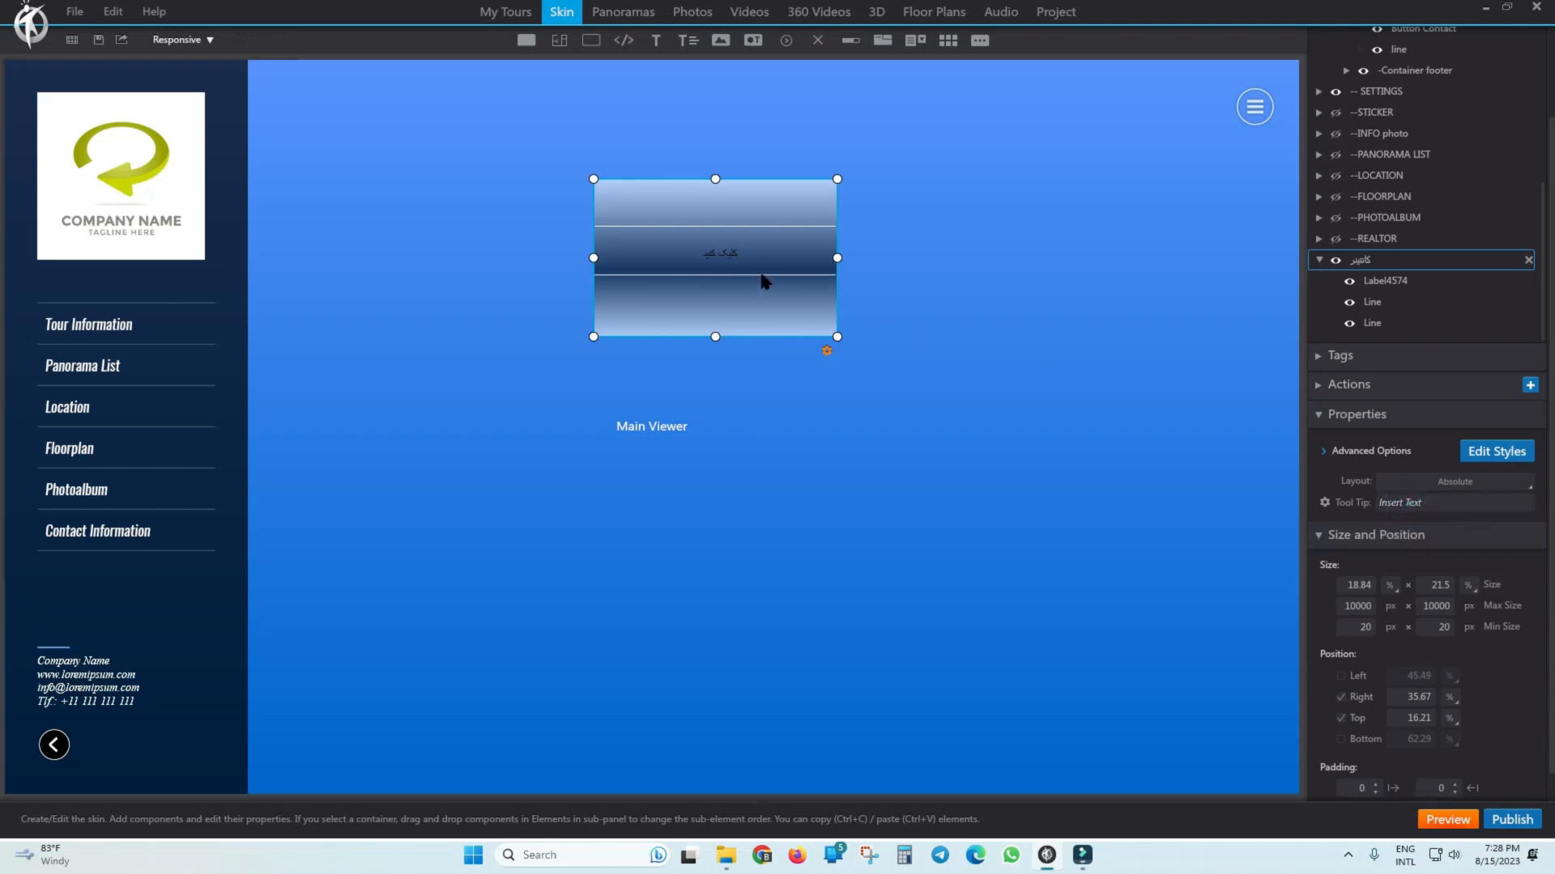
{"action": "left_click", "coordinate": [723, 253]}
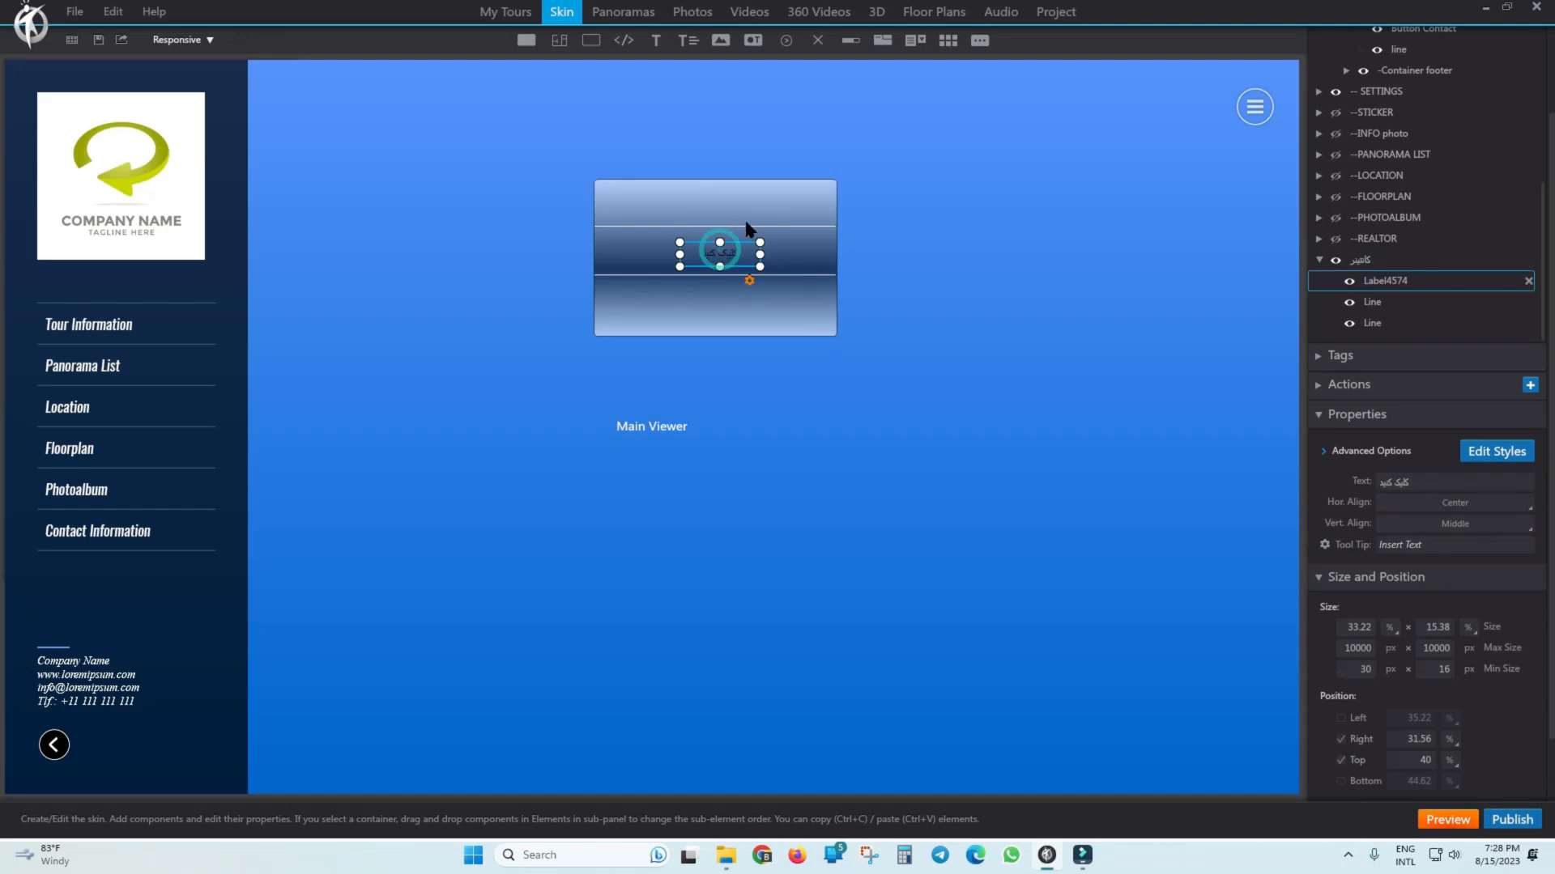
{"action": "left_click", "coordinate": [740, 234]}
{"action": "left_click", "coordinate": [738, 226]}
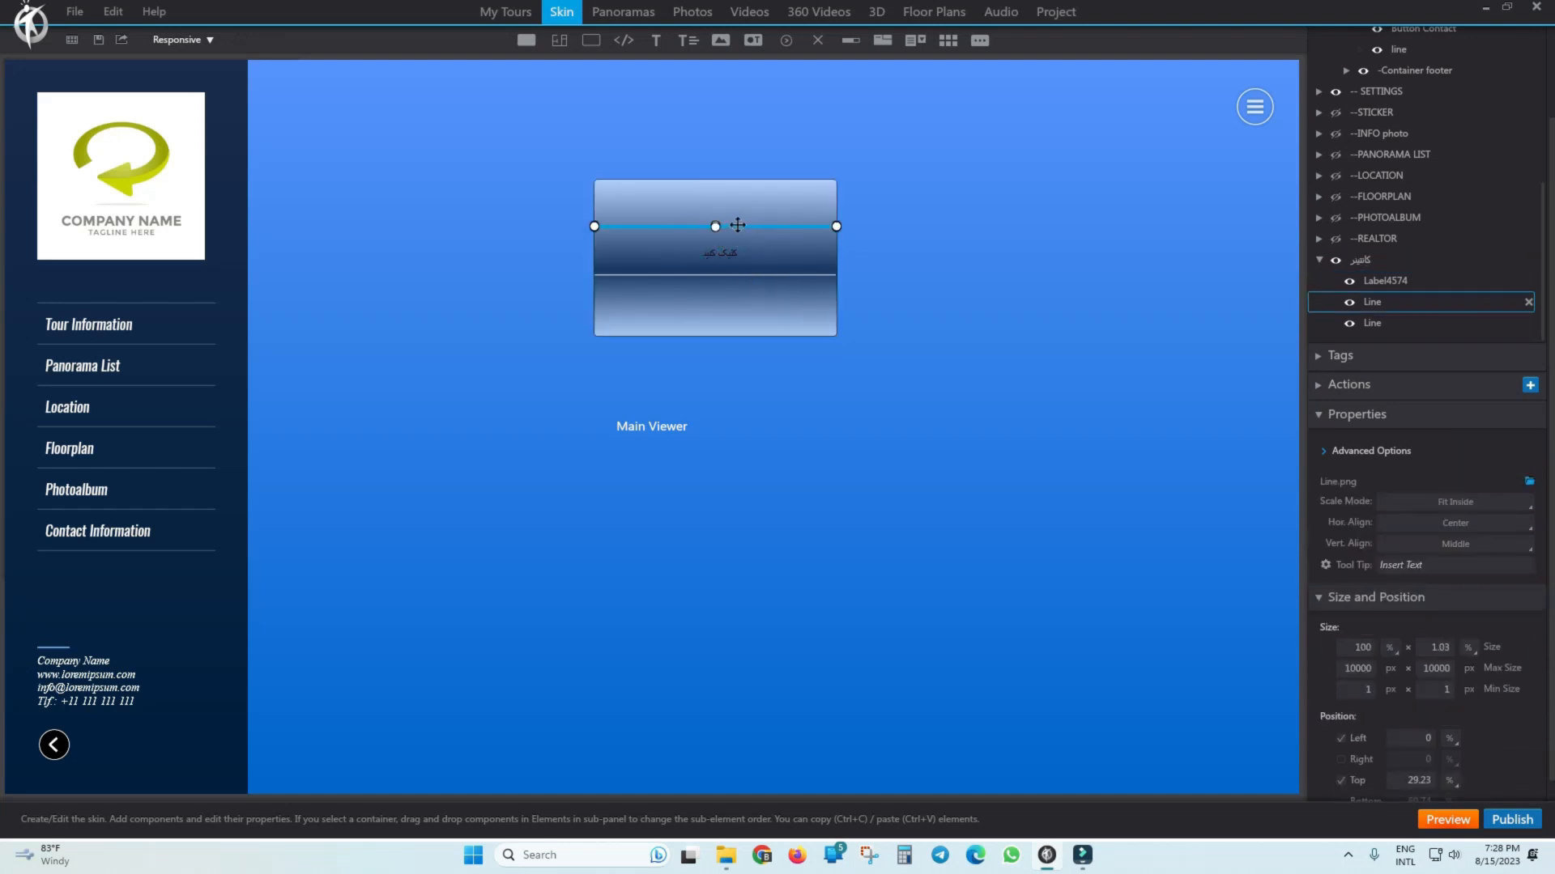
{"action": "mouse_move", "coordinate": [741, 226]}
{"action": "left_mouse_down"}
{"action": "mouse_move", "coordinate": [746, 206]}
{"action": "mouse_move", "coordinate": [749, 230]}
{"action": "left_mouse_up"}
{"action": "left_click", "coordinate": [727, 254]}
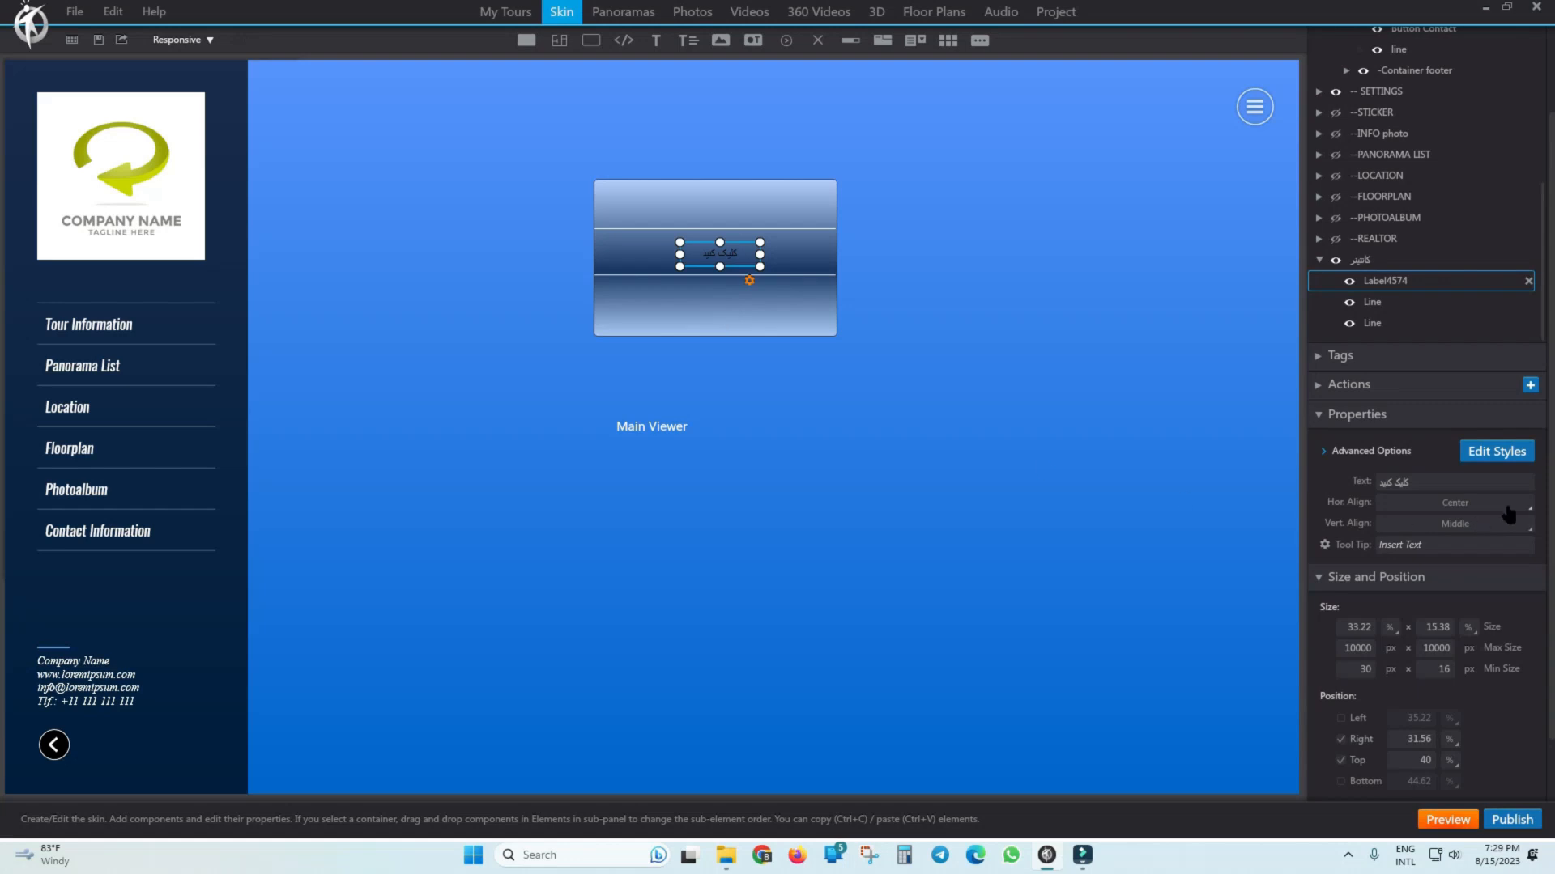
Set the کانتینر container's layout to Vertical.
{"action": "left_click", "coordinate": [1367, 261]}
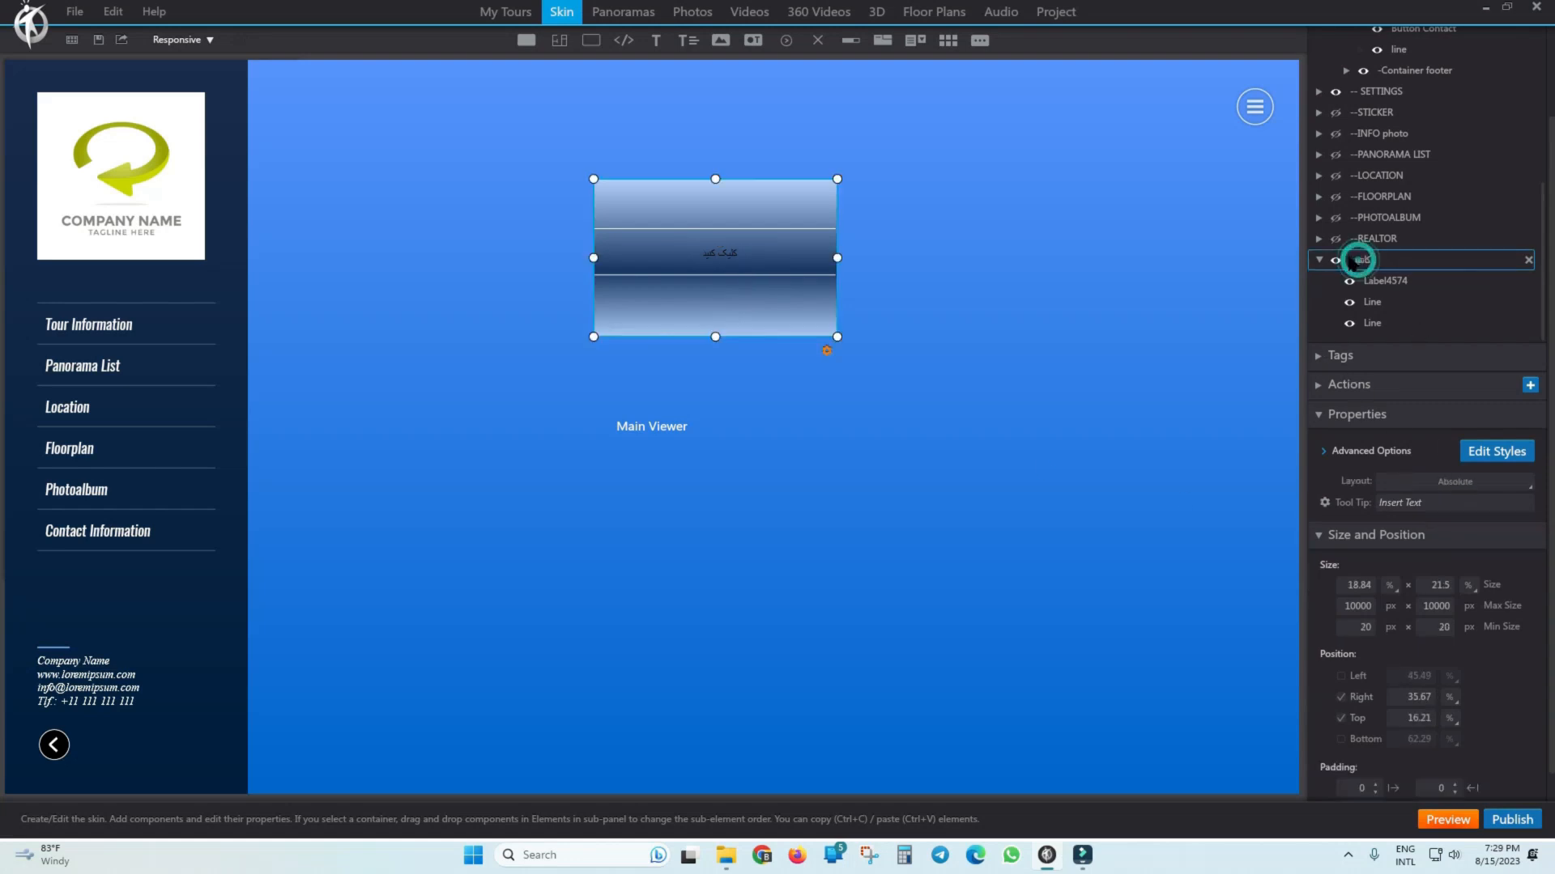
{"action": "left_click", "coordinate": [1510, 486]}
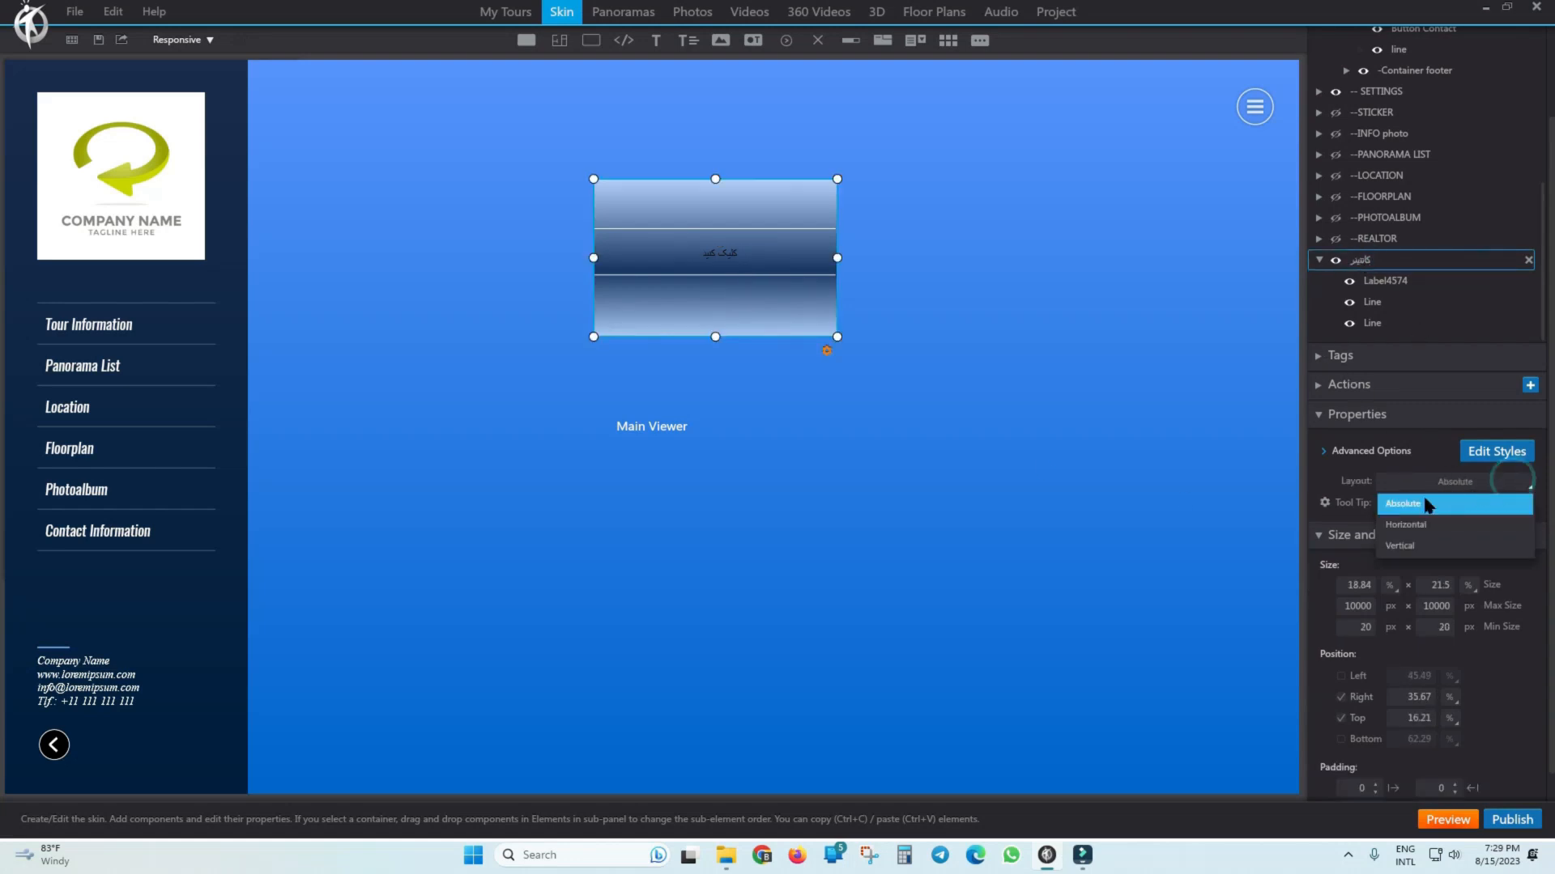
{"action": "left_click", "coordinate": [1400, 547]}
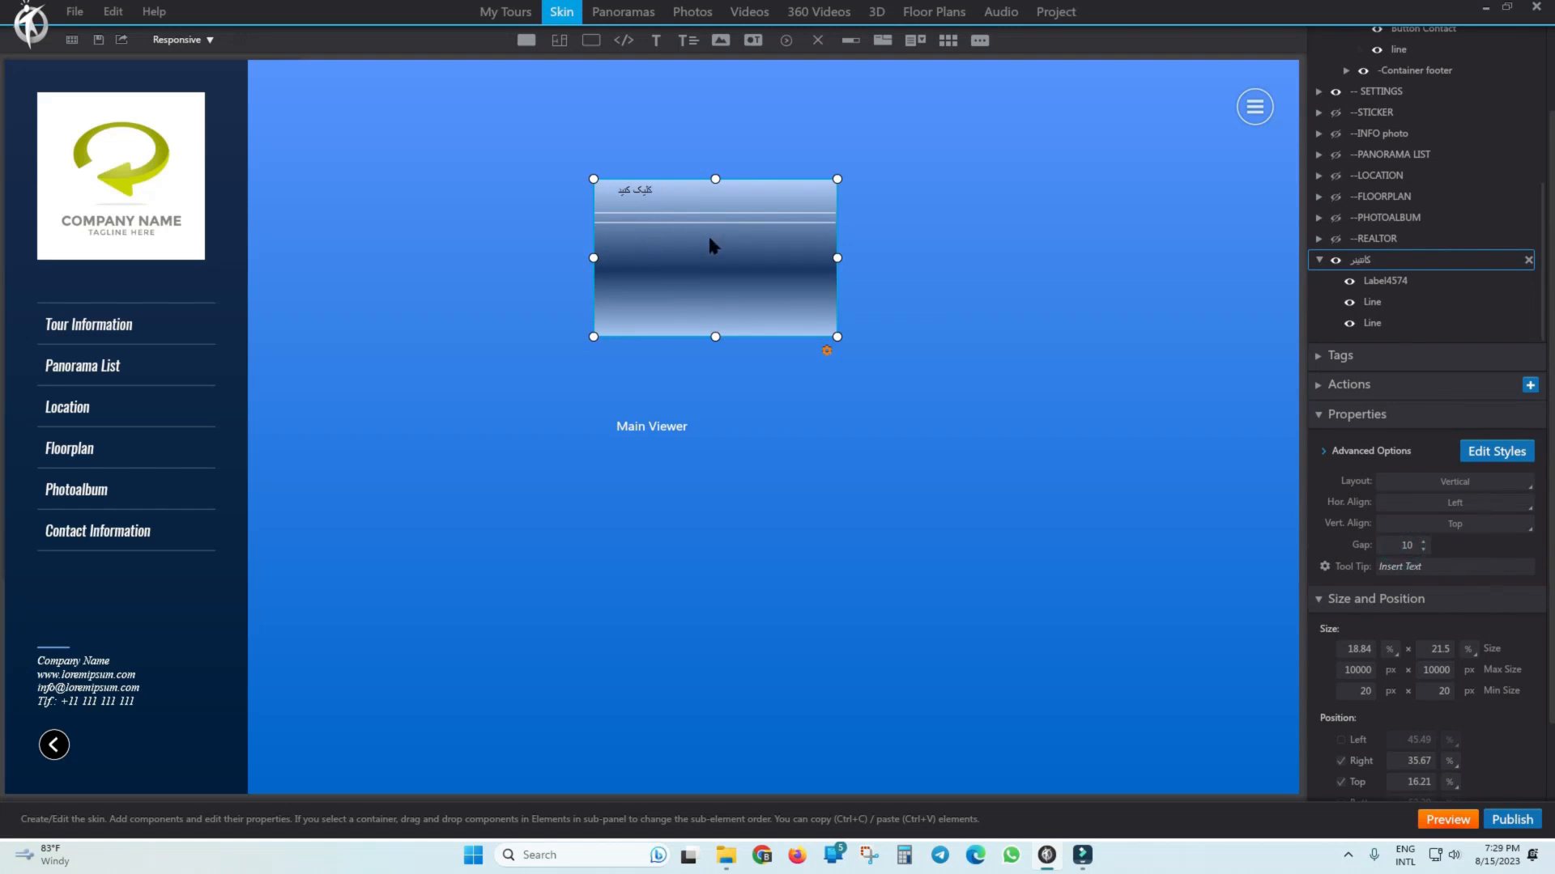
Go through the container's child elements and reorder Label4574 so that it sits between the two lines.
{"action": "left_click", "coordinate": [1376, 302]}
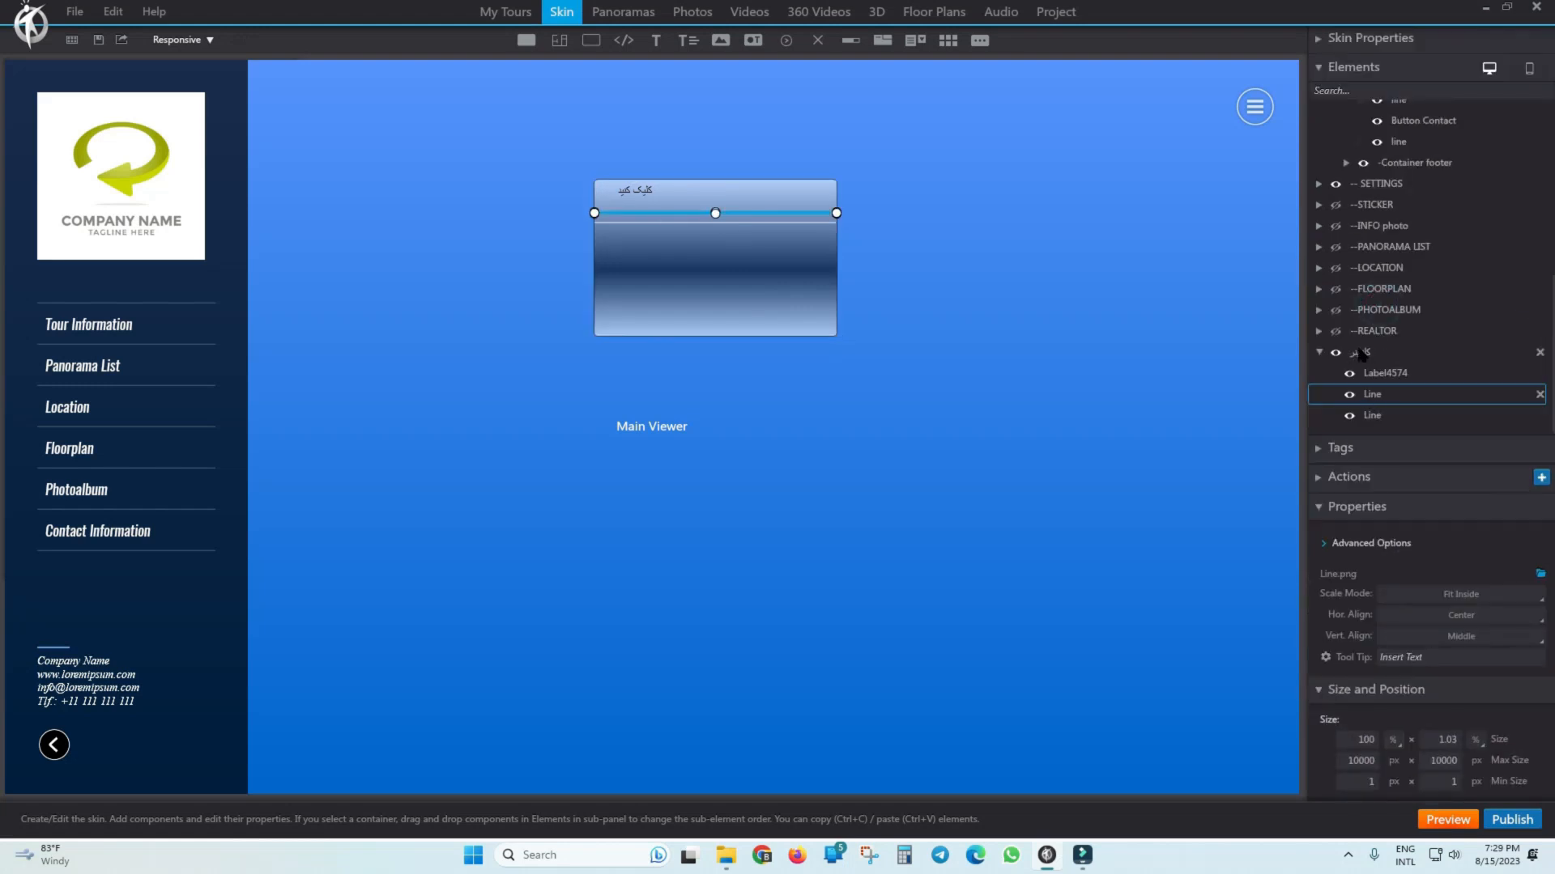
{"action": "left_click", "coordinate": [1363, 354]}
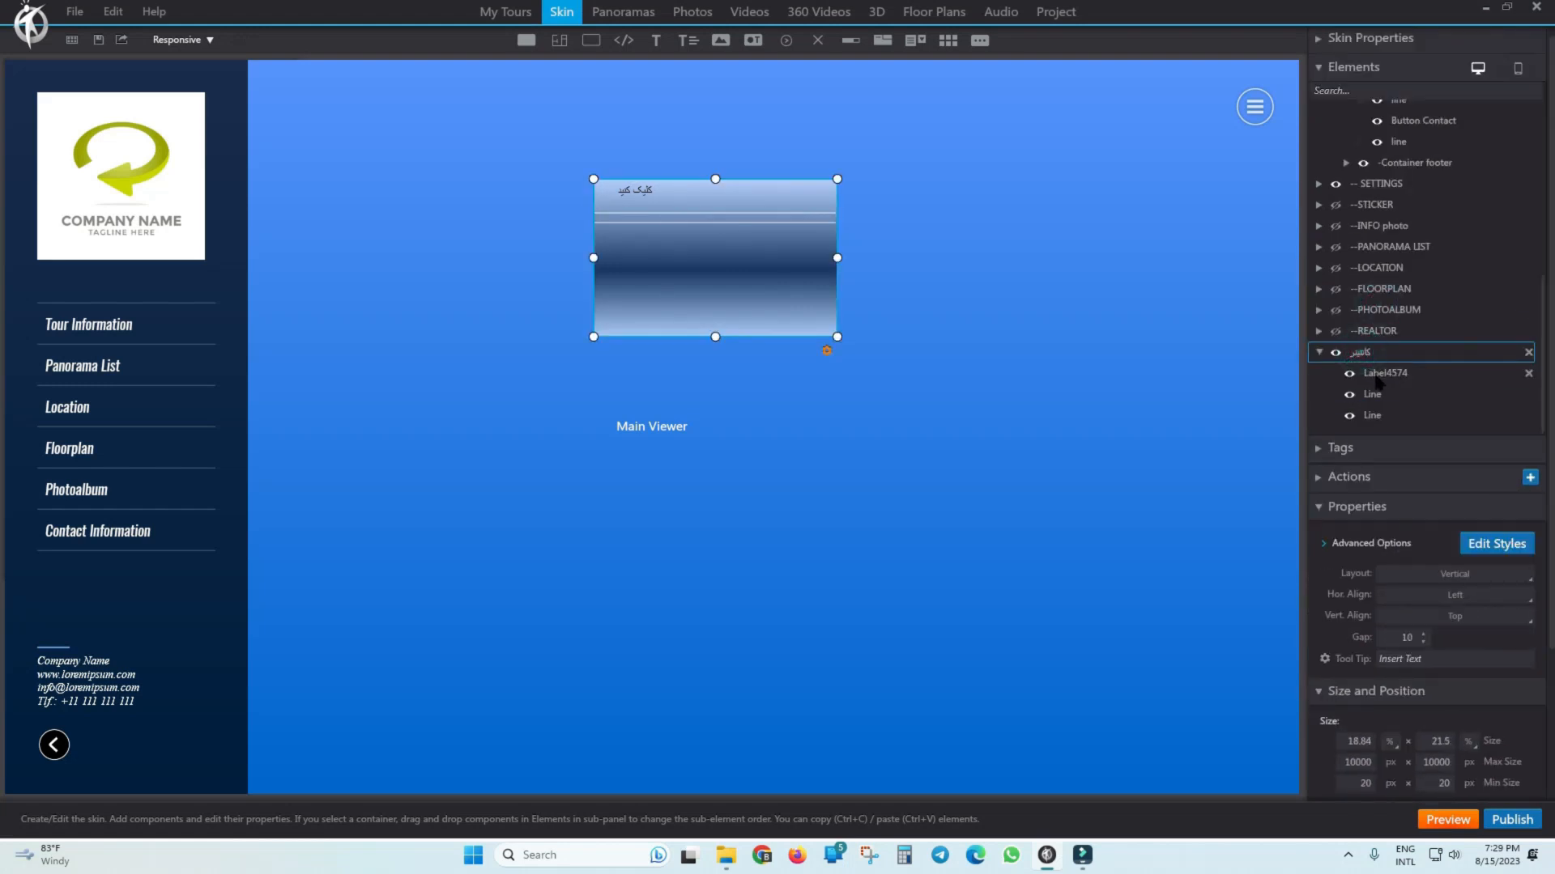
{"action": "left_click", "coordinate": [1374, 375]}
{"action": "left_click", "coordinate": [1374, 395]}
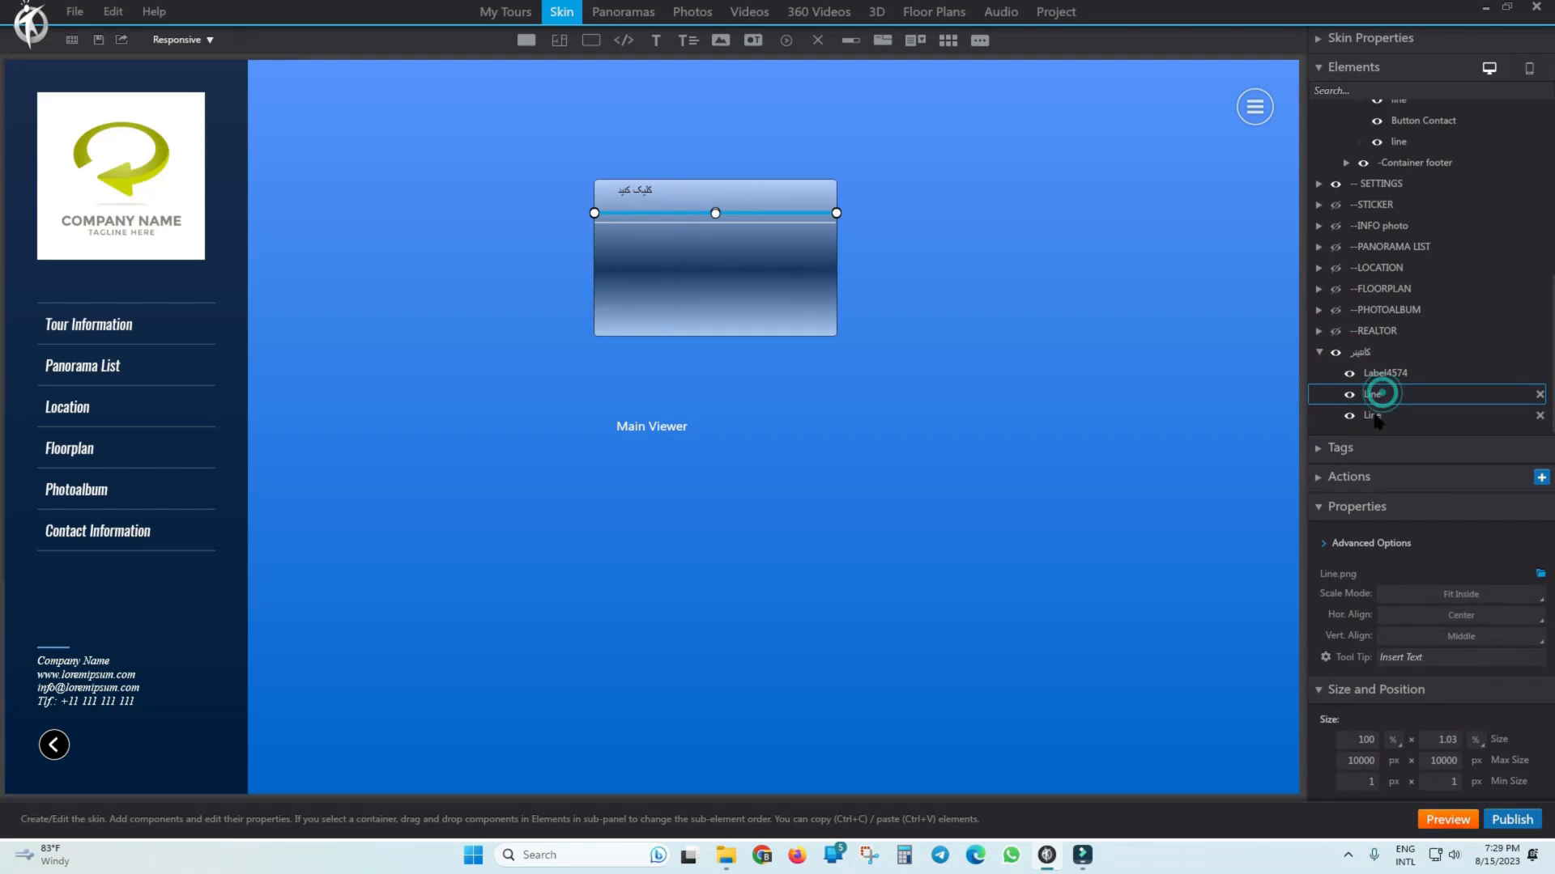
{"action": "left_click", "coordinate": [1374, 415]}
{"action": "left_click", "coordinate": [1368, 394]}
{"action": "left_click", "coordinate": [1386, 373]}
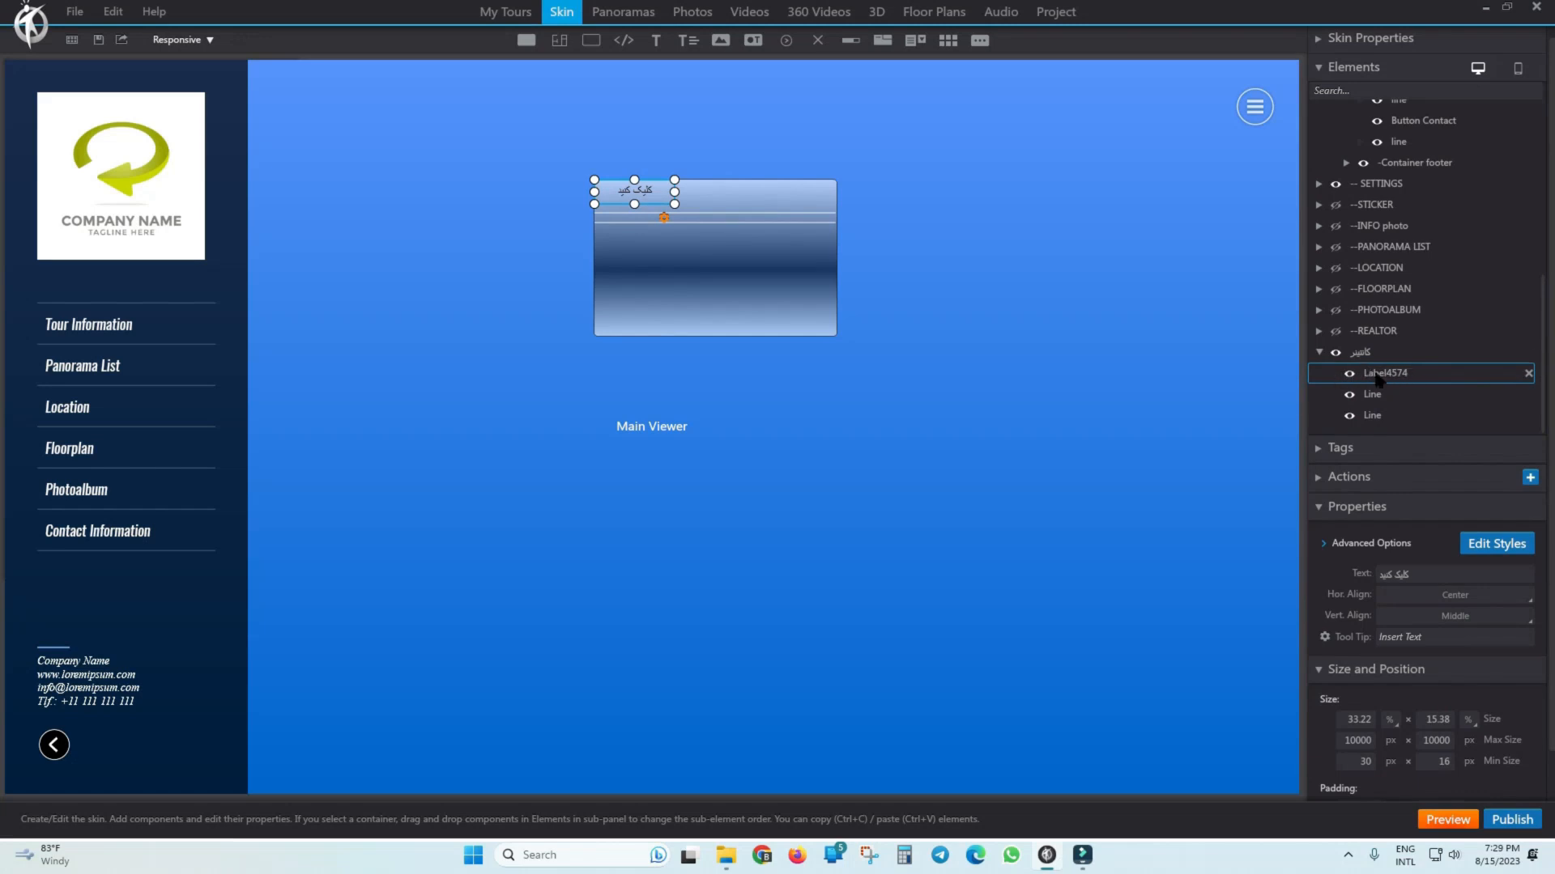
{"action": "left_click_drag", "start_coordinate": [1389, 379], "coordinate": [1385, 407]}
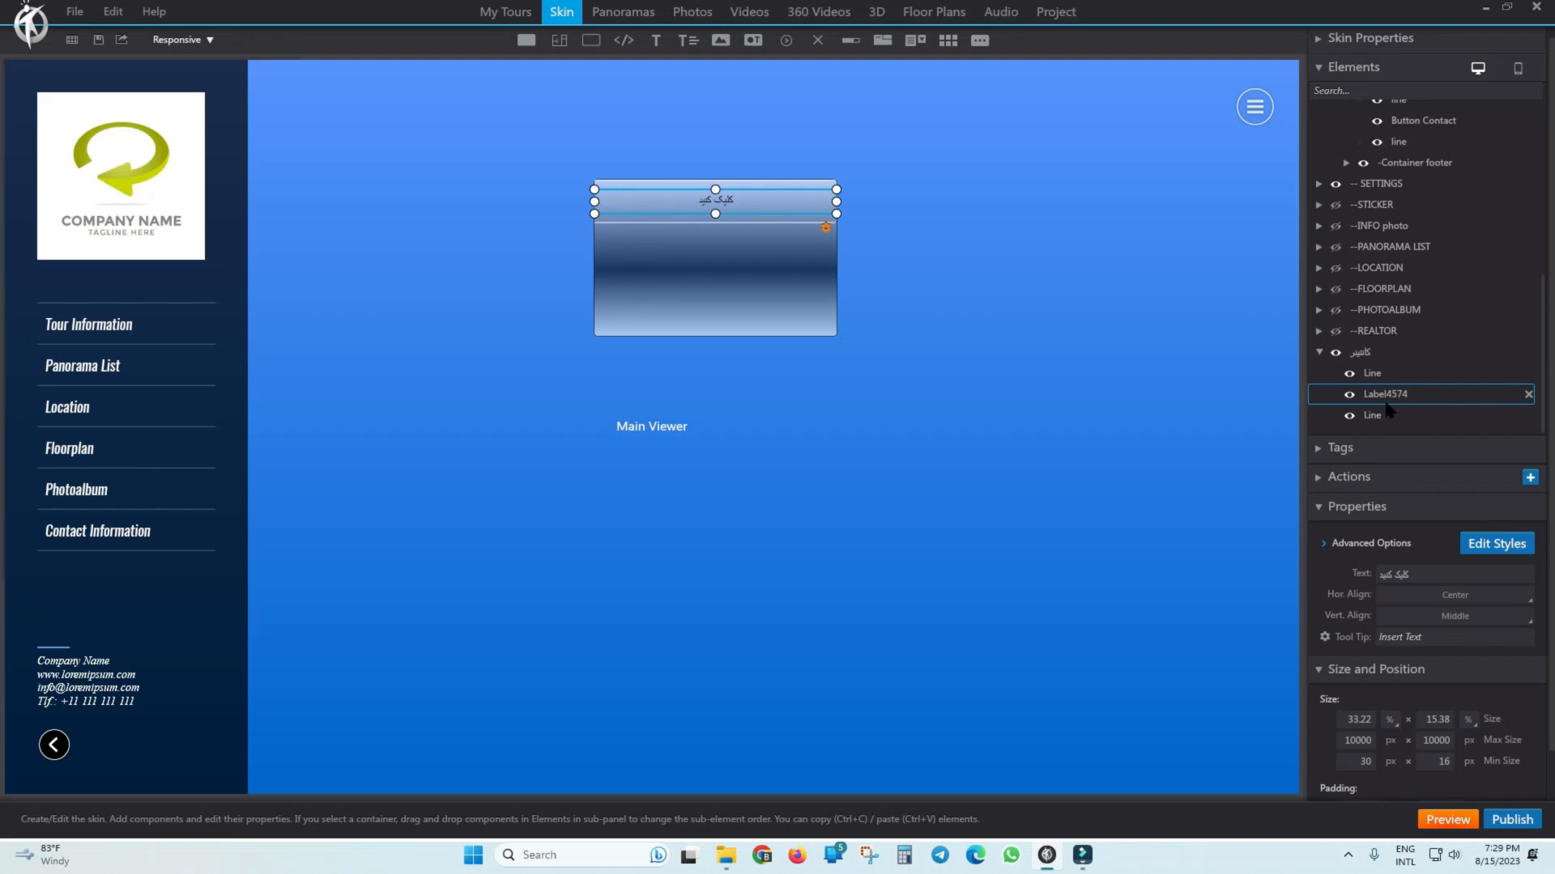
Try the last line above Label4574 in the element order, and return the label between the two lines.
{"action": "left_click", "coordinate": [1386, 374]}
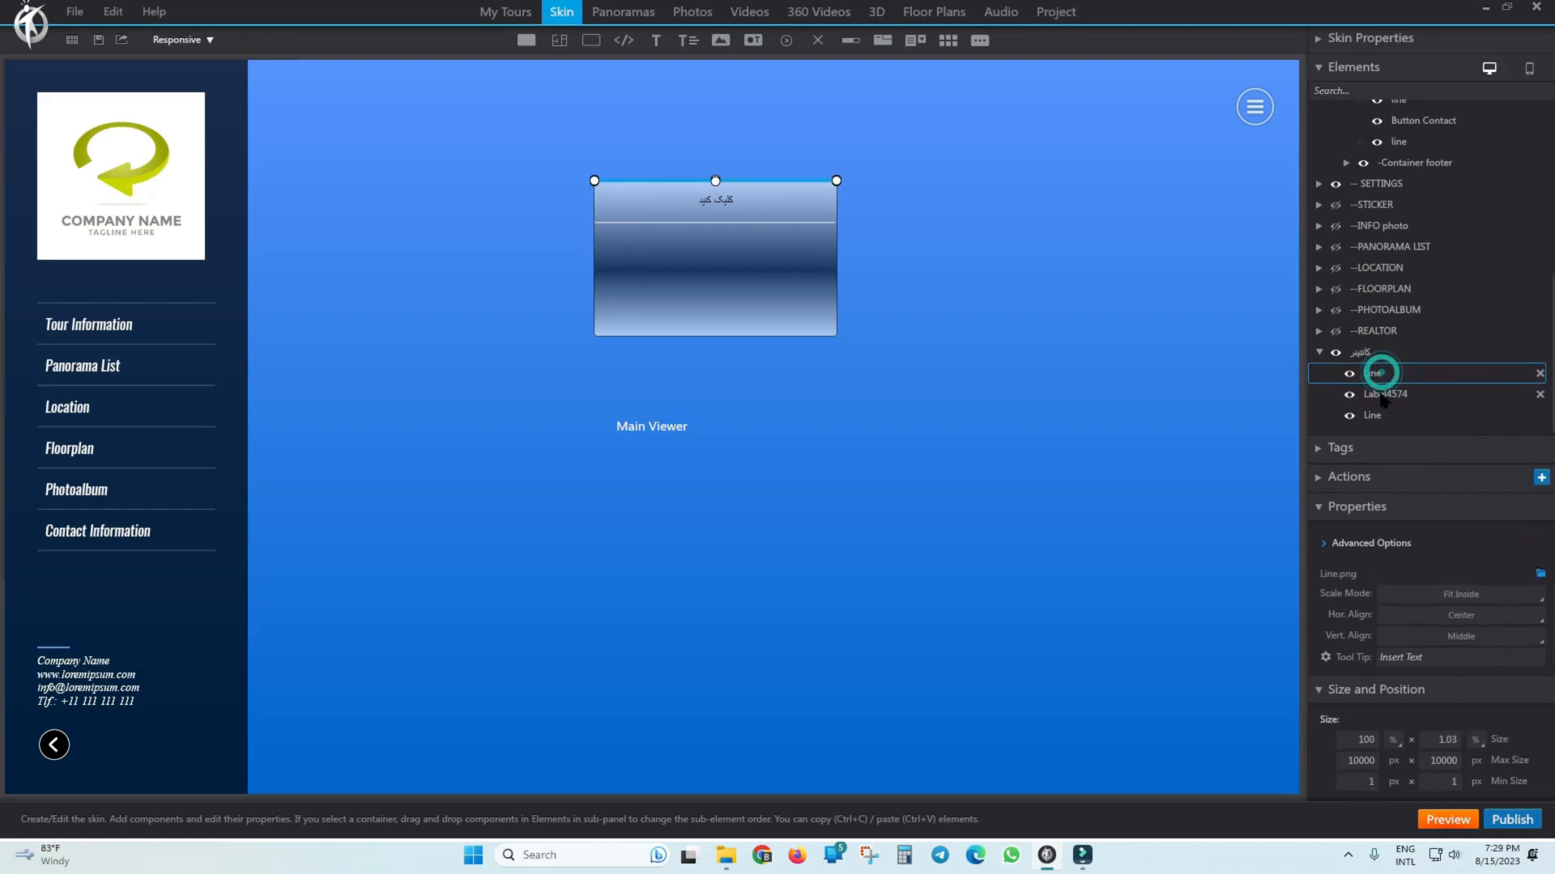
{"action": "left_click", "coordinate": [1382, 395]}
{"action": "left_click", "coordinate": [1374, 373]}
{"action": "left_click", "coordinate": [1380, 394]}
{"action": "left_click", "coordinate": [1380, 395]}
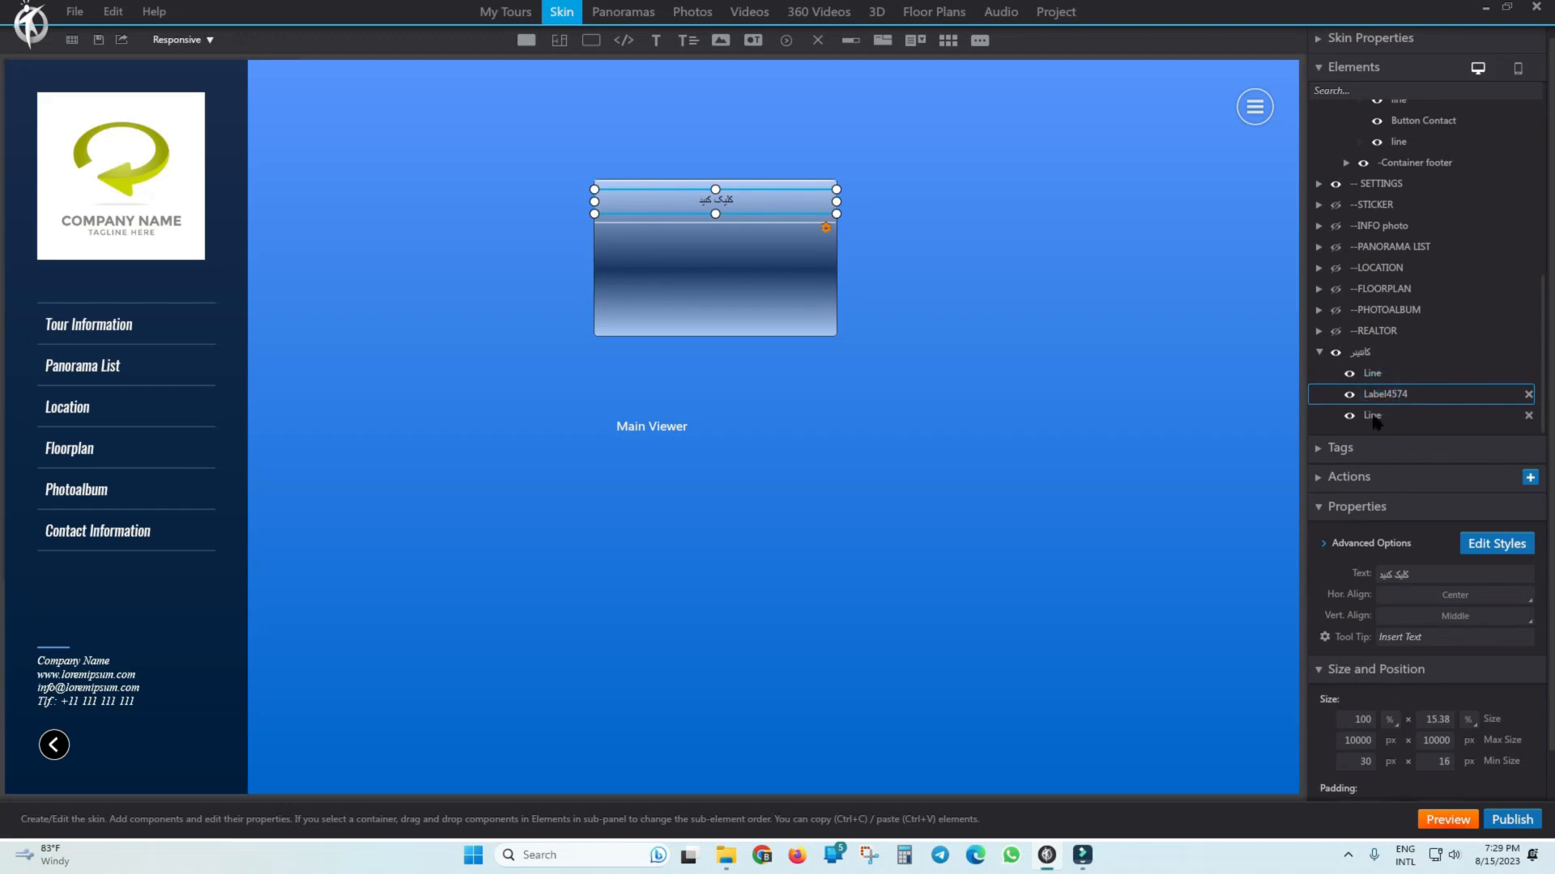
{"action": "left_click", "coordinate": [1372, 415]}
{"action": "left_click_drag", "start_coordinate": [1374, 417], "coordinate": [1377, 387]}
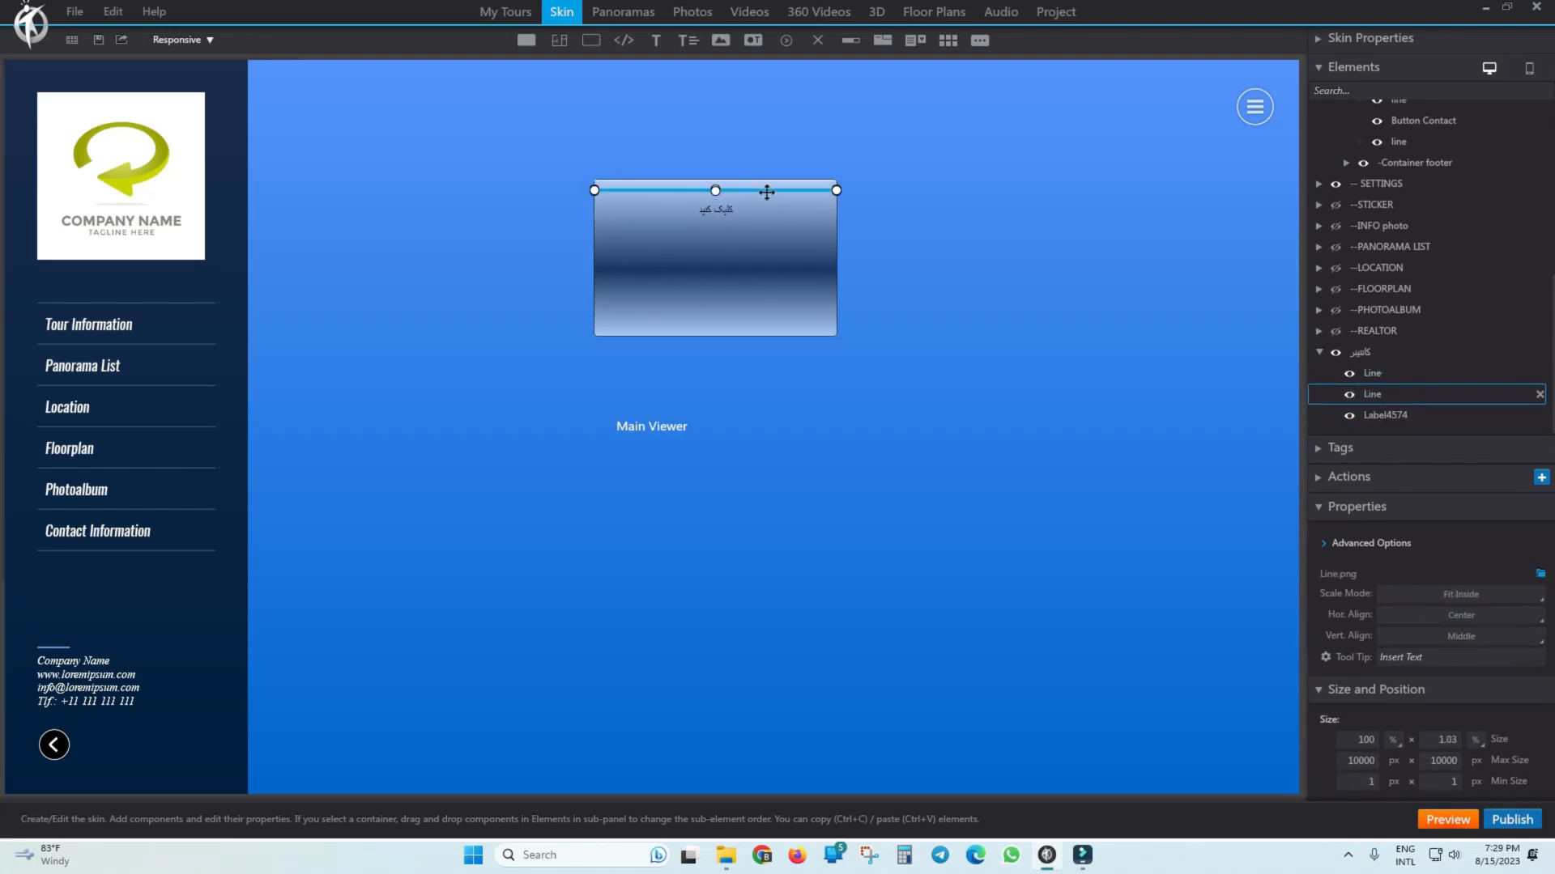
{"action": "left_click", "coordinate": [718, 210]}
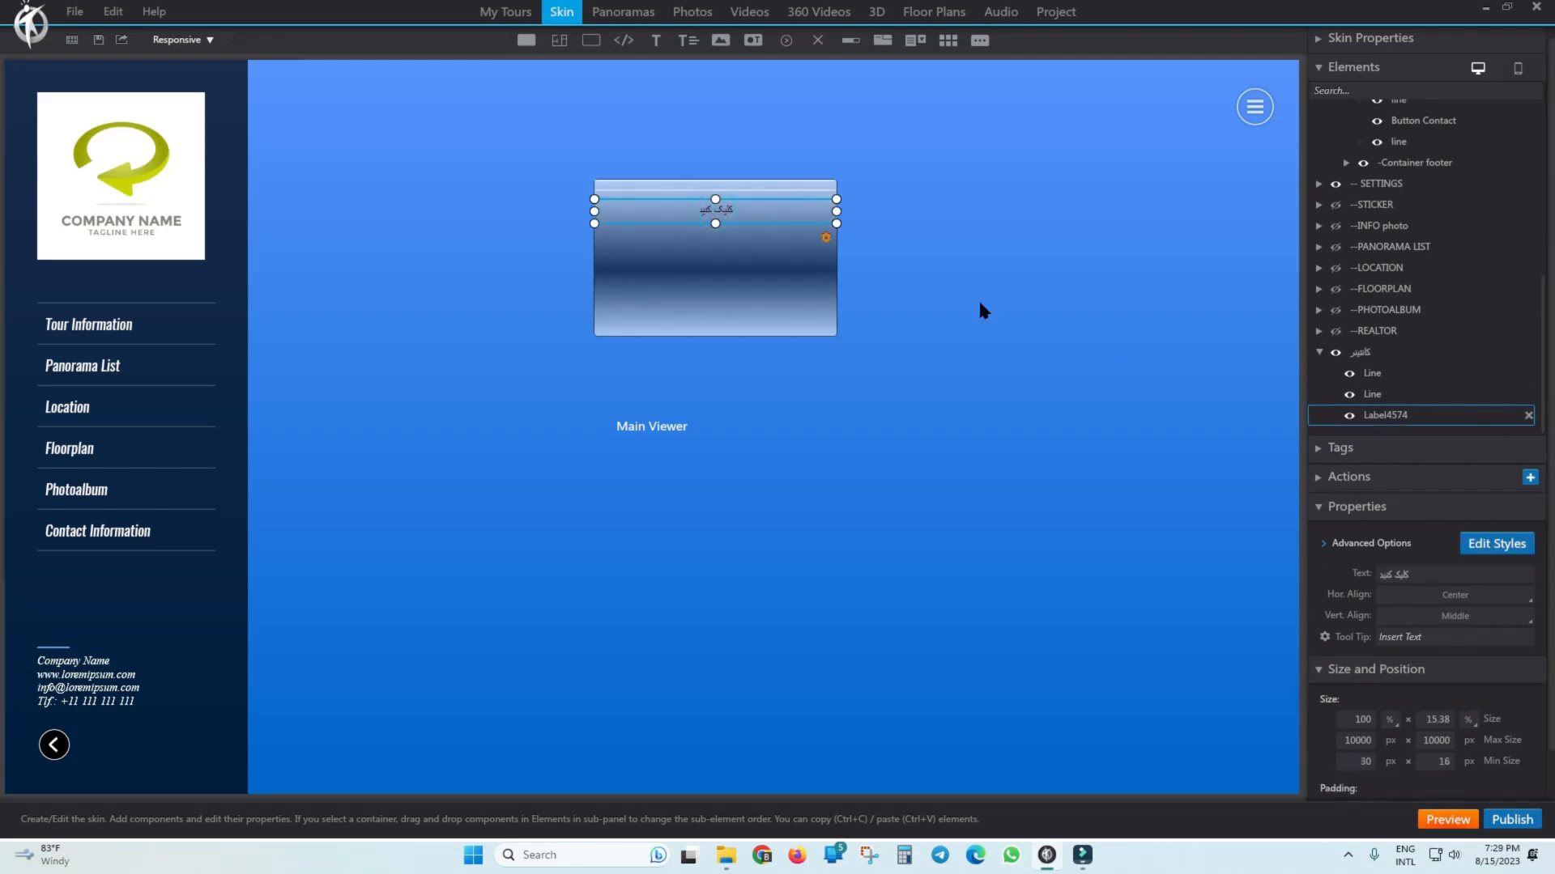
{"action": "left_click_drag", "start_coordinate": [1383, 417], "coordinate": [1386, 392]}
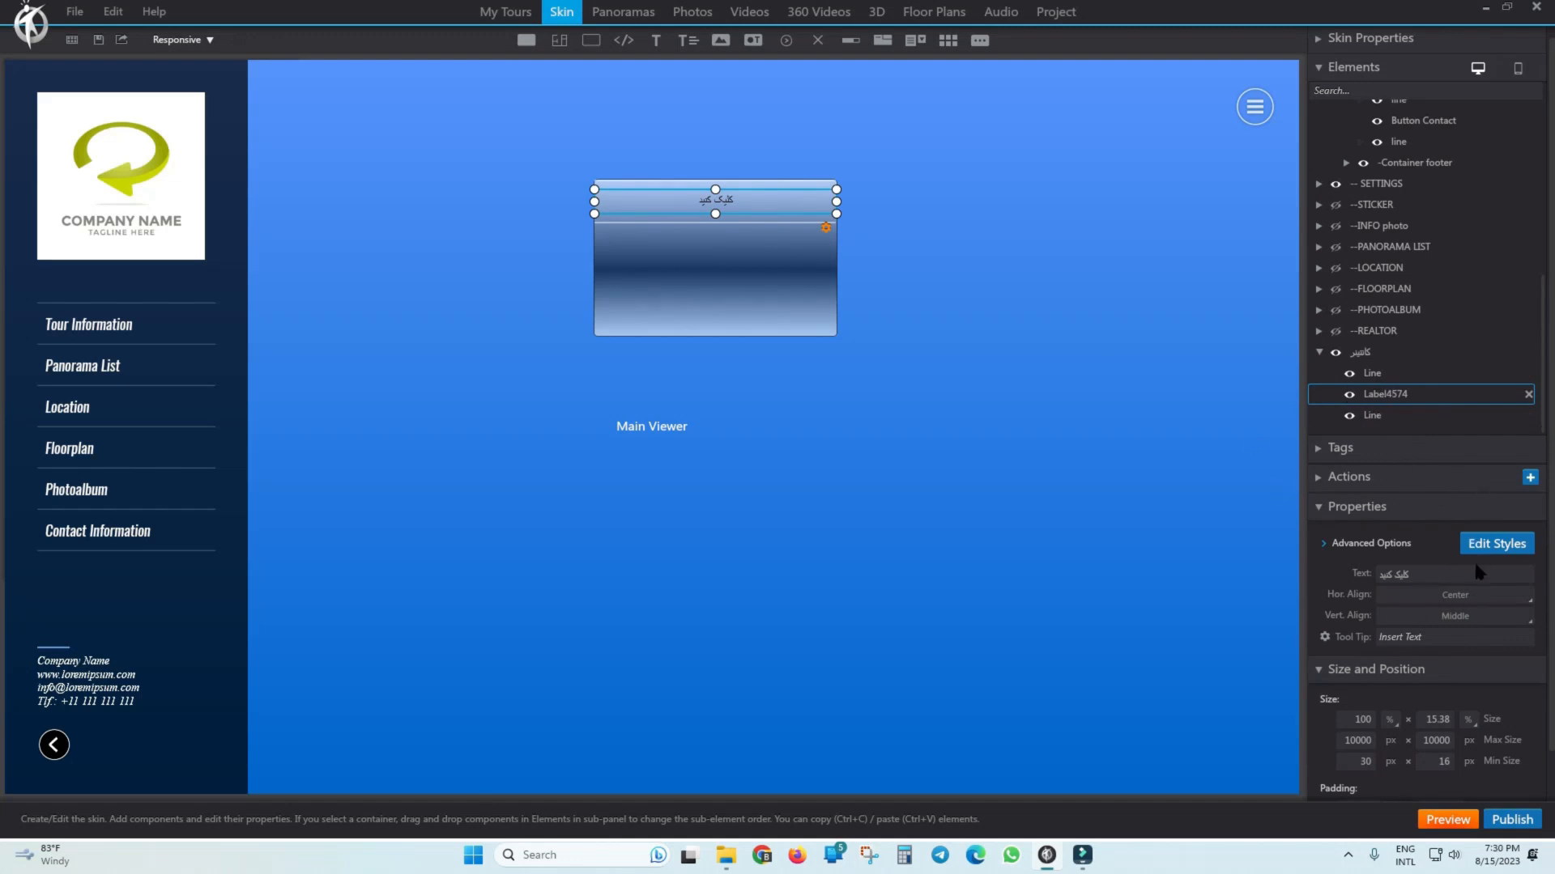
Set the کانتینر container's layout to Horizontal.
{"action": "left_click", "coordinate": [1361, 351]}
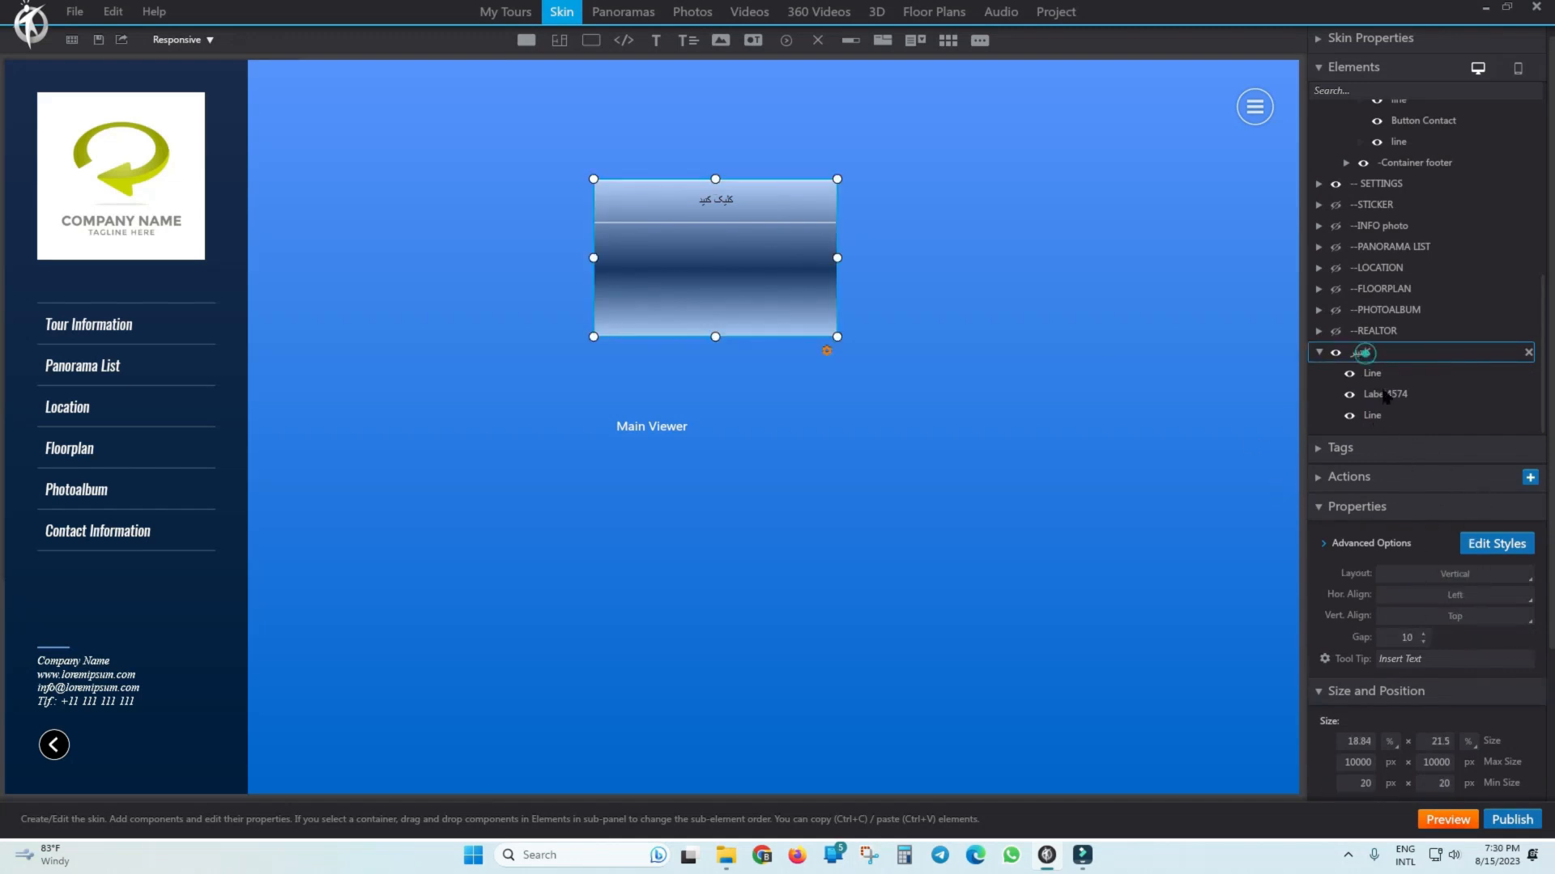
{"action": "left_click", "coordinate": [1522, 585]}
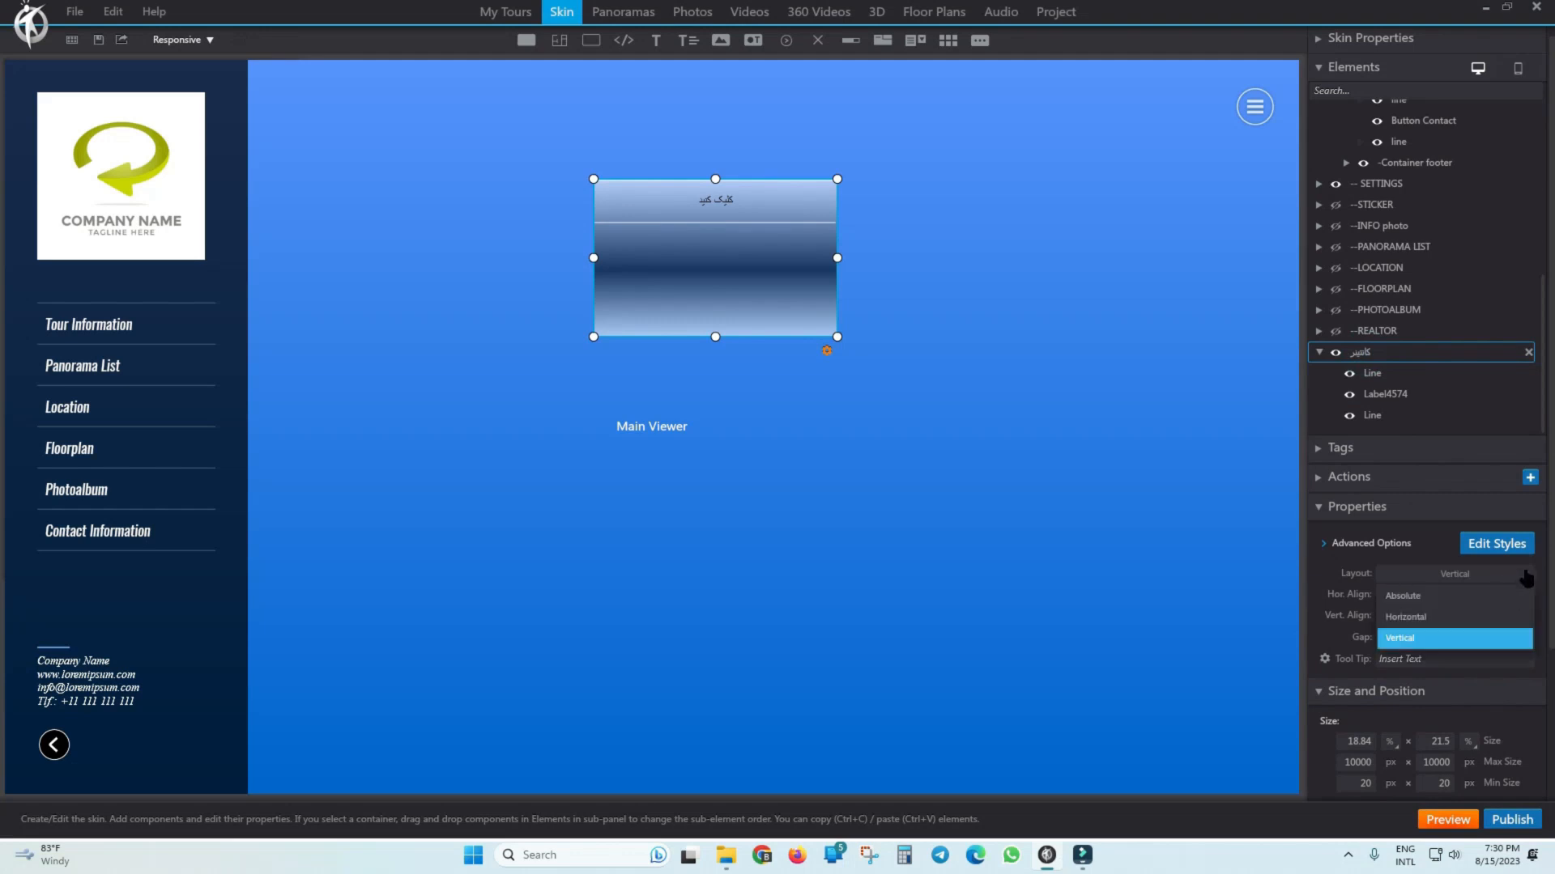
{"action": "left_click", "coordinate": [1415, 619]}
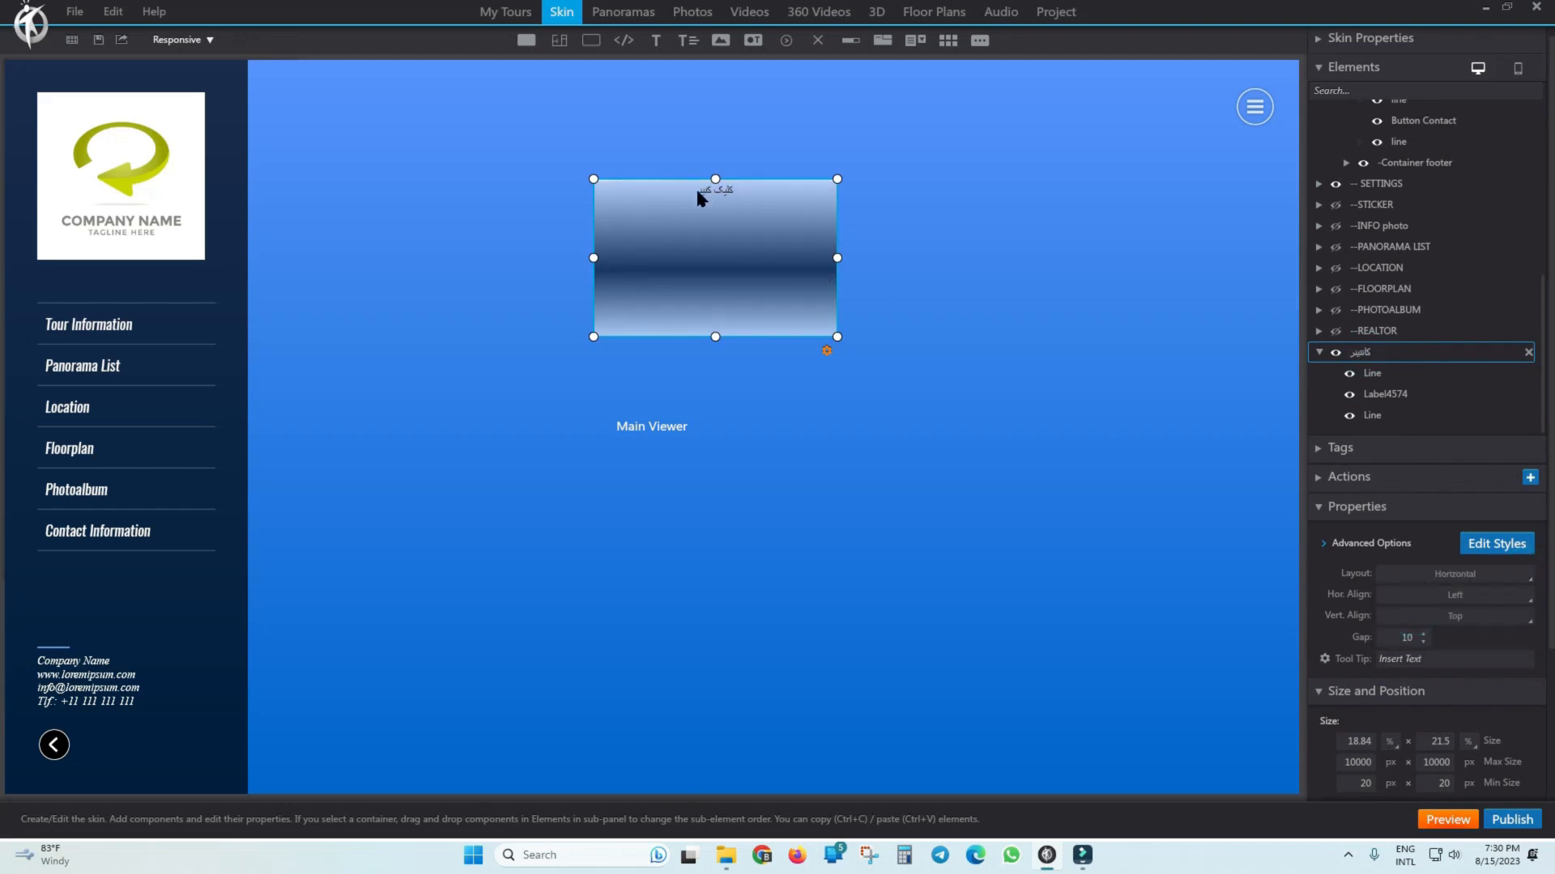
Set the container's layout back to Absolute and move the label down to just above the line.
{"action": "left_click", "coordinate": [927, 231]}
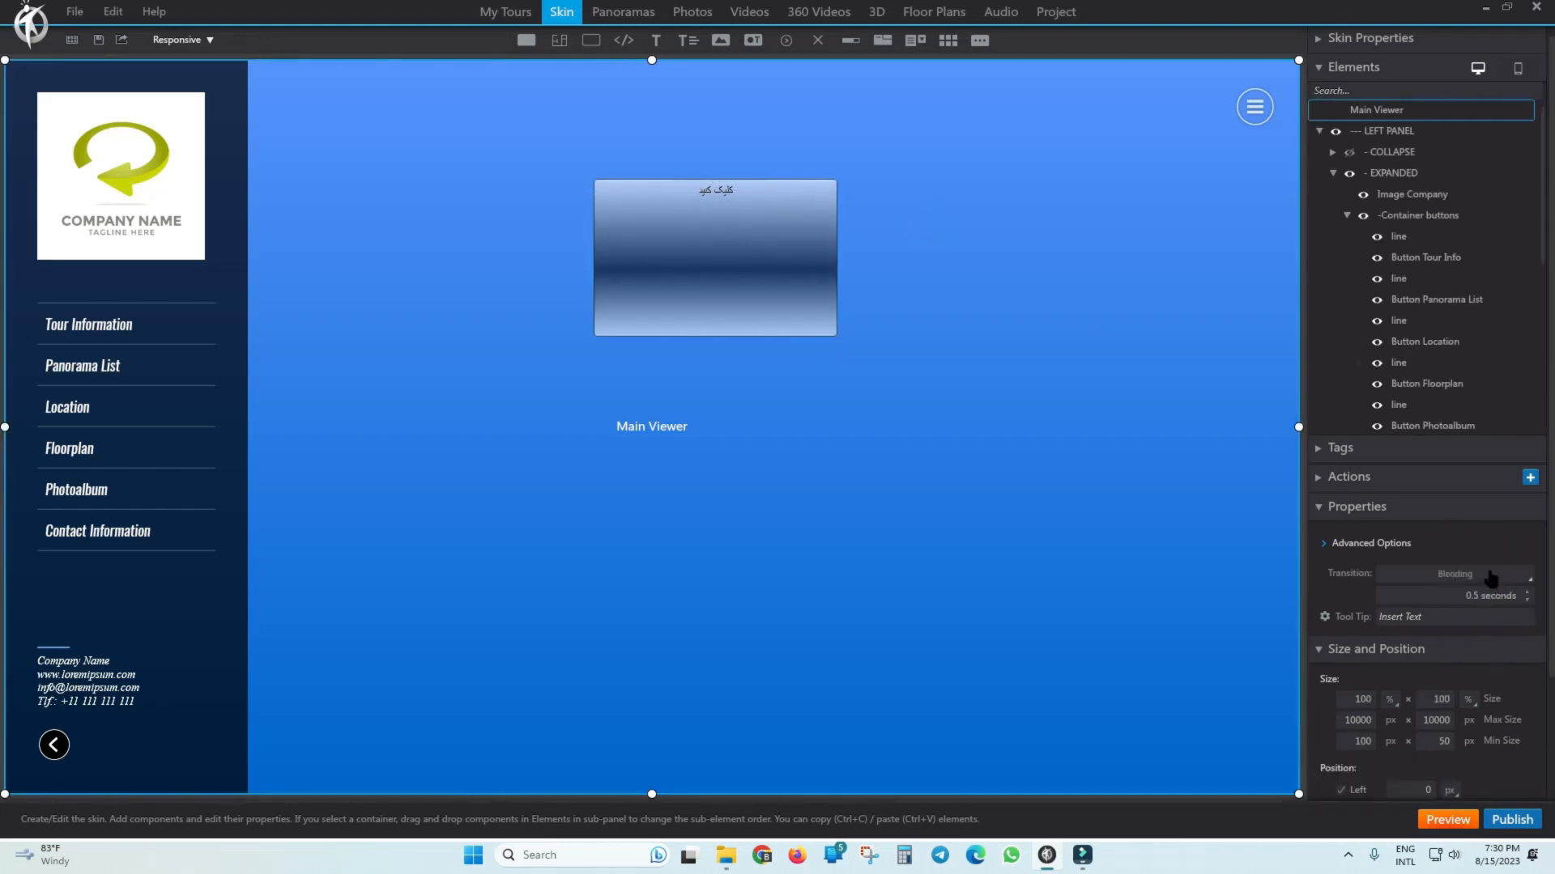
{"action": "scroll", "coordinate": [1449, 340], "scroll_direction": "down", "scroll_amount": 4}
{"action": "left_click", "coordinate": [1363, 357]}
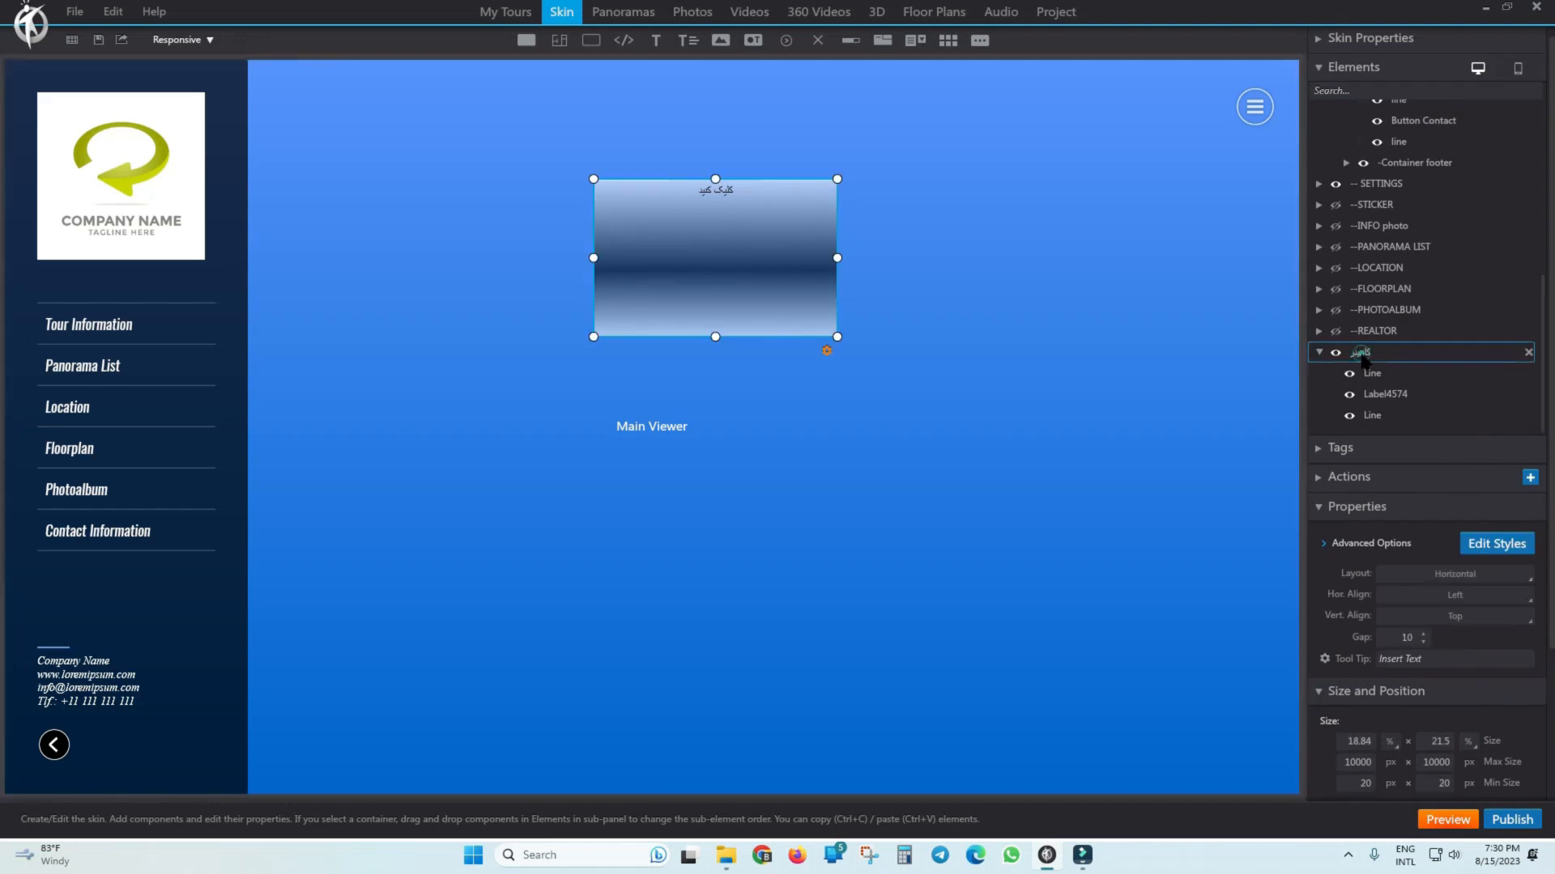
{"action": "left_click", "coordinate": [1480, 575]}
{"action": "left_click", "coordinate": [1404, 597]}
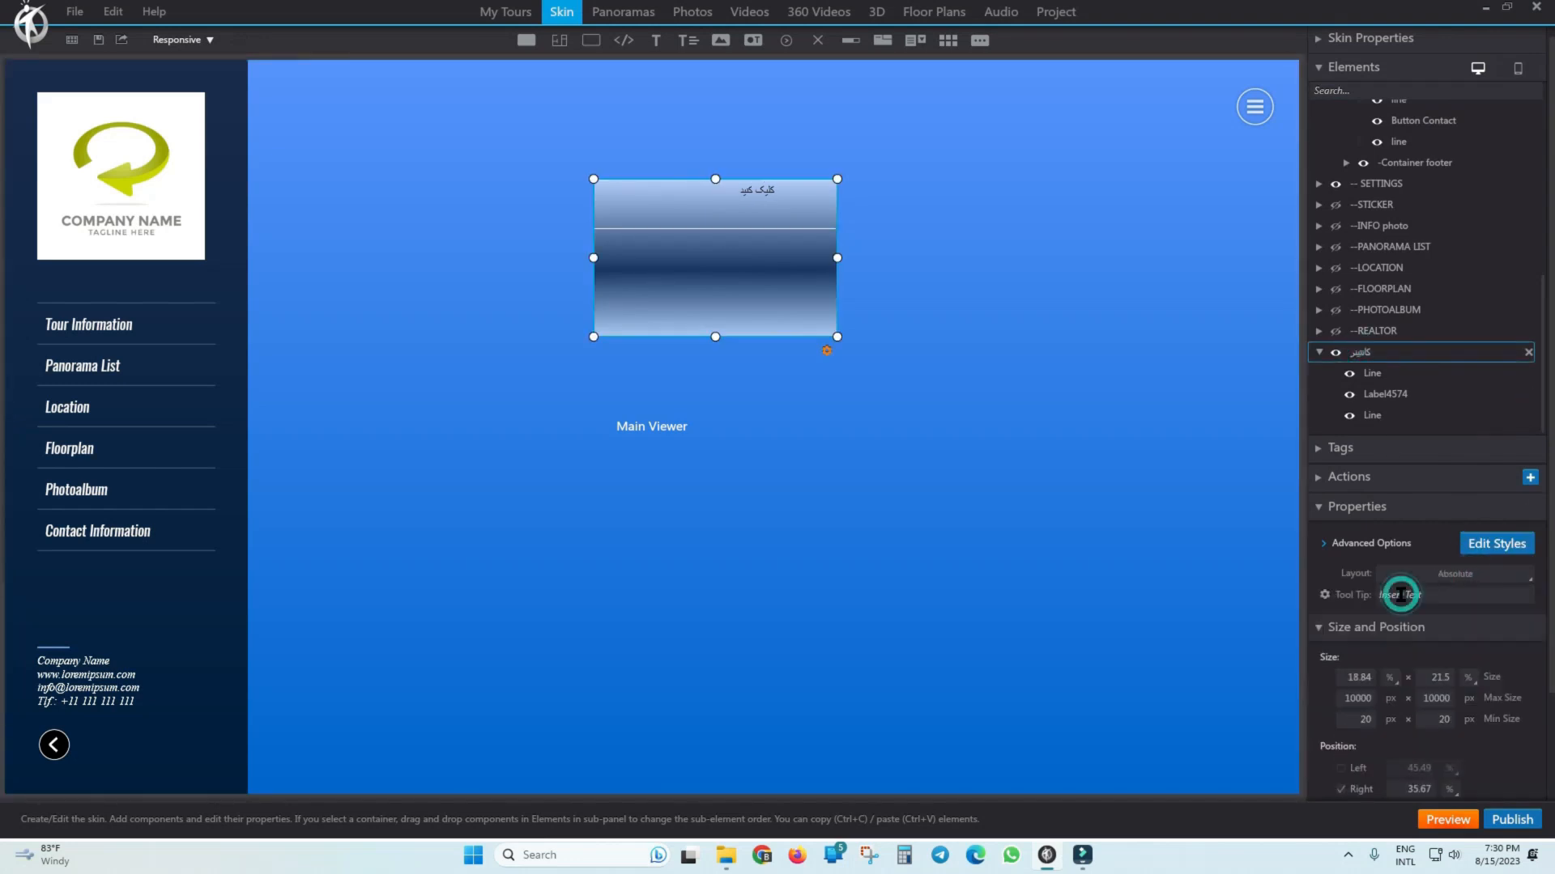
{"action": "left_click_drag", "start_coordinate": [757, 186], "coordinate": [745, 205]}
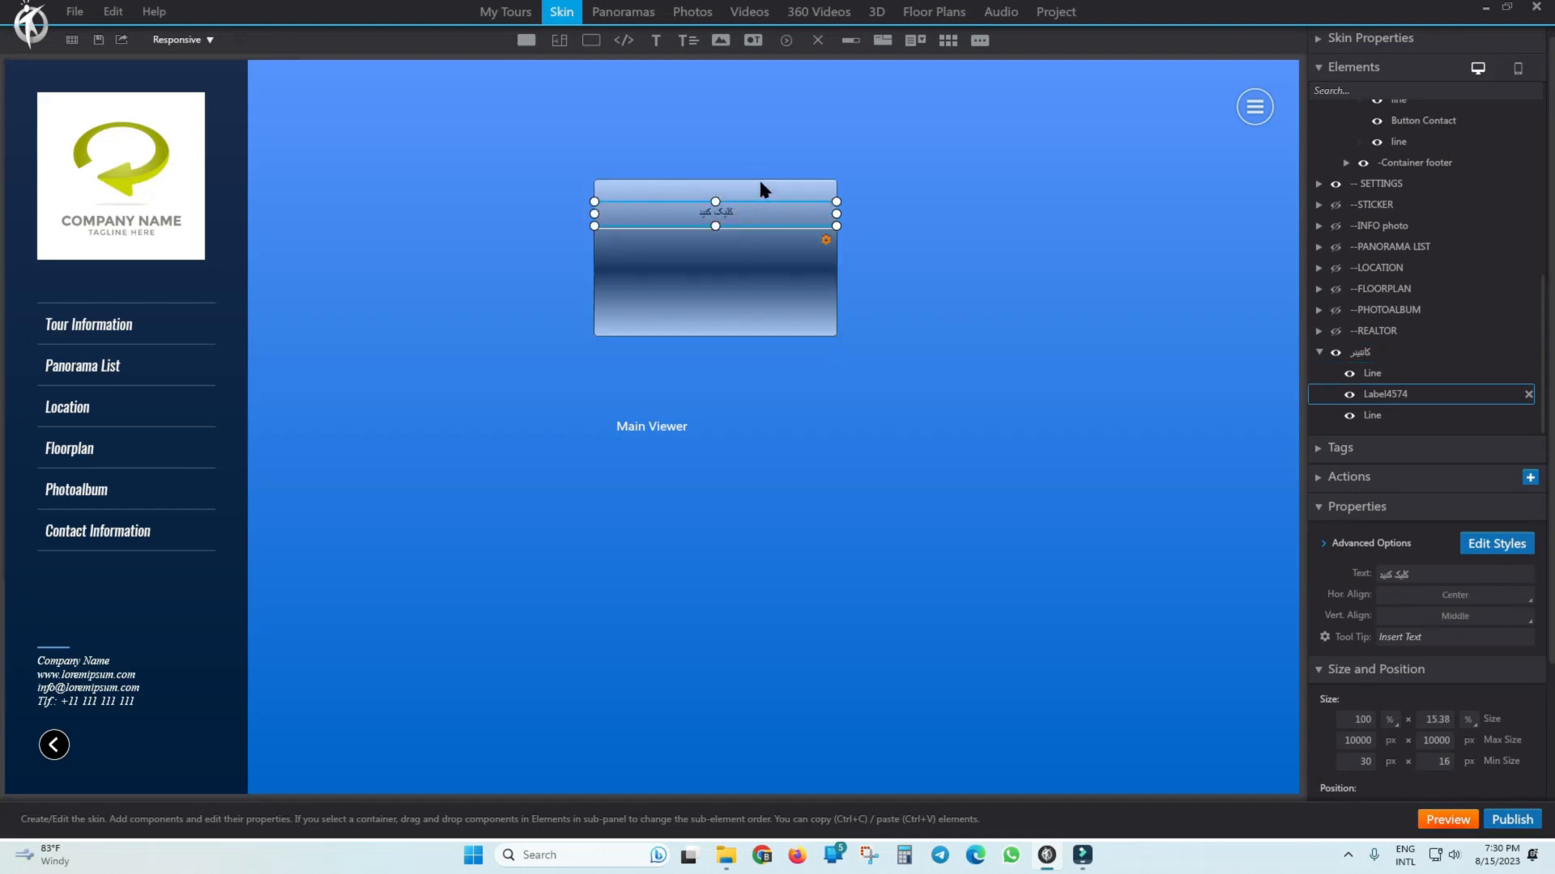
Switch the container's layout to Vertical and back to Absolute.
{"action": "left_click", "coordinate": [760, 178]}
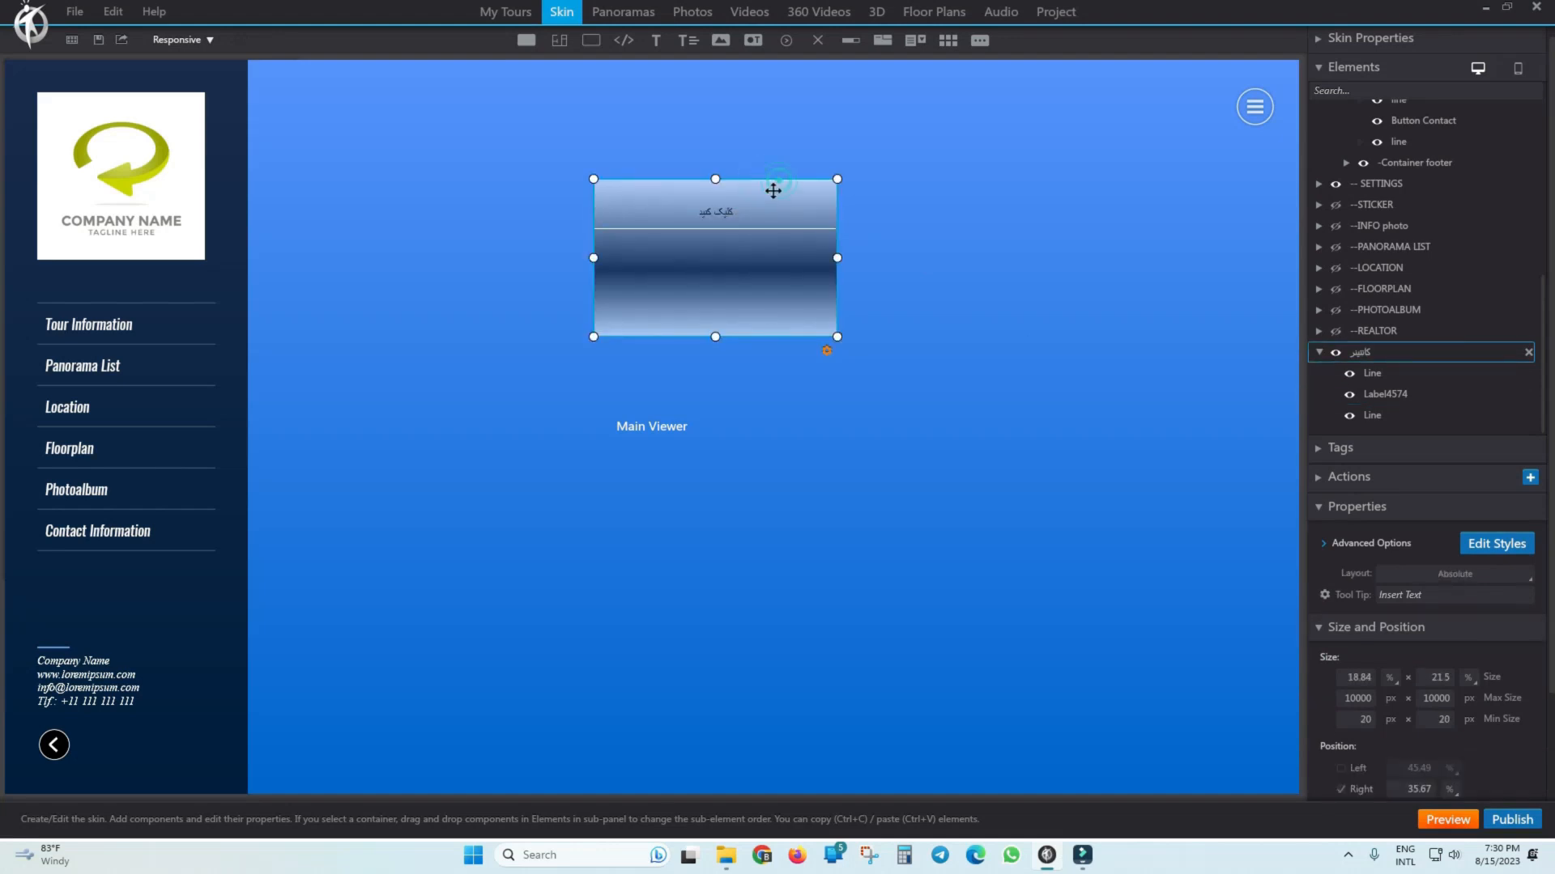
{"action": "left_click", "coordinate": [1474, 573]}
{"action": "left_click", "coordinate": [1408, 637]}
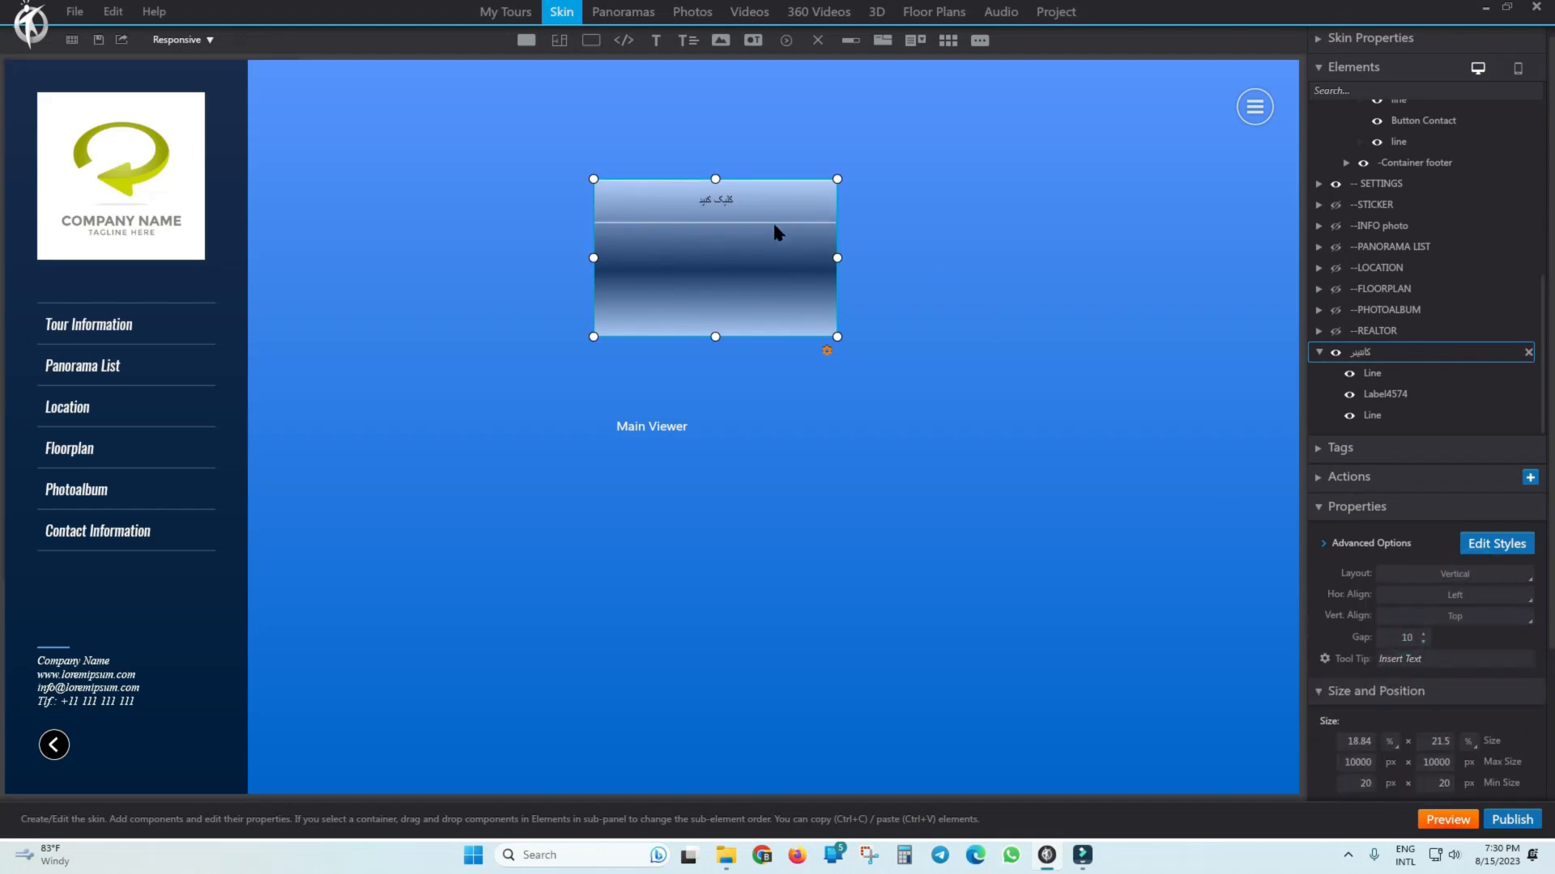
{"action": "left_click", "coordinate": [1475, 574]}
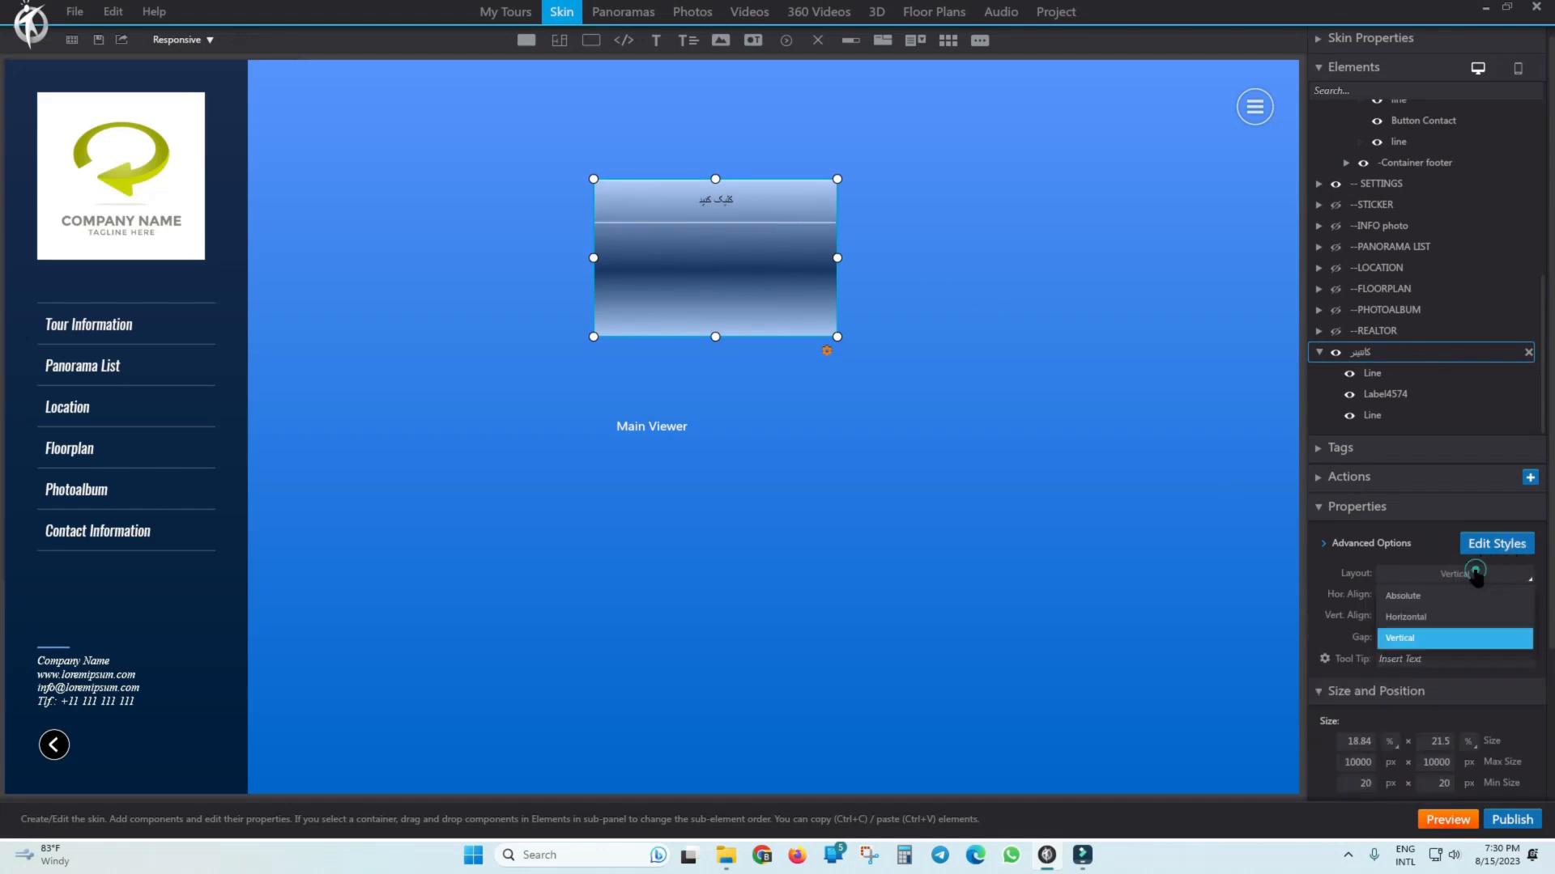
{"action": "left_click", "coordinate": [1429, 600]}
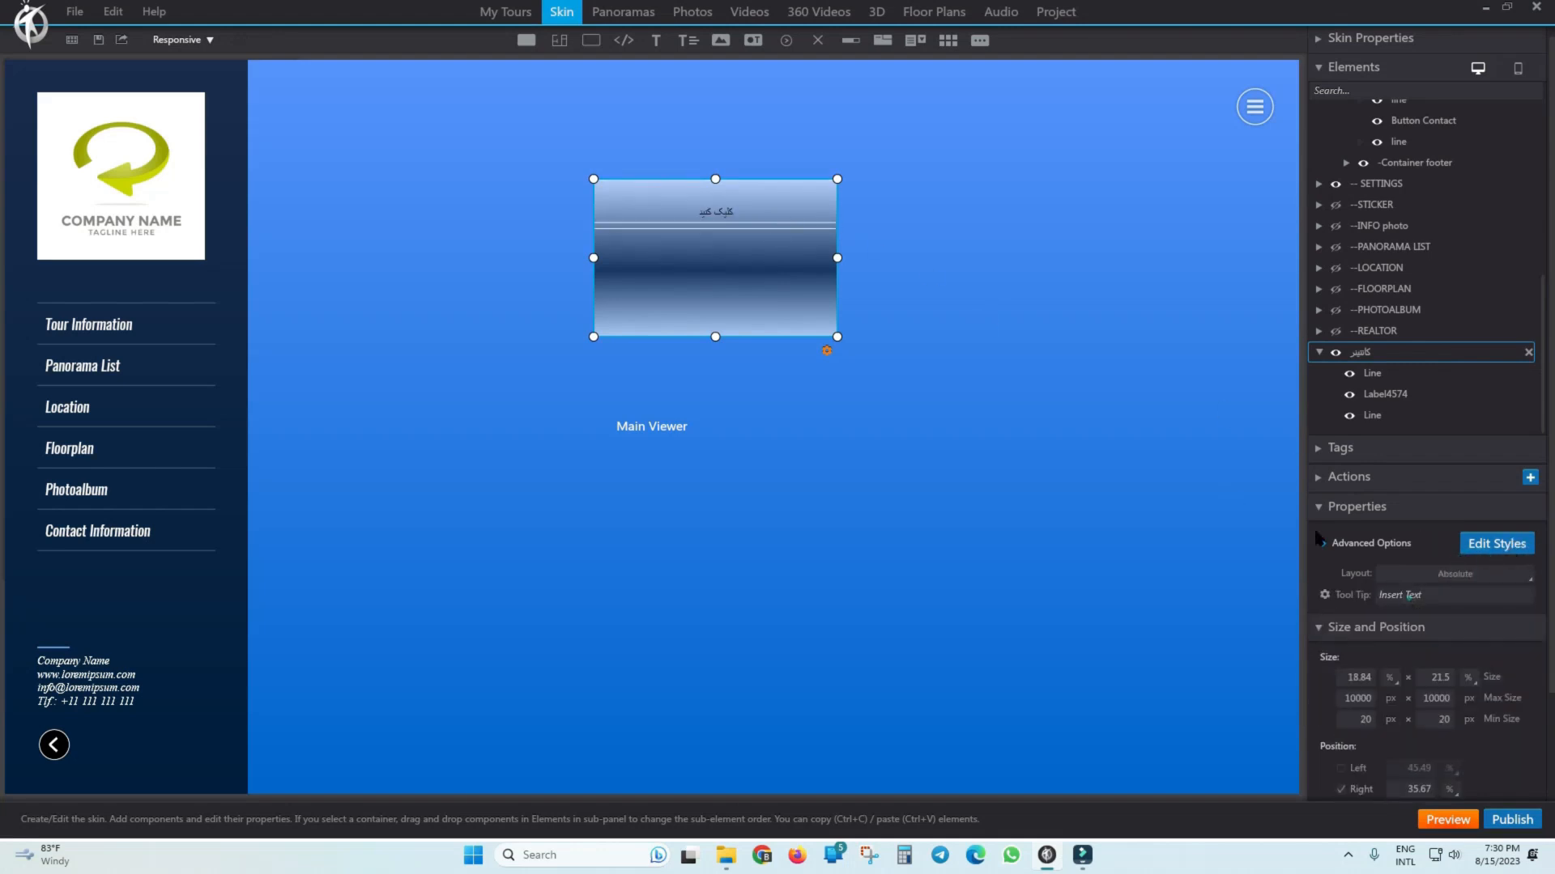
Move the label below the container's upper line and place the second line just beneath the label.
{"action": "left_click", "coordinate": [1398, 397]}
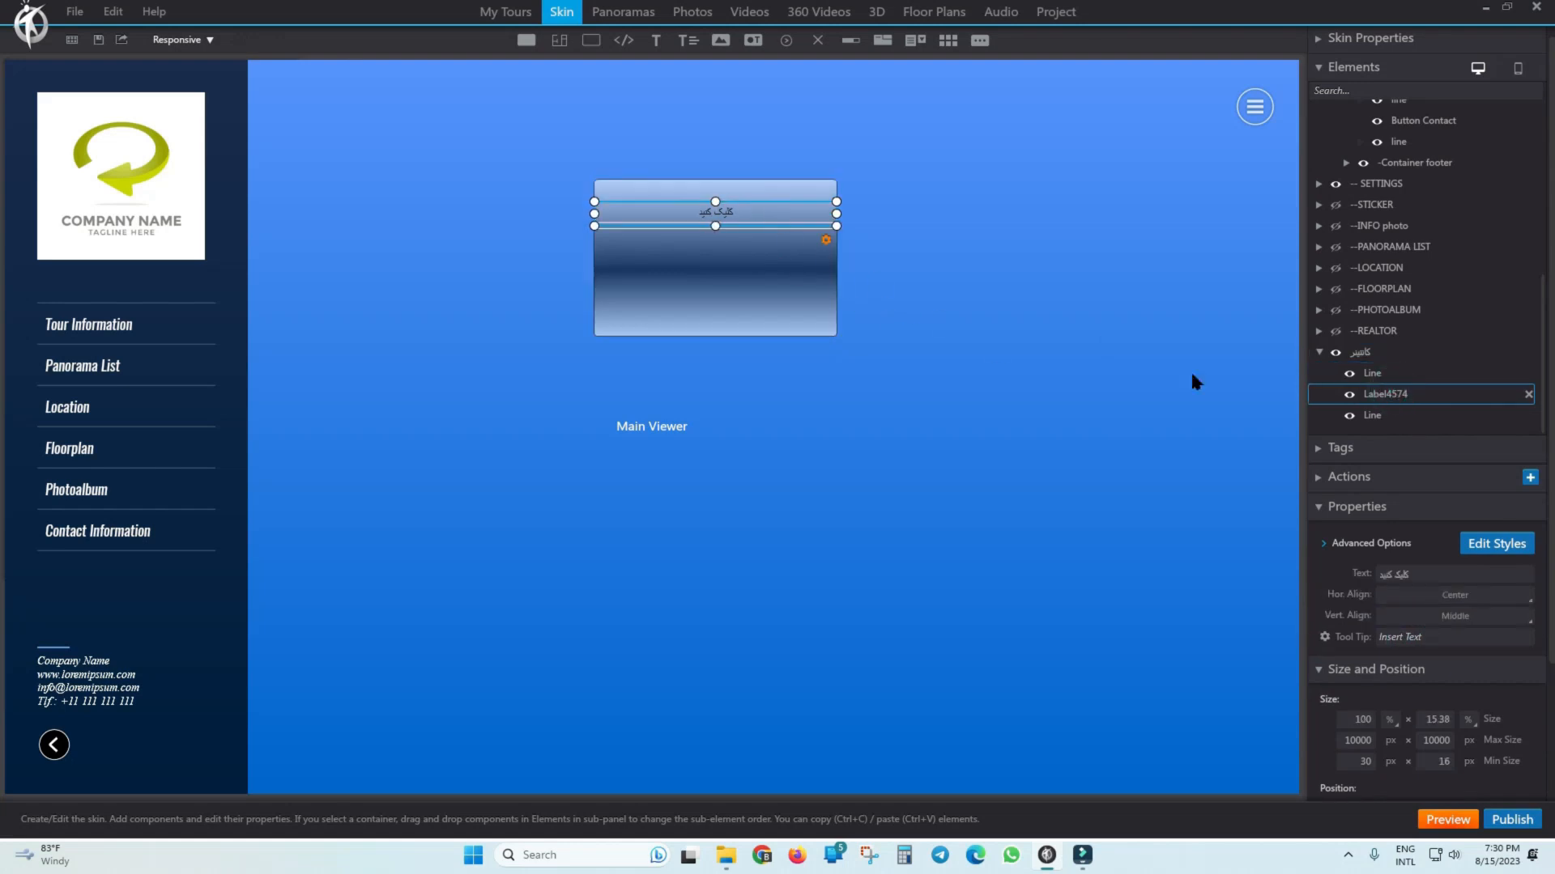
{"action": "left_click_drag", "start_coordinate": [739, 210], "coordinate": [735, 241]}
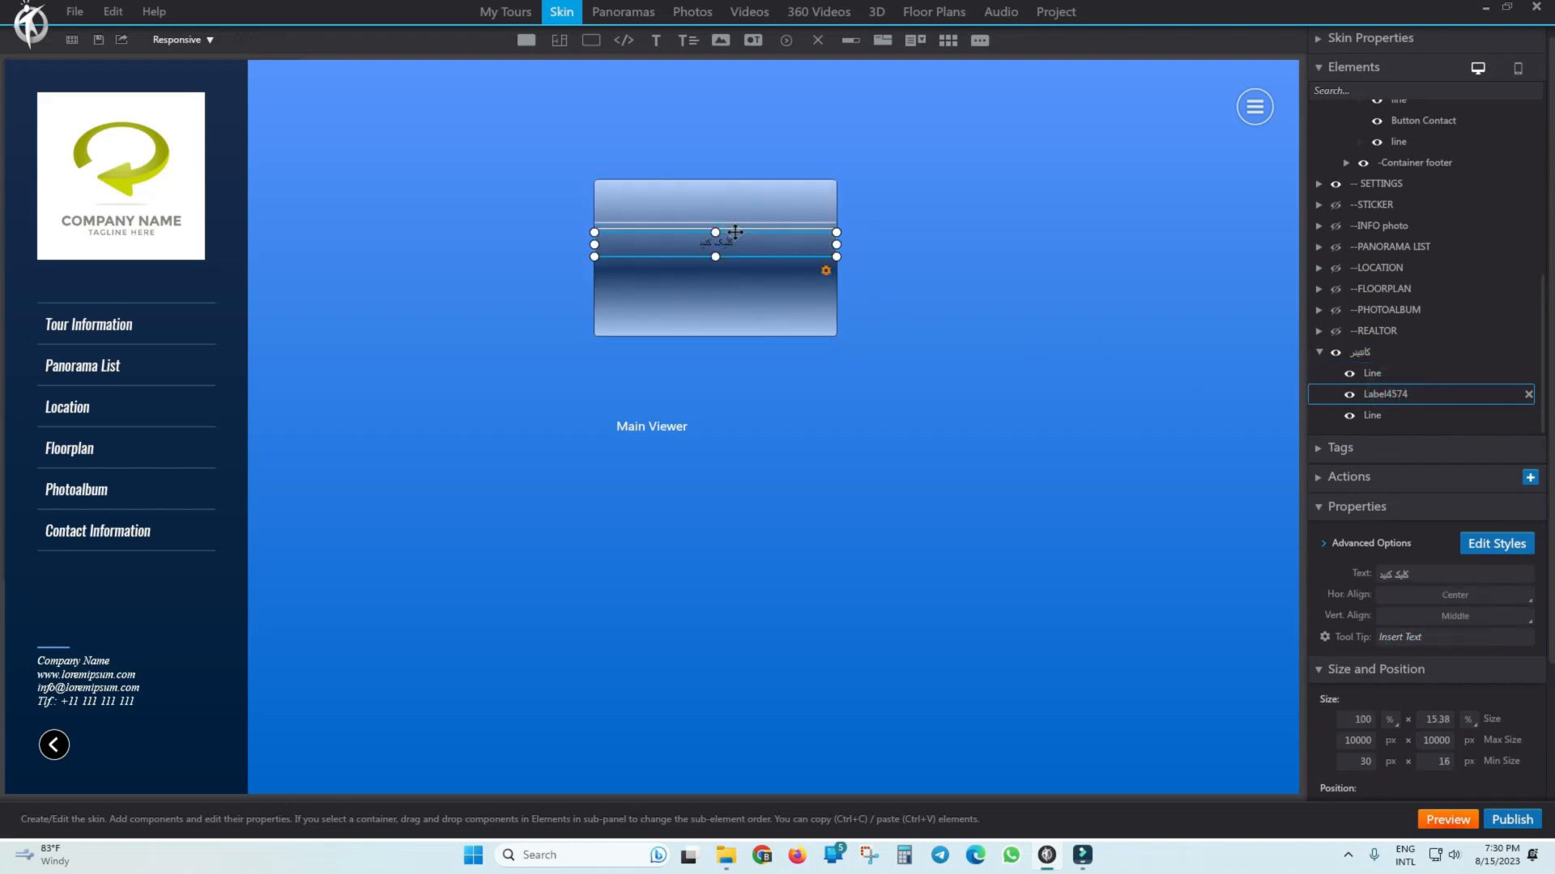
{"action": "left_click", "coordinate": [739, 228]}
{"action": "left_click", "coordinate": [744, 223]}
{"action": "left_click_drag", "start_coordinate": [744, 222], "coordinate": [745, 263]}
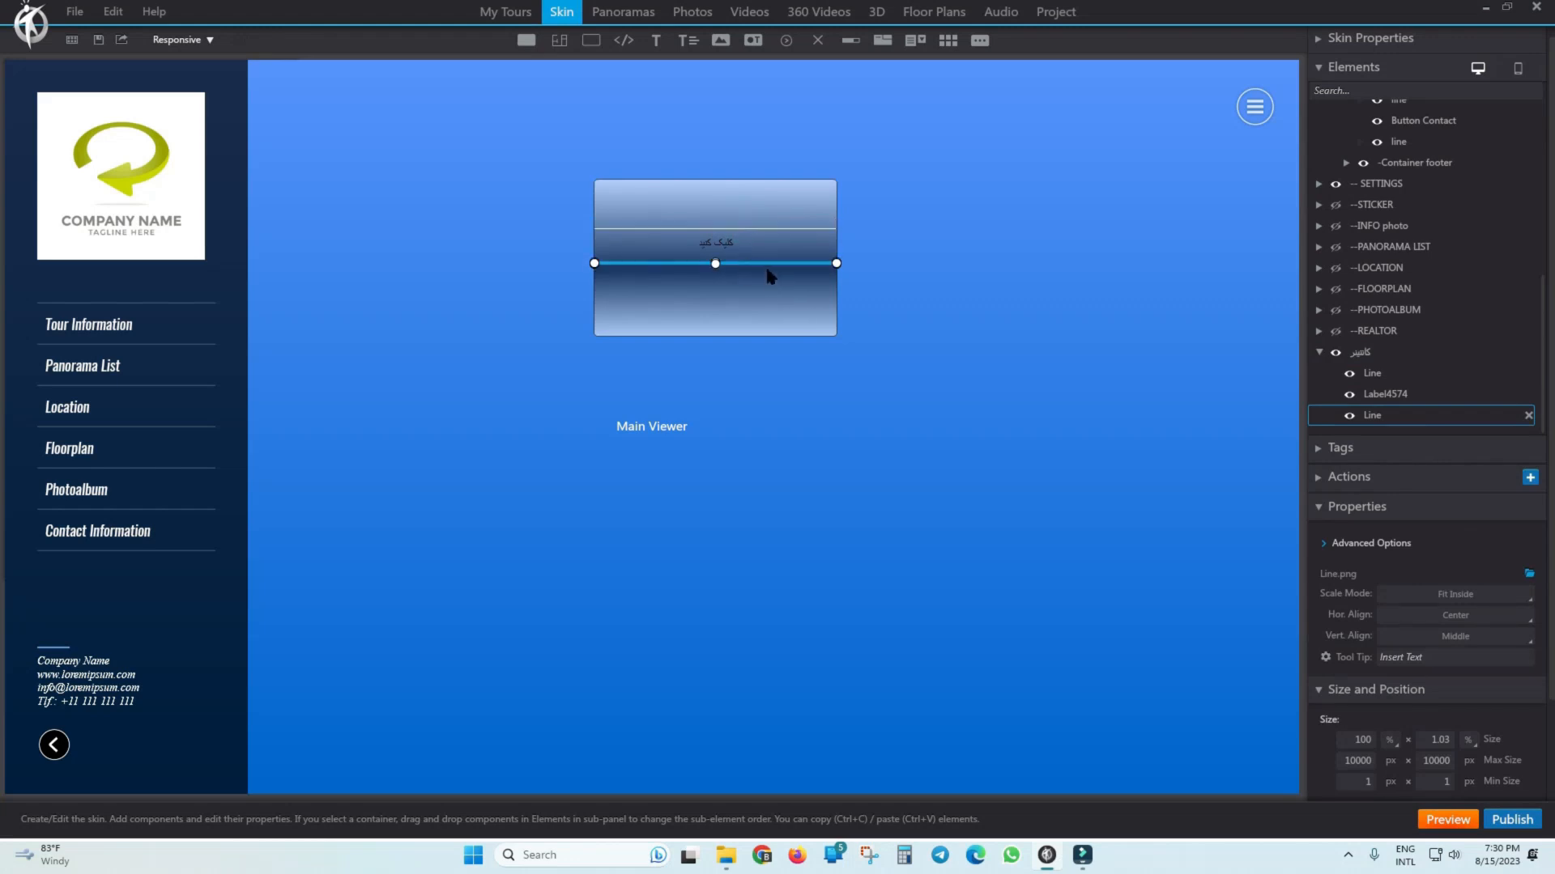
{"action": "left_click", "coordinate": [766, 250]}
{"action": "left_click", "coordinate": [720, 207]}
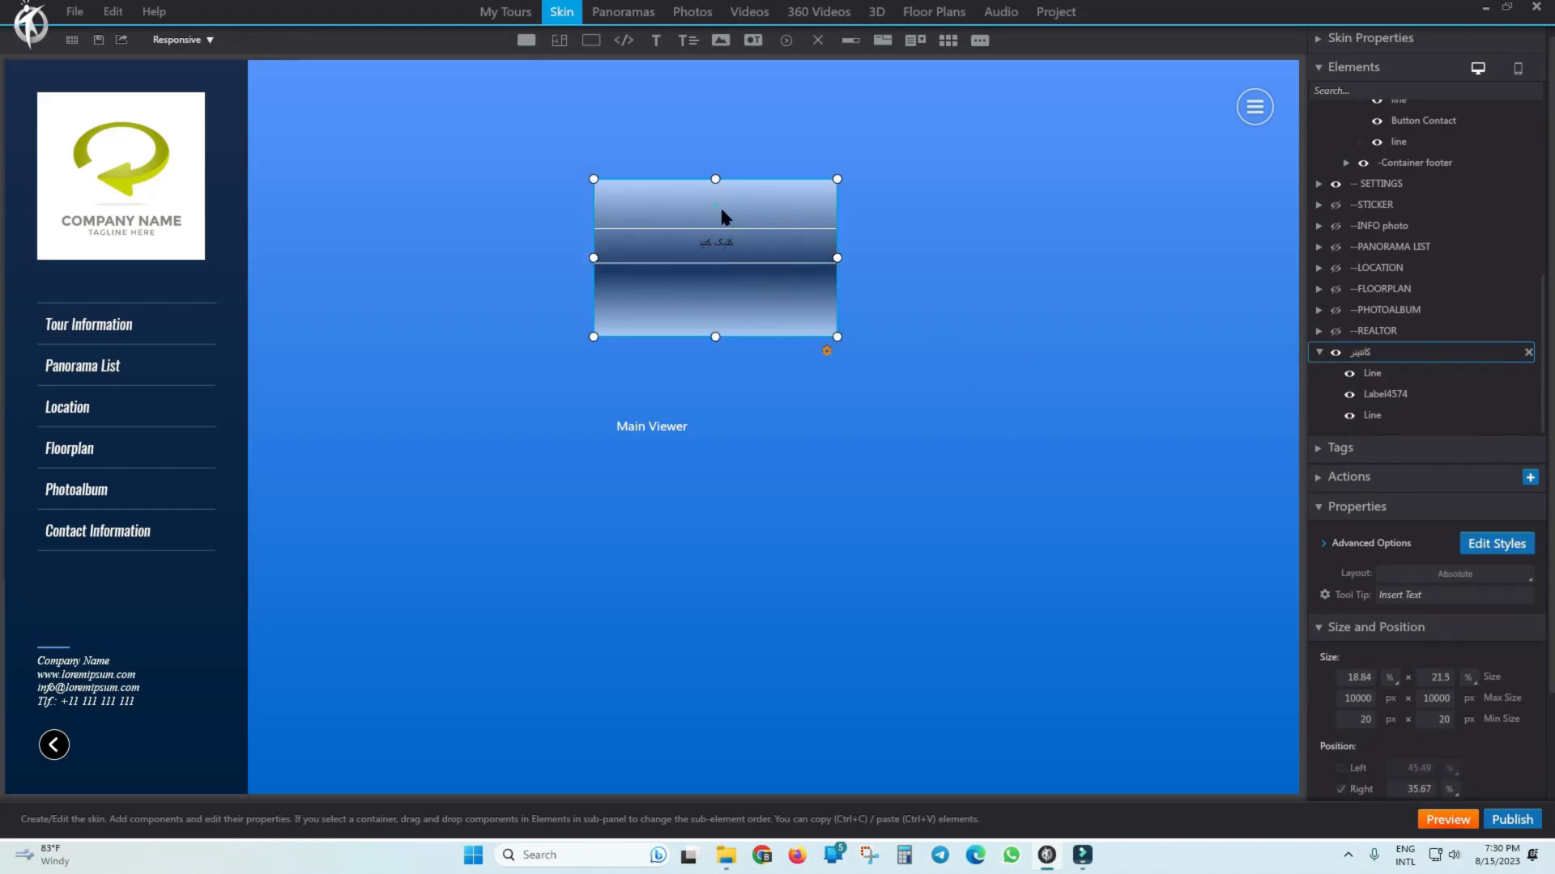
Set the size of the container's upper line to 80% width and 1% height.
{"action": "left_click_drag", "start_coordinate": [1550, 349], "coordinate": [1549, 459]}
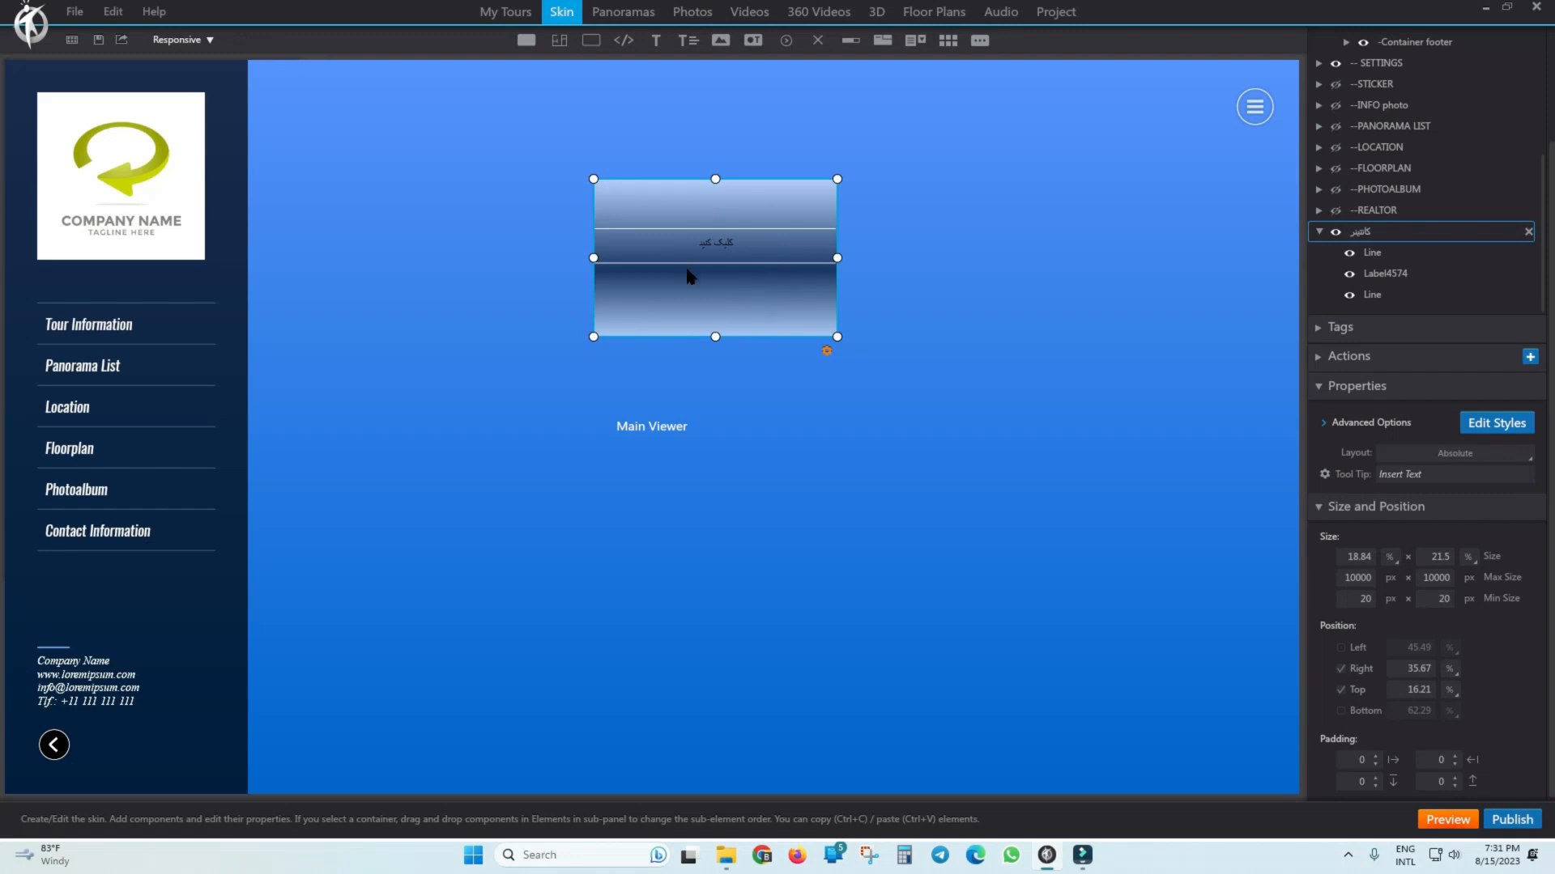
{"action": "left_click", "coordinate": [742, 230]}
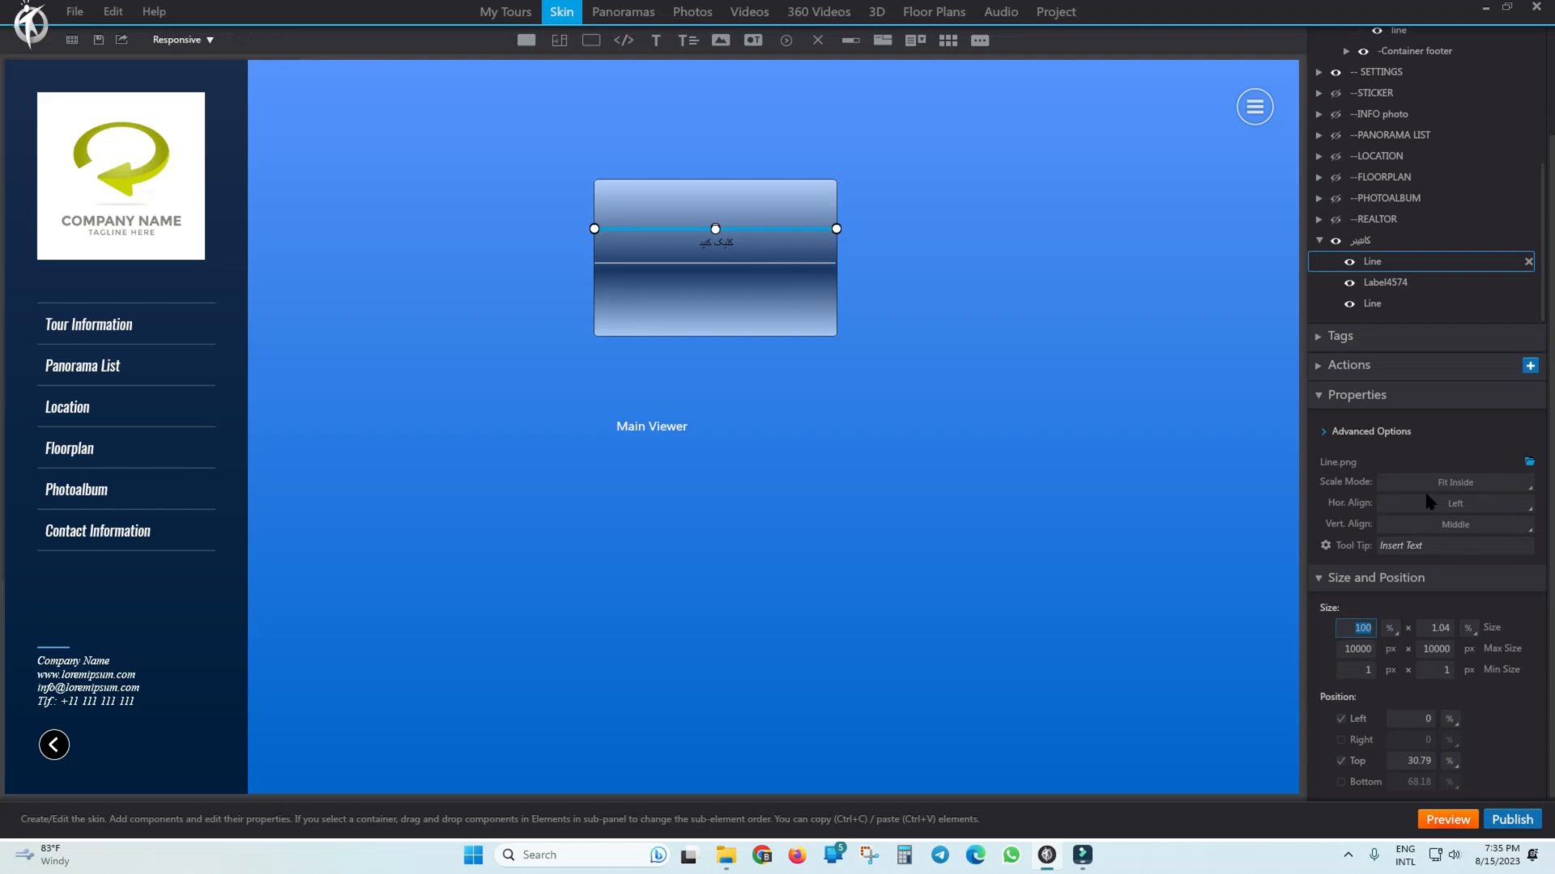
{"action": "left_click", "coordinate": [1320, 397]}
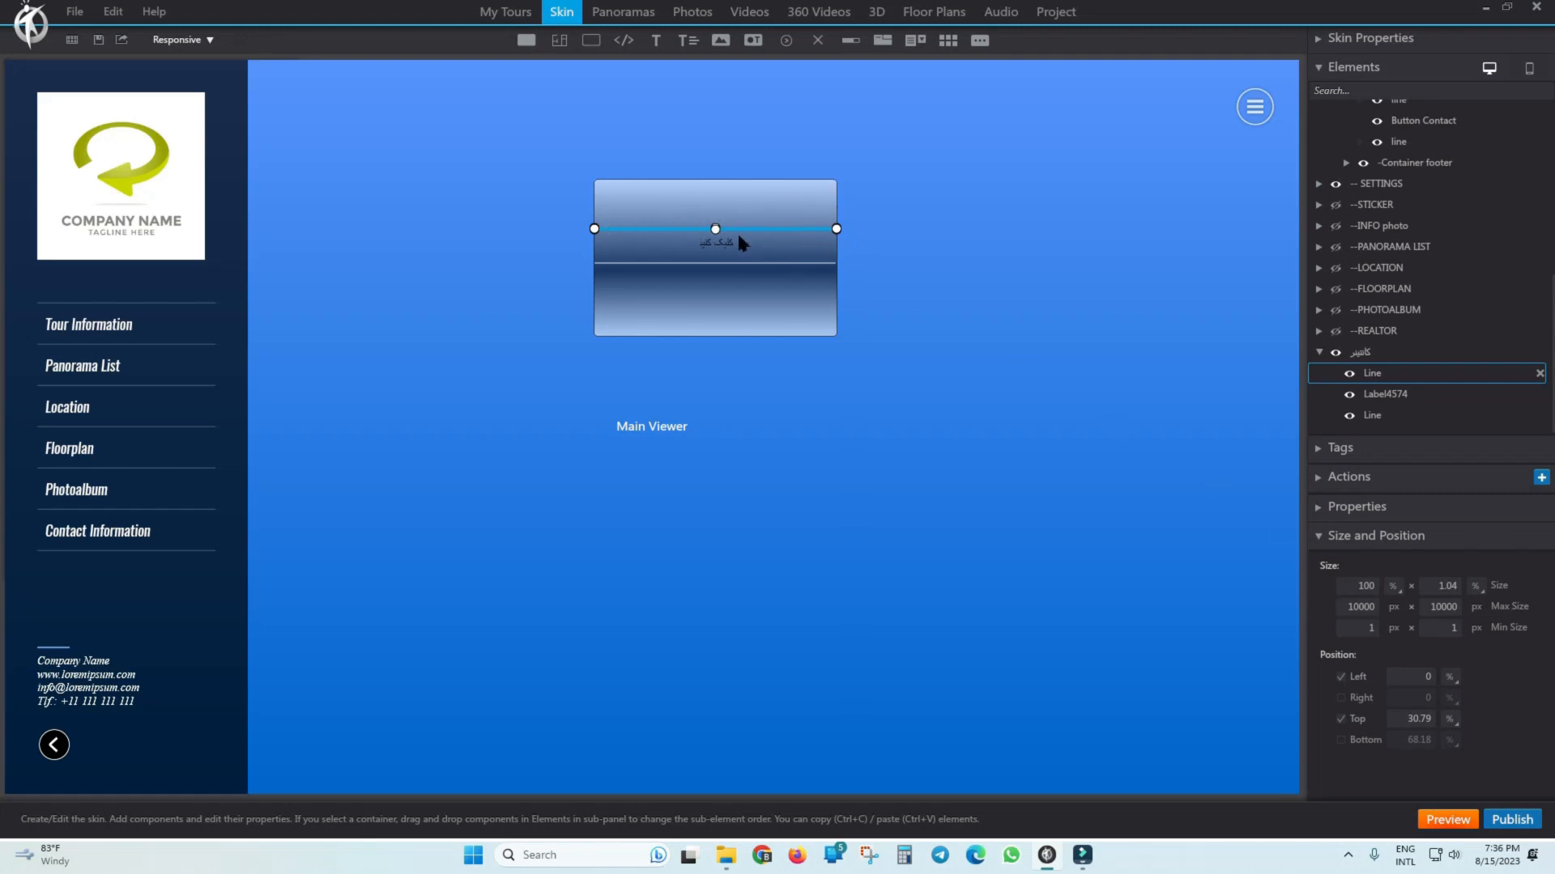
{"action": "double_click", "coordinate": [1370, 587]}
{"action": "type", "text": "80"}
{"action": "key", "text": "Return"}
{"action": "left_click", "coordinate": [1442, 586]}
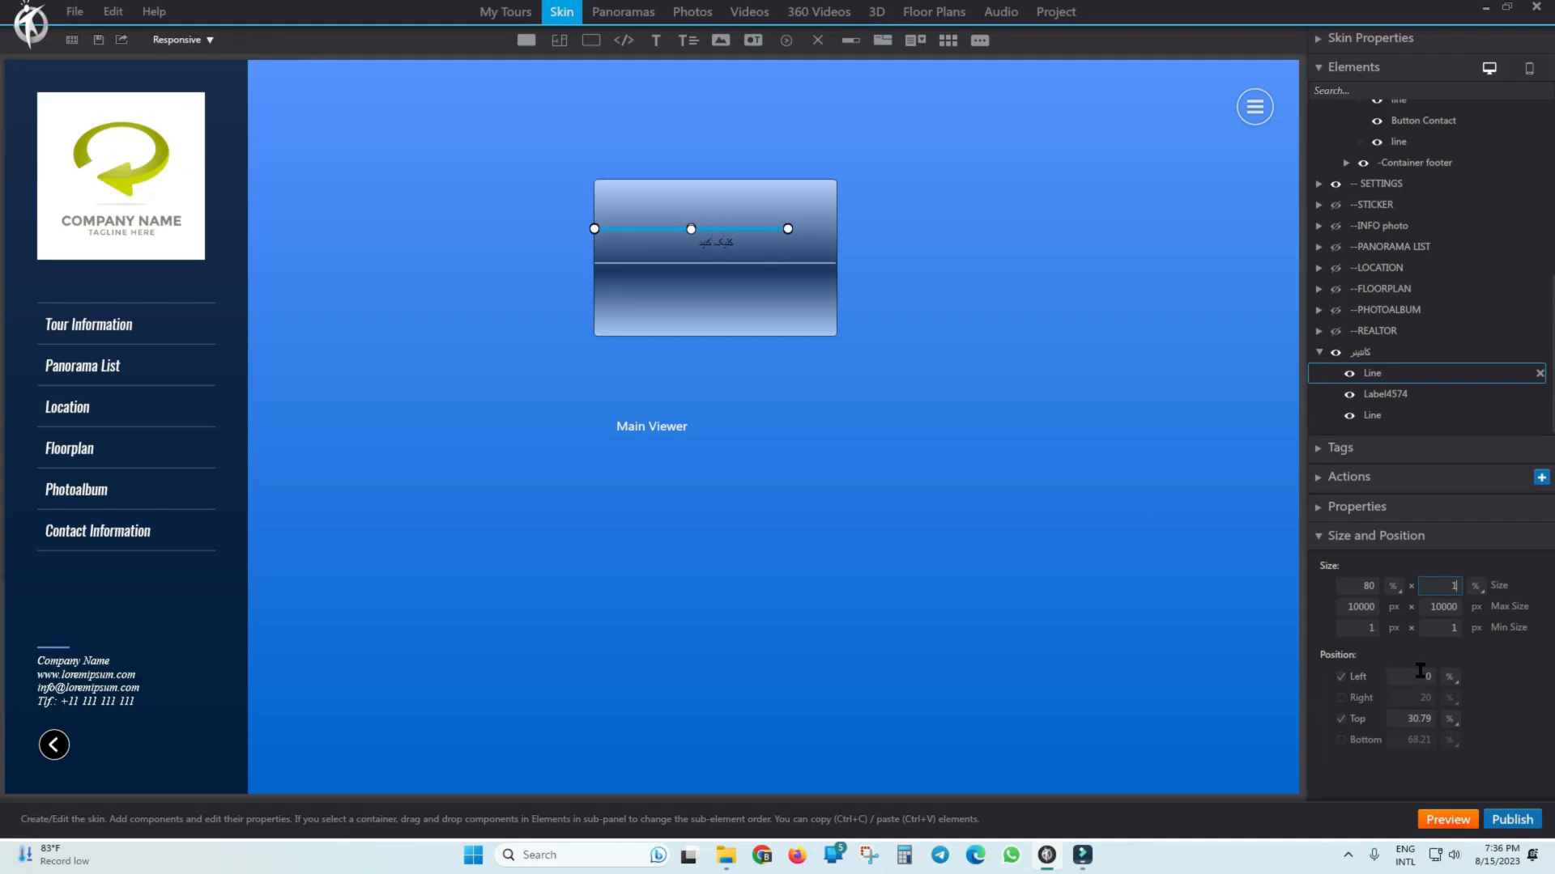
Anchor the upper line to the container's right side at 0% instead of the left, and set its width to 80%.
{"action": "left_click", "coordinate": [1341, 697]}
{"action": "left_click", "coordinate": [1413, 697]}
{"action": "left_click_drag", "start_coordinate": [1414, 697], "coordinate": [1448, 699]}
{"action": "type", "text": "0"}
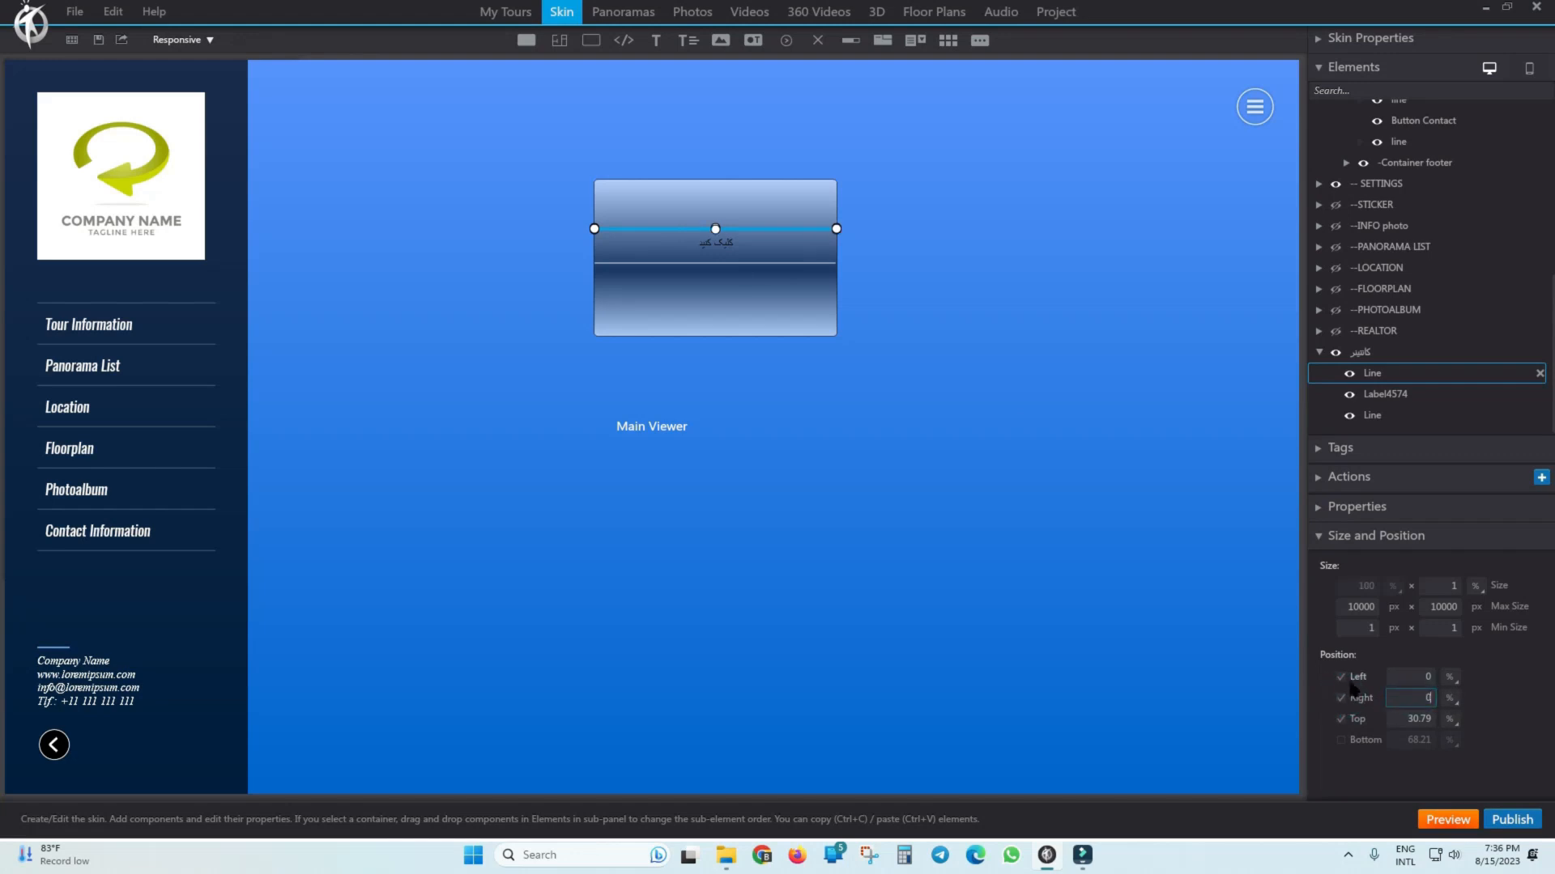
{"action": "left_click", "coordinate": [1343, 677]}
{"action": "double_click", "coordinate": [1365, 585]}
{"action": "type", "text": "80"}
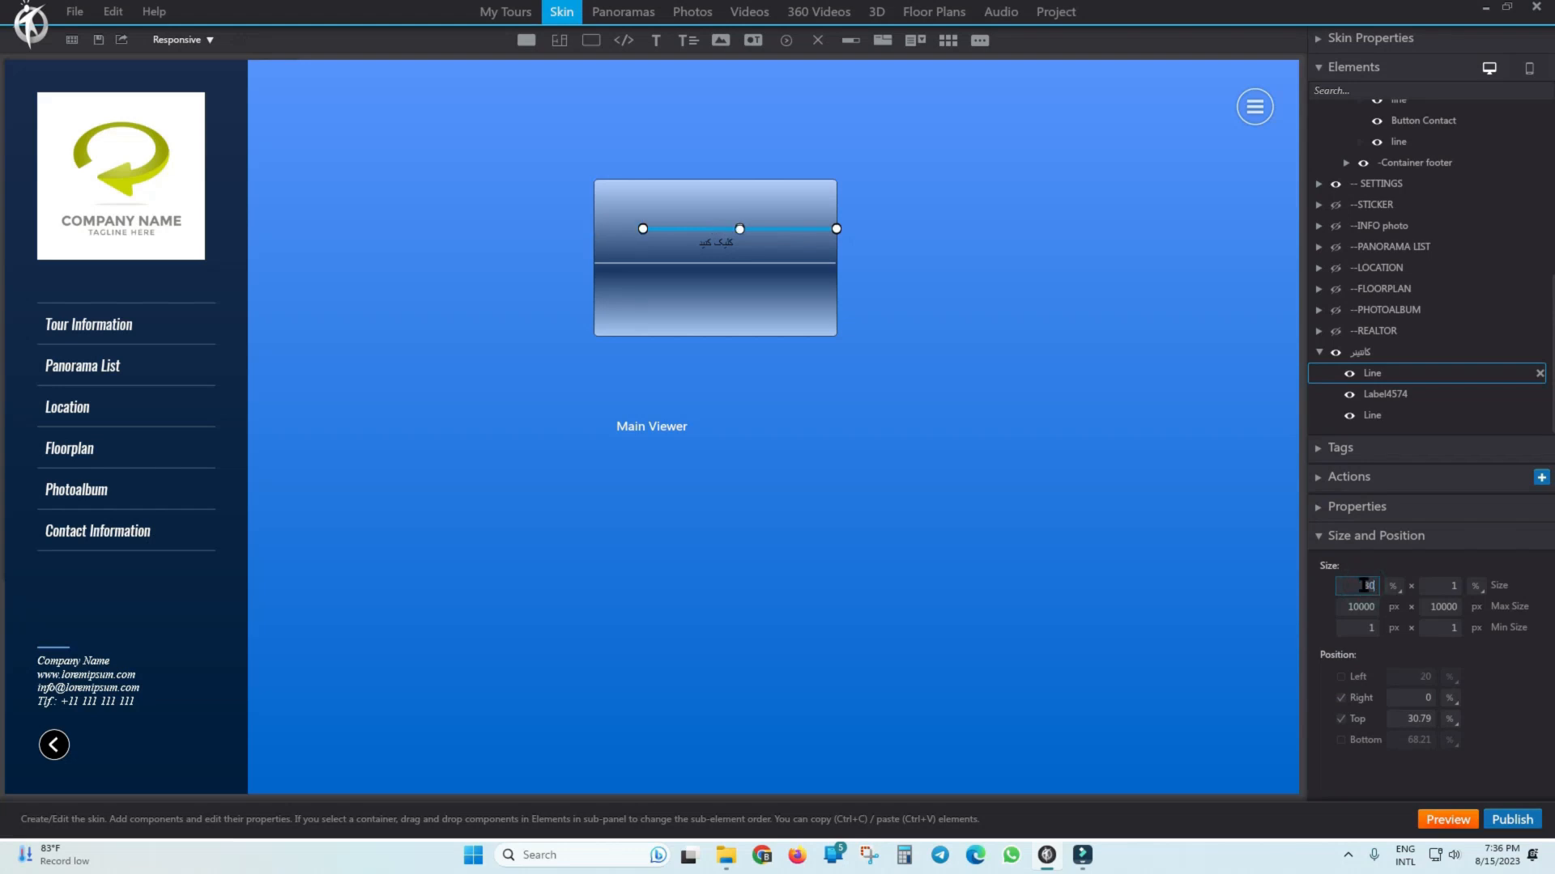
{"action": "left_click", "coordinate": [776, 244]}
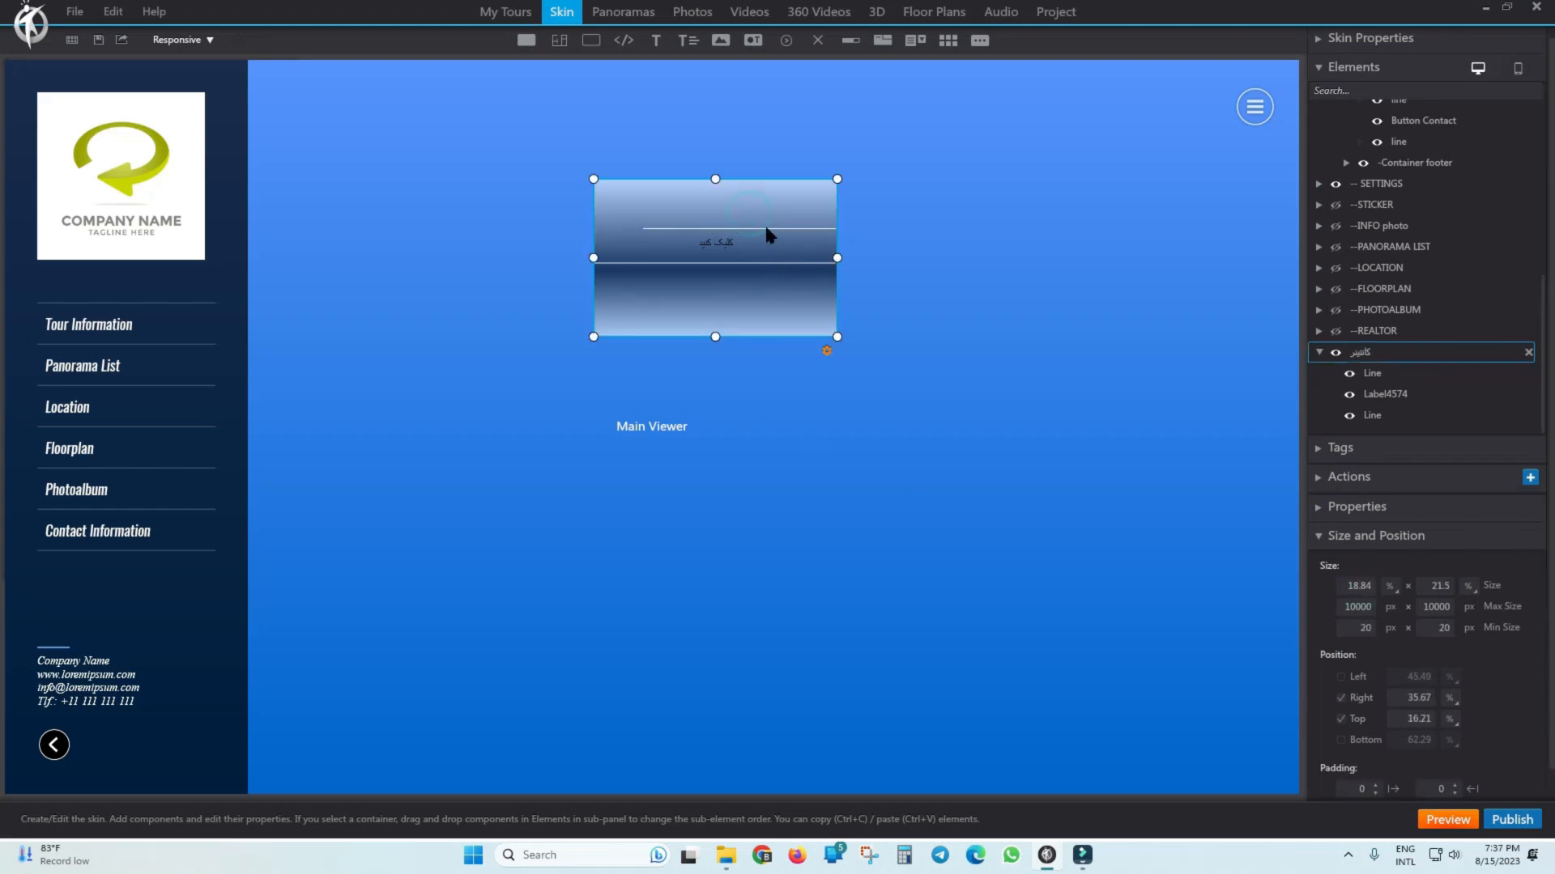
{"action": "left_click", "coordinate": [766, 230]}
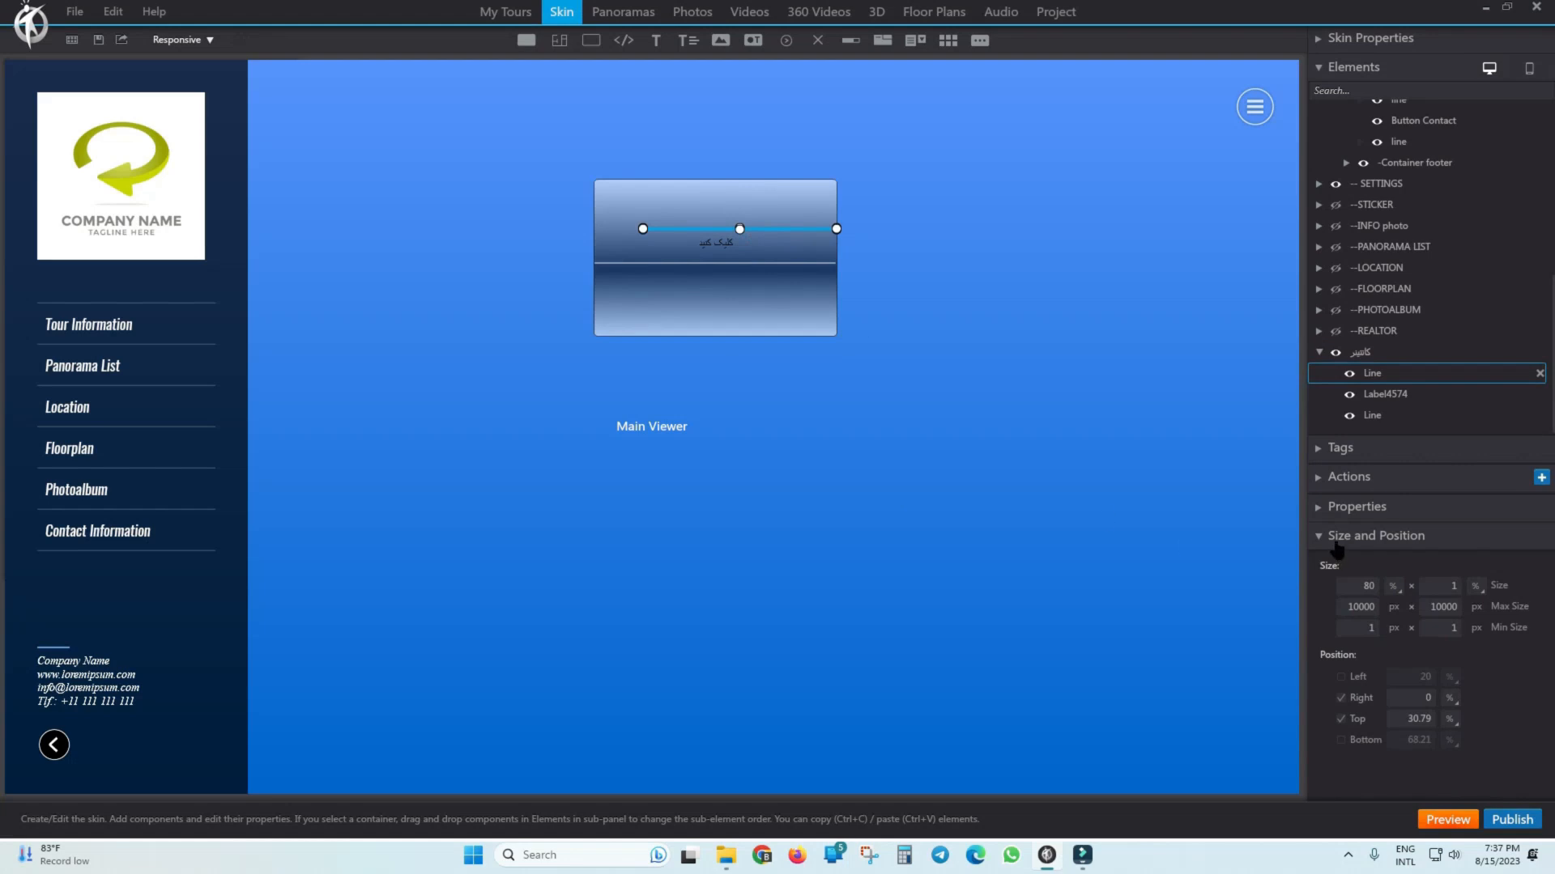
Set the width of the container's lower line to 80%.
{"action": "left_click", "coordinate": [802, 264]}
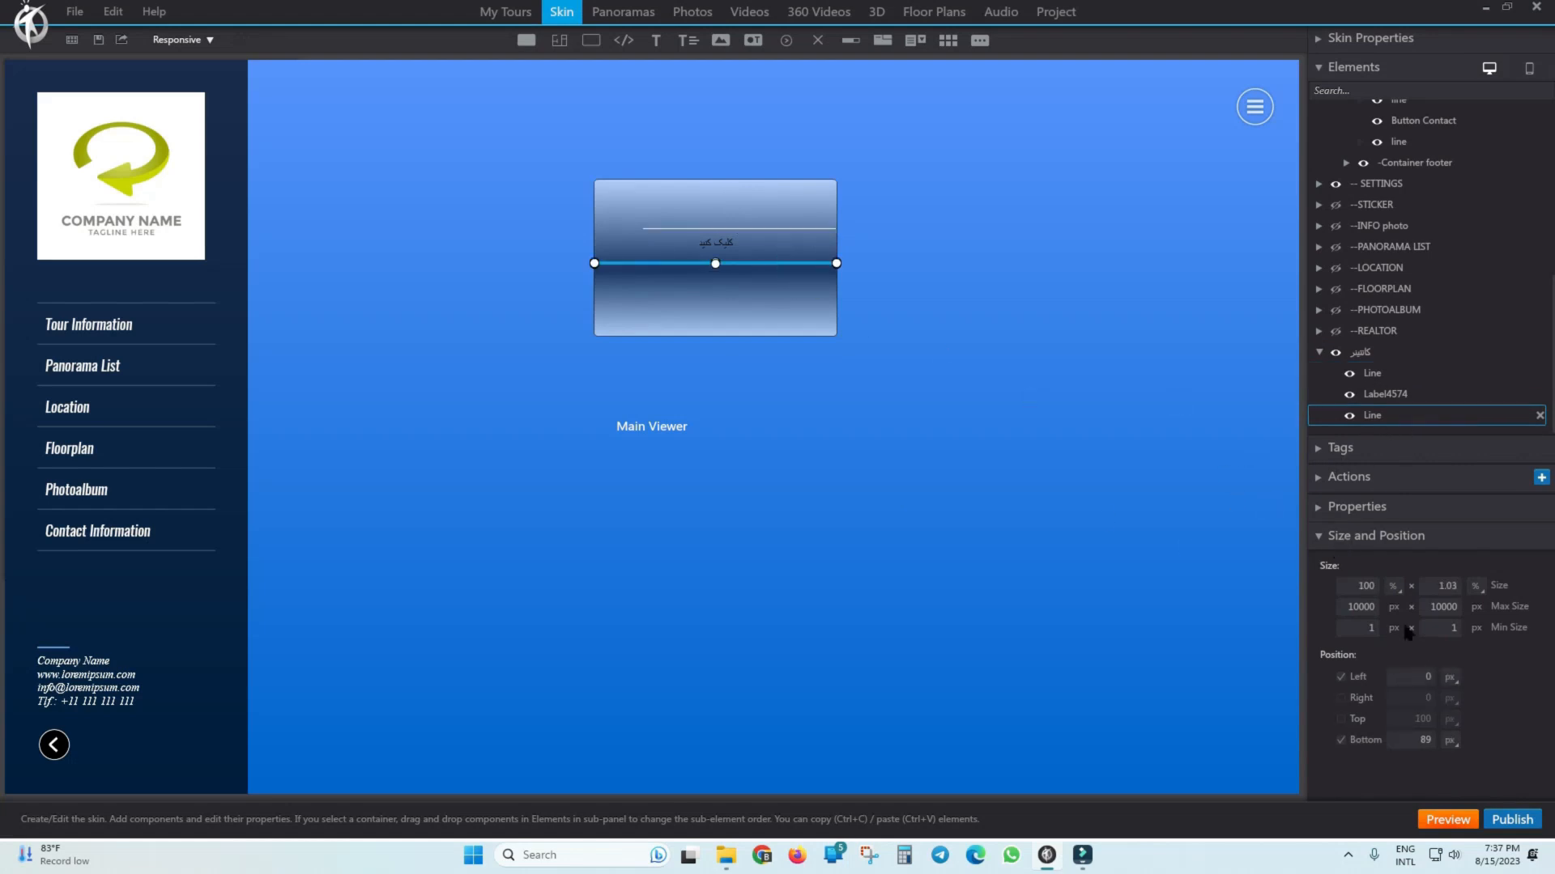
{"action": "left_click", "coordinate": [1367, 585]}
{"action": "type", "text": "80"}
{"action": "key", "text": "Return"}
Anchor the lower line to the right at 0 px instead of the left, and set its width to 80% again.
{"action": "left_click", "coordinate": [1331, 677]}
{"action": "left_click", "coordinate": [1342, 697]}
{"action": "left_click", "coordinate": [1425, 697]}
{"action": "type", "text": "0"}
{"action": "key", "text": "Return"}
{"action": "left_click", "coordinate": [1341, 676]}
{"action": "left_click", "coordinate": [1363, 585]}
{"action": "type", "text": "80"}
{"action": "key", "text": "Return"}
{"action": "left_click", "coordinate": [753, 285]}
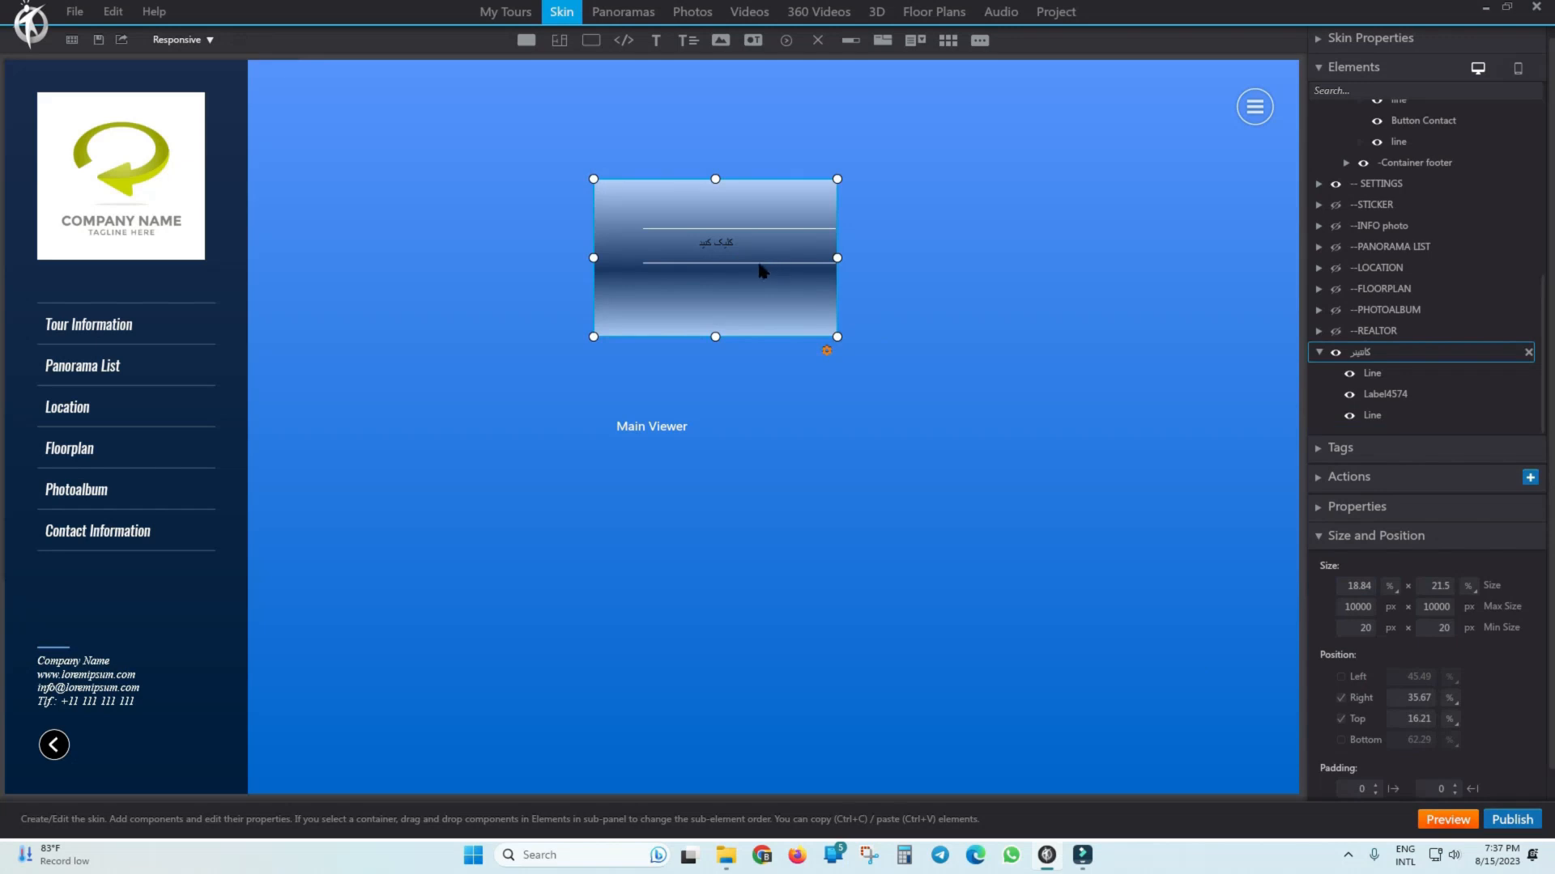
{"action": "left_click", "coordinate": [779, 264]}
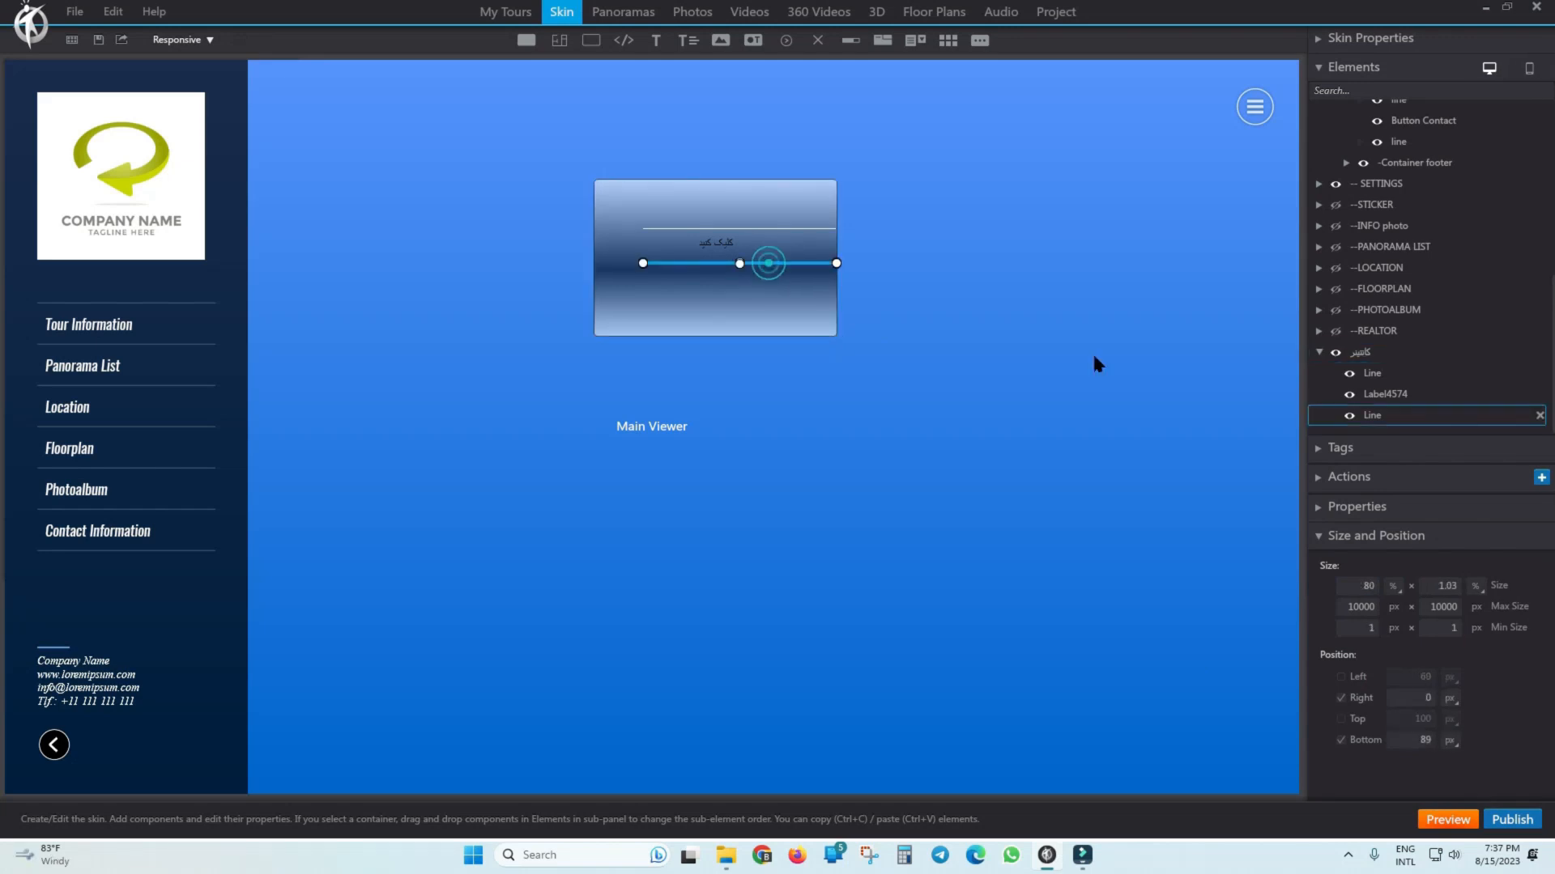
{"action": "left_click", "coordinate": [1447, 586]}
{"action": "double_click", "coordinate": [1447, 585]}
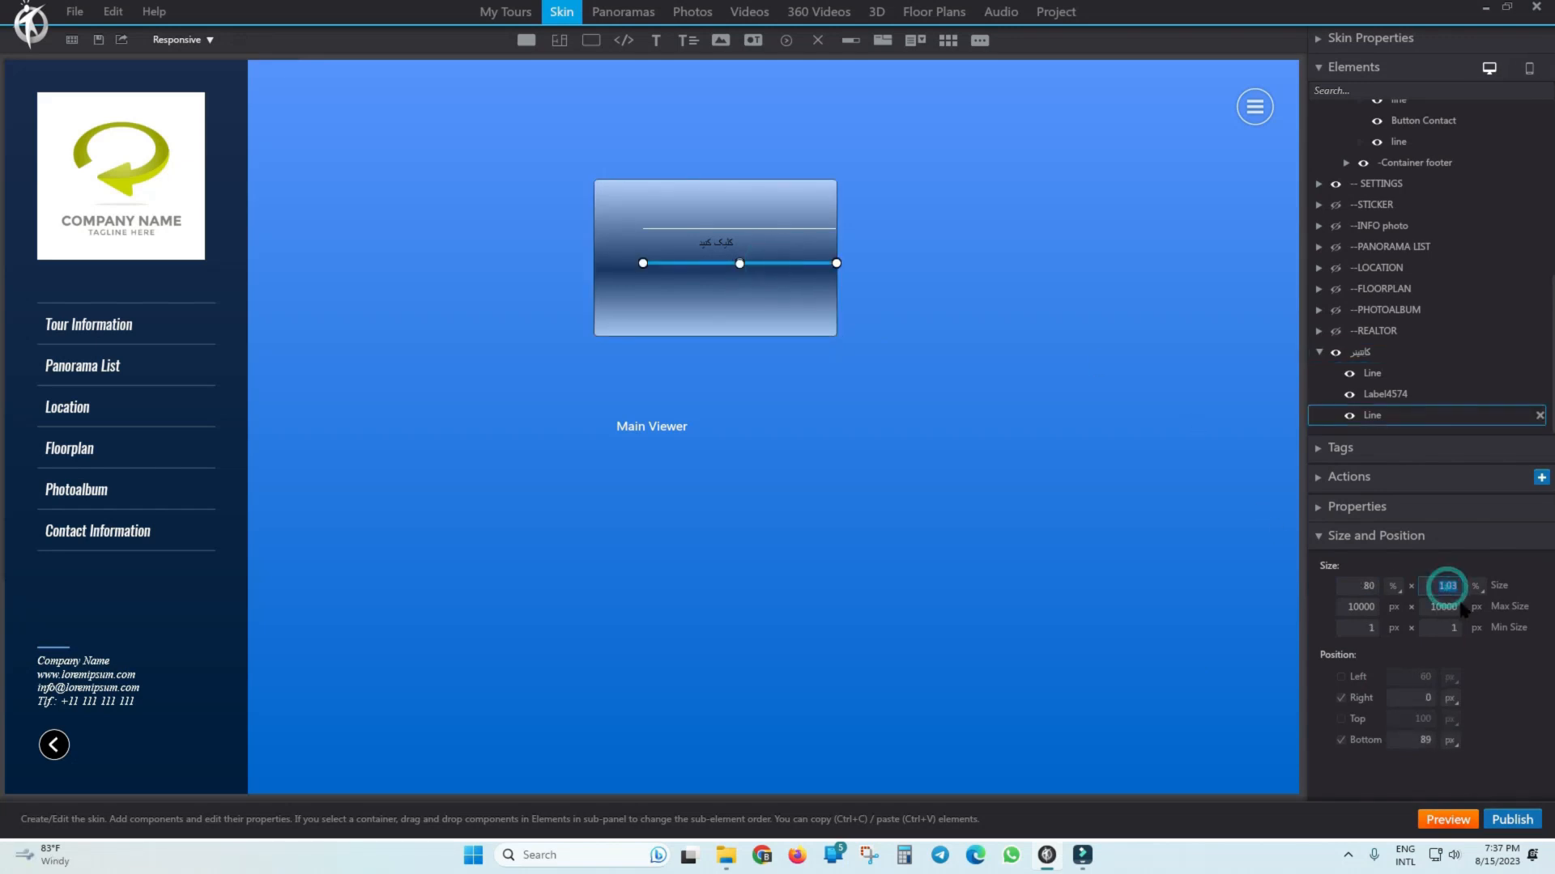
Style the label between the two lines with a white box background at 0.31 opacity.
{"action": "left_click", "coordinate": [1374, 395]}
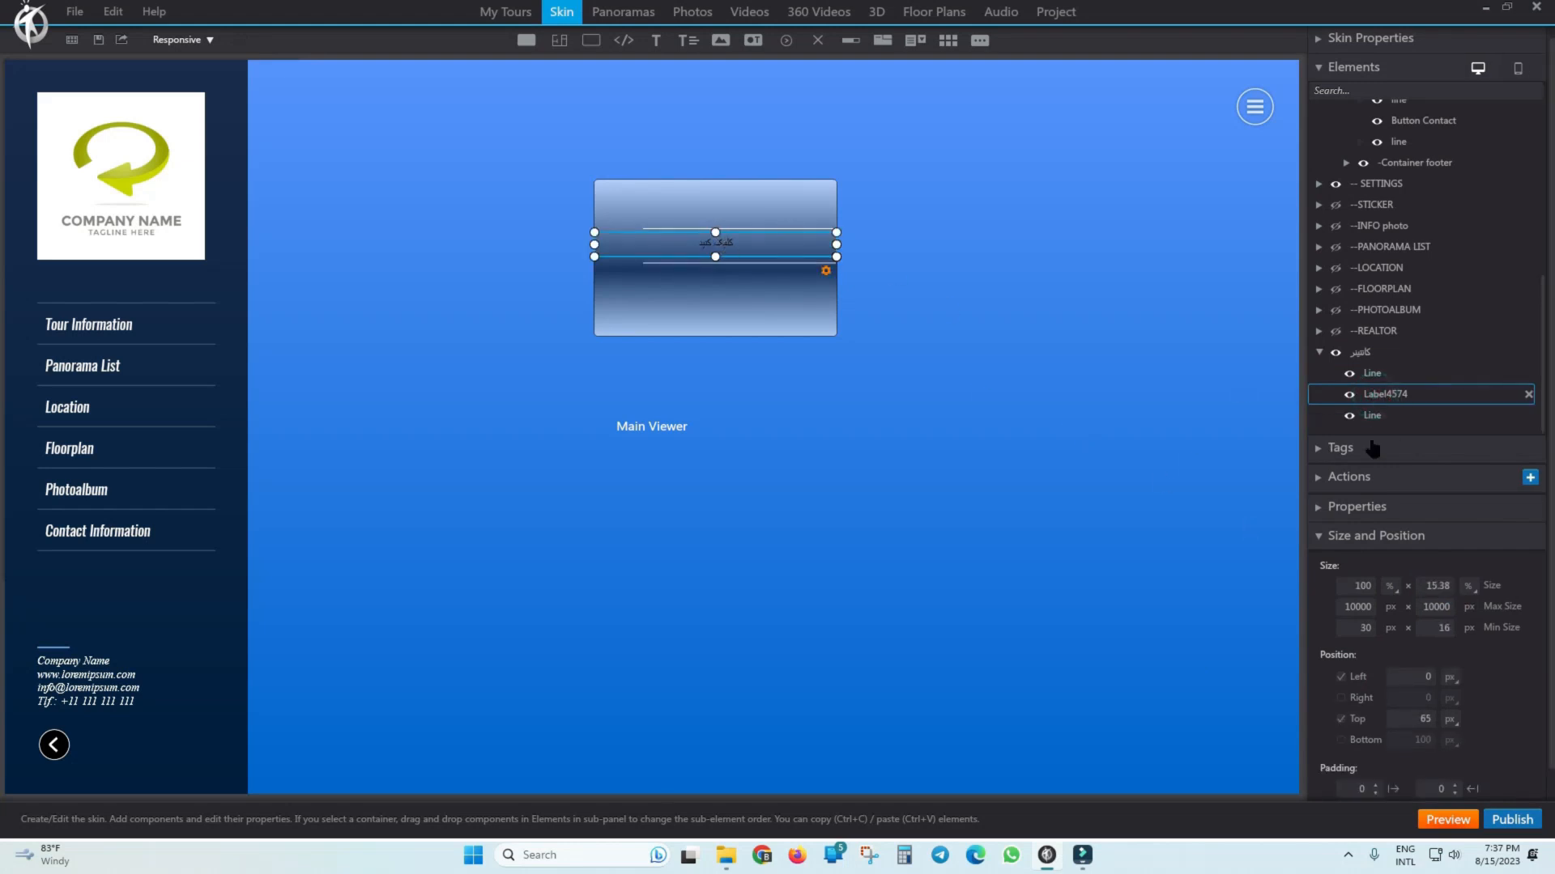
{"action": "left_click", "coordinate": [733, 296]}
{"action": "left_click", "coordinate": [729, 244]}
{"action": "left_click", "coordinate": [1318, 509]}
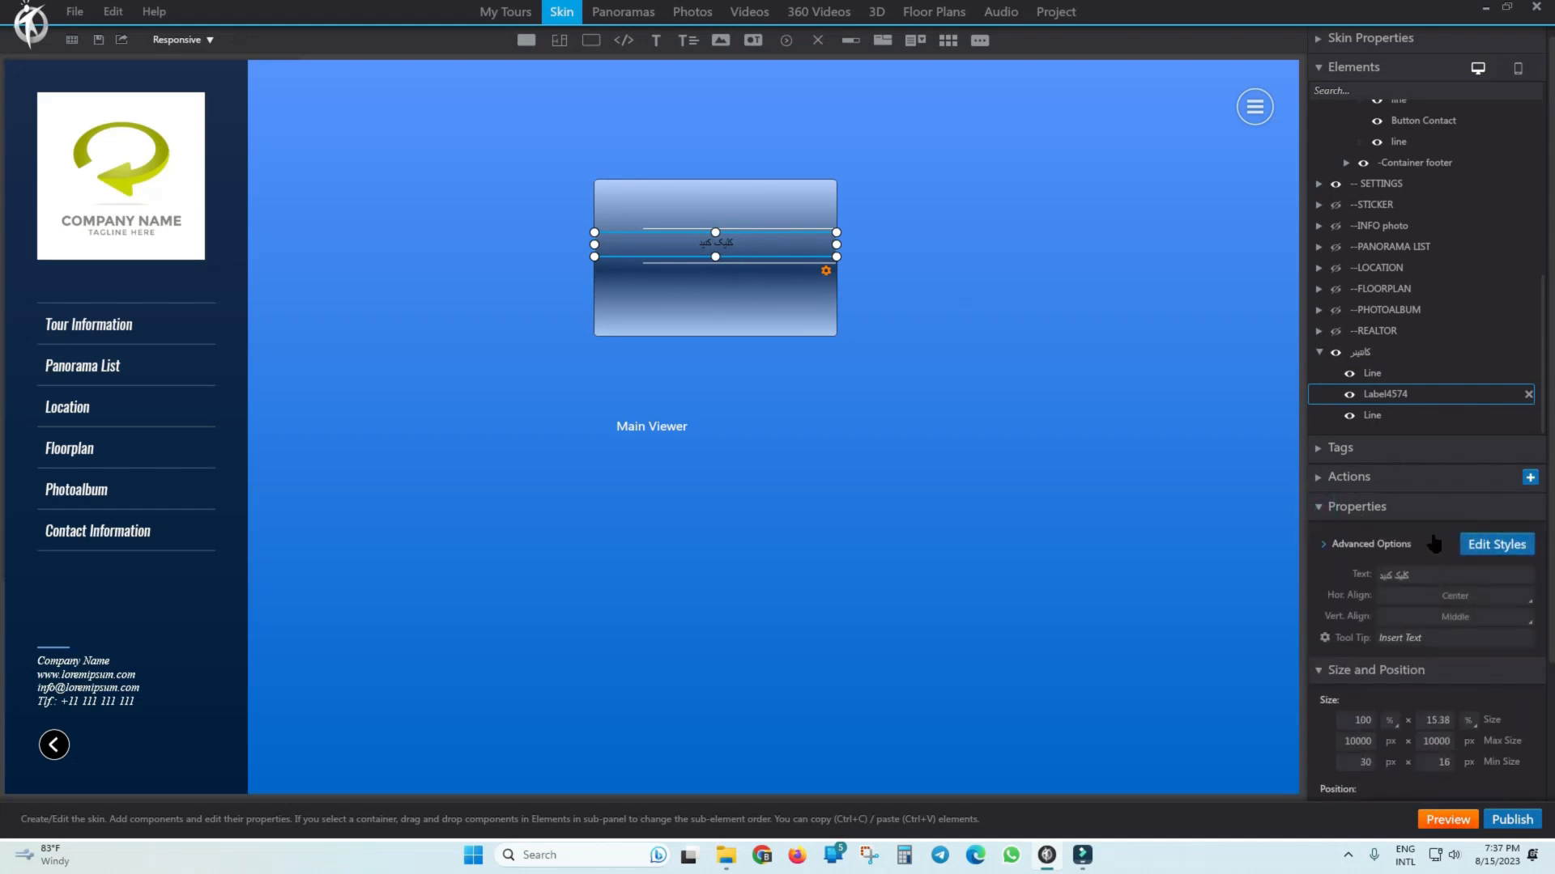
{"action": "left_click", "coordinate": [1488, 548]}
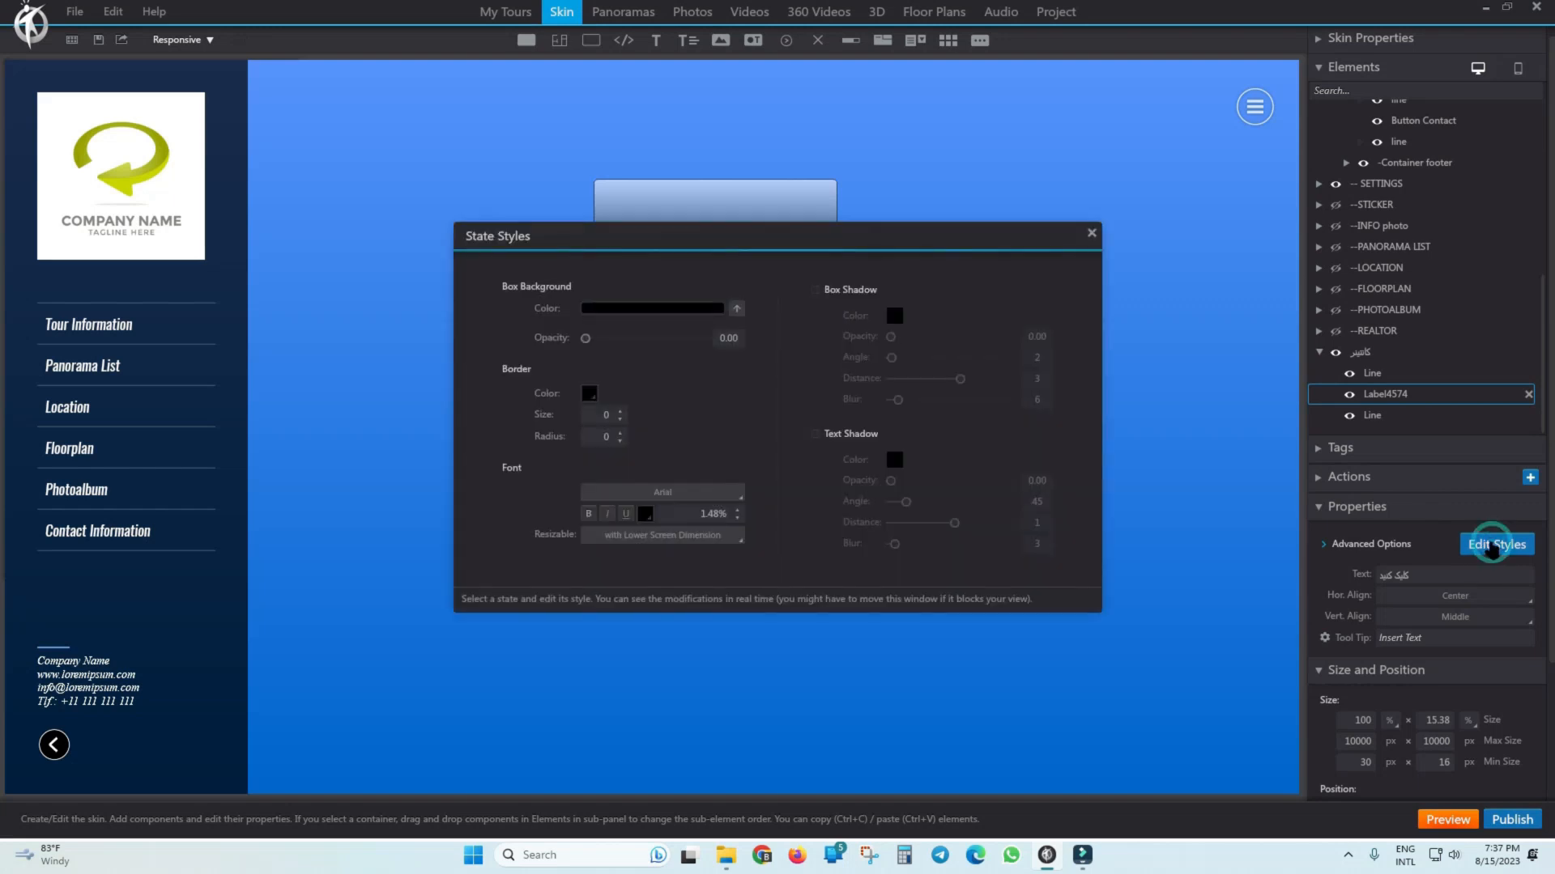
{"action": "left_click_drag", "start_coordinate": [865, 242], "coordinate": [850, 358]}
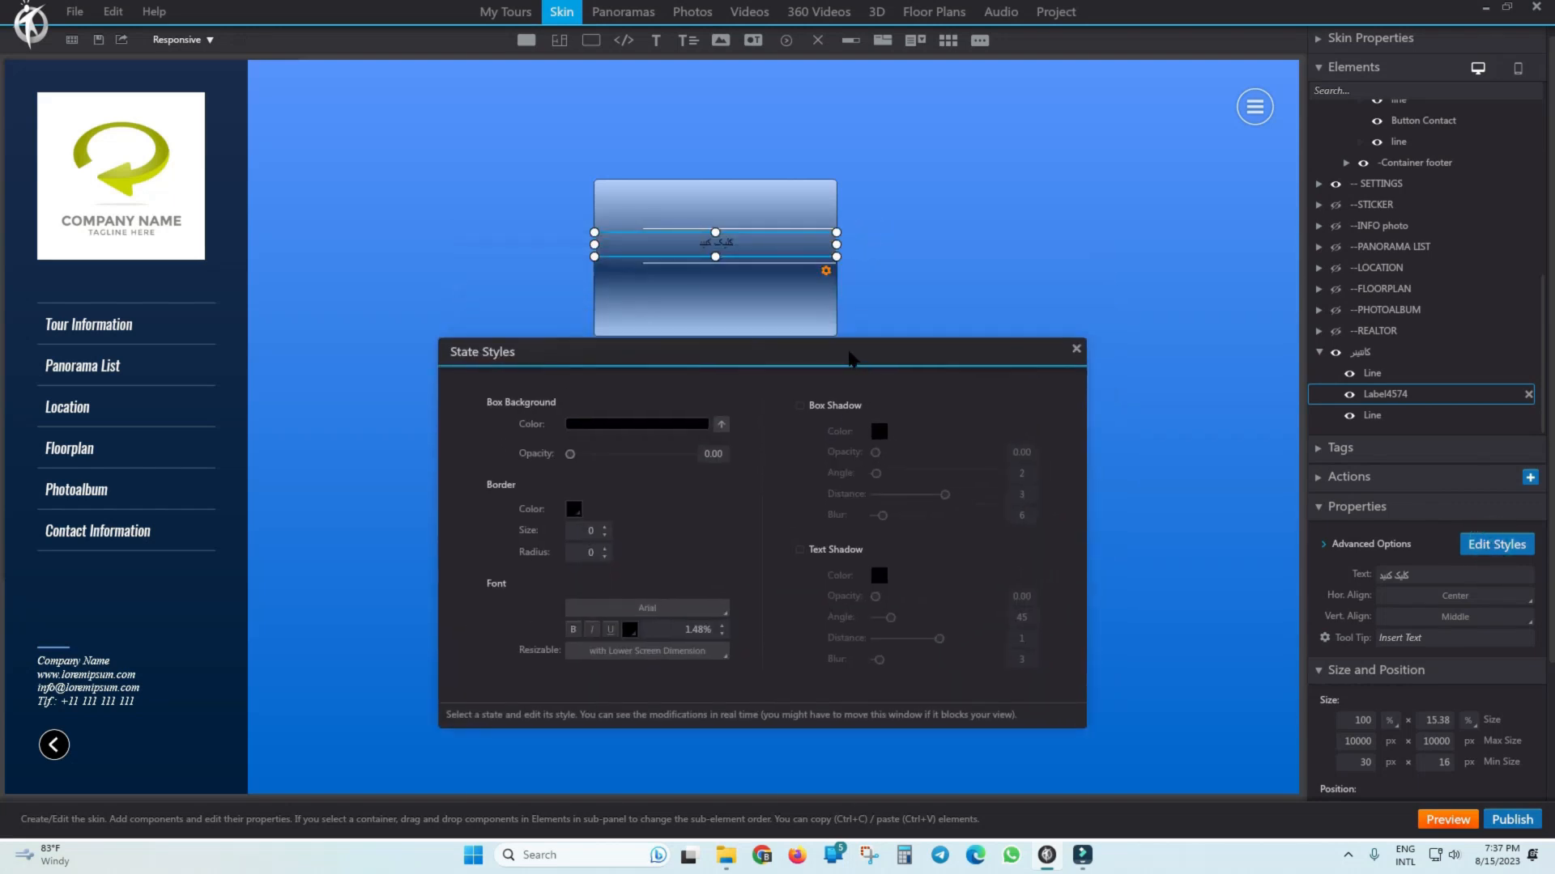
{"action": "left_click_drag", "start_coordinate": [752, 362], "coordinate": [744, 402]}
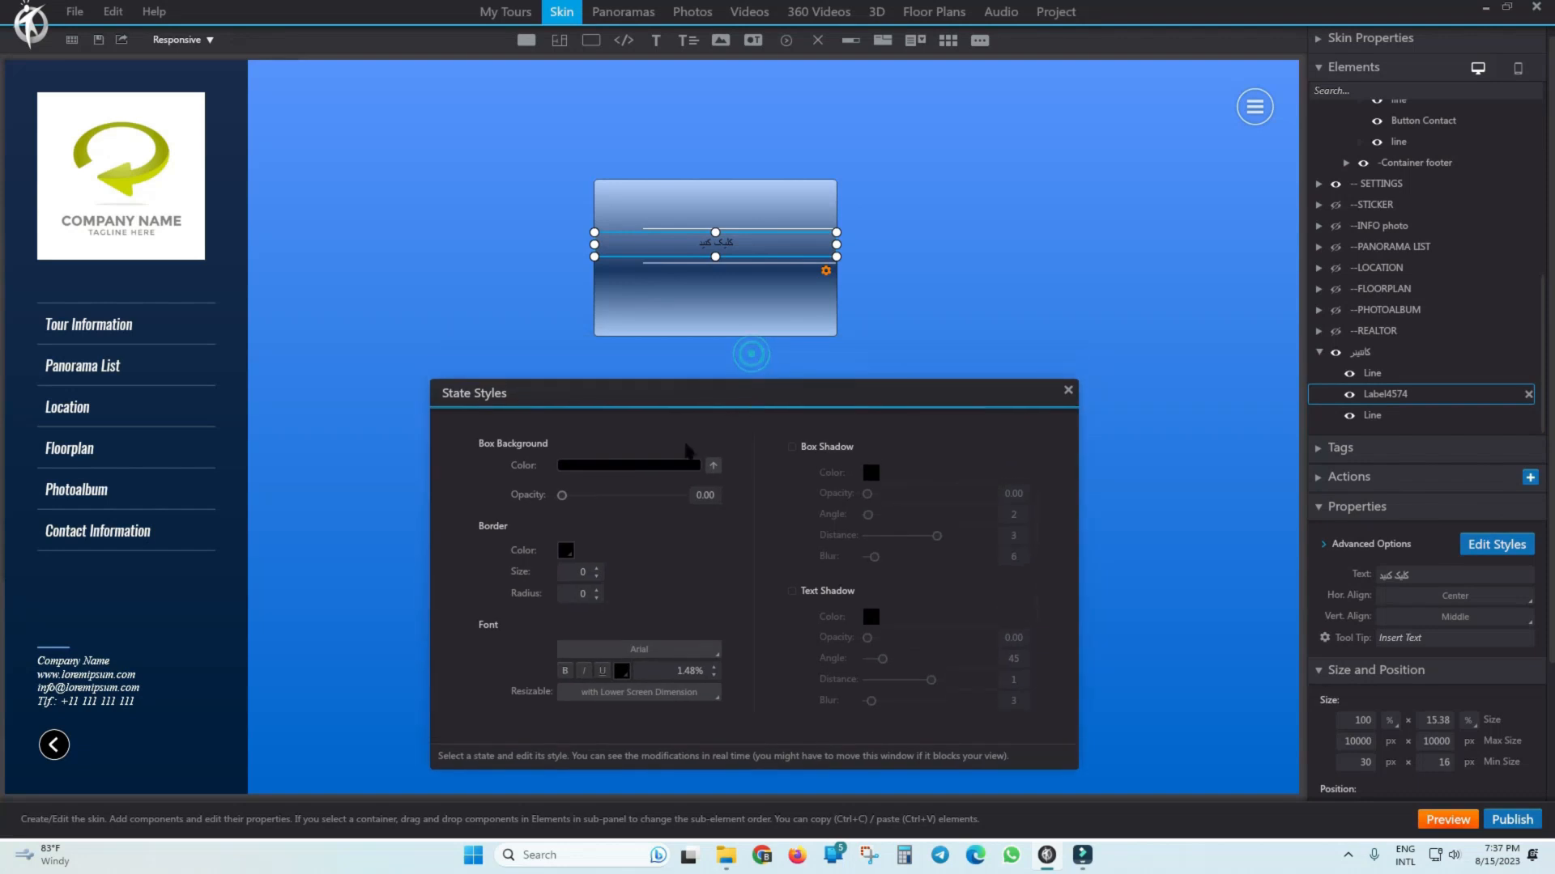
{"action": "left_click_drag", "start_coordinate": [562, 495], "coordinate": [586, 500]}
{"action": "left_click", "coordinate": [560, 468]}
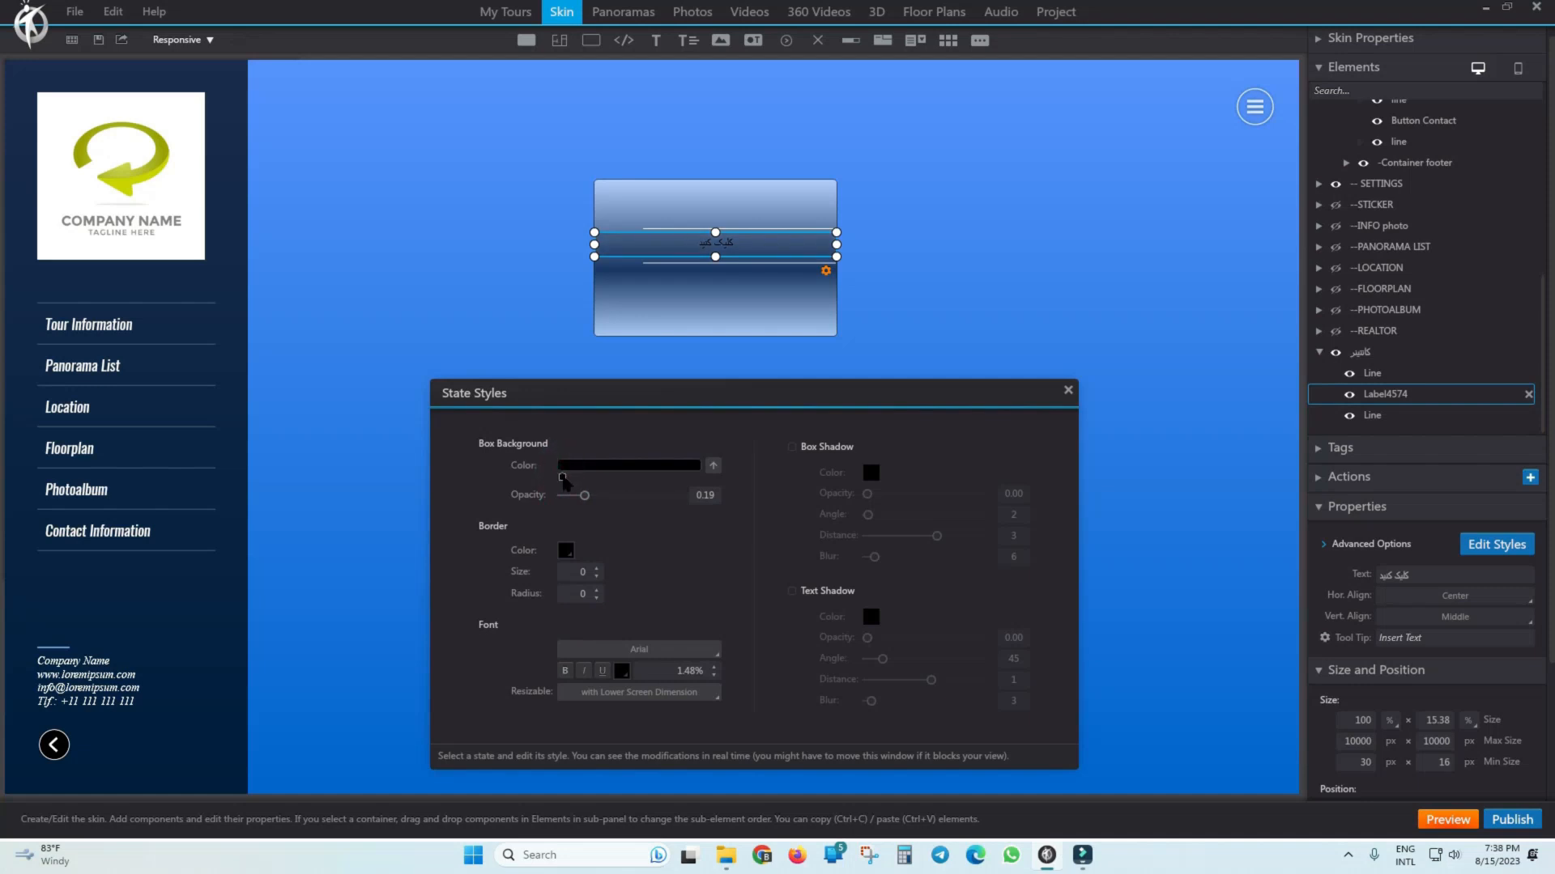
{"action": "left_click", "coordinate": [565, 478]}
{"action": "left_click", "coordinate": [575, 528]}
{"action": "left_click_drag", "start_coordinate": [583, 504], "coordinate": [596, 507]}
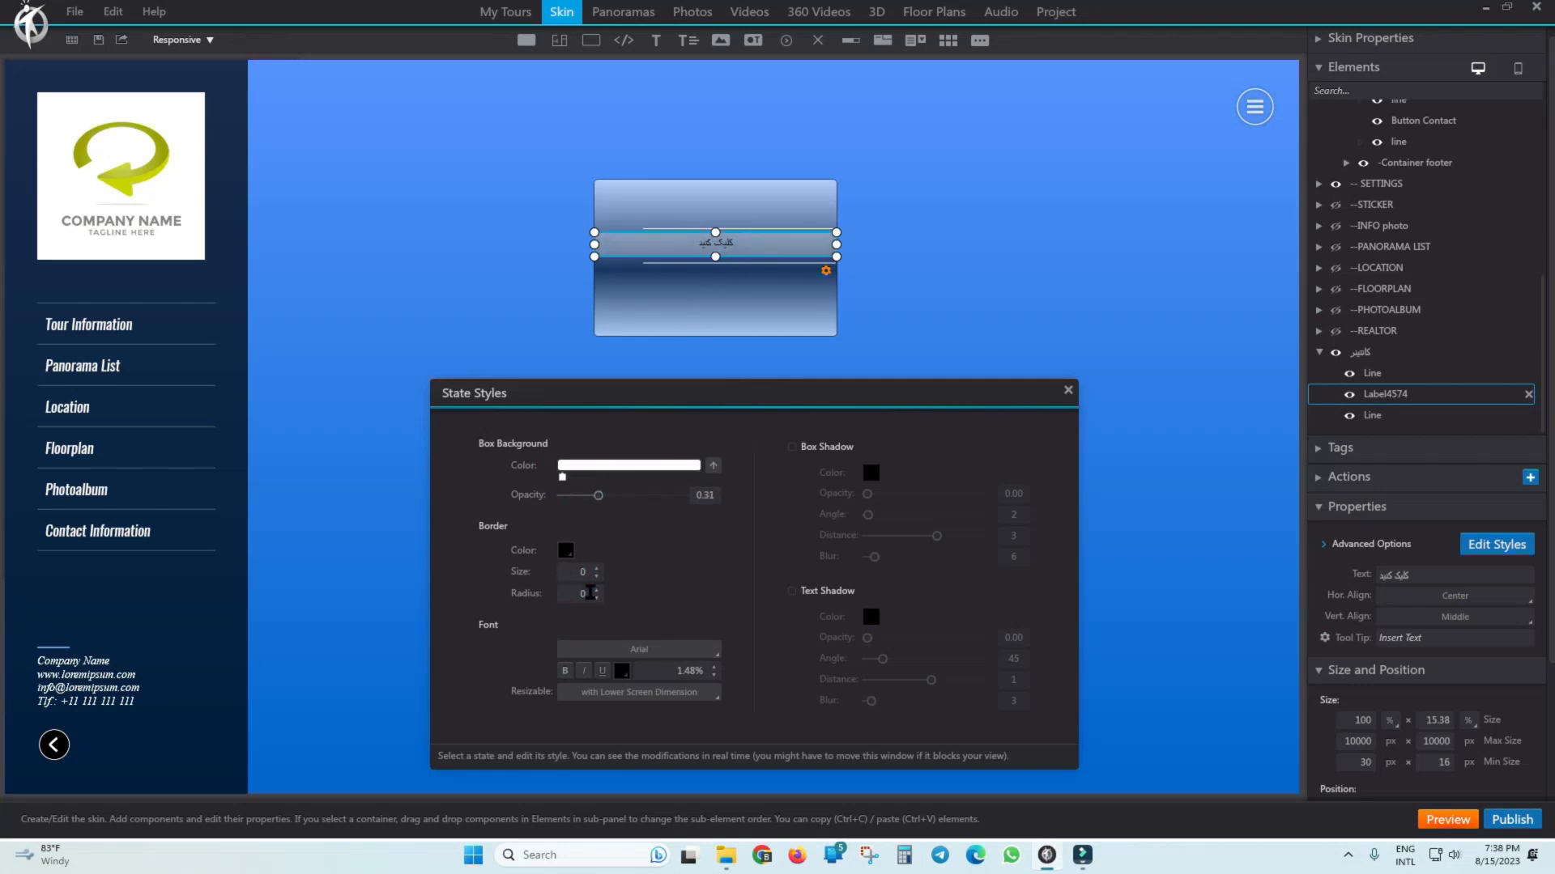
Change the label's font to B Yekan.
{"action": "left_click", "coordinate": [689, 654]}
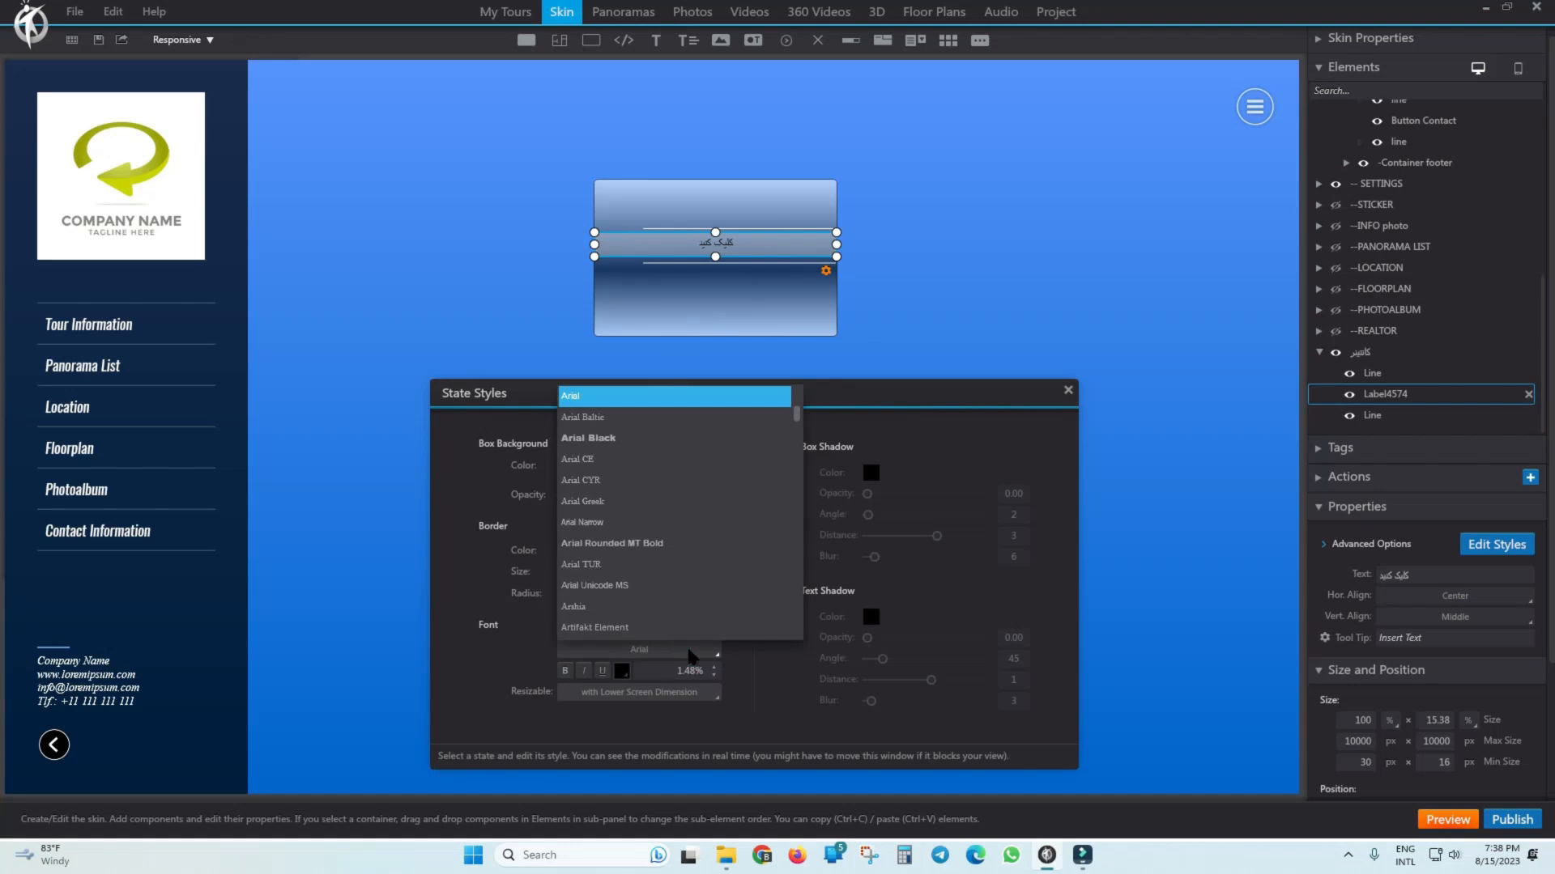
{"action": "key", "text": "b"}
{"action": "scroll", "coordinate": [695, 580], "scroll_direction": "down", "scroll_amount": 8}
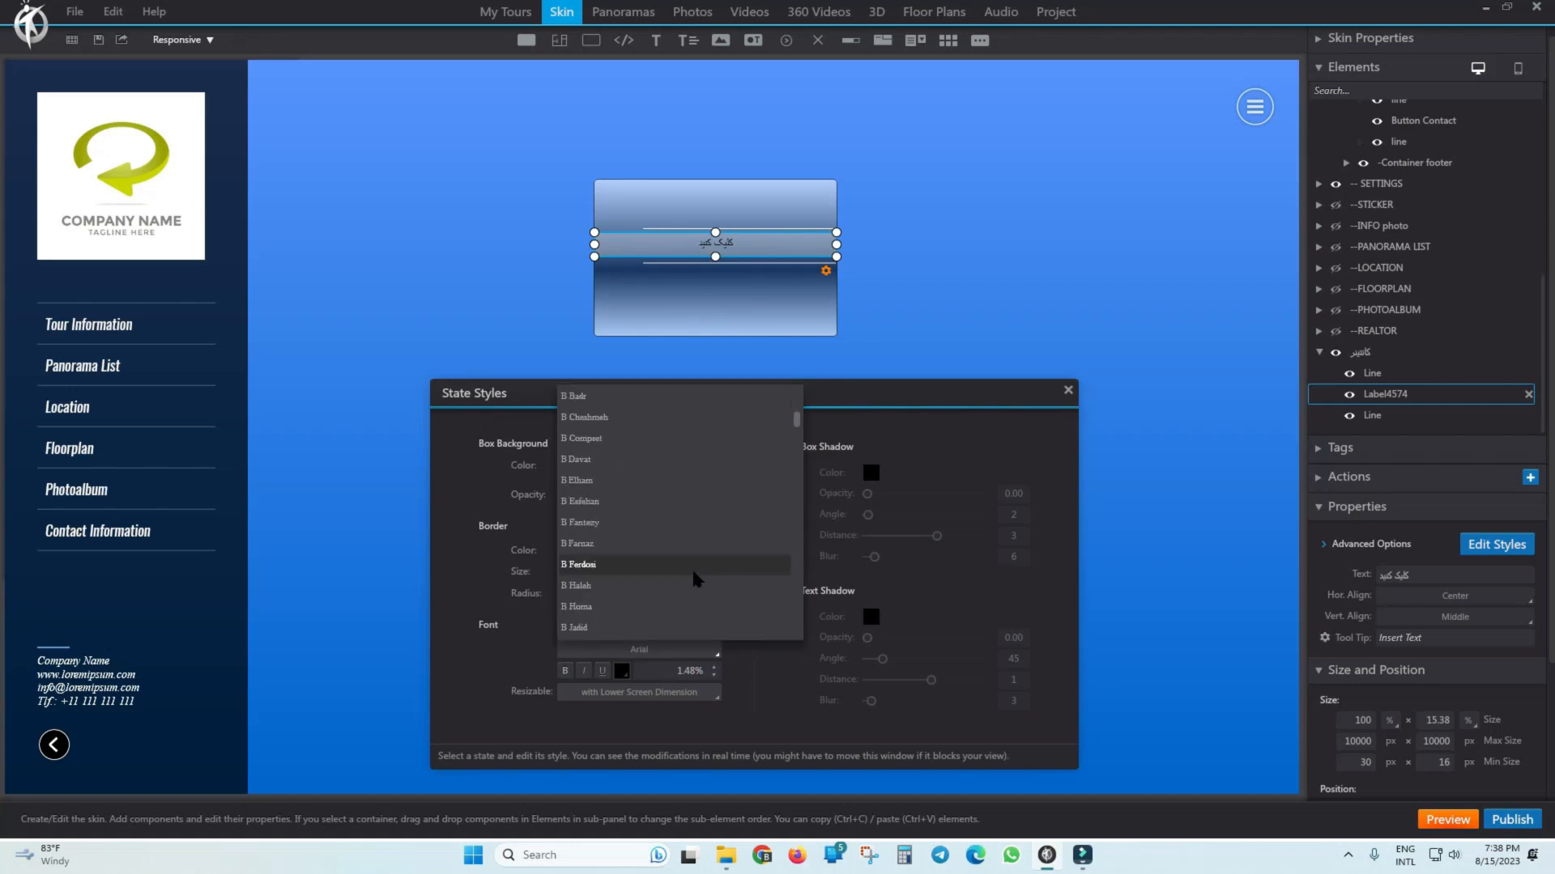
{"action": "scroll", "coordinate": [692, 576], "scroll_direction": "down", "scroll_amount": 4}
{"action": "scroll", "coordinate": [684, 571], "scroll_direction": "down", "scroll_amount": 5}
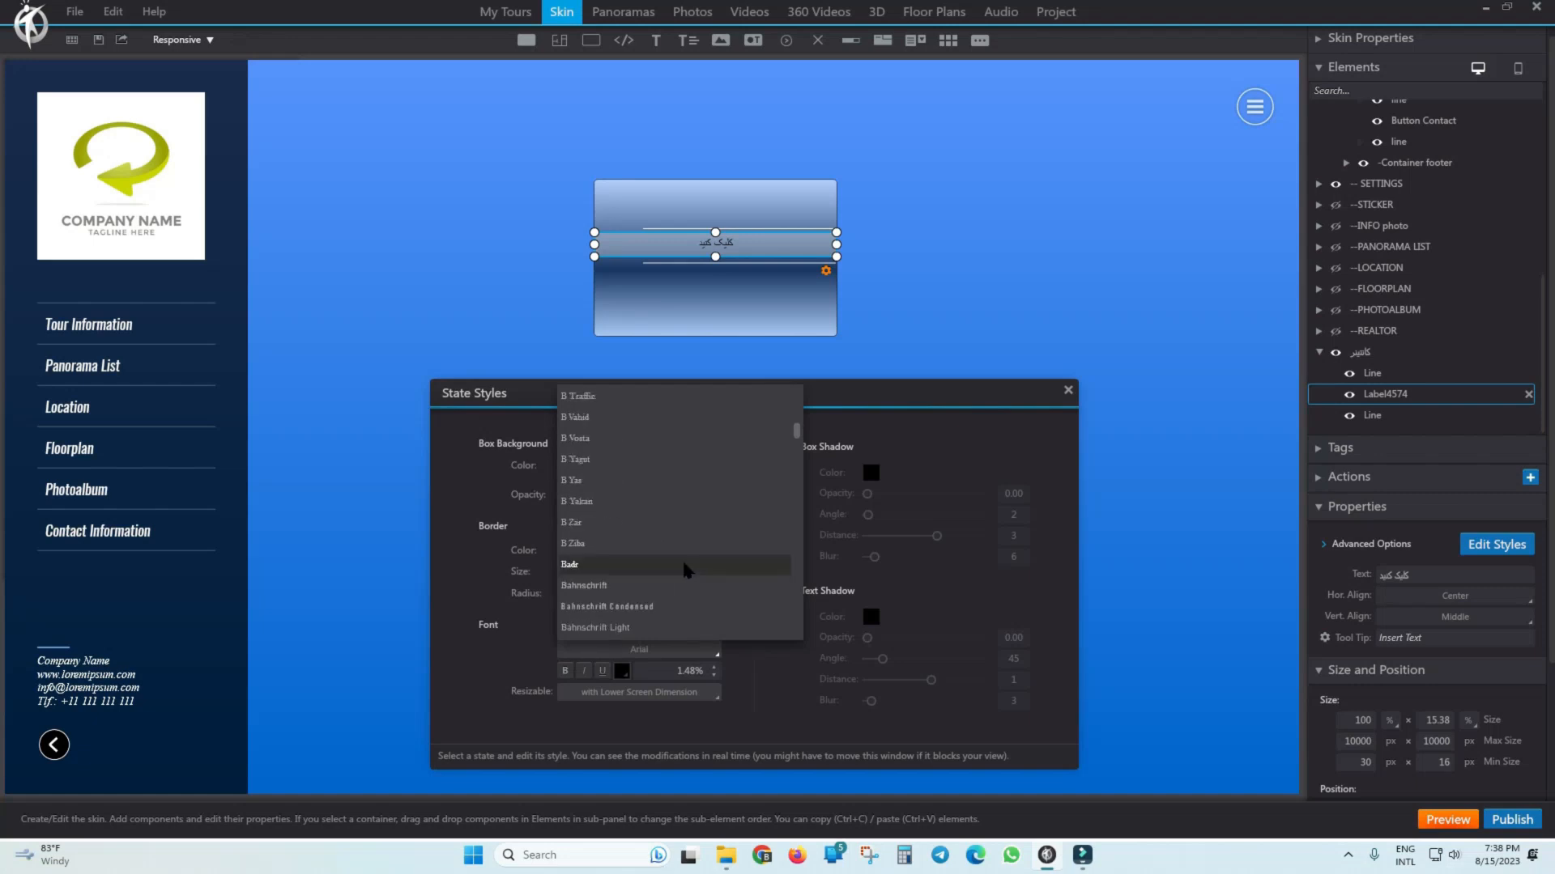
{"action": "left_click", "coordinate": [680, 502]}
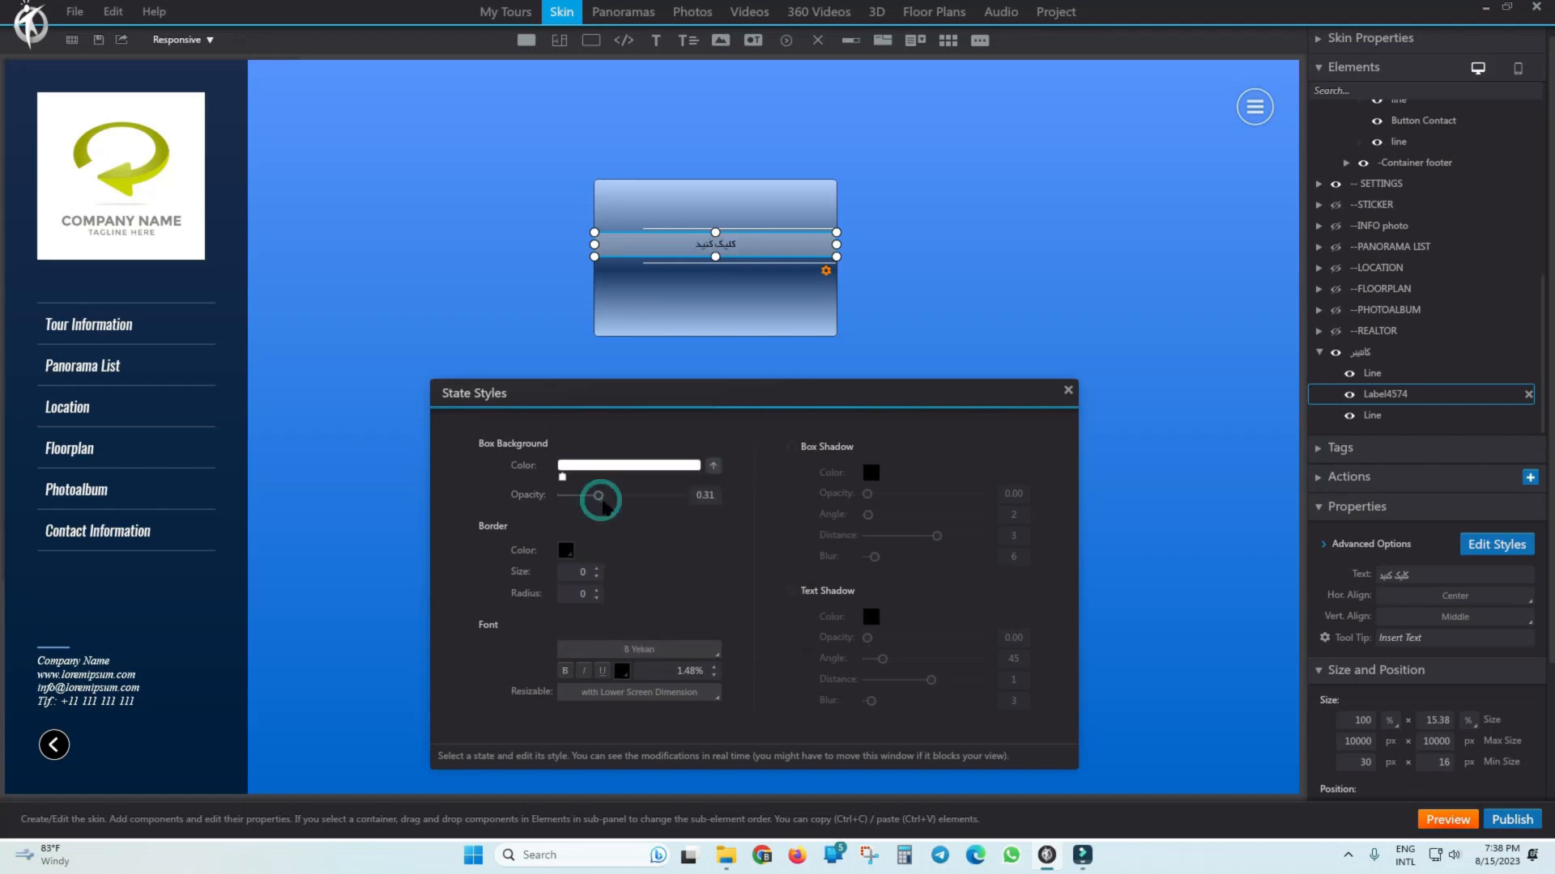
Set the label's font to non-resizable with a size of 20px and close its style settings.
{"action": "left_click", "coordinate": [706, 692]}
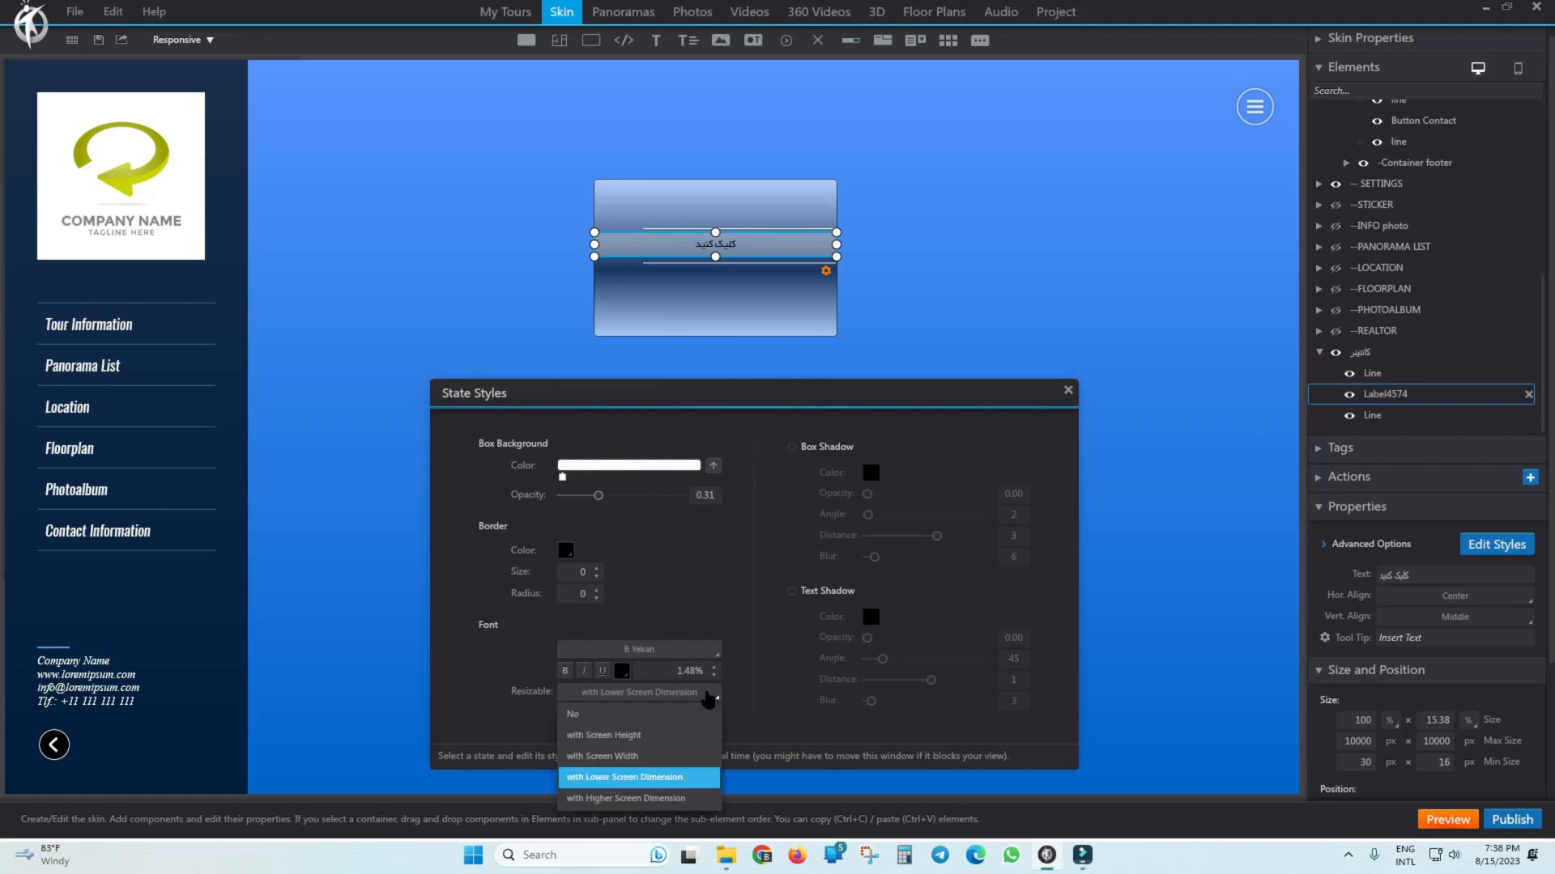
{"action": "left_click", "coordinate": [573, 715]}
{"action": "left_click", "coordinate": [672, 670]}
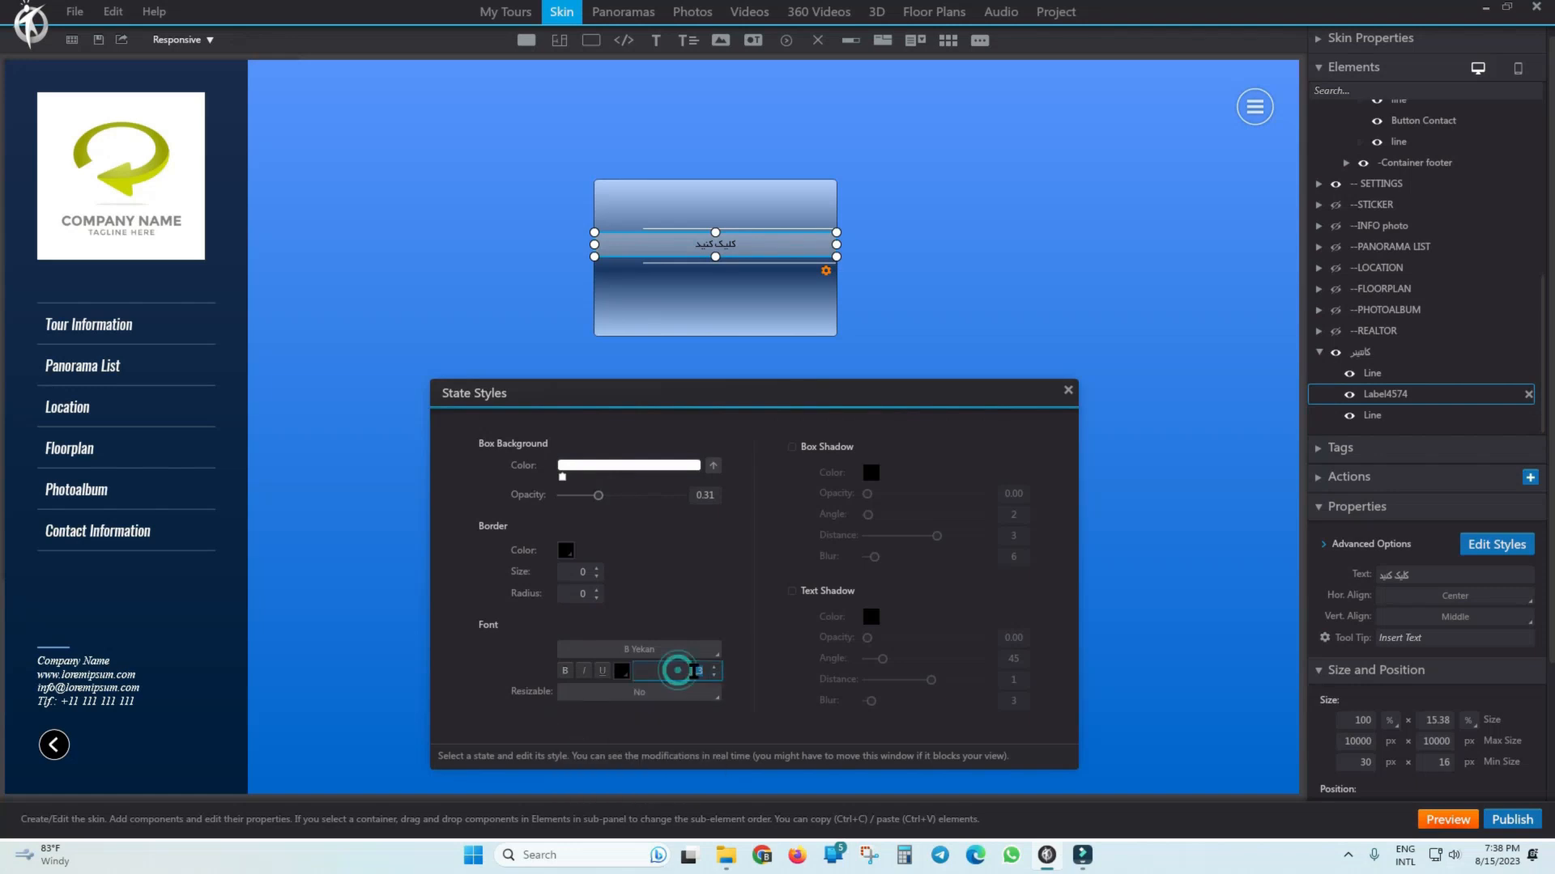
{"action": "key", "text": "Return"}
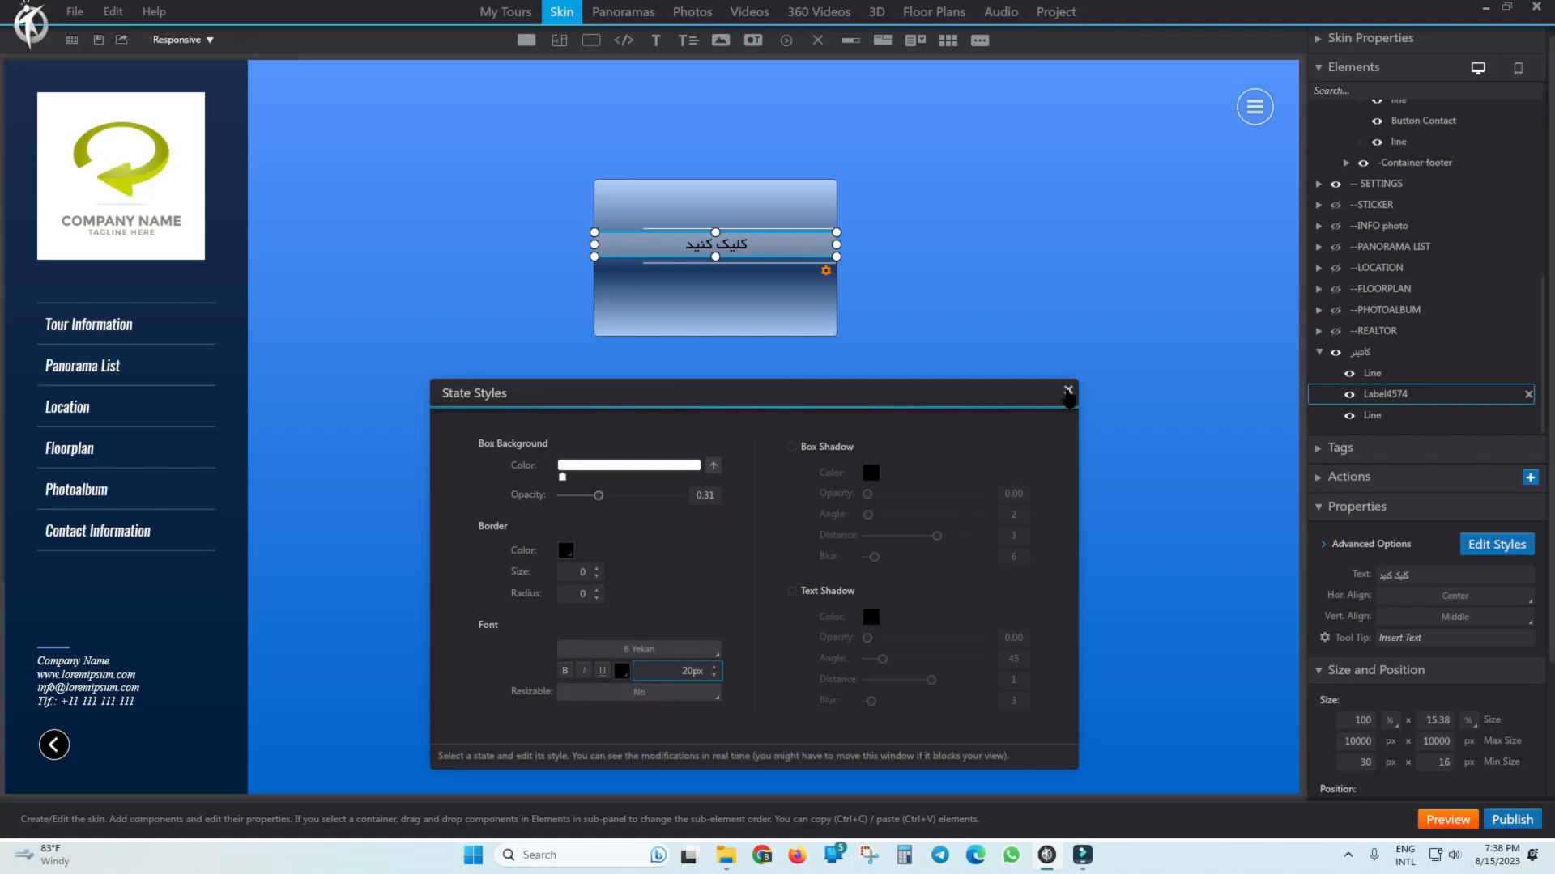
{"action": "left_click", "coordinate": [1067, 390]}
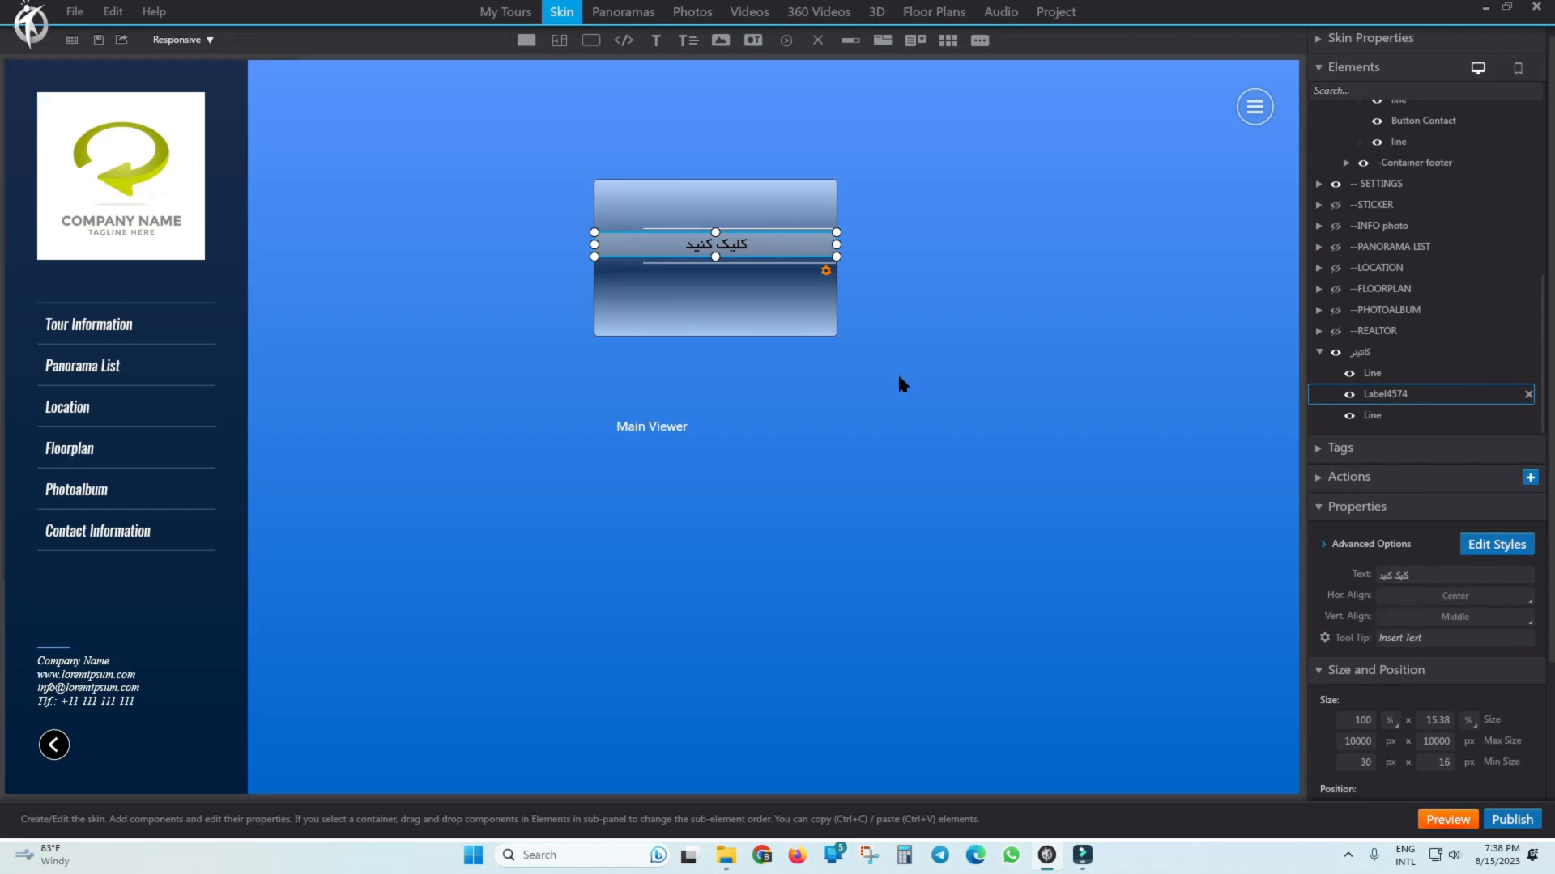
Try the label's horizontal alignment as Right and Left, and settle on Right.
{"action": "left_click", "coordinate": [1464, 604]}
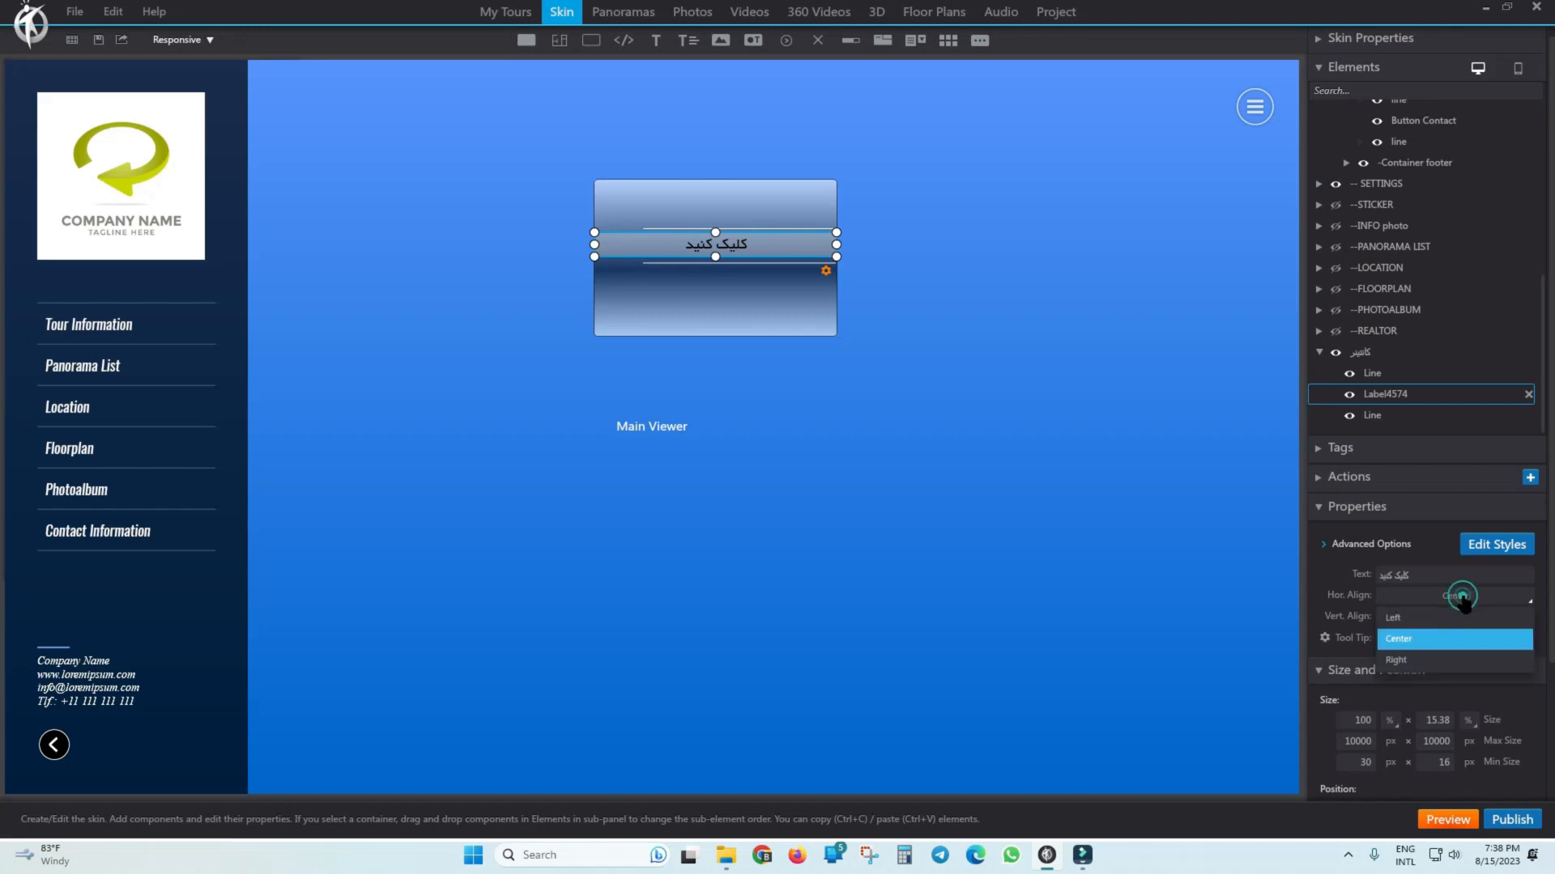
{"action": "left_click", "coordinate": [1407, 638]}
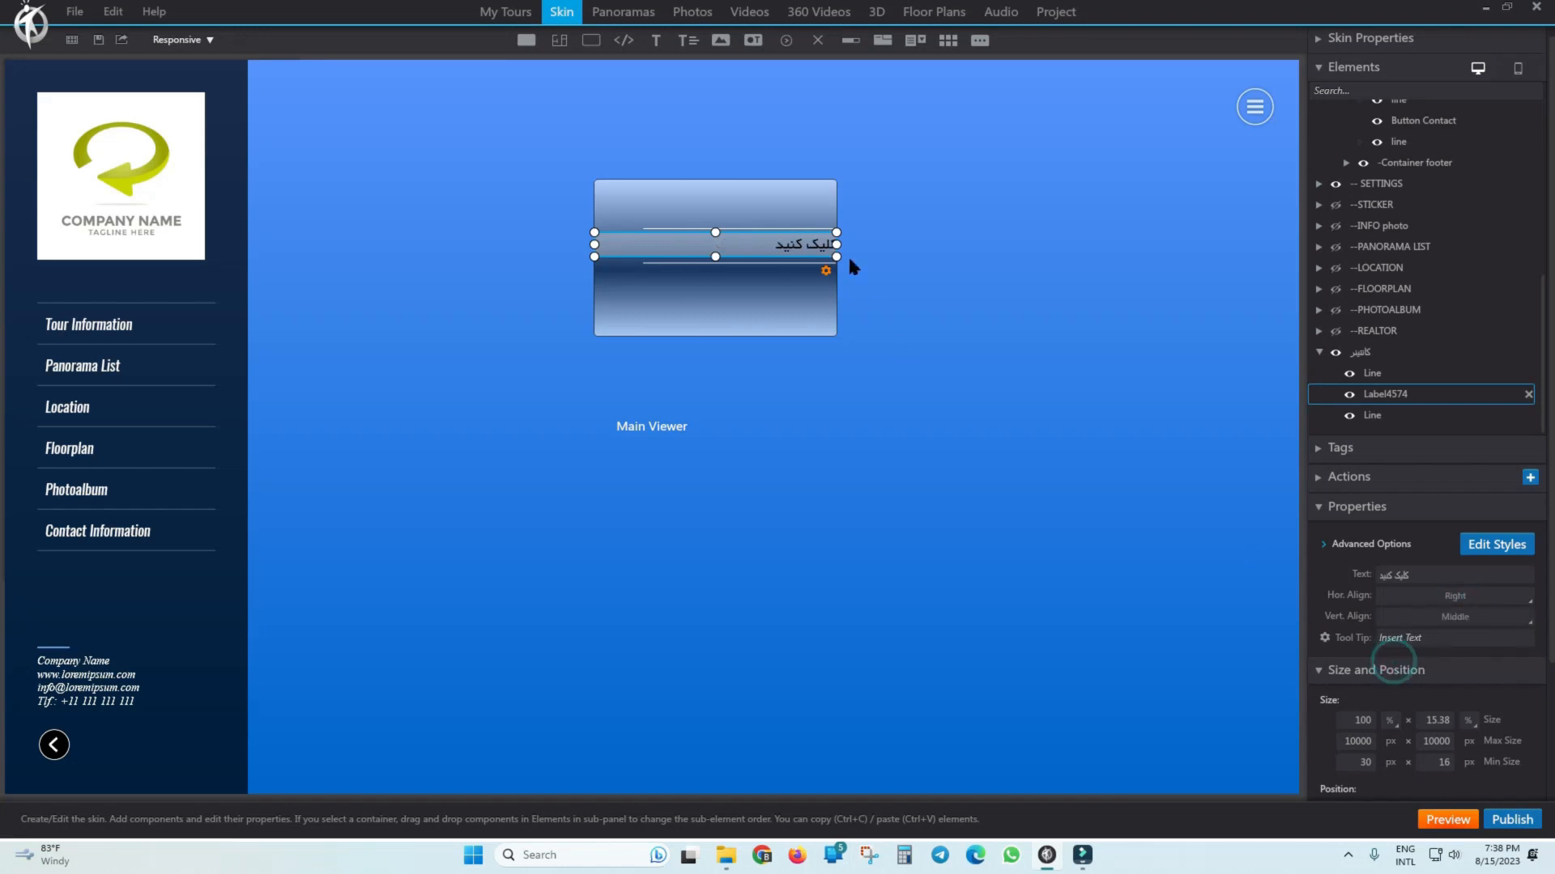
{"action": "left_click", "coordinate": [1455, 596]}
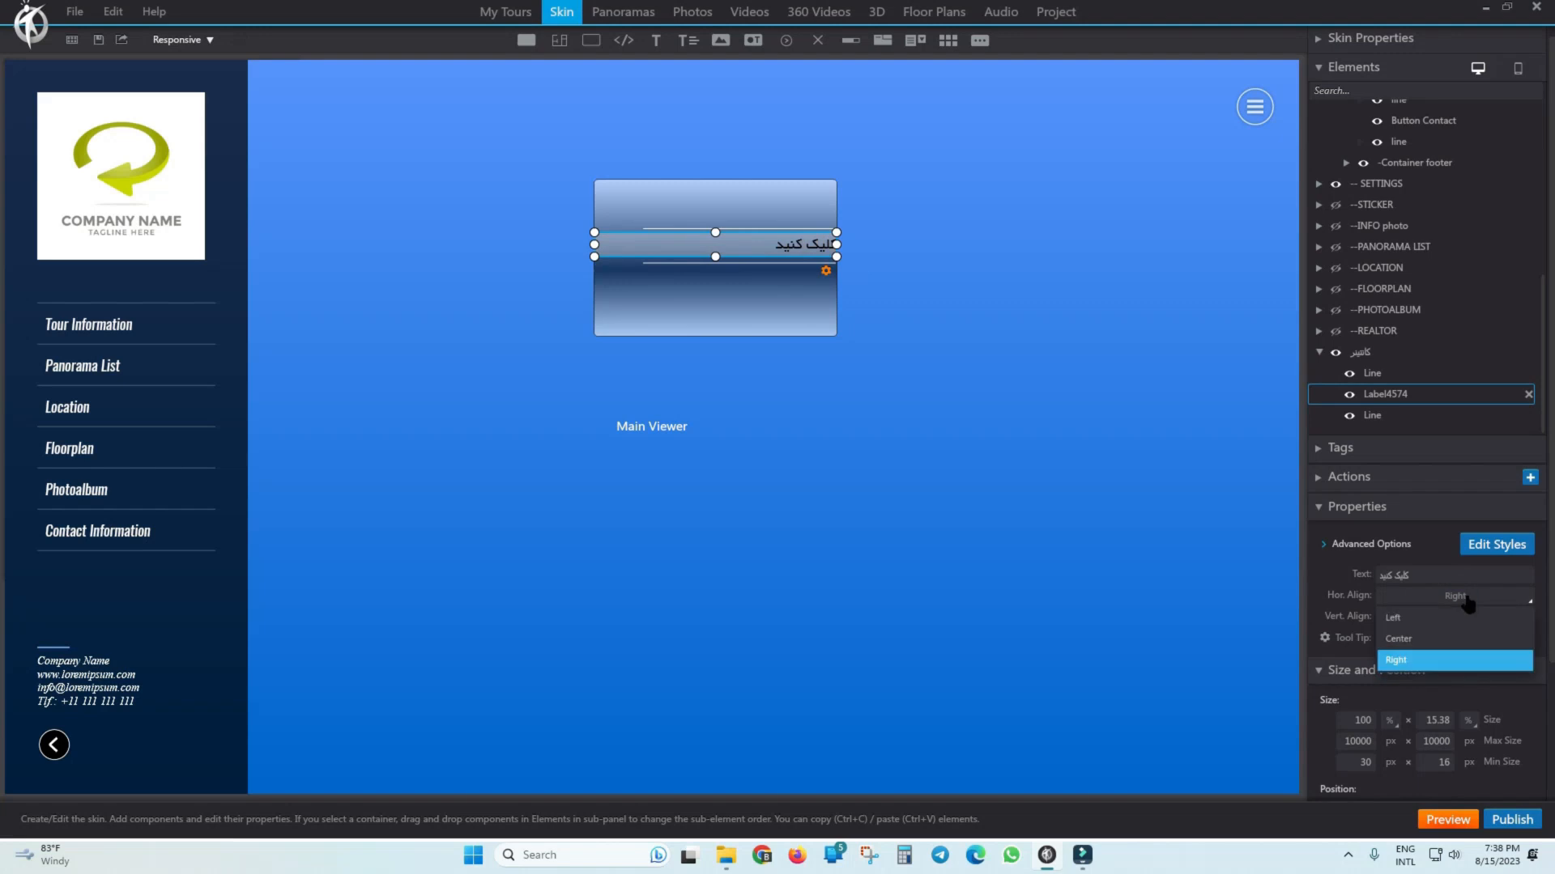
{"action": "left_click", "coordinate": [1396, 625]}
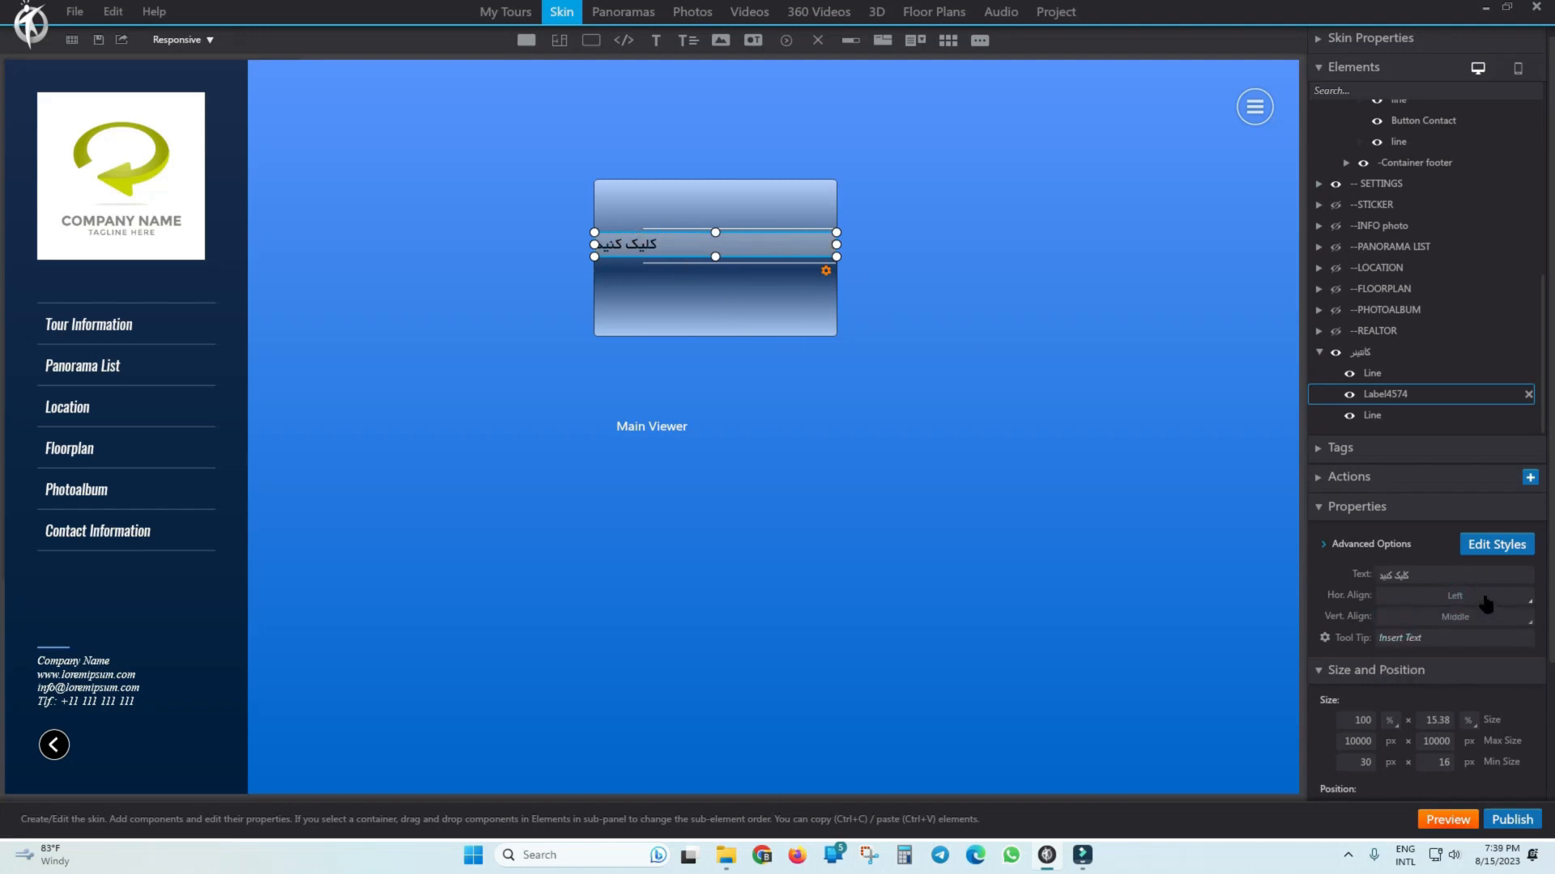
{"action": "left_click", "coordinate": [1409, 596]}
{"action": "left_click", "coordinate": [1394, 664]}
Set the label's vertical alignment to Bottom and stretch its box downward to about 37% height.
{"action": "left_click", "coordinate": [1461, 620]}
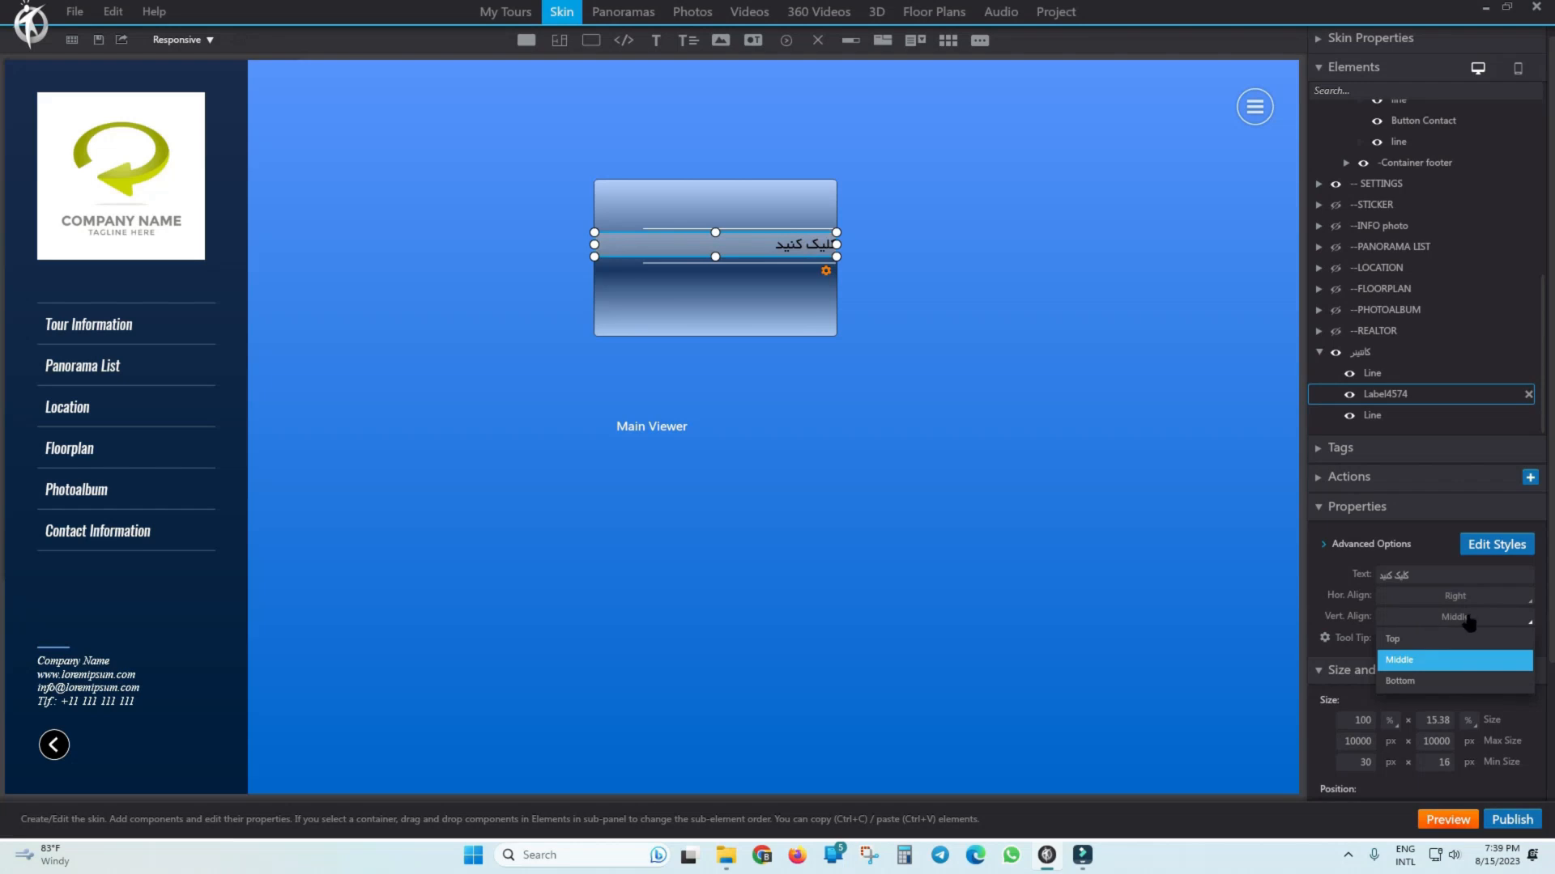
{"action": "left_click", "coordinate": [1400, 681]}
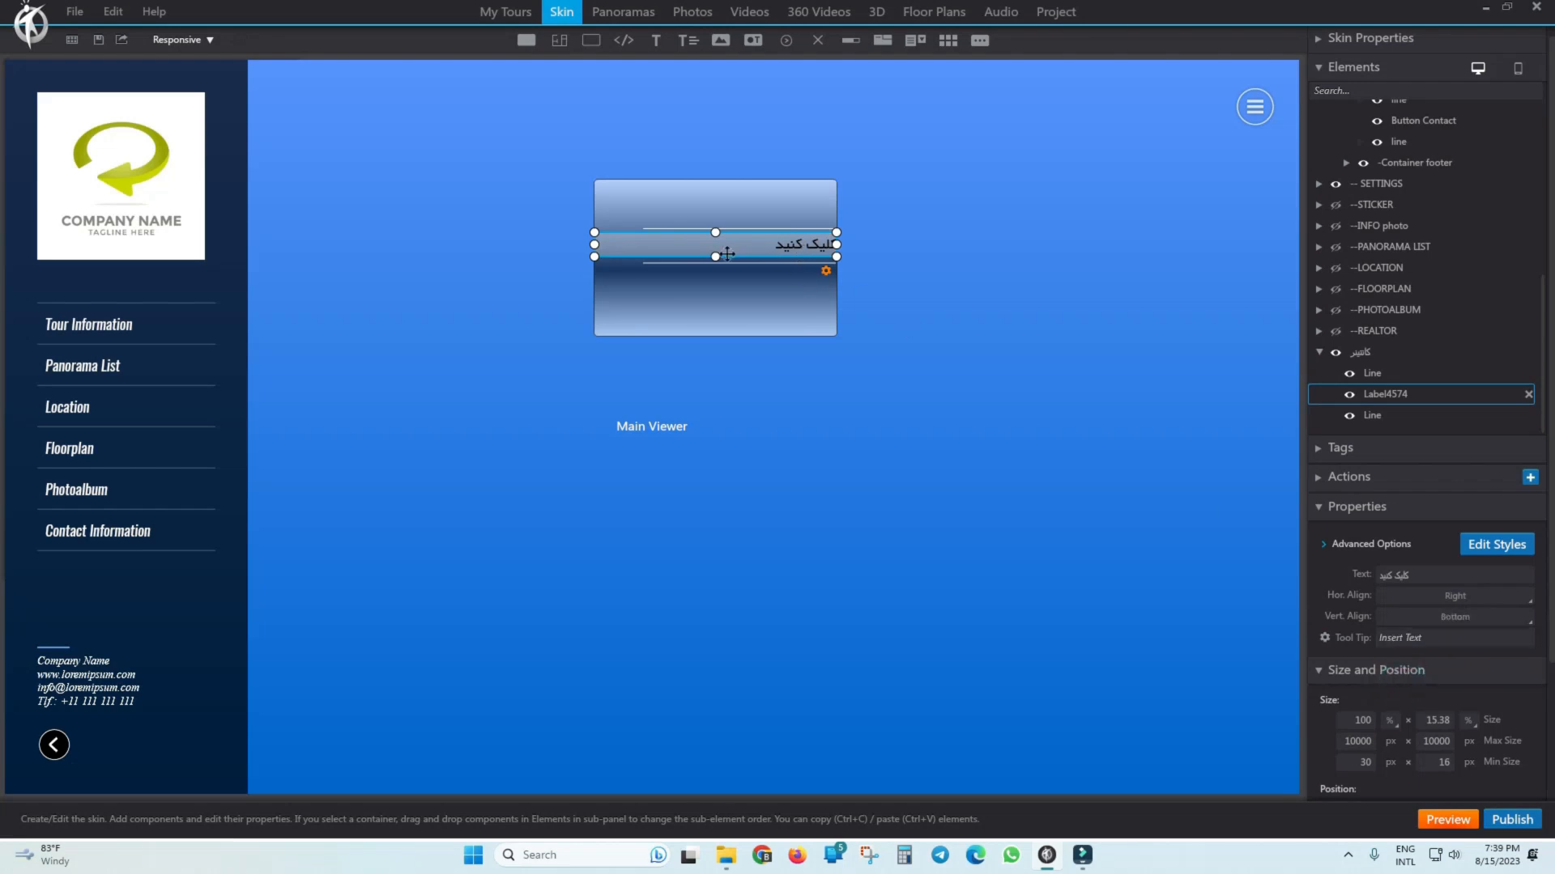
{"action": "left_click_drag", "start_coordinate": [716, 256], "coordinate": [716, 290]}
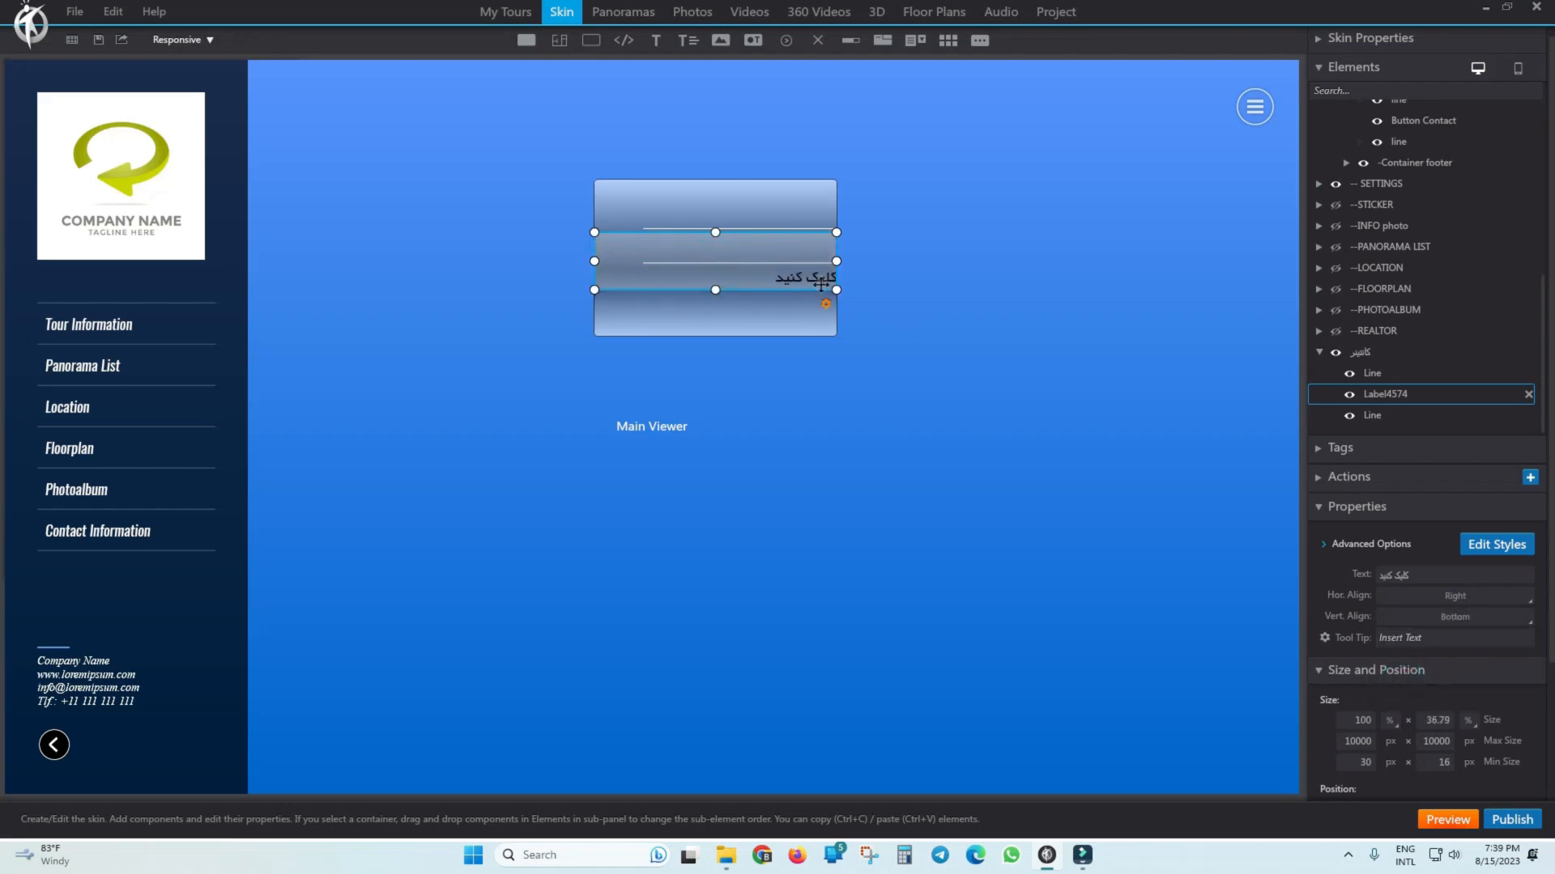
Set the label's vertical alignment to Middle and shrink its box to about 17% height.
{"action": "left_click", "coordinate": [1451, 617]}
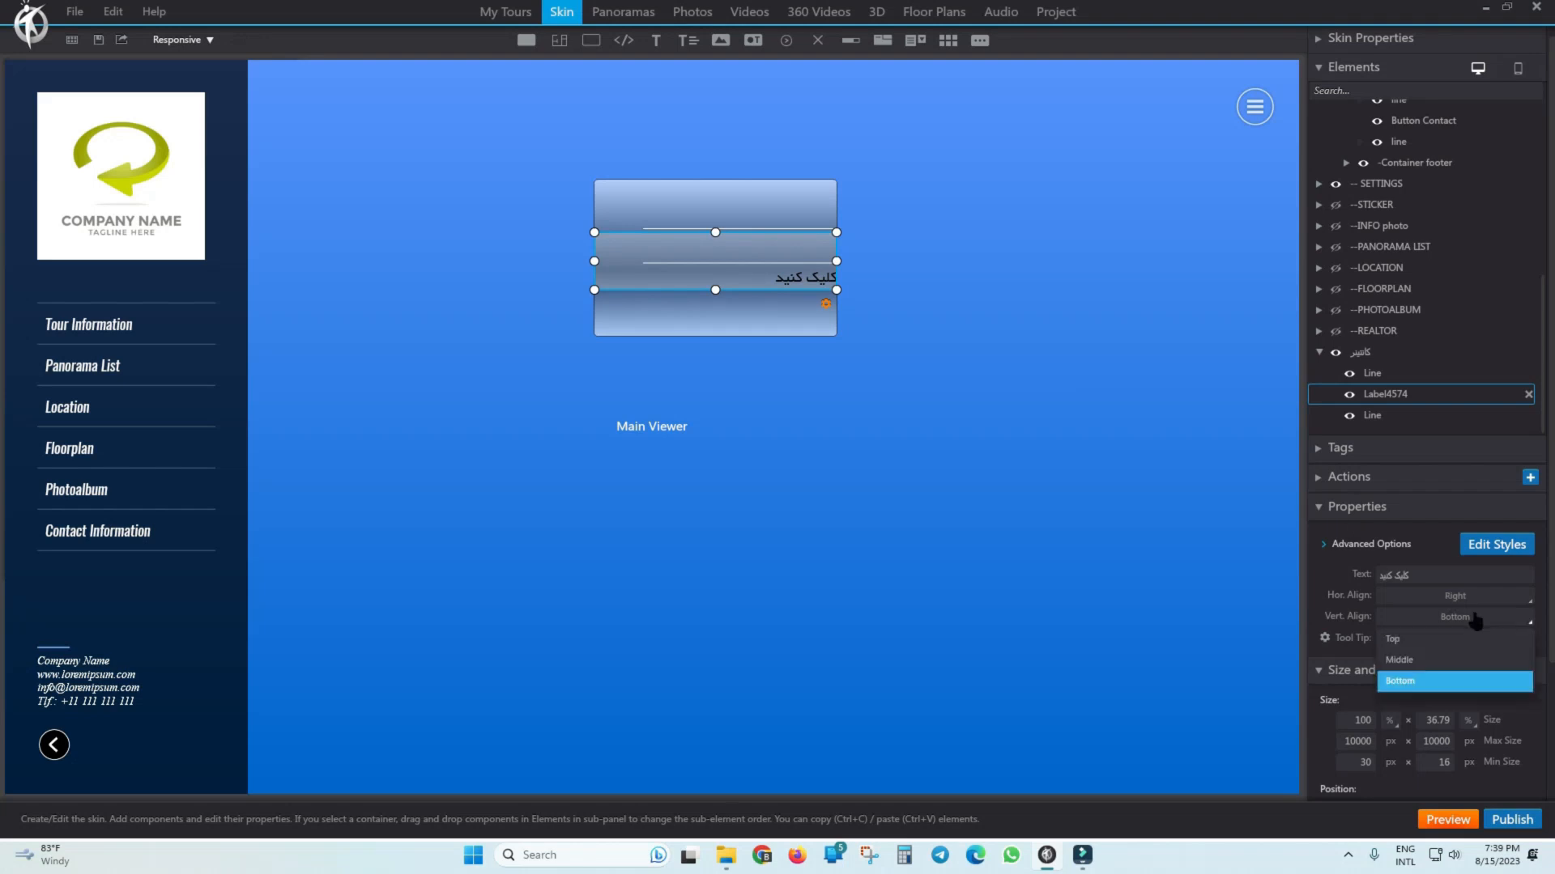
{"action": "left_click", "coordinate": [1402, 656]}
{"action": "left_click_drag", "start_coordinate": [716, 290], "coordinate": [719, 259]}
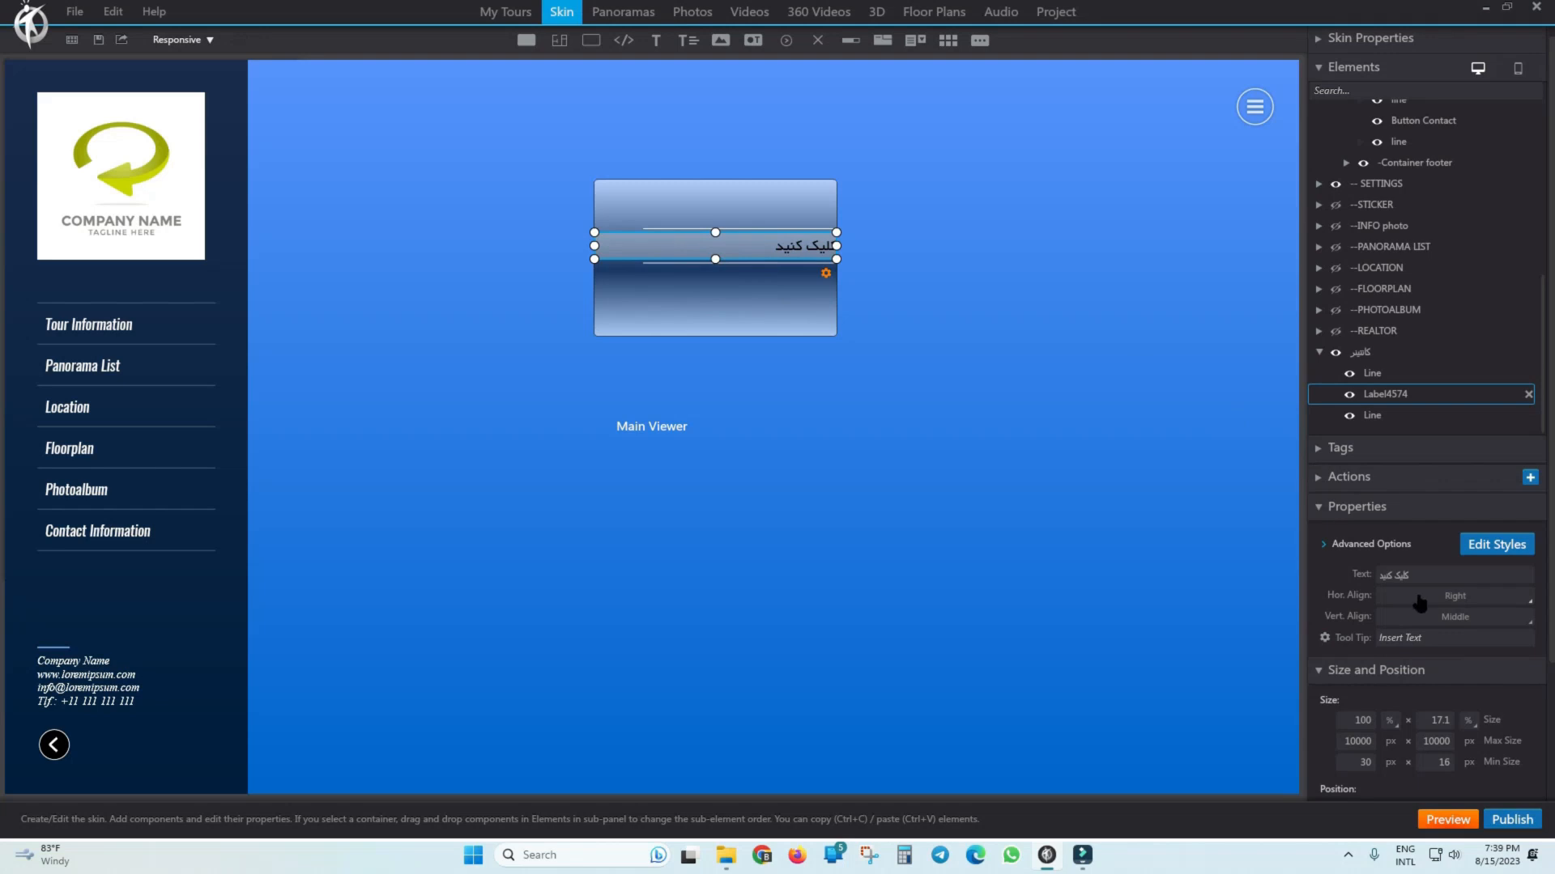
{"action": "scroll", "coordinate": [1447, 642], "scroll_direction": "down", "scroll_amount": 2}
{"action": "left_click", "coordinate": [843, 317]}
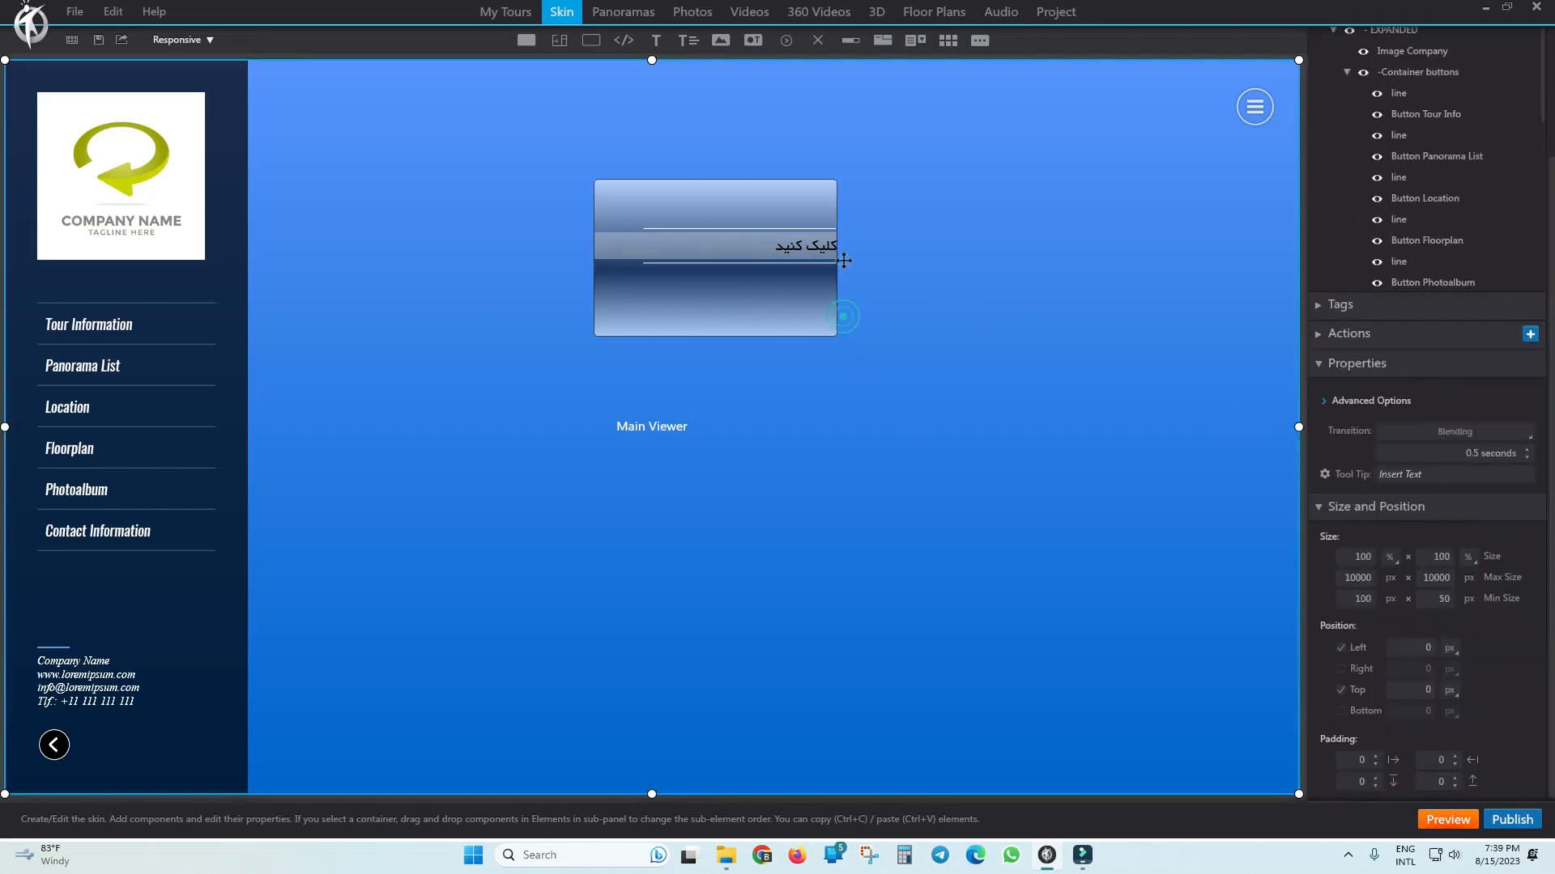
Set the label's size to 50% width and 20% height.
{"action": "left_click", "coordinate": [821, 249]}
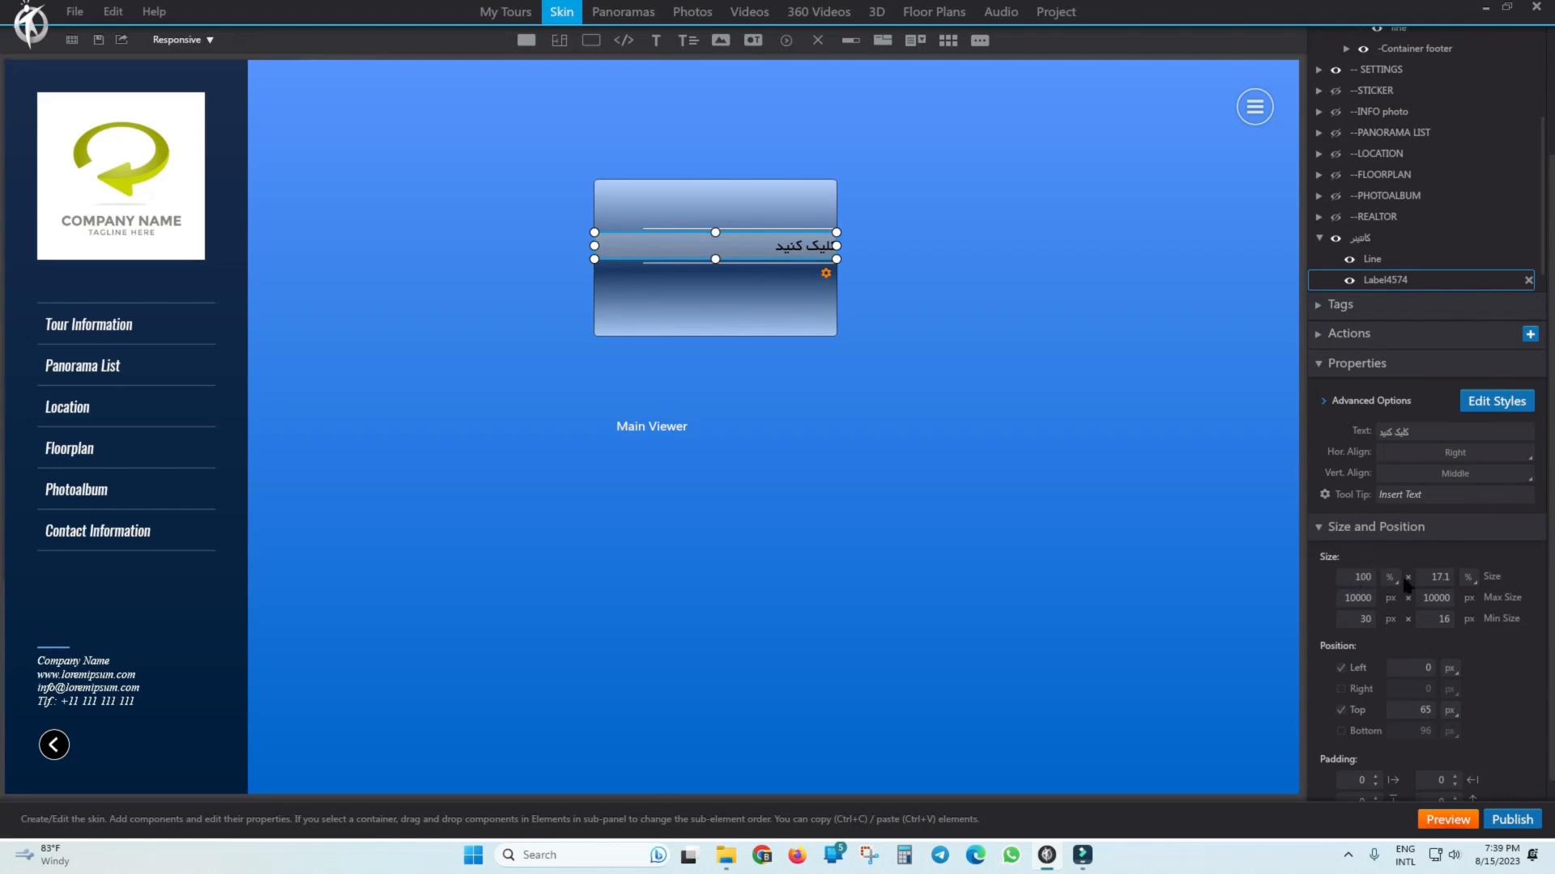
{"action": "double_click", "coordinate": [1361, 577]}
{"action": "type", "text": "50"}
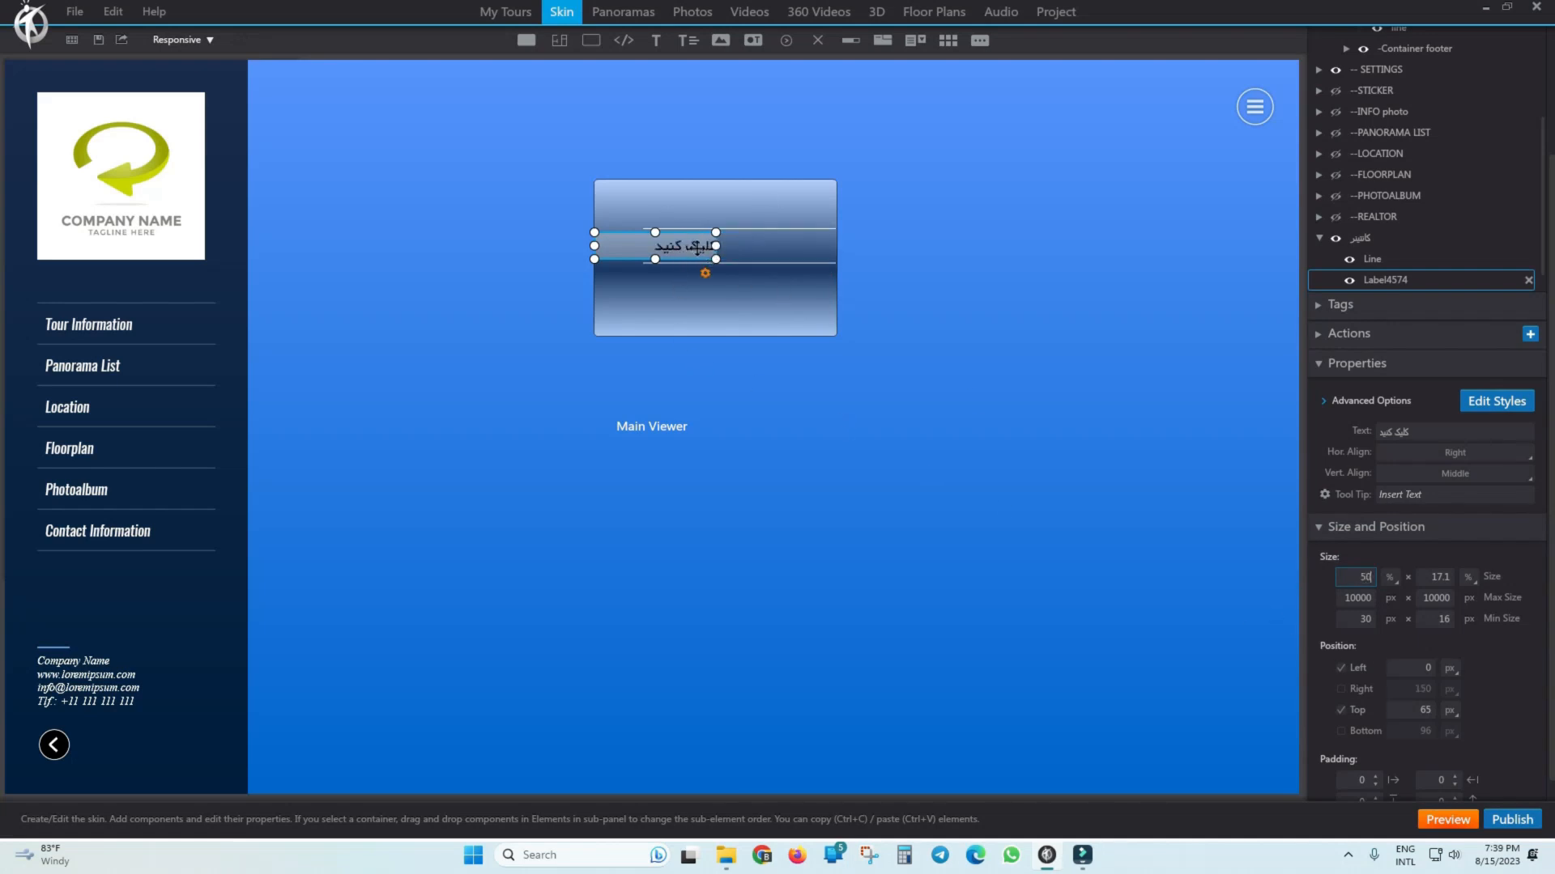
{"action": "double_click", "coordinate": [1441, 580]}
{"action": "type", "text": "20"}
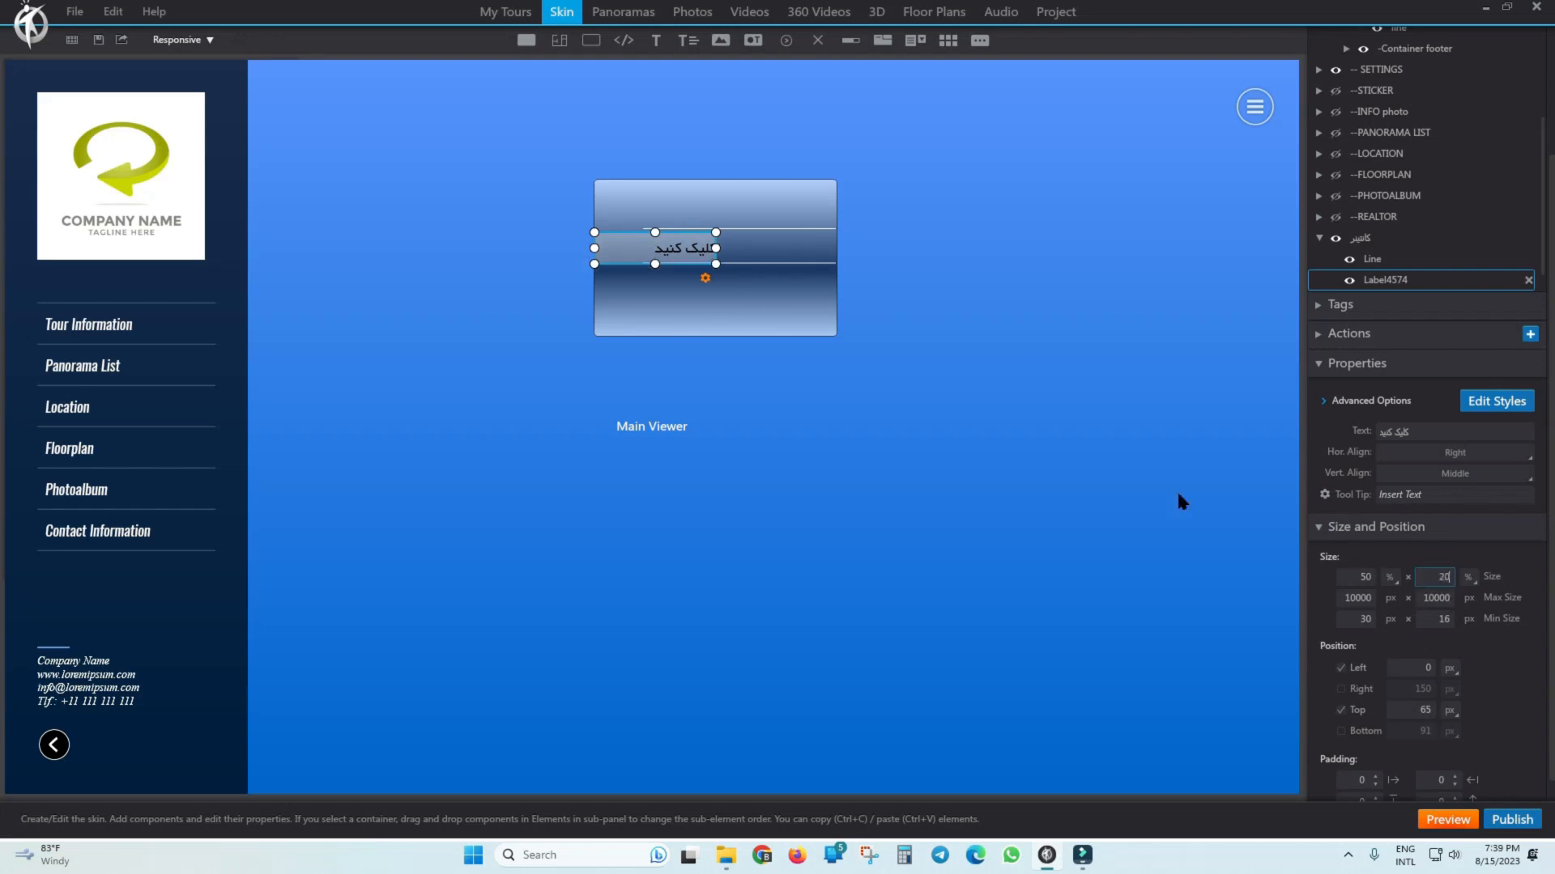
Move the lower line slightly down, flush with the container's right edge and about 81 px from its bottom.
{"action": "left_click", "coordinate": [798, 264]}
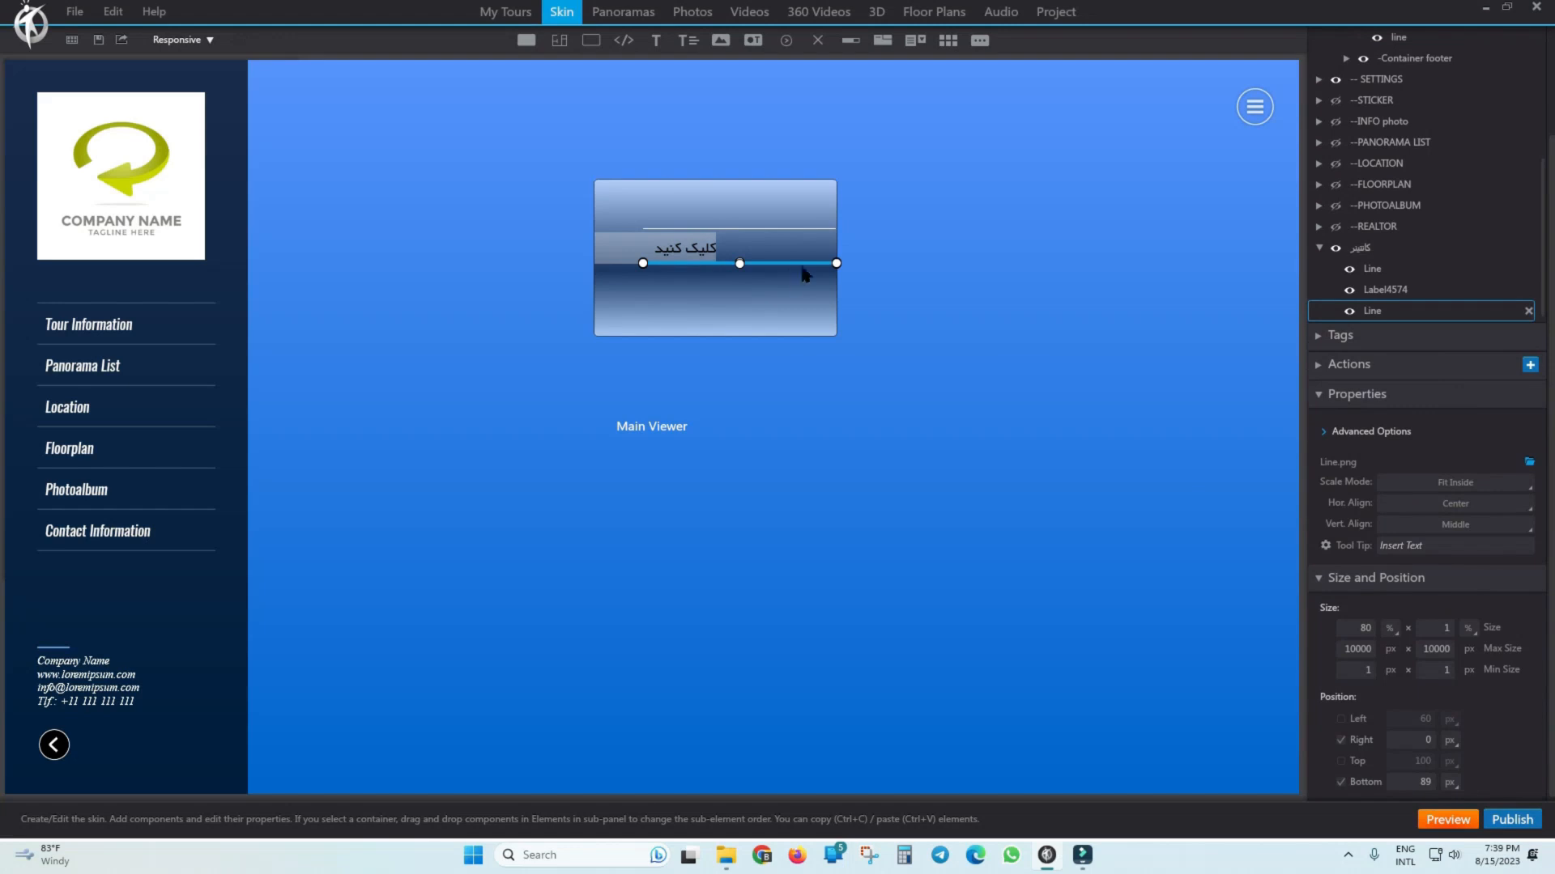
{"action": "left_click_drag", "start_coordinate": [802, 264], "coordinate": [803, 283]}
{"action": "left_click", "coordinate": [804, 281]}
{"action": "left_click", "coordinate": [798, 282]}
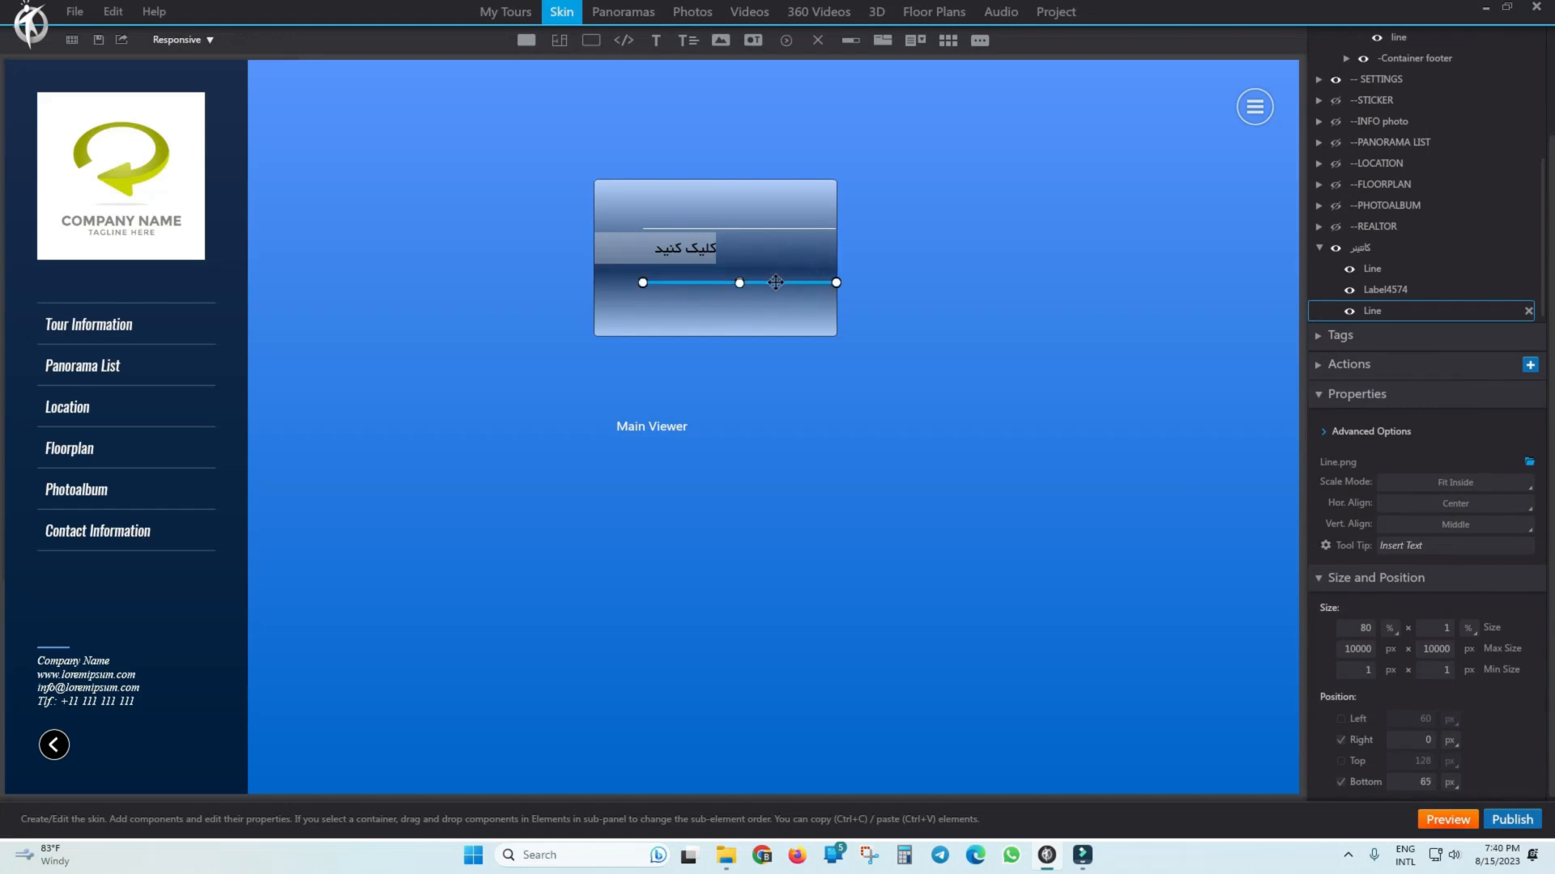
{"action": "left_click", "coordinate": [775, 280]}
{"action": "left_click", "coordinate": [721, 273]}
{"action": "left_click", "coordinate": [766, 279]}
{"action": "left_click_drag", "start_coordinate": [776, 283], "coordinate": [766, 275]}
{"action": "left_click", "coordinate": [805, 276]}
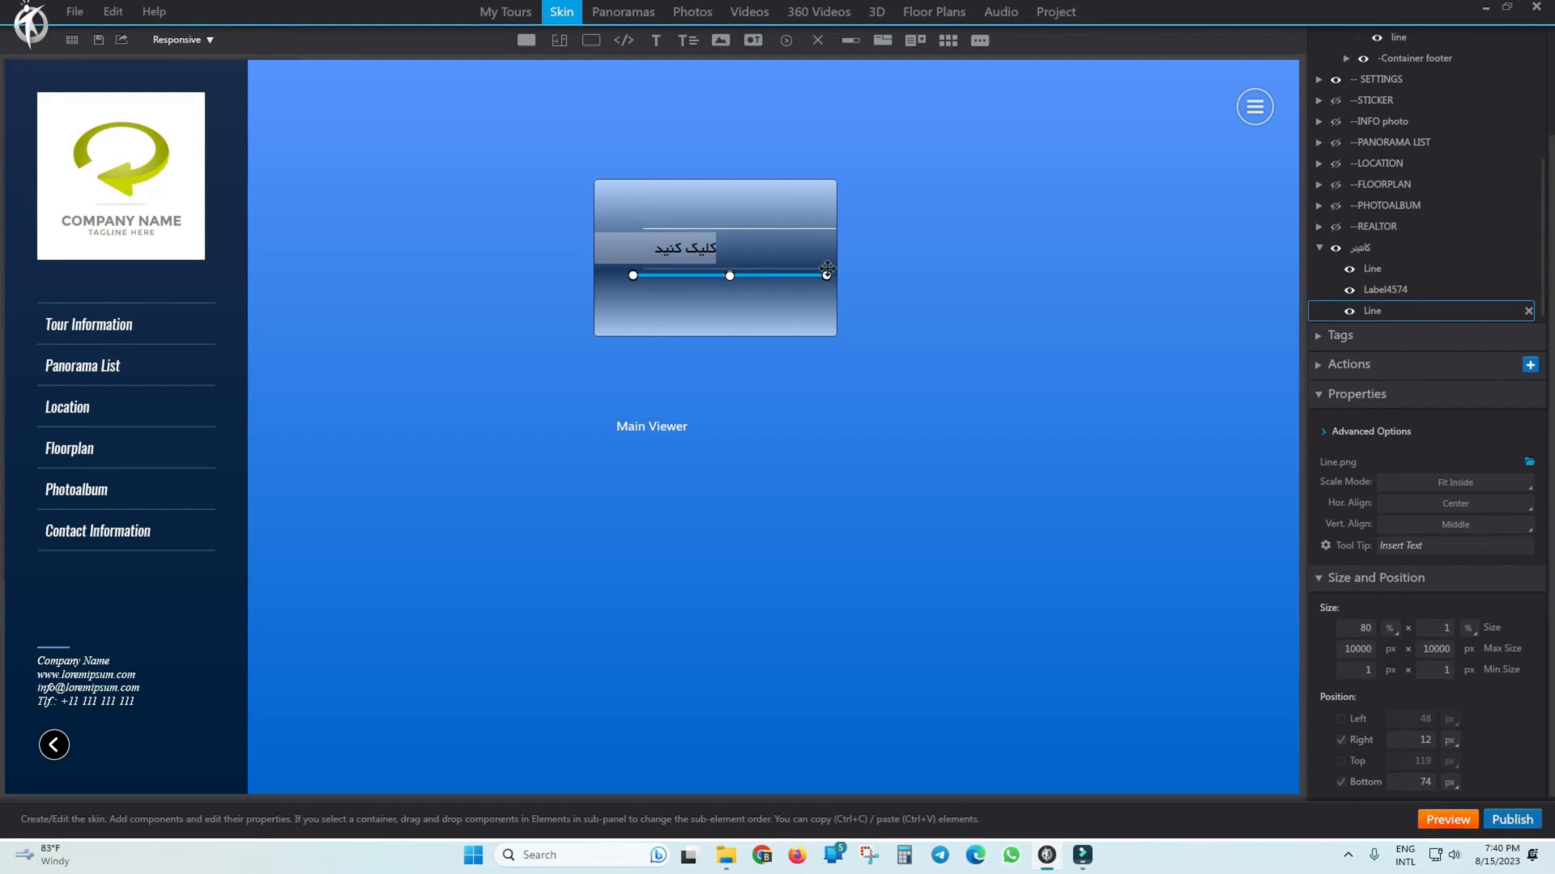
{"action": "left_click_drag", "start_coordinate": [824, 262], "coordinate": [833, 257]}
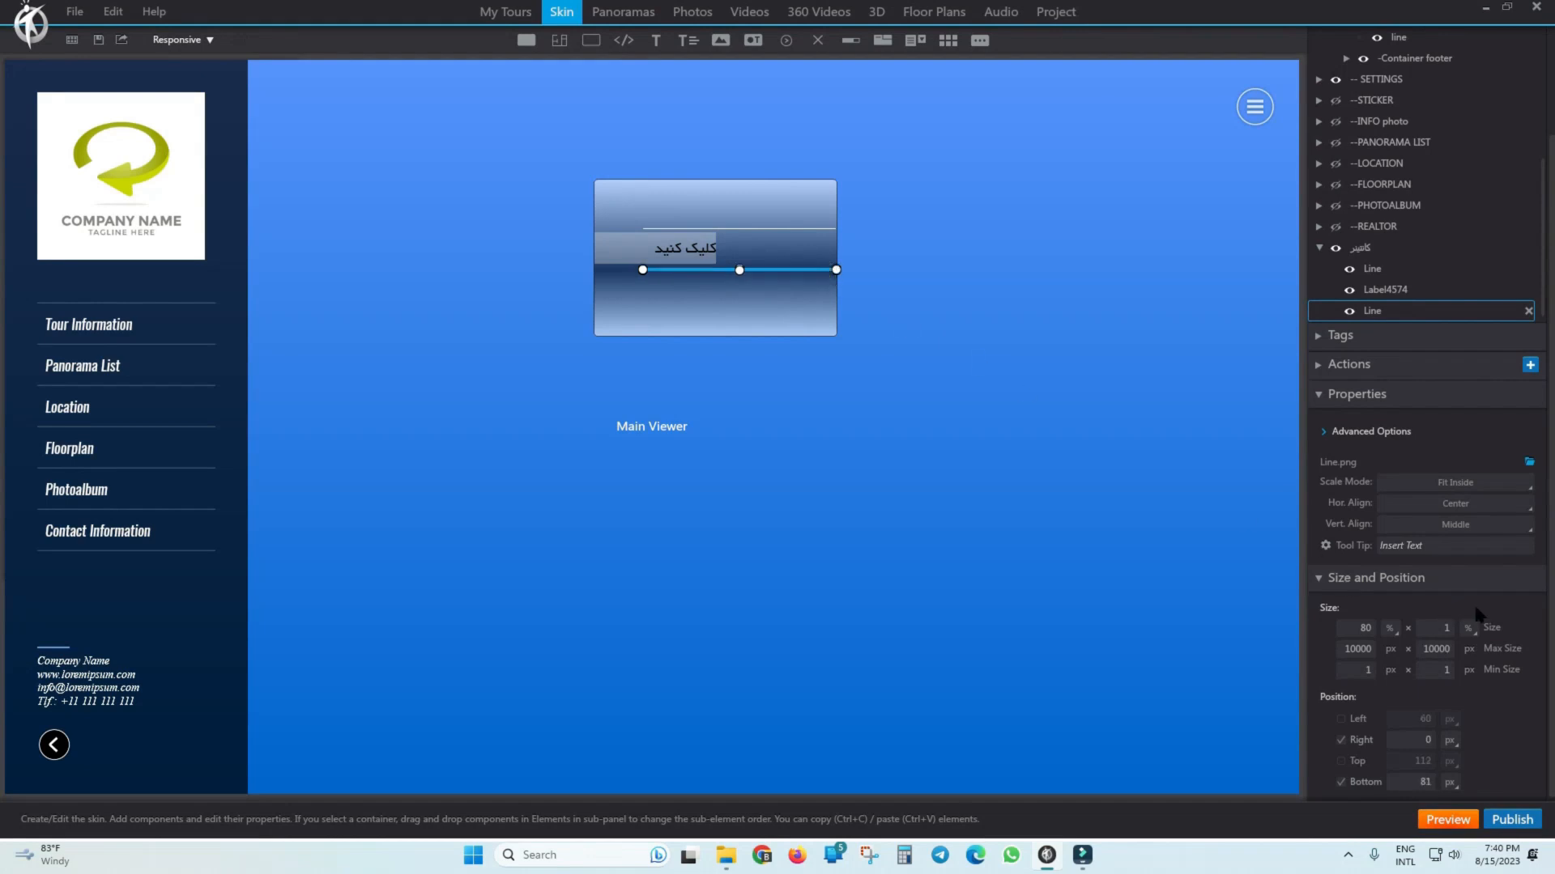
{"action": "left_click", "coordinate": [806, 388]}
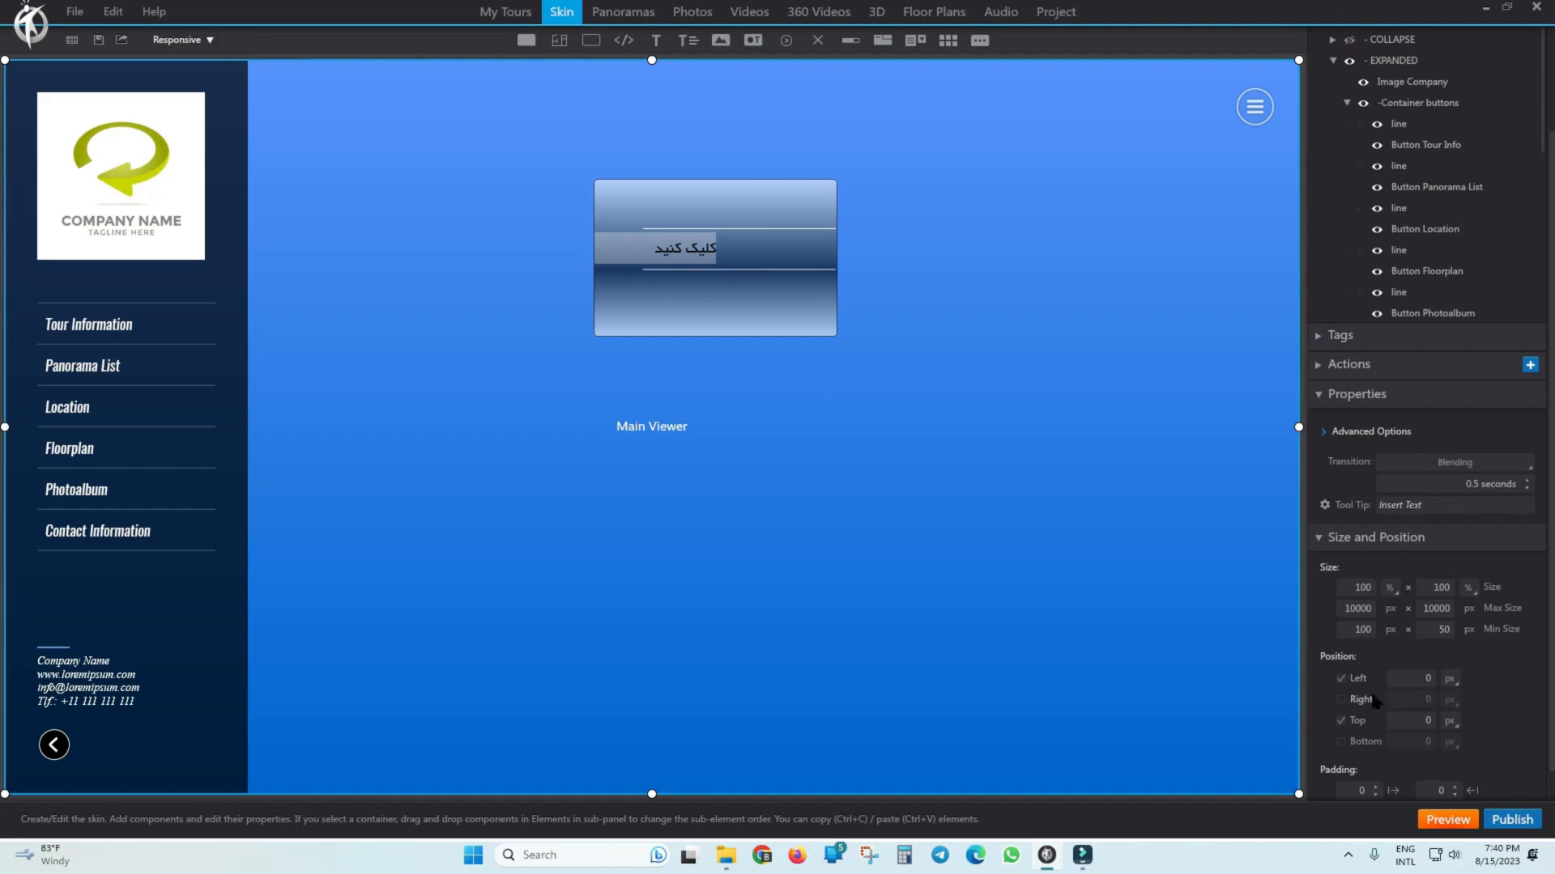
{"action": "scroll", "coordinate": [1382, 691], "scroll_direction": "down", "scroll_amount": 1}
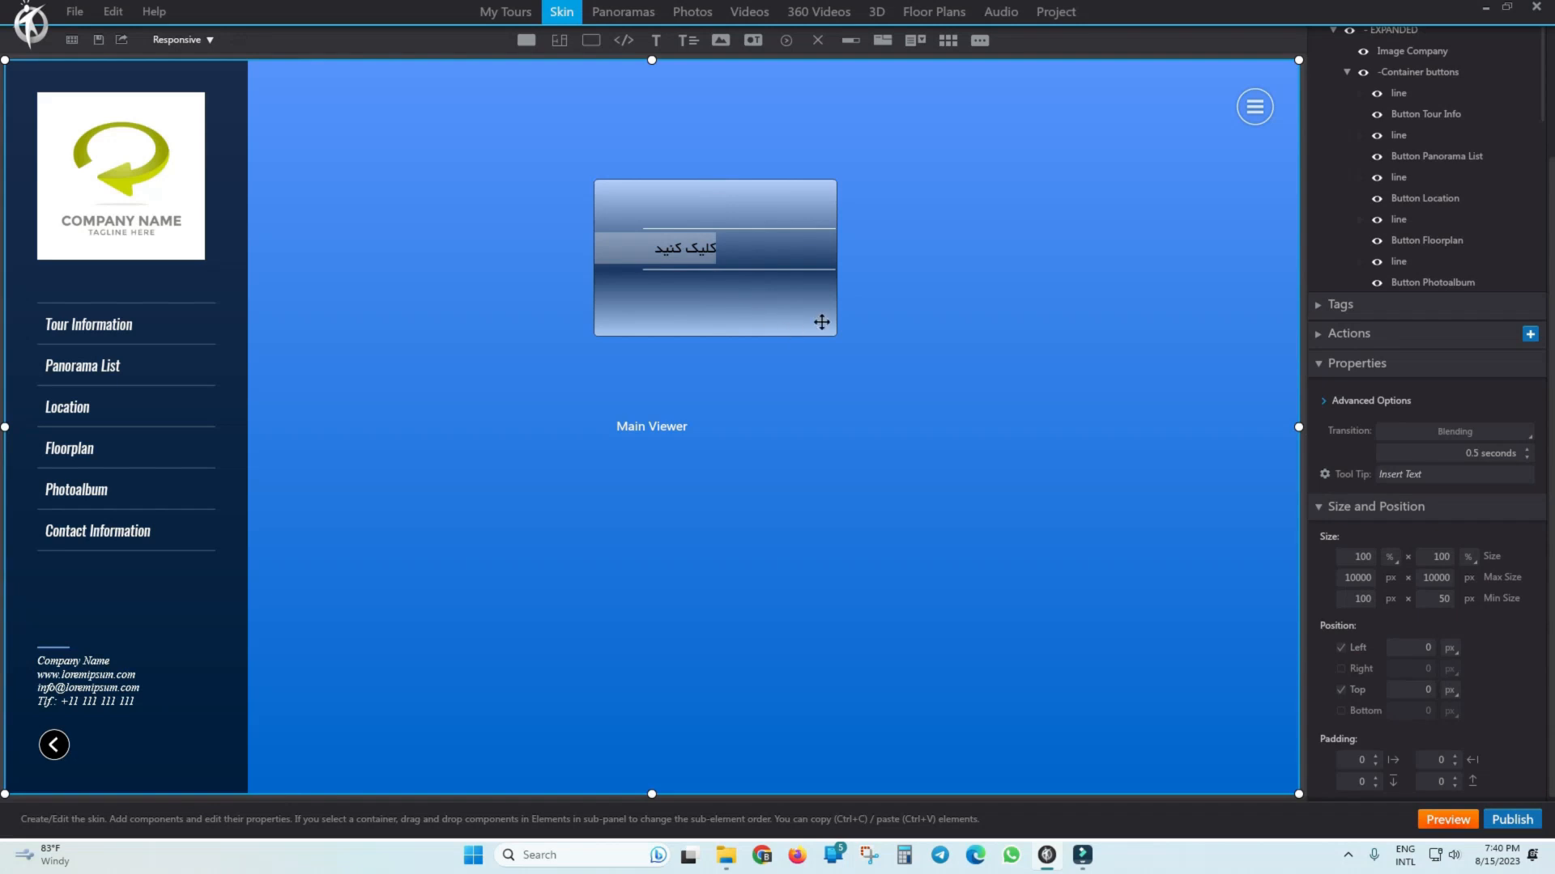
Try a Vertical layout on the custom container with Center horizontal and Middle vertical alignment.
{"action": "left_click", "coordinate": [758, 322]}
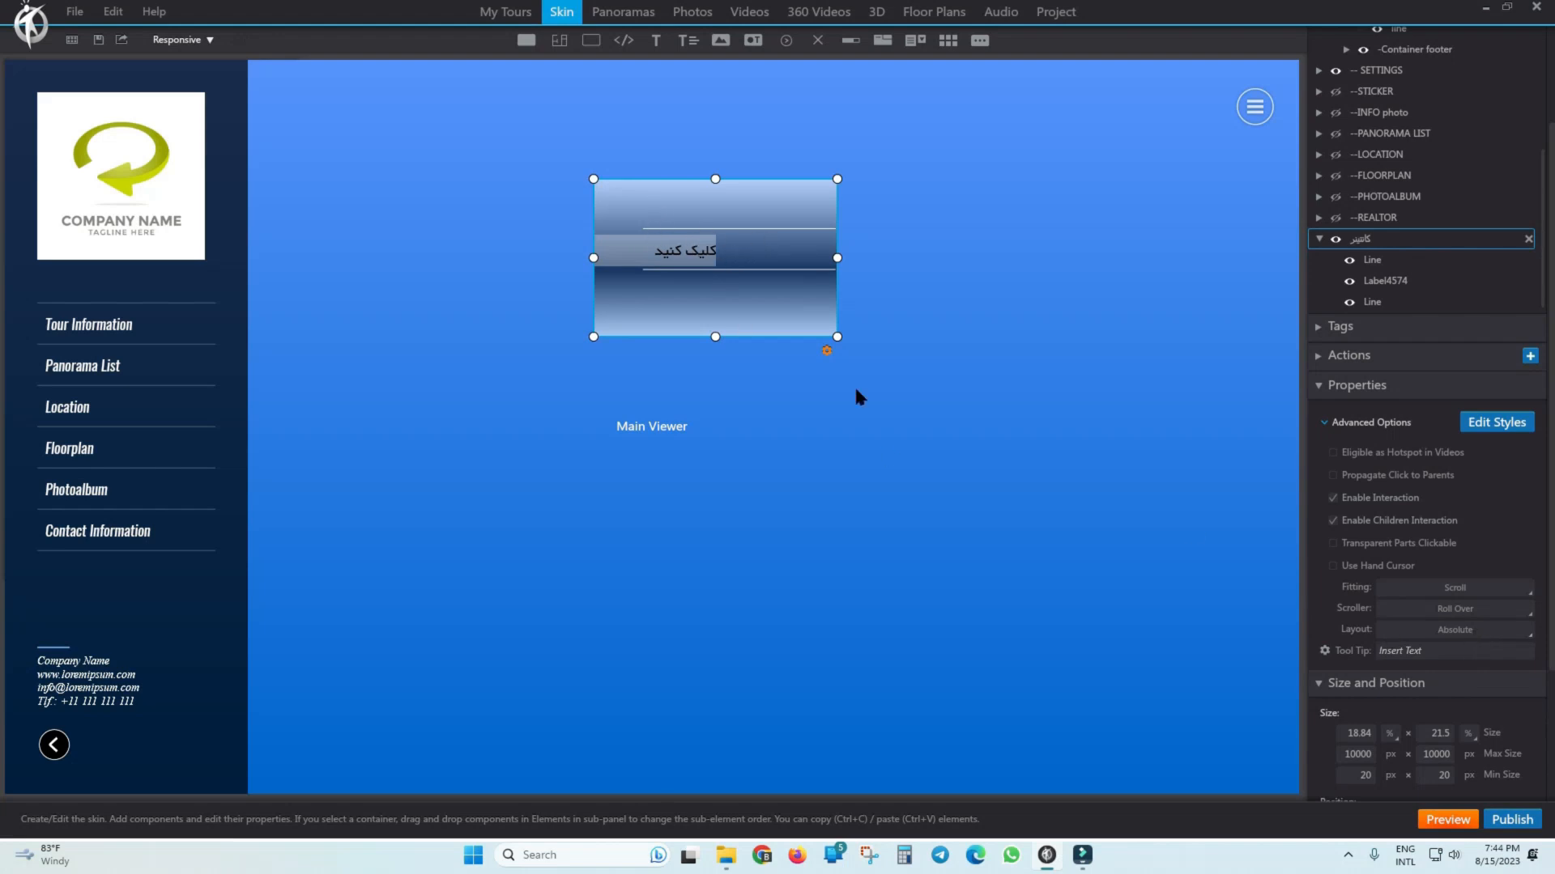
{"action": "left_click", "coordinate": [1494, 631]}
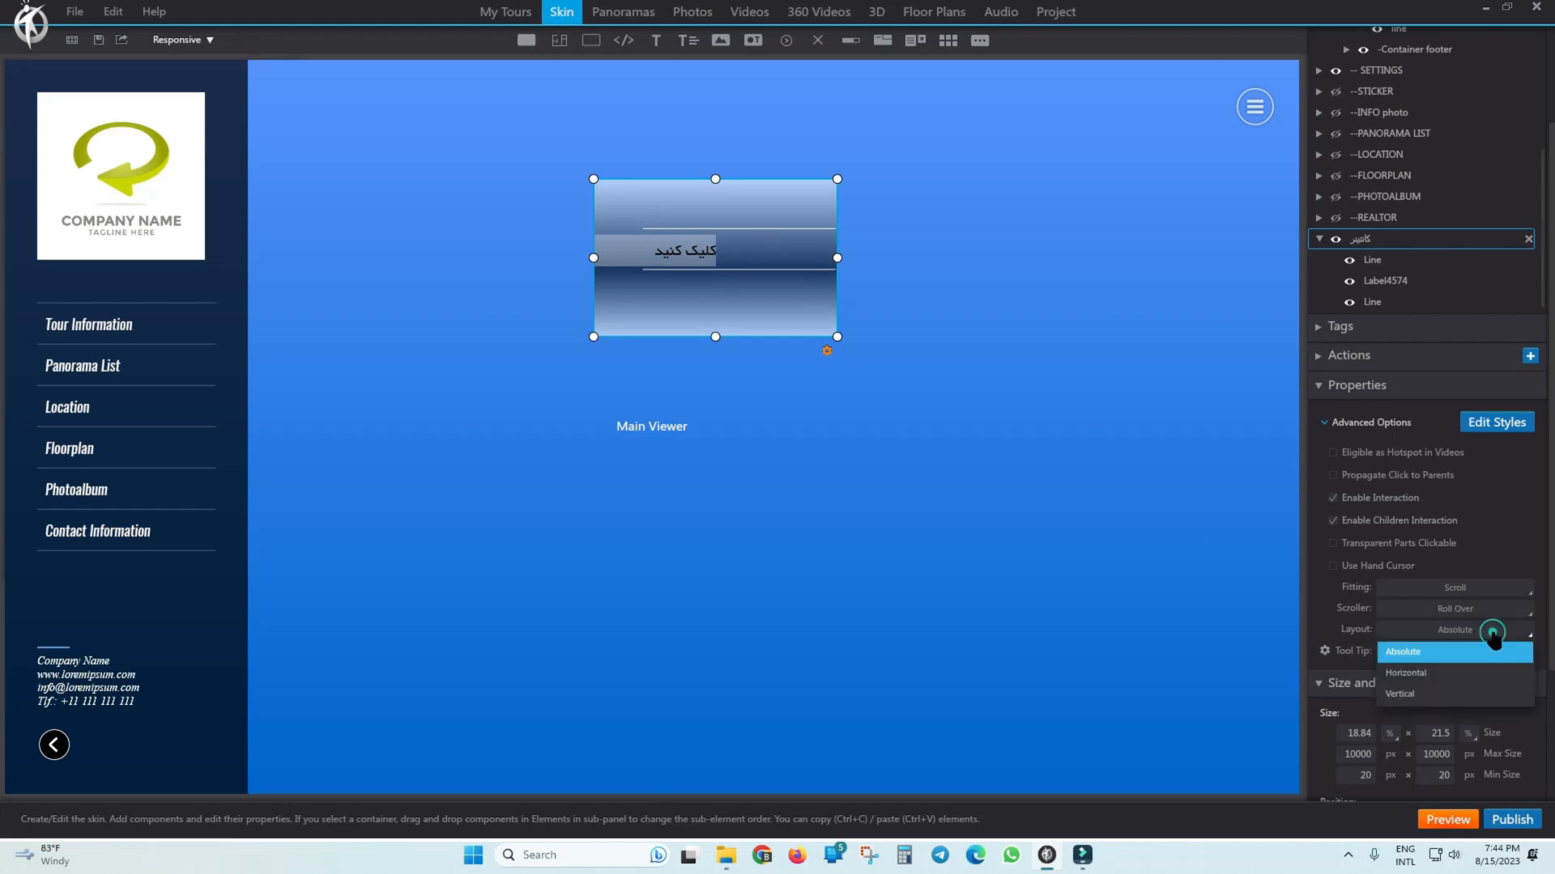
{"action": "left_click", "coordinate": [1399, 696]}
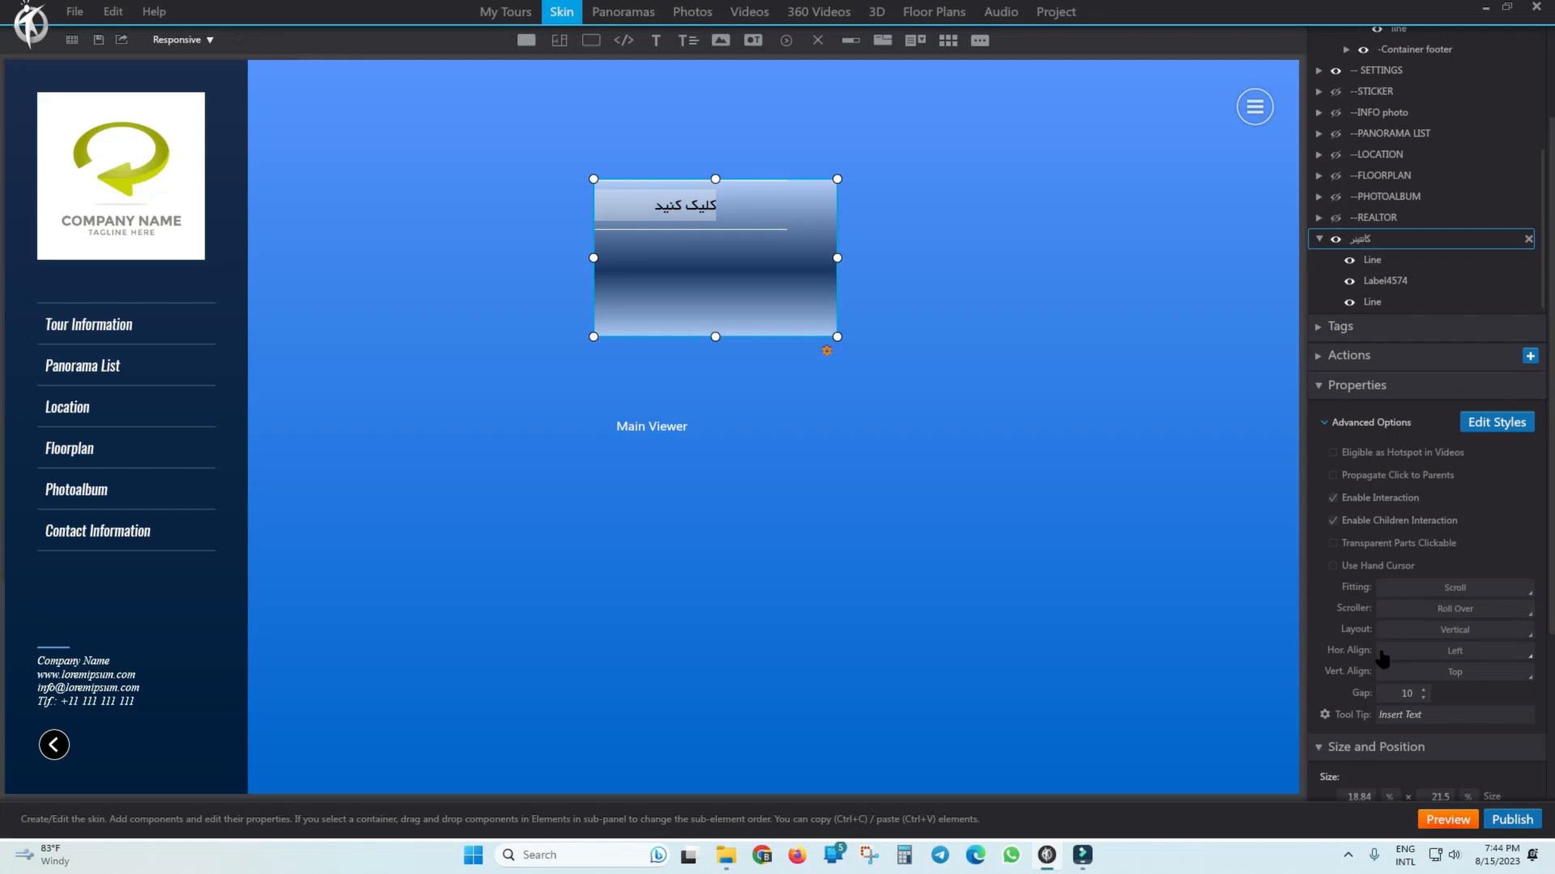
{"action": "left_click", "coordinate": [1478, 657]}
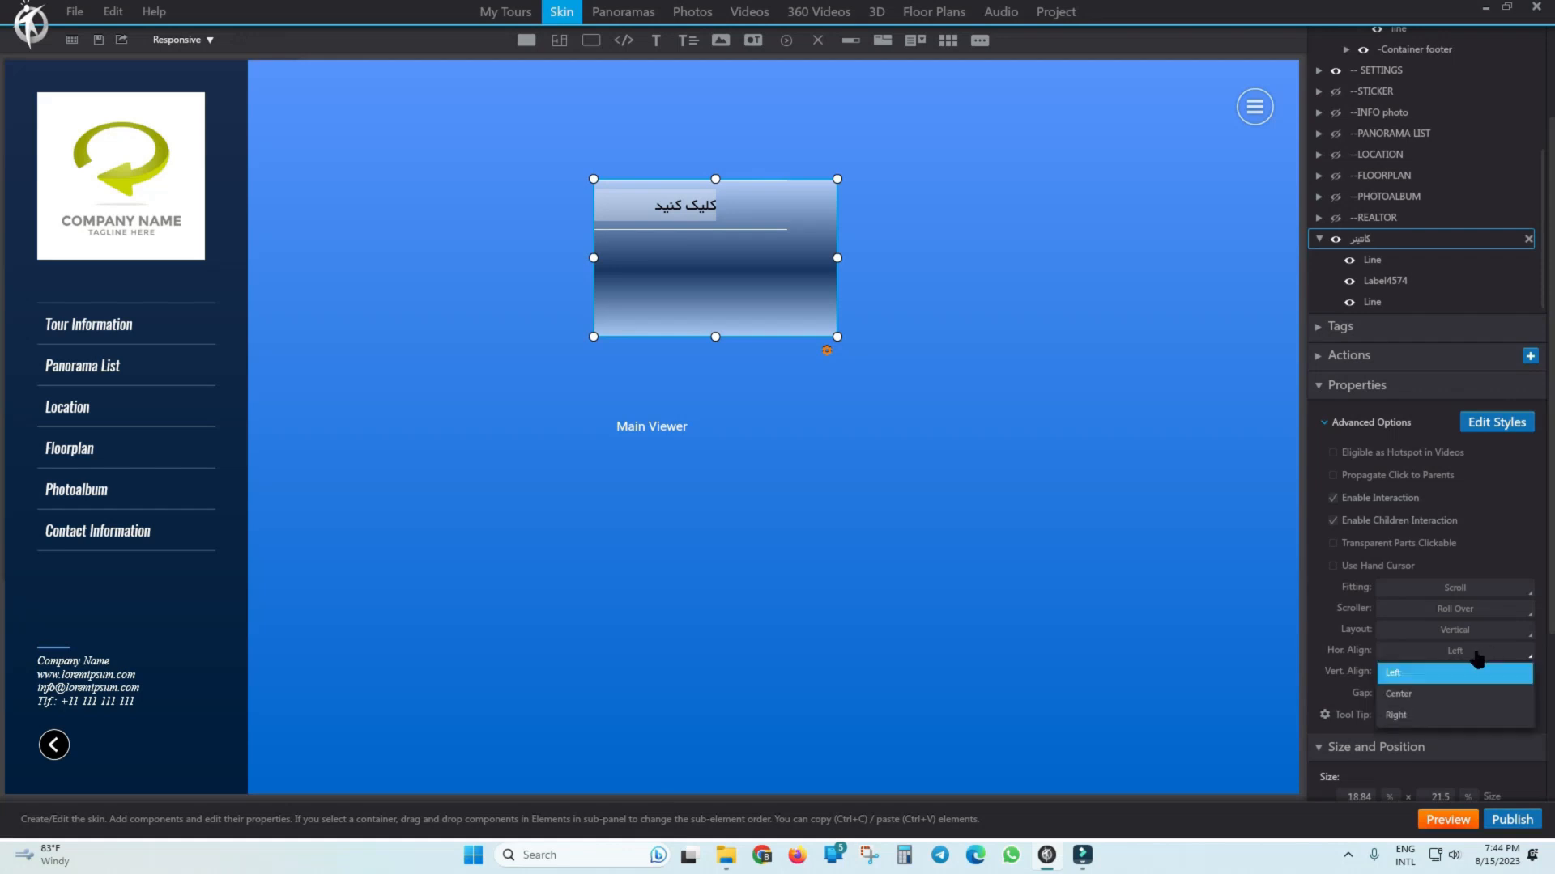
{"action": "left_click", "coordinate": [1405, 695]}
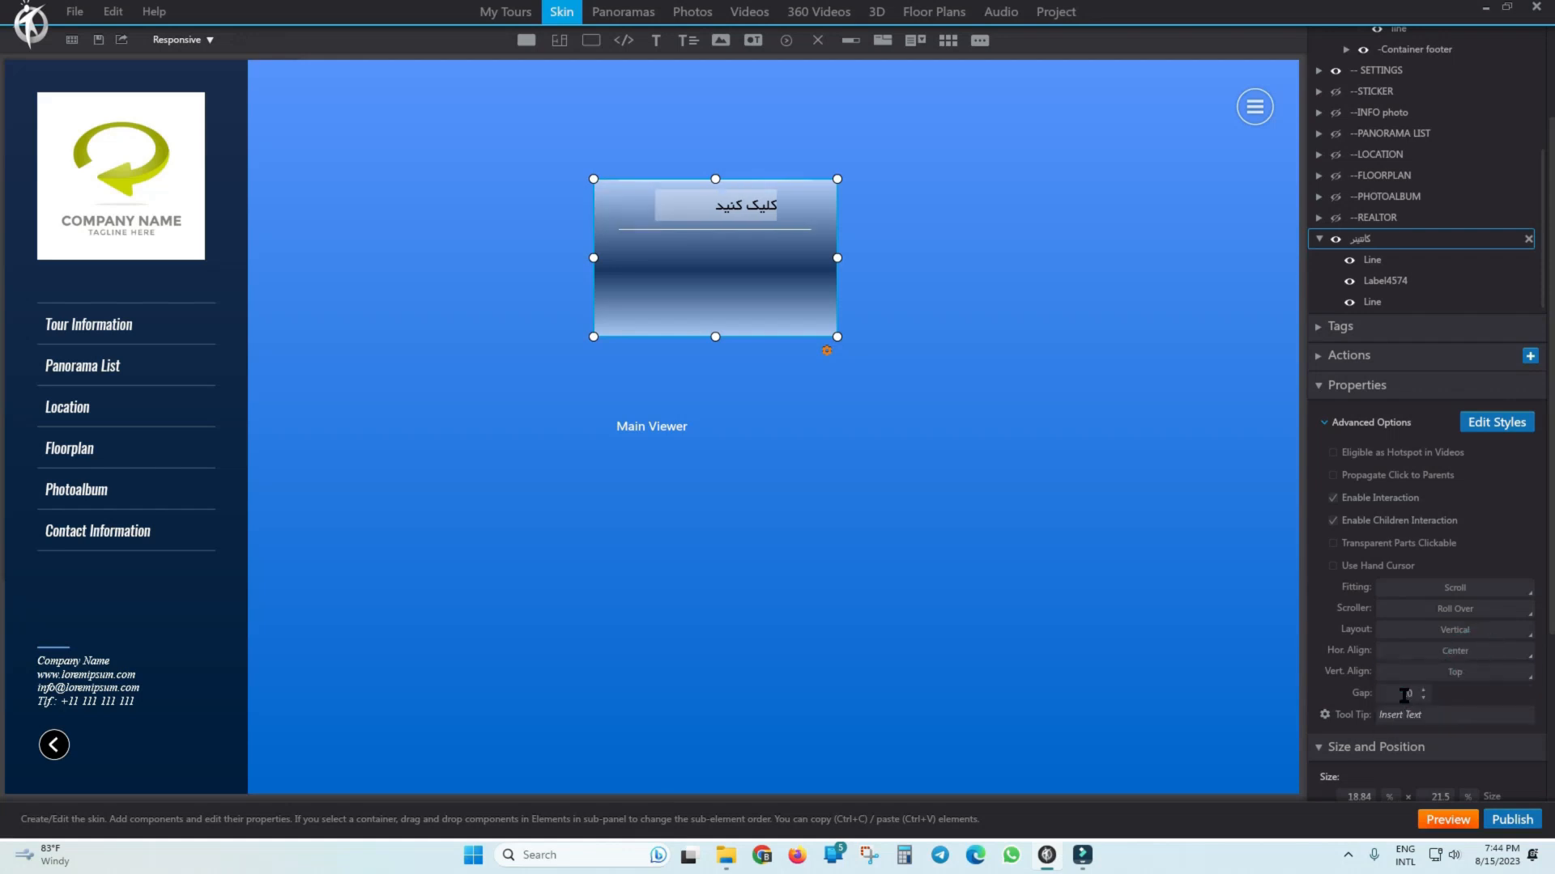
{"action": "left_click", "coordinate": [1479, 673]}
{"action": "left_click", "coordinate": [1406, 714]}
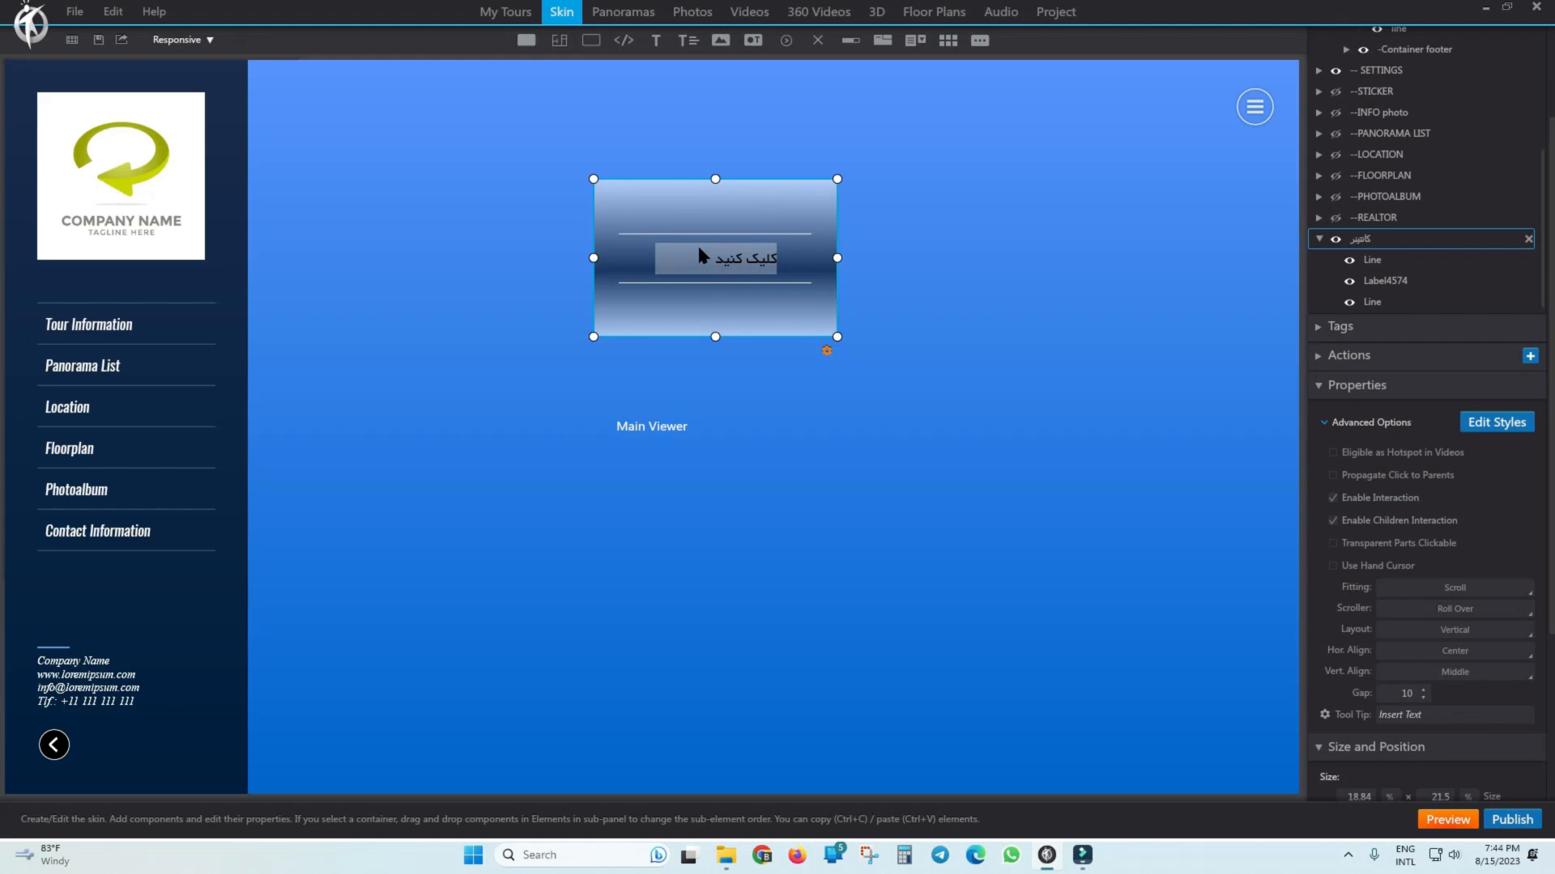
{"action": "left_click", "coordinate": [1027, 530]}
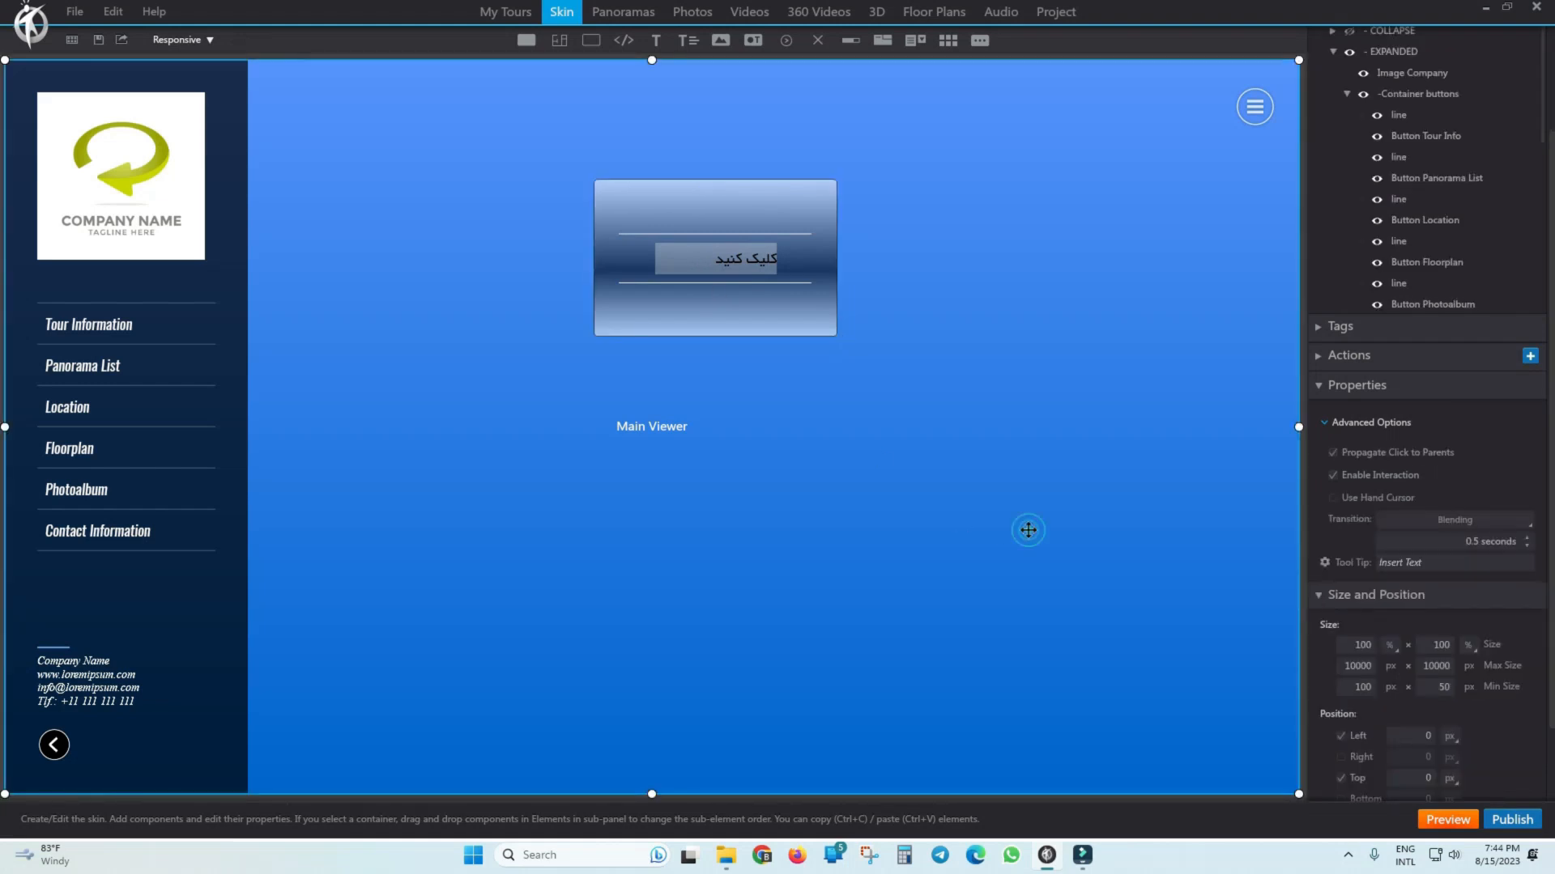
Undo the container's alignment and layout changes back to the Absolute layout.
{"action": "key", "text": "ctrl+z"}
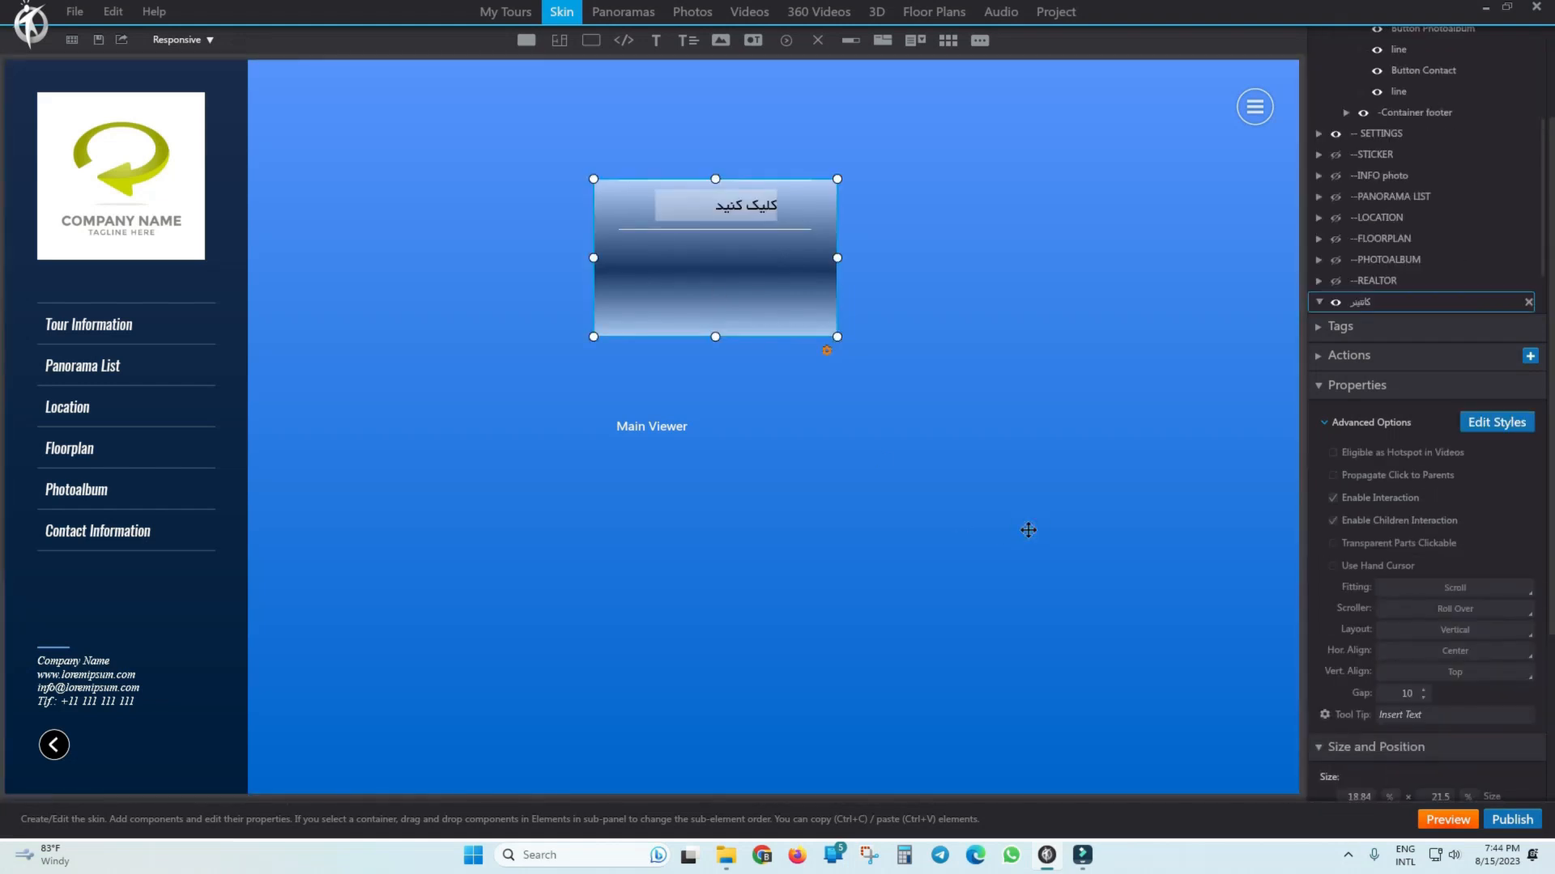
{"action": "key", "text": "ctrl+z"}
{"action": "key", "text": "ctrl+z"}
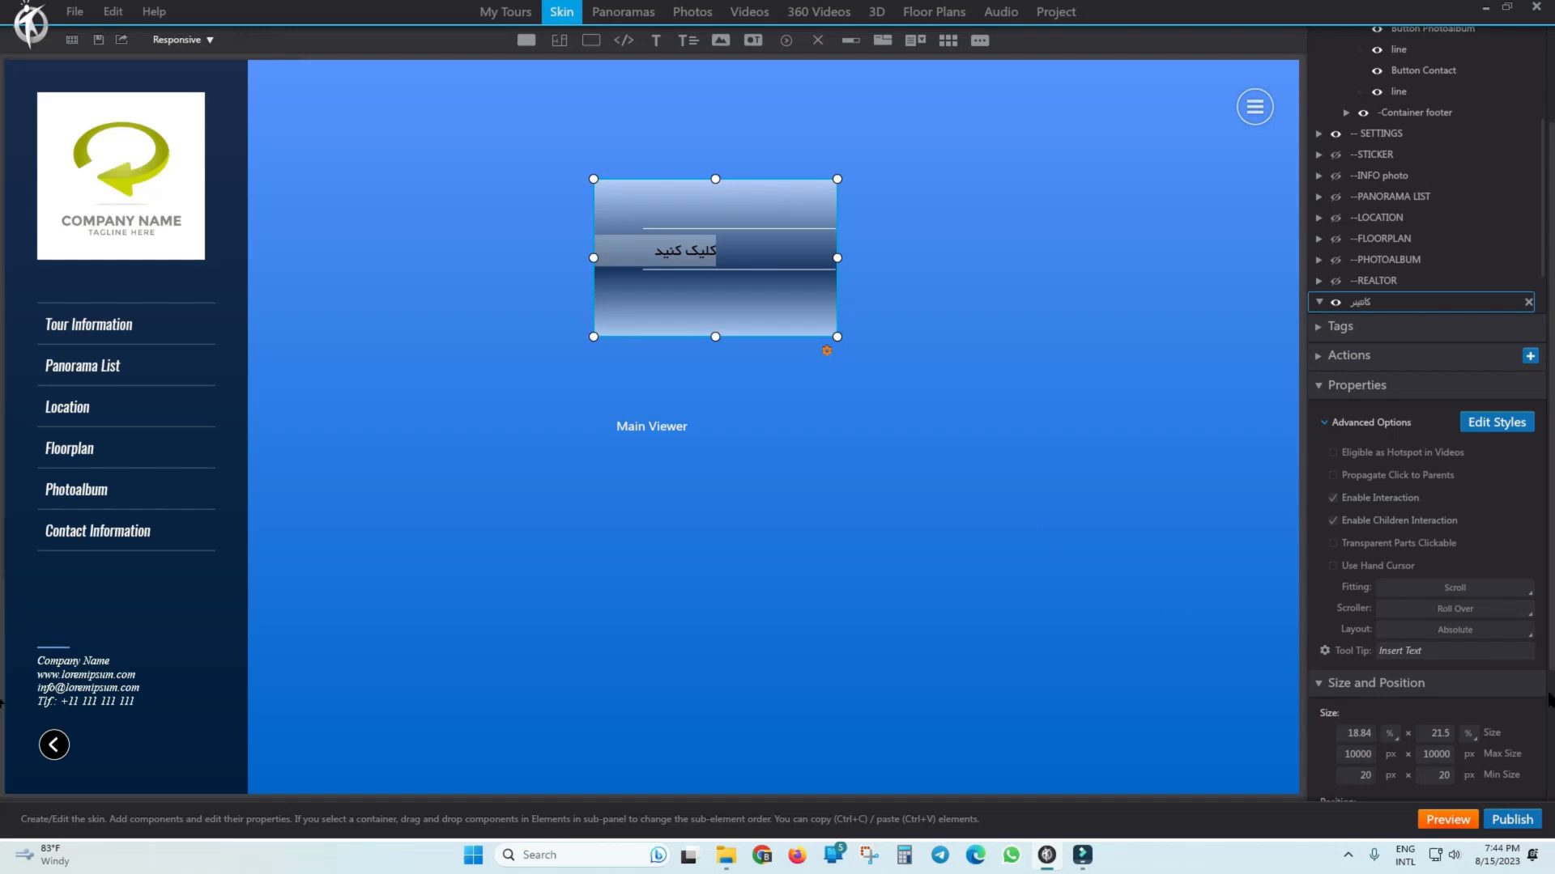
Try left offsets of 20, 50 and 75 px for the label, and settle on 120 px.
{"action": "left_click", "coordinate": [672, 252]}
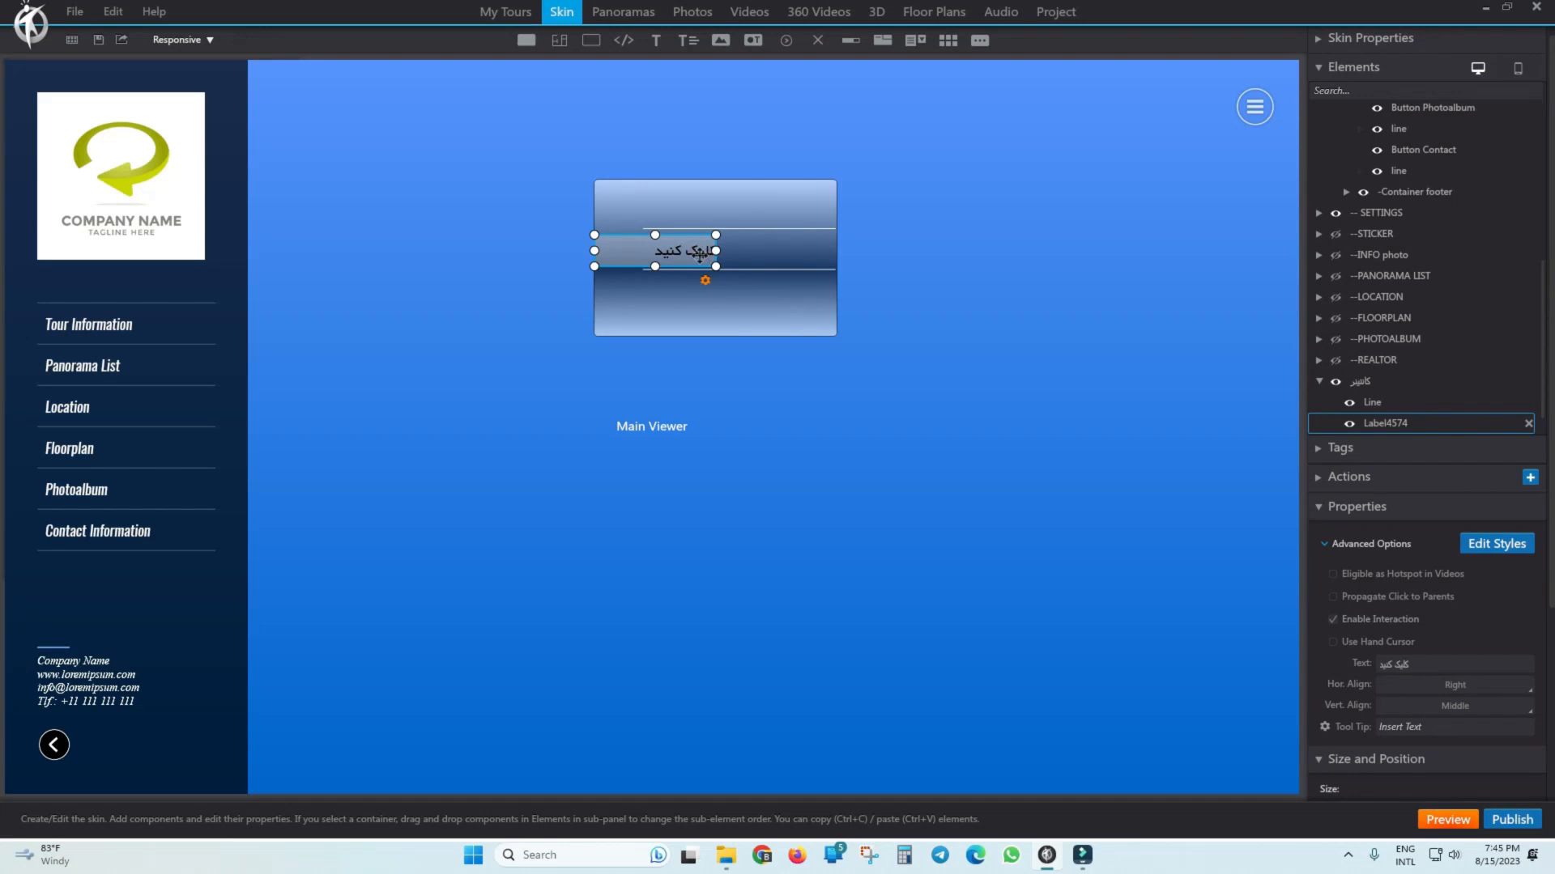
{"action": "scroll", "coordinate": [1410, 722], "scroll_direction": "down", "scroll_amount": 3}
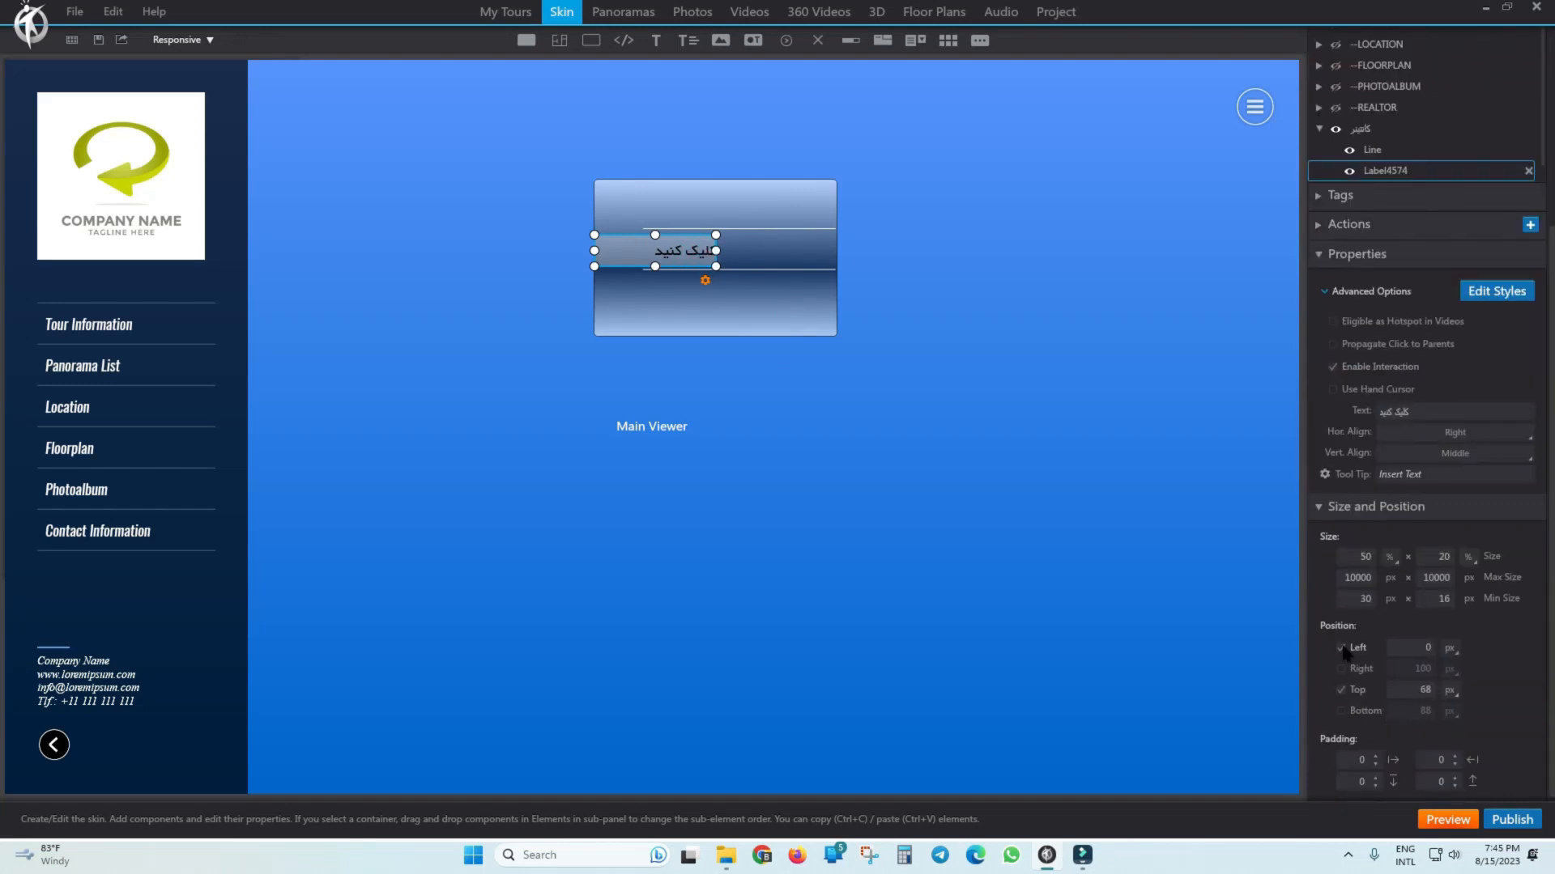
{"action": "left_click", "coordinate": [1423, 648]}
{"action": "type", "text": "20"}
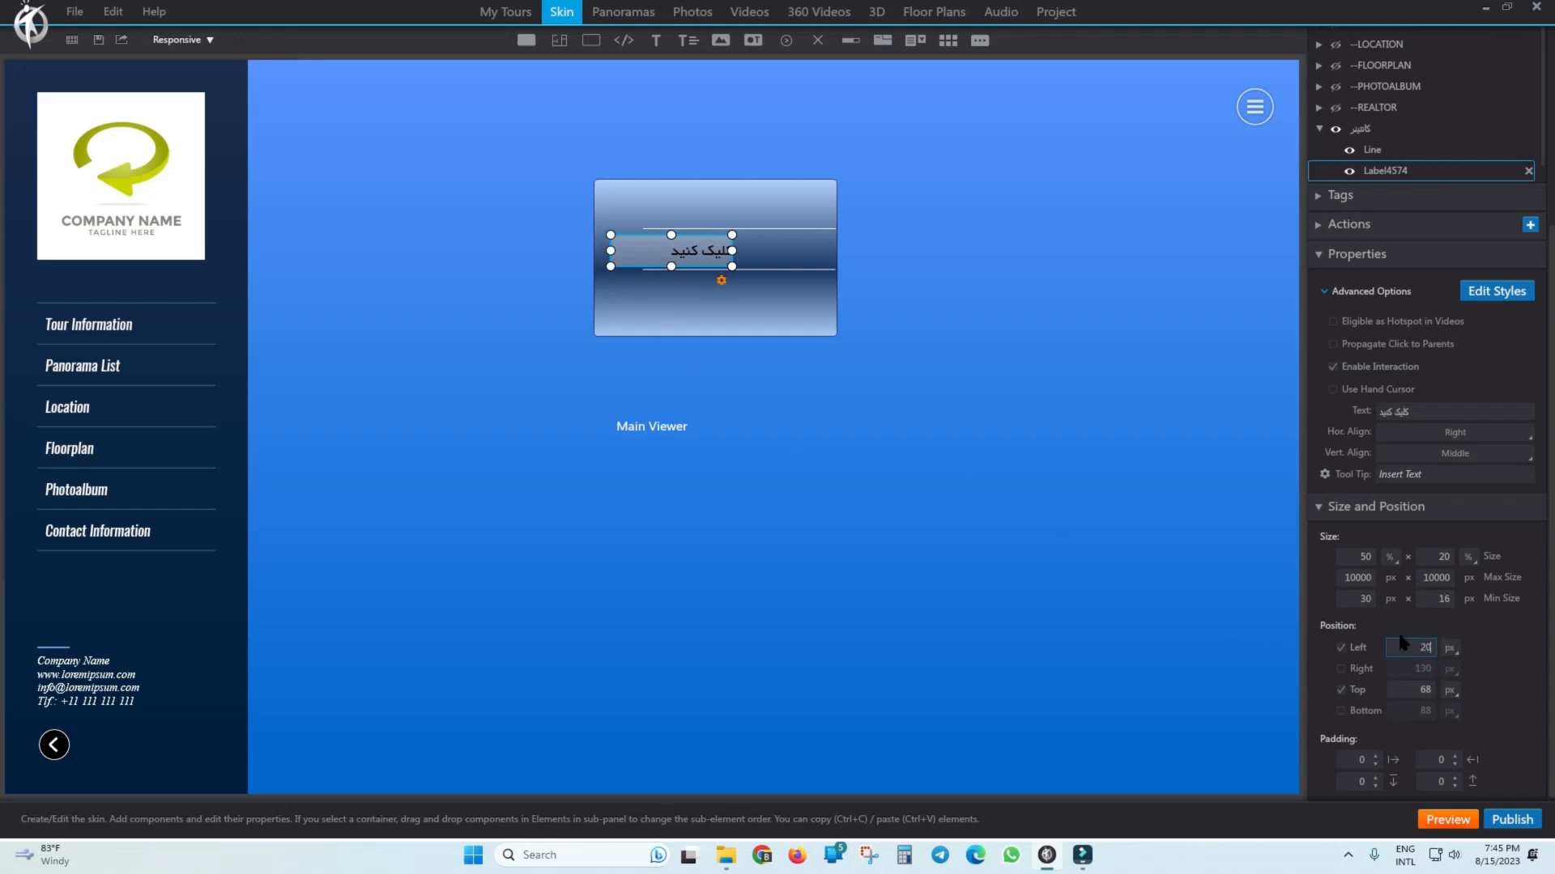
{"action": "left_click", "coordinate": [1417, 647]}
{"action": "type", "text": "50"}
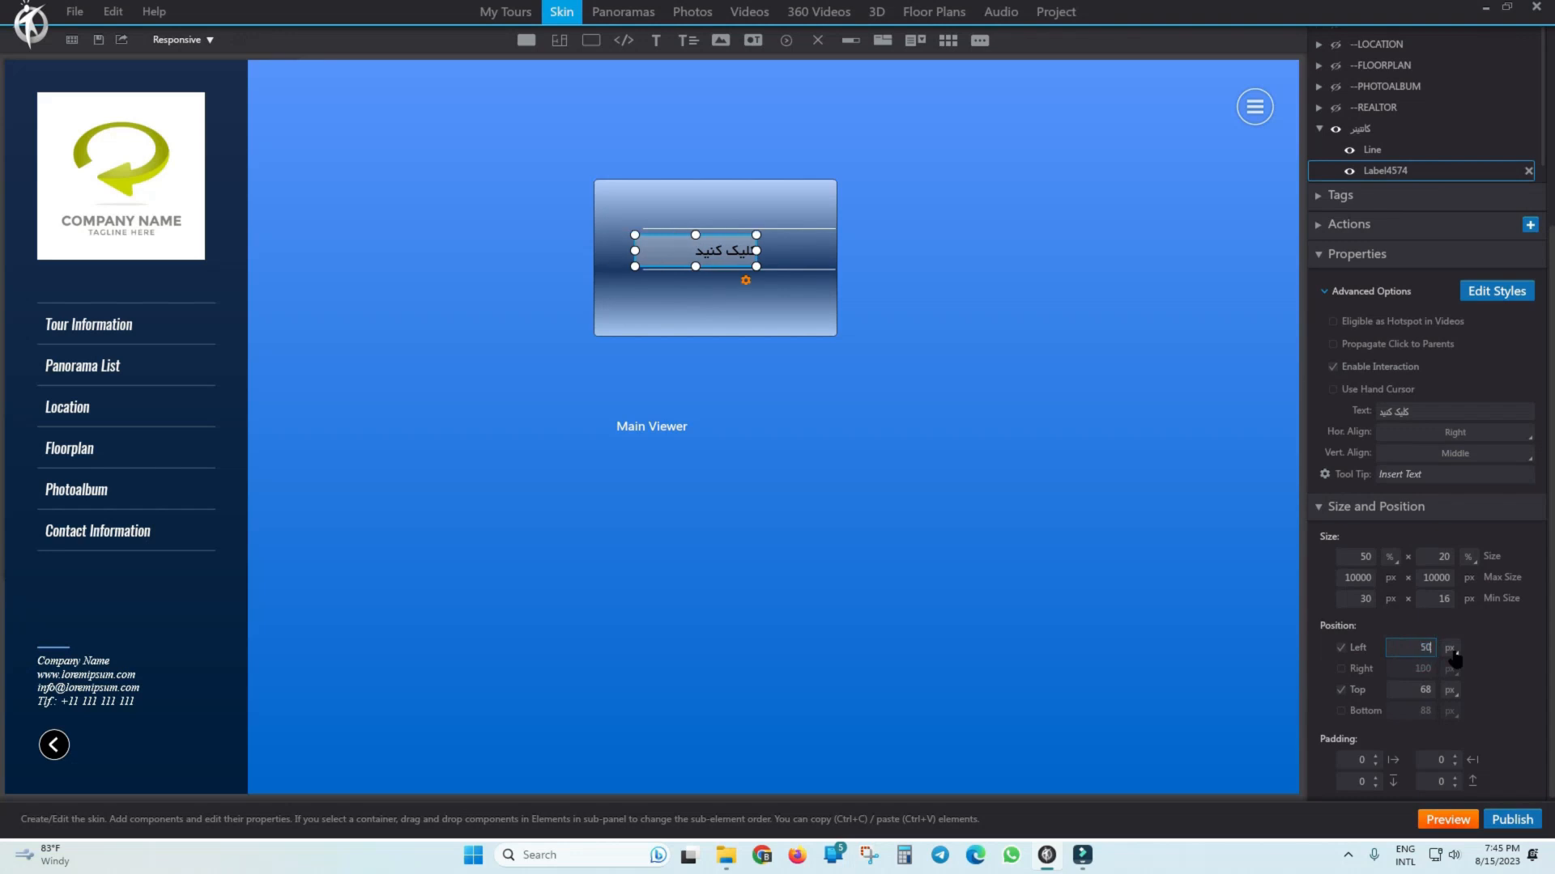
{"action": "left_click", "coordinate": [1417, 648]}
{"action": "type", "text": "75"}
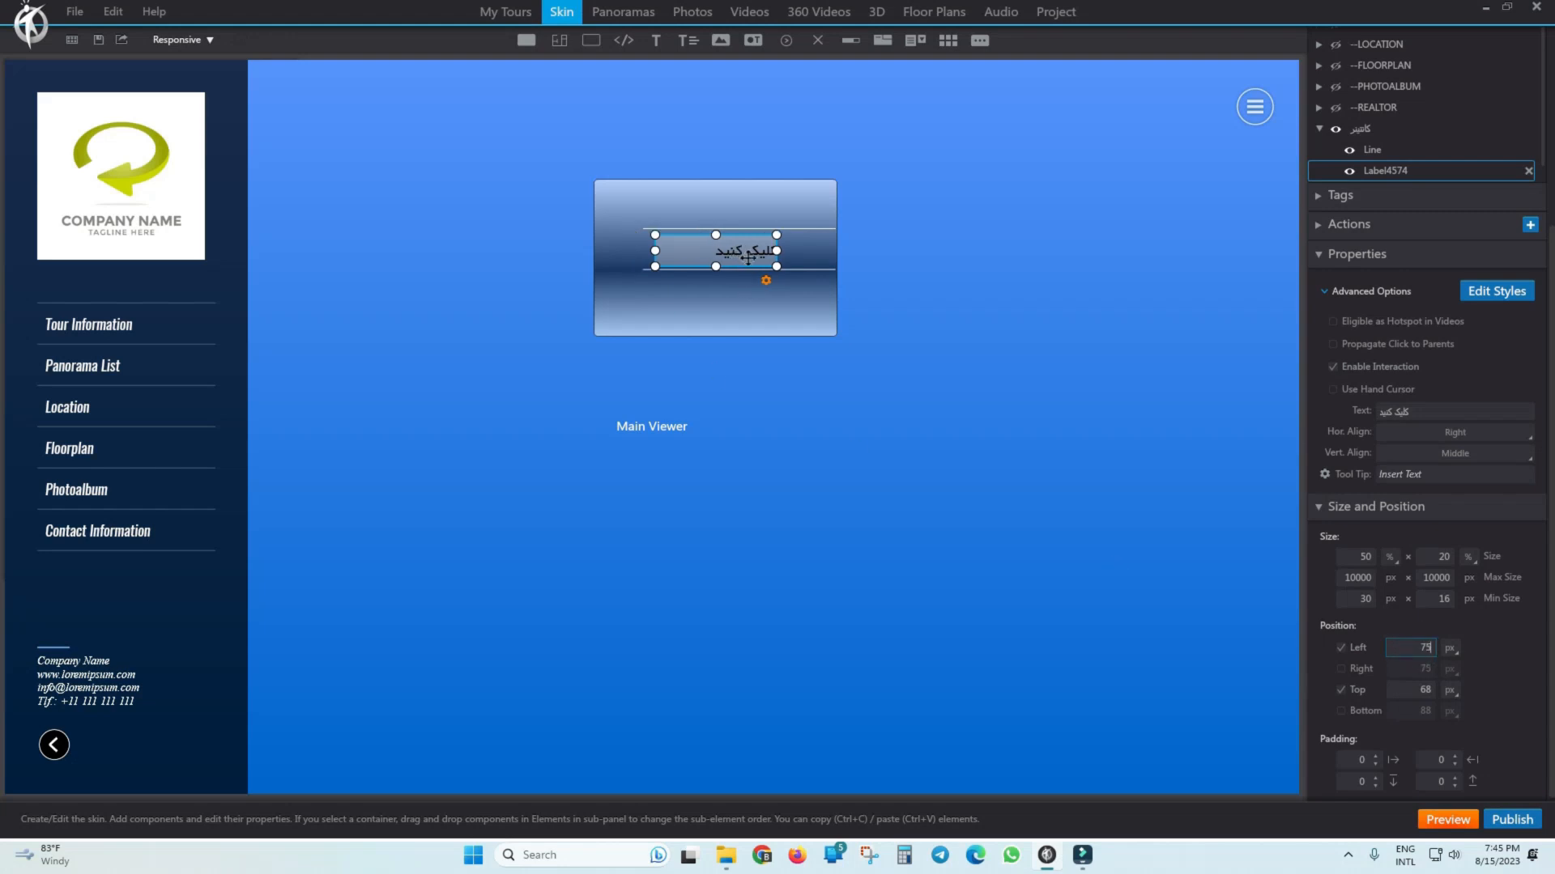
{"action": "left_click", "coordinate": [1418, 646]}
{"action": "type", "text": "10000"}
{"action": "left_click", "coordinate": [1420, 648]}
{"action": "type", "text": "120"}
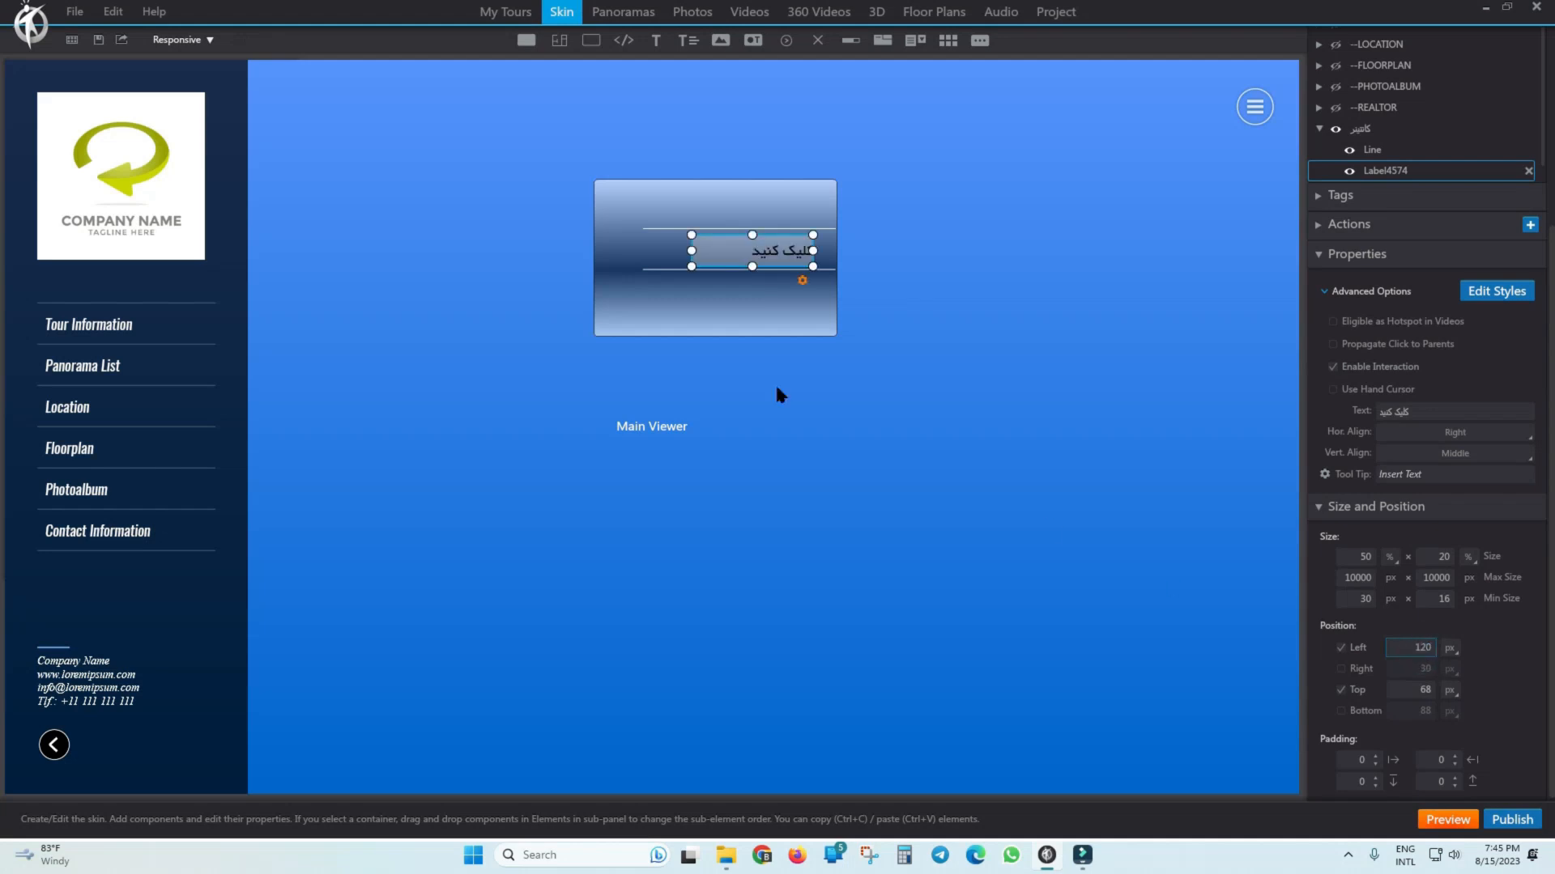
{"action": "left_click", "coordinate": [774, 281]}
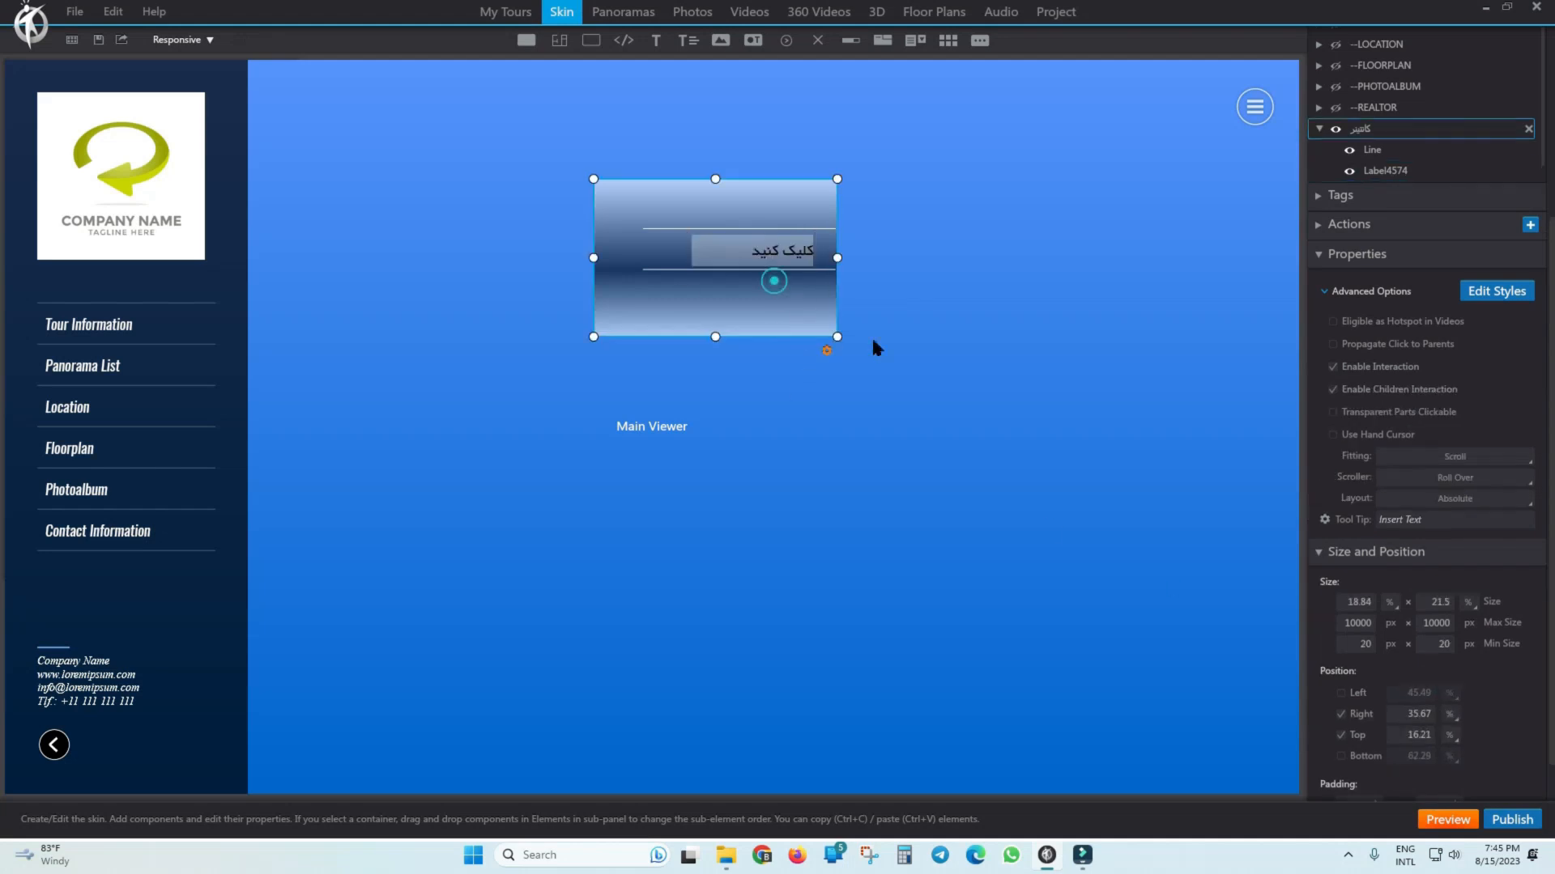
Try a top offset of 65 px for the label and settle on 66 px.
{"action": "left_click", "coordinate": [770, 251]}
{"action": "left_click", "coordinate": [1425, 689]}
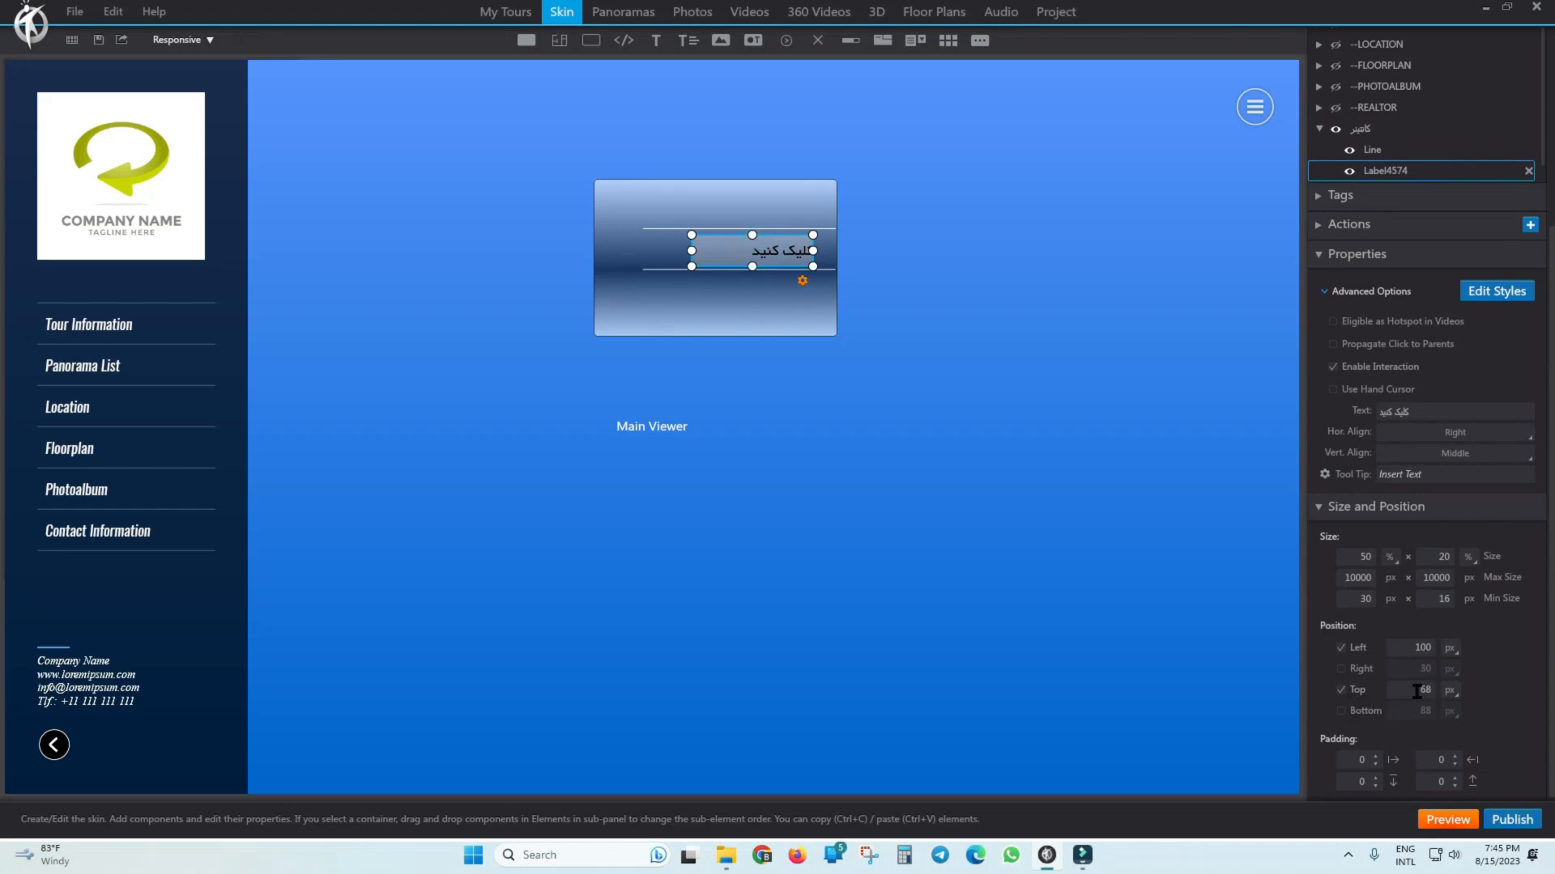
{"action": "left_click", "coordinate": [1419, 688]}
{"action": "double_click", "coordinate": [1430, 692]}
{"action": "type", "text": "65"}
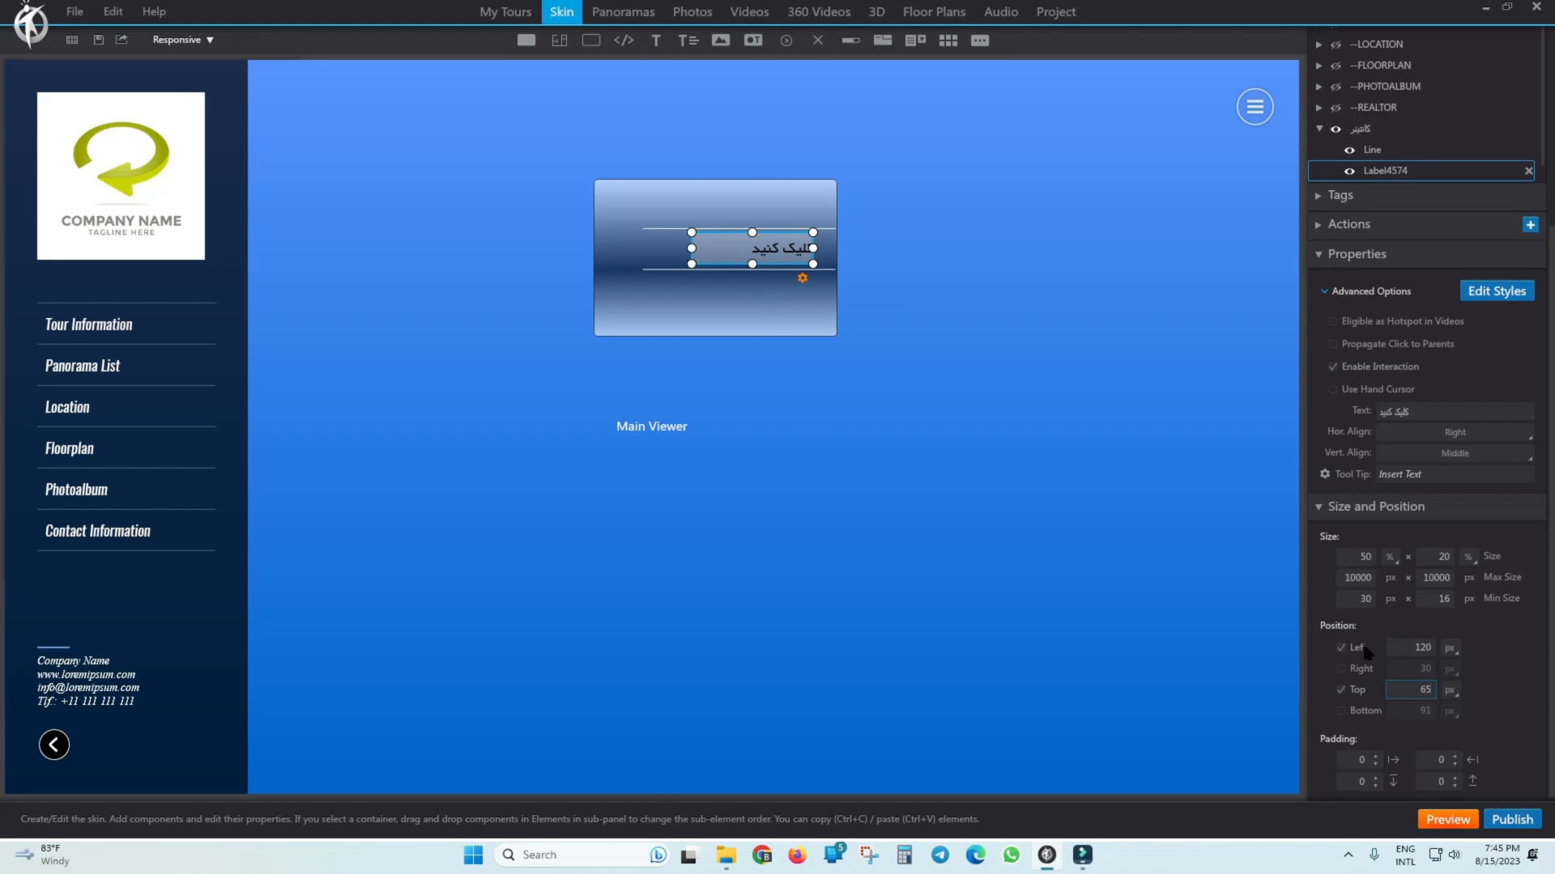
{"action": "double_click", "coordinate": [1428, 688]}
{"action": "type", "text": "66"}
{"action": "left_click", "coordinate": [818, 319]}
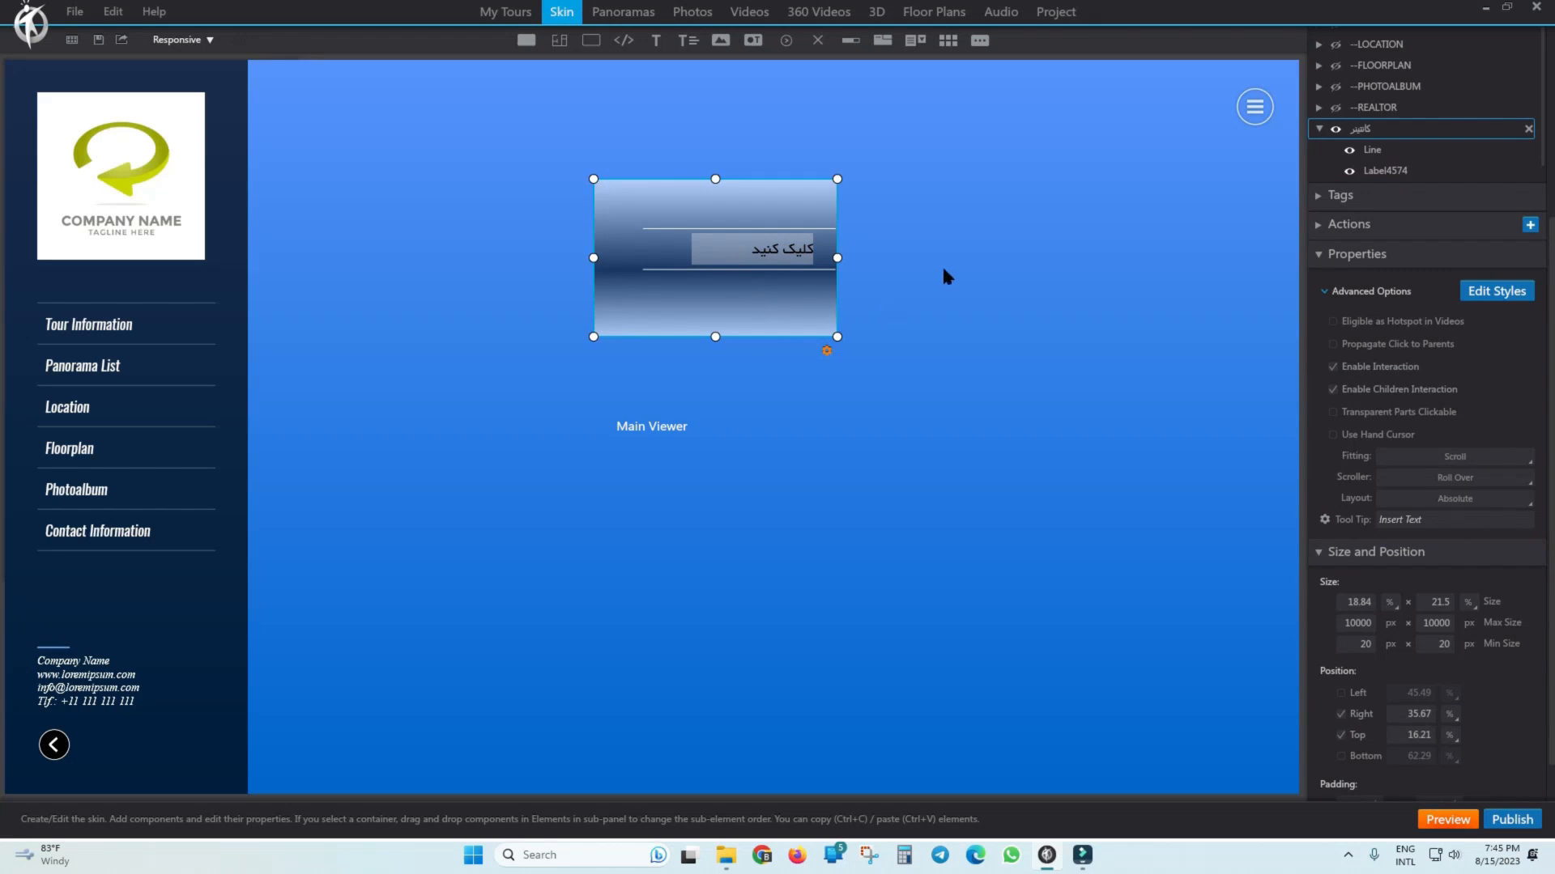
Set the label's right padding to 10.
{"action": "left_click", "coordinate": [739, 253]}
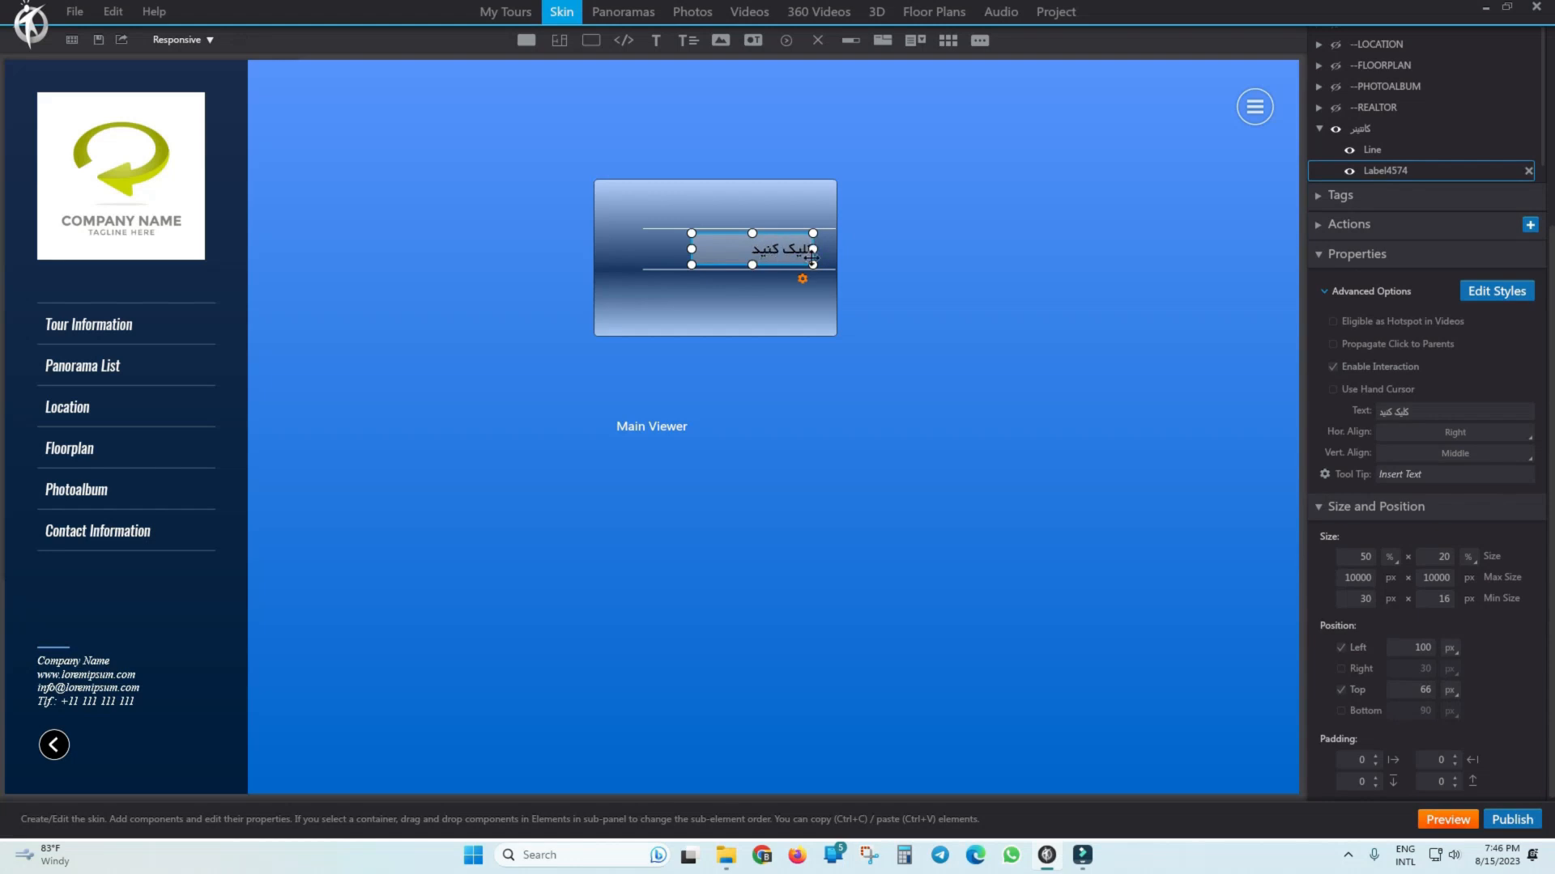
{"action": "left_click", "coordinate": [782, 297]}
{"action": "left_click", "coordinate": [781, 248]}
{"action": "left_click", "coordinate": [1455, 758]}
{"action": "left_click", "coordinate": [1455, 758]}
{"action": "left_click", "coordinate": [1455, 757]}
{"action": "left_click", "coordinate": [1455, 757]}
{"action": "left_click", "coordinate": [1455, 757]}
{"action": "left_click", "coordinate": [1455, 757]}
{"action": "left_click", "coordinate": [1455, 758]}
{"action": "left_click", "coordinate": [1455, 757]}
{"action": "left_click", "coordinate": [1454, 757]}
{"action": "left_click", "coordinate": [1454, 757]}
{"action": "left_click", "coordinate": [1454, 757]}
{"action": "left_click", "coordinate": [1454, 757]}
{"action": "left_click", "coordinate": [1455, 767]}
{"action": "left_click", "coordinate": [769, 306]}
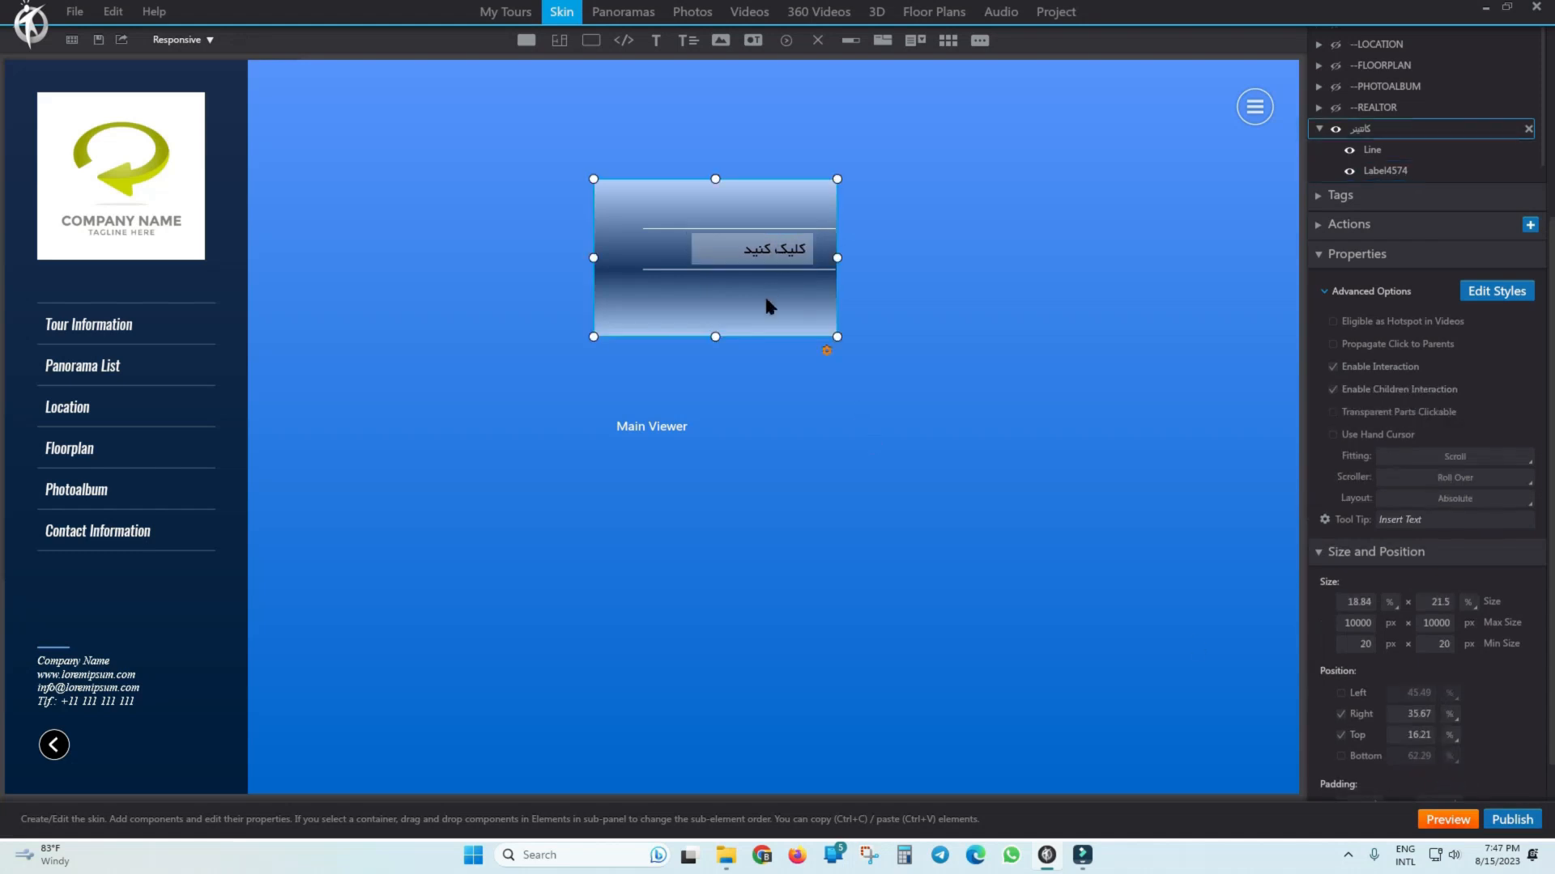
Narrow the label's box from its left side and set its width to 35%.
{"action": "left_click", "coordinate": [769, 252]}
{"action": "left_click_drag", "start_coordinate": [692, 248], "coordinate": [730, 250]}
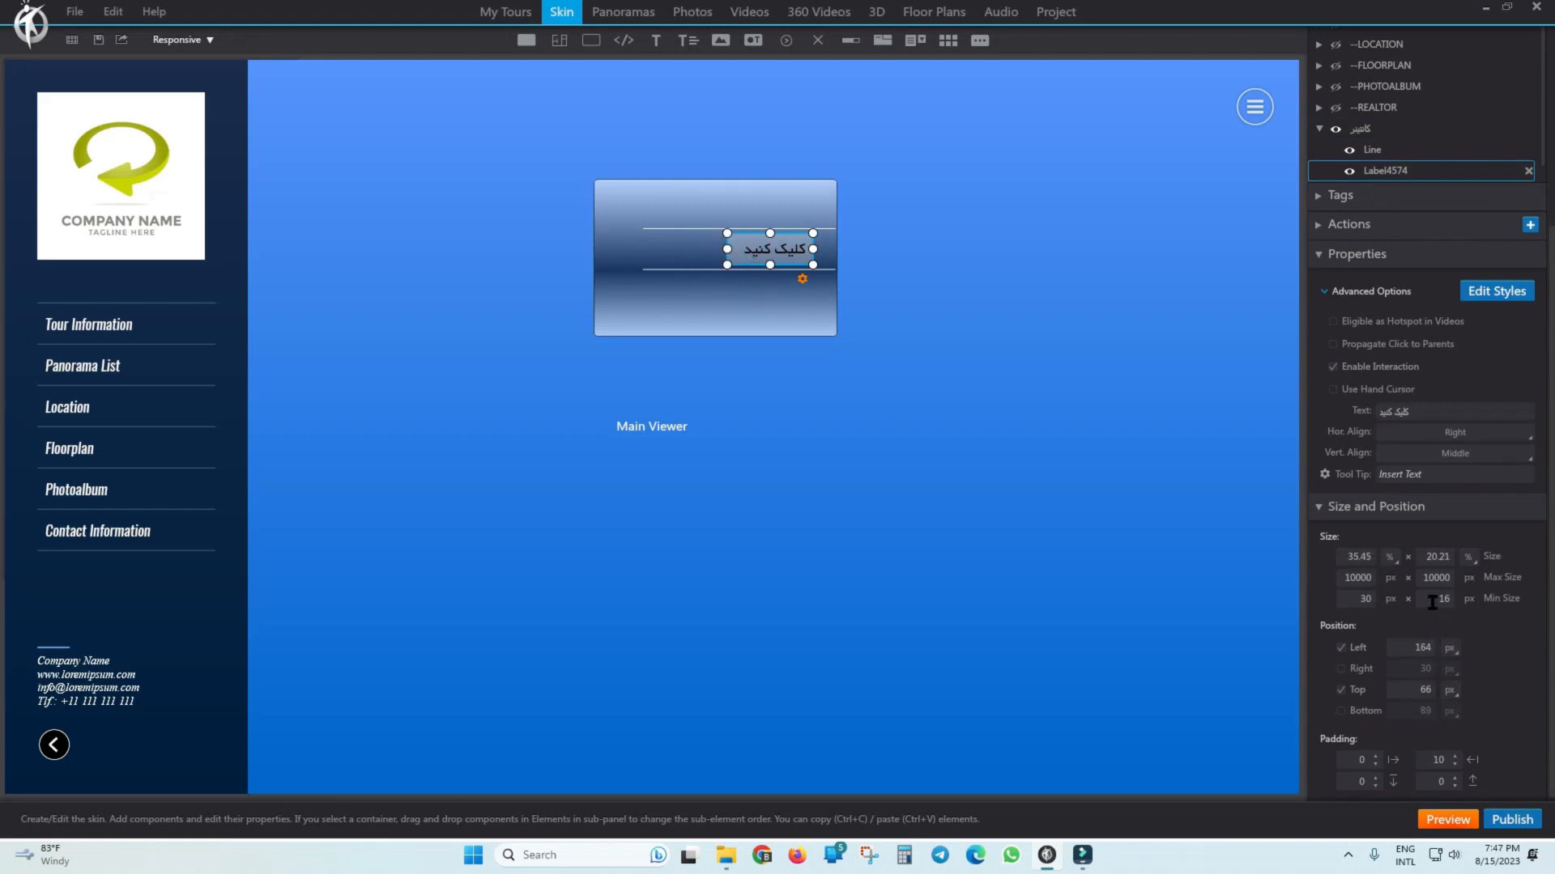
{"action": "left_click", "coordinate": [1356, 557]}
{"action": "type", "text": "35"}
{"action": "left_click", "coordinate": [783, 301]}
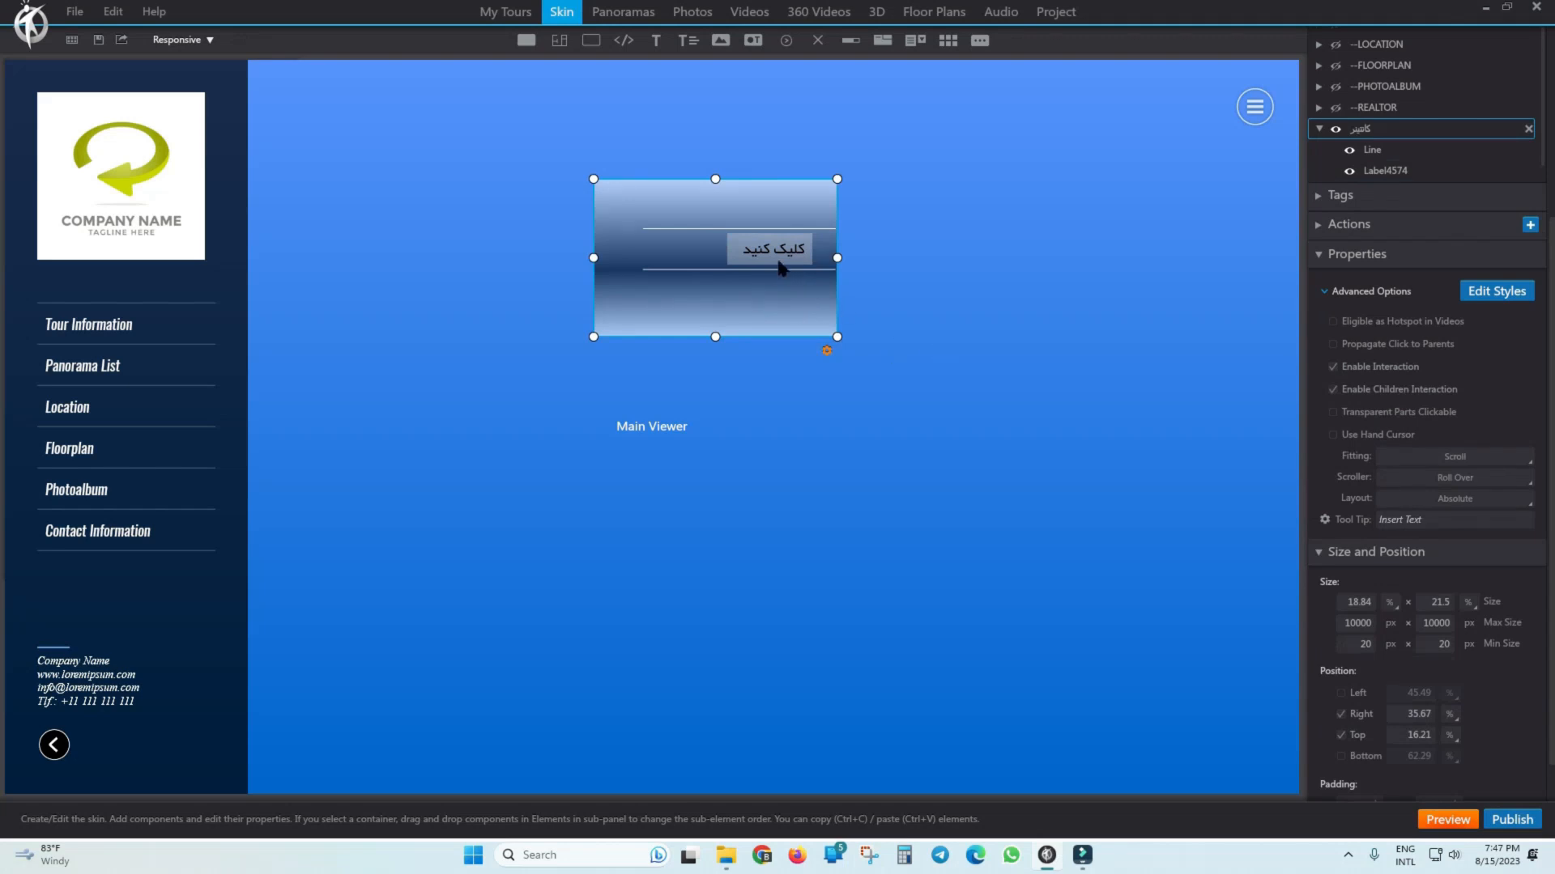
Display the advanced options in the properties of the کلیک کنید label inside the custom container.
{"action": "left_click", "coordinate": [773, 251]}
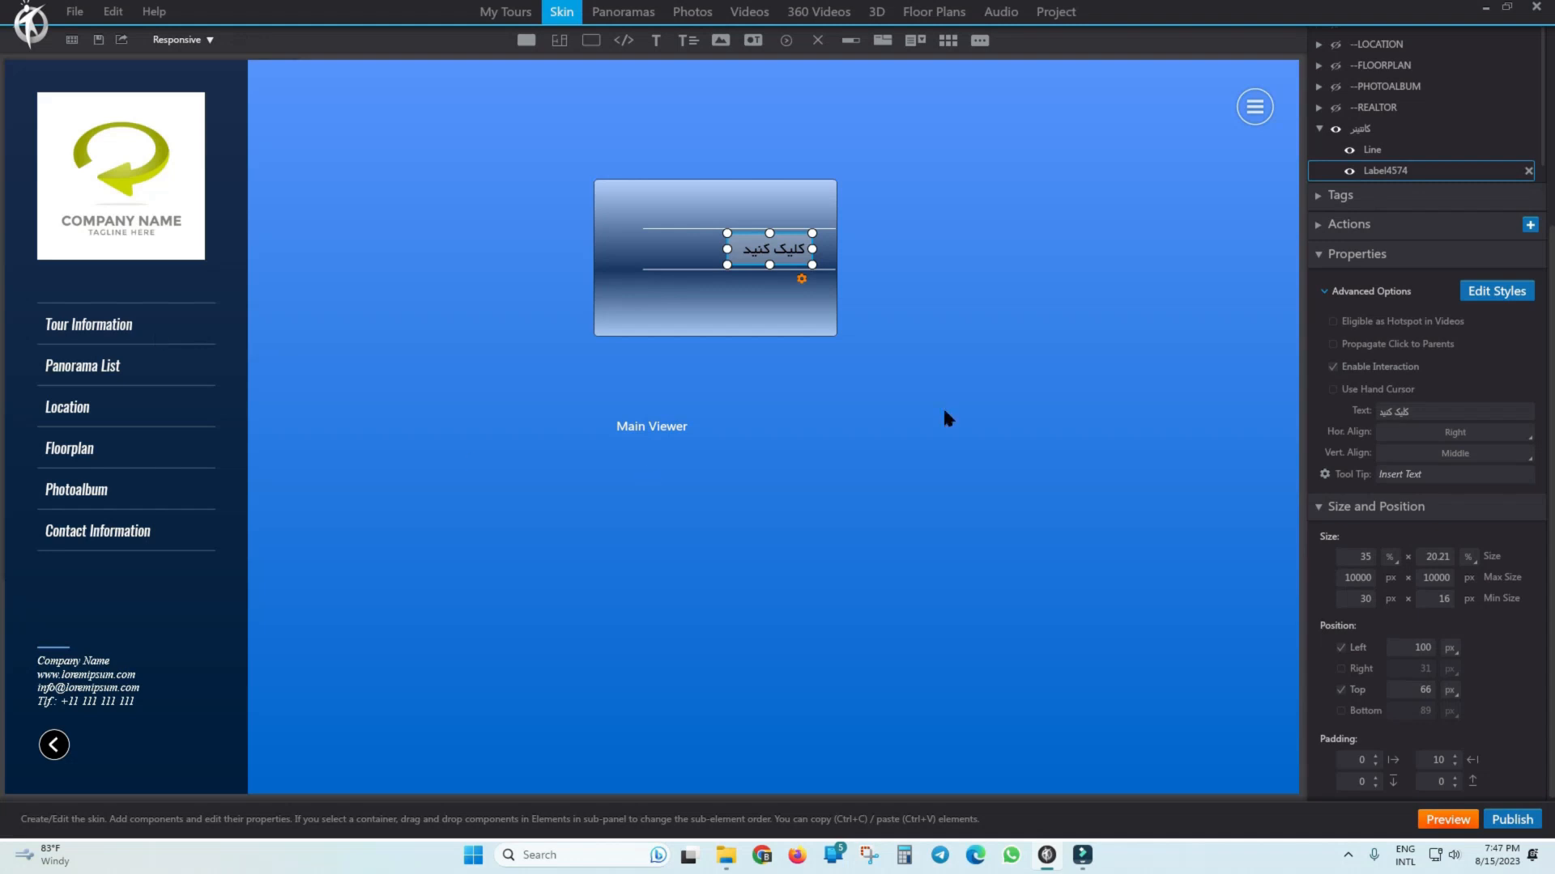
{"action": "left_click", "coordinate": [794, 290]}
{"action": "left_click", "coordinate": [771, 244]}
{"action": "left_click", "coordinate": [1324, 293]}
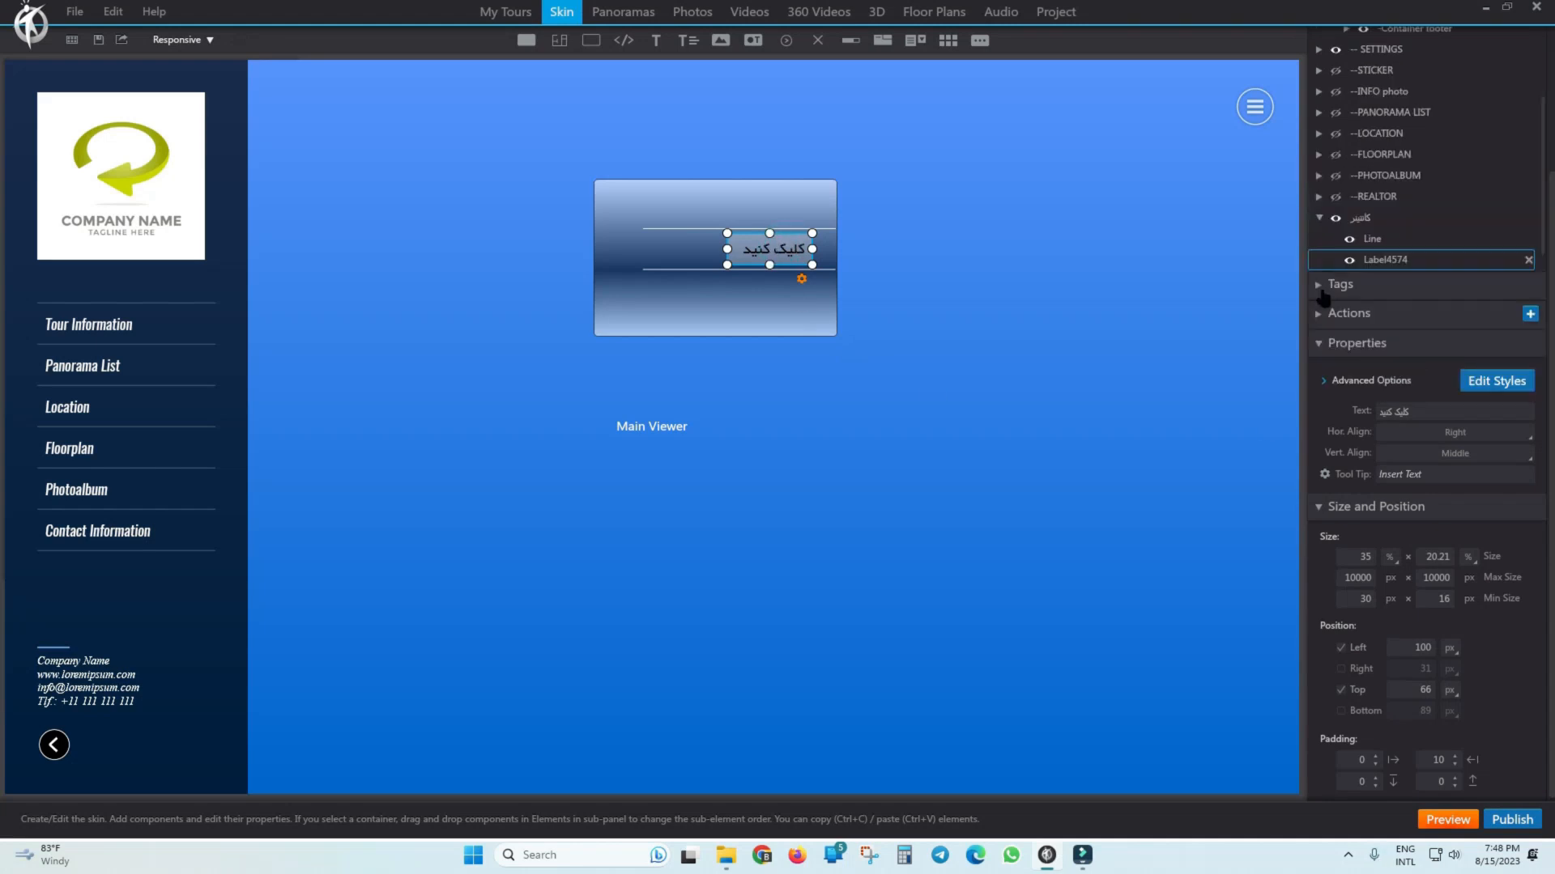
{"action": "left_click", "coordinate": [1317, 345]}
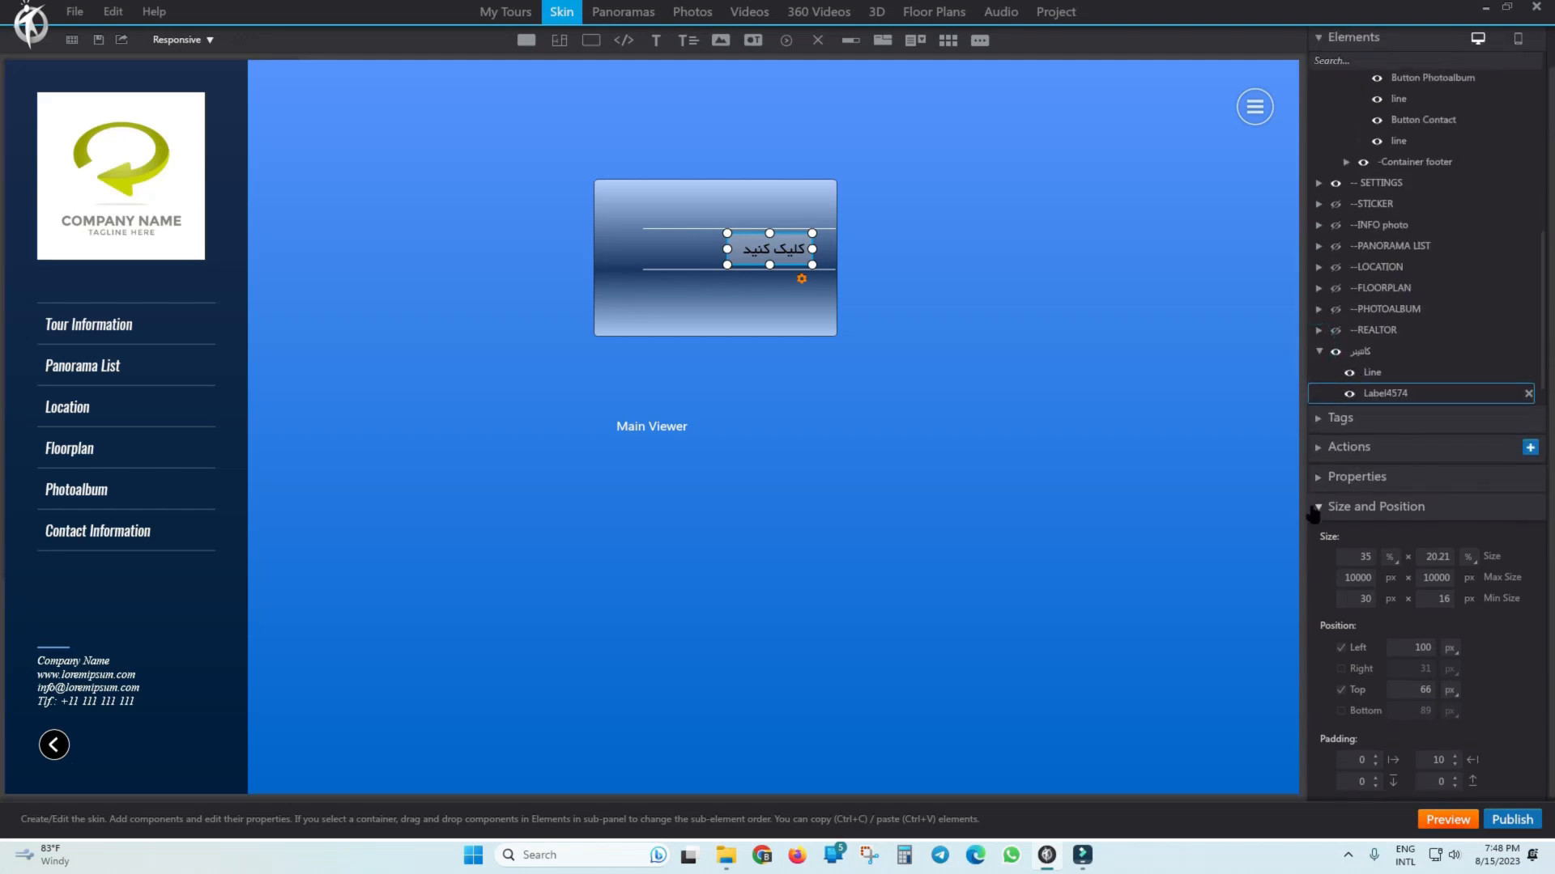
{"action": "left_click", "coordinate": [1319, 477]}
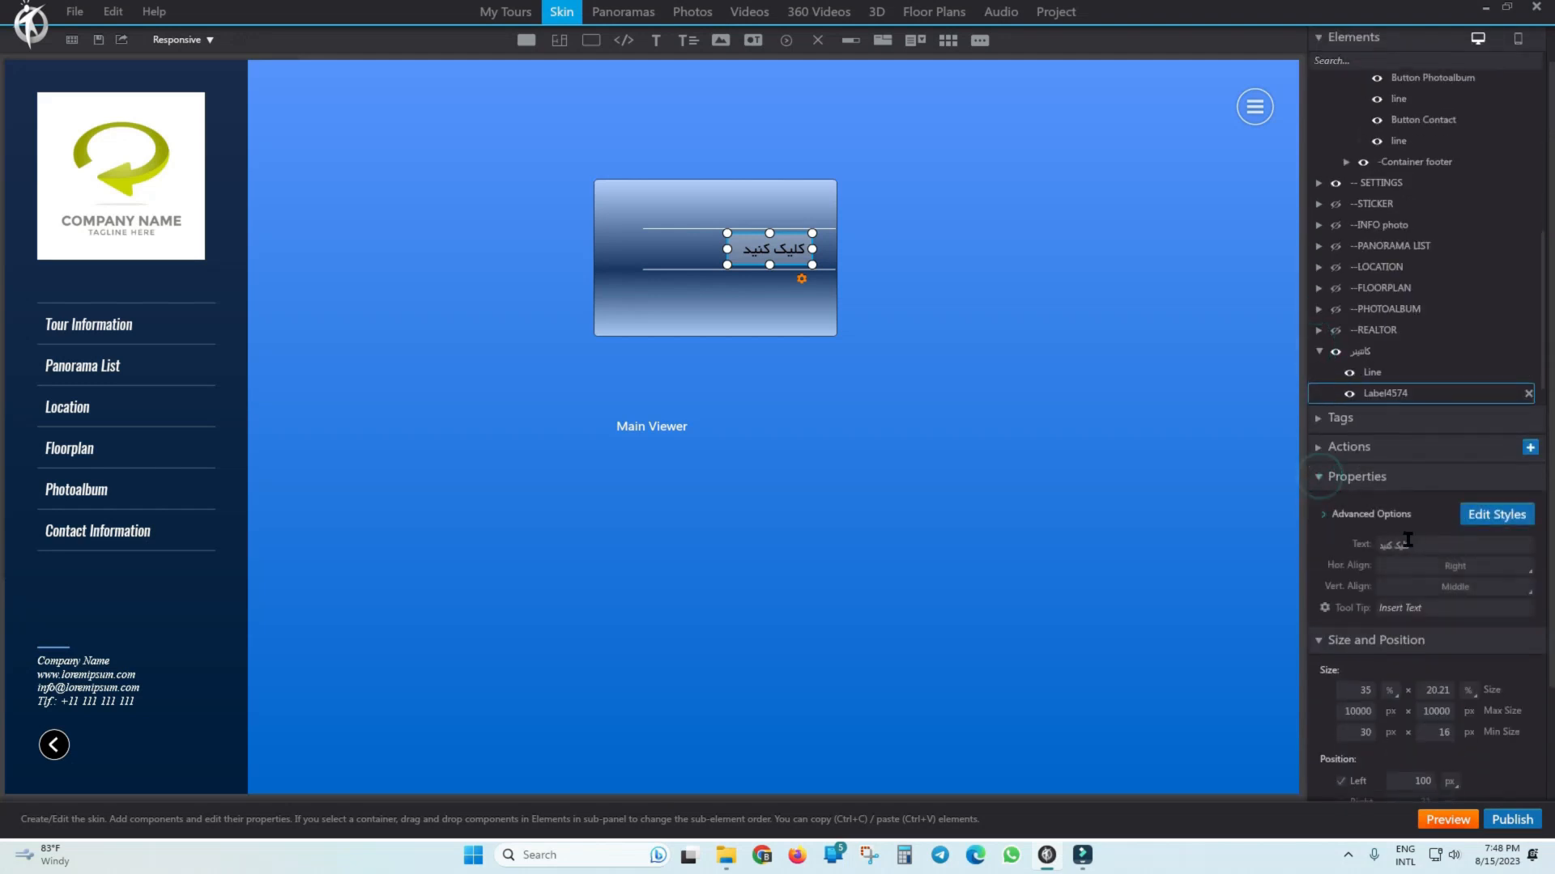
{"action": "left_click", "coordinate": [1324, 514]}
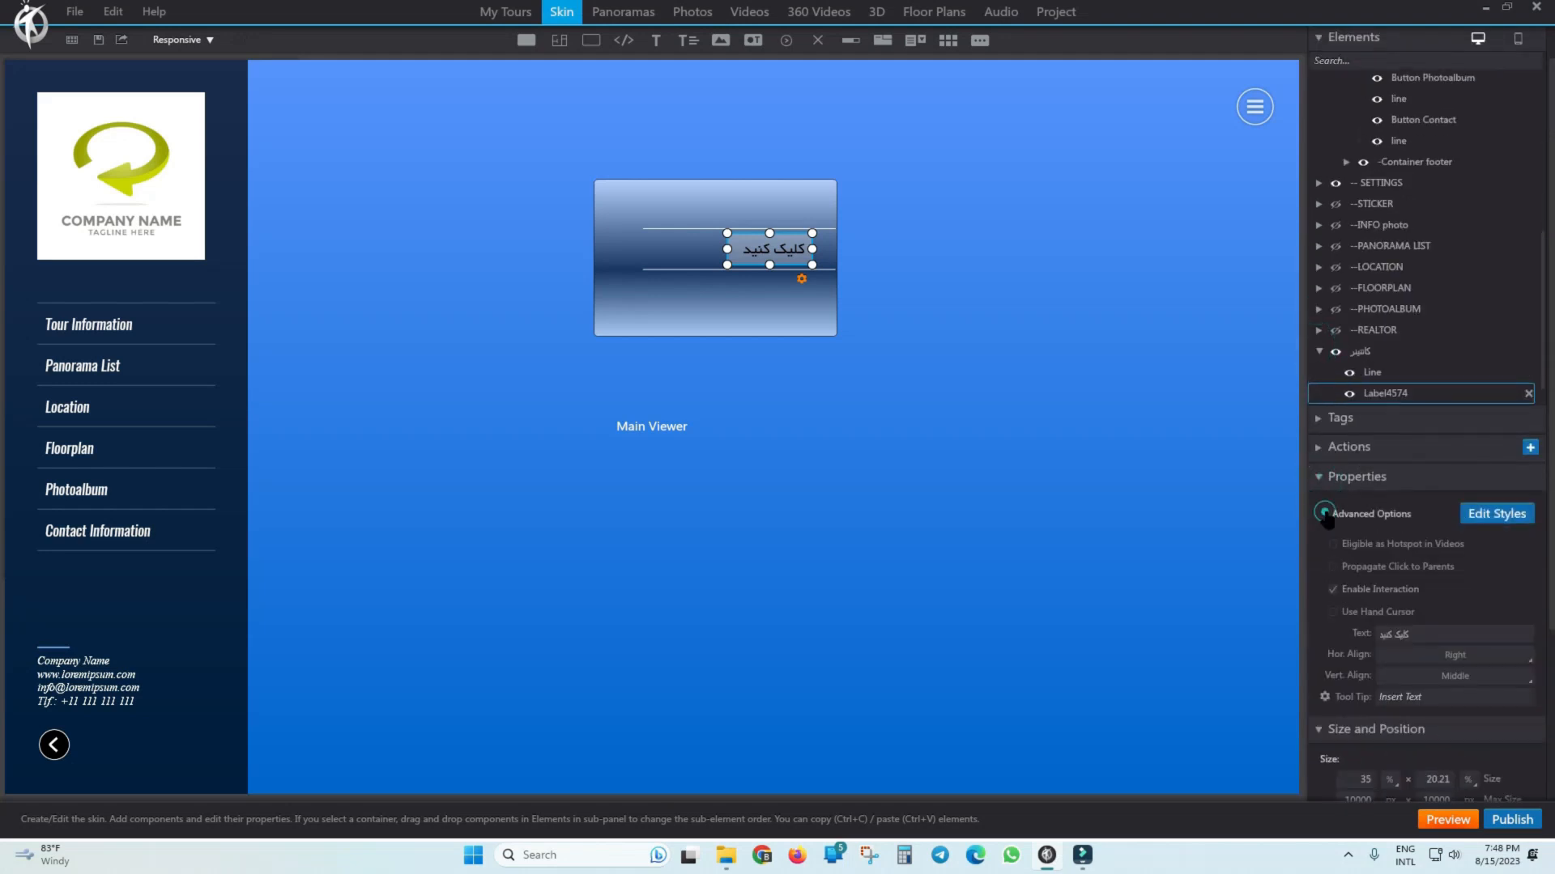
Toggle the label's Use Hand Cursor option on and off, and check the label in a tour preview.
{"action": "left_click", "coordinate": [1333, 612]}
{"action": "left_click", "coordinate": [1332, 612]}
{"action": "left_click", "coordinate": [1447, 819]}
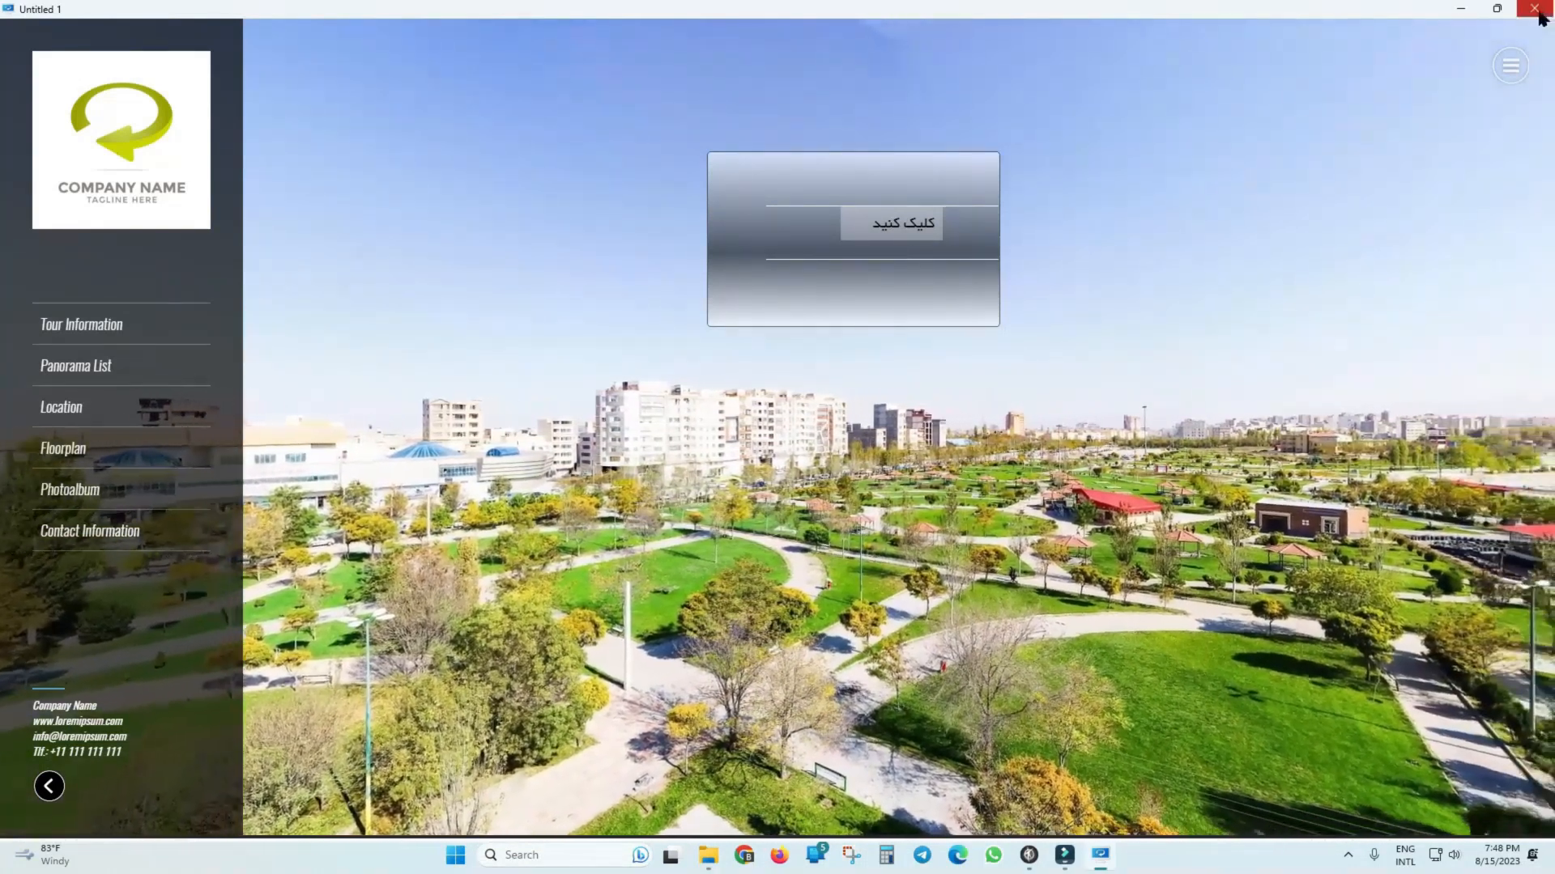
{"action": "left_click", "coordinate": [1537, 9]}
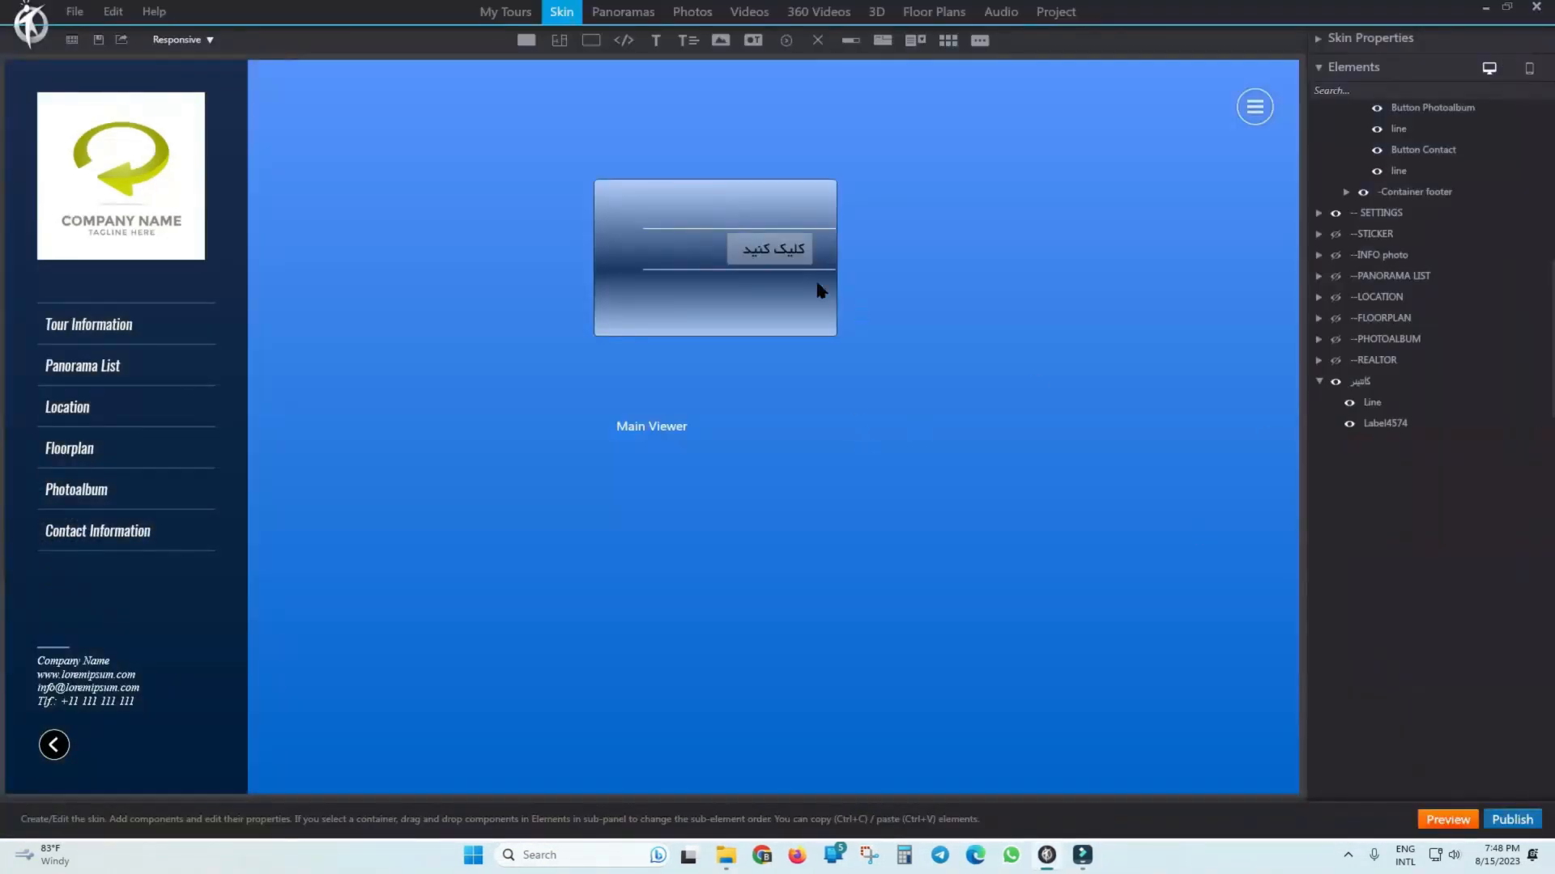
Enable Use Hand Cursor for the label and check it in a tour preview.
{"action": "left_click", "coordinate": [757, 251]}
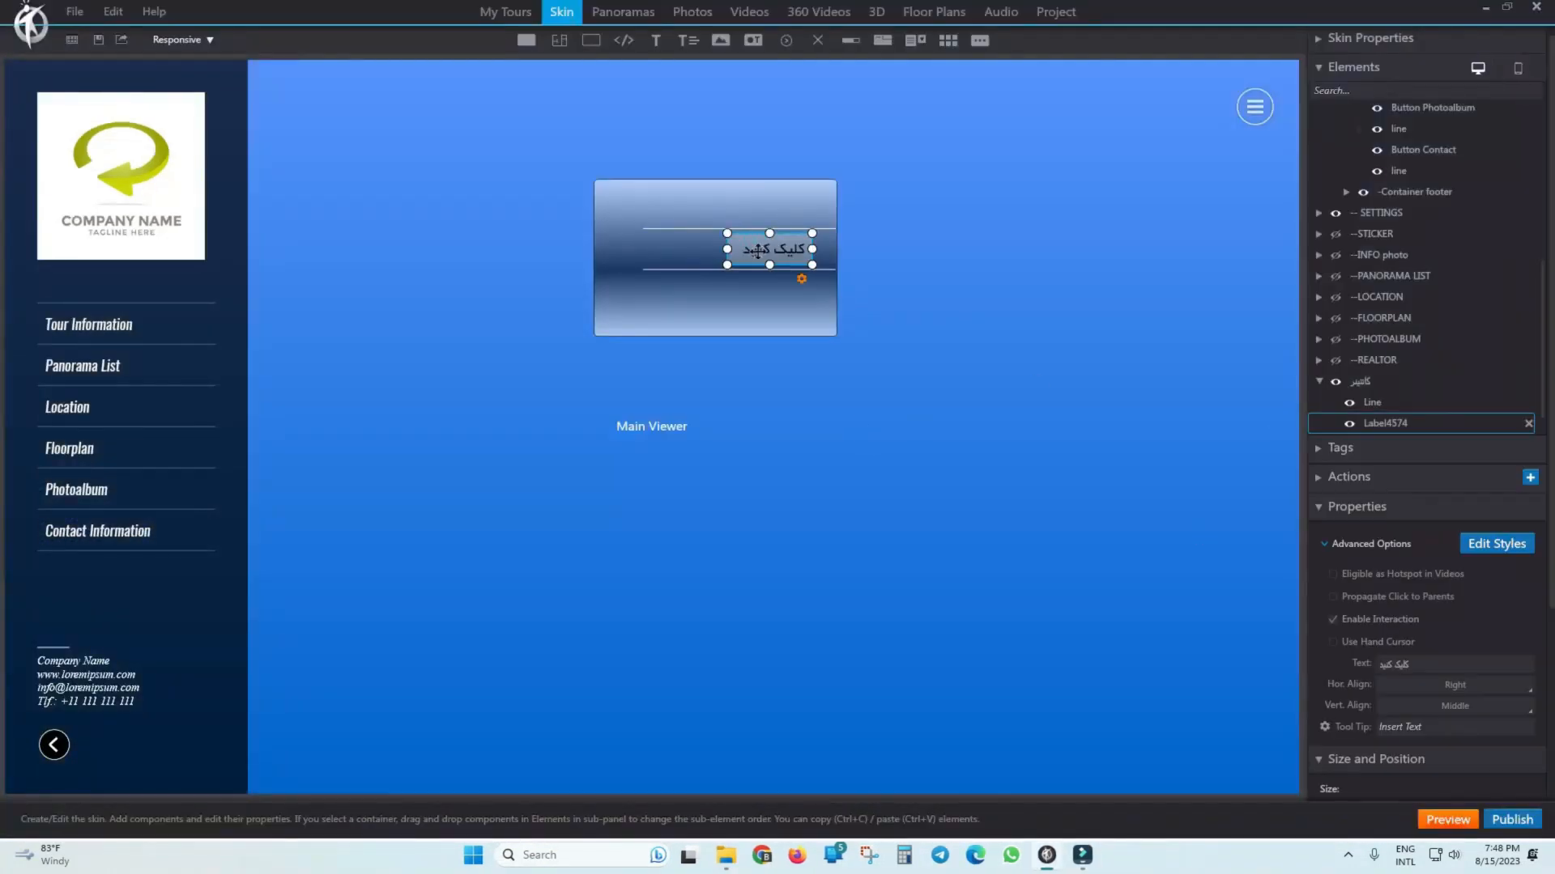
{"action": "left_click", "coordinate": [1333, 643]}
{"action": "left_click", "coordinate": [1448, 821]}
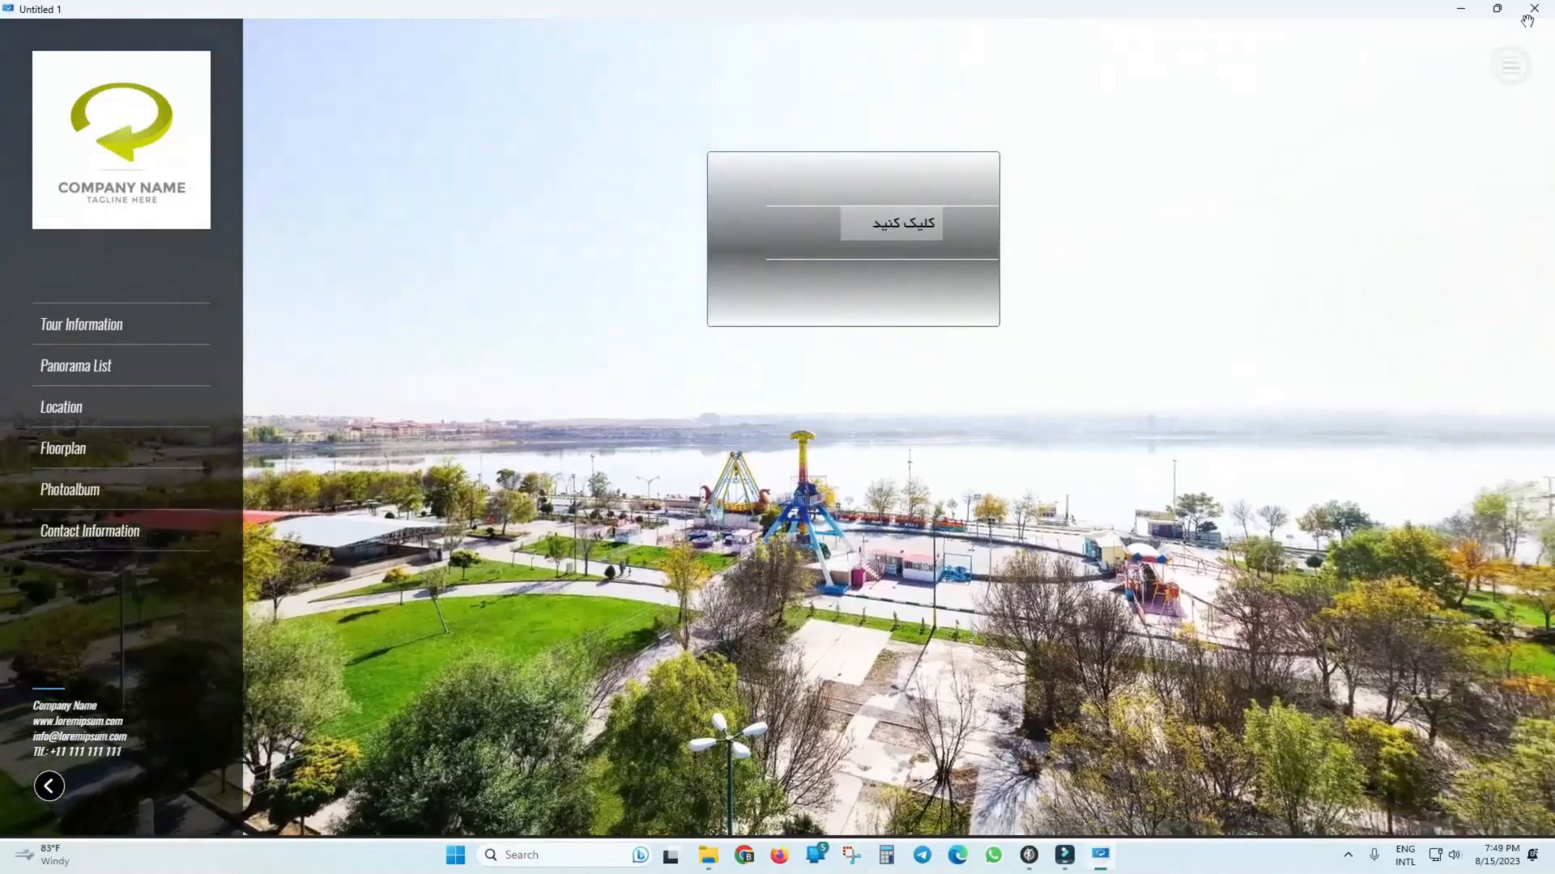
{"action": "left_click", "coordinate": [1528, 14]}
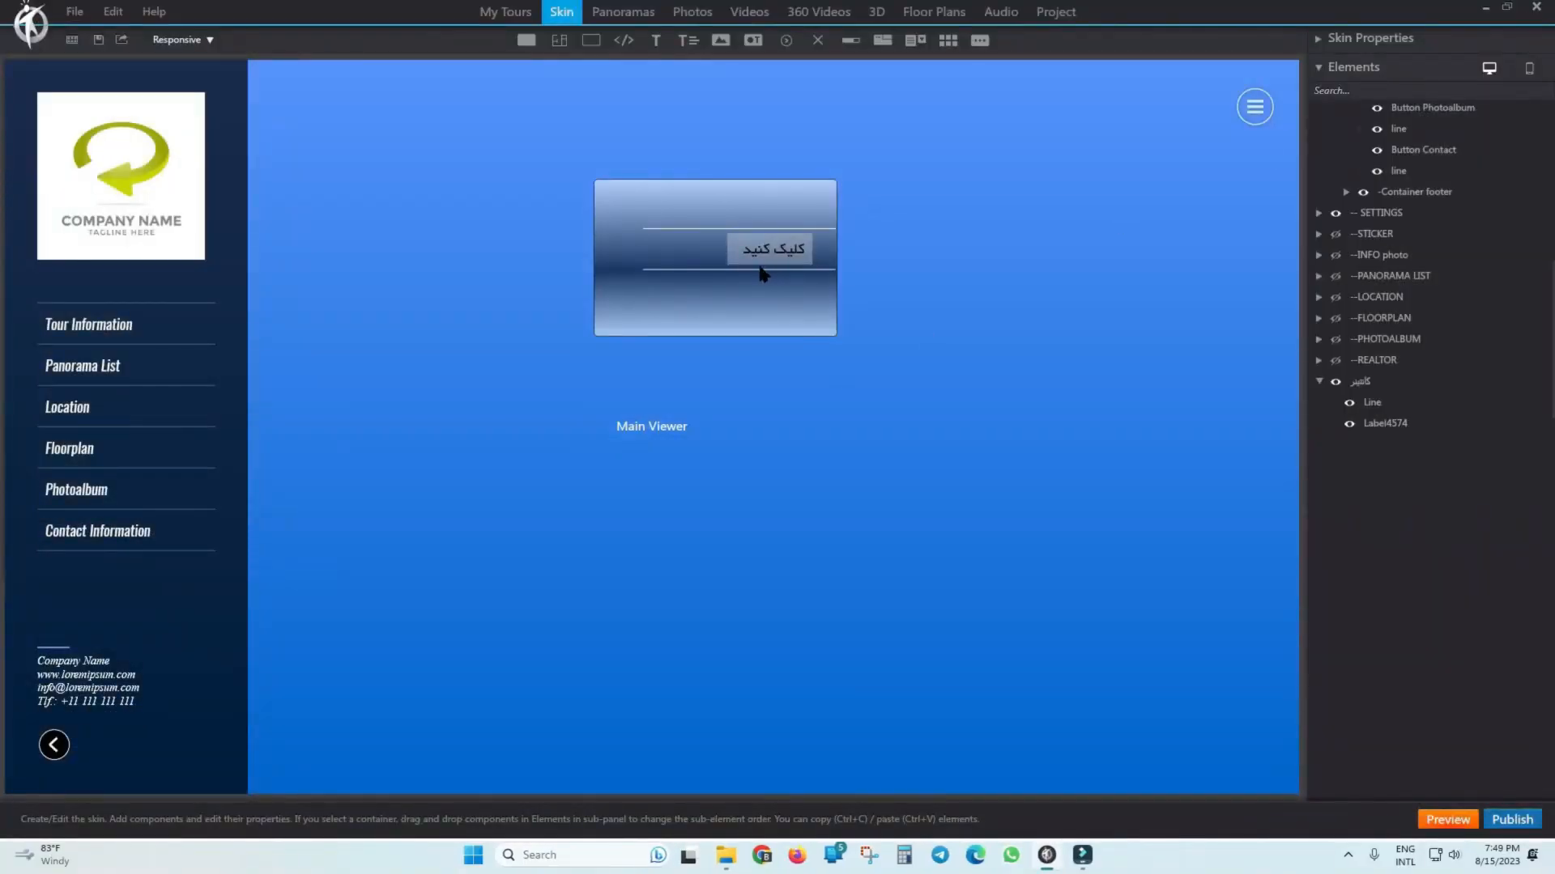
Set the layout of the custom container holding the label and lines to Vertical.
{"action": "left_click", "coordinate": [781, 294]}
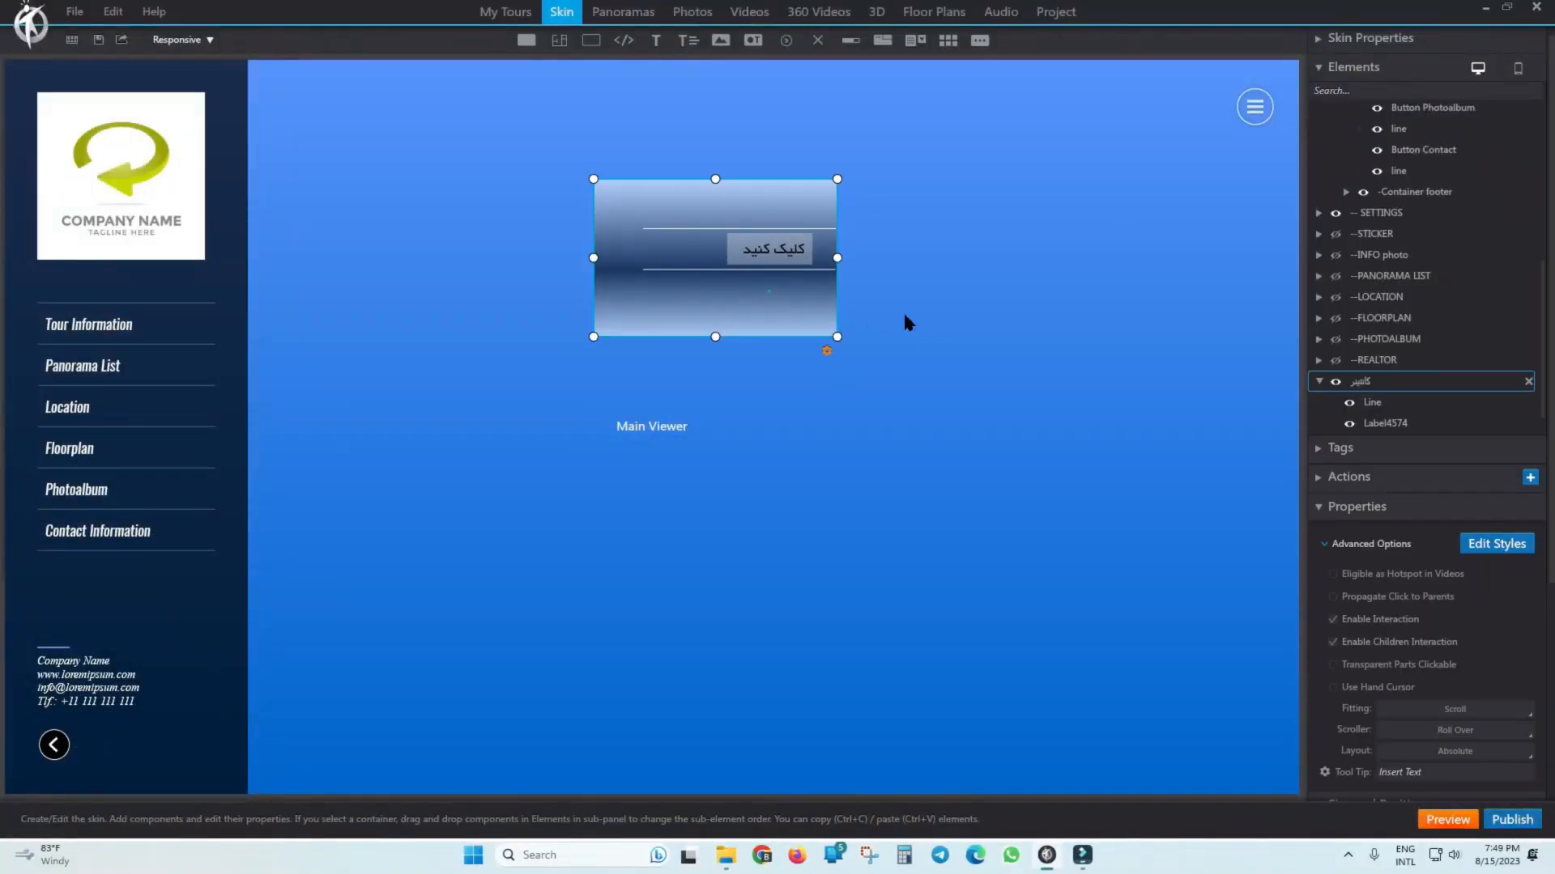
{"action": "left_click", "coordinate": [761, 251]}
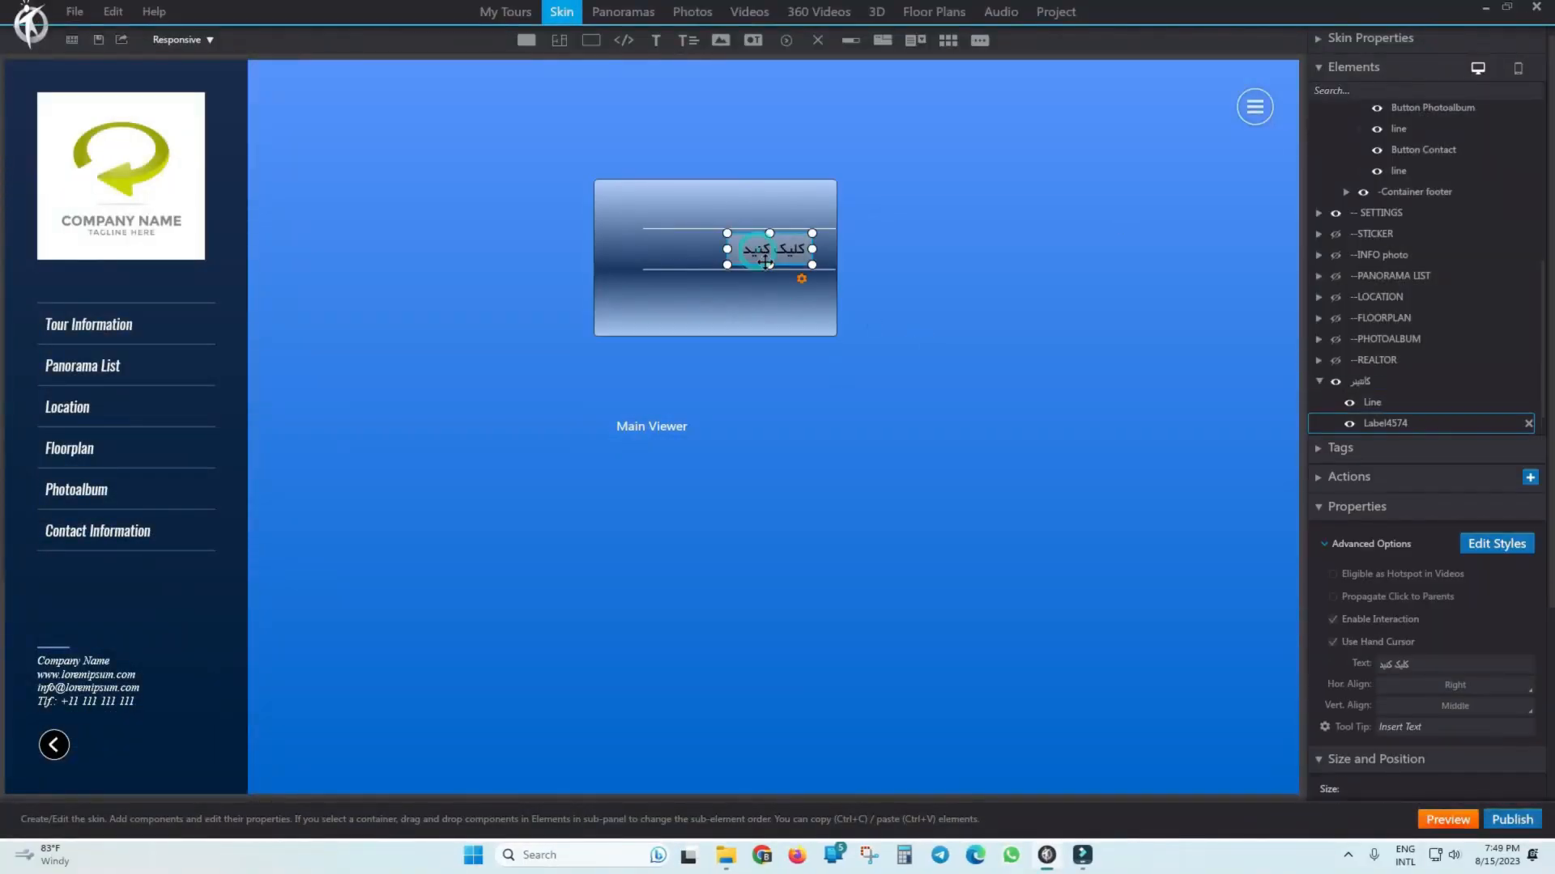
{"action": "left_click", "coordinate": [777, 215]}
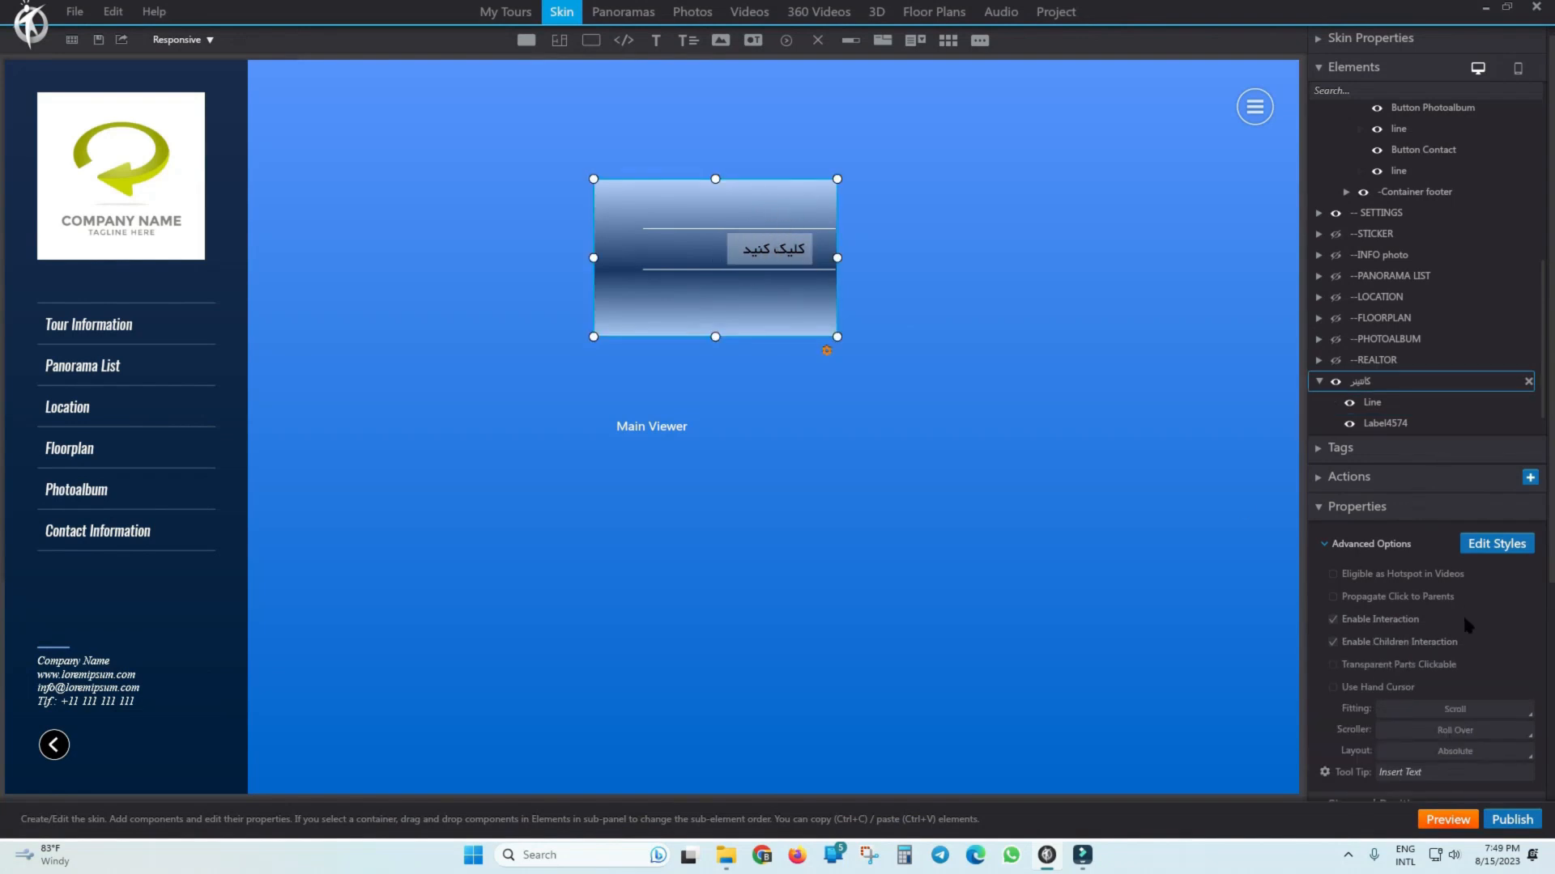
{"action": "left_click", "coordinate": [1485, 759]}
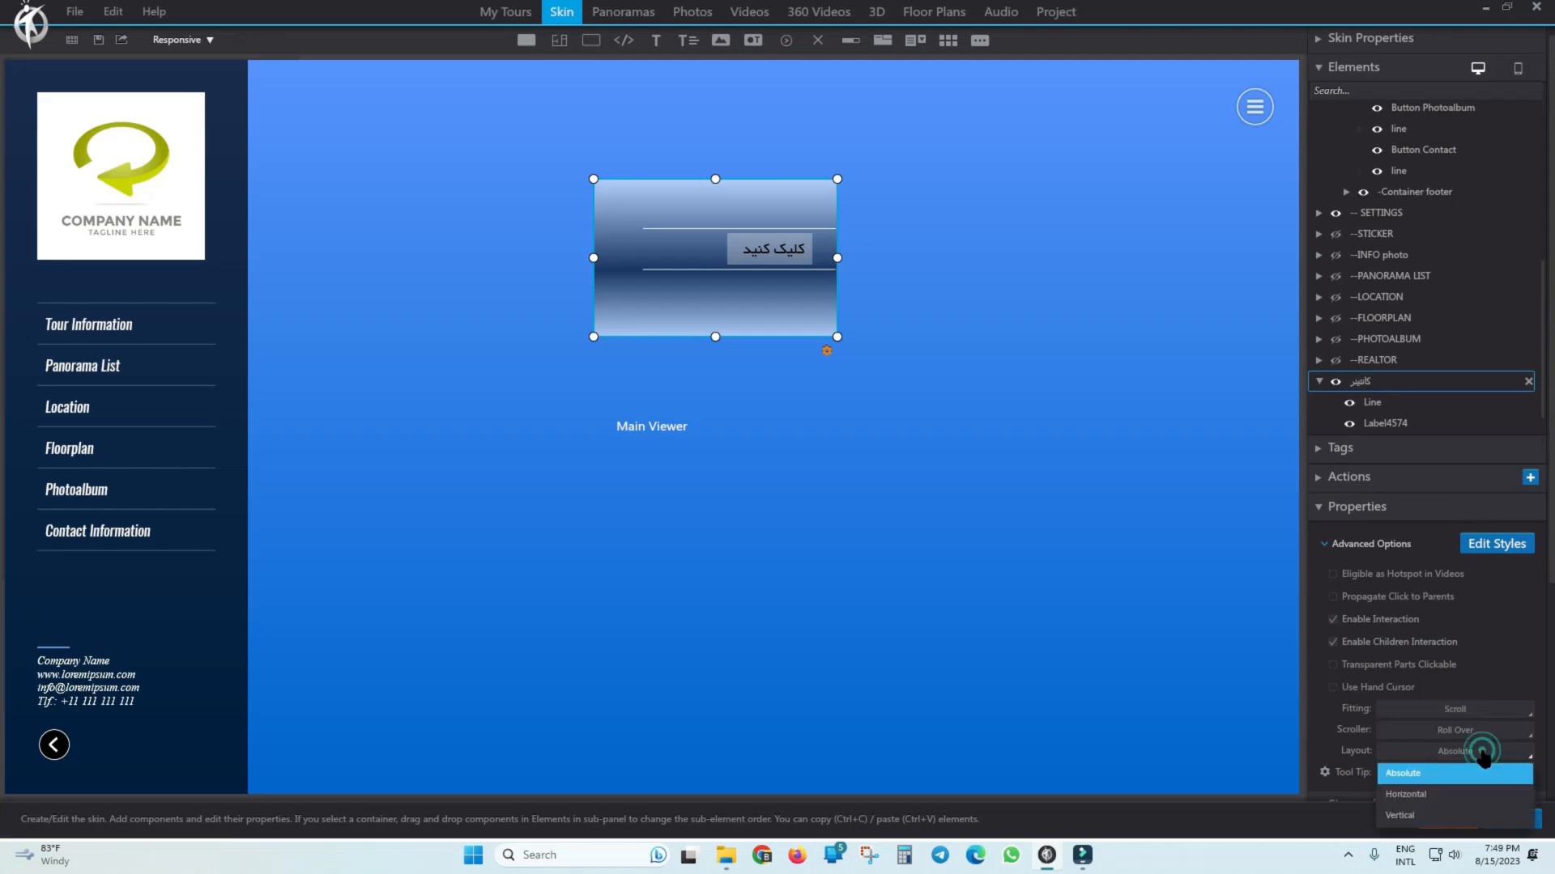
{"action": "left_click", "coordinate": [1409, 816]}
Align the container's contents to Center horizontally and Middle vertically.
{"action": "scroll", "coordinate": [1511, 561], "scroll_direction": "down", "scroll_amount": 4}
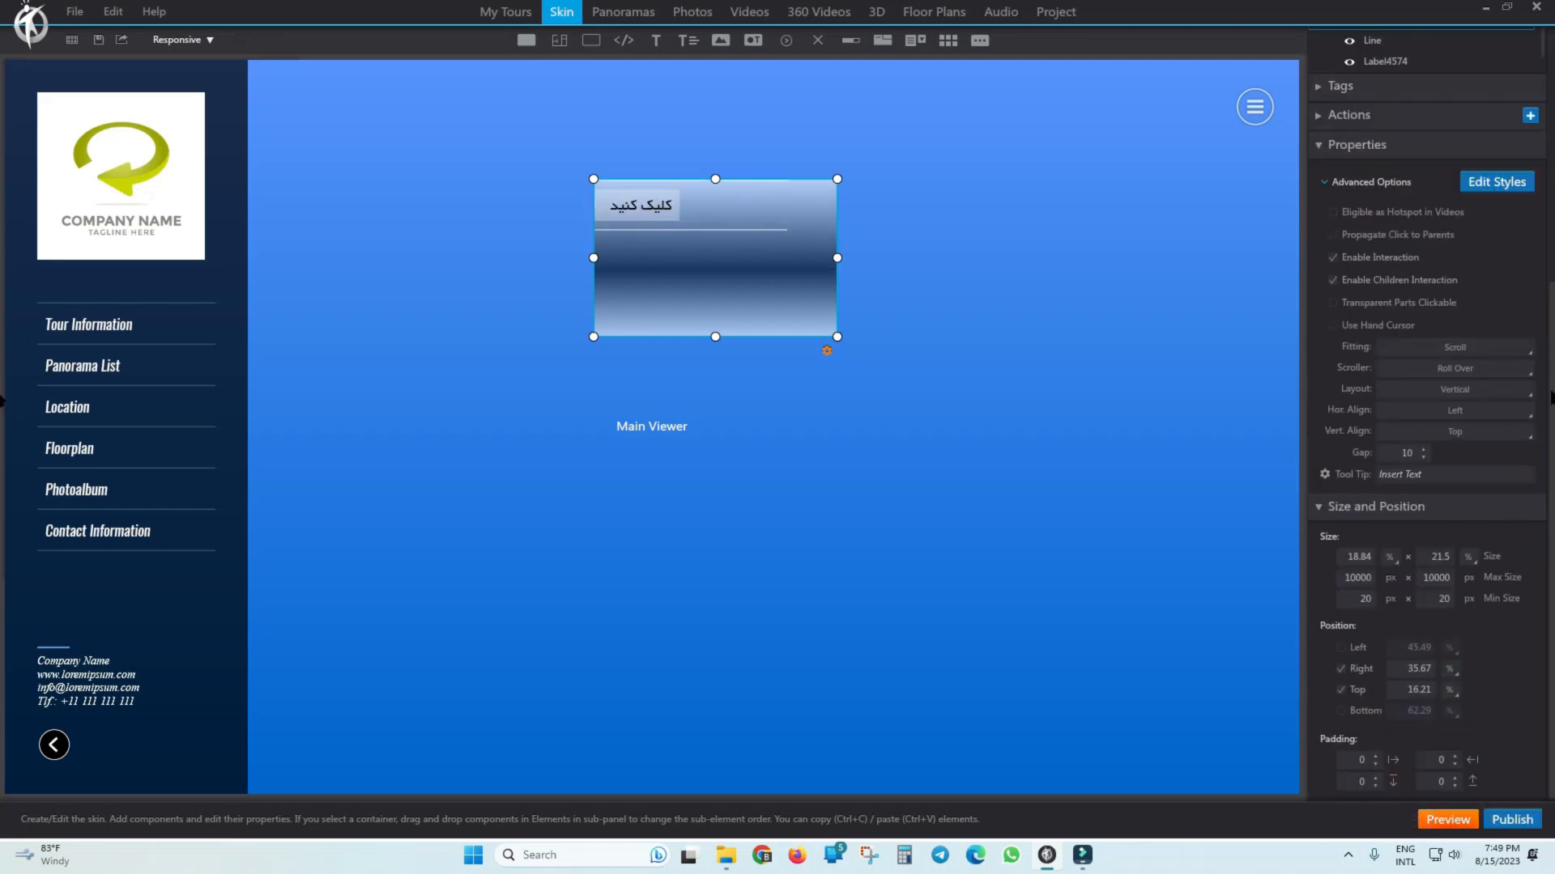
{"action": "left_click", "coordinate": [1483, 411]}
{"action": "left_click", "coordinate": [1399, 452]}
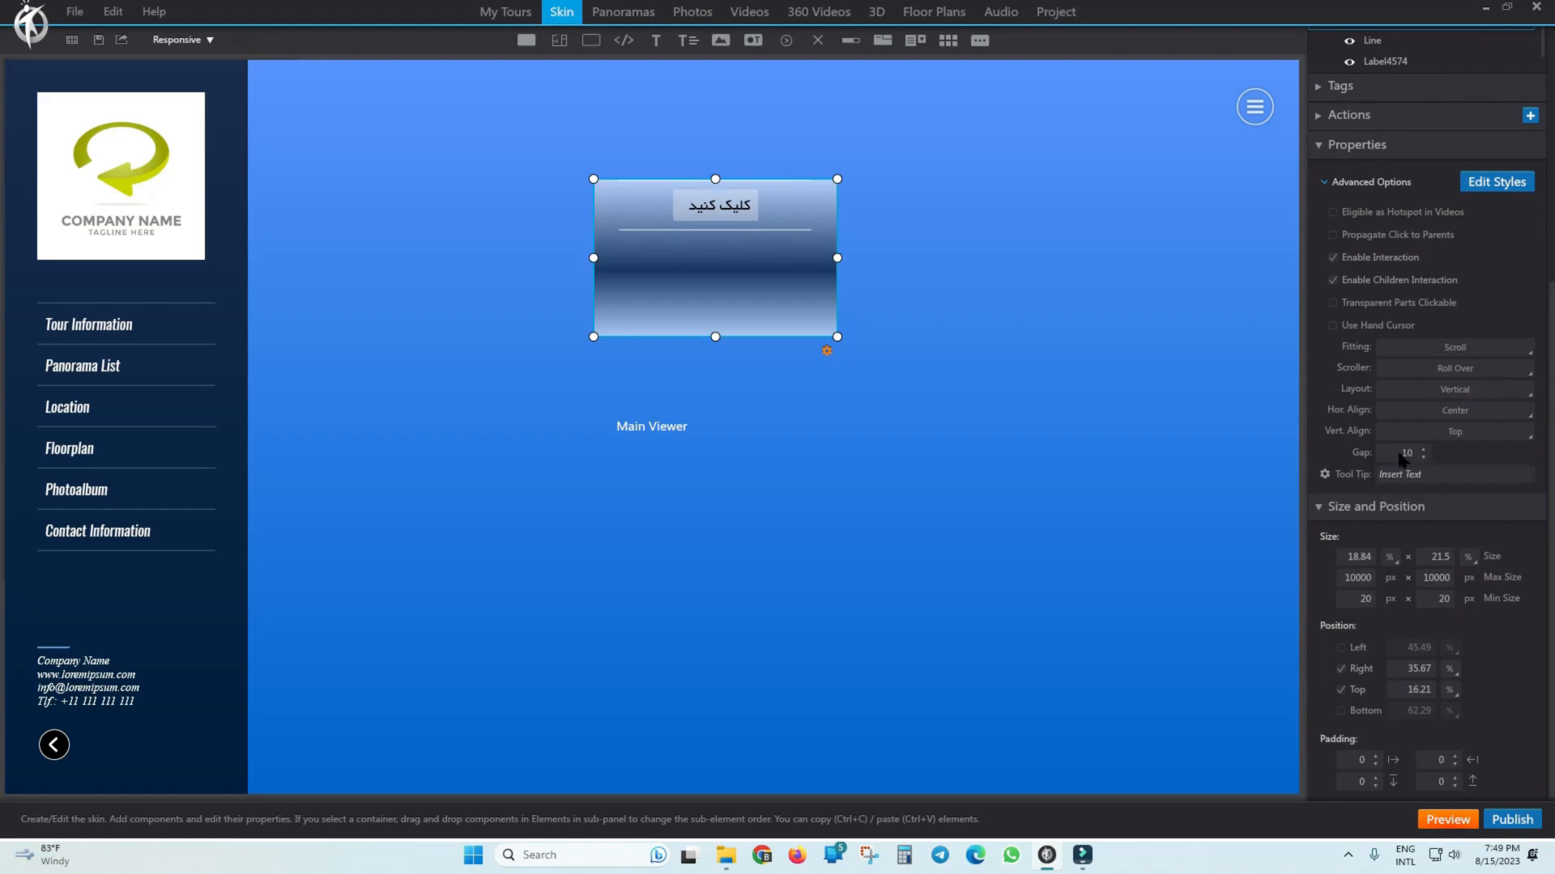
{"action": "left_click", "coordinate": [1468, 432]}
{"action": "left_click", "coordinate": [1404, 476]}
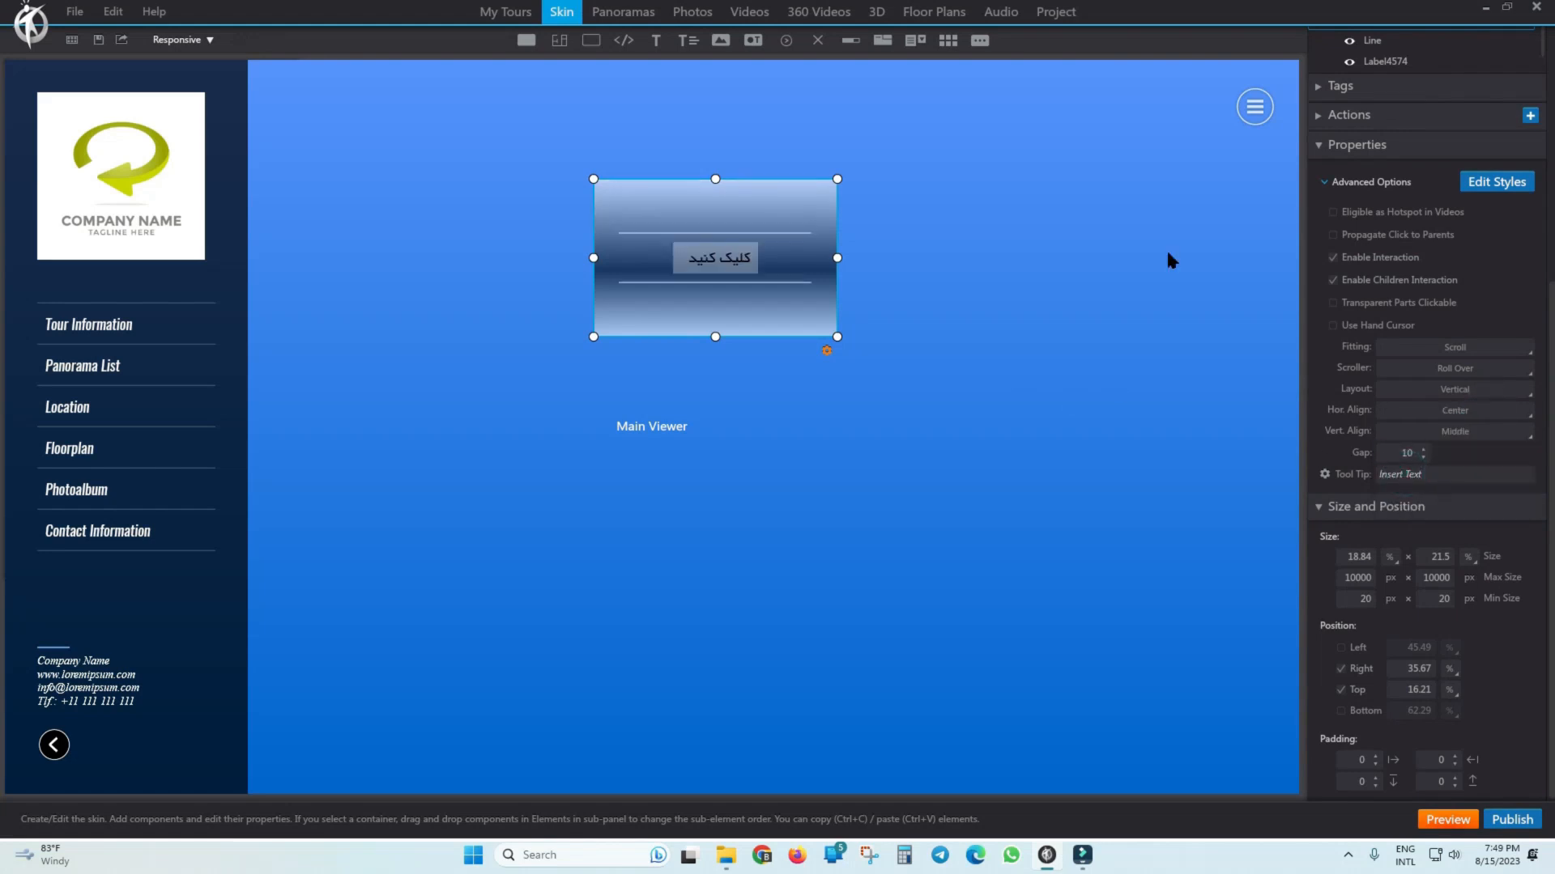
Set the label's height to 20%.
{"action": "left_click", "coordinate": [723, 257]}
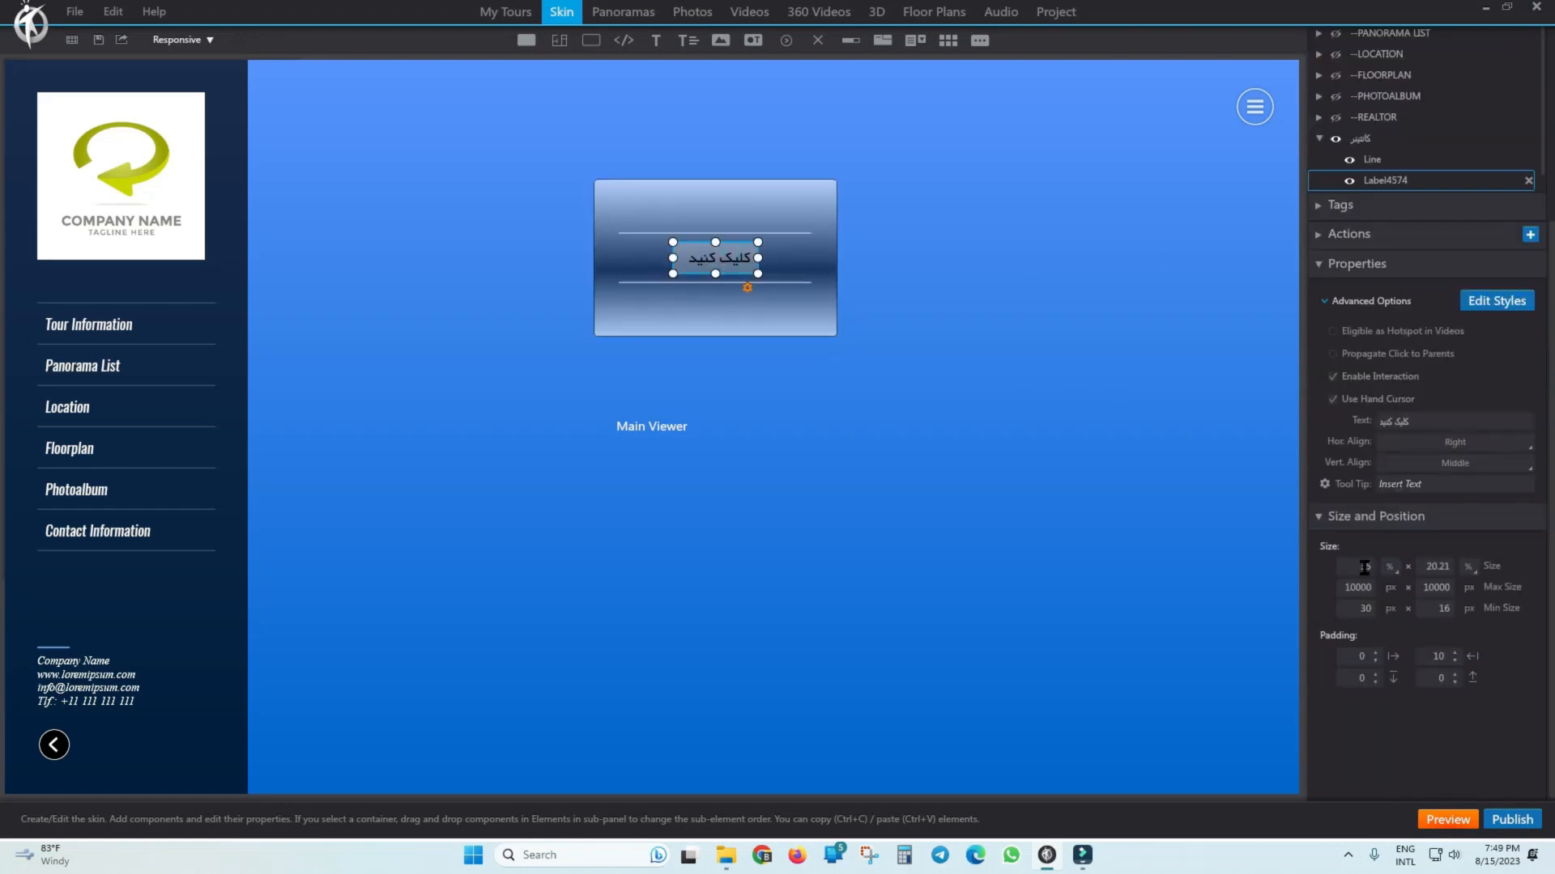
{"action": "double_click", "coordinate": [1438, 567]}
{"action": "type", "text": "20"}
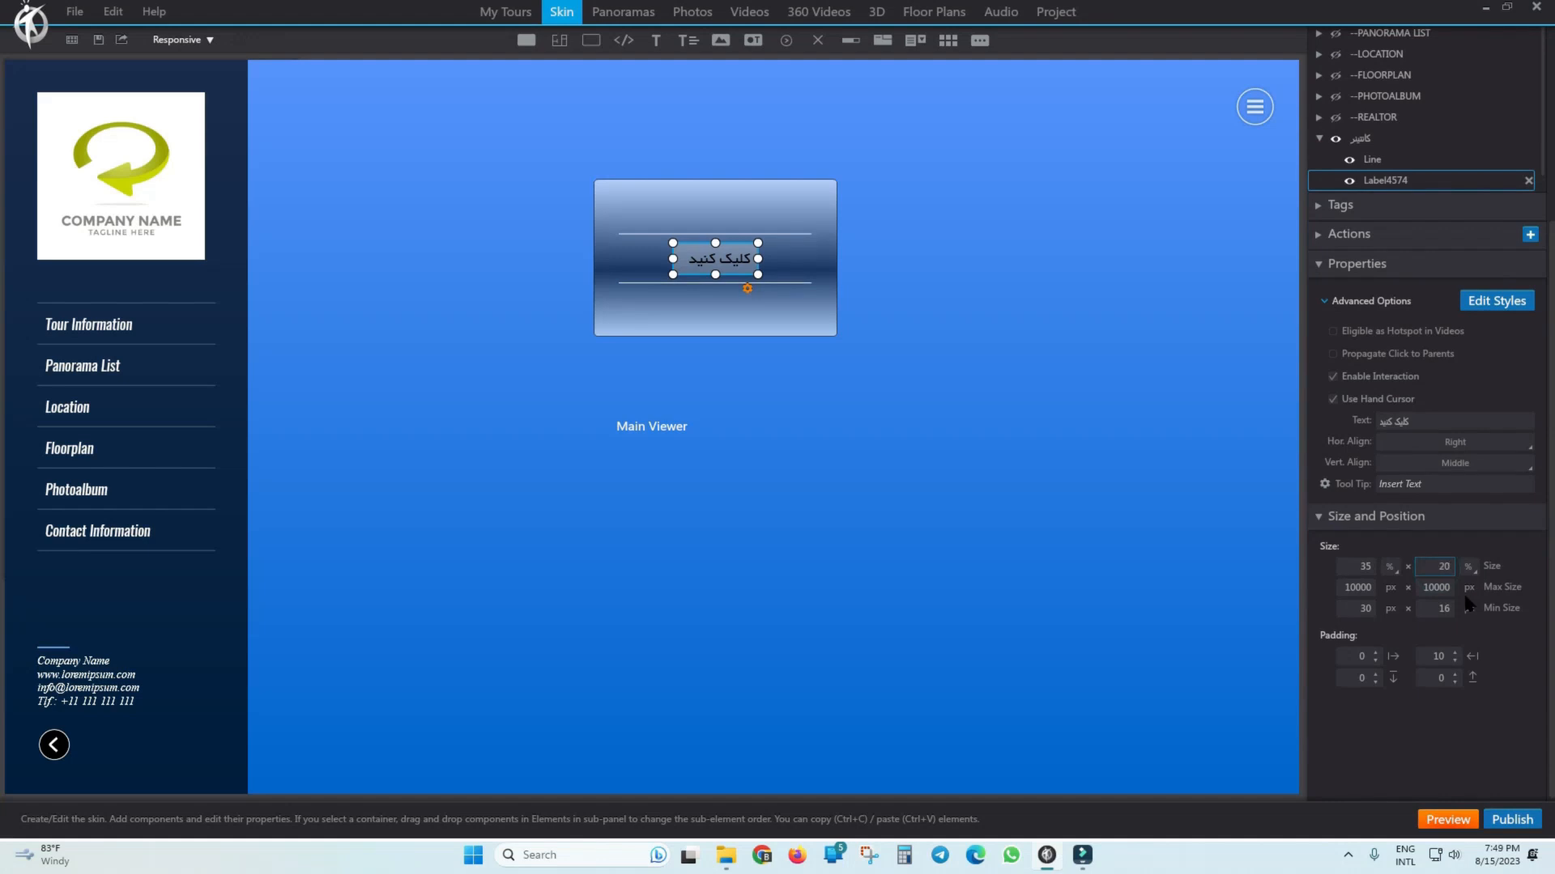
Check the size settings of the line above the label and try to select the lower line.
{"action": "left_click", "coordinate": [797, 234]}
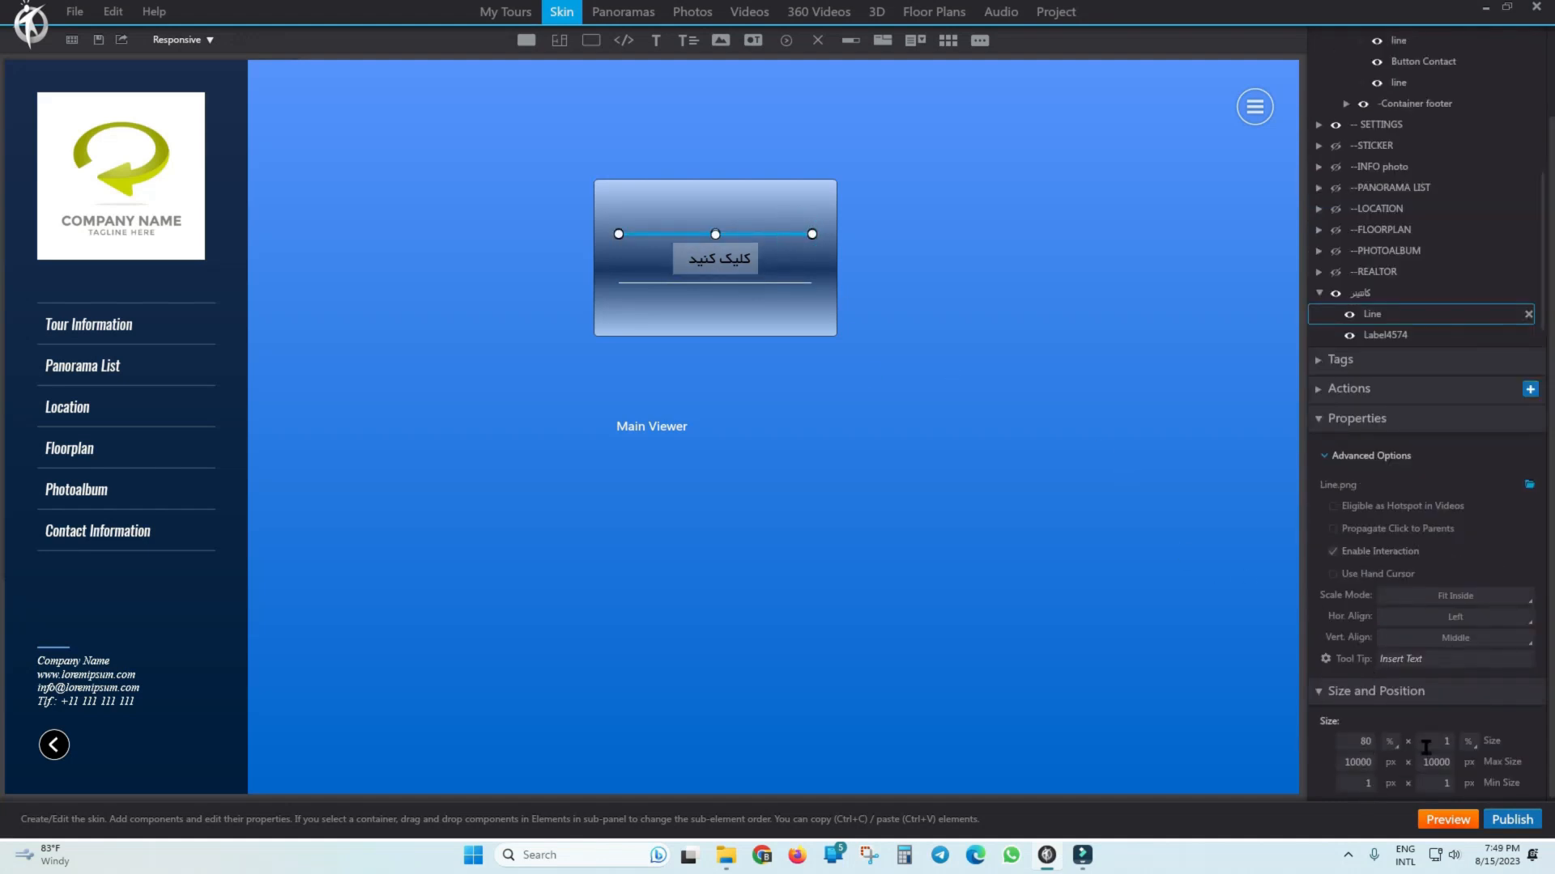
{"action": "left_click", "coordinate": [784, 286]}
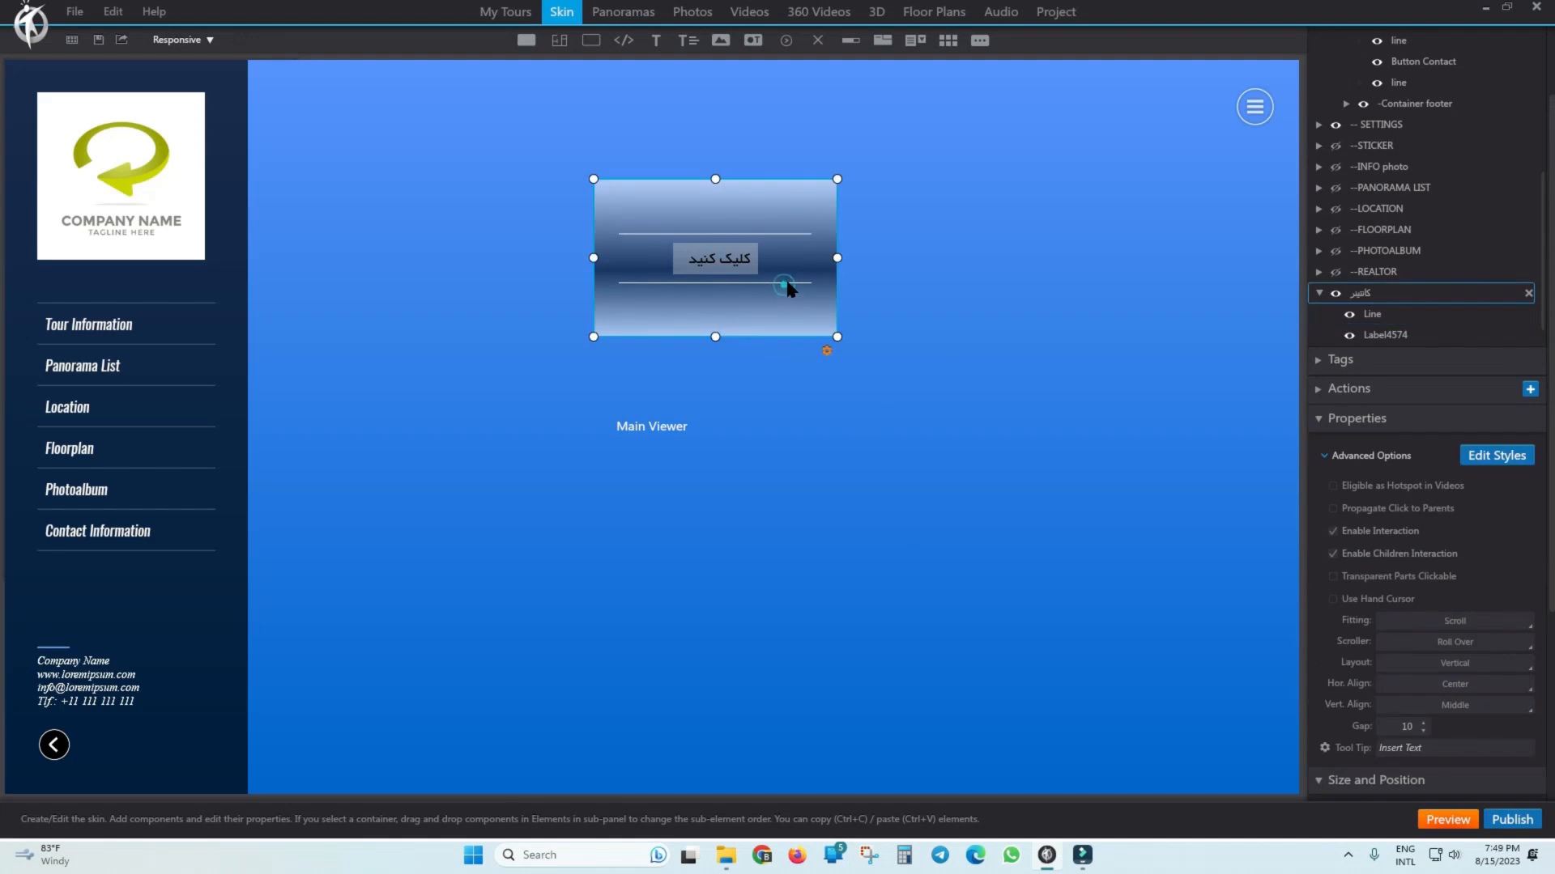
{"action": "left_click", "coordinate": [787, 283]}
{"action": "left_click", "coordinate": [798, 283]}
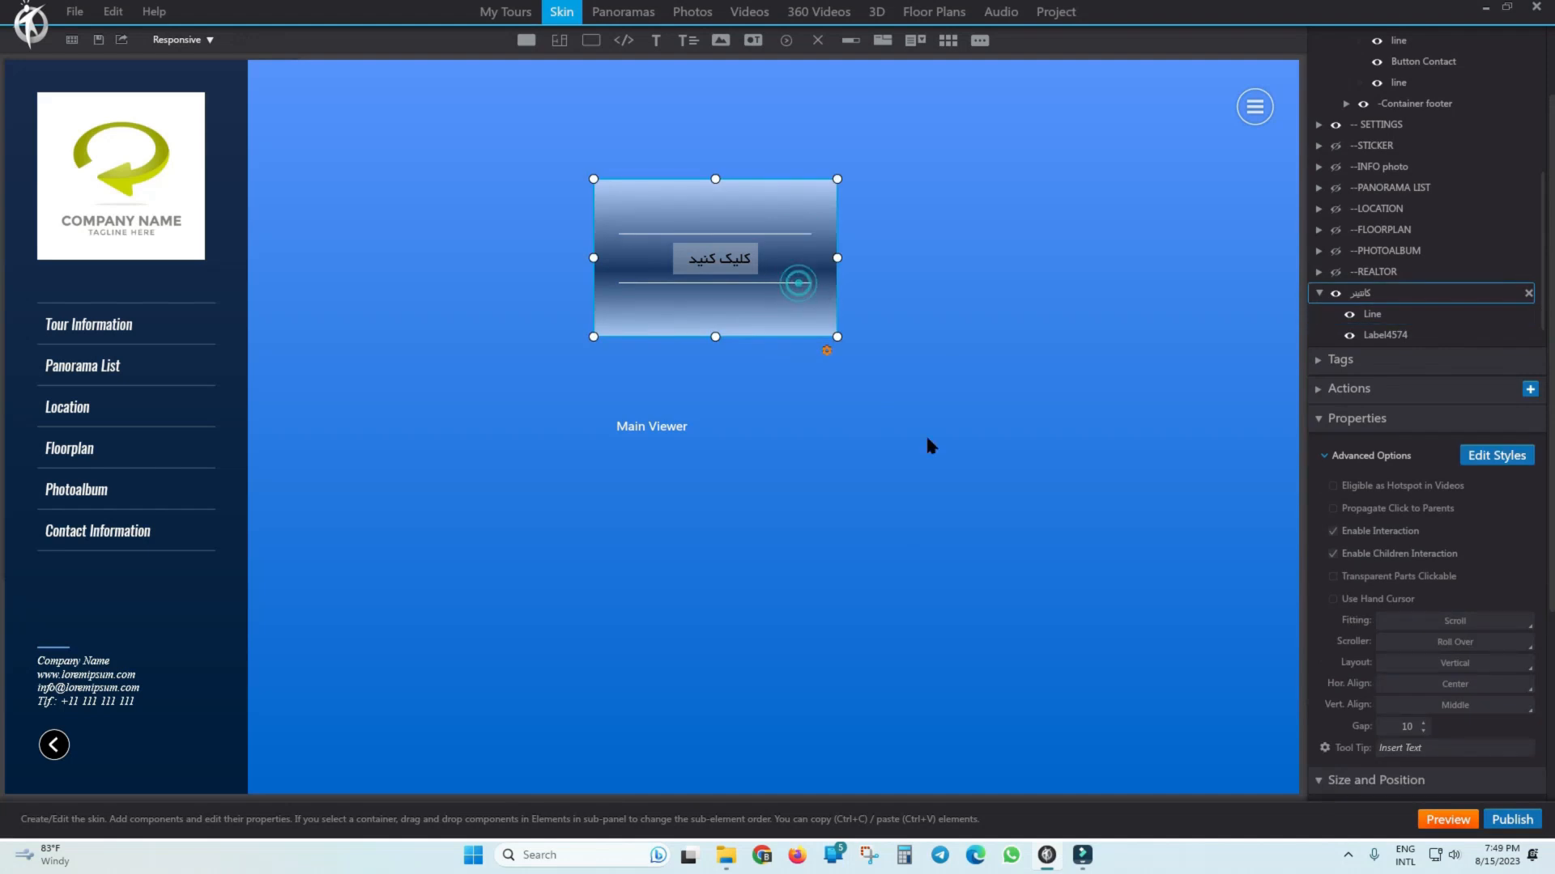
Preview the tour, test the label's click response, collapse and expand the side menu, and close the preview.
{"action": "left_click", "coordinate": [1448, 821]}
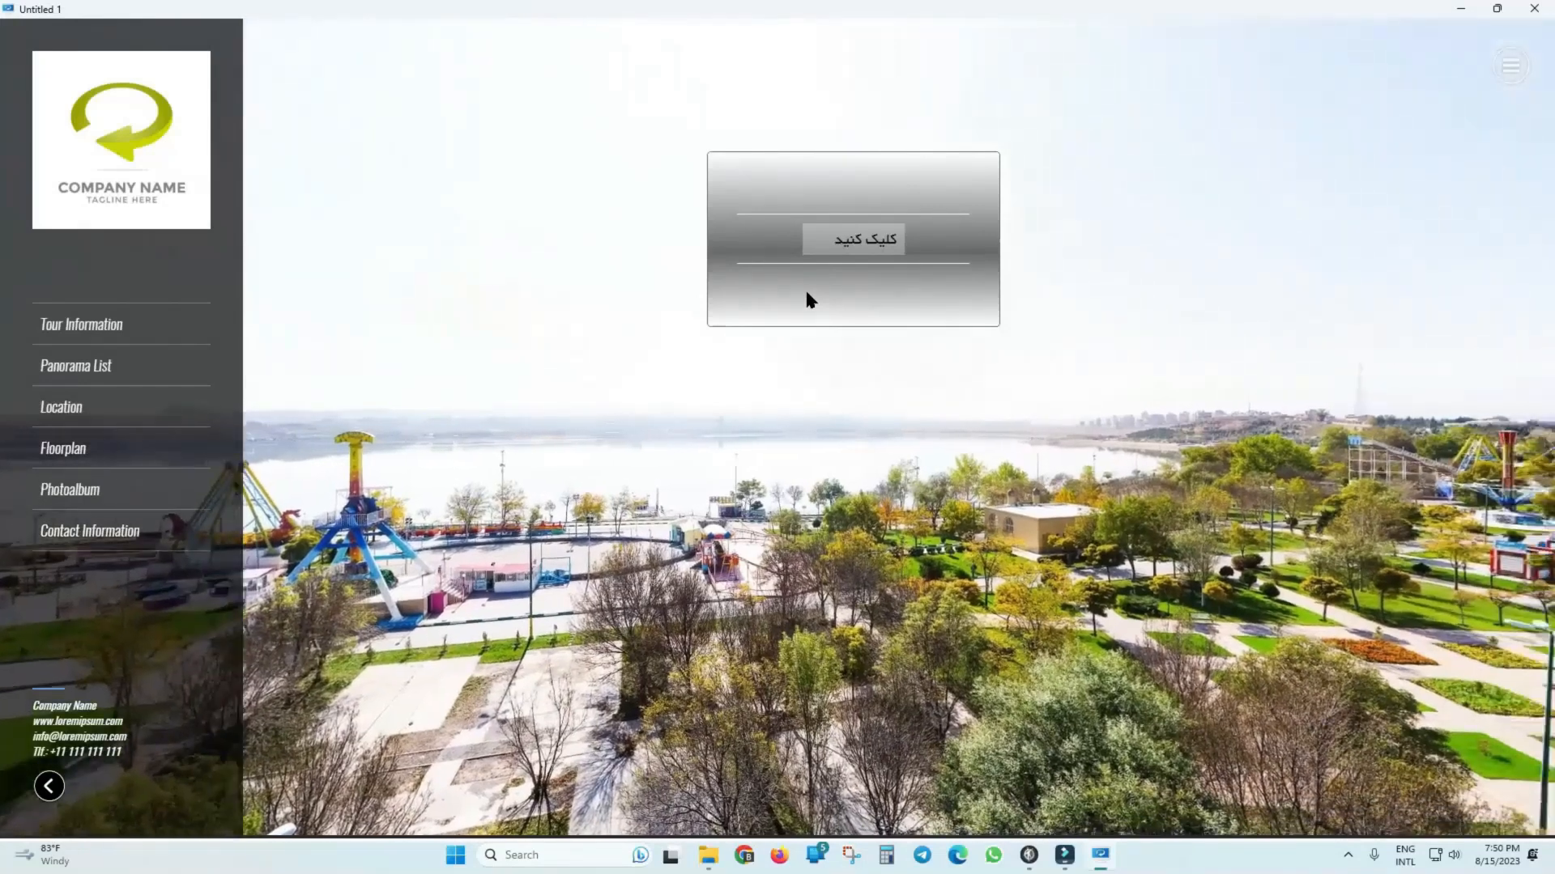
{"action": "left_click", "coordinate": [859, 240]}
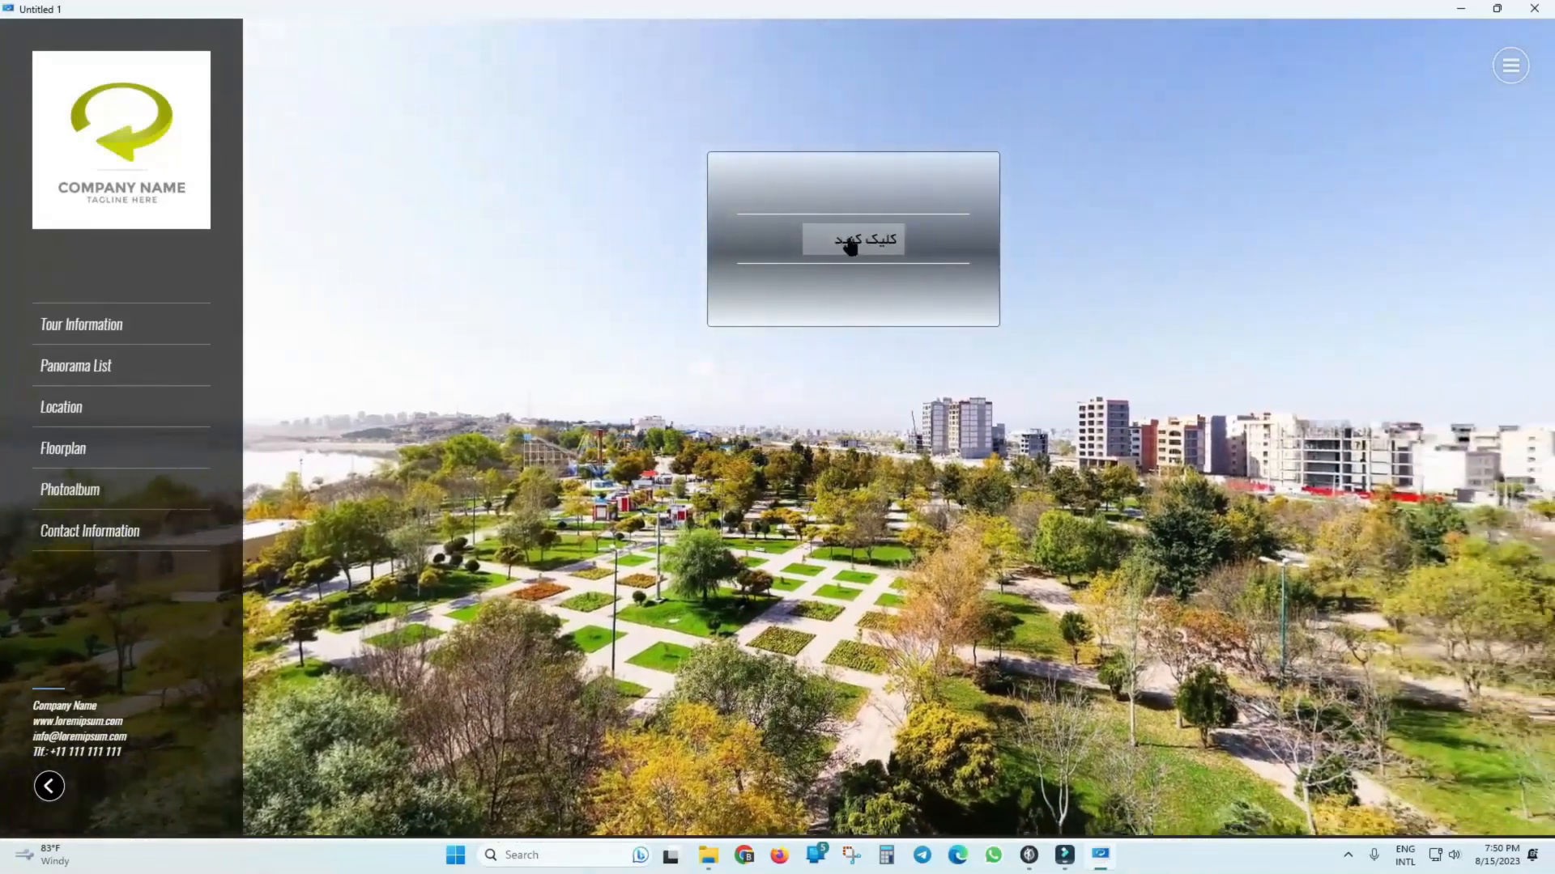
{"action": "left_click", "coordinate": [849, 240]}
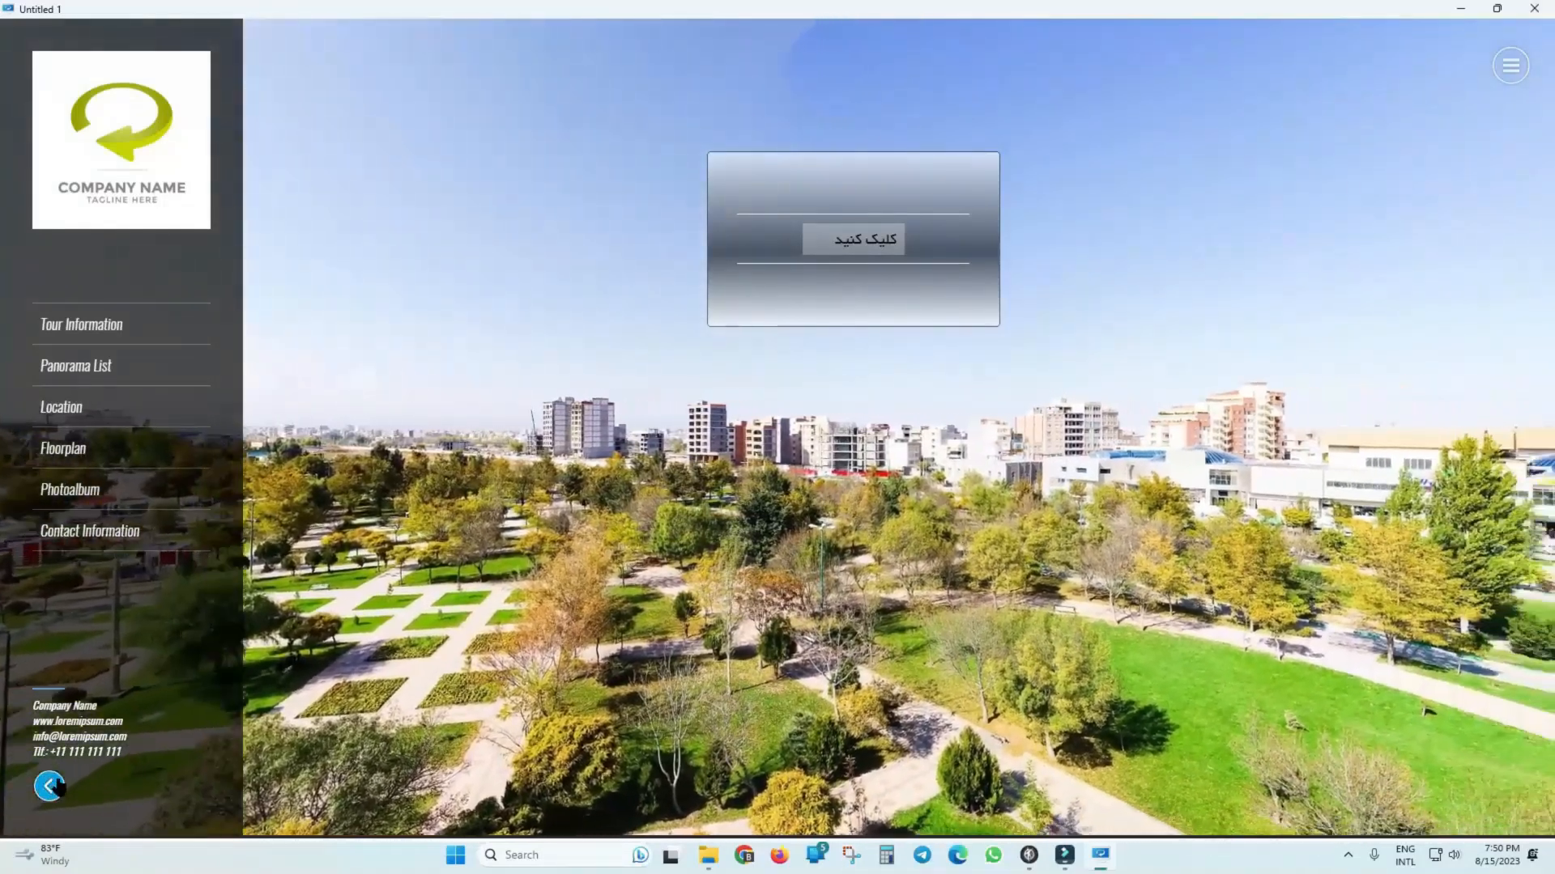
{"action": "left_click", "coordinate": [48, 786]}
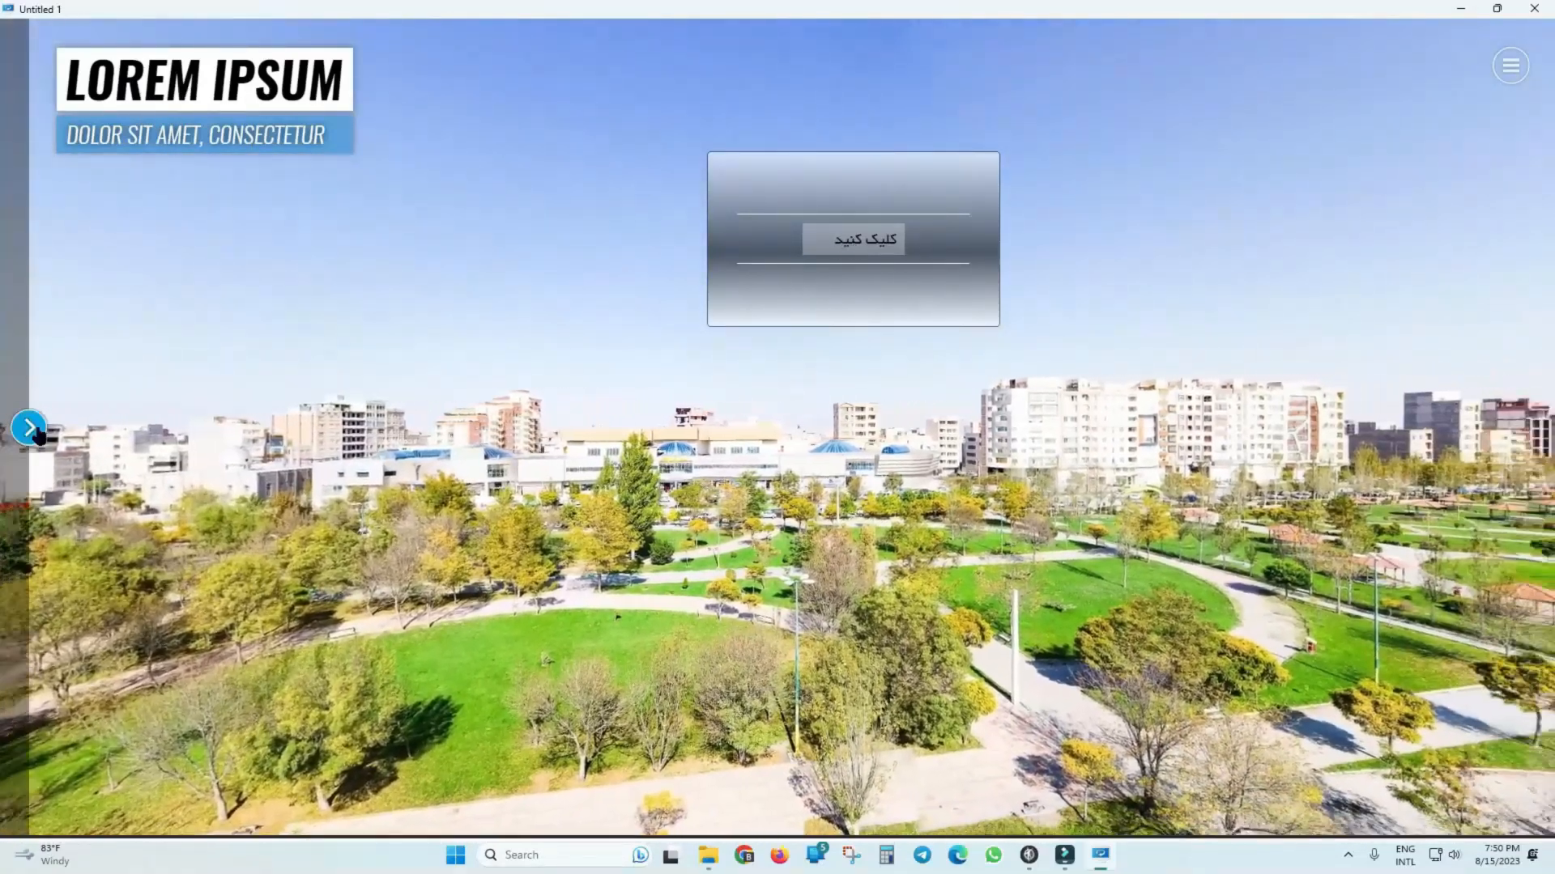
{"action": "left_click", "coordinate": [28, 427]}
{"action": "left_click", "coordinate": [1522, 10]}
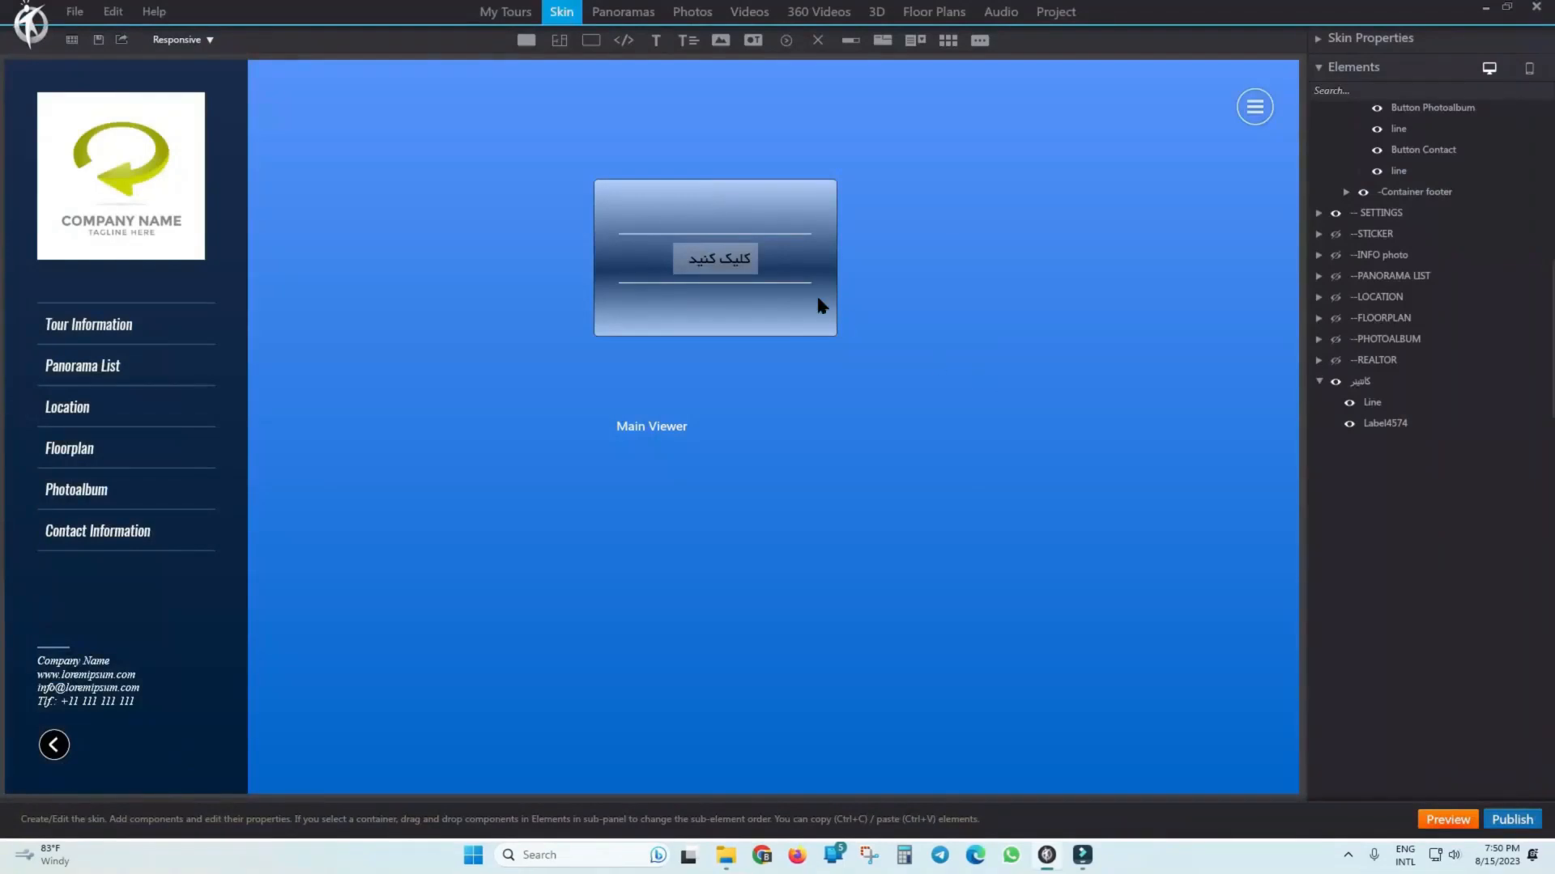
Select the side menu's collapse button and locate it in the element tree.
{"action": "left_click", "coordinate": [723, 263]}
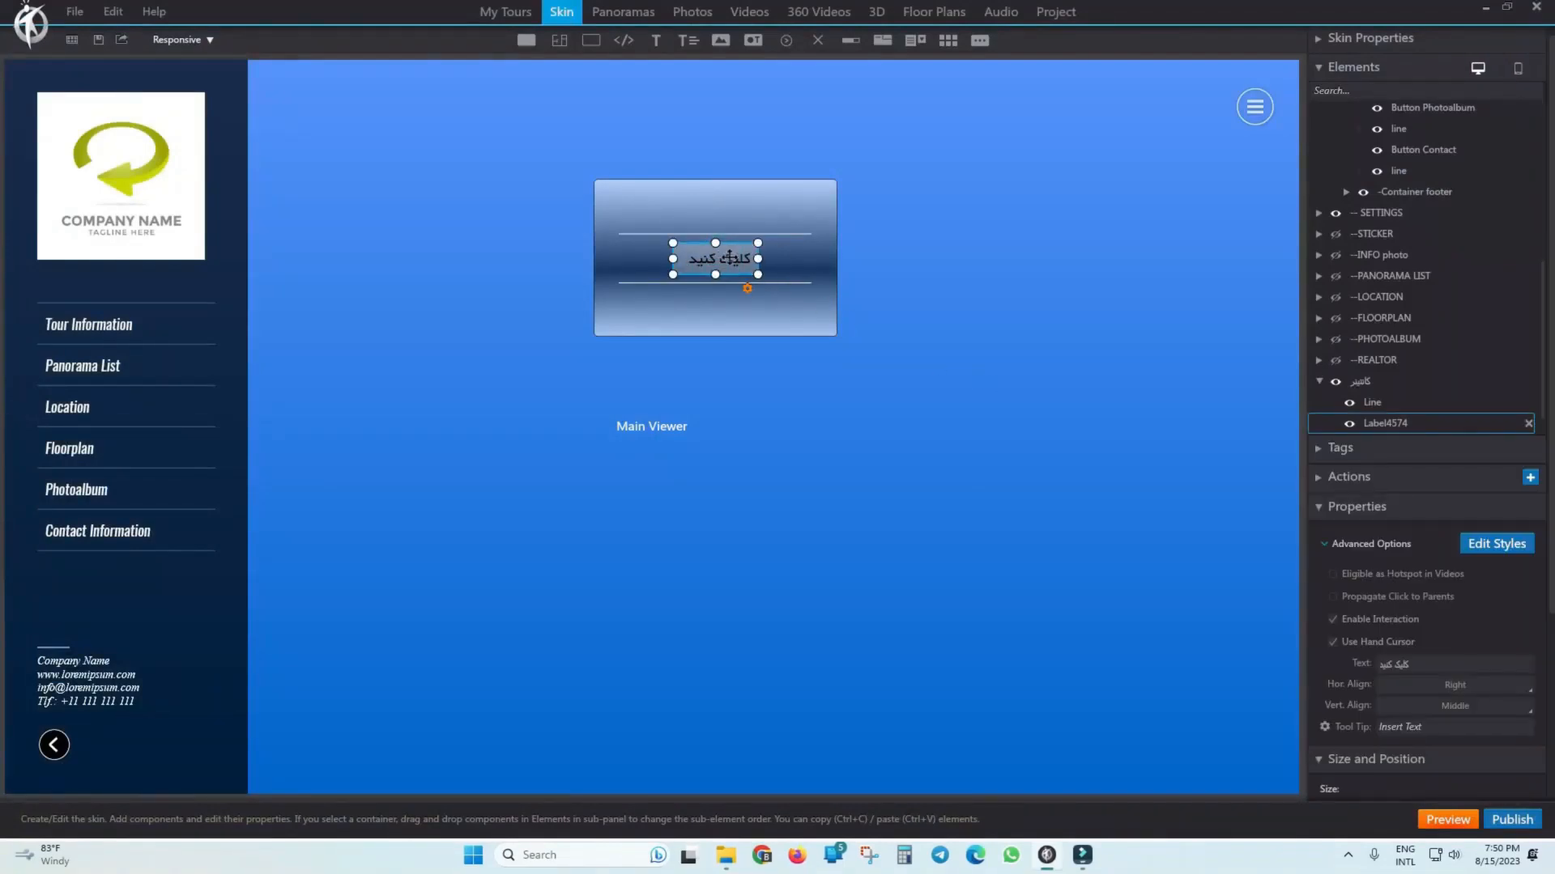
{"action": "left_click", "coordinate": [57, 756]}
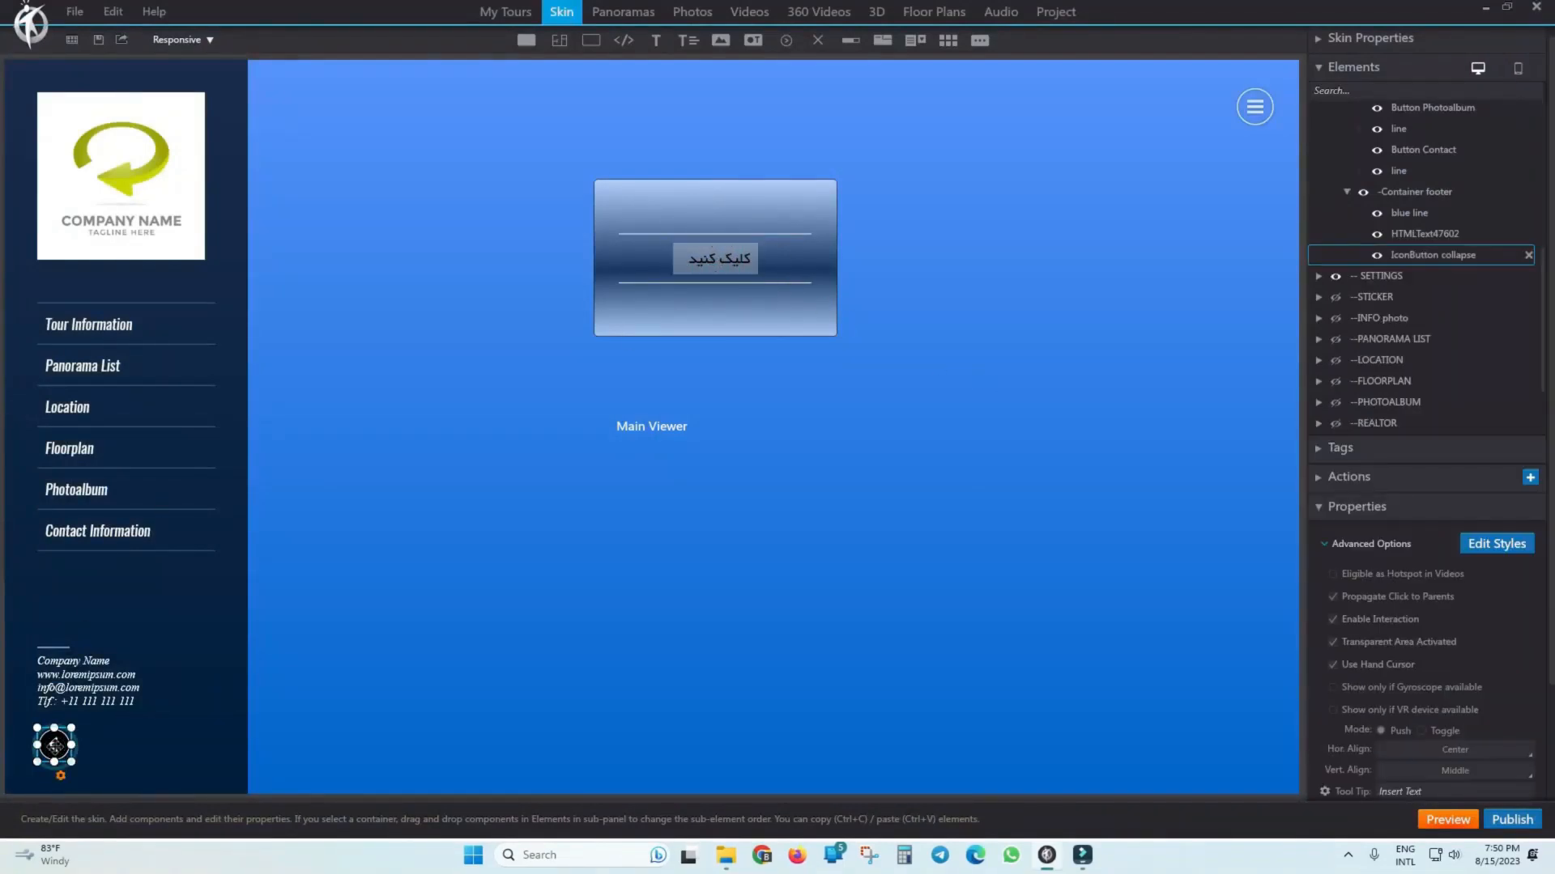
{"action": "left_click", "coordinate": [247, 753]}
{"action": "left_click", "coordinate": [58, 744]}
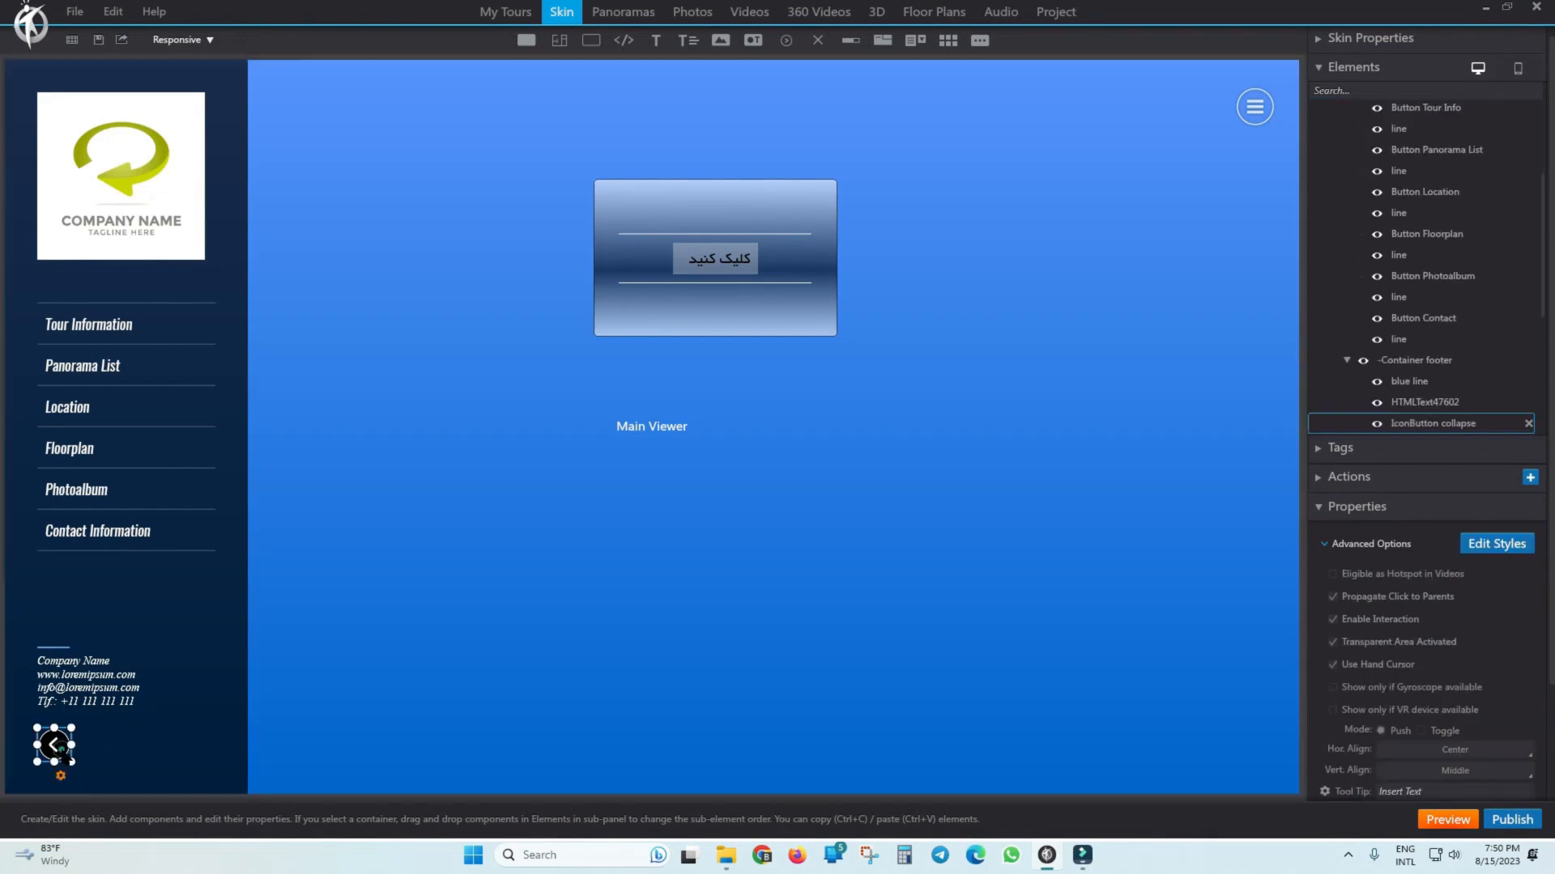
{"action": "scroll", "coordinate": [1419, 282], "scroll_direction": "up", "scroll_amount": 1}
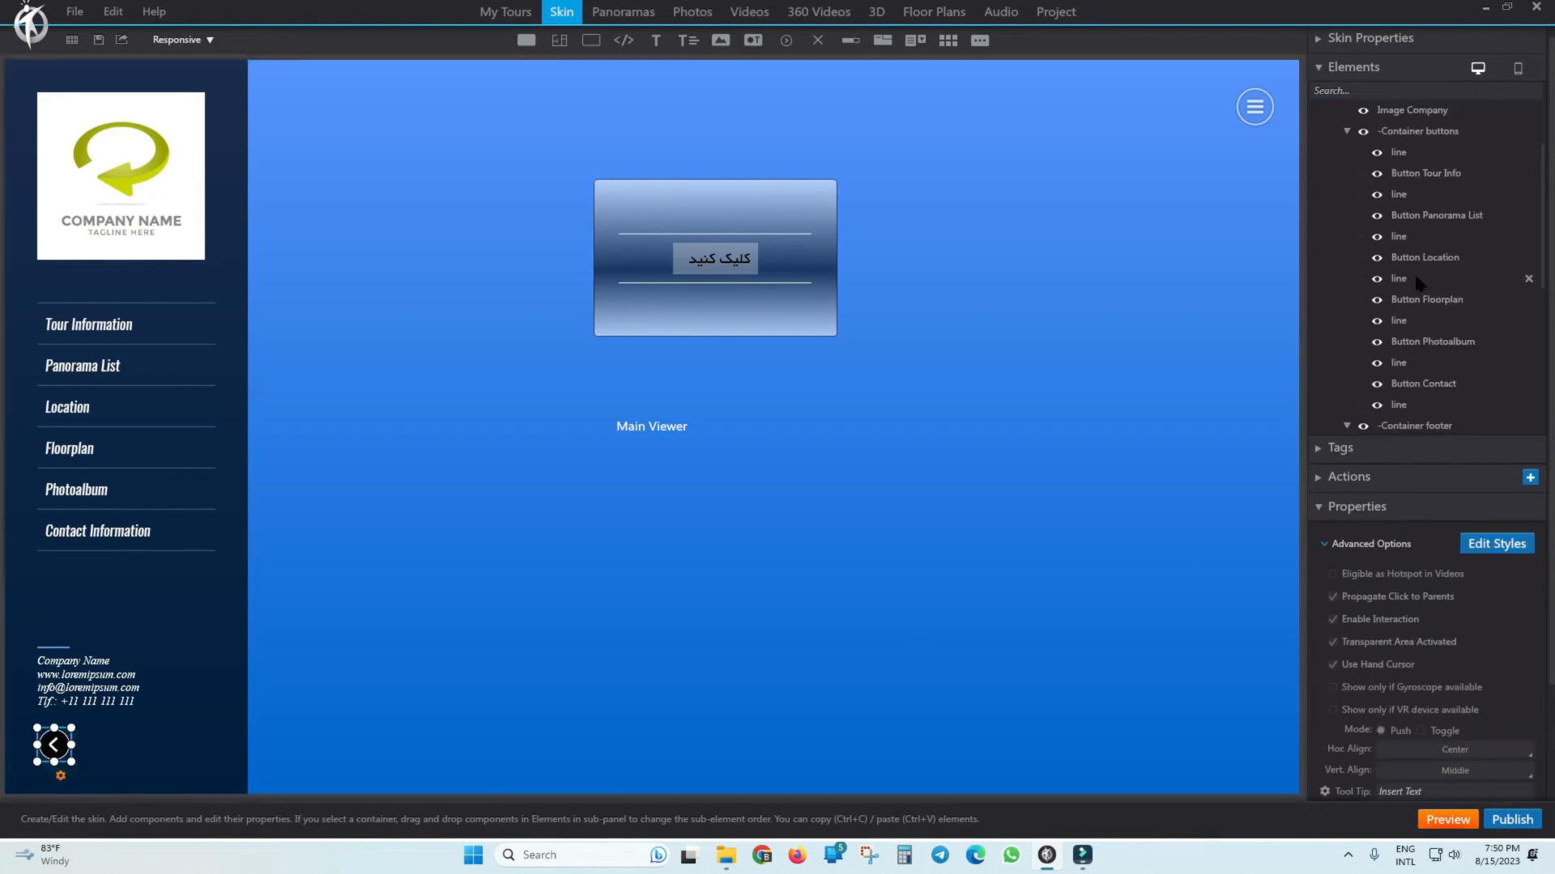
{"action": "scroll", "coordinate": [1419, 281], "scroll_direction": "down", "scroll_amount": 4}
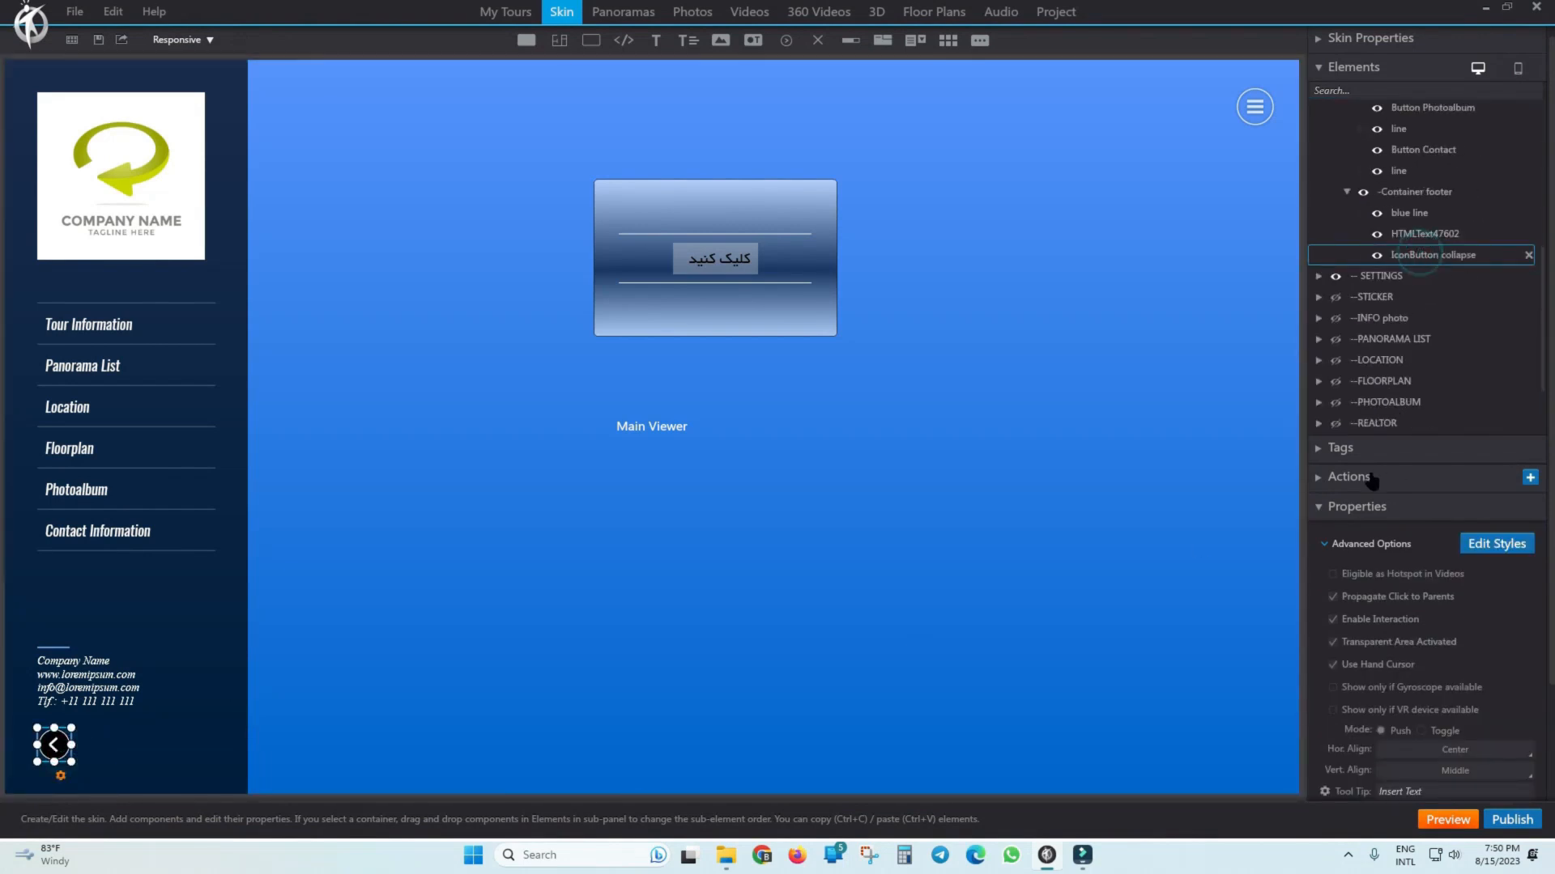
Examine the collapse button's Hide Components and Show Components actions.
{"action": "left_click", "coordinate": [1317, 477]}
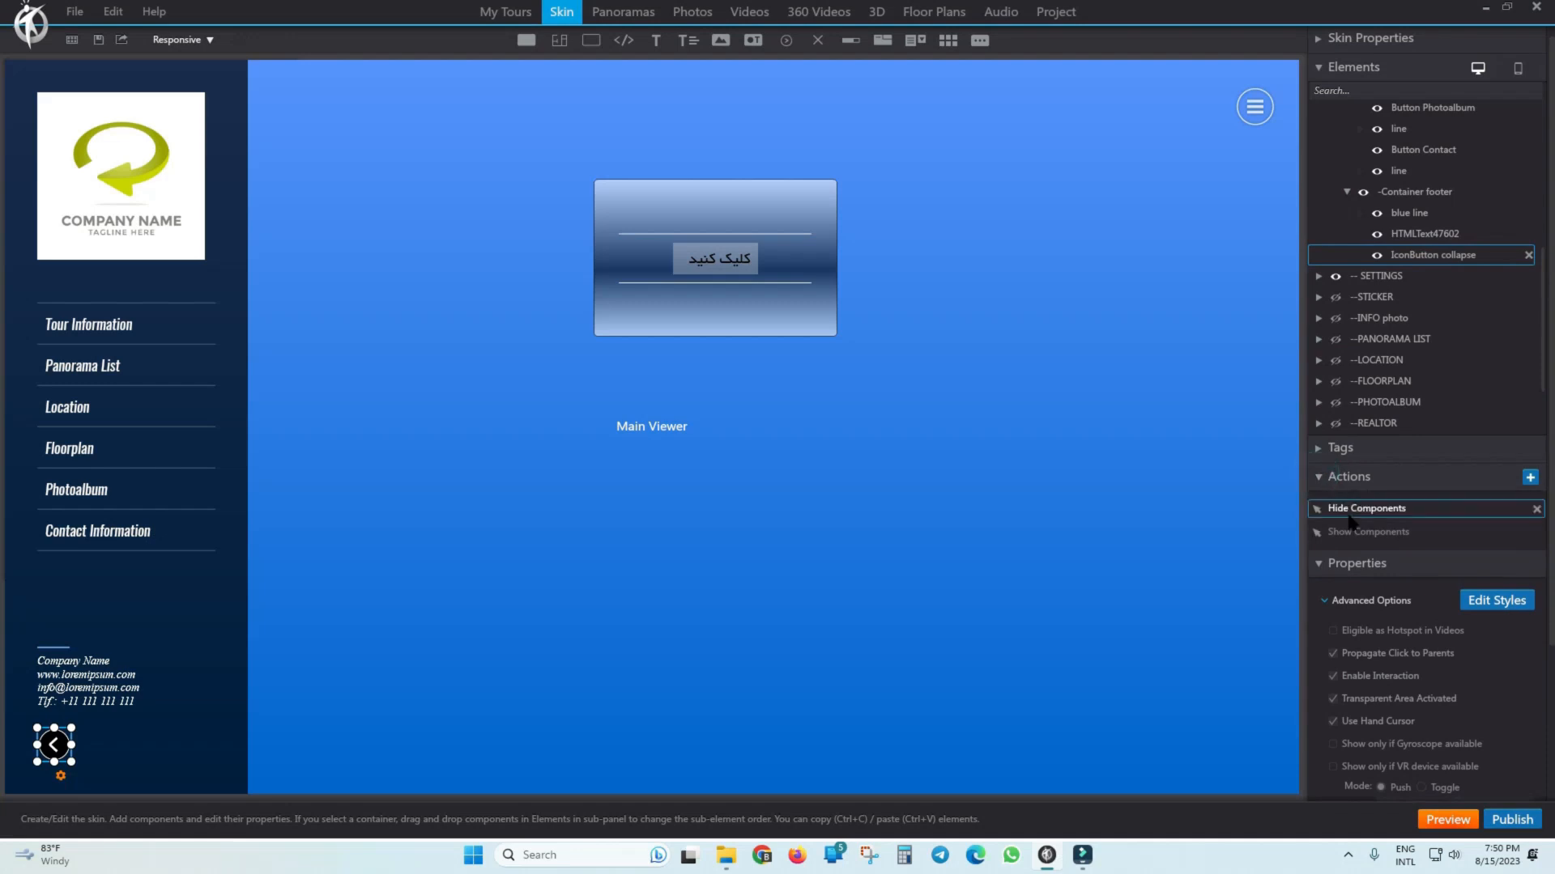
{"action": "left_click", "coordinate": [1354, 528]}
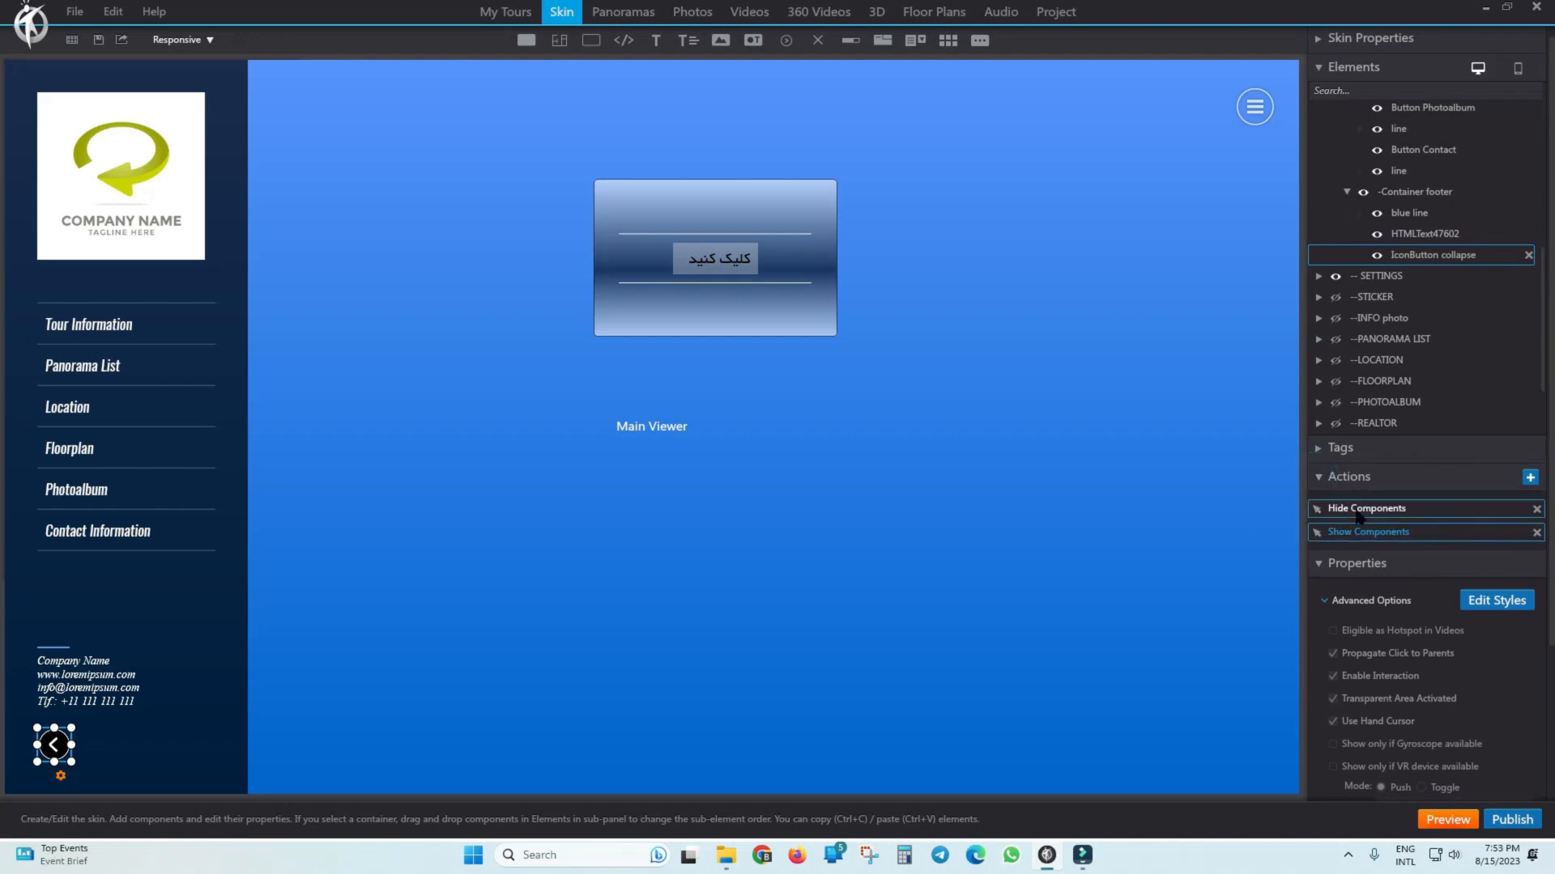
{"action": "left_click", "coordinate": [1366, 511]}
{"action": "left_click", "coordinate": [1348, 532]}
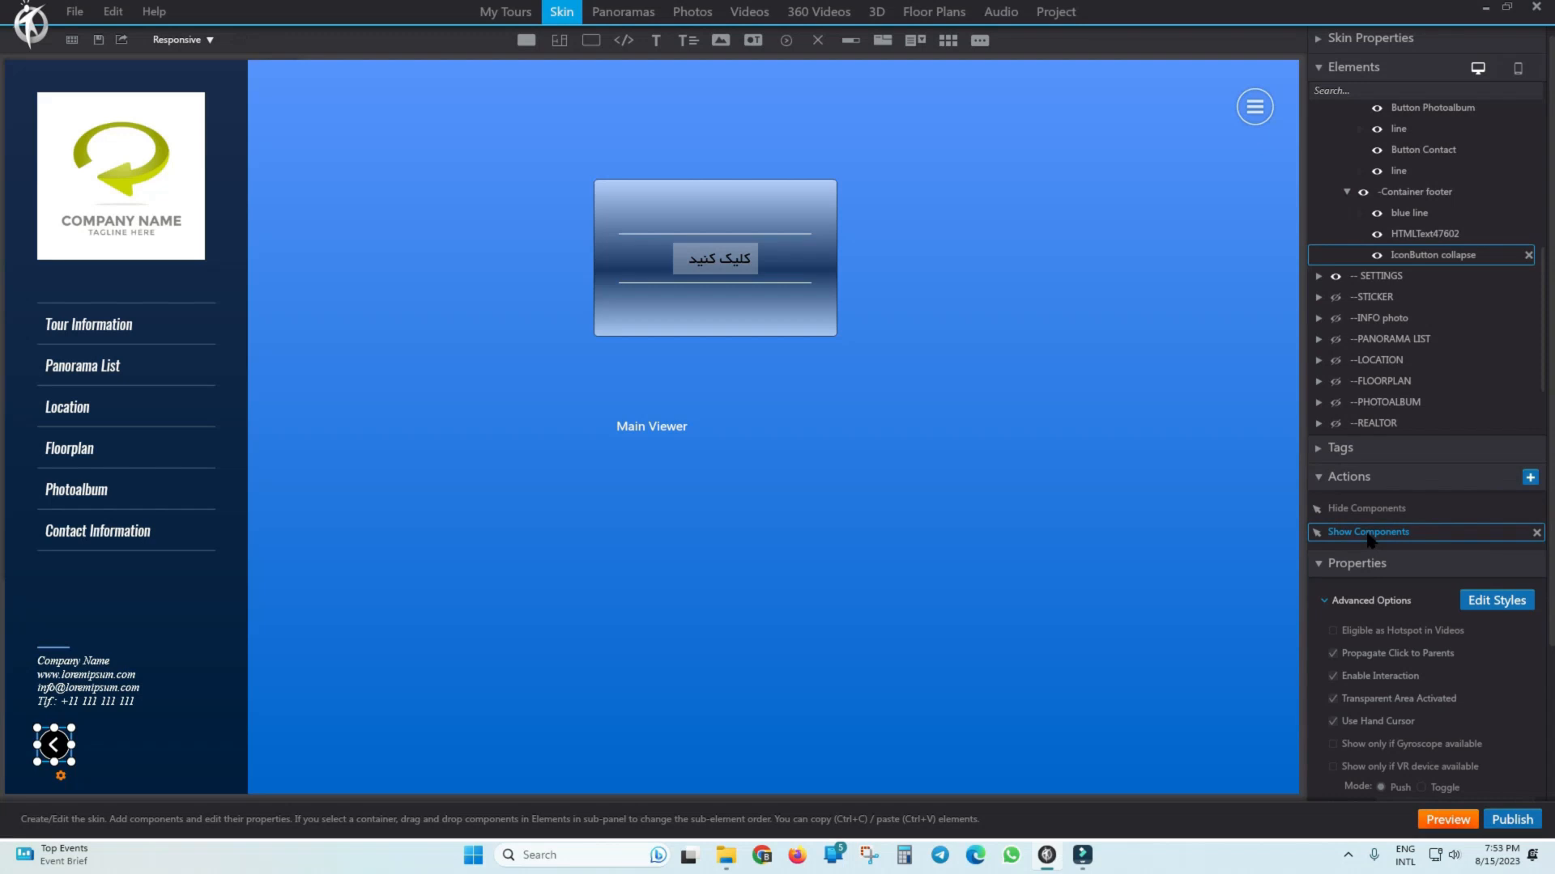
Check which components the collapse button's hide action and show action each apply to.
{"action": "double_click", "coordinate": [1369, 510]}
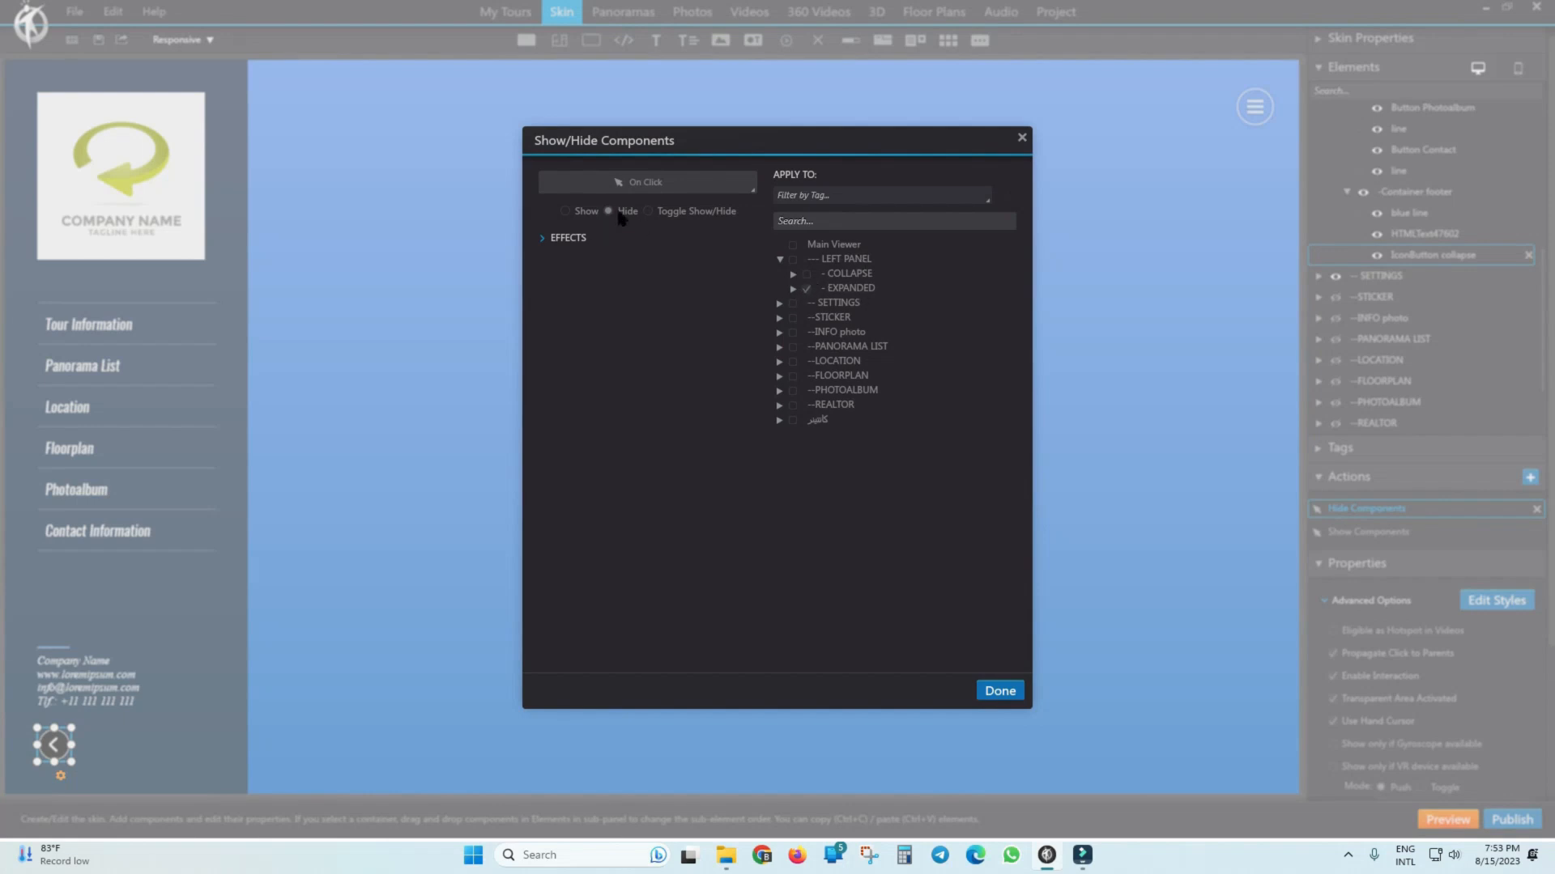
{"action": "left_click", "coordinate": [1022, 138]}
{"action": "double_click", "coordinate": [1375, 530]}
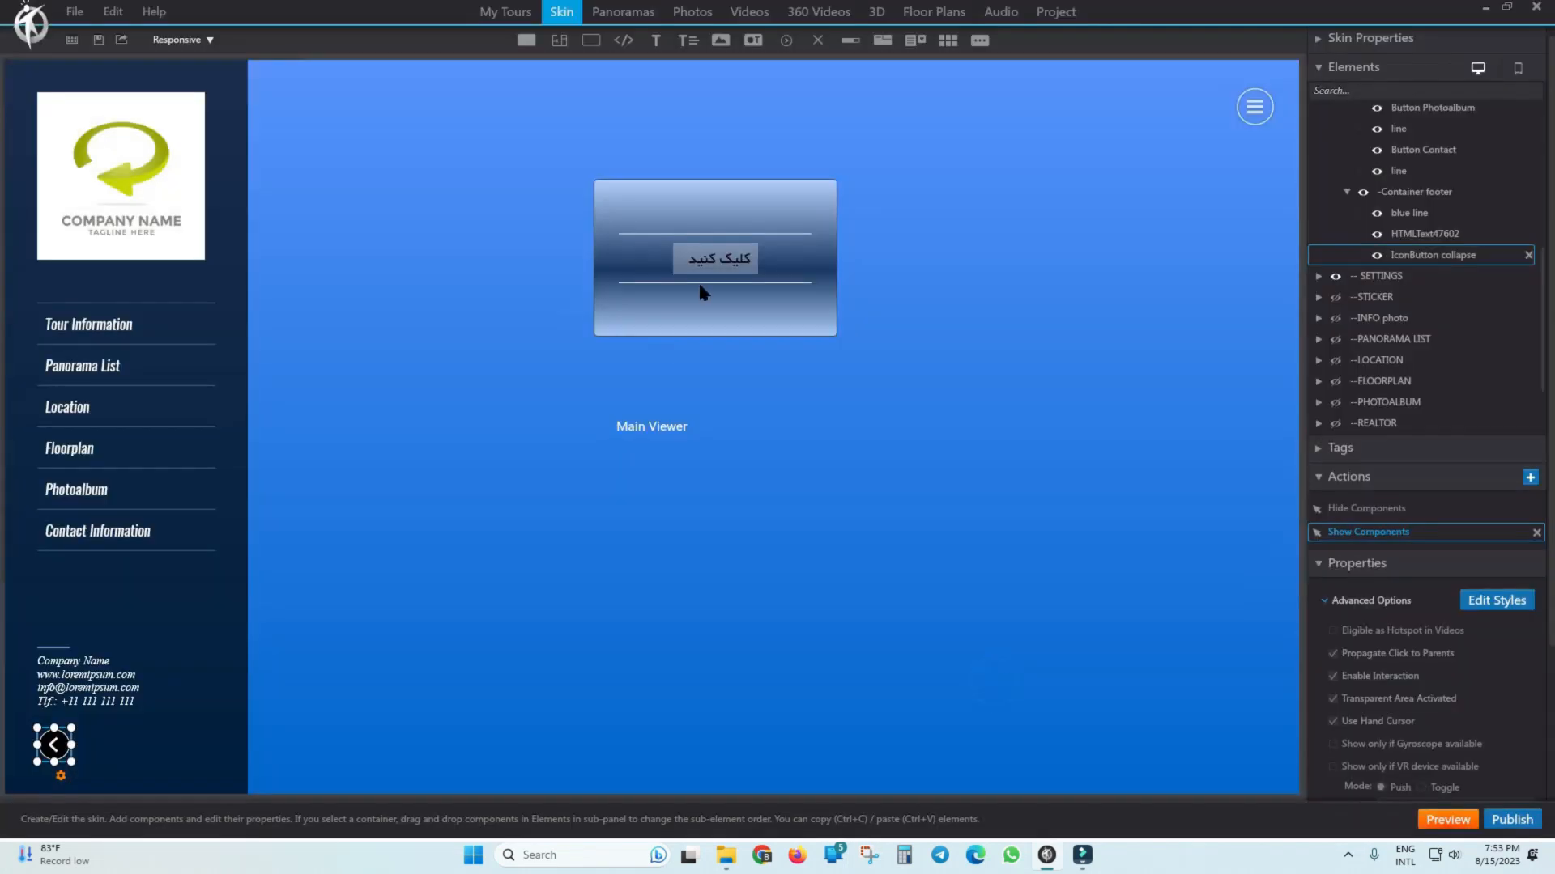
Add an on-click action to the label in the custom container that shows the left panel's COLLAPSE container and STICKER.
{"action": "left_click", "coordinate": [707, 264]}
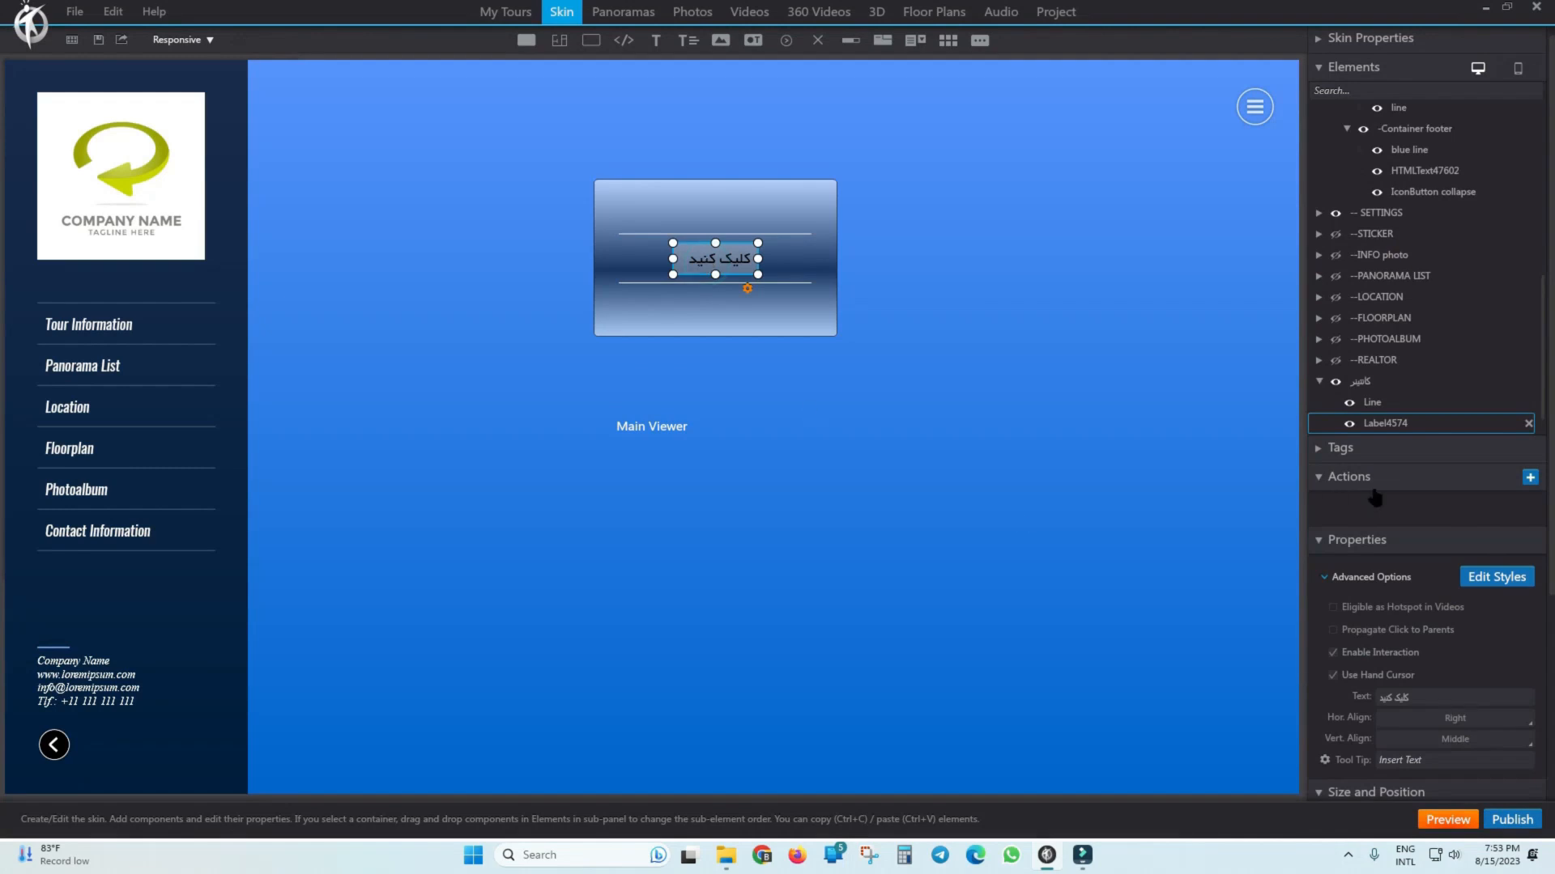
{"action": "left_click", "coordinate": [1529, 479]}
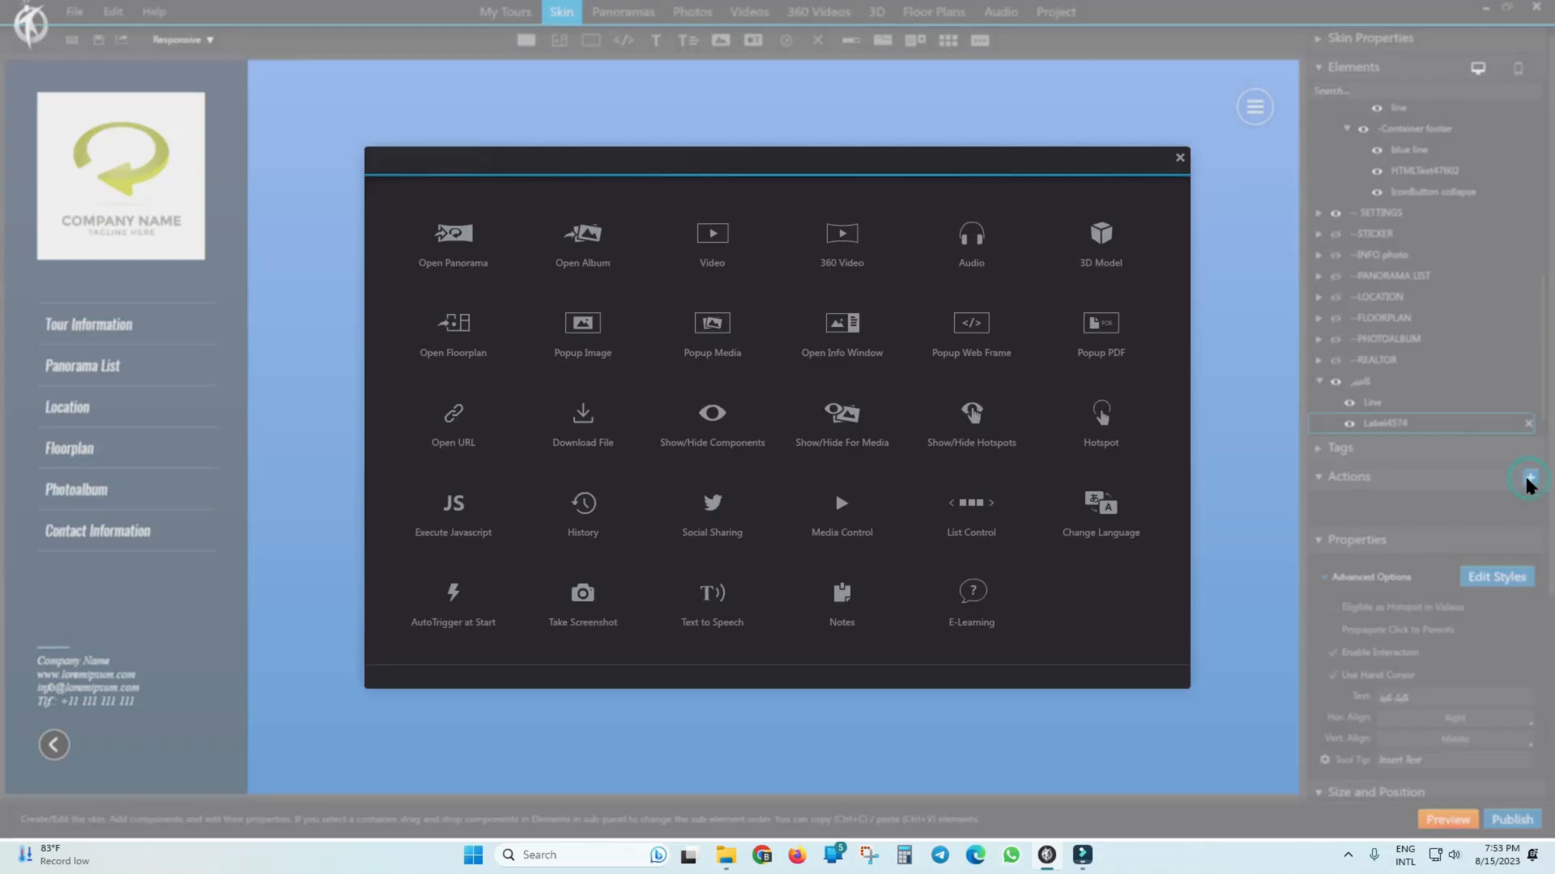
{"action": "left_click", "coordinate": [720, 441]}
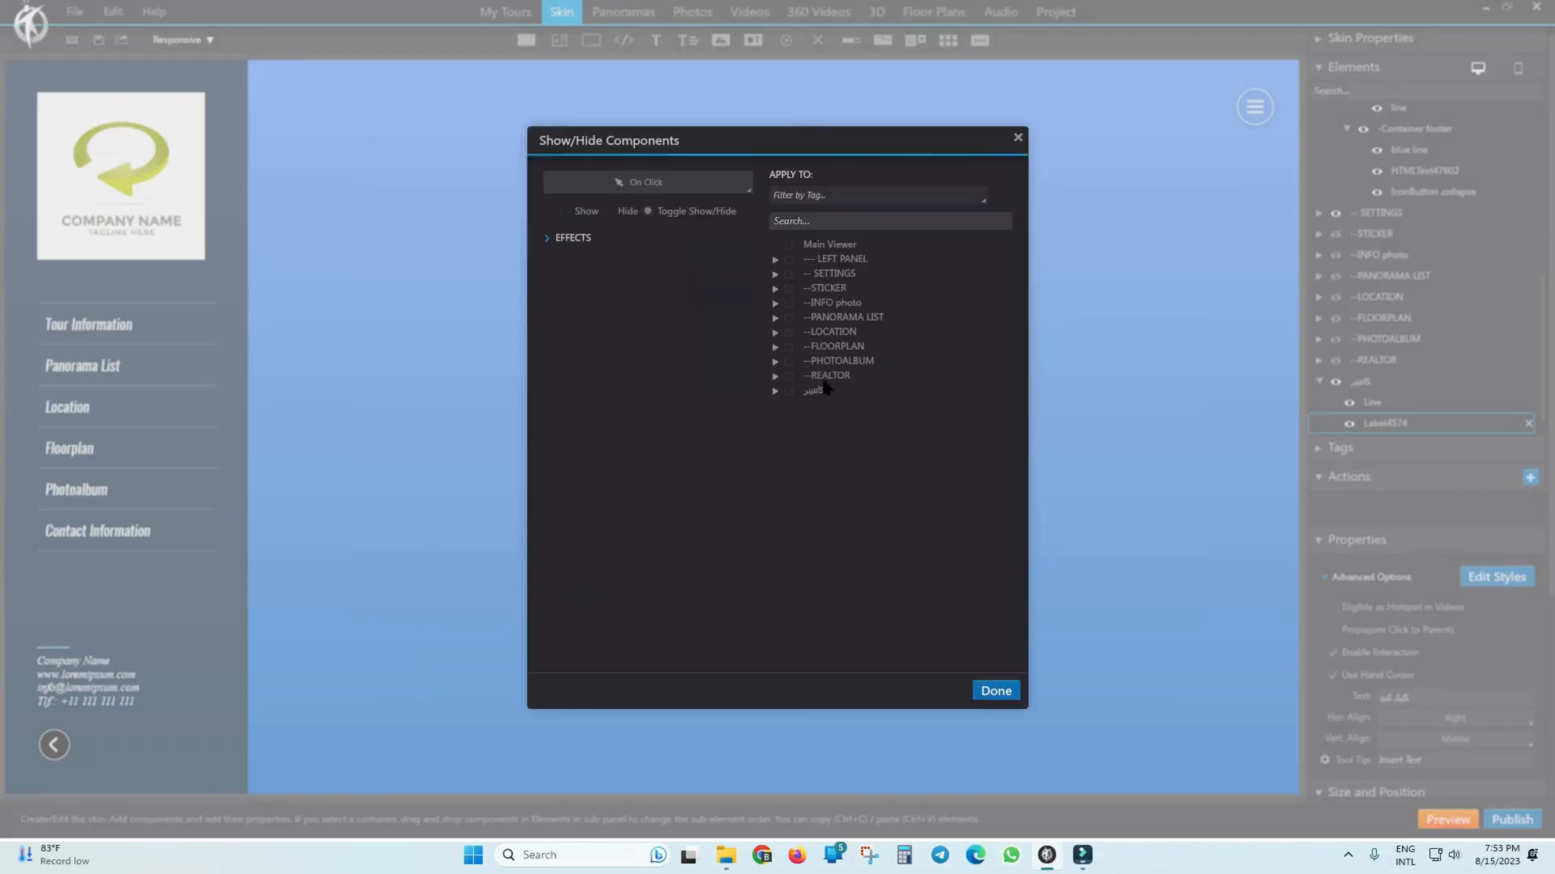
{"action": "left_click", "coordinate": [565, 212]}
{"action": "left_click", "coordinate": [775, 259]}
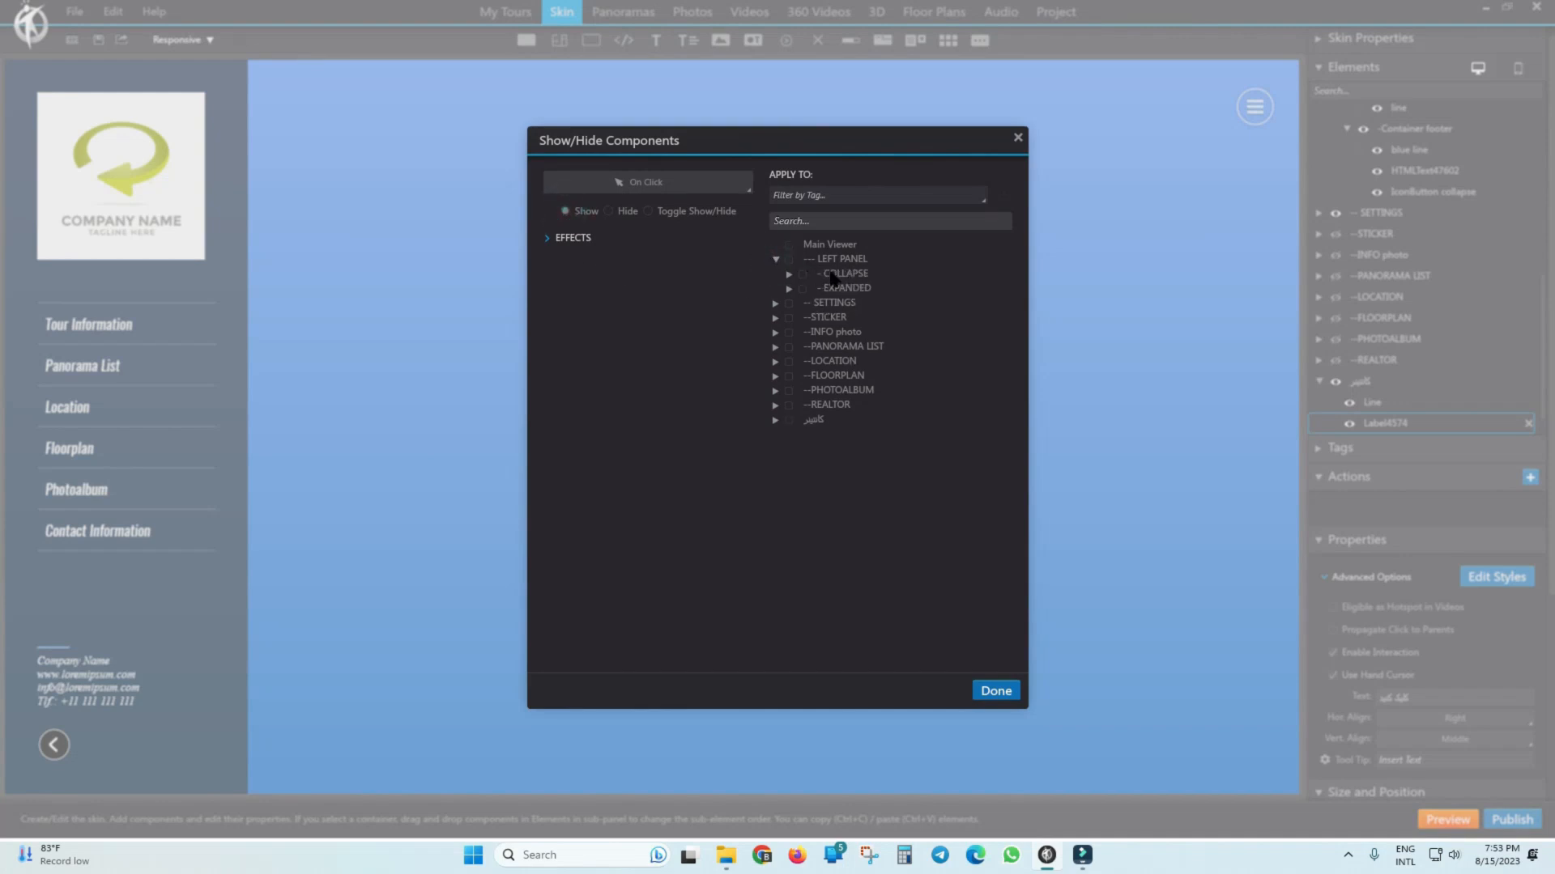
{"action": "left_click", "coordinate": [803, 275]}
{"action": "left_click", "coordinate": [787, 318]}
{"action": "left_click", "coordinate": [995, 691]}
Add a second on-click action to the label that hides the left panel's EXPANDED container.
{"action": "left_click", "coordinate": [1530, 480]}
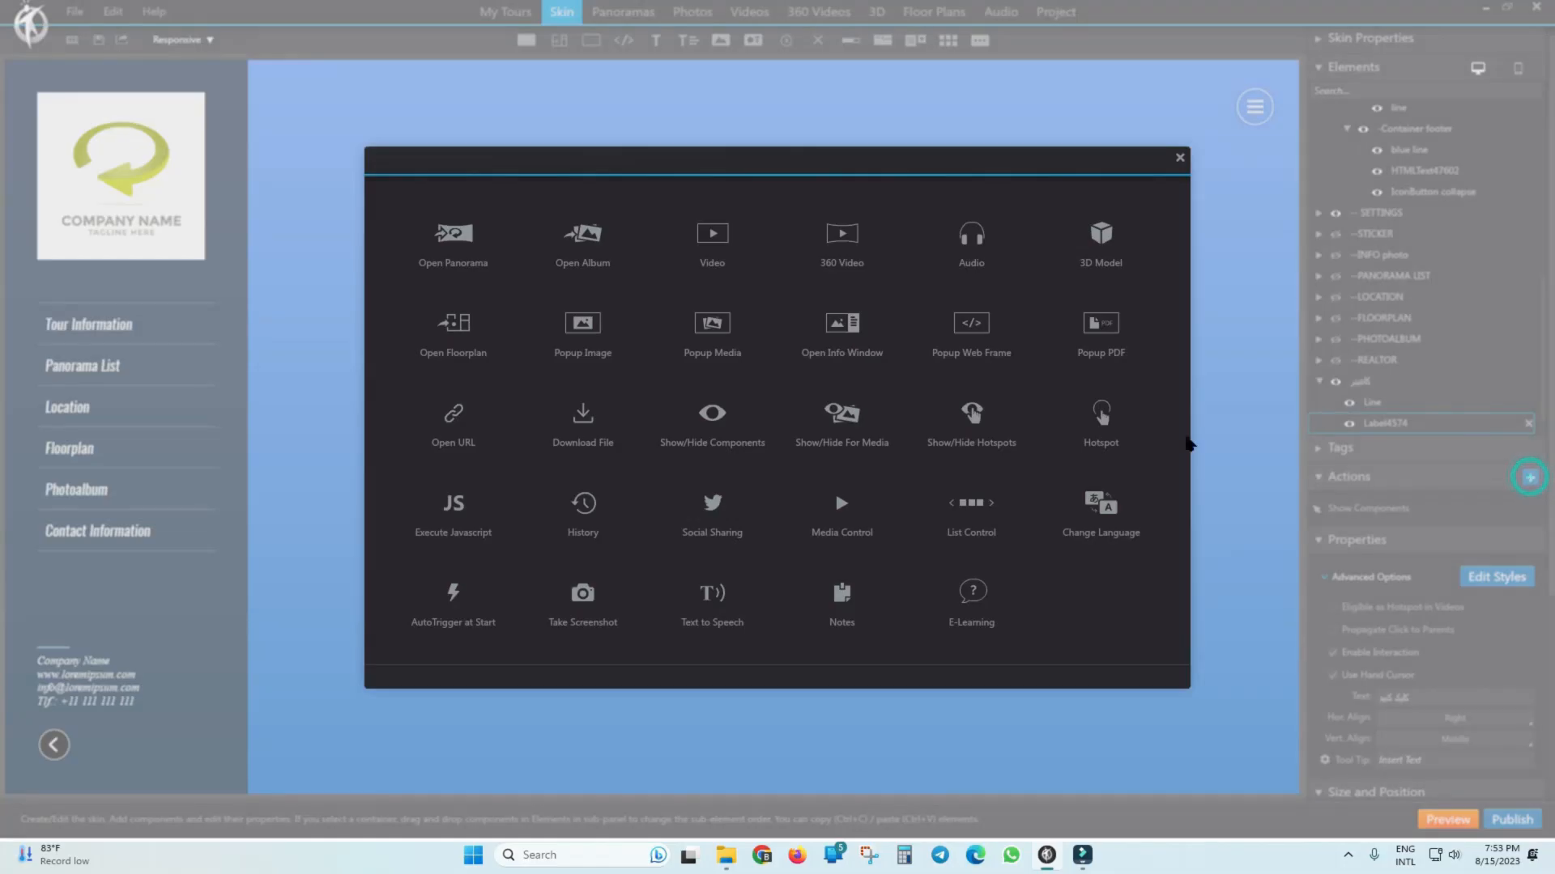
{"action": "left_click", "coordinate": [709, 438]}
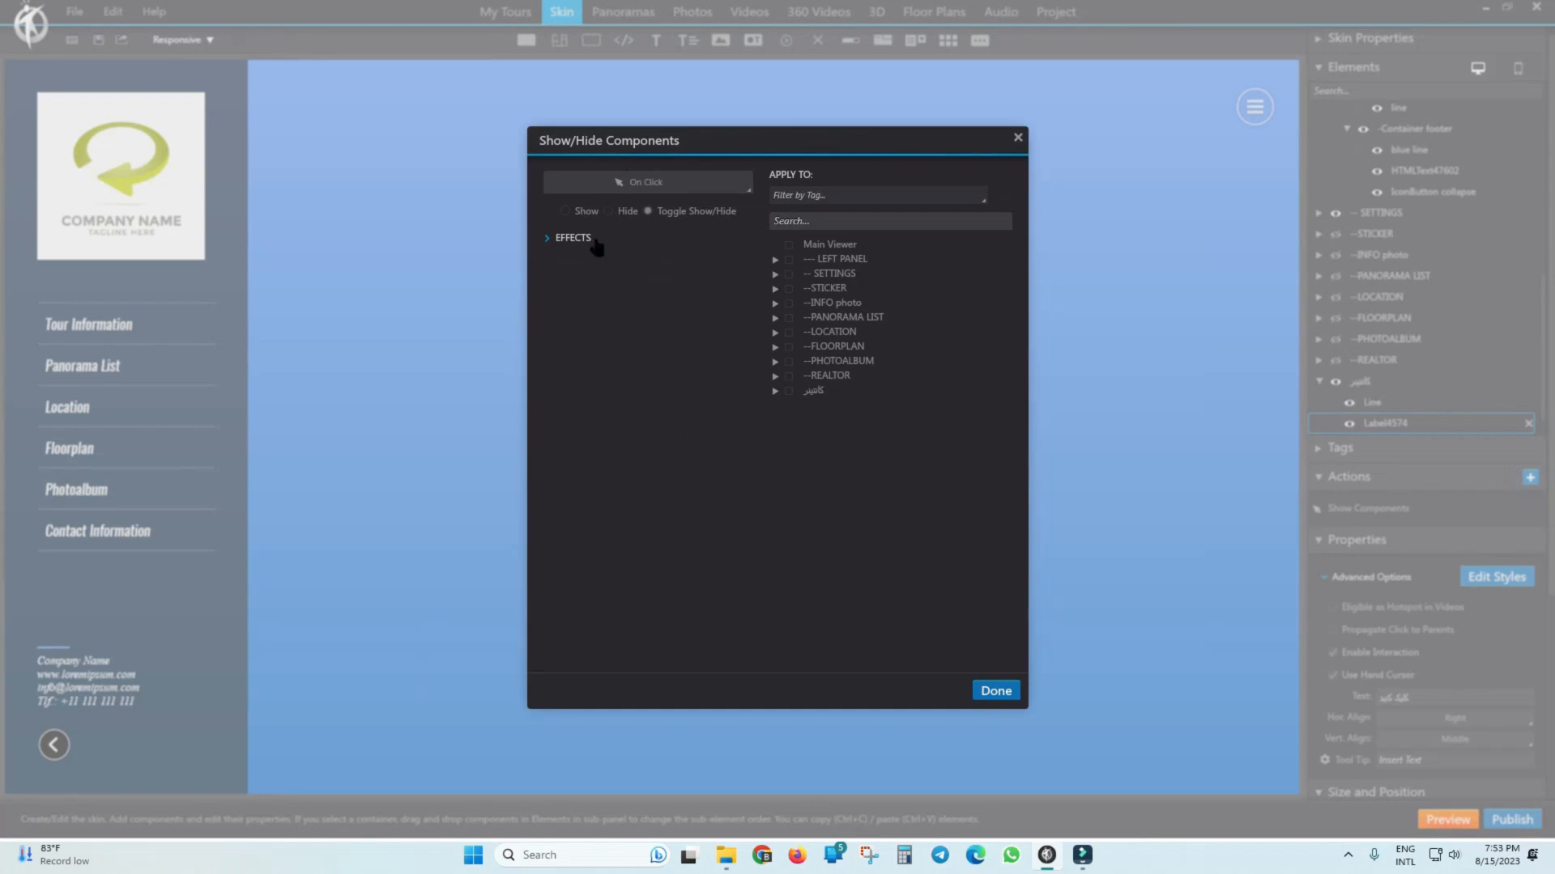
{"action": "left_click", "coordinate": [609, 212]}
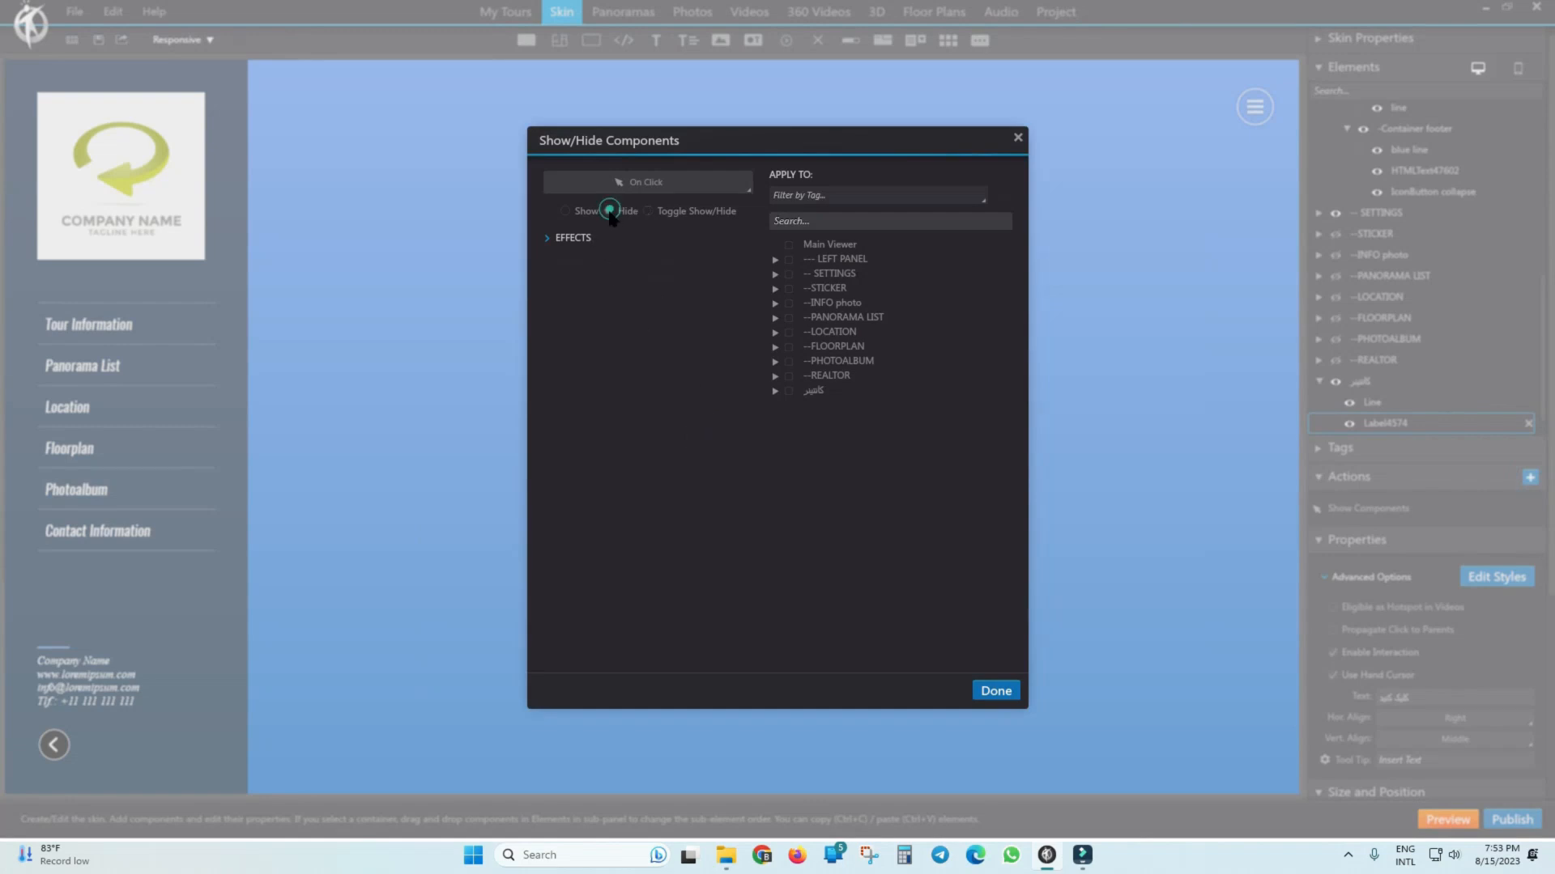
{"action": "left_click", "coordinate": [775, 259]}
{"action": "left_click", "coordinate": [800, 287]}
{"action": "left_click", "coordinate": [1007, 693]}
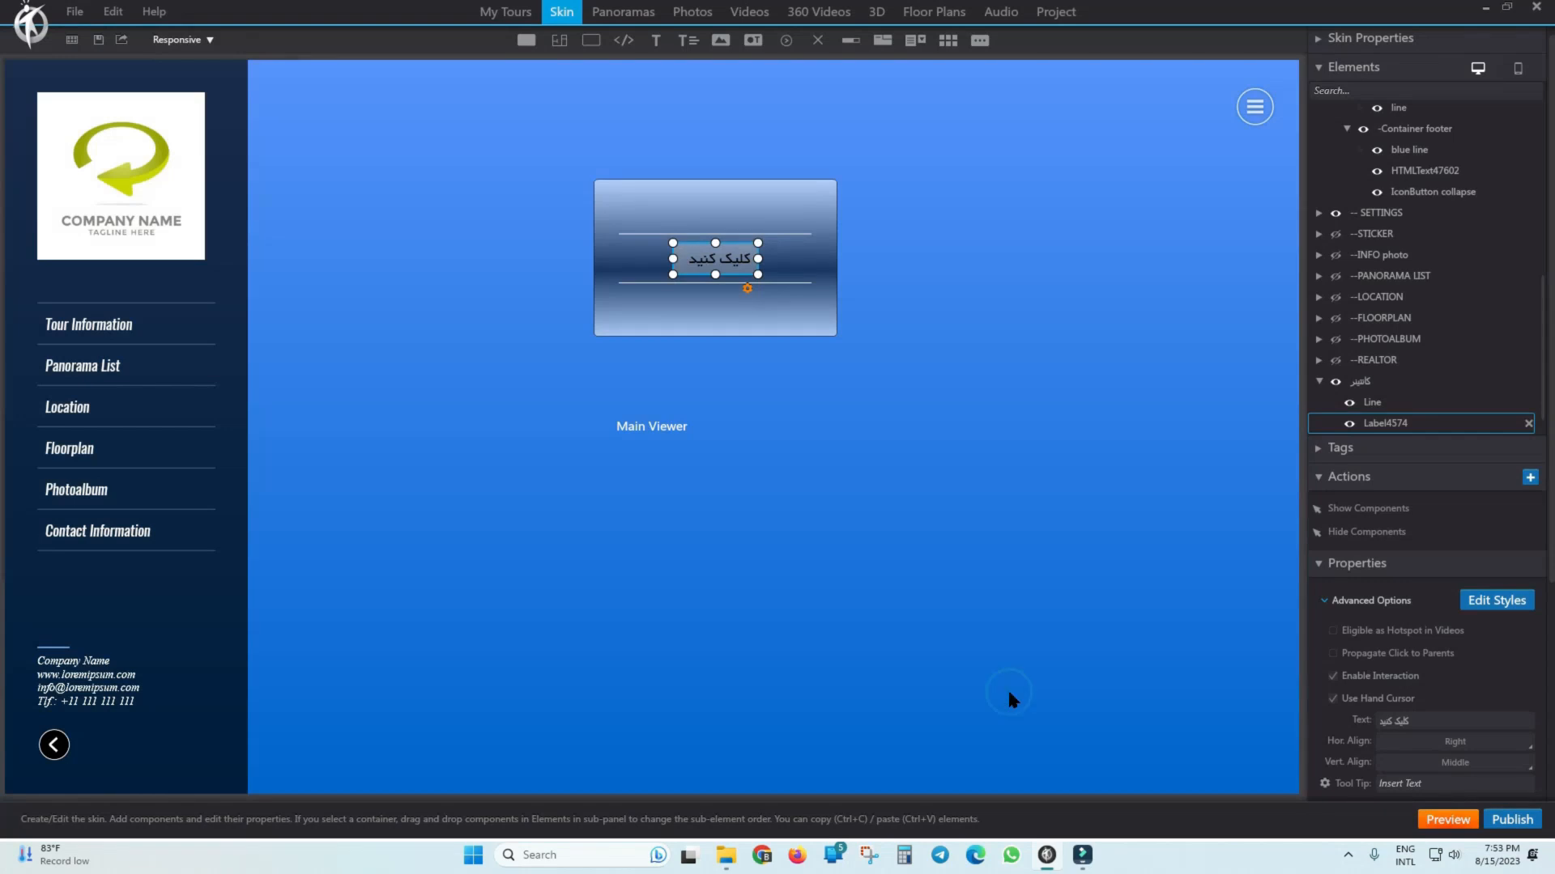
Preview the tour, expand the side menu, test the label's collapse action, and close the preview.
{"action": "left_click", "coordinate": [1443, 821]}
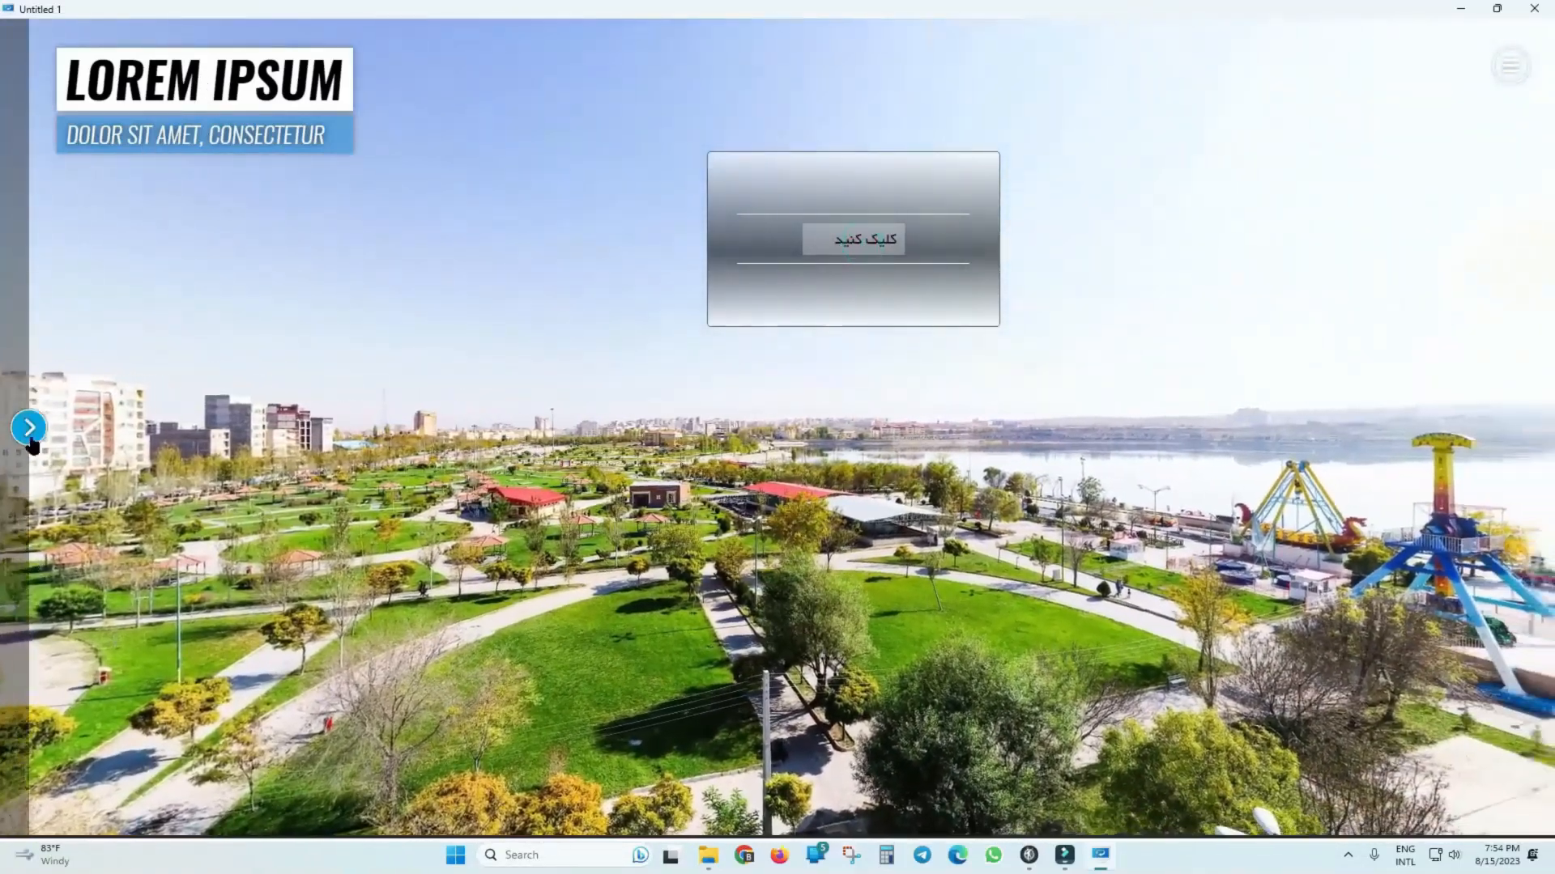
{"action": "left_click", "coordinate": [29, 430]}
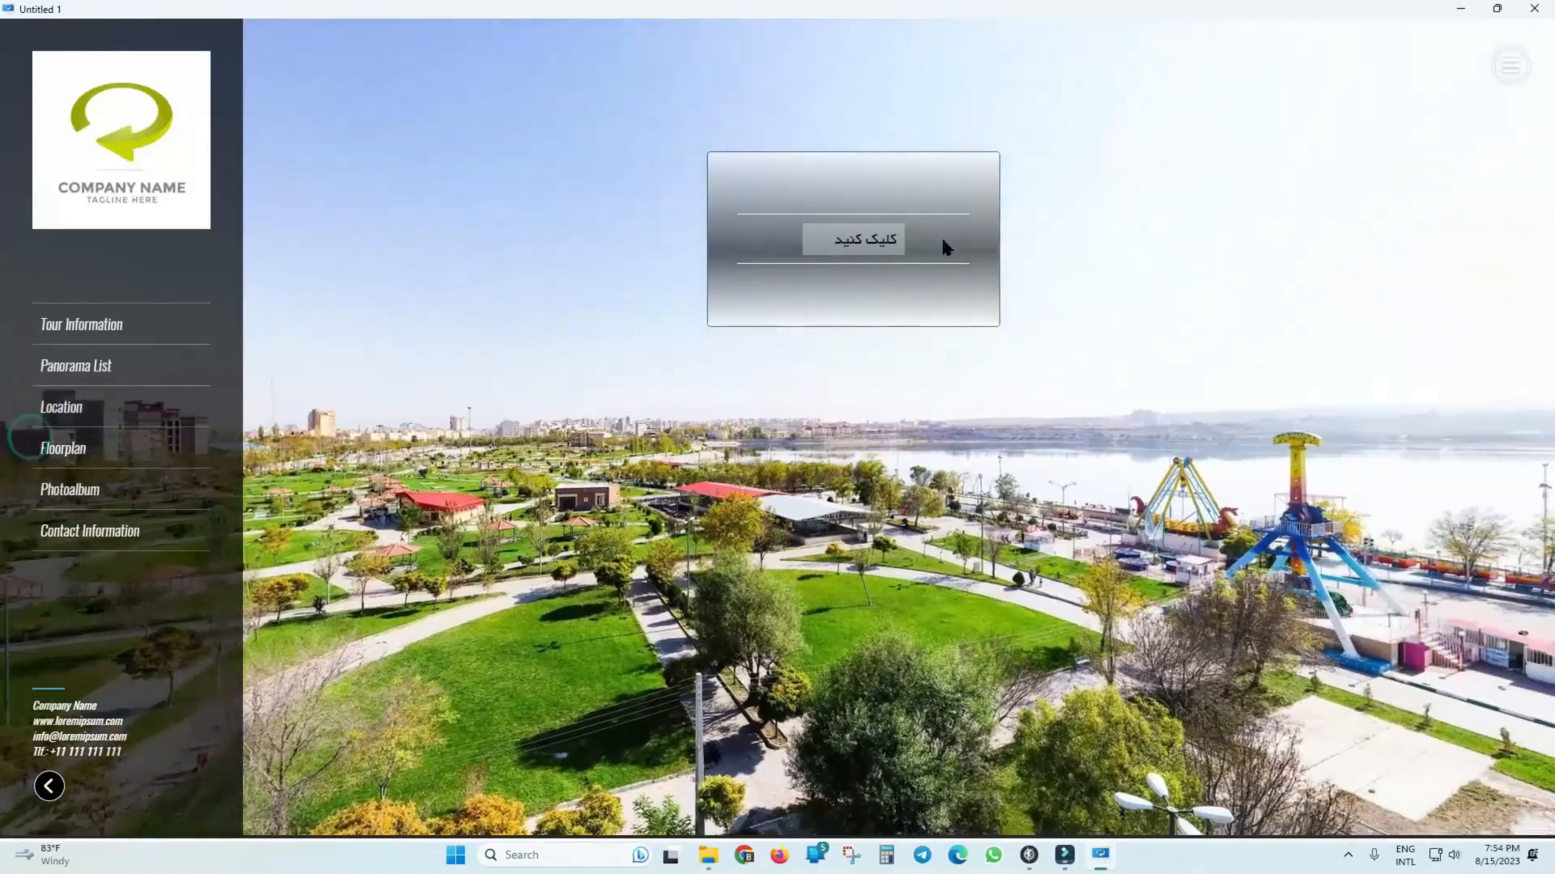
{"action": "left_click", "coordinate": [861, 240]}
{"action": "left_click", "coordinate": [1533, 10]}
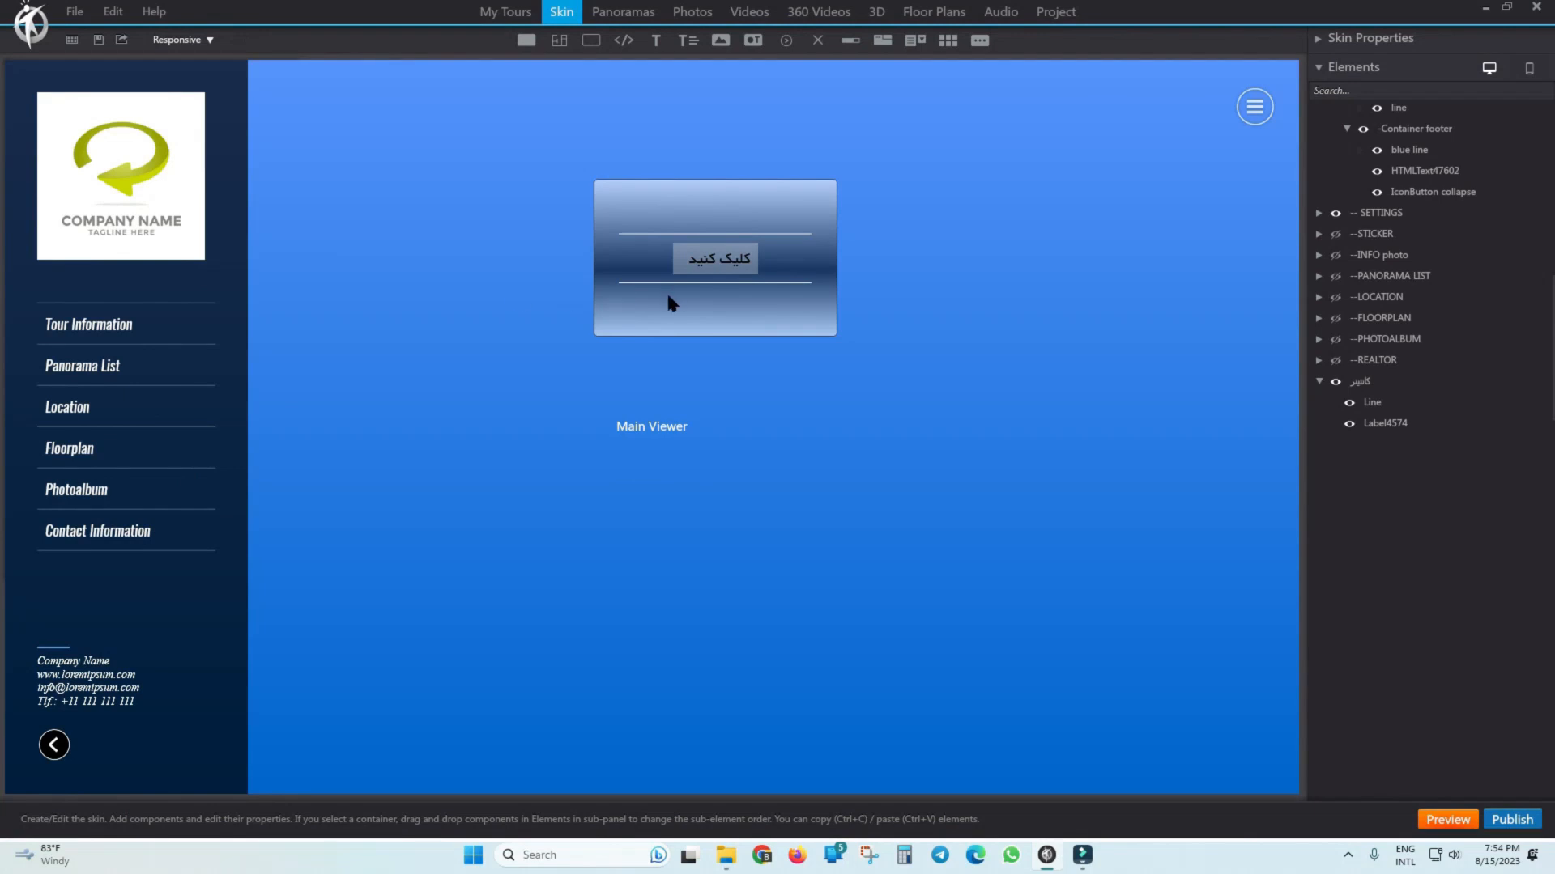
Delete the custom container holding the two lines and the label from the skin.
{"action": "left_click", "coordinate": [532, 130]}
{"action": "left_click", "coordinate": [652, 205]}
{"action": "left_click", "coordinate": [494, 113]}
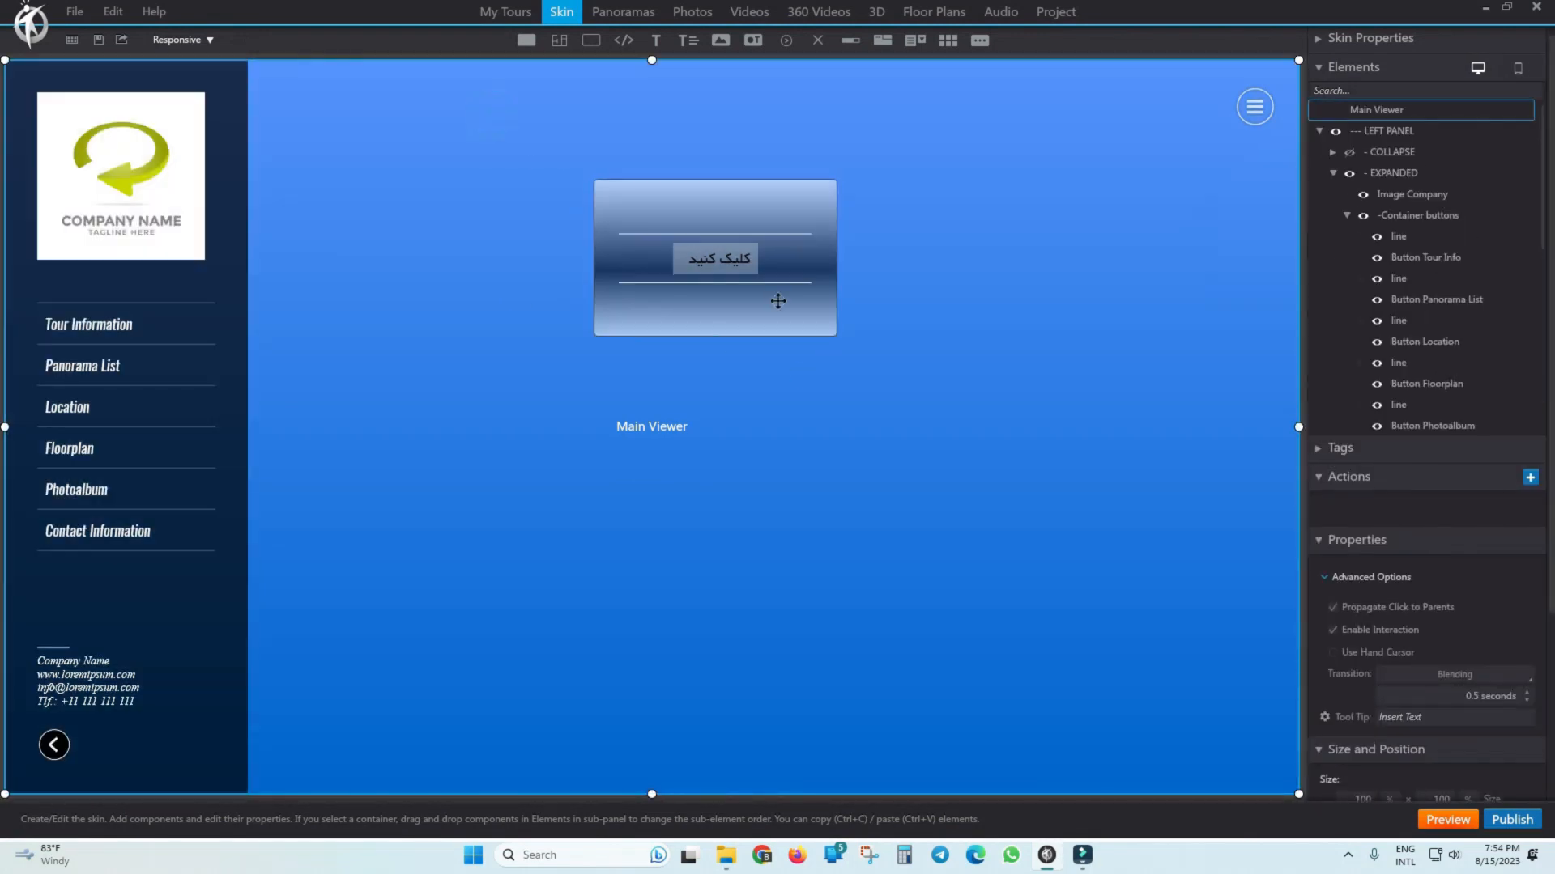
{"action": "left_click", "coordinate": [777, 301]}
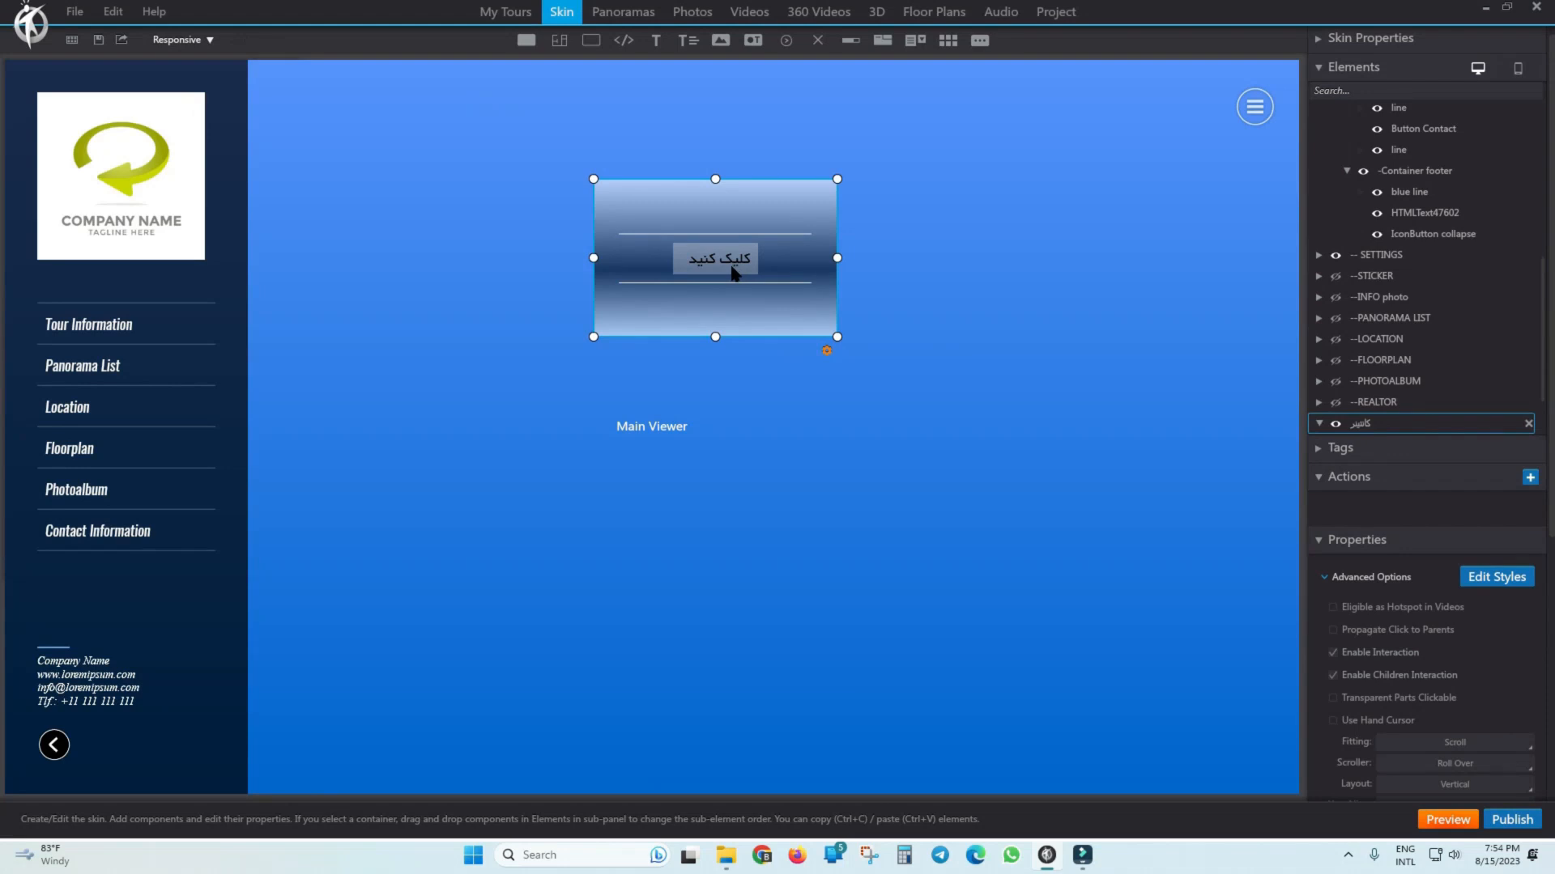
{"action": "scroll", "coordinate": [1430, 324], "scroll_direction": "down", "scroll_amount": 1}
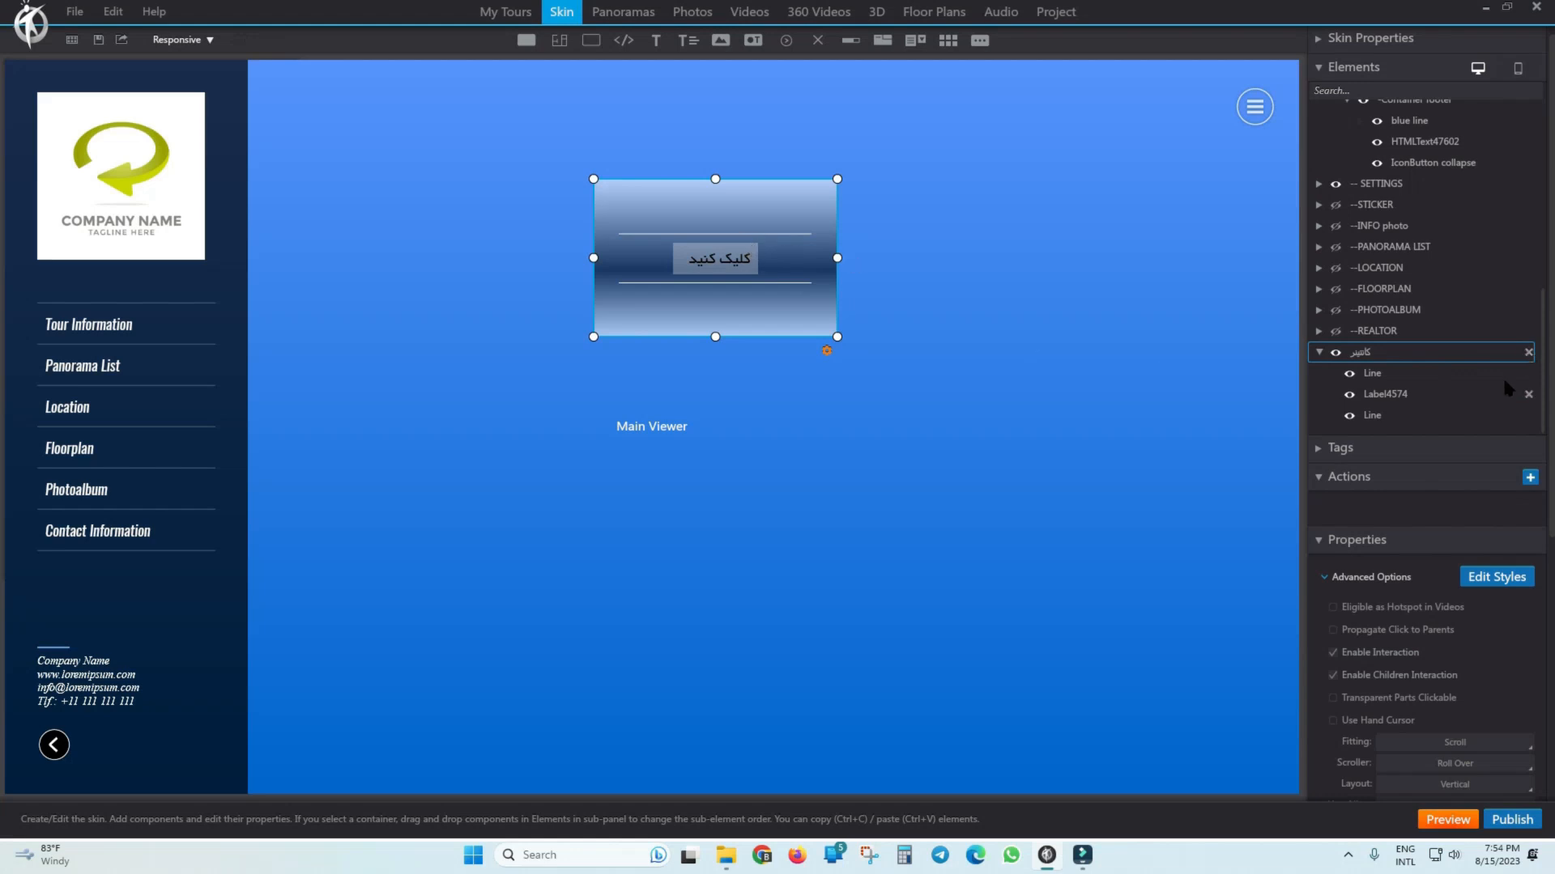
{"action": "left_click", "coordinate": [1528, 352]}
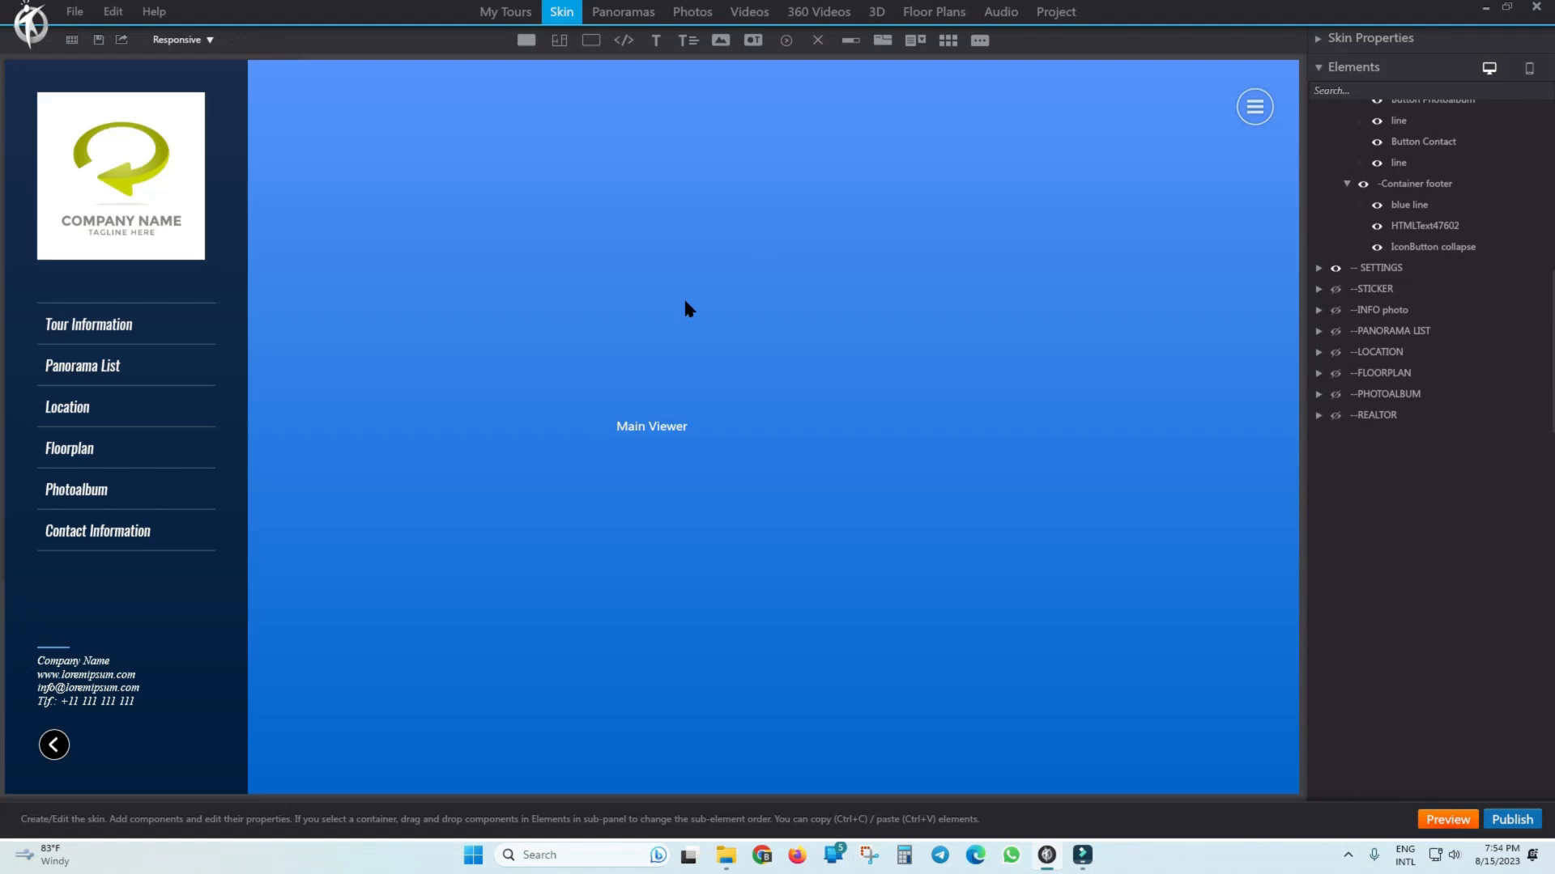
Select the Main Viewer and fold the LEFT PANEL tree and the Actions, Properties, and Size and Position sections.
{"action": "left_click", "coordinate": [497, 237]}
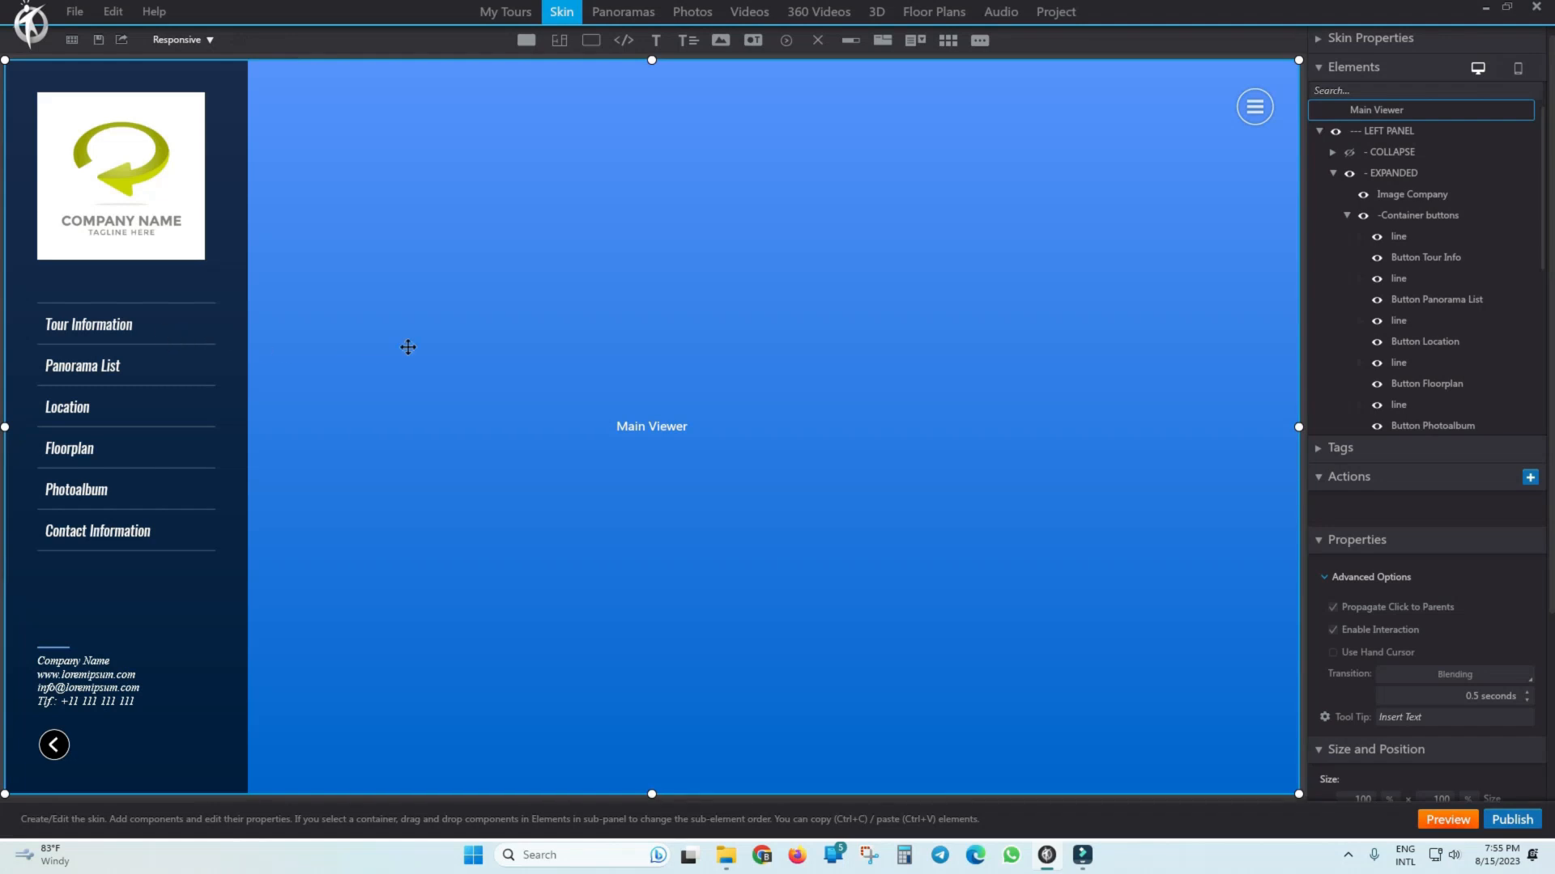
{"action": "left_click", "coordinate": [578, 284]}
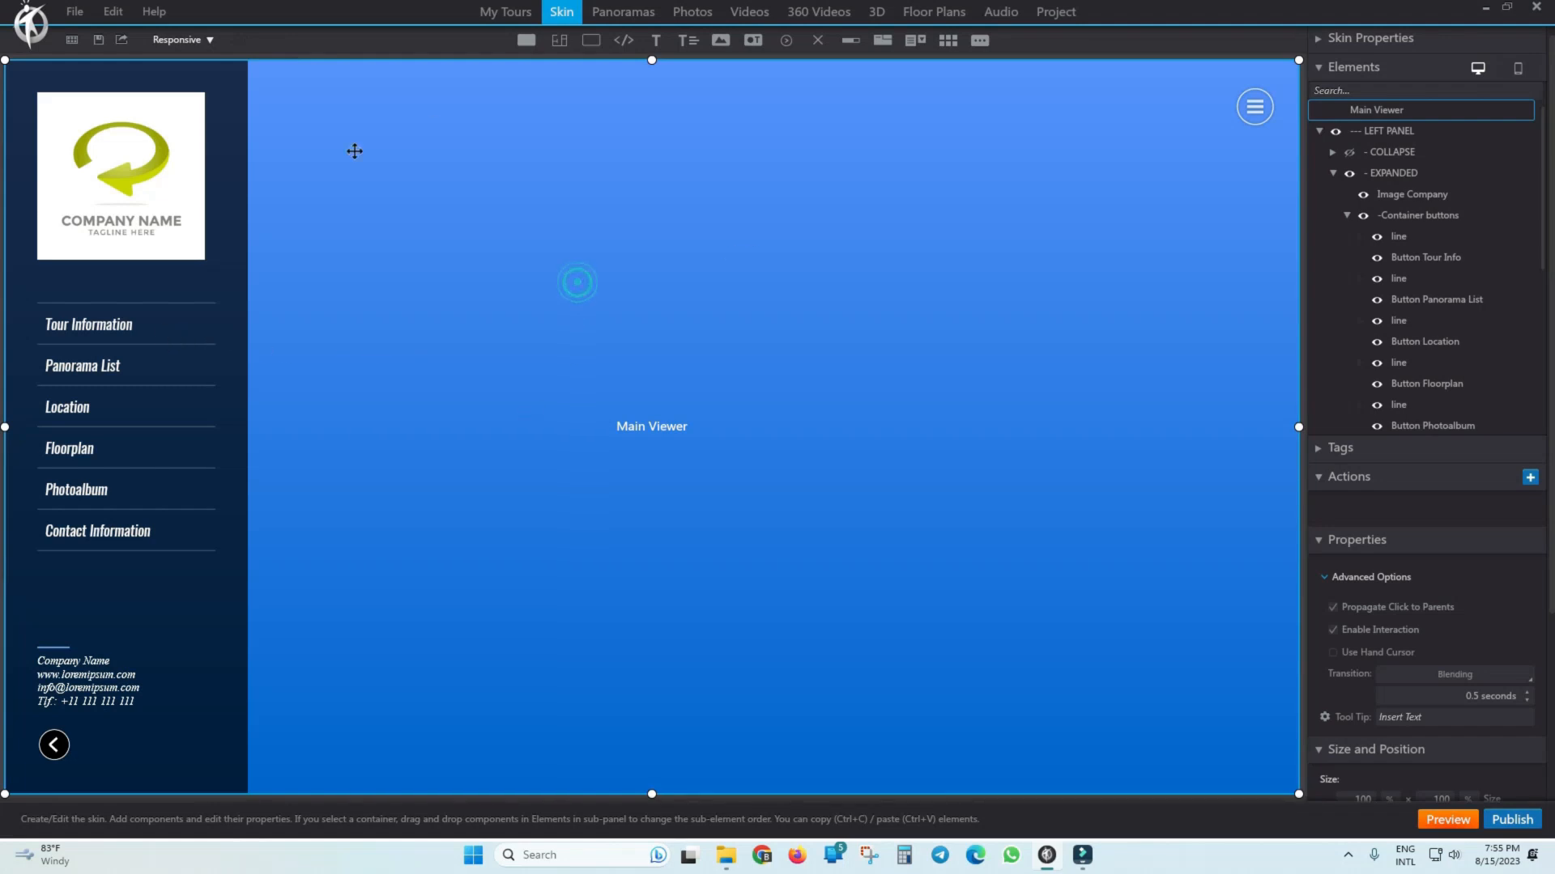
{"action": "left_click", "coordinate": [1333, 173]}
{"action": "left_click", "coordinate": [1318, 139]}
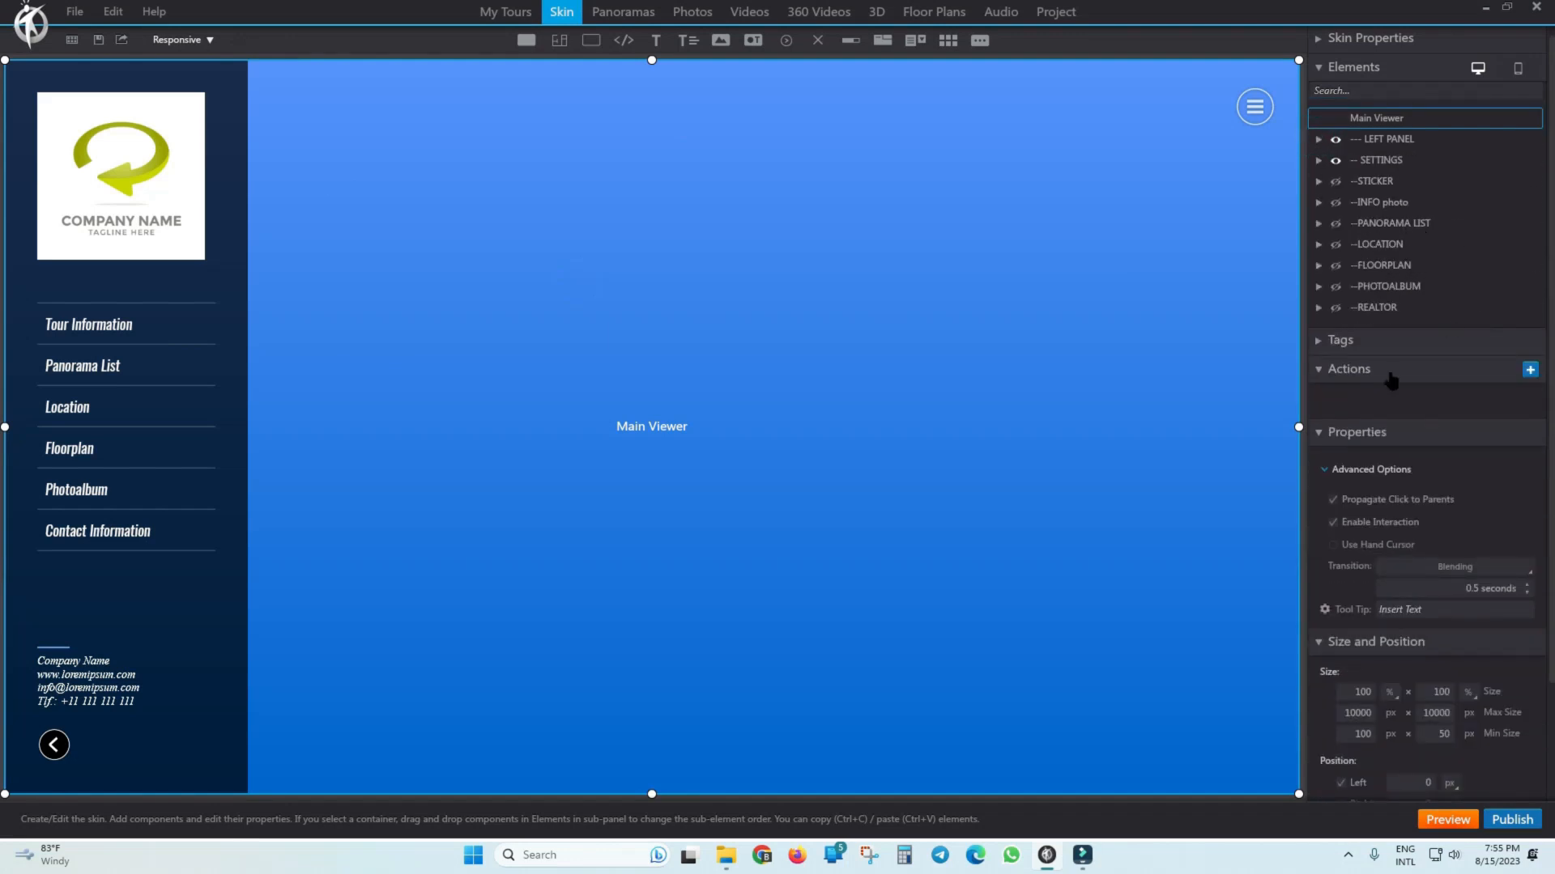
{"action": "left_click", "coordinate": [1318, 368]}
{"action": "left_click", "coordinate": [1318, 398]}
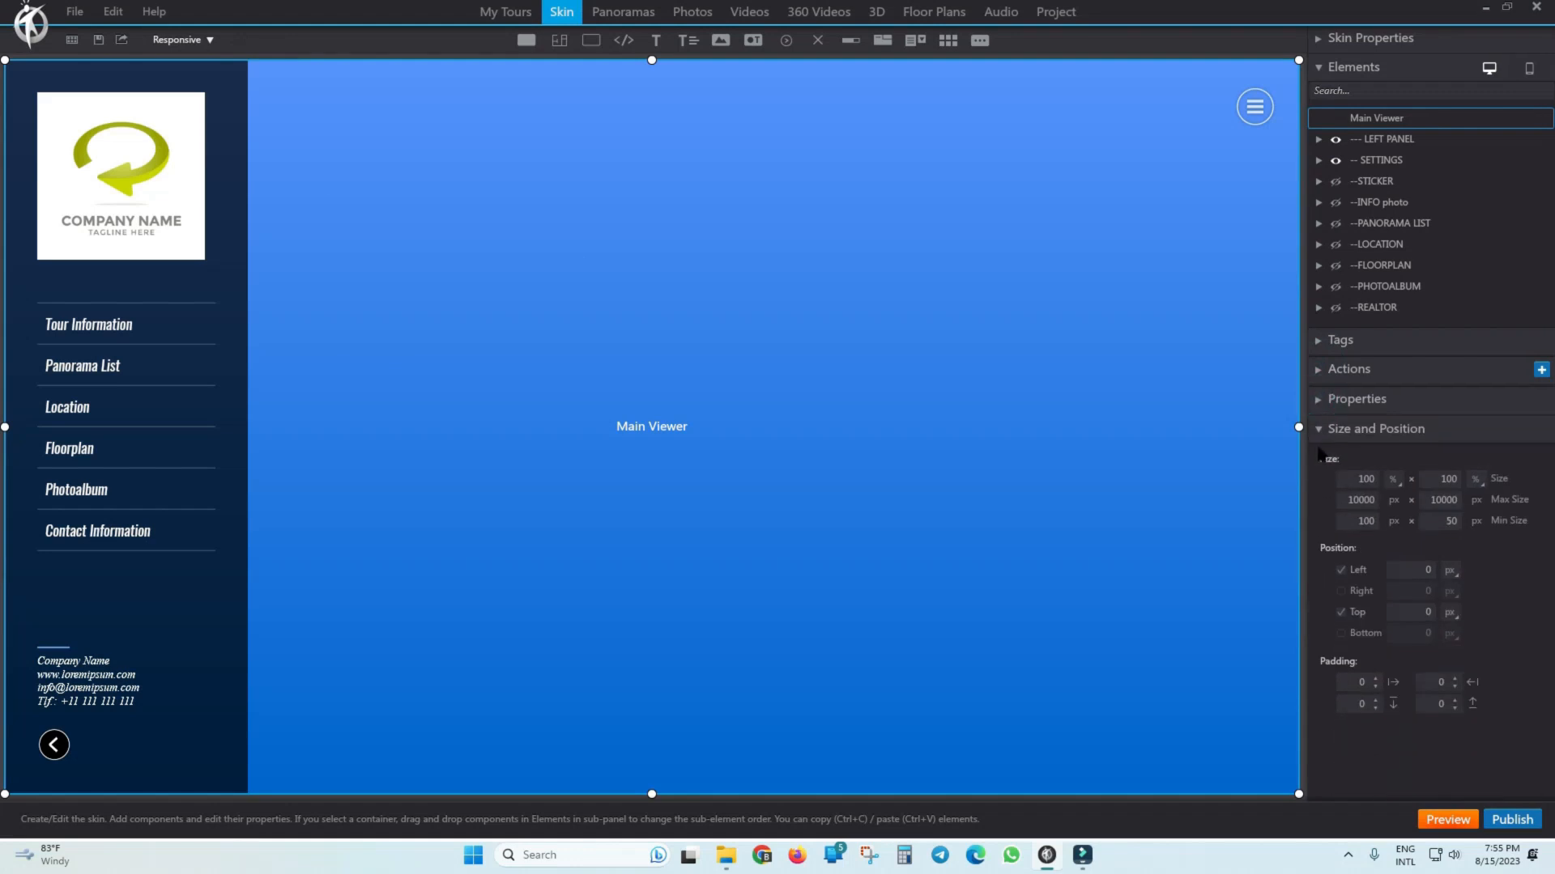
{"action": "left_click", "coordinate": [1318, 430]}
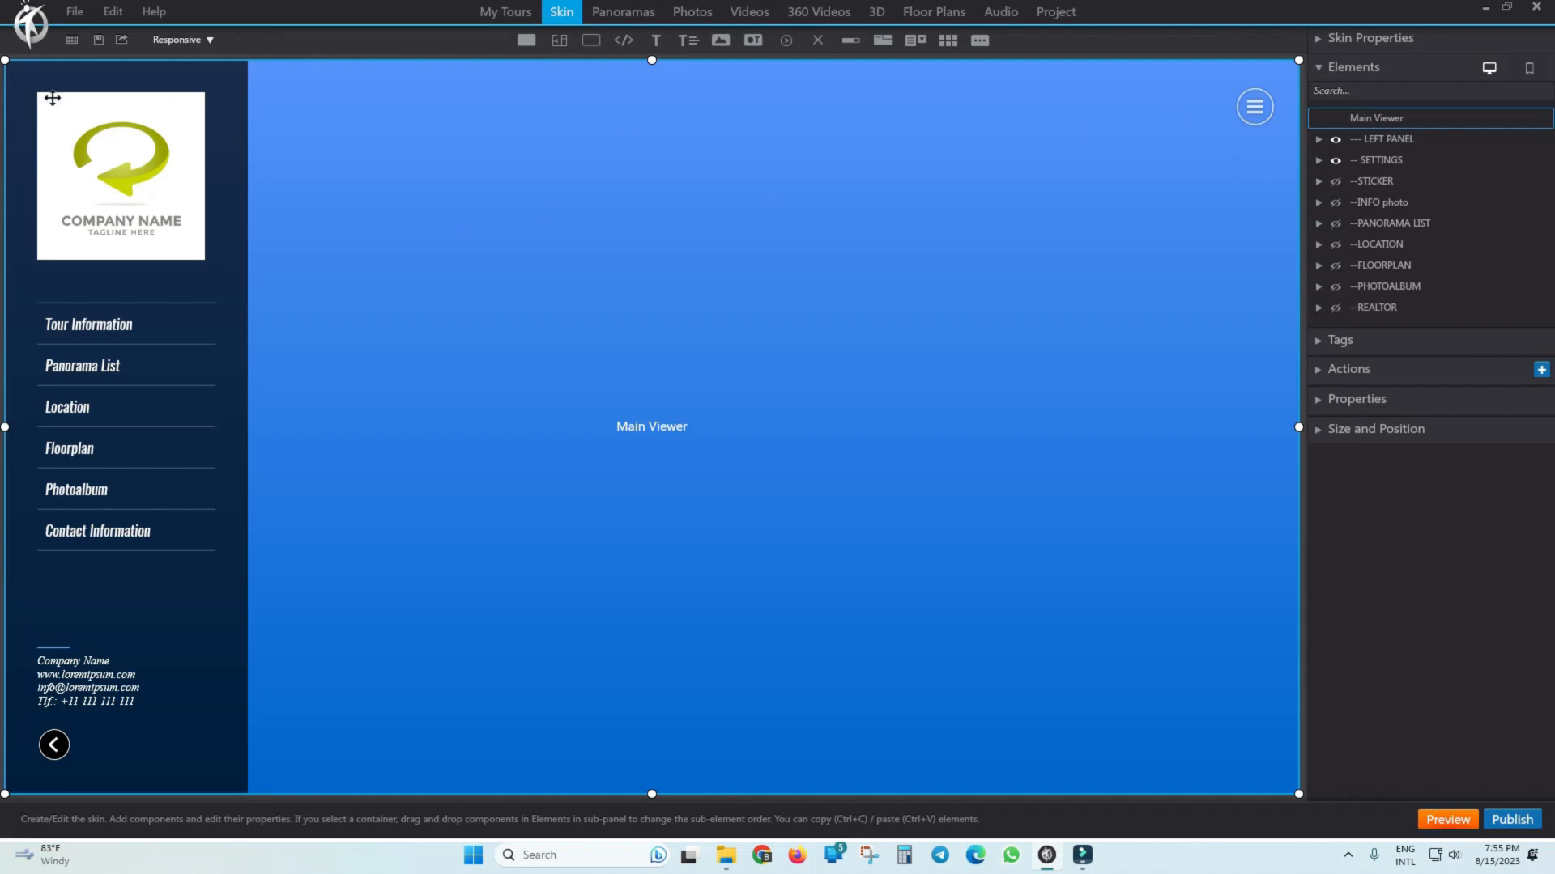
Anchor the LEFT PANEL container to the right side of the viewer with a 0% offset.
{"action": "left_click", "coordinate": [1381, 162]}
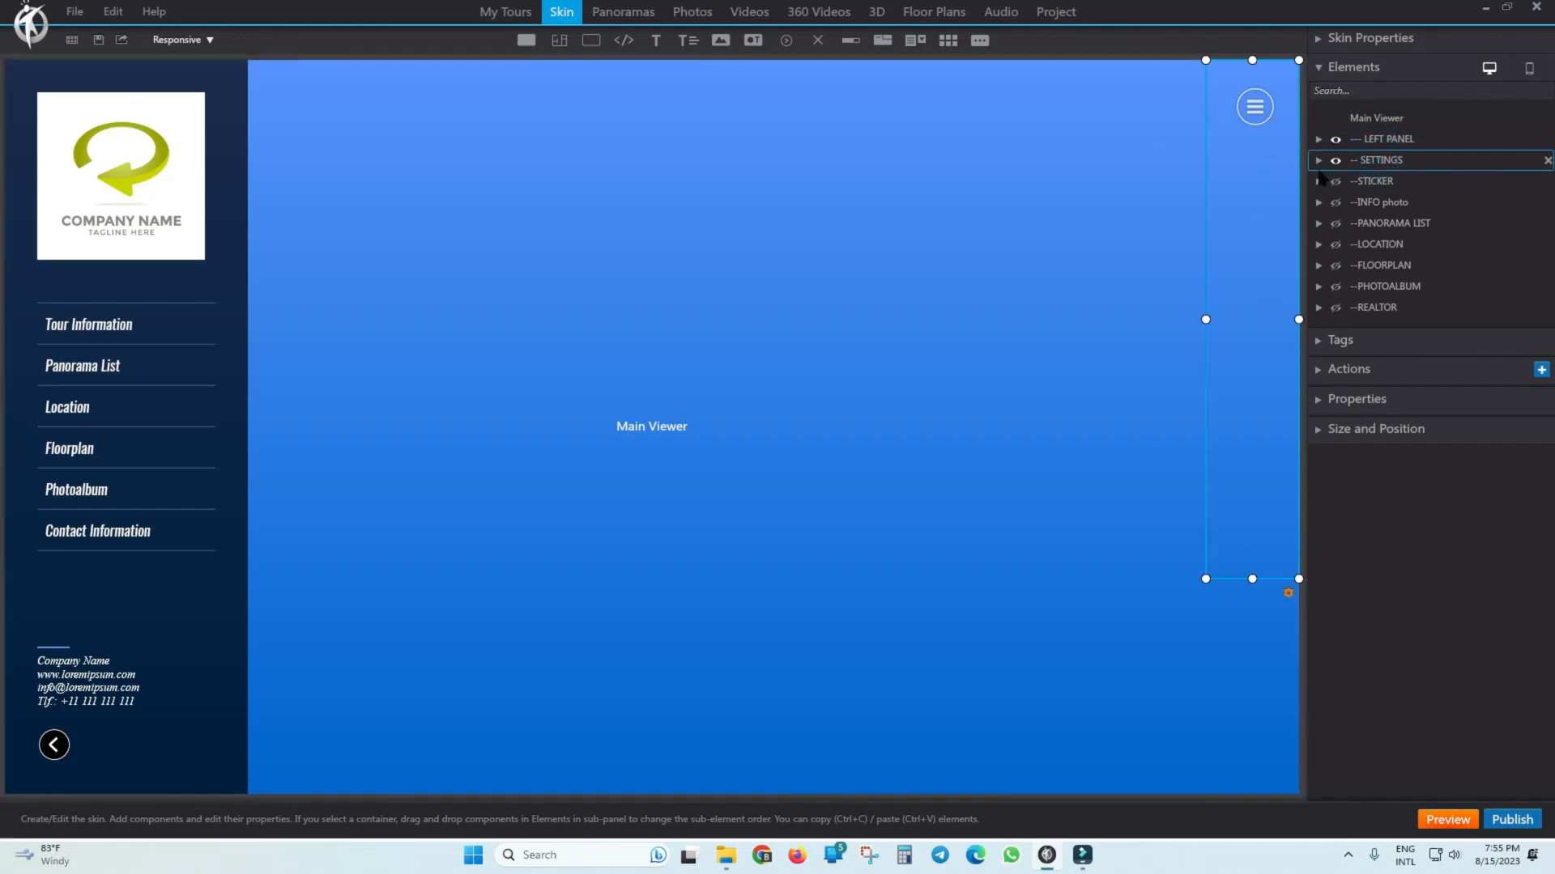
{"action": "left_click", "coordinate": [1383, 141]}
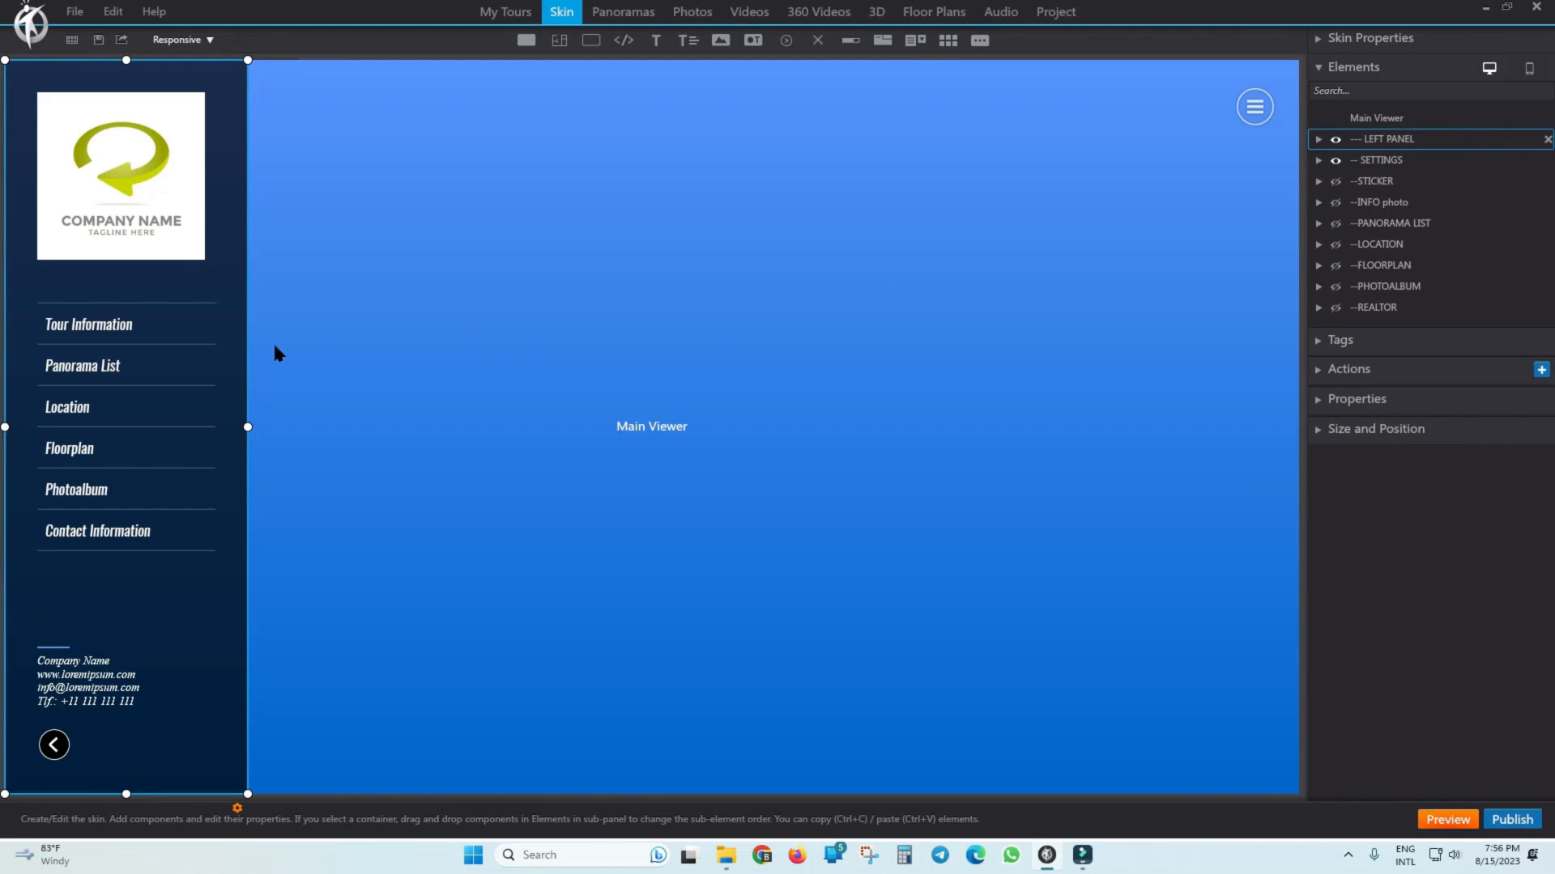
{"action": "left_click", "coordinate": [1320, 433]}
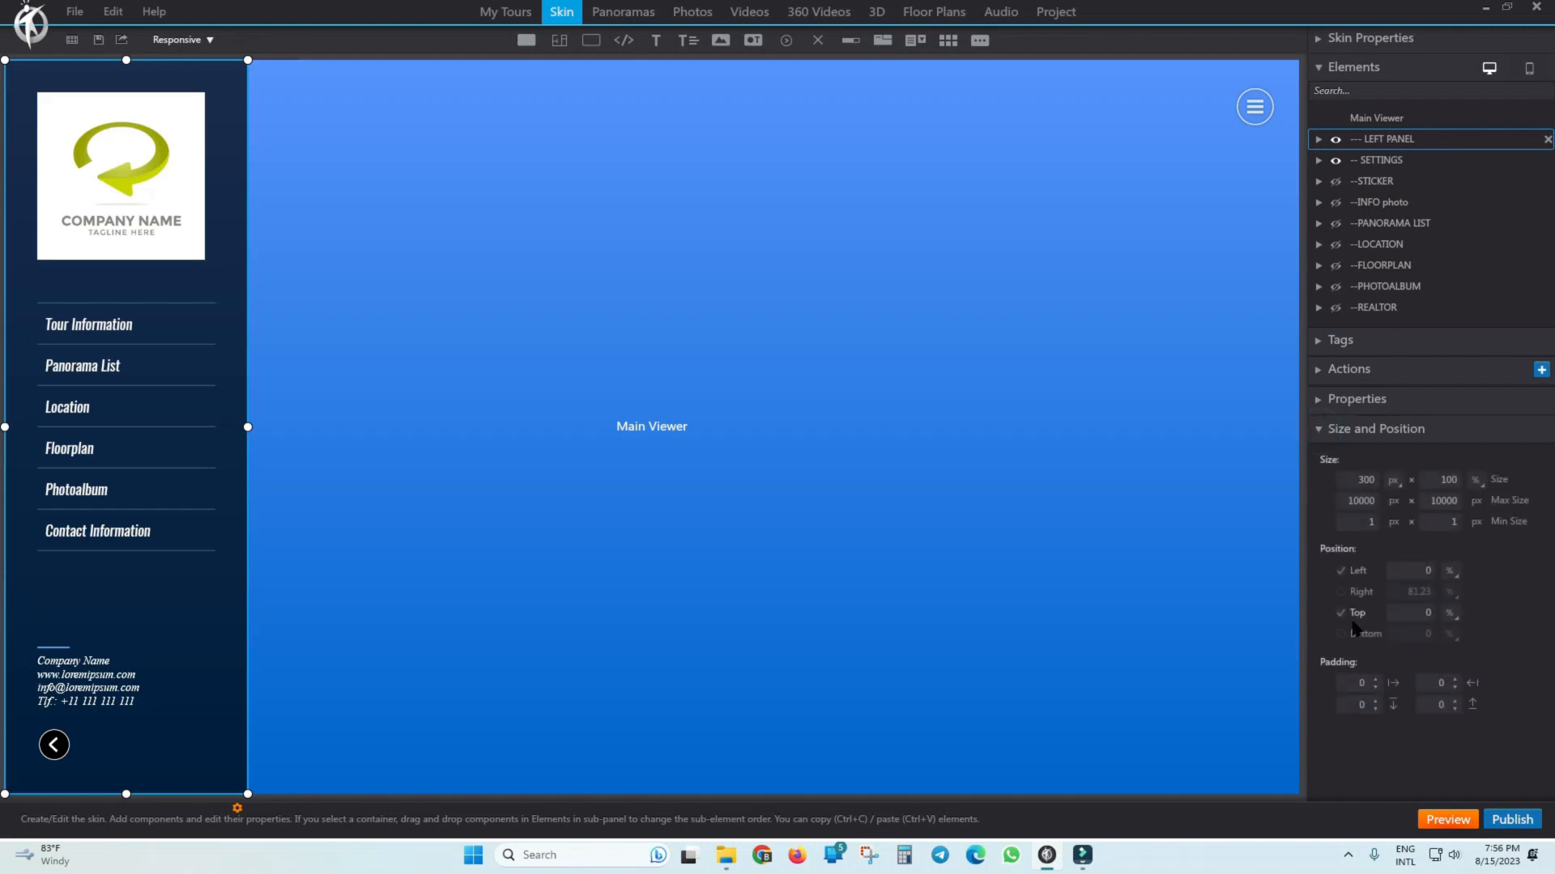
{"action": "left_click", "coordinate": [1341, 571]}
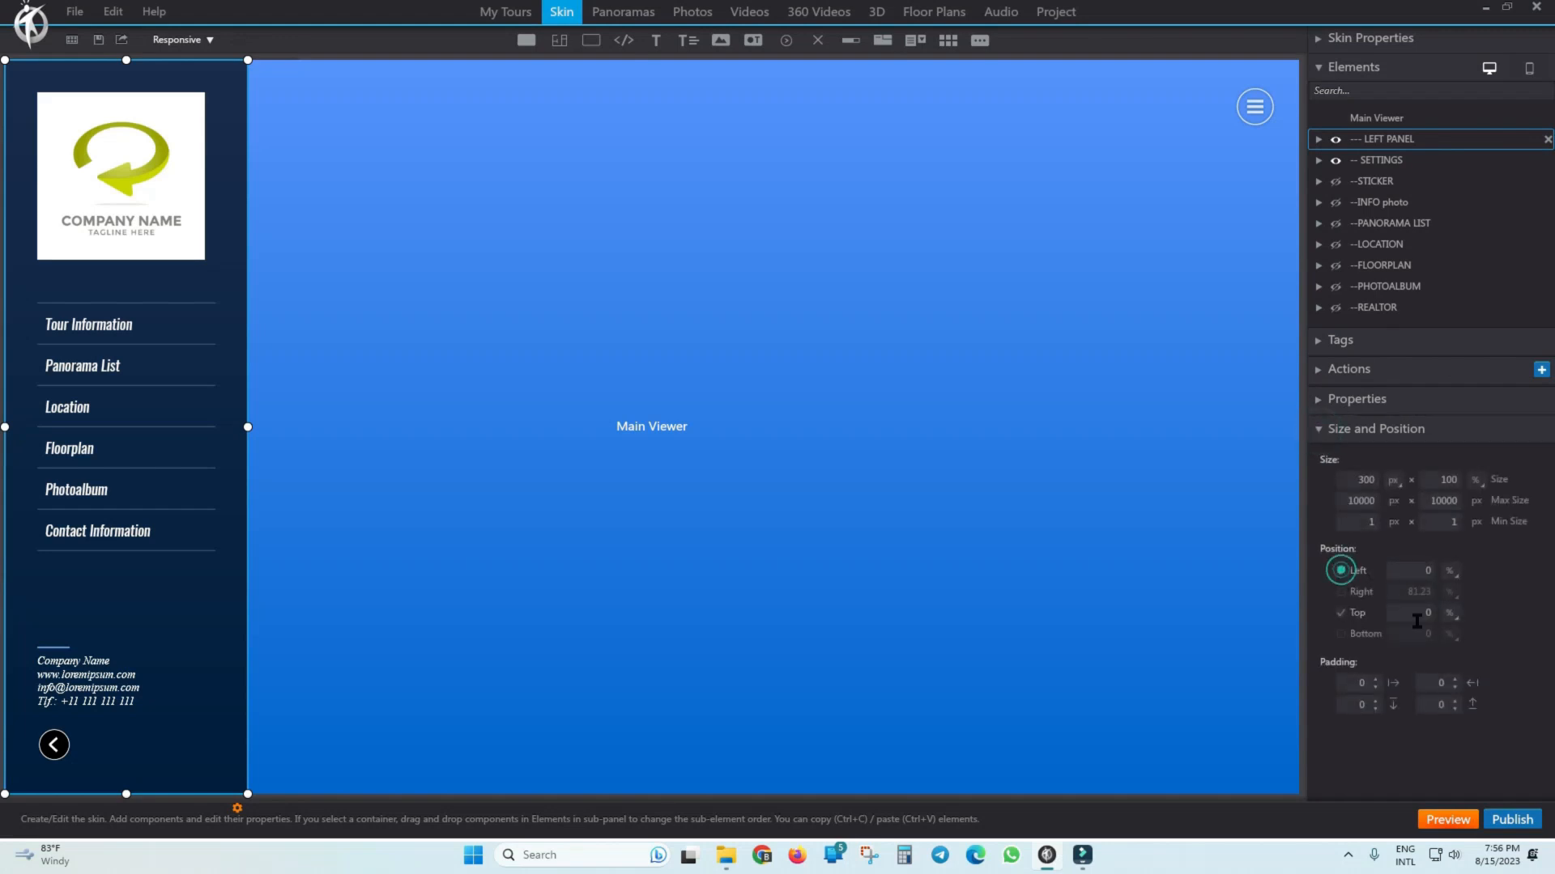
{"action": "left_click", "coordinate": [1340, 591]}
{"action": "left_click", "coordinate": [1412, 592]}
{"action": "type", "text": "0"}
{"action": "key", "text": "Return"}
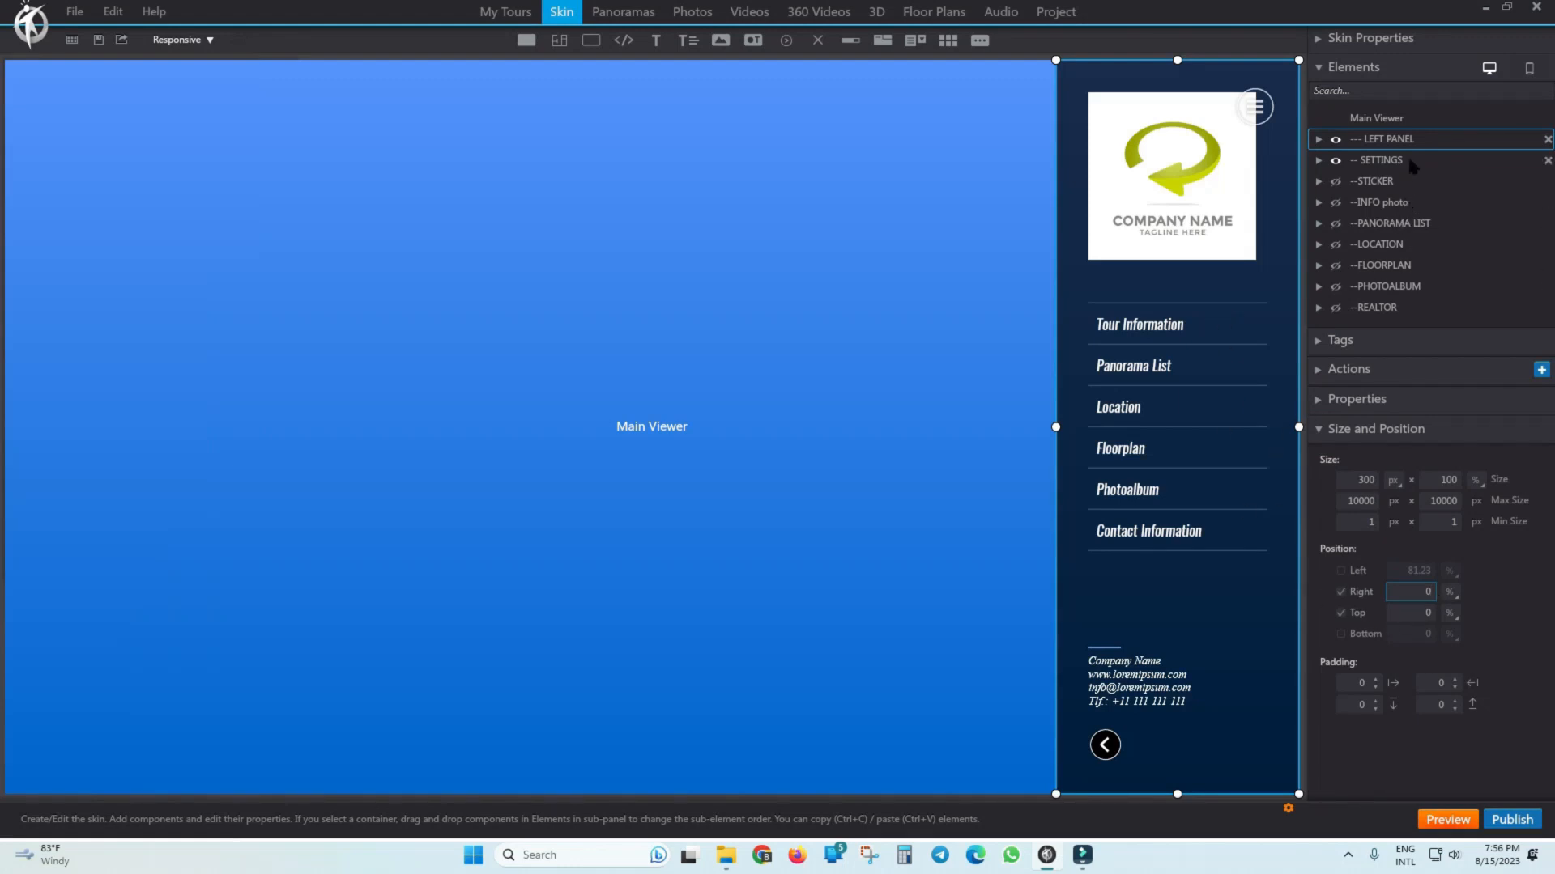
Anchor the SETTINGS container to the left side of the viewer with a 0% offset.
{"action": "left_click", "coordinate": [1380, 159]}
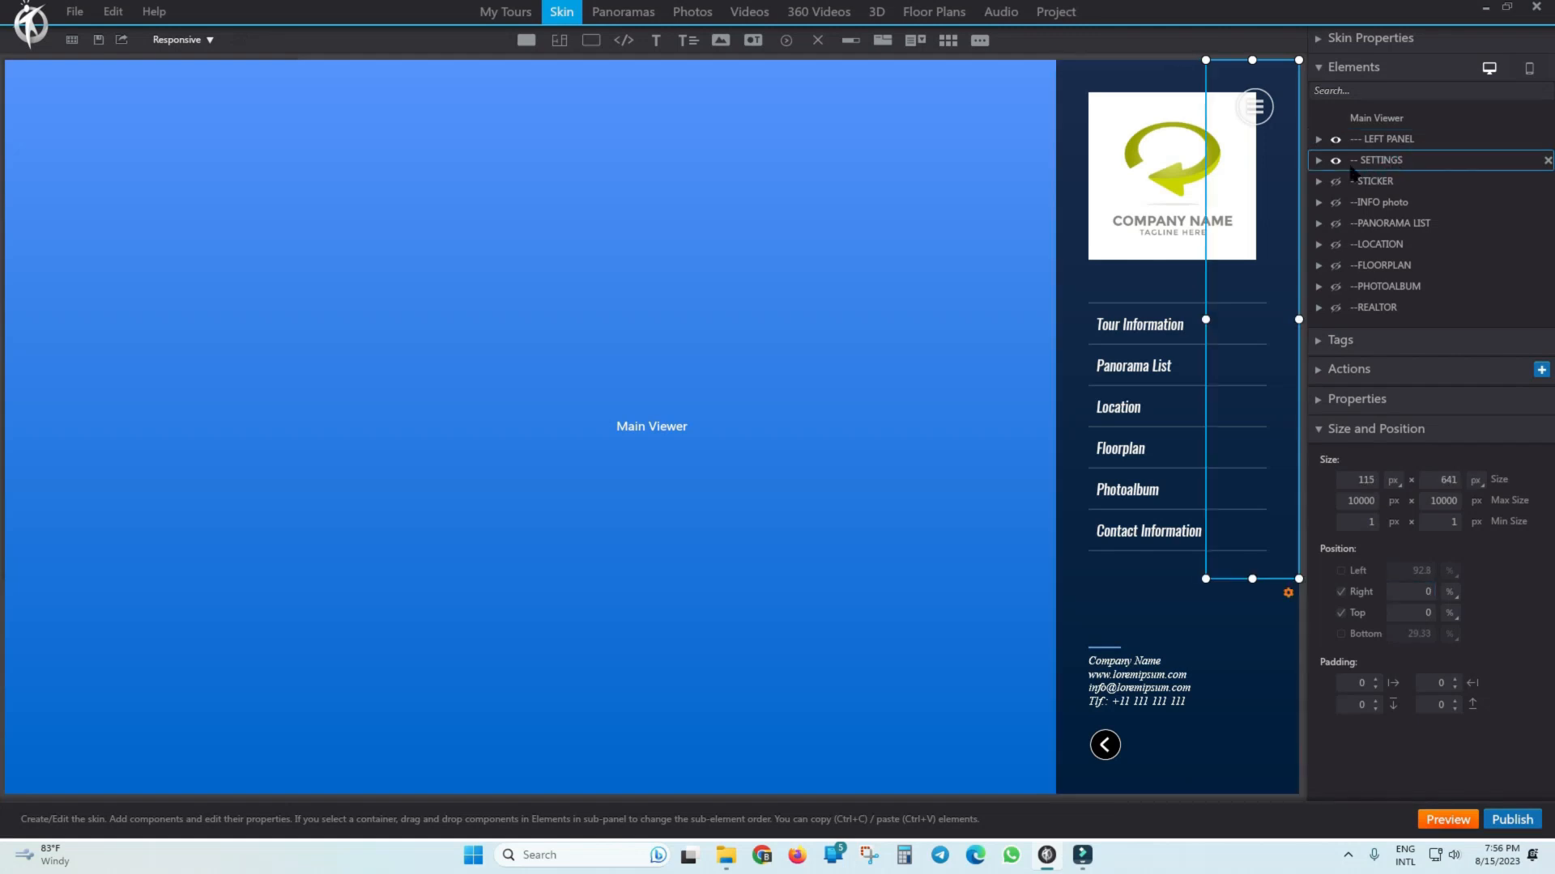
{"action": "left_click", "coordinate": [1384, 161]}
{"action": "left_click", "coordinate": [1341, 571]}
{"action": "left_click", "coordinate": [1425, 570]}
{"action": "double_click", "coordinate": [1406, 572]}
{"action": "type", "text": "20"}
{"action": "double_click", "coordinate": [1413, 571]}
{"action": "type", "text": "0"}
{"action": "key", "text": "Return"}
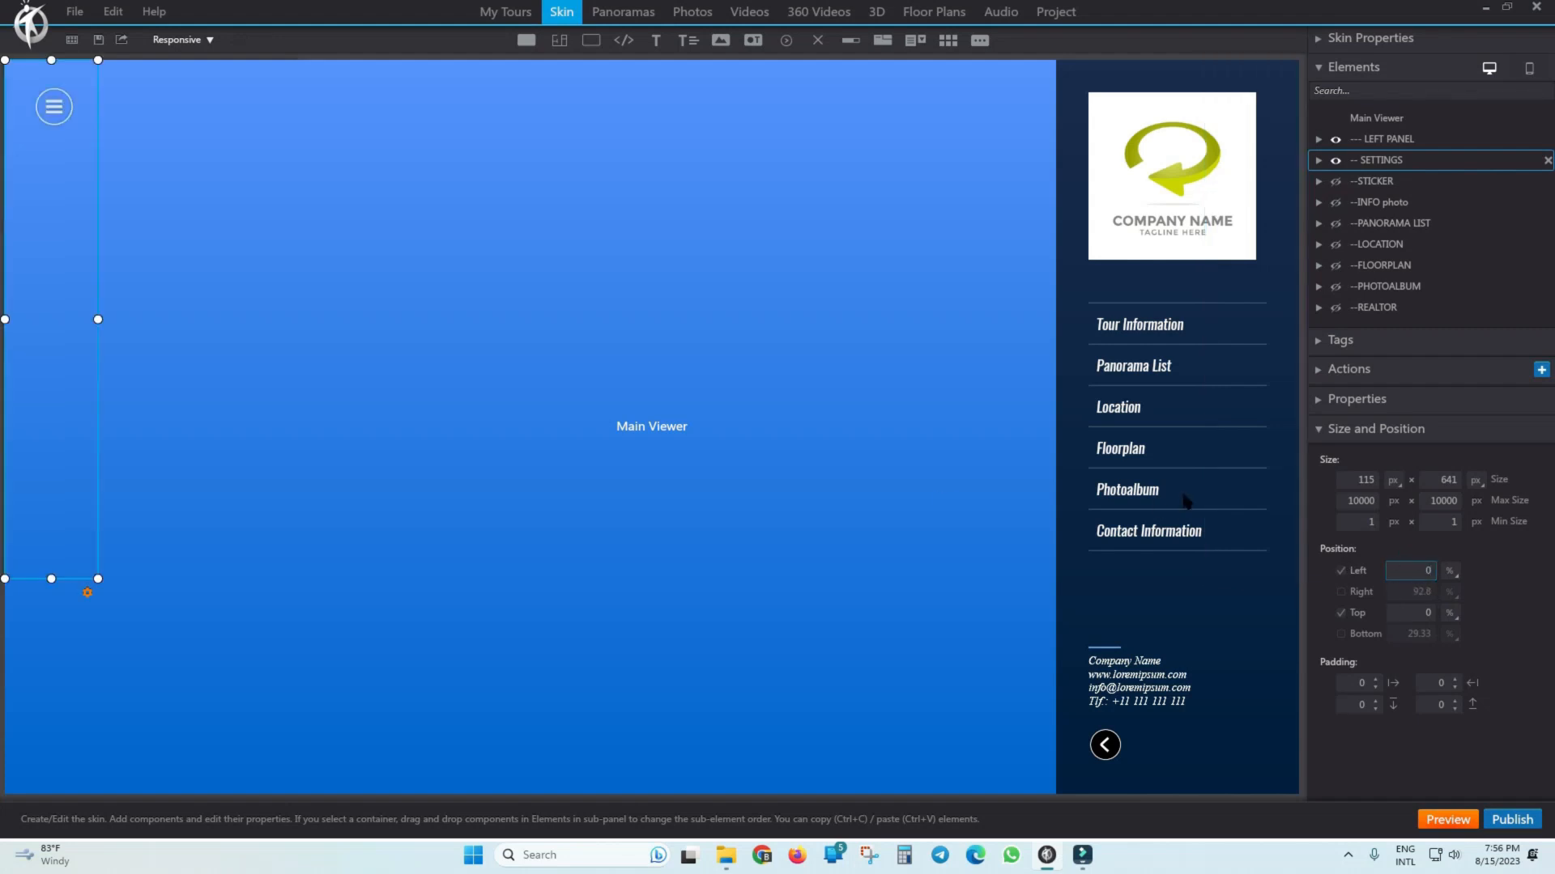
{"action": "left_click", "coordinate": [61, 154]}
{"action": "left_click", "coordinate": [796, 293]}
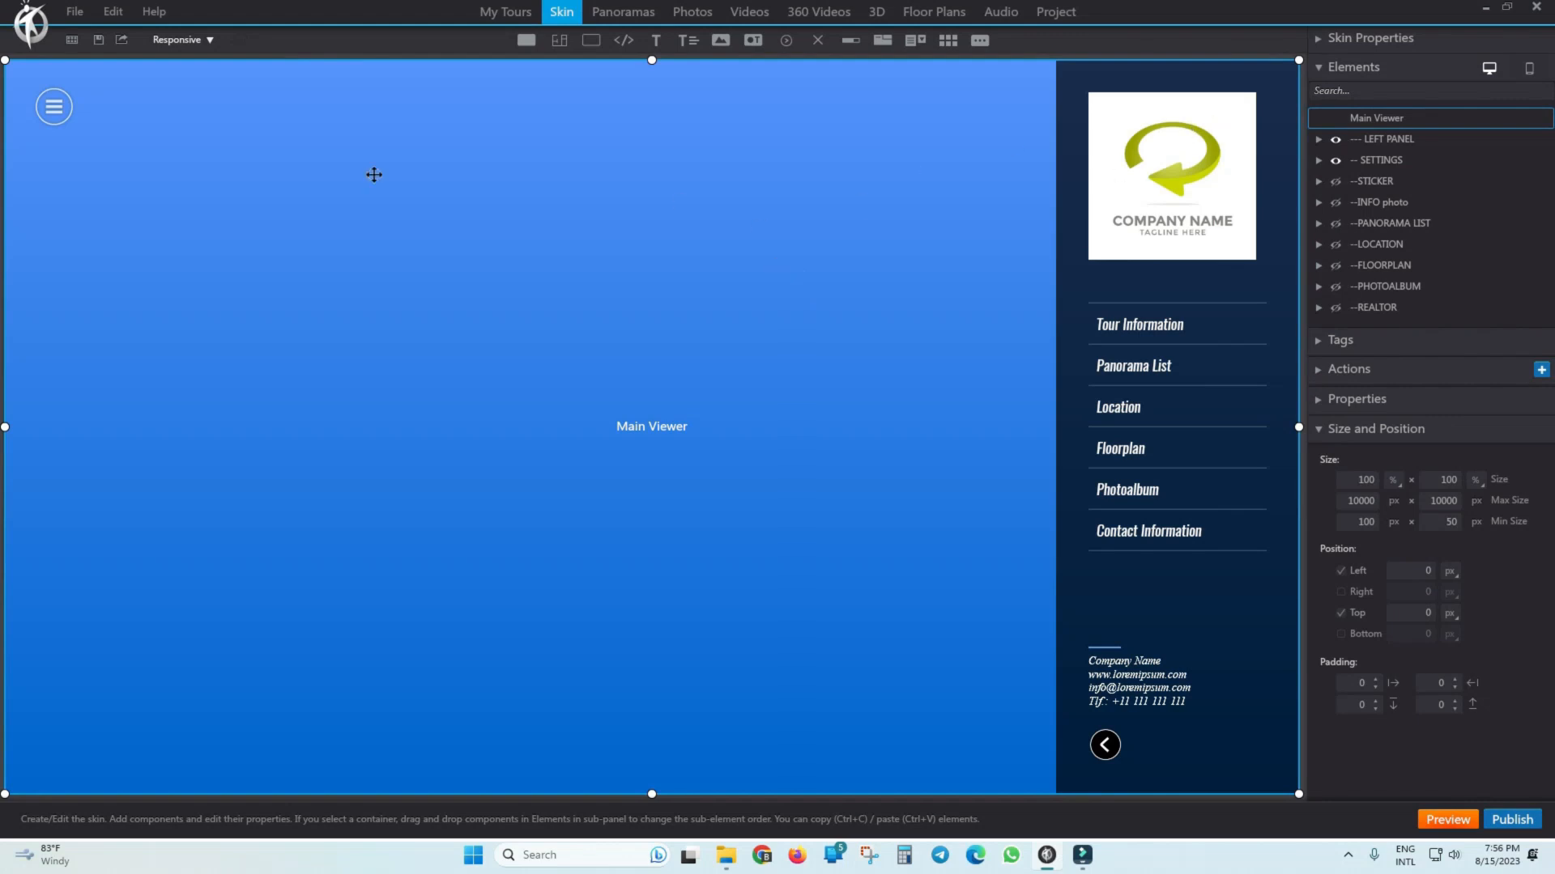
Inspect the moved LEFT PANEL, its EXPANDED container and company image, and list its COLLAPSE and EXPANDED containers.
{"action": "left_click", "coordinate": [55, 106]}
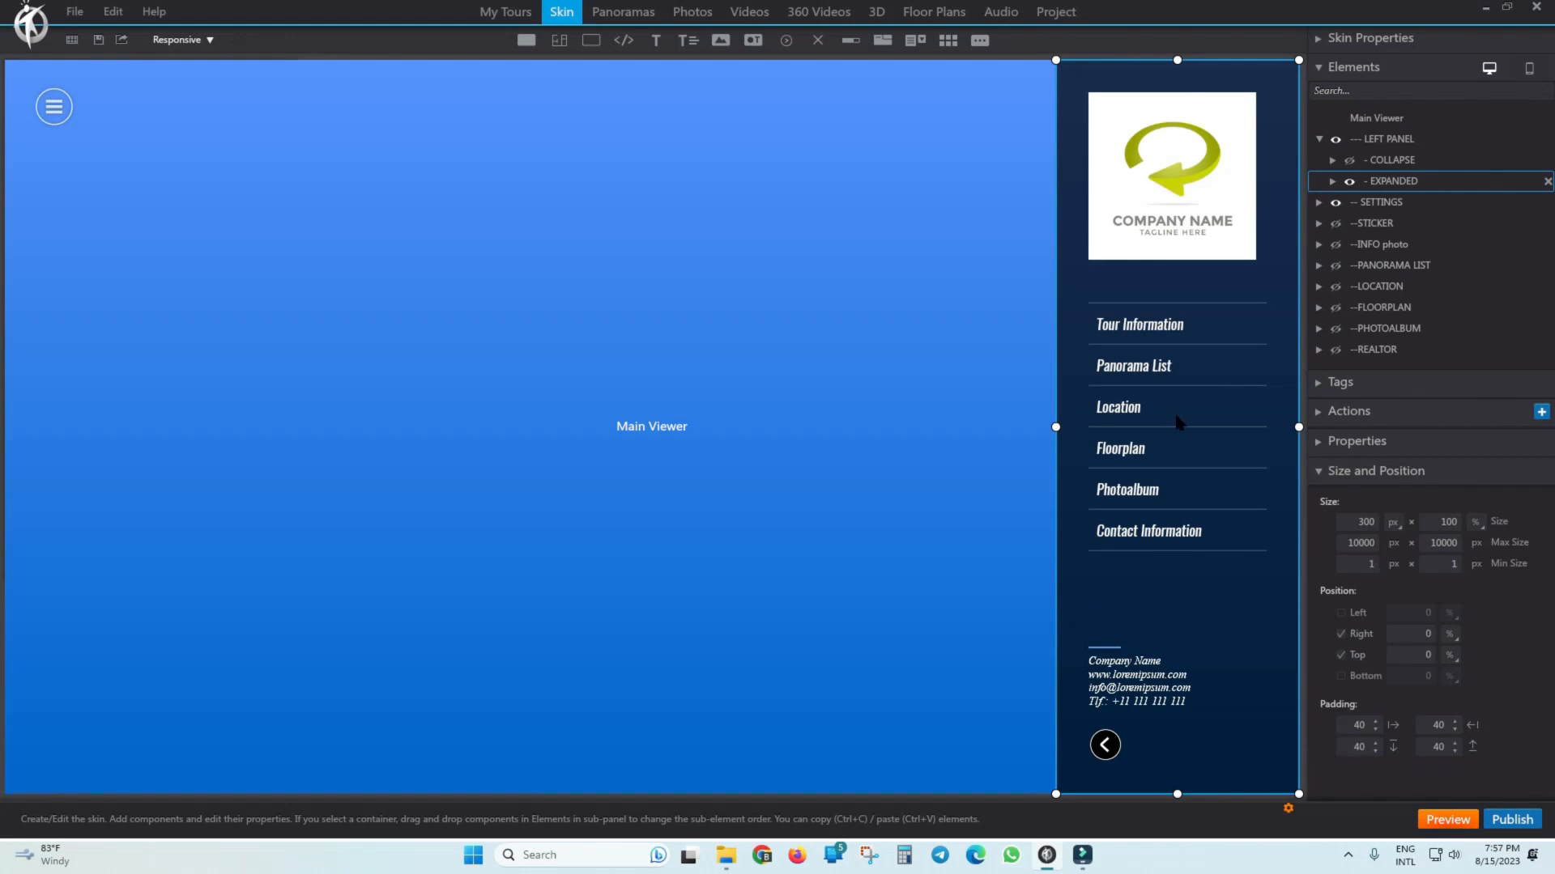
{"action": "left_click", "coordinate": [1194, 156]}
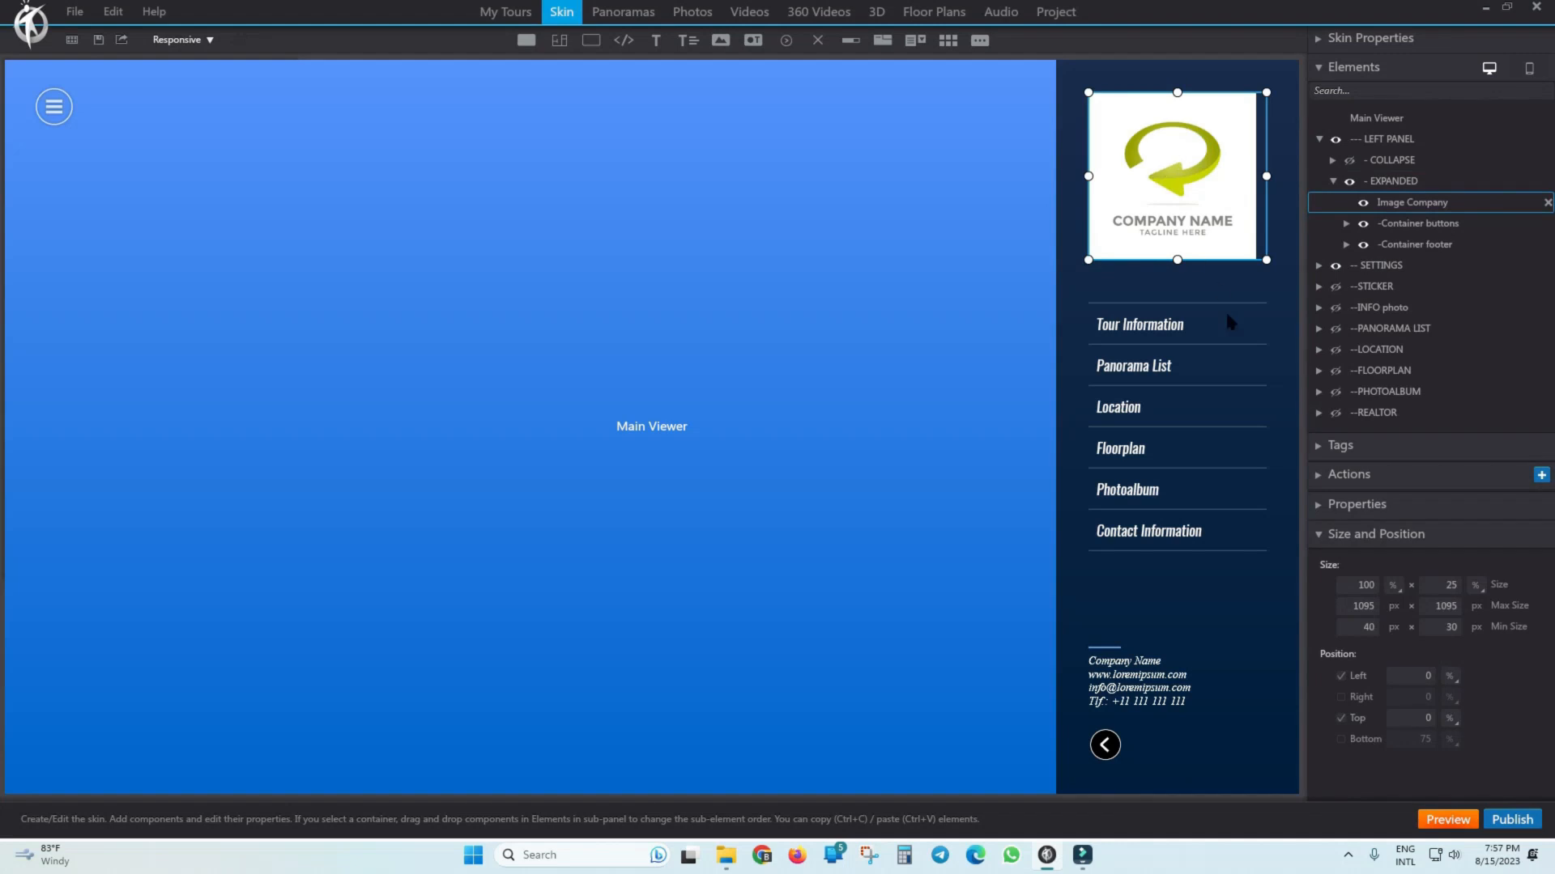
{"action": "left_click", "coordinate": [1332, 182]}
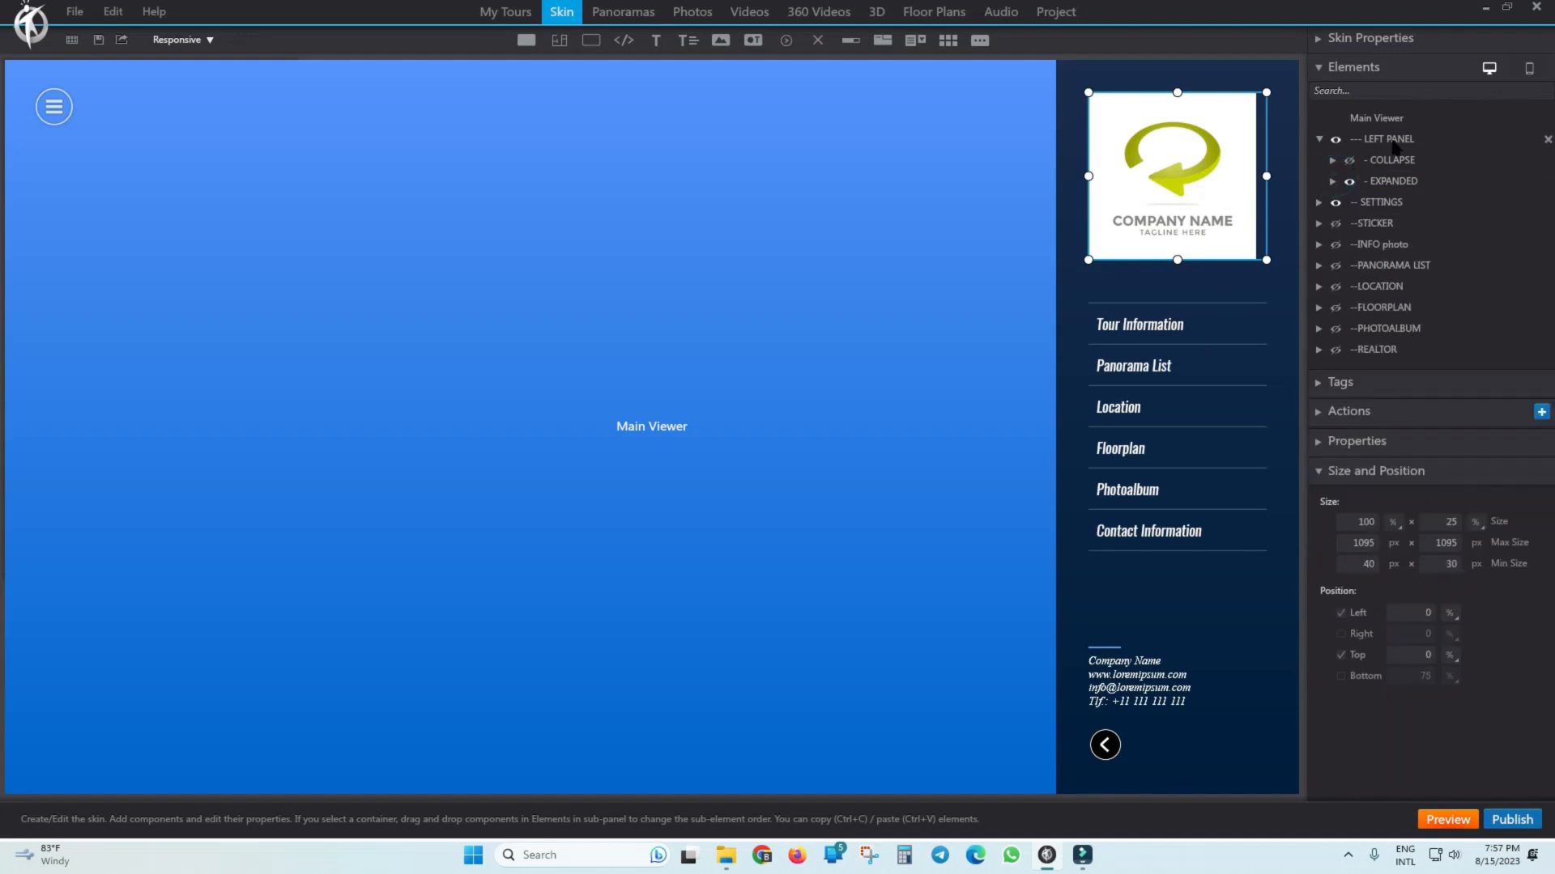
{"action": "left_click", "coordinate": [1319, 139]}
{"action": "left_click", "coordinate": [1388, 140]}
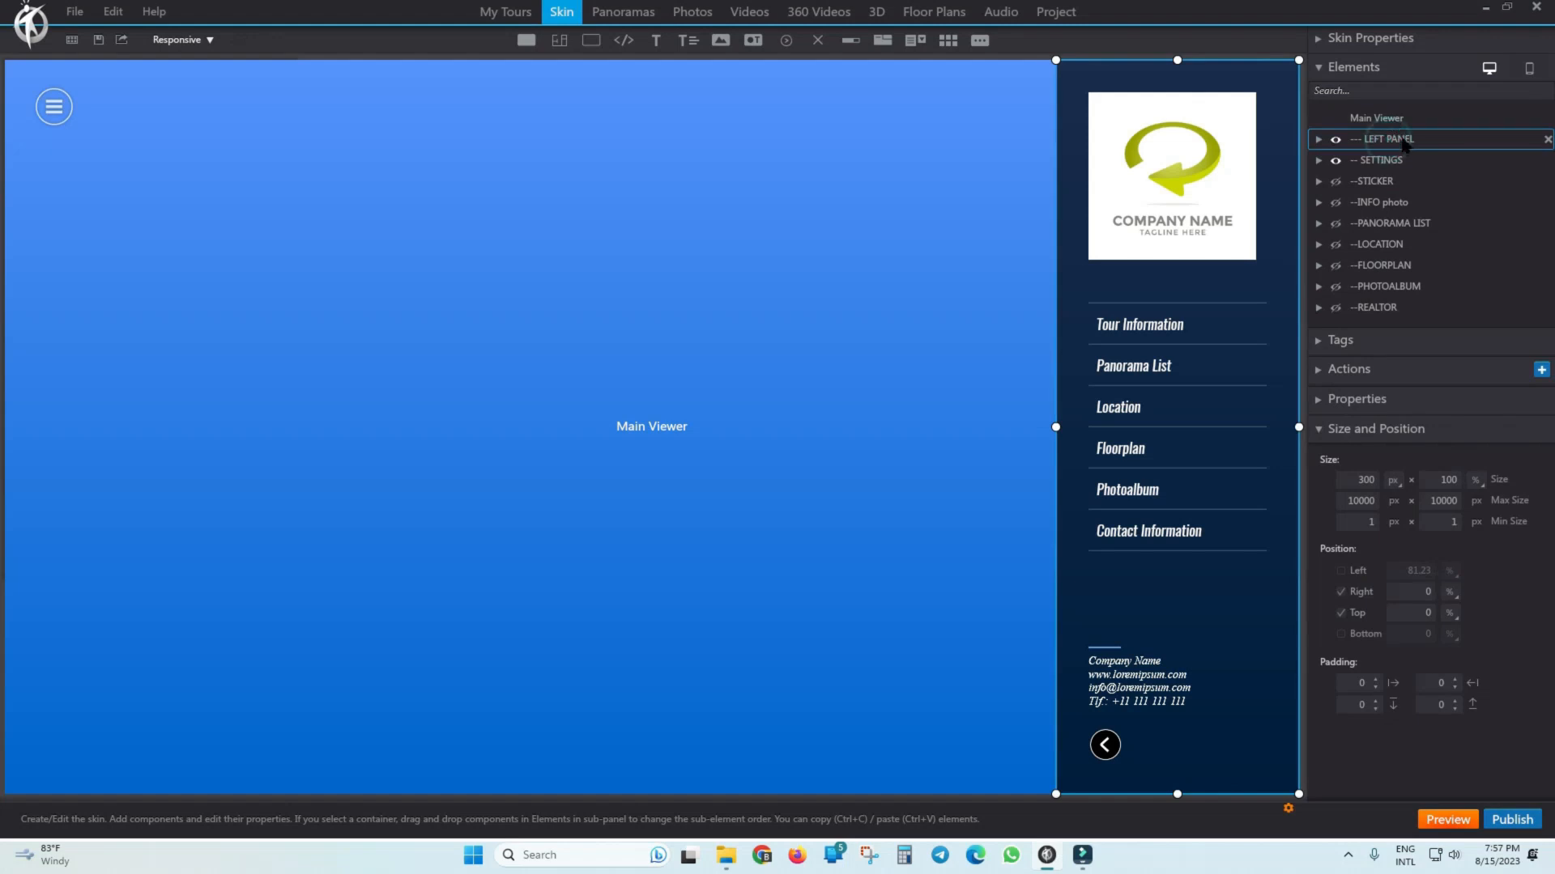
{"action": "left_click", "coordinate": [1318, 140]}
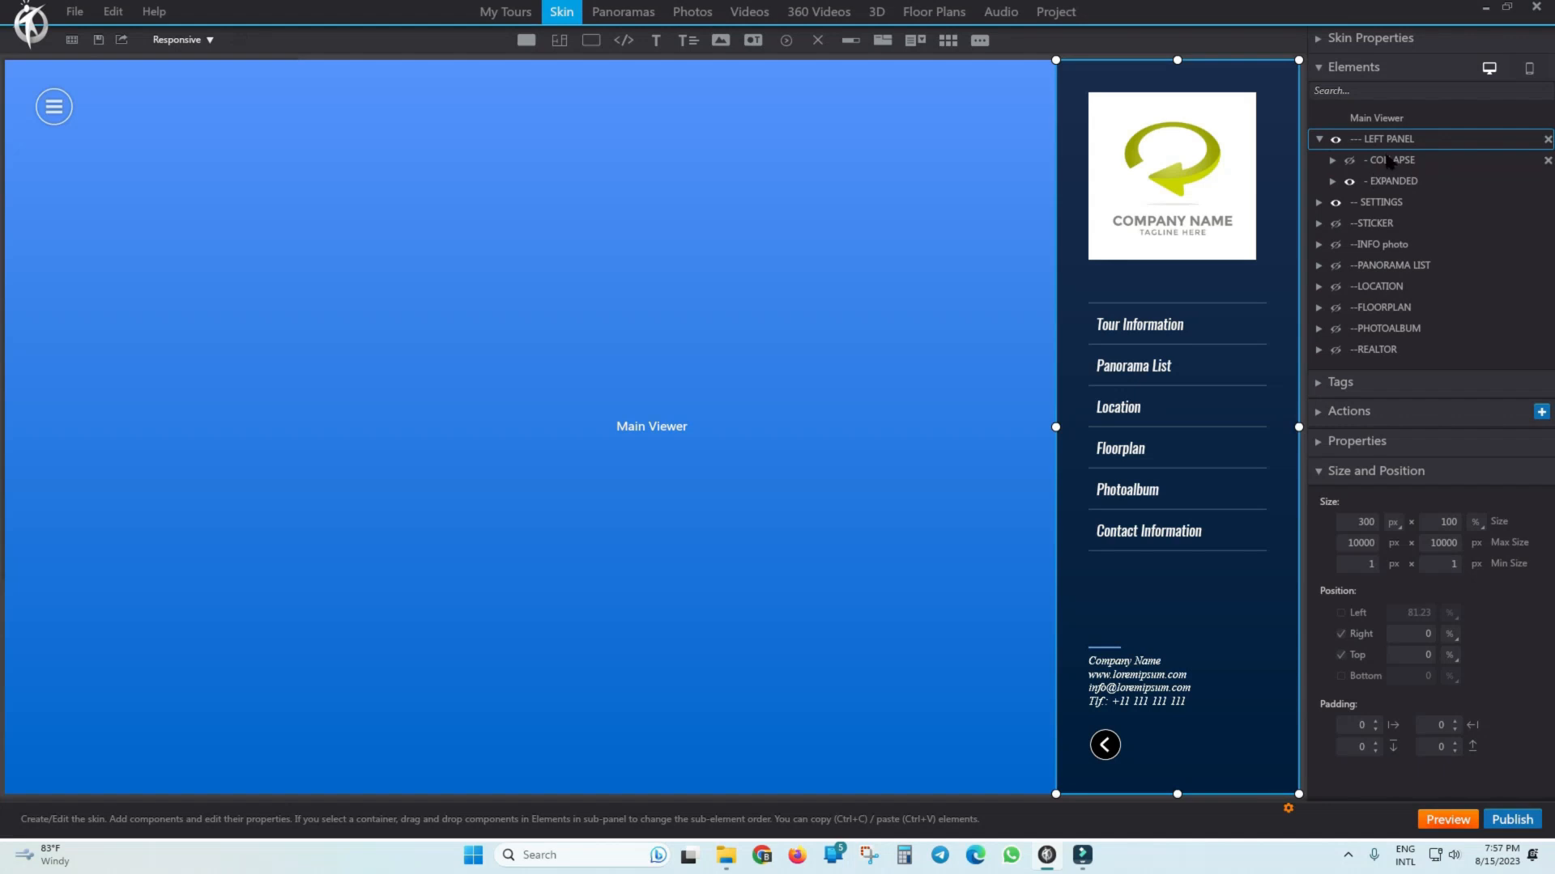
Hide the EXPANDED container and show the COLLAPSE container inside LEFT PANEL, comparing the two menu states.
{"action": "left_click", "coordinate": [1349, 183]}
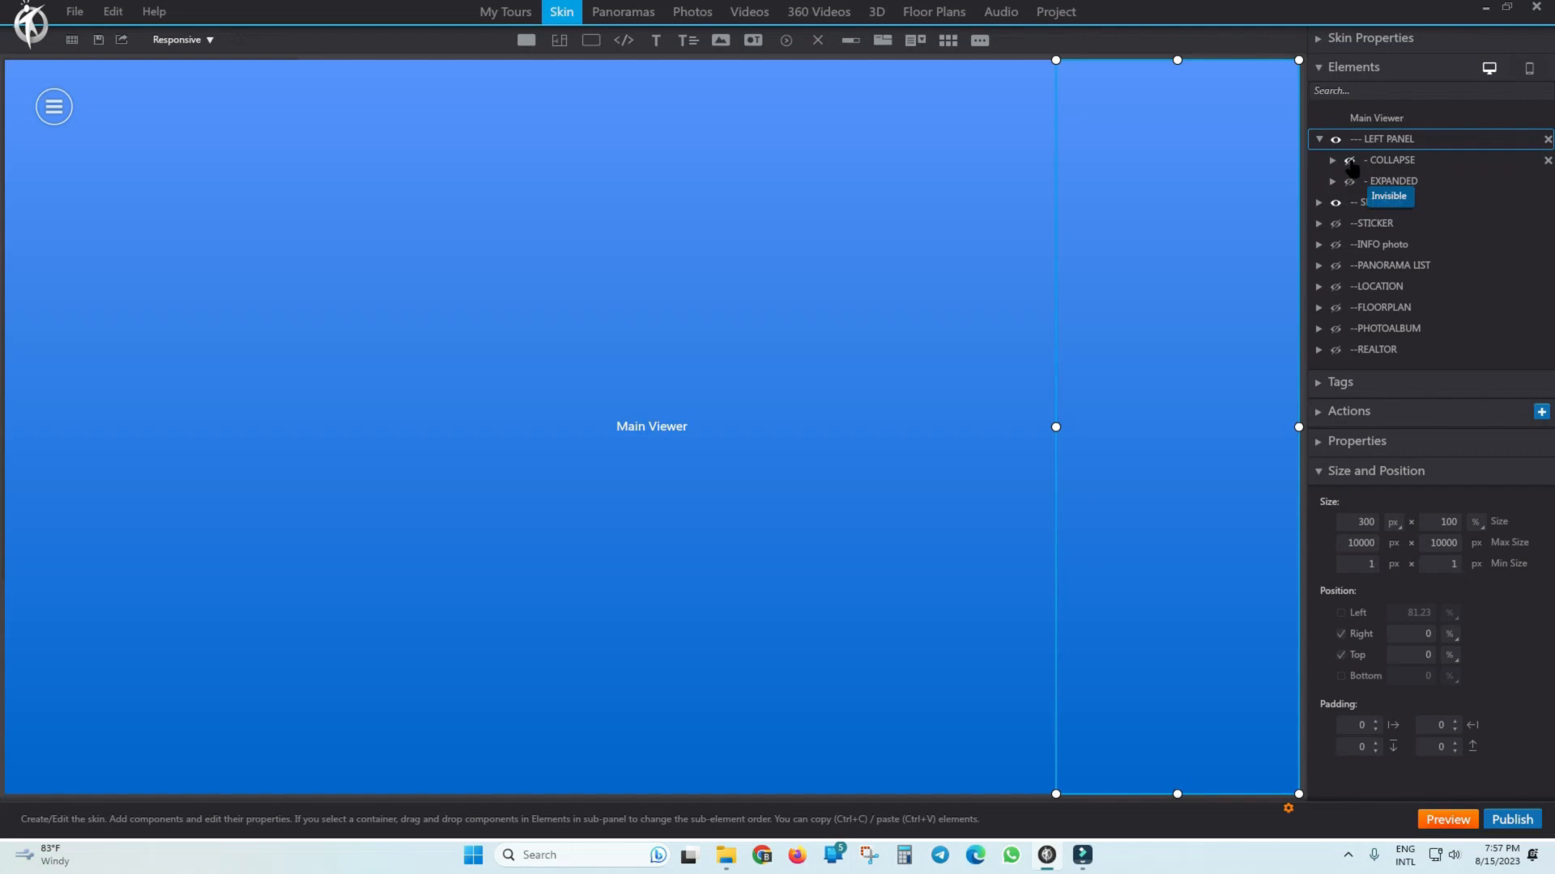
{"action": "left_click", "coordinate": [1349, 160]}
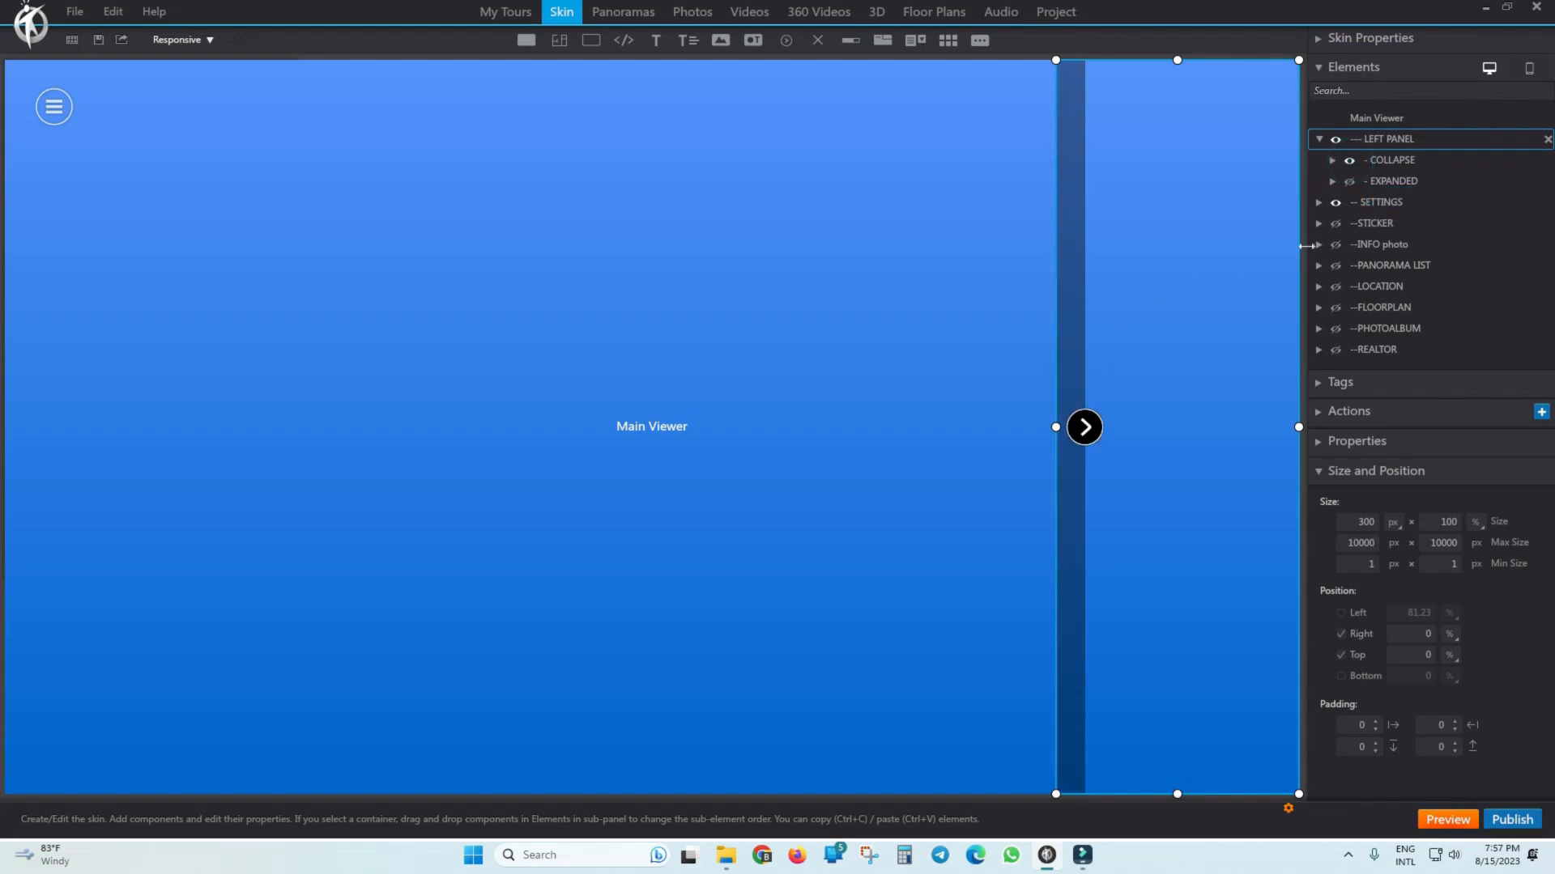
{"action": "left_click", "coordinate": [1349, 182]}
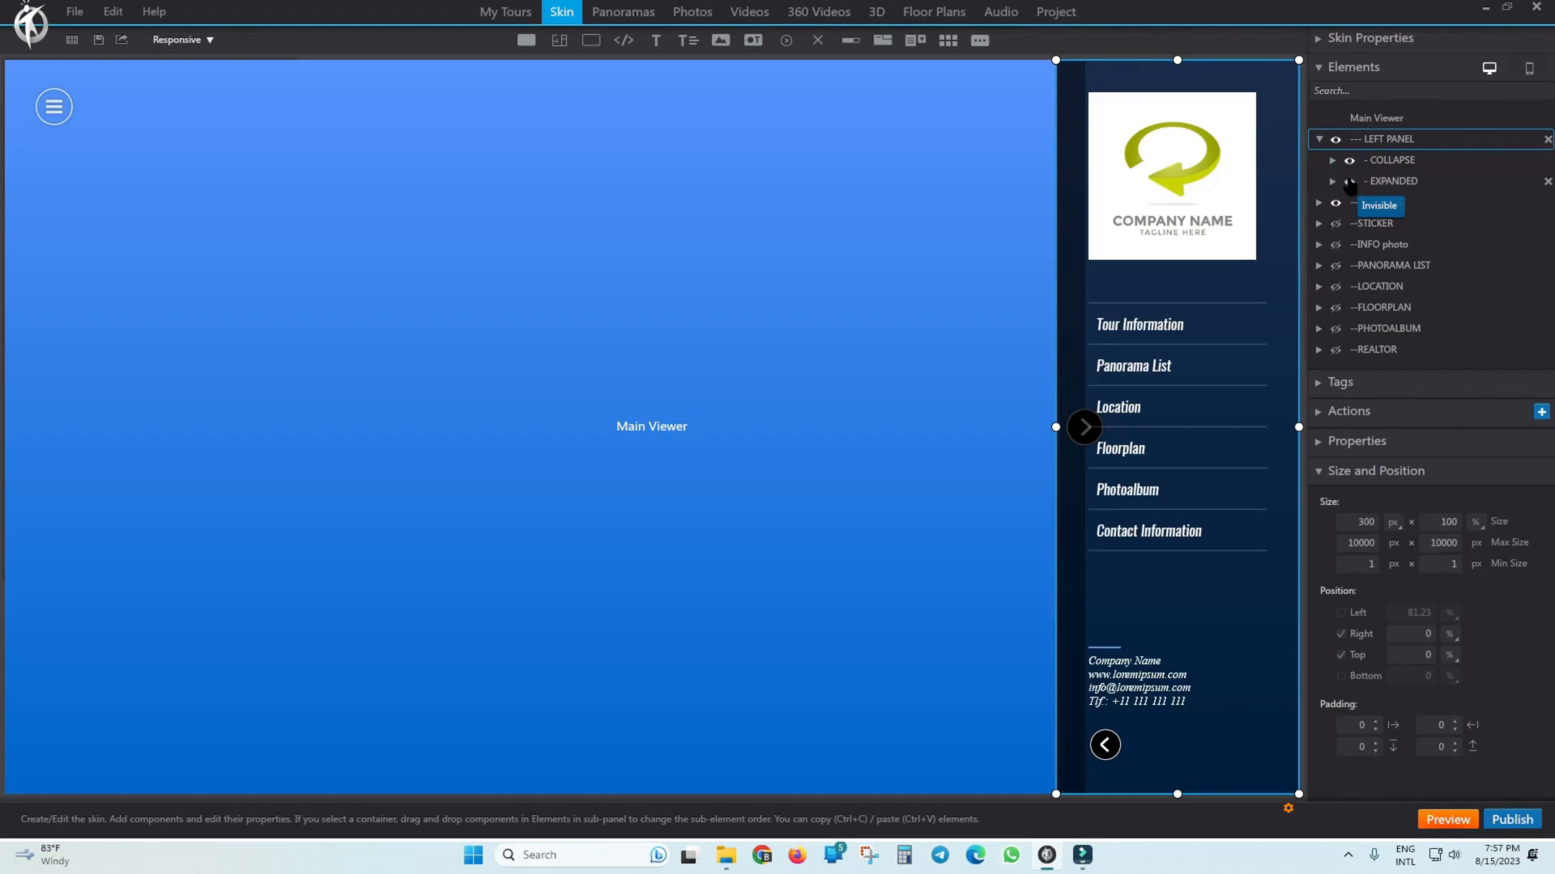
{"action": "left_click", "coordinate": [1349, 181]}
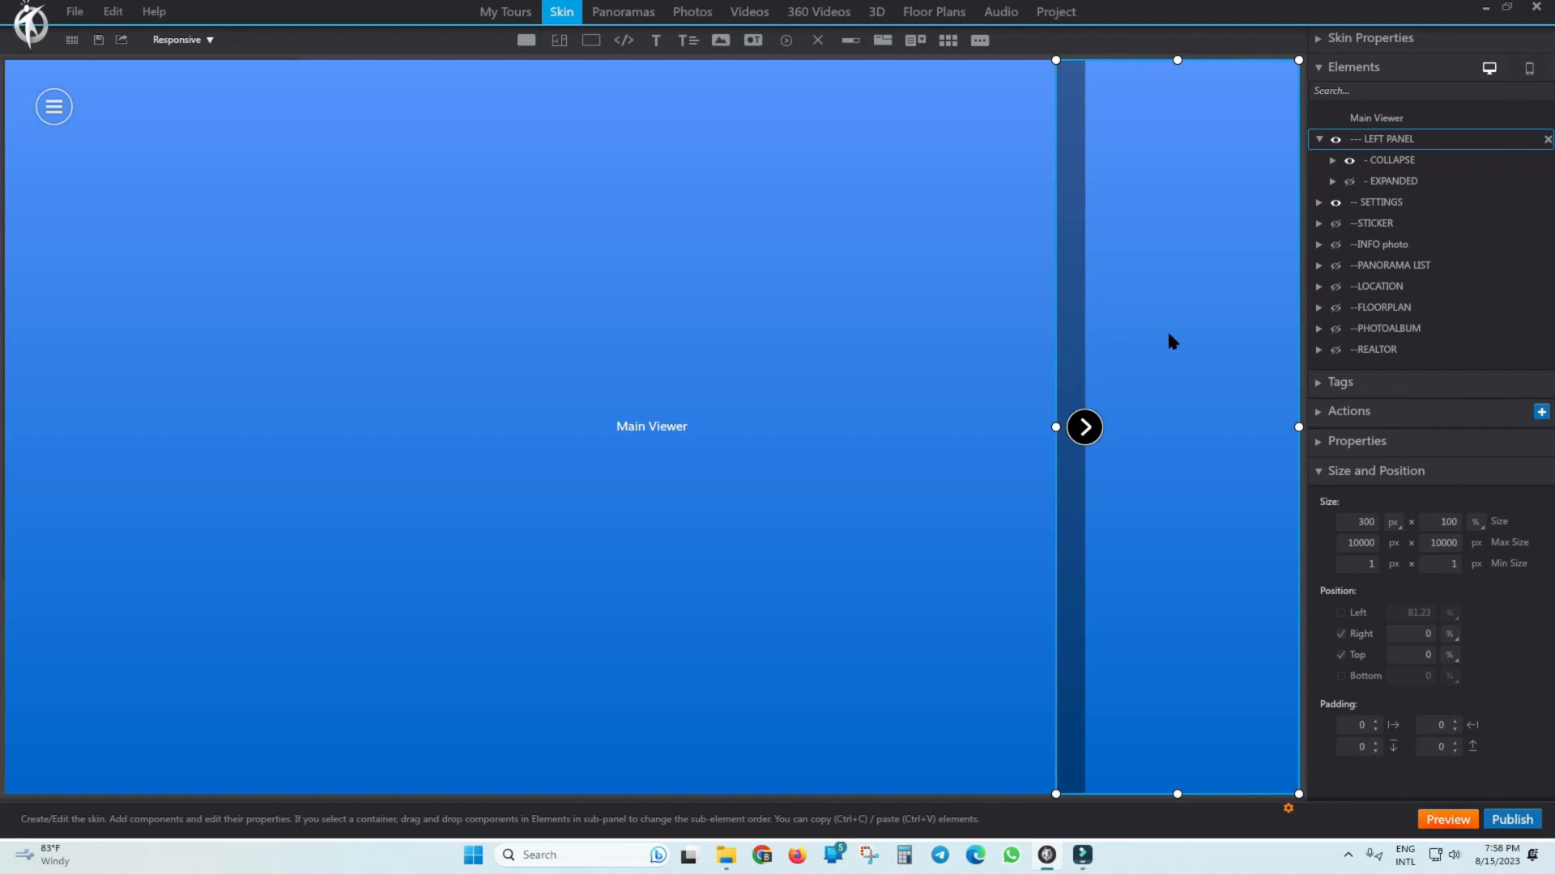
Examine the COLLAPSE container and its Container black and IconButton arrow elements, including their size and position settings.
{"action": "left_click", "coordinate": [1410, 161]}
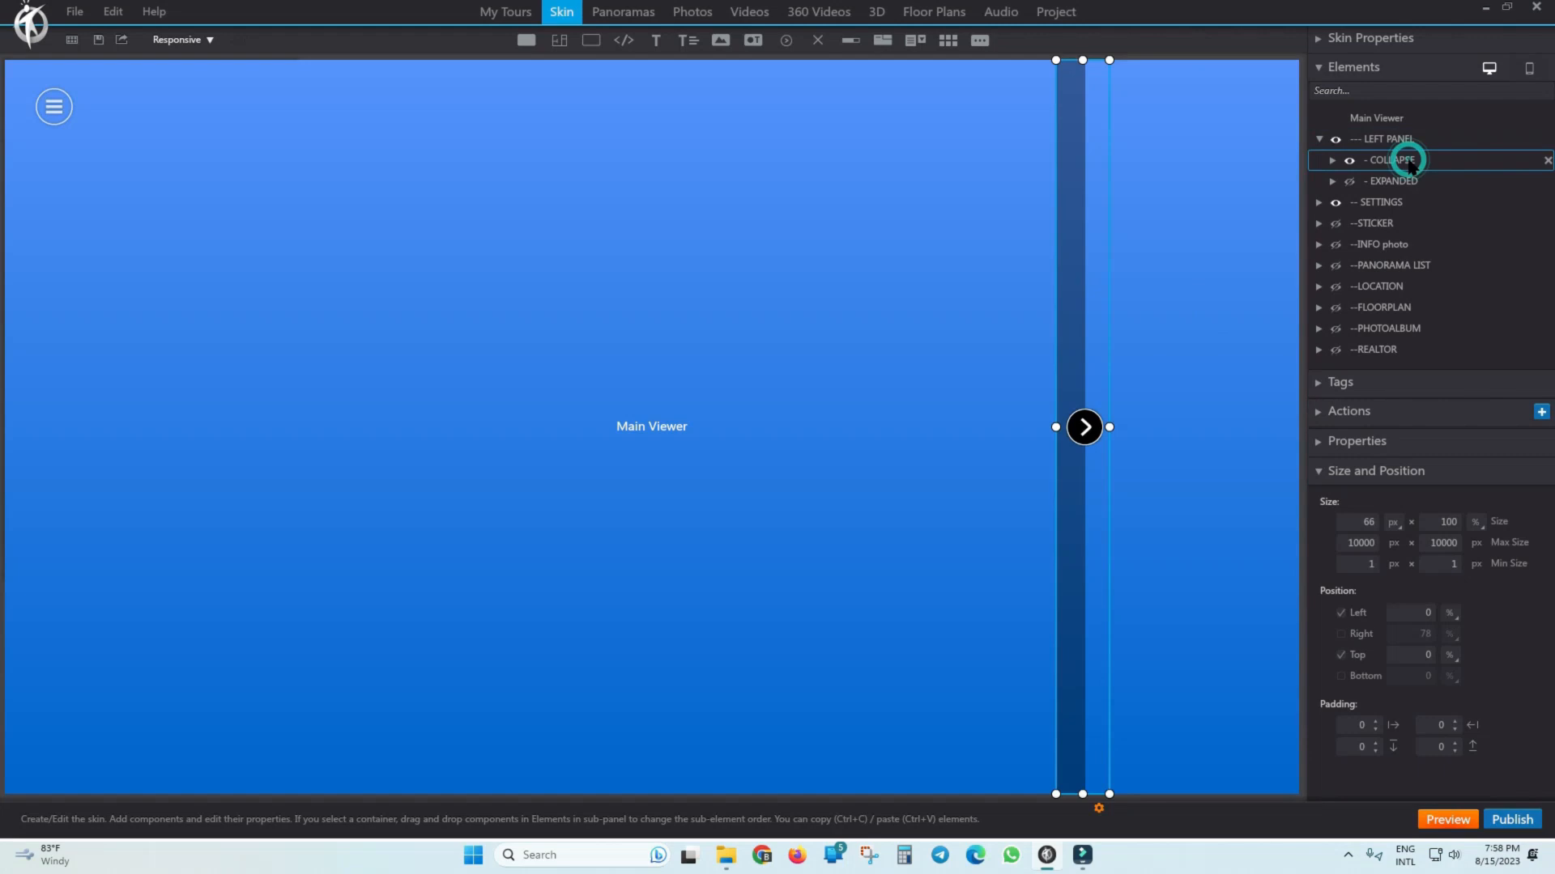
{"action": "left_click", "coordinate": [1332, 161]}
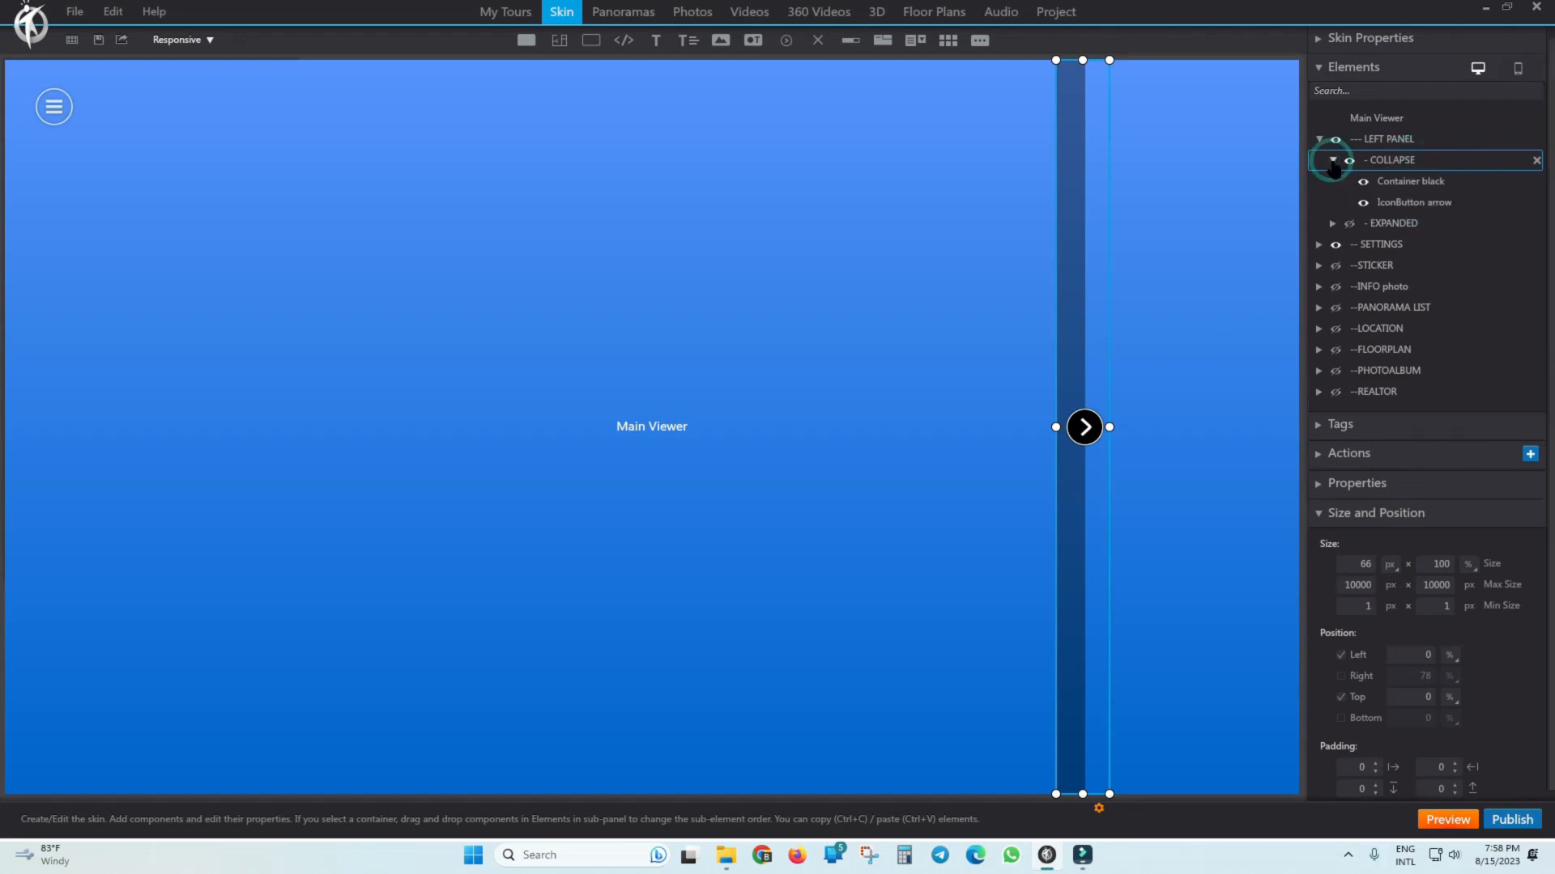
{"action": "left_click", "coordinate": [1403, 181]}
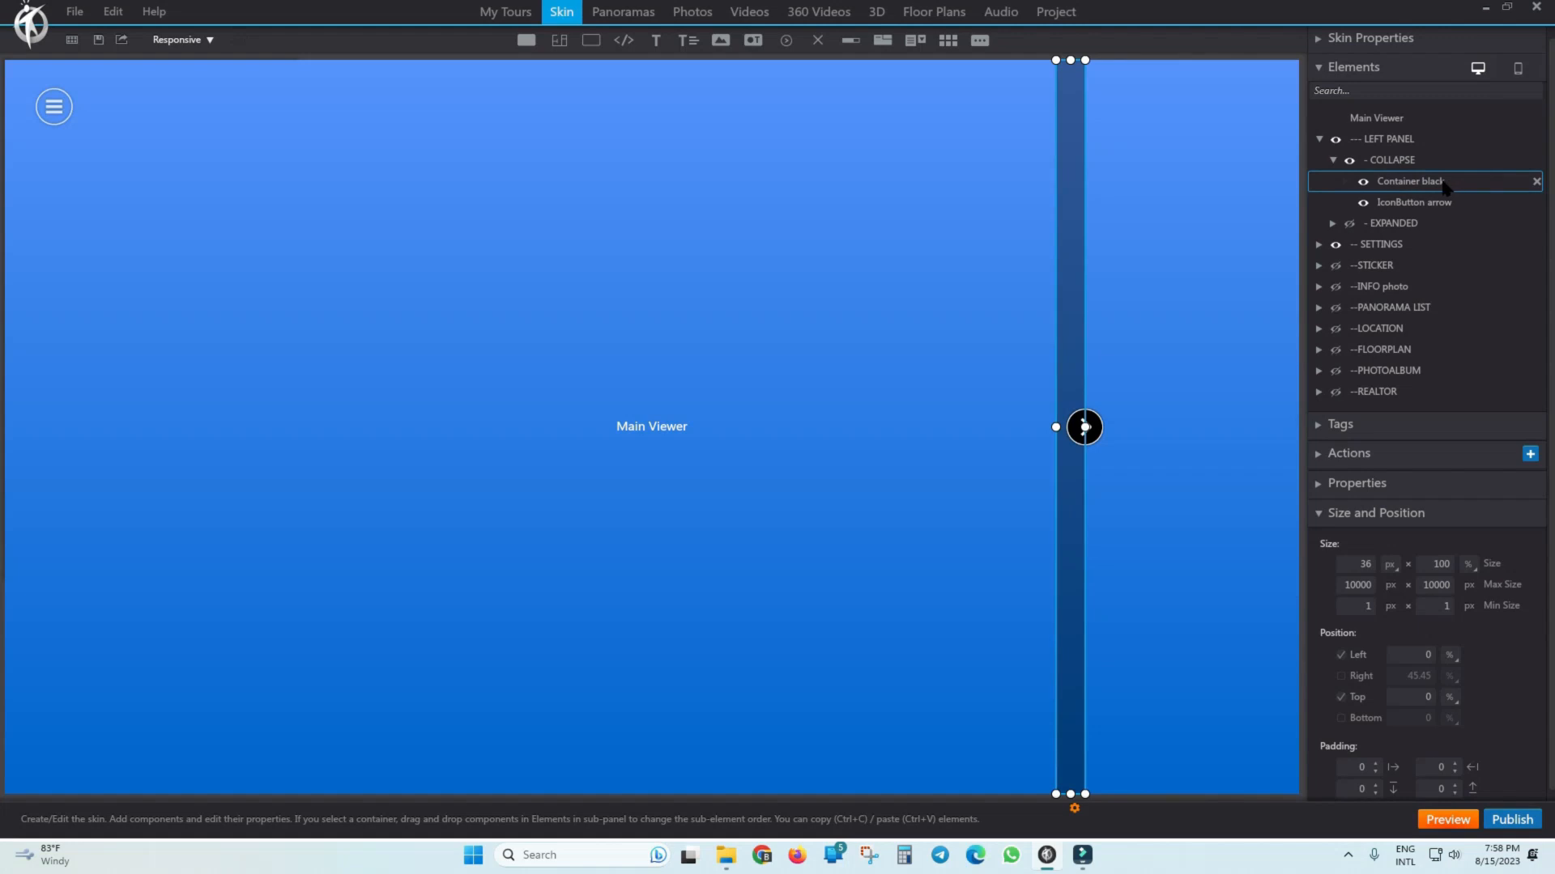
{"action": "left_click", "coordinate": [1408, 204]}
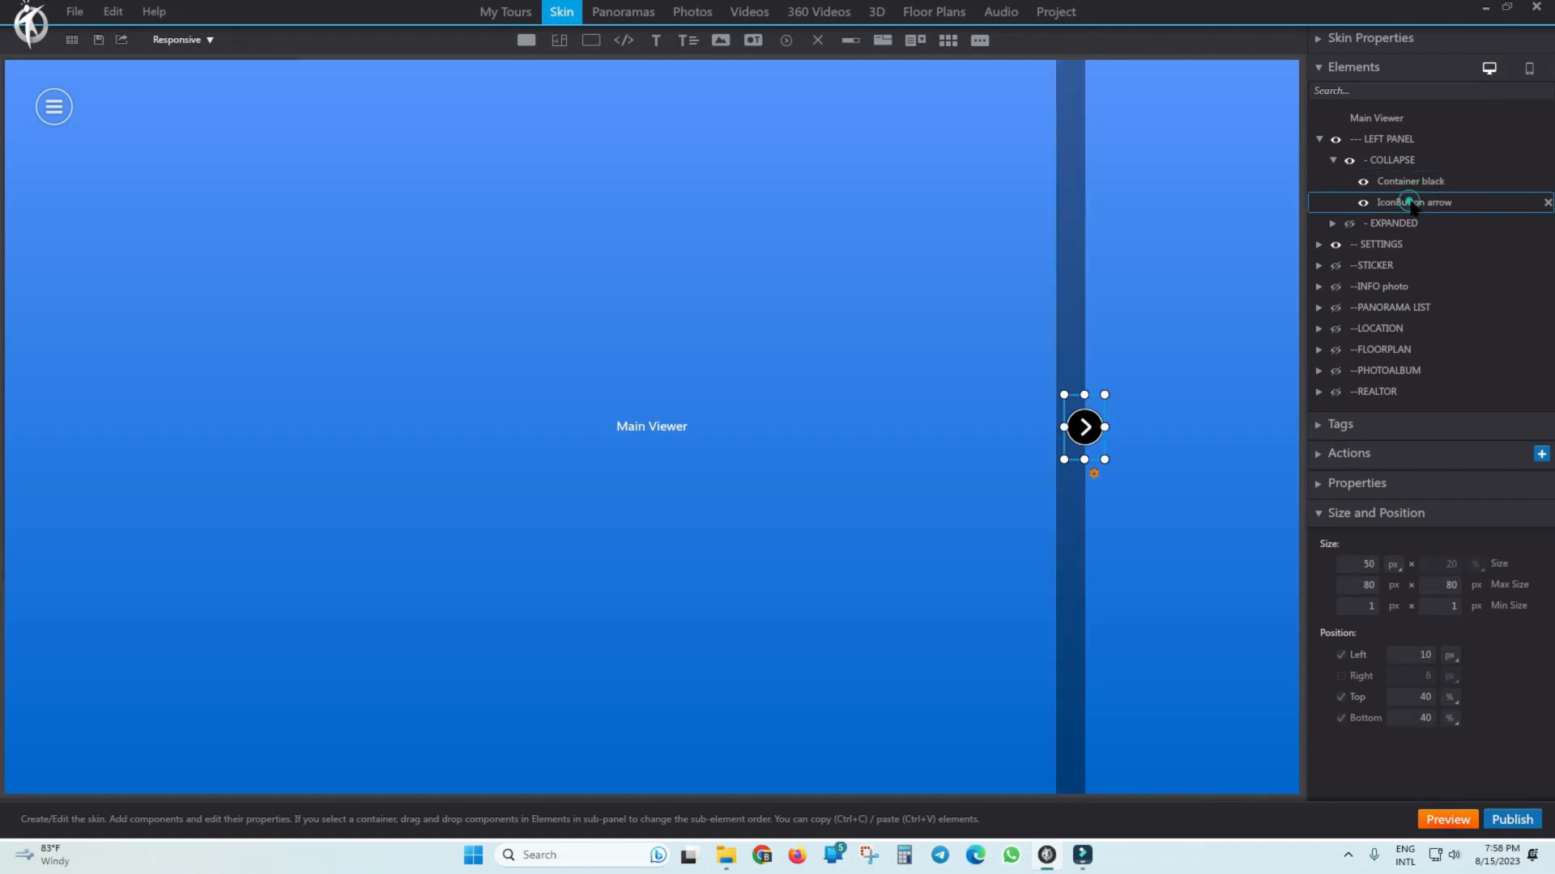
{"action": "left_click", "coordinate": [1410, 183]}
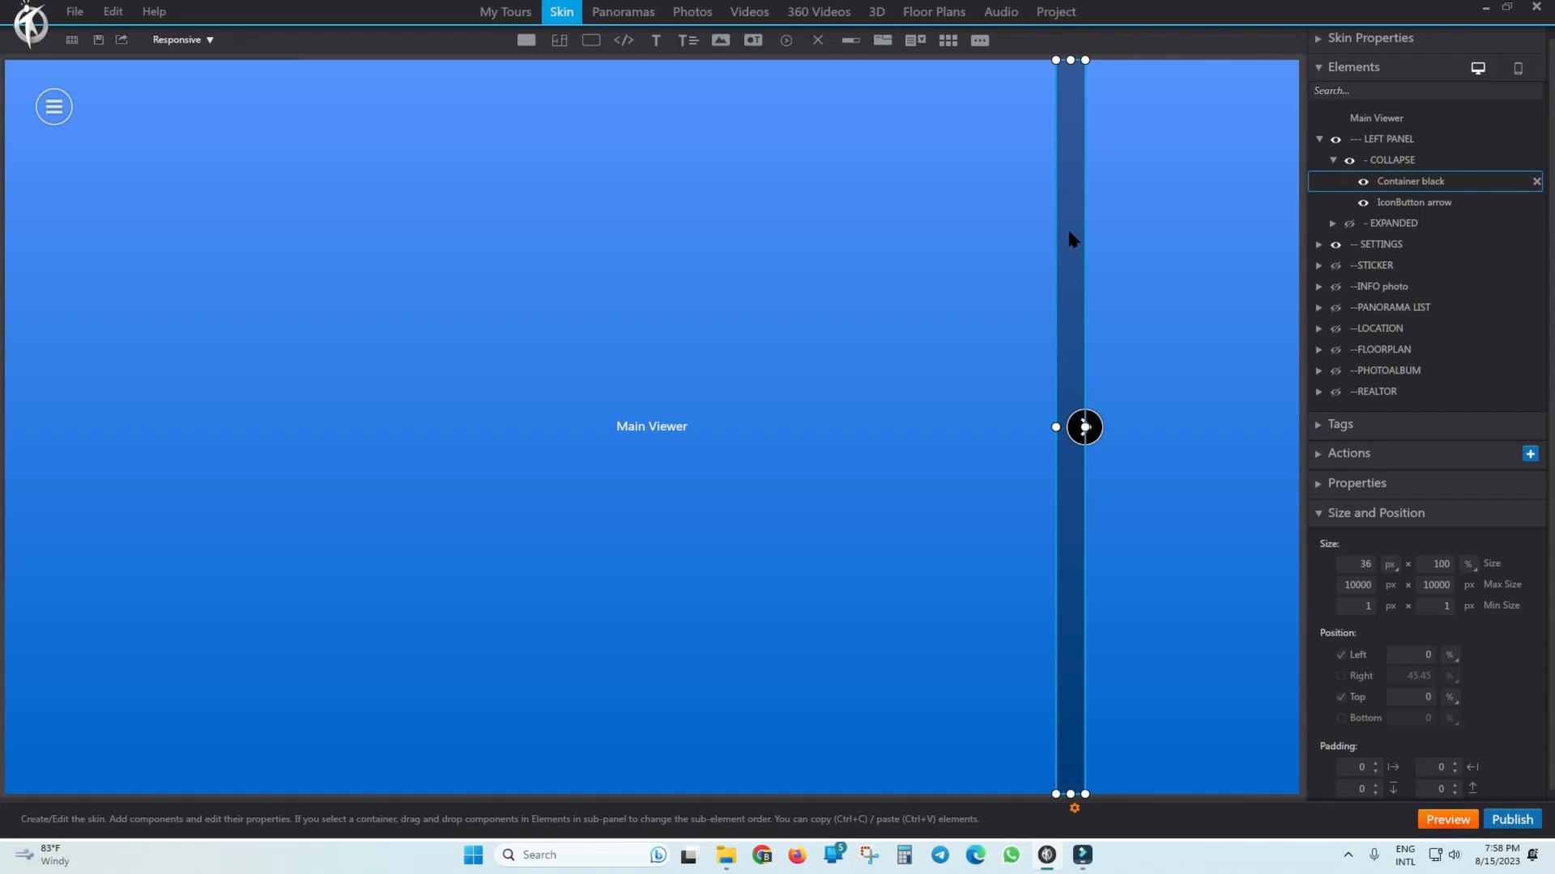
{"action": "left_click", "coordinate": [1394, 161]}
{"action": "left_click", "coordinate": [1411, 181]}
{"action": "left_click", "coordinate": [1409, 203]}
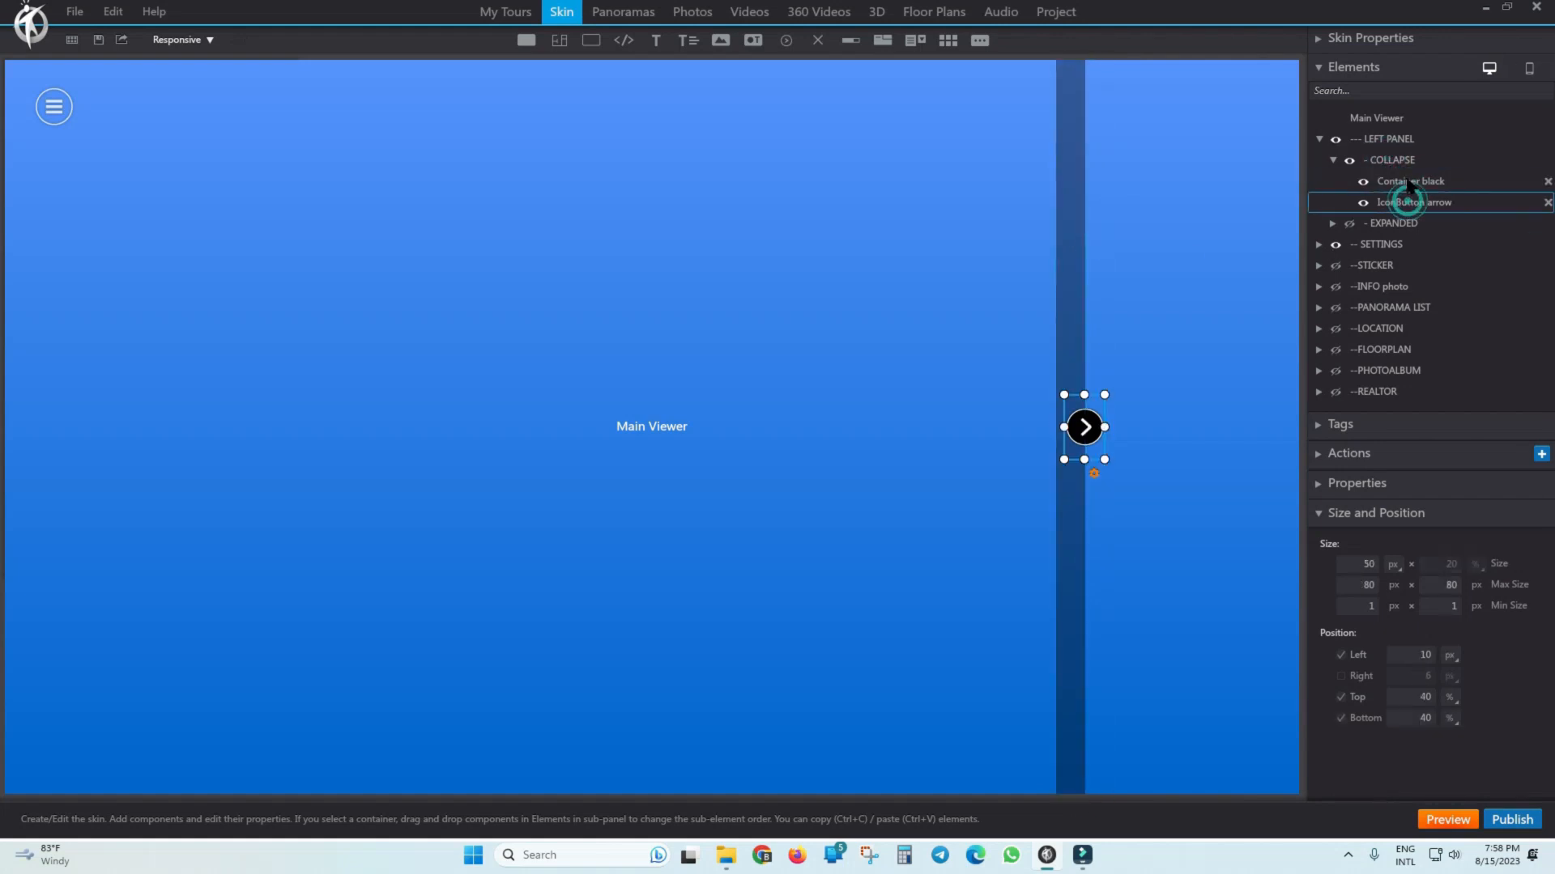
{"action": "left_click", "coordinate": [1395, 161]}
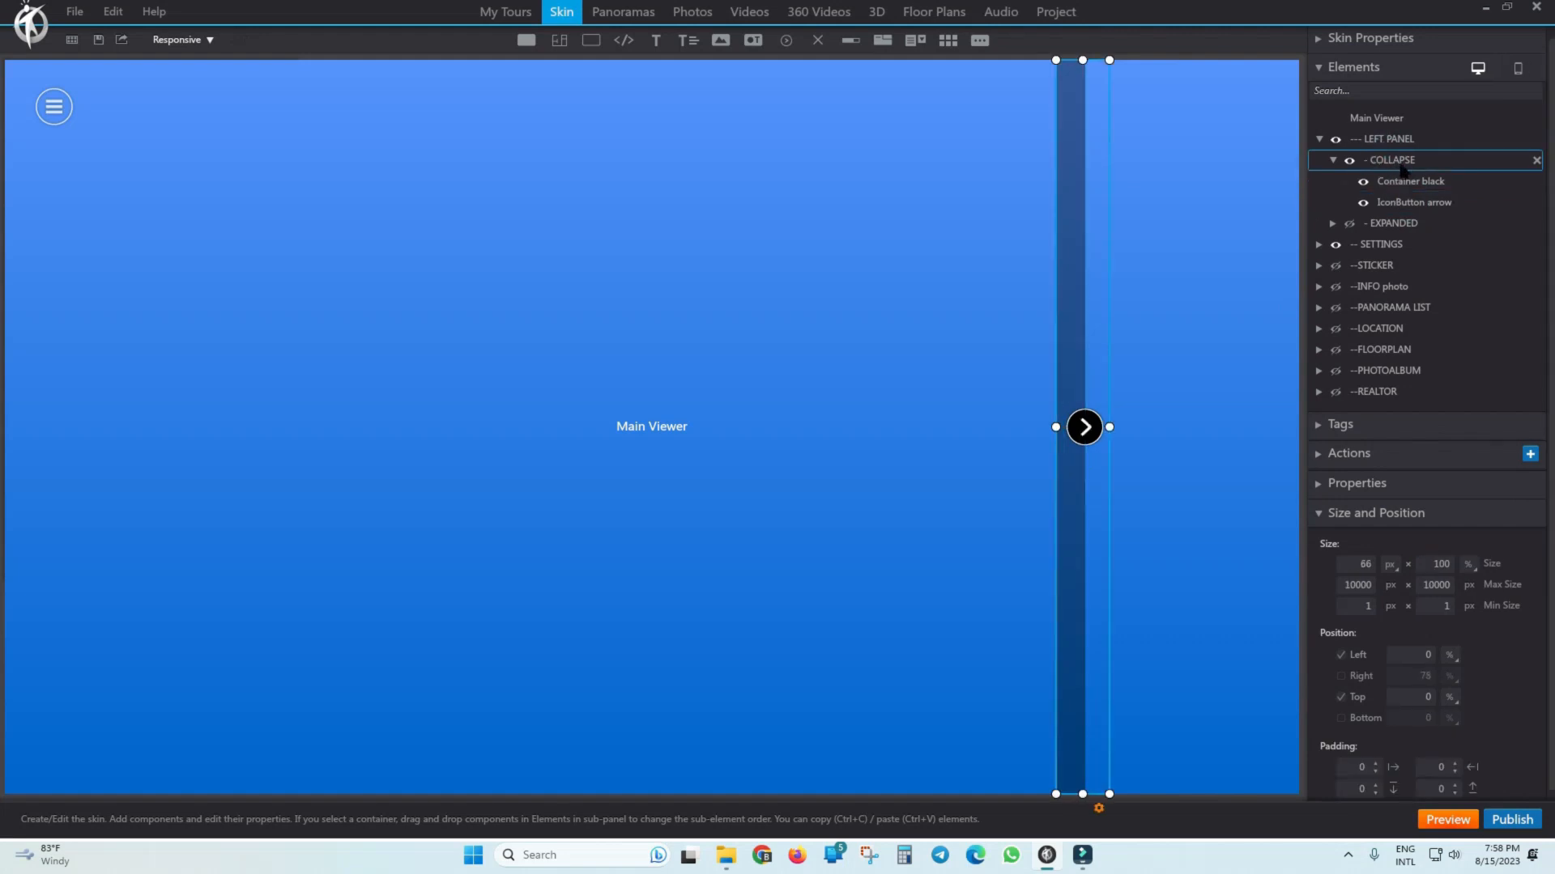
{"action": "scroll", "coordinate": [1417, 706], "scroll_direction": "down", "scroll_amount": 1}
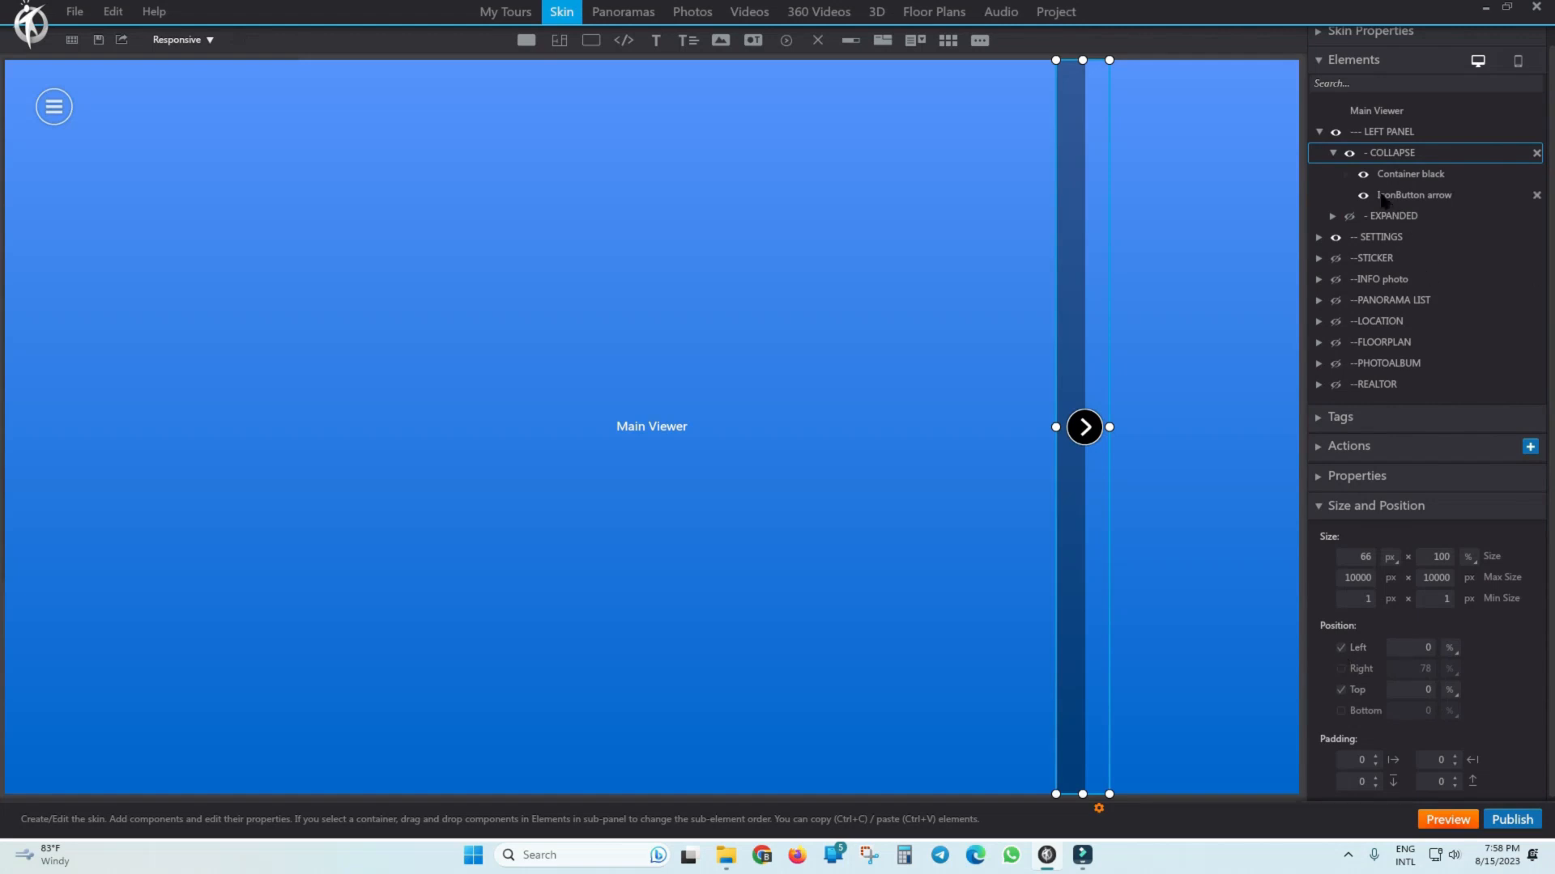
Anchor the COLLAPSE container inside LEFT PANEL to the right with an offset of 0%.
{"action": "left_click", "coordinate": [1333, 154]}
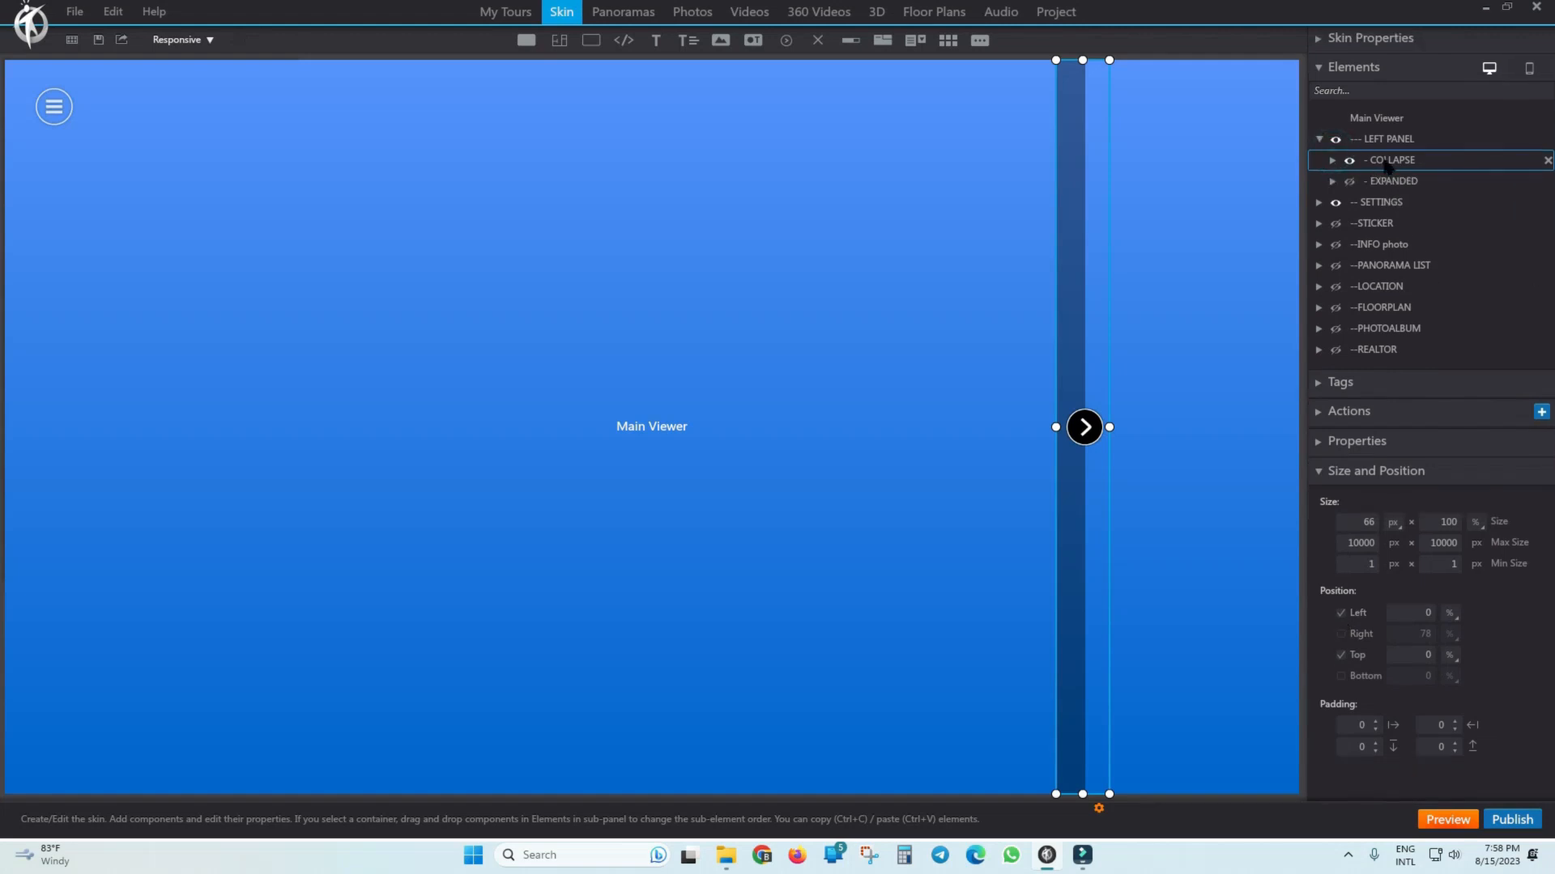
{"action": "left_click", "coordinate": [1390, 139]}
{"action": "left_click", "coordinate": [1390, 160]}
{"action": "left_click", "coordinate": [1388, 138]}
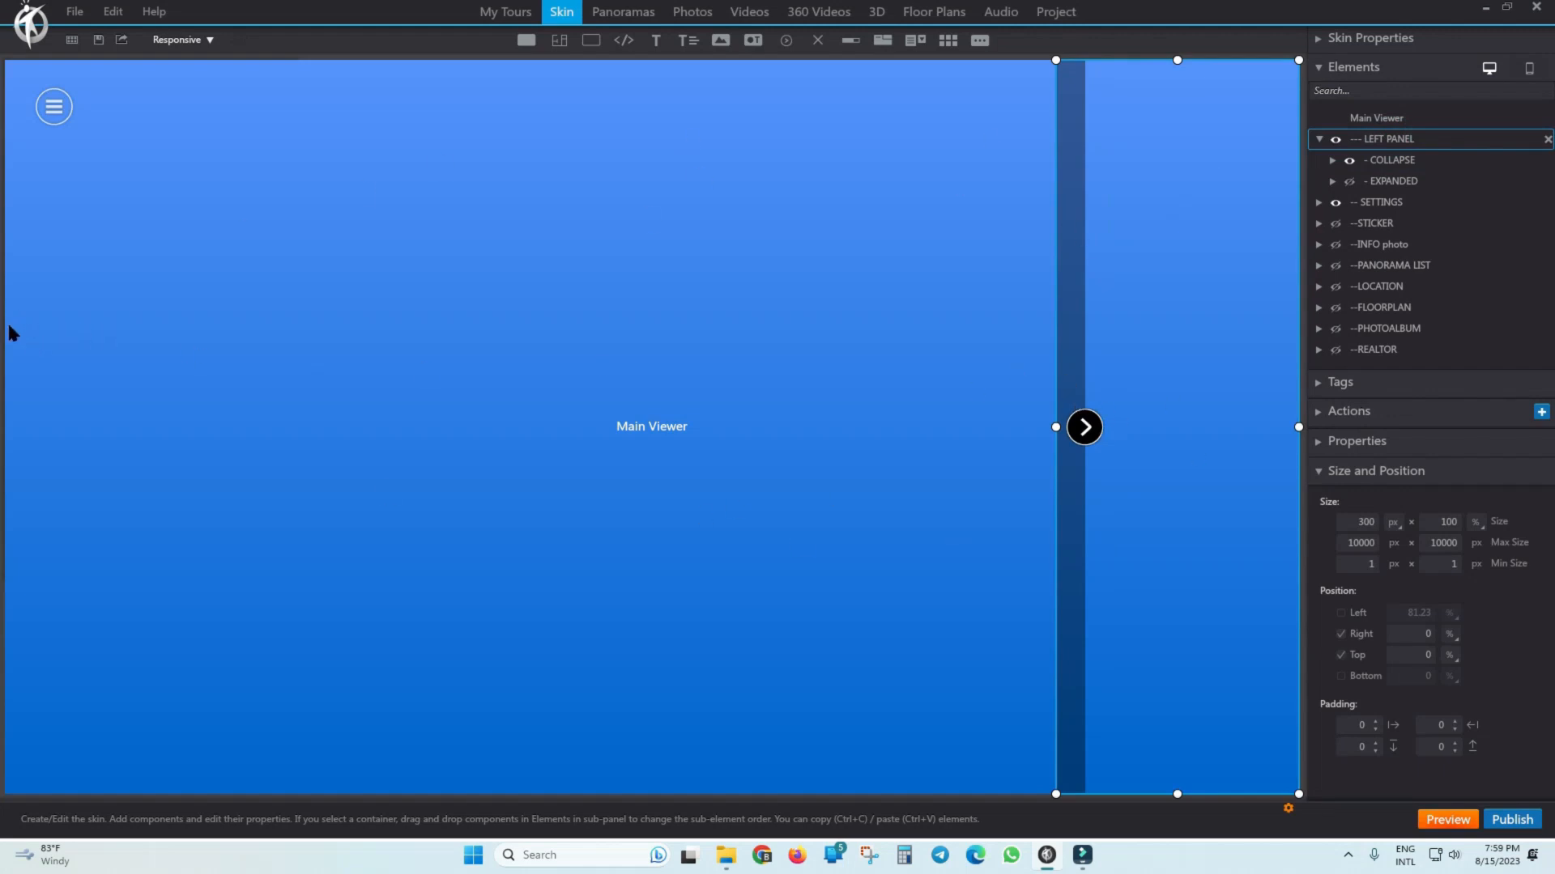
{"action": "left_click", "coordinate": [1401, 160]}
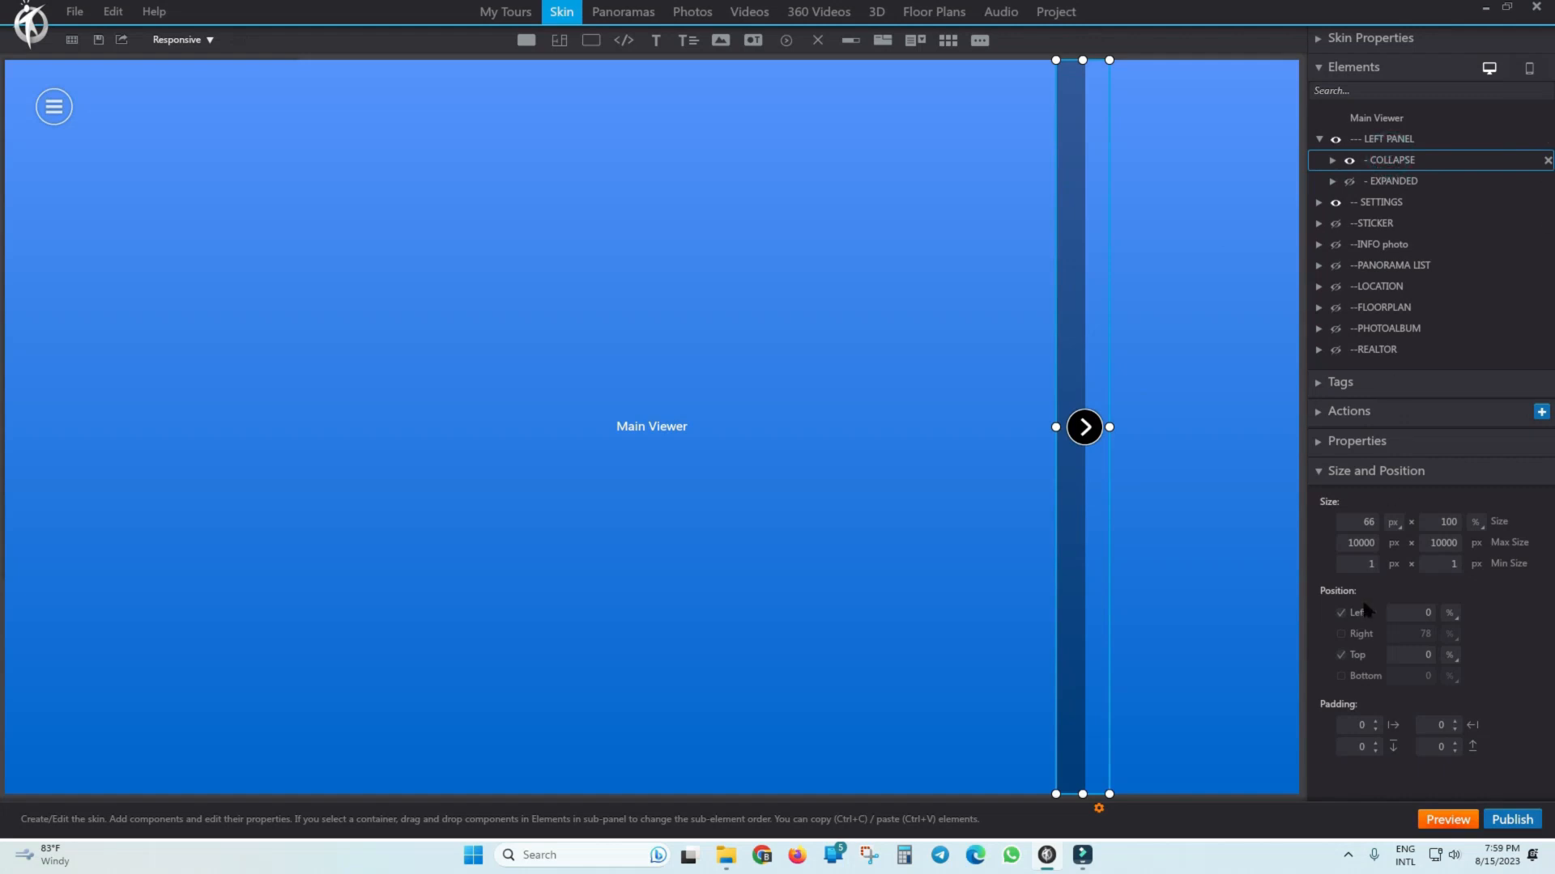
{"action": "left_click", "coordinate": [1341, 635]}
{"action": "left_click", "coordinate": [1413, 637]}
{"action": "key", "text": "Return"}
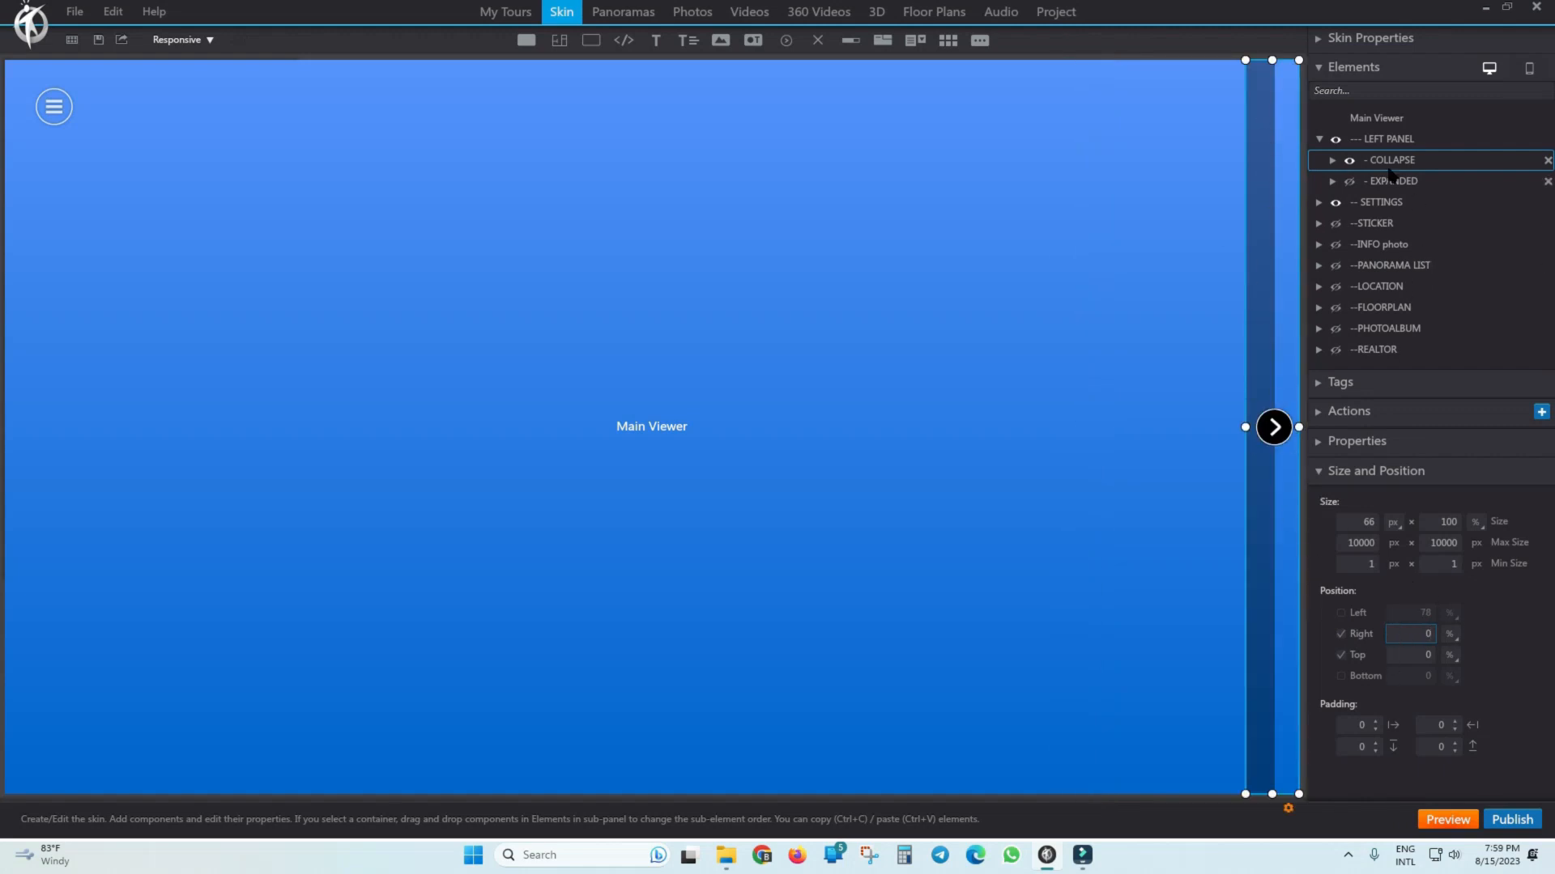
Compare the extents of the COLLAPSE container and its Container black child on the canvas.
{"action": "left_click", "coordinate": [1332, 160]}
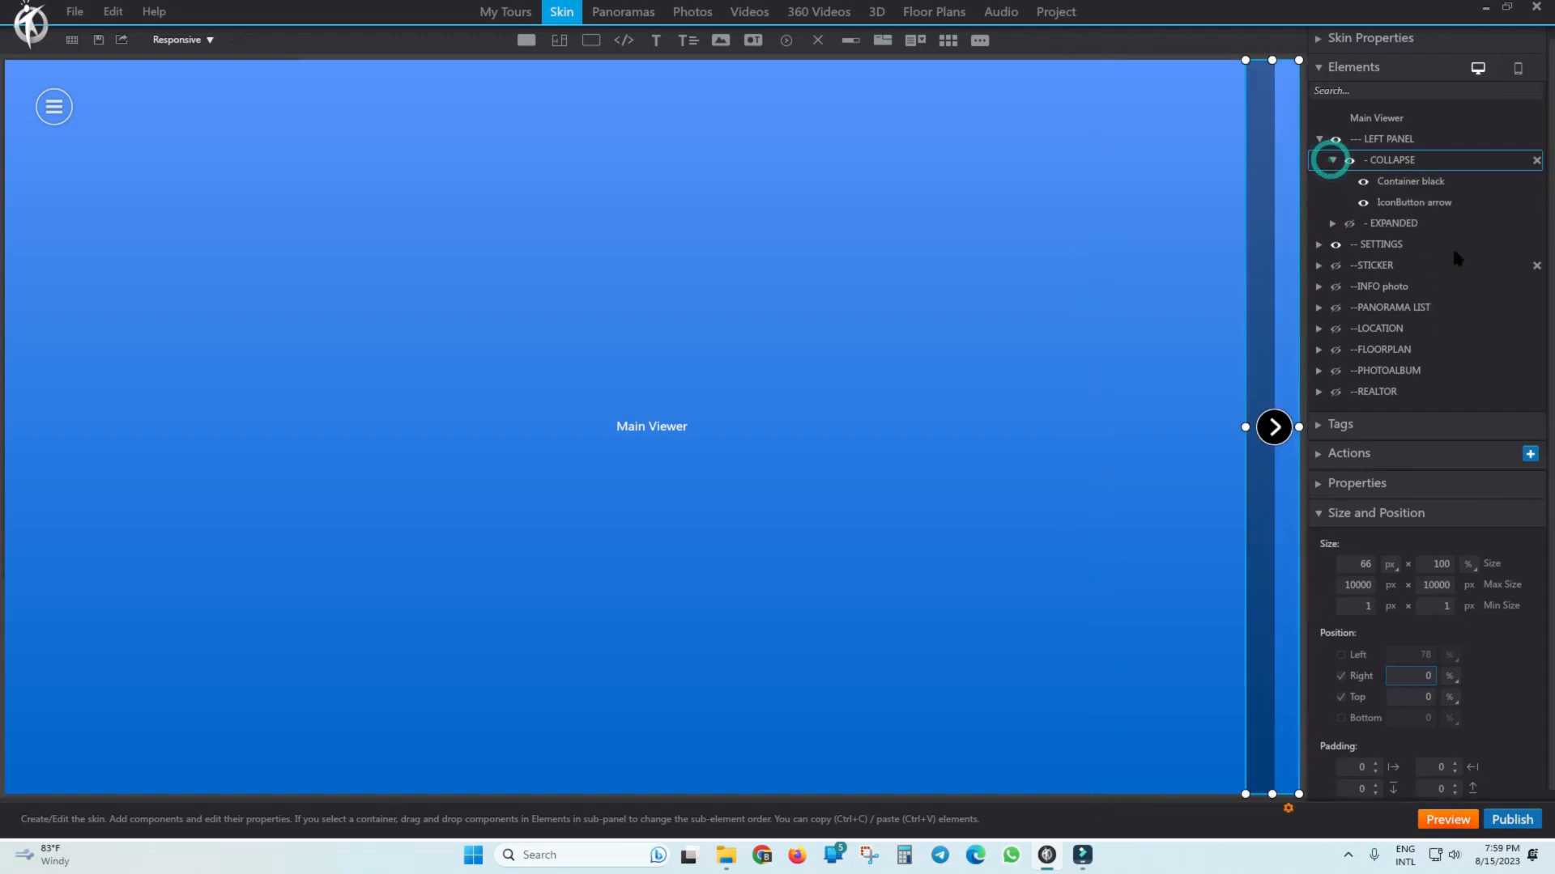
{"action": "left_click", "coordinate": [1384, 161]}
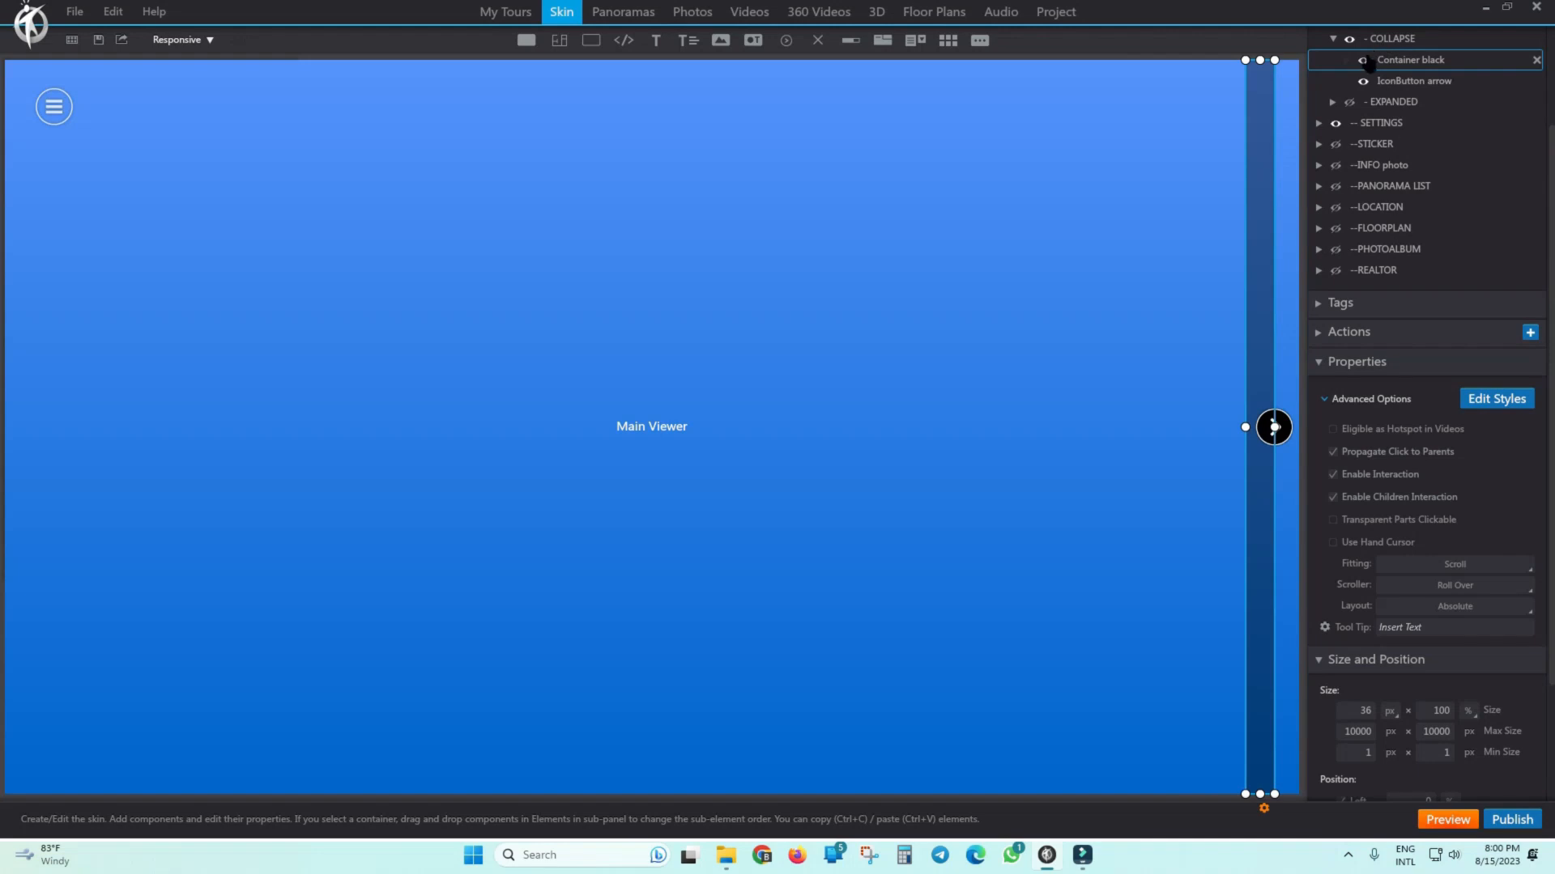
{"action": "left_click_drag", "start_coordinate": [1550, 295], "coordinate": [1548, 280]}
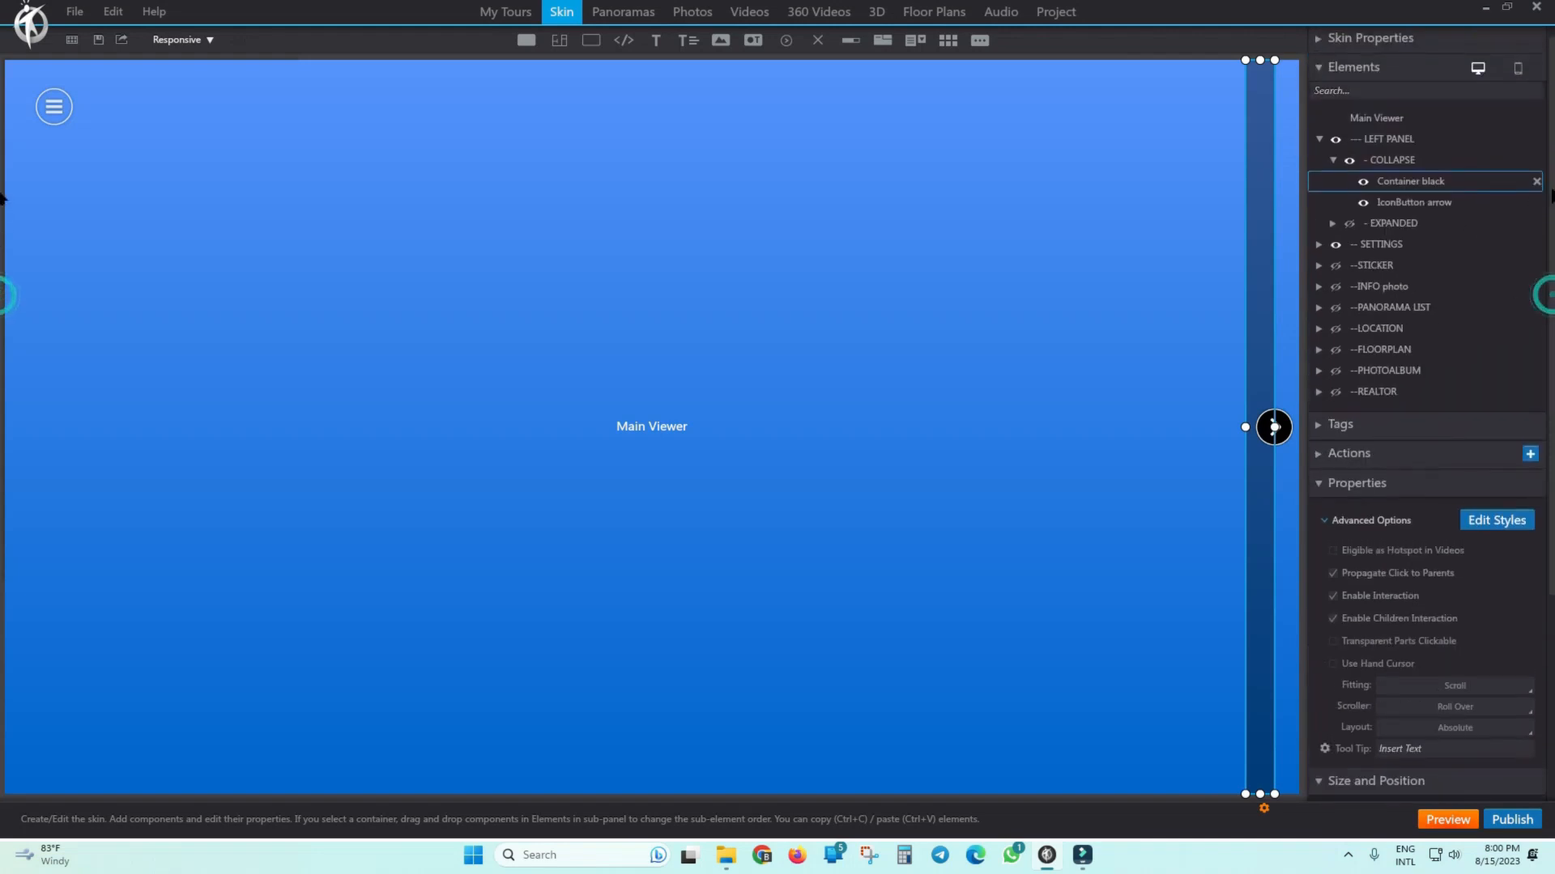
{"action": "left_click", "coordinate": [1386, 160]}
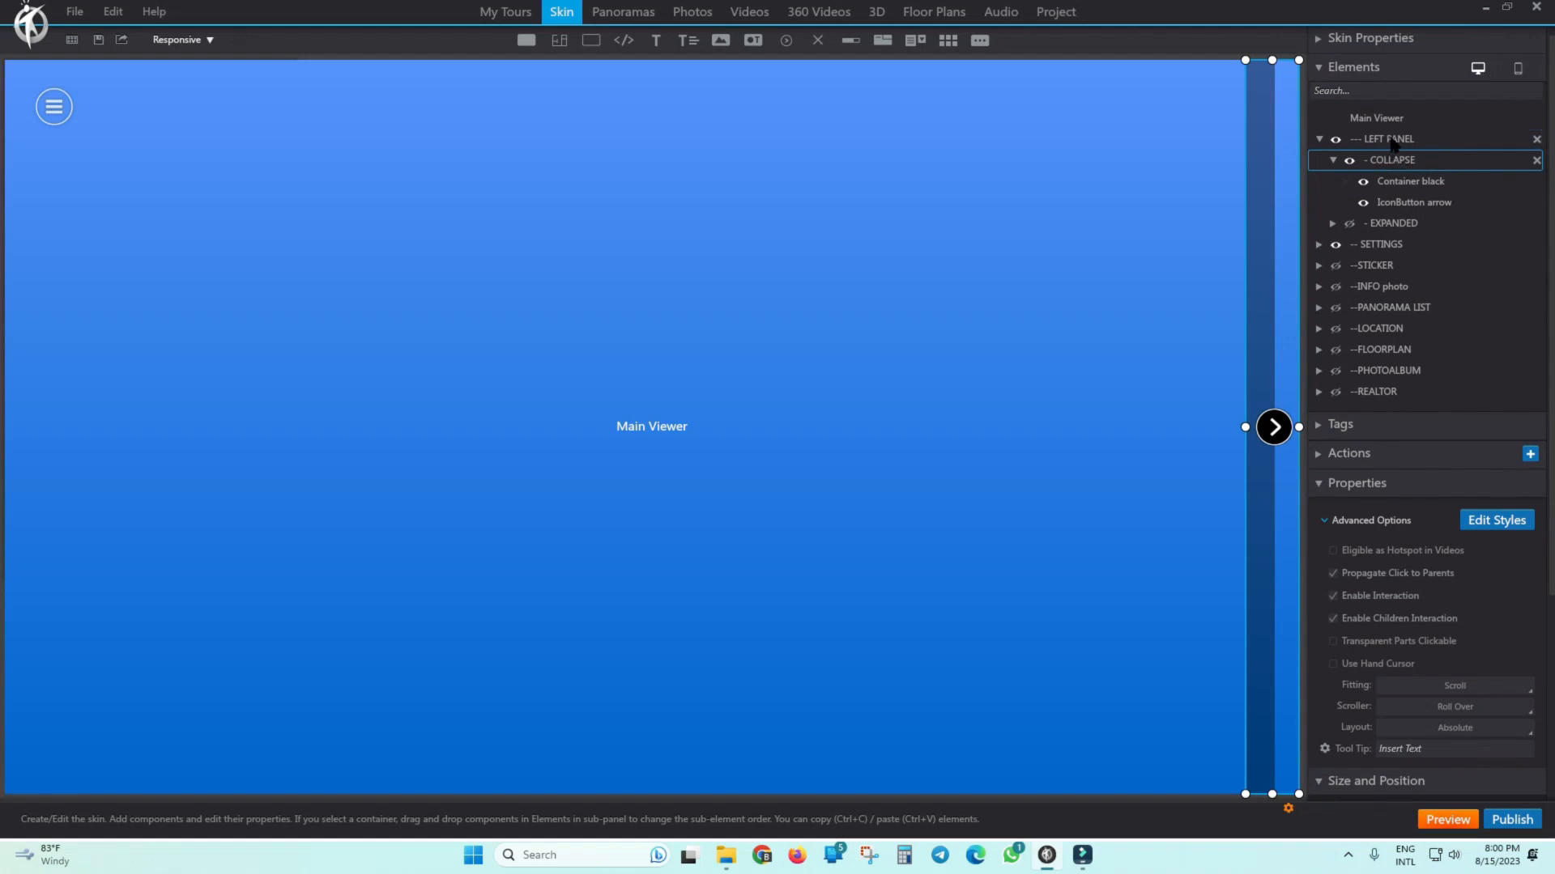
{"action": "left_click", "coordinate": [1409, 182]}
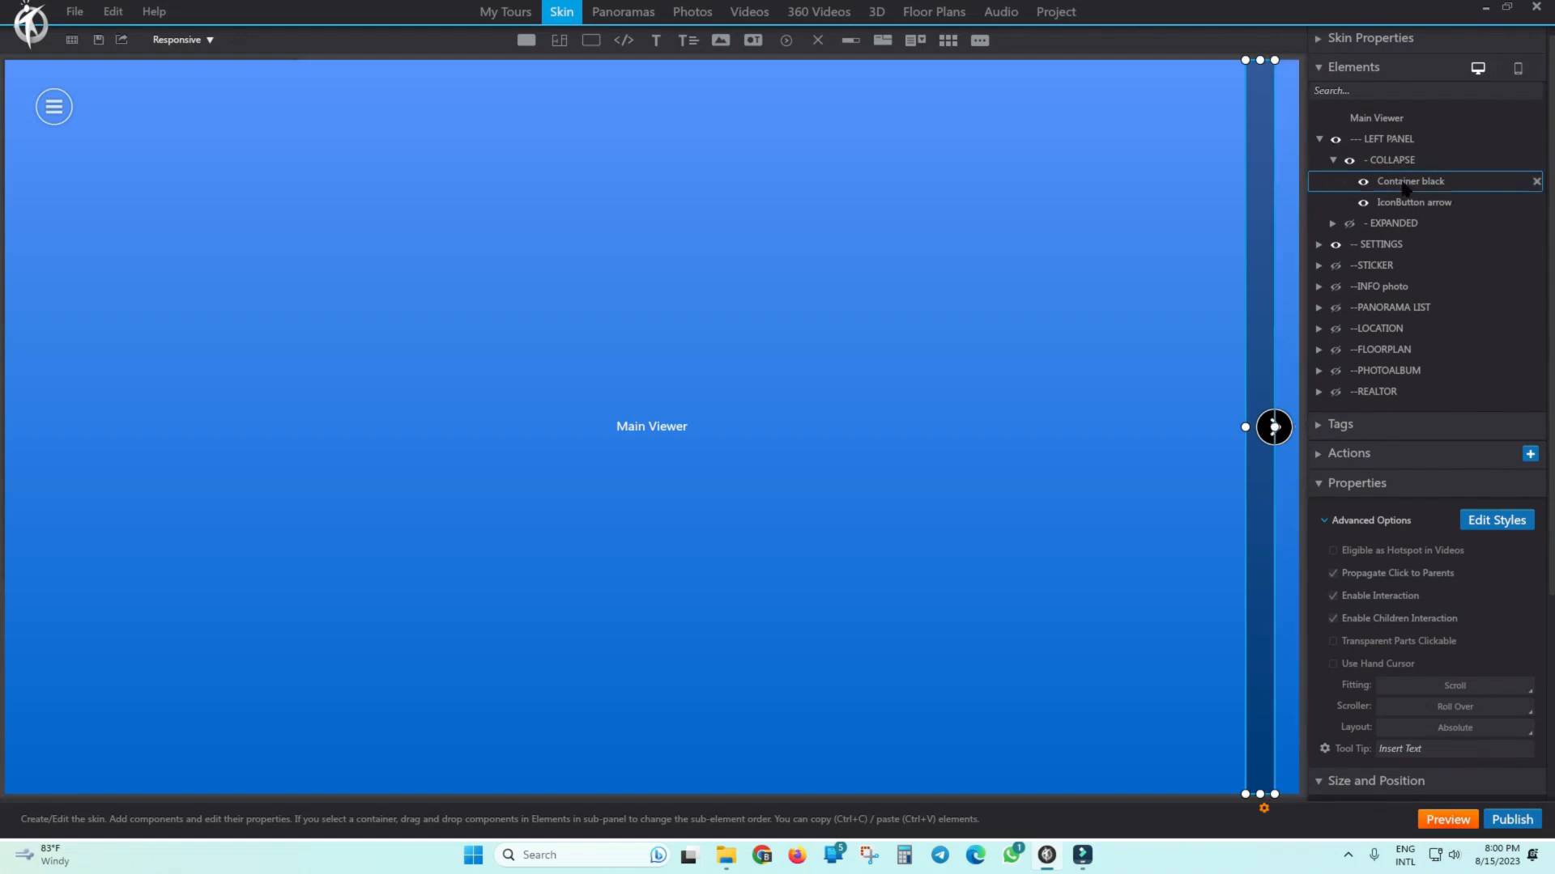
{"action": "left_click", "coordinate": [1387, 160]}
{"action": "left_click", "coordinate": [1395, 180]}
{"action": "left_click", "coordinate": [1396, 160]}
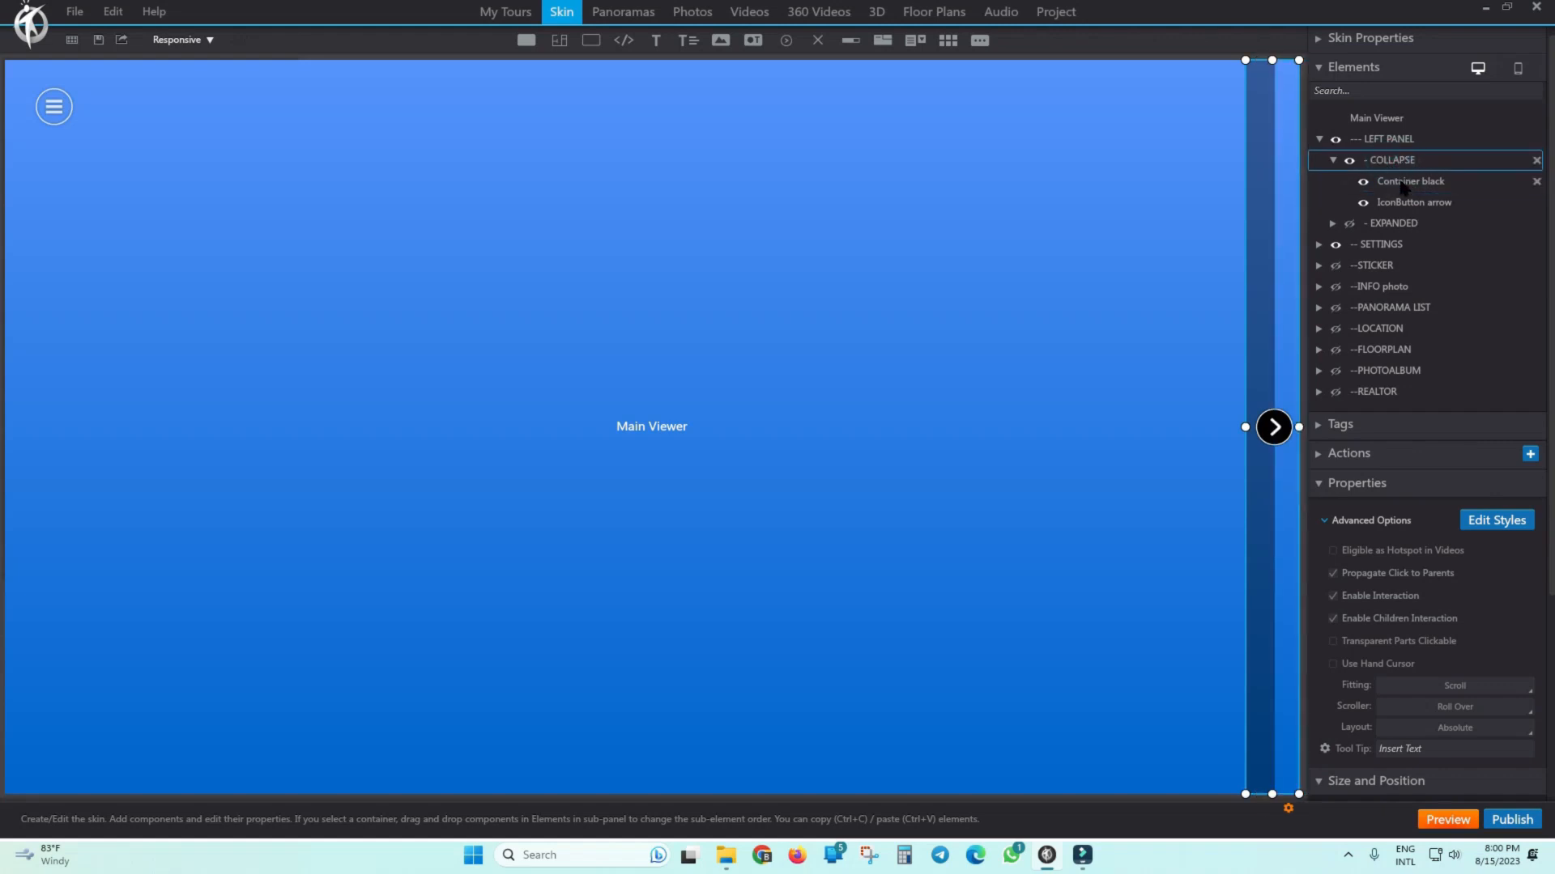
Anchor Container black inside COLLAPSE to the right with an offset of 0%.
{"action": "left_click", "coordinate": [1404, 182]}
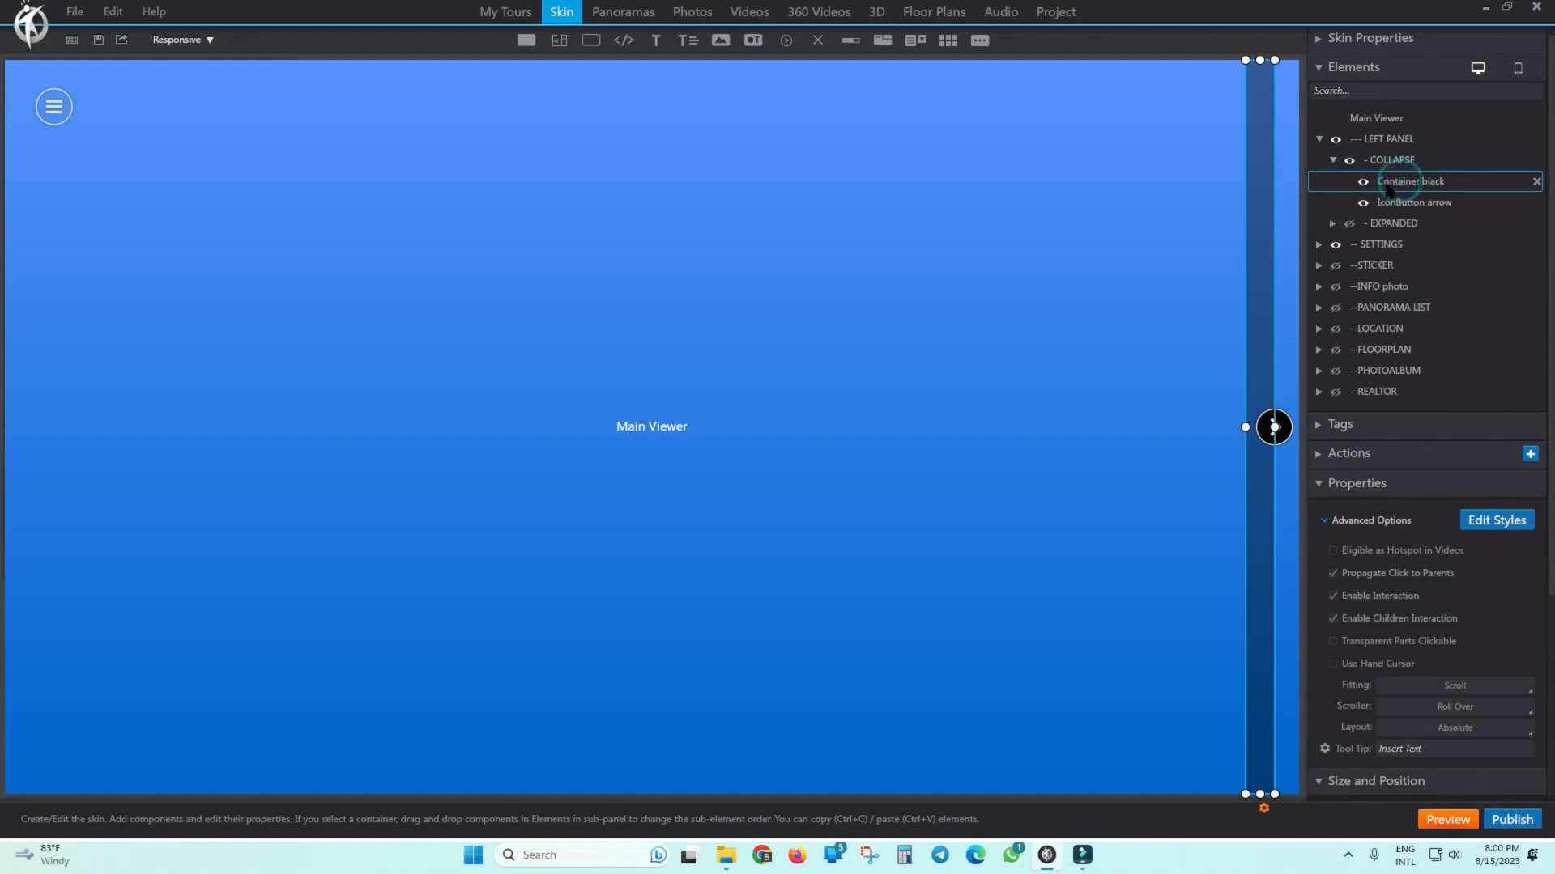
{"action": "scroll", "coordinate": [1549, 277], "scroll_direction": "down", "scroll_amount": 4}
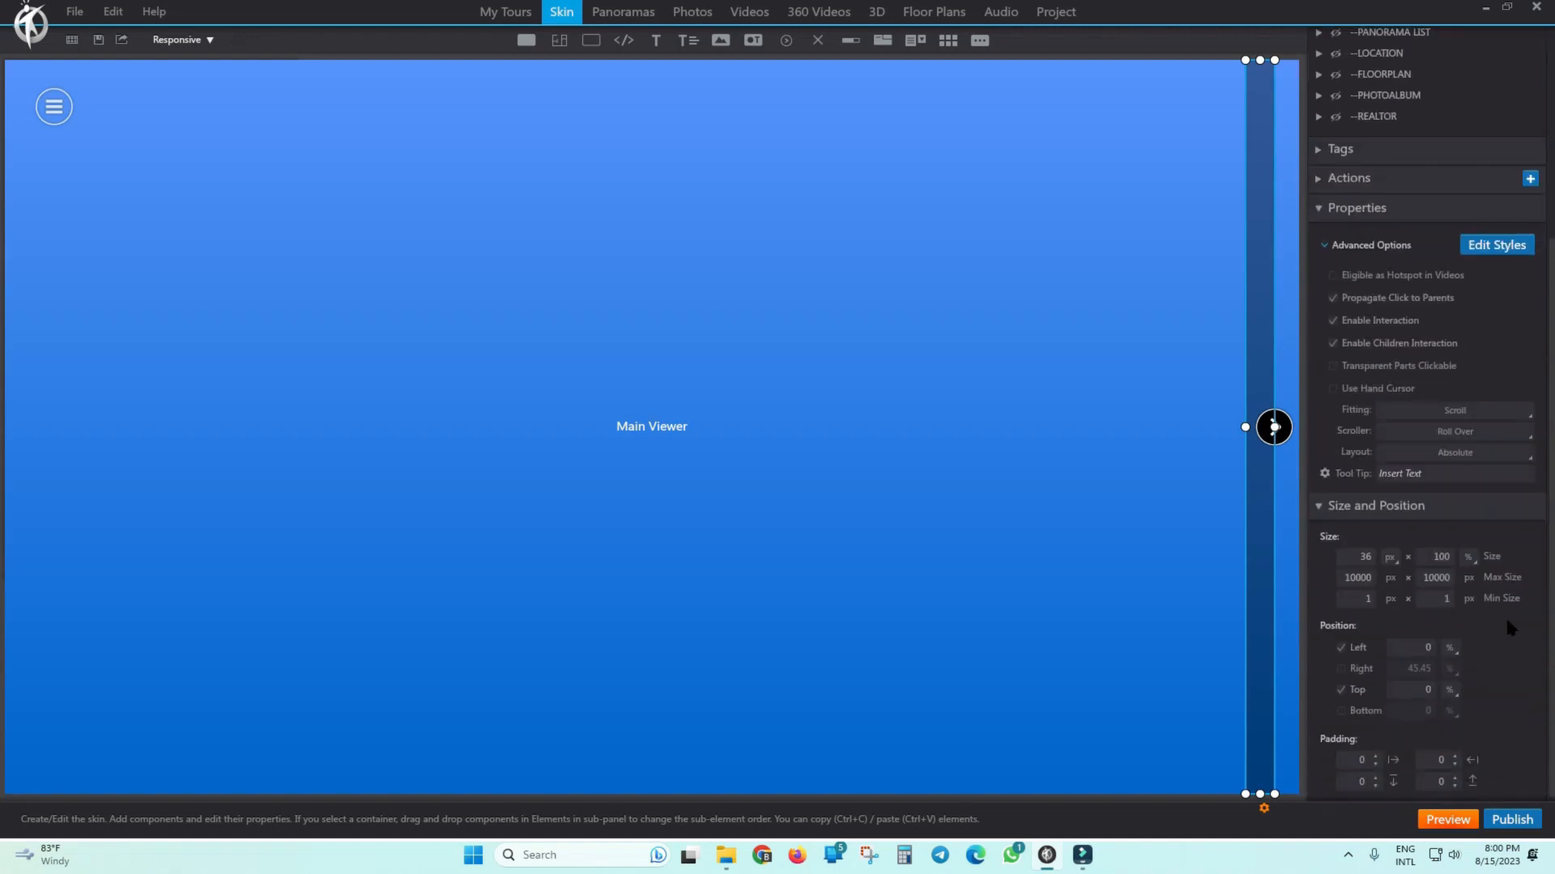
{"action": "left_click", "coordinate": [1340, 669]}
{"action": "left_click_drag", "start_coordinate": [1400, 671], "coordinate": [1442, 674]}
{"action": "type", "text": "0"}
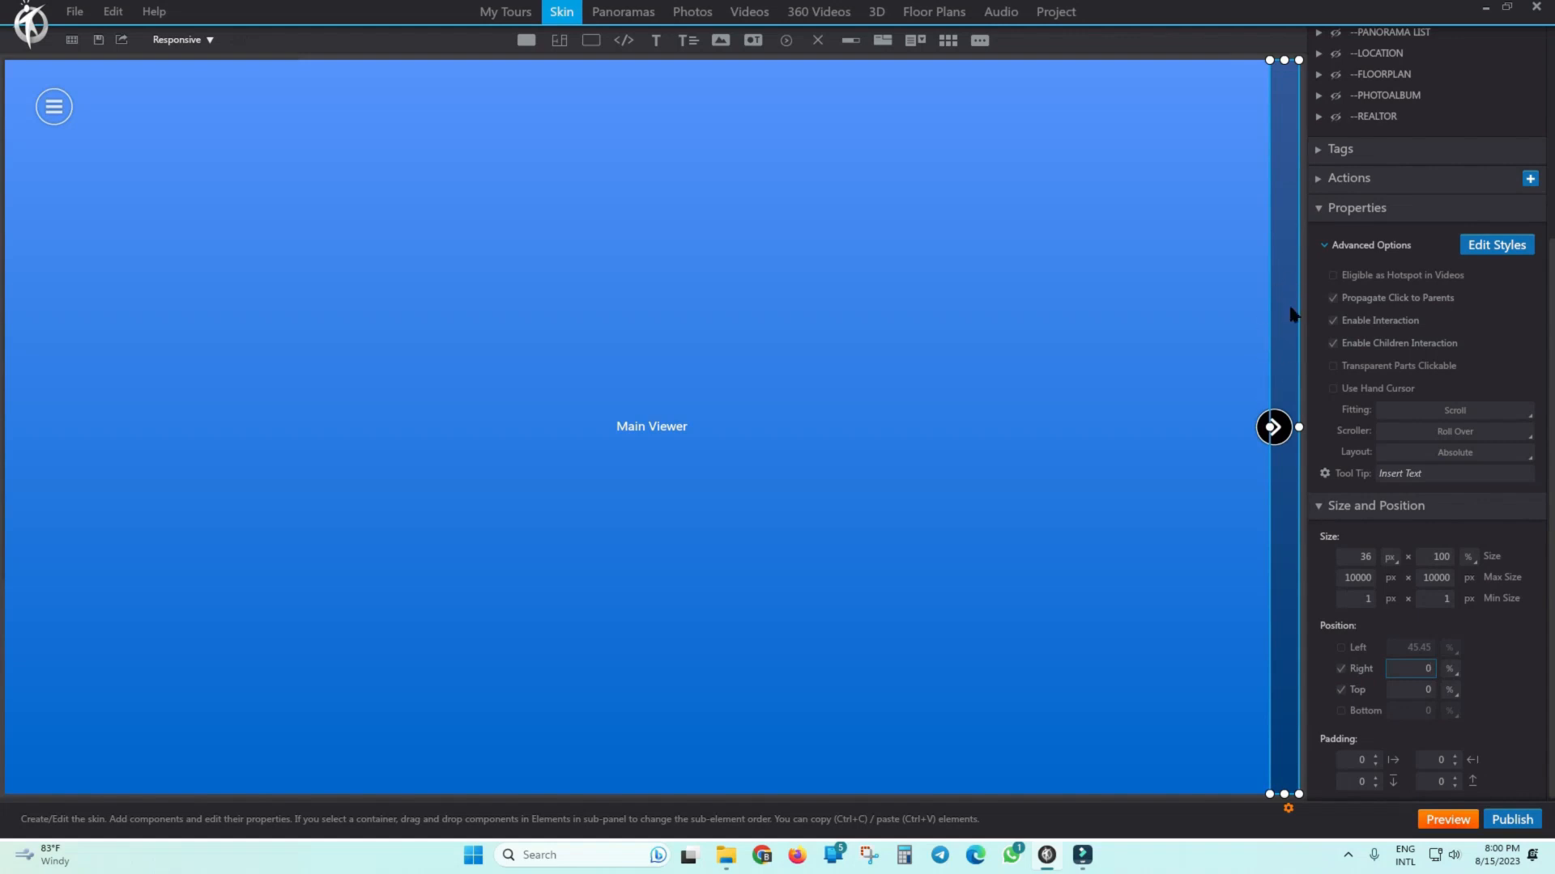
Replace the arrow icon button in COLLAPSE with the library's black double-left-arrow button in a rounded square.
{"action": "left_click", "coordinate": [1265, 435]}
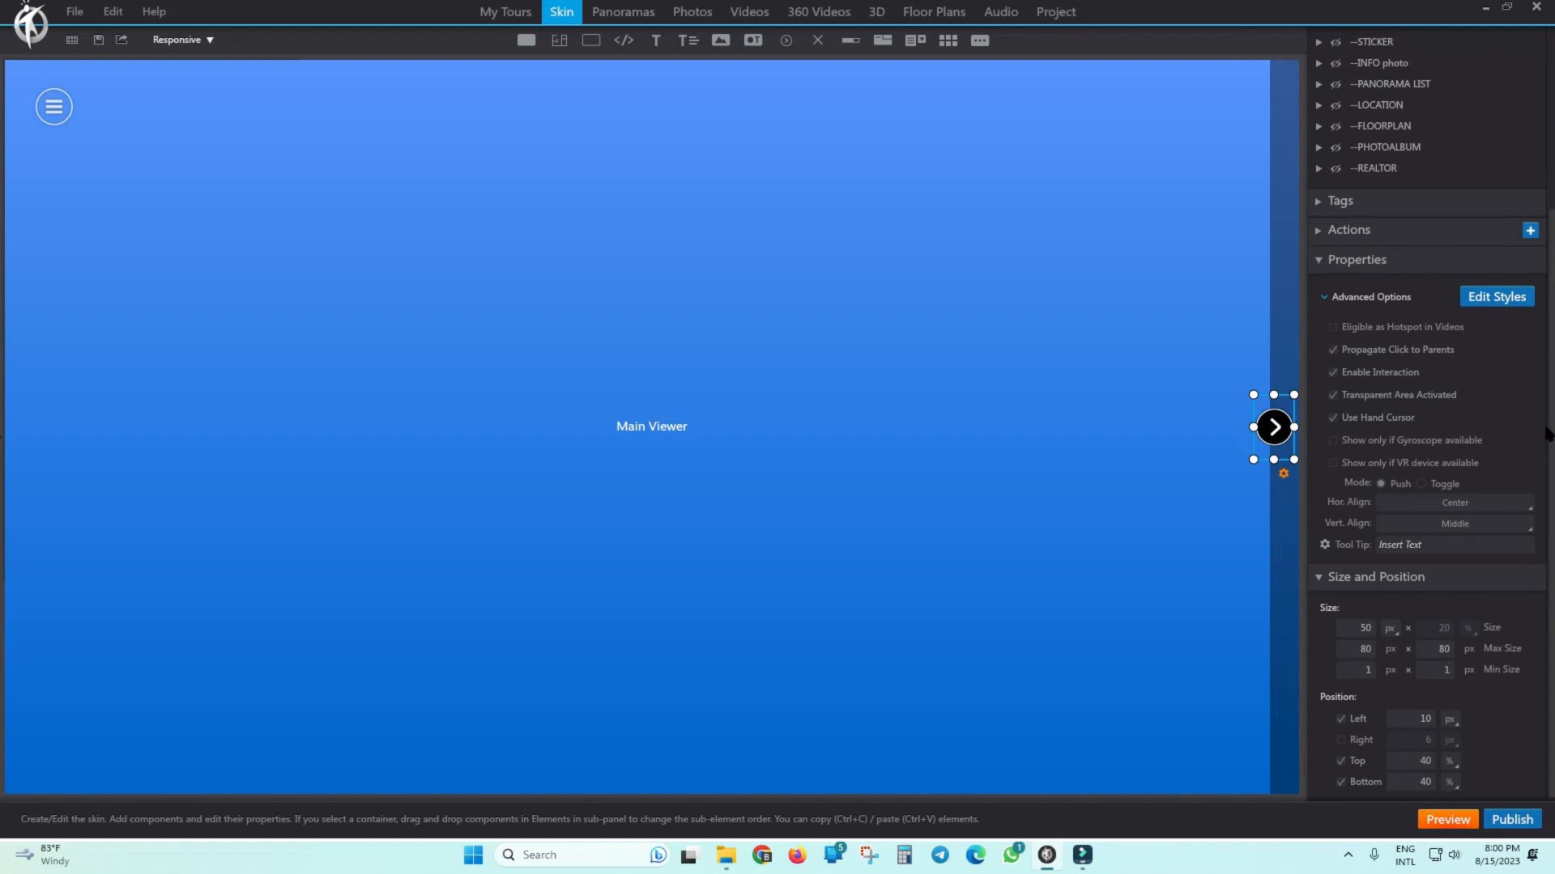
{"action": "left_click_drag", "start_coordinate": [1552, 443], "coordinate": [1549, 284]}
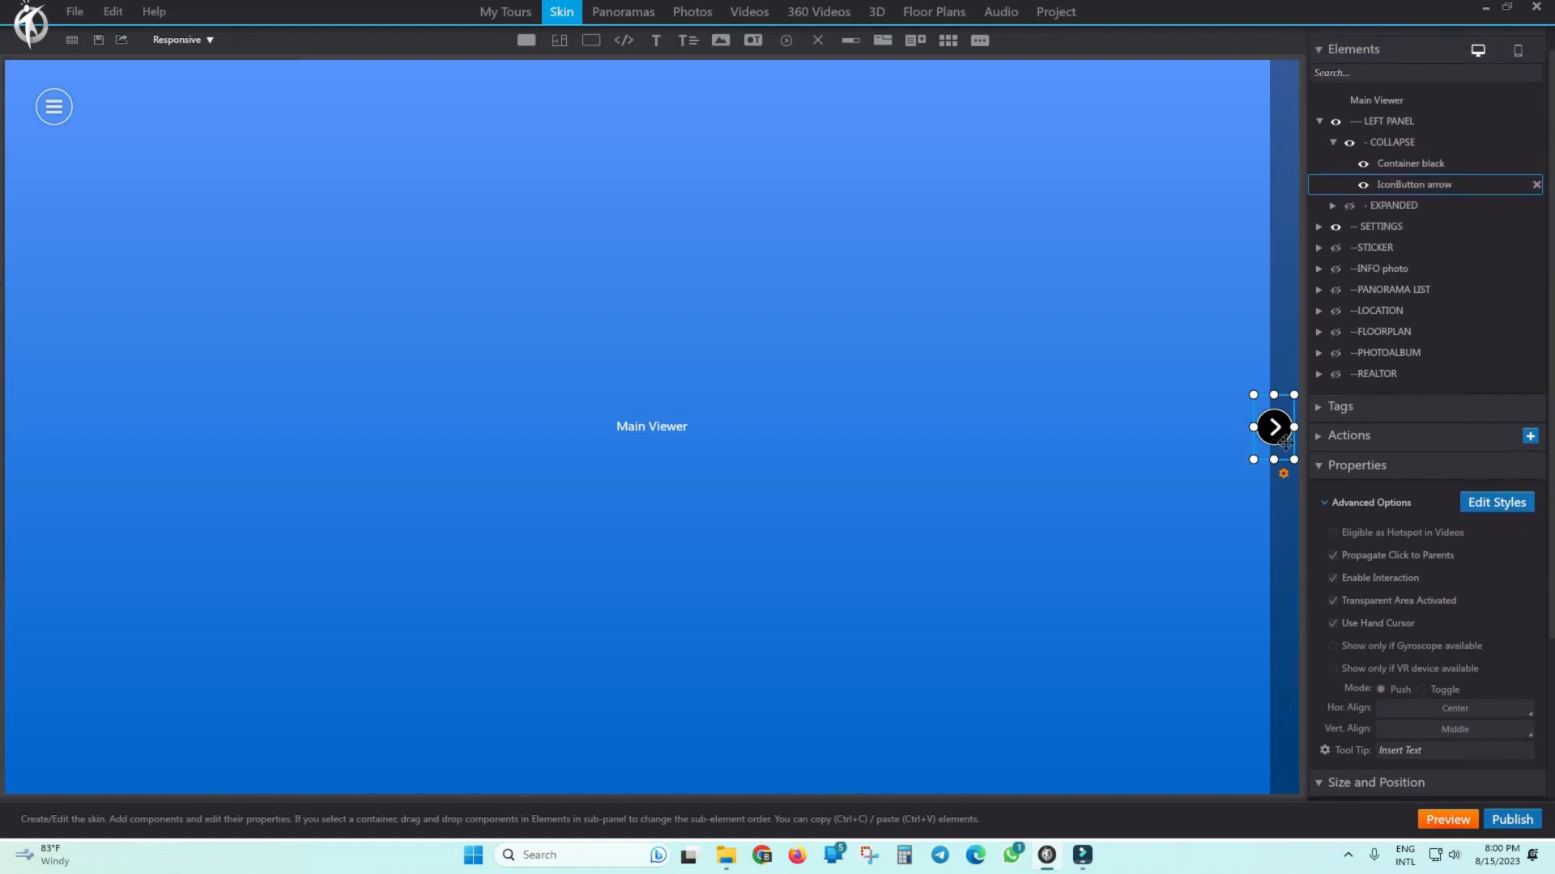
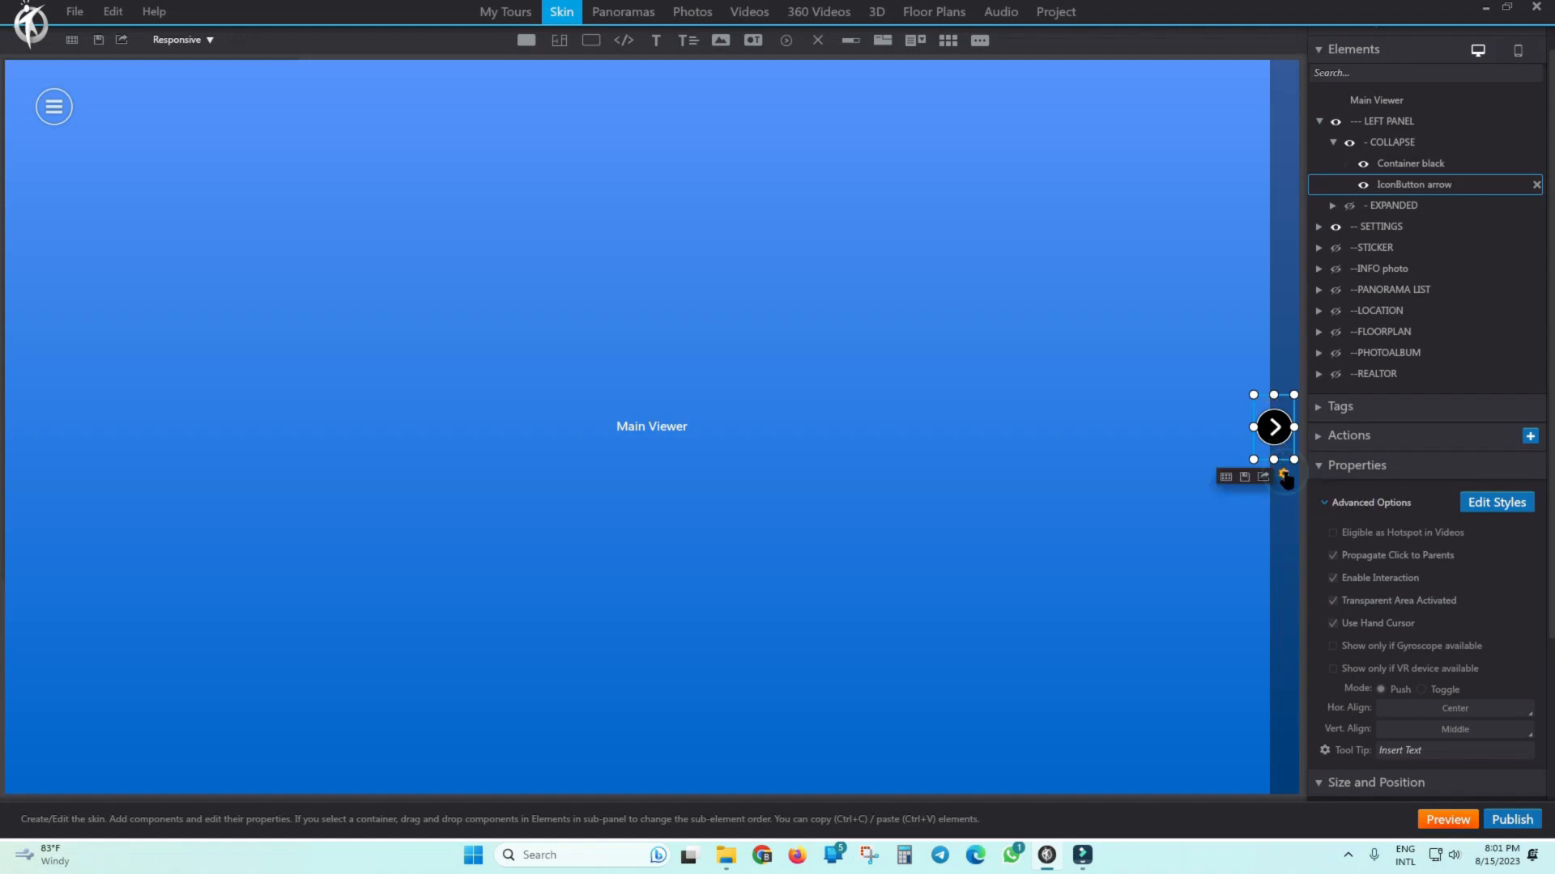
{"action": "left_click", "coordinate": [1169, 340]}
{"action": "left_click", "coordinate": [1260, 433]}
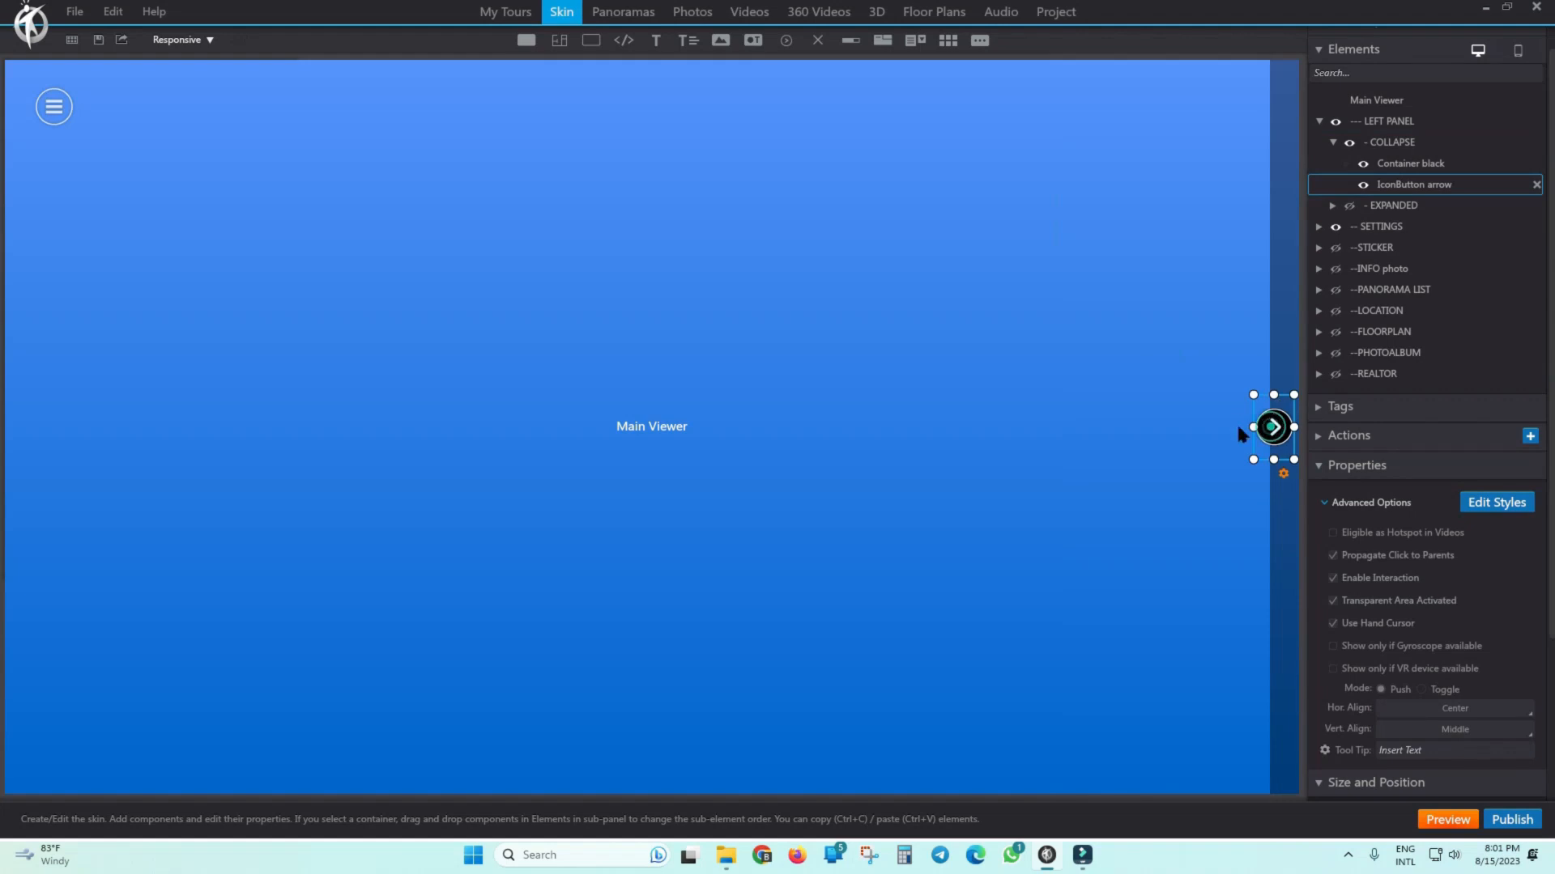
{"action": "left_click", "coordinate": [1282, 479]}
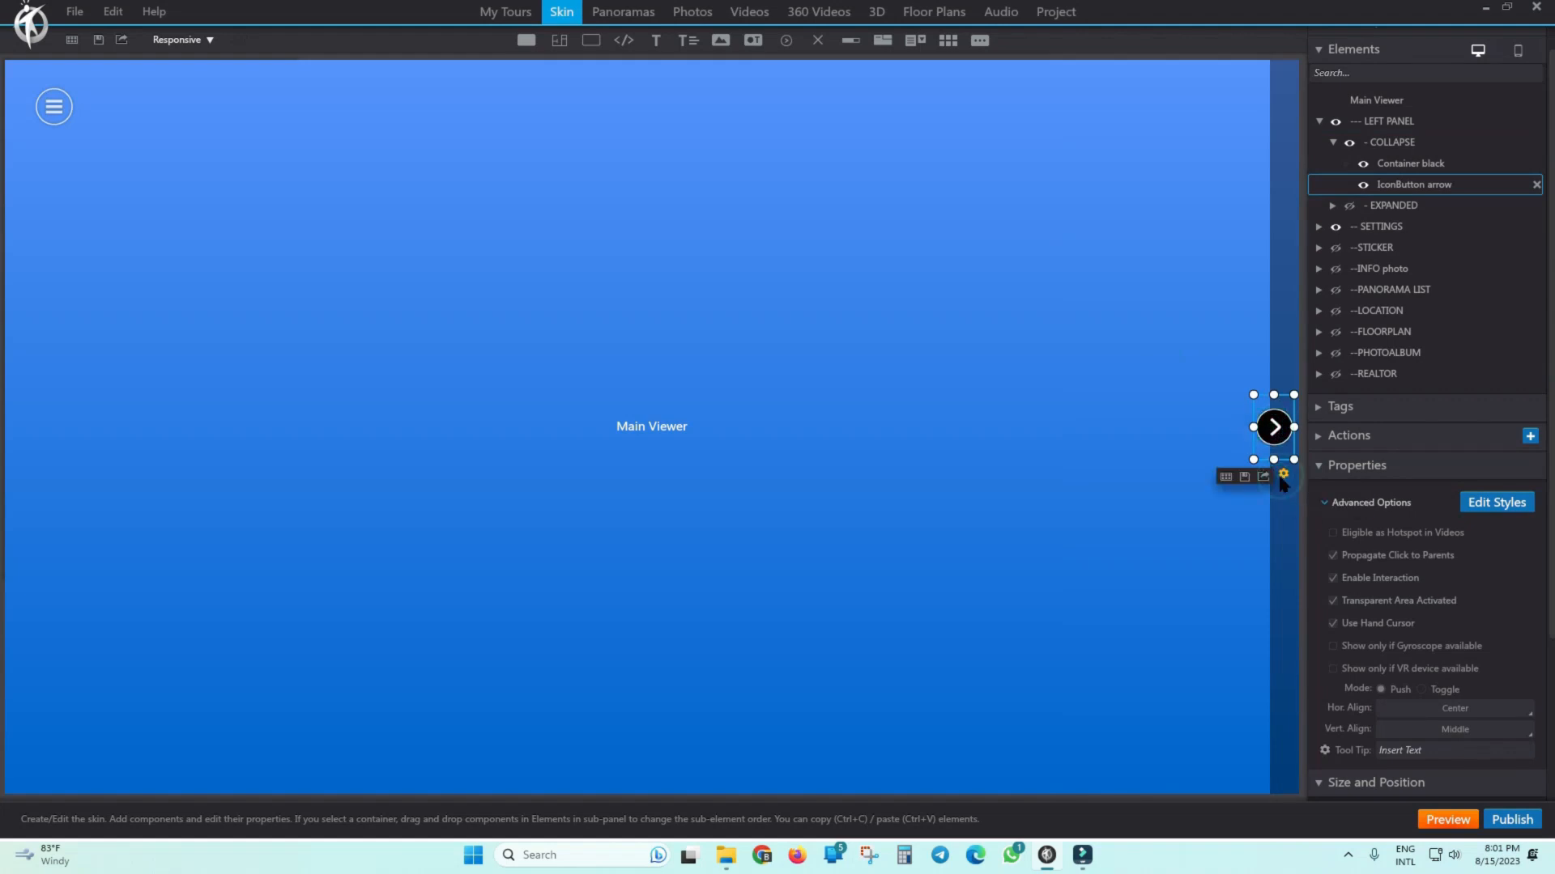
{"action": "left_click", "coordinate": [1225, 478]}
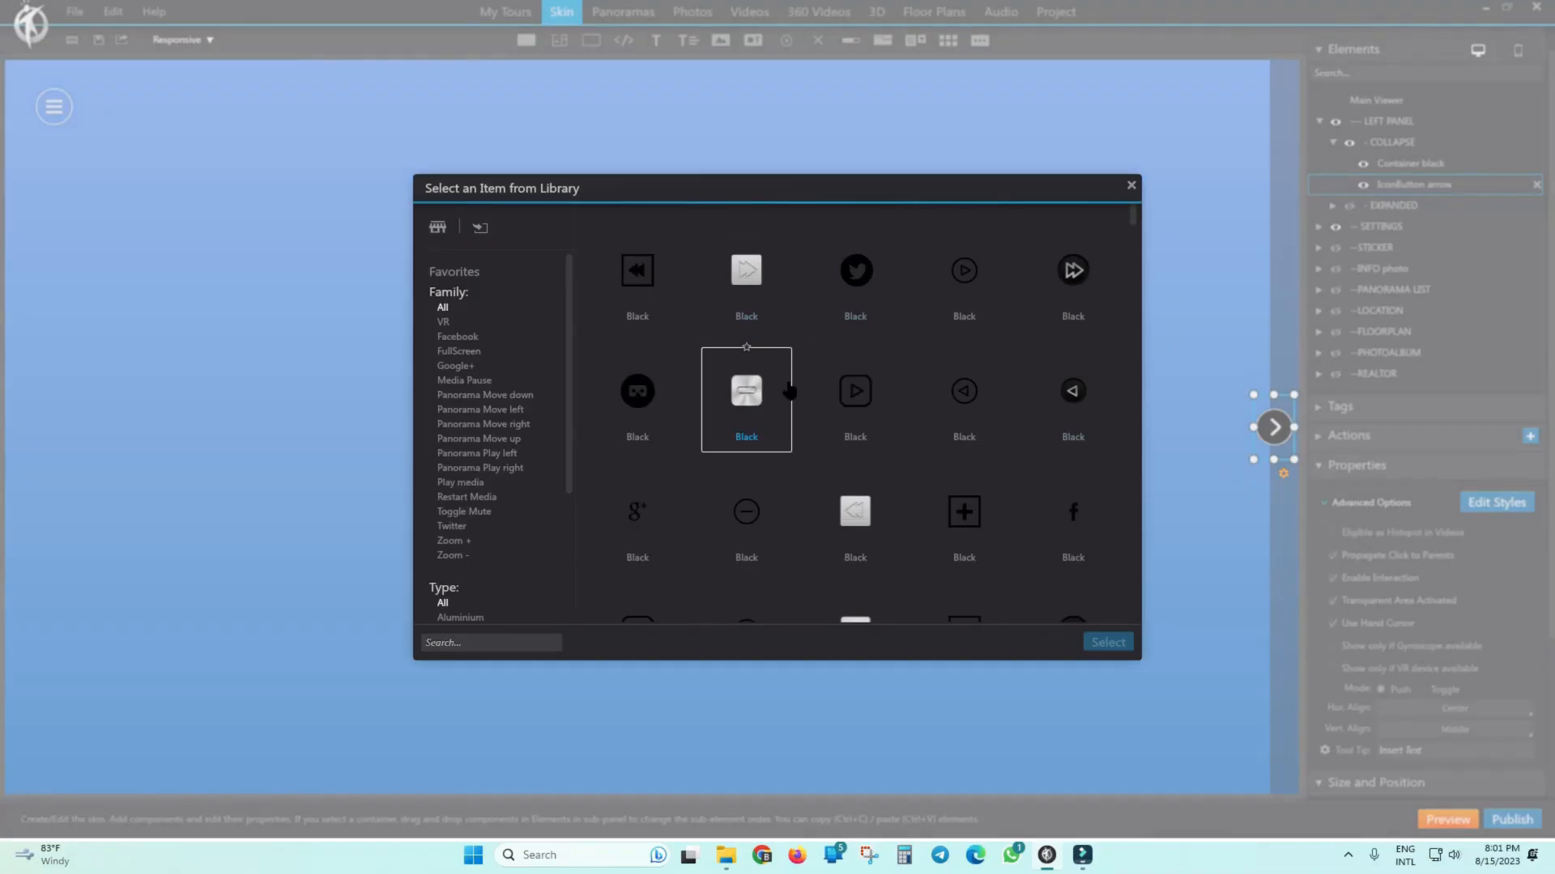
{"action": "left_click", "coordinate": [834, 496]}
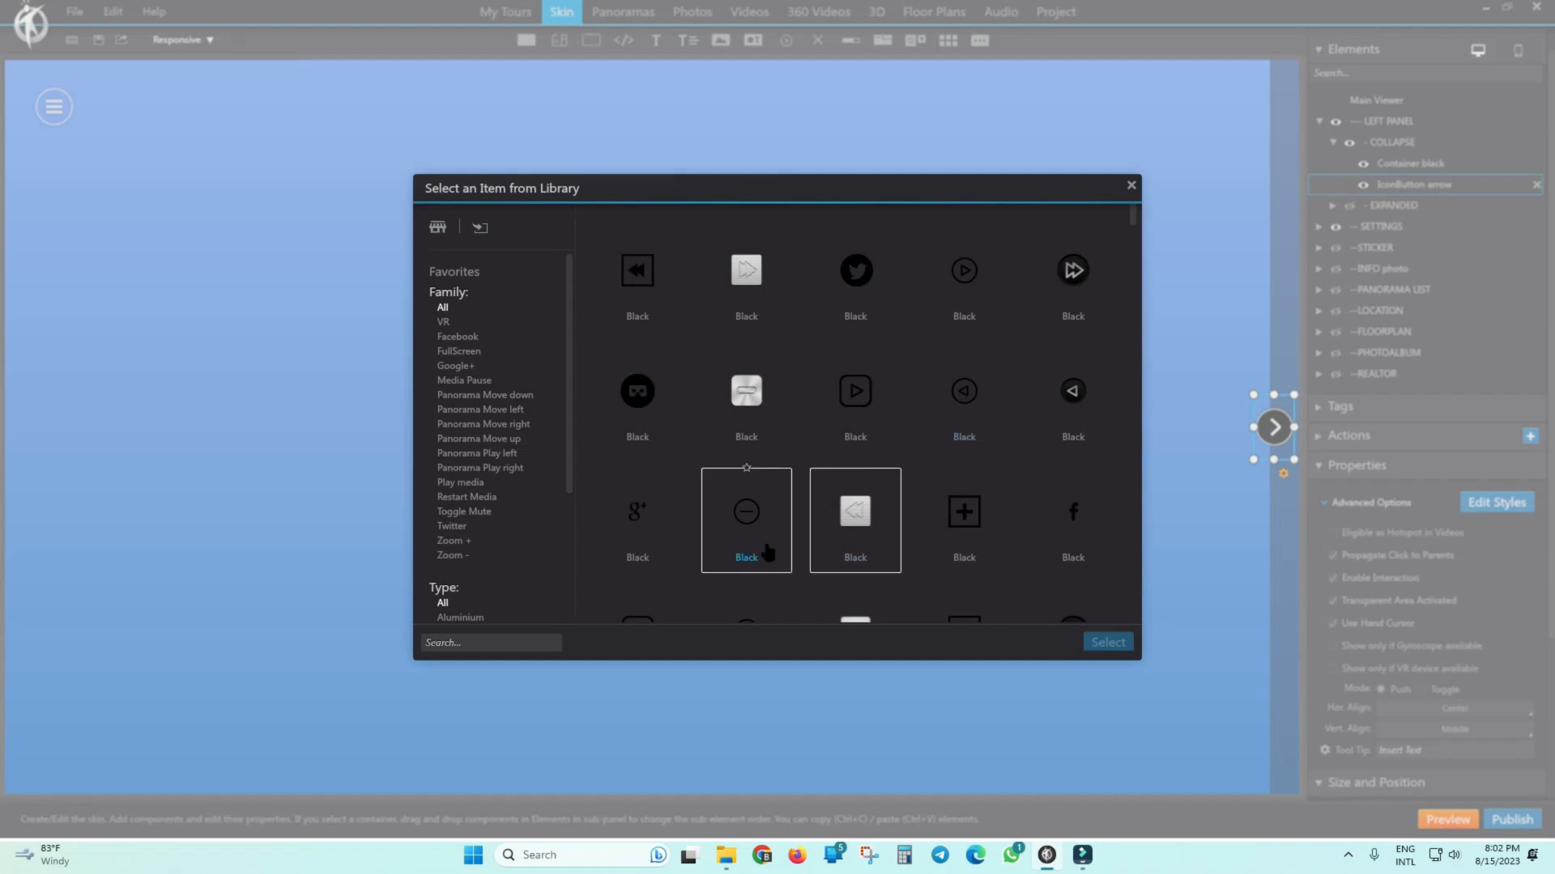
{"action": "scroll", "coordinate": [862, 519], "scroll_direction": "down", "scroll_amount": 3}
{"action": "scroll", "coordinate": [886, 479], "scroll_direction": "down", "scroll_amount": 3}
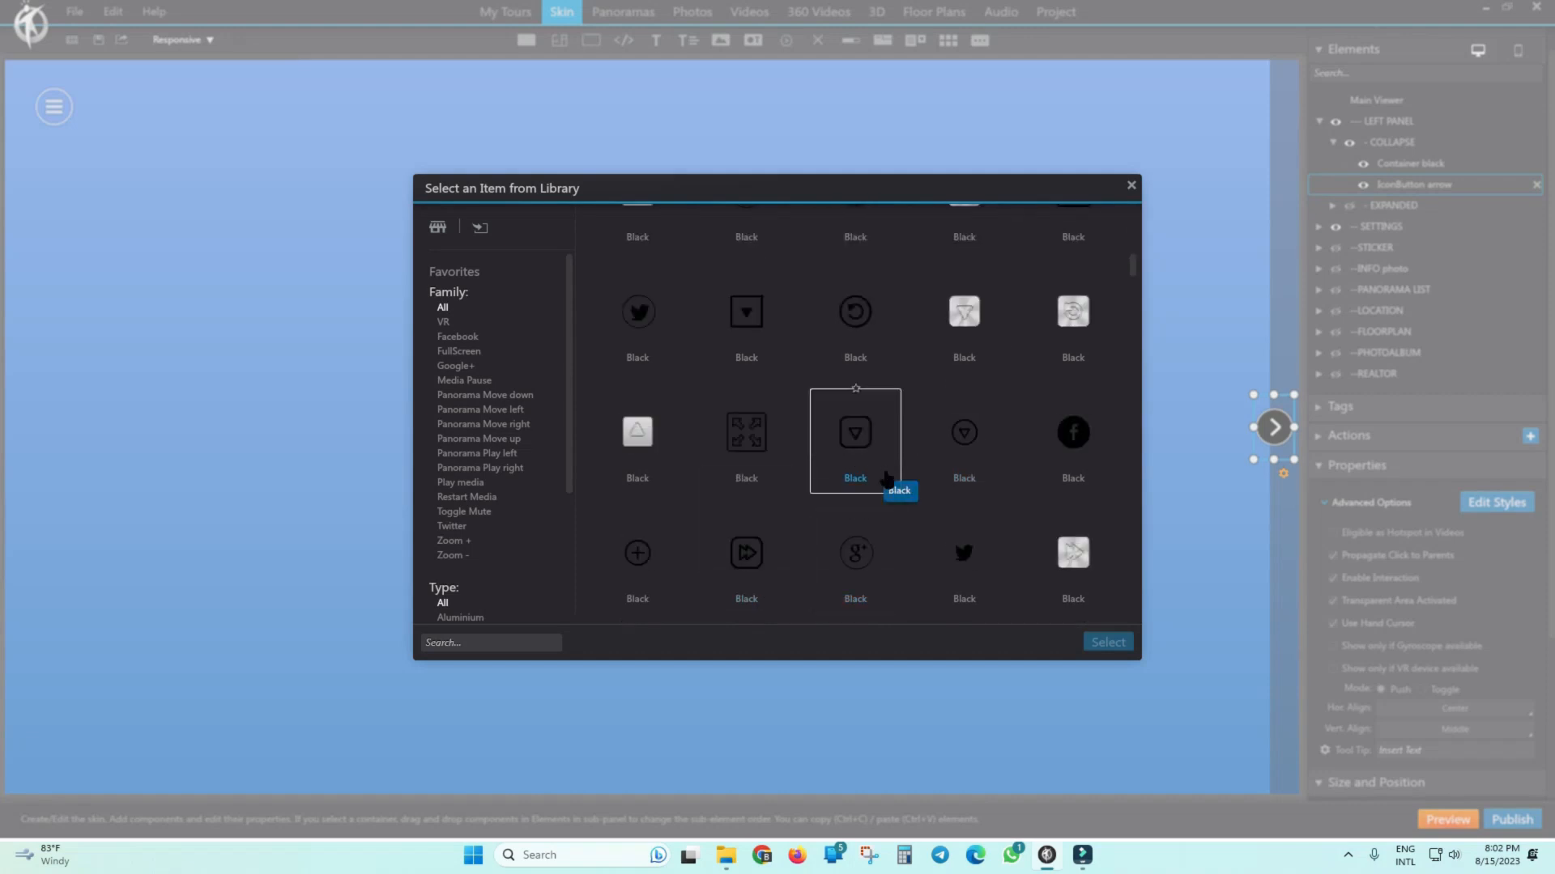
{"action": "scroll", "coordinate": [887, 479], "scroll_direction": "down", "scroll_amount": 3}
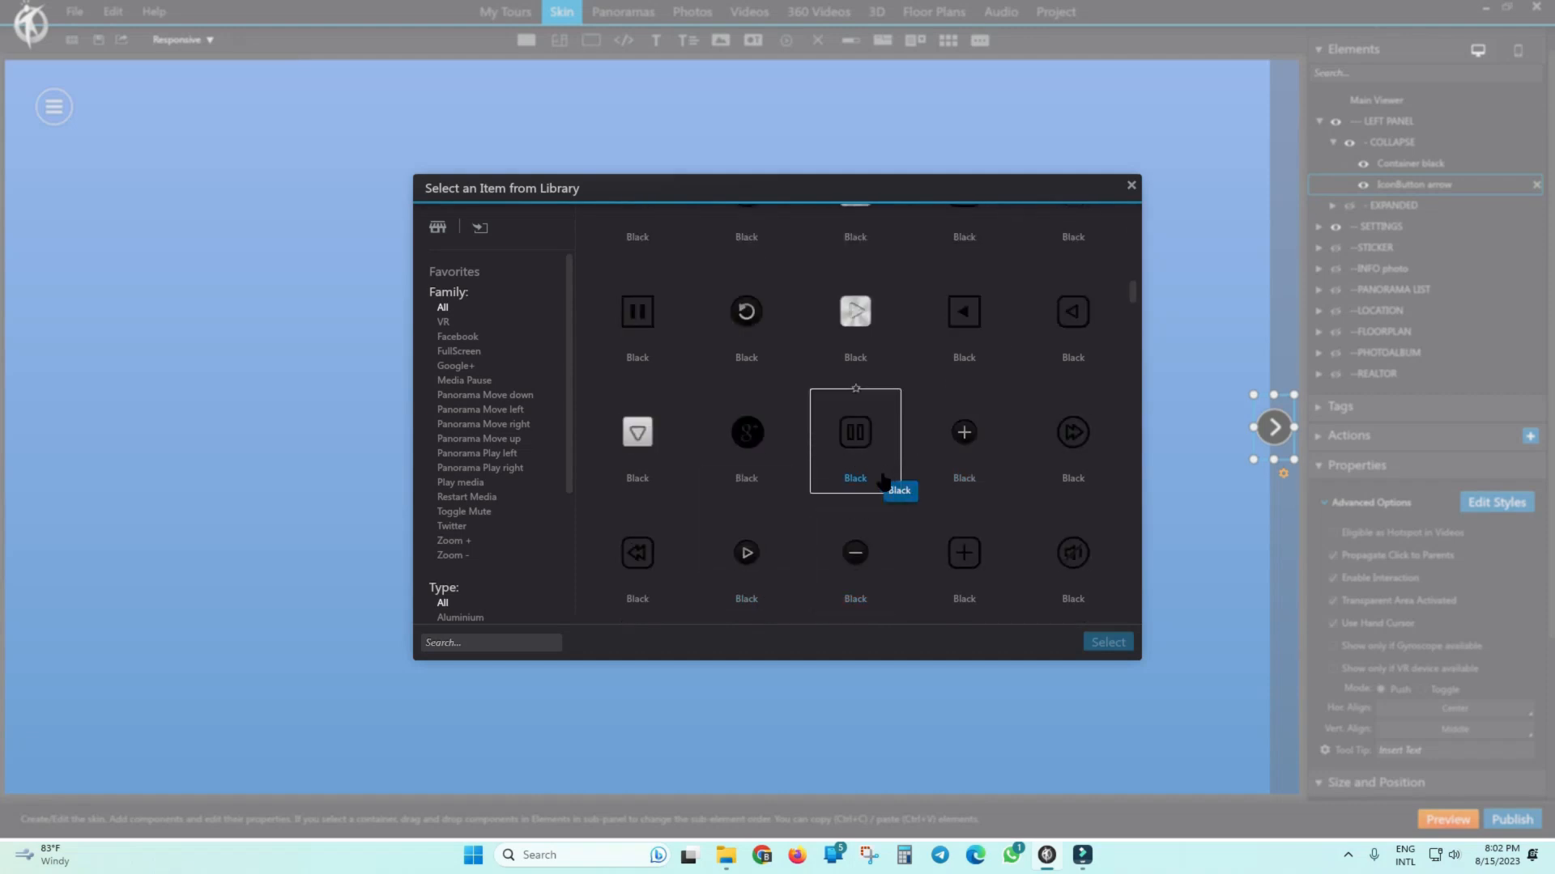
{"action": "left_click", "coordinate": [646, 559]}
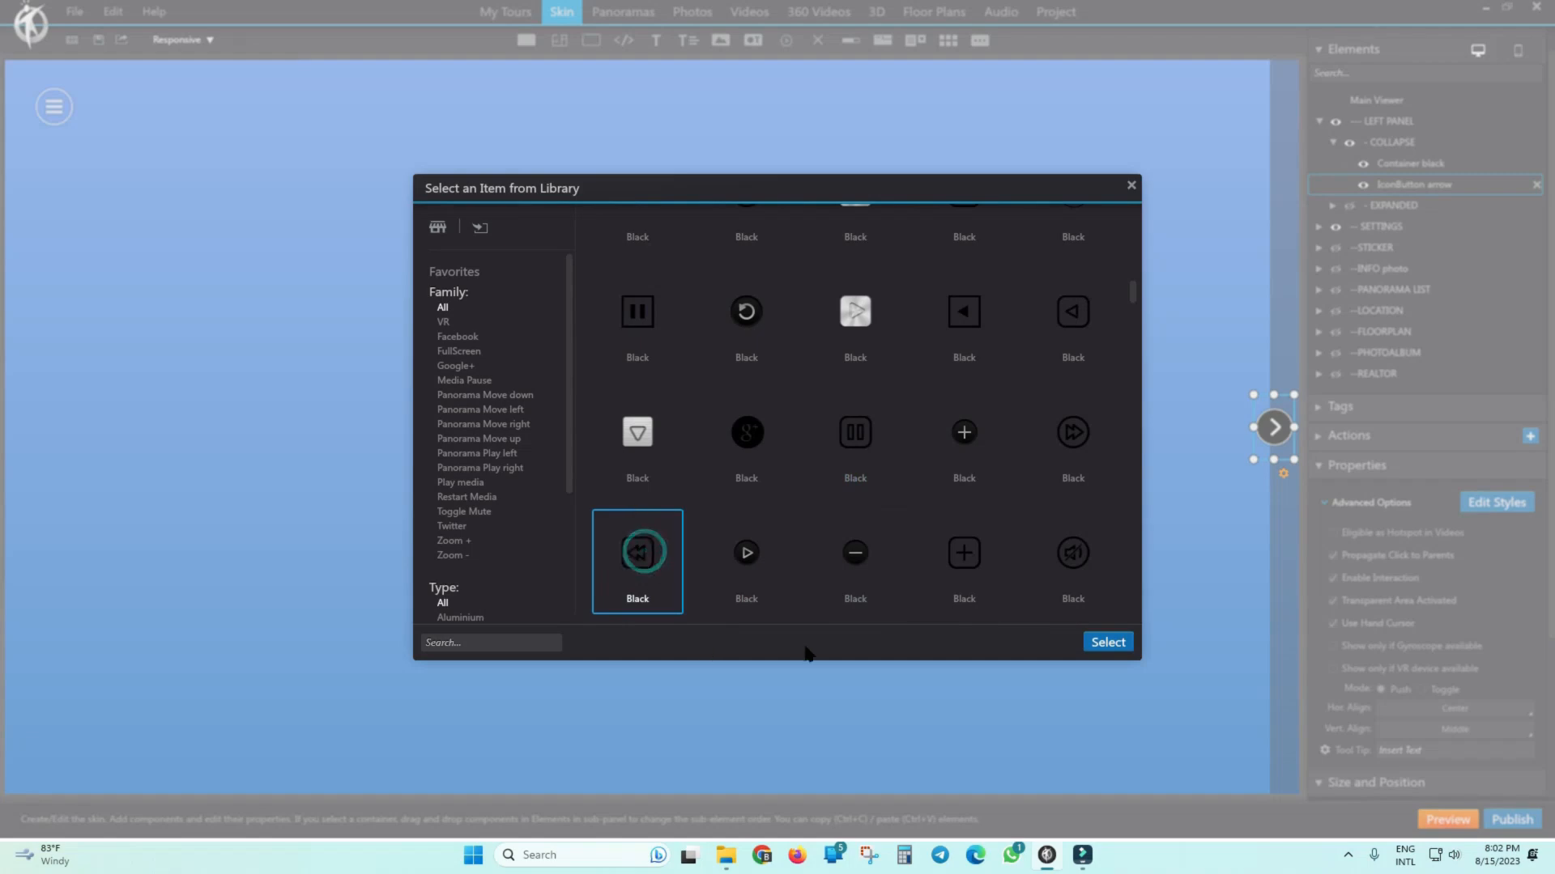
{"action": "left_click", "coordinate": [1106, 643]}
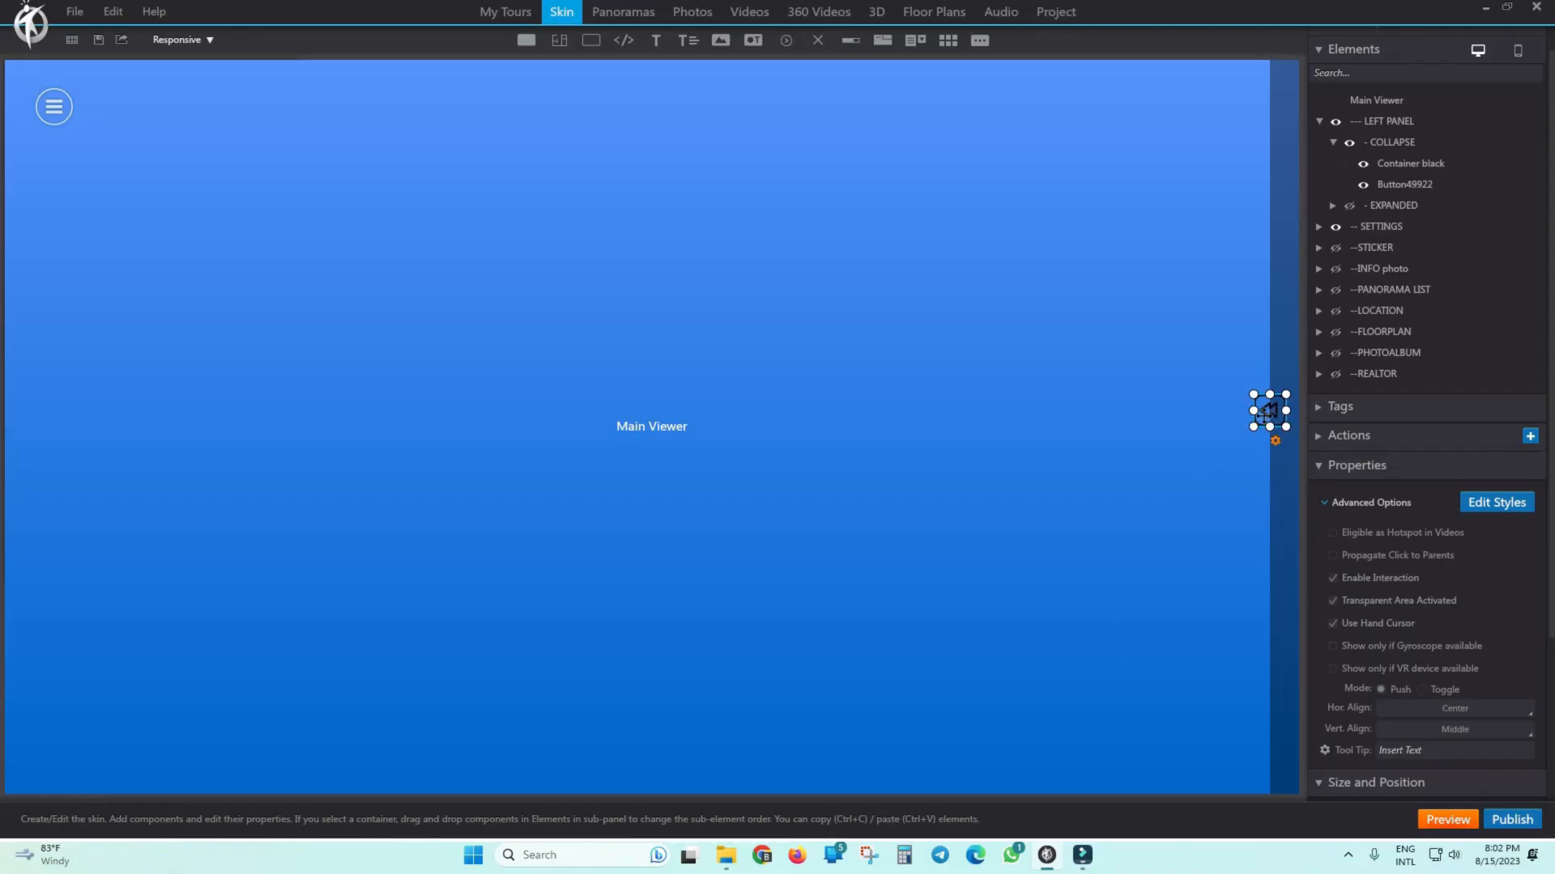
{"action": "left_click", "coordinate": [1138, 431]}
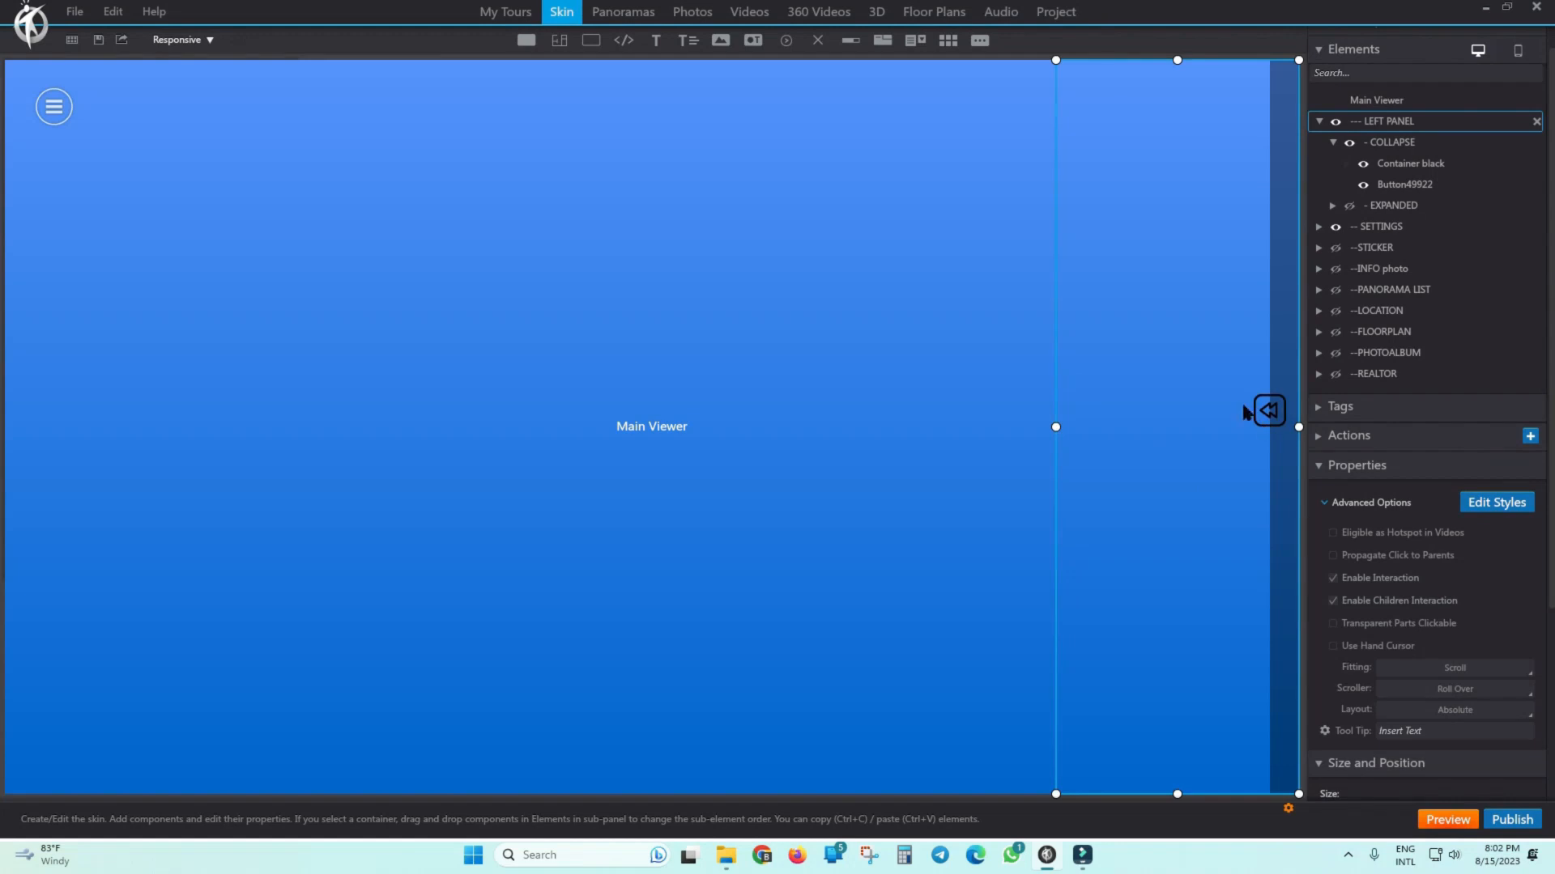
Hide the COLLAPSE container and make the EXPANDED container of LEFT PANEL visible.
{"action": "left_click", "coordinate": [1332, 142]}
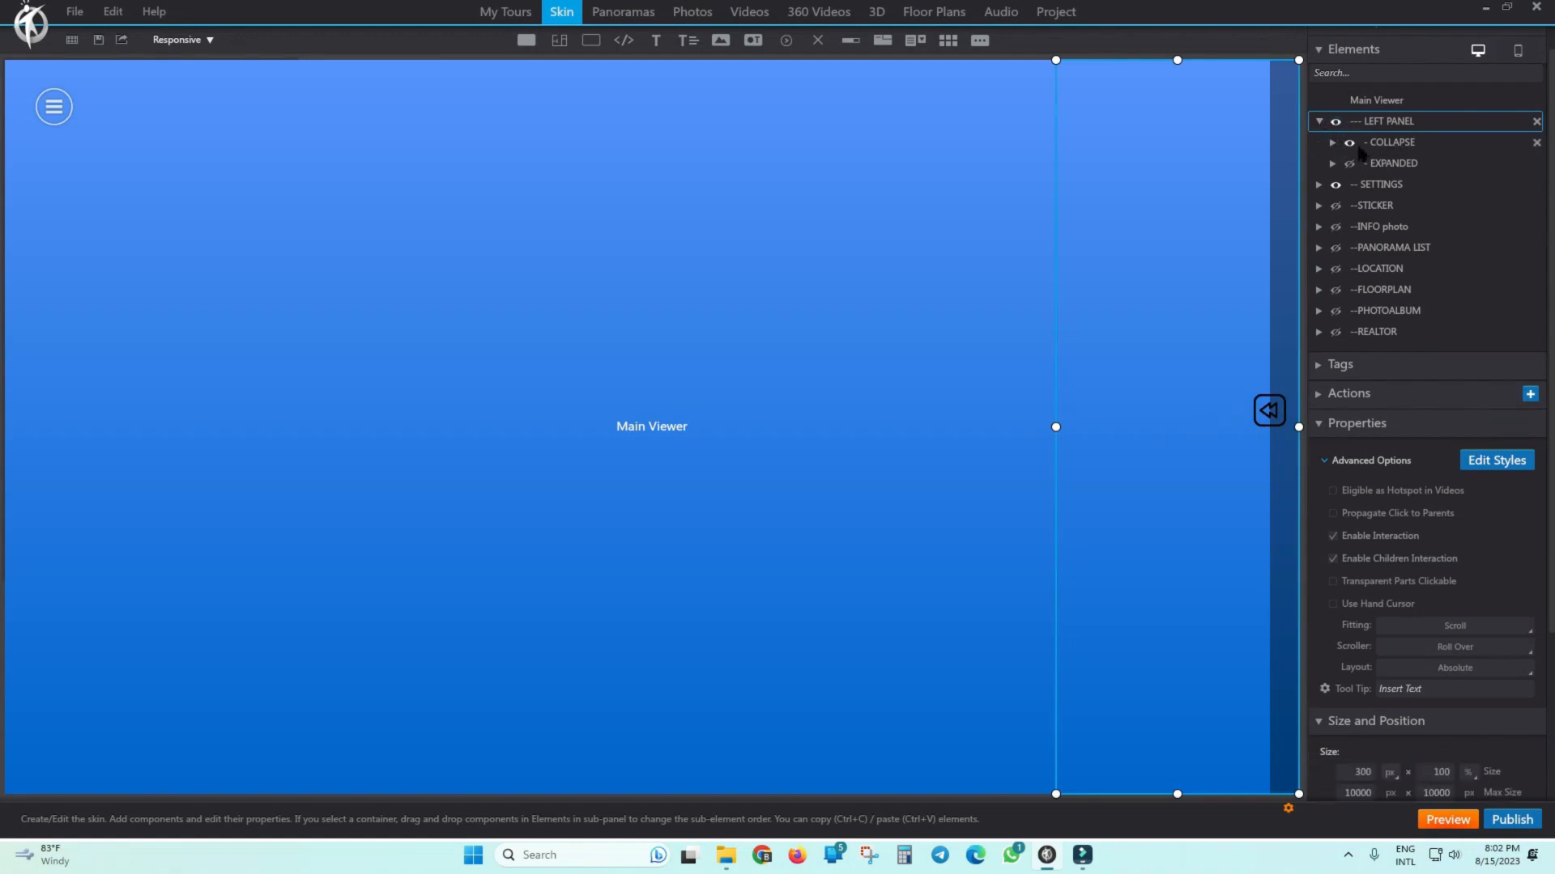
{"action": "left_click", "coordinate": [1349, 143]}
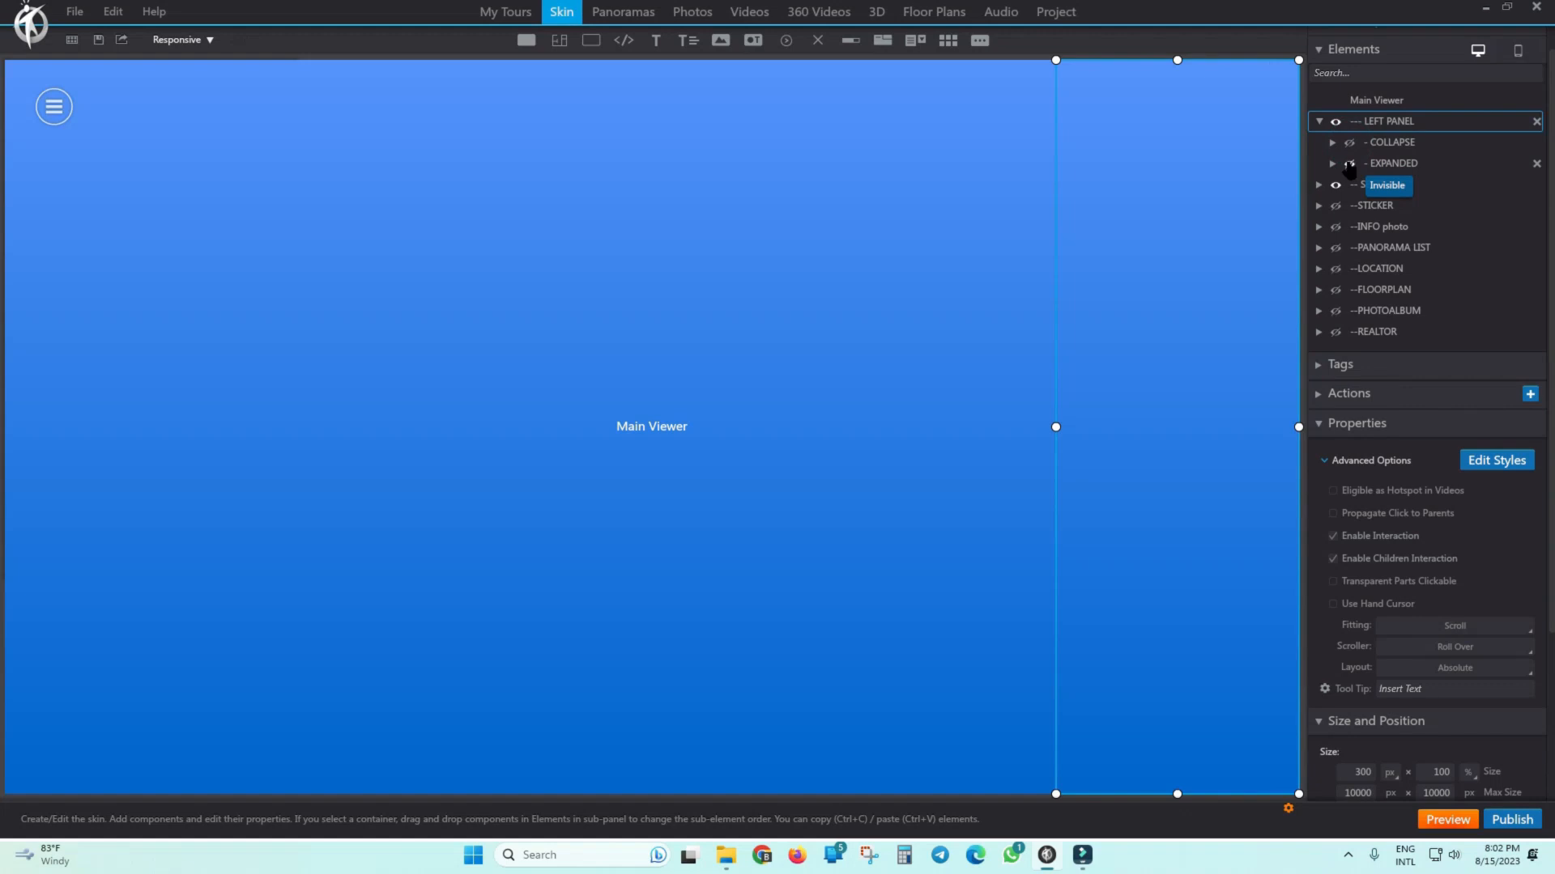
{"action": "left_click", "coordinate": [1349, 163]}
Preview the tour, test collapsing and expanding the side panel with its arrow buttons, and close the preview.
{"action": "left_click", "coordinate": [1449, 821]}
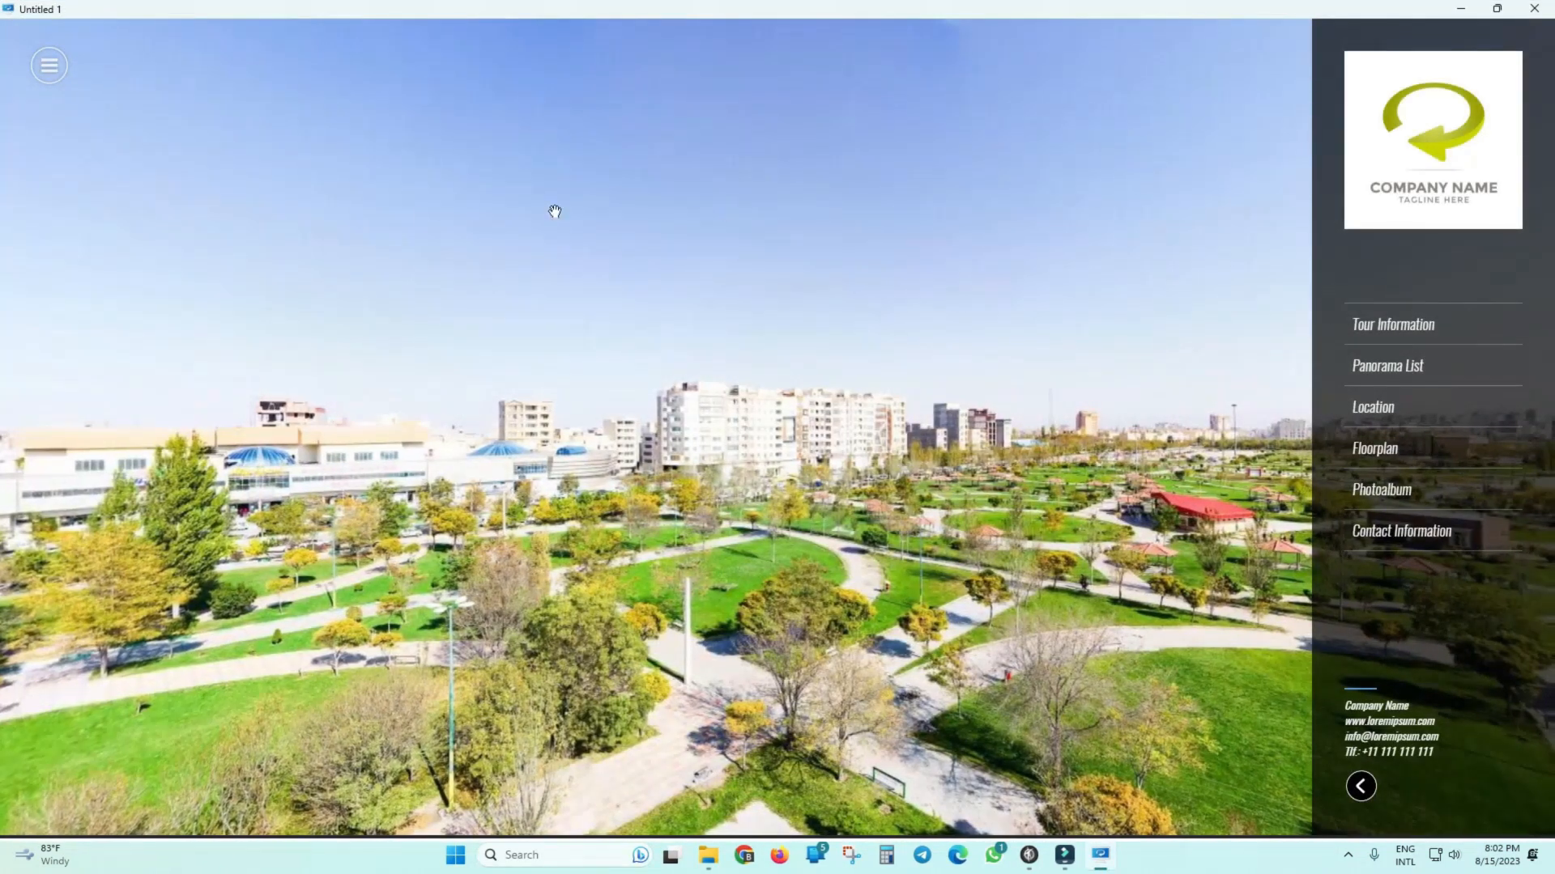
{"action": "left_click", "coordinate": [1362, 785]}
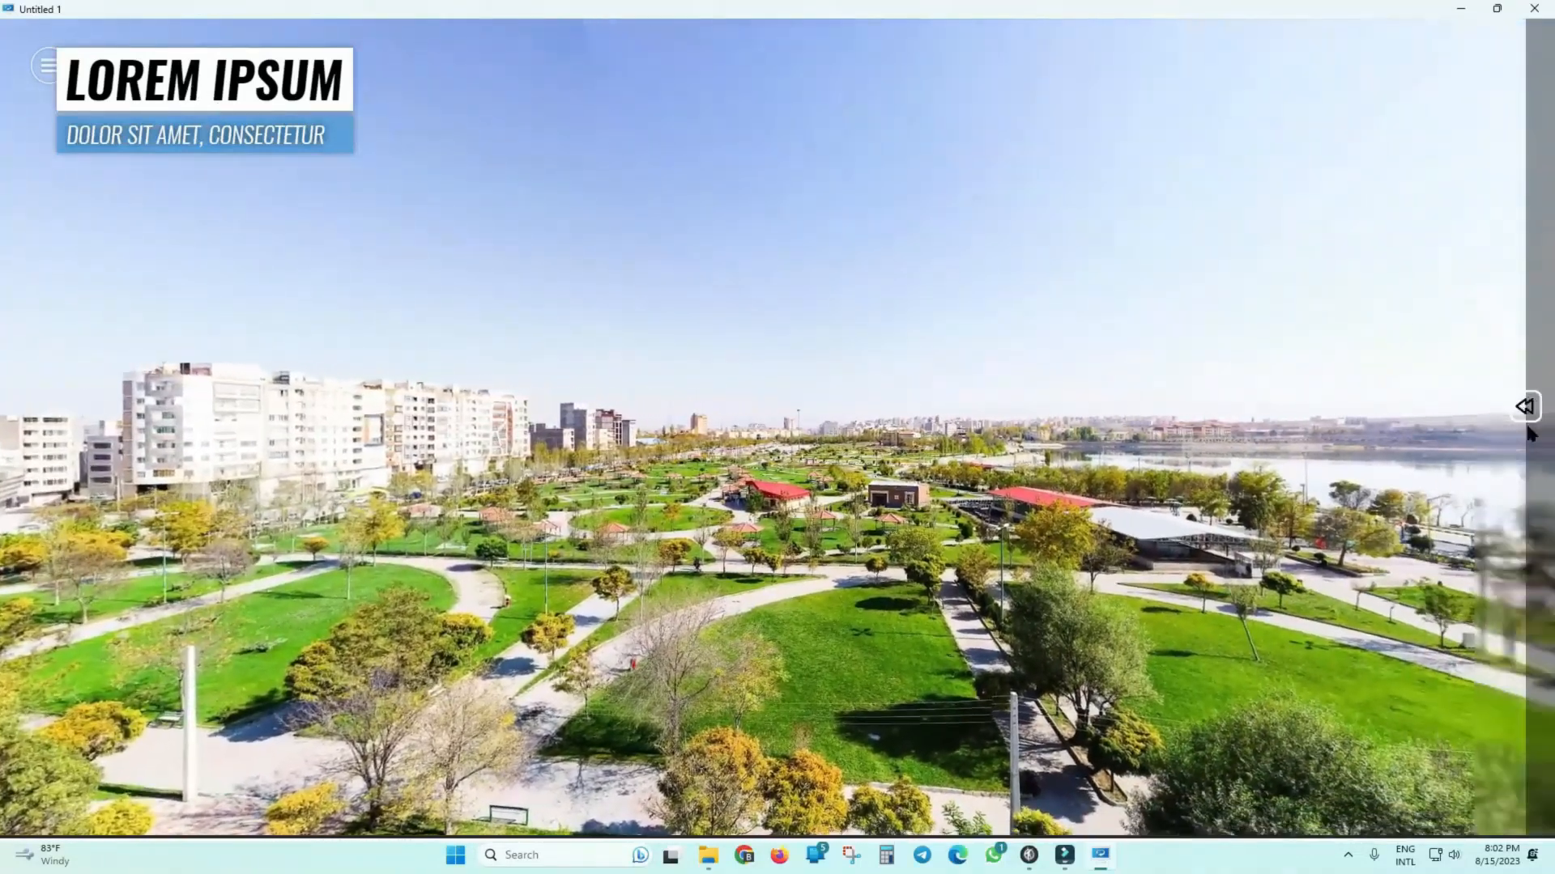
{"action": "left_click", "coordinate": [1524, 406]}
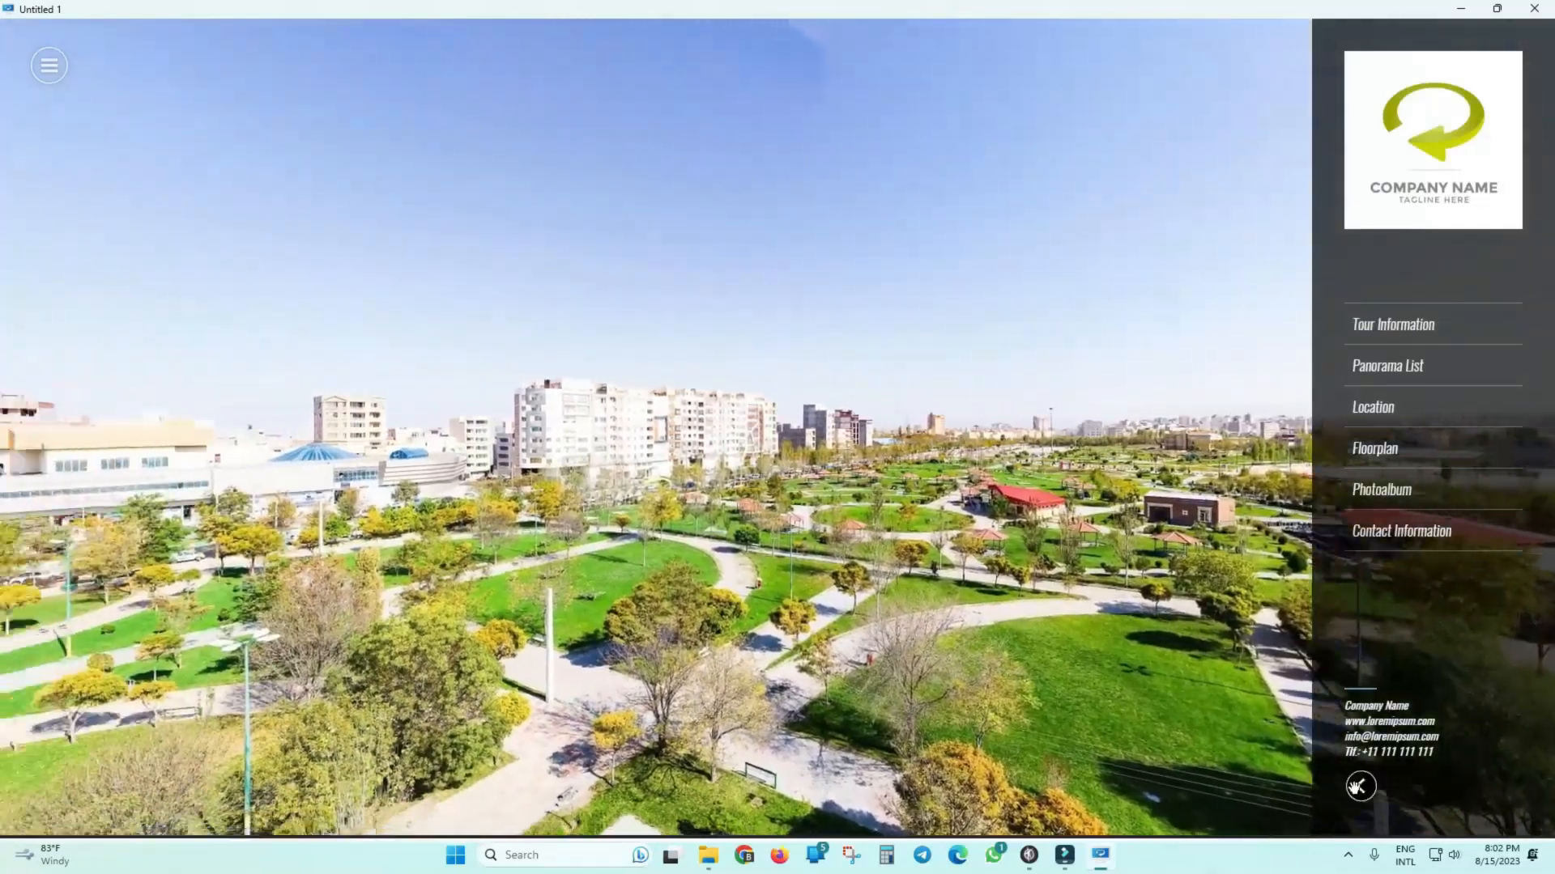
{"action": "left_click", "coordinate": [1360, 787]}
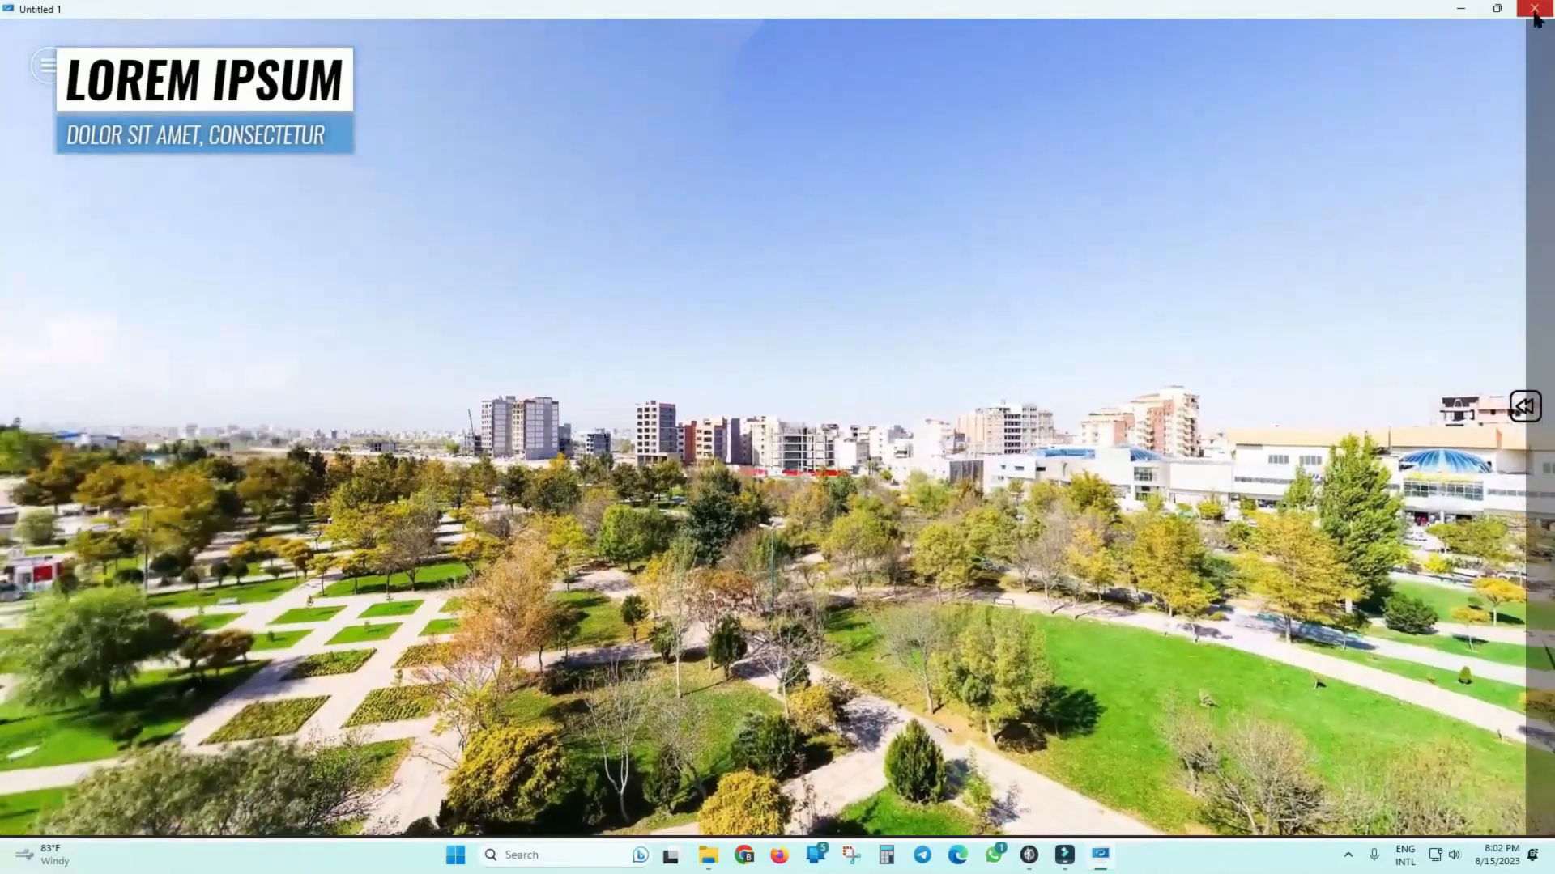
{"action": "left_click", "coordinate": [1534, 9]}
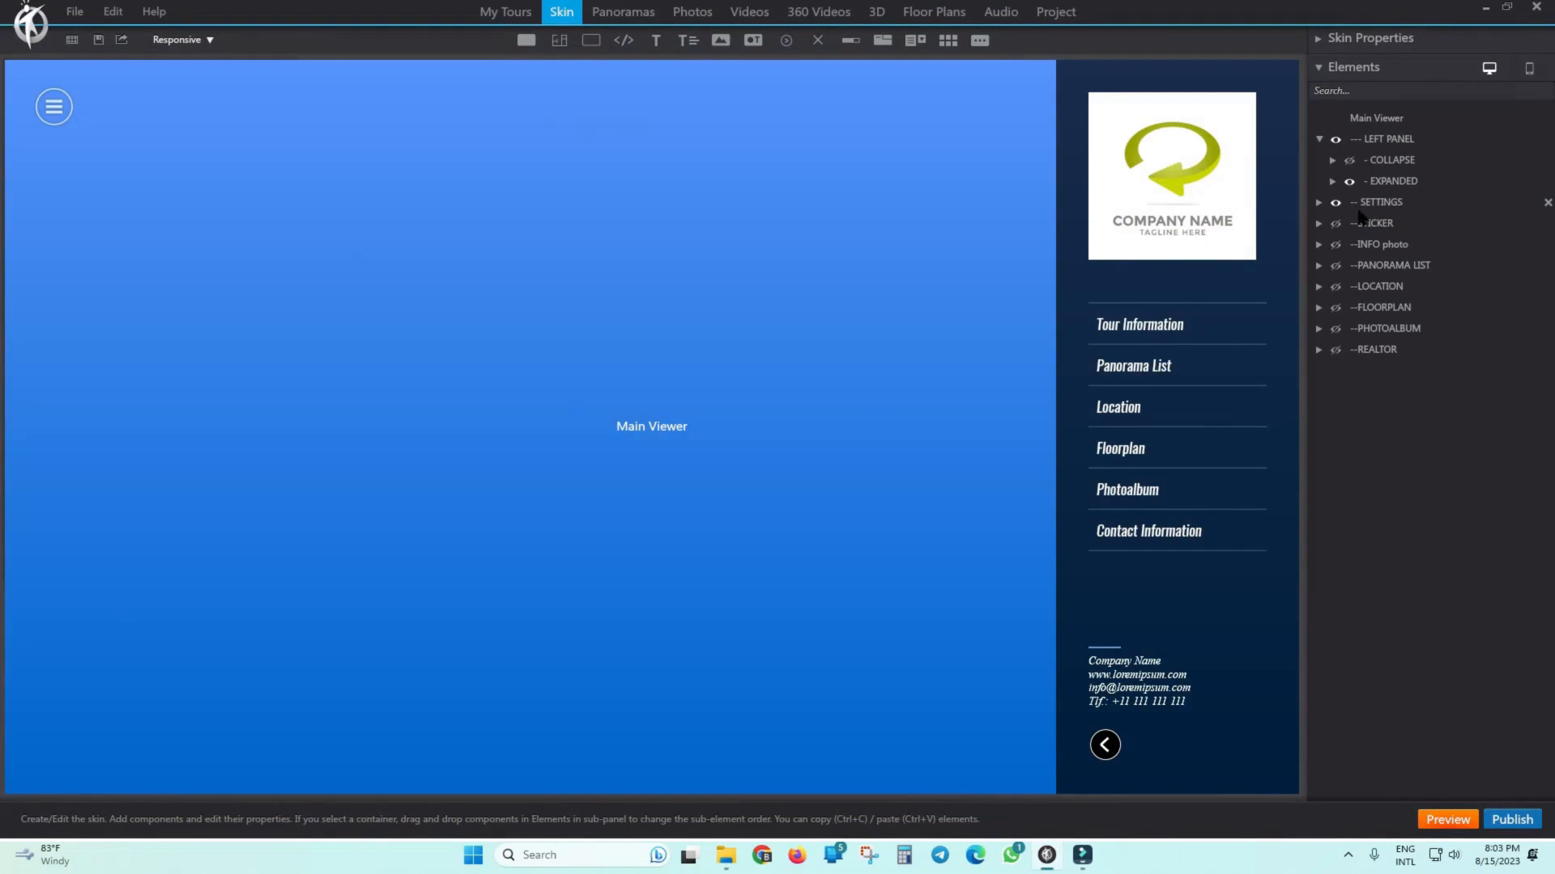
Collapse the LEFT PANEL tree, then make the STICKER element visible and select it.
{"action": "left_click", "coordinate": [1319, 139]}
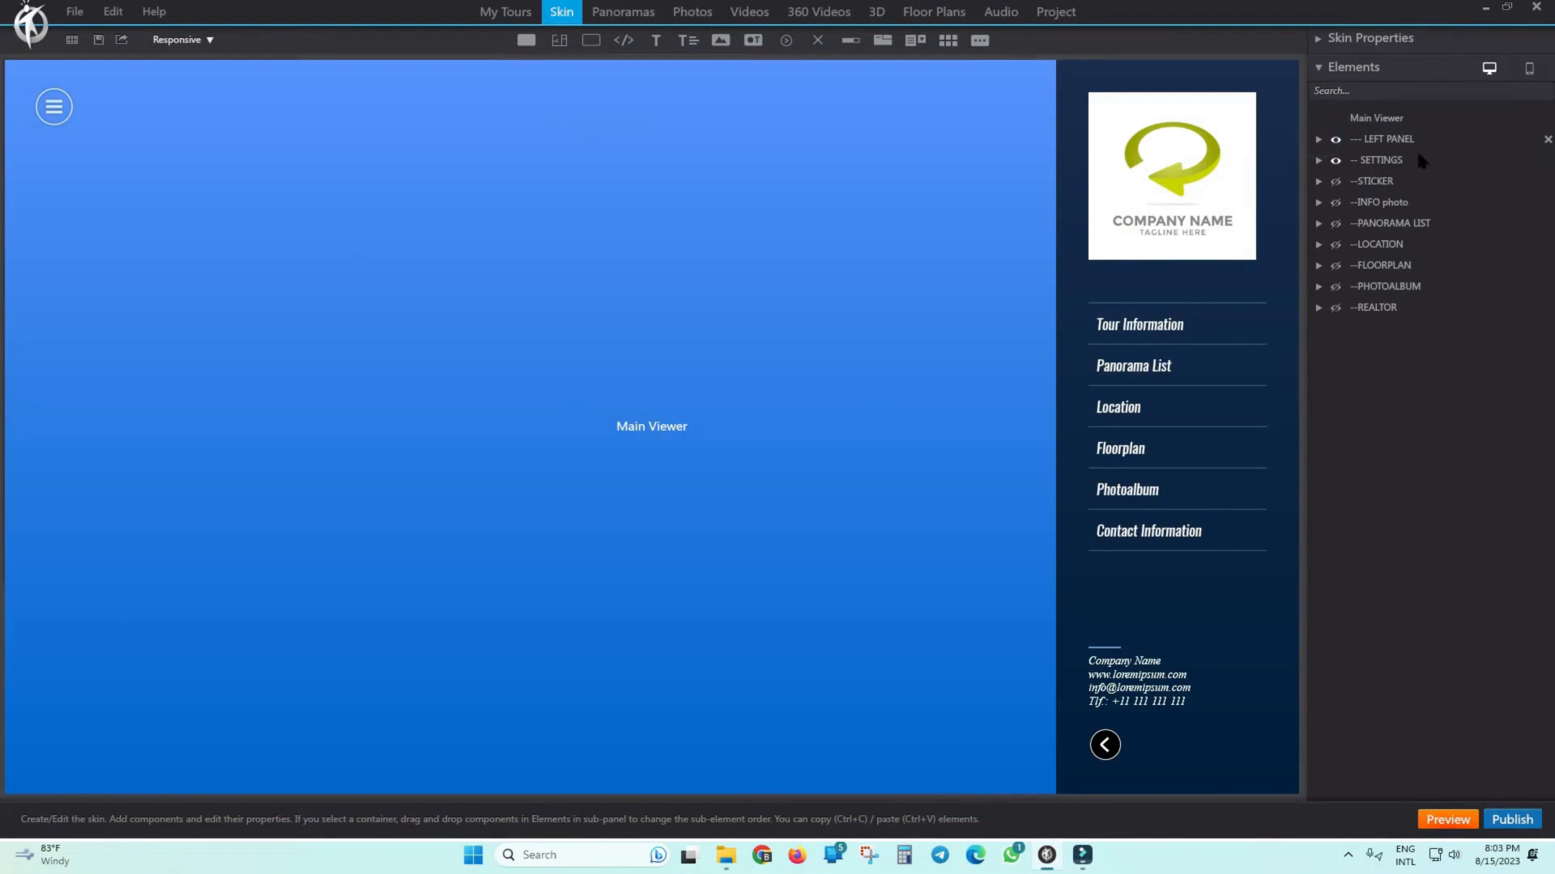
{"action": "left_click", "coordinate": [1335, 181]}
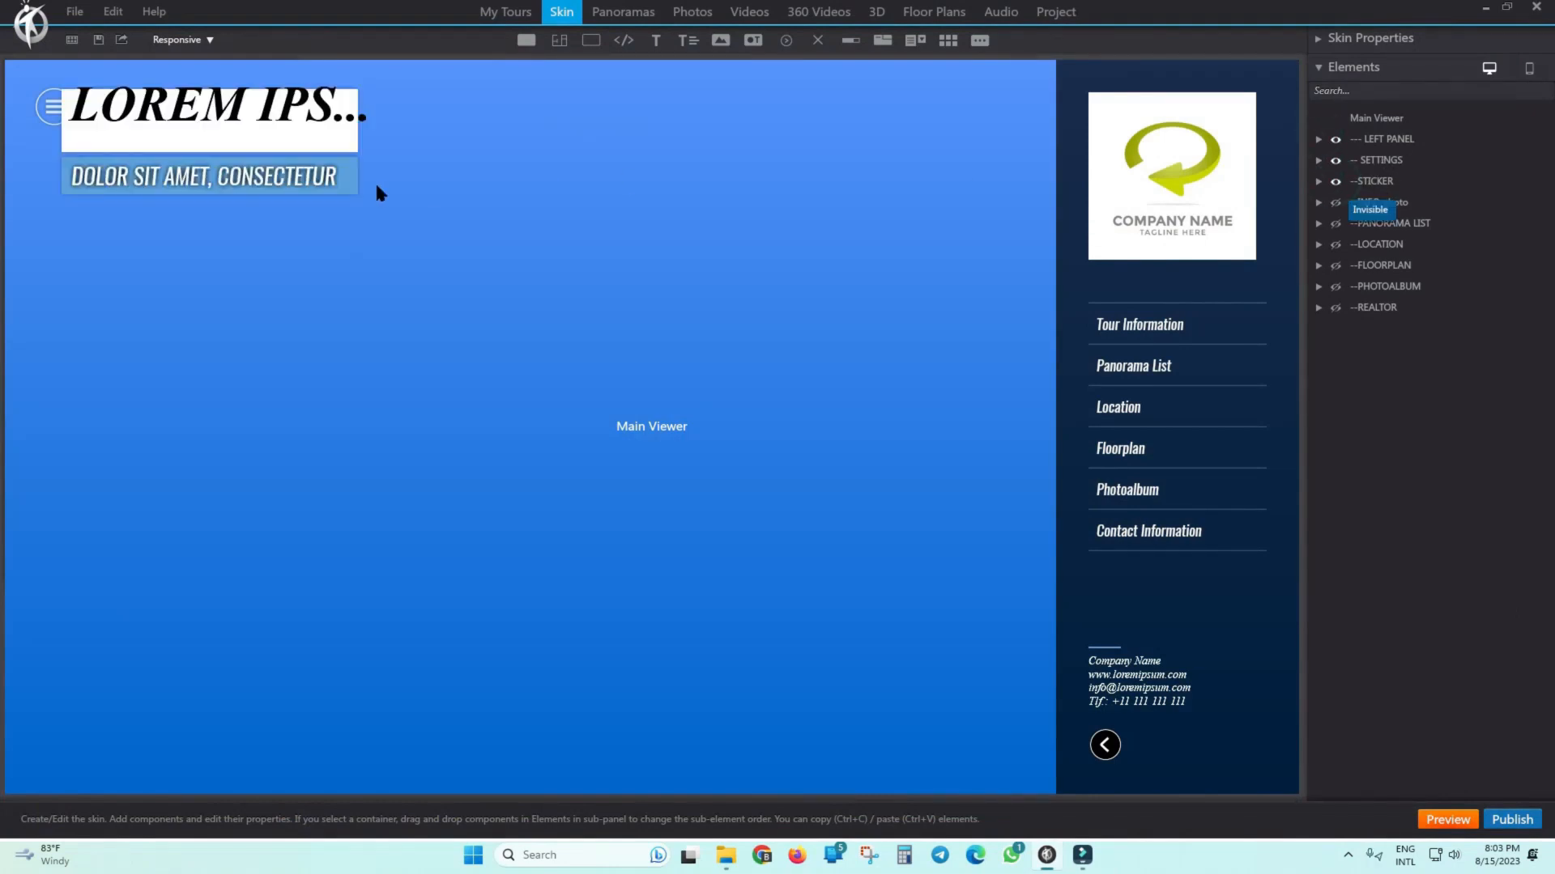
{"action": "left_click", "coordinate": [1381, 182]}
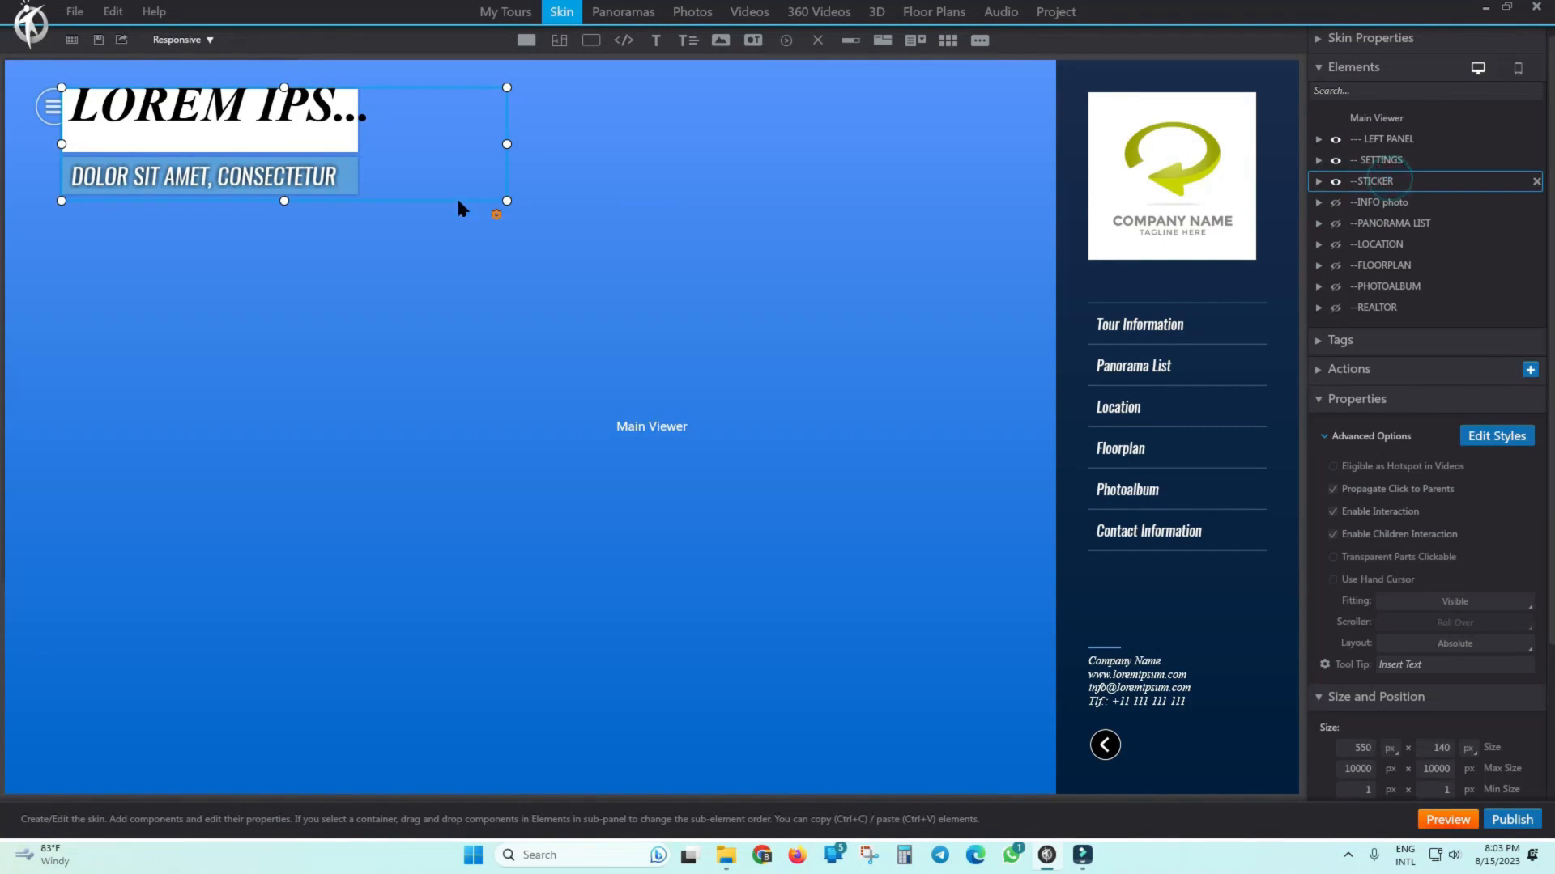
Move the STICKER element clear of the round menu button and make it invisible.
{"action": "left_click_drag", "start_coordinate": [429, 200], "coordinate": [501, 199]}
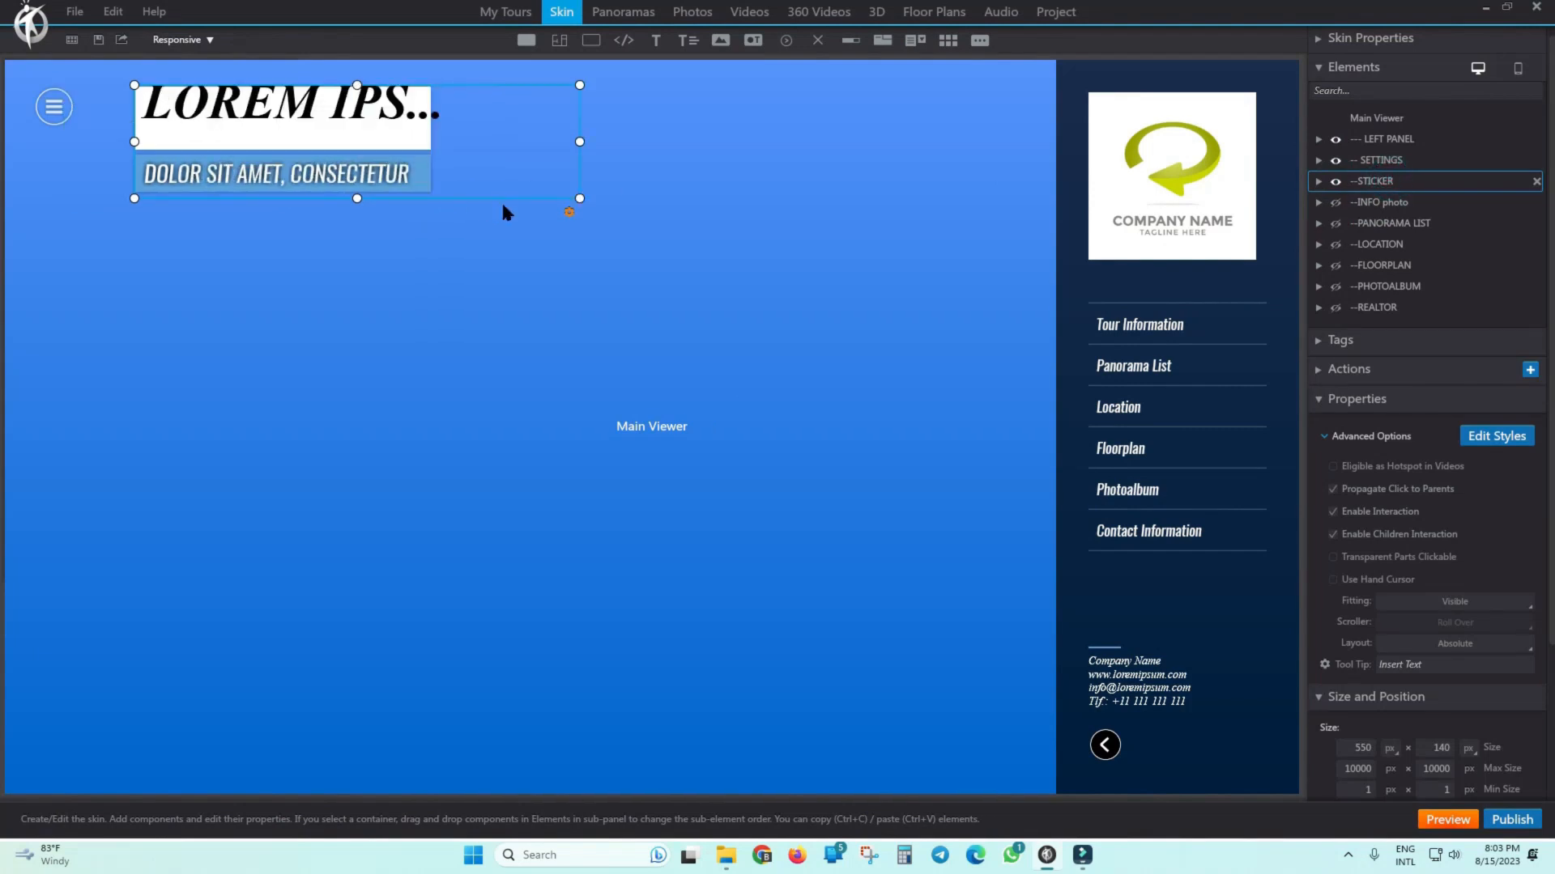
{"action": "left_click", "coordinate": [1335, 181]}
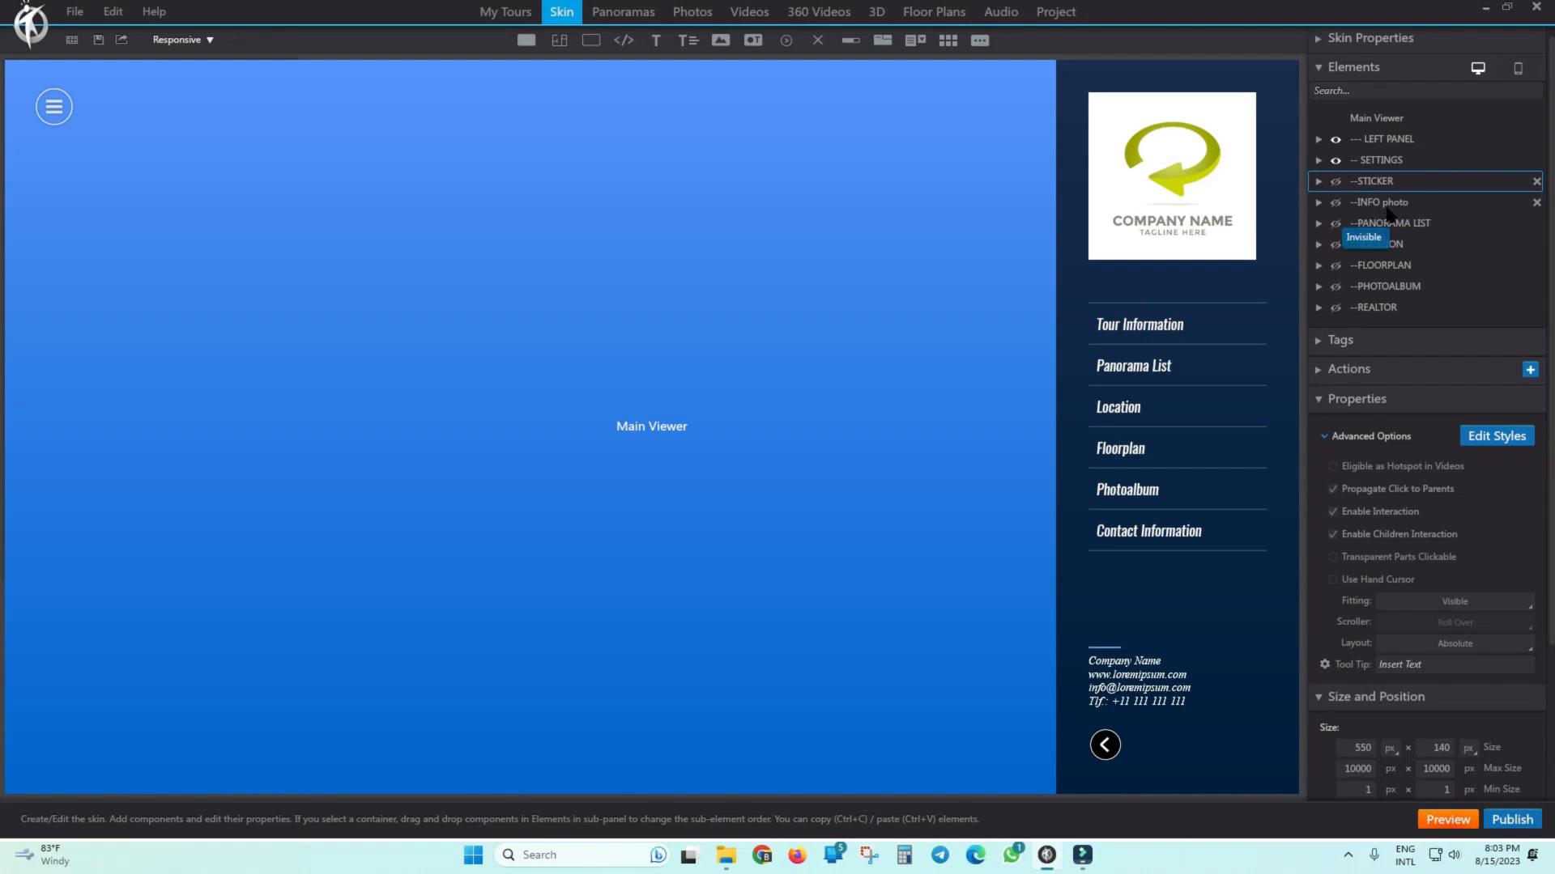
Expand LEFT PANEL and its EXPANDED container, and examine which parts Image Company, Container buttons and Container footer cover.
{"action": "left_click", "coordinate": [1317, 139]}
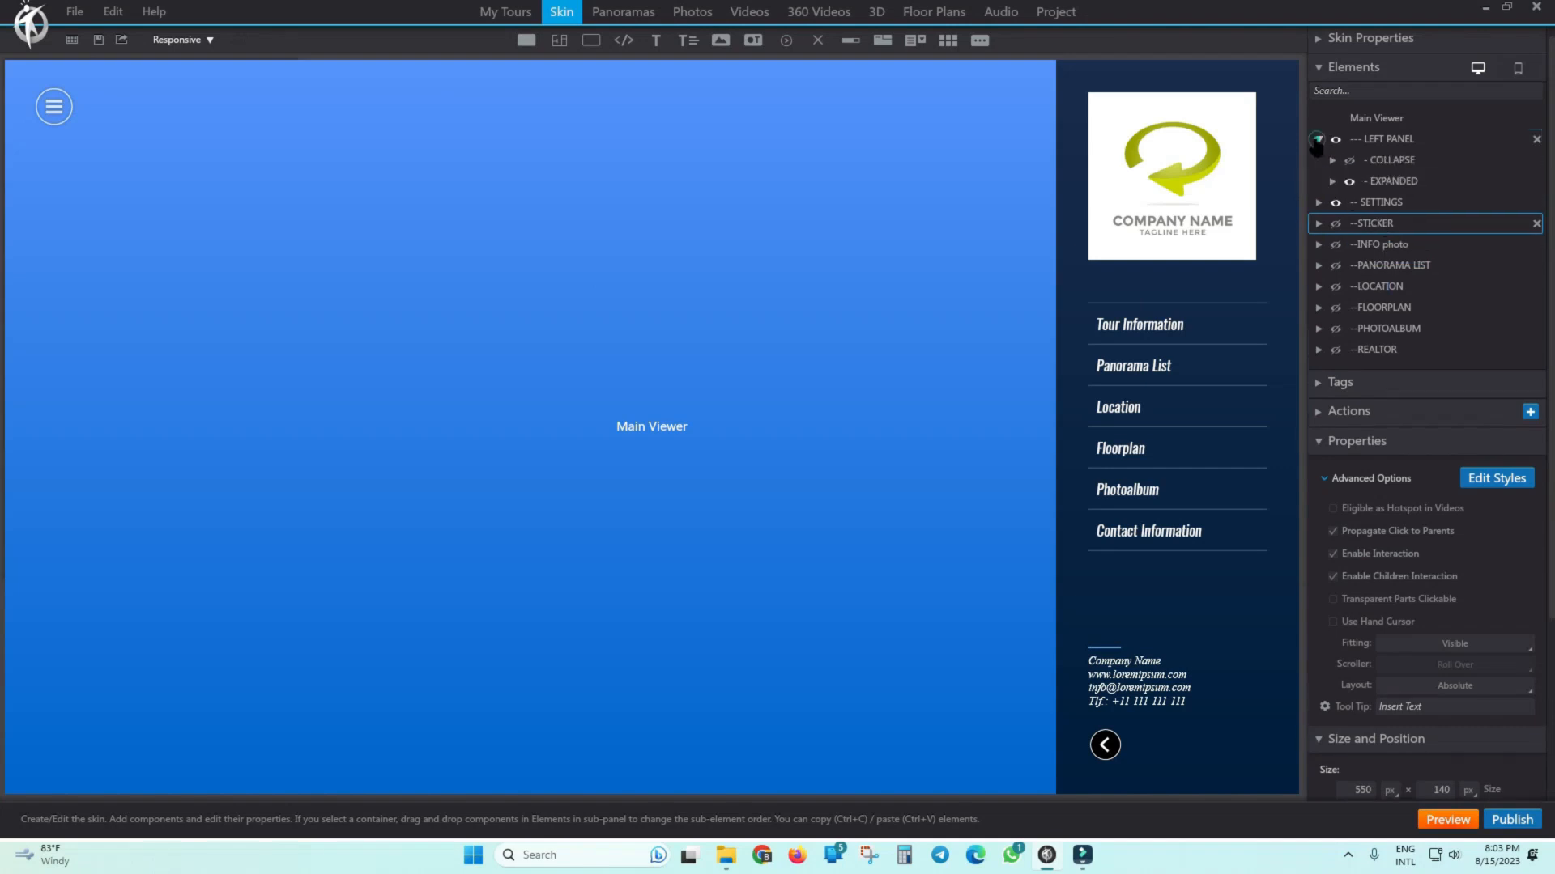
{"action": "left_click", "coordinate": [1387, 140]}
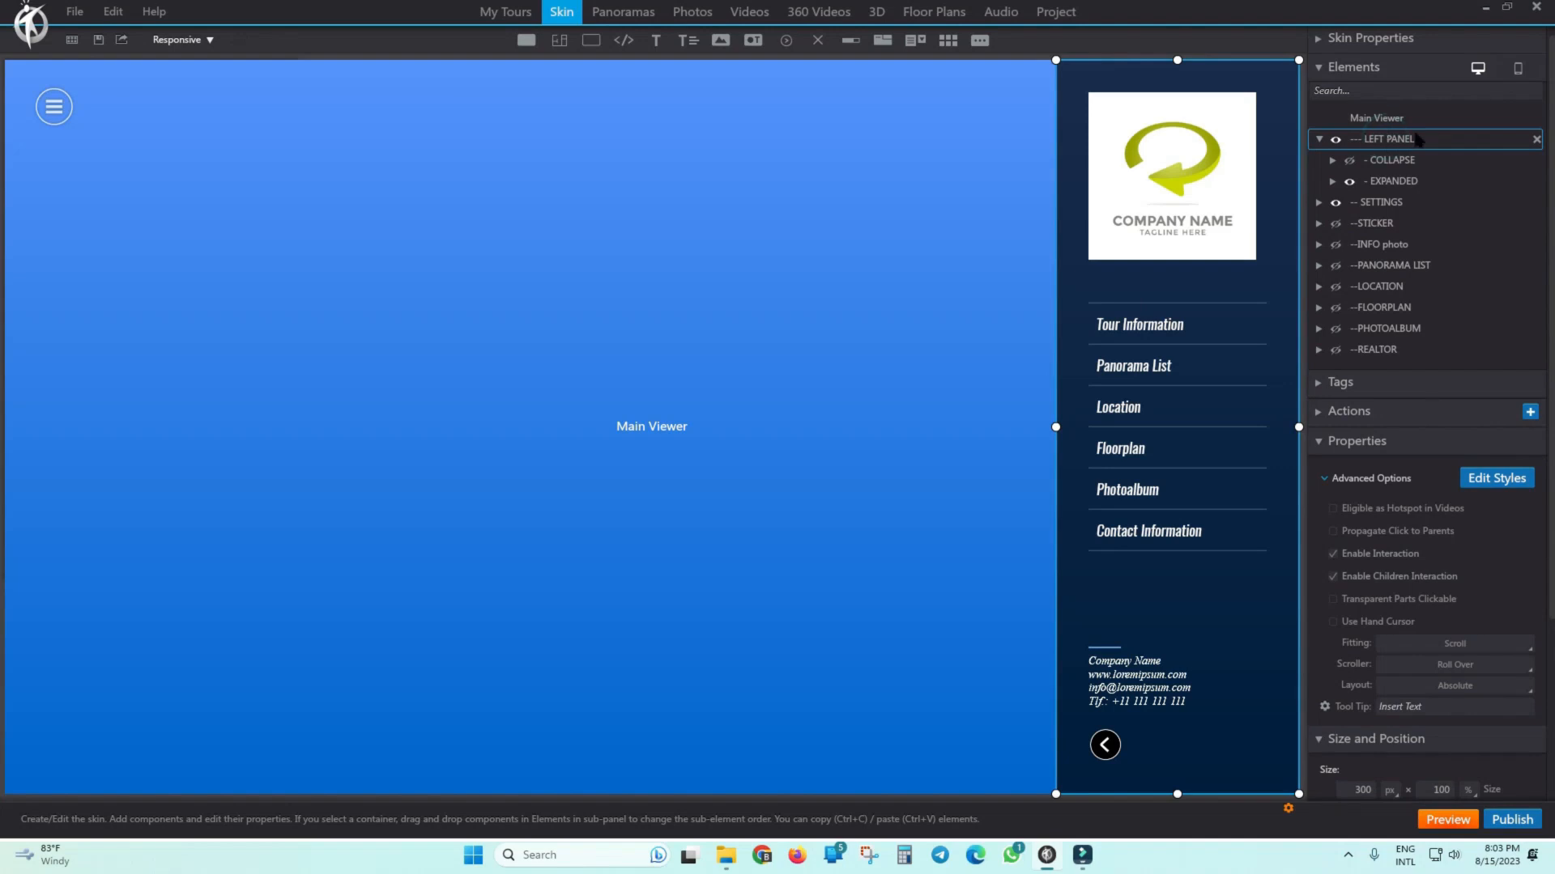
{"action": "left_click", "coordinate": [1385, 183]}
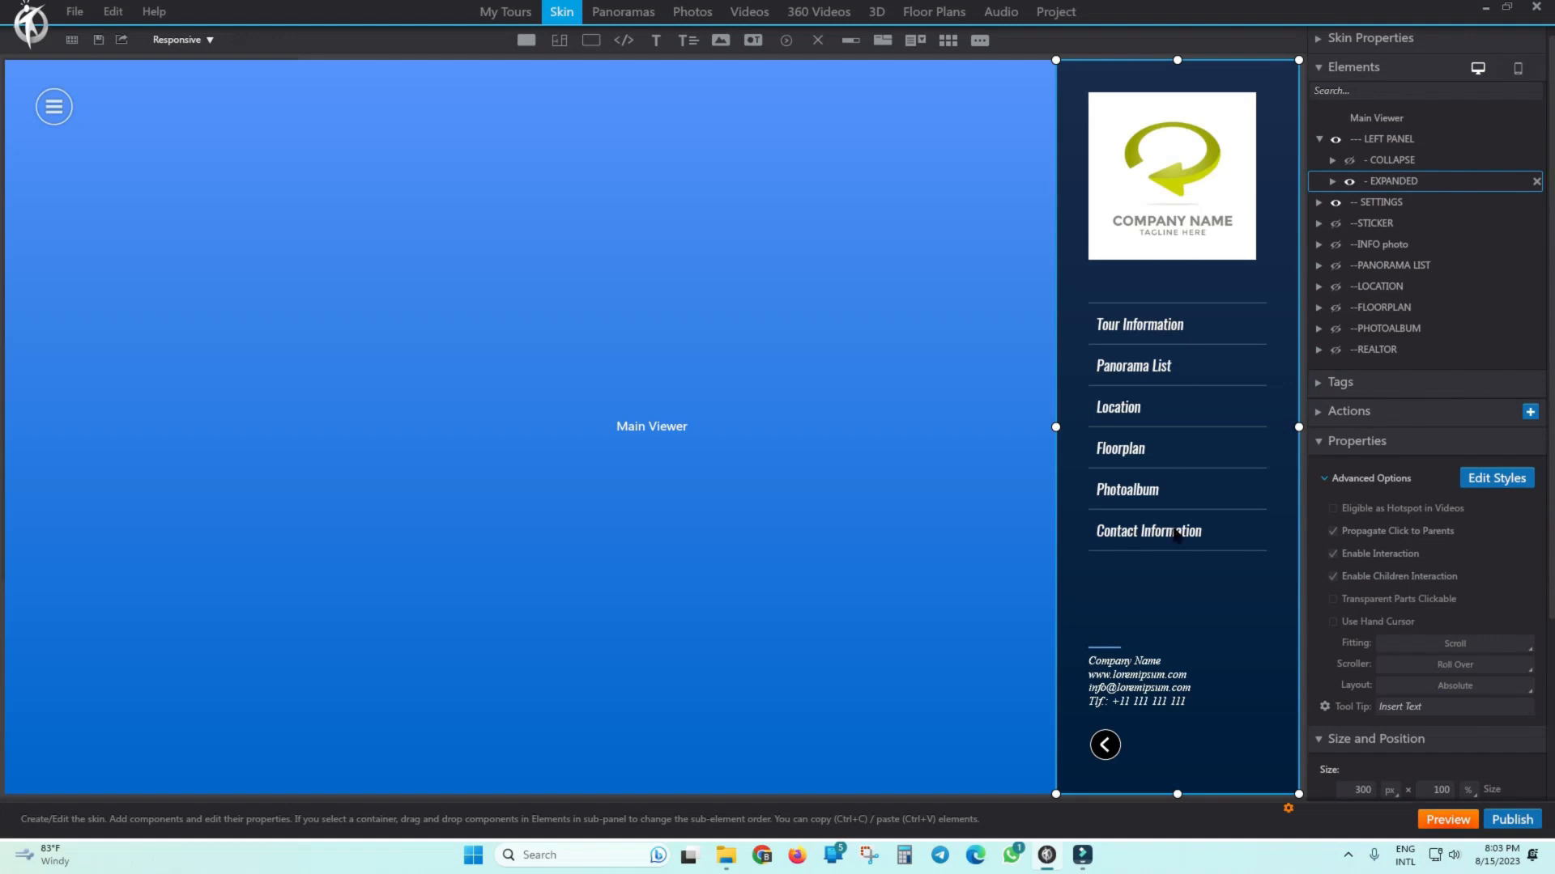
{"action": "left_click", "coordinate": [1332, 181]}
{"action": "left_click", "coordinate": [1427, 204]}
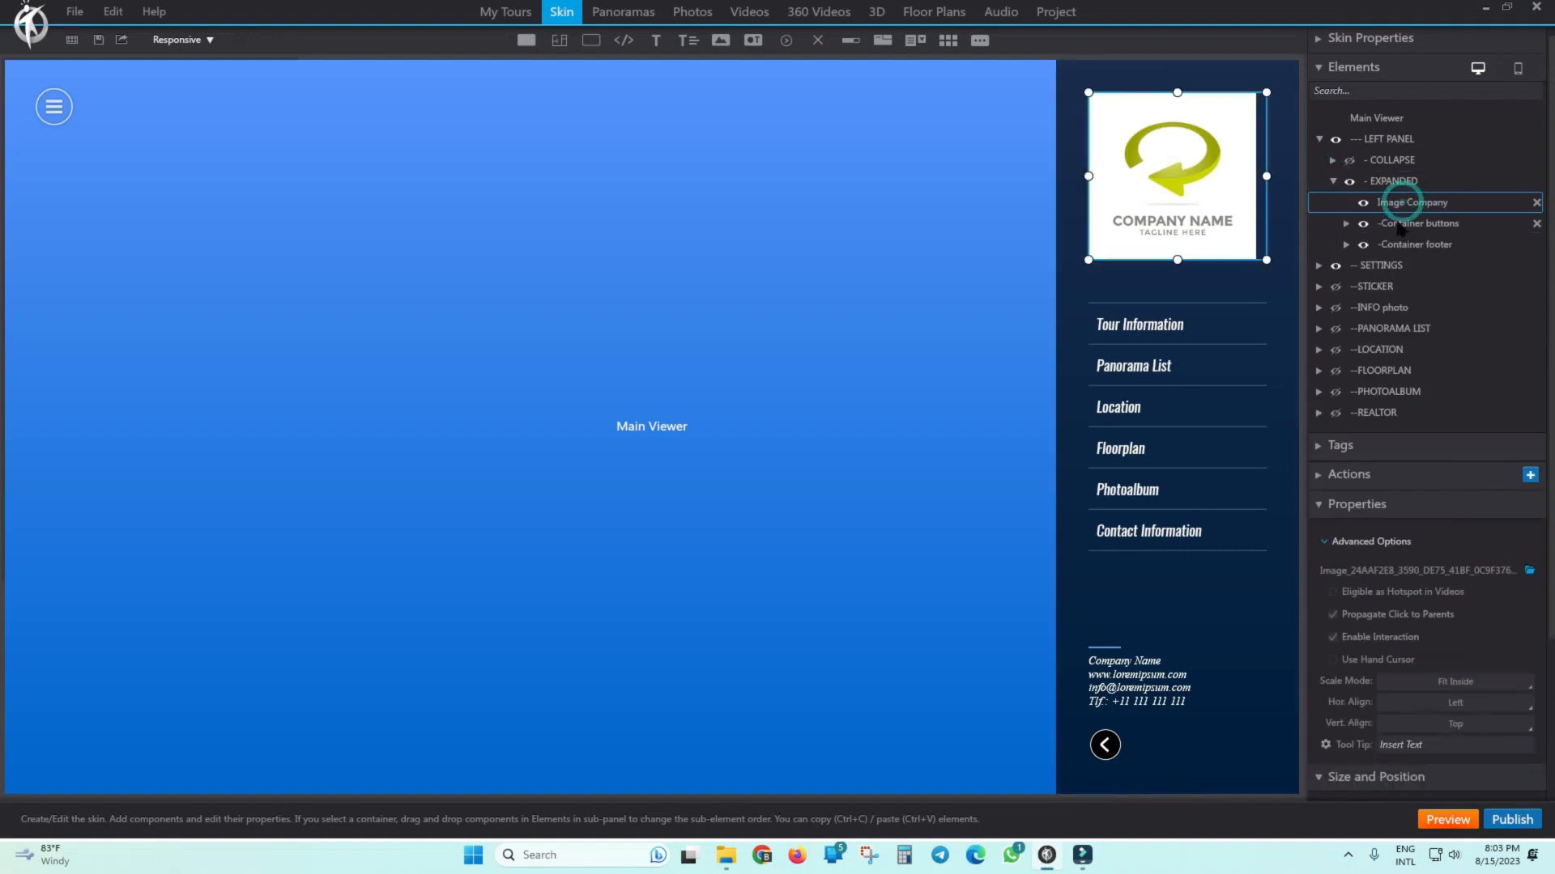
{"action": "left_click", "coordinate": [1403, 223]}
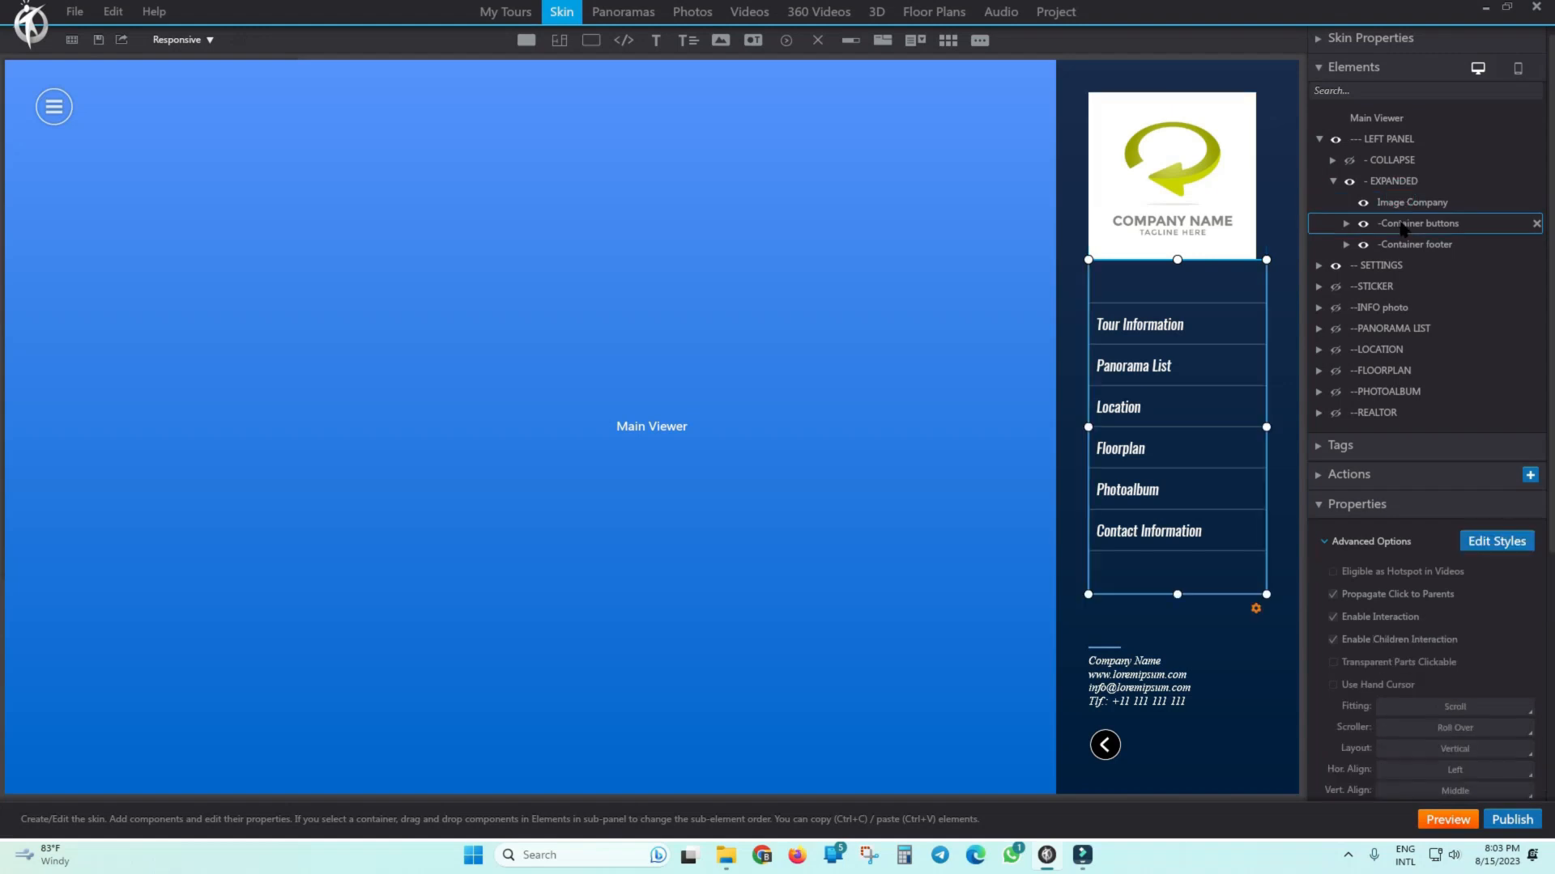
{"action": "left_click", "coordinate": [1403, 244]}
{"action": "left_click", "coordinate": [1413, 202]}
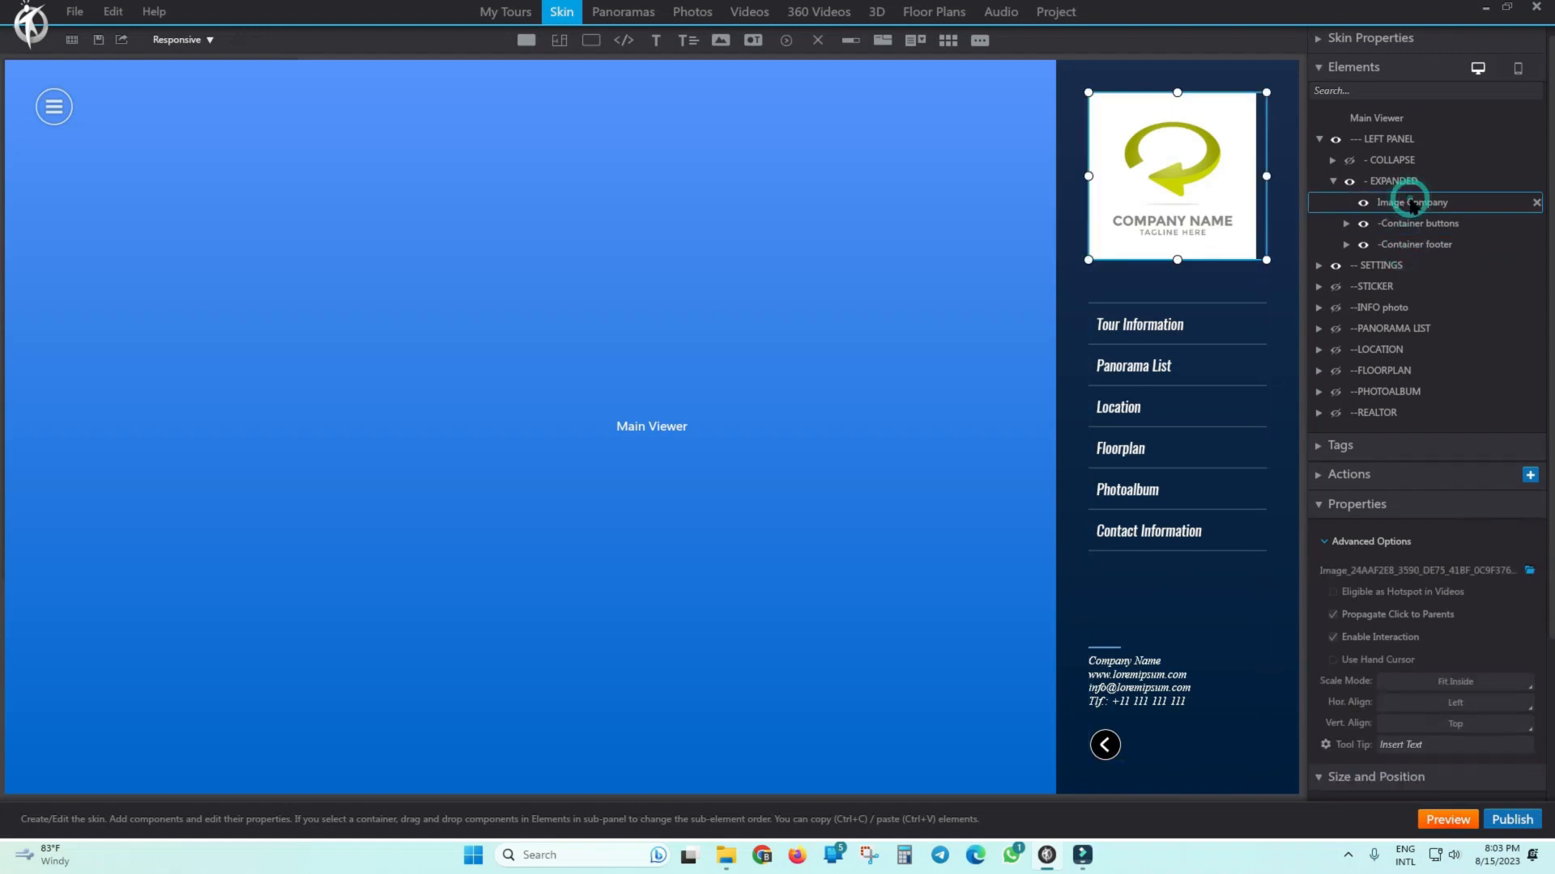
{"action": "left_click", "coordinate": [1416, 224]}
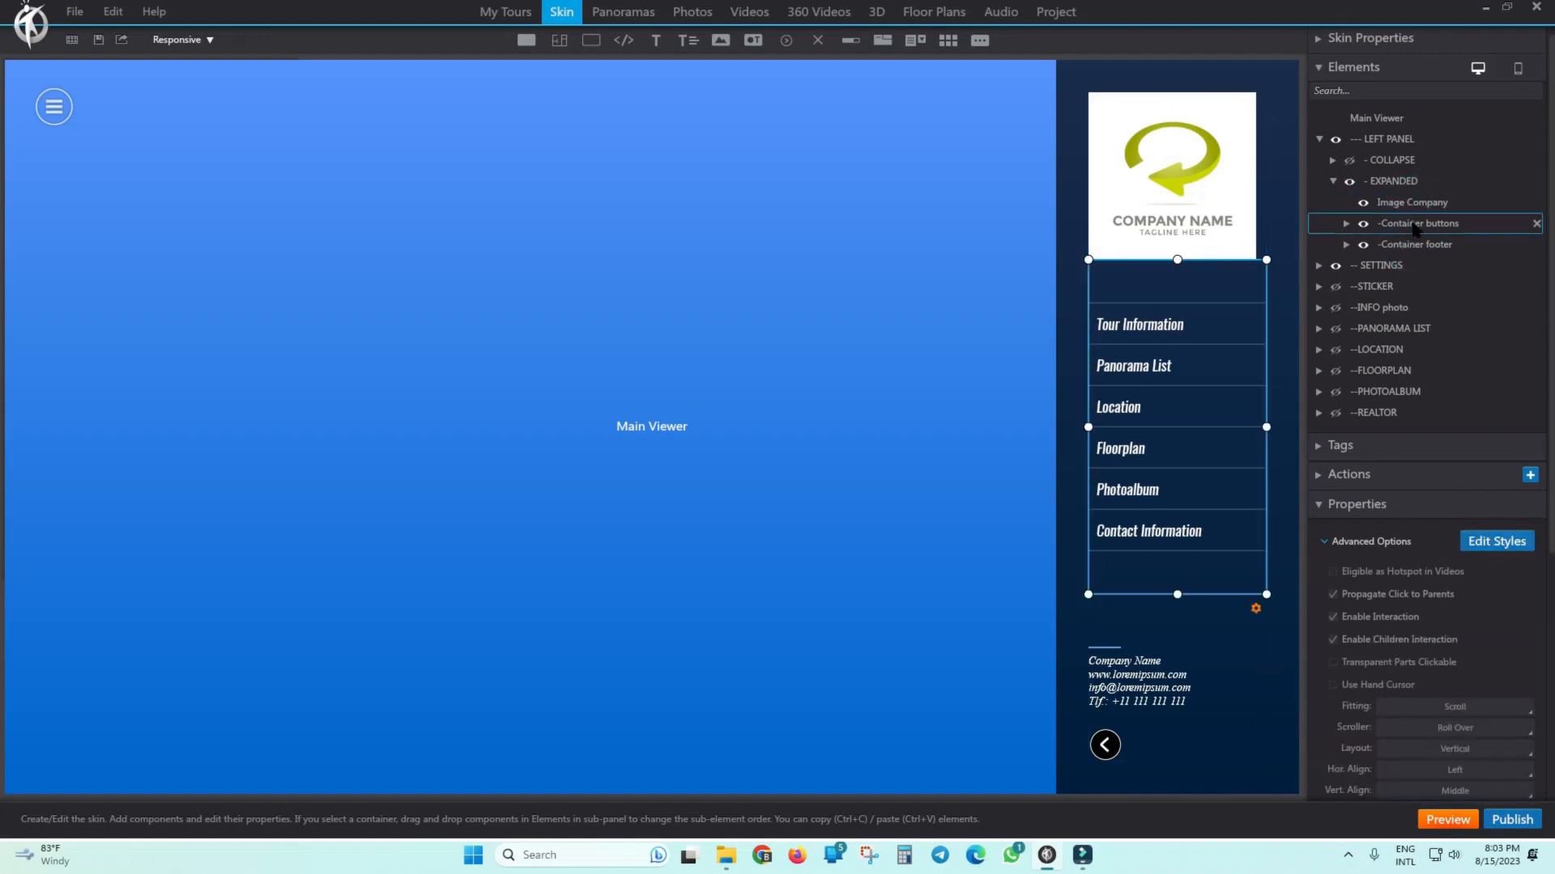
{"action": "left_click", "coordinate": [1425, 244]}
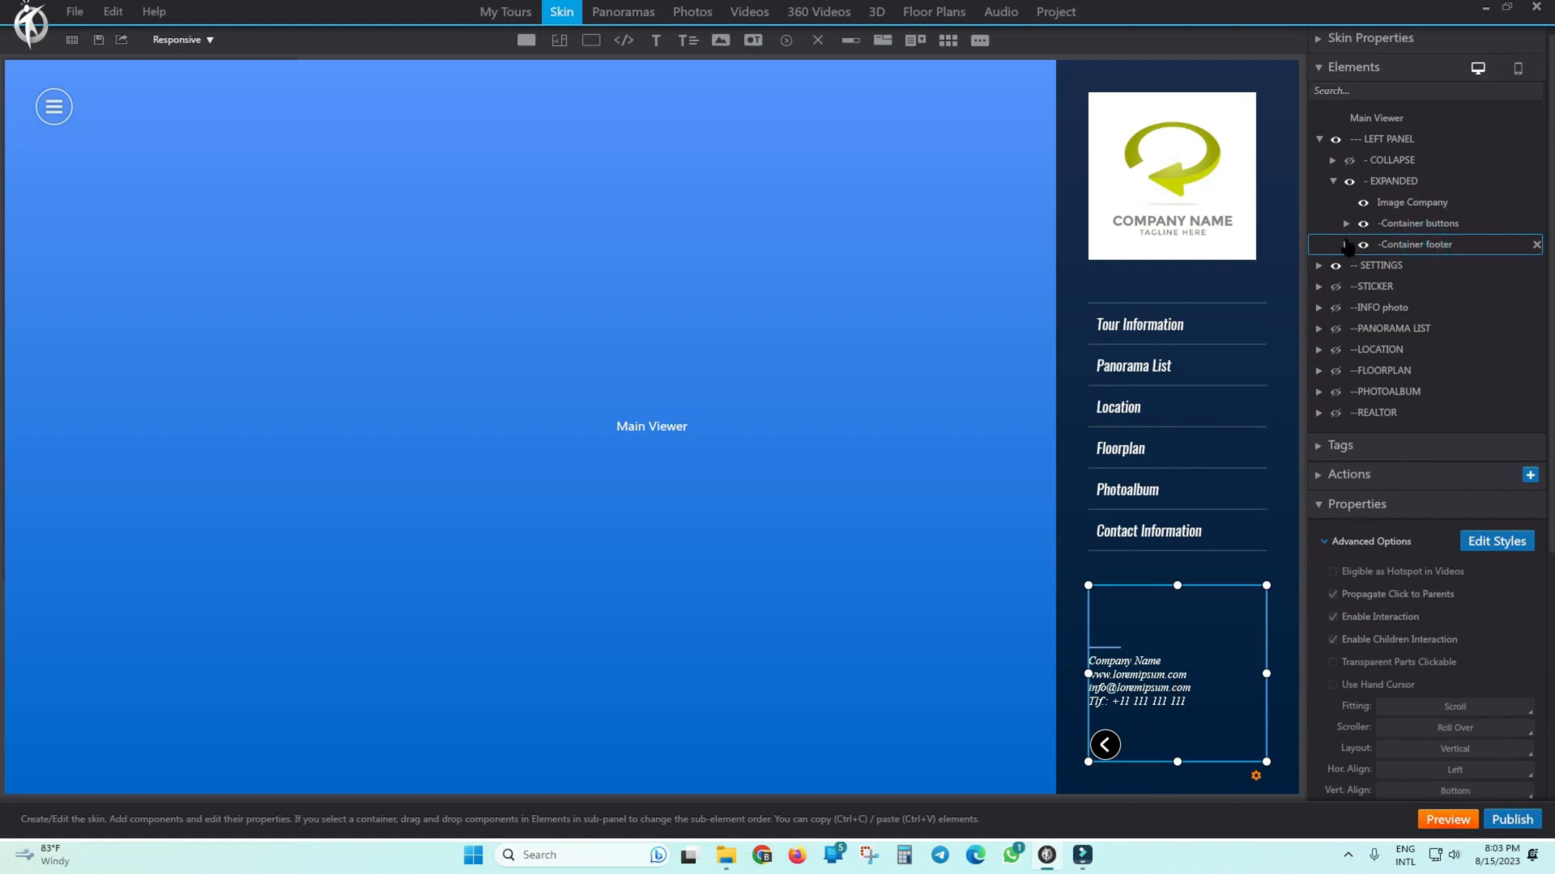
{"action": "left_click", "coordinate": [1411, 203]}
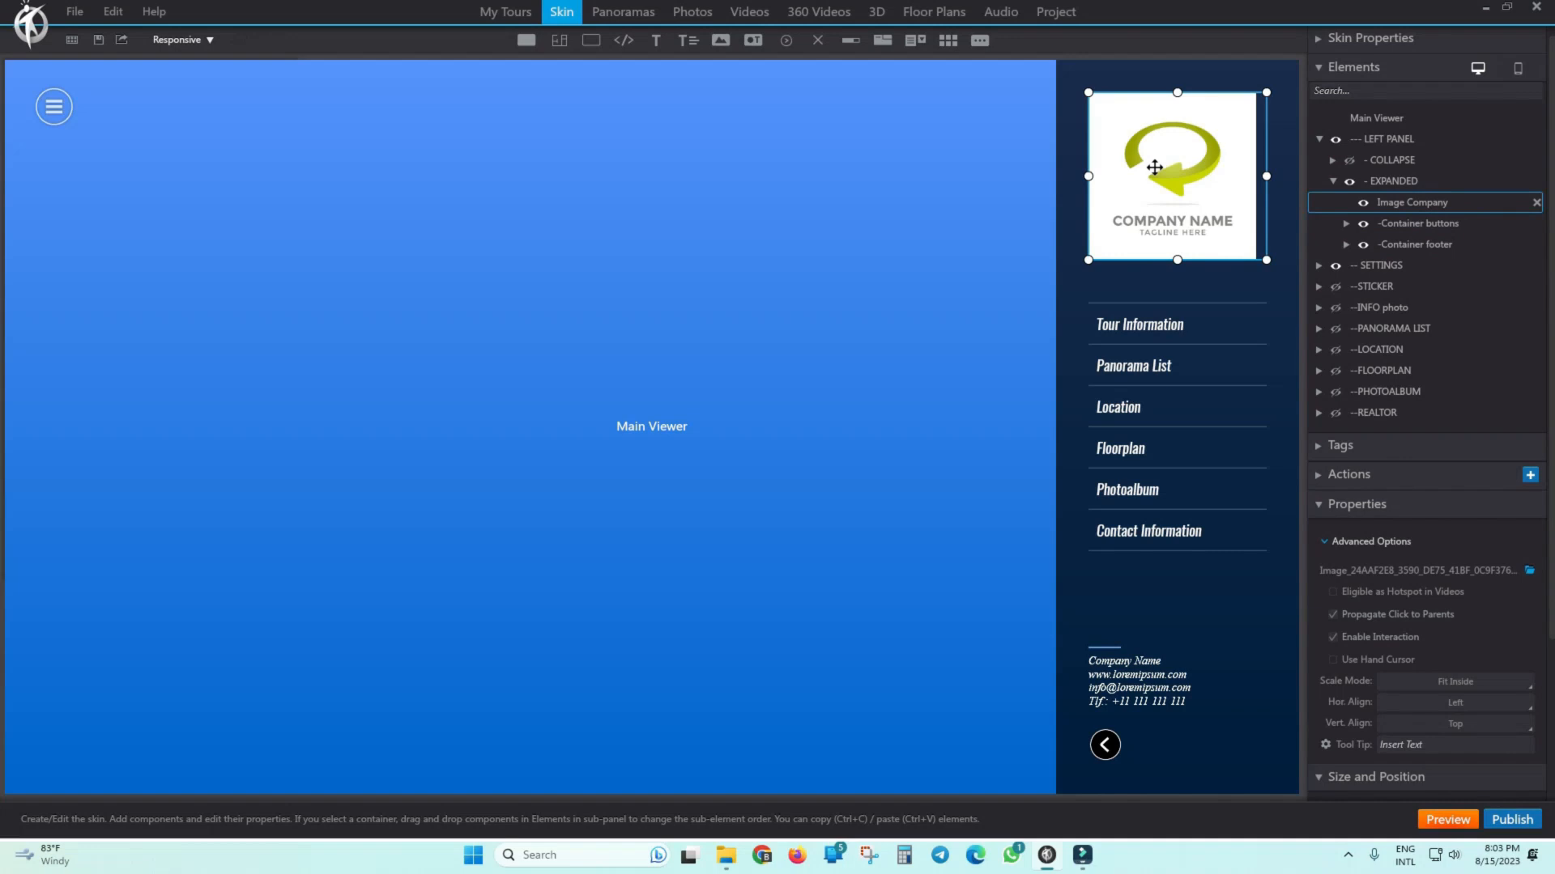
Insert the image fish-eyes-2.png into the EXPANDED container of the side panel.
{"action": "left_click", "coordinate": [1410, 203]}
{"action": "left_click", "coordinate": [1192, 166]}
{"action": "left_click", "coordinate": [721, 47]}
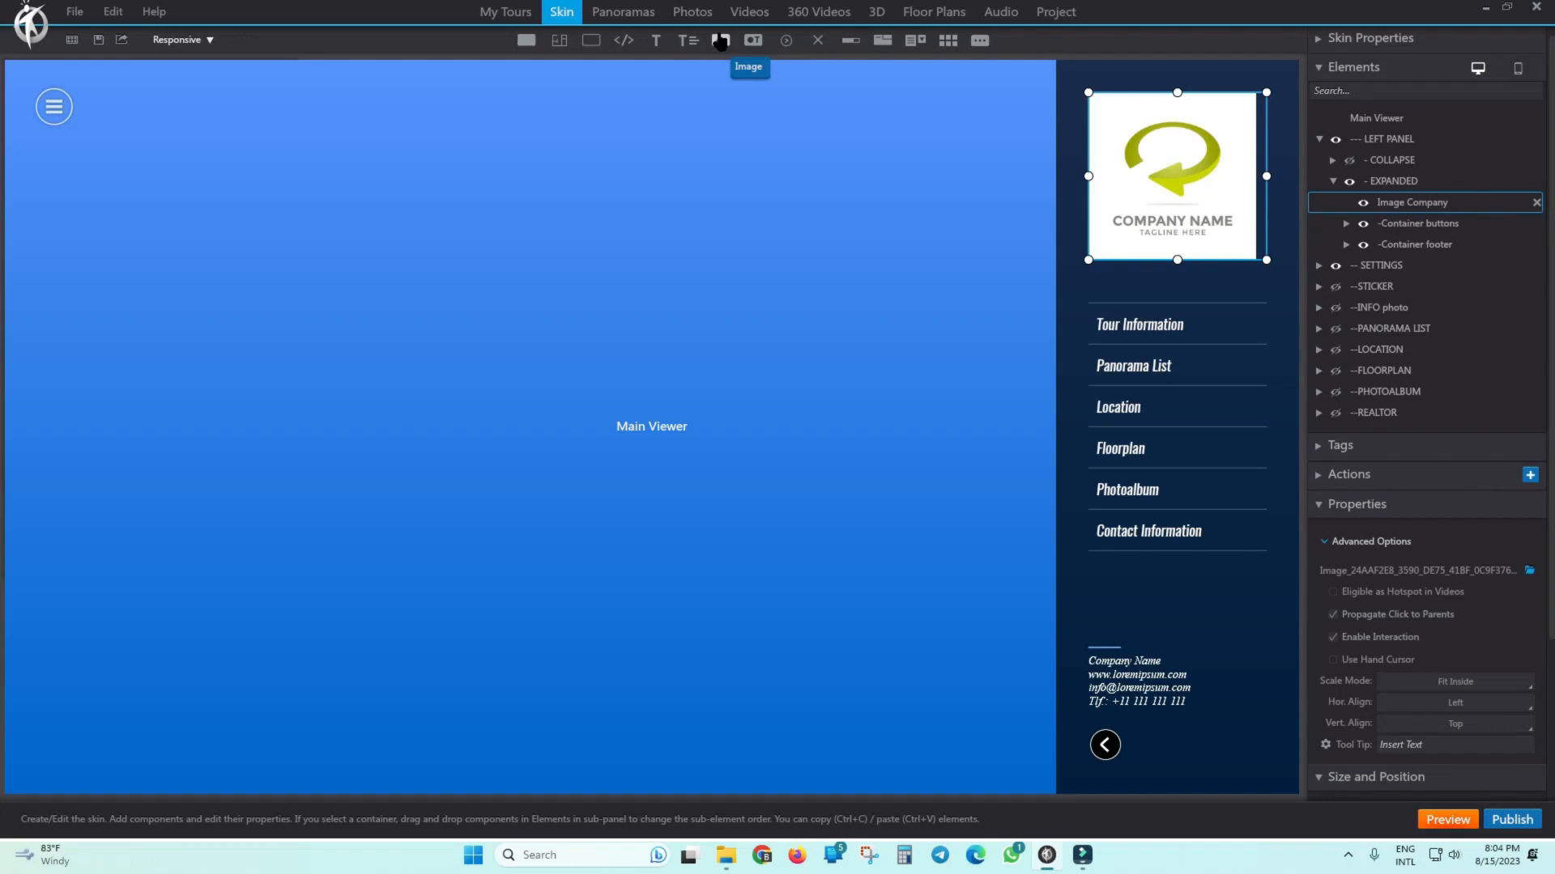
{"action": "left_click", "coordinate": [721, 42]}
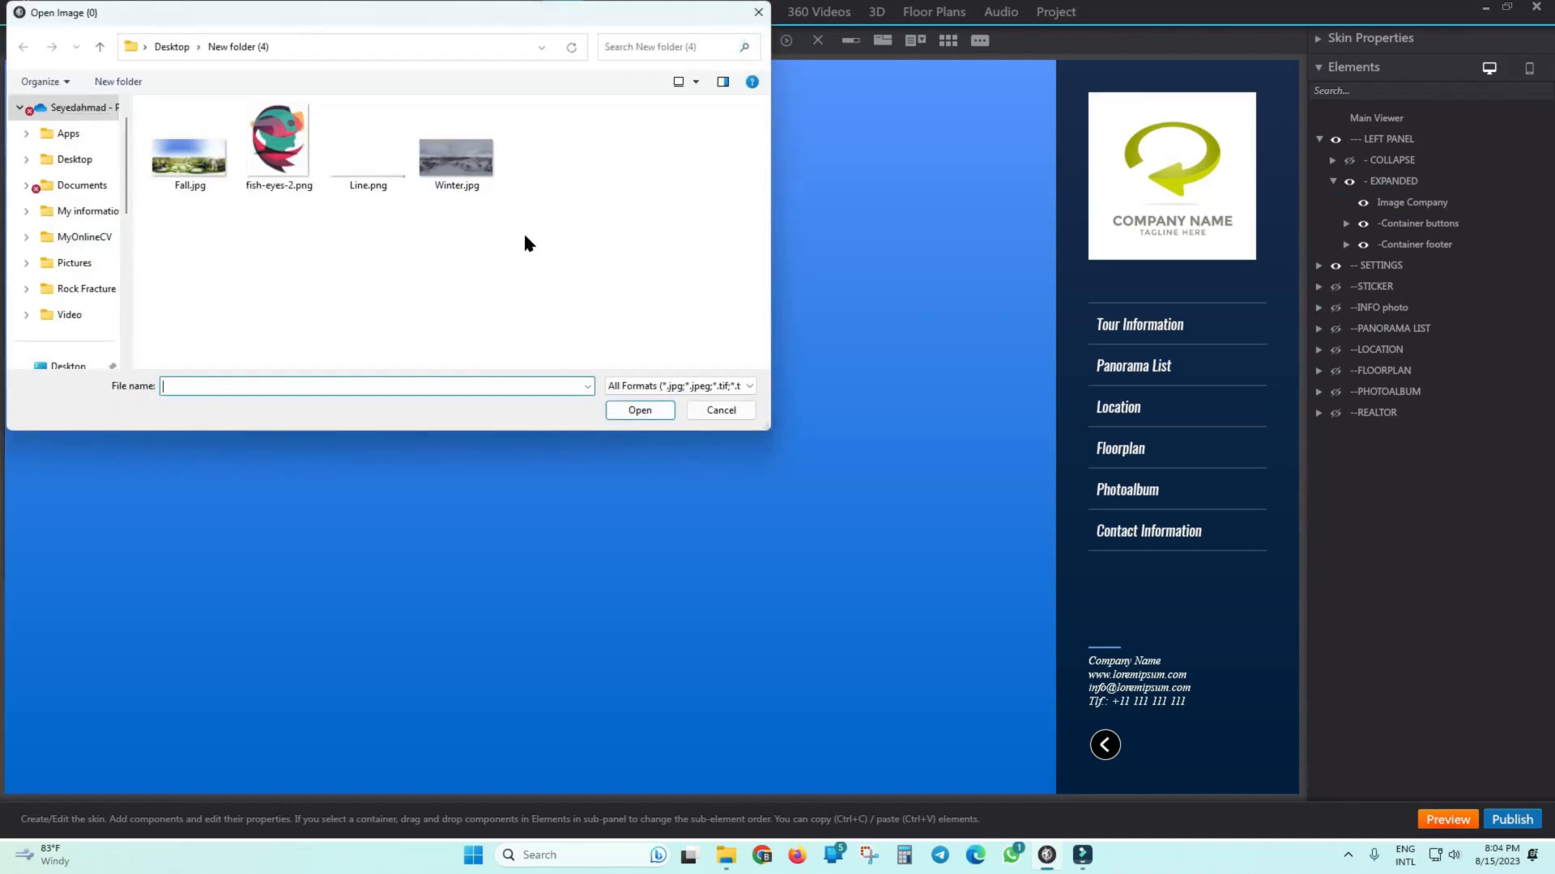
{"action": "double_click", "coordinate": [295, 146]}
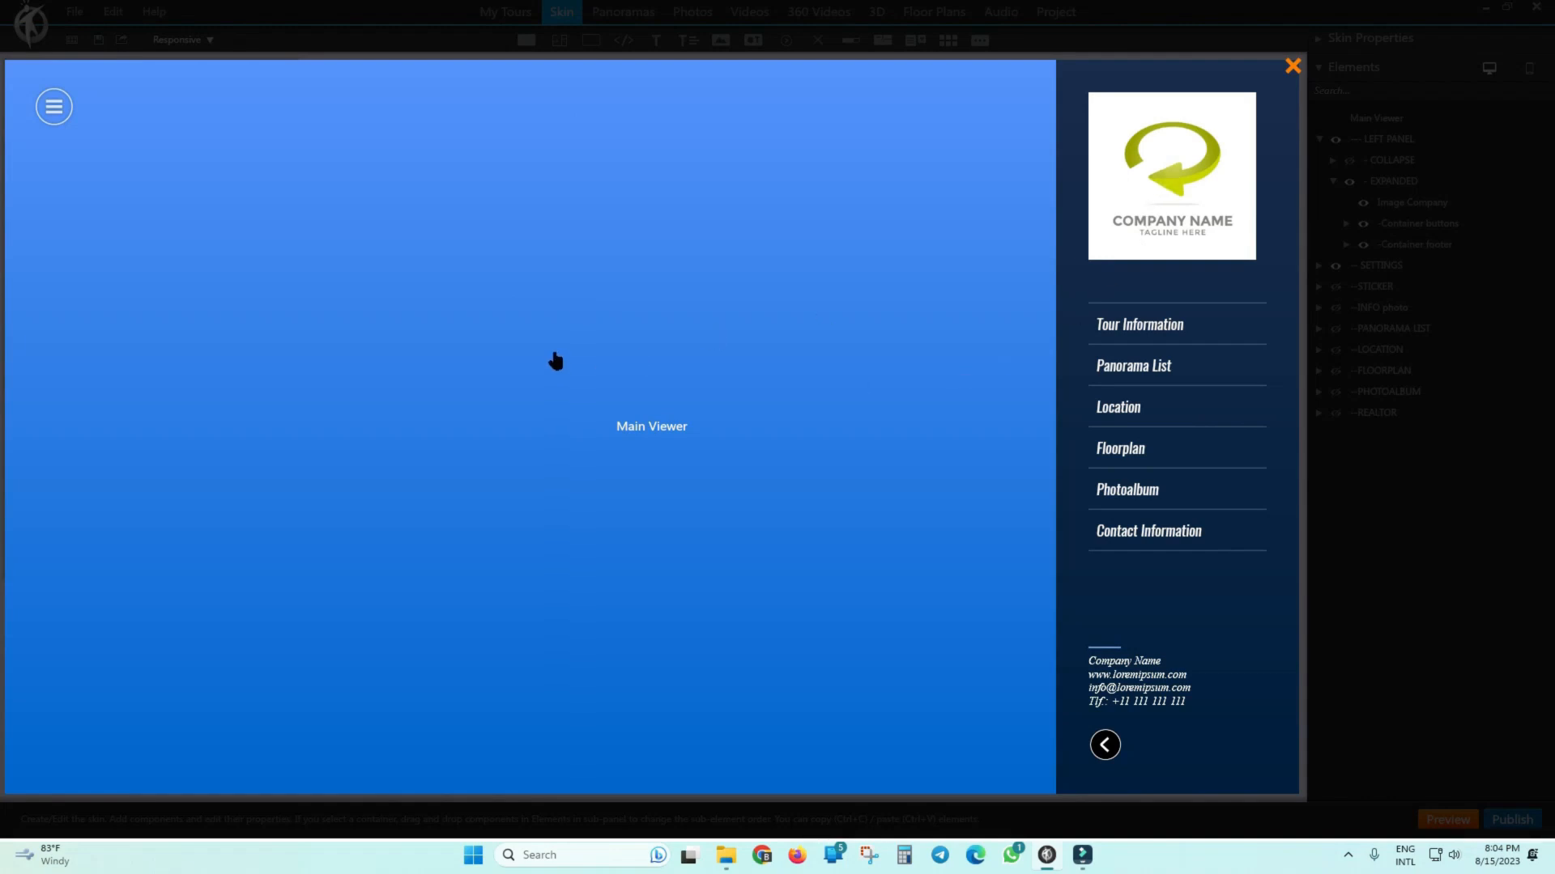
{"action": "left_click", "coordinate": [1173, 174]}
{"action": "left_click", "coordinate": [1173, 174]}
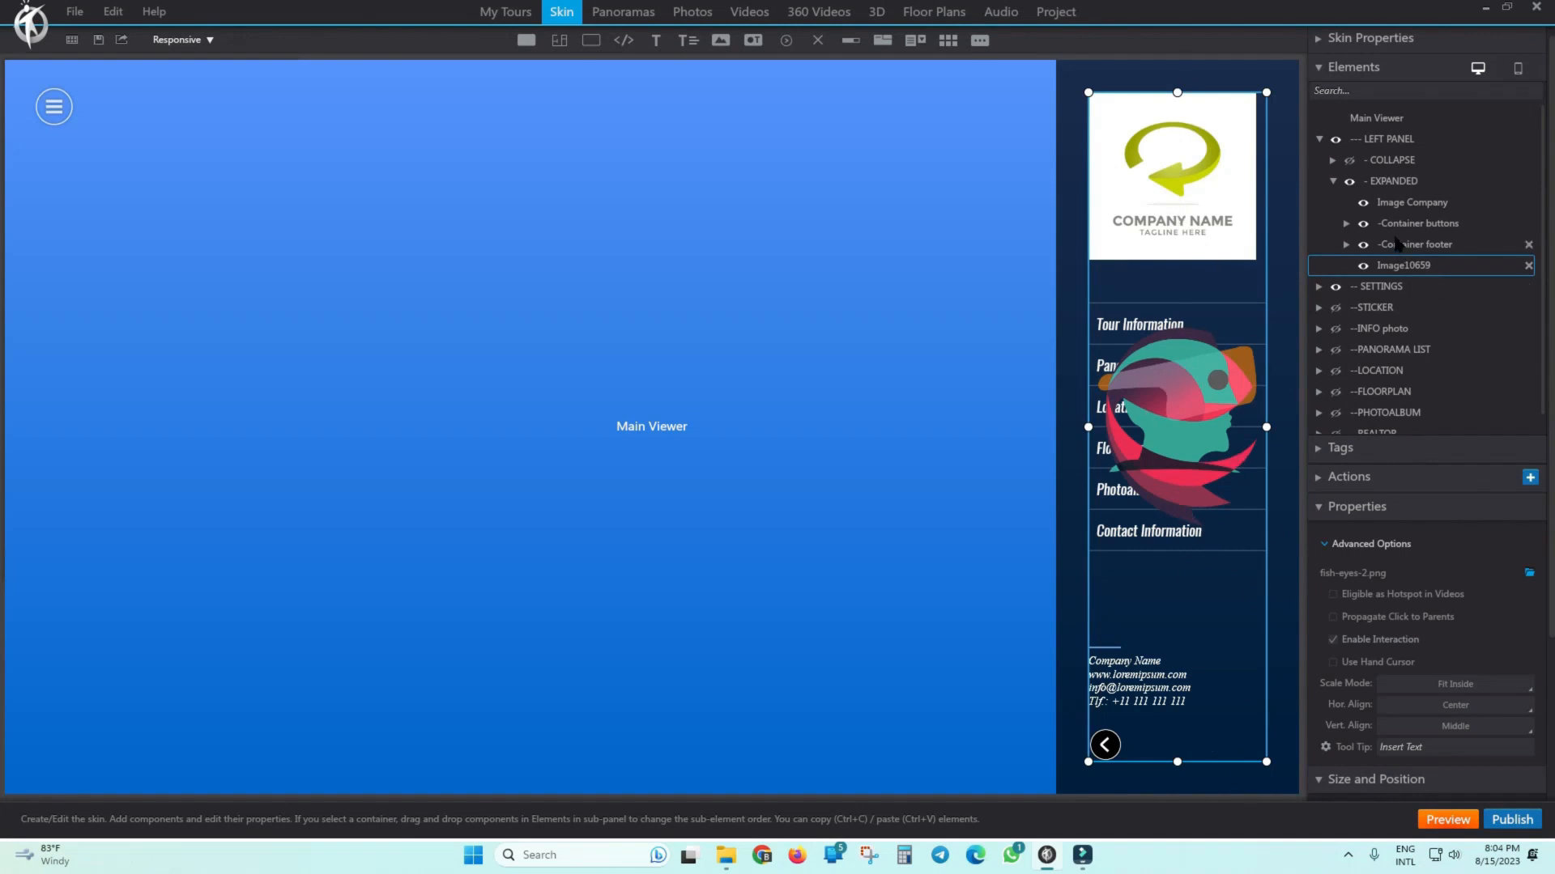
Reorder the new fish-eyes image in the EXPANDED container so it sits directly below Image Company.
{"action": "left_click", "coordinate": [1393, 206]}
{"action": "left_click", "coordinate": [1395, 266]}
{"action": "left_click_drag", "start_coordinate": [1394, 273], "coordinate": [1417, 217]}
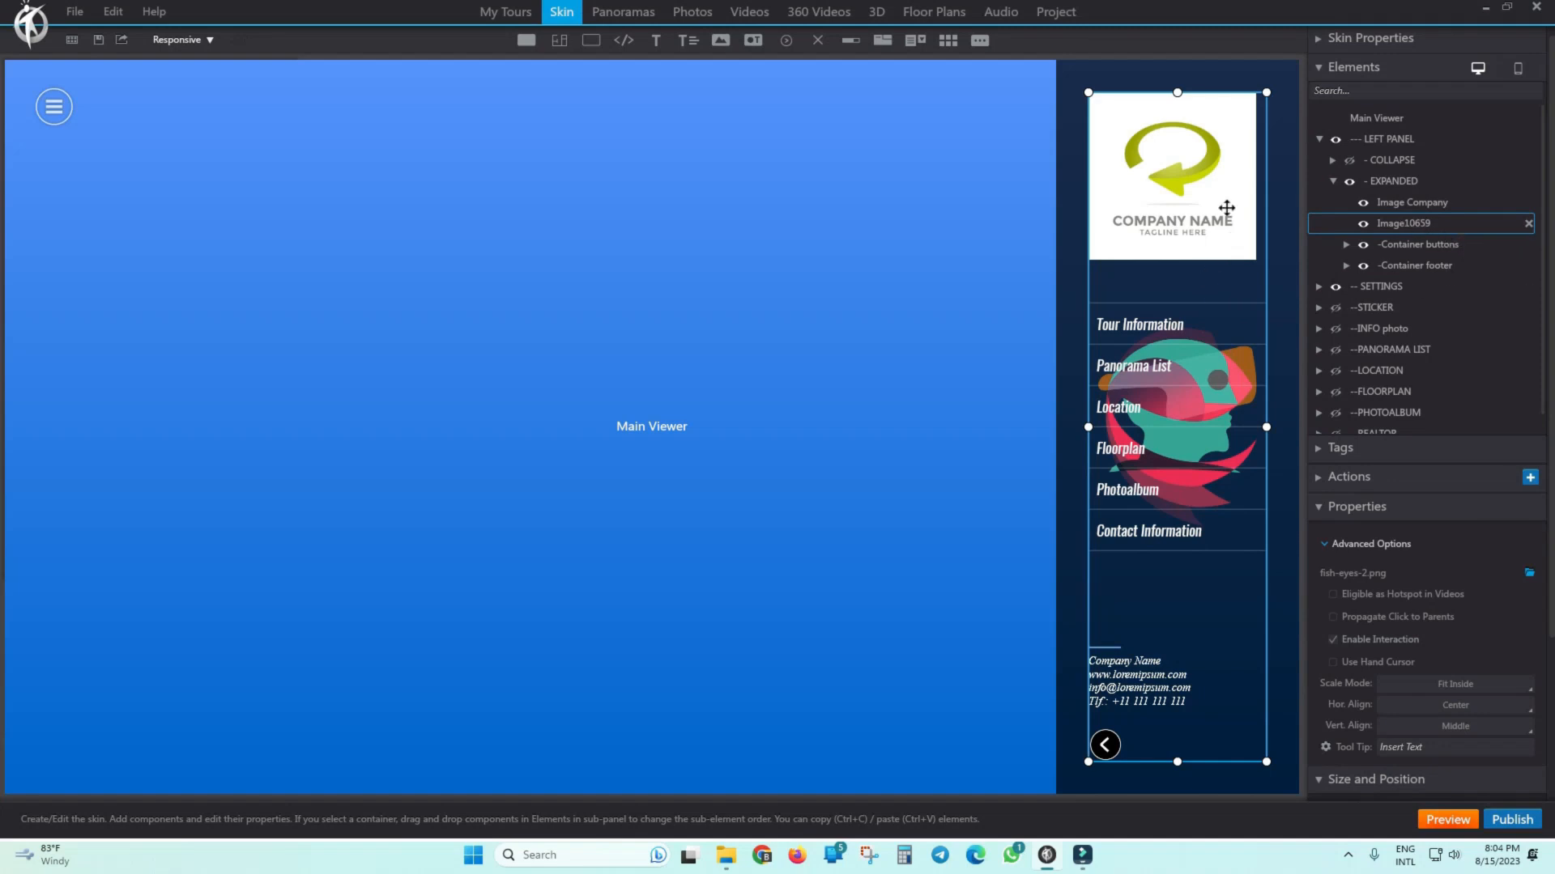
{"action": "left_click", "coordinate": [1407, 204]}
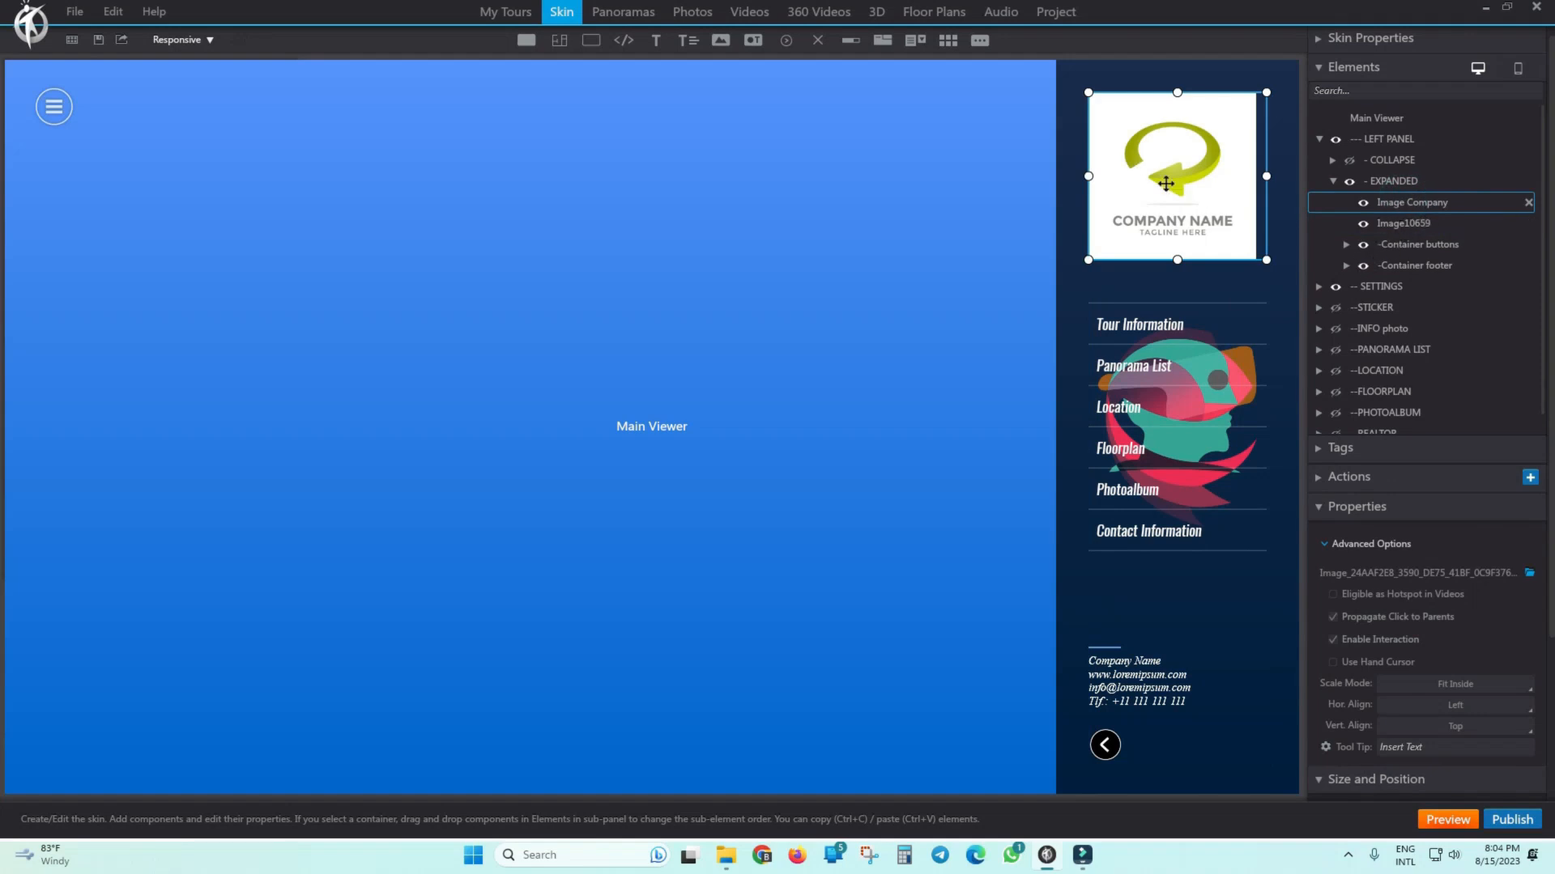
Rename the new fish-eyes image element to لوگو.
{"action": "left_click", "coordinate": [1393, 227]}
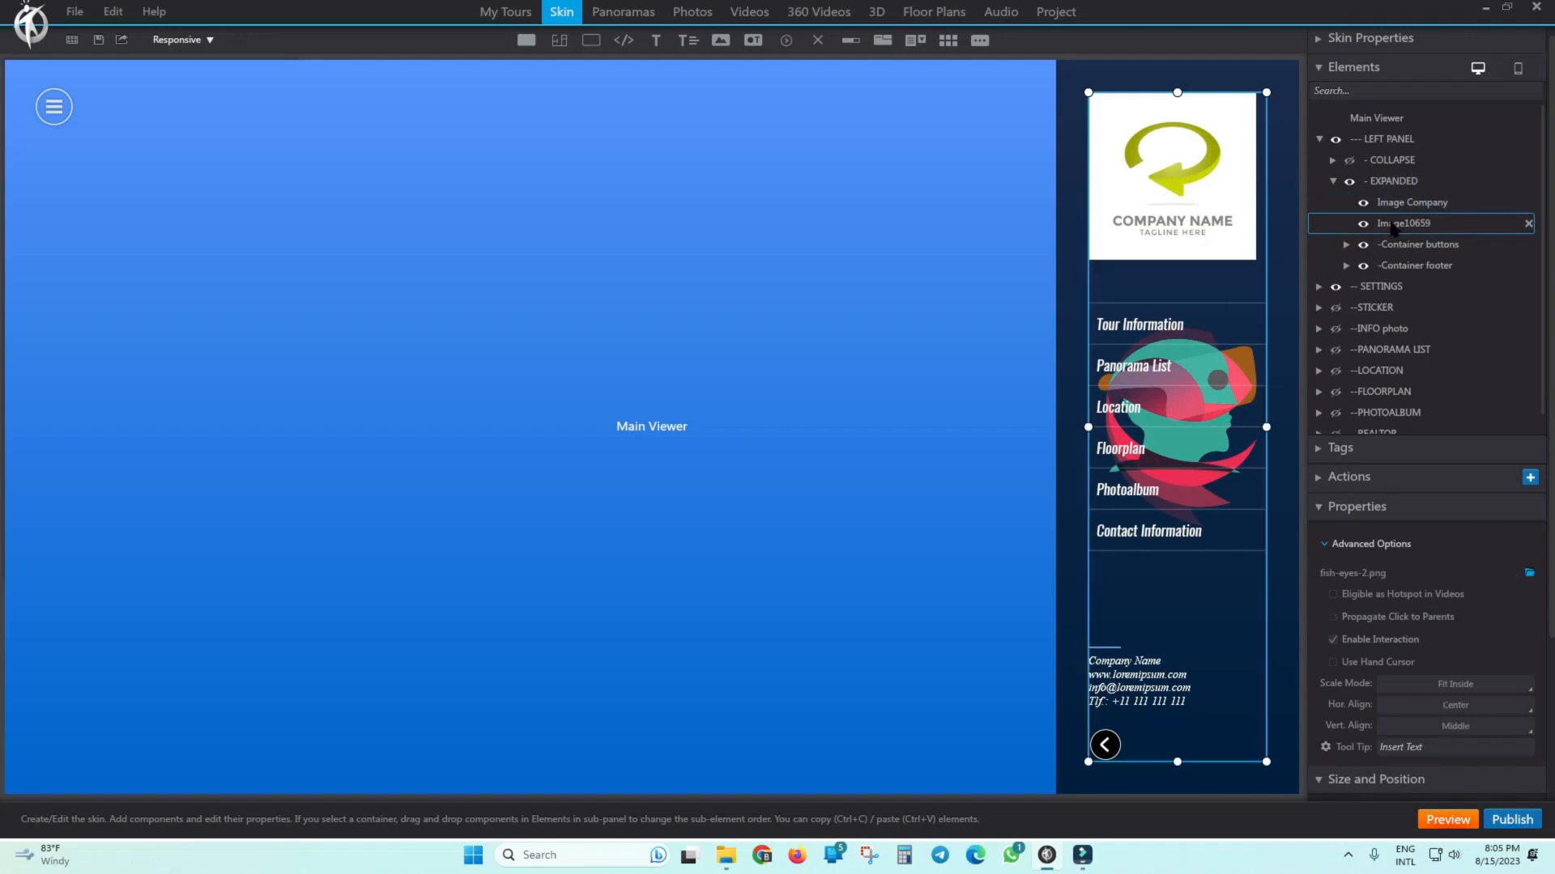
{"action": "double_click", "coordinate": [1422, 229]}
{"action": "type", "text": "g"}
{"action": "key", "text": "alt+shift"}
{"action": "key", "text": "alt+shift"}
{"action": "left_click", "coordinate": [1410, 205]}
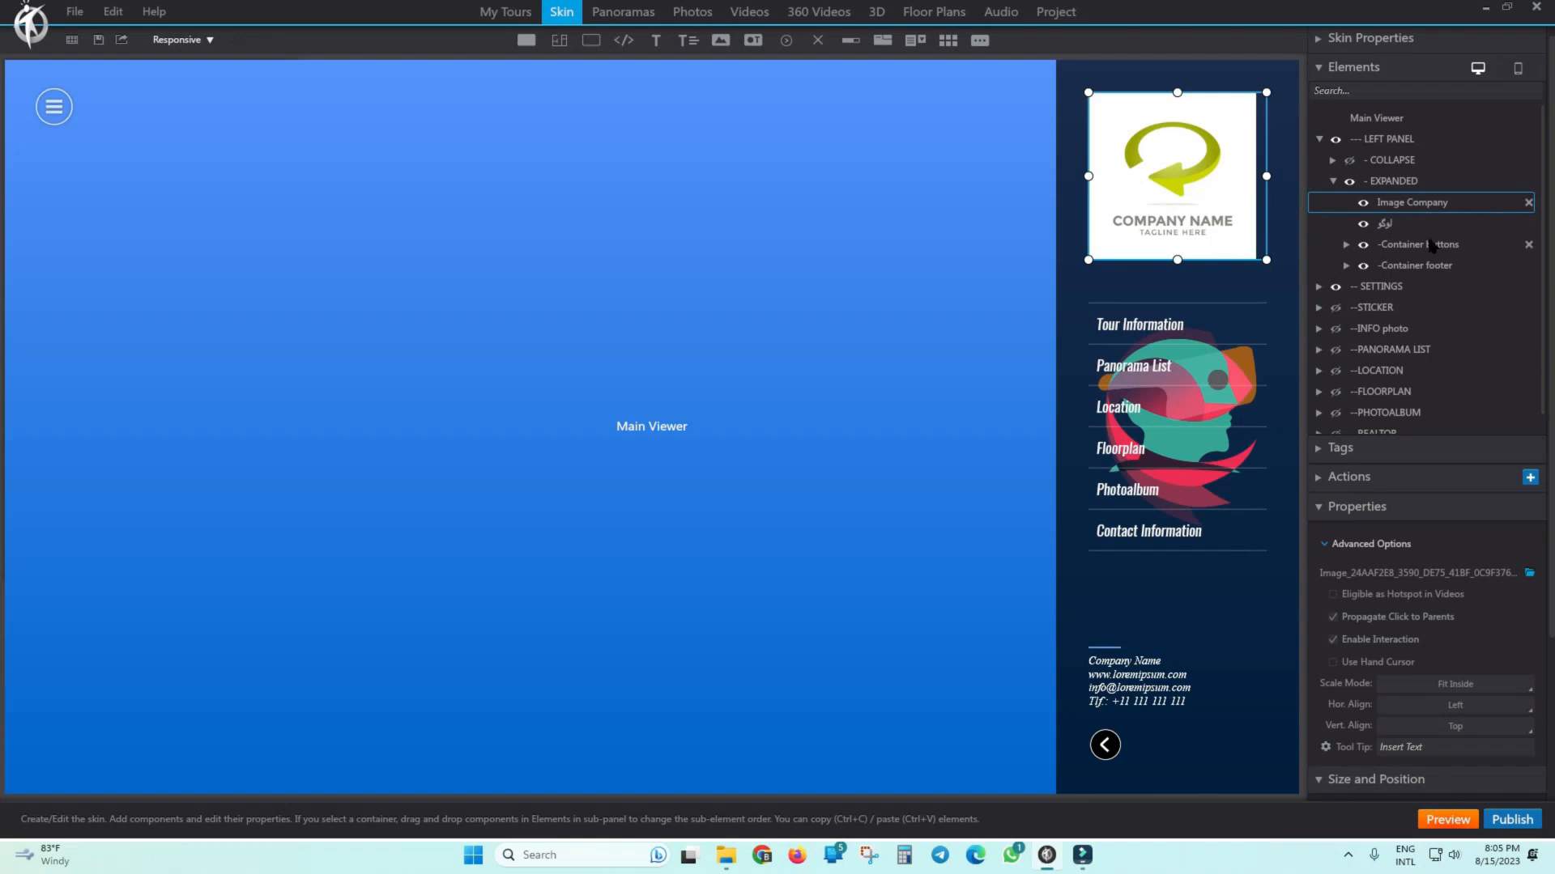
Check Image Company's actions and properties, and set the لوگو image's horizontal alignment to Left and vertical alignment to Top.
{"action": "left_click", "coordinate": [1318, 478]}
{"action": "left_click", "coordinate": [1319, 478]}
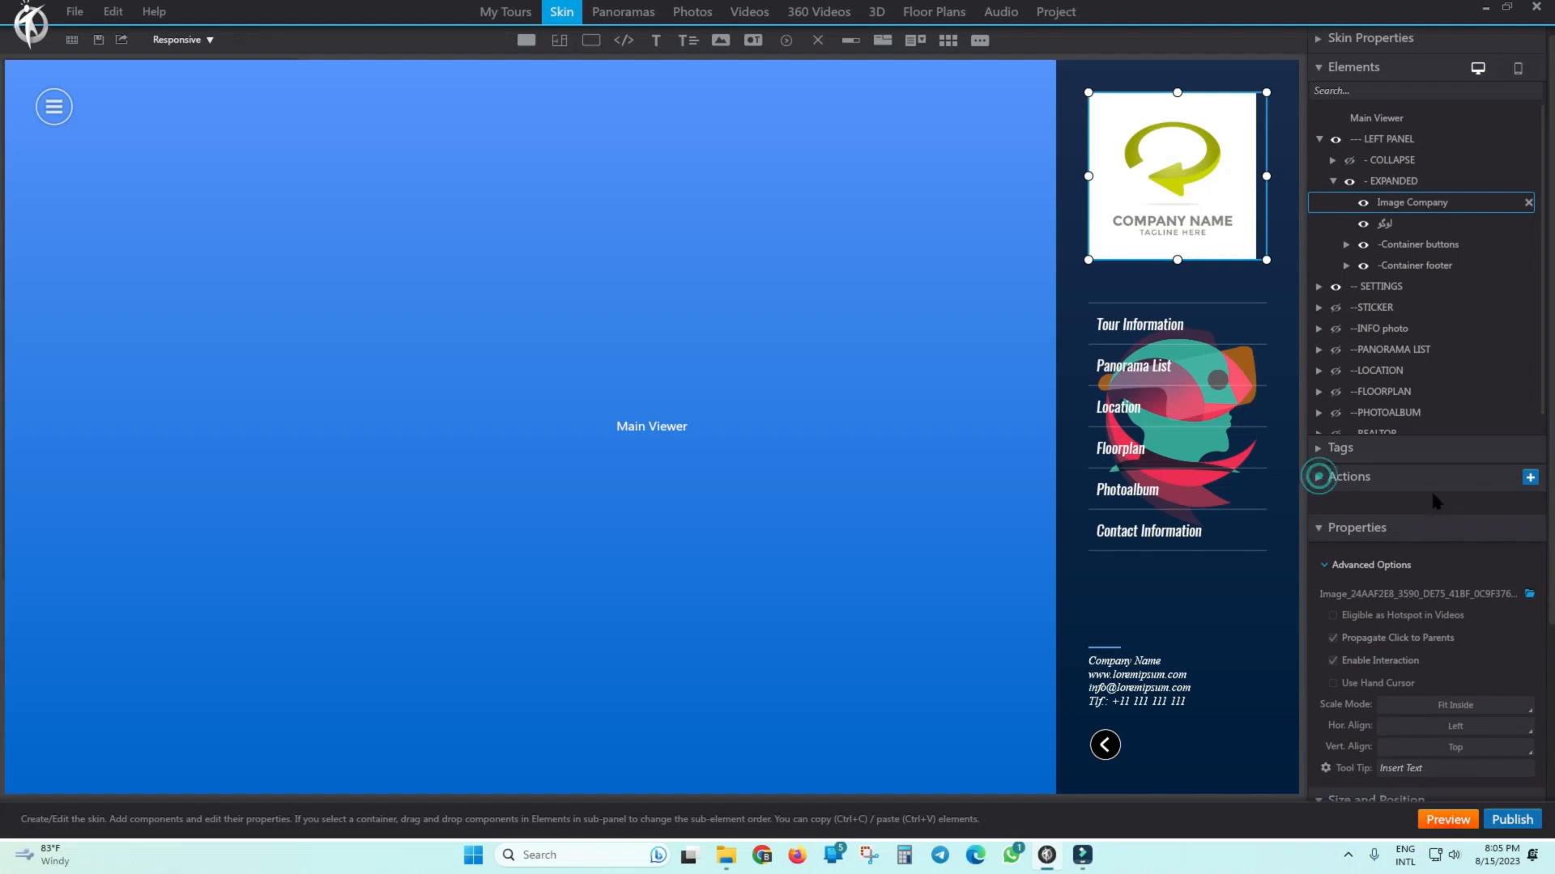
{"action": "scroll", "coordinate": [1402, 588], "scroll_direction": "down", "scroll_amount": 3}
{"action": "scroll", "coordinate": [1430, 522], "scroll_direction": "up", "scroll_amount": 3}
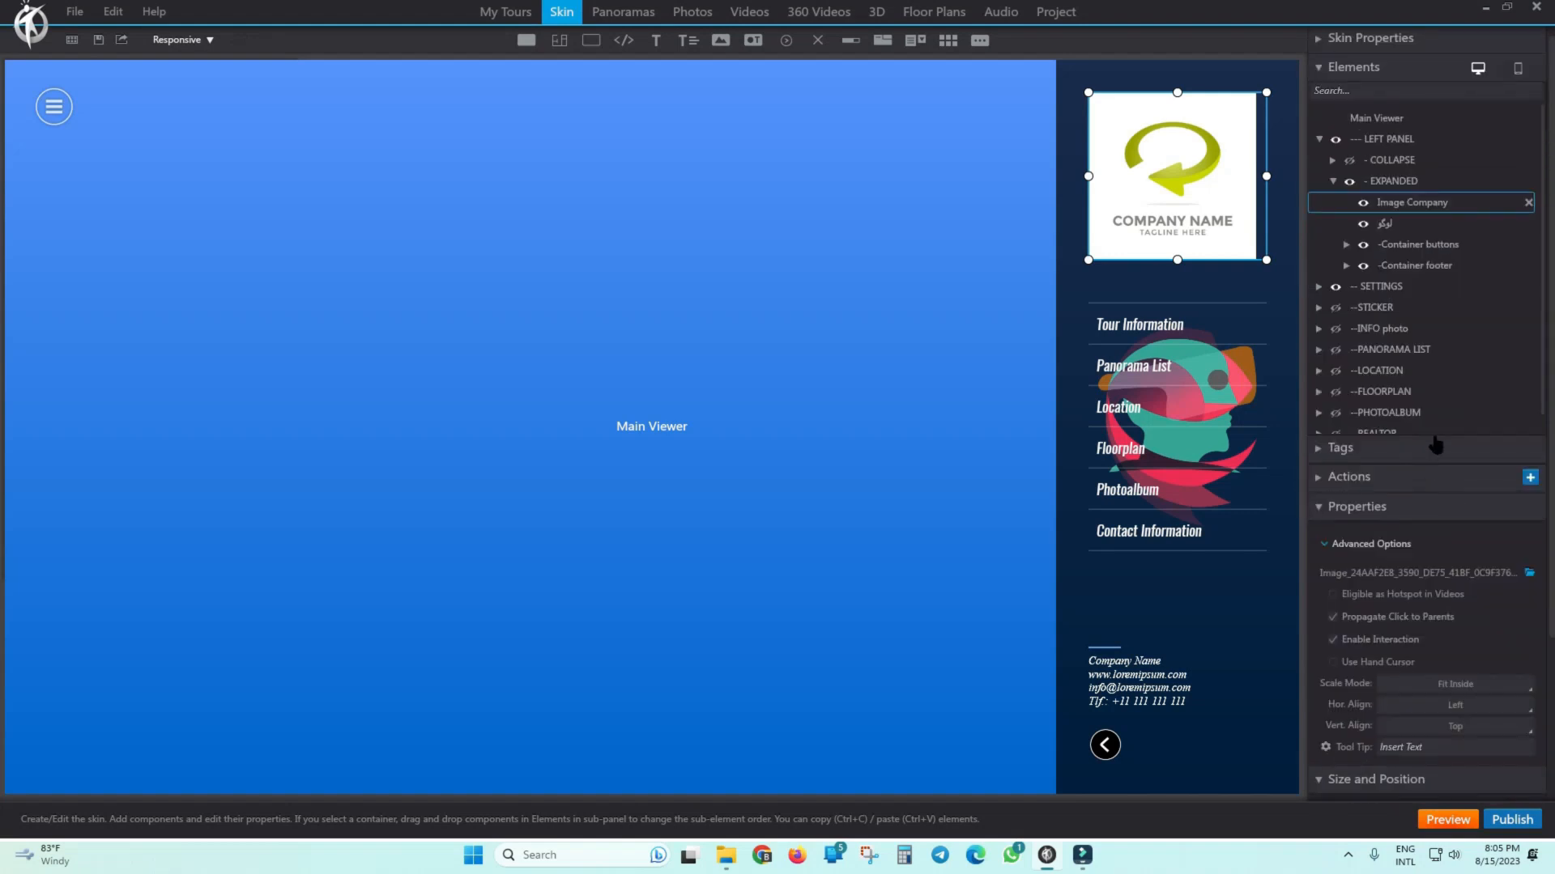
{"action": "left_click", "coordinate": [1332, 618]}
{"action": "left_click", "coordinate": [1384, 225]}
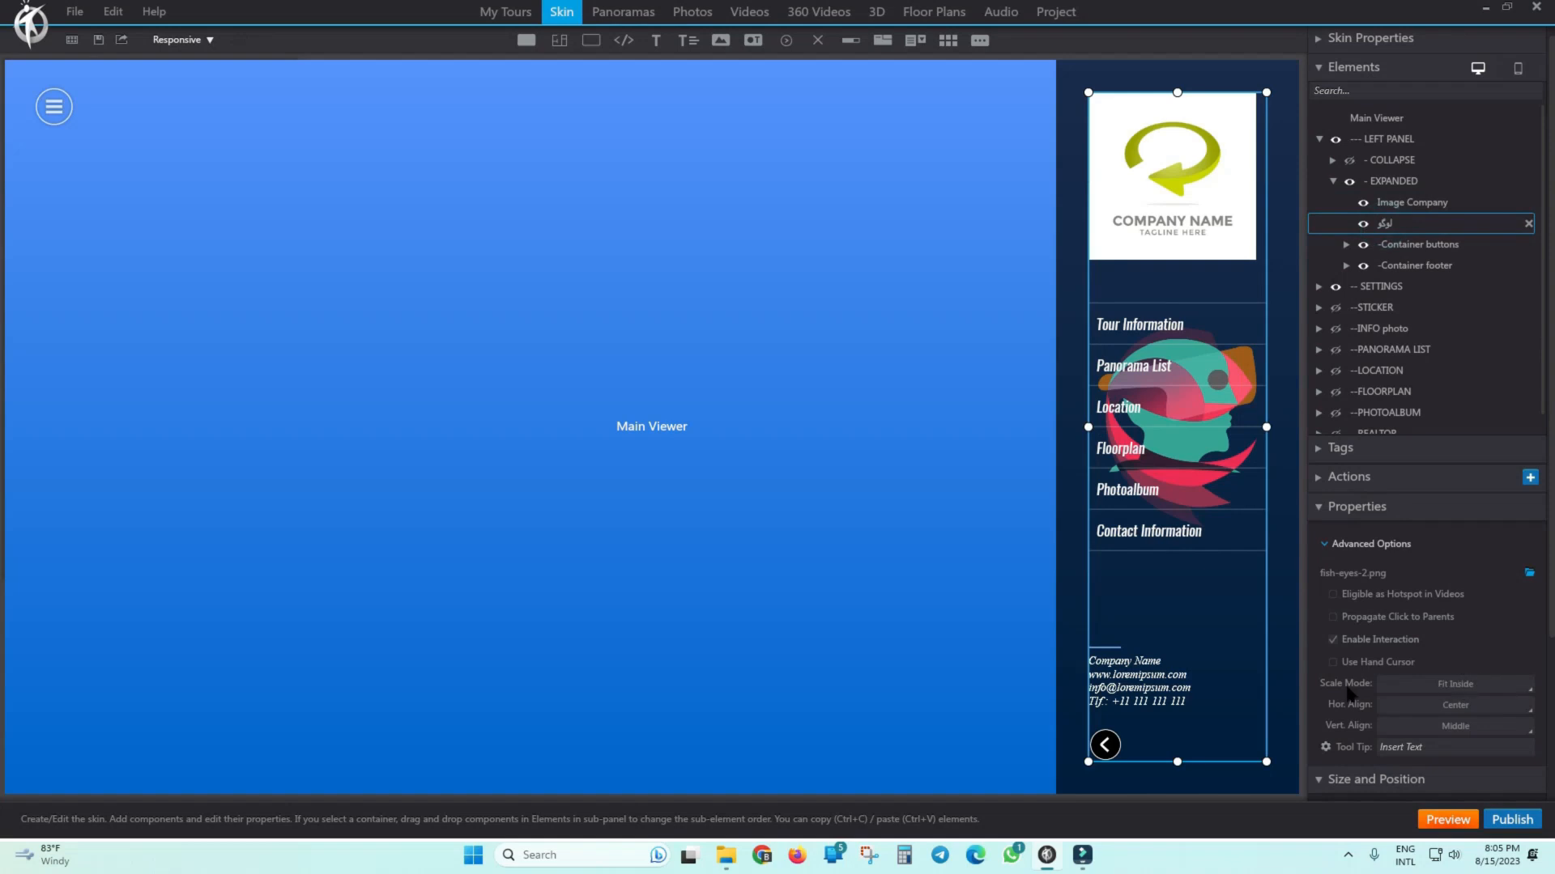
{"action": "left_click", "coordinate": [1457, 705]}
{"action": "left_click", "coordinate": [1397, 728]}
{"action": "left_click", "coordinate": [1471, 727]}
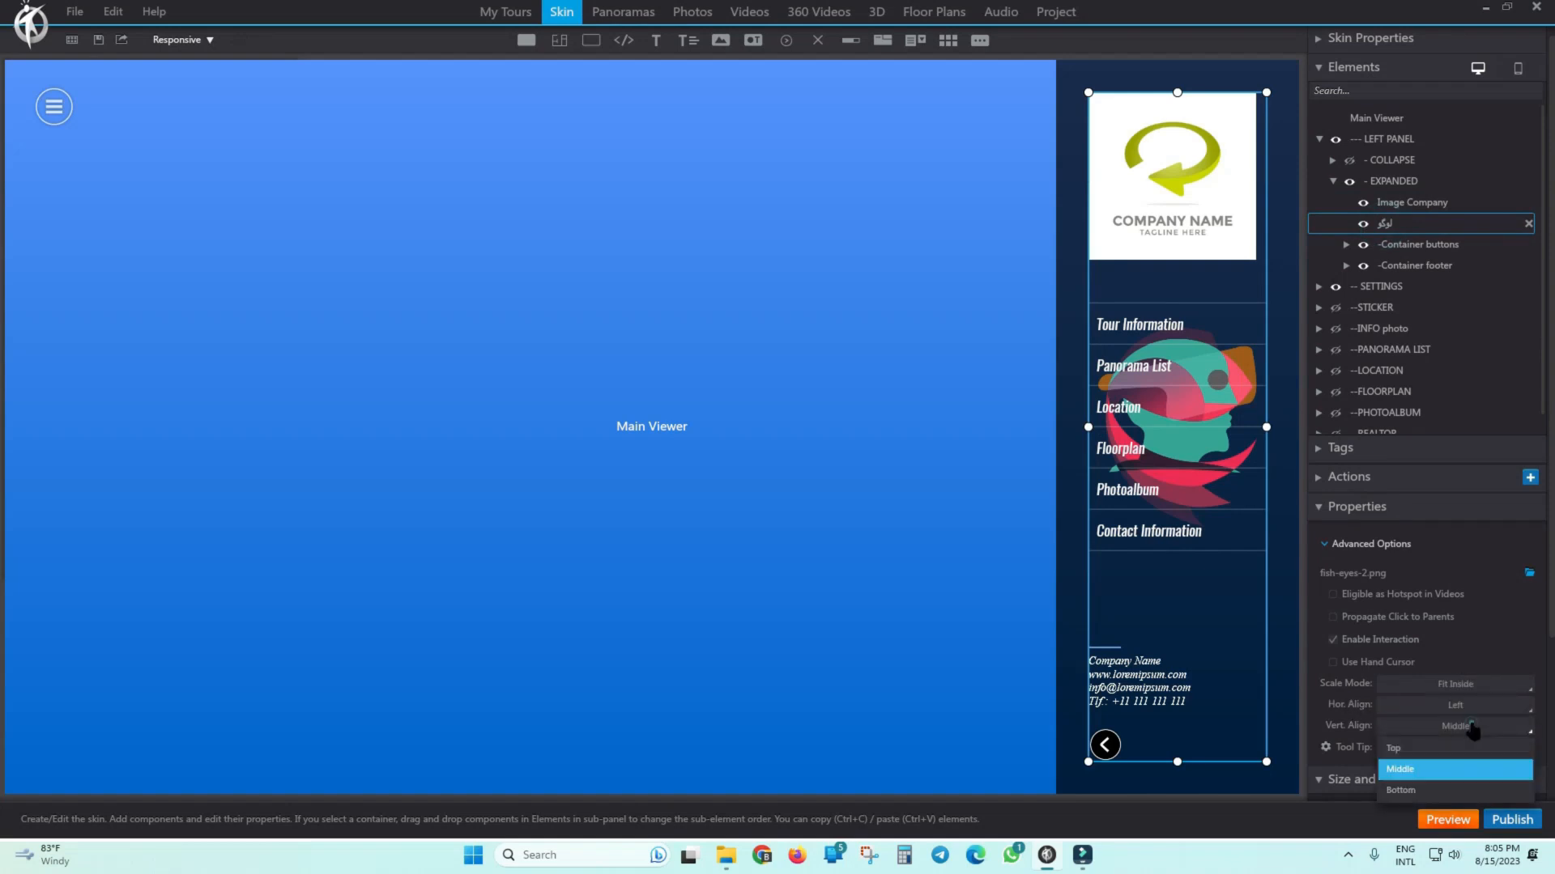
{"action": "left_click", "coordinate": [1407, 750]}
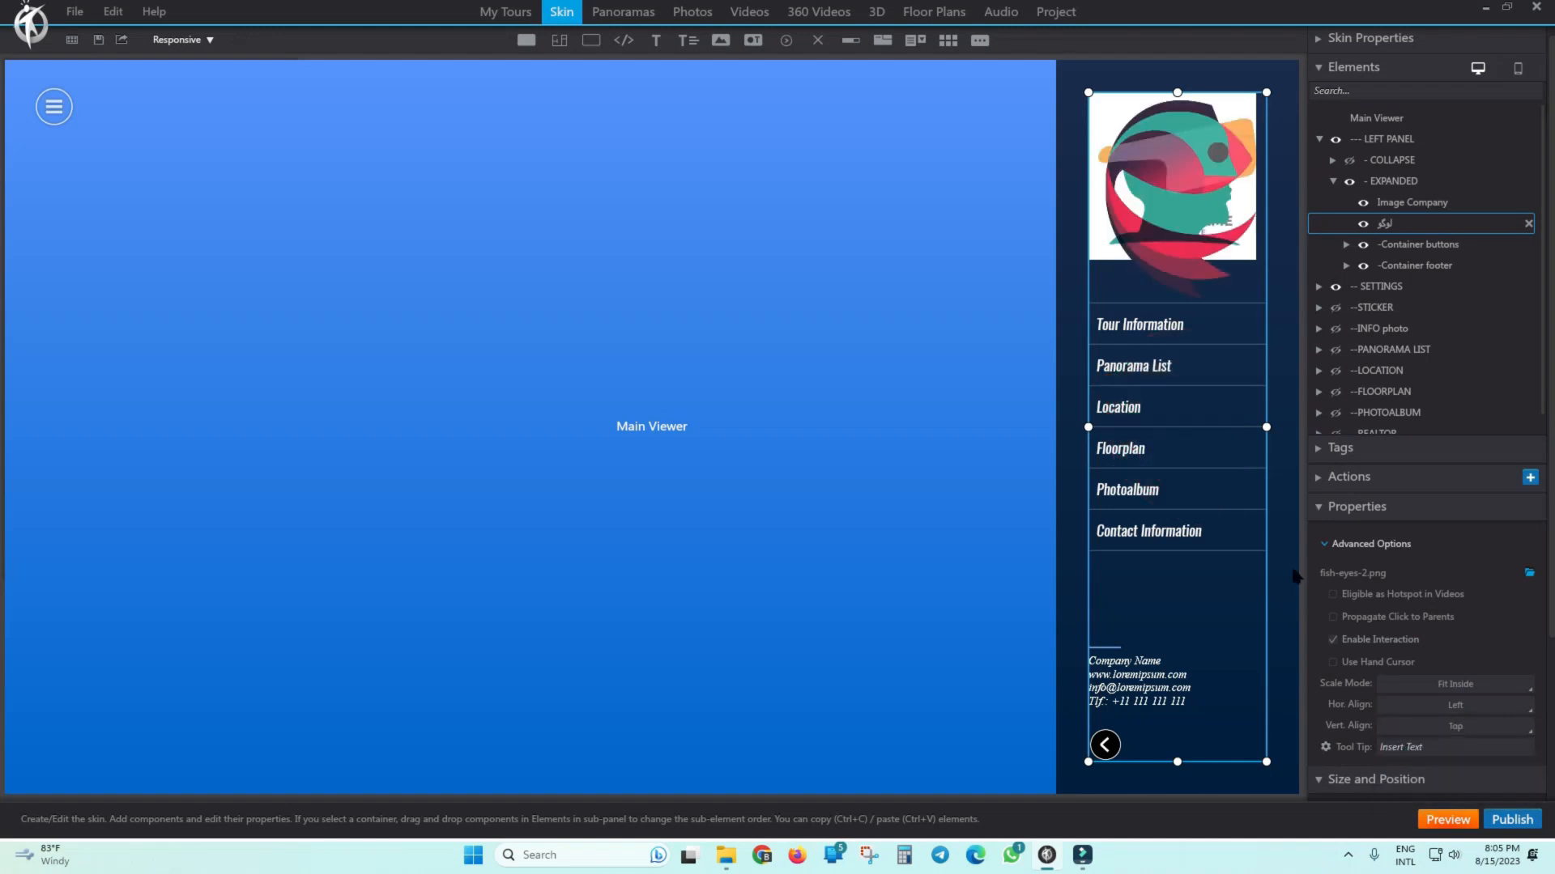
Check Image Company's size settings and set the لوگو image's height to 25%.
{"action": "left_click", "coordinate": [1408, 202]}
{"action": "scroll", "coordinate": [1546, 417], "scroll_direction": "down", "scroll_amount": 3}
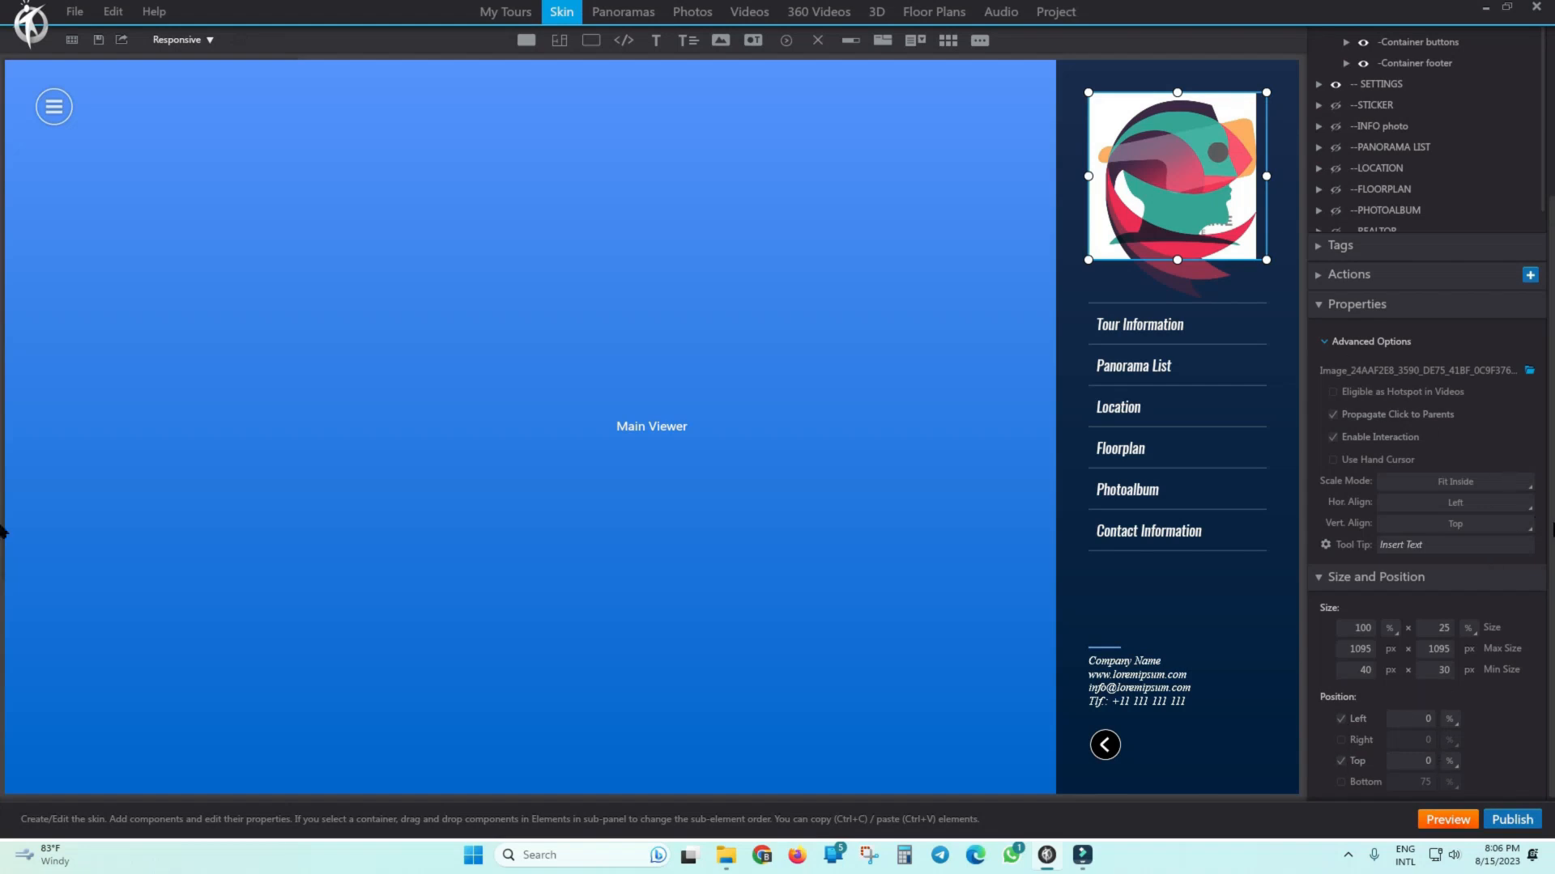
{"action": "scroll", "coordinate": [1539, 527], "scroll_direction": "up", "scroll_amount": 3}
{"action": "left_click", "coordinate": [1388, 224]}
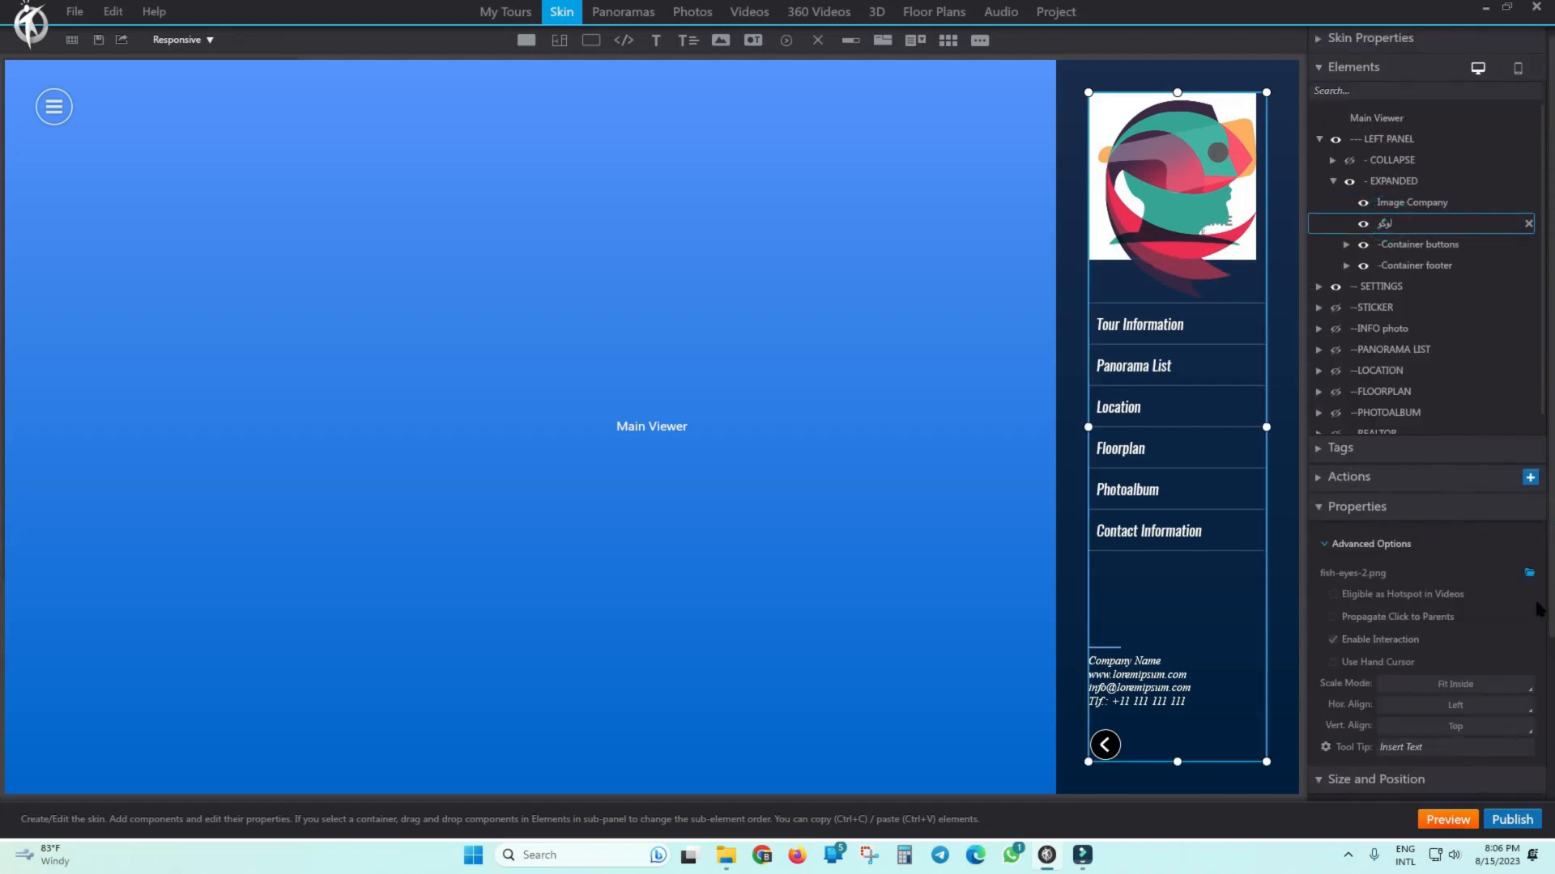
{"action": "scroll", "coordinate": [1538, 609], "scroll_direction": "down", "scroll_amount": 3}
{"action": "left_click", "coordinate": [1361, 631]}
{"action": "left_click", "coordinate": [1439, 631]}
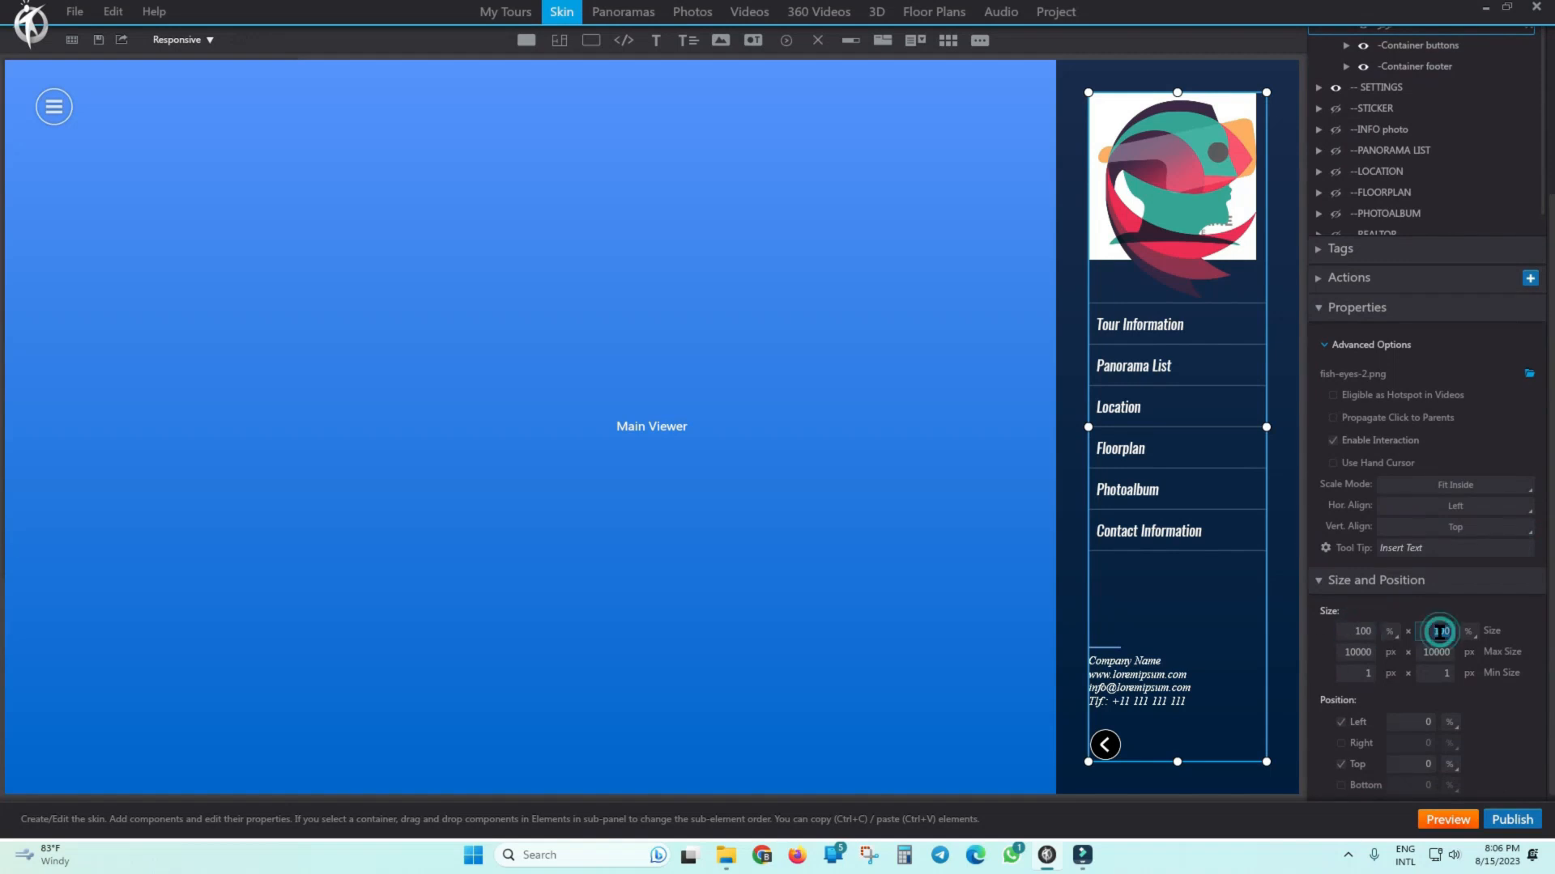
{"action": "type", "text": "25"}
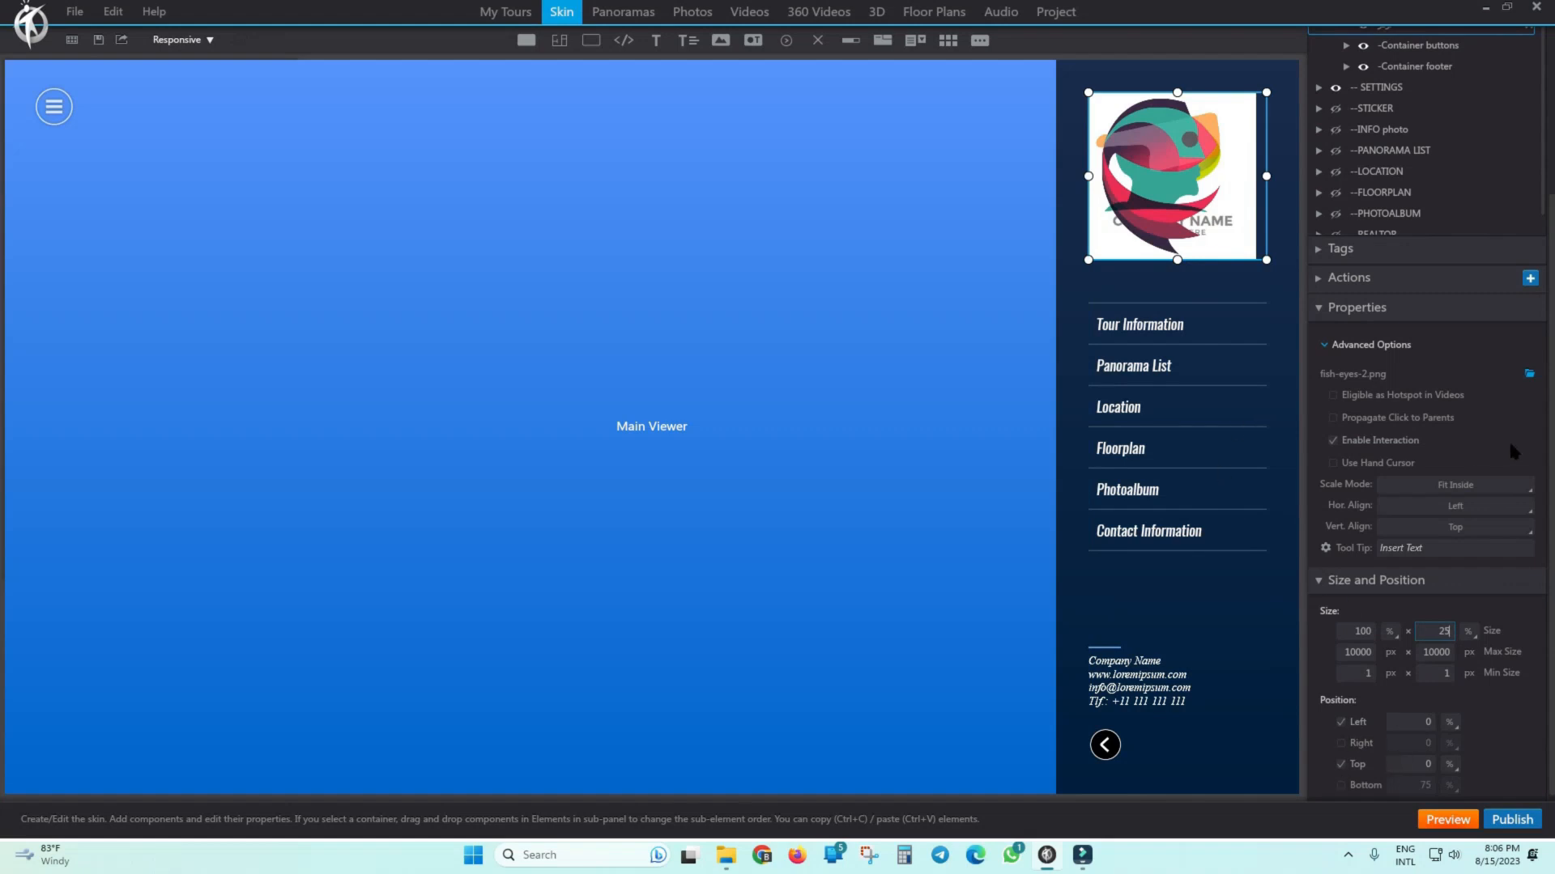
{"action": "scroll", "coordinate": [1551, 500], "scroll_direction": "up", "scroll_amount": 3}
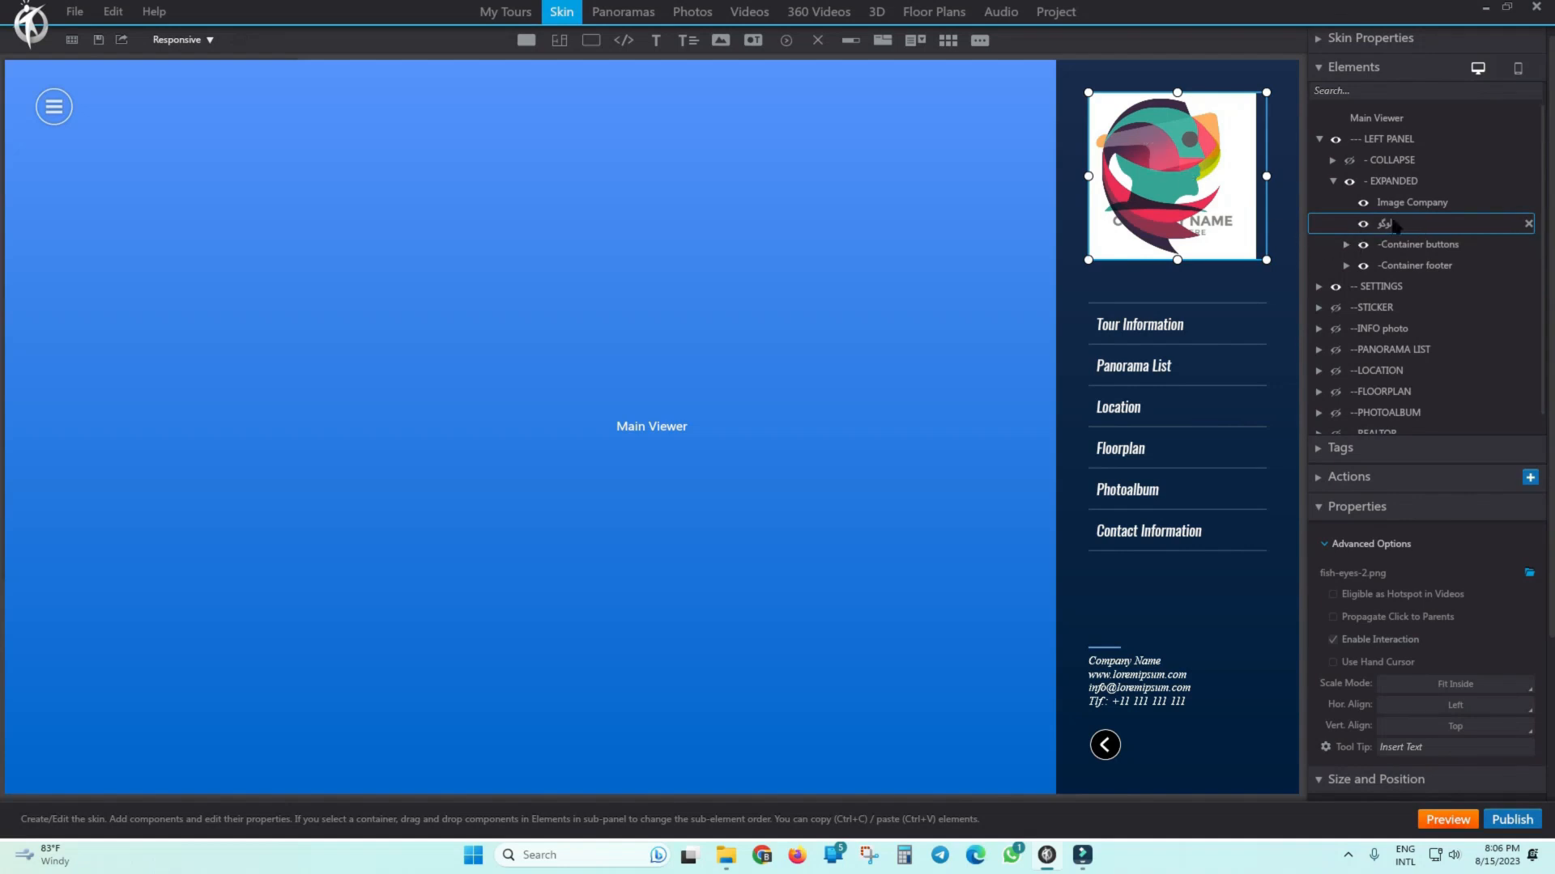
Delete the Image Company element from the EXPANDED container and select the لوگو image.
{"action": "left_click", "coordinate": [1421, 205]}
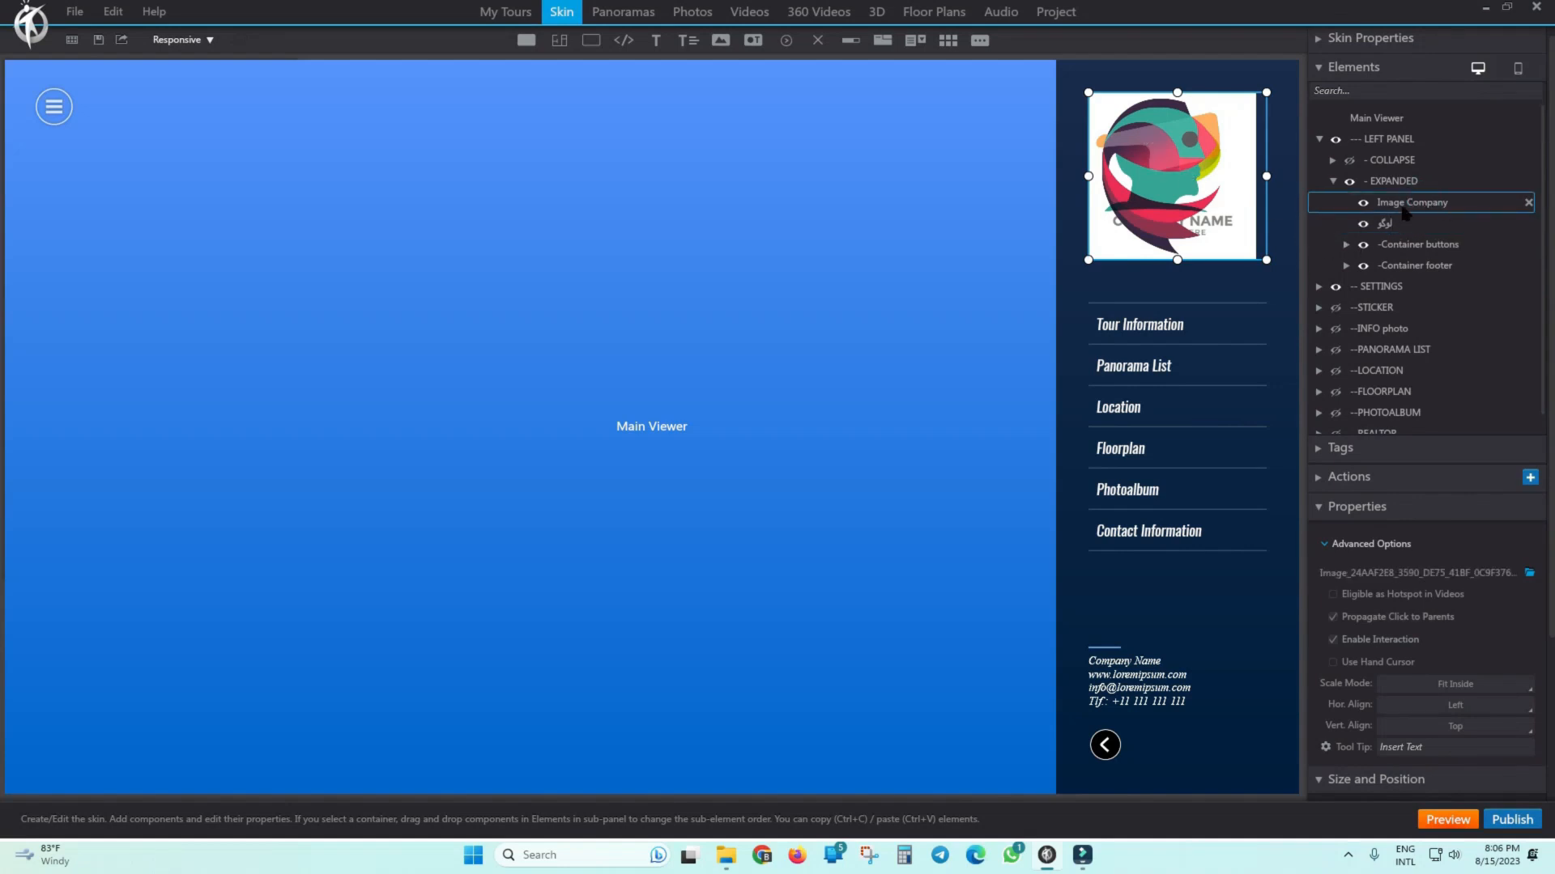
{"action": "left_click", "coordinate": [1528, 202]}
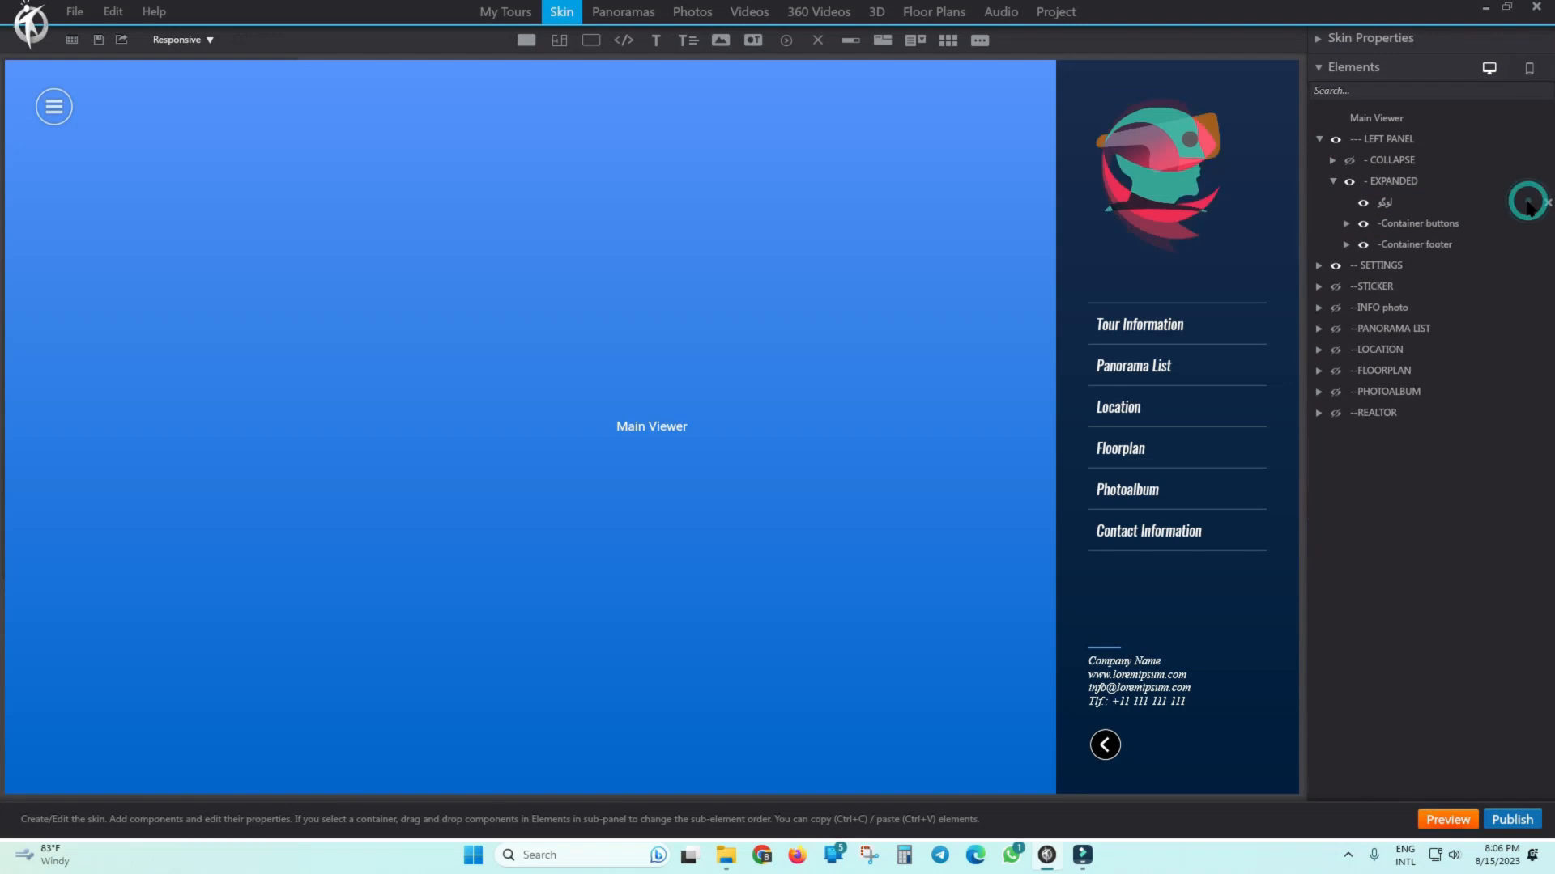
{"action": "left_click", "coordinate": [1376, 204]}
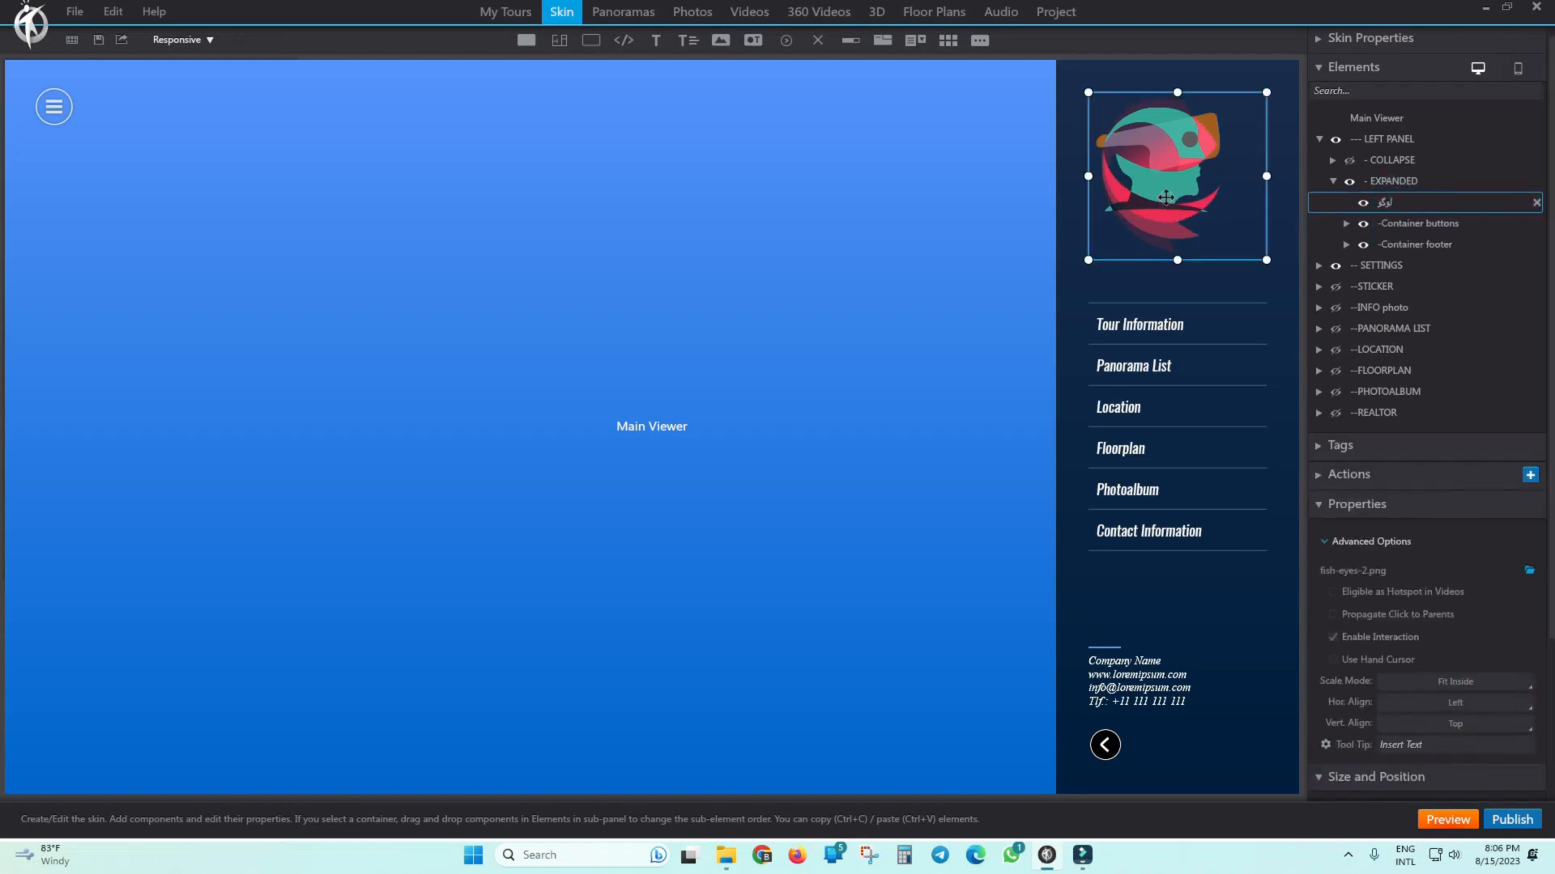
Preview the tour to examine the new logo in the side panel, close the preview and reselect the لوگو image.
{"action": "left_click", "coordinate": [1439, 819]}
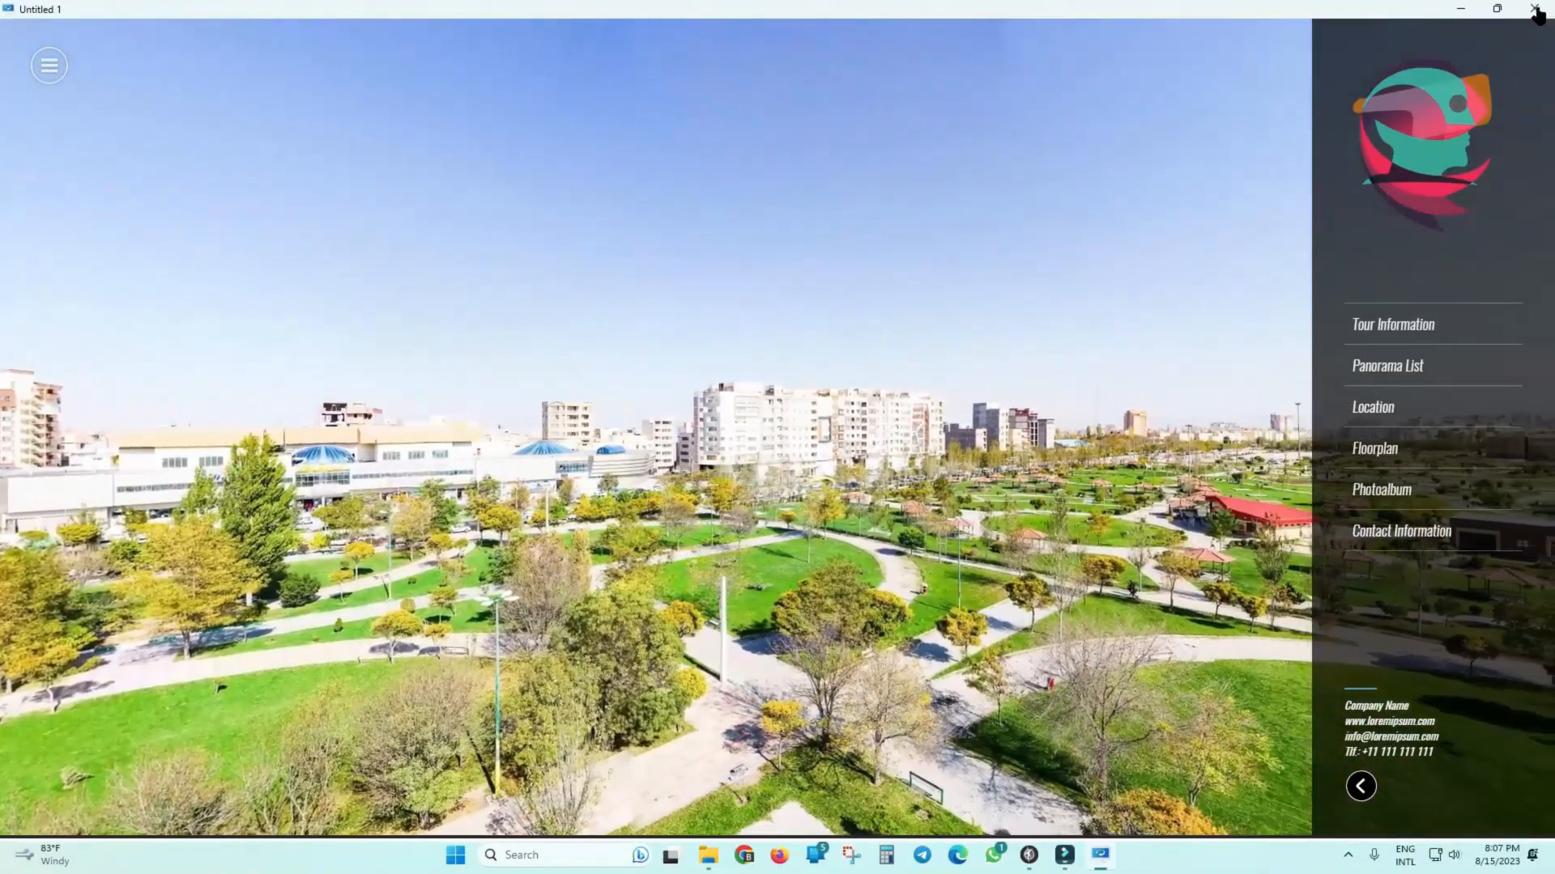
{"action": "left_click", "coordinate": [1535, 9]}
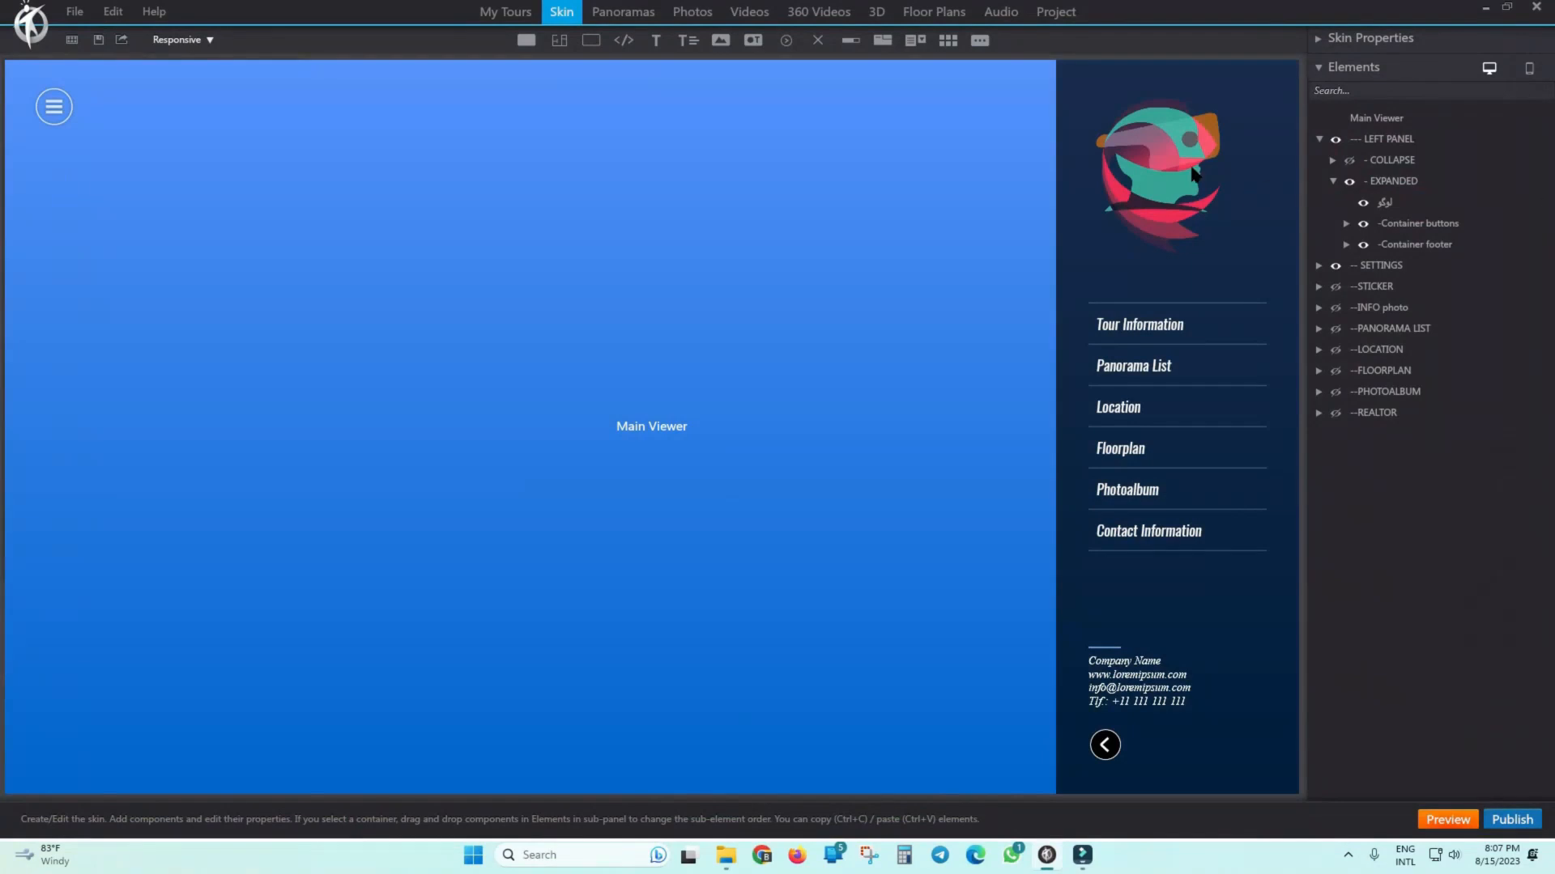
{"action": "left_click", "coordinate": [1385, 206]}
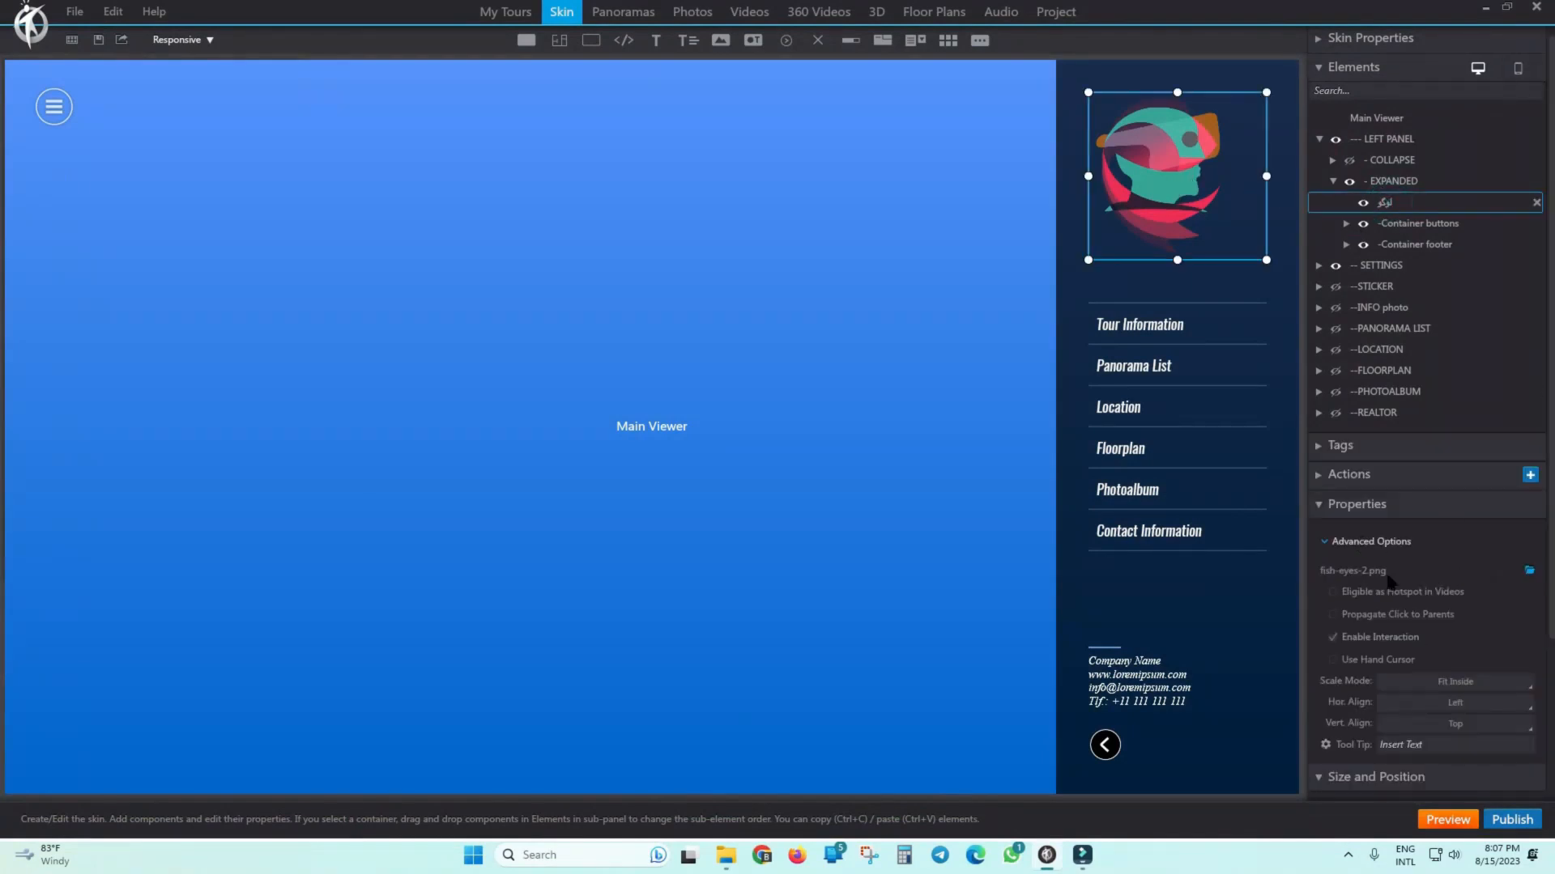
Enable the hand cursor for the لوگو image, check the available action types and preview the tour.
{"action": "left_click", "coordinate": [1528, 475]}
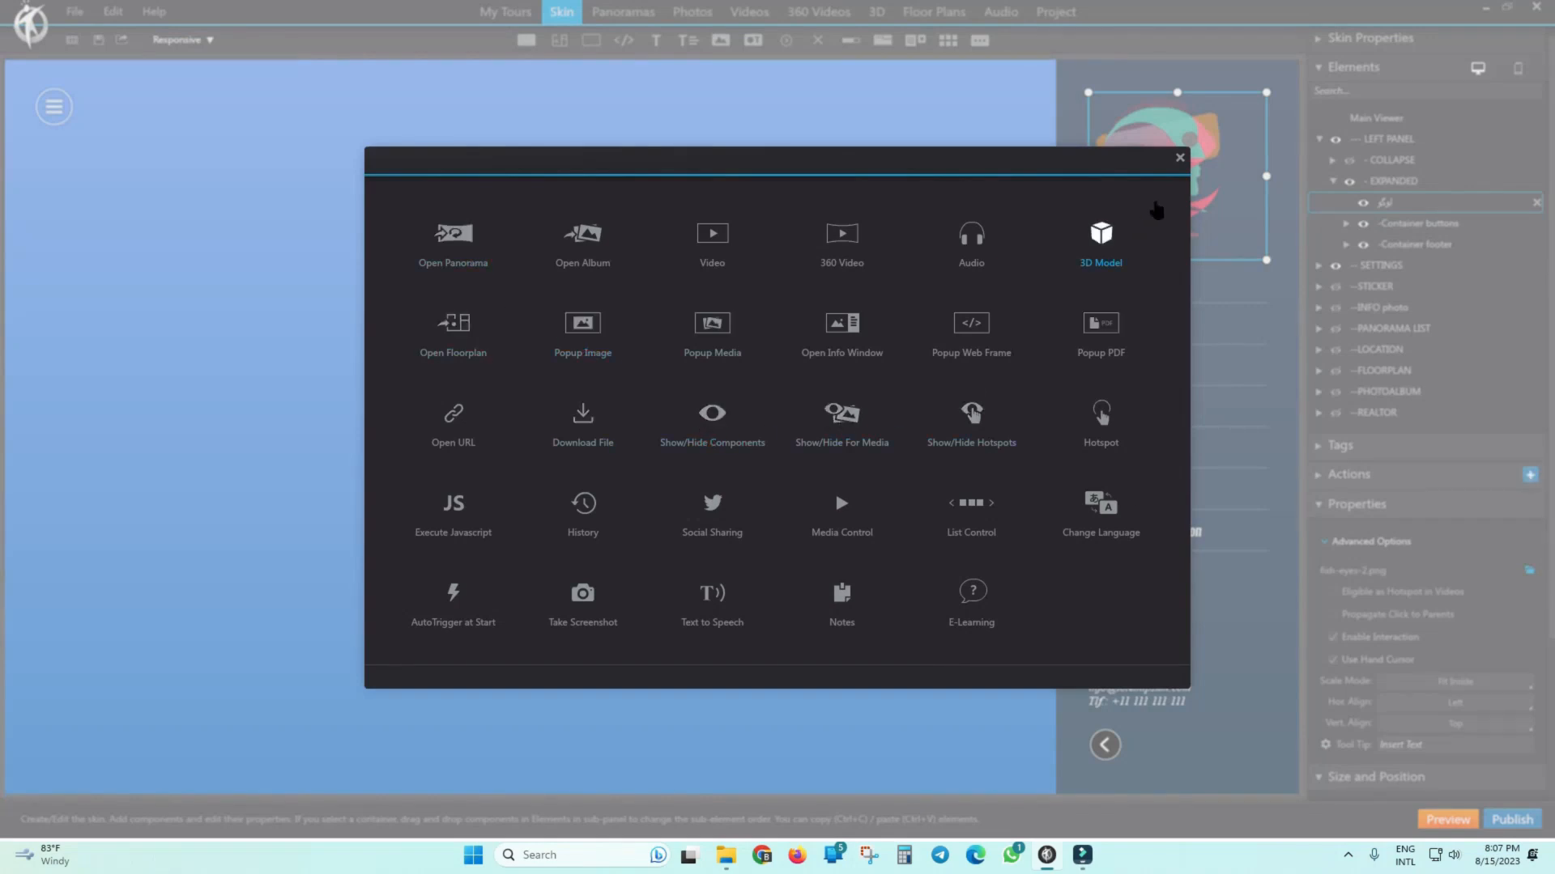
{"action": "left_click", "coordinate": [1180, 158]}
{"action": "left_click", "coordinate": [1445, 820]}
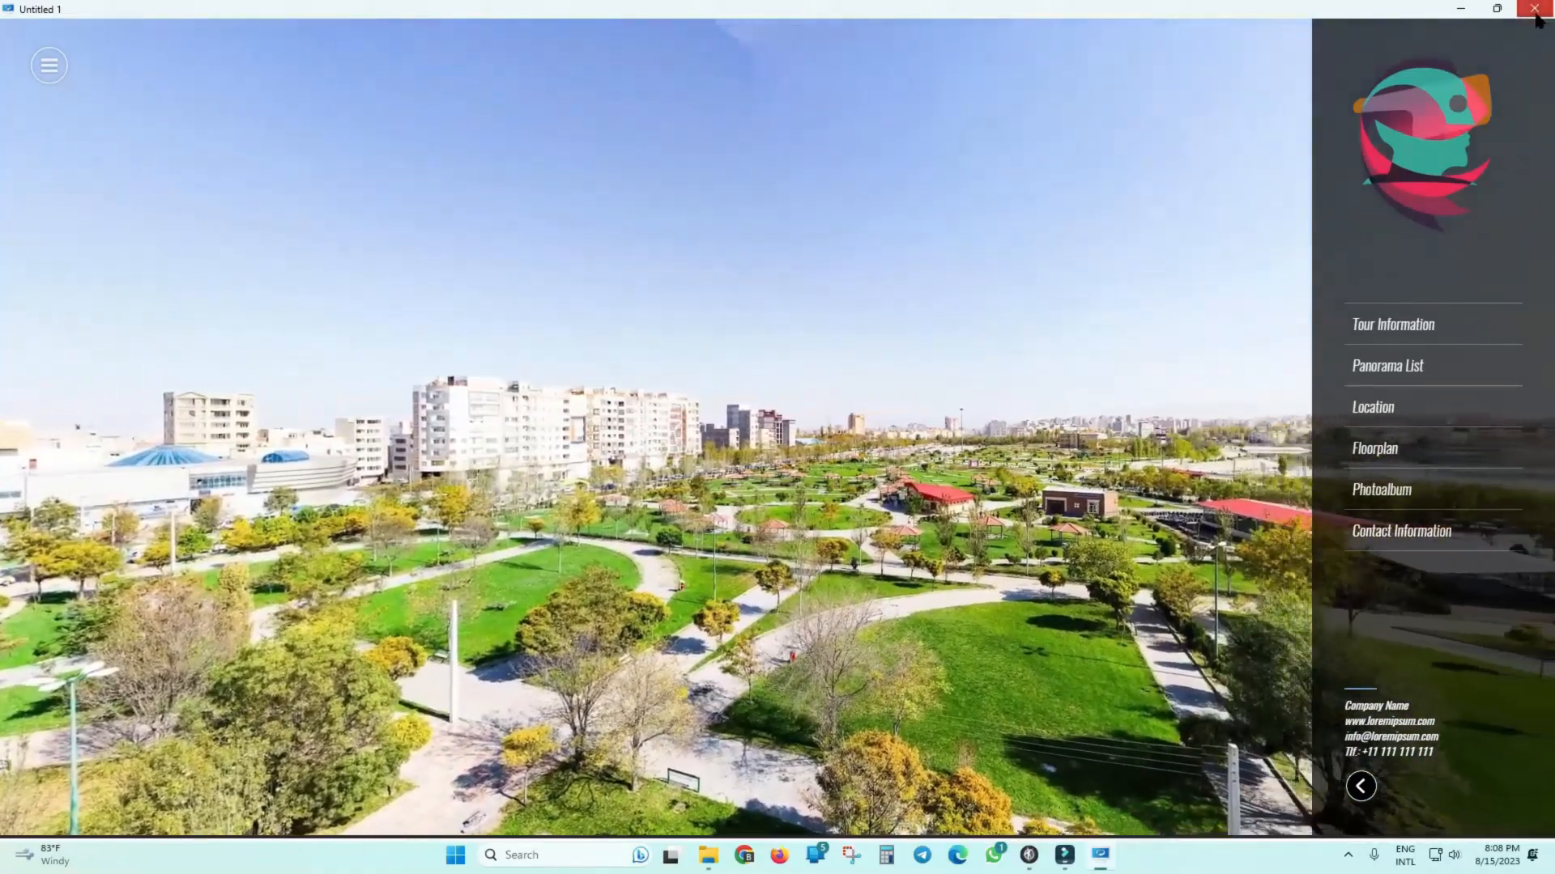
{"action": "left_click", "coordinate": [1533, 9]}
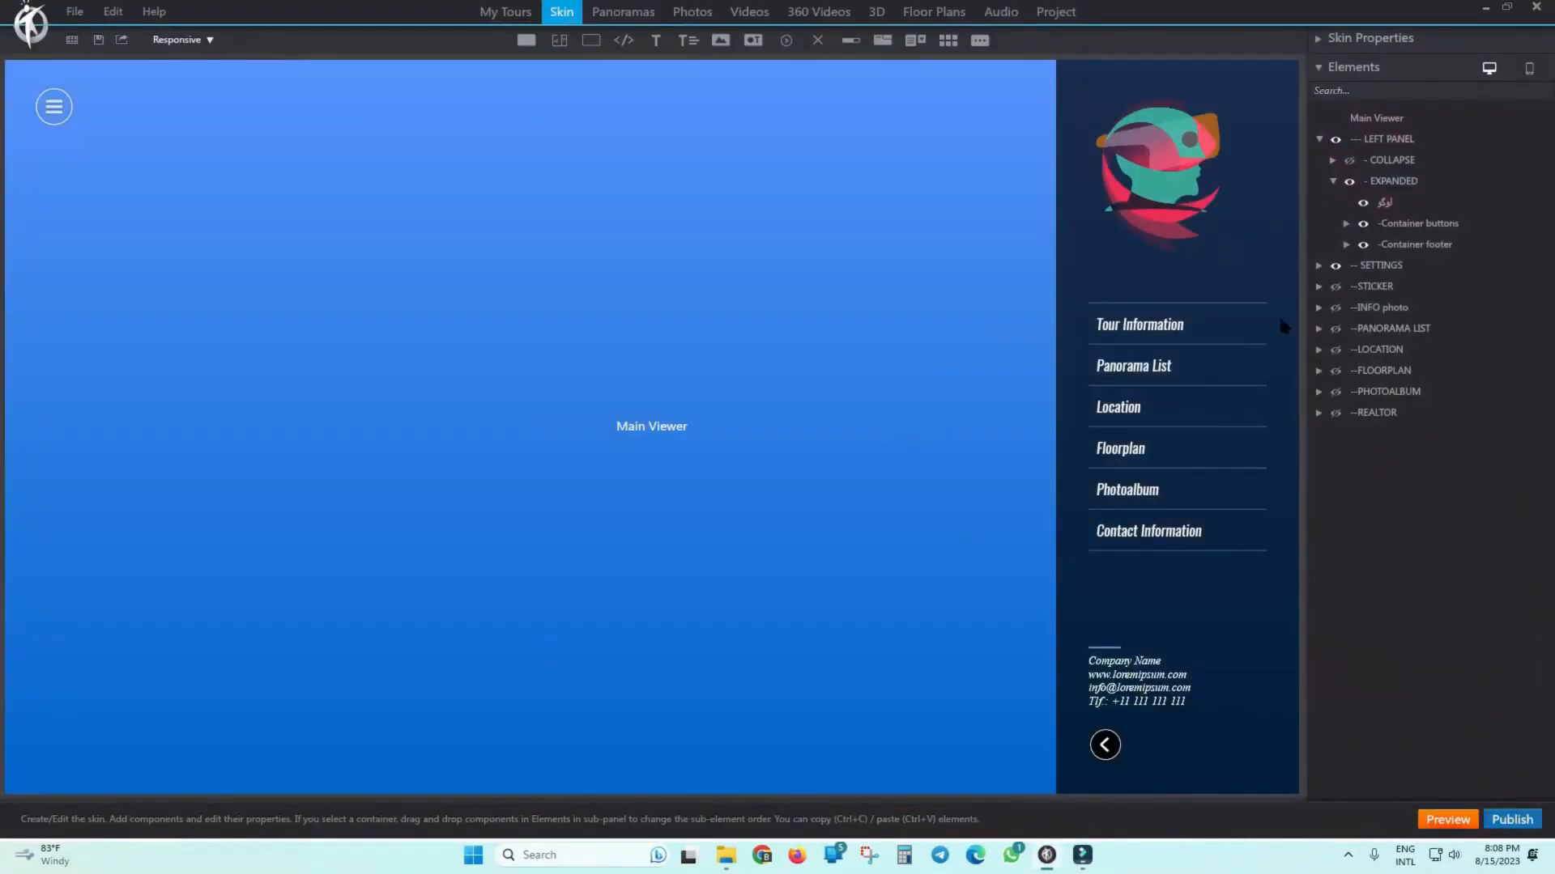
{"action": "left_click", "coordinate": [1387, 203]}
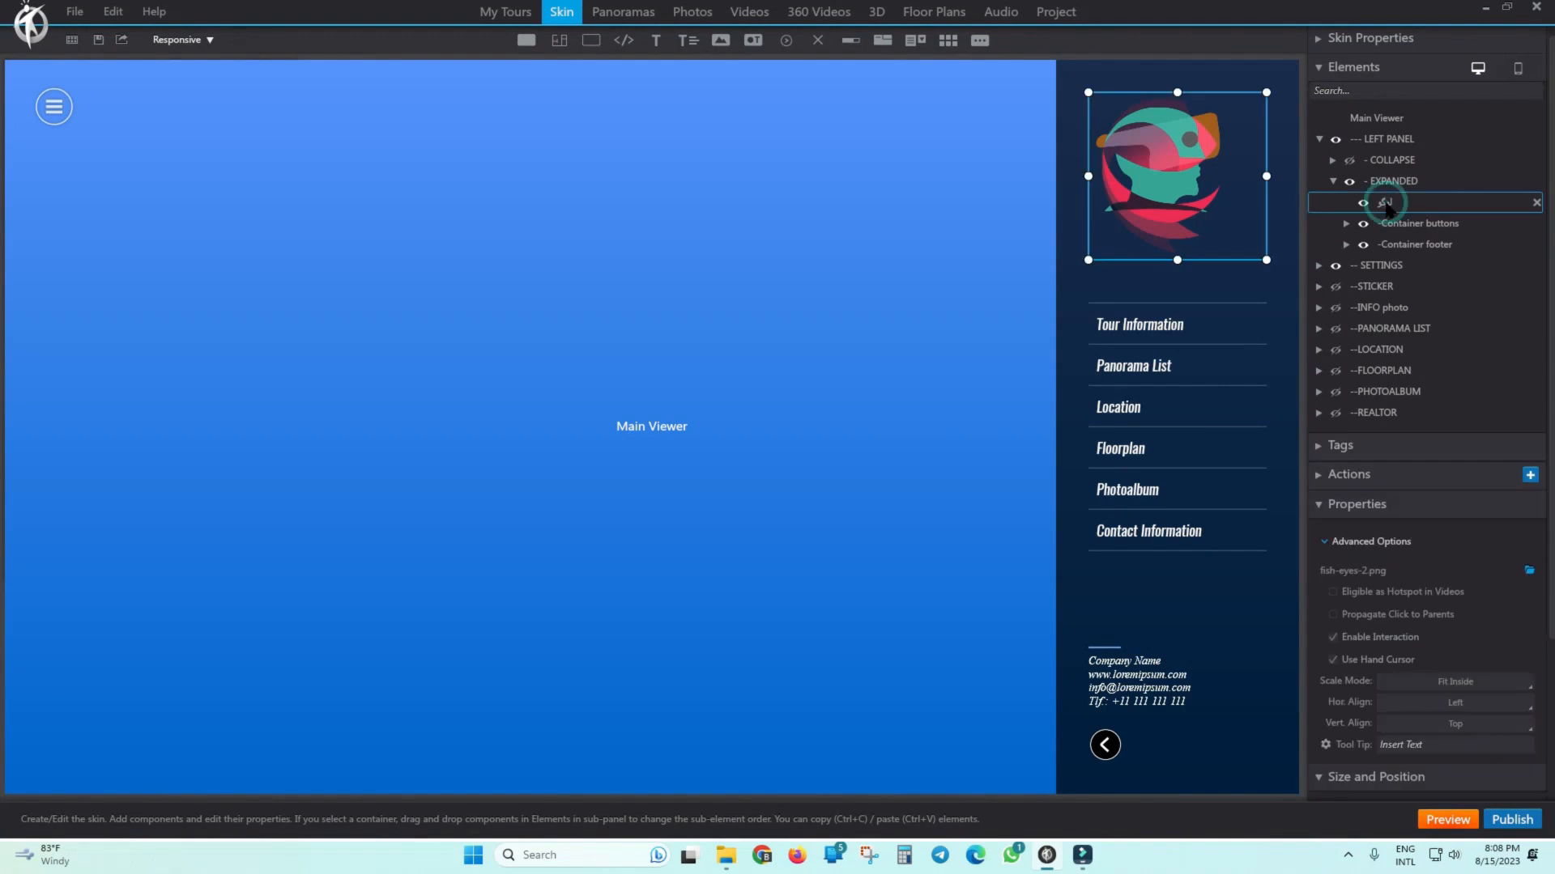
Select Container buttons and preview the tour to examine the Tour Information window, closing it and expanding the side panel again.
{"action": "left_click", "coordinate": [1415, 227]}
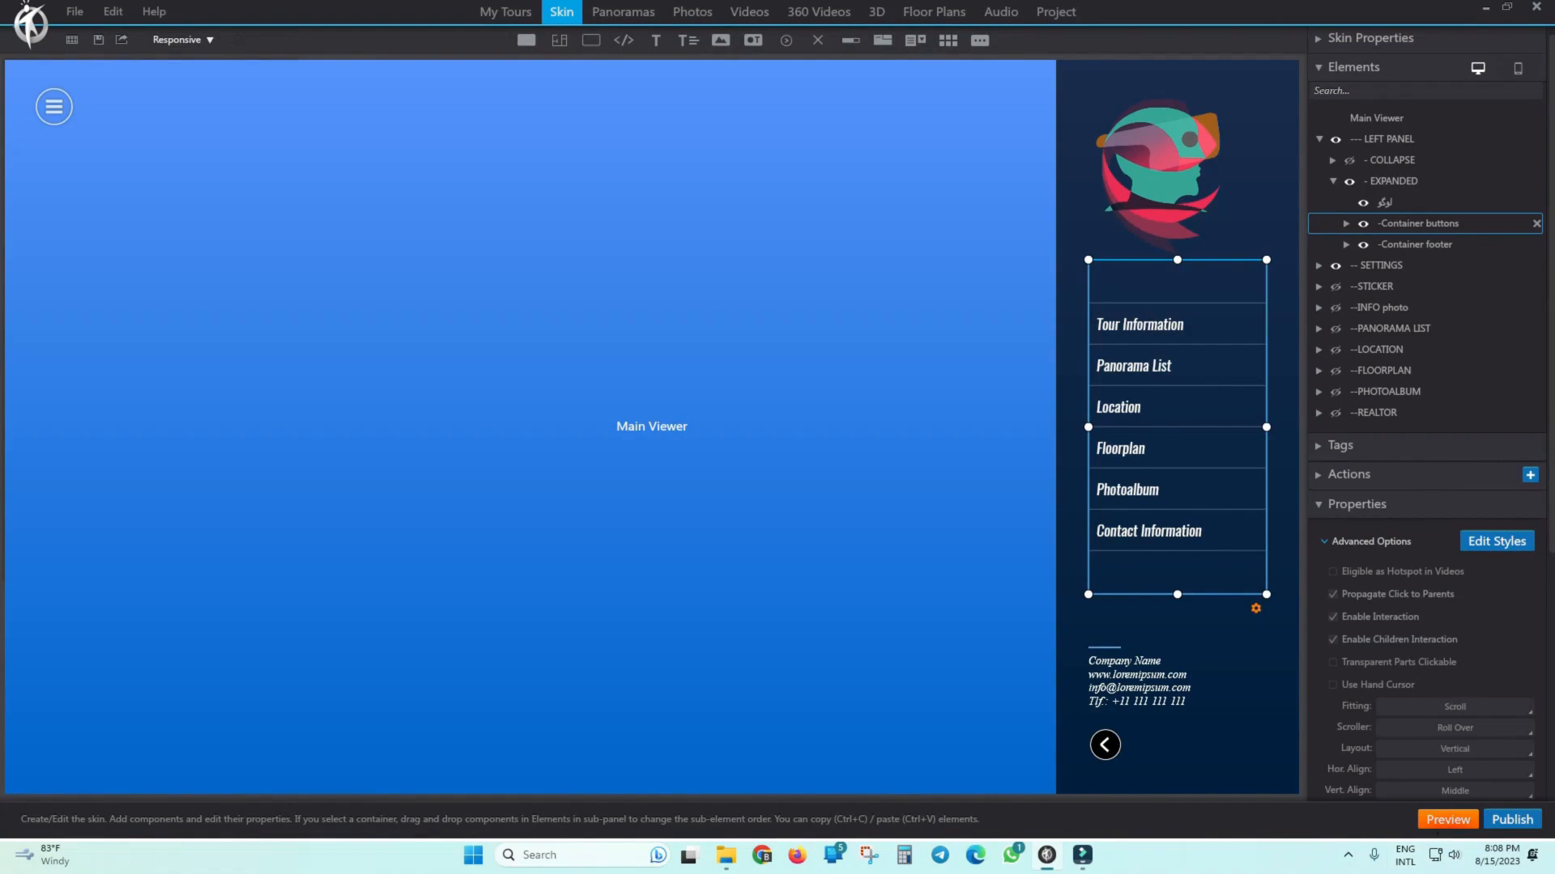
{"action": "left_click", "coordinate": [1445, 821]}
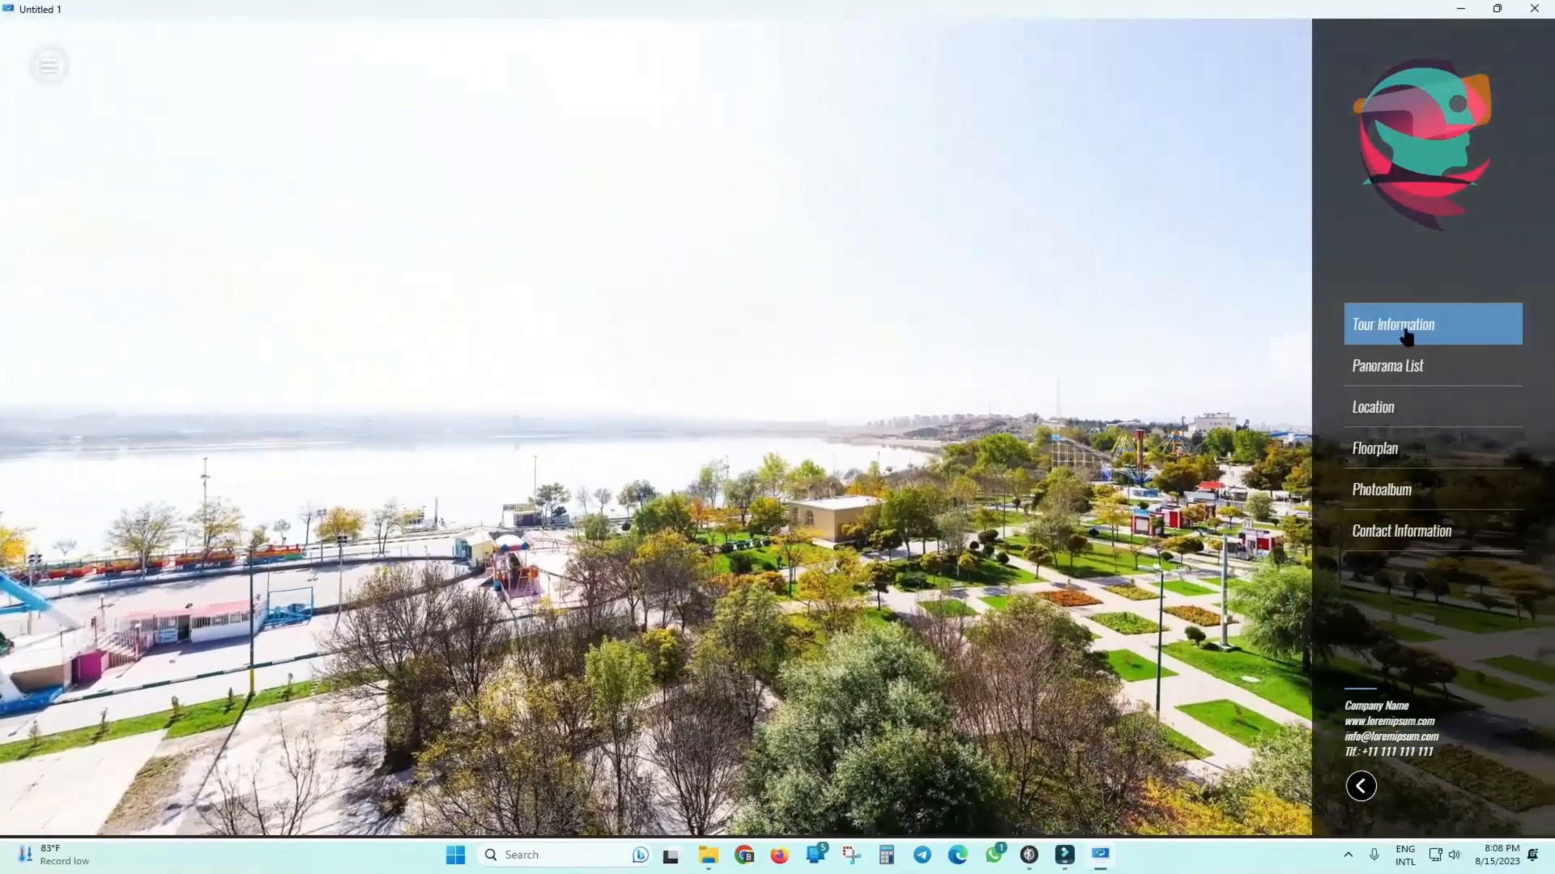
{"action": "left_click", "coordinate": [1405, 332]}
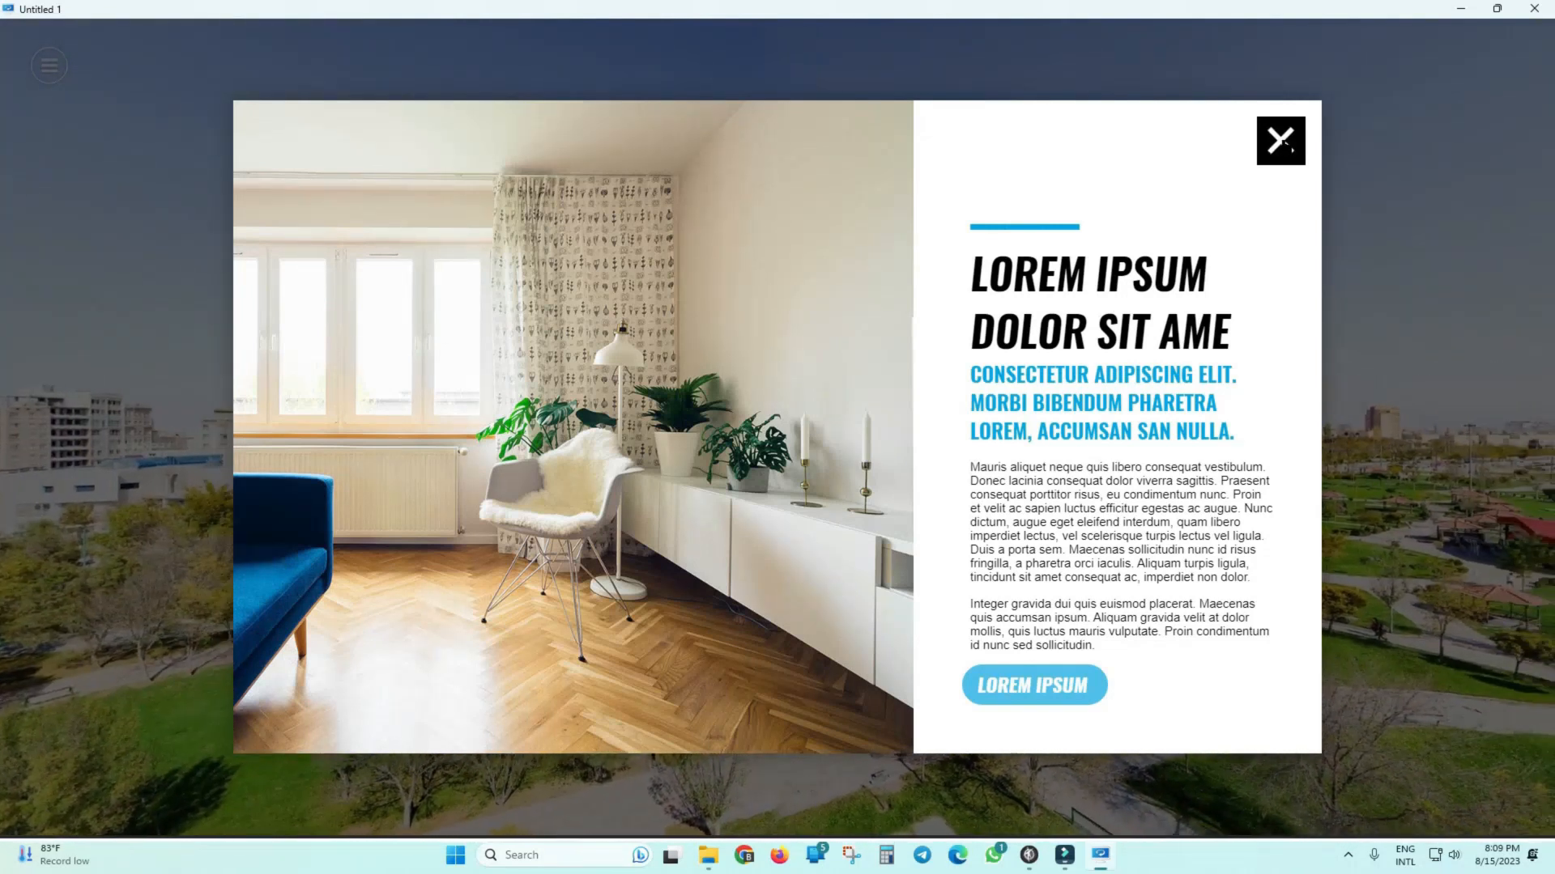
{"action": "left_click", "coordinate": [1282, 141]}
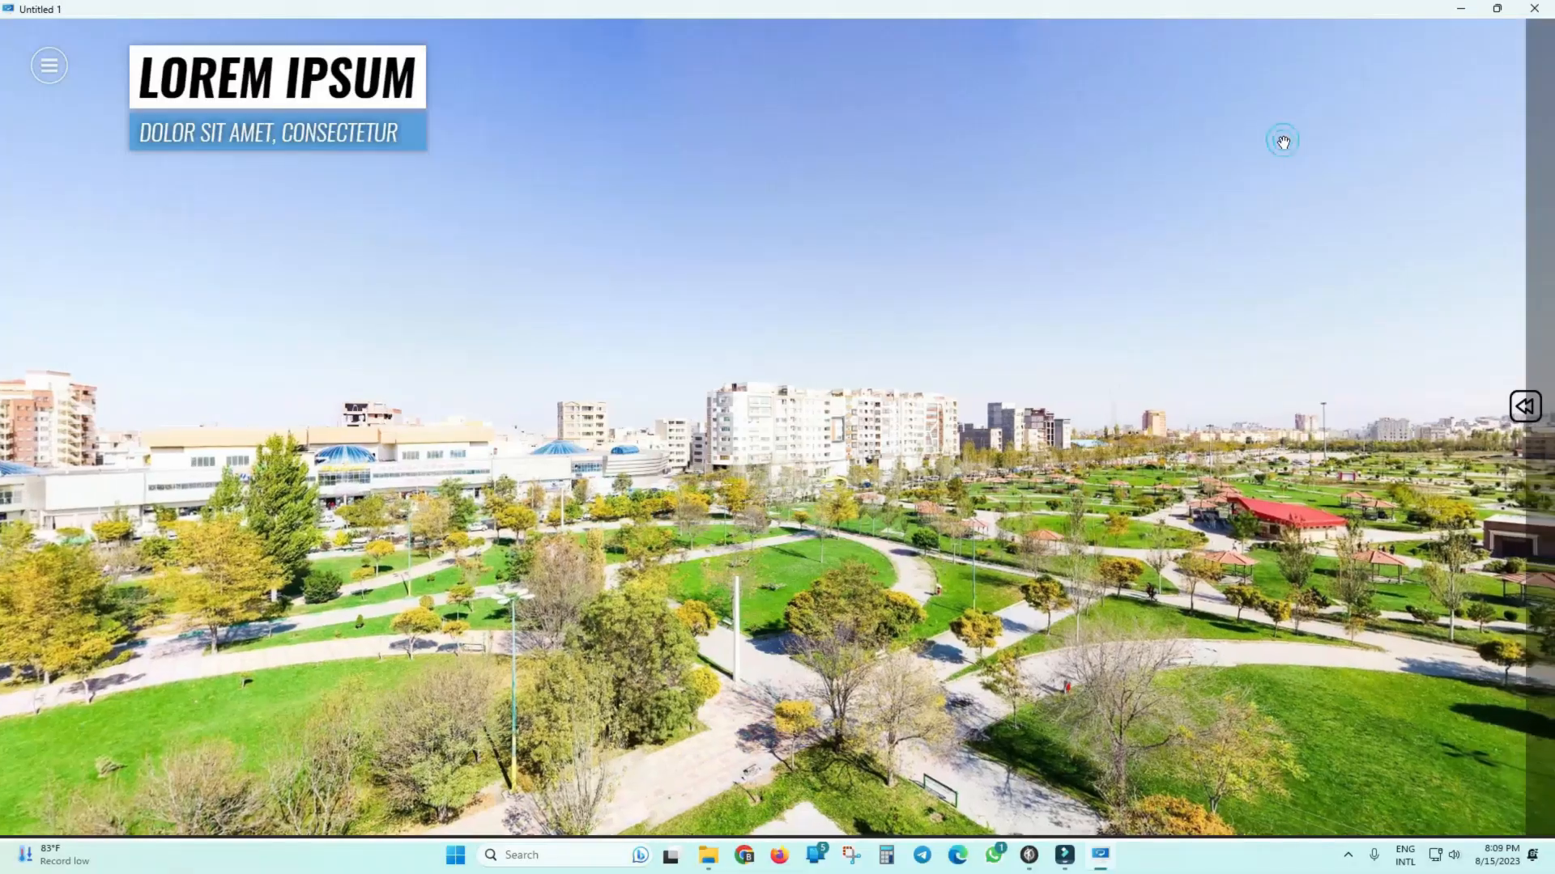
{"action": "left_click", "coordinate": [1525, 406]}
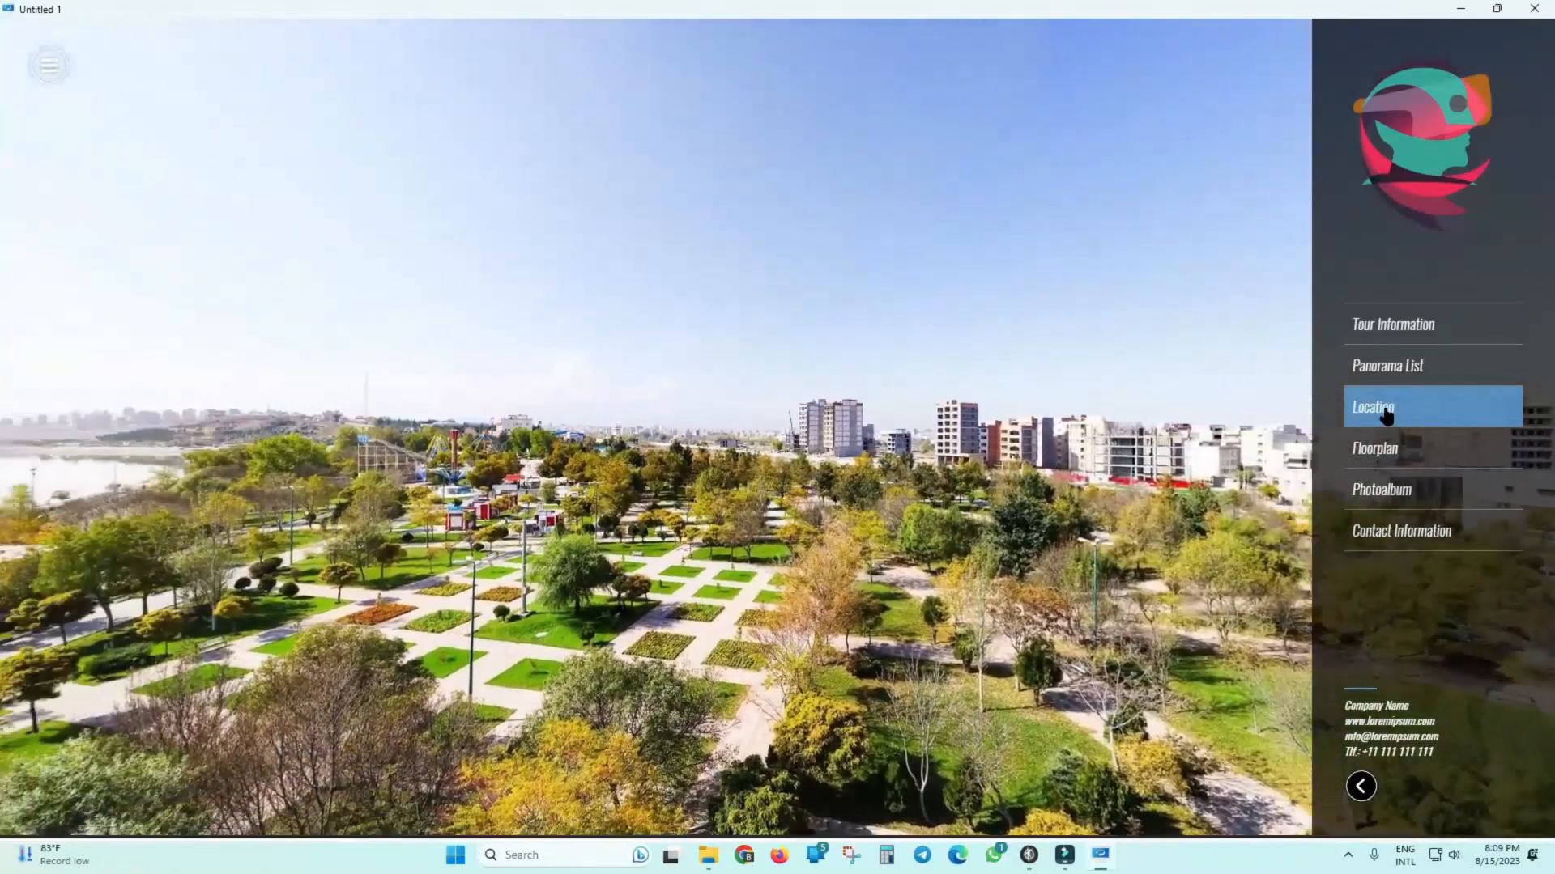
Examine the Location map window in the preview, reopen the side panel and close the preview.
{"action": "left_click", "coordinate": [1386, 415]}
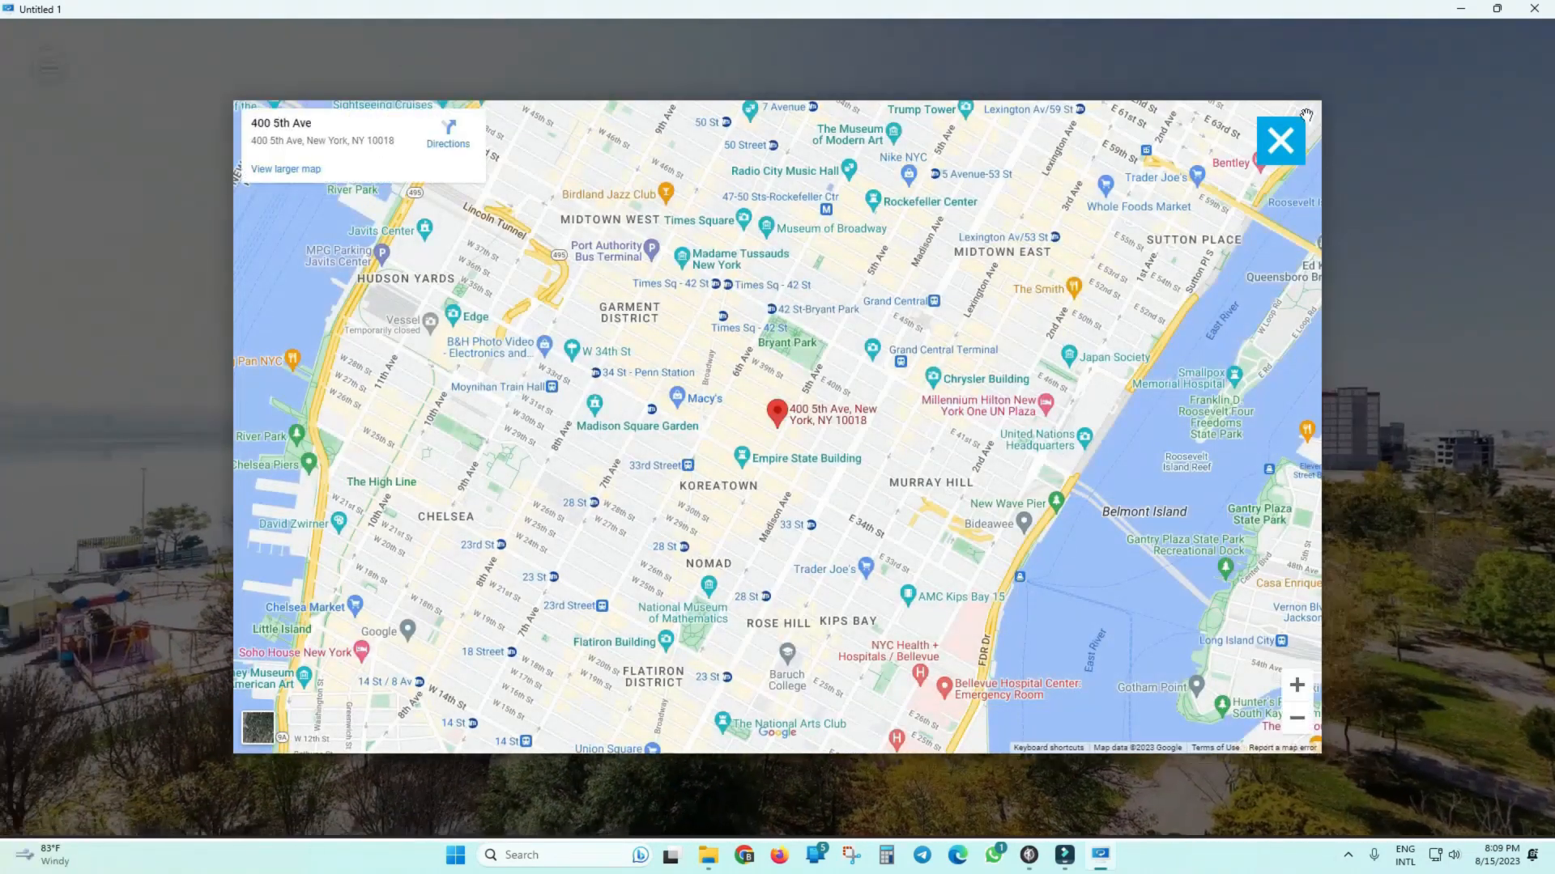
{"action": "left_click", "coordinate": [1279, 139]}
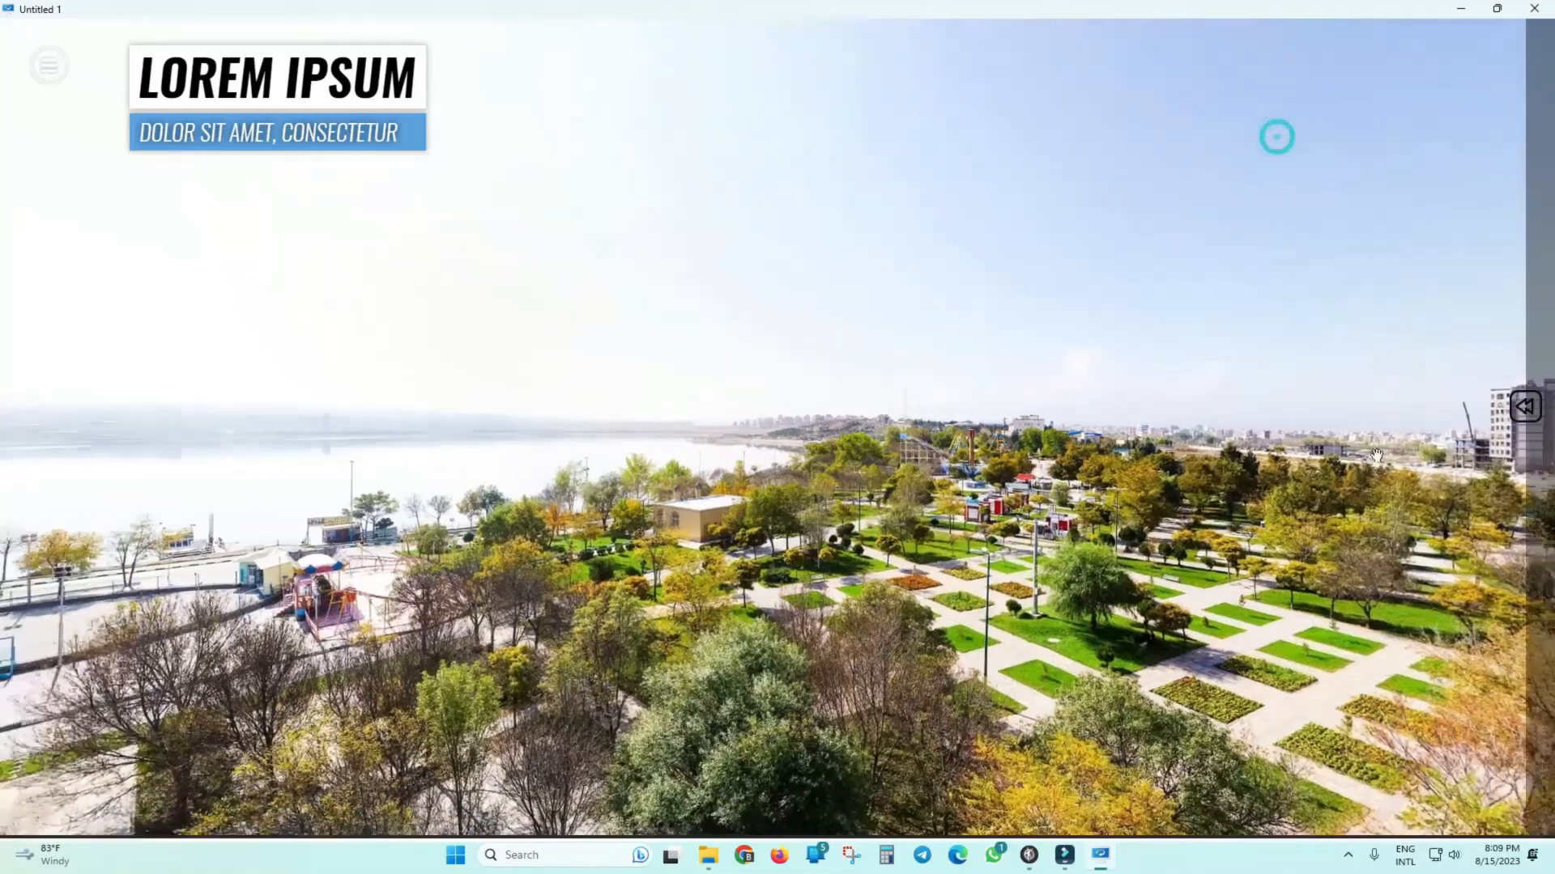
{"action": "left_click", "coordinate": [1525, 406]}
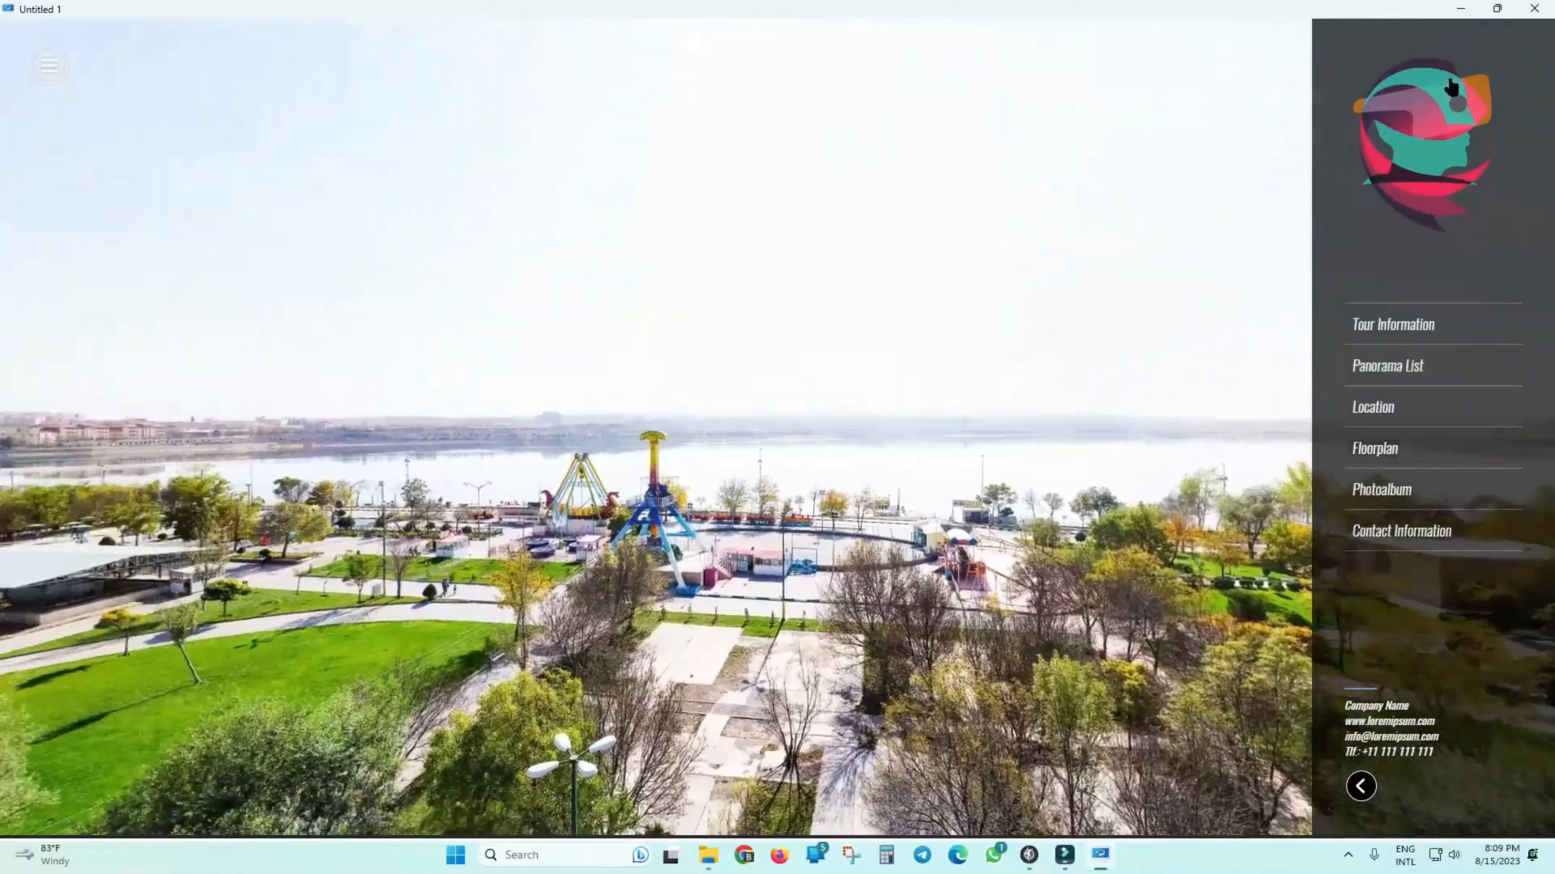
{"action": "left_click", "coordinate": [1533, 9]}
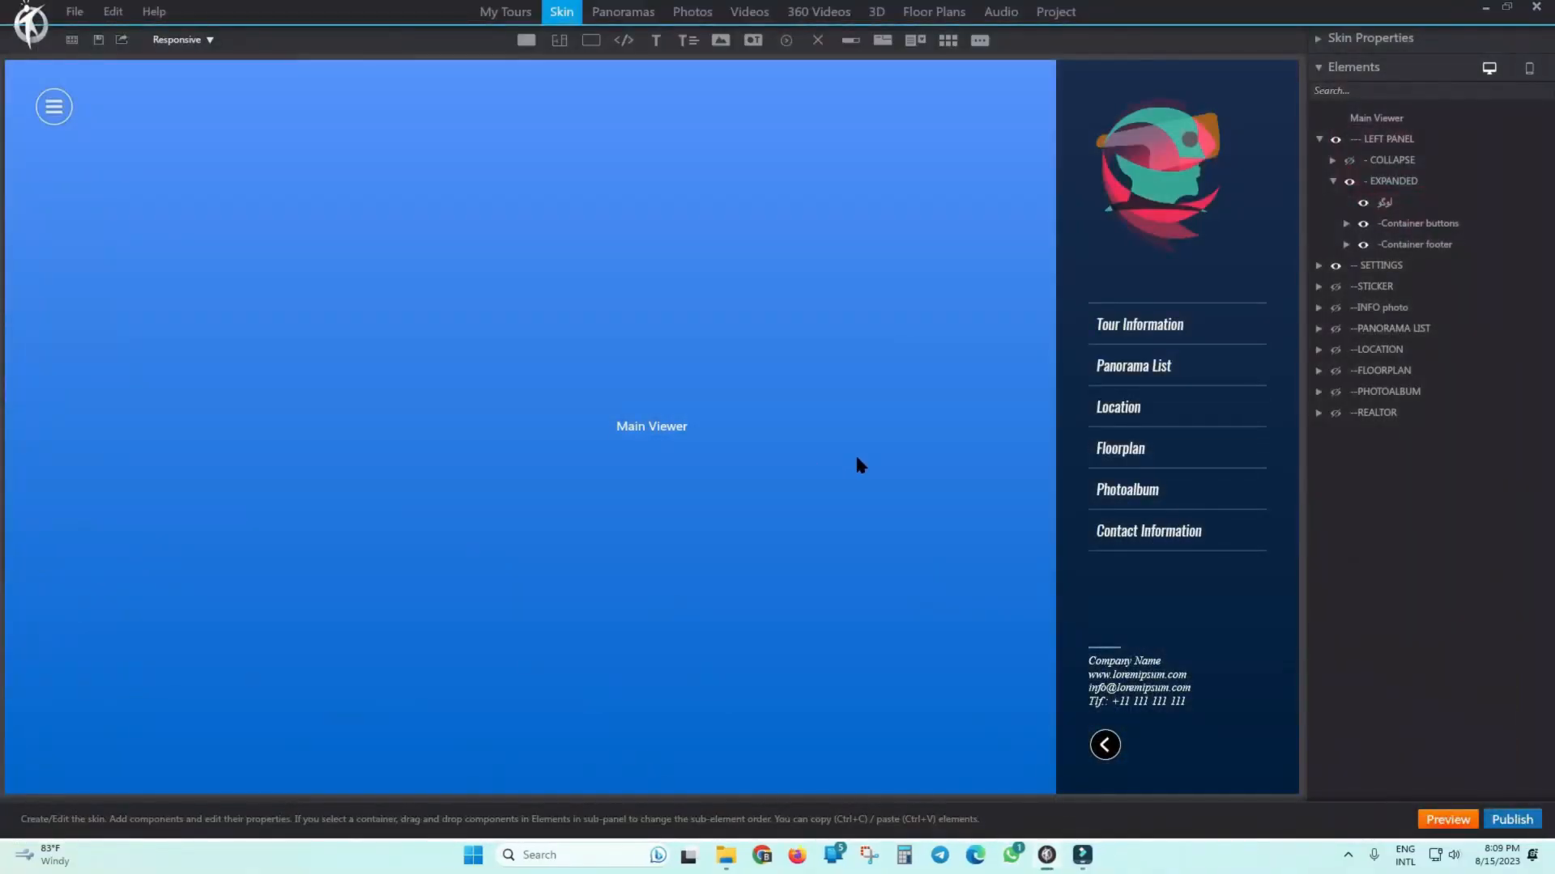
Examine the lines and buttons inside Container buttons, including Button Tour Info and Button Panorama List.
{"action": "left_click", "coordinate": [1194, 326]}
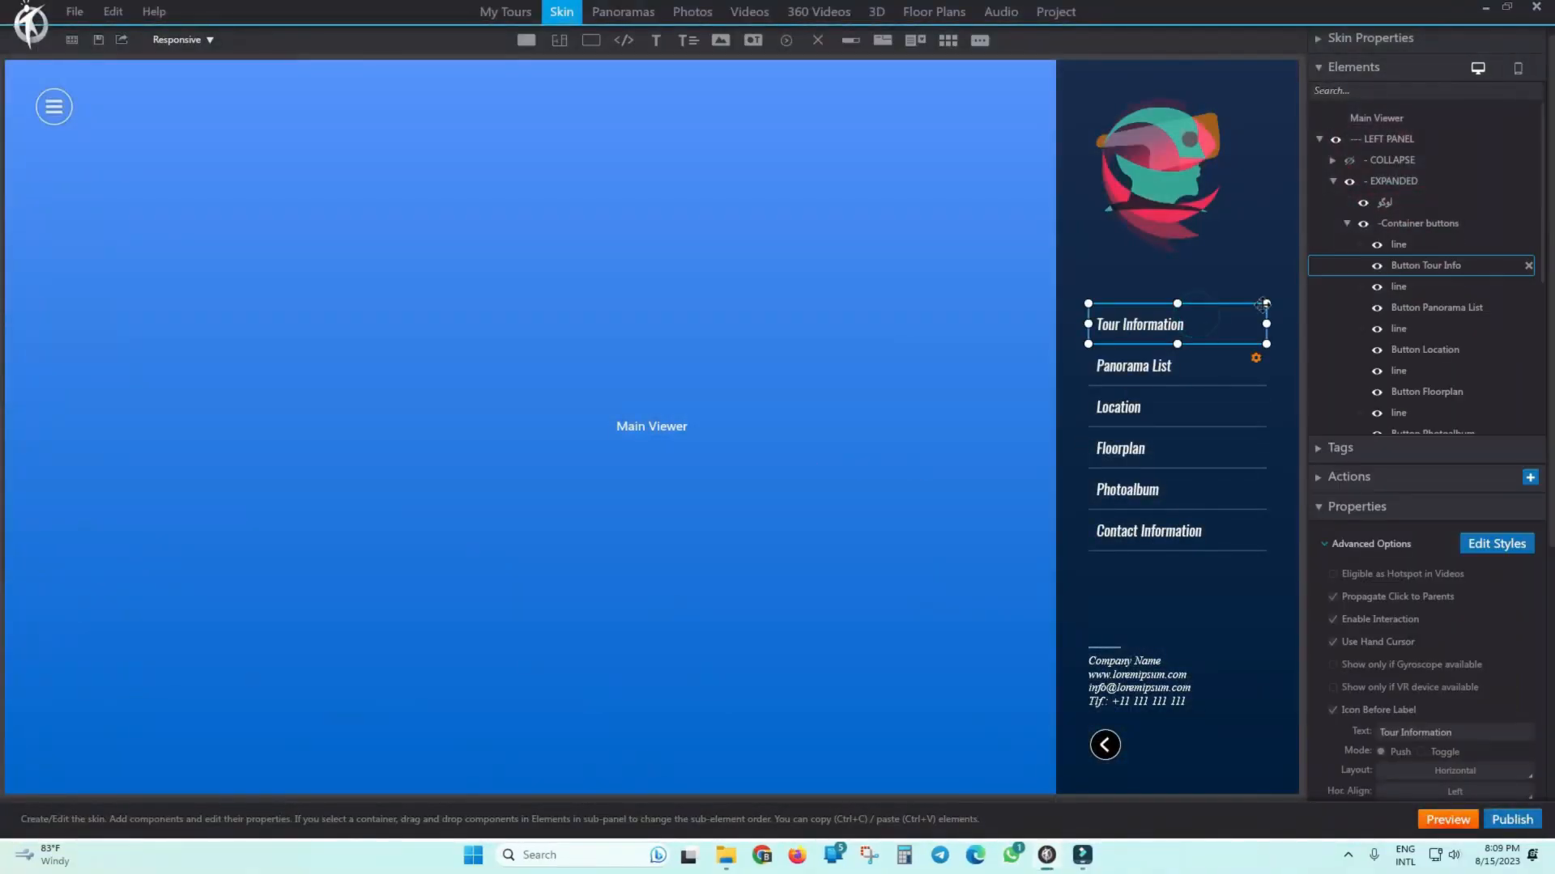
{"action": "left_click", "coordinate": [1347, 225]}
{"action": "left_click", "coordinate": [1383, 223]}
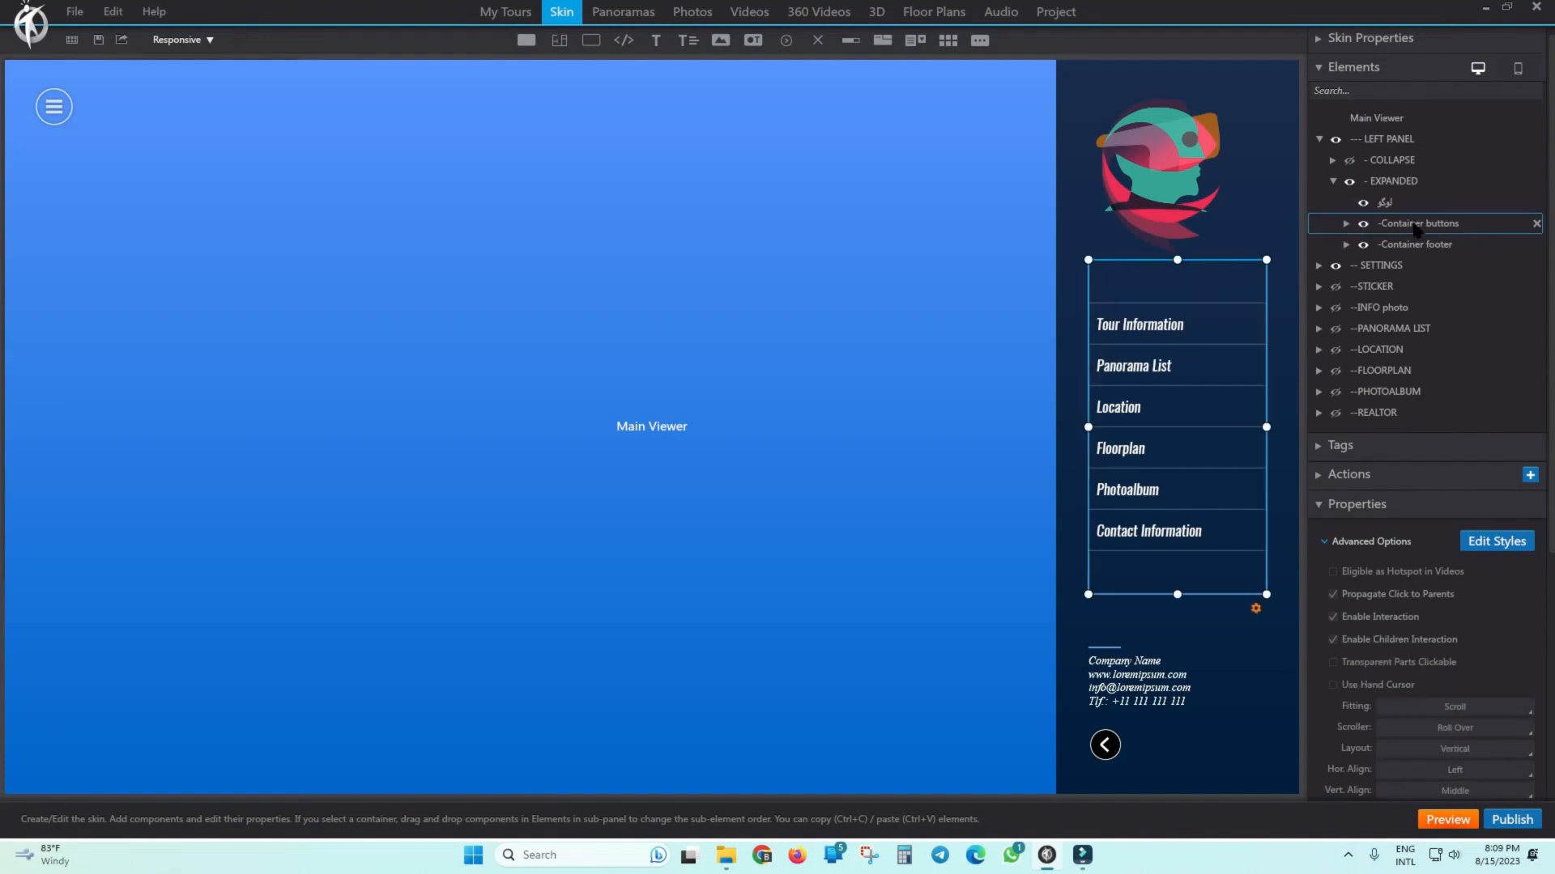
{"action": "left_click", "coordinate": [1345, 225]}
{"action": "scroll", "coordinate": [1407, 356], "scroll_direction": "down", "scroll_amount": 3}
{"action": "scroll", "coordinate": [1407, 362], "scroll_direction": "up", "scroll_amount": 3}
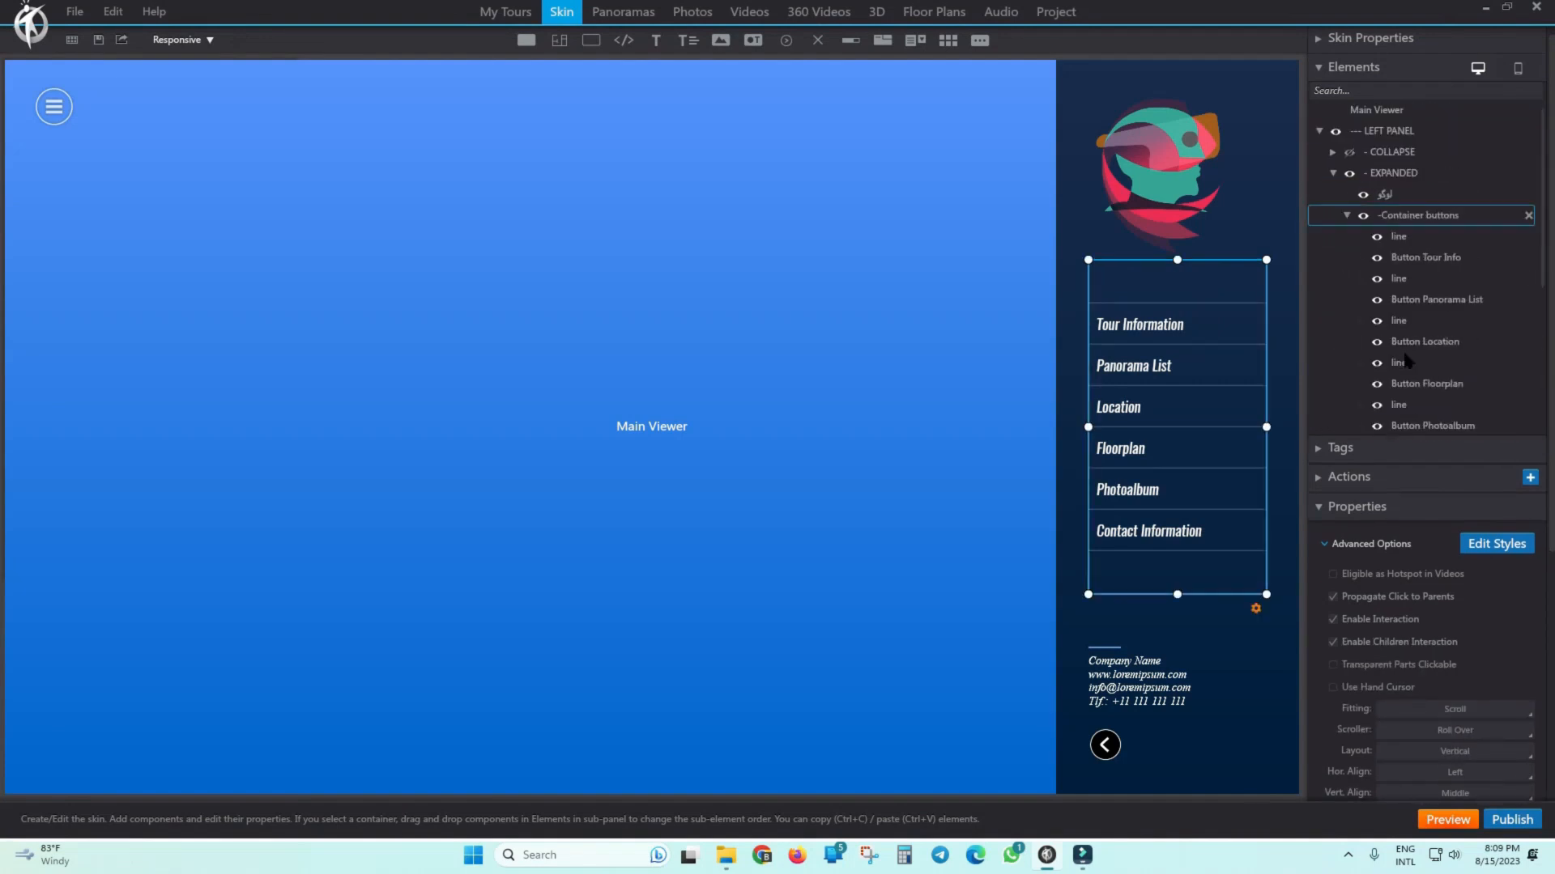
{"action": "left_click", "coordinate": [1396, 236]}
{"action": "left_click", "coordinate": [1409, 257]}
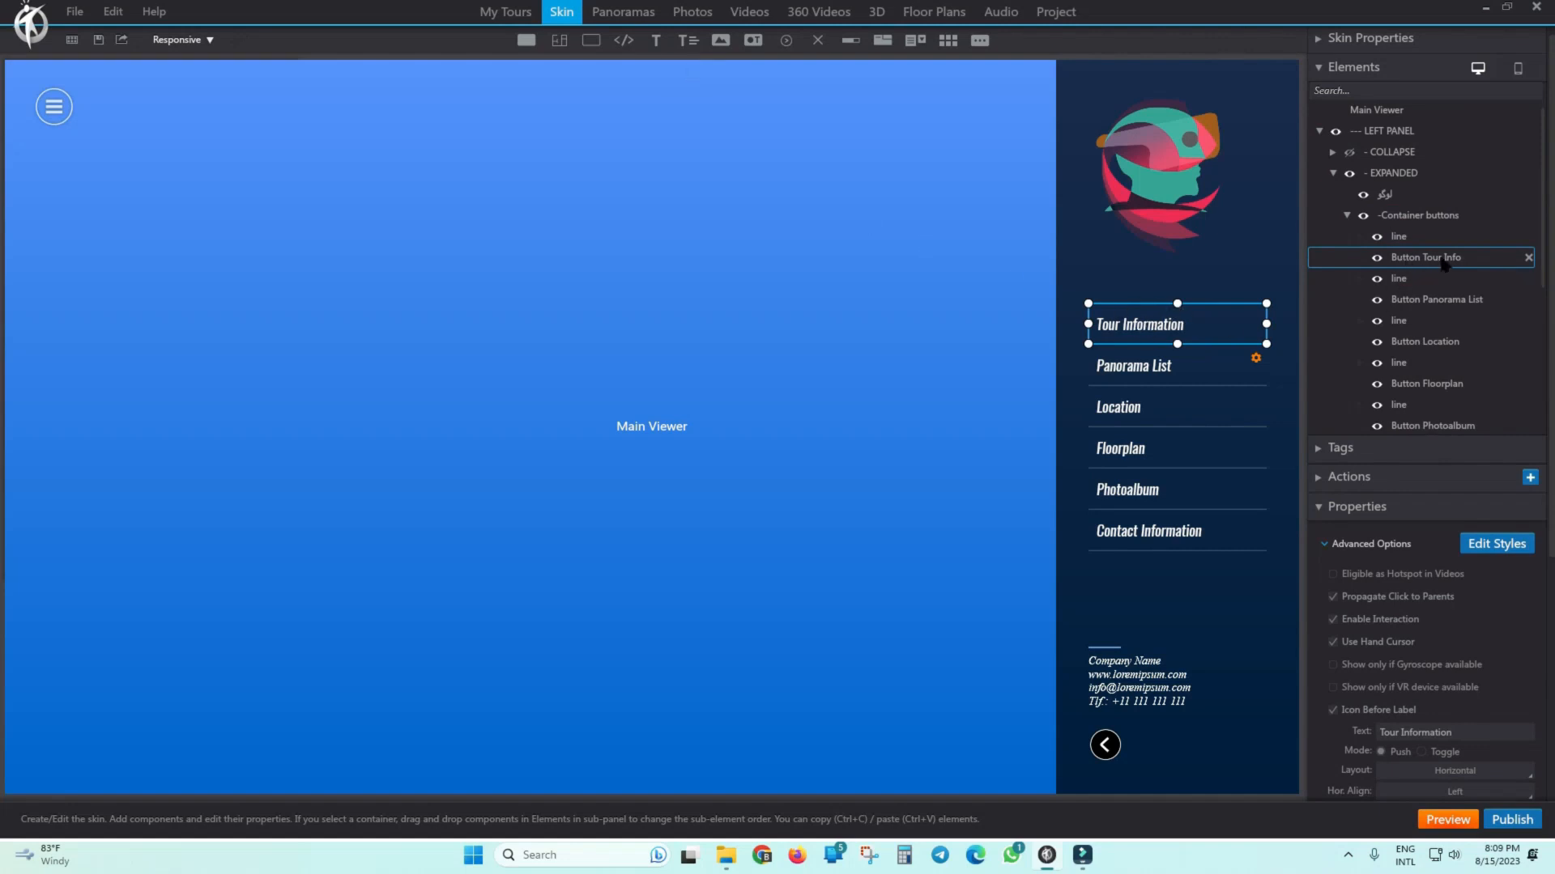
{"action": "left_click", "coordinate": [1400, 299]}
{"action": "left_click", "coordinate": [1401, 321]}
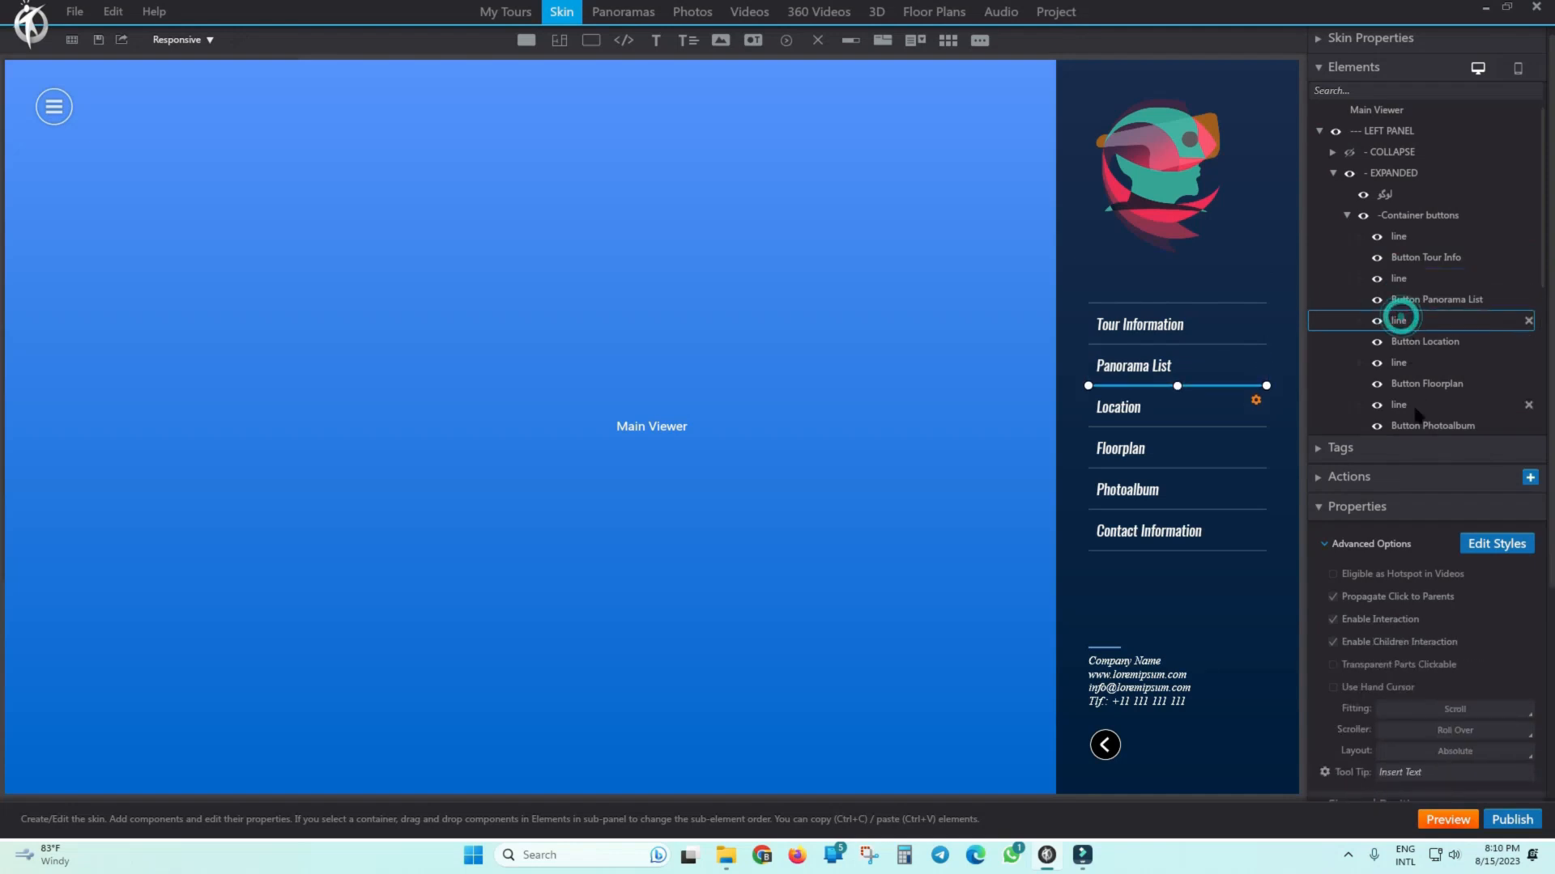
Set the Normal state font of Button Tour Info to B Yekan in its state styles.
{"action": "left_click", "coordinate": [1419, 259]}
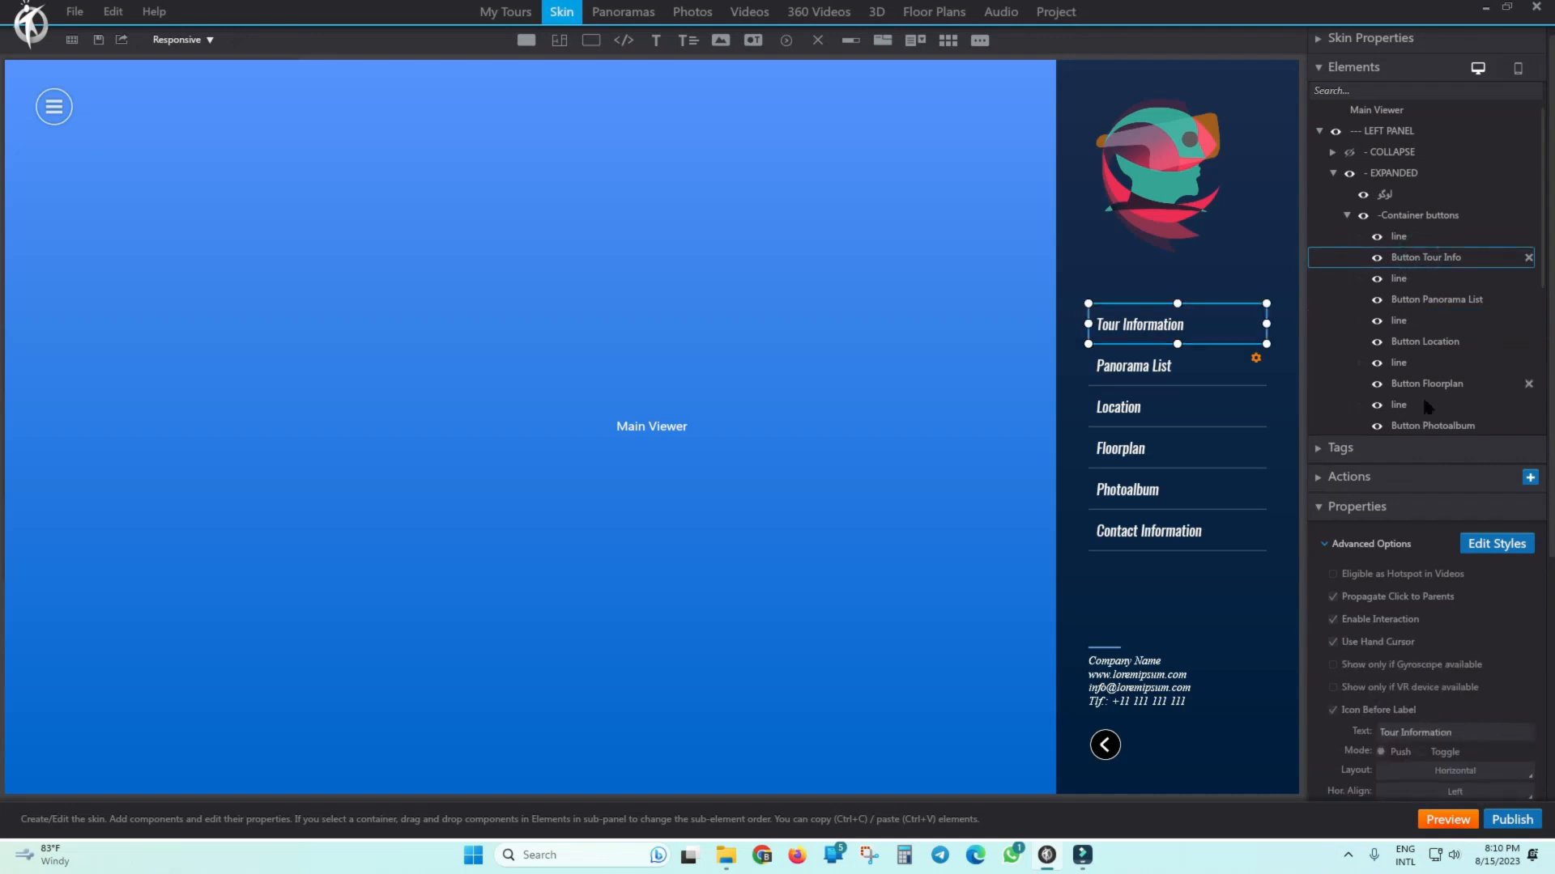
{"action": "left_click", "coordinate": [1497, 547]}
{"action": "left_click_drag", "start_coordinate": [941, 147], "coordinate": [765, 154]}
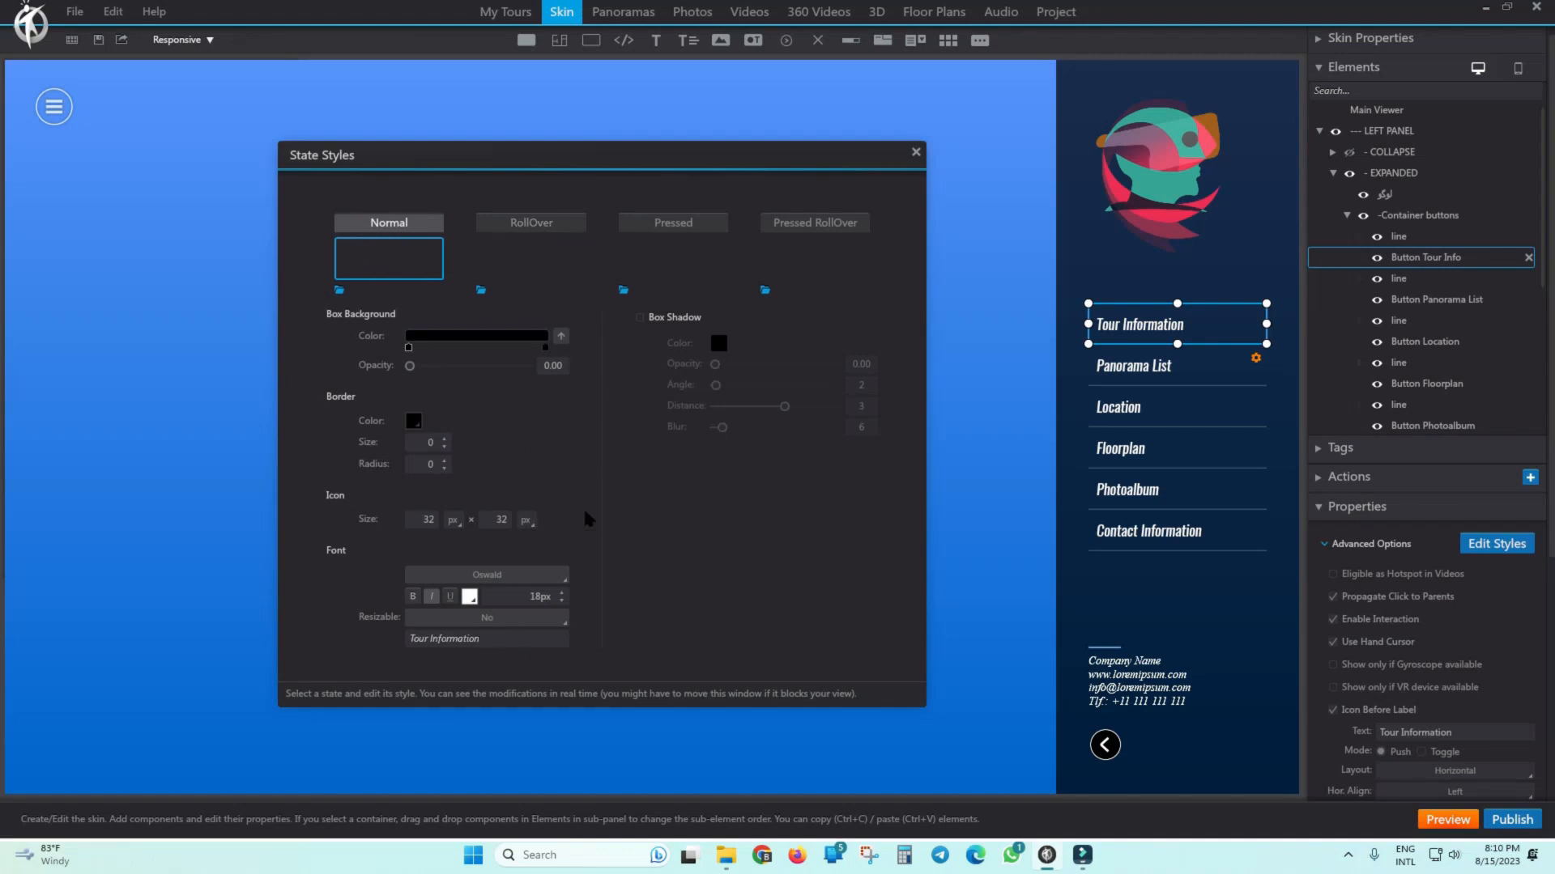
{"action": "left_click", "coordinate": [541, 581]}
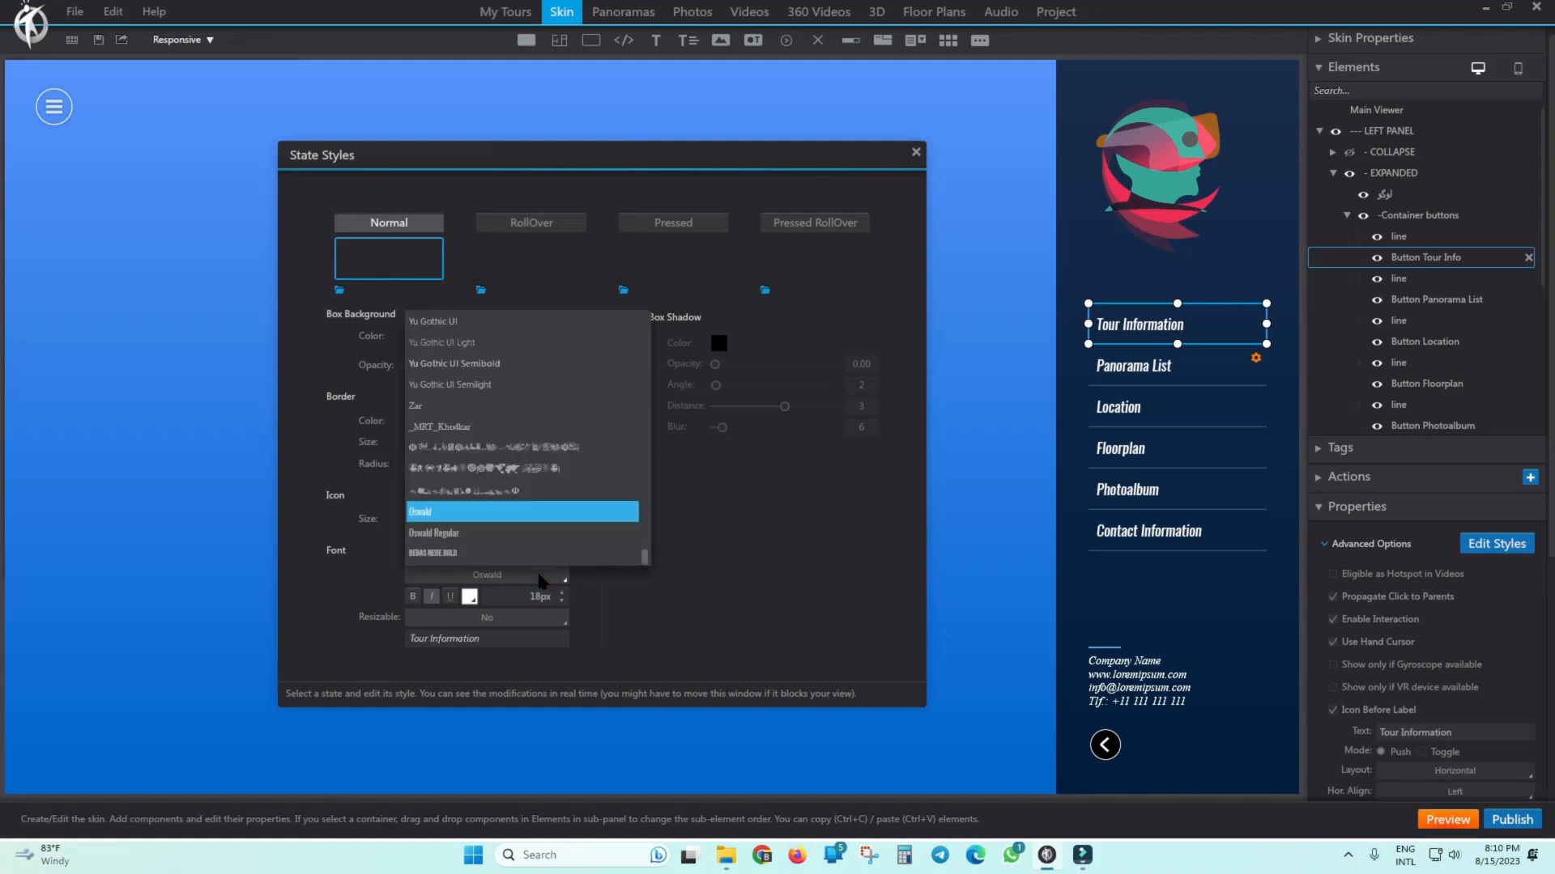
{"action": "key", "text": "Down"}
{"action": "key", "text": "Down"}
{"action": "left_click", "coordinate": [528, 511]}
{"action": "left_click", "coordinate": [523, 580]}
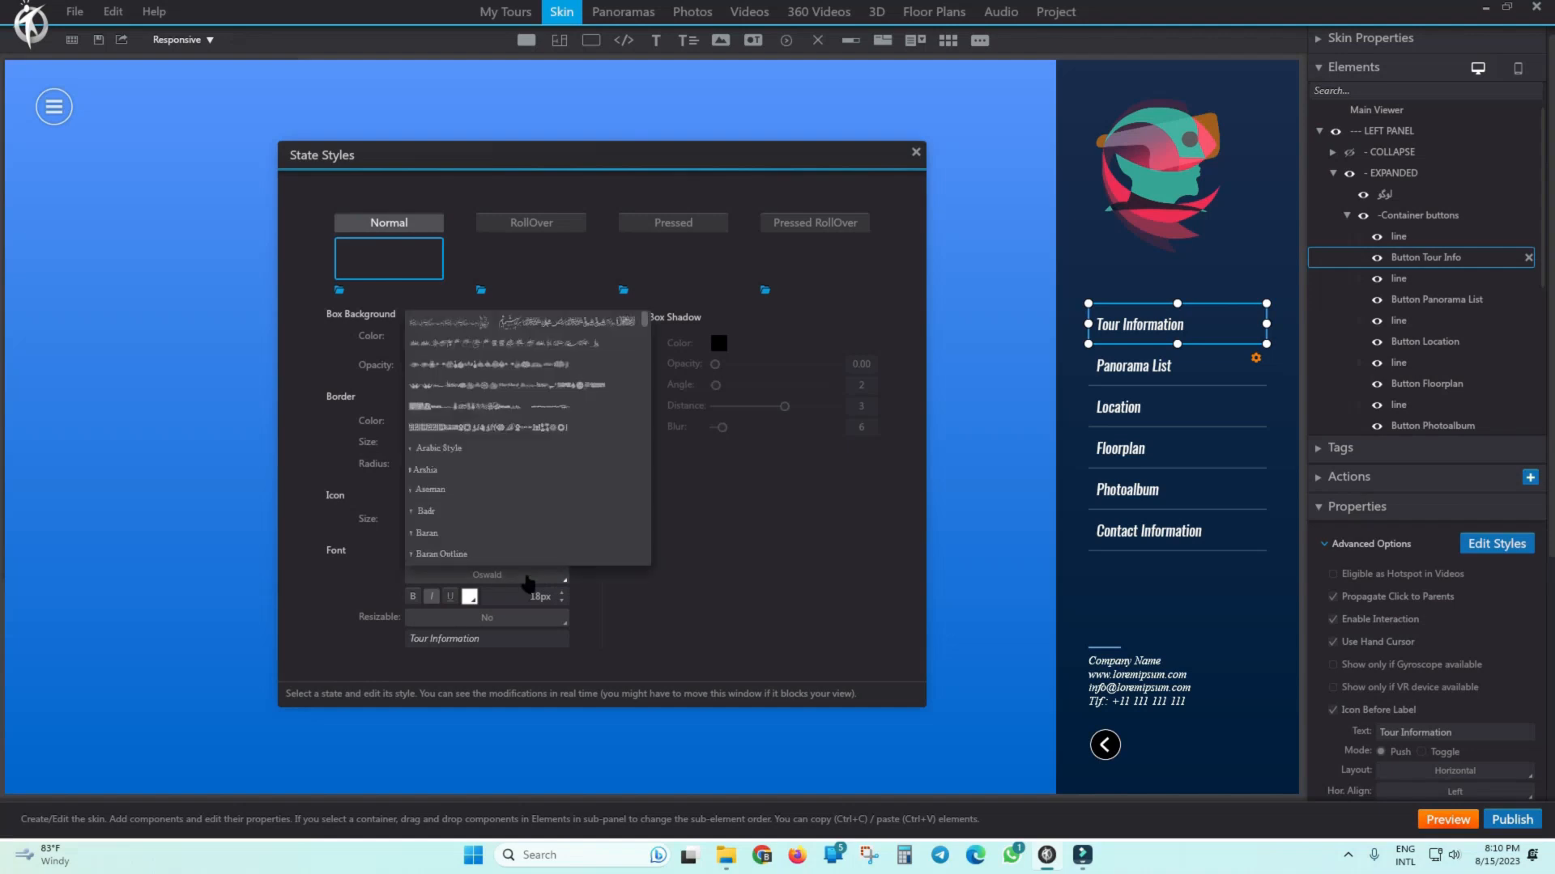
{"action": "key", "text": "b"}
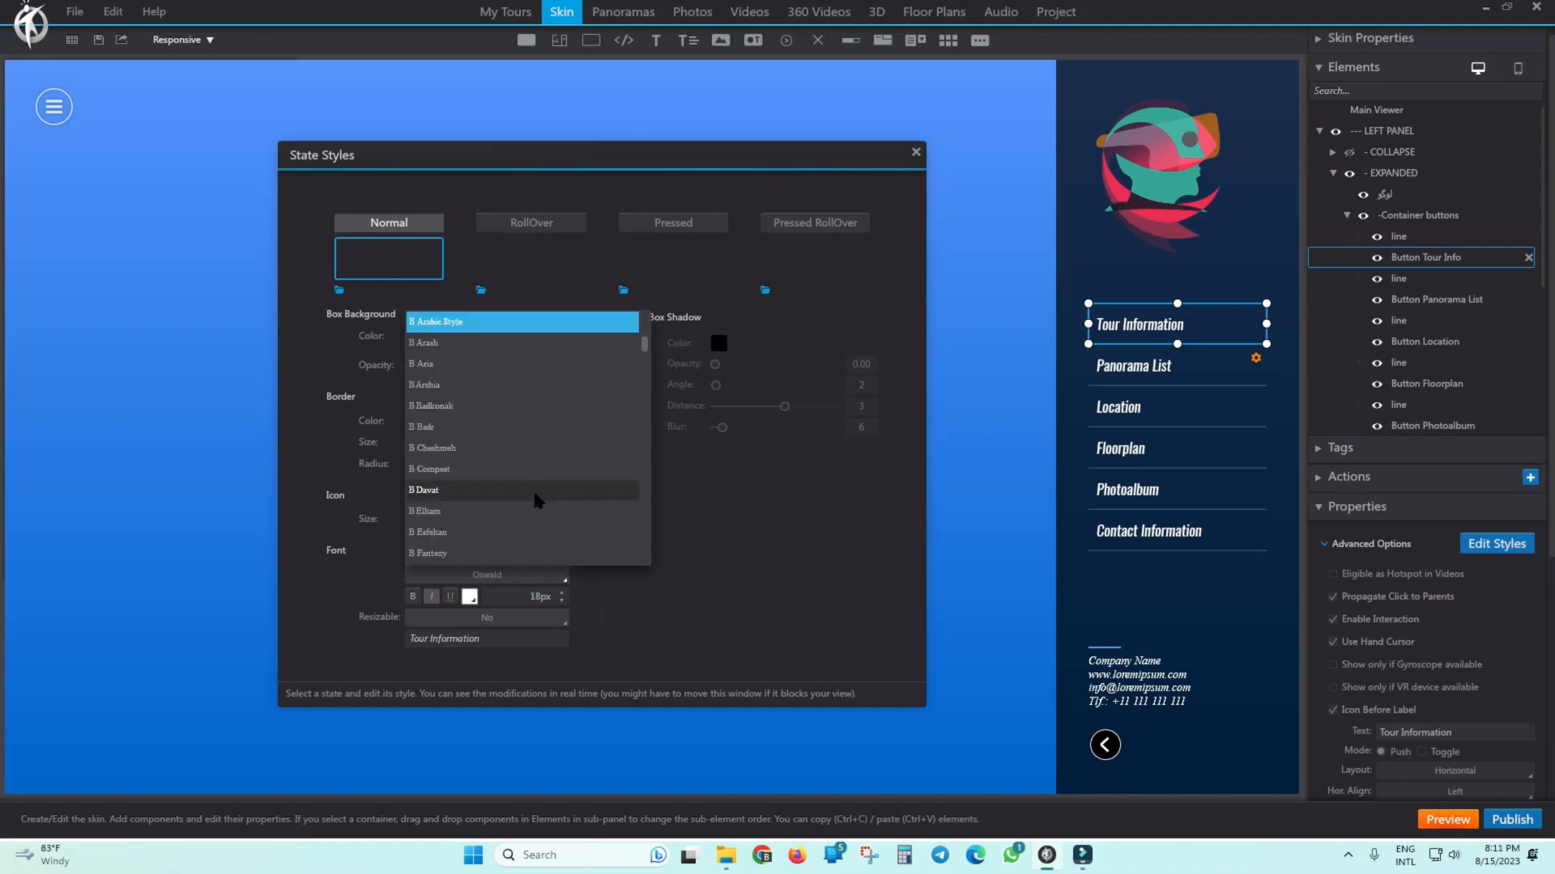
{"action": "scroll", "coordinate": [567, 465], "scroll_direction": "down", "scroll_amount": 7}
{"action": "scroll", "coordinate": [527, 429], "scroll_direction": "down", "scroll_amount": 10}
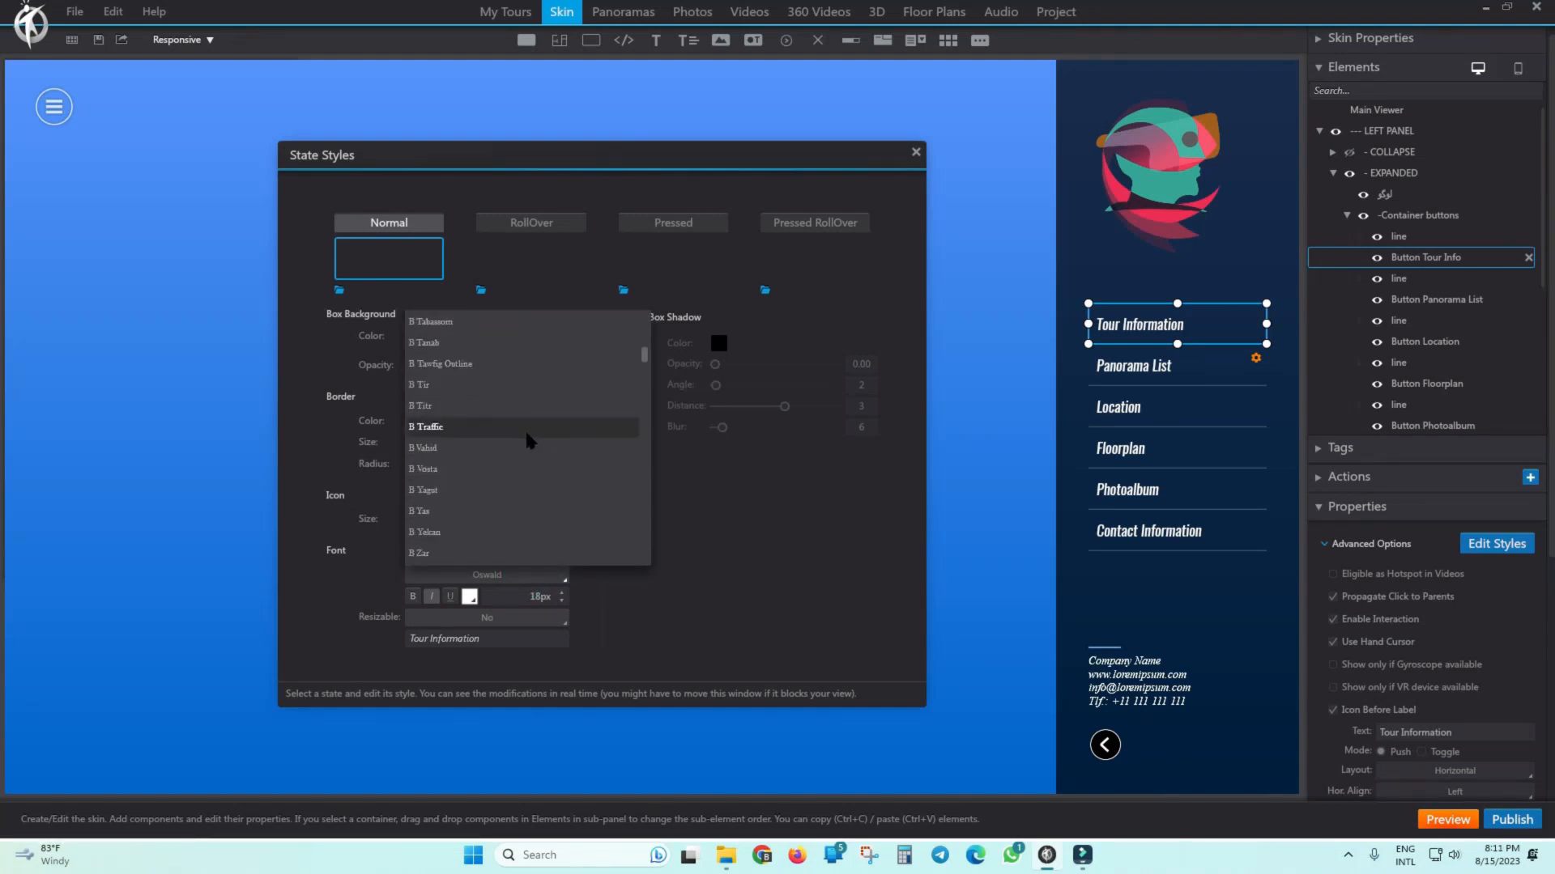
{"action": "left_click", "coordinate": [450, 532]}
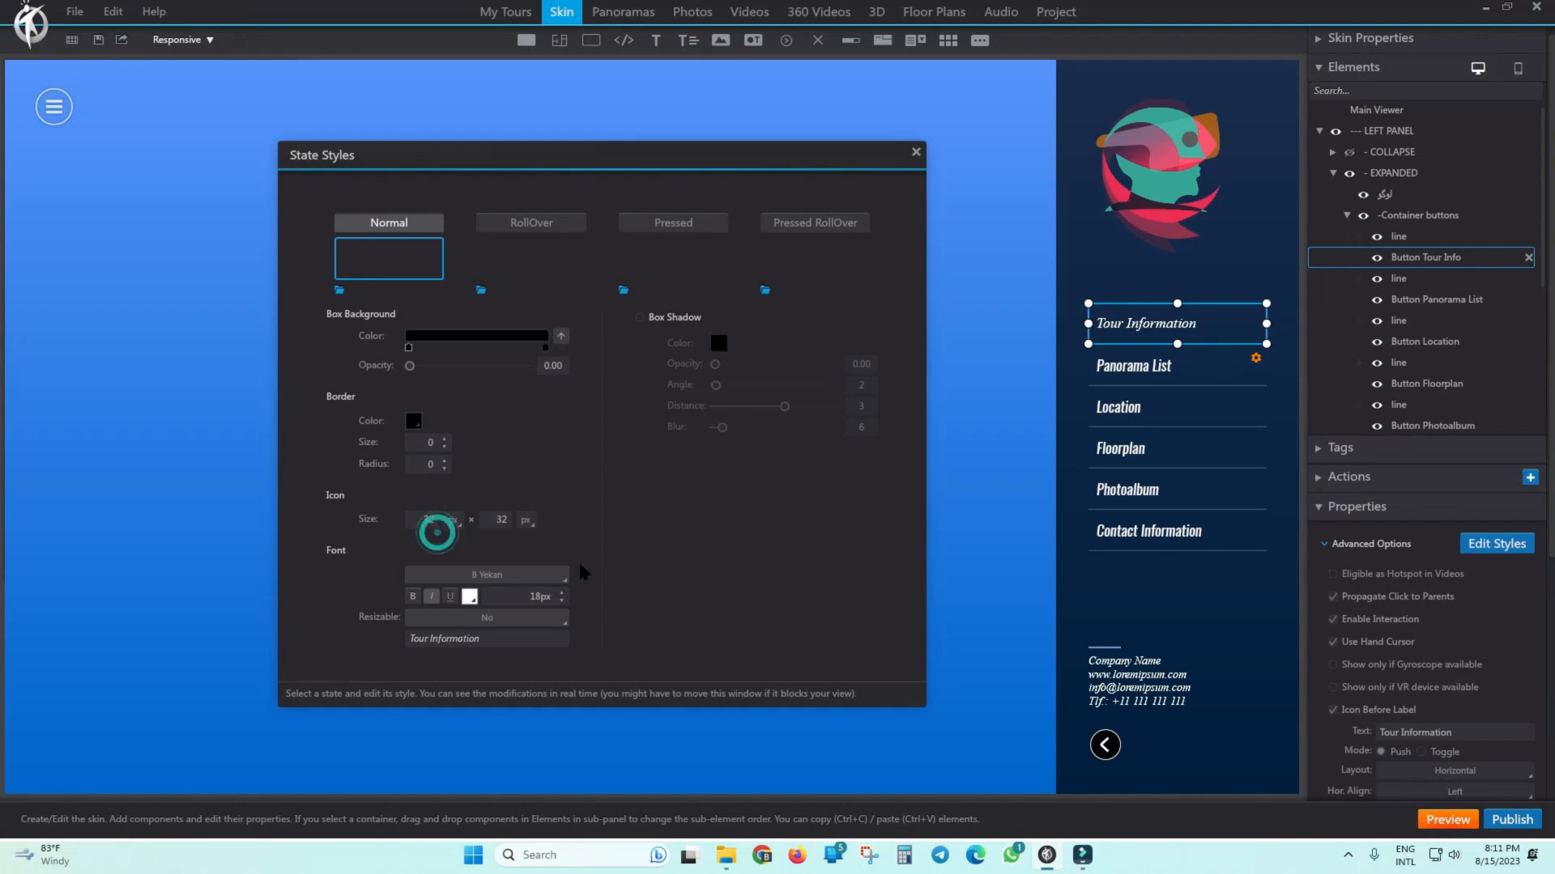
Set the Normal font size of Button Tour Info to 20 px and make its text bold.
{"action": "left_click", "coordinate": [527, 596]}
{"action": "type", "text": "20"}
{"action": "key", "text": "Return"}
{"action": "left_click", "coordinate": [413, 596]}
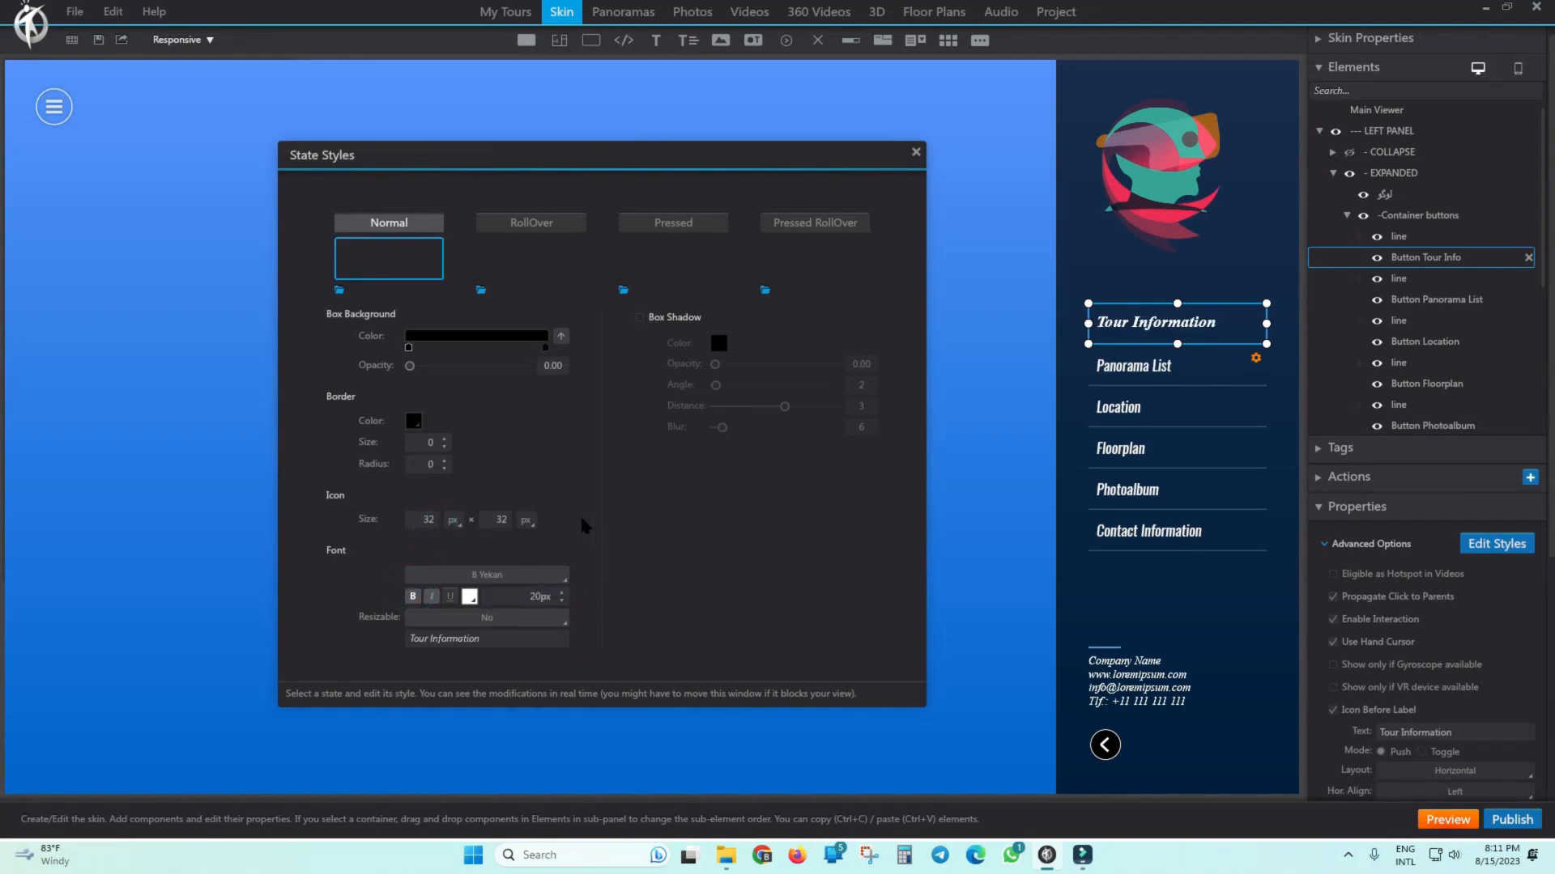
Remove bold from the Normal state of Button Tour Info and make its RollOver text bold.
{"action": "left_click", "coordinate": [533, 227]}
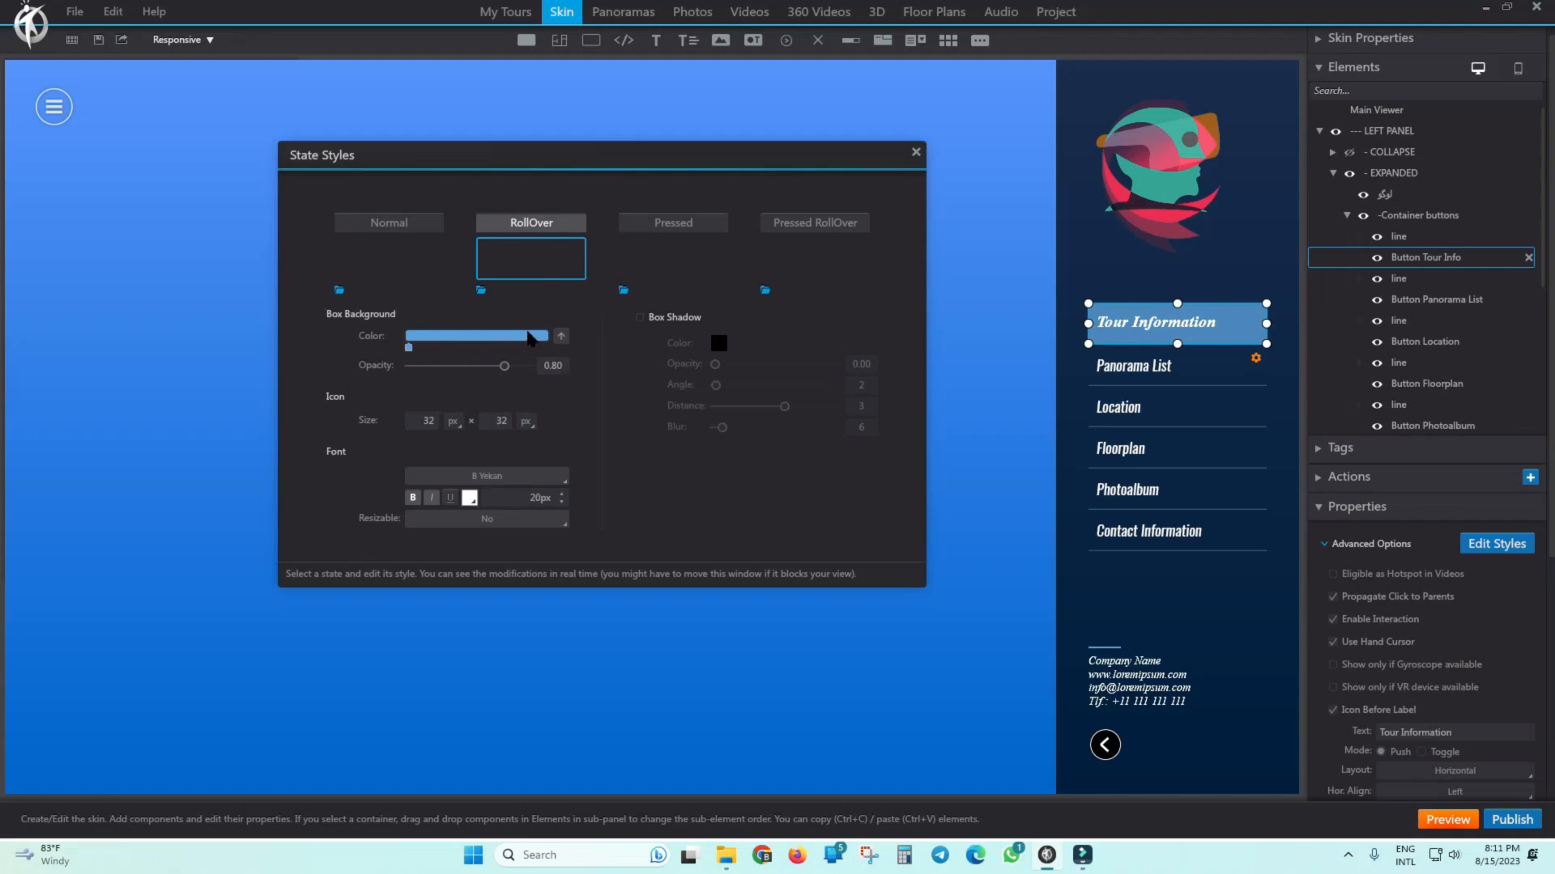
{"action": "left_click", "coordinate": [405, 225]}
{"action": "left_click", "coordinate": [414, 598]}
{"action": "left_click", "coordinate": [530, 225]}
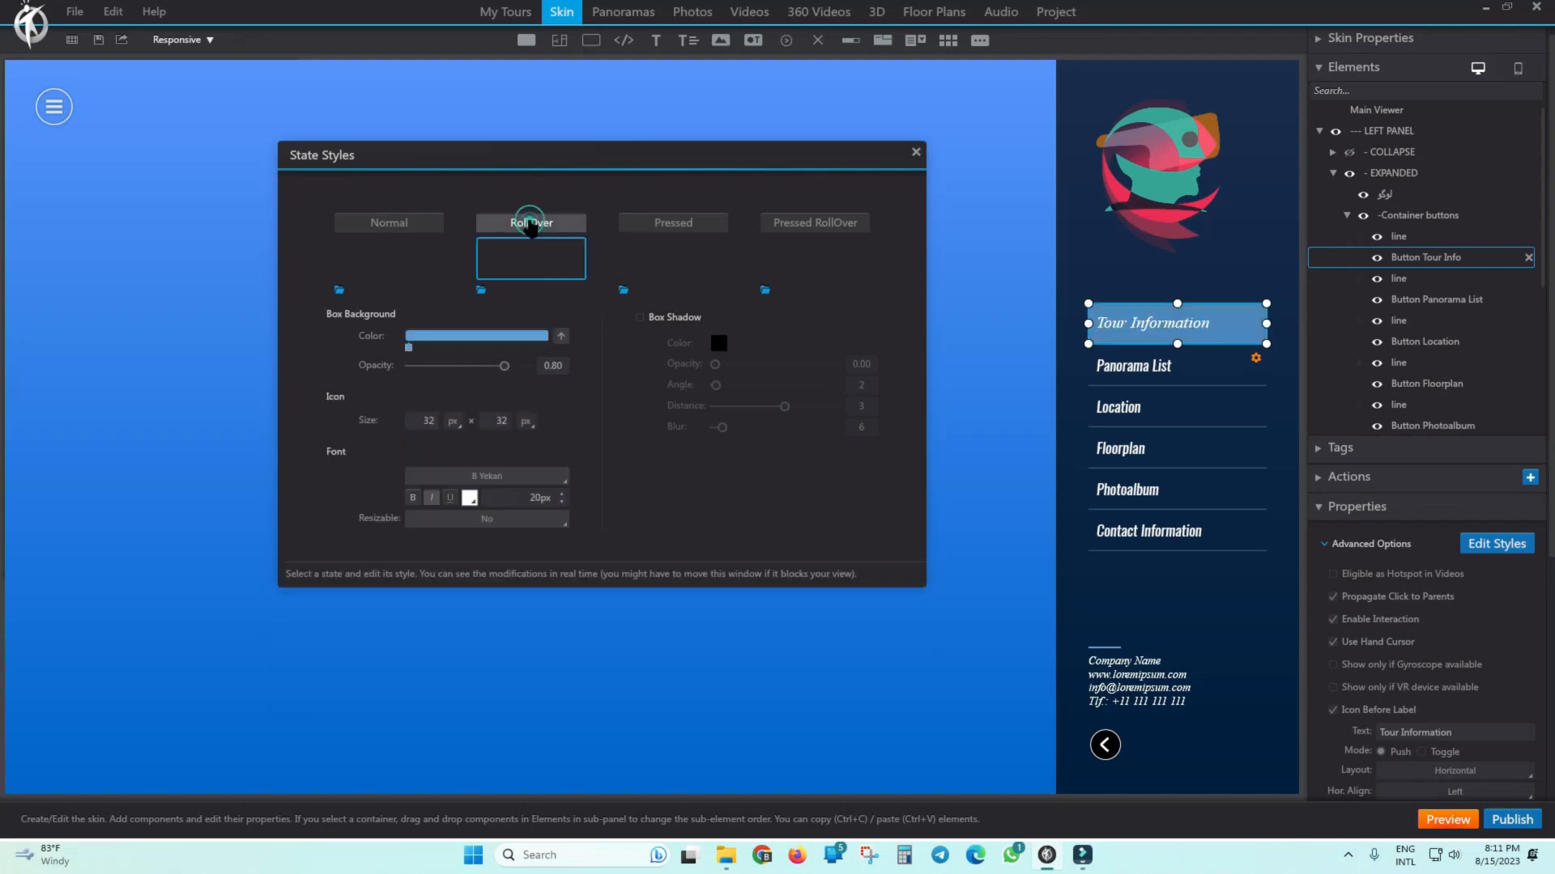
{"action": "left_click", "coordinate": [413, 497]}
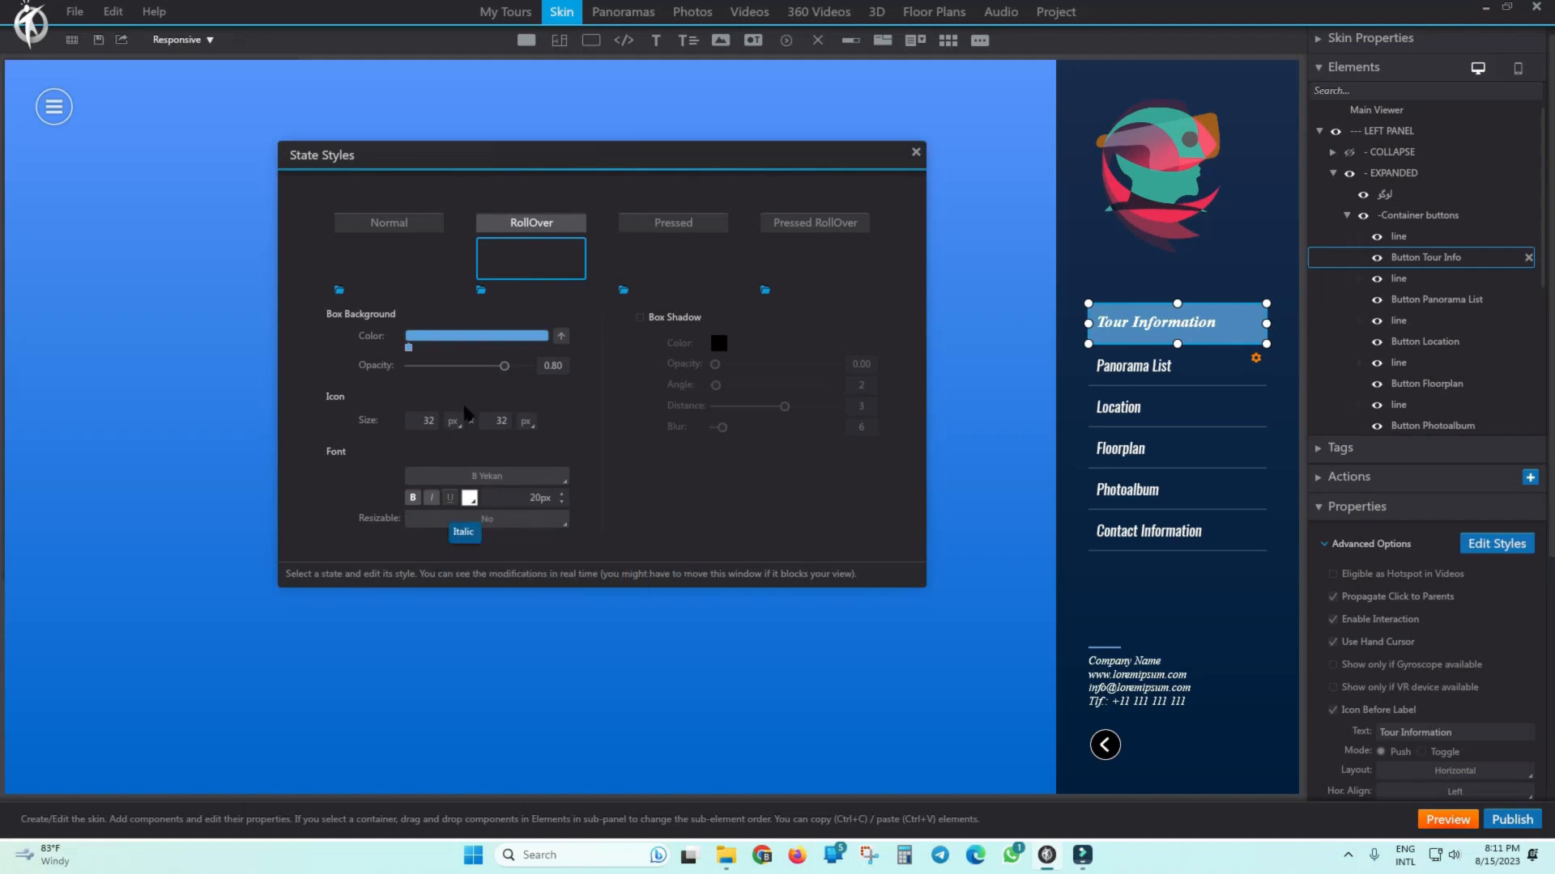
Review the Pressed, Pressed RollOver and RollOver styles of Button Tour Info, and examine the restyled button in the tour preview.
{"action": "left_click", "coordinate": [674, 224]}
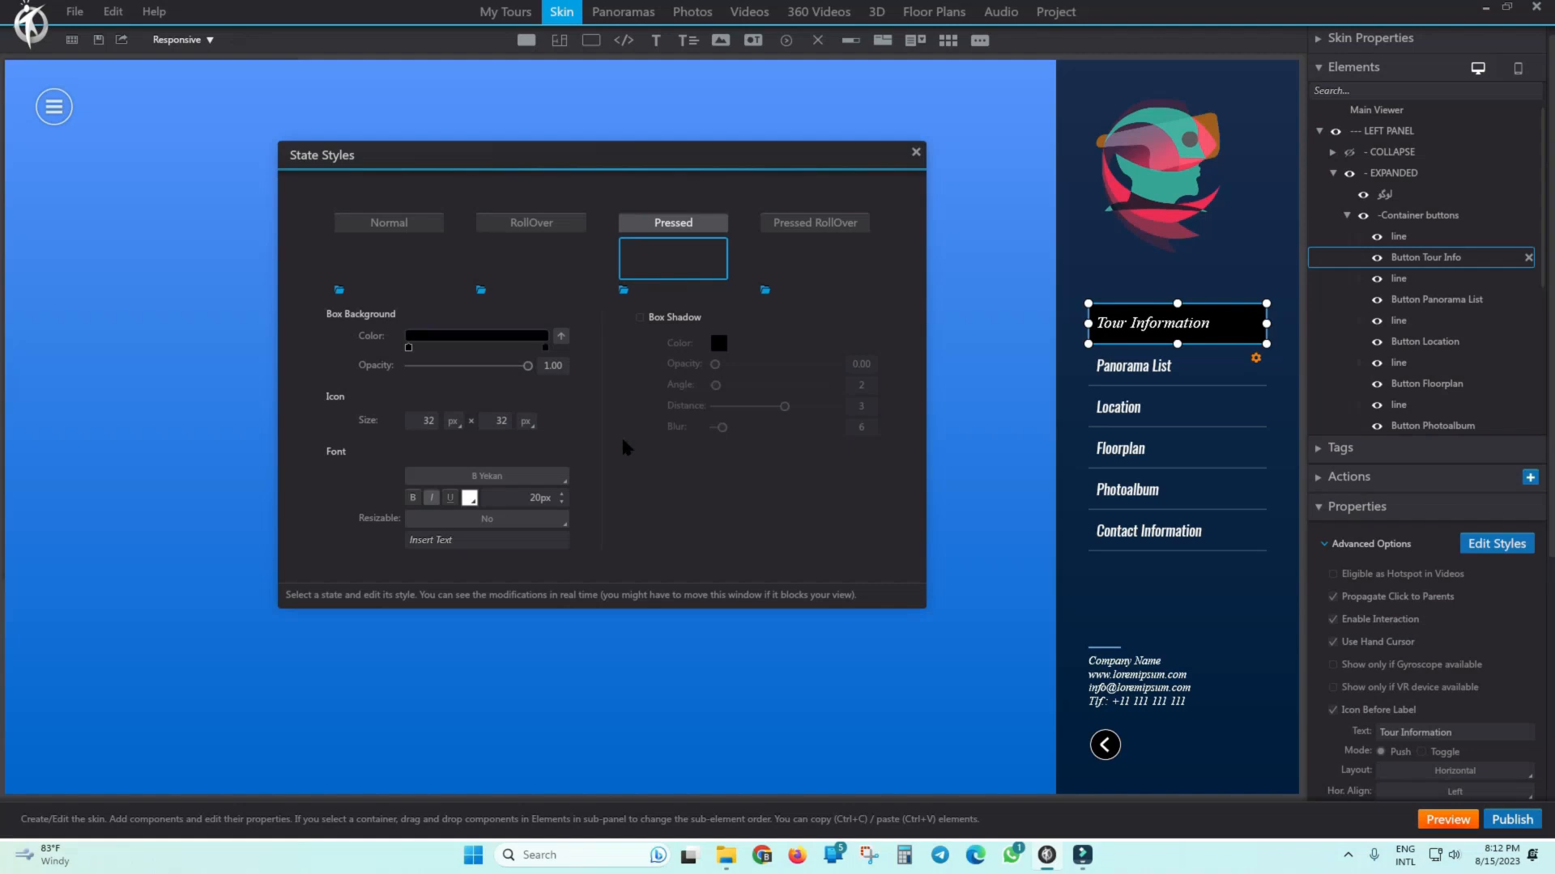
{"action": "left_click", "coordinate": [814, 226]}
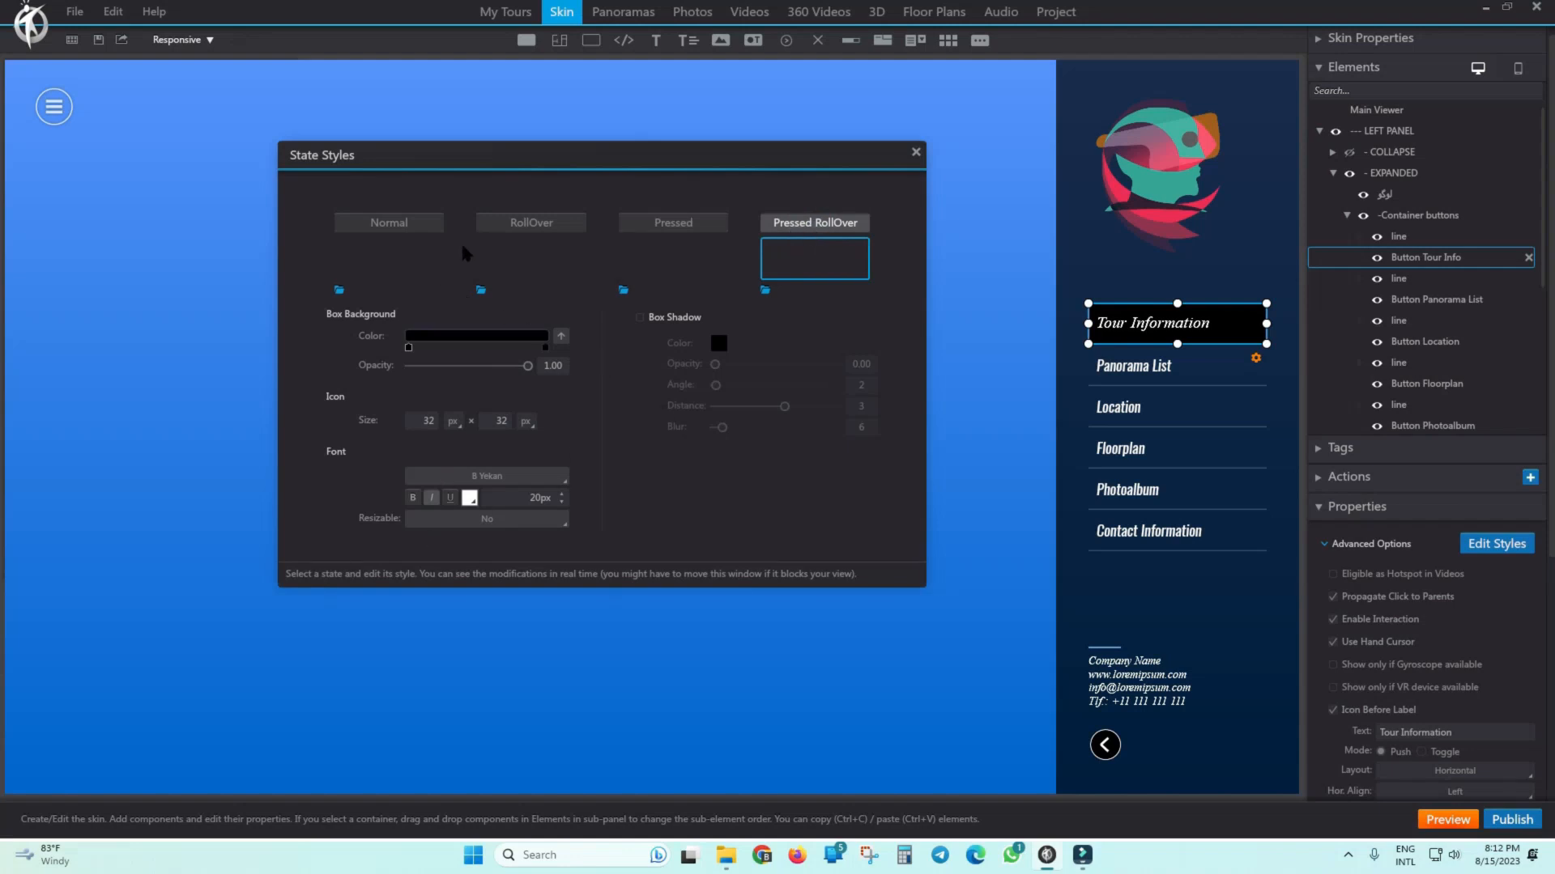
{"action": "left_click", "coordinate": [541, 226]}
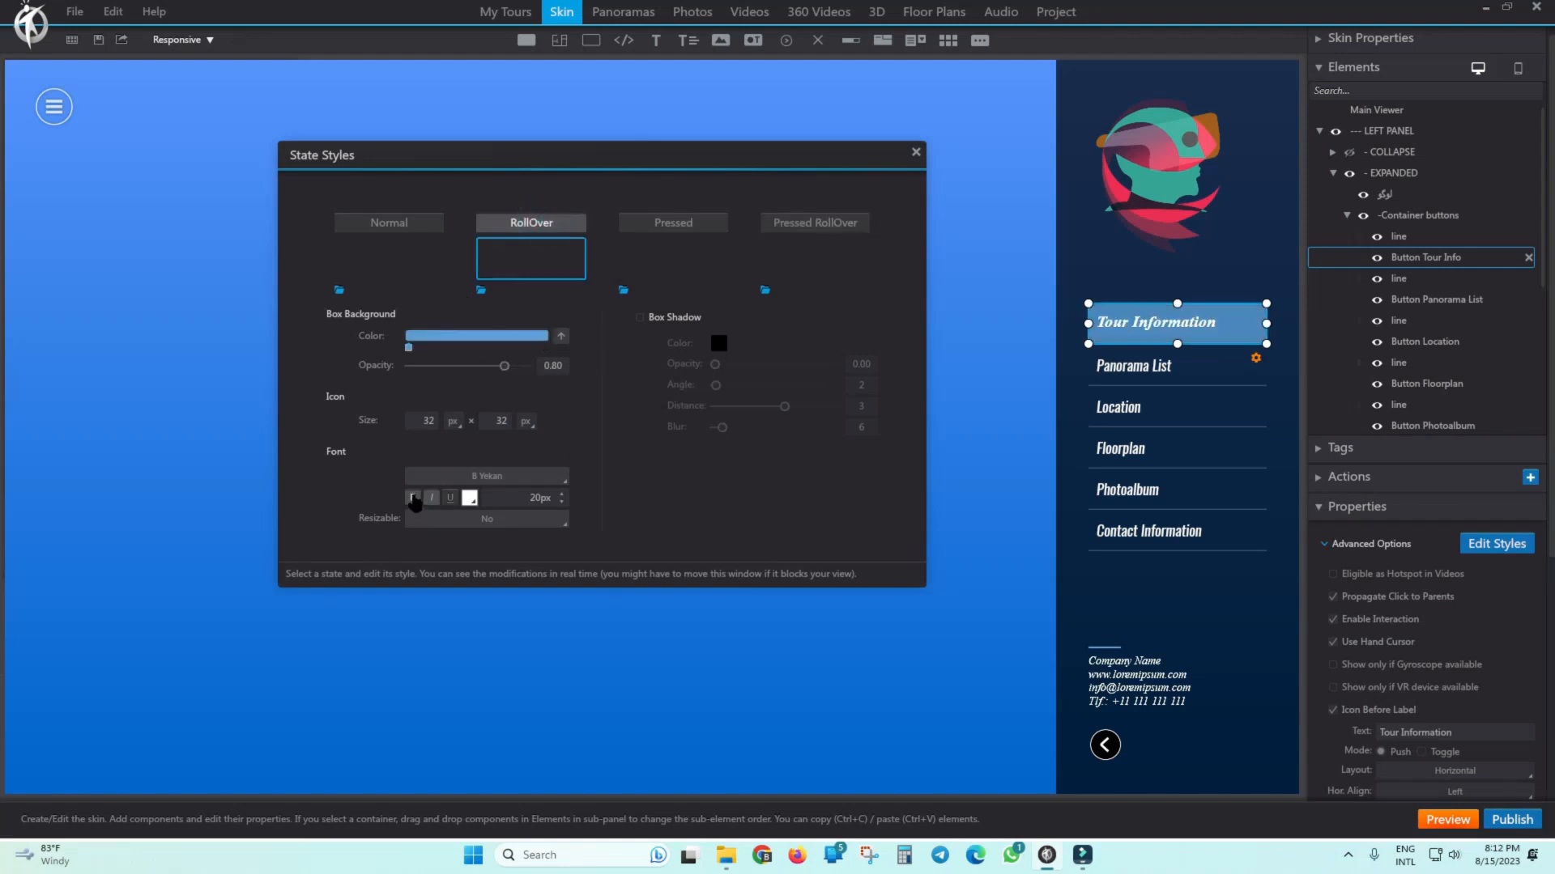
{"action": "left_click", "coordinate": [915, 153]}
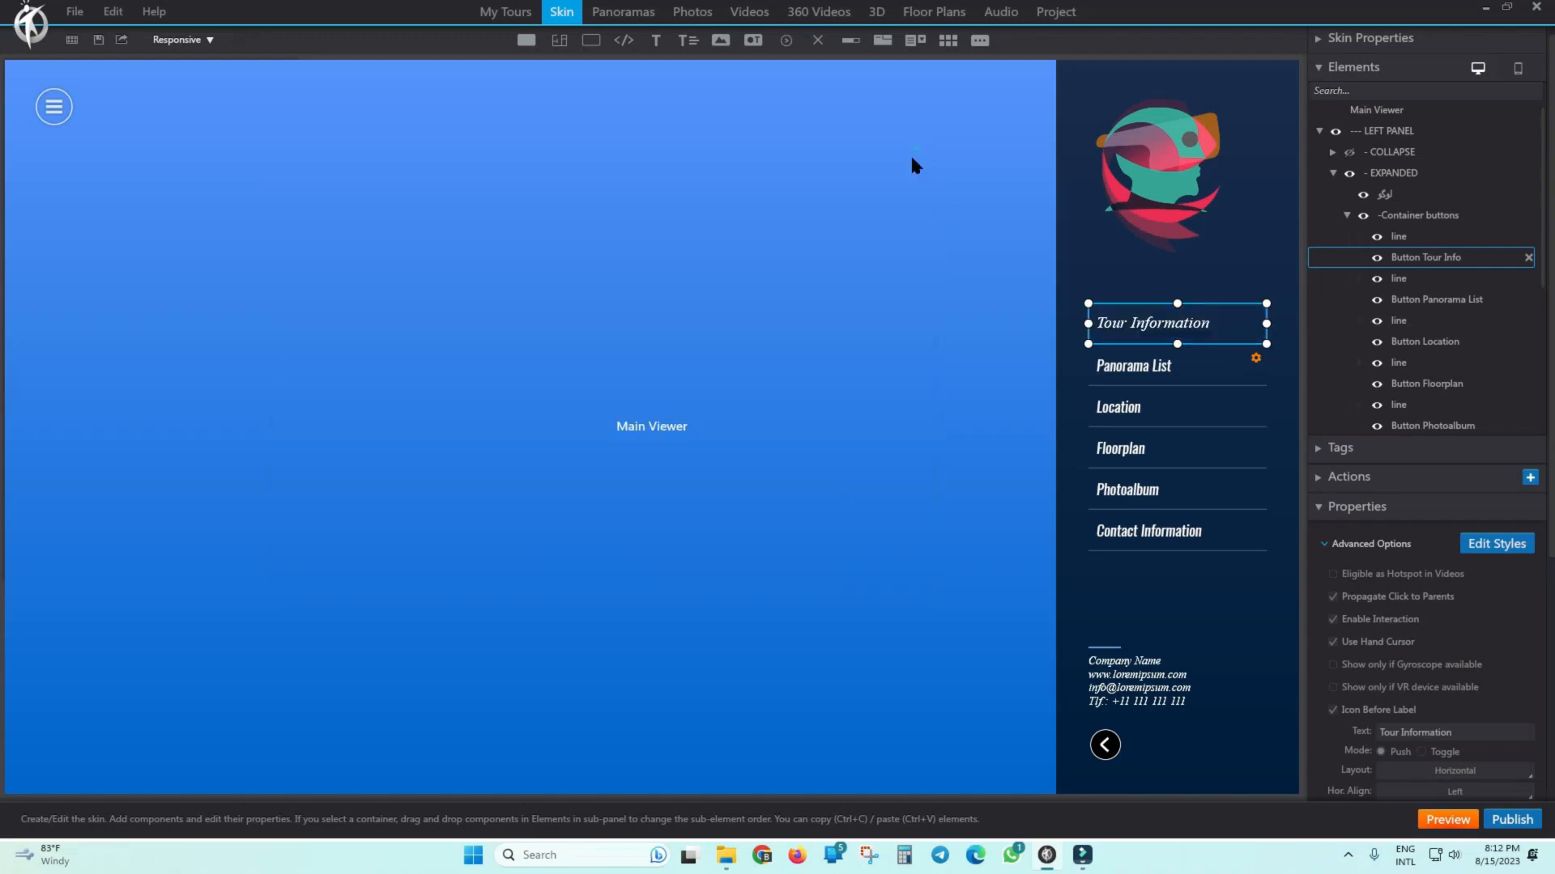
{"action": "left_click", "coordinate": [1446, 816]}
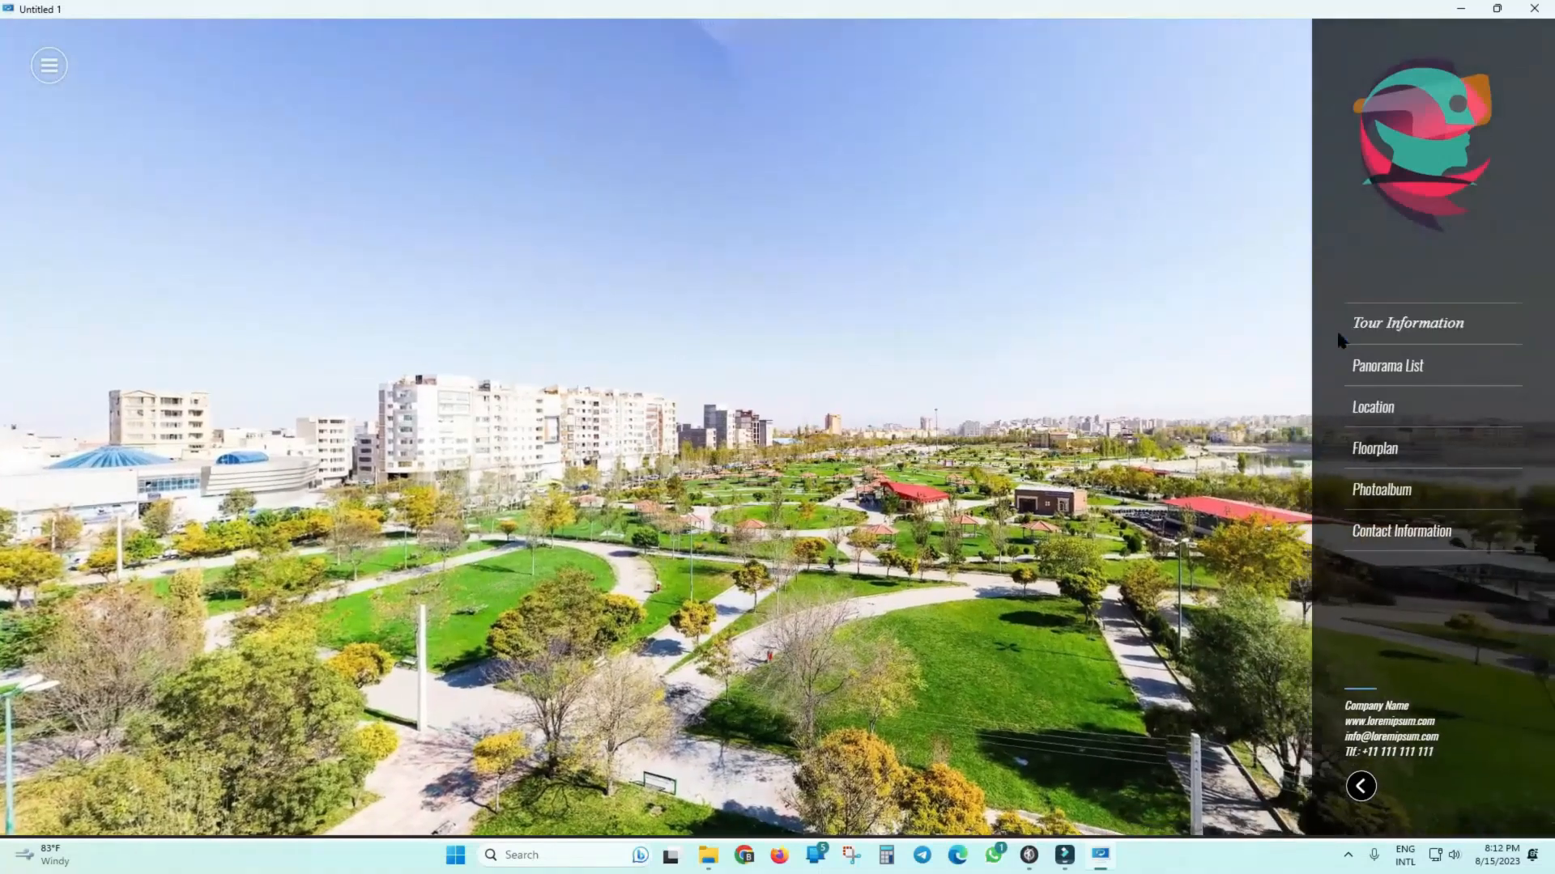
{"action": "left_click", "coordinate": [1533, 10]}
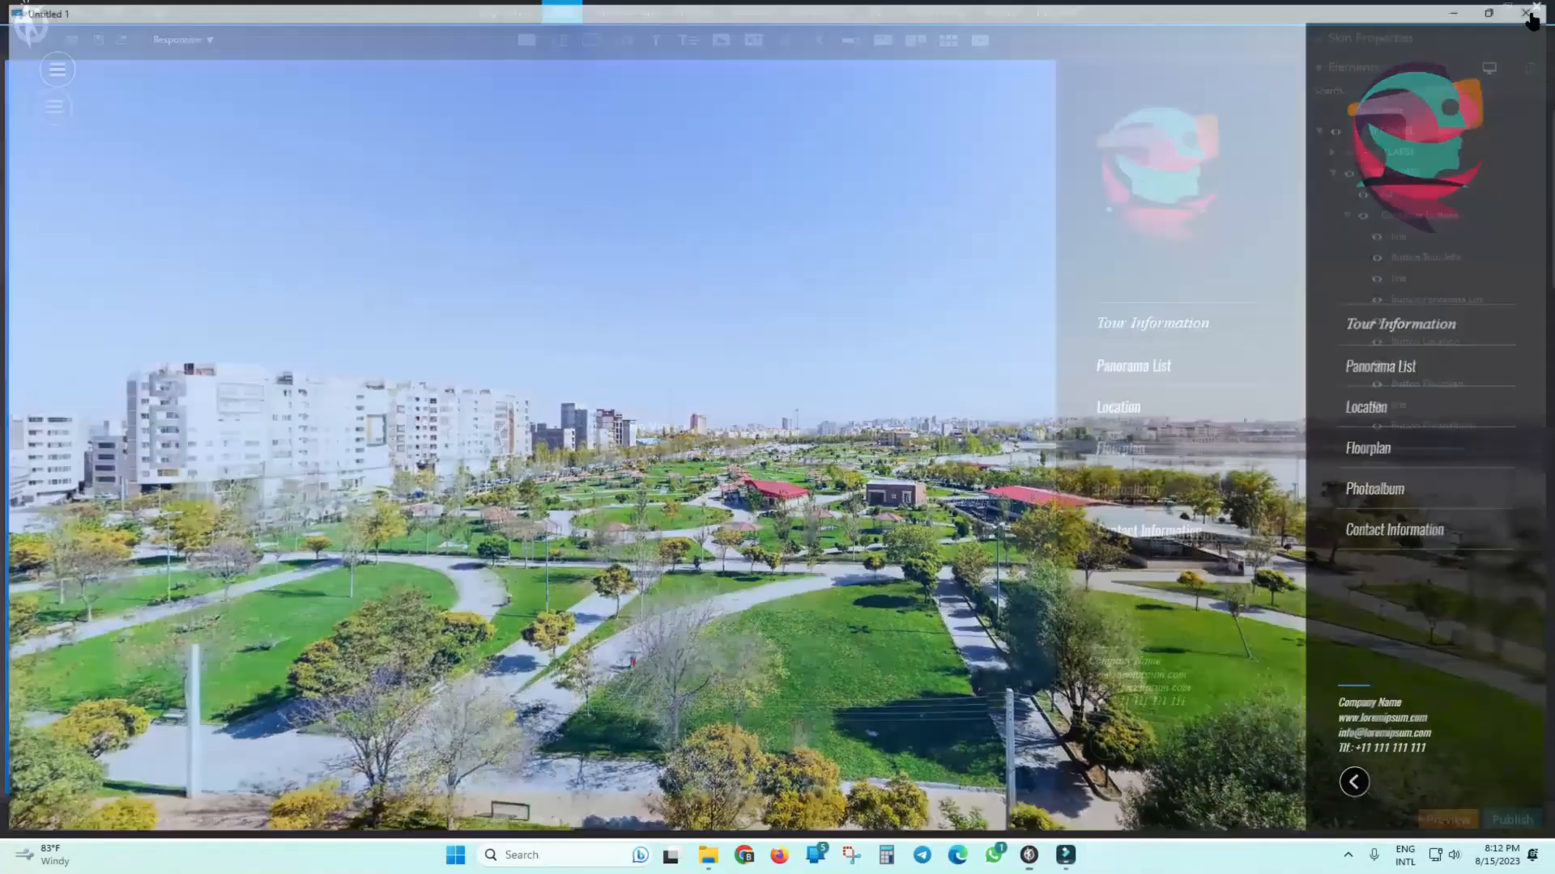
Change the text of Button Tour Info to اطلاعات تور.
{"action": "left_click", "coordinate": [1206, 322]}
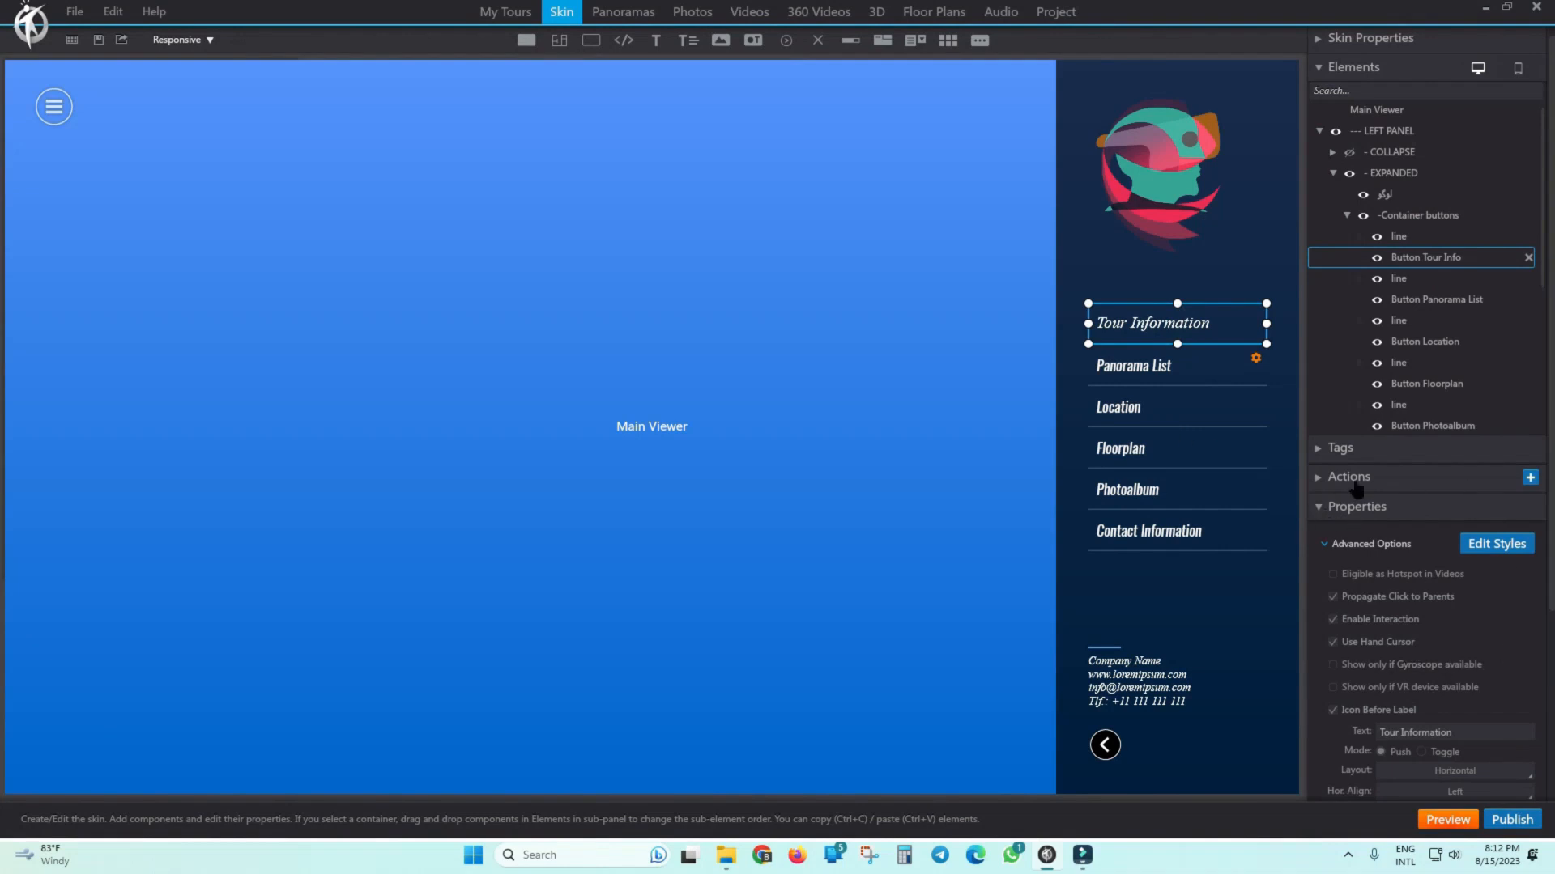
{"action": "scroll", "coordinate": [1548, 368], "scroll_direction": "down", "scroll_amount": 2}
{"action": "scroll", "coordinate": [1549, 496], "scroll_direction": "down", "scroll_amount": 1}
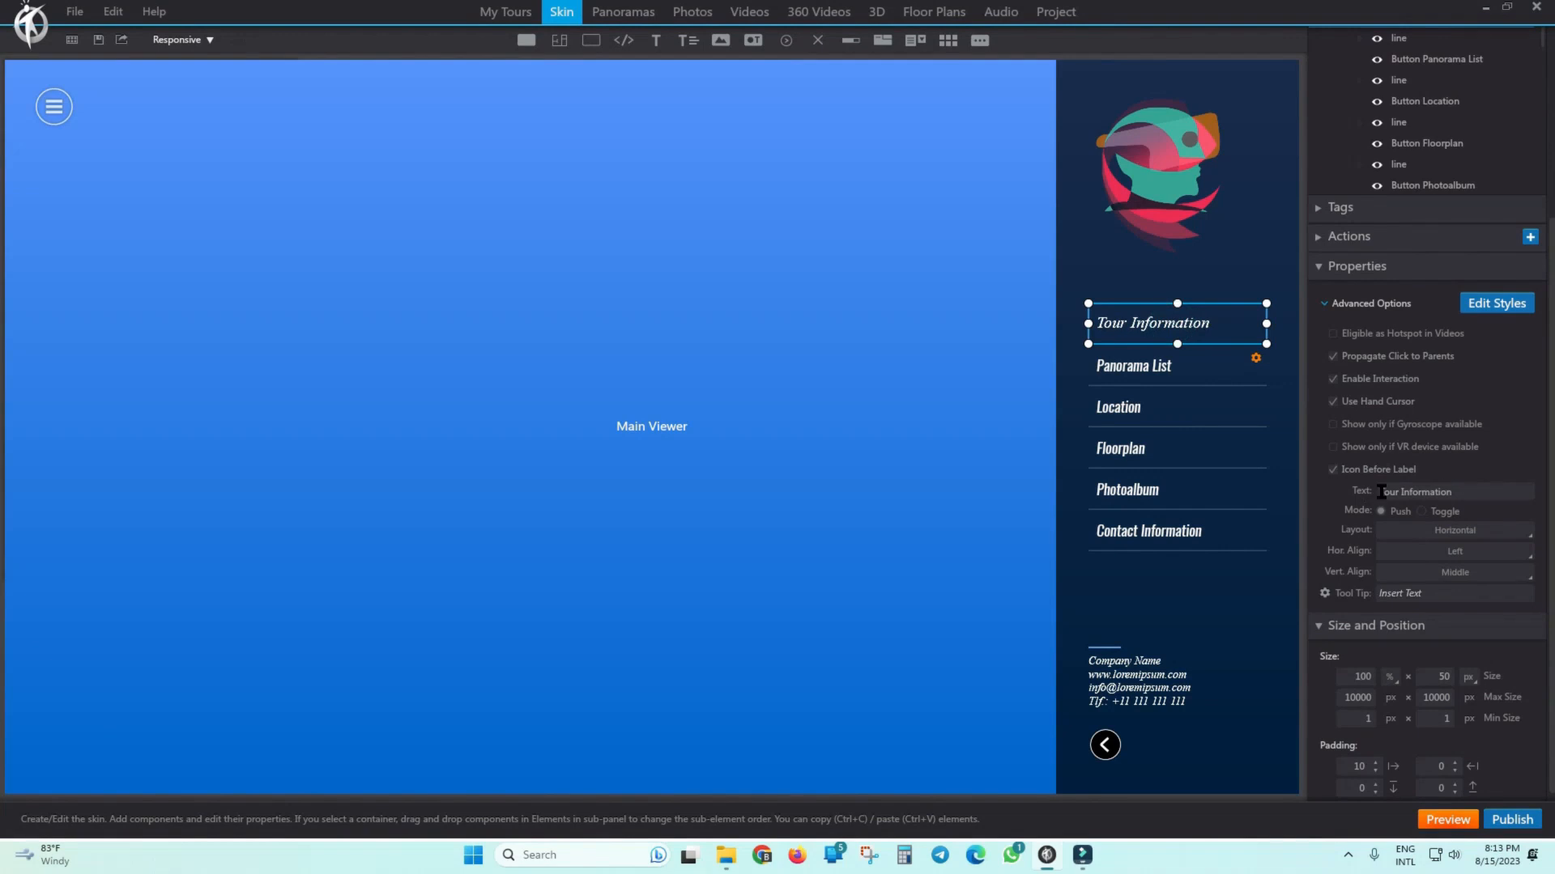
{"action": "left_click", "coordinate": [1469, 494]}
{"action": "key", "text": "ctrl+shift"}
{"action": "type", "text": "hx"}
{"action": "key", "text": "alt+shift"}
{"action": "type", "text": "اطلا"}
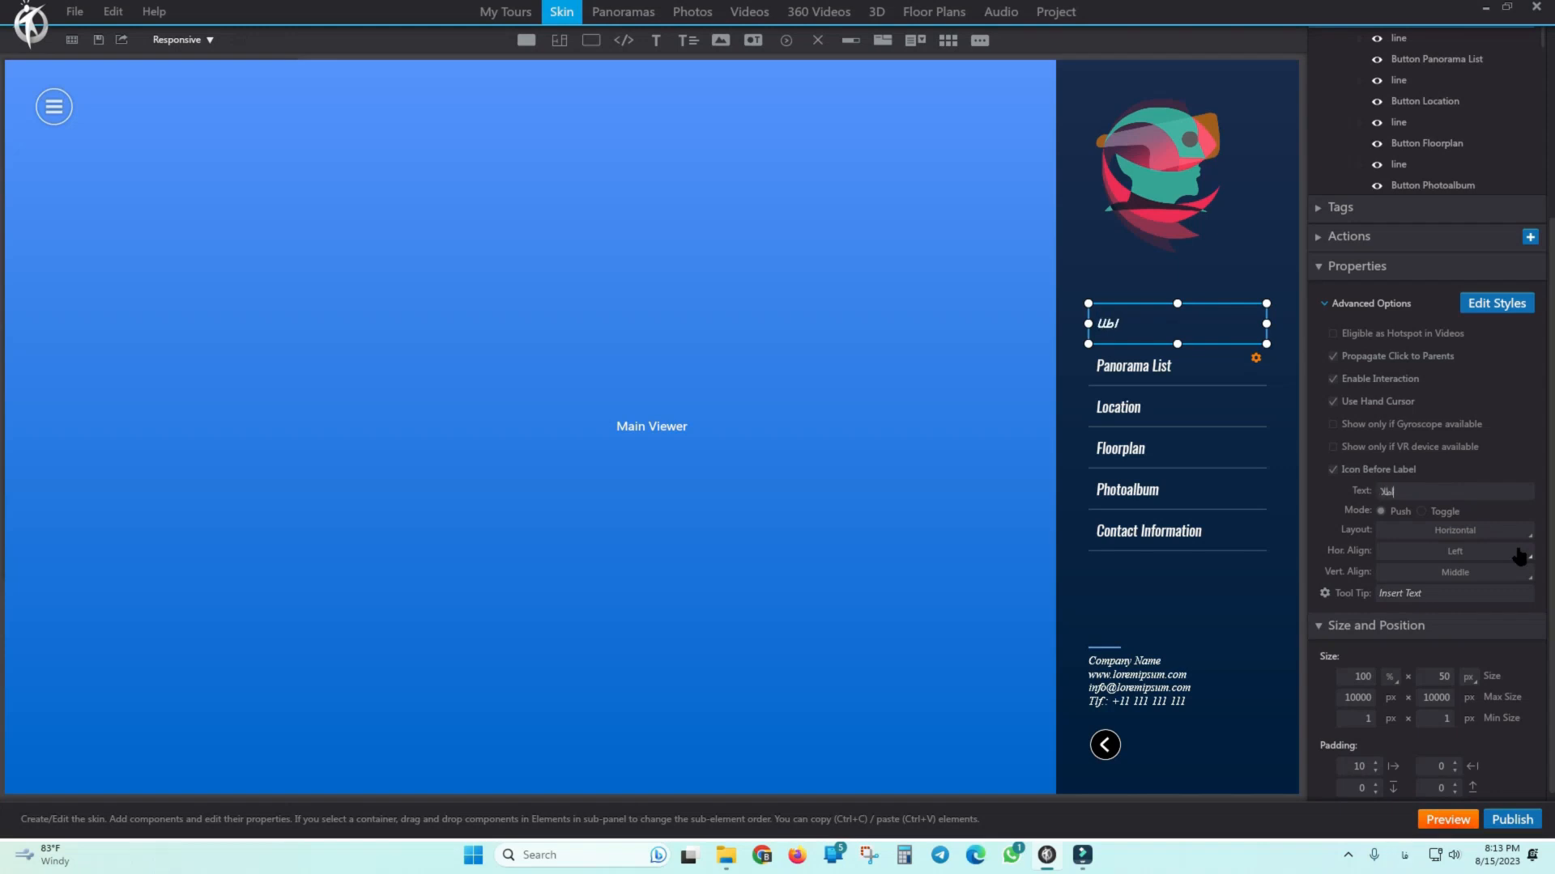
{"action": "type", "text": "عات تور"}
{"action": "left_click", "coordinate": [927, 434]}
Set the horizontal alignment of Button Tour Info to Right.
{"action": "left_click", "coordinate": [1148, 328]}
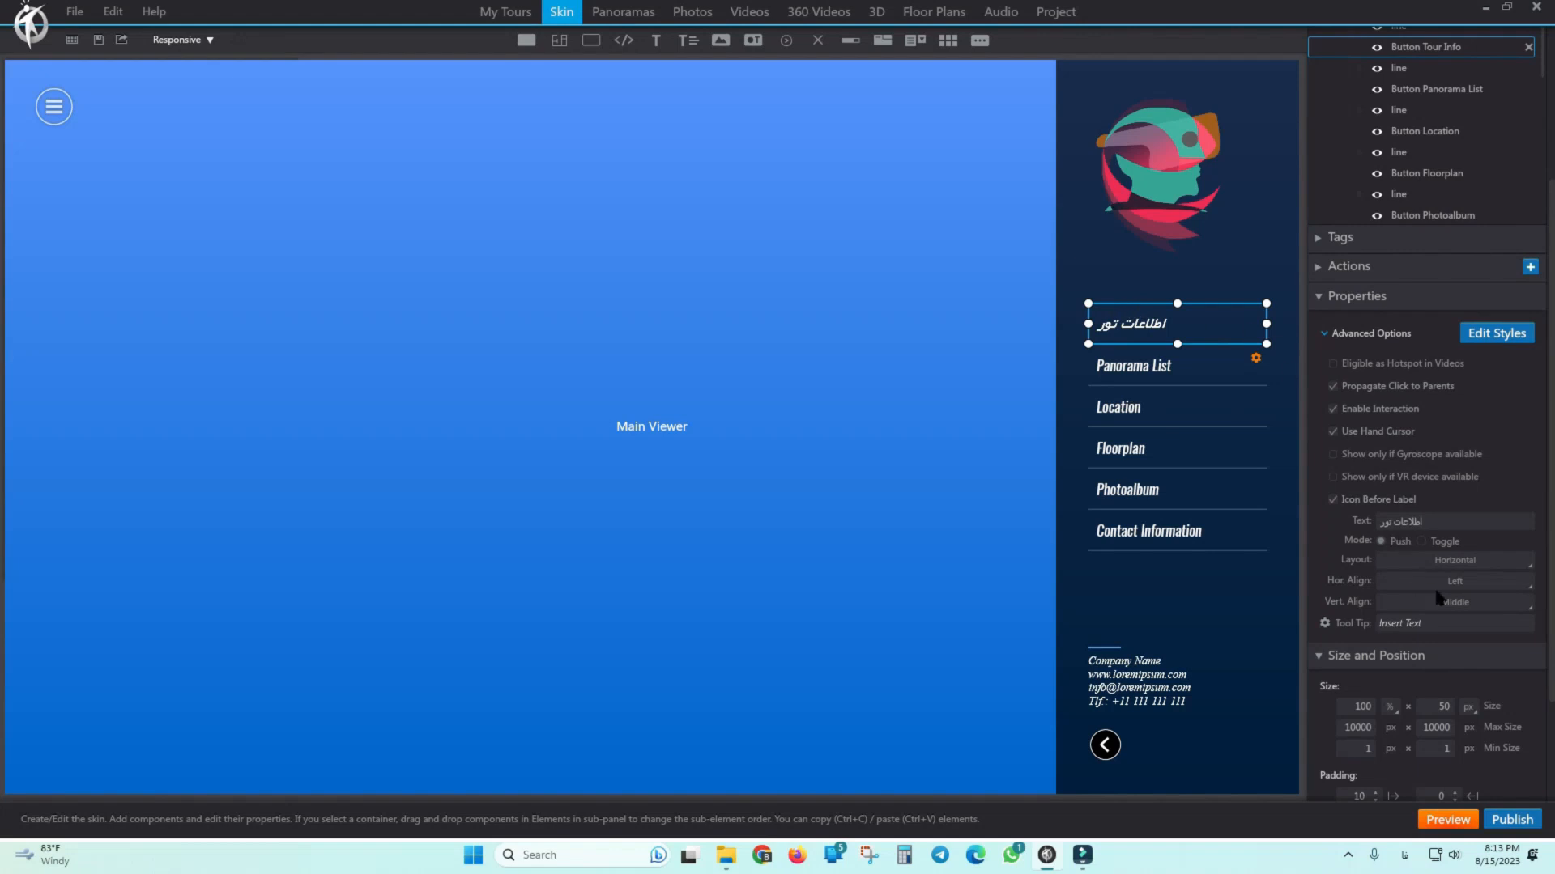
{"action": "left_click", "coordinate": [1499, 583]}
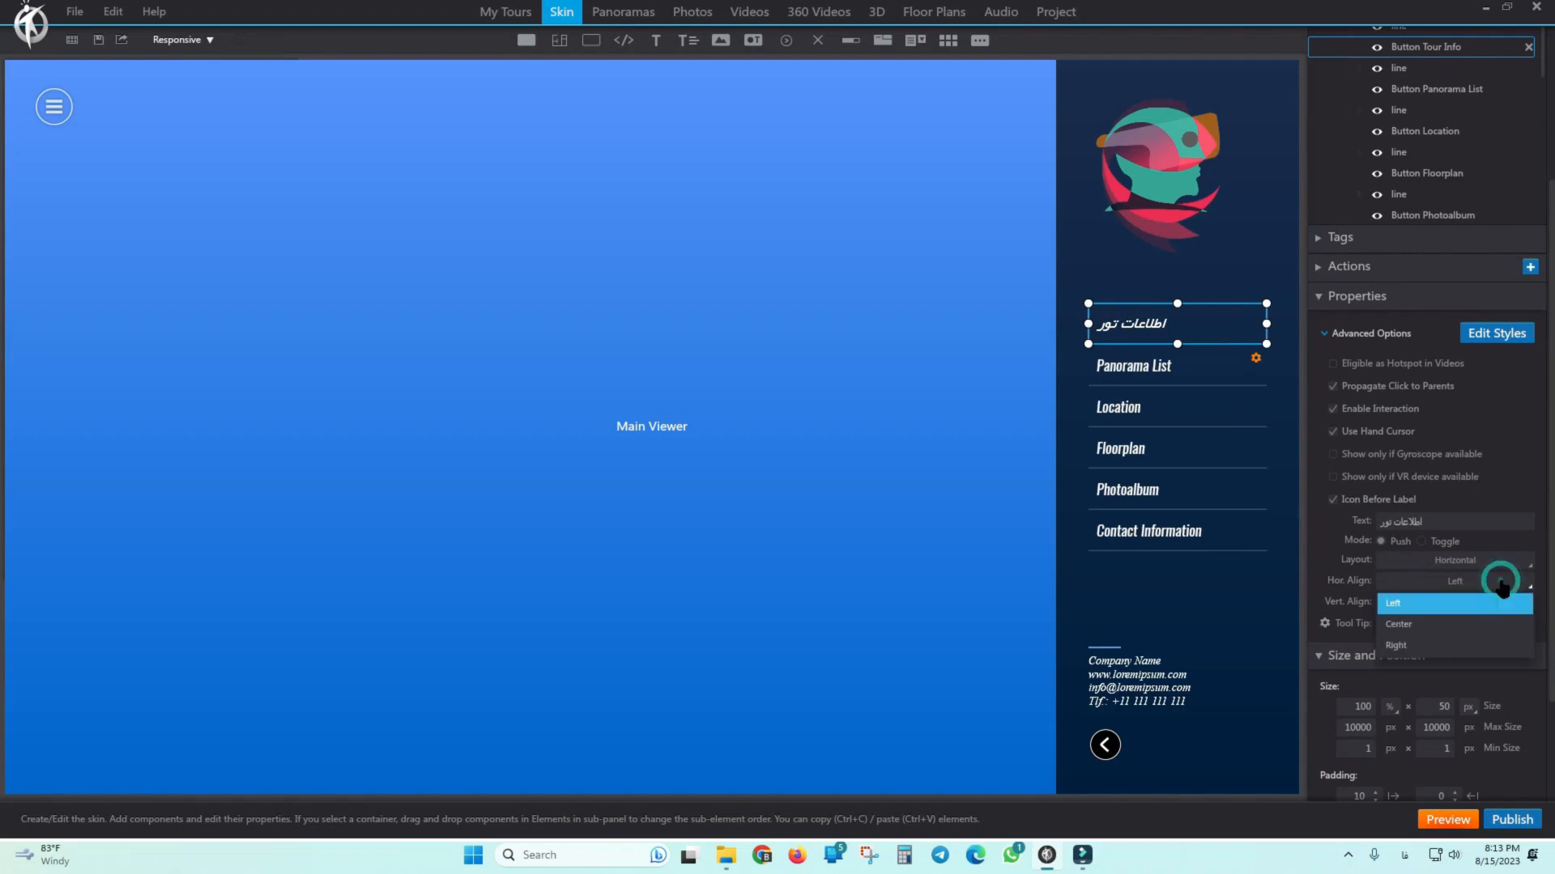
{"action": "left_click", "coordinate": [1396, 645]}
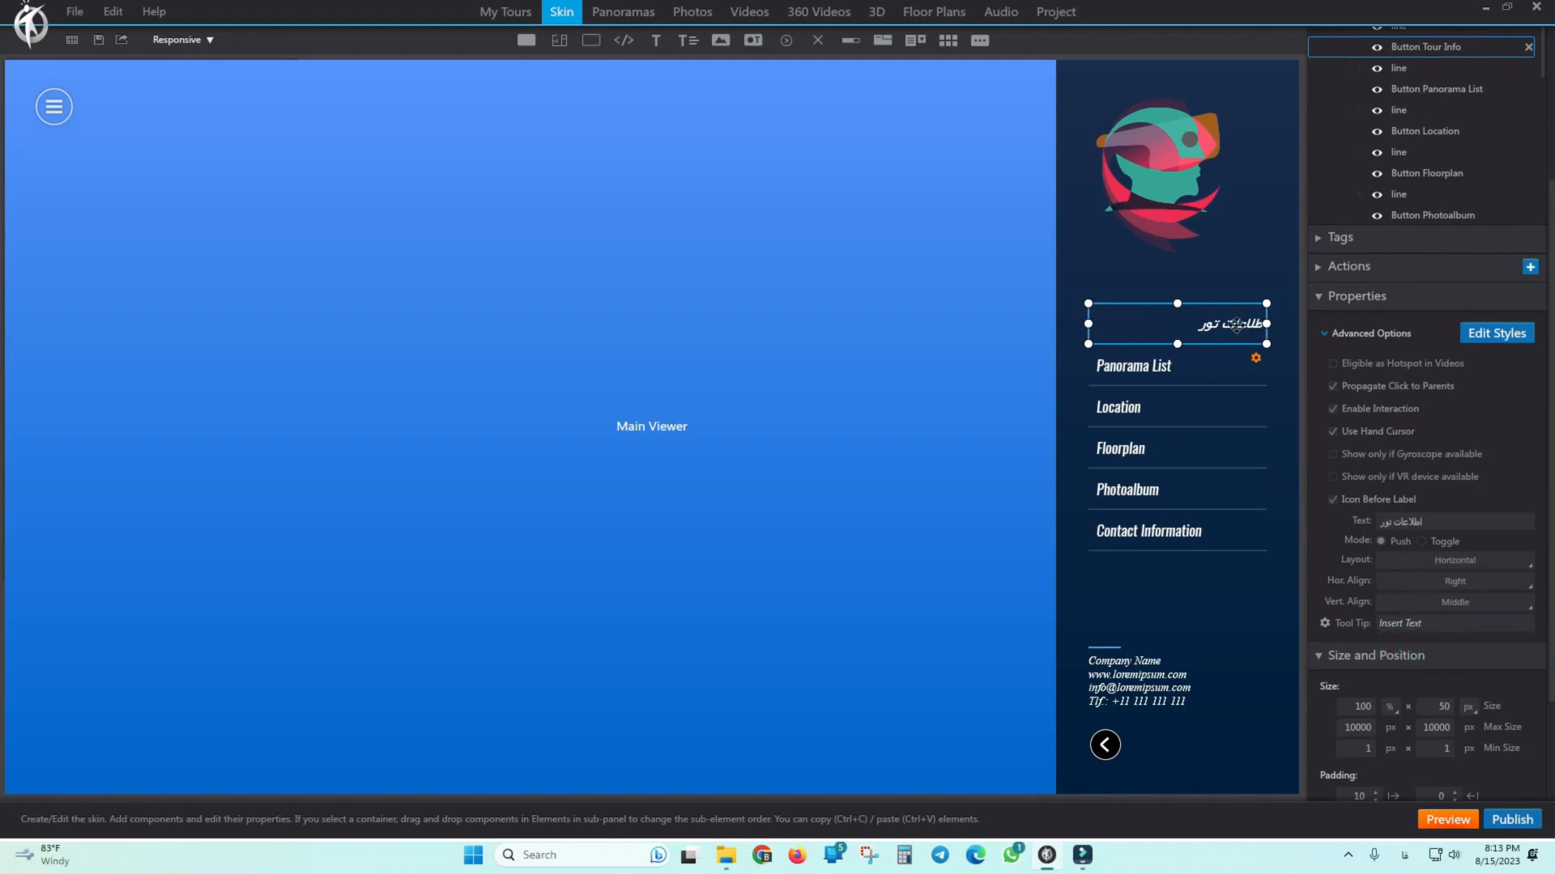
{"action": "left_click", "coordinate": [954, 371]}
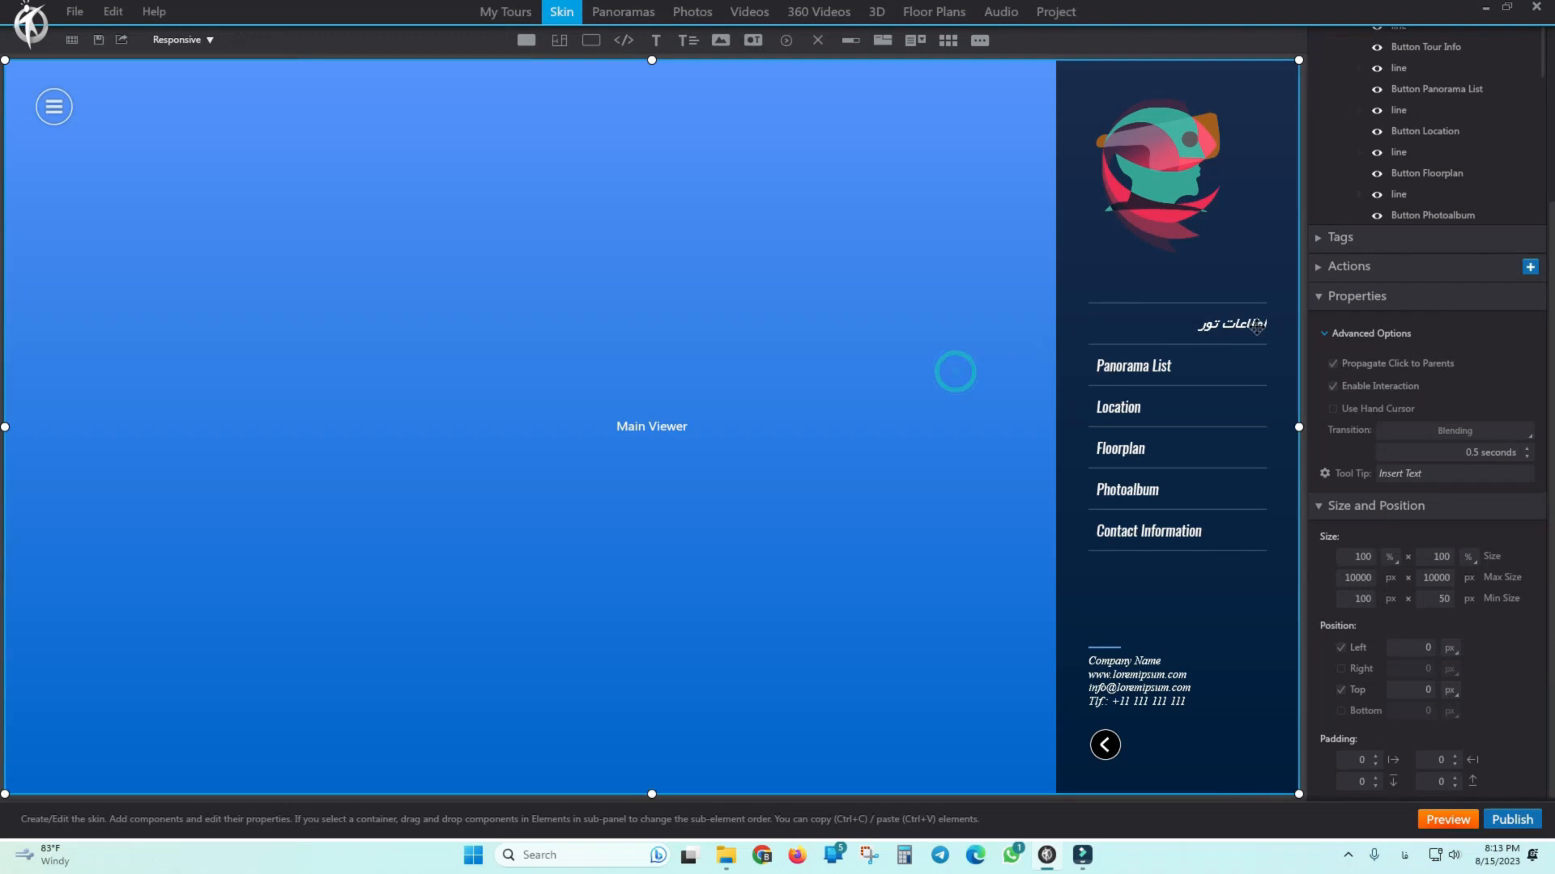
Set the left padding of Button Tour Info to 0 and its right padding to 20.
{"action": "left_click", "coordinate": [1234, 325]}
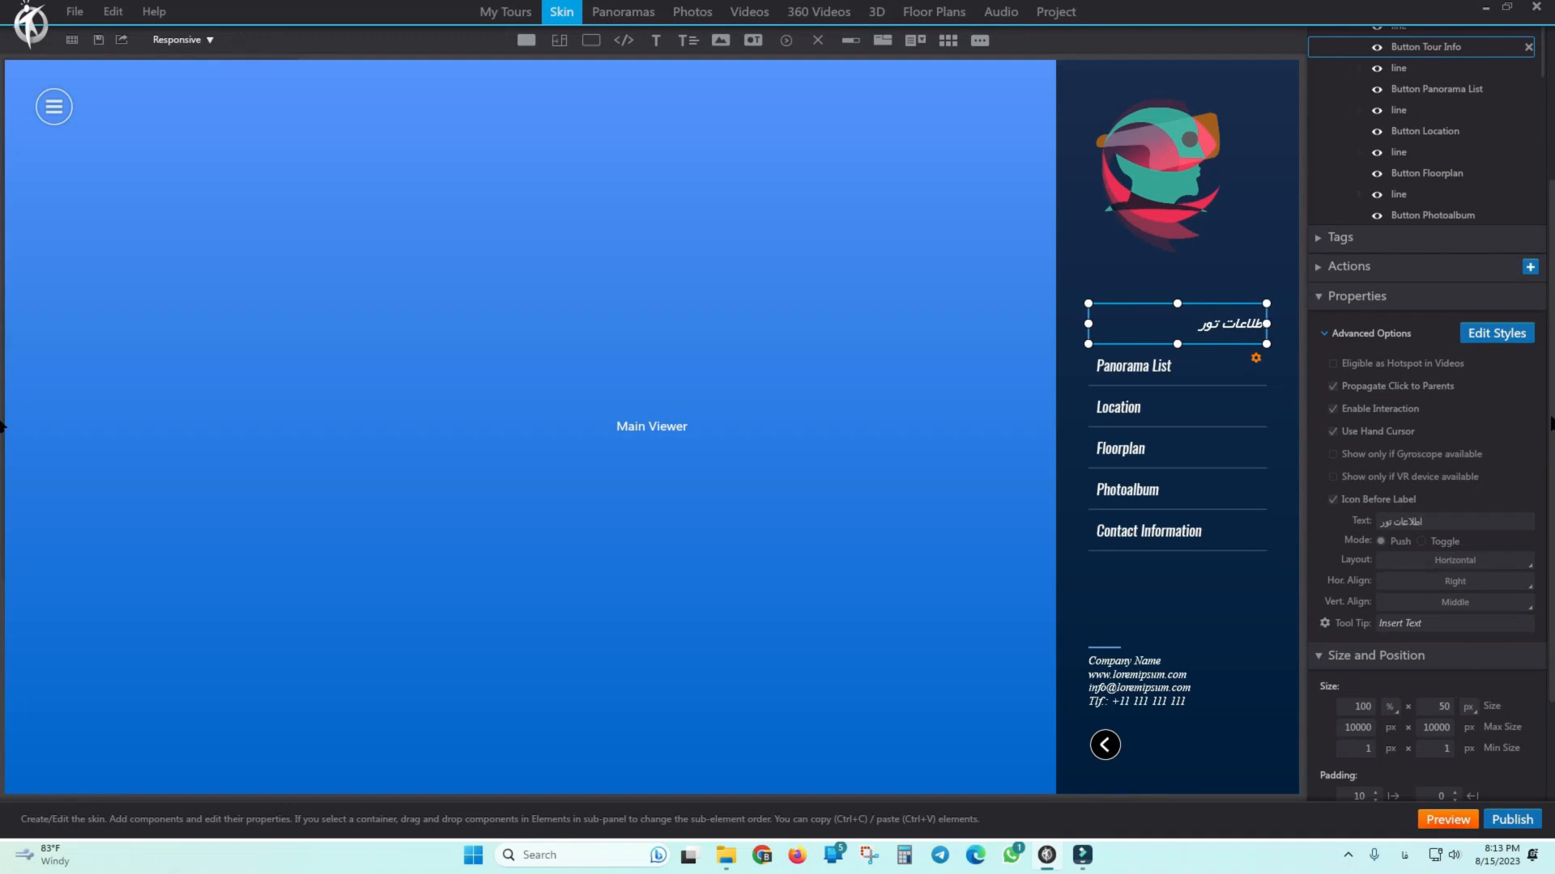
{"action": "scroll", "coordinate": [1425, 486], "scroll_direction": "down", "scroll_amount": 3}
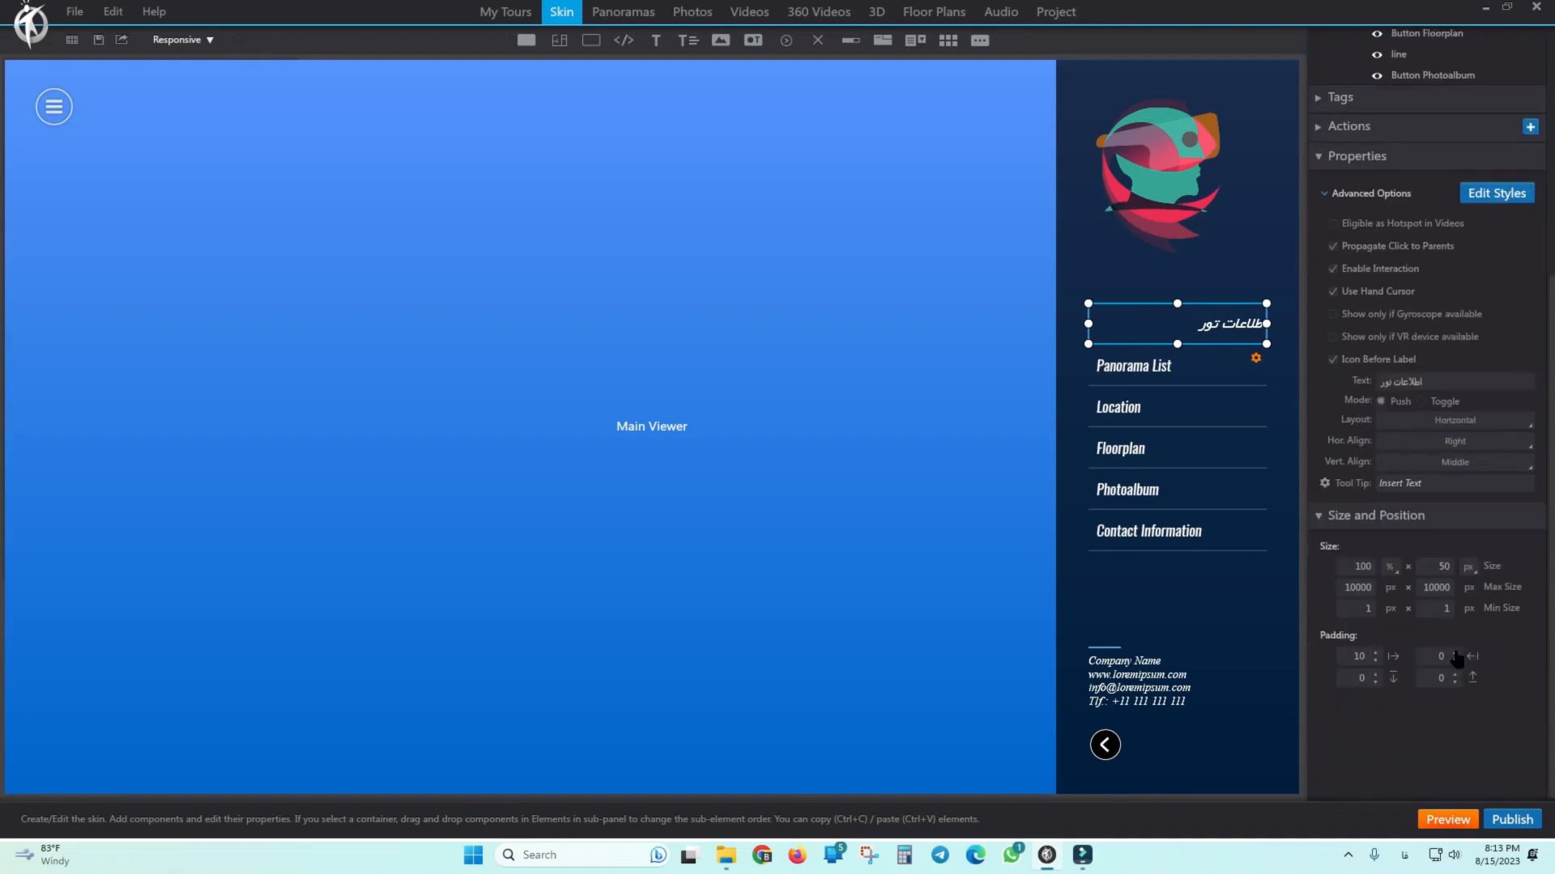
{"action": "left_click", "coordinate": [1355, 658]}
{"action": "double_click", "coordinate": [1358, 659]}
{"action": "type", "text": "00"}
{"action": "left_click", "coordinate": [1434, 658]}
{"action": "type", "text": "10"}
{"action": "key", "text": "Return"}
{"action": "left_click_drag", "start_coordinate": [1428, 655], "coordinate": [1454, 665]}
{"action": "type", "text": "20"}
{"action": "left_click", "coordinate": [952, 417]}
Expand the actions of Button Tour Info and examine which component its Show Components action applies to.
{"action": "left_click", "coordinate": [1230, 324]}
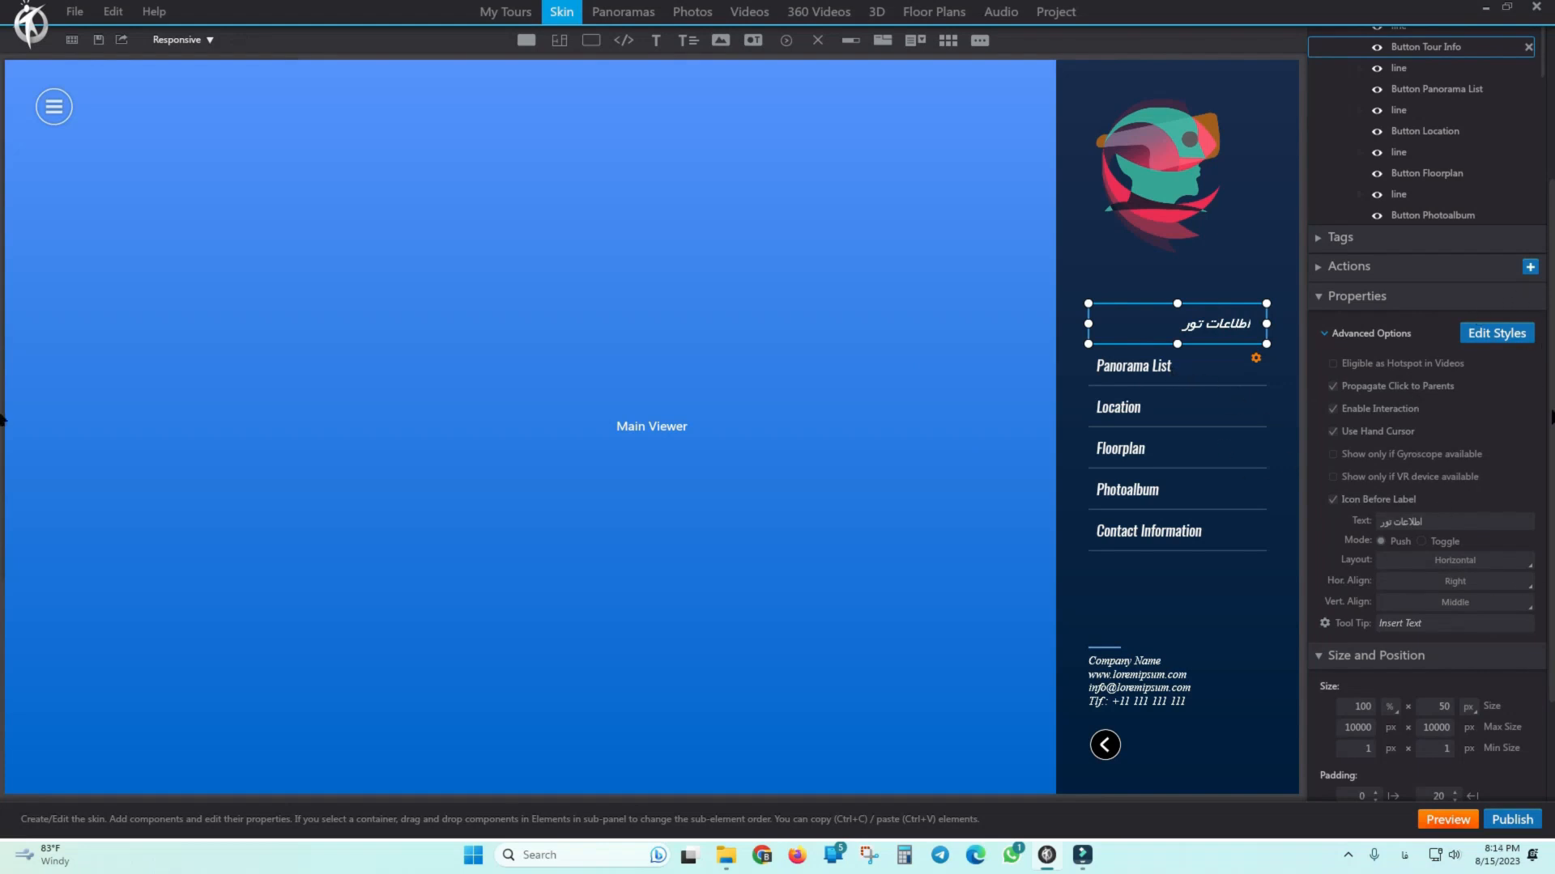
{"action": "left_click", "coordinate": [1318, 267]}
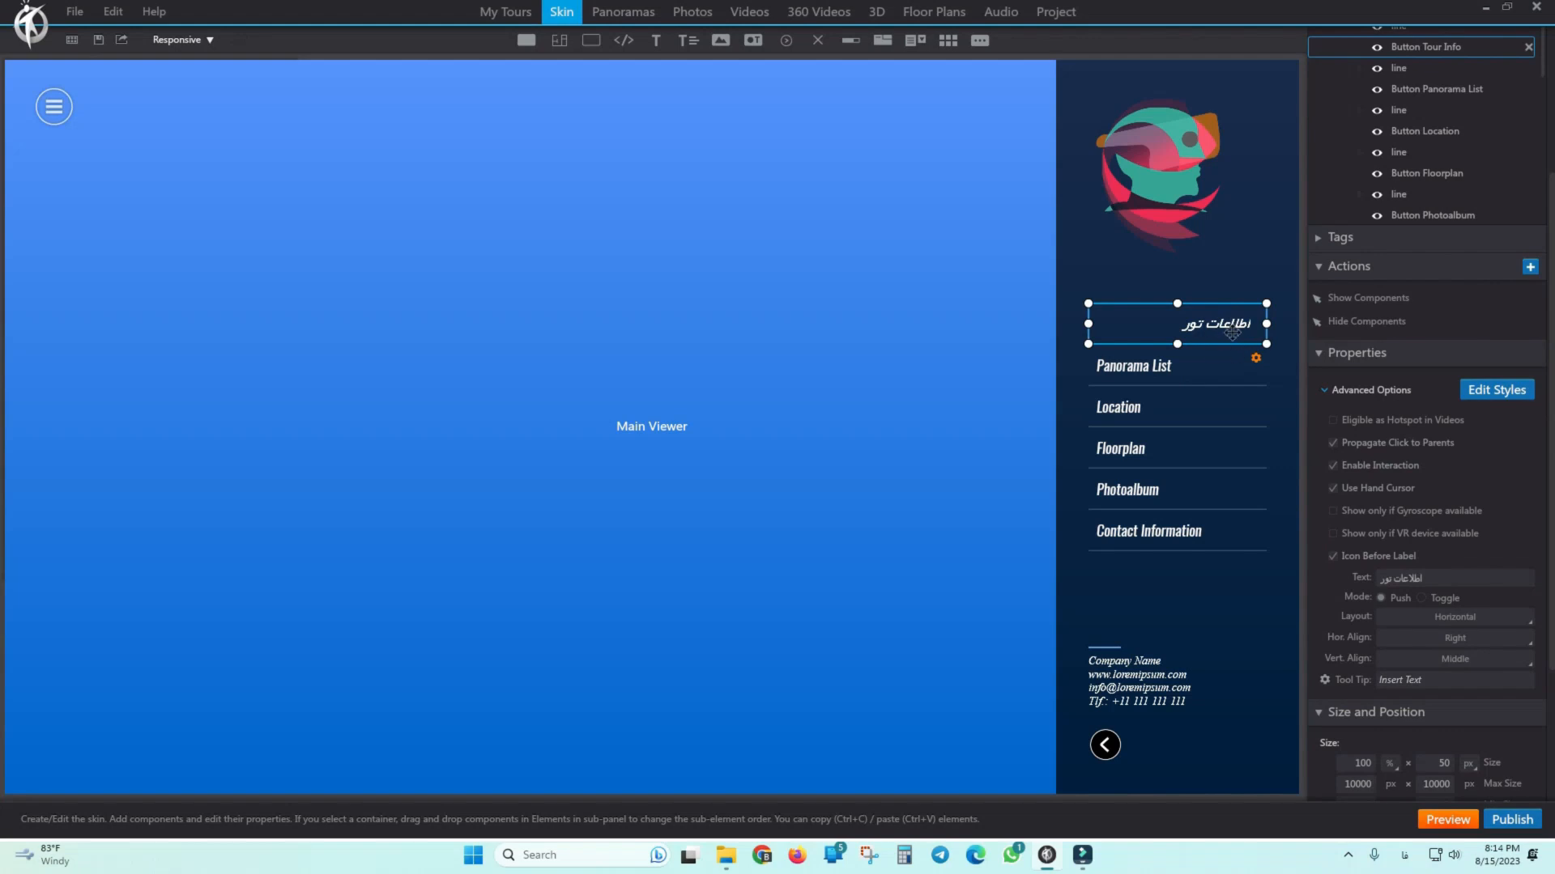
{"action": "left_click", "coordinate": [1363, 298]}
{"action": "double_click", "coordinate": [1363, 296]}
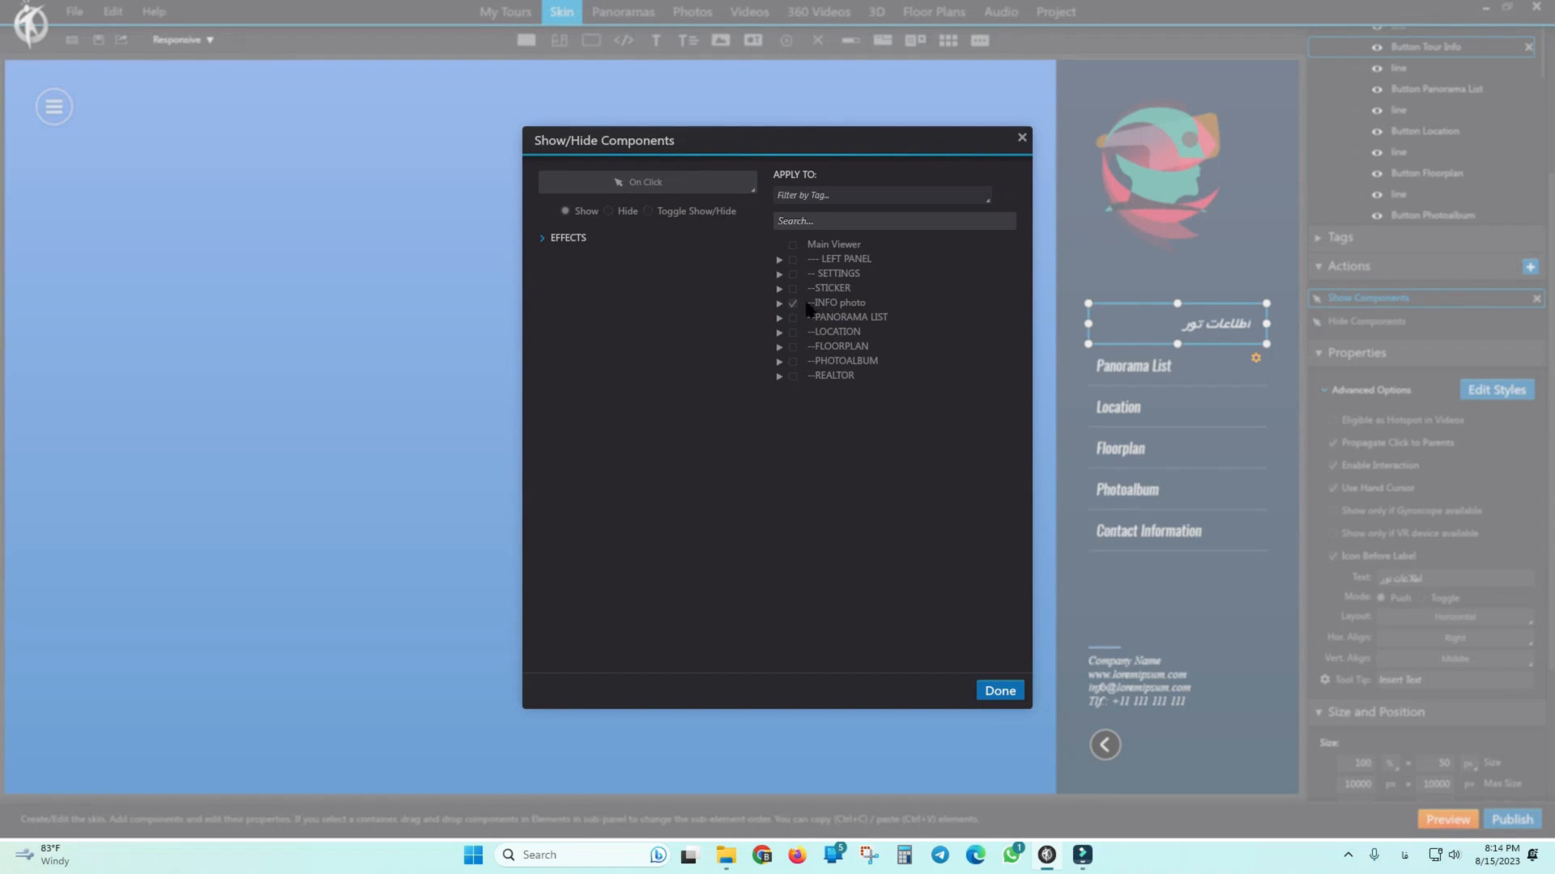
{"action": "left_click", "coordinate": [1021, 138]}
Collapse the EXPANDED container in the element tree, make INFO photo visible to examine its layout, and hide it again.
{"action": "scroll", "coordinate": [1421, 100], "scroll_direction": "up", "scroll_amount": 1}
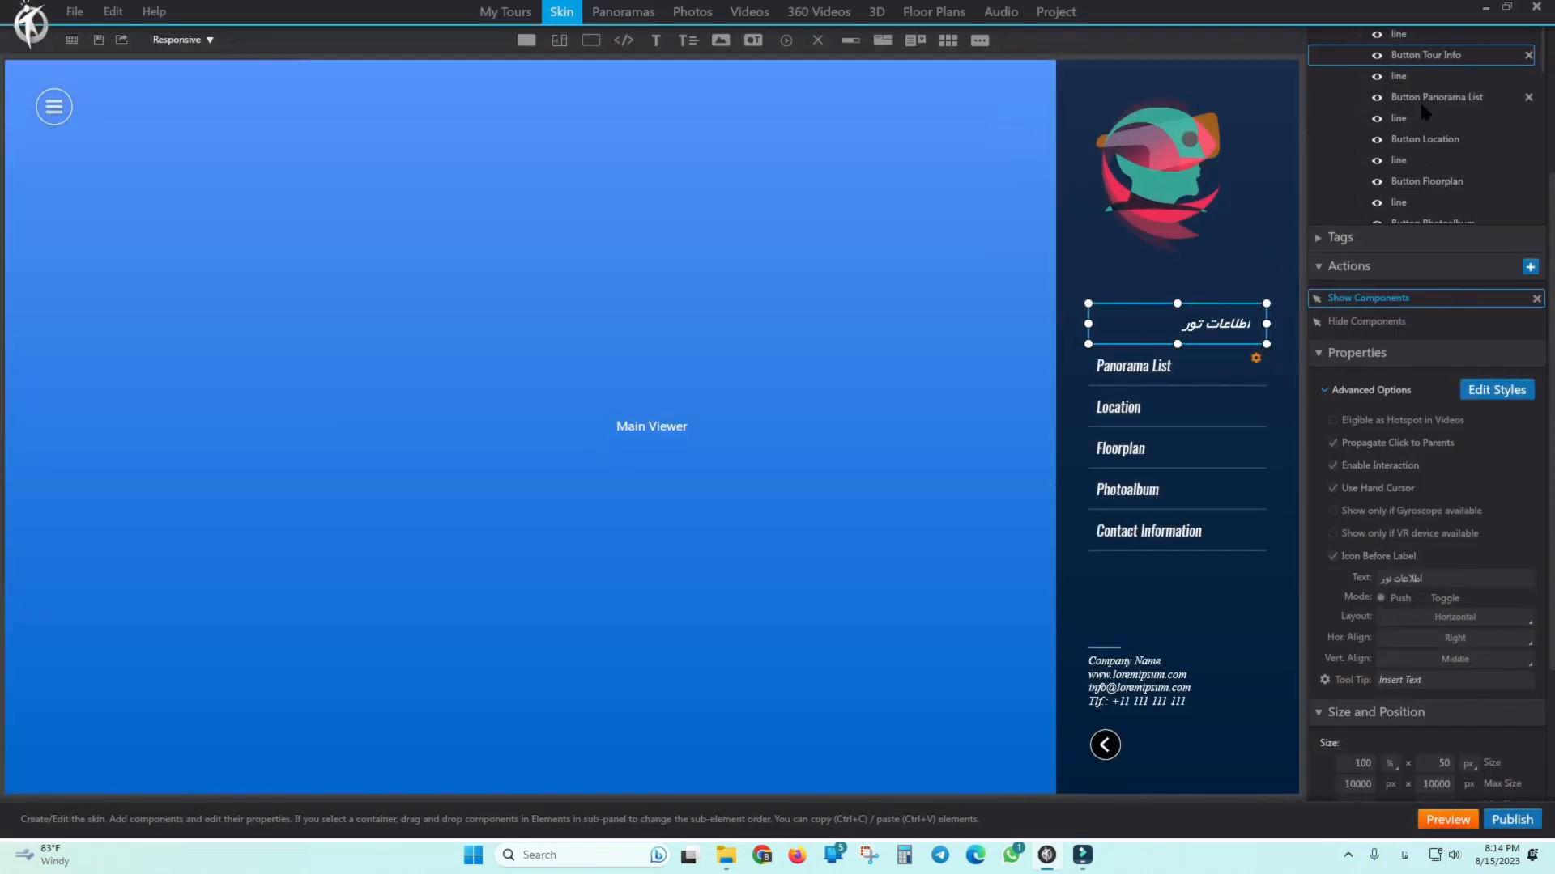
{"action": "scroll", "coordinate": [1548, 277], "scroll_direction": "up", "scroll_amount": 5}
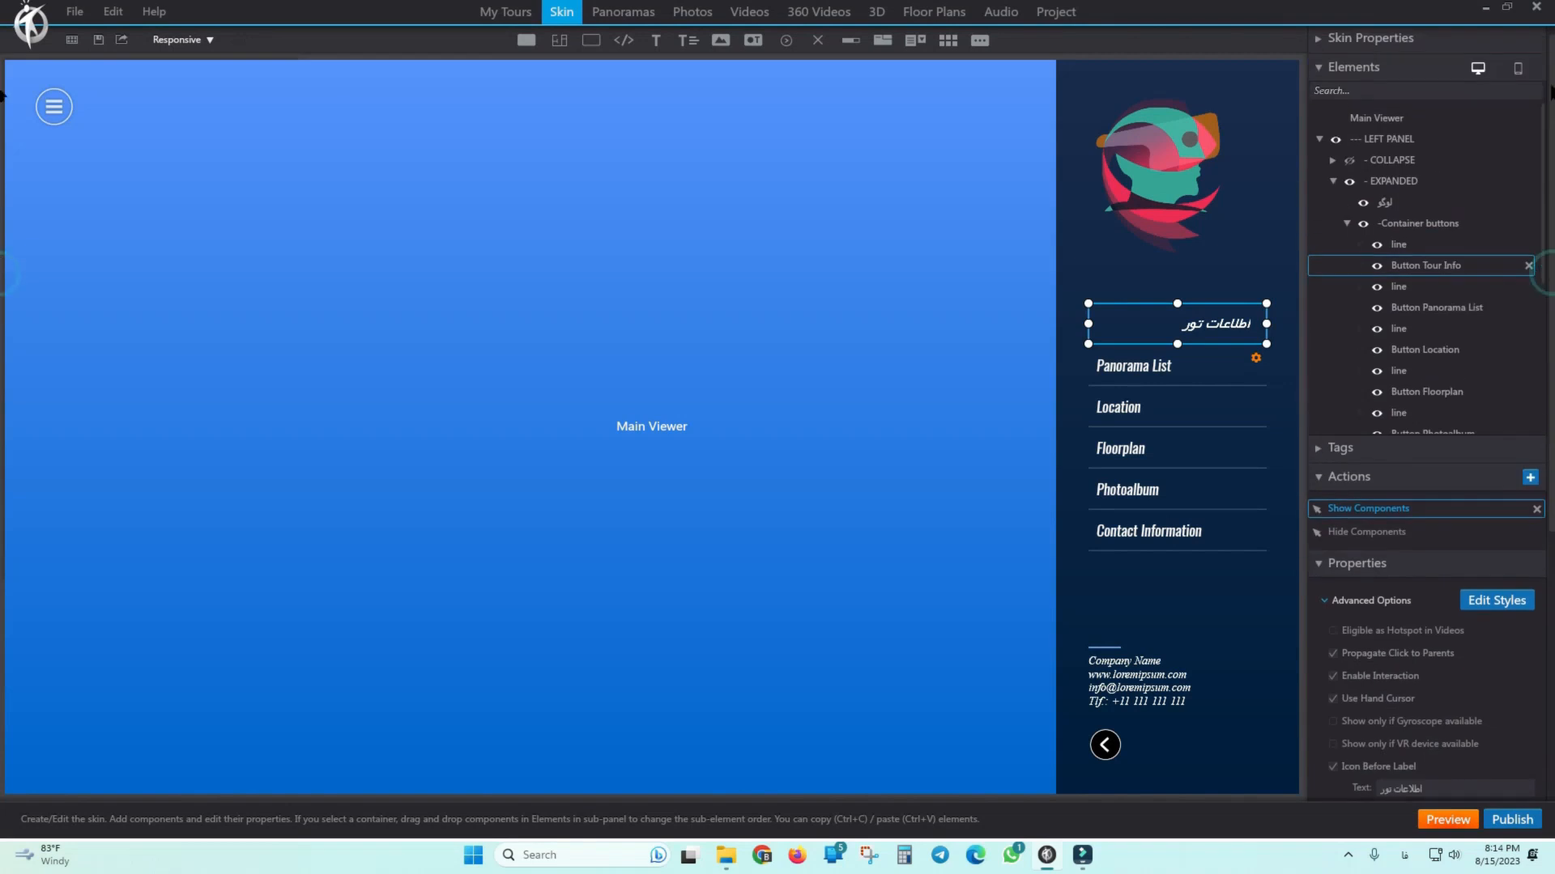
{"action": "left_click", "coordinate": [1334, 183]}
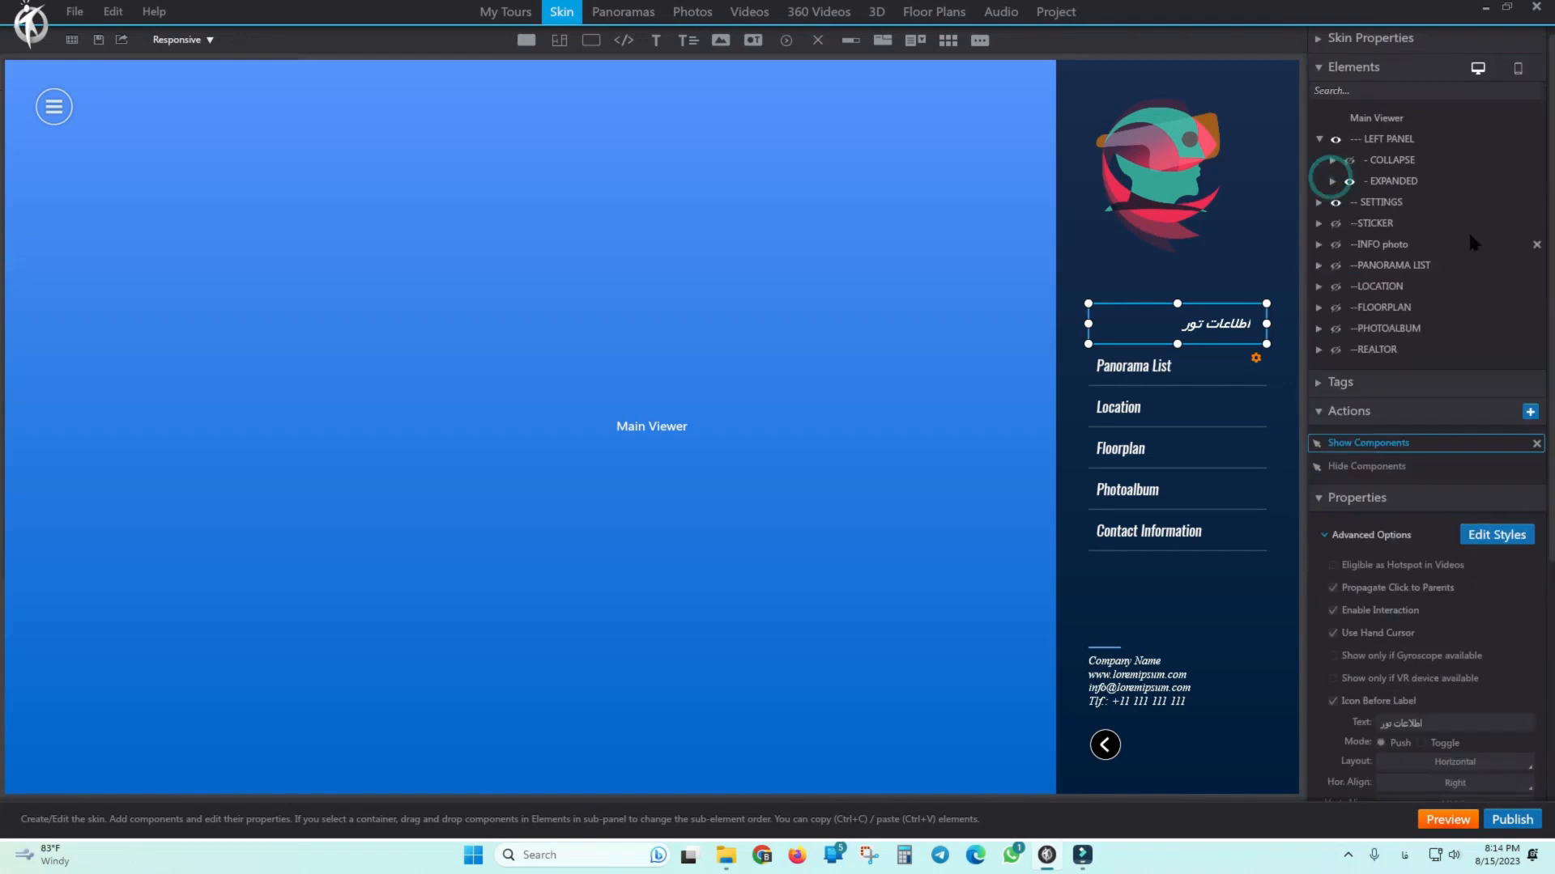
{"action": "left_click", "coordinate": [1336, 243]}
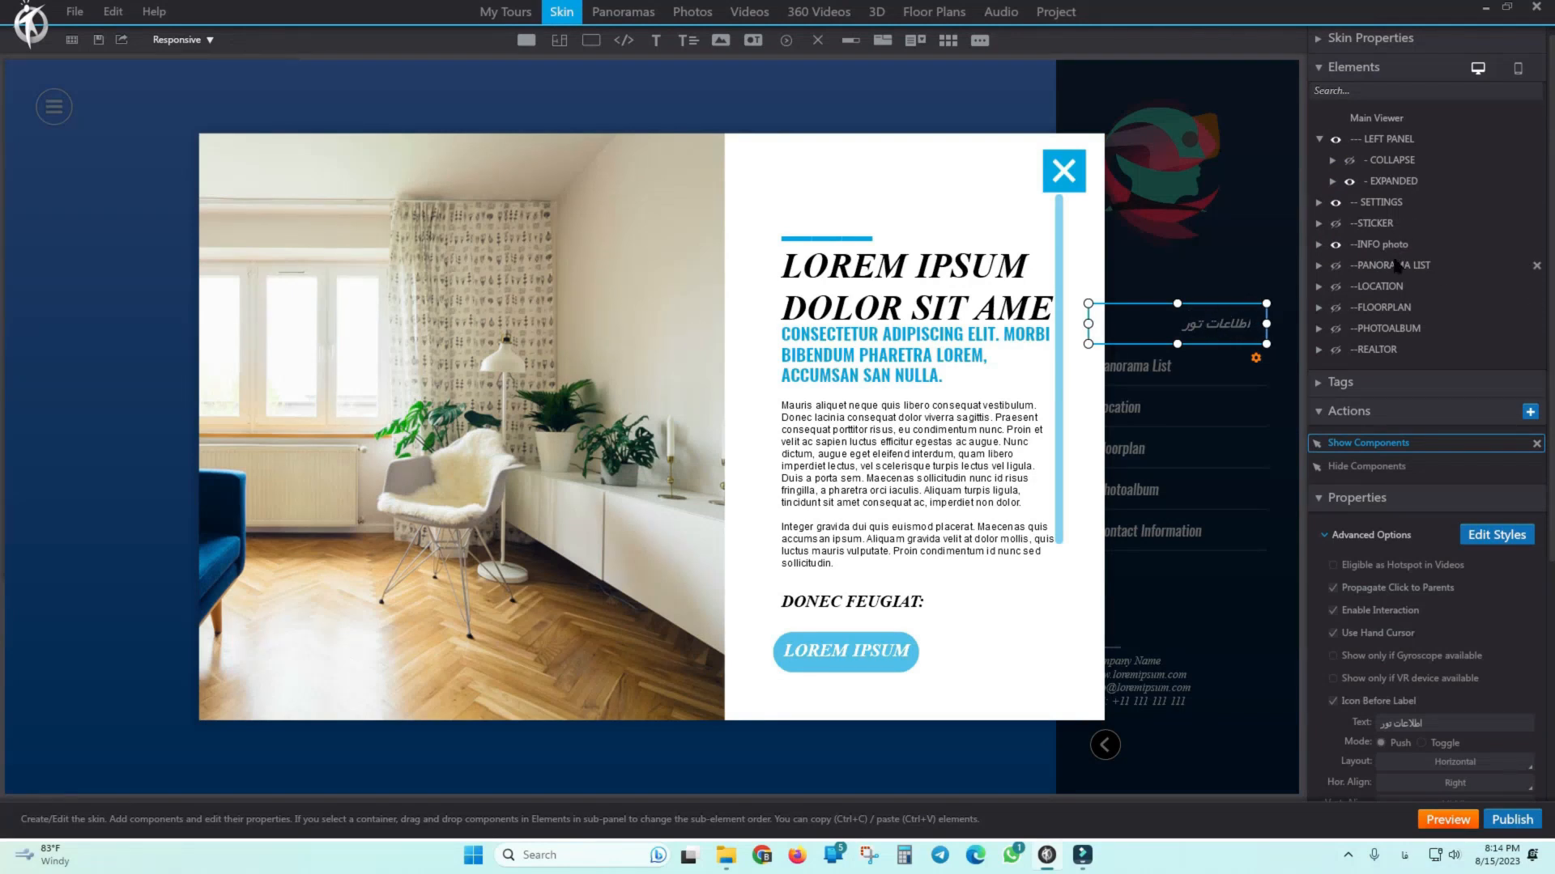
{"action": "left_click", "coordinate": [1335, 243]}
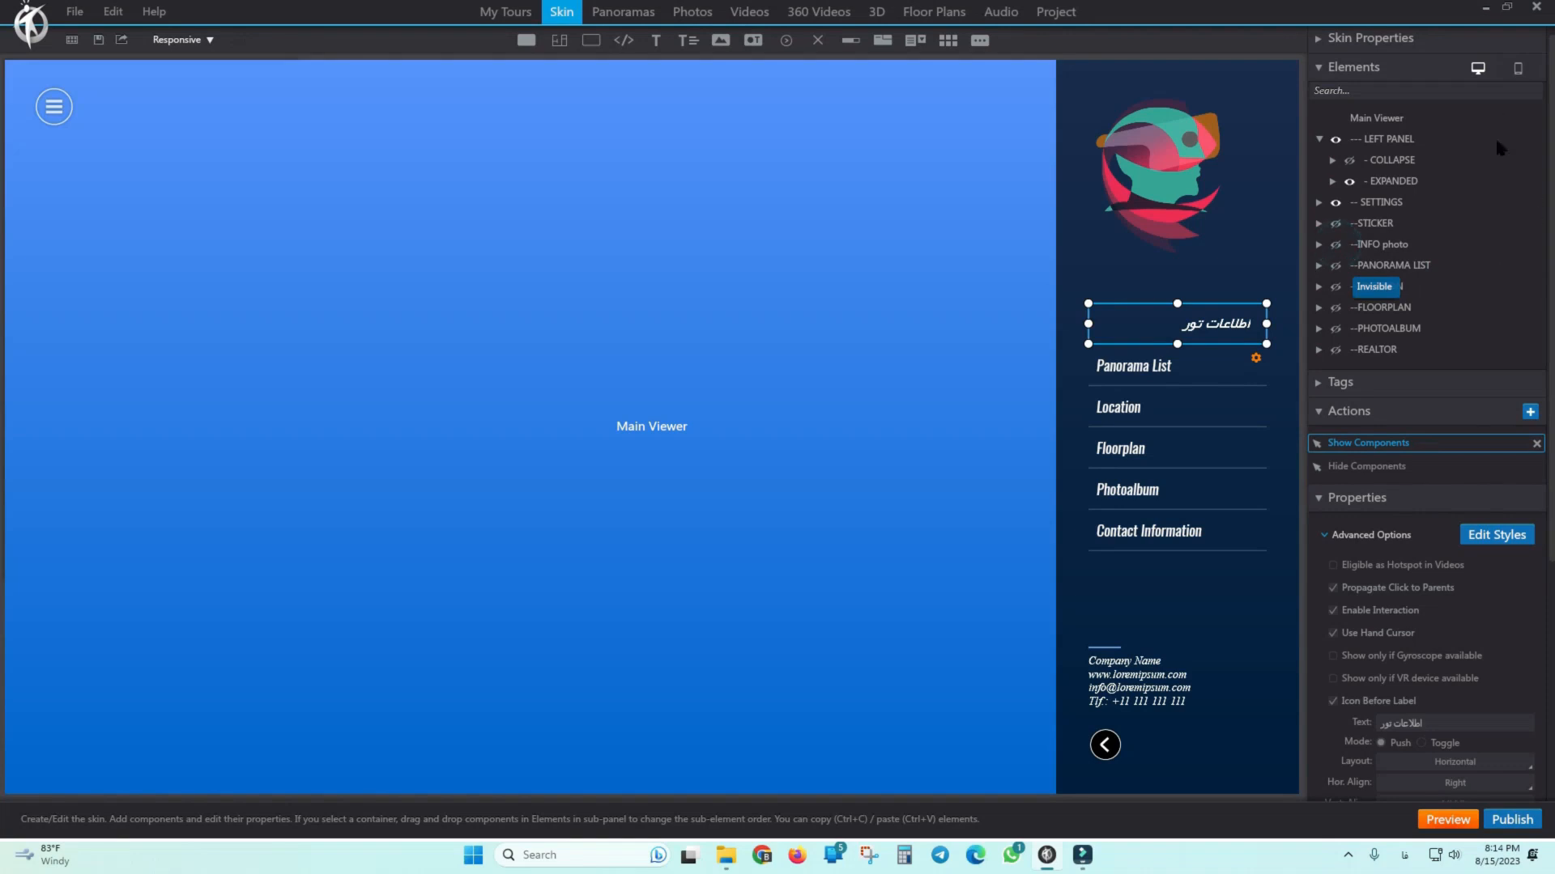
Review the targets of the Show Components and Hide Components actions of Button Tour Info.
{"action": "double_click", "coordinate": [1368, 443]}
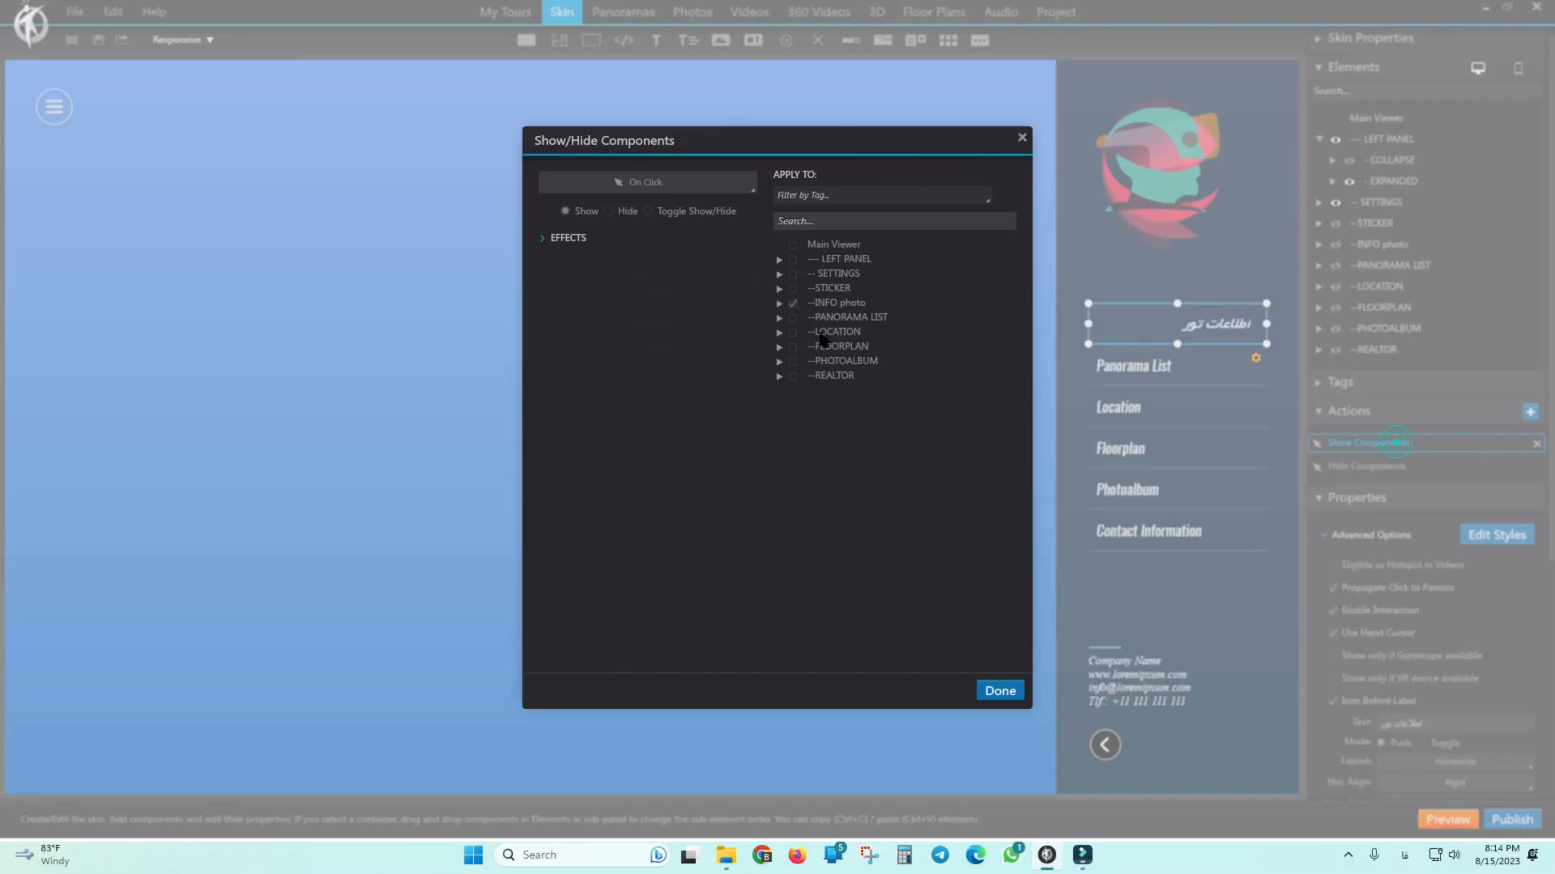
{"action": "left_click", "coordinate": [1021, 137]}
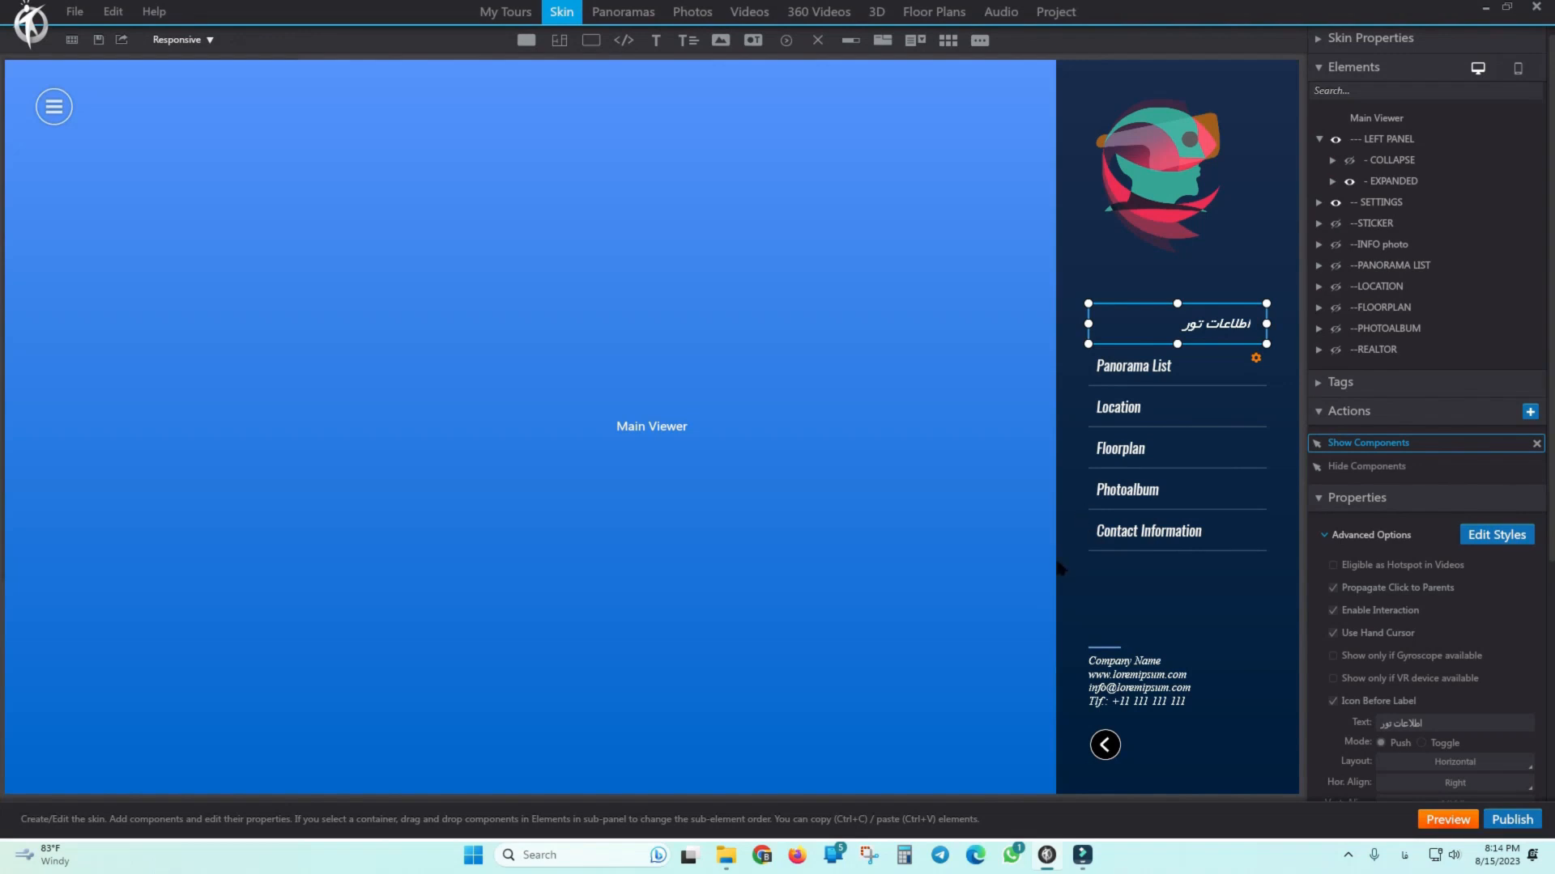
{"action": "double_click", "coordinate": [1377, 466]}
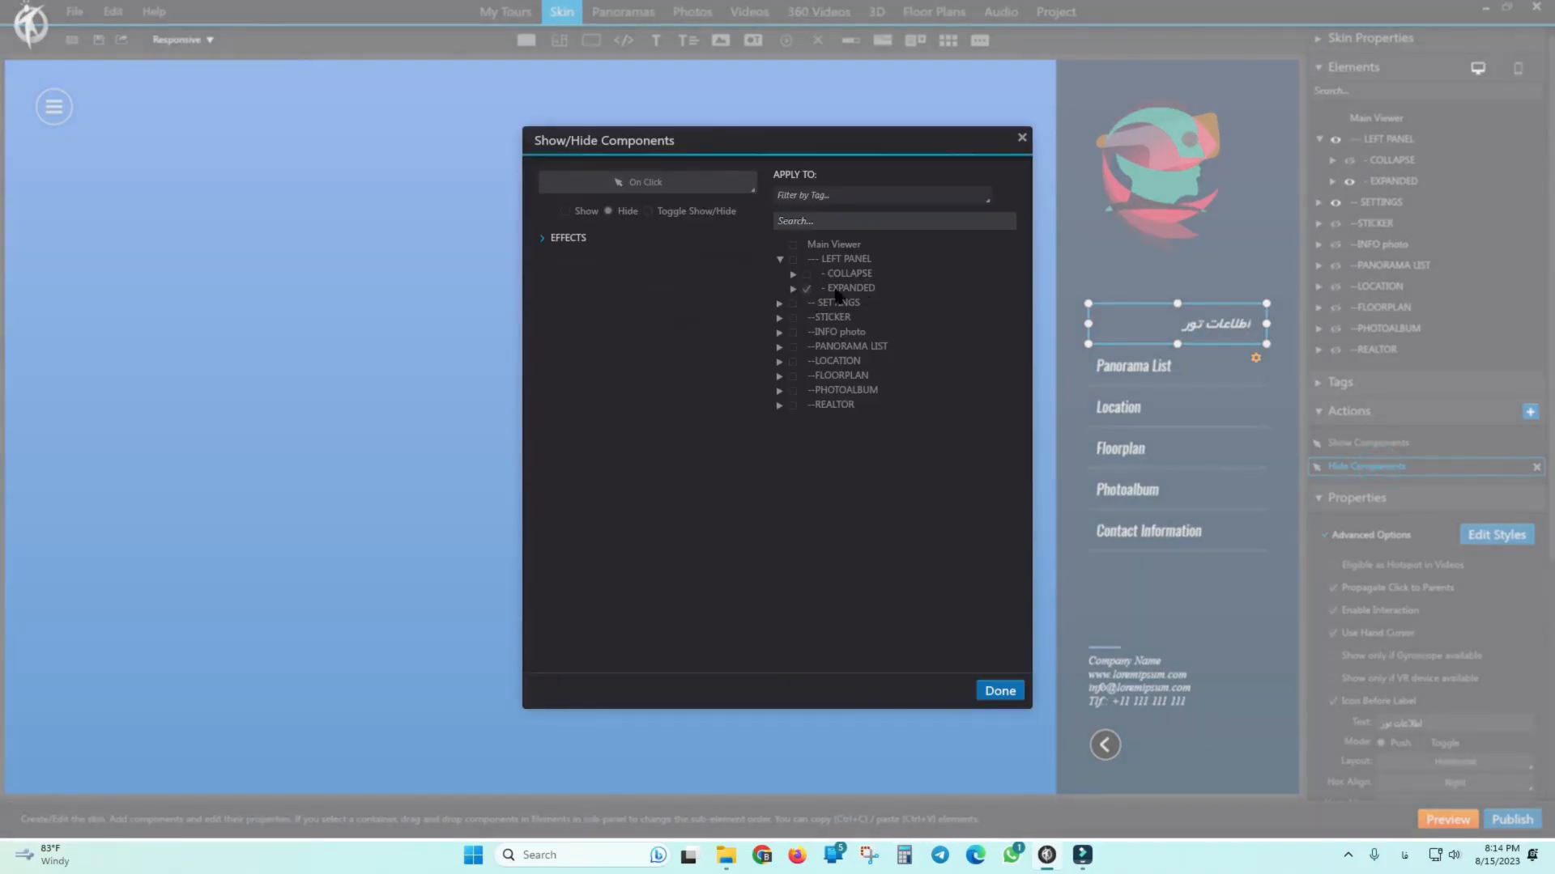
{"action": "left_click", "coordinate": [1006, 691]}
Look through the Panorama List, Location, Floorplan, Photoalbum and Contact Information menu buttons one after another.
{"action": "left_click", "coordinate": [1122, 374]}
{"action": "left_click", "coordinate": [1117, 409]}
{"action": "left_click", "coordinate": [1130, 448]}
{"action": "left_click", "coordinate": [1149, 490]}
{"action": "left_click", "coordinate": [1166, 530]}
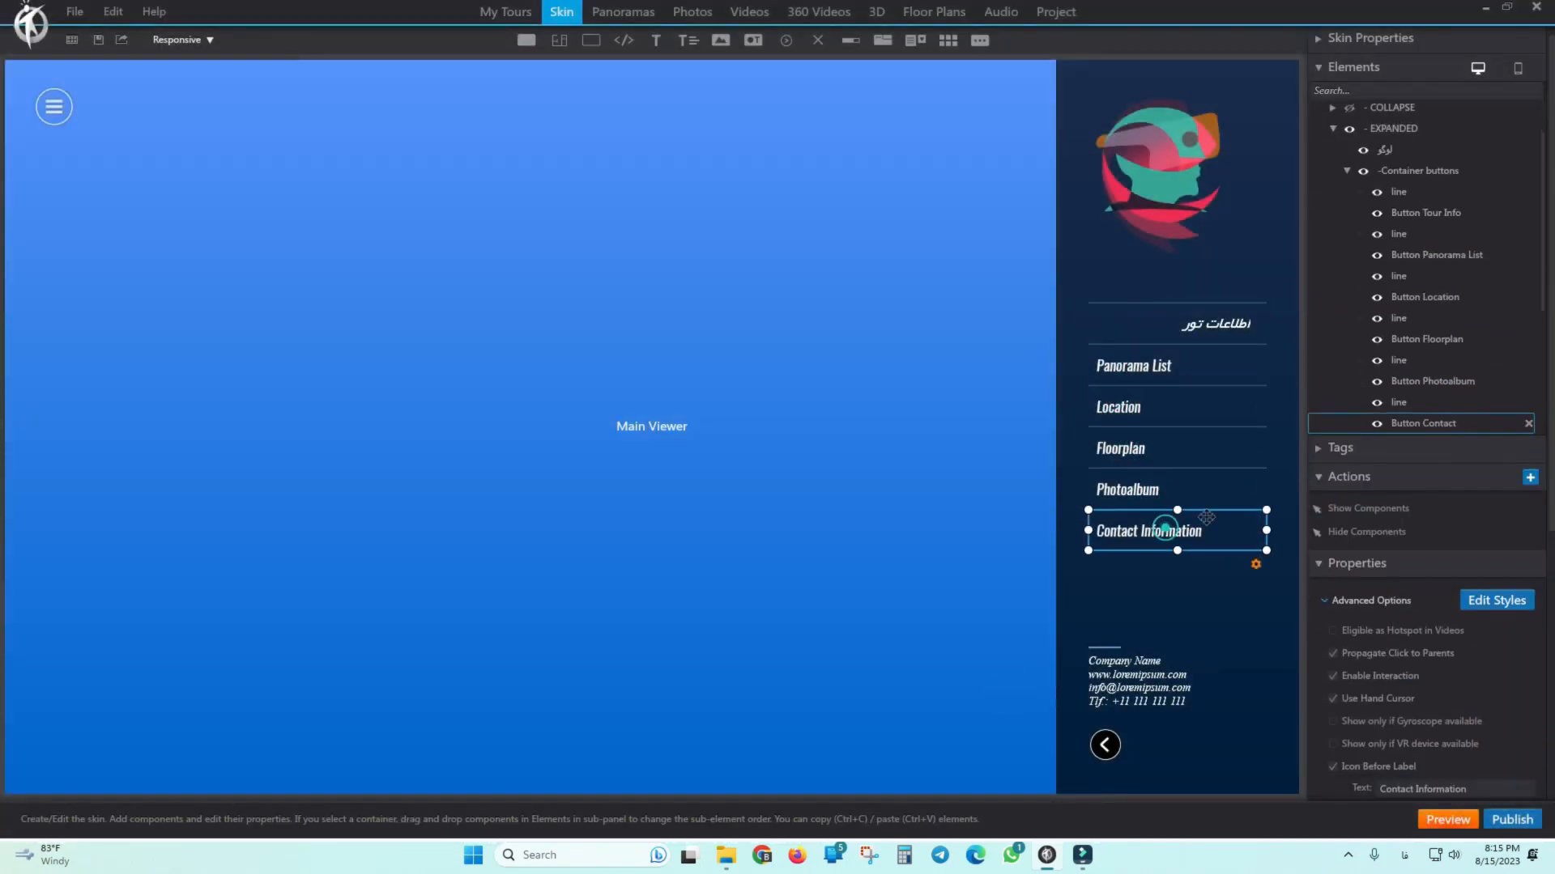
Set the Normal state font of Button Panorama List to B Yekan at 20 px in its state styles.
{"action": "left_click", "coordinate": [1142, 364]}
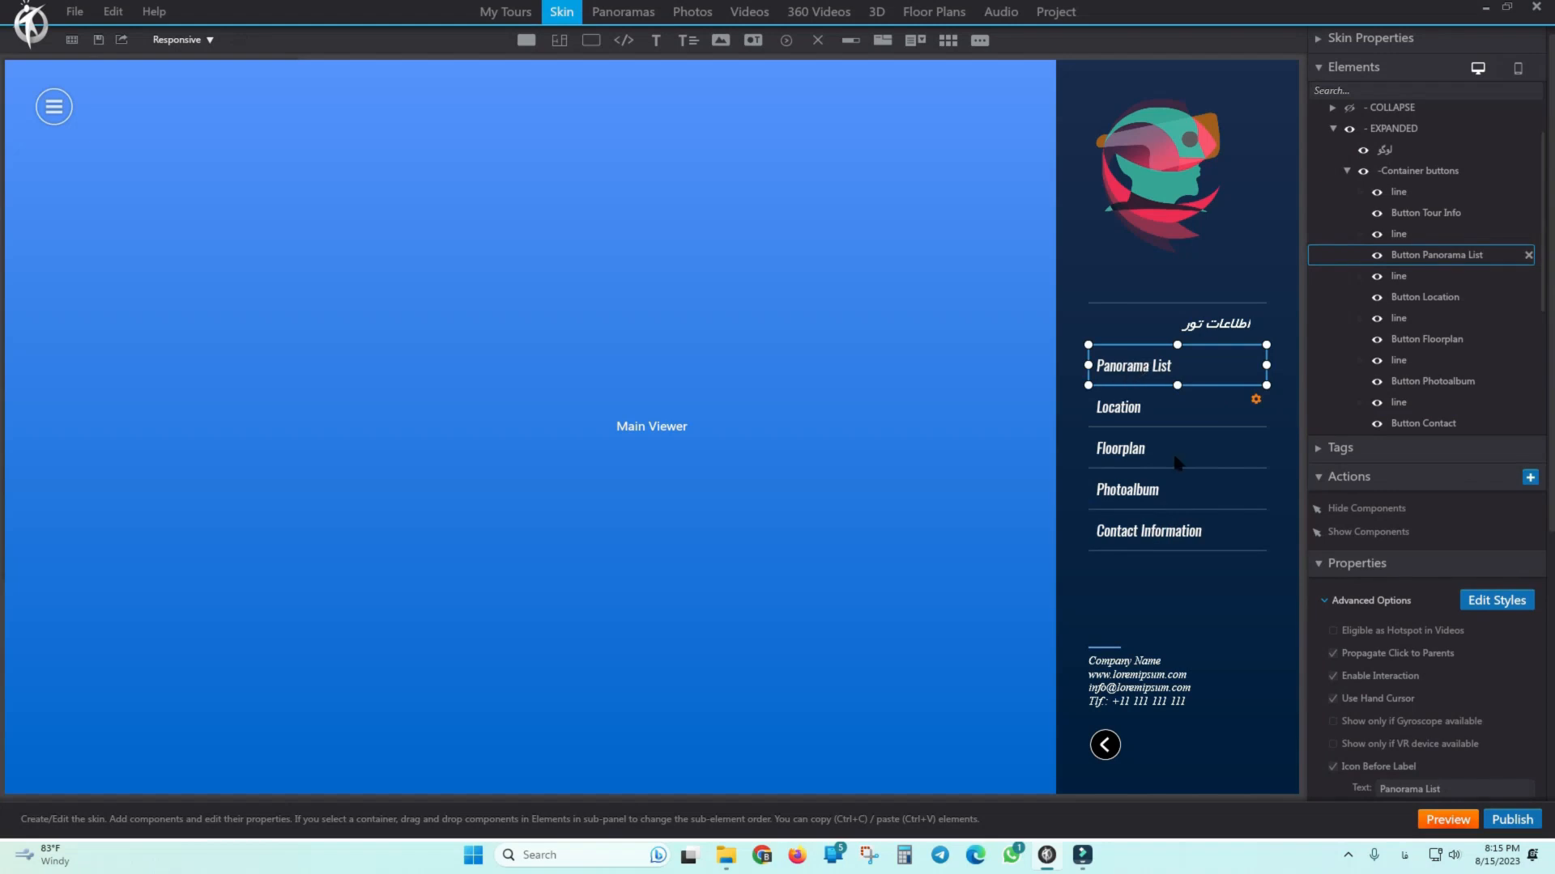
{"action": "left_click", "coordinate": [1485, 609]}
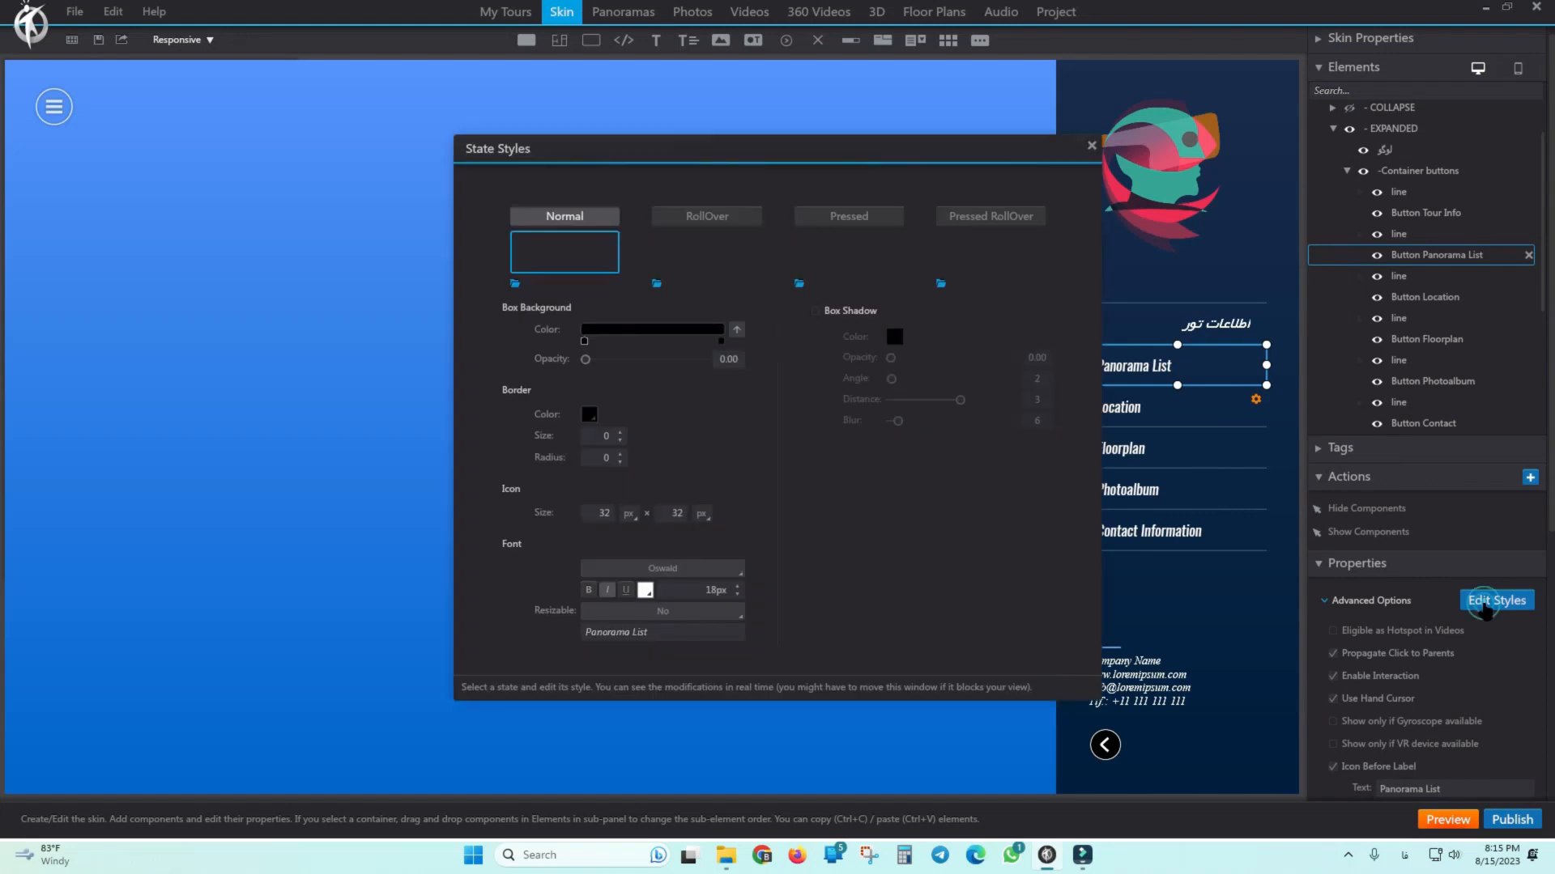
{"action": "left_click", "coordinate": [697, 570]}
{"action": "key", "text": "alt+shift"}
{"action": "key", "text": "b"}
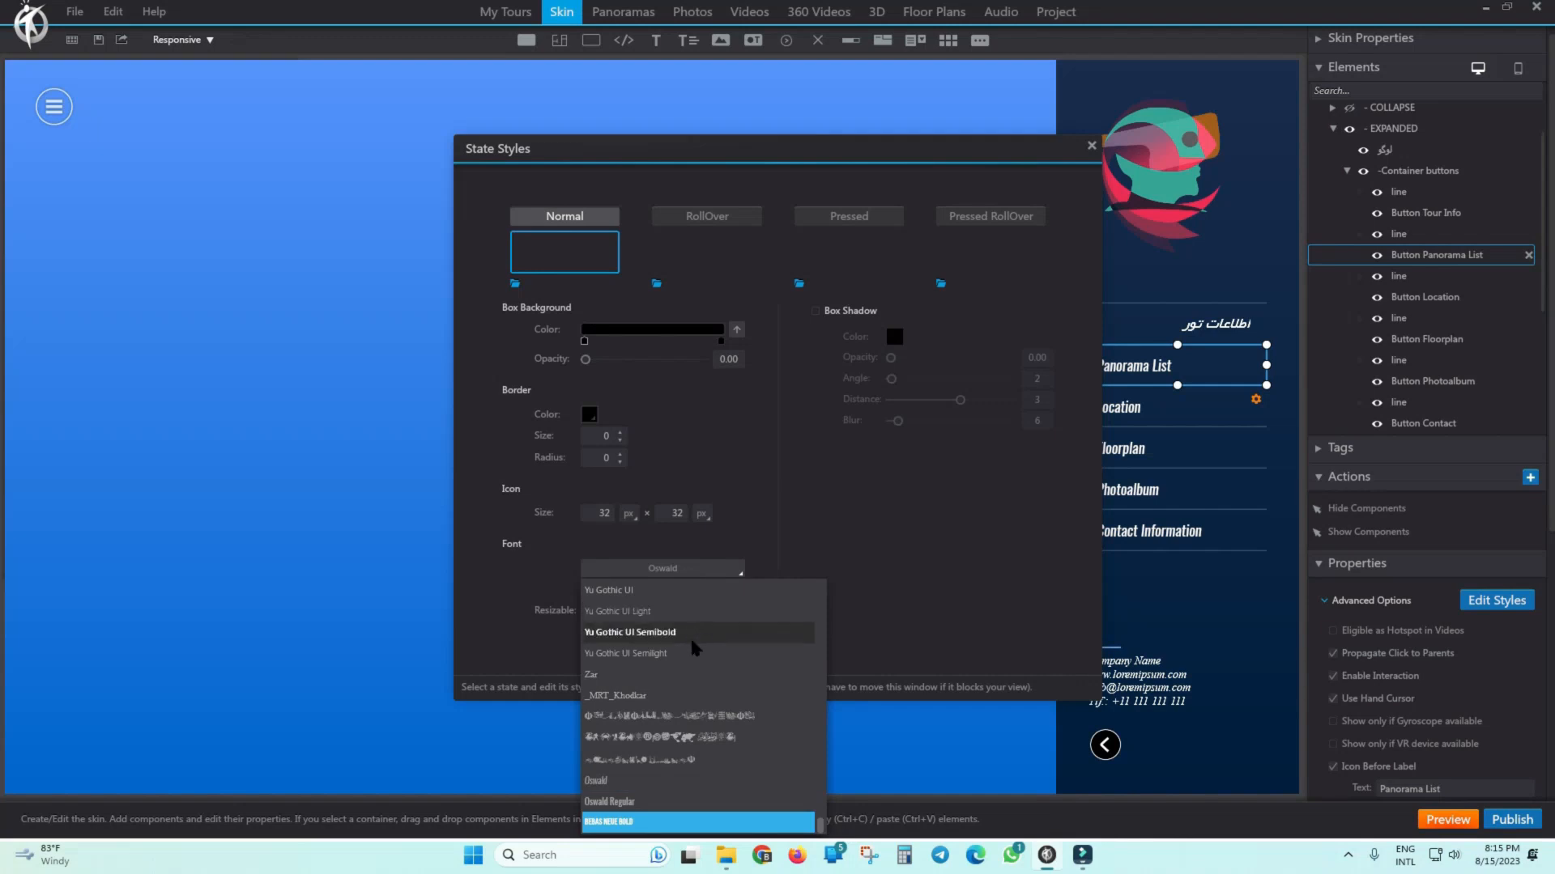
{"action": "key", "text": "b"}
{"action": "scroll", "coordinate": [680, 677], "scroll_direction": "down", "scroll_amount": 14}
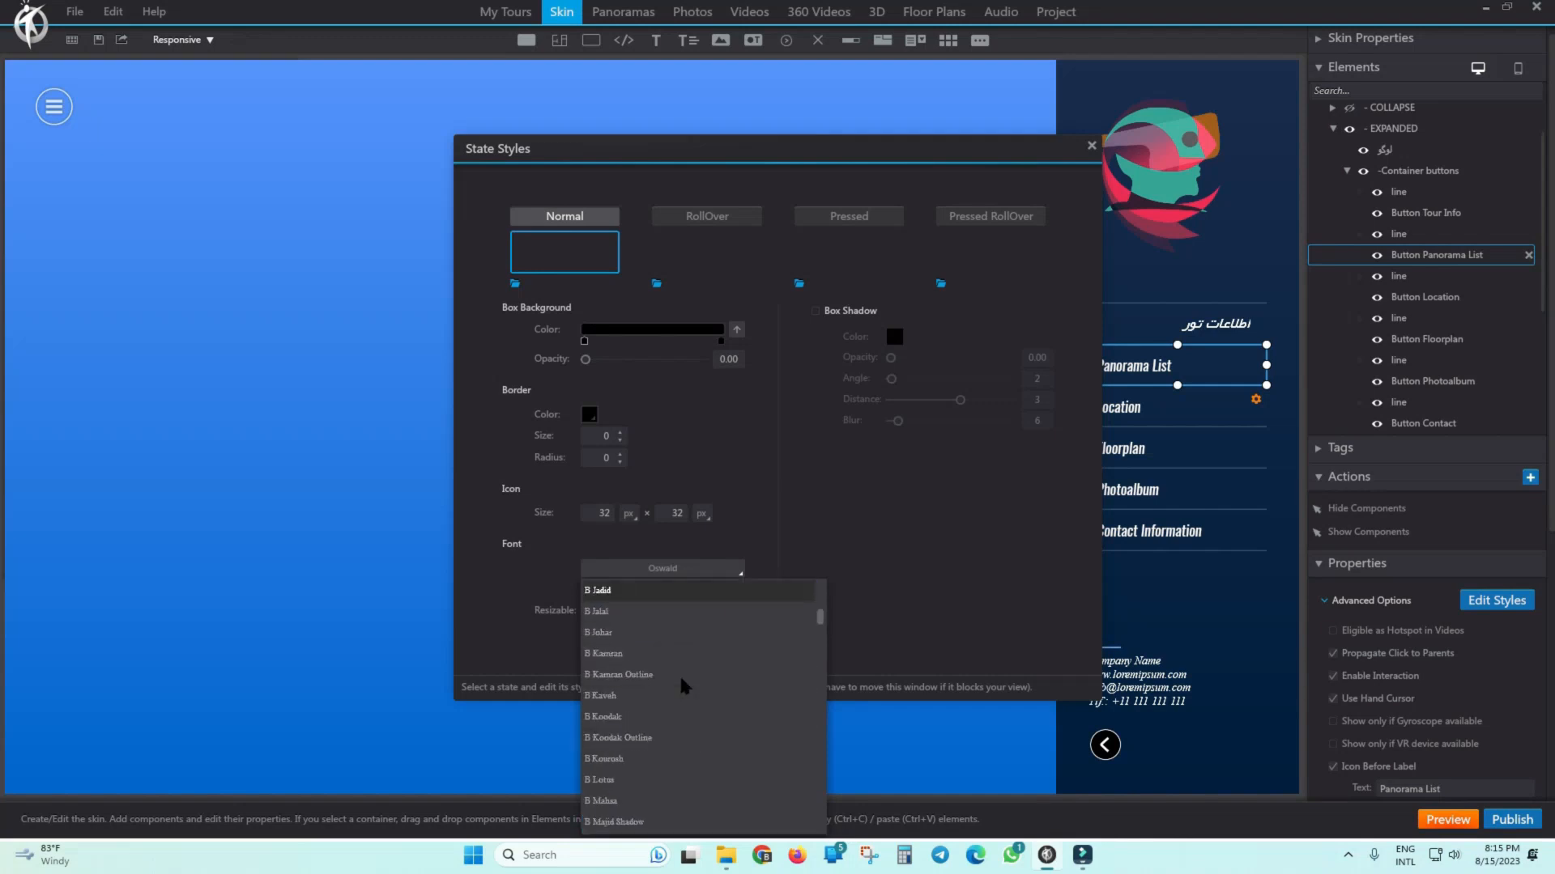
{"action": "scroll", "coordinate": [680, 686], "scroll_direction": "down", "scroll_amount": 3}
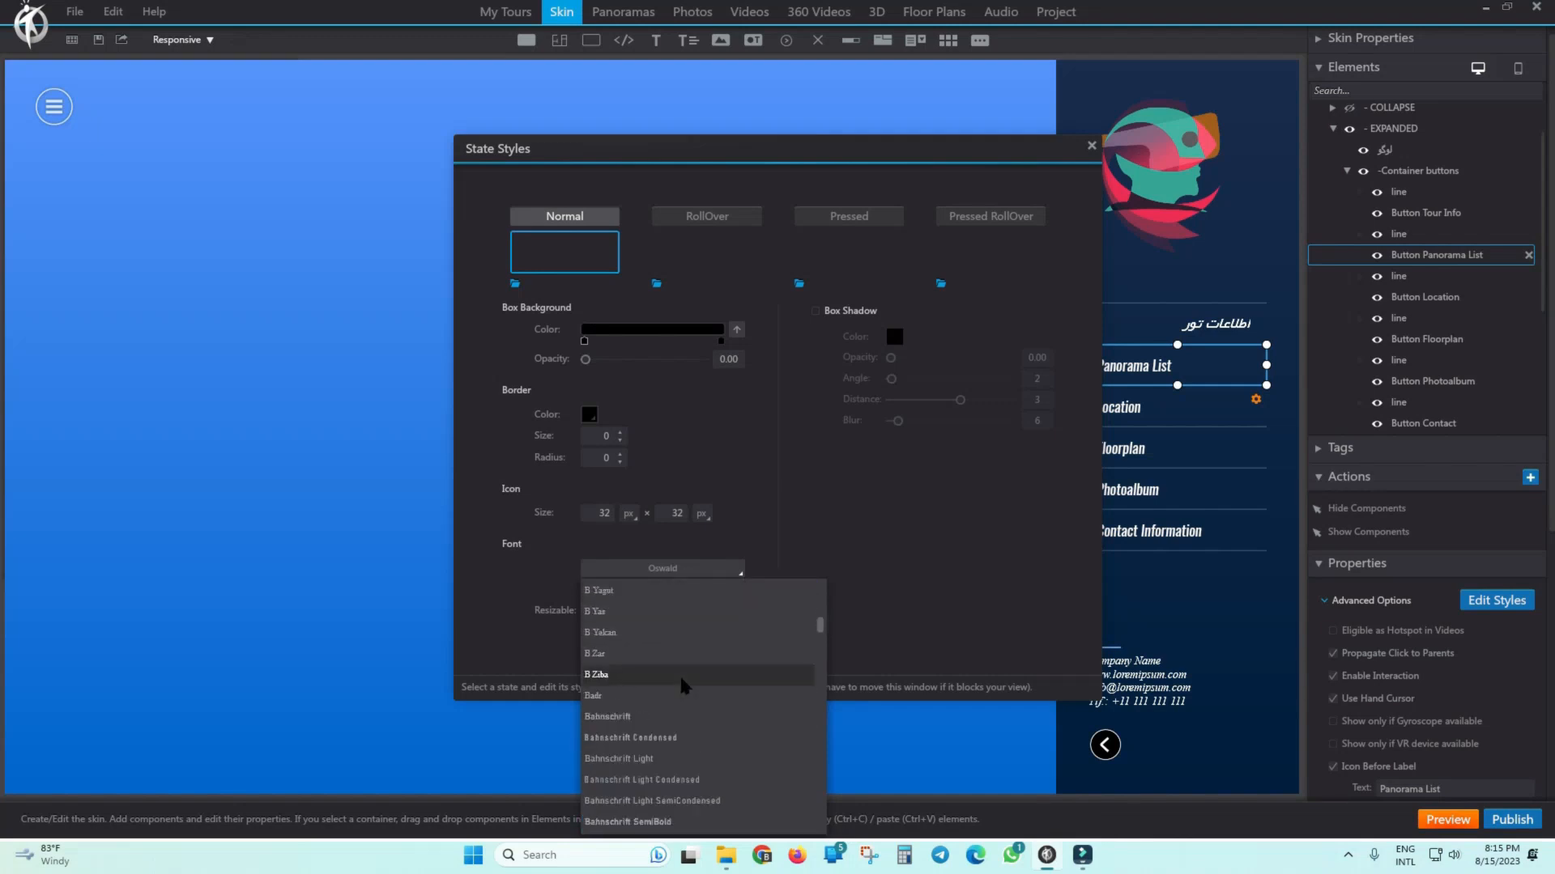
{"action": "left_click", "coordinate": [608, 632]}
{"action": "left_click_drag", "start_coordinate": [700, 588], "coordinate": [739, 596]}
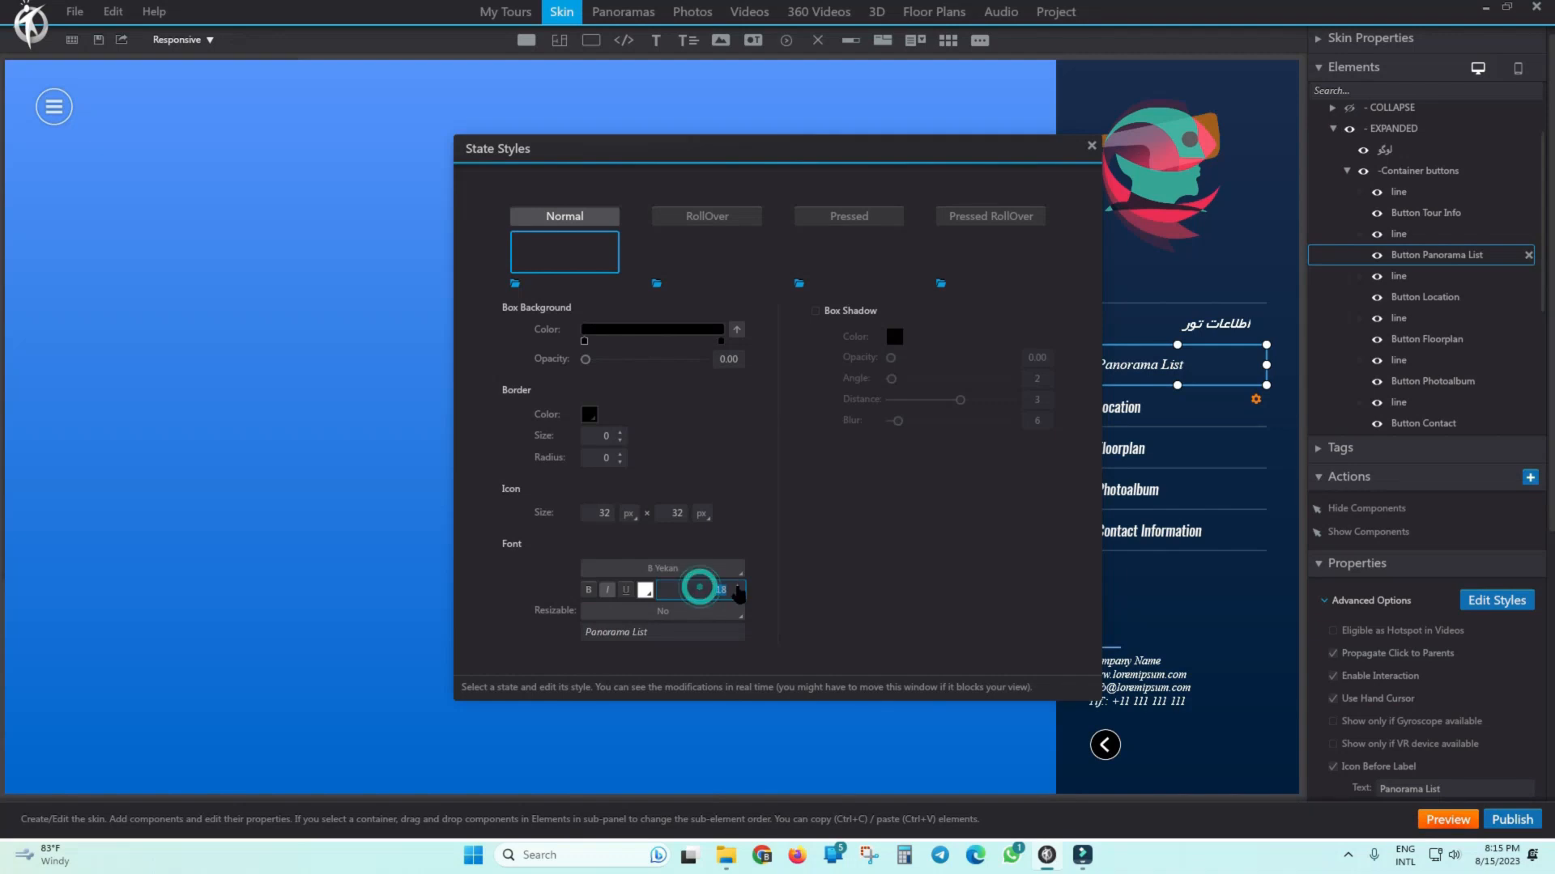
{"action": "type", "text": "20"}
Make the RollOver text of Button Panorama List bold and finish editing its state styles.
{"action": "left_click", "coordinate": [709, 216]}
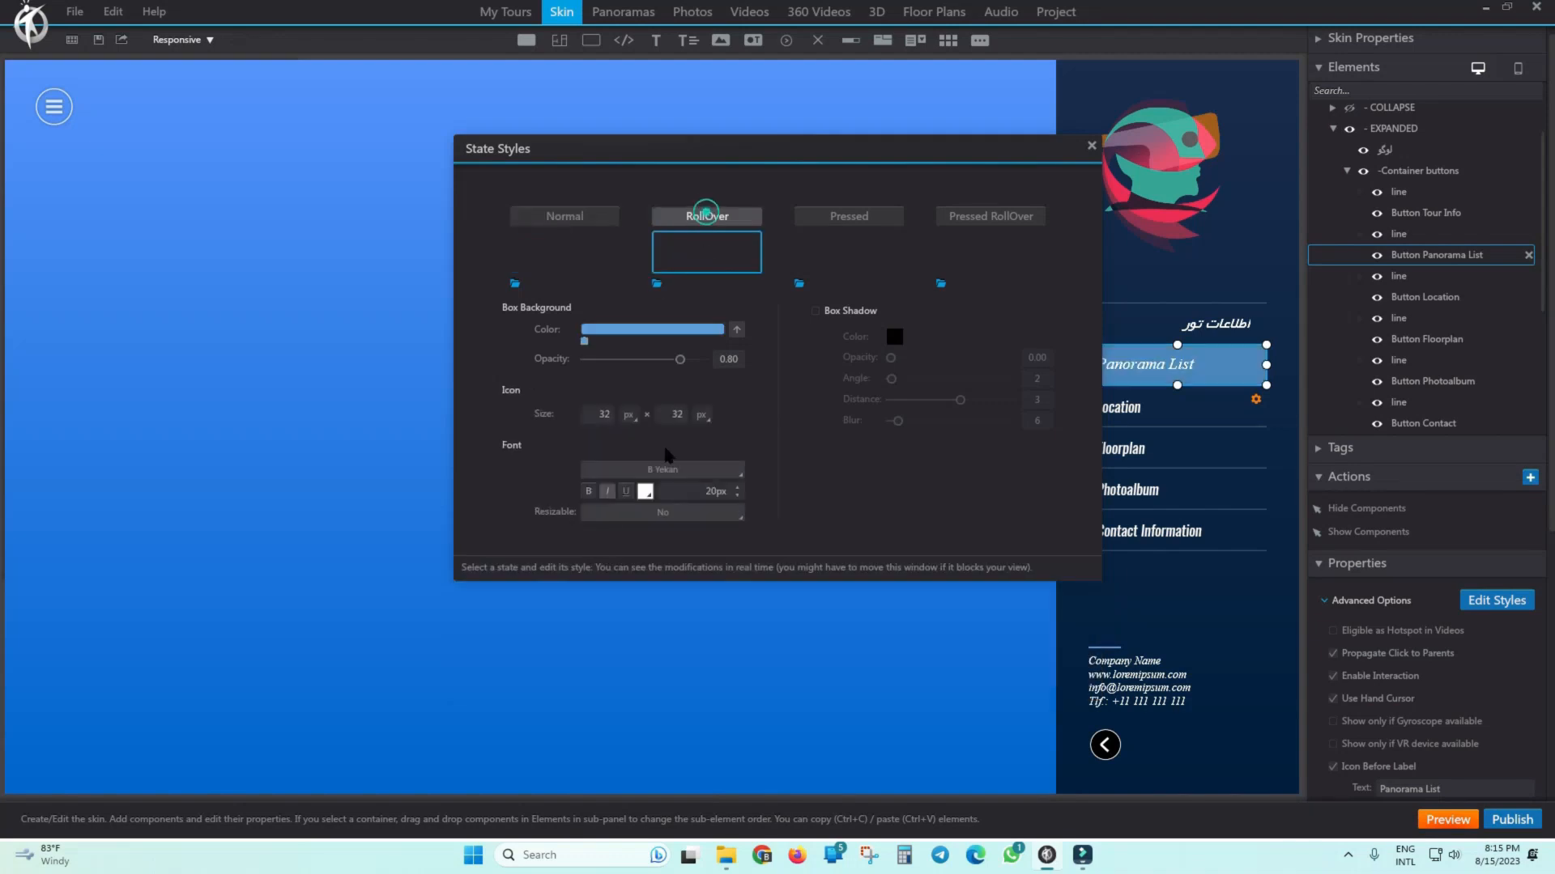
{"action": "left_click", "coordinate": [589, 492]}
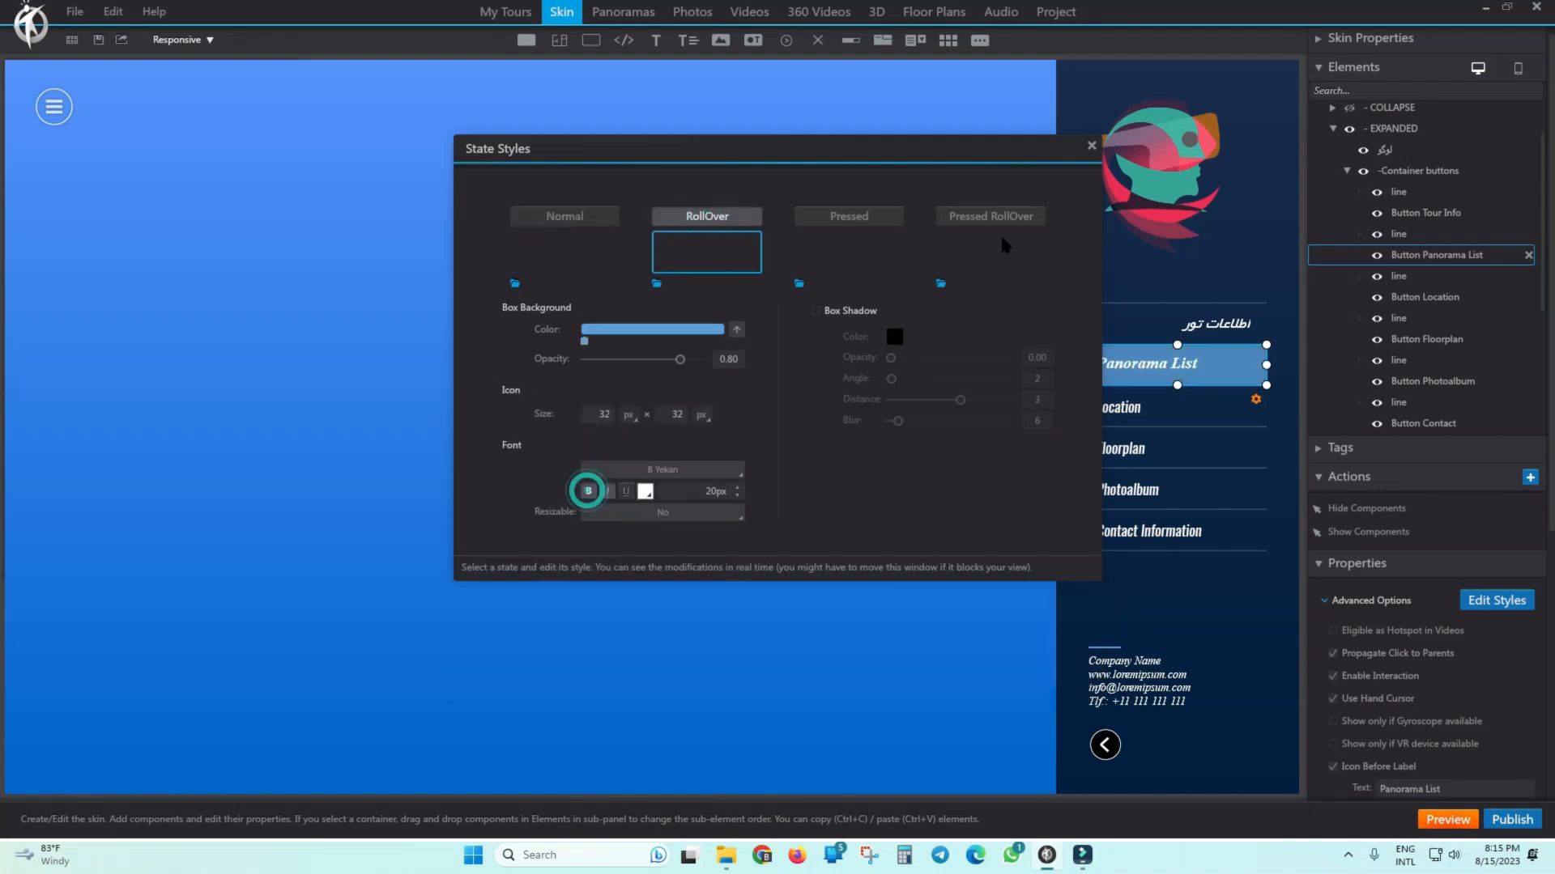
{"action": "left_click", "coordinate": [1090, 147]}
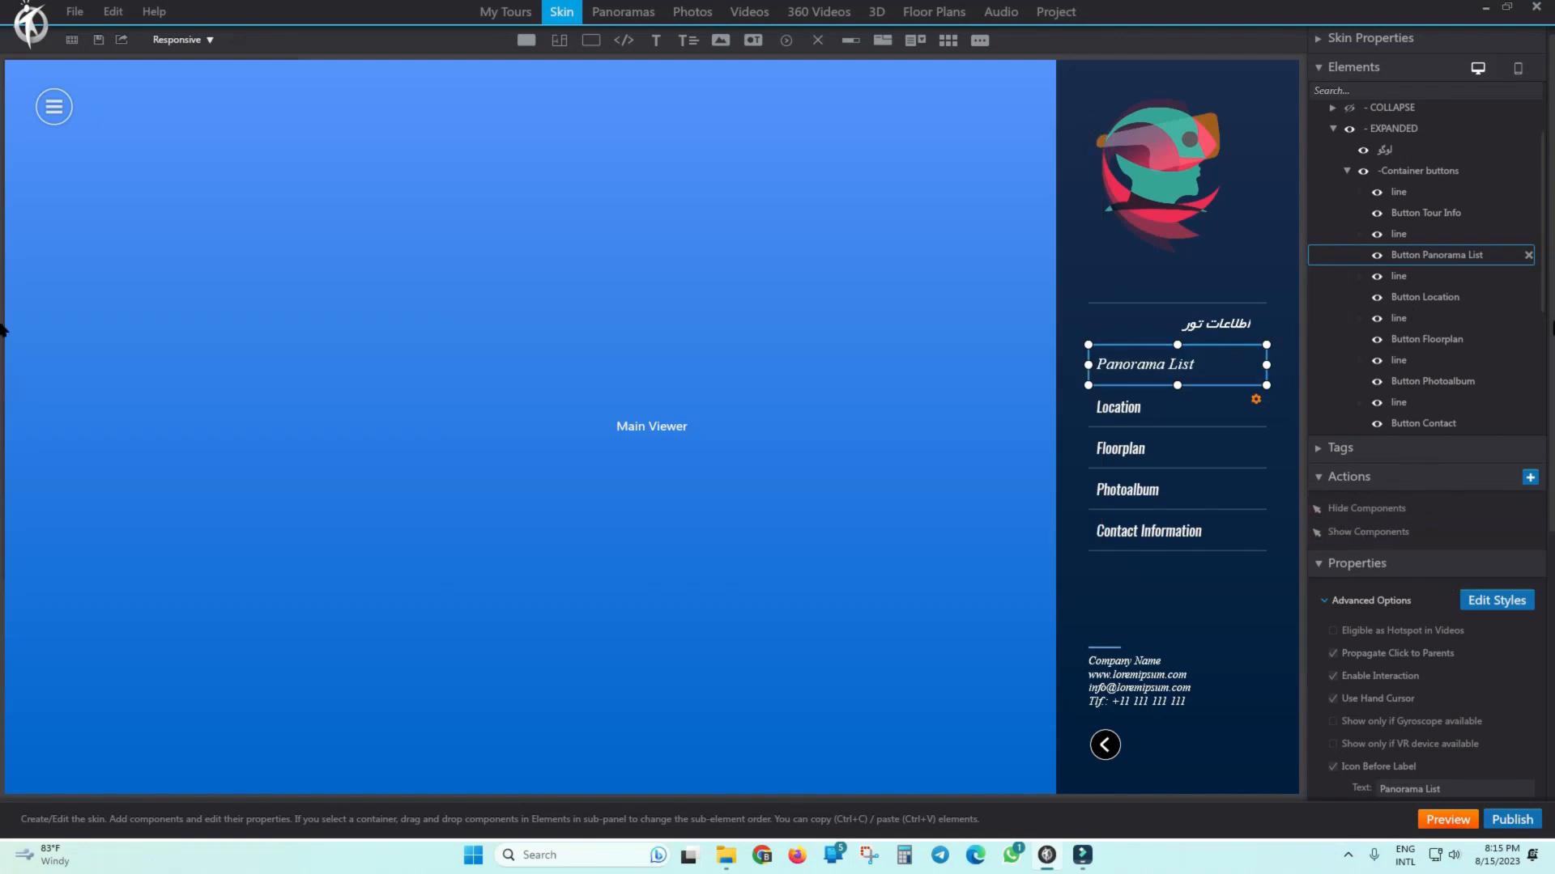
Set the horizontal alignment of Button Panorama List to Right.
{"action": "scroll", "coordinate": [1548, 328], "scroll_direction": "down", "scroll_amount": 4}
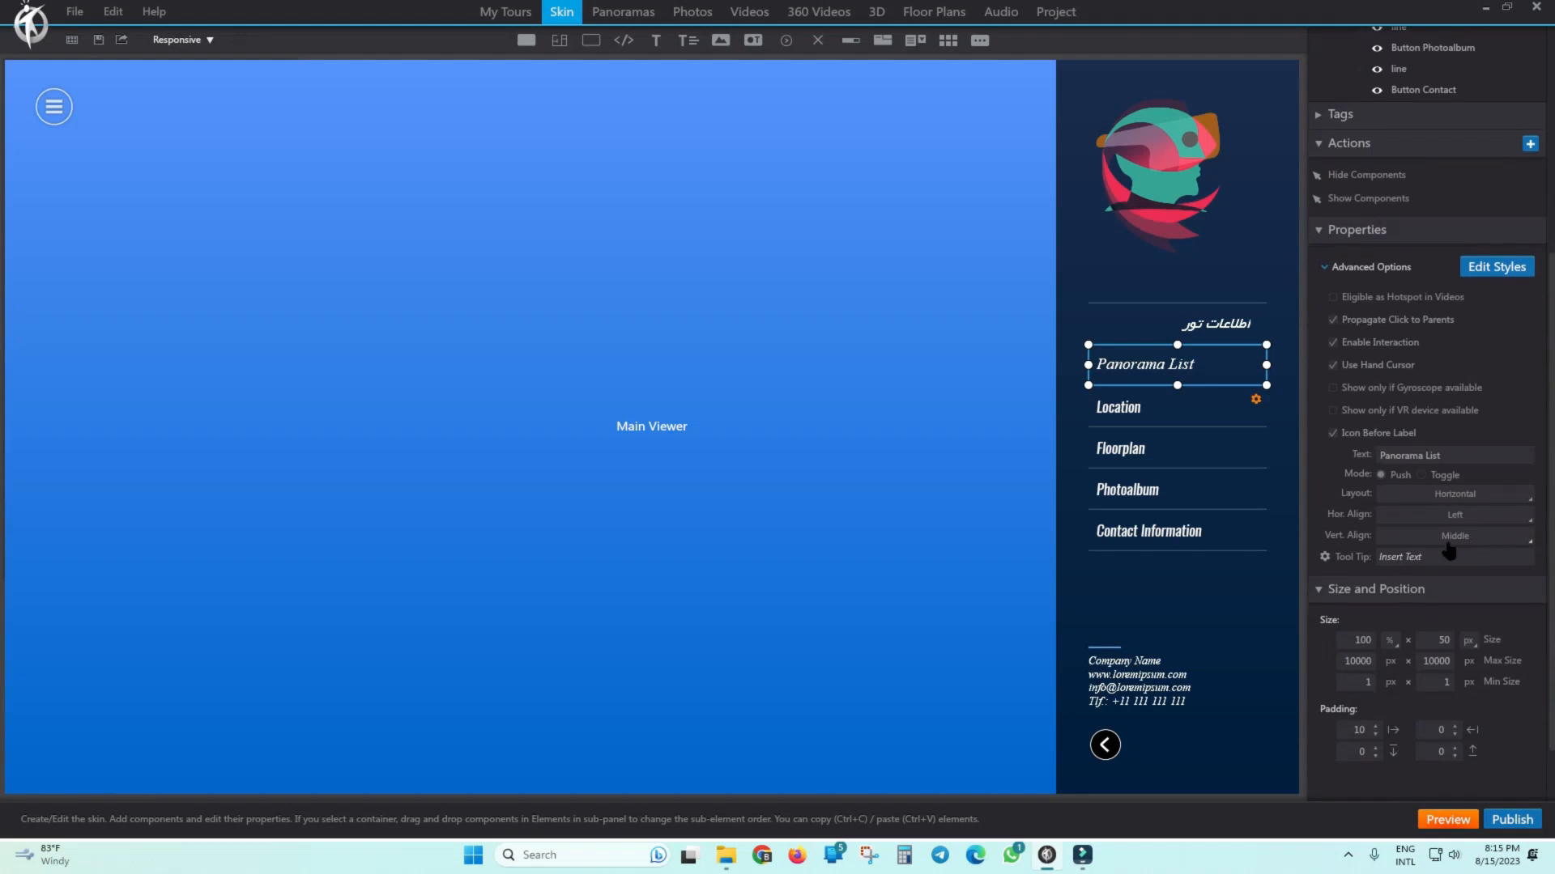
{"action": "left_click", "coordinate": [1519, 520]}
{"action": "left_click", "coordinate": [1405, 575]}
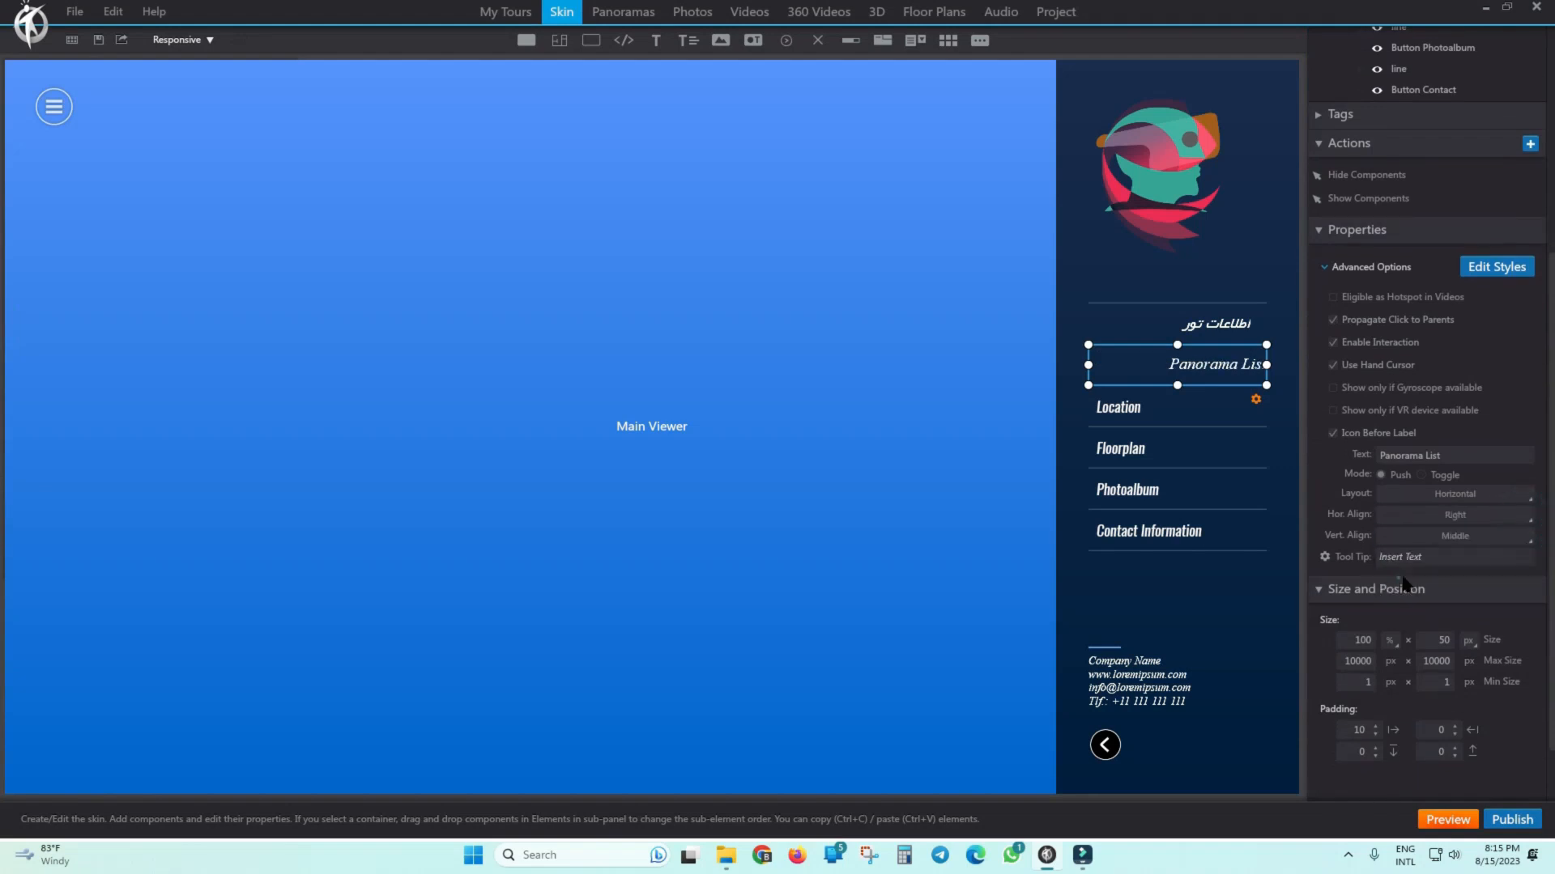
Set the right padding of Button Panorama List to 20 and its left padding to 0.
{"action": "scroll", "coordinate": [1495, 589], "scroll_direction": "down", "scroll_amount": 1}
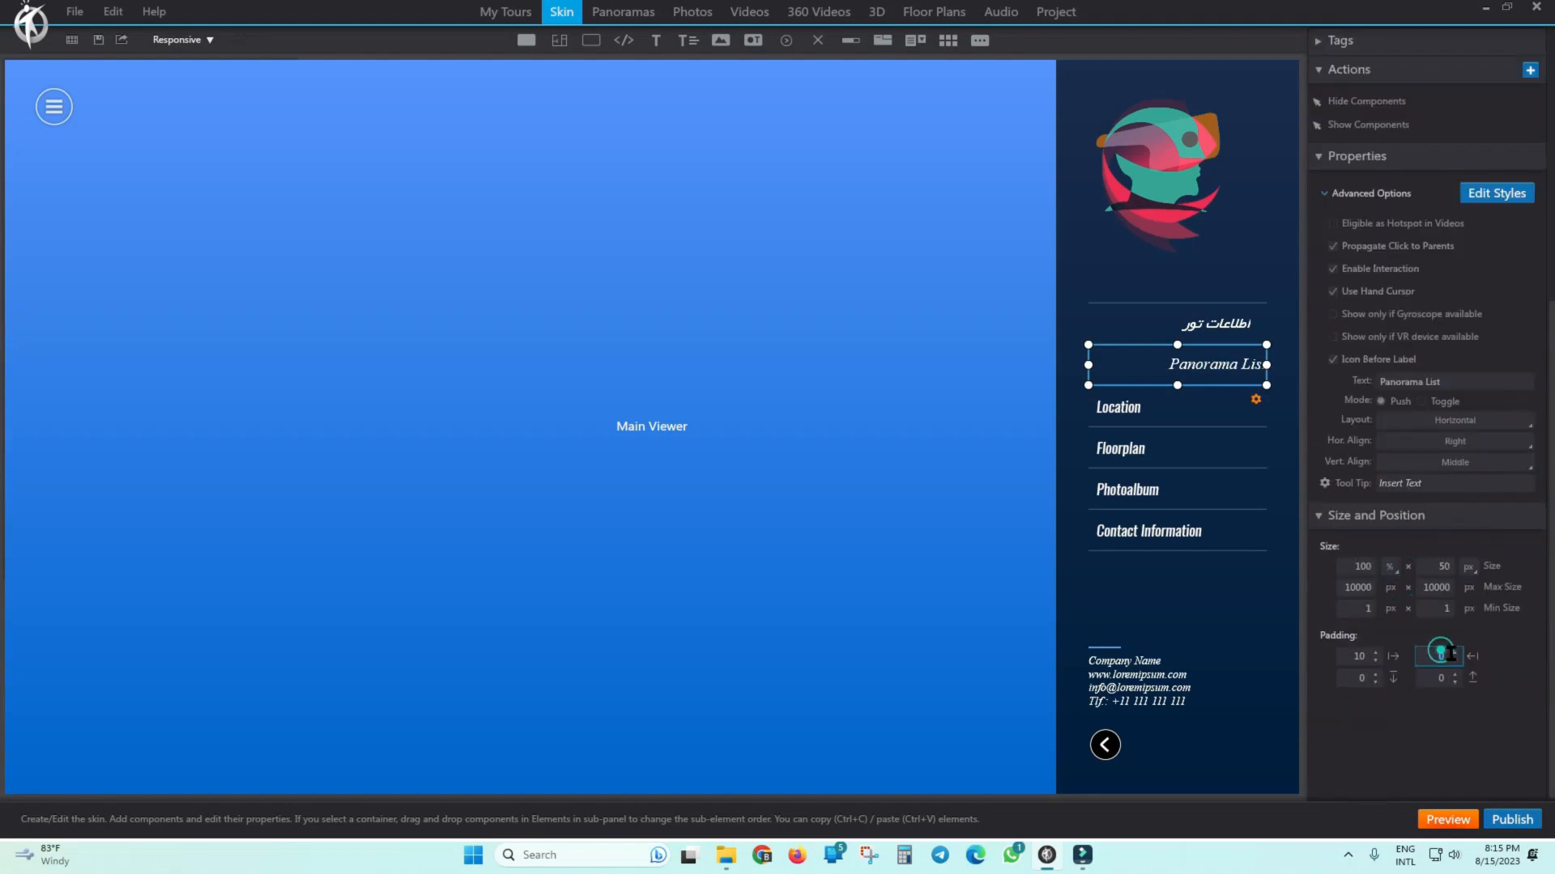
{"action": "type", "text": "20"}
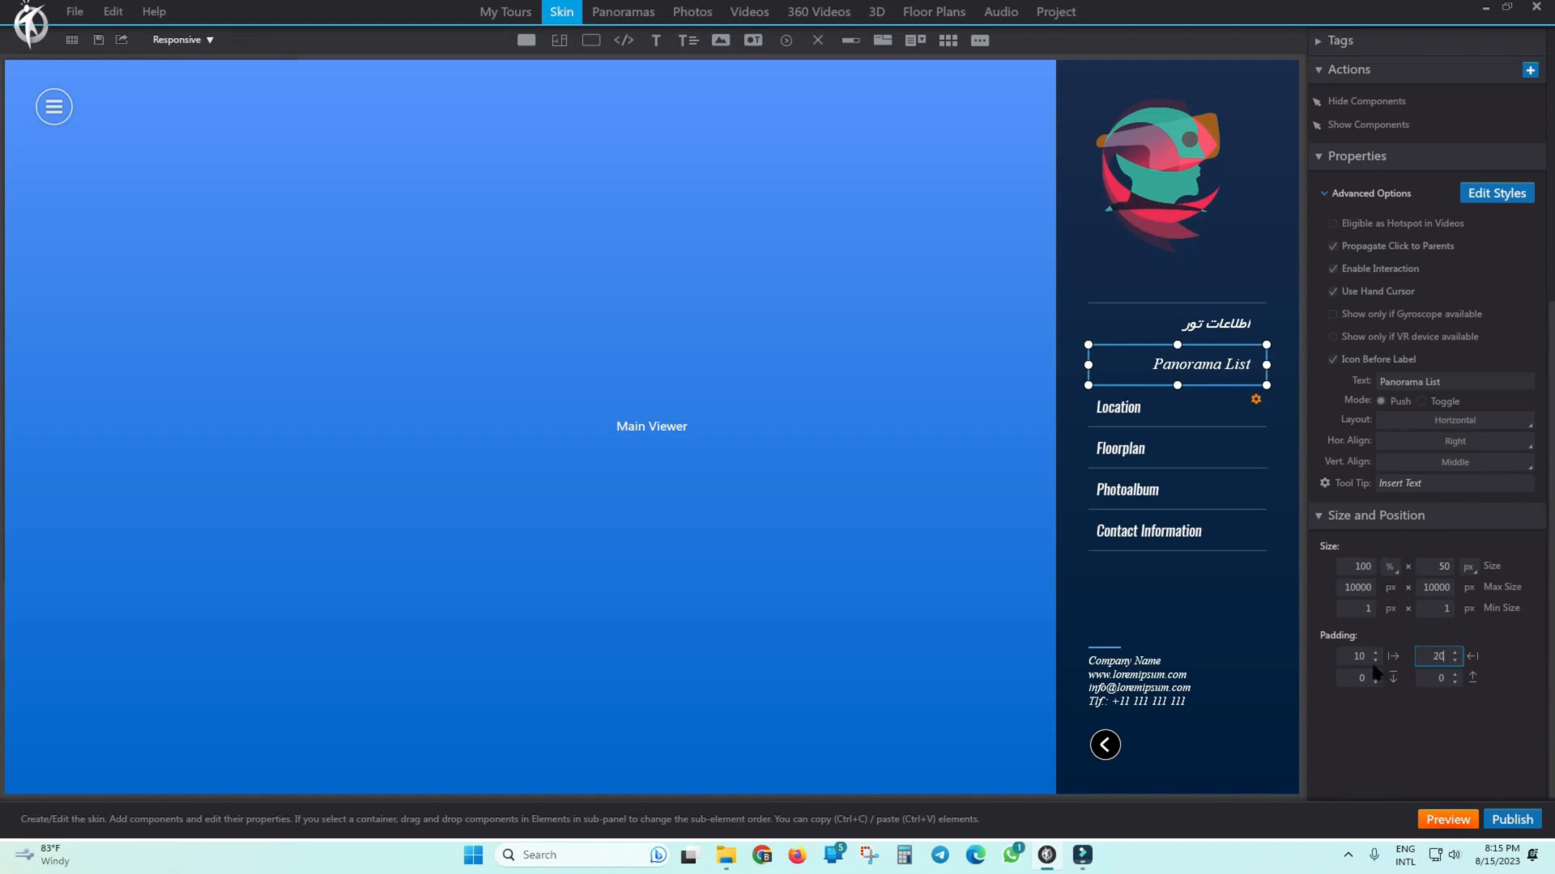
{"action": "double_click", "coordinate": [1356, 655]}
{"action": "type", "text": "0"}
Change the text of Button Panorama List to لیست پانوراماها.
{"action": "left_click", "coordinate": [1462, 378]}
{"action": "key", "text": "alt+shift"}
{"action": "key", "text": "alt+shift"}
{"action": "type", "text": "لیست پانوراماها"}
{"action": "key", "text": "BackSpace"}
{"action": "key", "text": "BackSpace"}
{"action": "type", "text": "ها"}
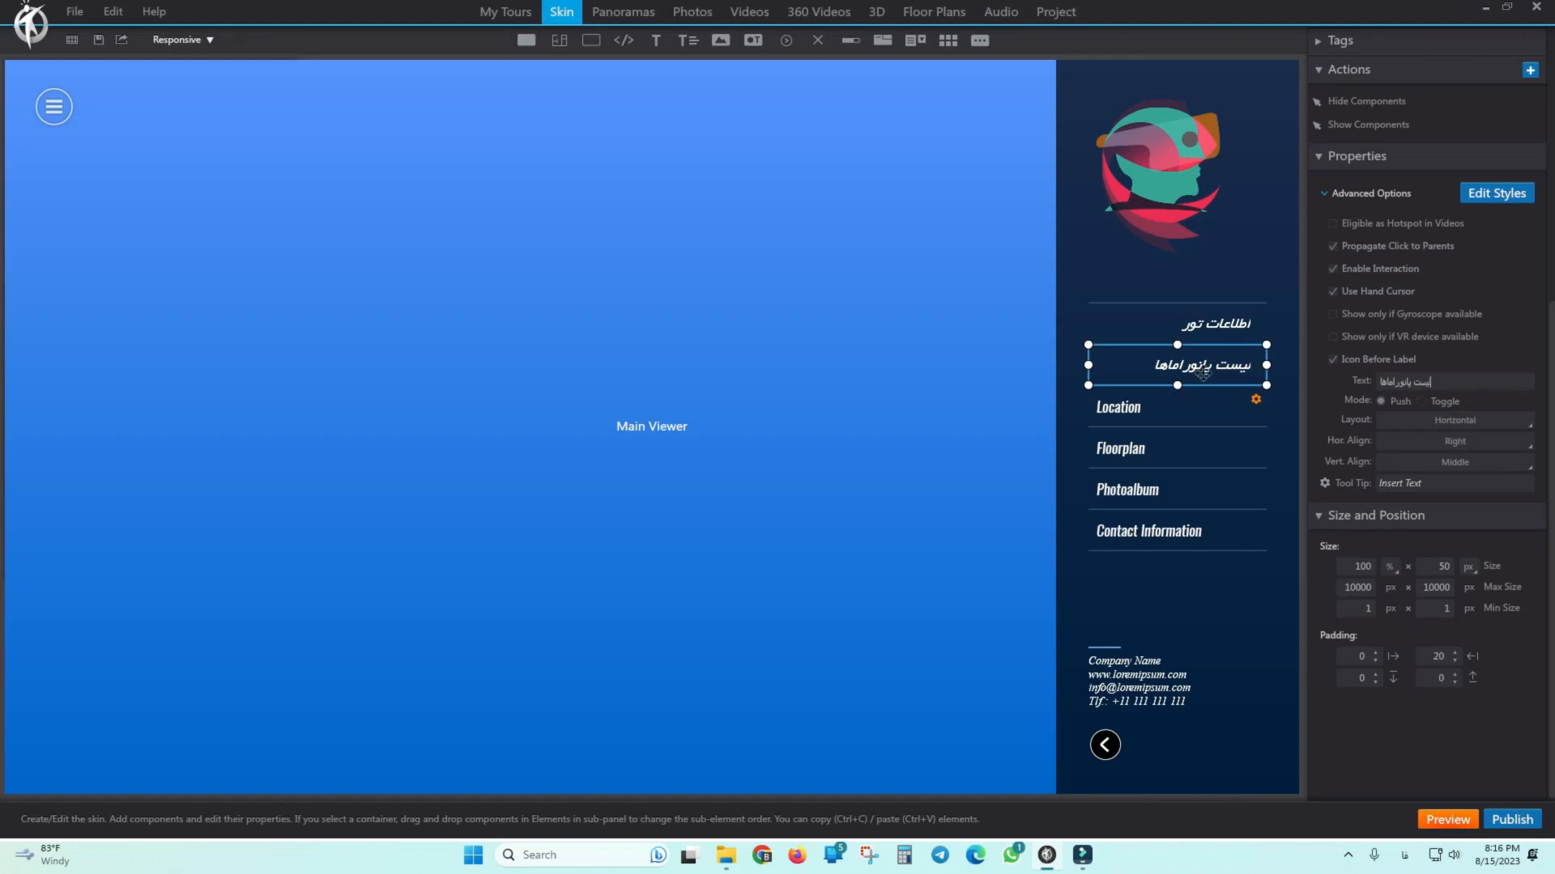
Remove the italics from the Normal-state text of Button Panorama List and Button Tour Info.
{"action": "left_click", "coordinate": [1495, 193]}
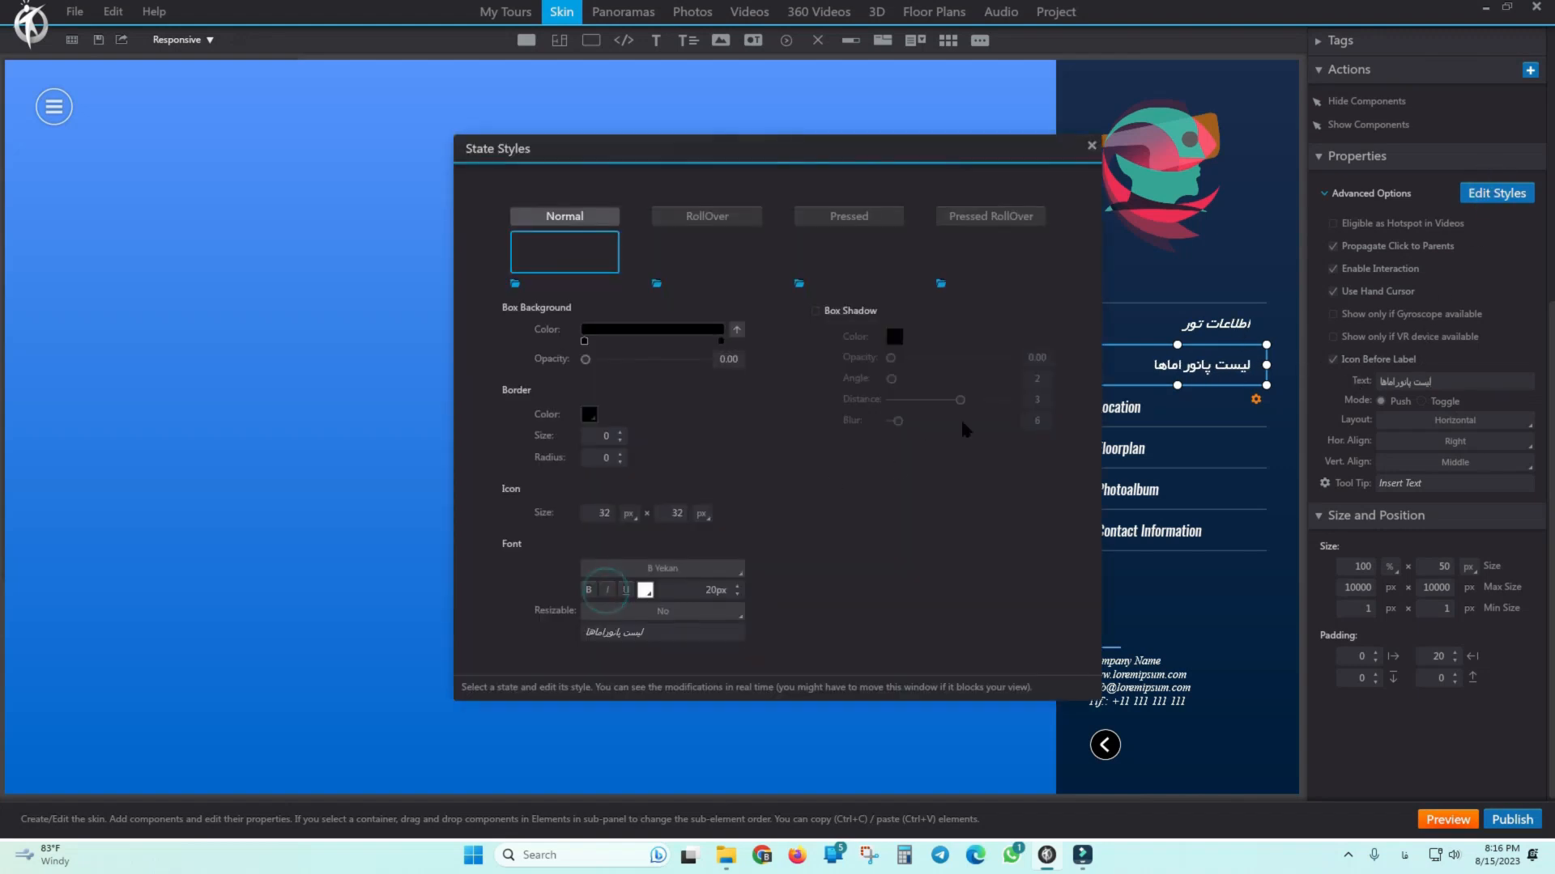
{"action": "left_click", "coordinate": [1090, 145]}
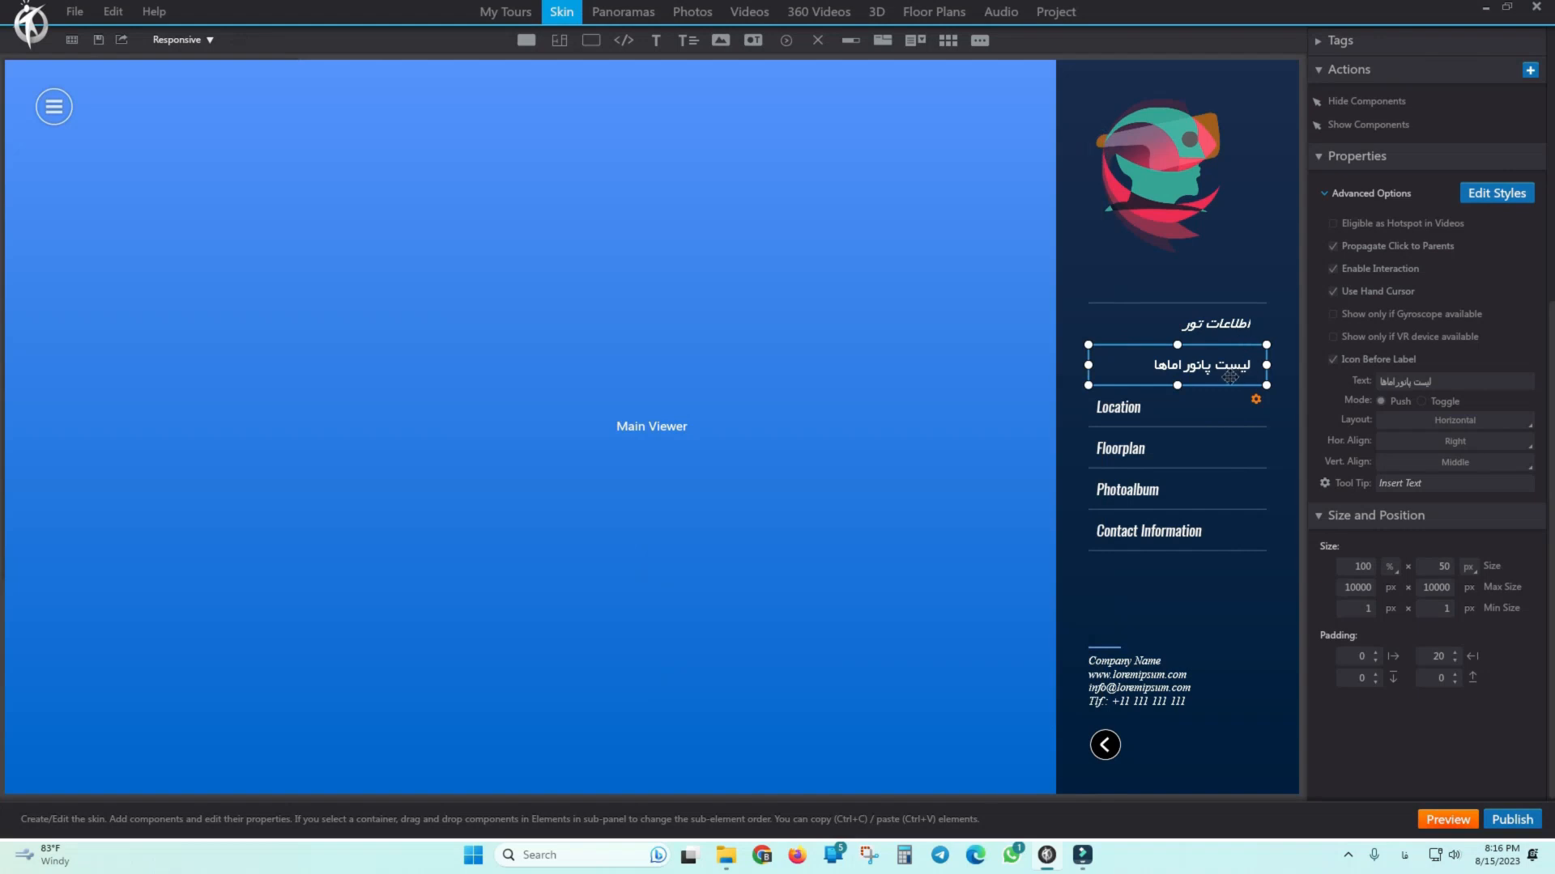
{"action": "left_click", "coordinate": [1212, 328]}
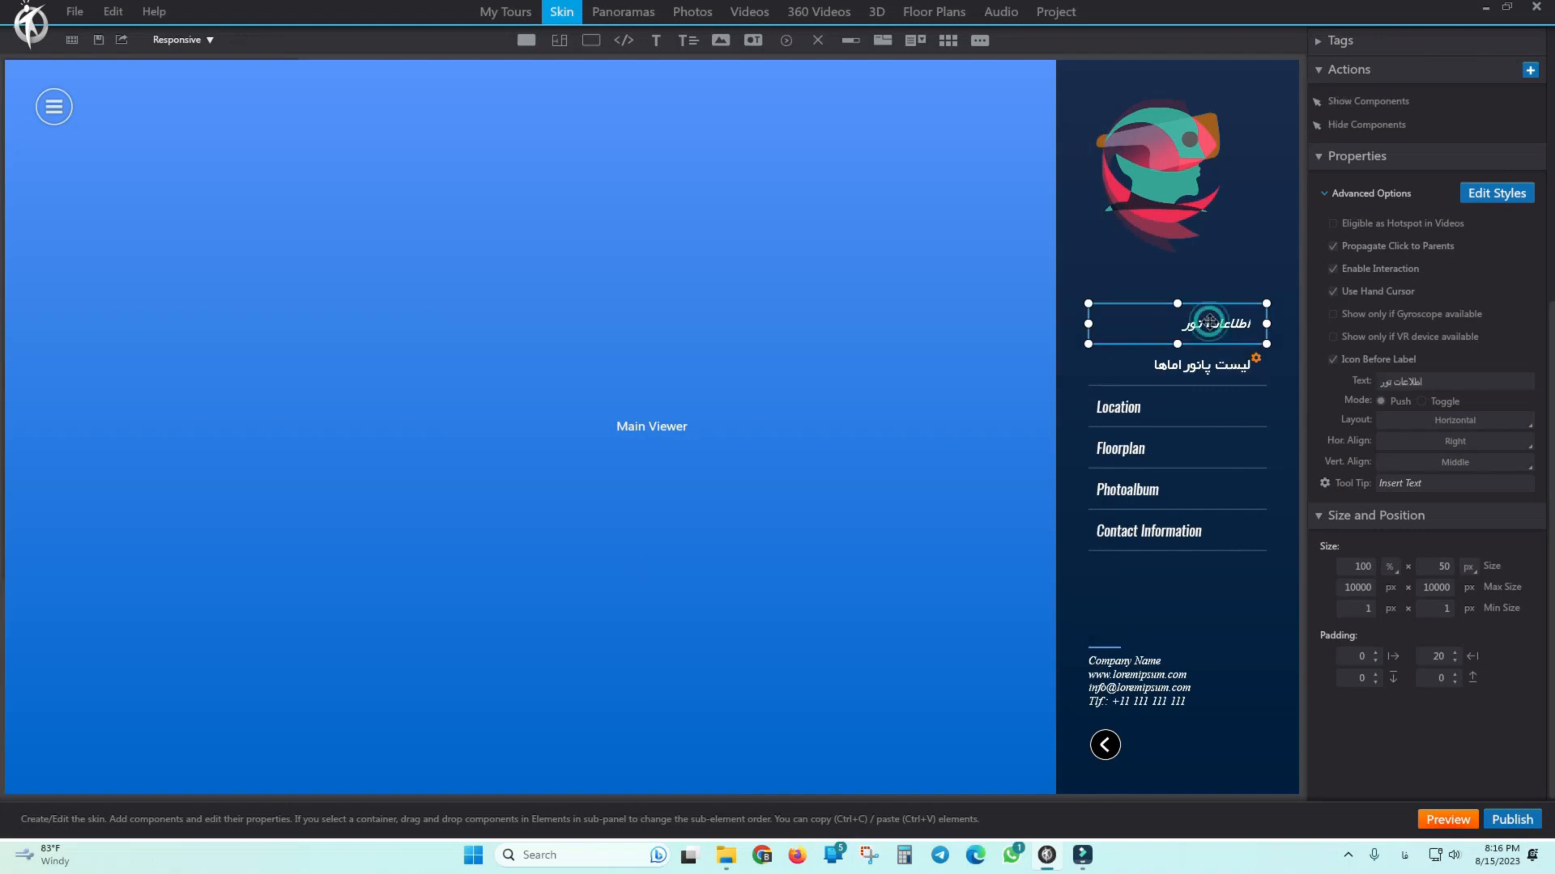
{"action": "left_click", "coordinate": [1497, 193]}
{"action": "left_click", "coordinate": [607, 591]}
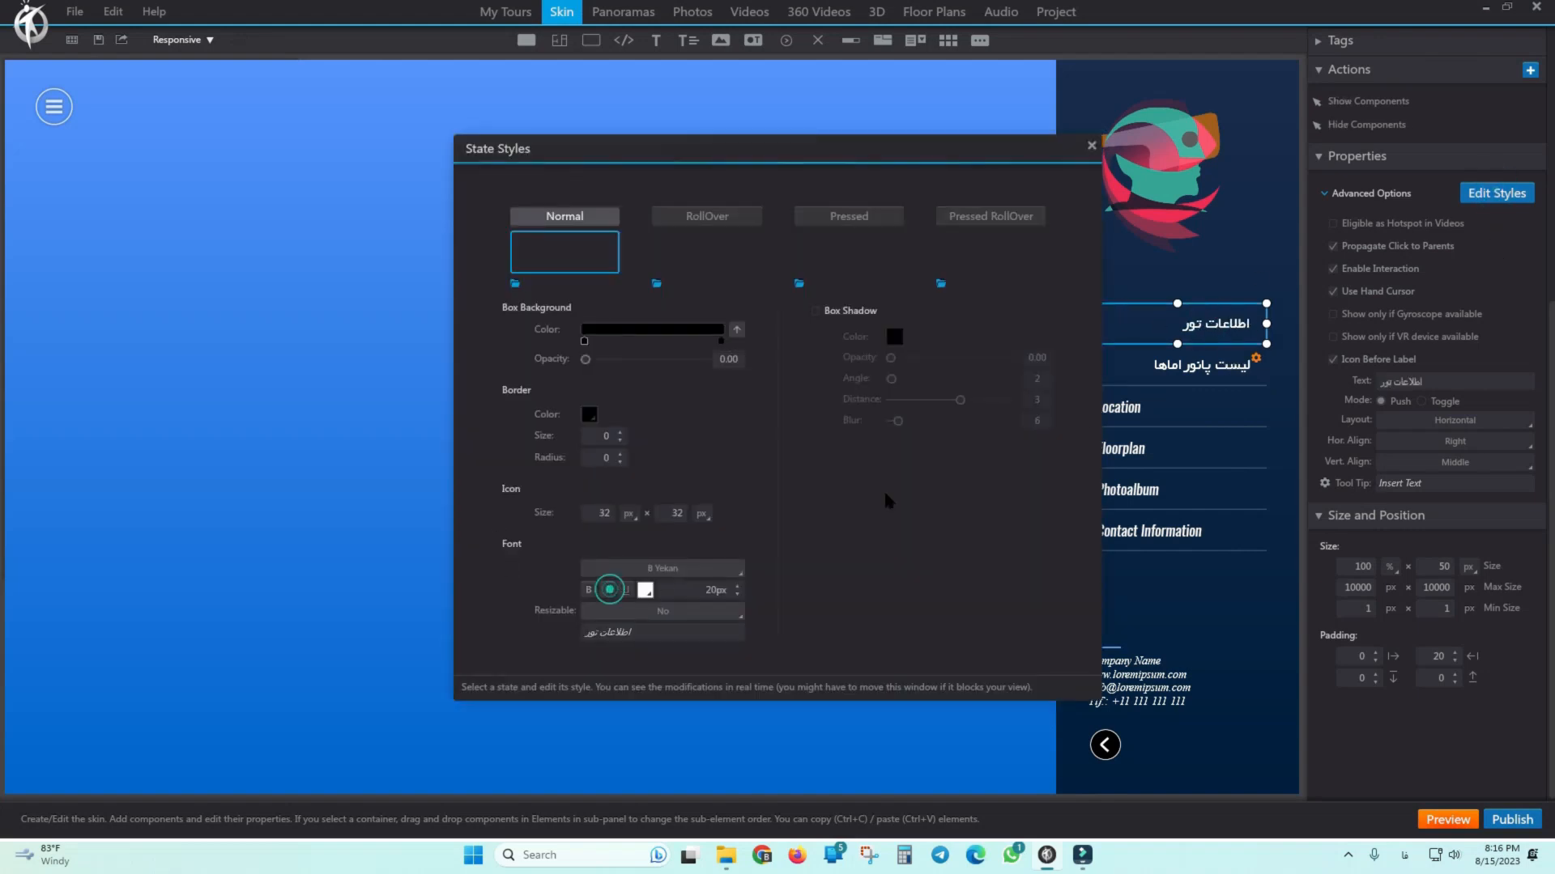
{"action": "left_click", "coordinate": [1091, 145]}
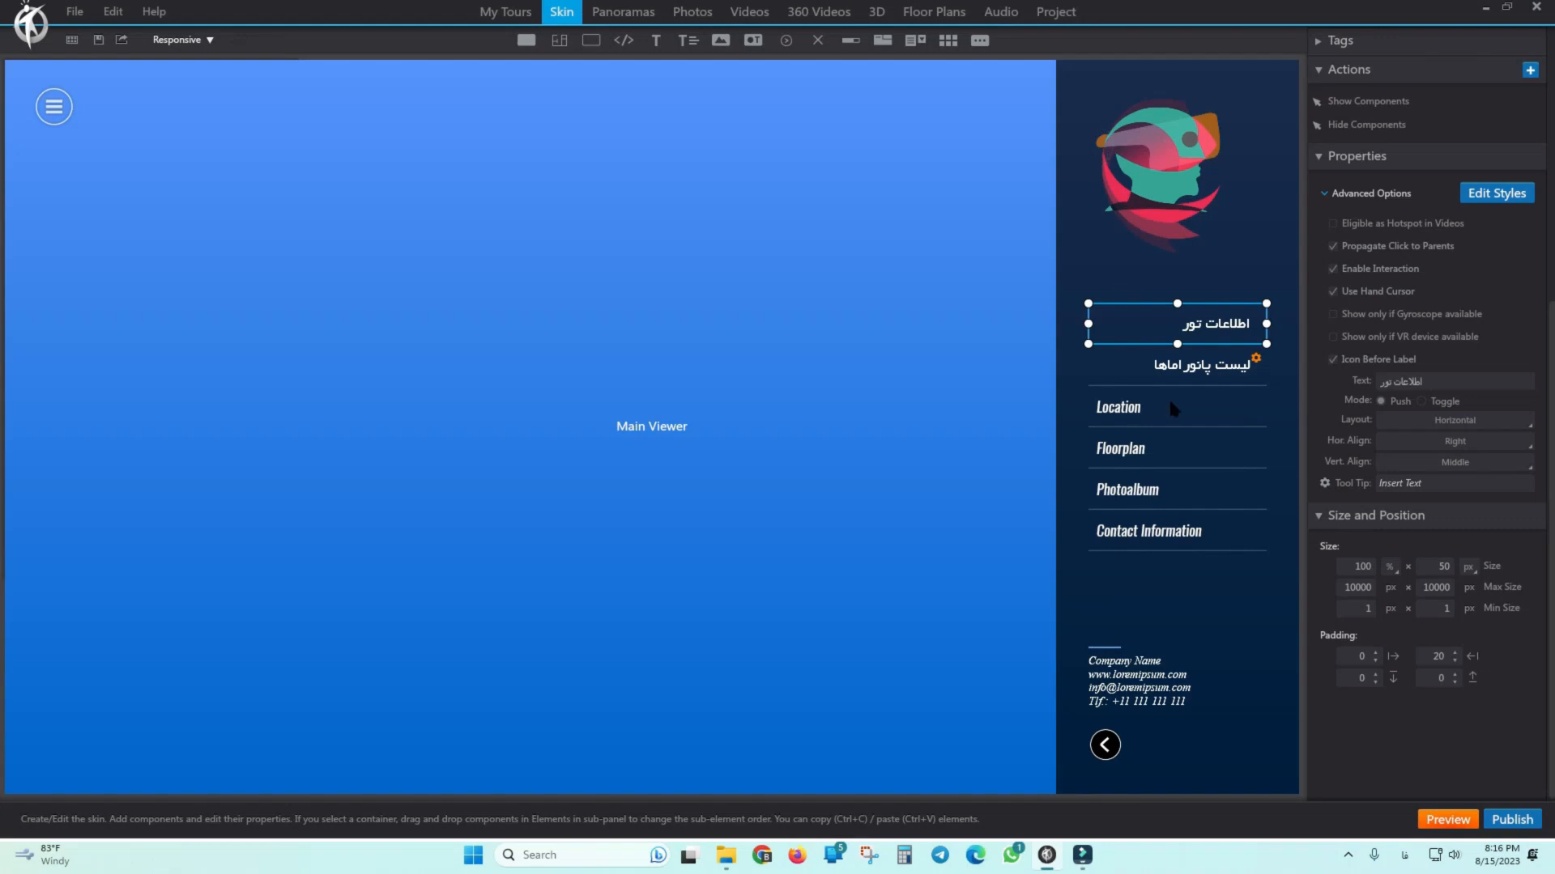
{"action": "left_click", "coordinate": [1174, 405]}
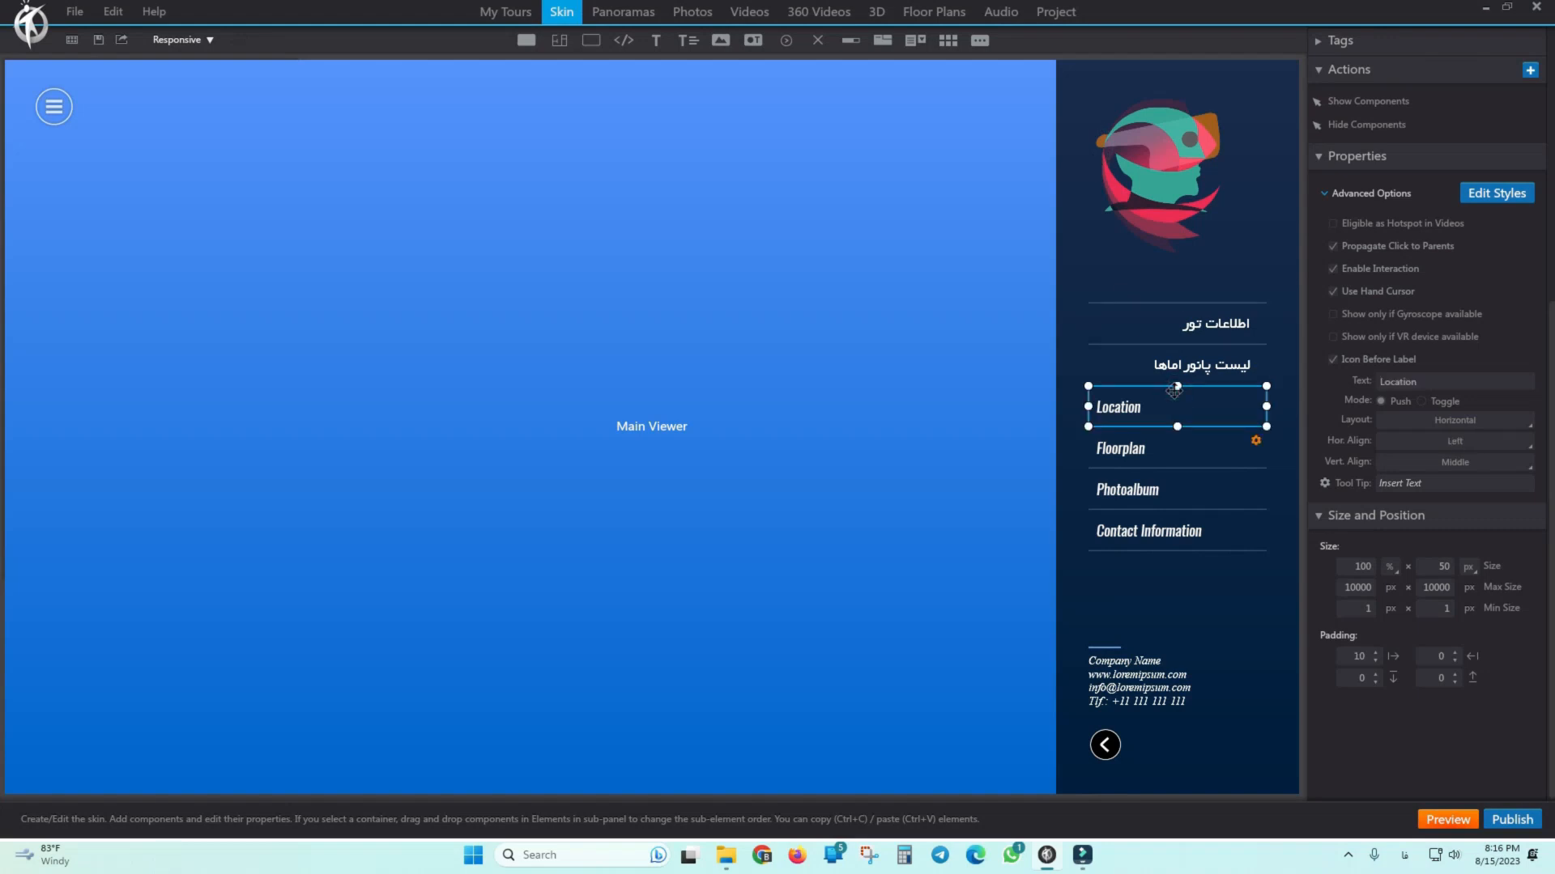
{"action": "left_click", "coordinate": [1161, 460]}
{"action": "left_click", "coordinate": [1187, 415]}
{"action": "left_click", "coordinate": [1187, 411]}
{"action": "left_click", "coordinate": [1173, 450]}
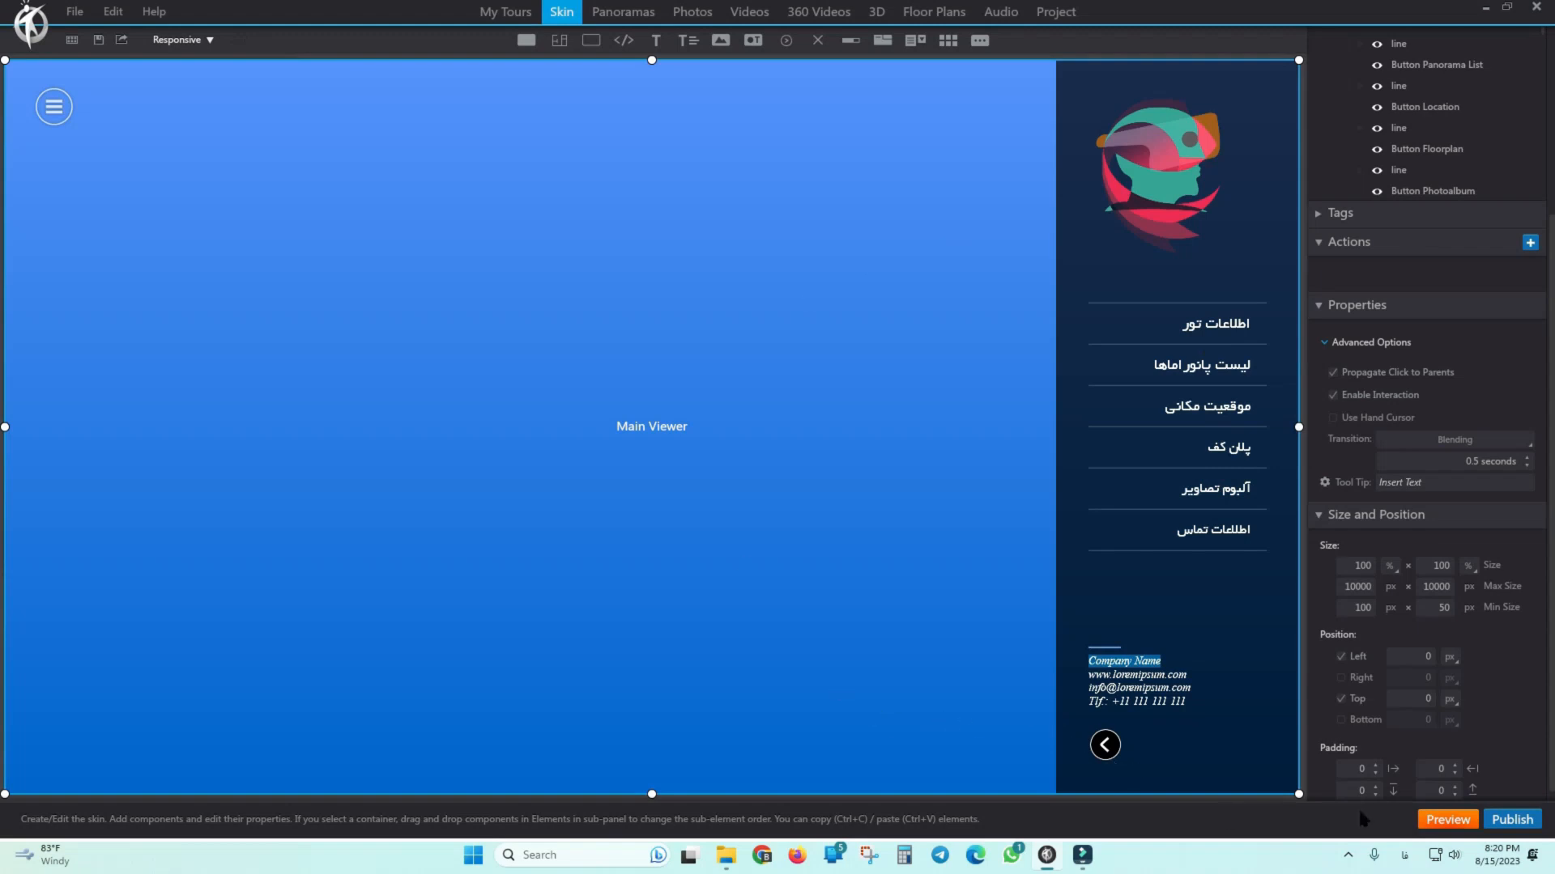
Preview the tour, check the windows opened by the panorama list, floor plan and tour information buttons, and close the preview.
{"action": "left_click", "coordinate": [1448, 820]}
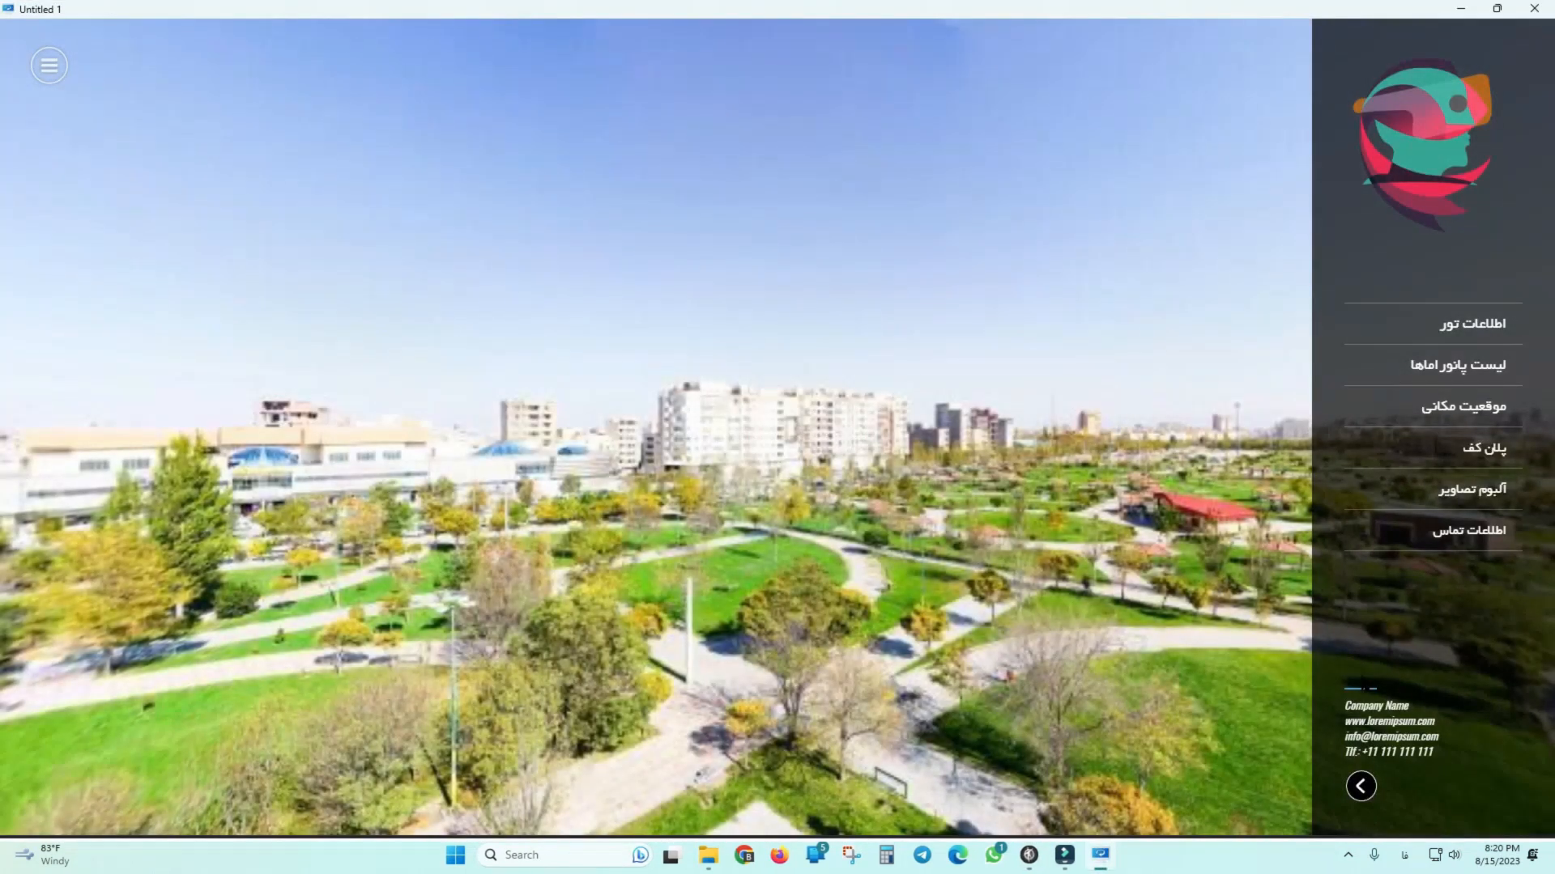
{"action": "left_click", "coordinate": [1470, 364]}
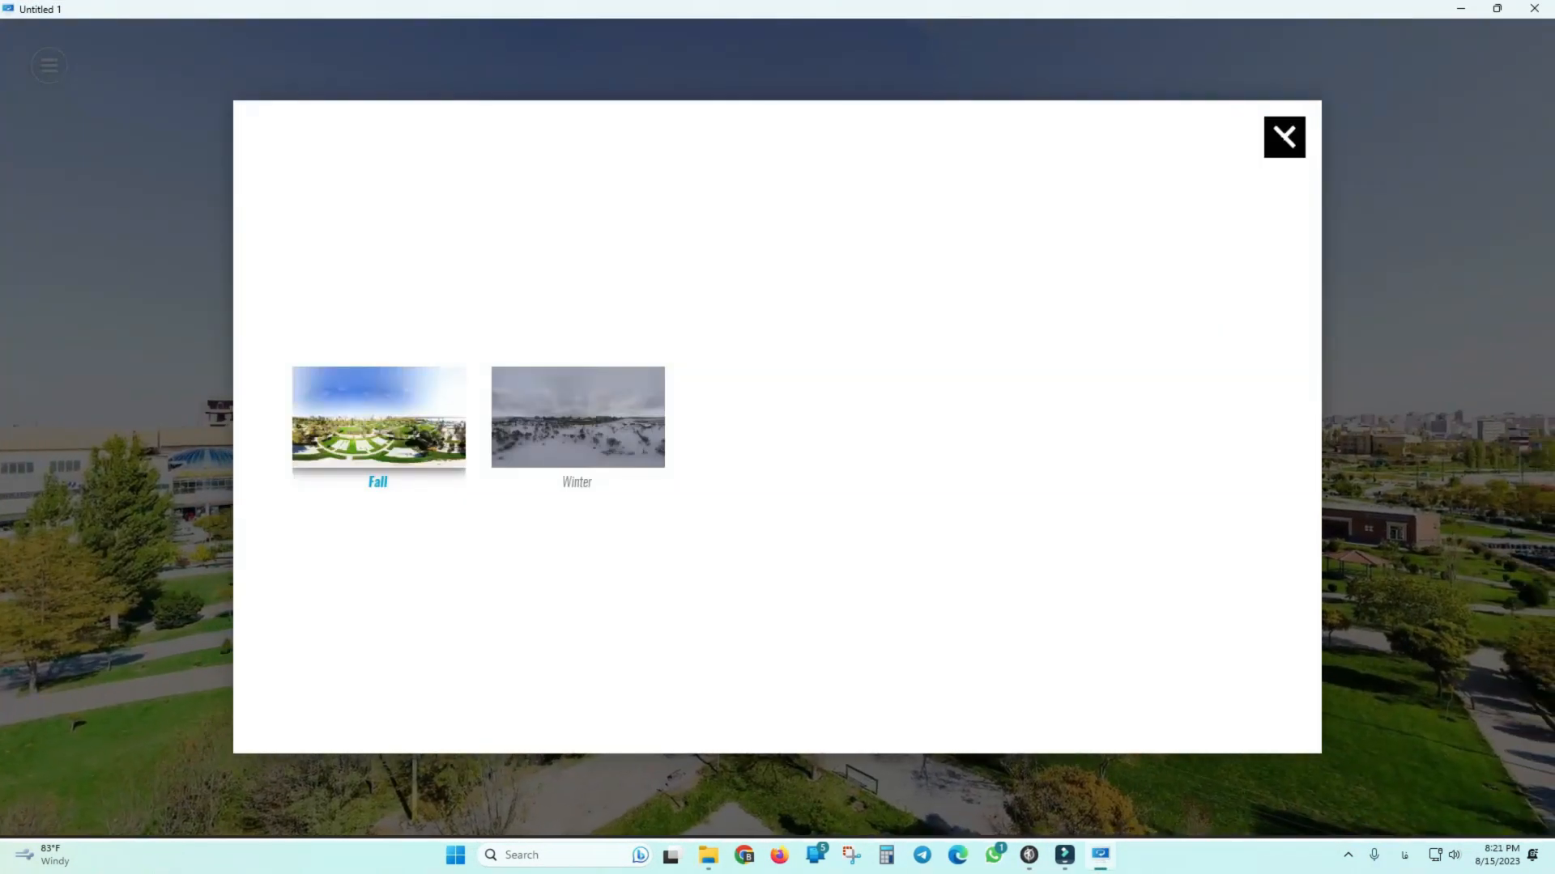
{"action": "left_click", "coordinate": [1284, 138]}
{"action": "left_click", "coordinate": [1520, 412]}
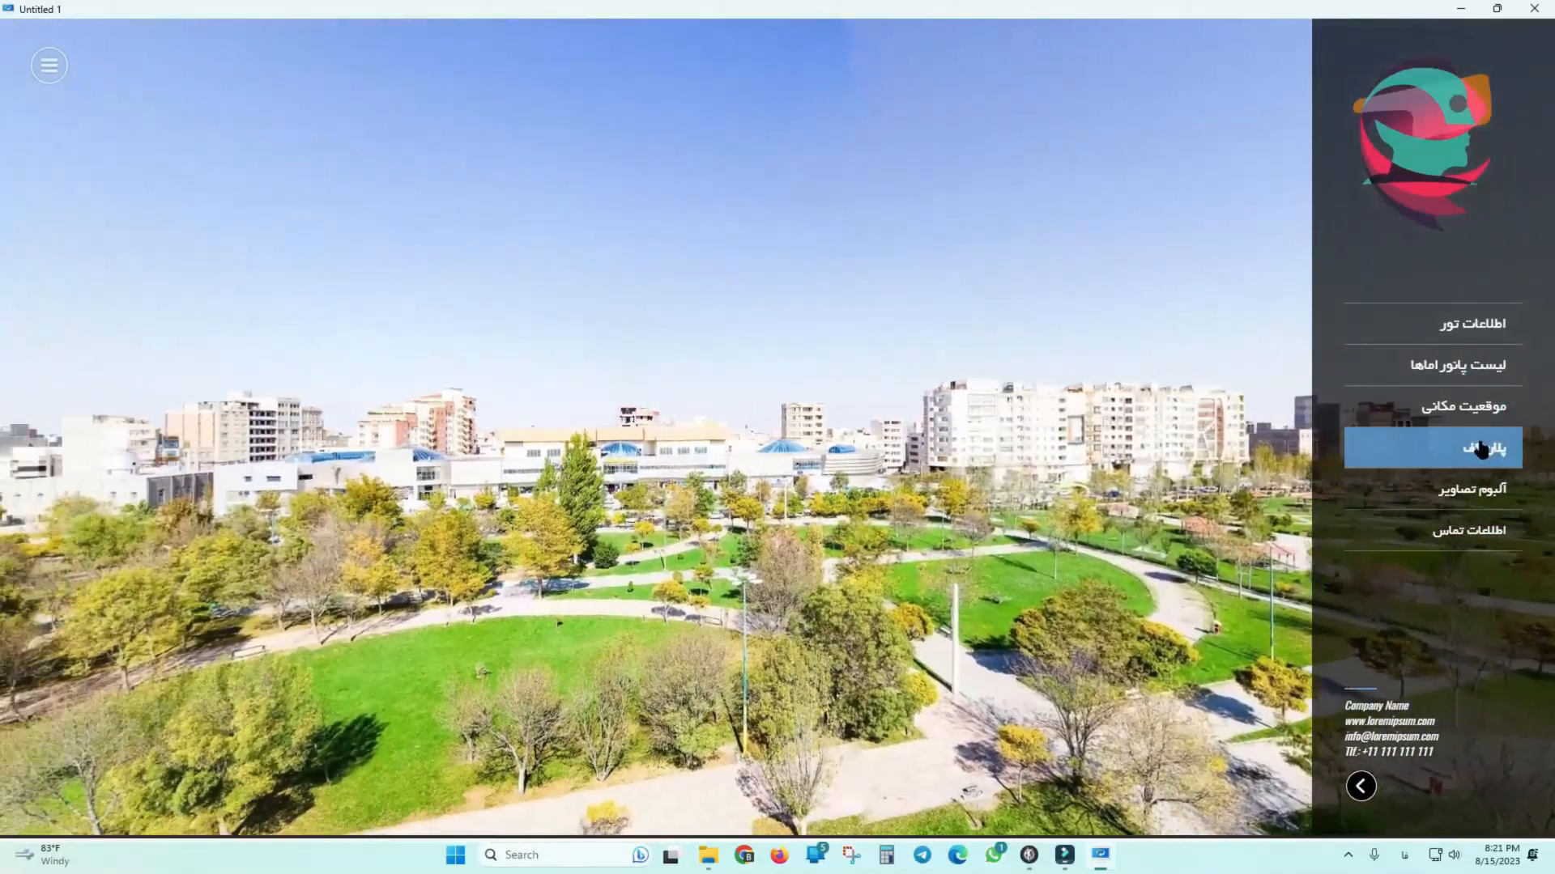
{"action": "left_click", "coordinate": [1481, 448]}
{"action": "left_click", "coordinate": [1287, 146]}
{"action": "left_click", "coordinate": [1523, 413]}
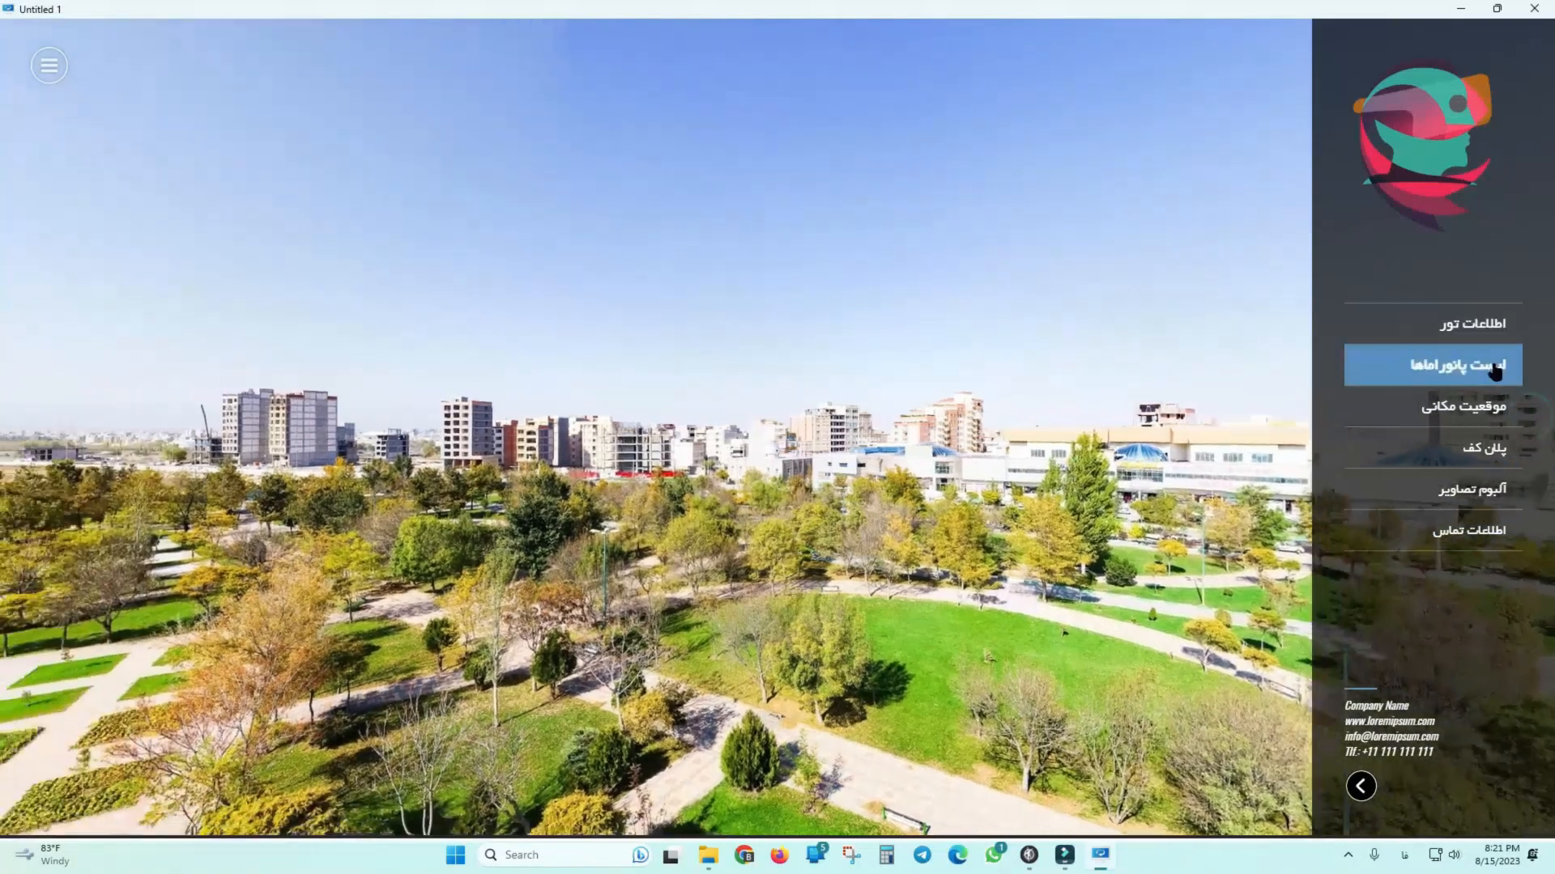
{"action": "left_click", "coordinate": [1485, 328]}
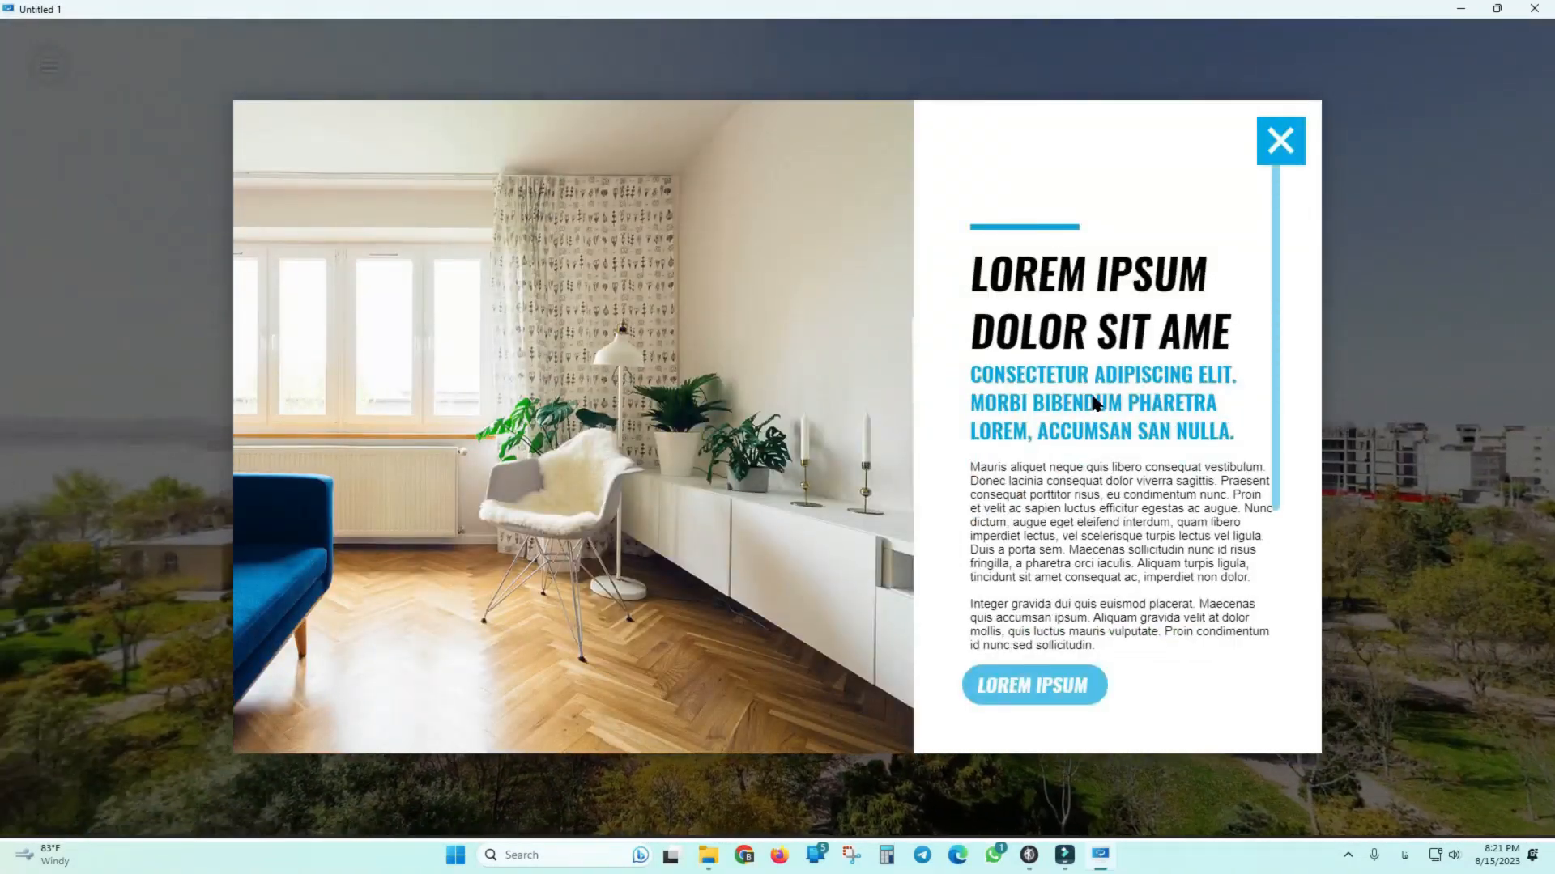
{"action": "left_click", "coordinate": [1278, 166]}
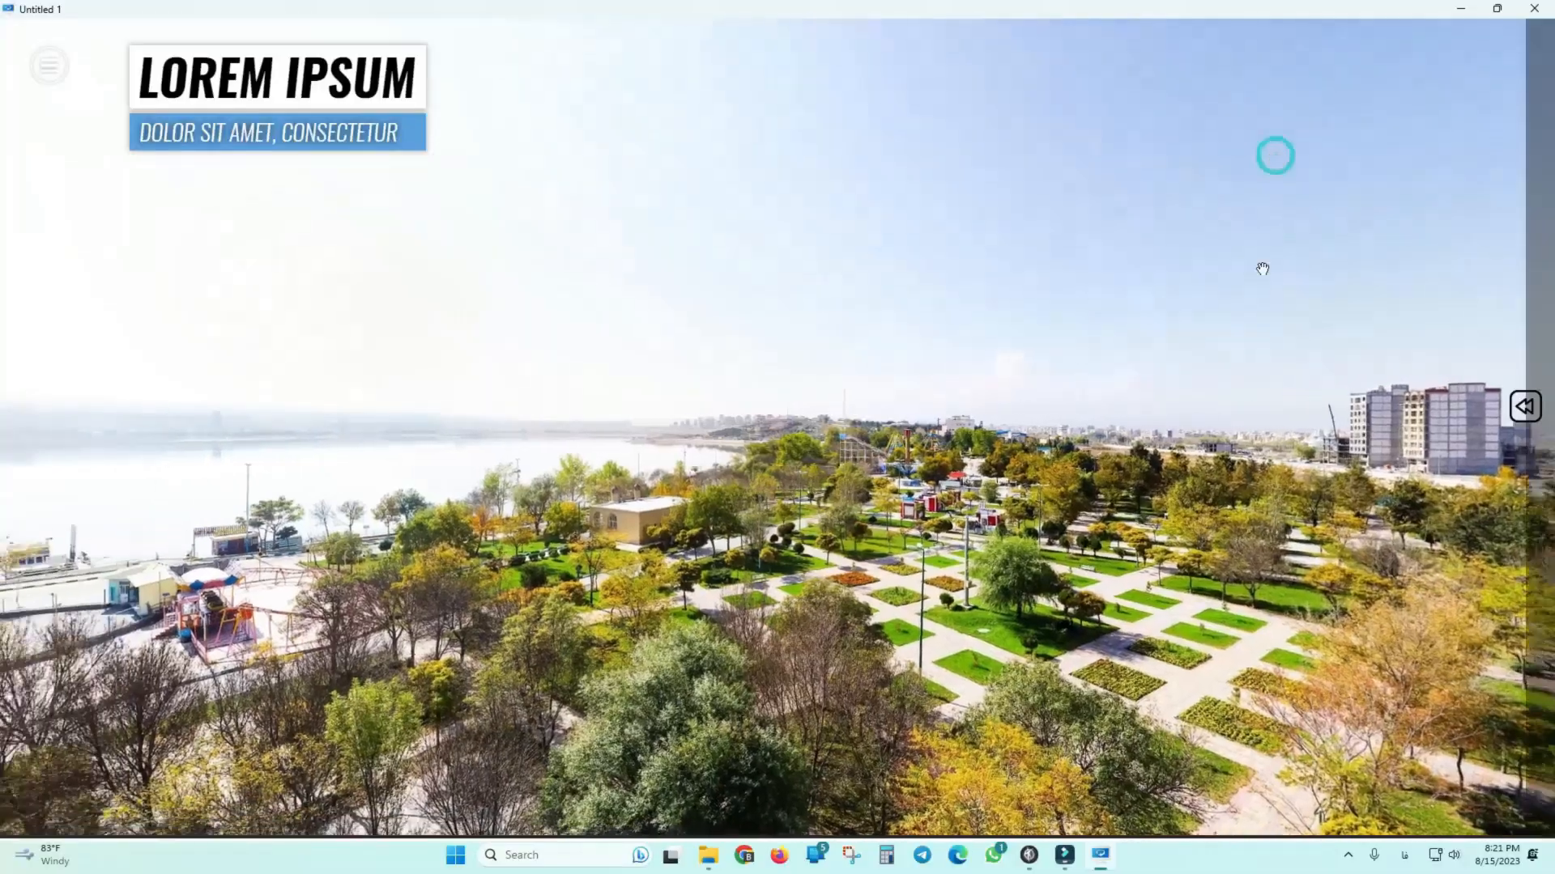
{"action": "key", "text": "alt+F4"}
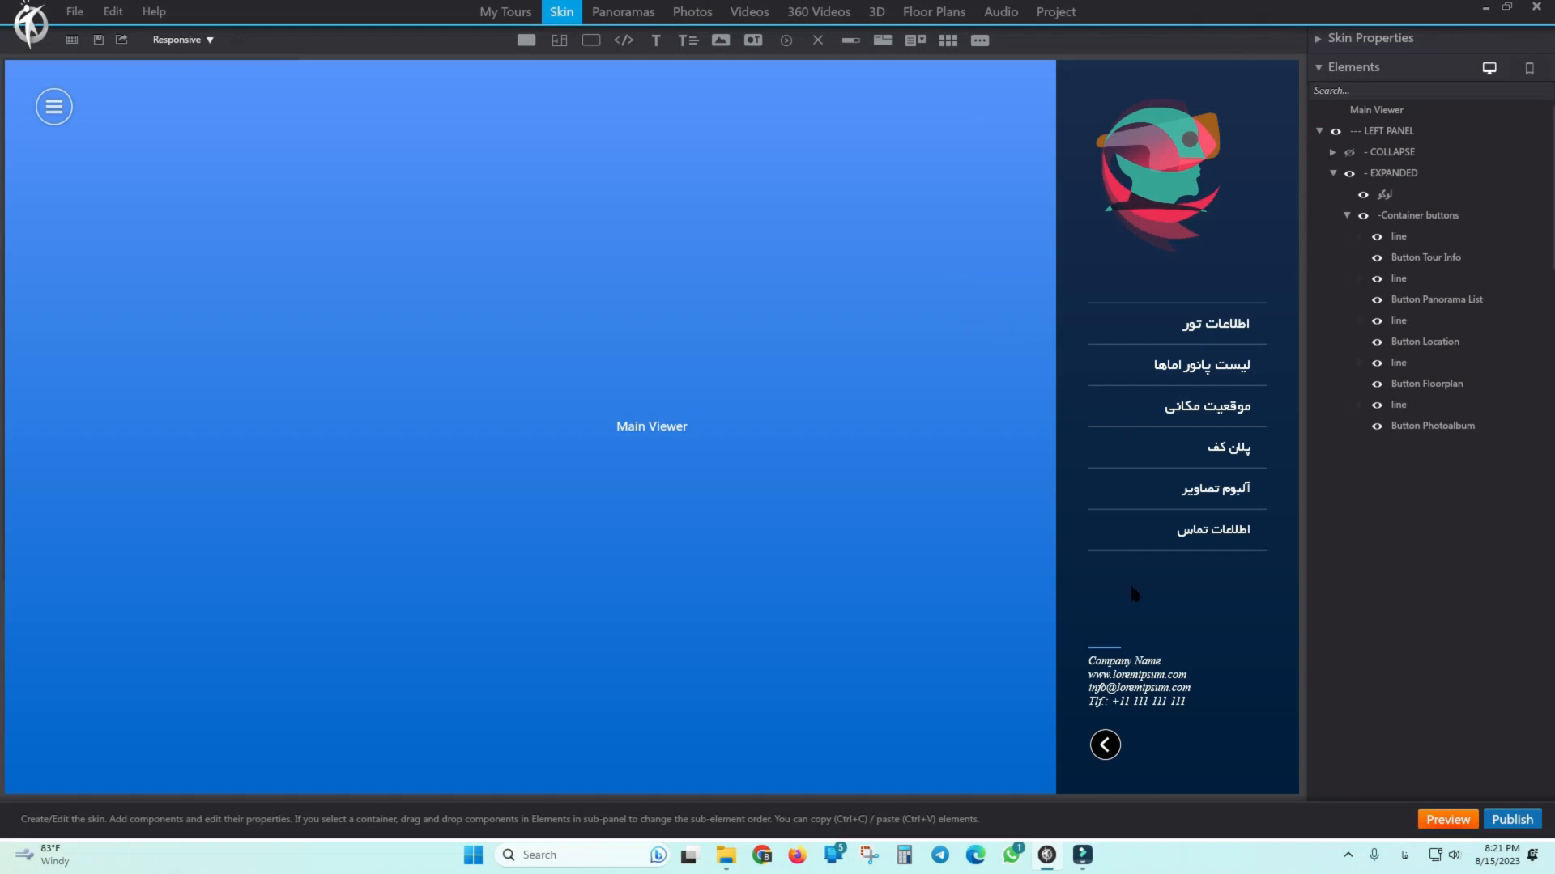
Browse the icon library for a replacement for IconButton collapse in the panel footer.
{"action": "left_click", "coordinate": [1114, 759]}
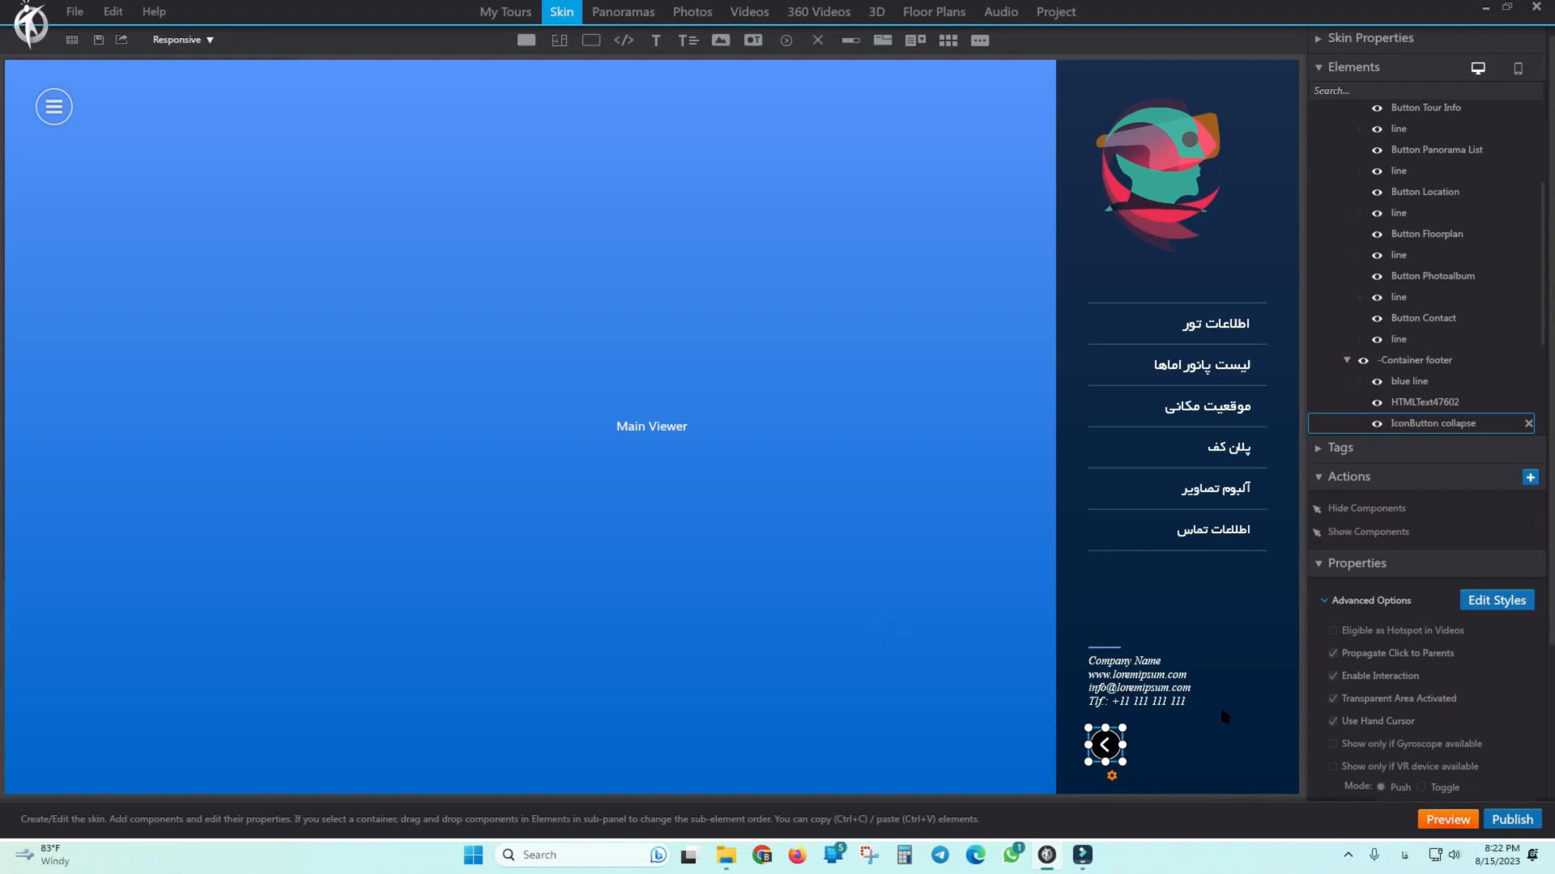
{"action": "left_click", "coordinate": [1112, 776]}
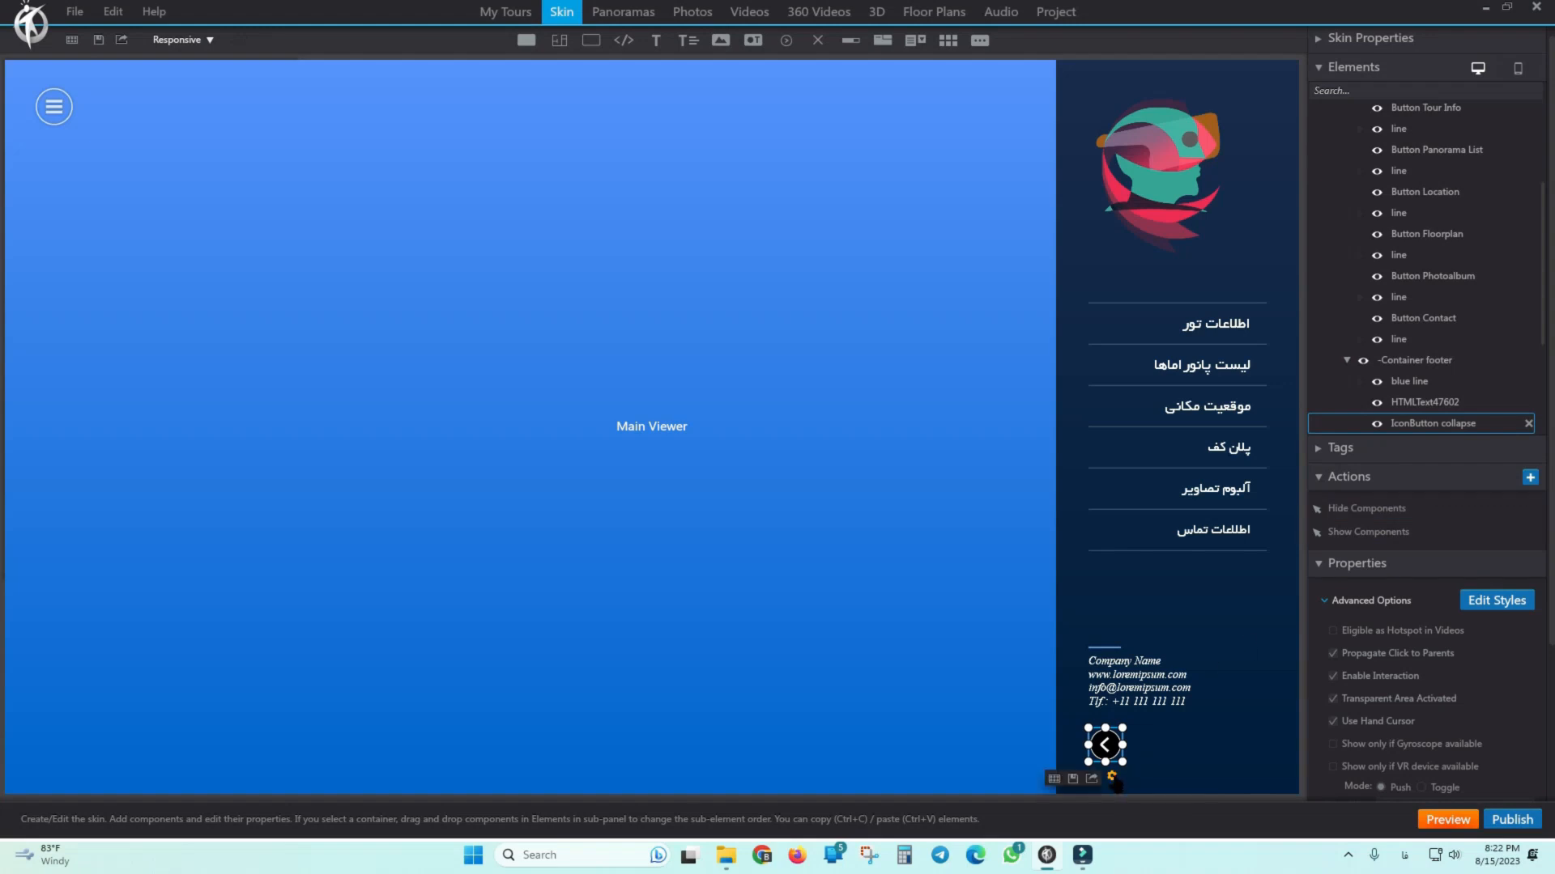
{"action": "left_click", "coordinate": [1054, 778]}
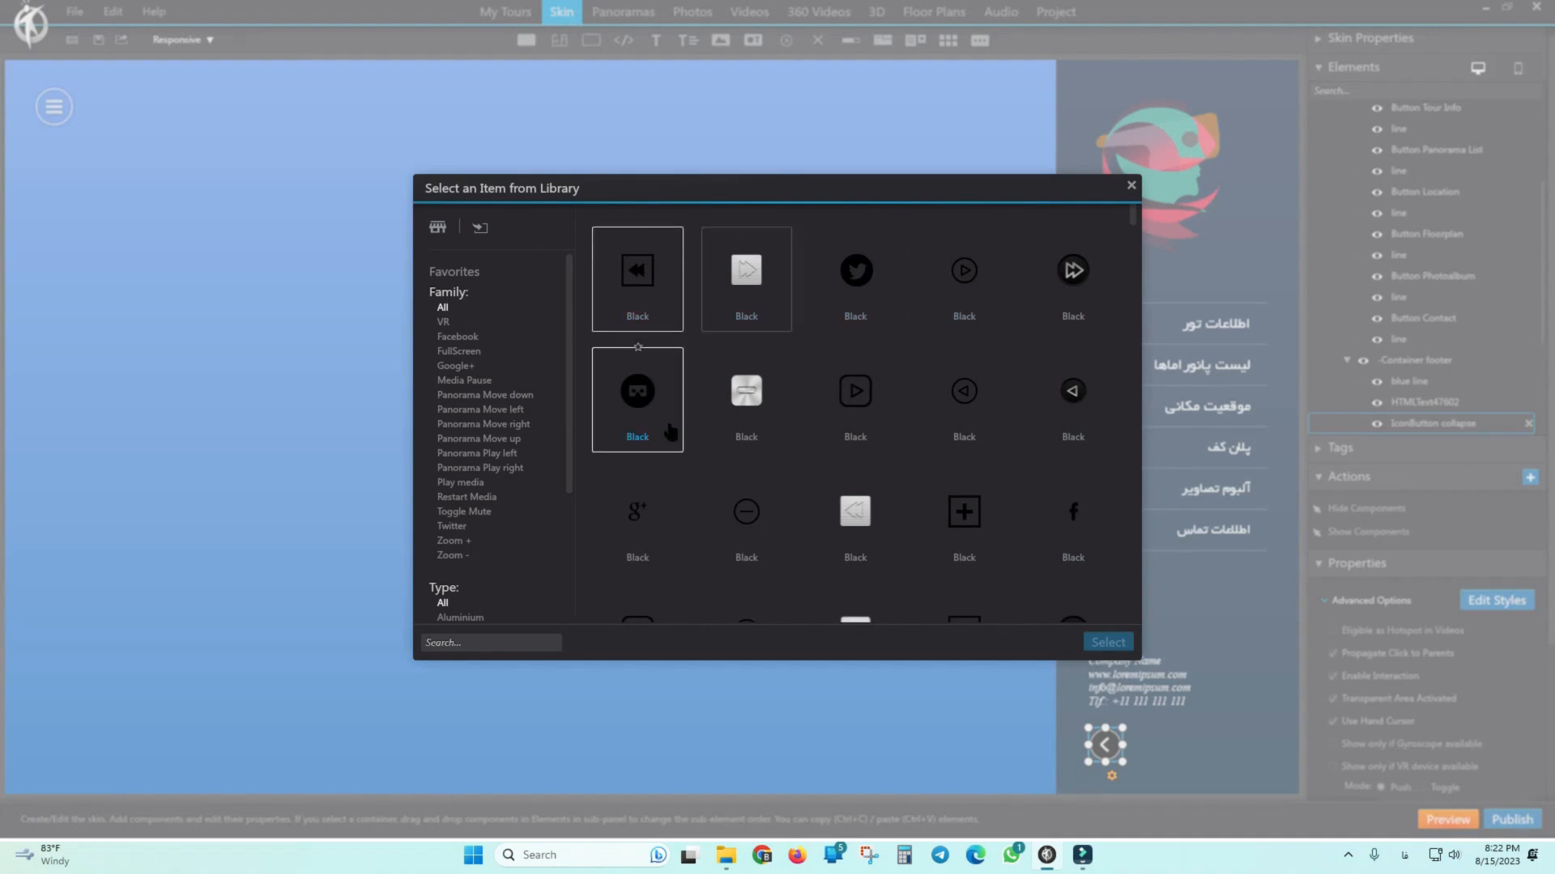
{"action": "left_click", "coordinate": [1131, 185]}
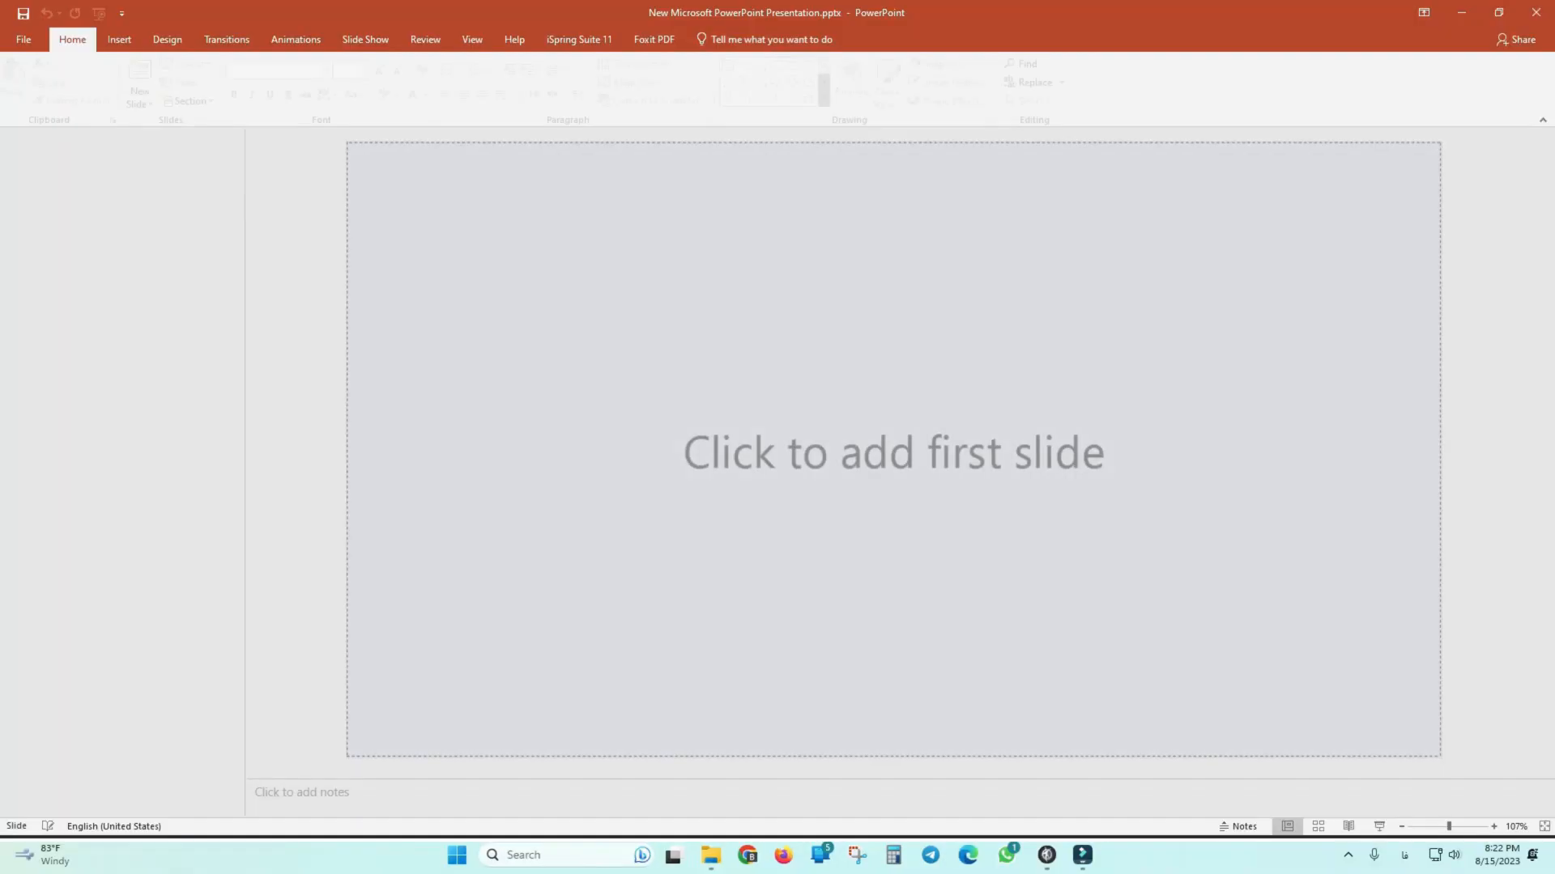
In PowerPoint, remove the first slide's title and subtitle placeholders and draw a rounded rectangle about 0.81" wide and 0.77" high.
{"action": "key", "text": "ctrl+a"}
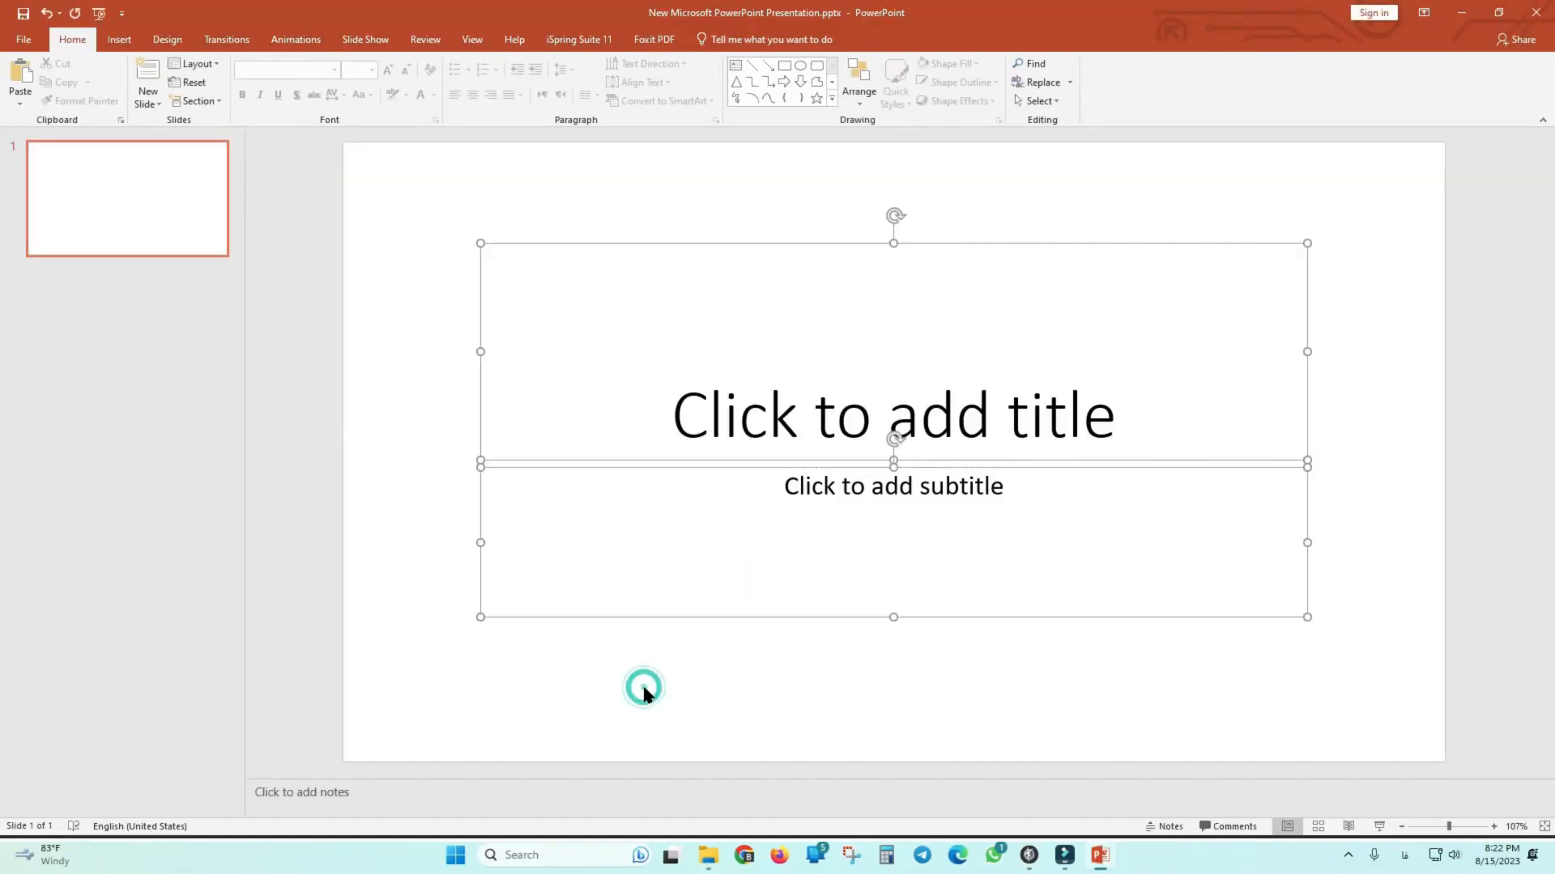
{"action": "key", "text": "Delete"}
{"action": "left_click", "coordinate": [813, 69]}
{"action": "mouse_move", "coordinate": [637, 407]}
{"action": "left_mouse_down"}
{"action": "mouse_move", "coordinate": [684, 468]}
{"action": "mouse_move", "coordinate": [703, 466]}
{"action": "left_mouse_up"}
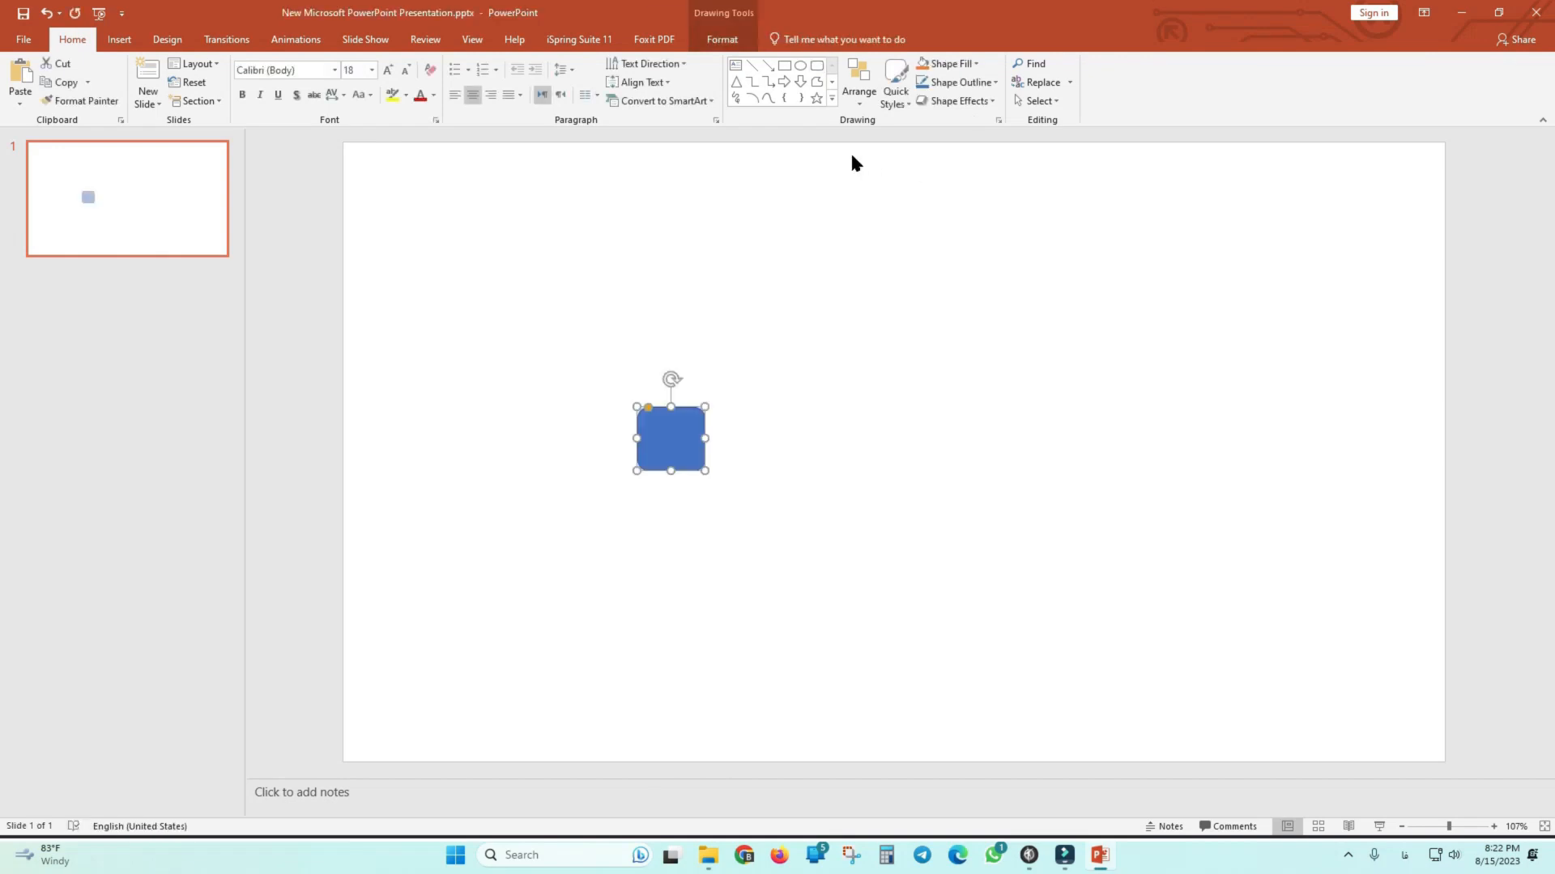
Draw a right arrow over the rounded rectangle and fit it to the same size, about 0.81" by 0.77".
{"action": "left_click", "coordinate": [784, 81]}
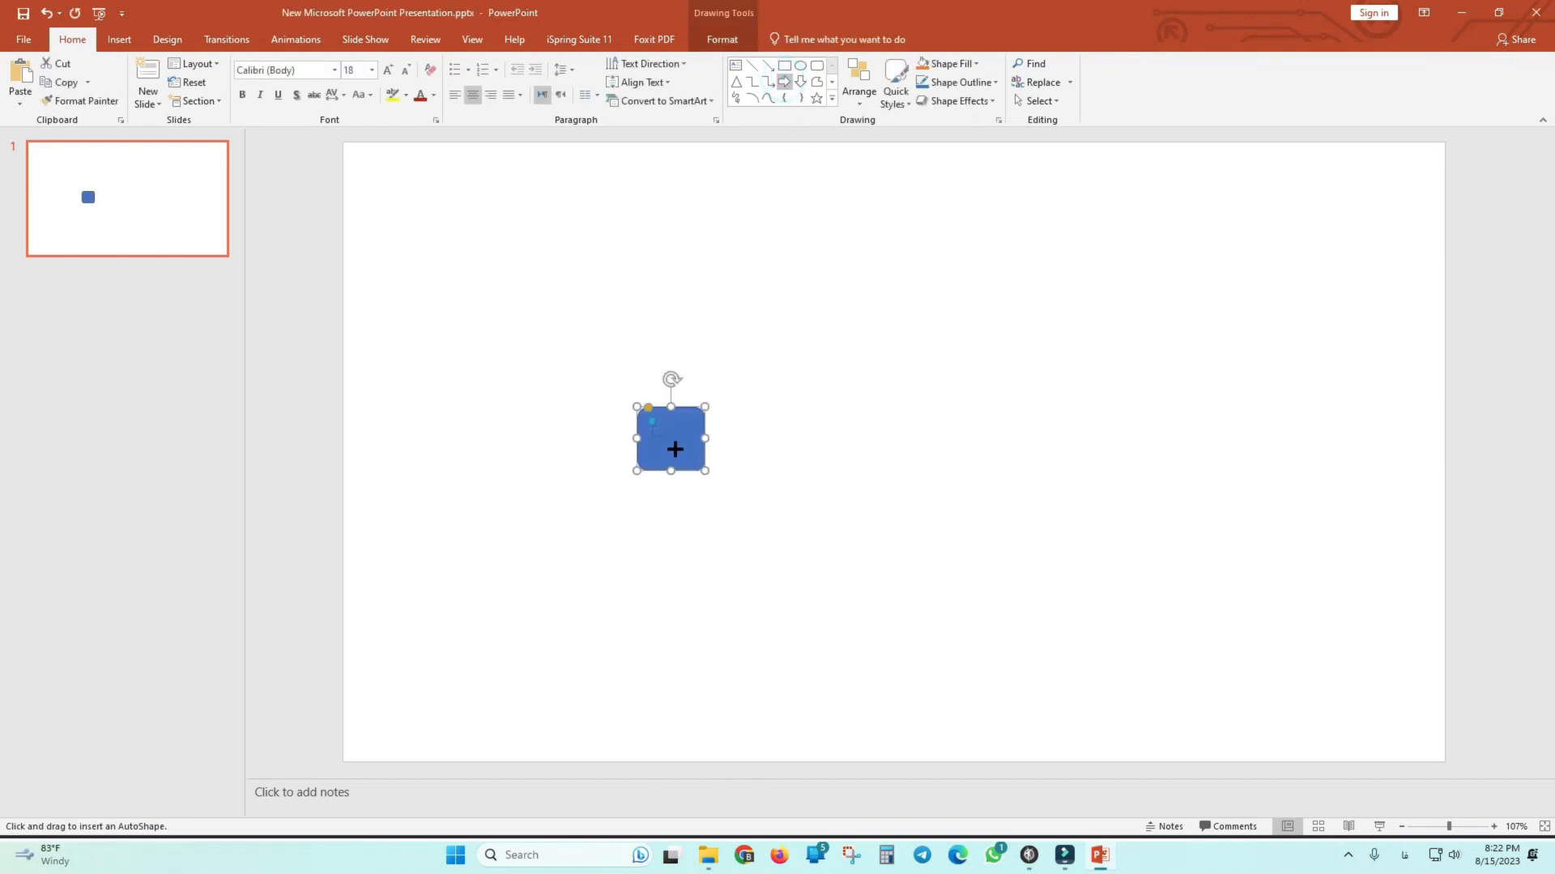
{"action": "mouse_move", "coordinate": [652, 421]}
{"action": "left_mouse_down"}
{"action": "mouse_move", "coordinate": [690, 462]}
{"action": "mouse_move", "coordinate": [642, 406]}
{"action": "left_mouse_up"}
{"action": "left_click_drag", "start_coordinate": [691, 462], "coordinate": [637, 438]}
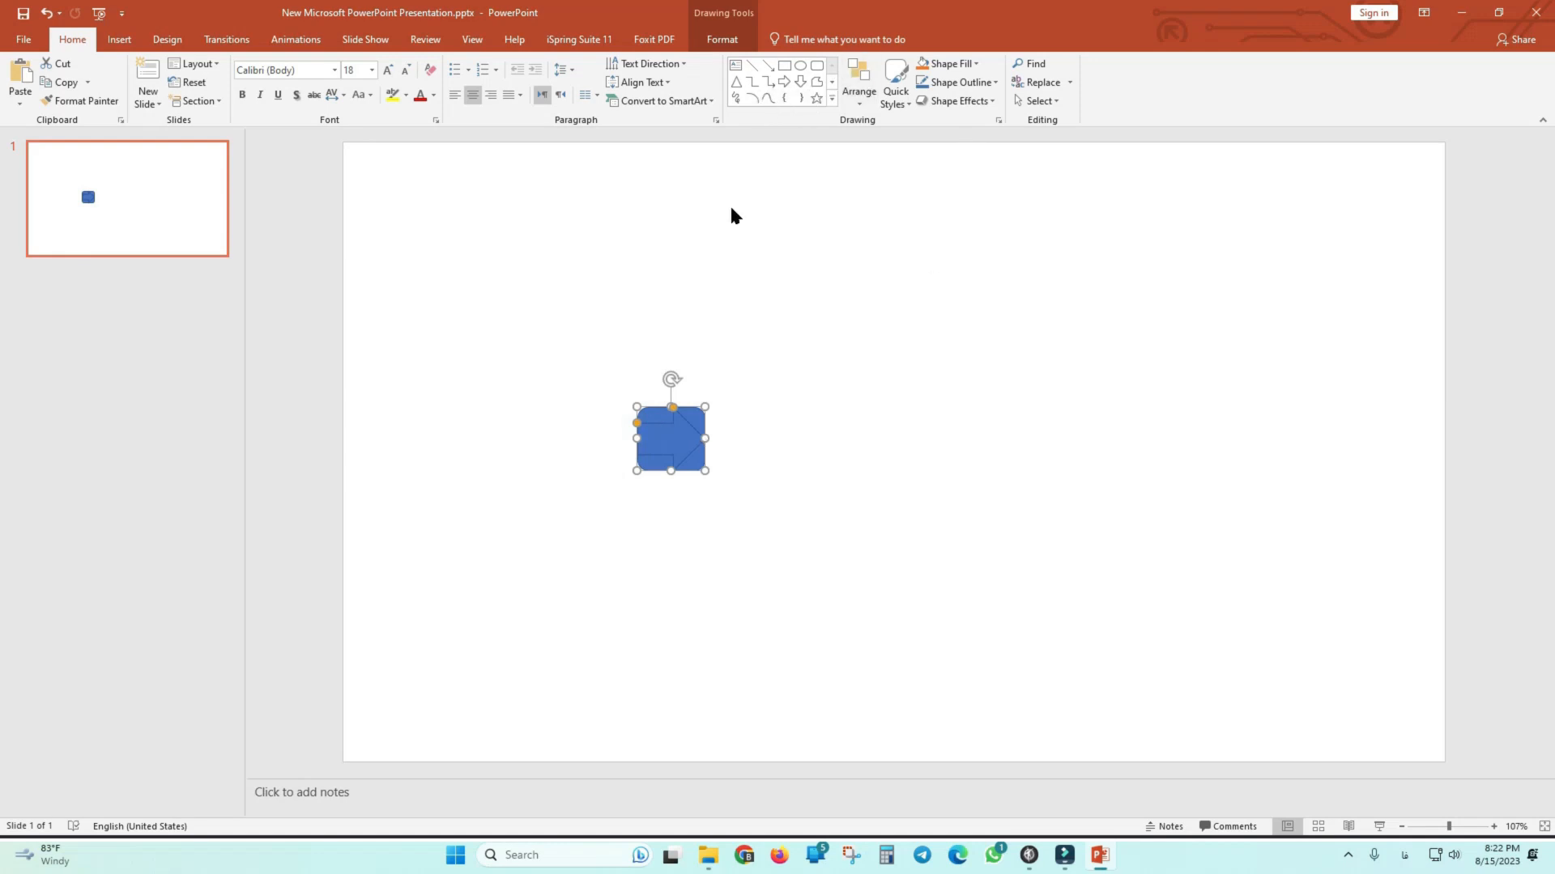
Apply the subtle gray theme style to the arrow and the intense black theme style to the rounded rectangle.
{"action": "left_click", "coordinate": [722, 39]}
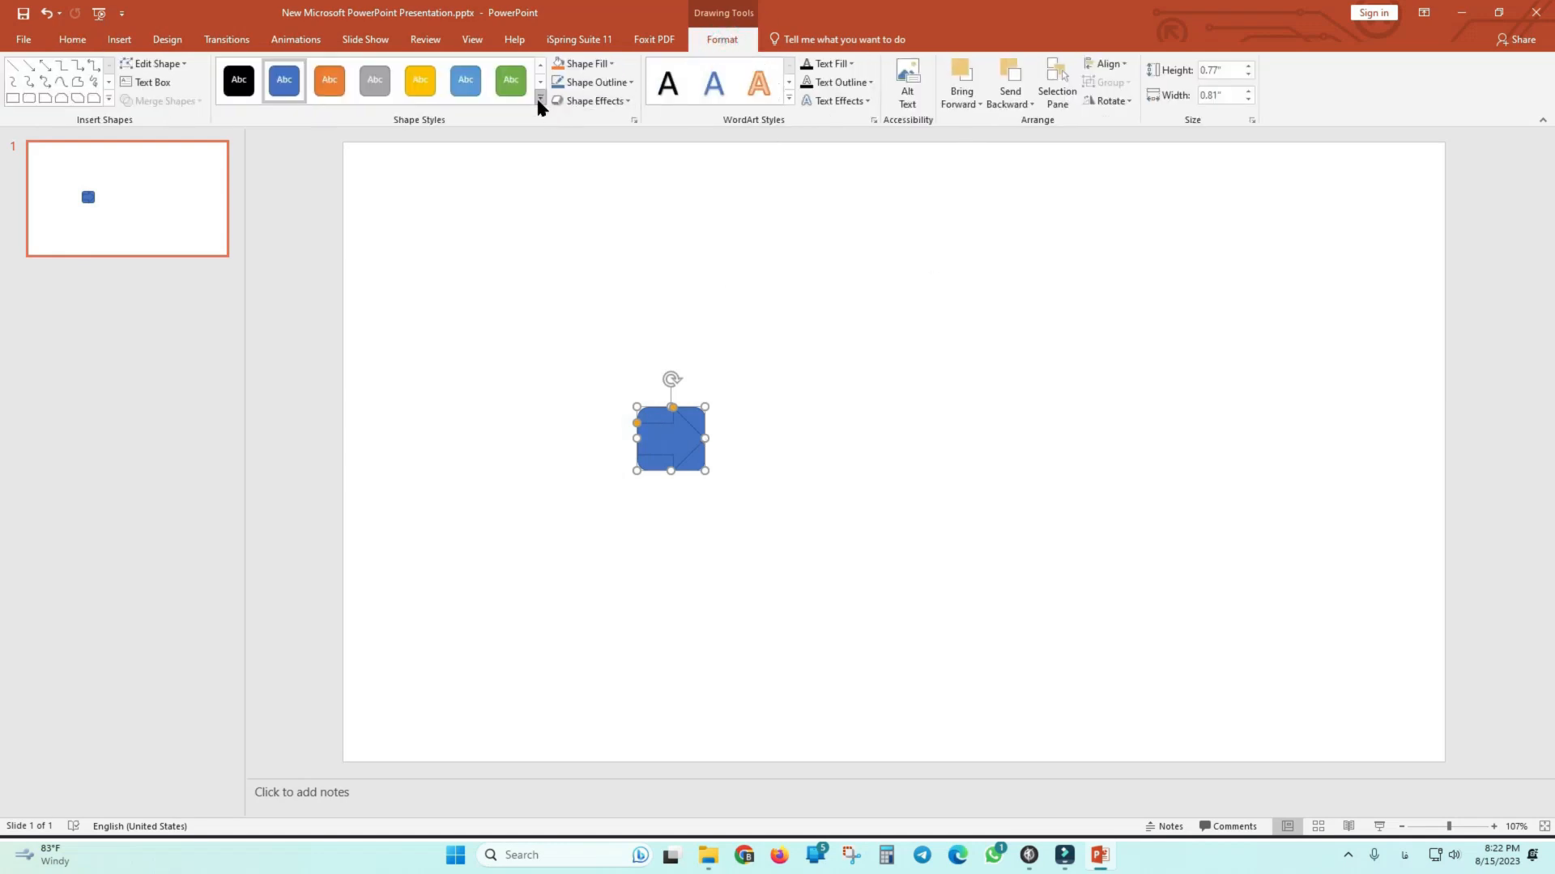
{"action": "left_click", "coordinate": [538, 103]}
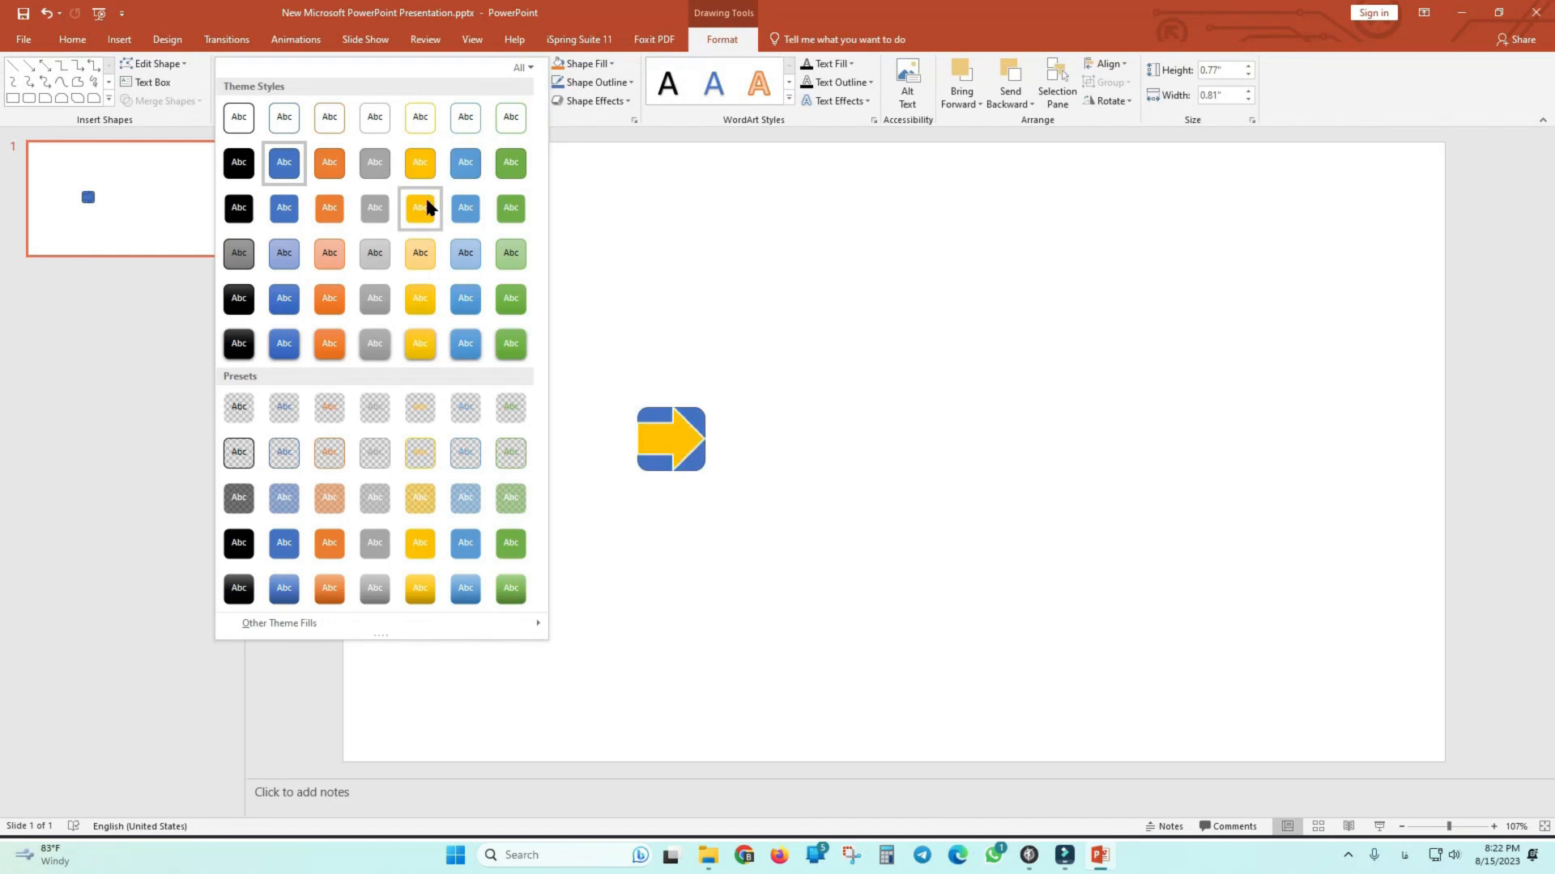
{"action": "left_click", "coordinate": [380, 260]}
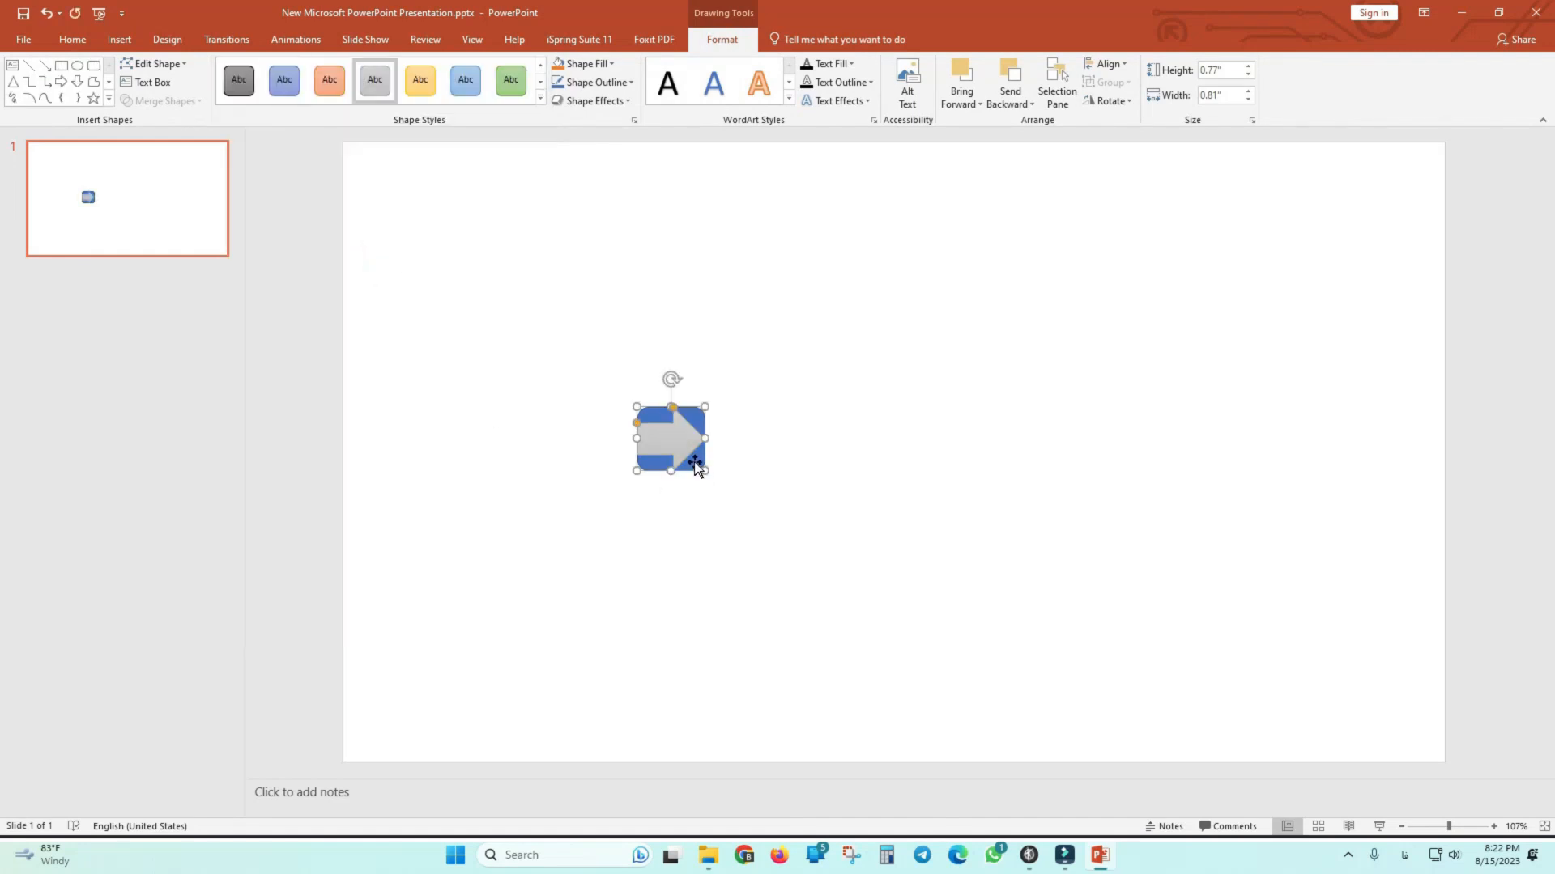
{"action": "left_click", "coordinate": [692, 463]}
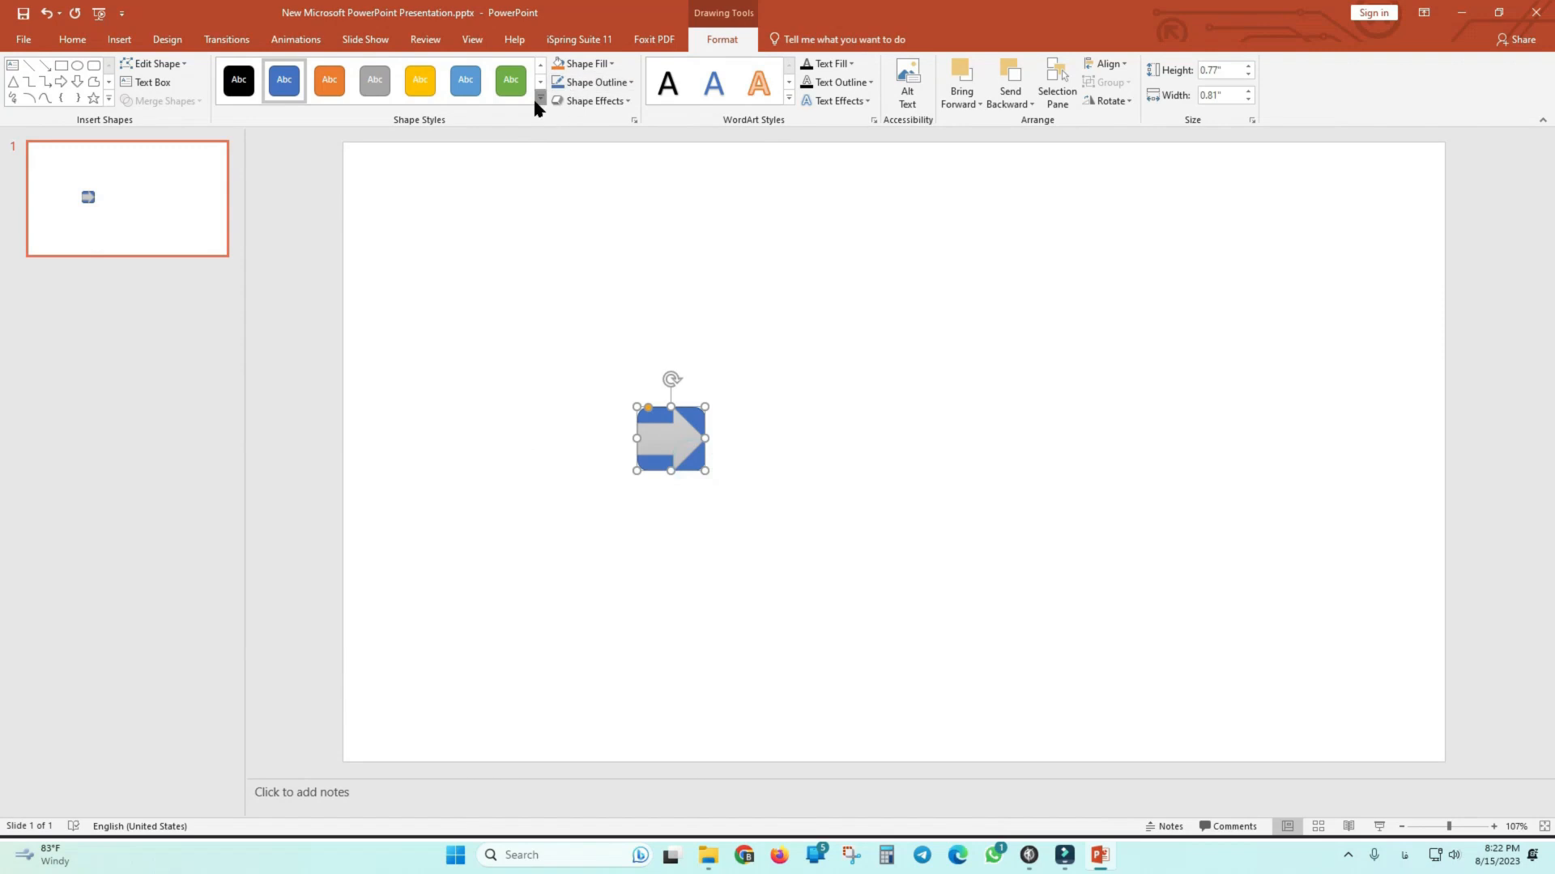
{"action": "left_click", "coordinate": [539, 98]}
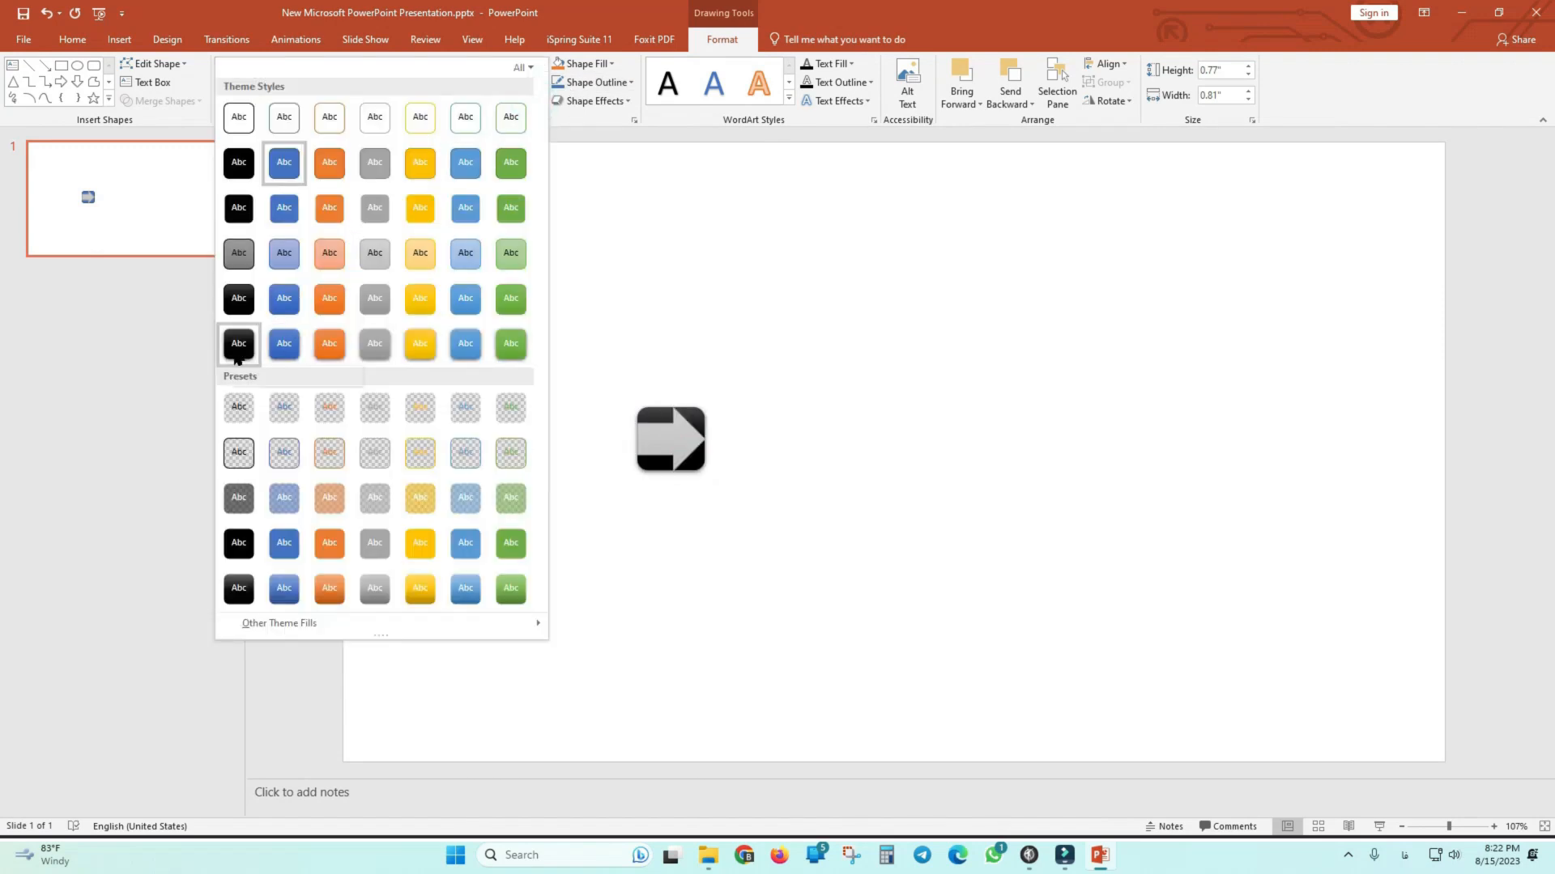
{"action": "left_click", "coordinate": [235, 342]}
Set the arrow's shape fill to white.
{"action": "left_click", "coordinate": [656, 445]}
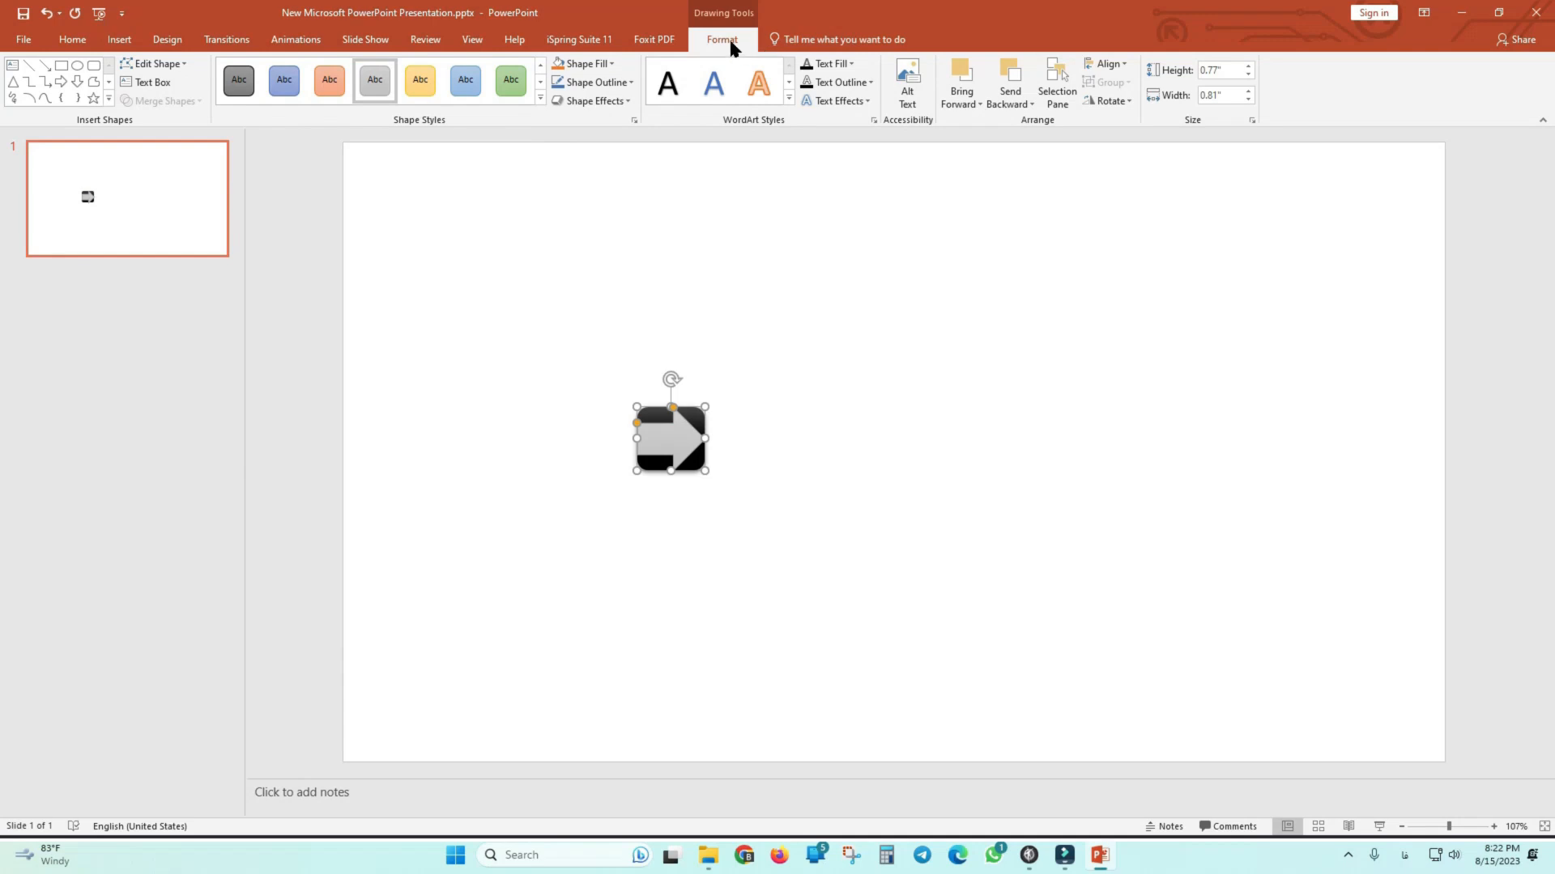
{"action": "left_click", "coordinate": [587, 63]}
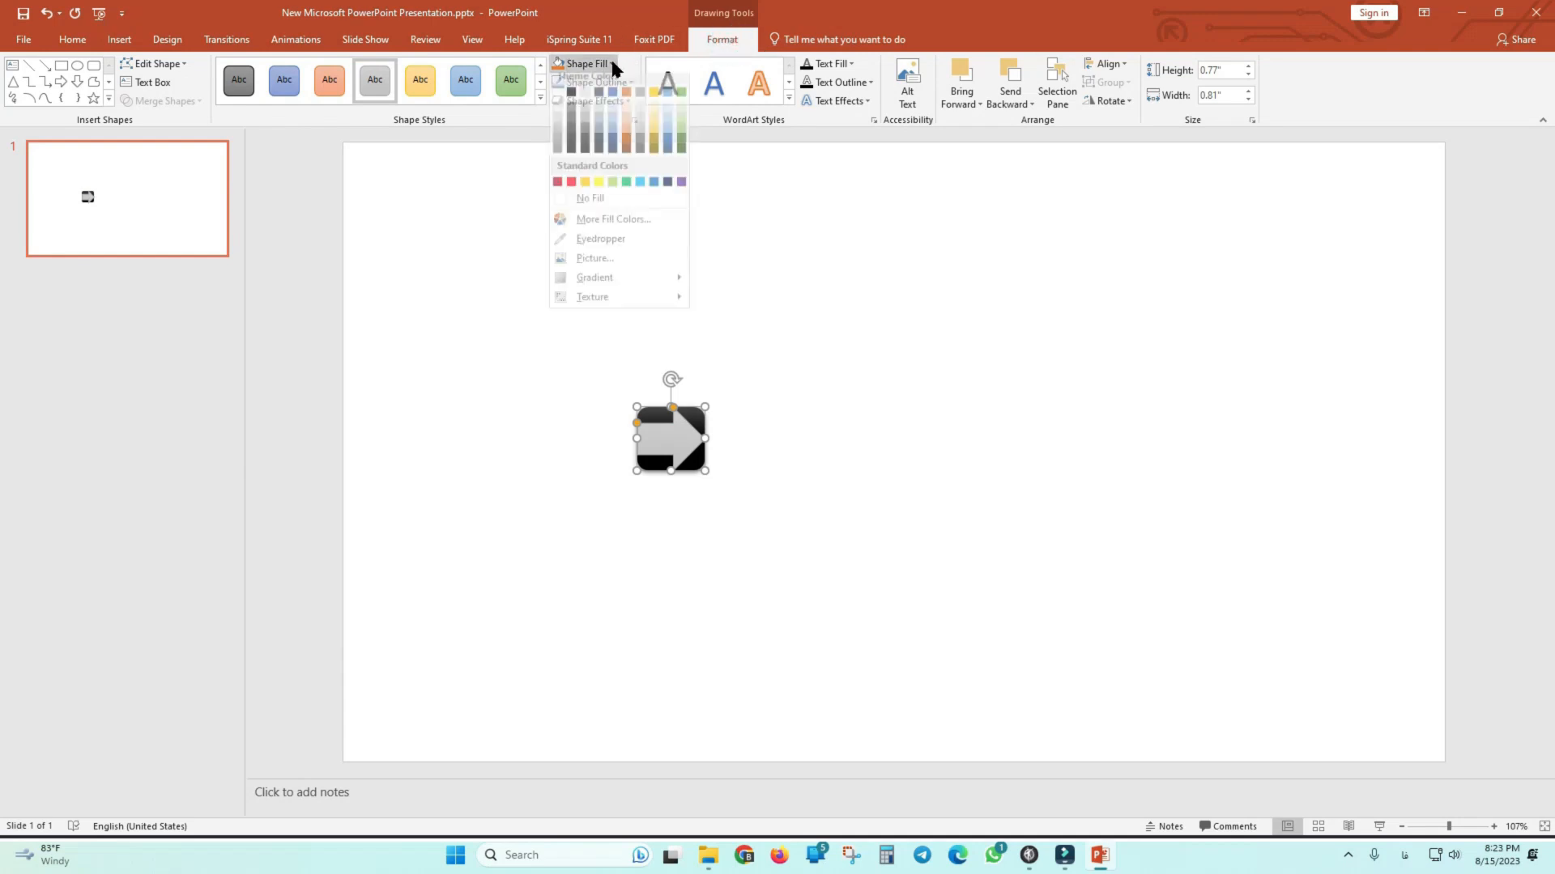
{"action": "left_click", "coordinate": [557, 100]}
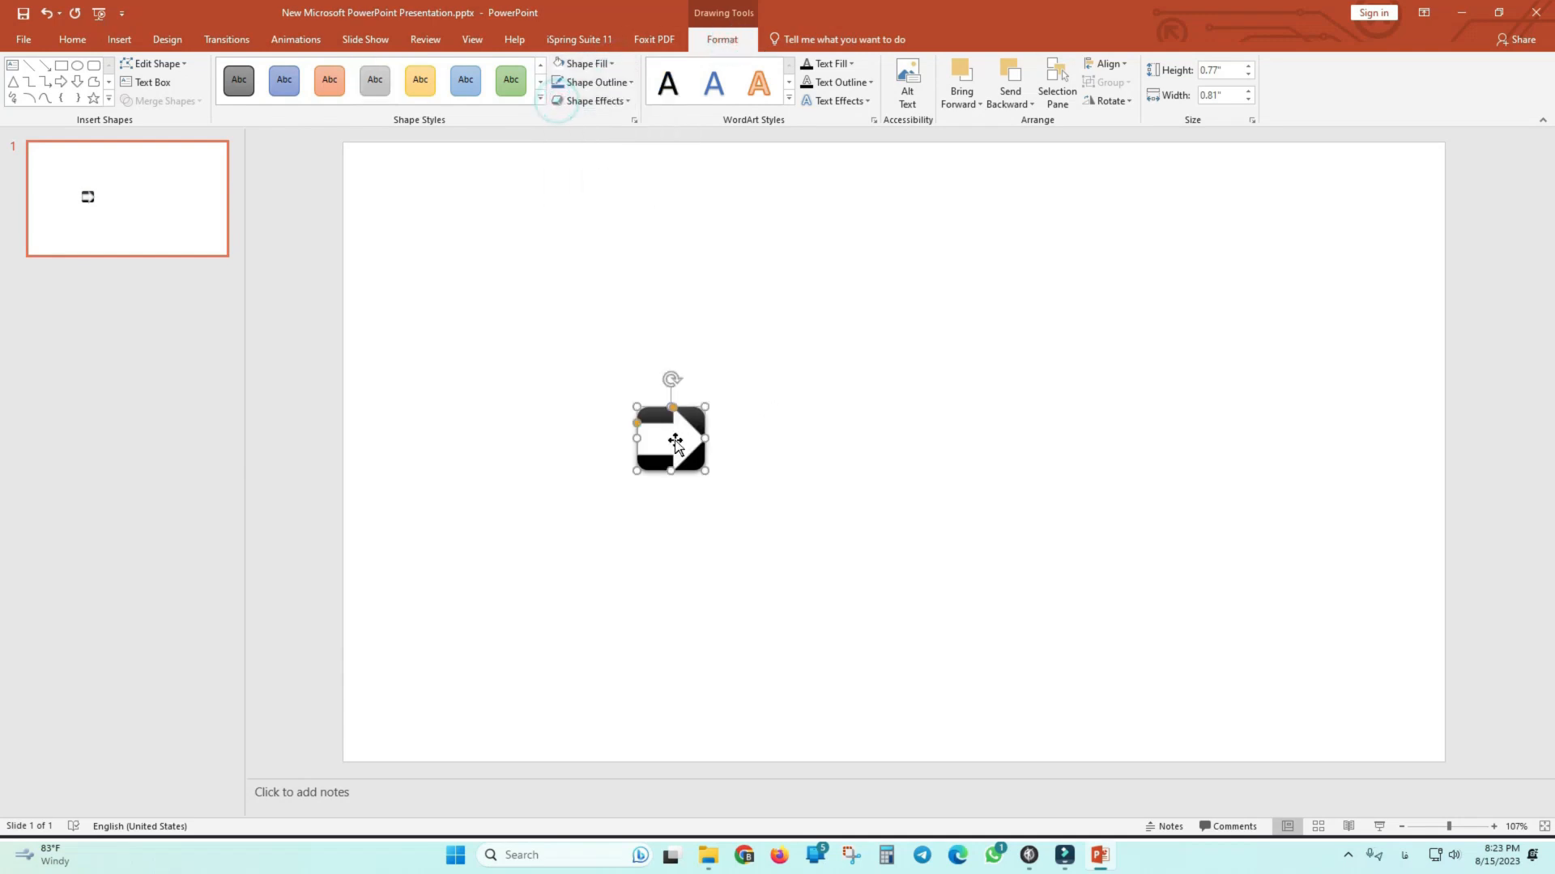
{"action": "left_click", "coordinate": [809, 460]}
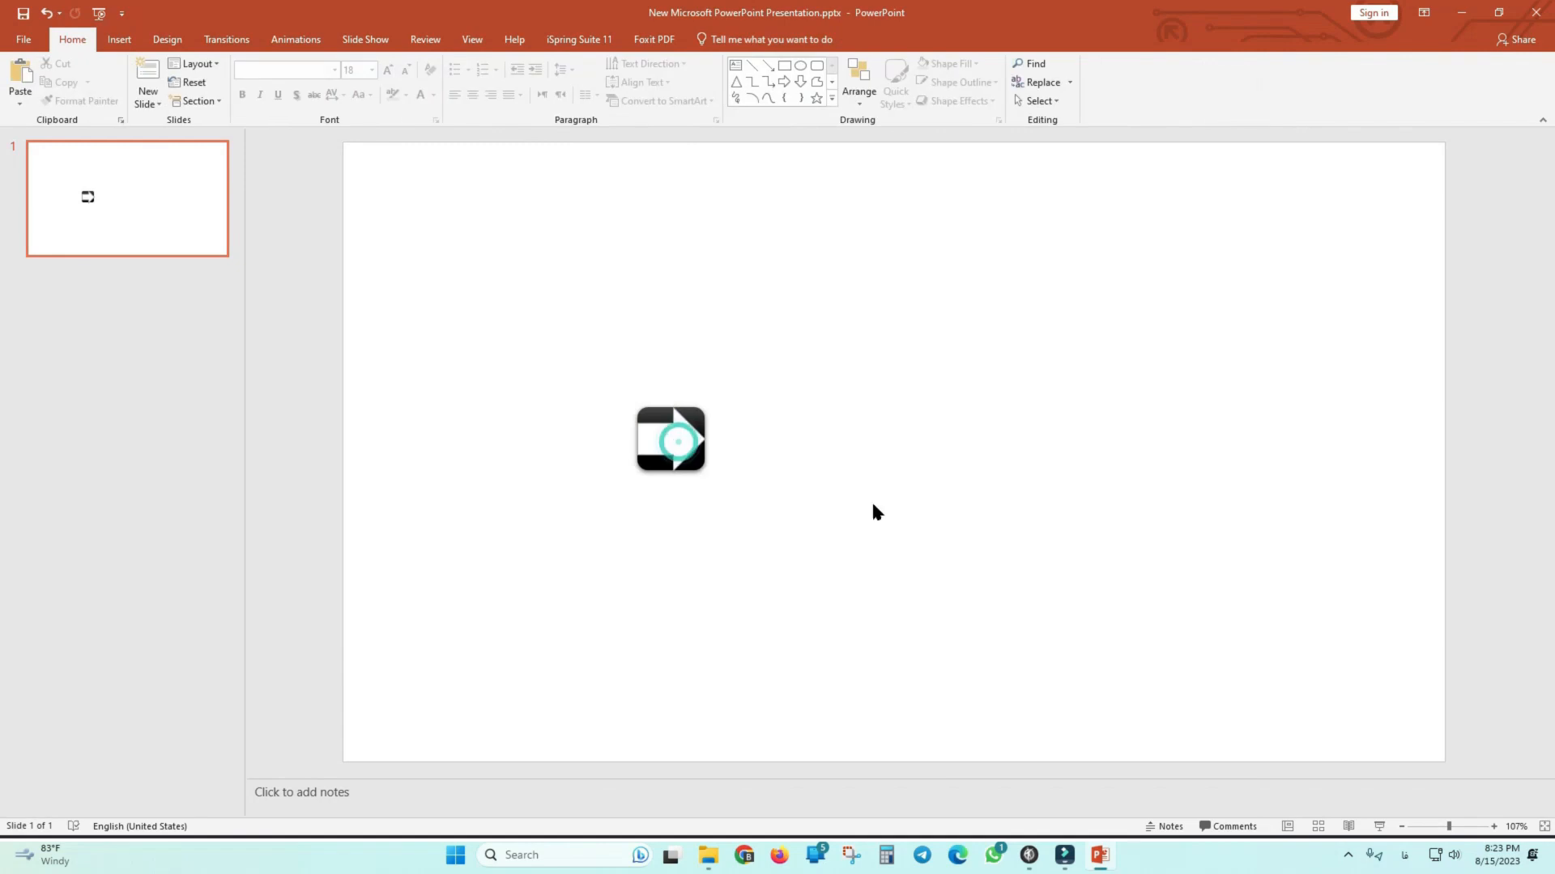
Select the arrow with its rounded rectangle and start saving them as a PNG picture in New folder (4) on the desktop.
{"action": "mouse_move", "coordinate": [591, 368]}
{"action": "left_mouse_down"}
{"action": "mouse_move", "coordinate": [761, 530]}
{"action": "mouse_move", "coordinate": [842, 531]}
{"action": "left_mouse_up"}
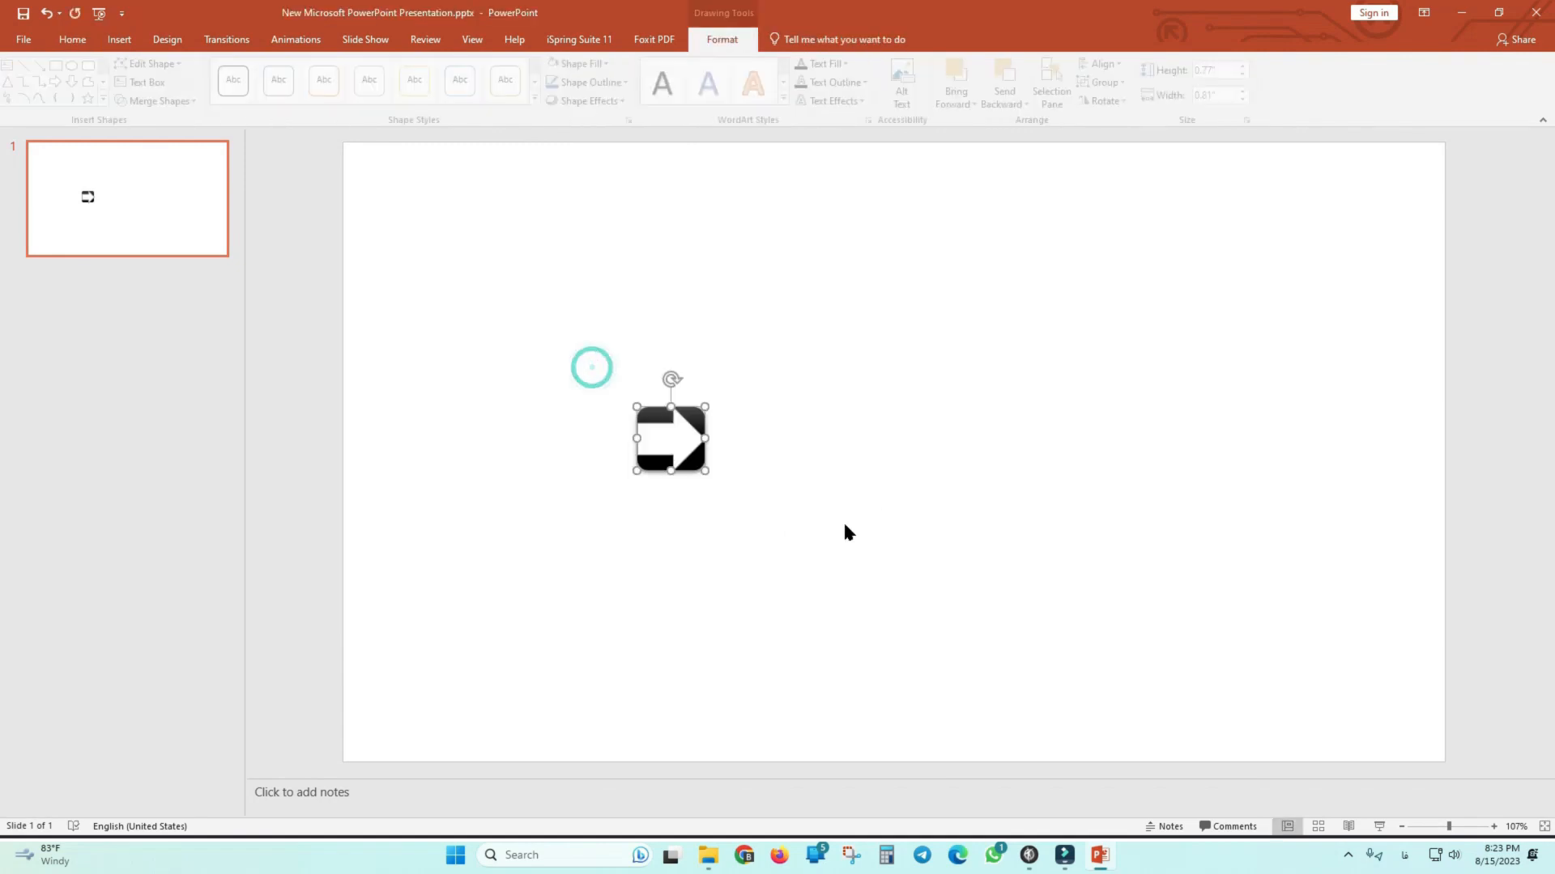
{"action": "right_click", "coordinate": [701, 438]}
{"action": "left_click", "coordinate": [760, 613]}
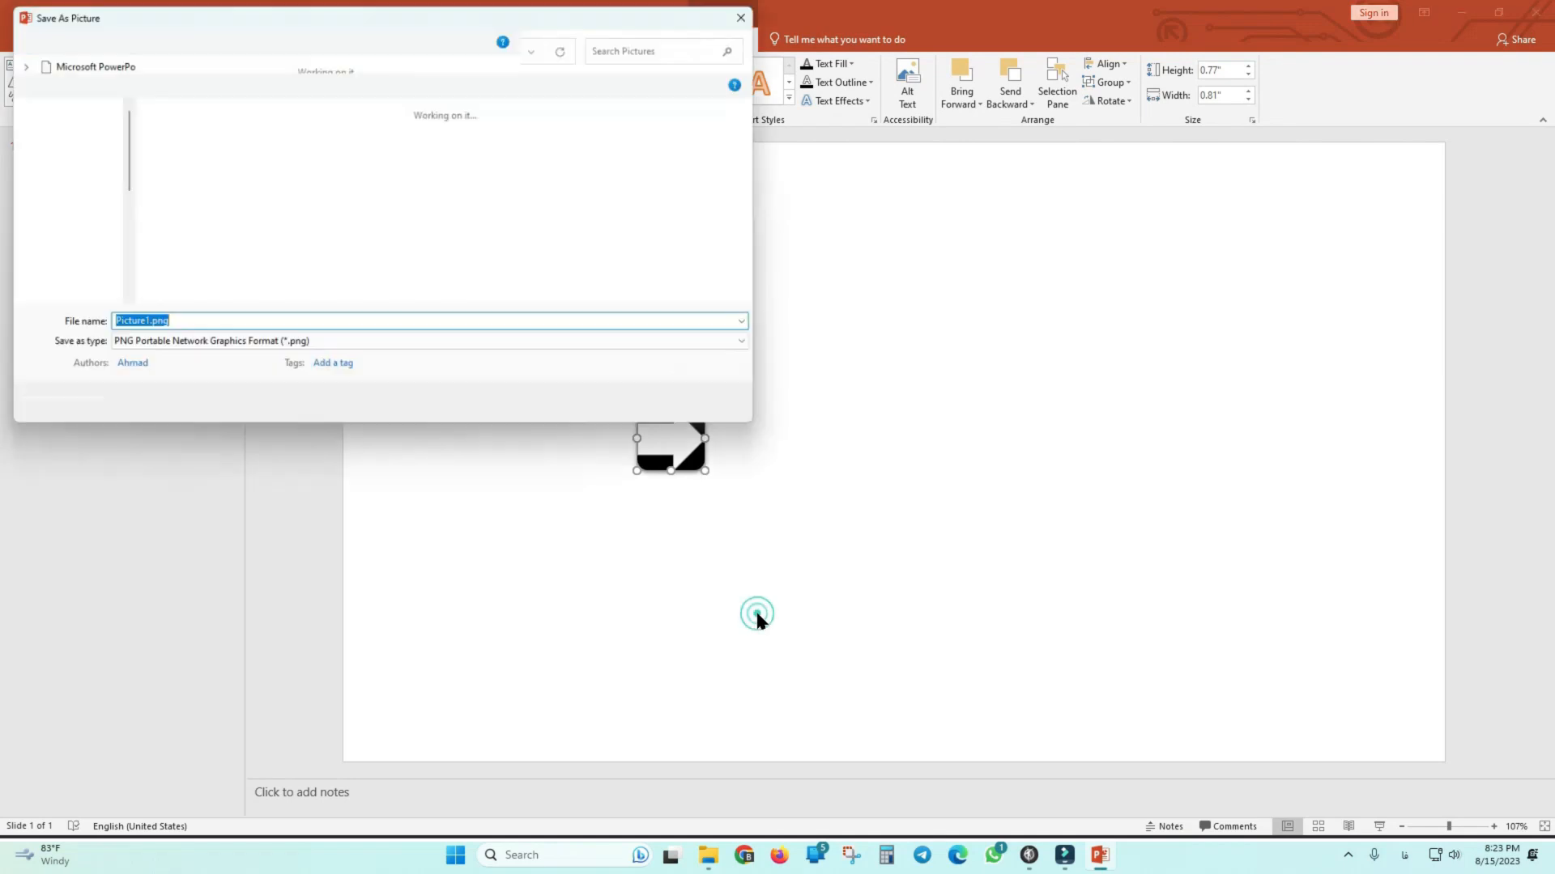
{"action": "key", "text": "super+e"}
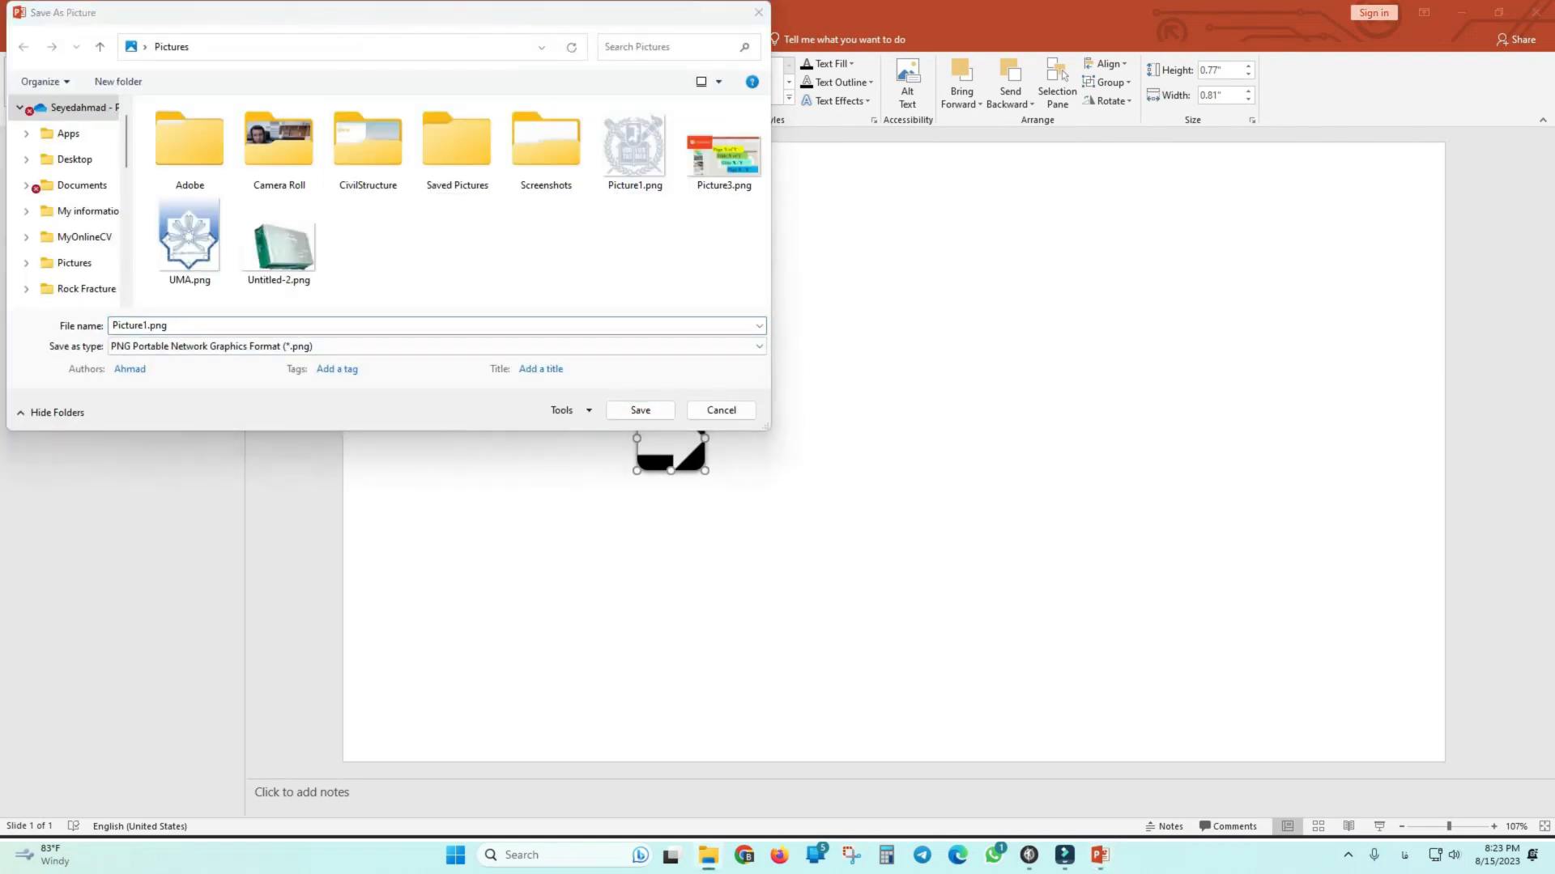
{"action": "left_click", "coordinate": [381, 48]}
{"action": "type", "text": "C:\\Users\\Ahmad\\Desktop\\New folder (4)"}
{"action": "key", "text": "Return"}
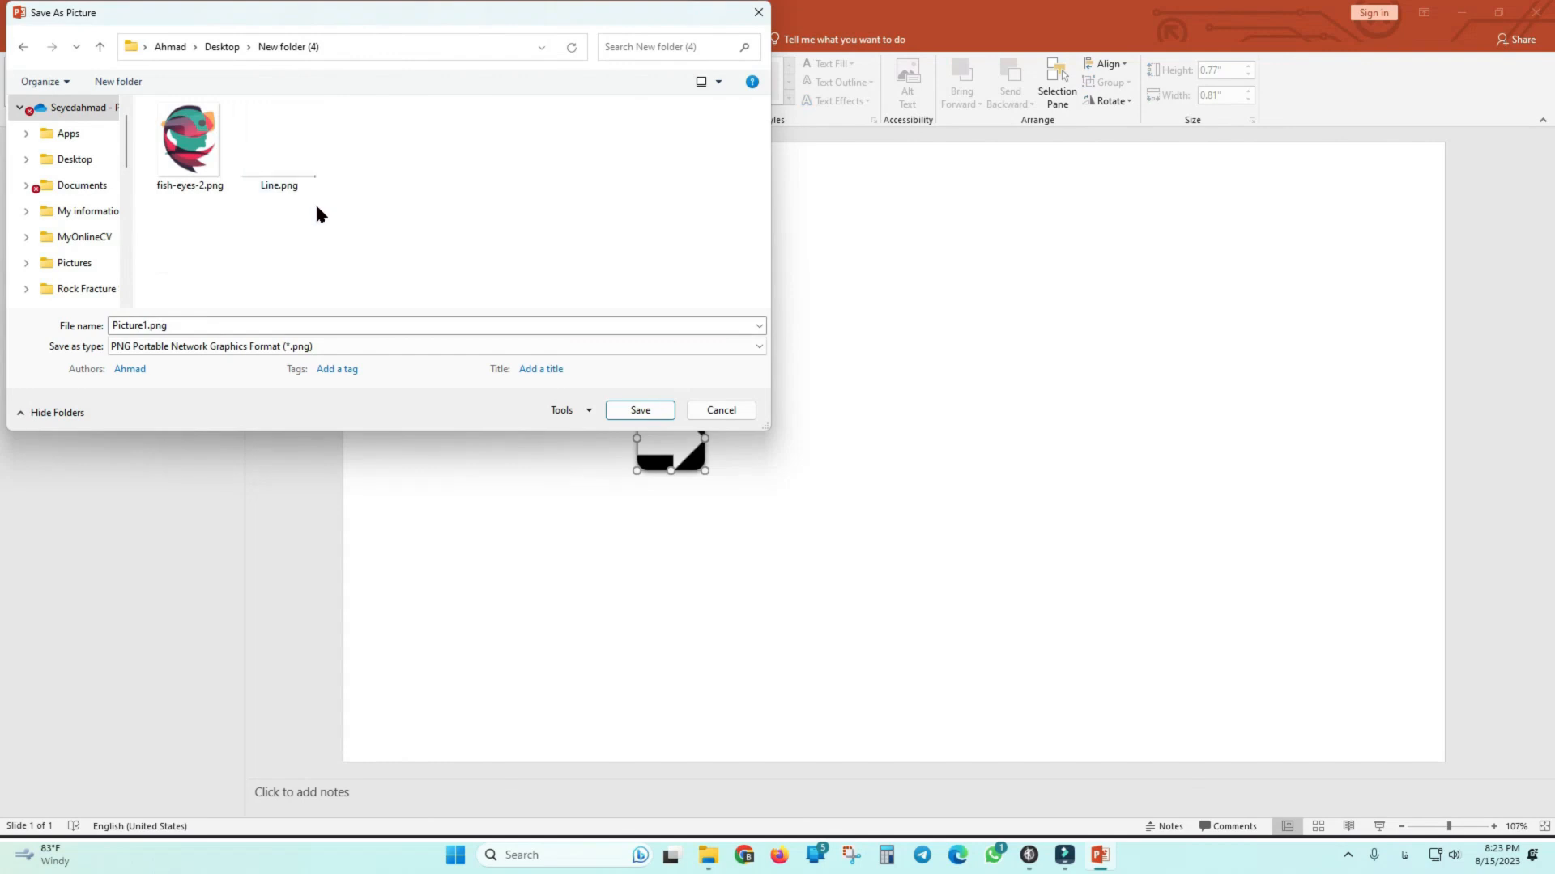
Save the picture under the name Buttom, and close the presentation without saving its changes.
{"action": "double_click", "coordinate": [167, 327]}
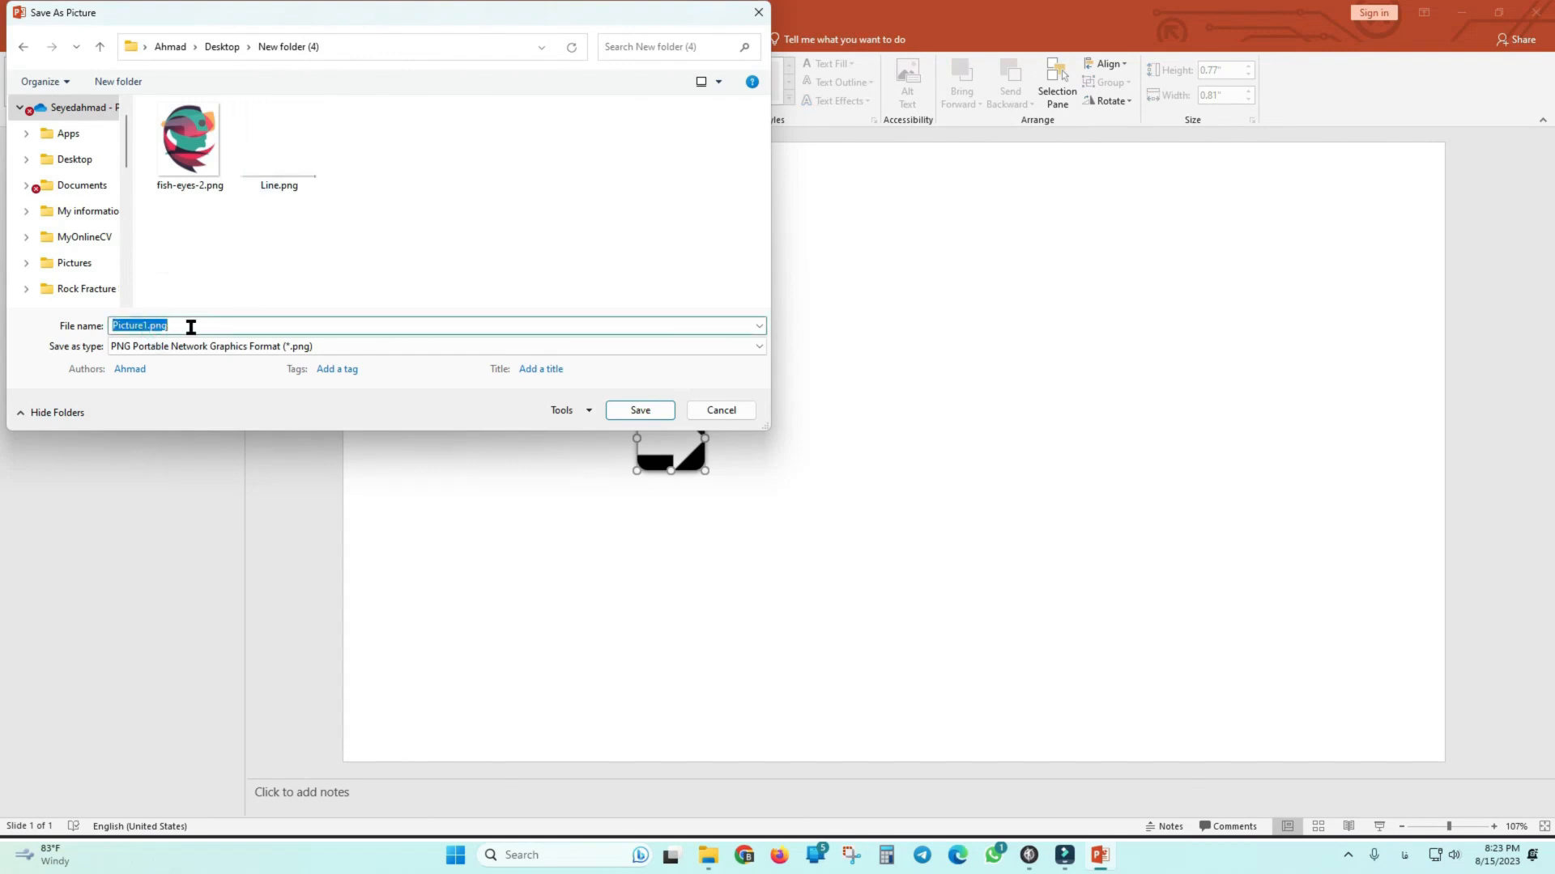
{"action": "key", "text": "BackSpace"}
{"action": "type", "text": "عففخی"}
{"action": "key", "text": "ctrl+a"}
{"action": "key", "text": "alt+shift"}
{"action": "type", "text": "Bu"}
{"action": "left_click", "coordinate": [671, 409]}
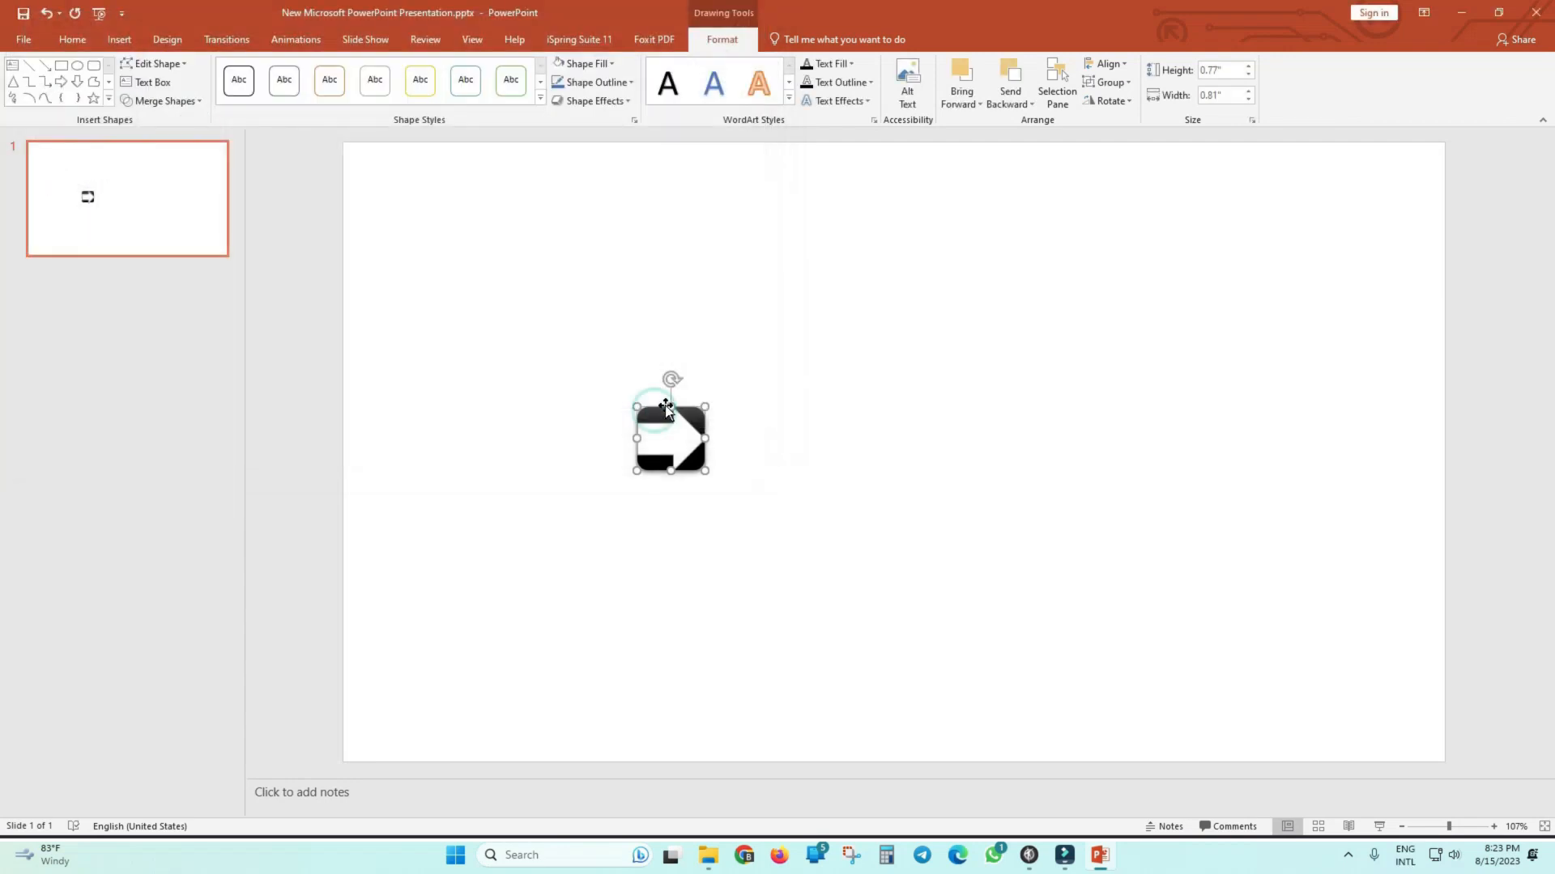
{"action": "left_click", "coordinate": [1535, 12]}
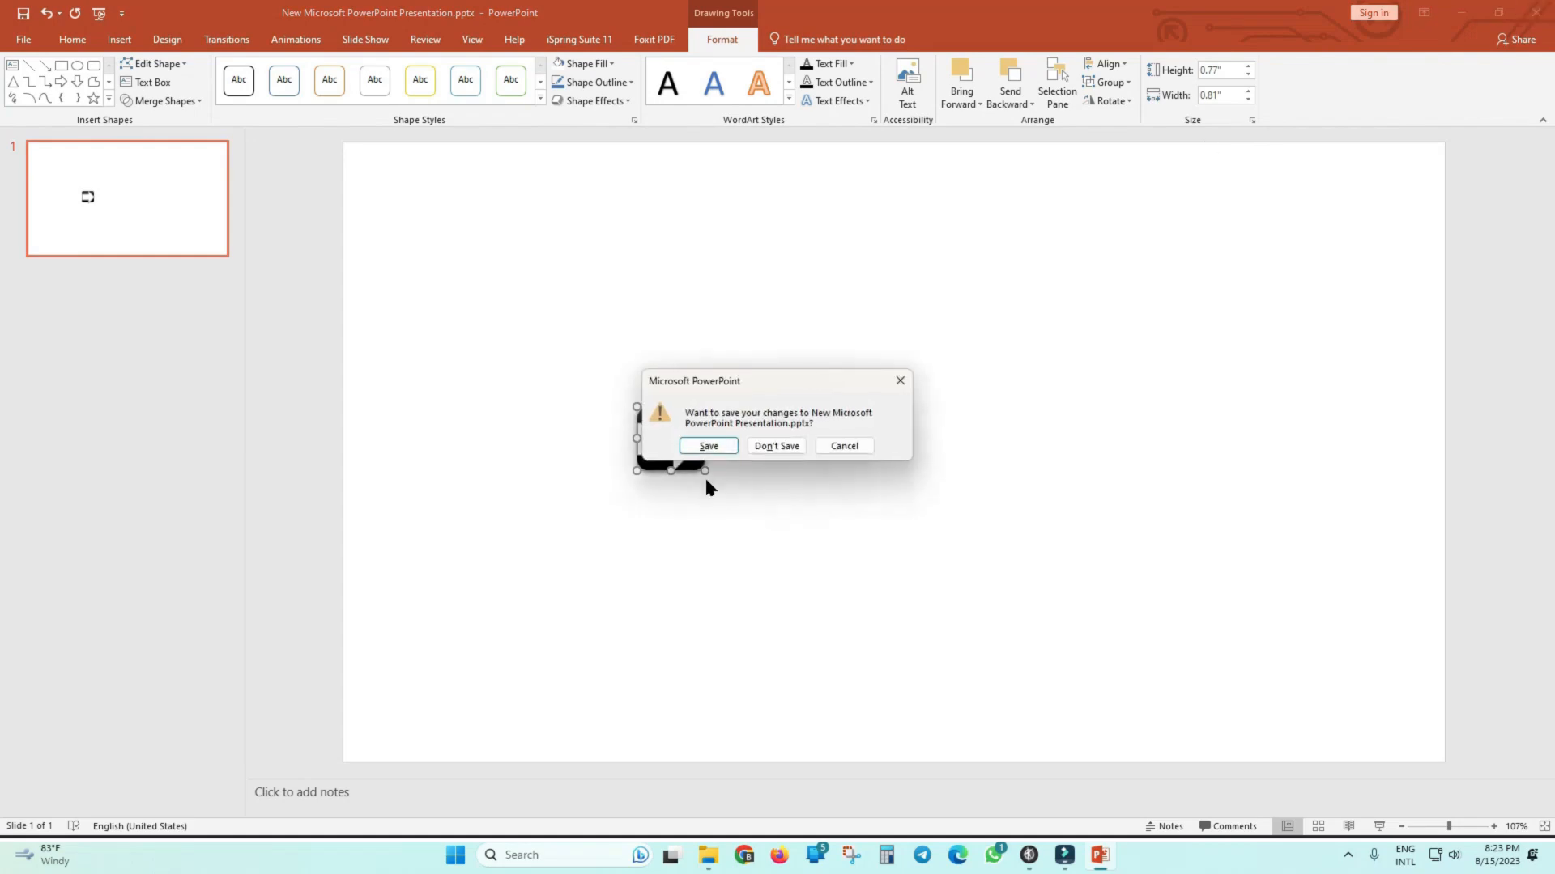
{"action": "left_click", "coordinate": [790, 445]}
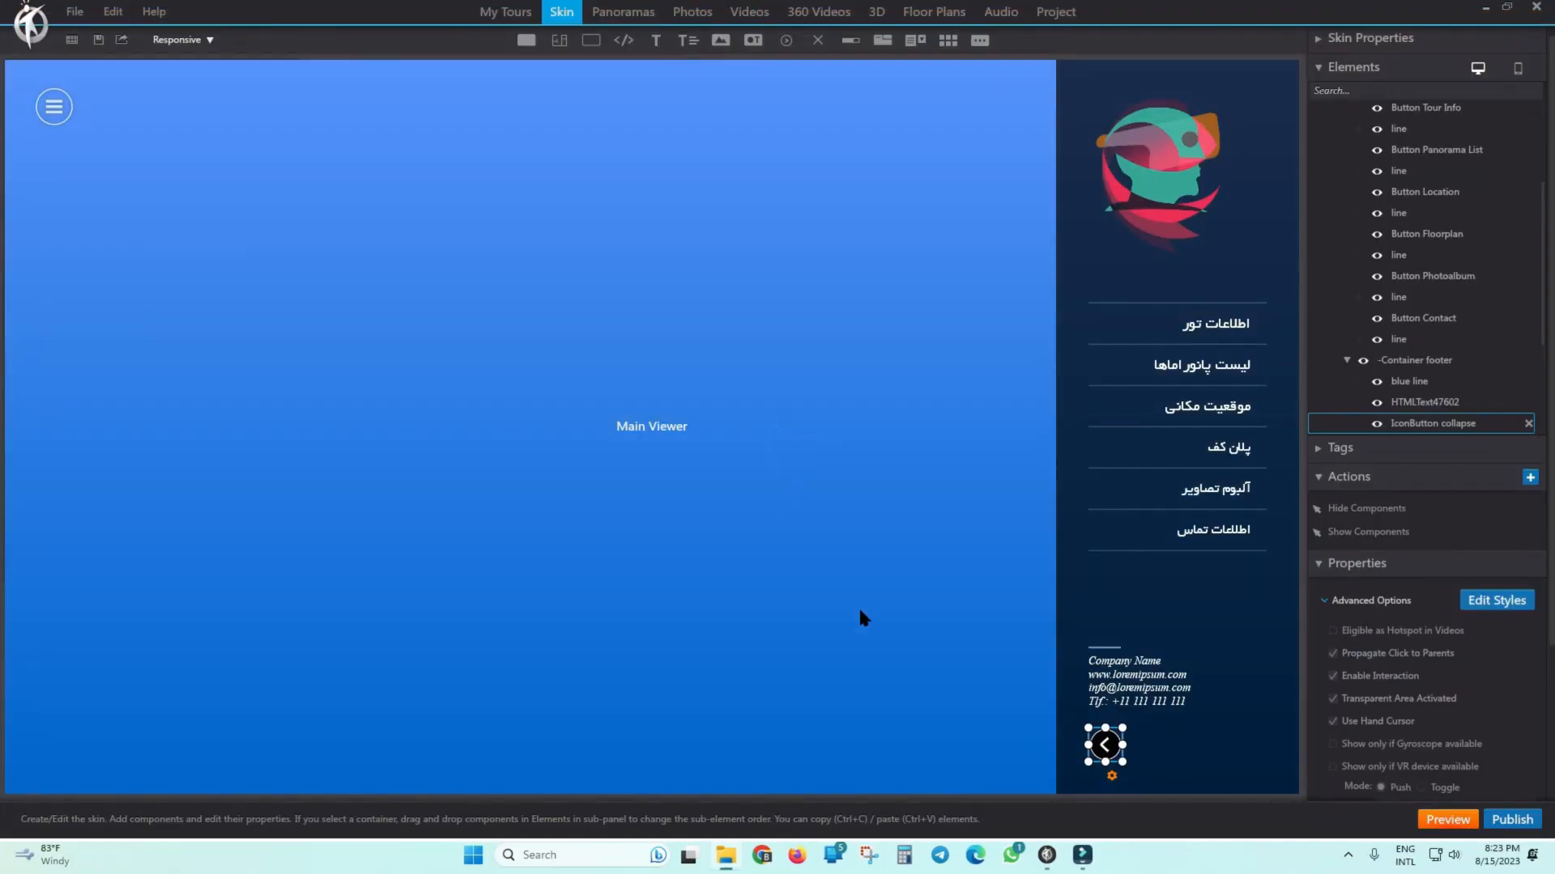
Insert Buttom.png as an image in the lower part of the Main Viewer and shift it up toward the center.
{"action": "left_click", "coordinate": [721, 41]}
{"action": "double_click", "coordinate": [188, 145]}
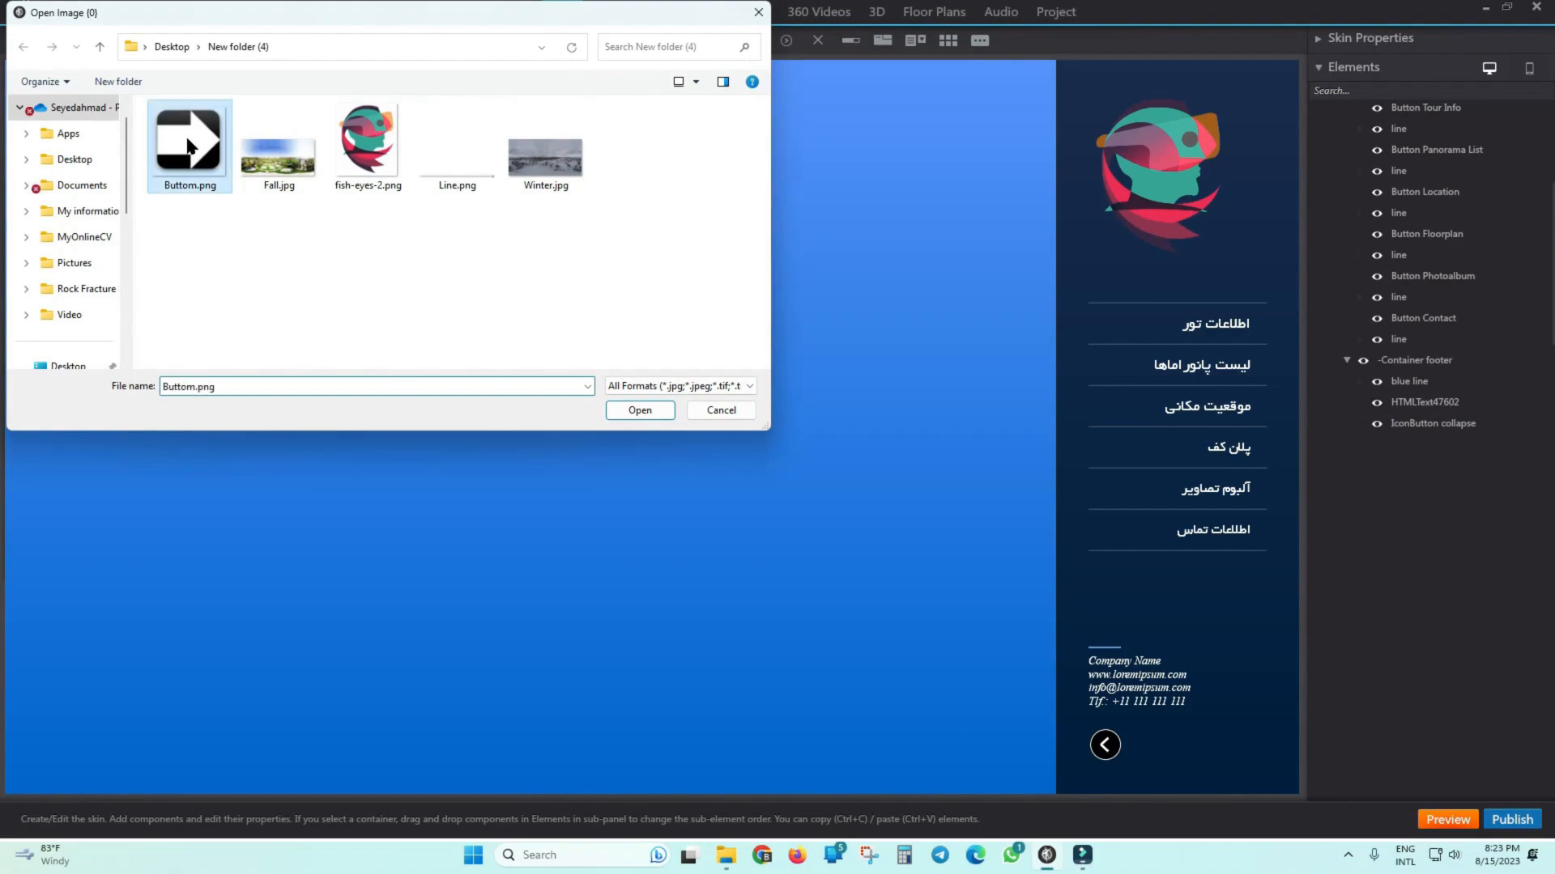
{"action": "left_click", "coordinate": [780, 657]}
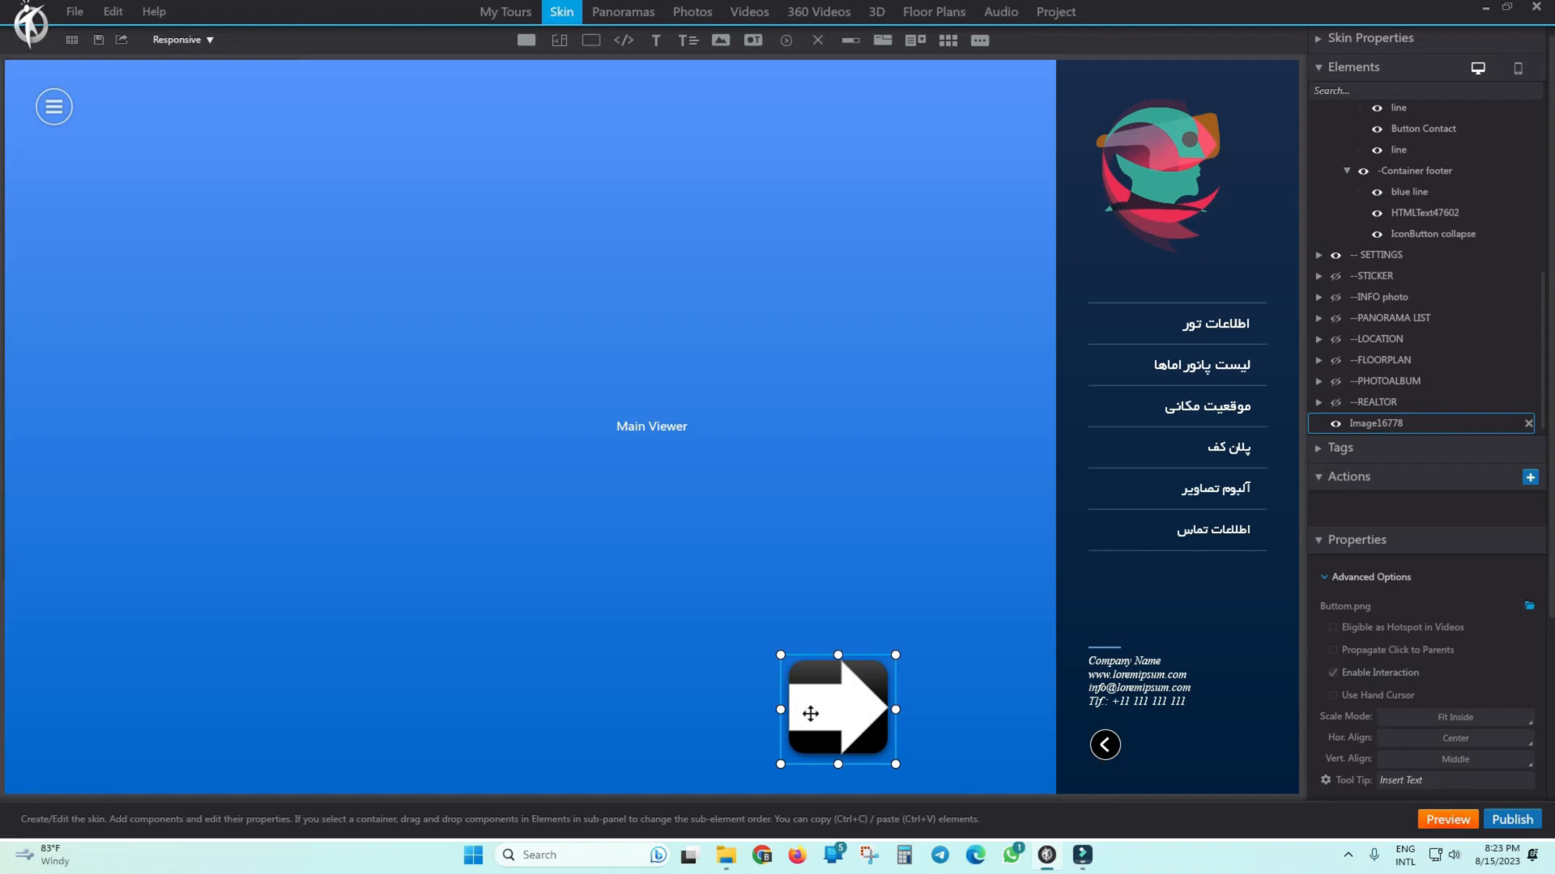
{"action": "left_click_drag", "start_coordinate": [853, 709], "coordinate": [733, 616]}
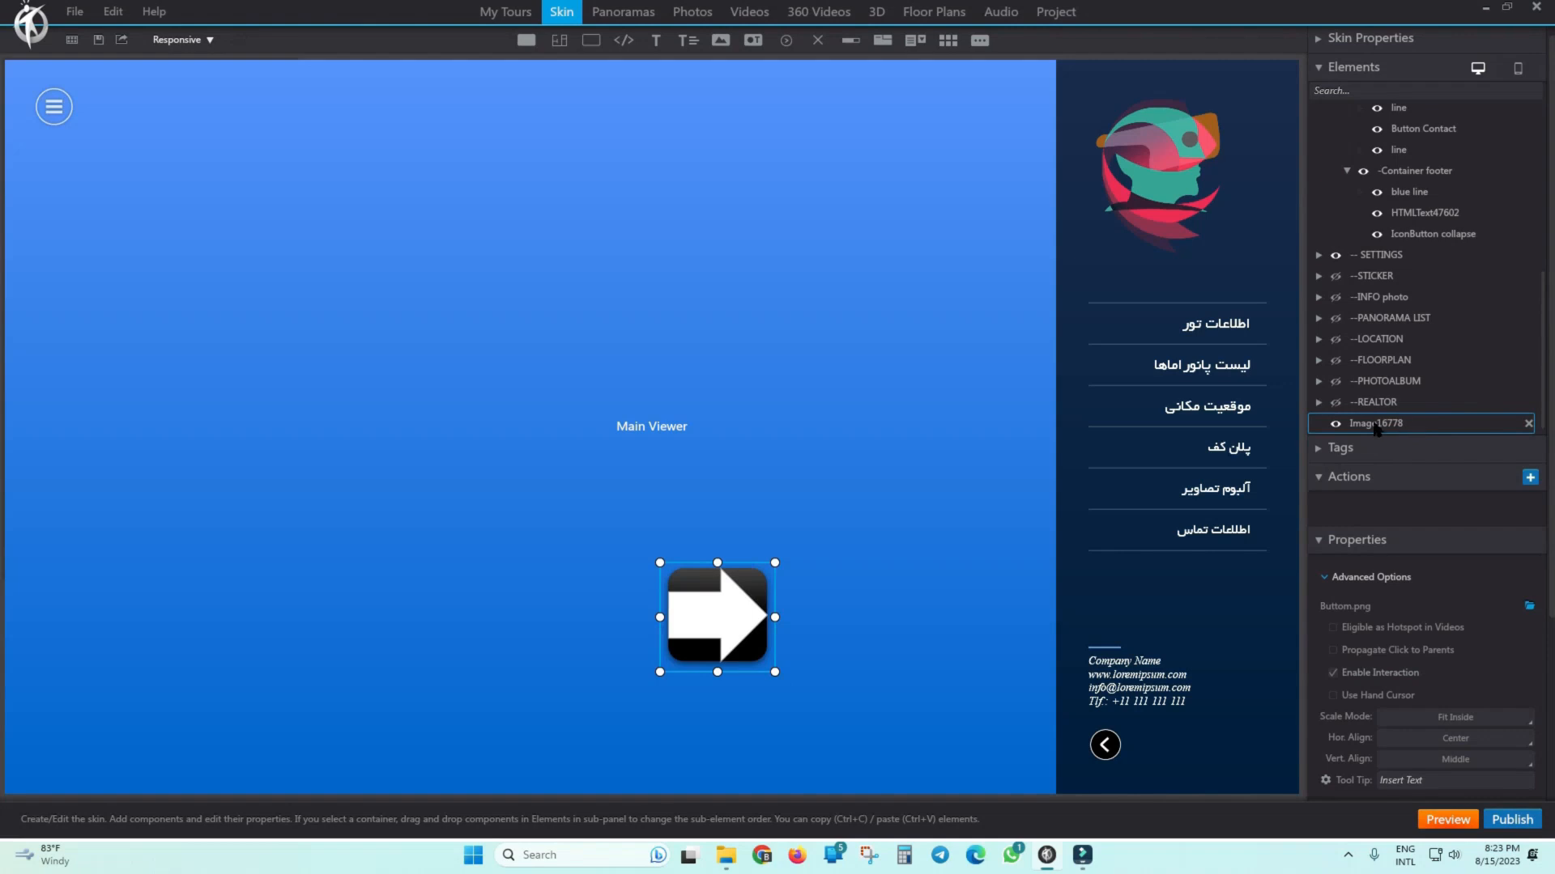
Move the arrow image into the Container footer group, directly above IconButton collapse.
{"action": "scroll", "coordinate": [1422, 311], "scroll_direction": "up", "scroll_amount": 2}
{"action": "scroll", "coordinate": [1409, 255], "scroll_direction": "down", "scroll_amount": 2}
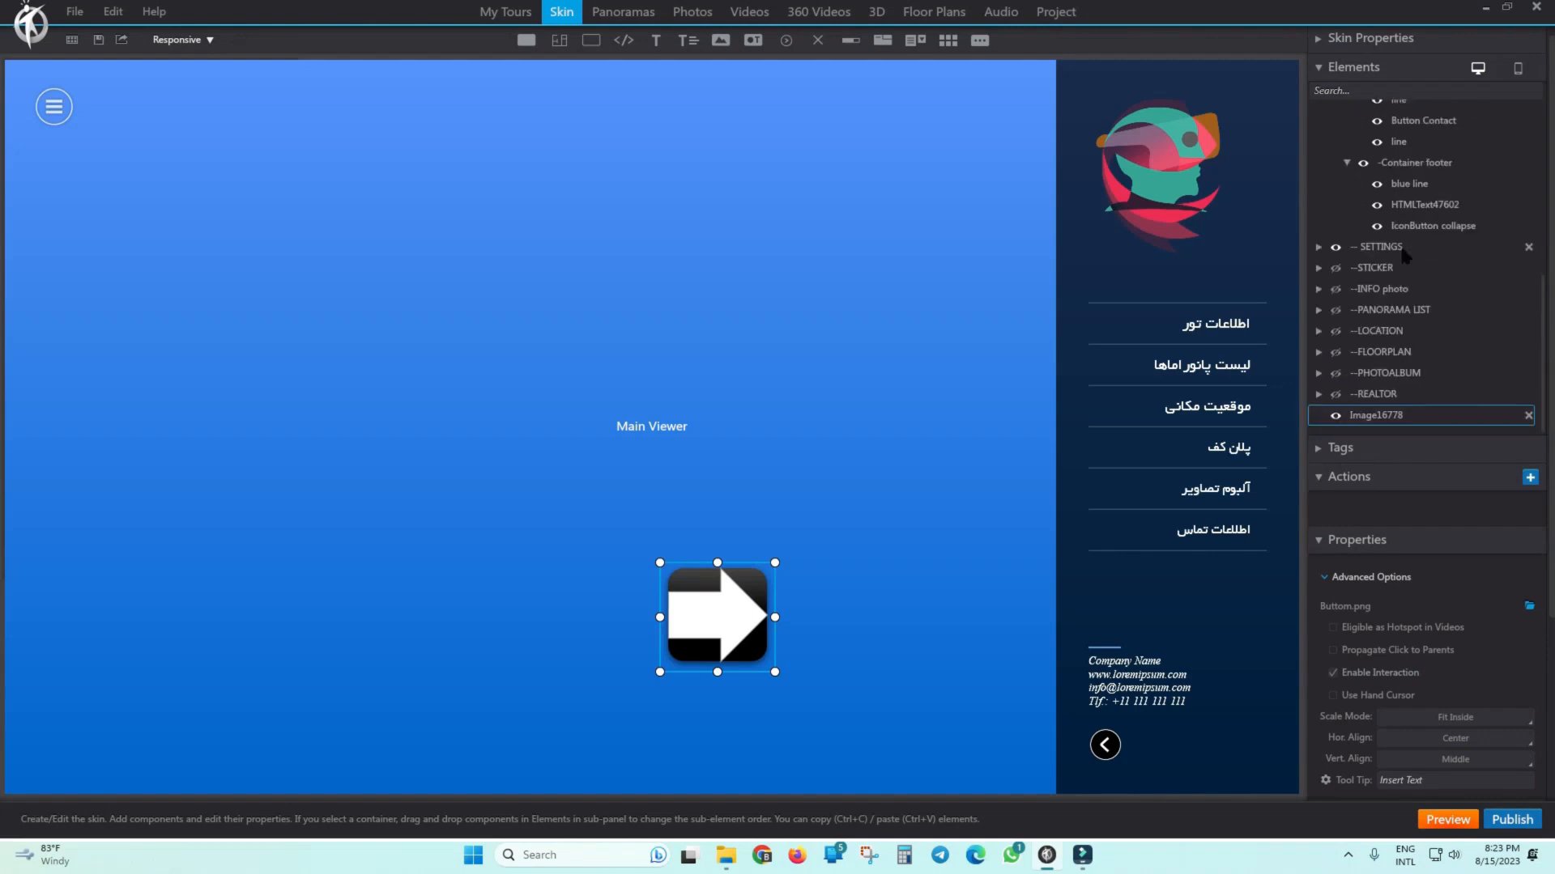
{"action": "scroll", "coordinate": [1418, 350], "scroll_direction": "up", "scroll_amount": 5}
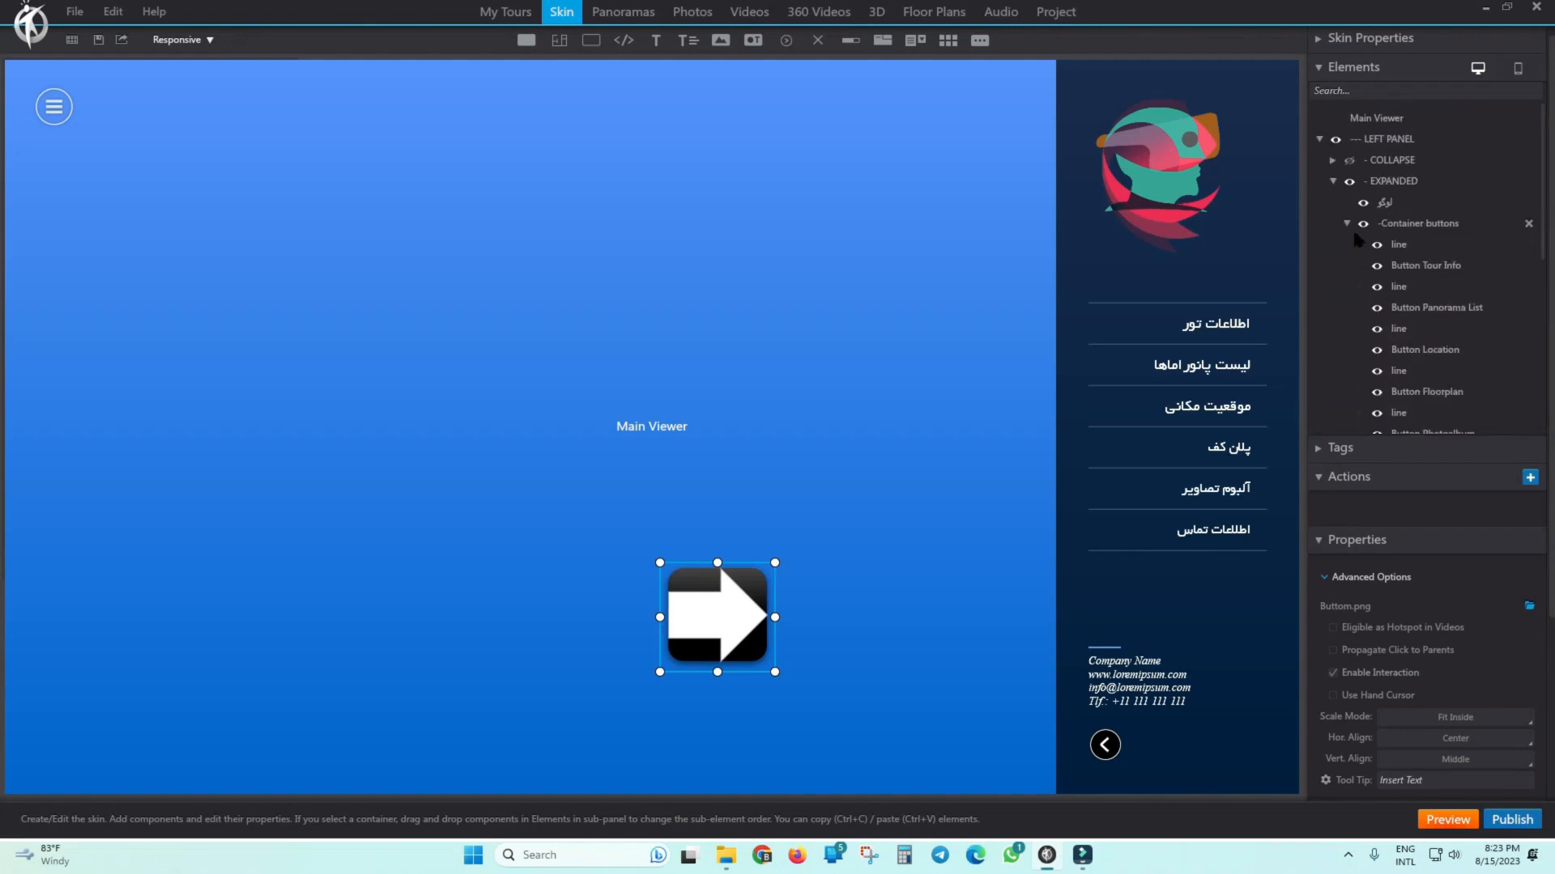
{"action": "left_click", "coordinate": [1119, 746]}
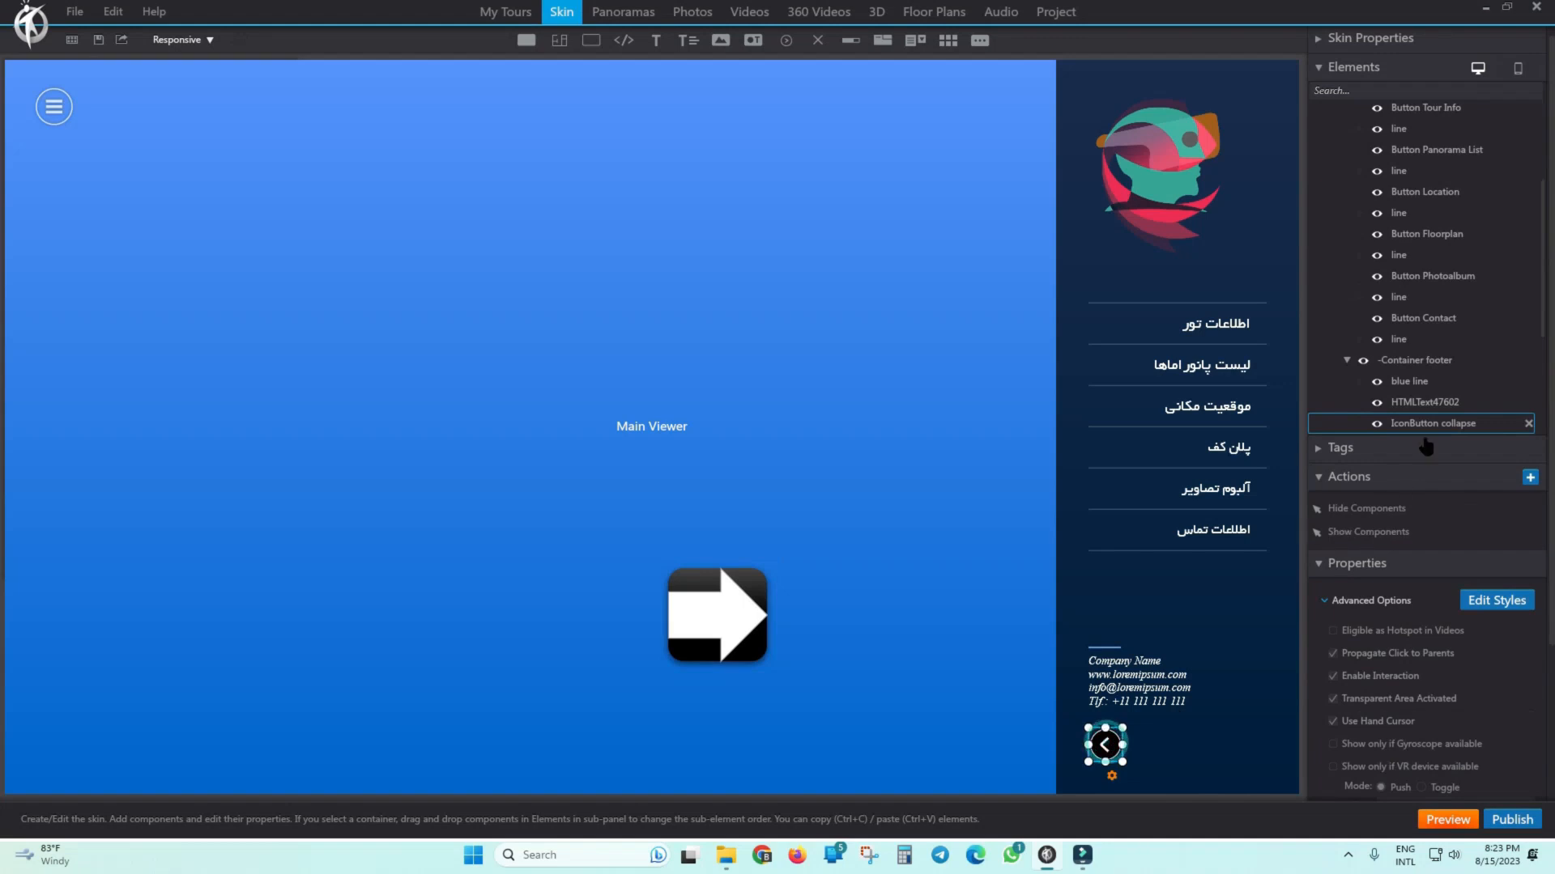
{"action": "scroll", "coordinate": [1427, 427], "scroll_direction": "down", "scroll_amount": 3}
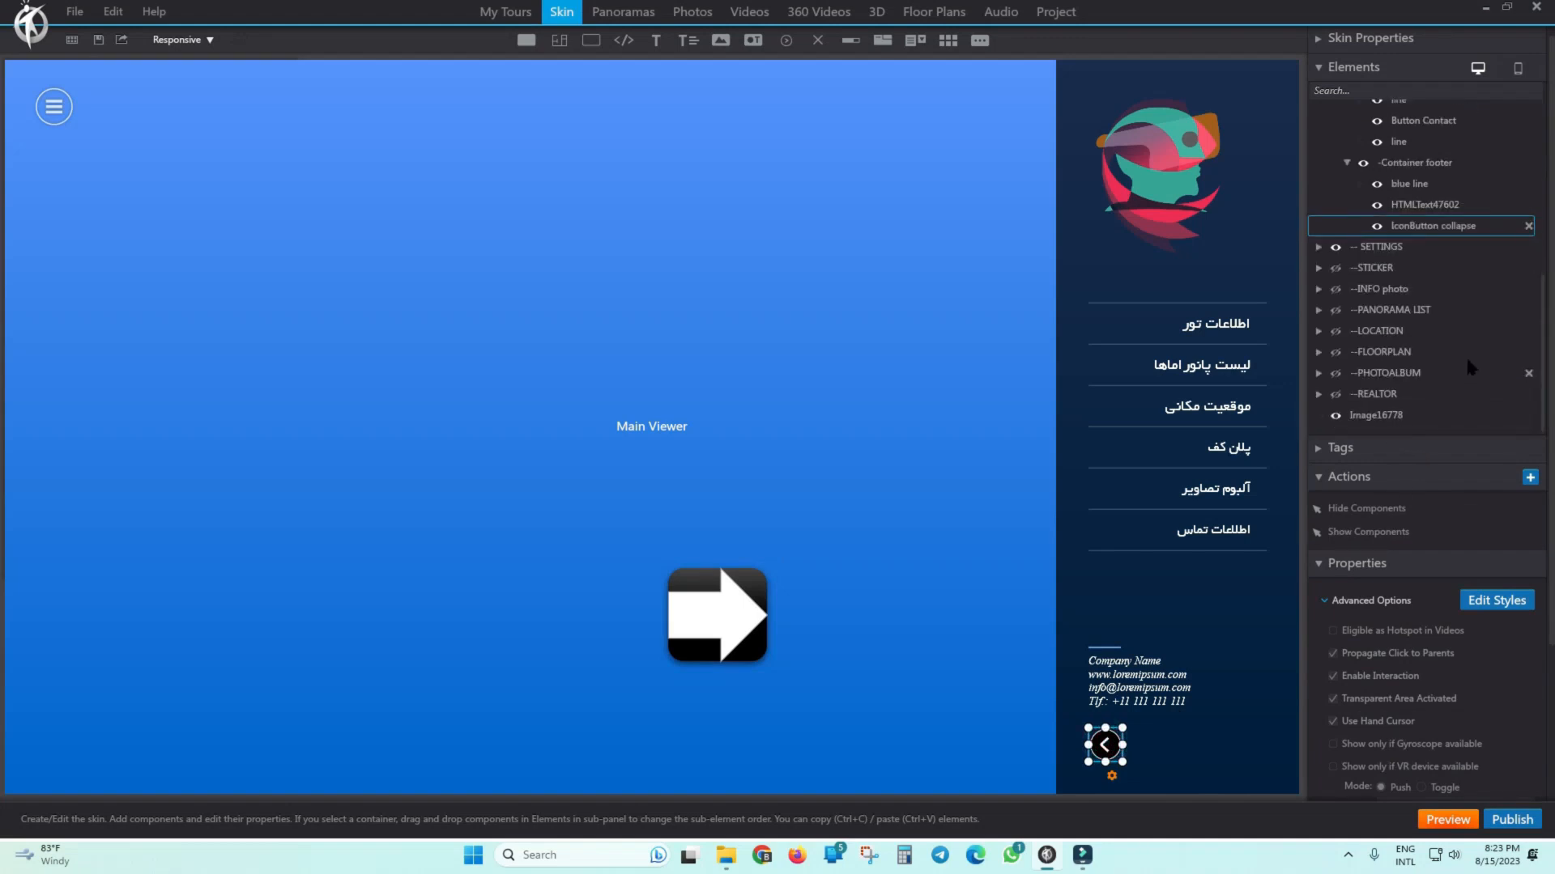
{"action": "left_click", "coordinate": [1384, 416]}
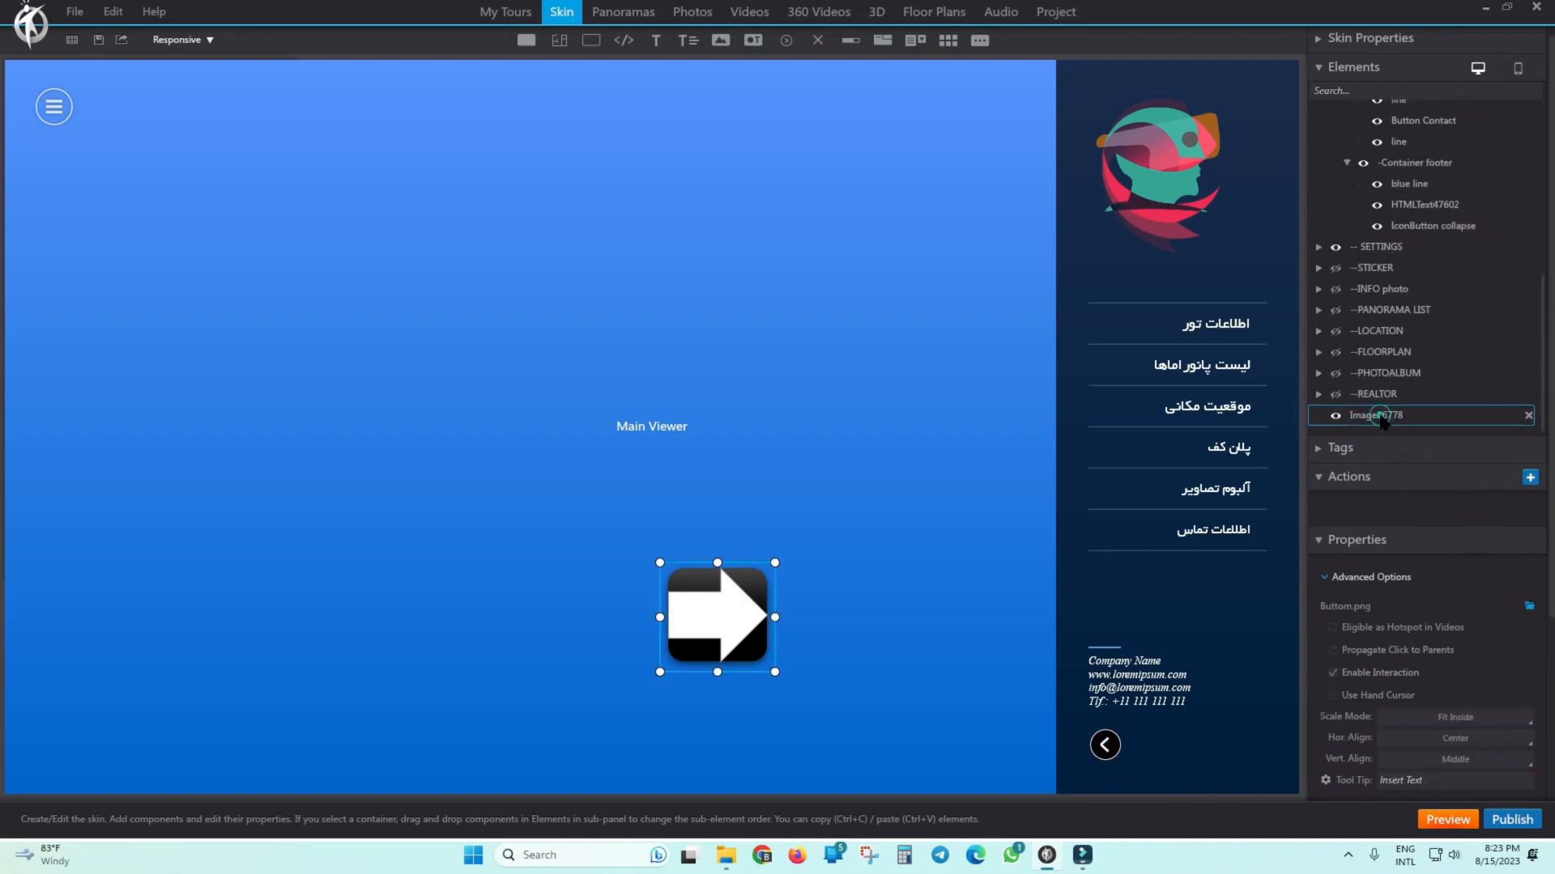
{"action": "left_click", "coordinate": [1435, 227]}
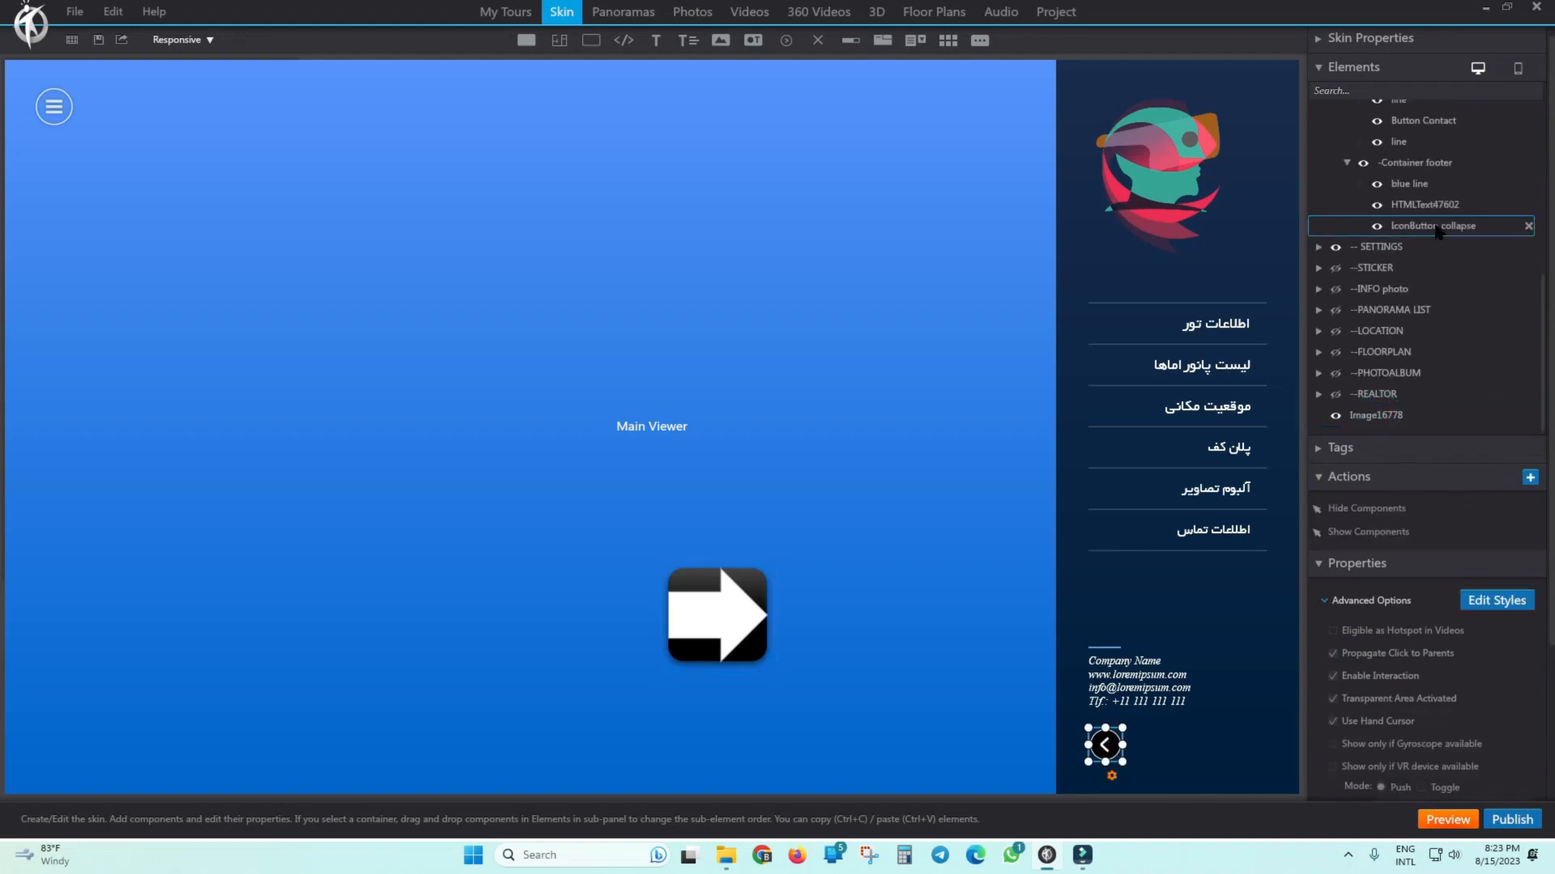
{"action": "left_click", "coordinate": [1378, 417]}
{"action": "left_click_drag", "start_coordinate": [1375, 421], "coordinate": [1427, 223]}
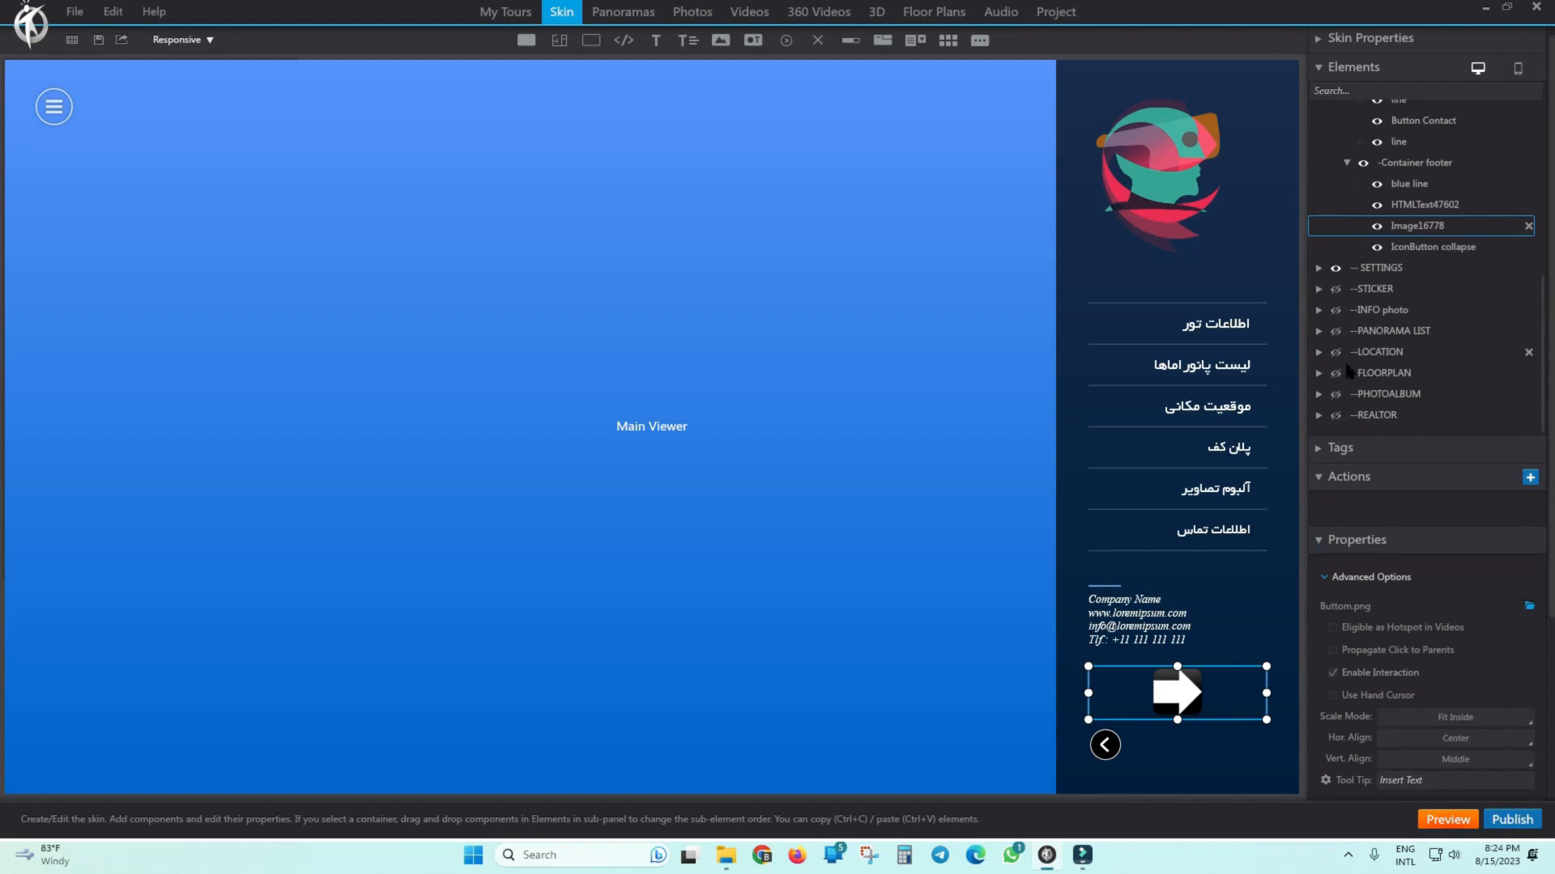
Compare the properties, actions and size settings of the arrow image with those of IconButton collapse.
{"action": "left_click", "coordinate": [1427, 248]}
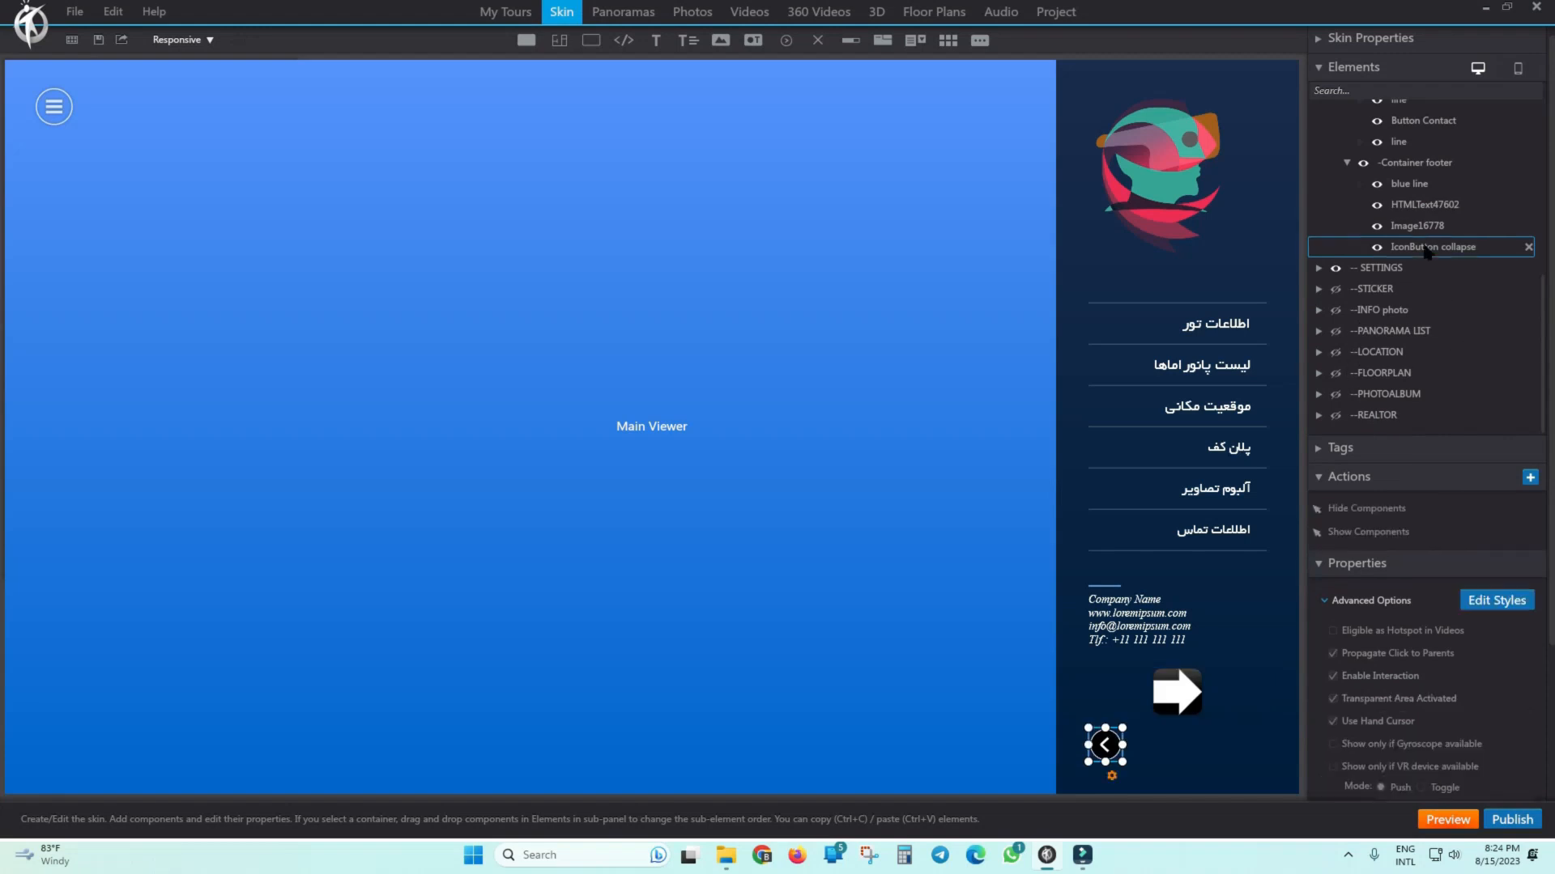
{"action": "left_click", "coordinate": [1182, 691]}
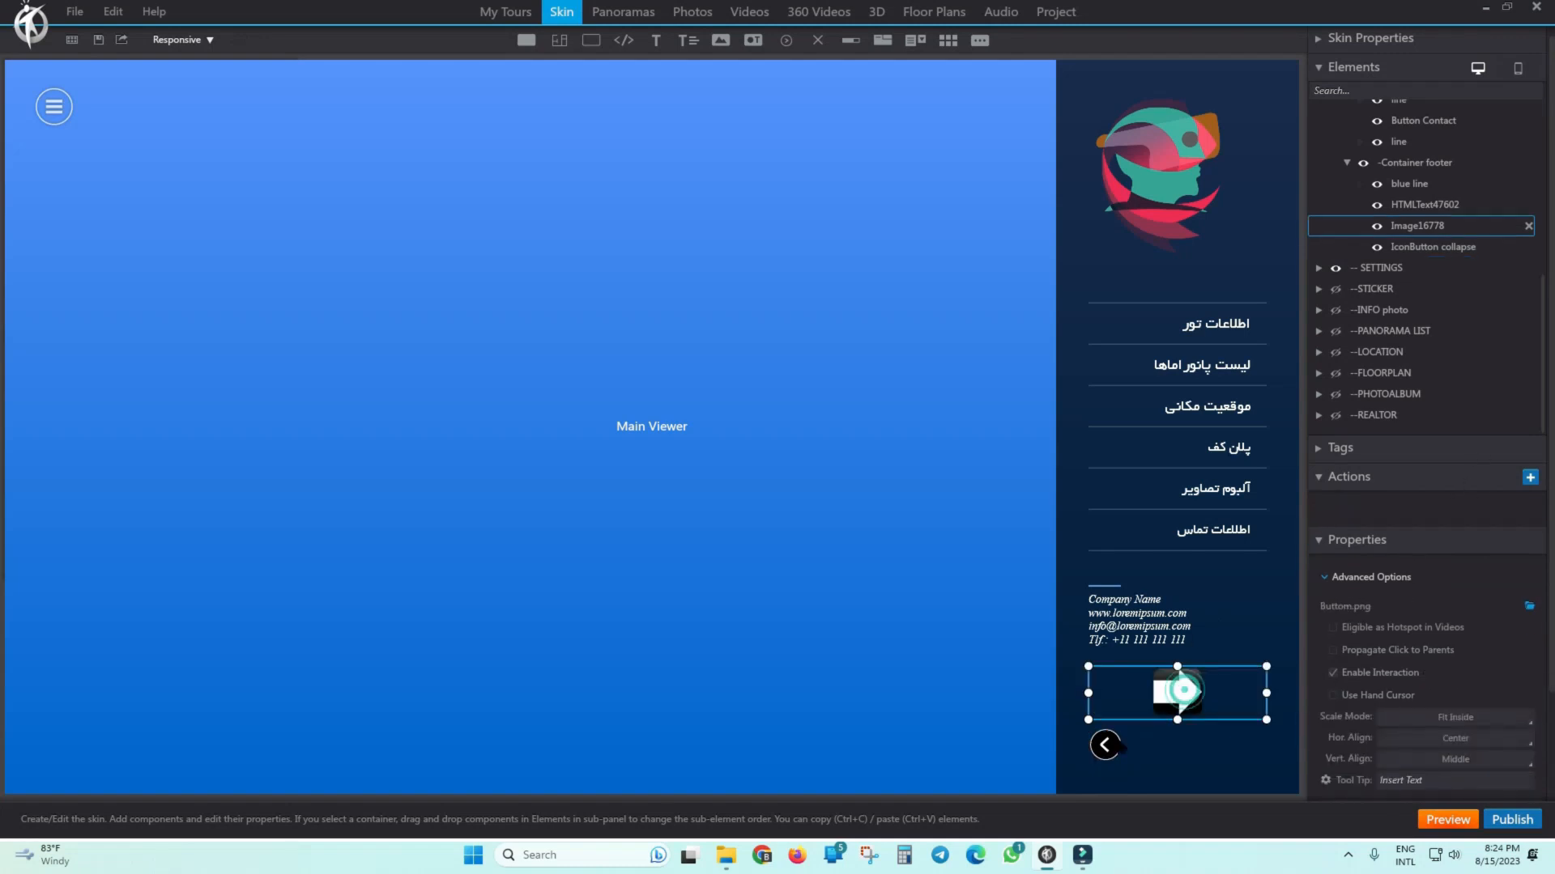
{"action": "left_click", "coordinate": [1105, 745]}
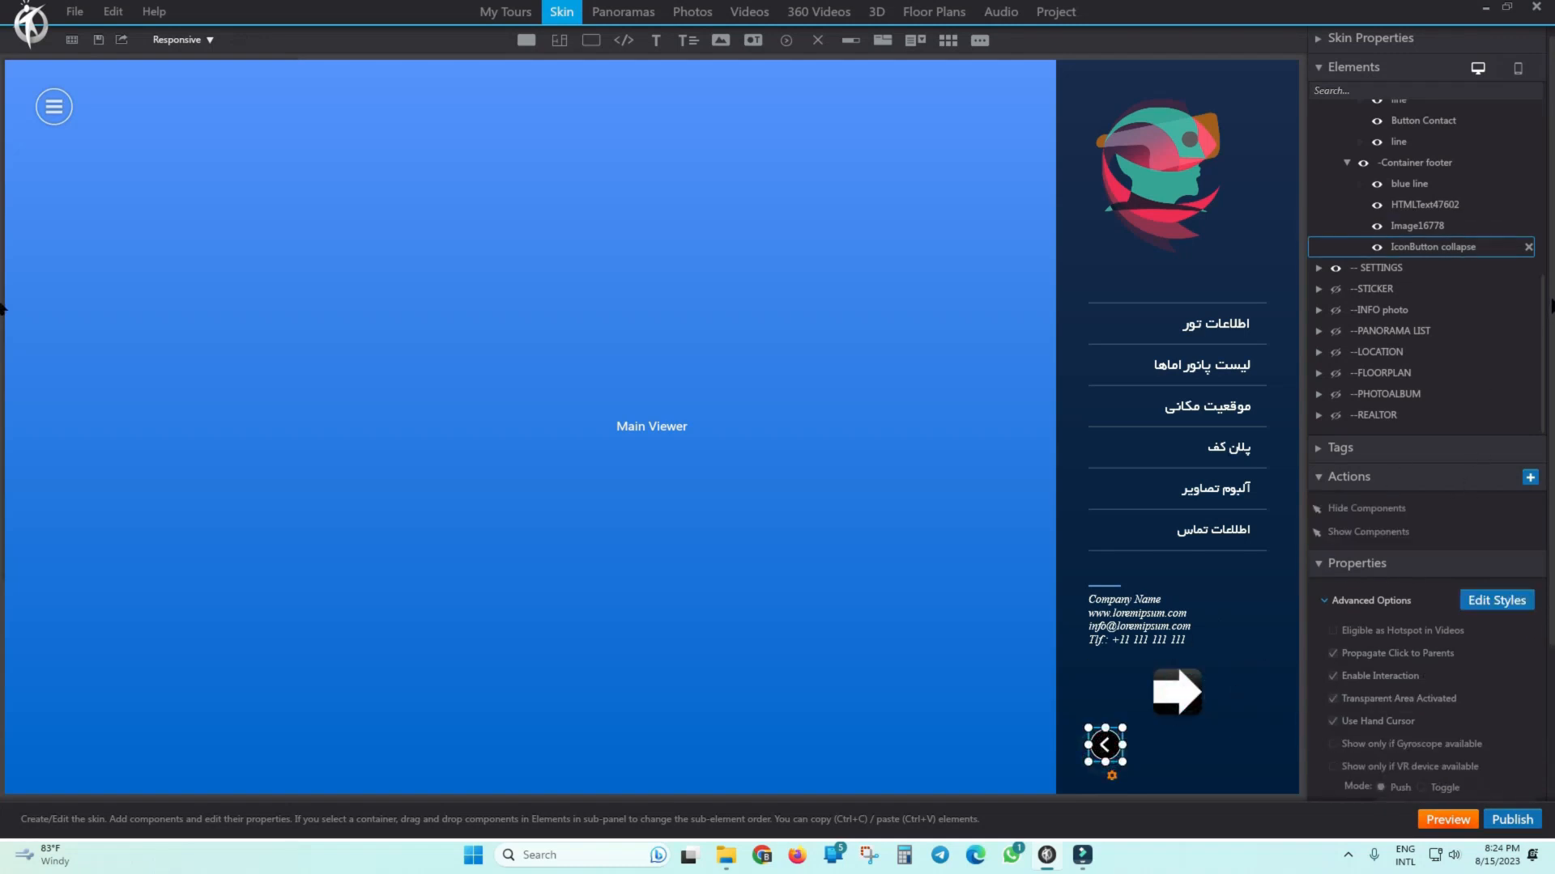
{"action": "left_click_drag", "start_coordinate": [1552, 303], "coordinate": [1552, 453]}
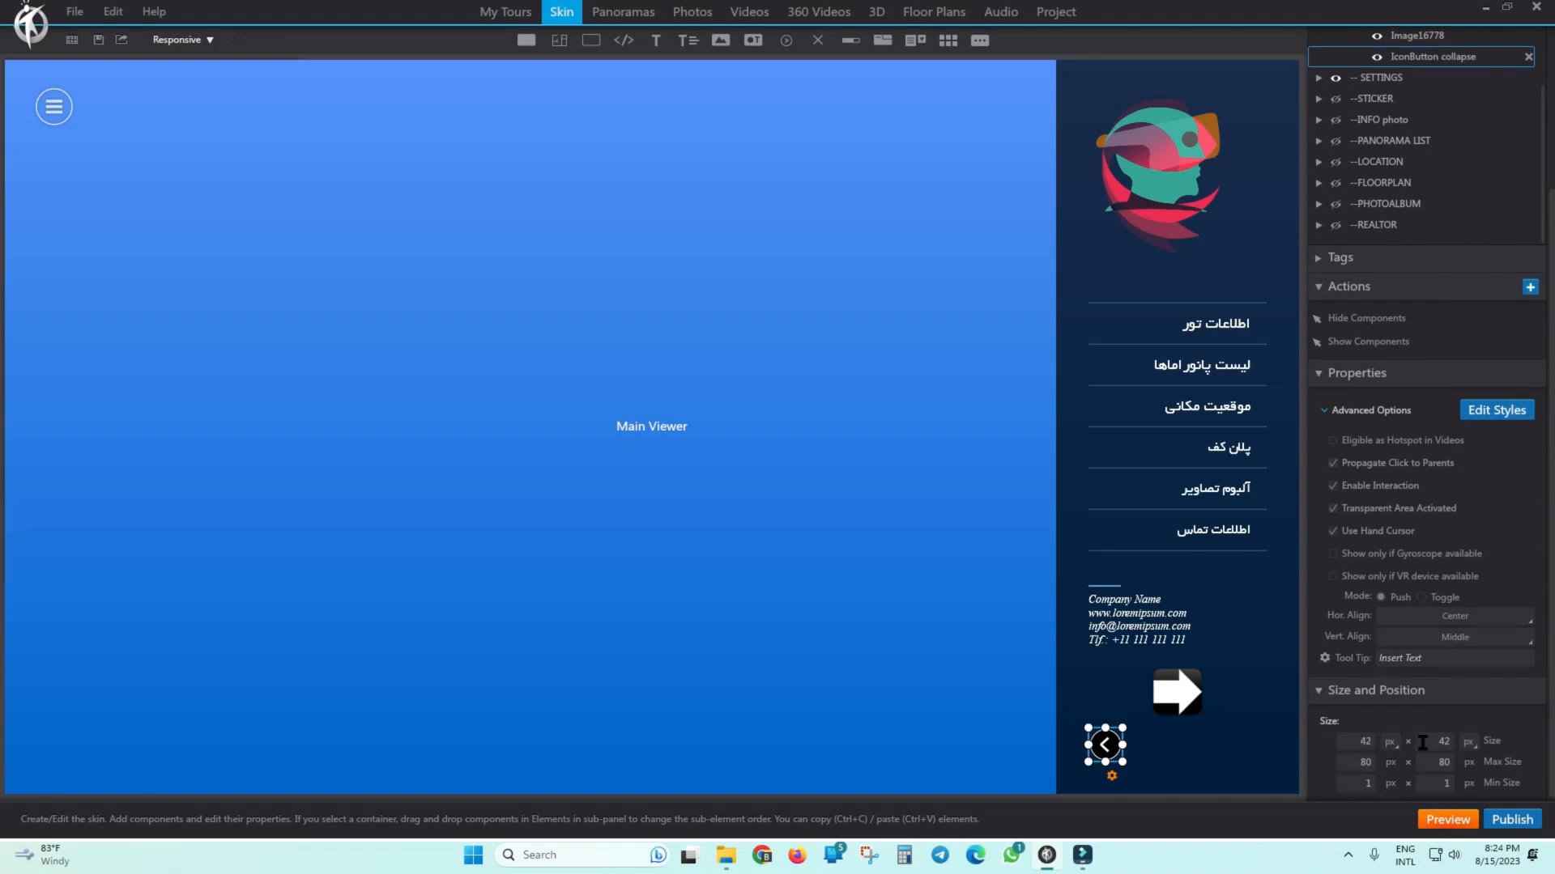
{"action": "left_click", "coordinate": [1179, 704]}
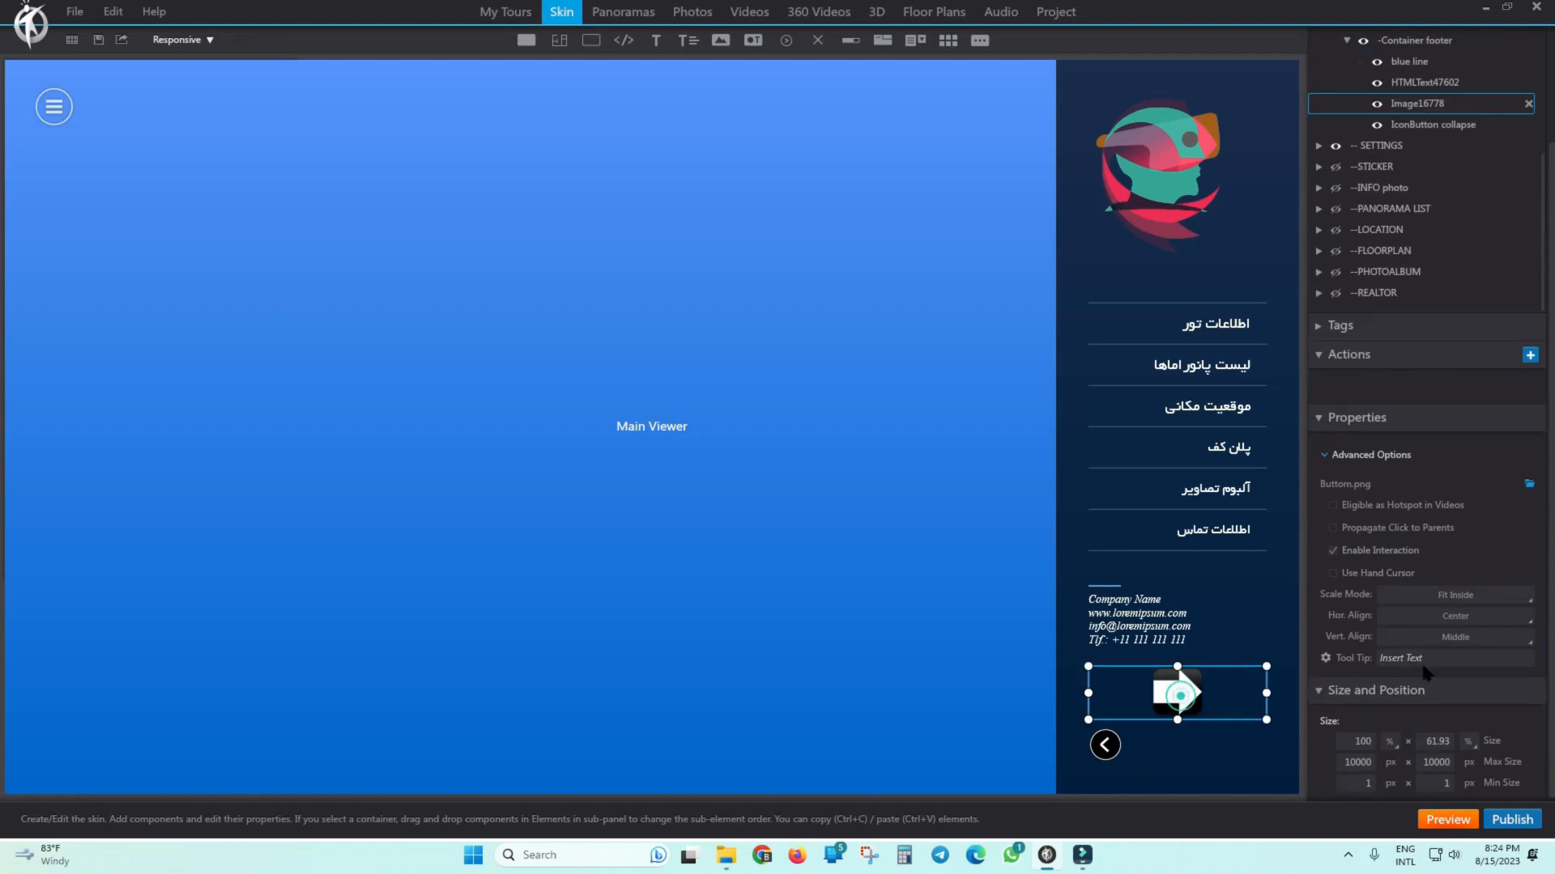
{"action": "left_click", "coordinate": [1108, 751]}
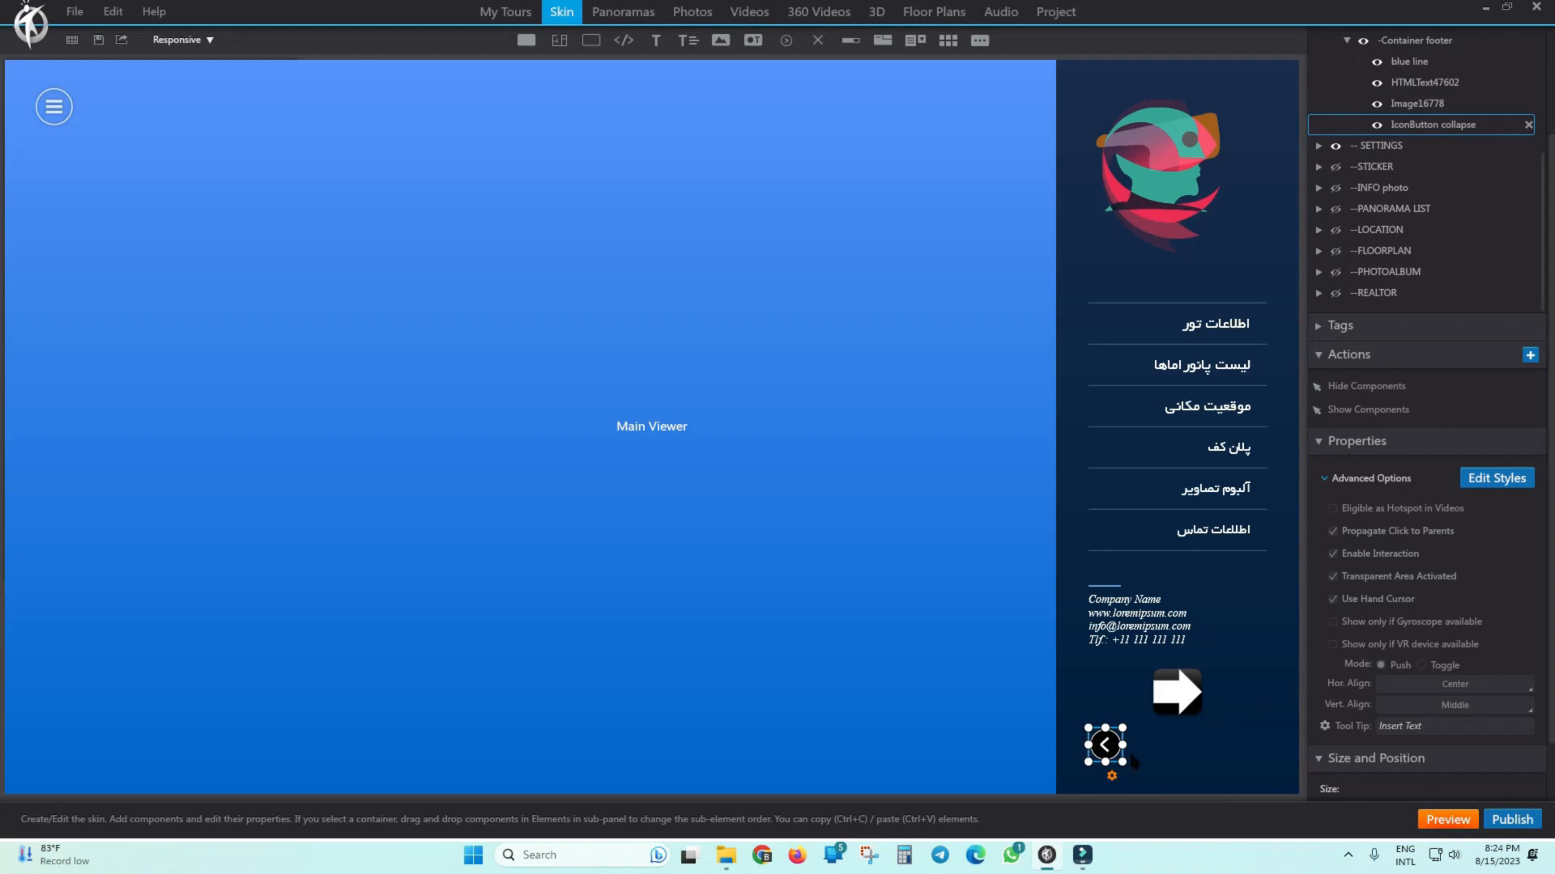
{"action": "left_click", "coordinate": [1181, 693]}
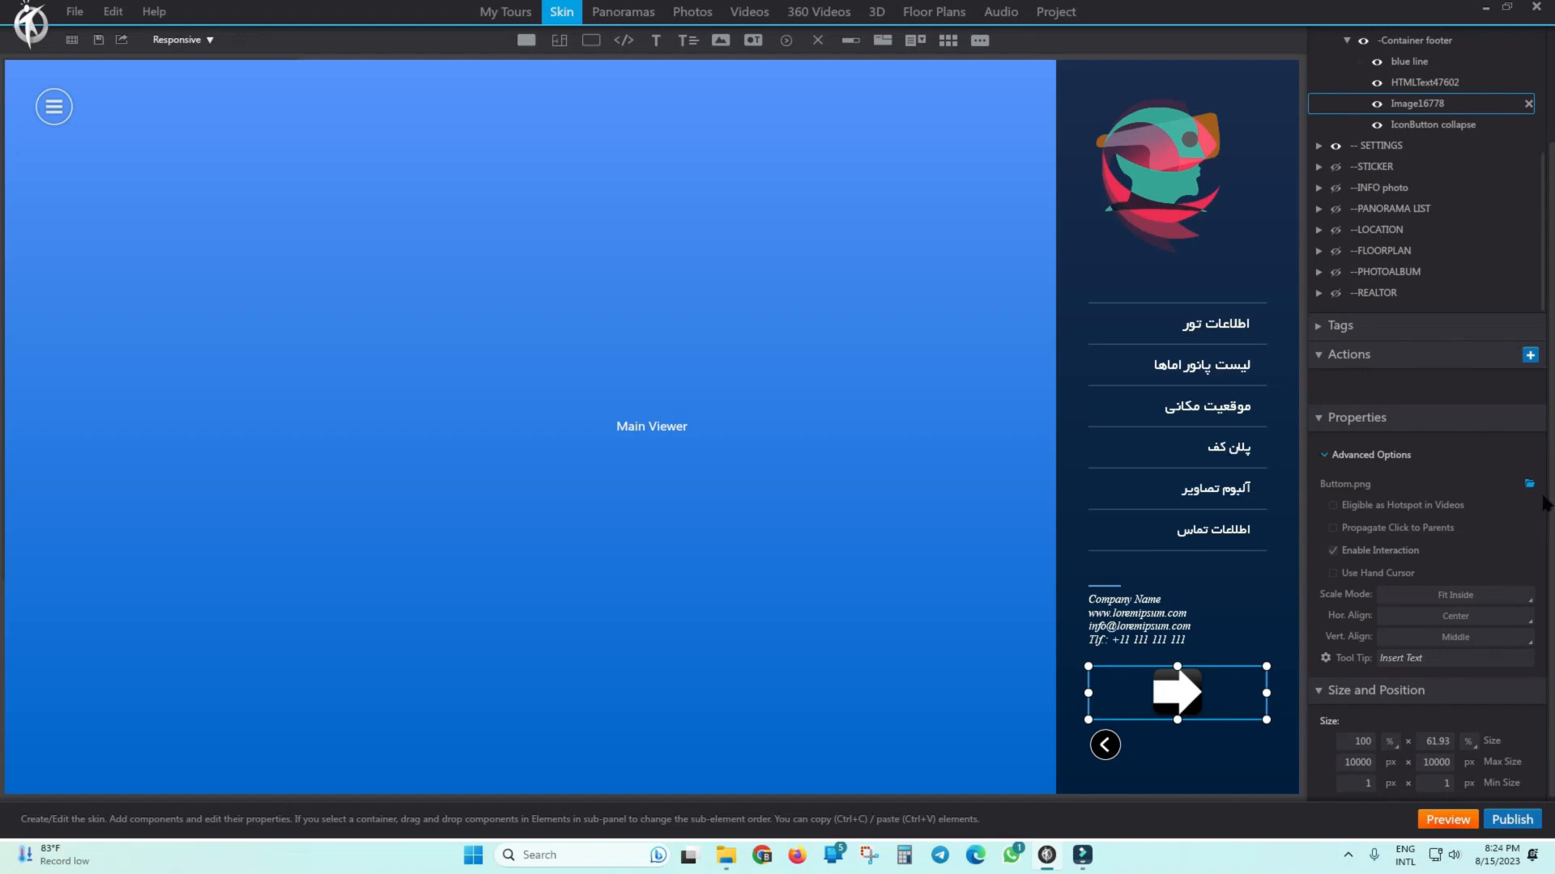
{"action": "left_click", "coordinate": [1104, 745]}
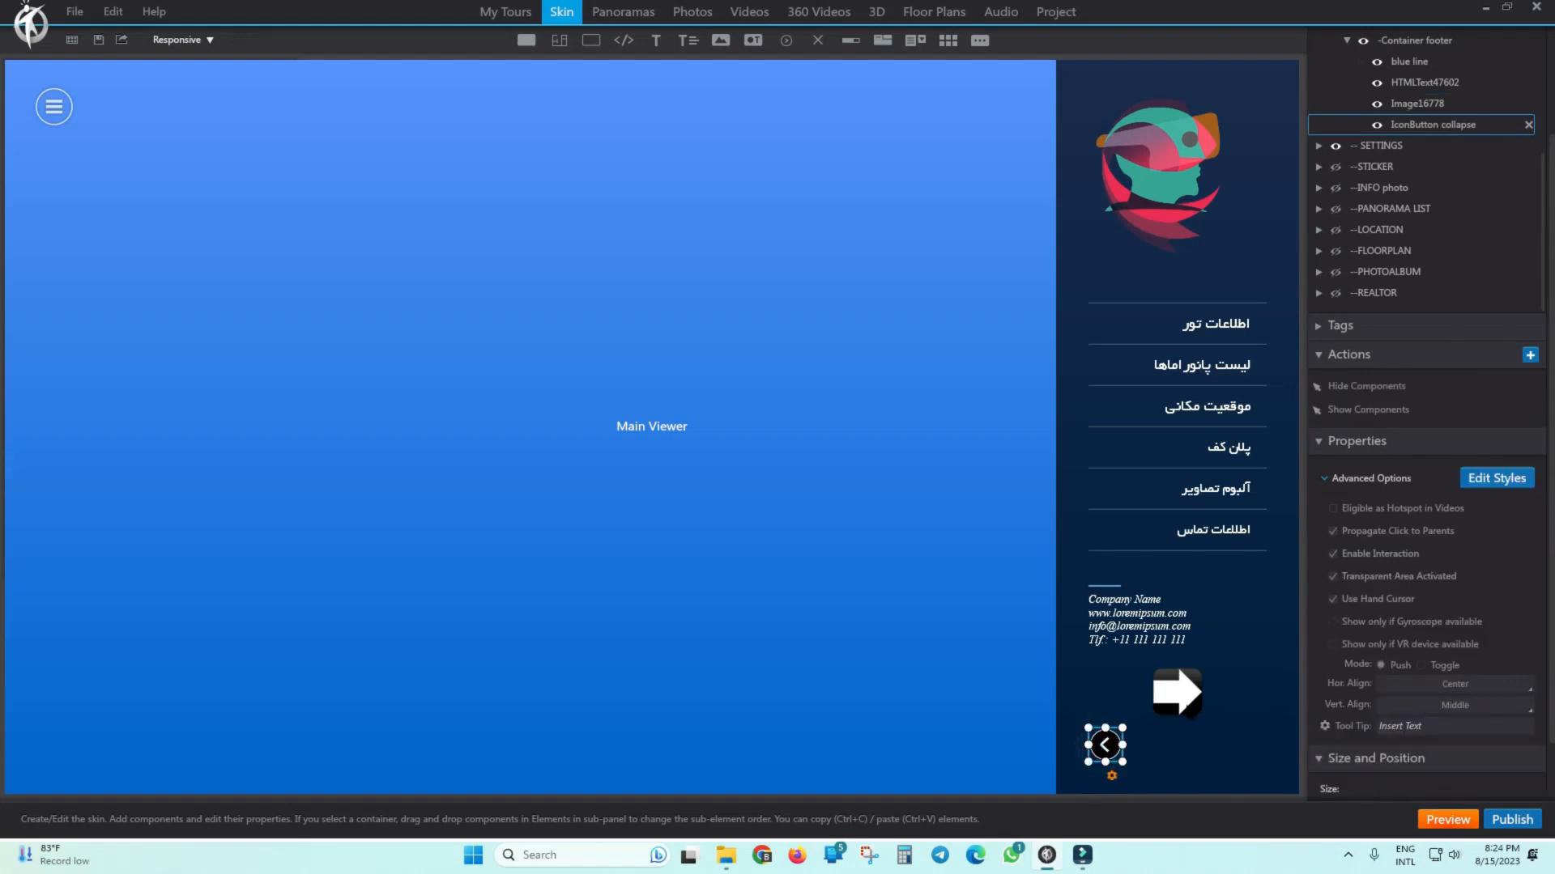
{"action": "left_click", "coordinate": [1166, 695]}
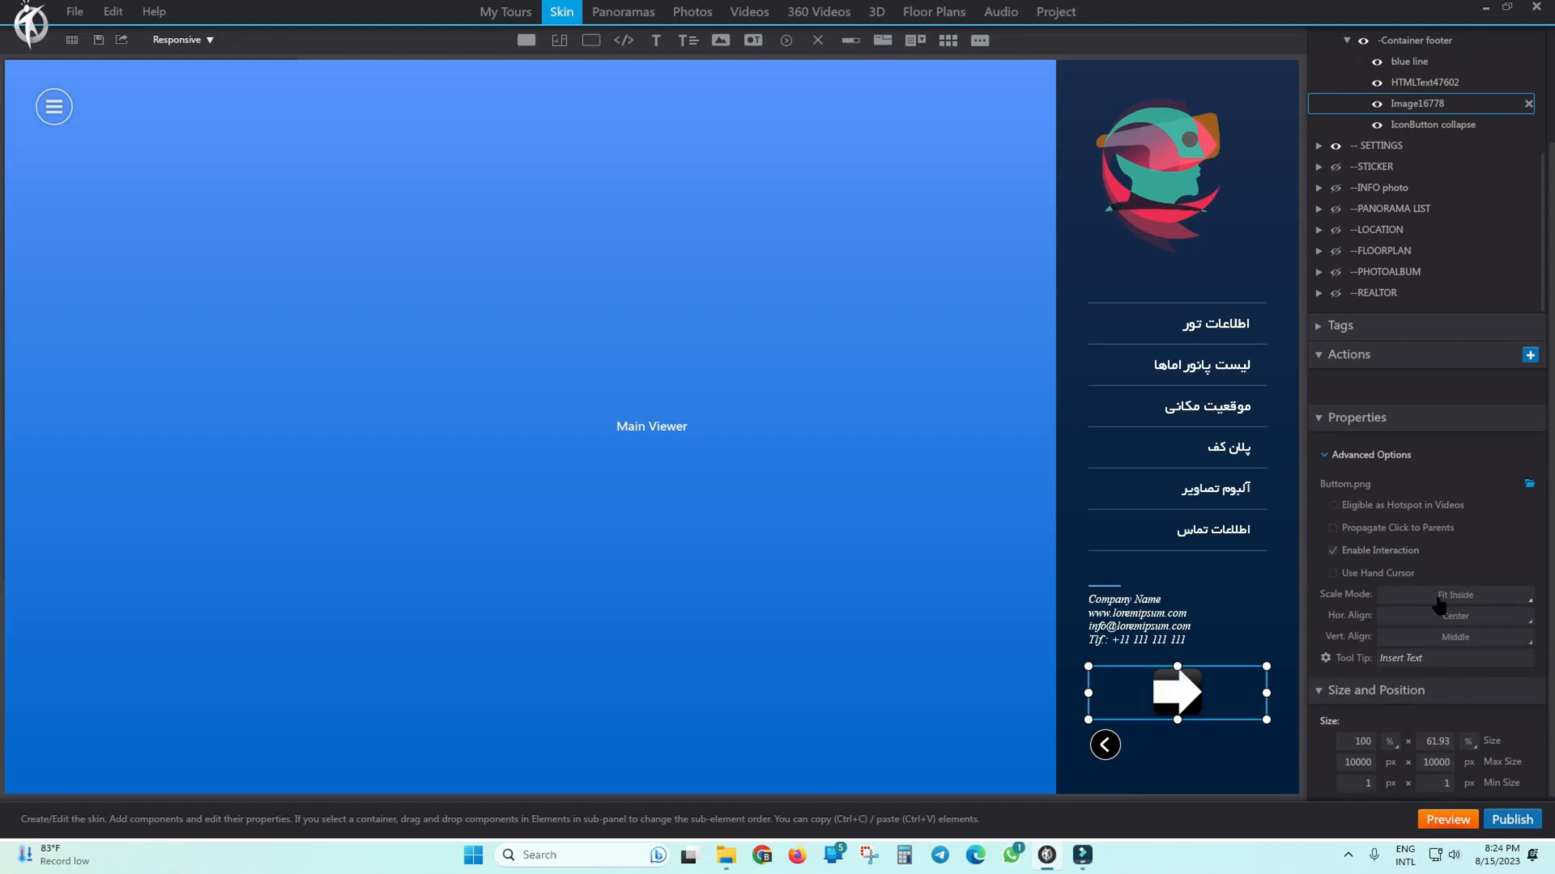
{"action": "left_click", "coordinate": [1105, 745]}
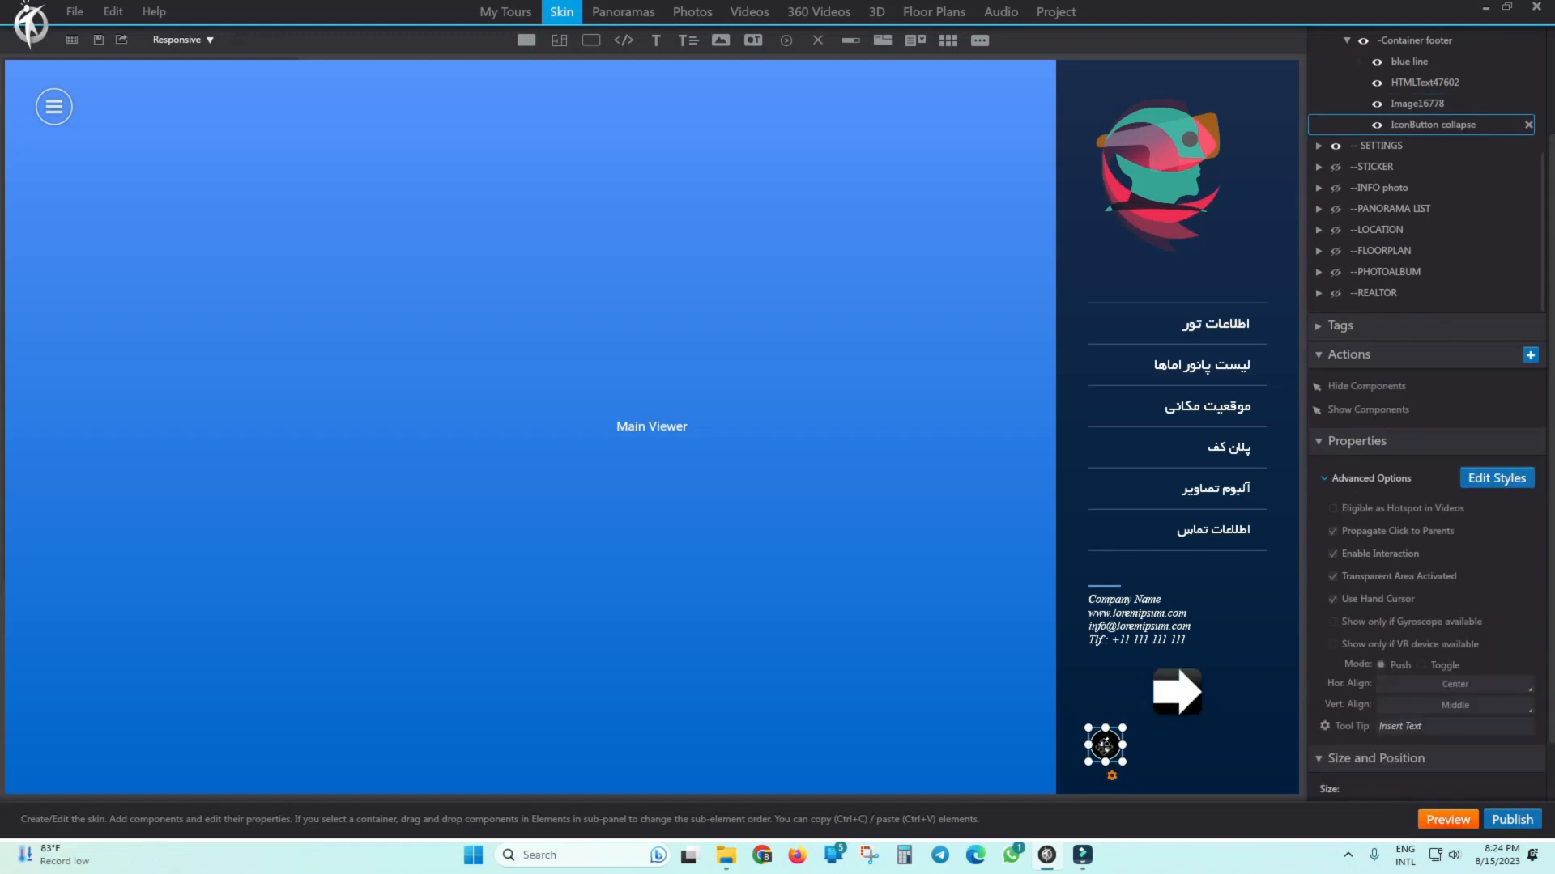
{"action": "left_click", "coordinate": [1175, 693]}
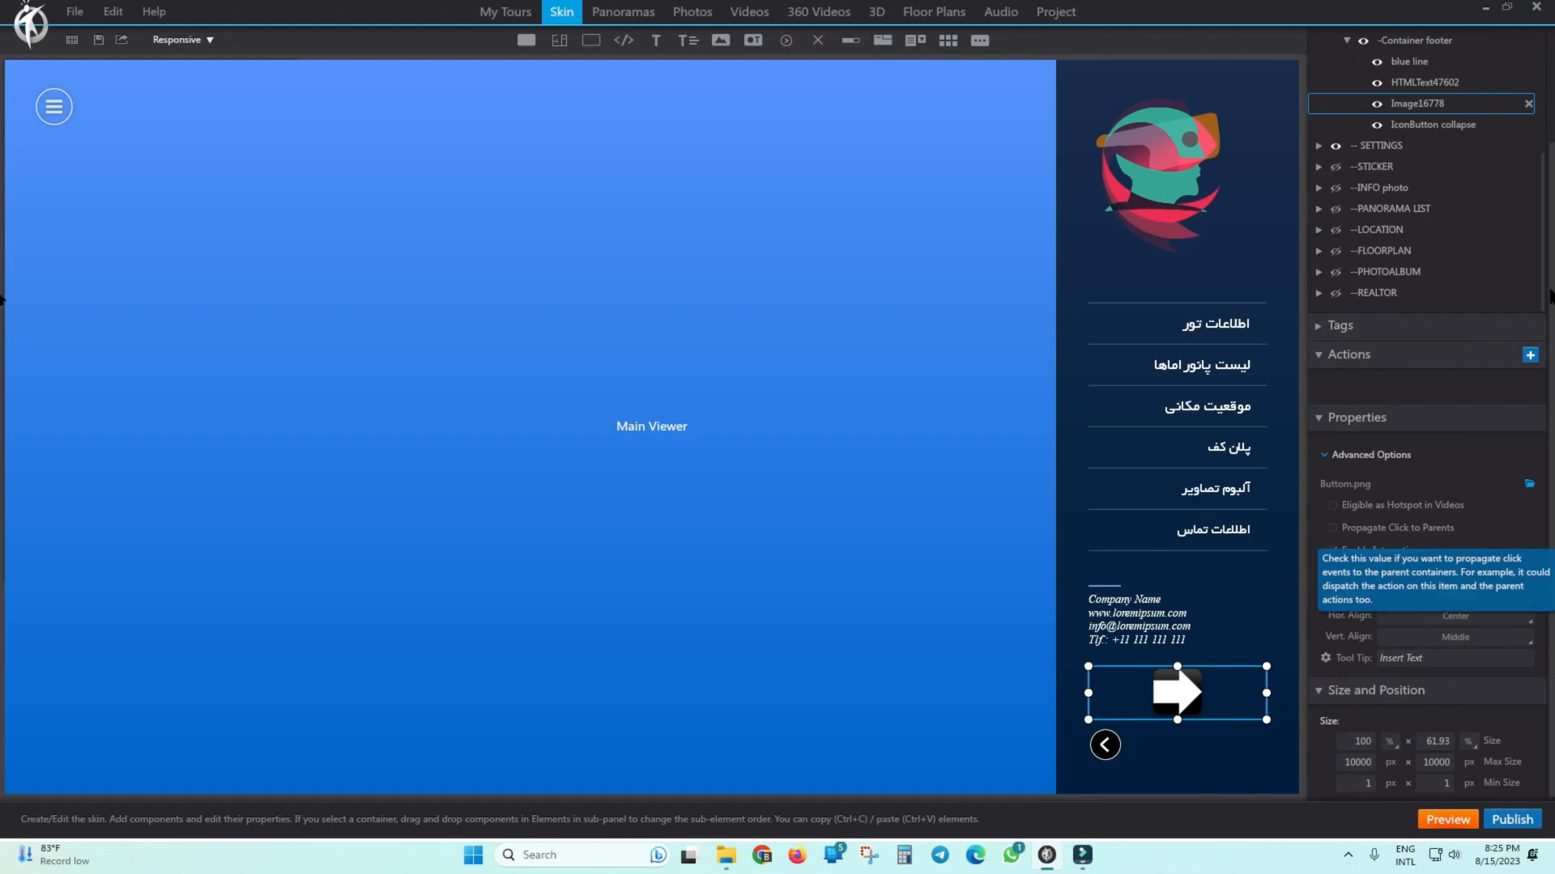
Delete the arrow image from the footer and add Buttom.png as an icon button in the lower Main Viewer.
{"action": "left_click", "coordinate": [1527, 104]}
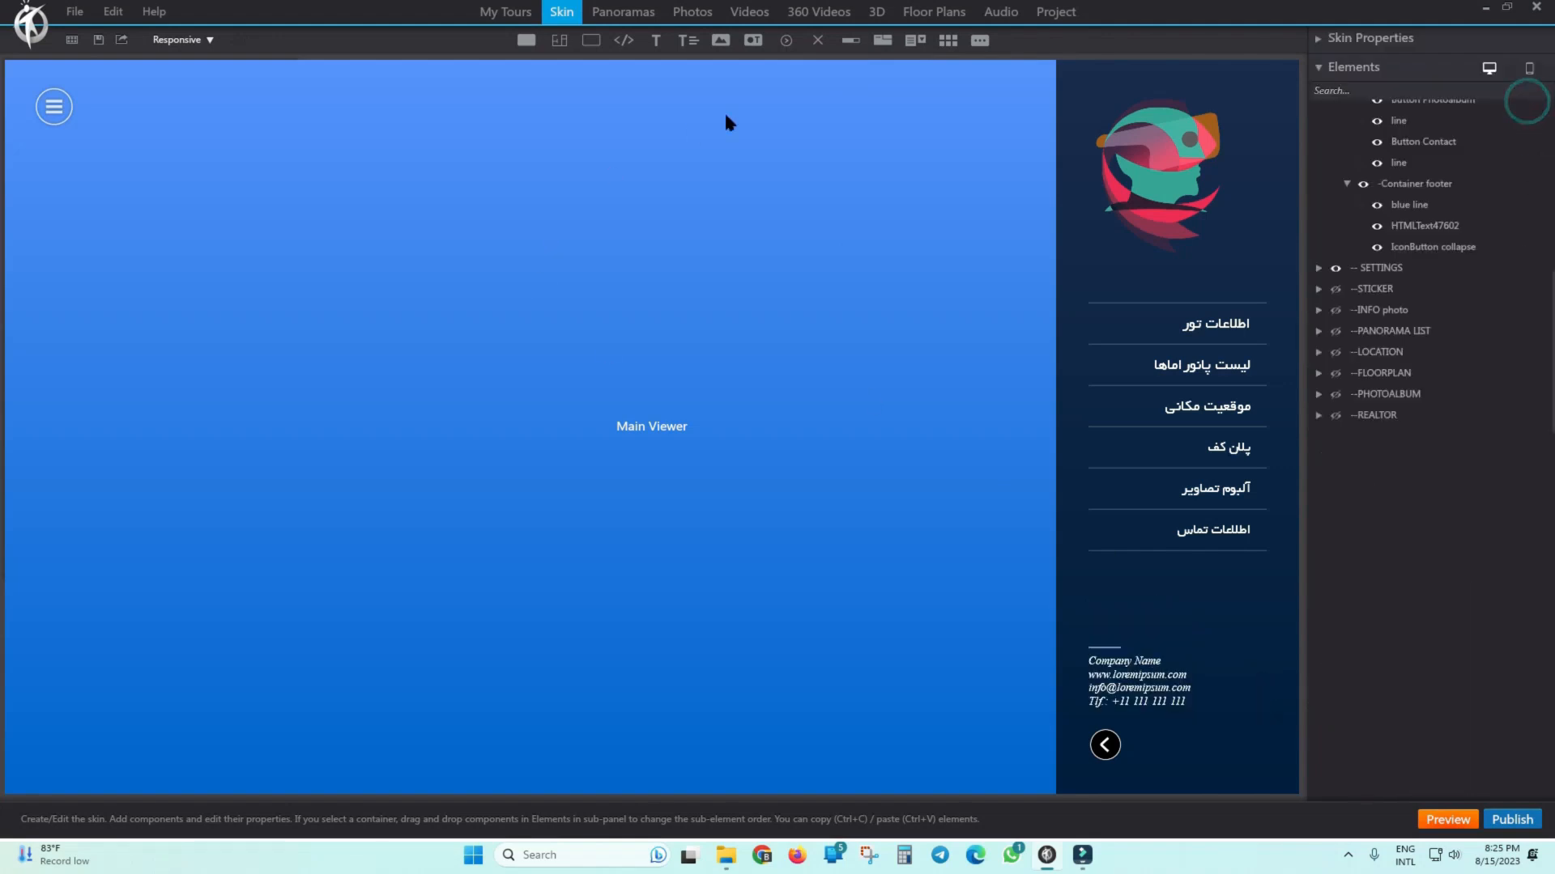
{"action": "left_click", "coordinate": [786, 42]}
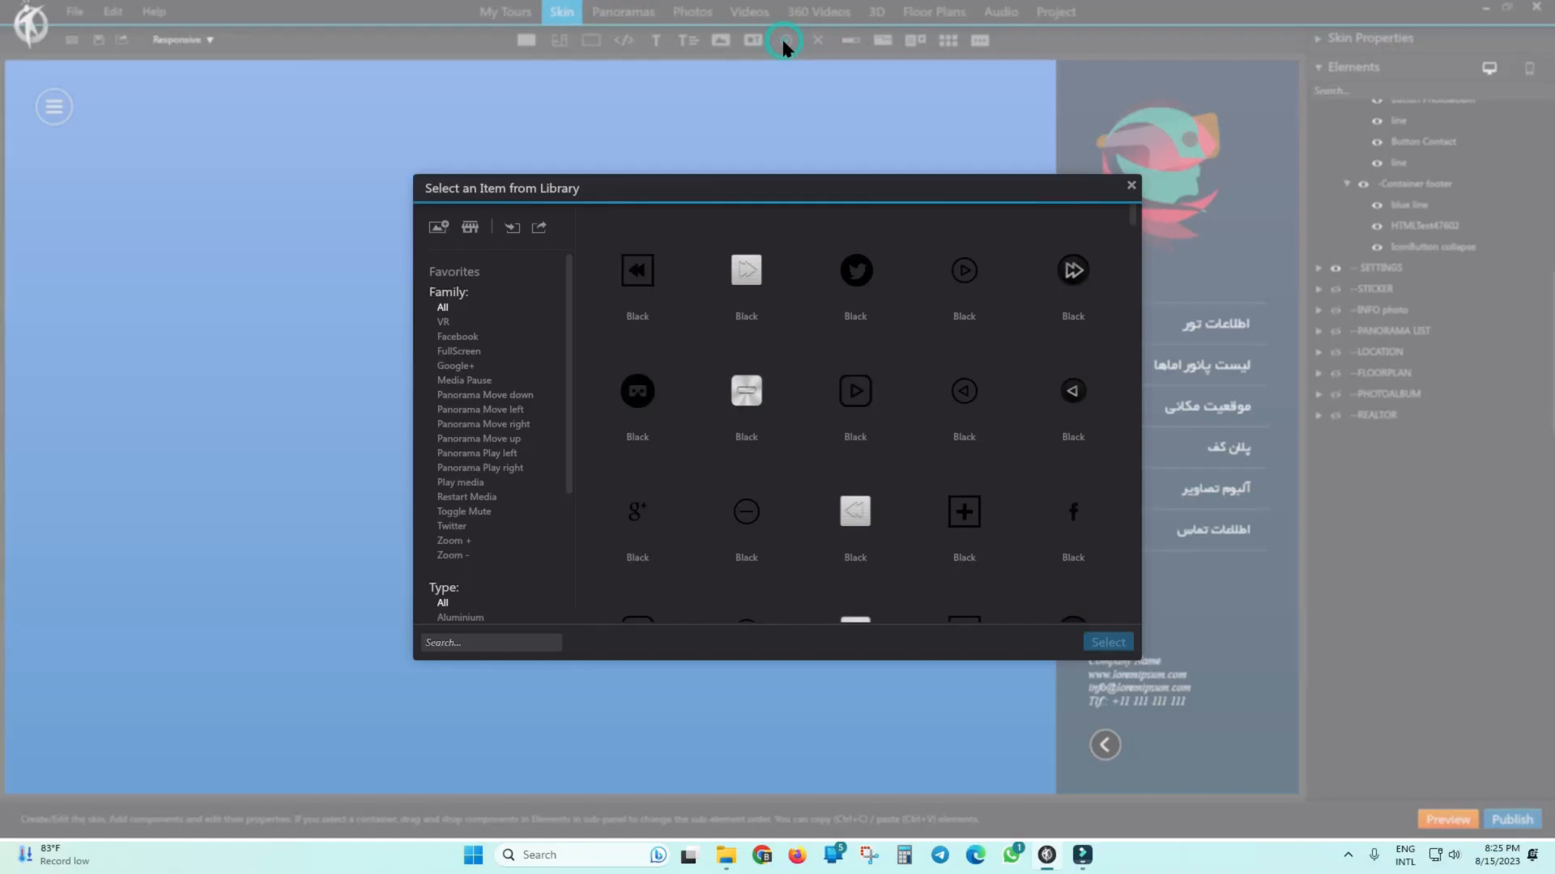
{"action": "left_click", "coordinate": [438, 229]}
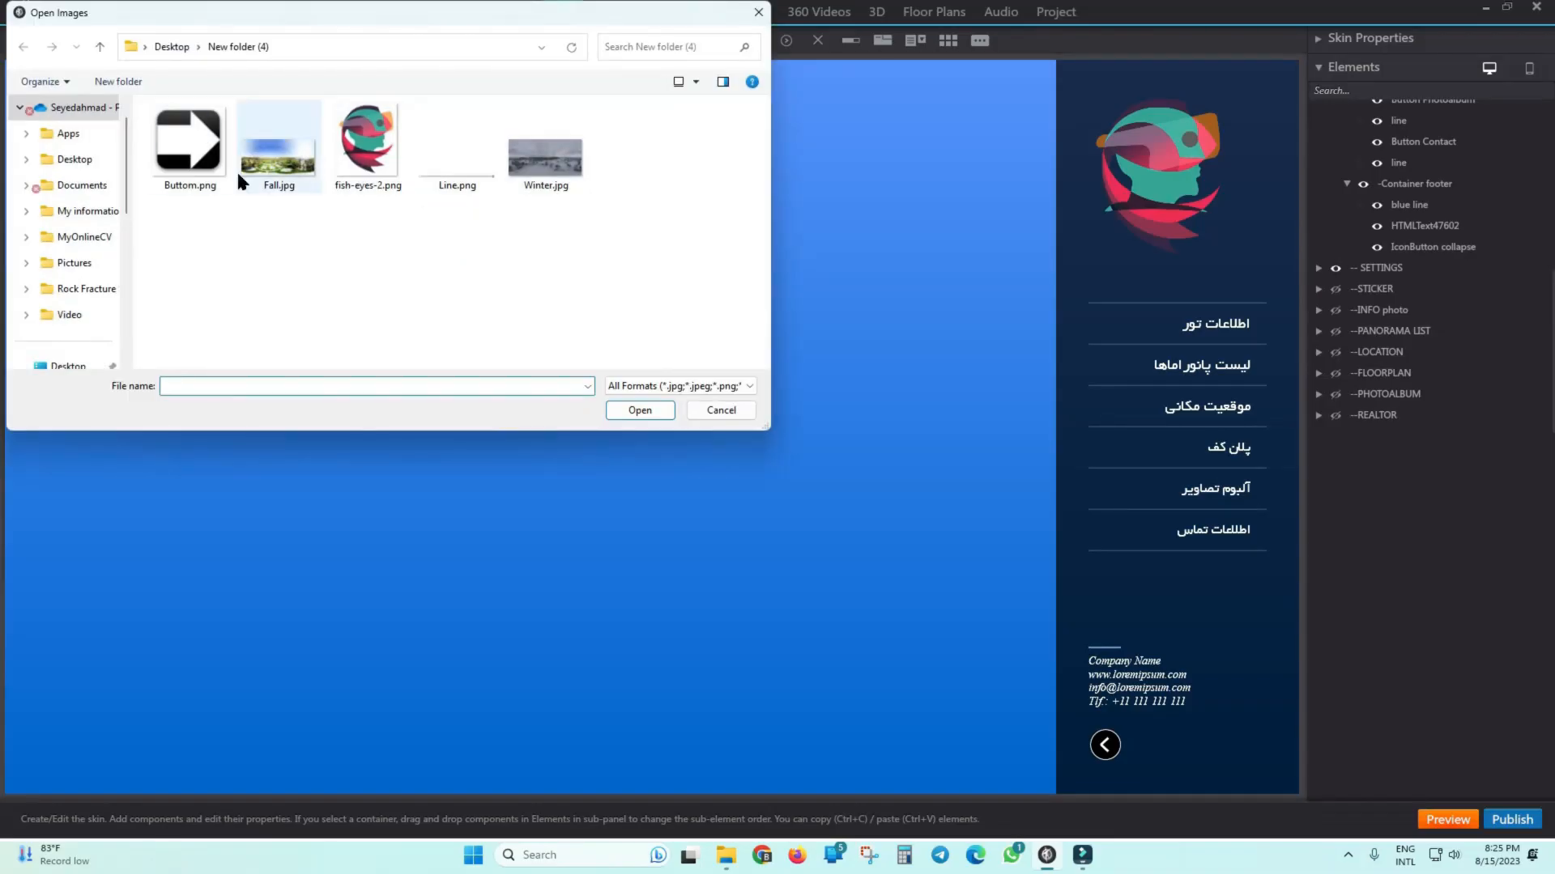
{"action": "double_click", "coordinate": [203, 135]}
{"action": "left_click", "coordinate": [870, 663]}
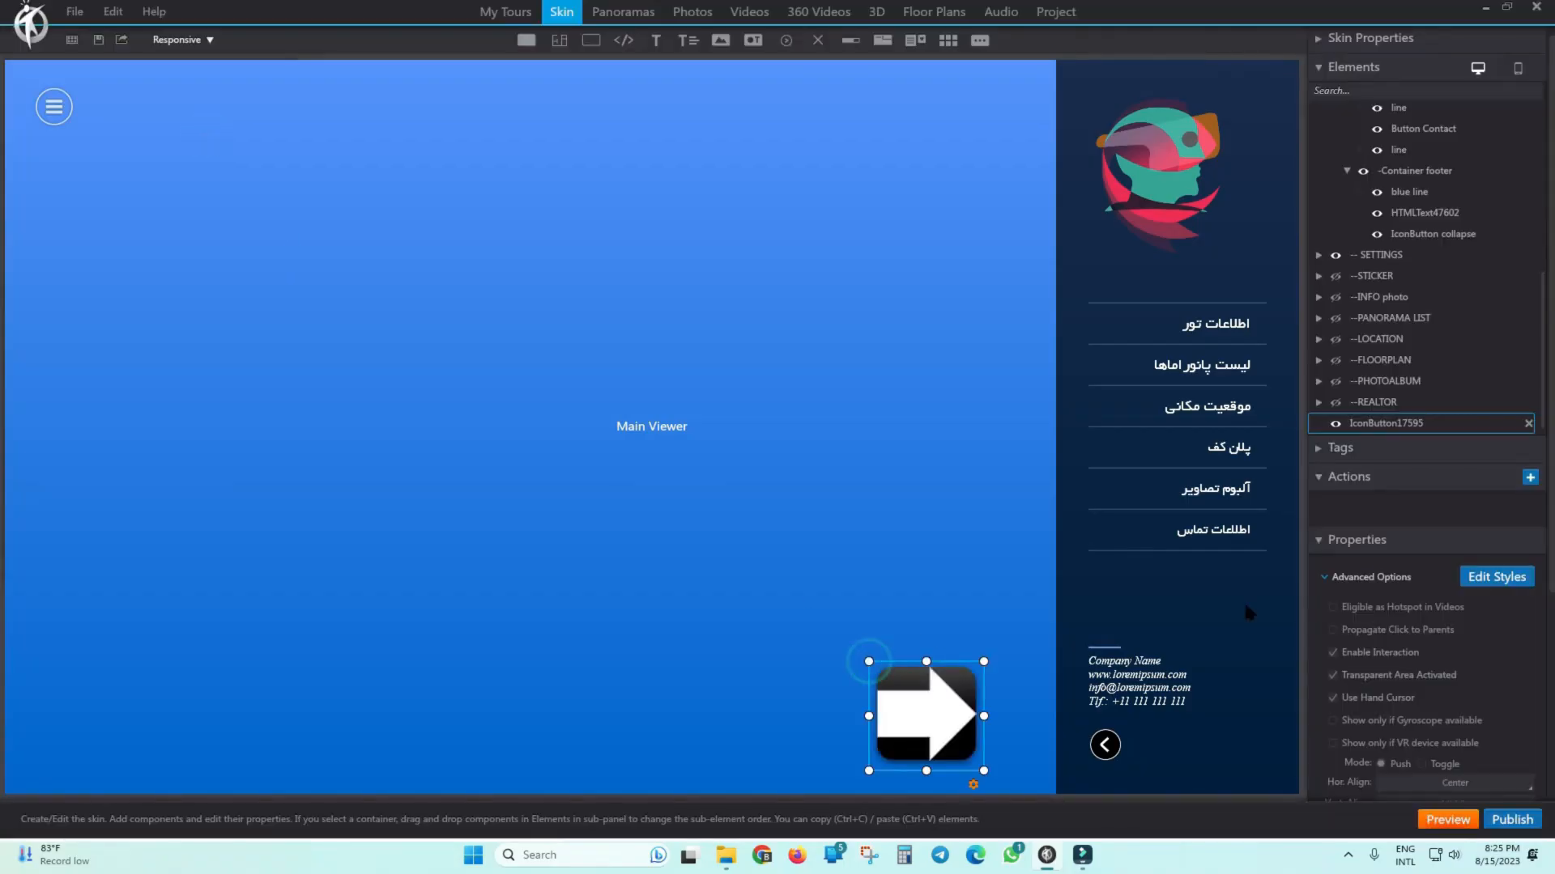
Move the new arrow icon button into the Container footer above IconButton collapse, and show the collapse button's size settings.
{"action": "scroll", "coordinate": [1488, 395], "scroll_direction": "down", "scroll_amount": 1}
{"action": "left_click_drag", "start_coordinate": [1376, 418], "coordinate": [1435, 222]}
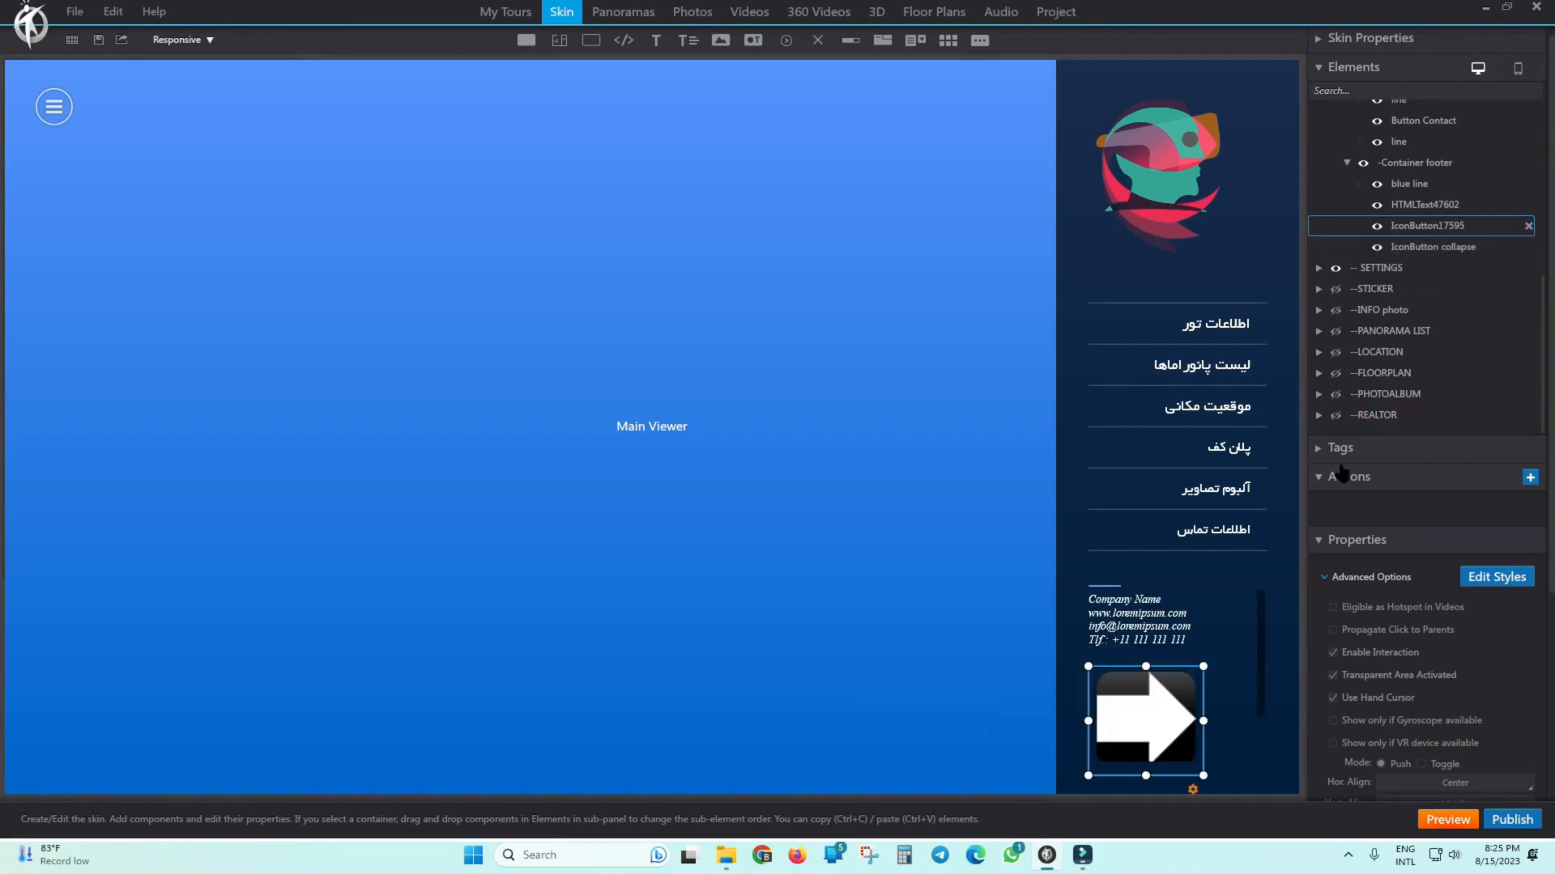
{"action": "left_click", "coordinate": [1401, 246]}
{"action": "scroll", "coordinate": [1401, 247], "scroll_direction": "down", "scroll_amount": 3}
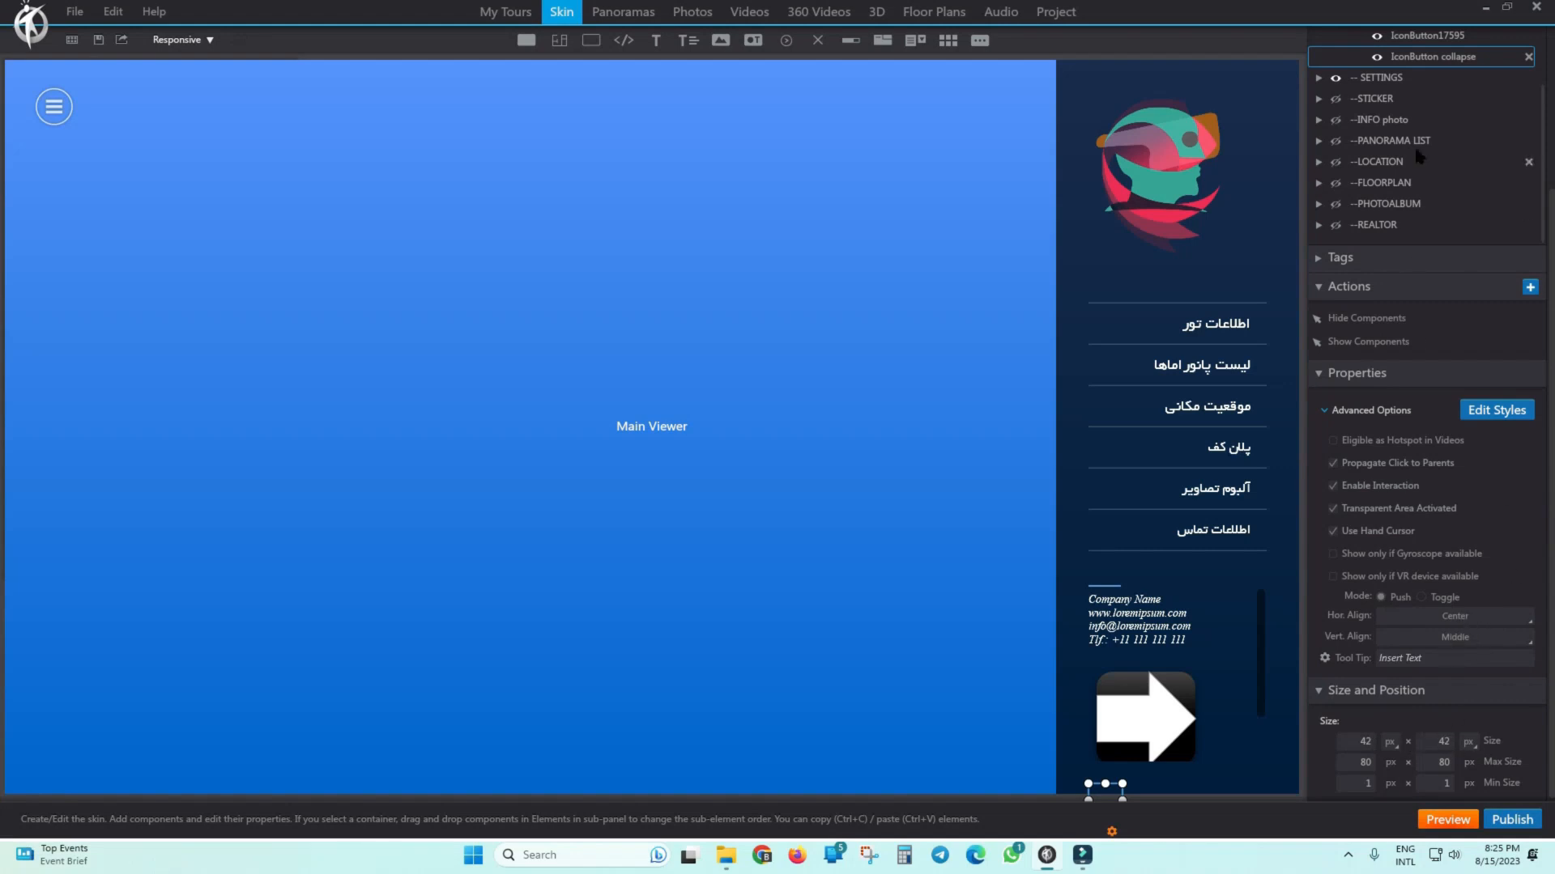
Resize the arrow icon button in the footer to 42 × 42 px.
{"action": "left_click", "coordinate": [1435, 36]}
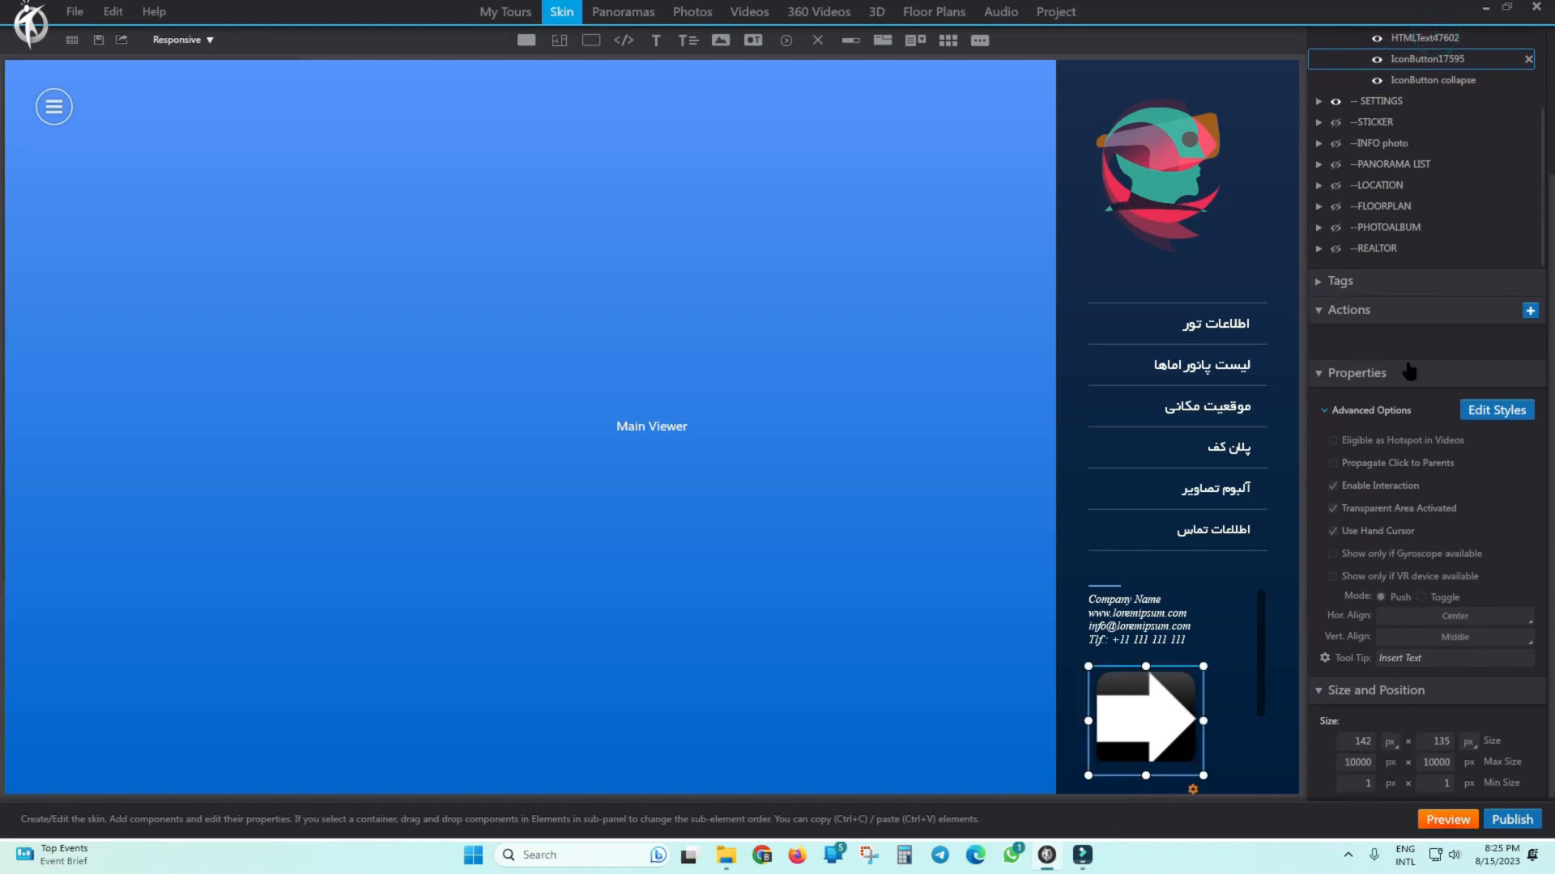
{"action": "double_click", "coordinate": [1363, 741]}
{"action": "type", "text": "42"}
{"action": "double_click", "coordinate": [1437, 741]}
{"action": "type", "text": "42"}
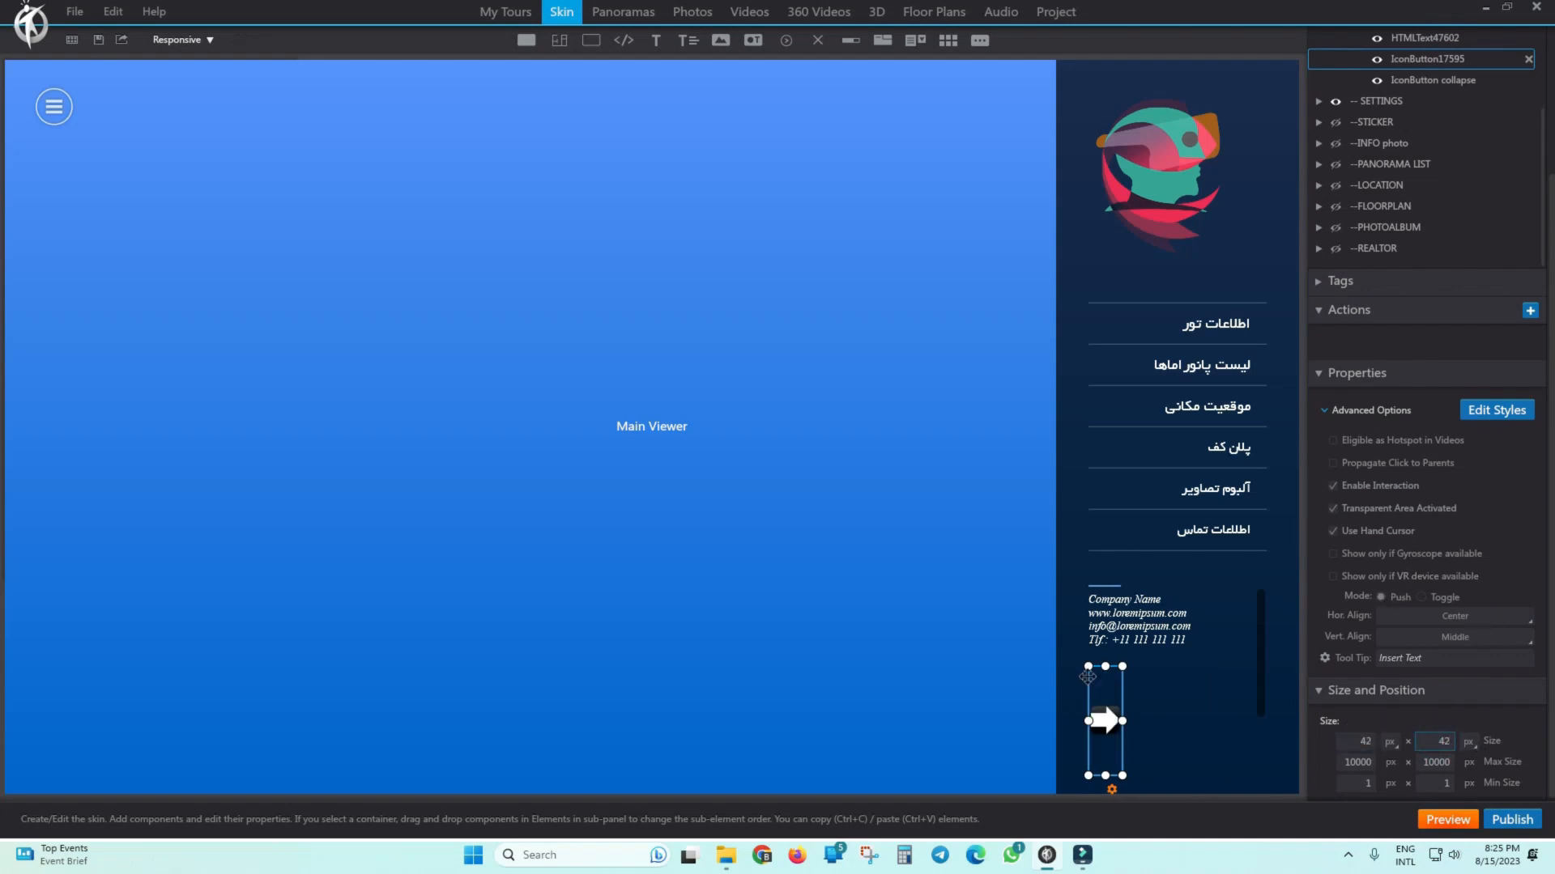
Inspect the settings of the Hide Components and Show Components actions on IconButton collapse.
{"action": "scroll", "coordinate": [1425, 243], "scroll_direction": "up", "scroll_amount": 3}
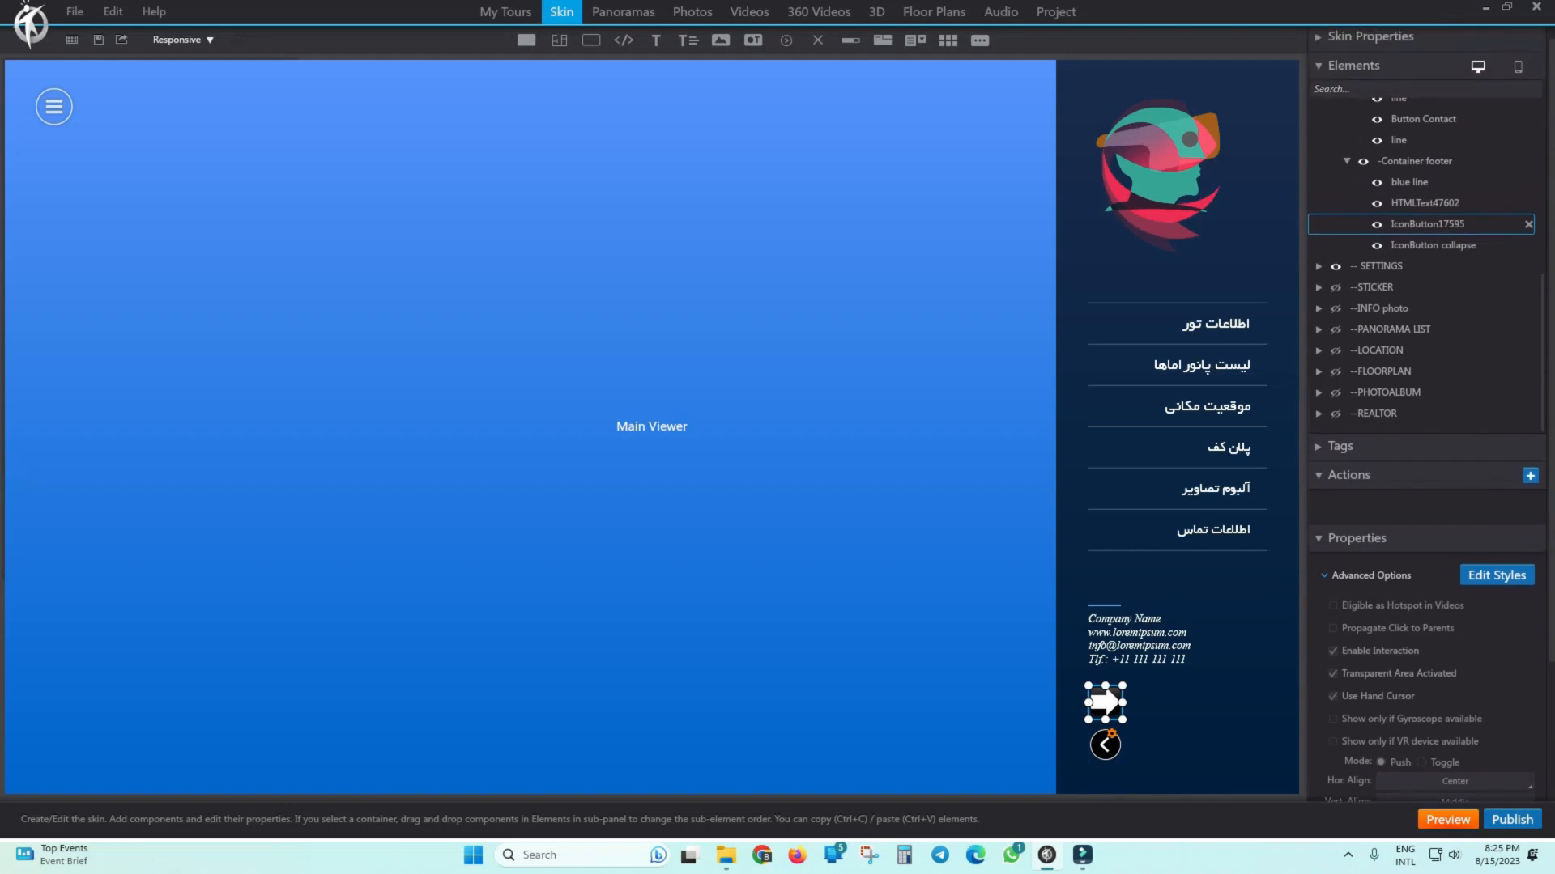
{"action": "left_click", "coordinate": [1436, 244]}
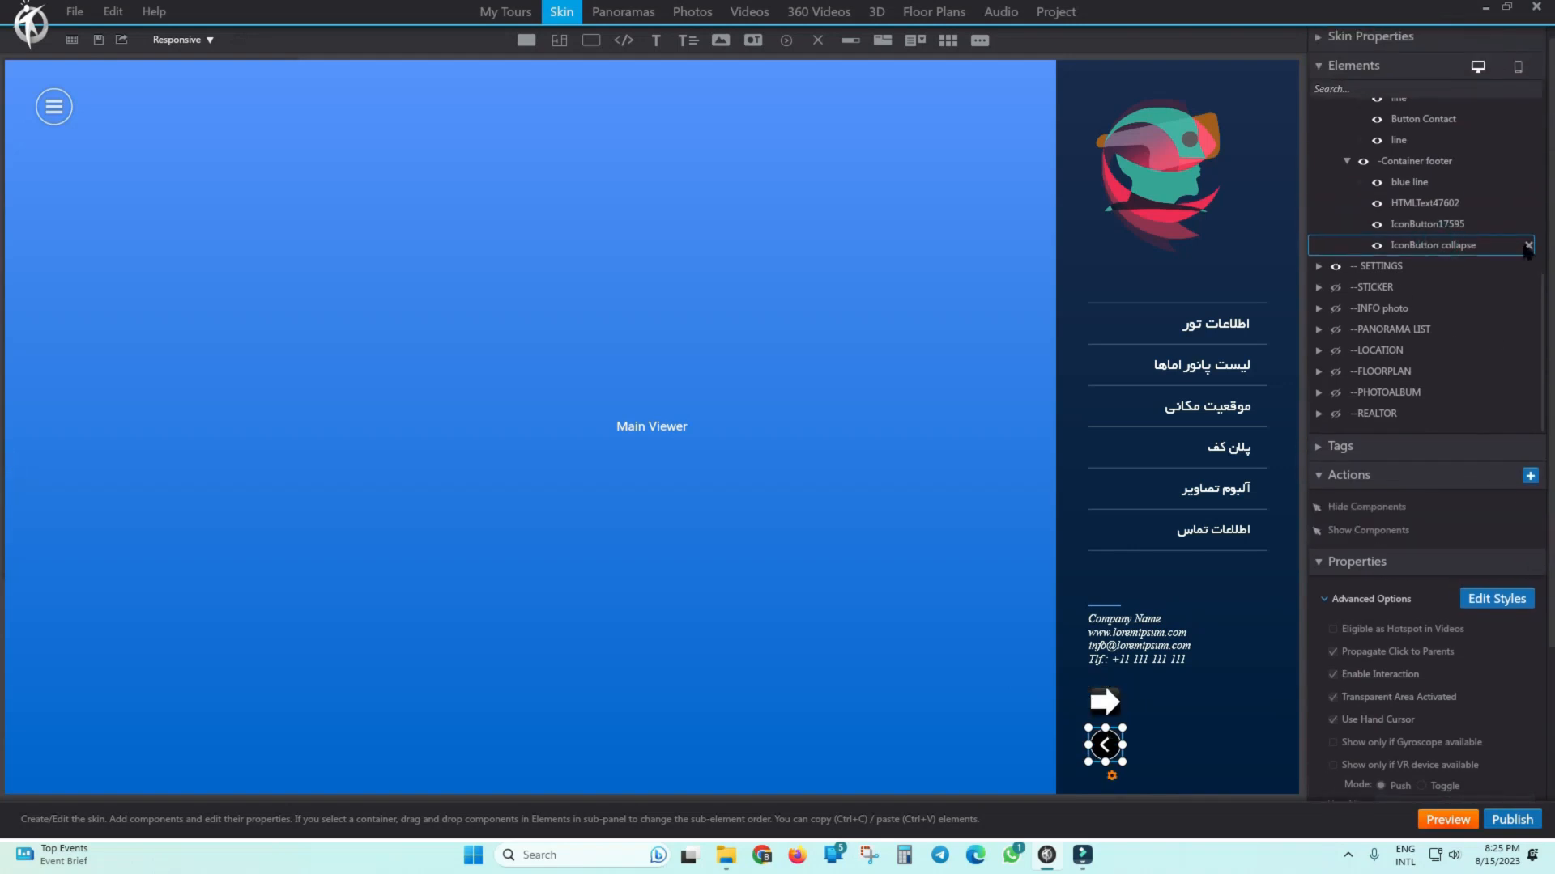
{"action": "left_click", "coordinate": [1376, 509]}
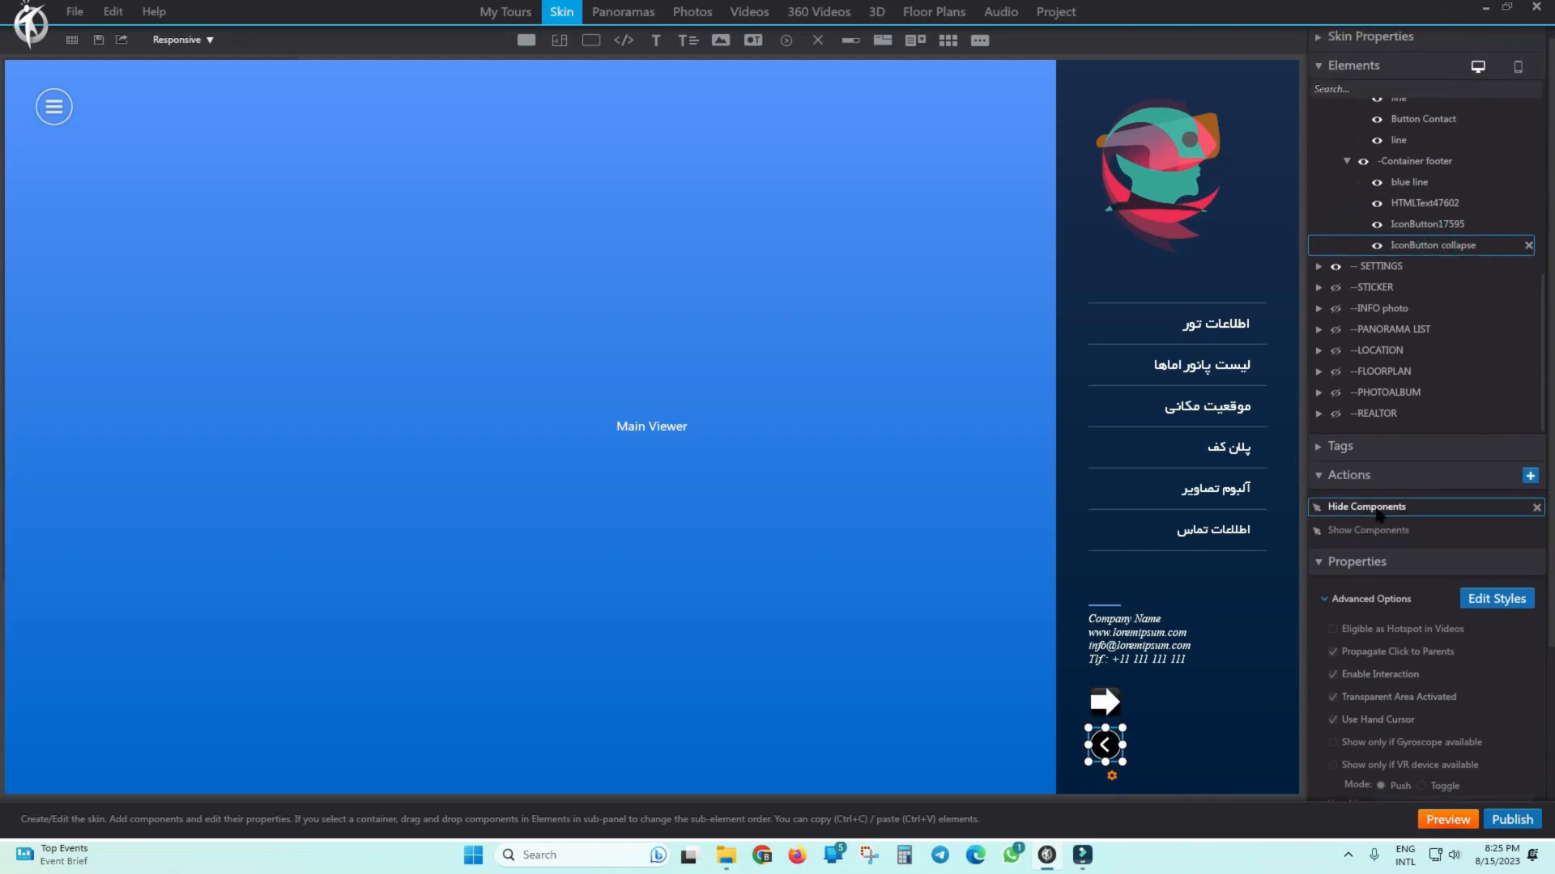
{"action": "double_click", "coordinate": [1366, 508]}
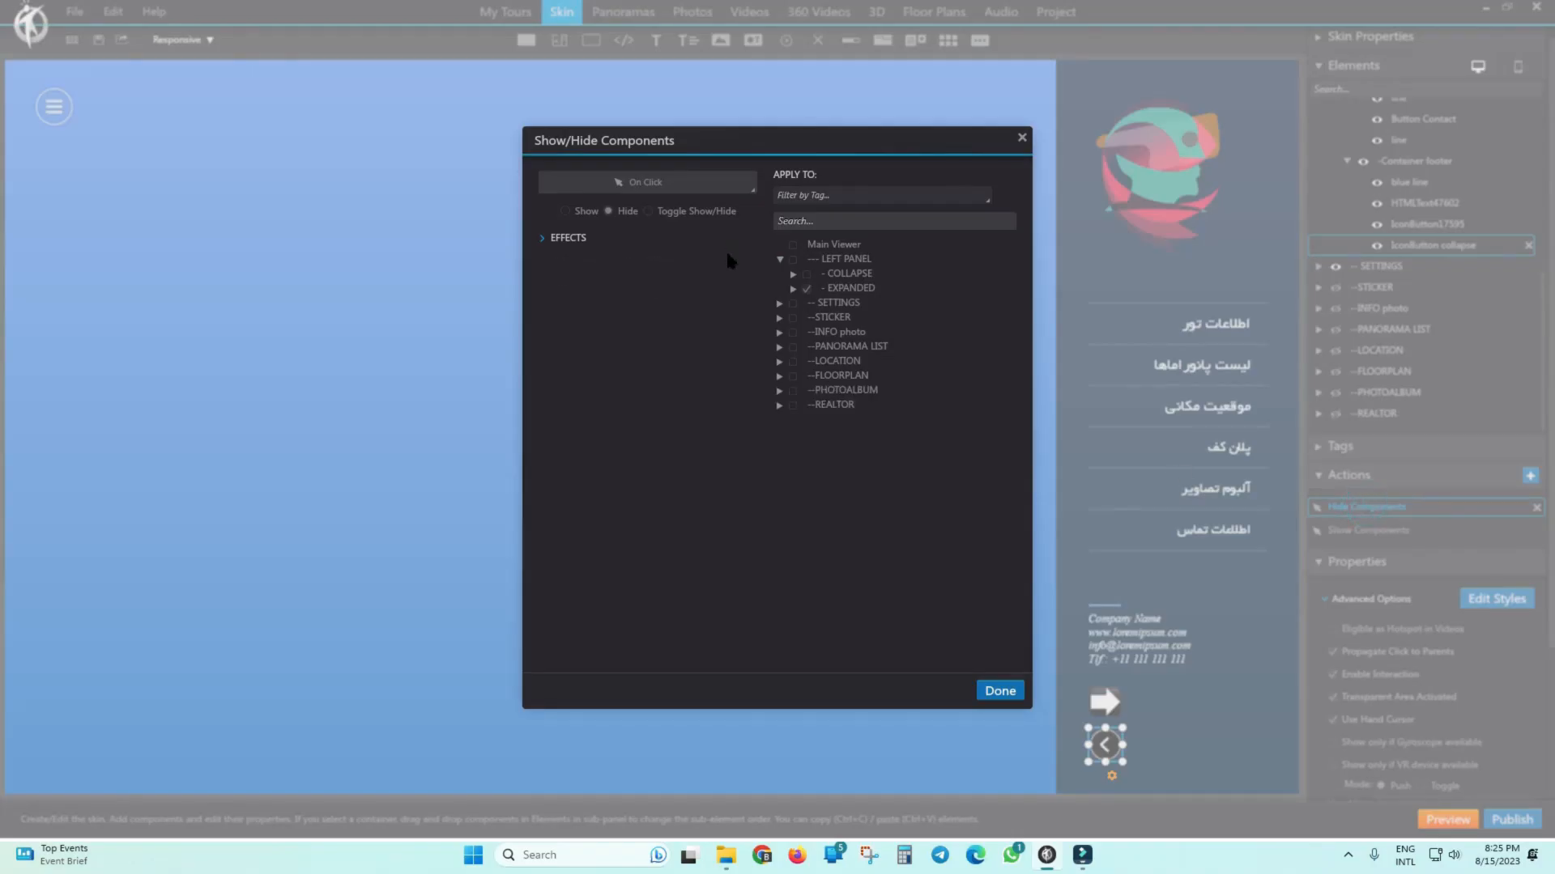
{"action": "left_click", "coordinate": [1022, 139]}
{"action": "left_click", "coordinate": [1362, 526]}
{"action": "double_click", "coordinate": [1363, 526]}
{"action": "left_click", "coordinate": [1022, 140]}
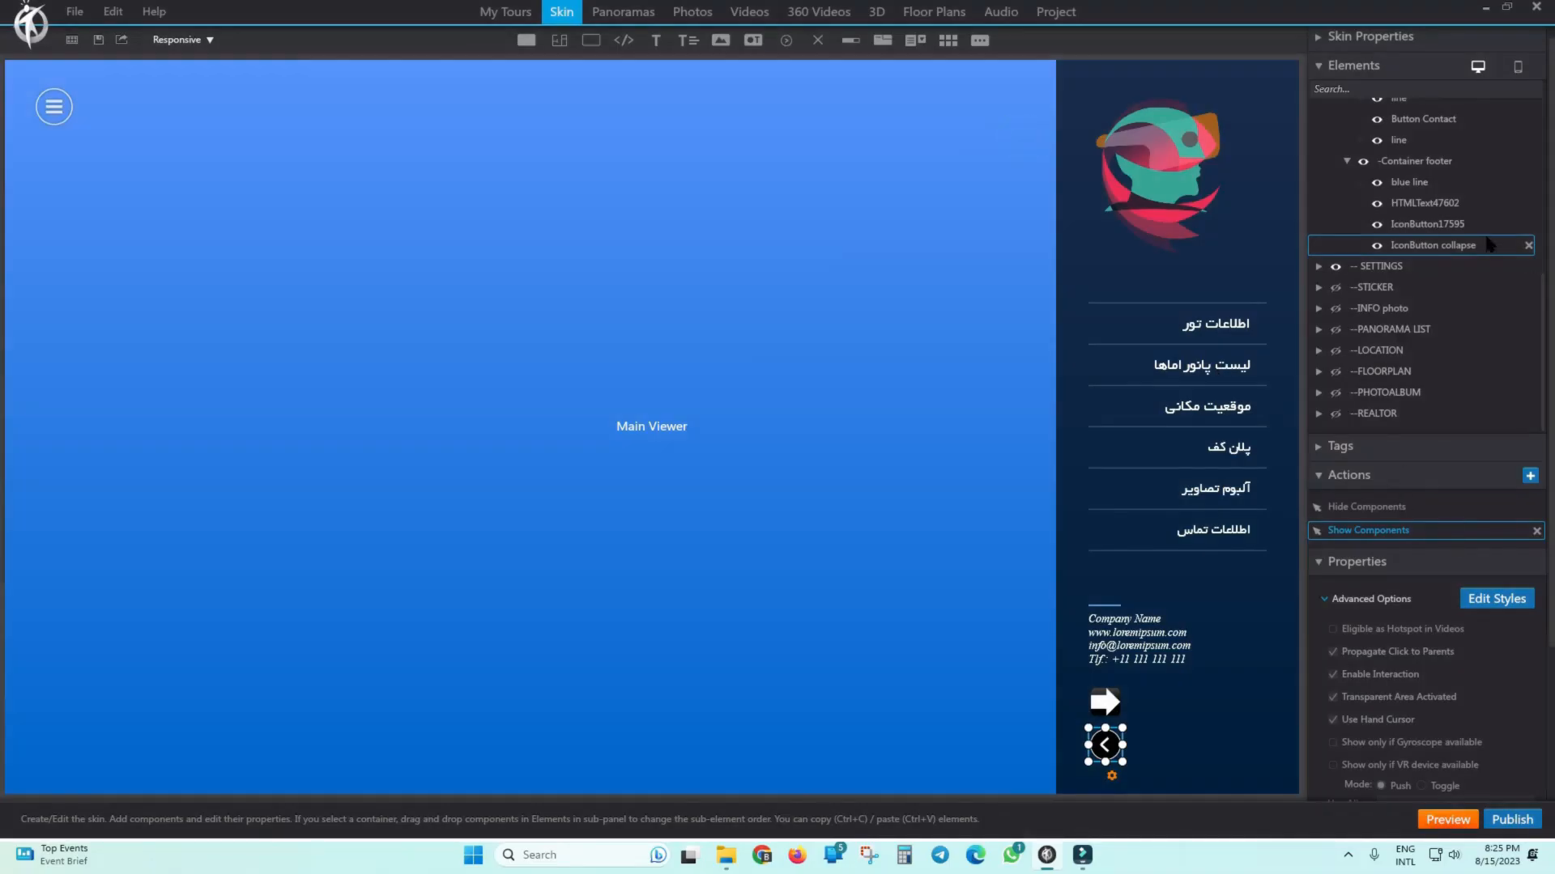
Add an on-click Hide Components action to the arrow icon button, applied to EXPANDED under LEFT PANEL.
{"action": "left_click", "coordinate": [1446, 224]}
{"action": "left_click", "coordinate": [1529, 476]}
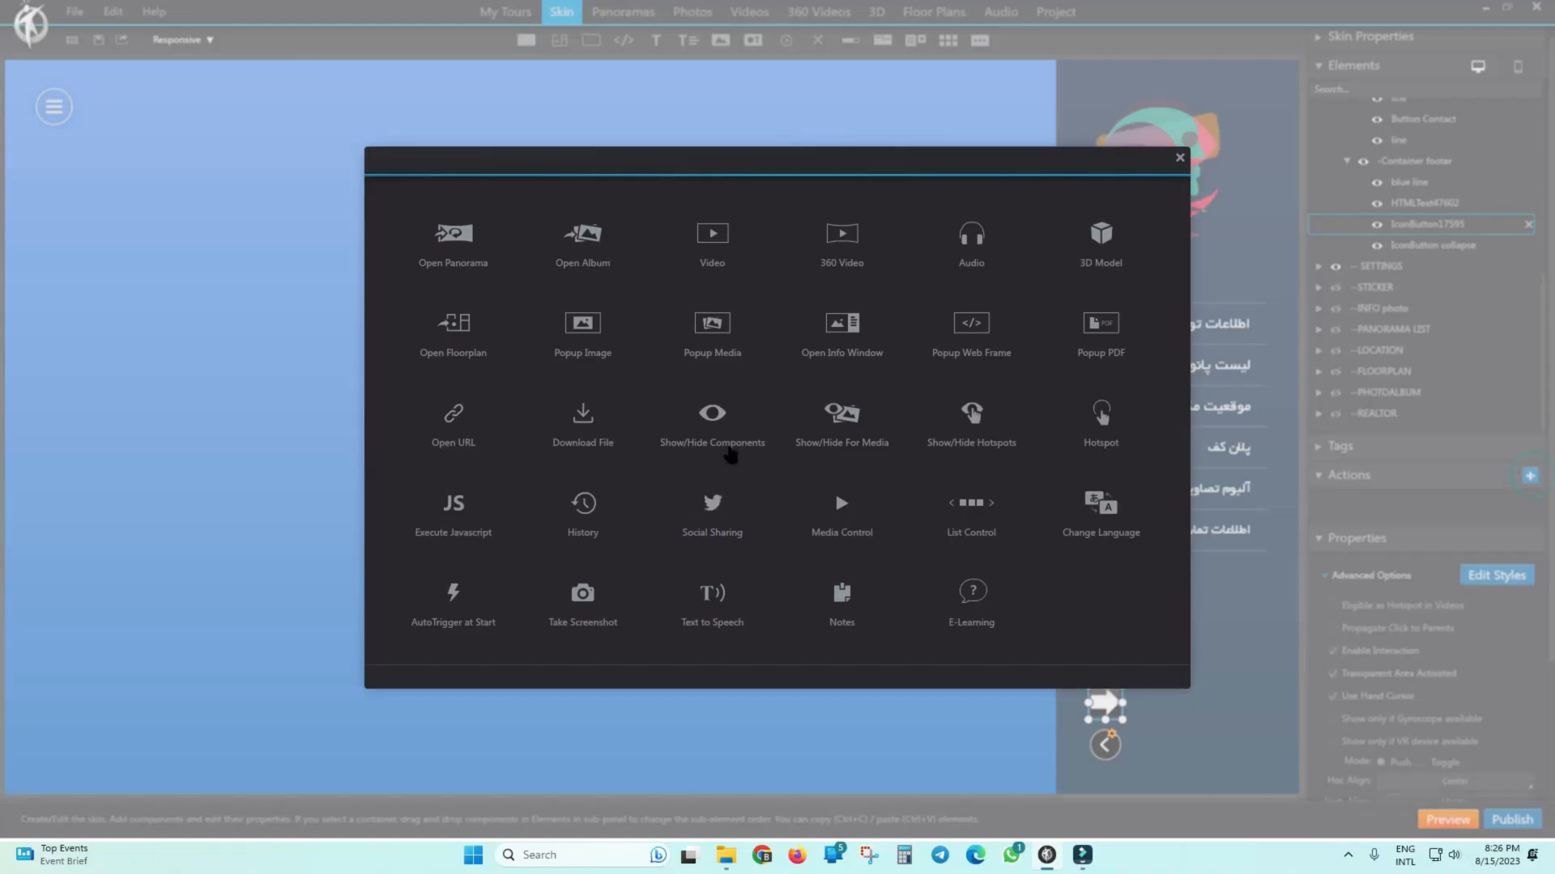
{"action": "left_click", "coordinate": [728, 445]}
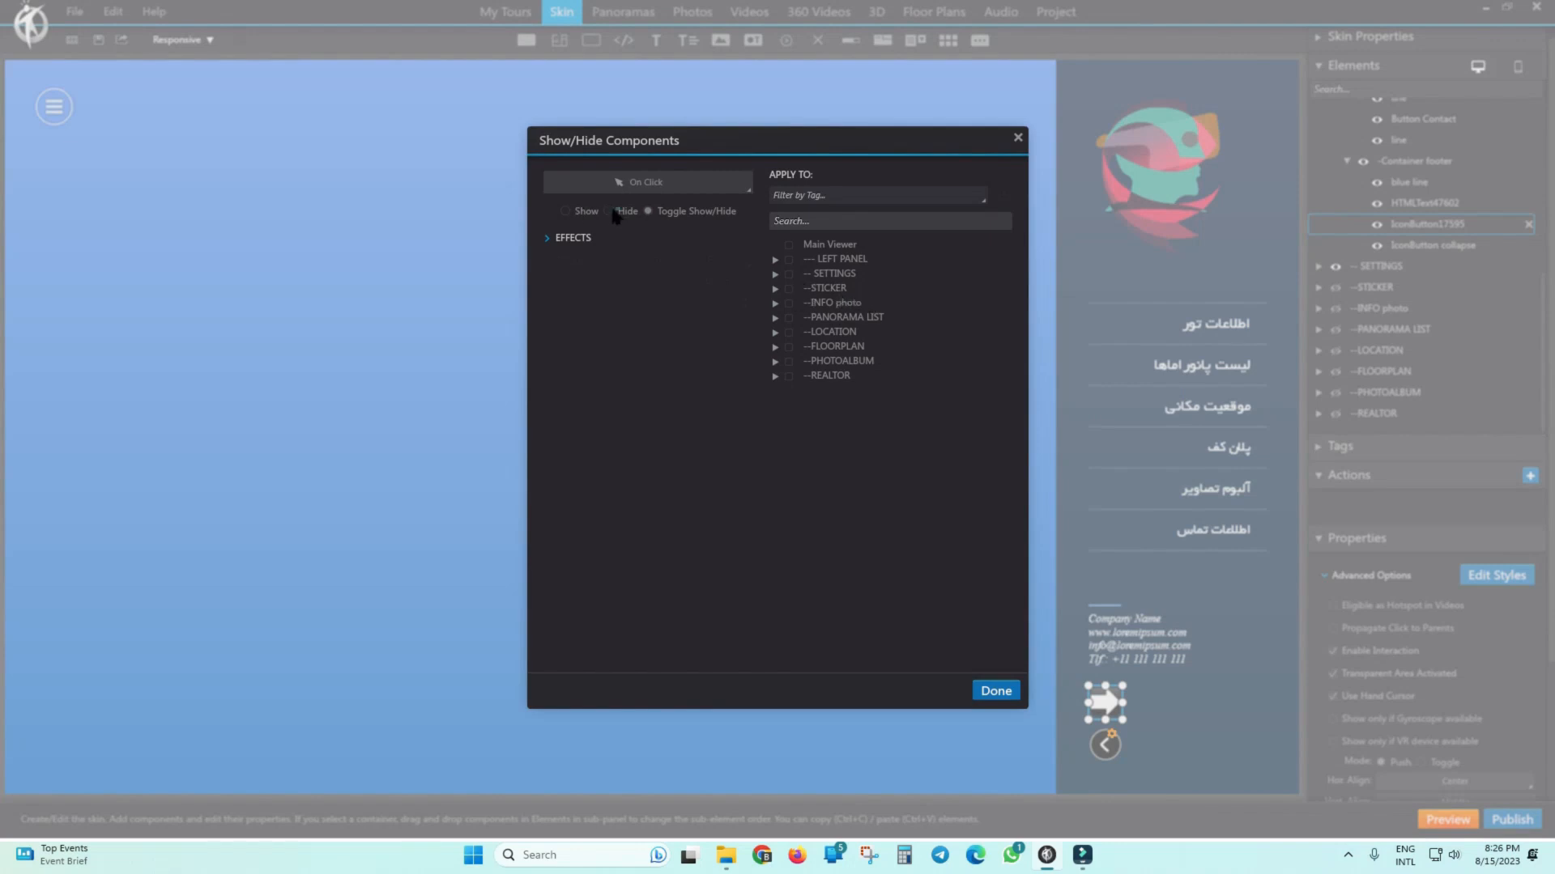
{"action": "left_click", "coordinate": [776, 259]}
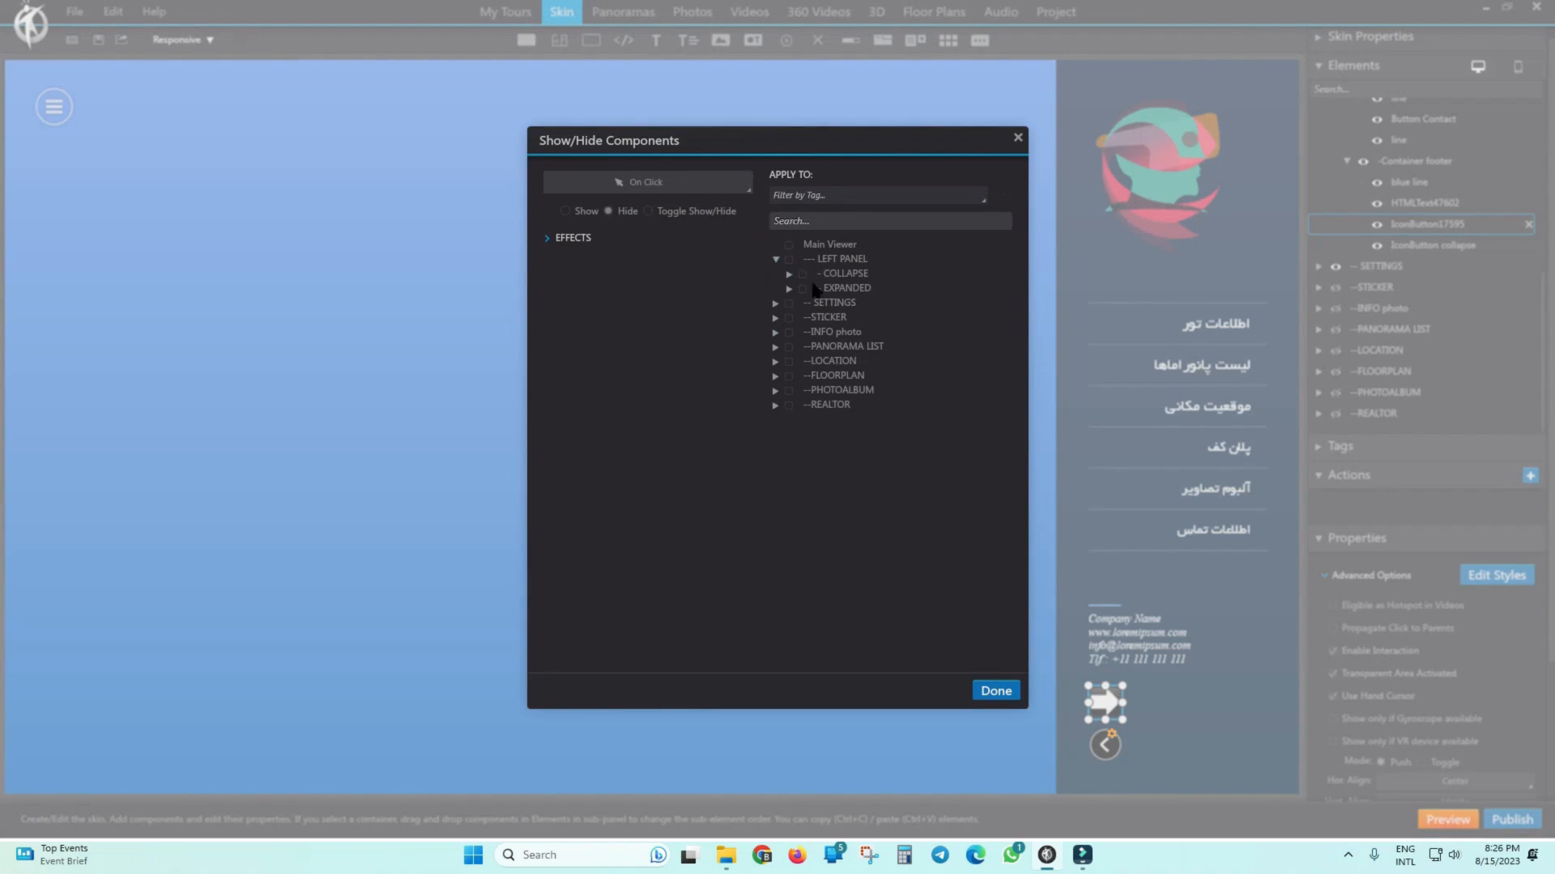
{"action": "left_click", "coordinate": [801, 289]}
{"action": "left_click", "coordinate": [996, 691]}
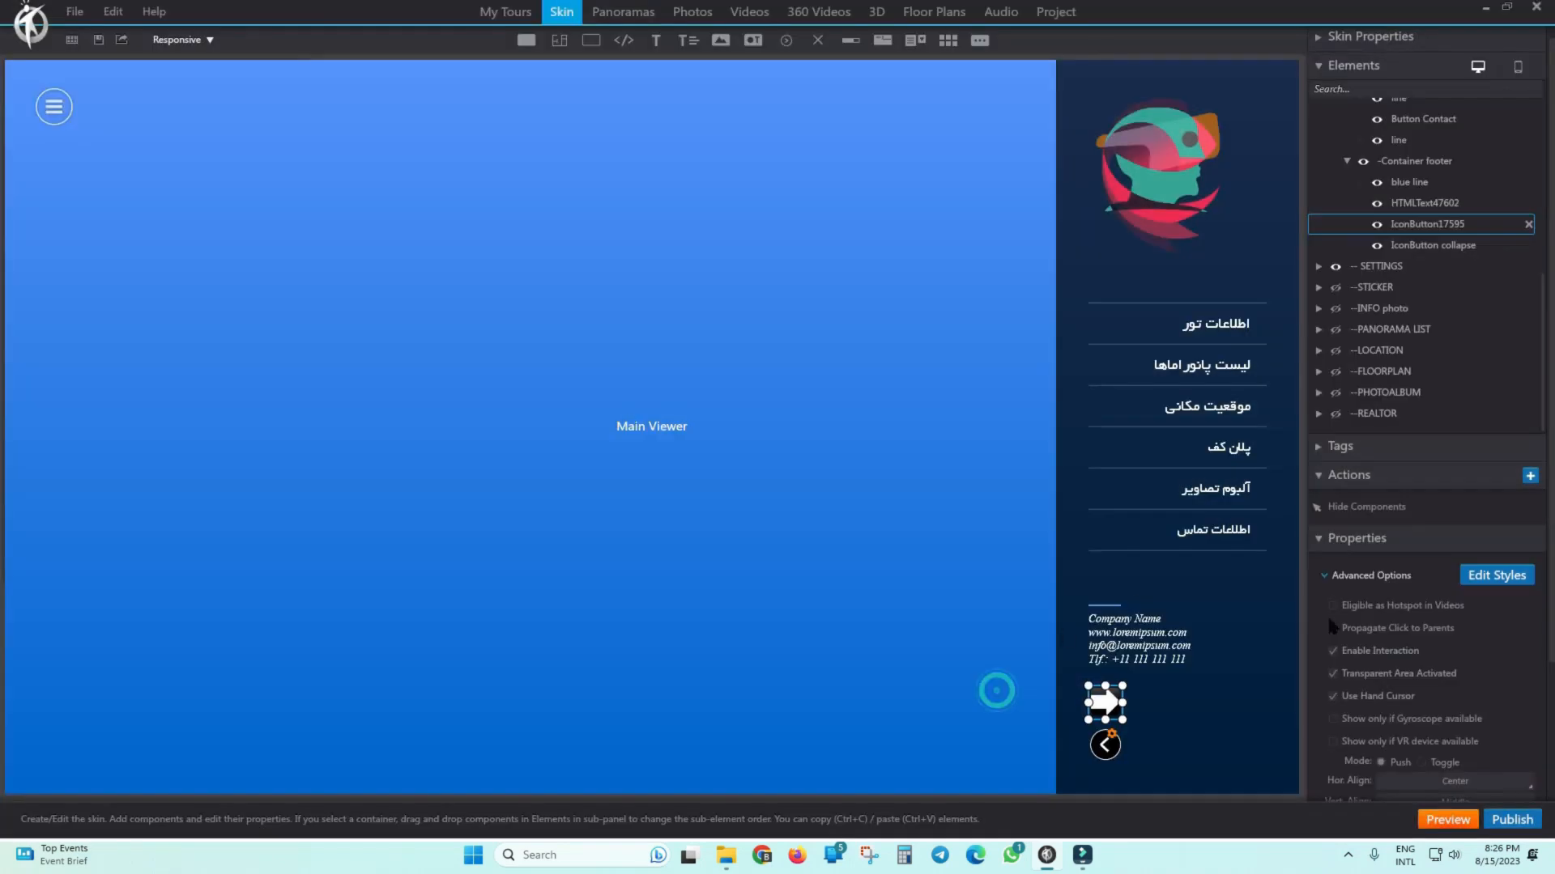
Add an on-click Show Components action to the arrow icon button, applied to STICKER and to COLLAPSE under LEFT PANEL.
{"action": "left_click", "coordinate": [1529, 475]}
{"action": "left_click", "coordinate": [714, 411]}
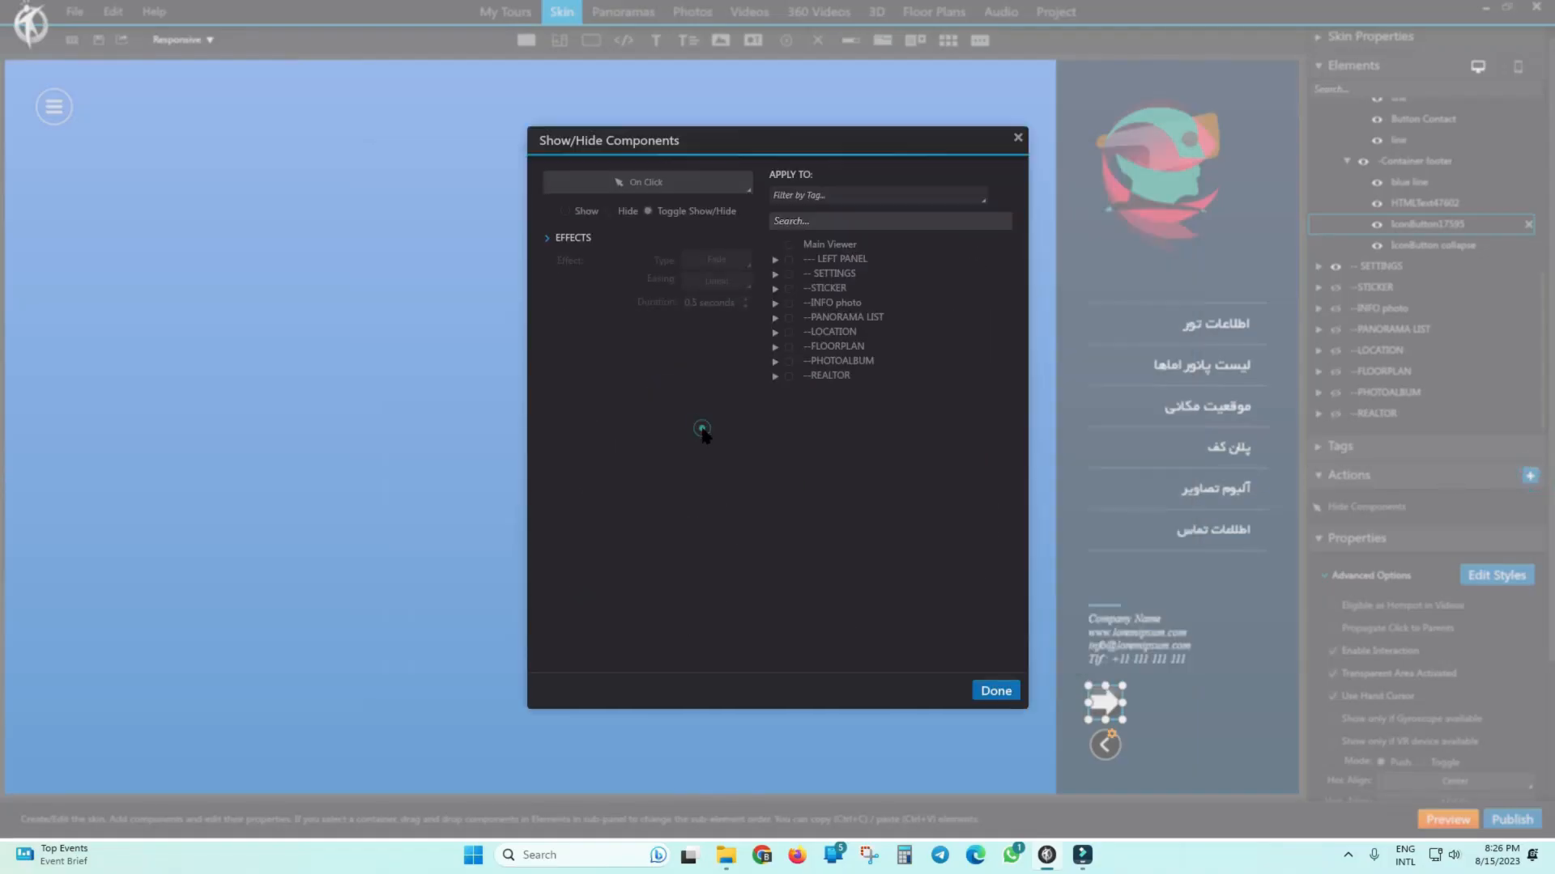
{"action": "left_click", "coordinate": [565, 210]}
{"action": "left_click", "coordinate": [788, 288]}
{"action": "left_click", "coordinate": [774, 259]}
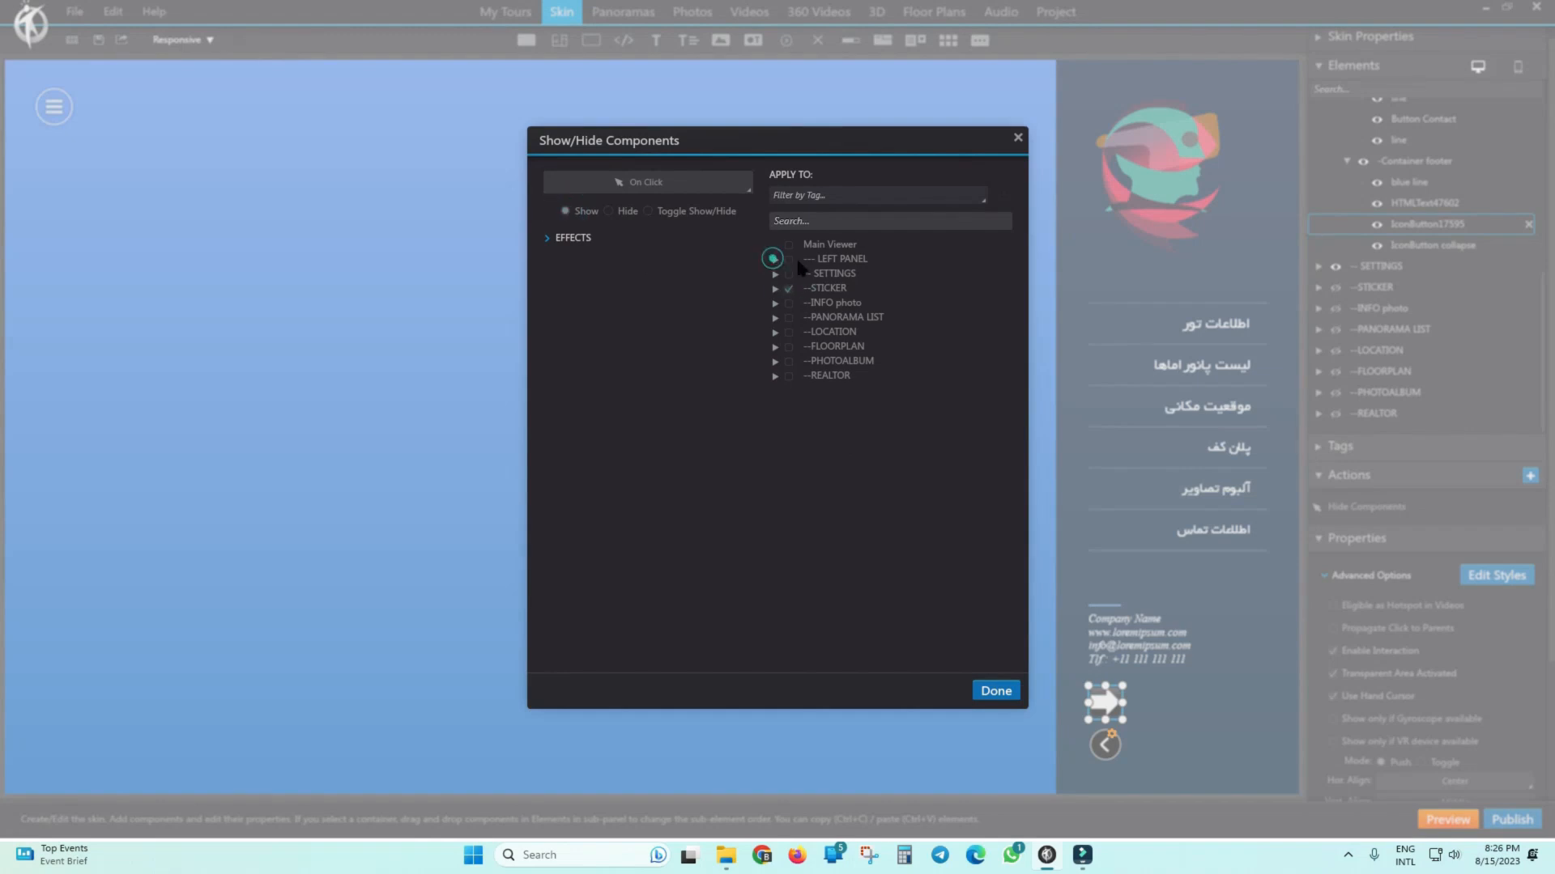
{"action": "left_click", "coordinate": [774, 258]}
{"action": "left_click", "coordinate": [801, 273]}
{"action": "left_click", "coordinate": [995, 690]}
Delete IconButton collapse from the Container footer and open a preview of the tour.
{"action": "left_click", "coordinate": [1105, 745]}
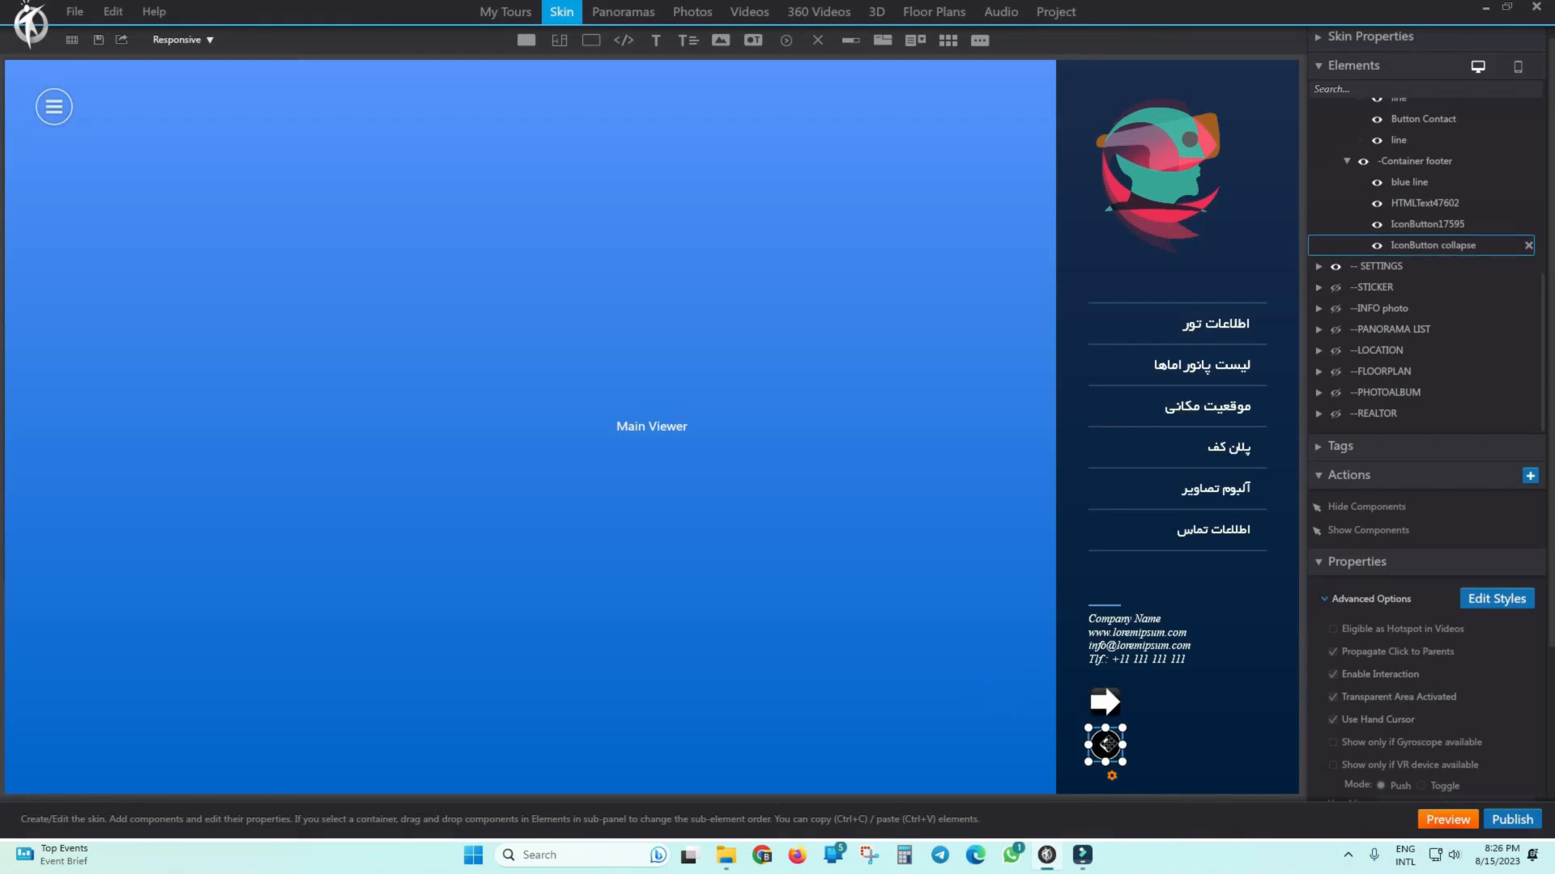
{"action": "left_click", "coordinate": [1528, 245]}
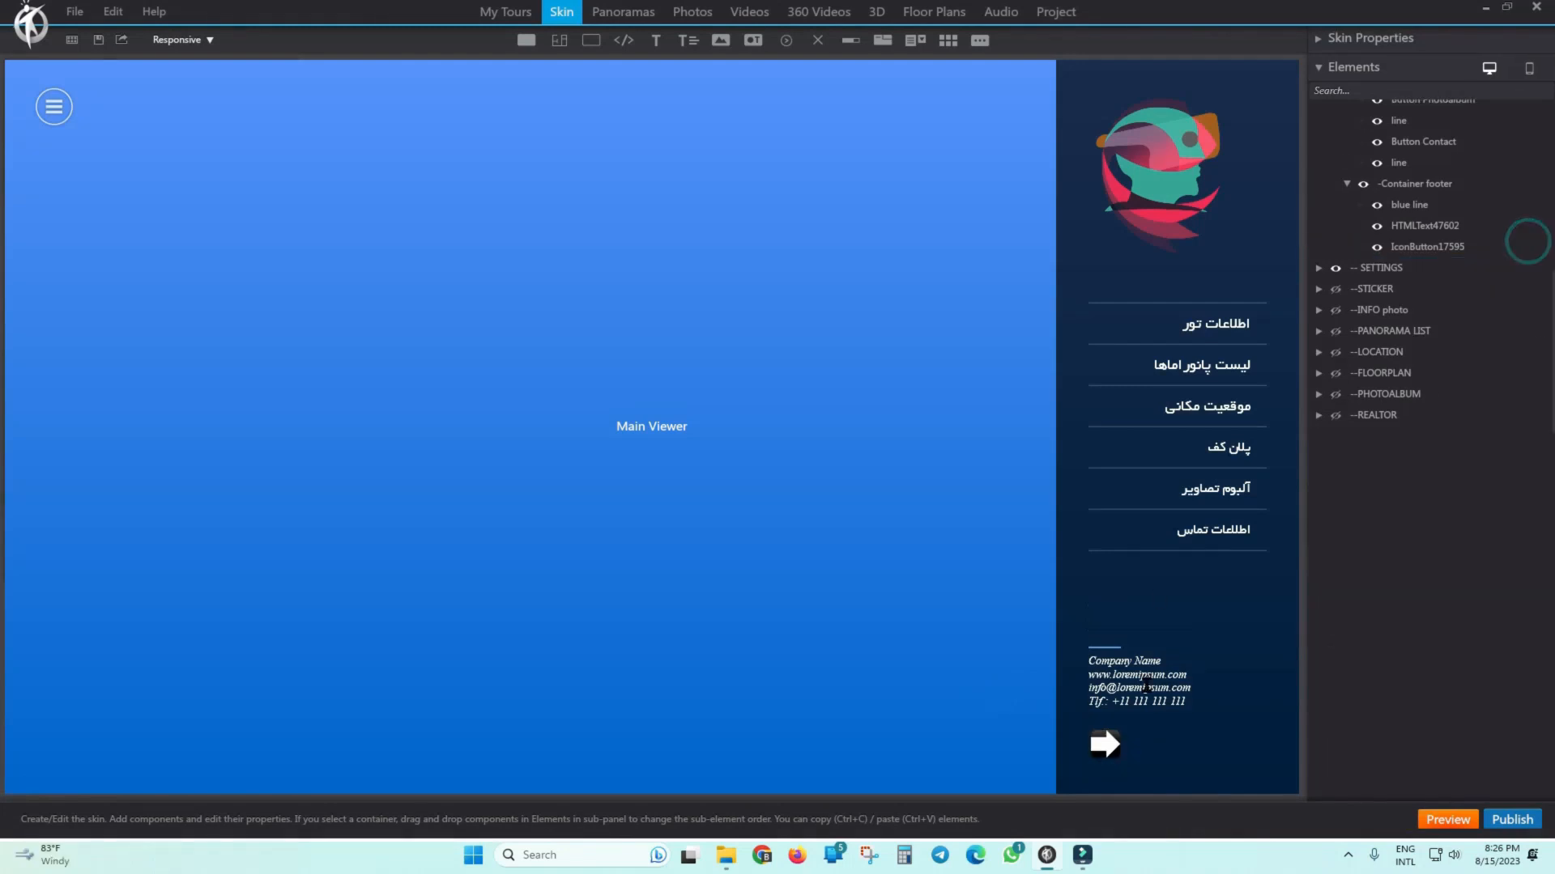
{"action": "left_click", "coordinate": [1441, 818]}
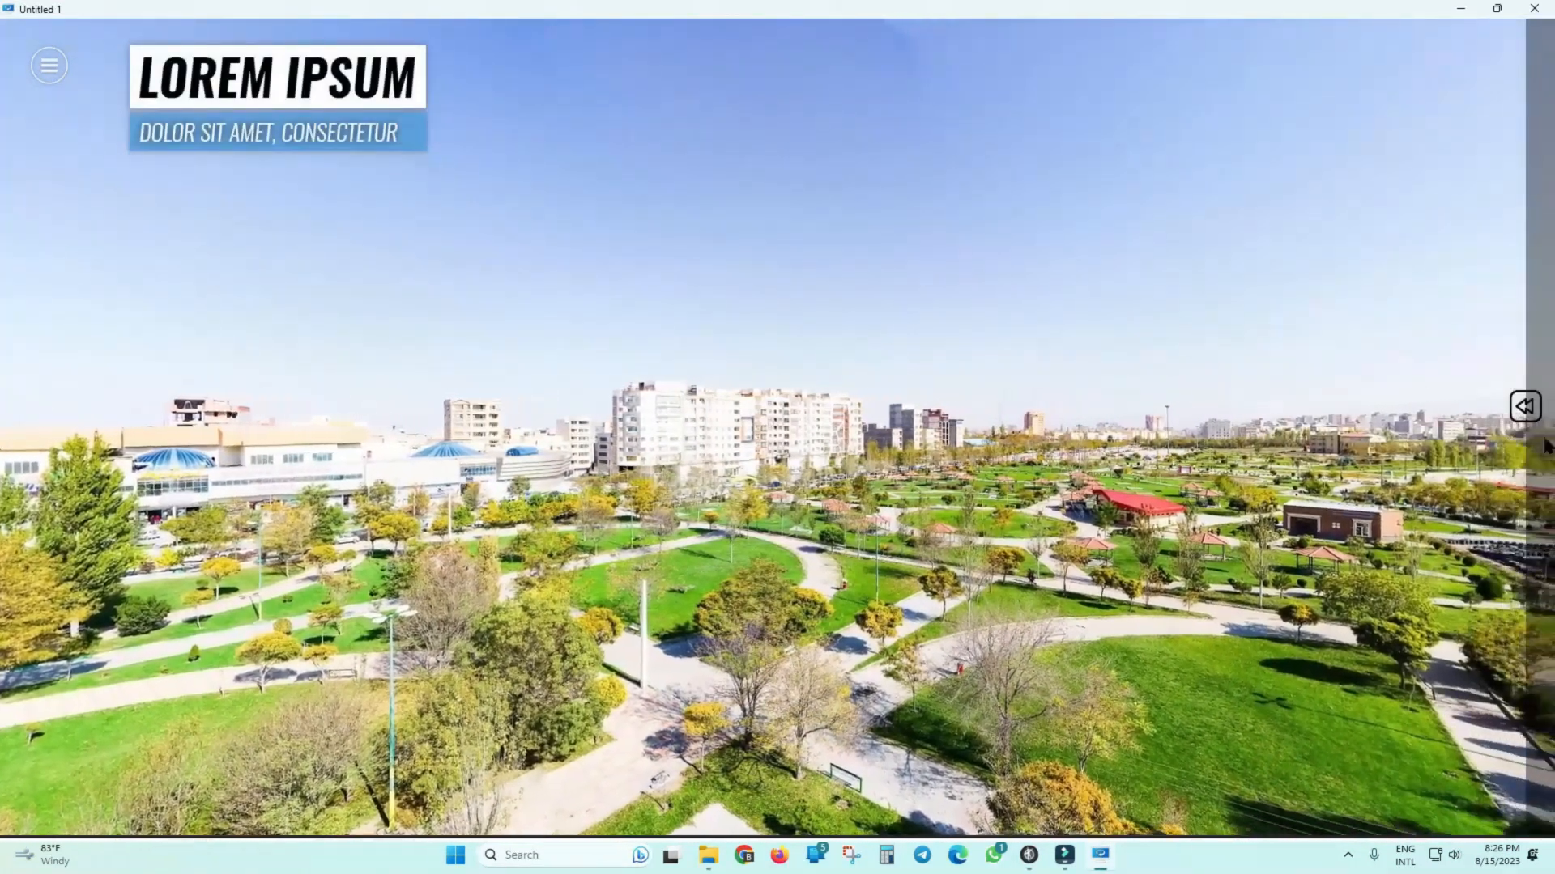
Test opening the side panel and collapsing it with the arrow button several times, and close the preview.
{"action": "left_click", "coordinate": [1525, 407]}
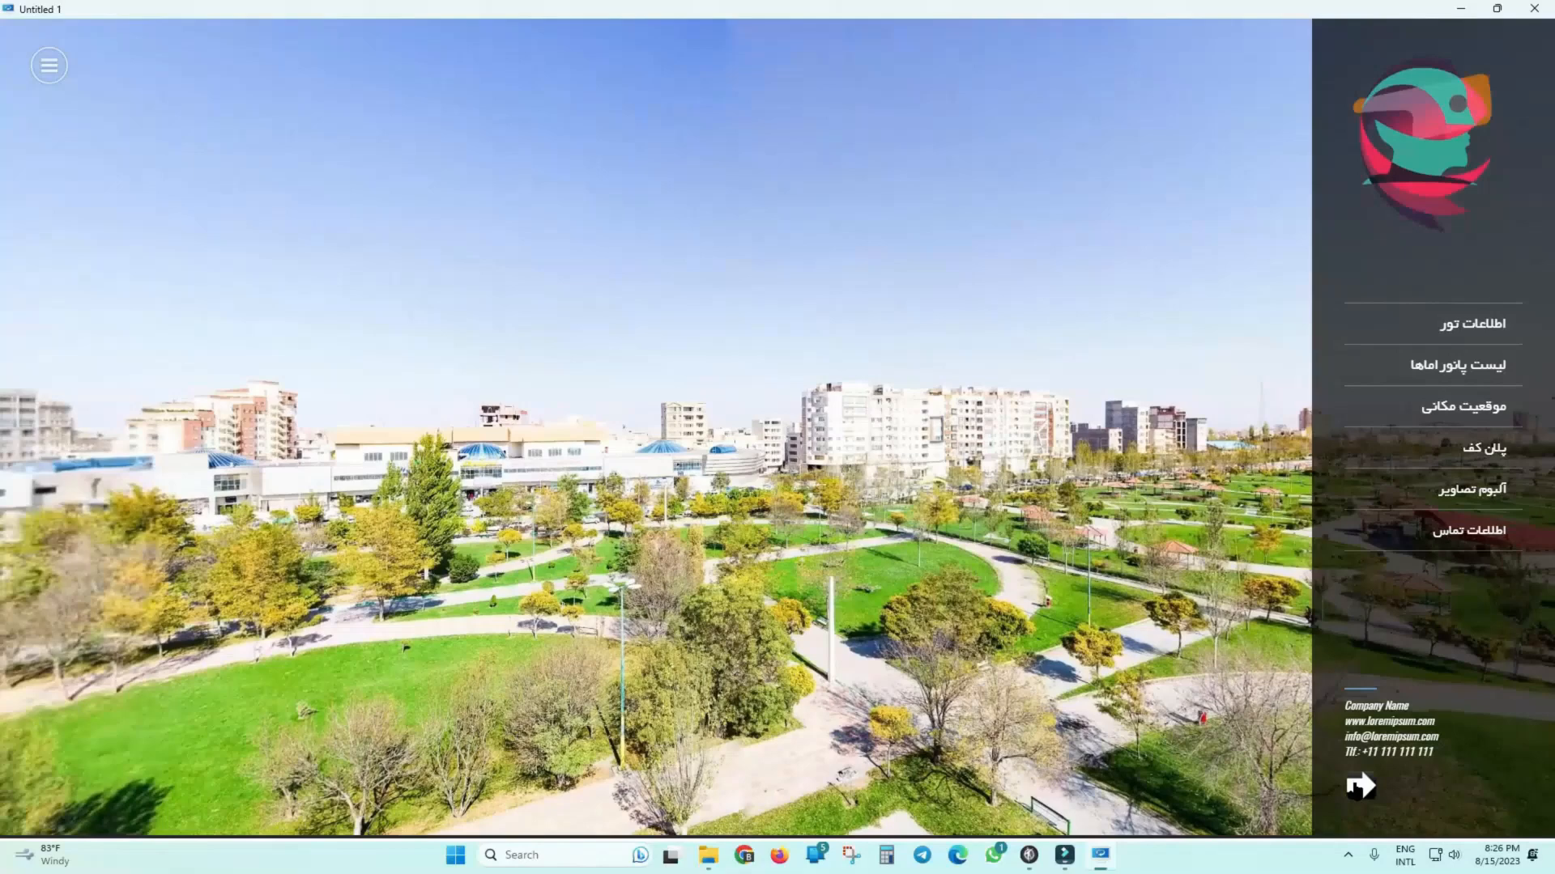
{"action": "left_click", "coordinate": [1359, 786]}
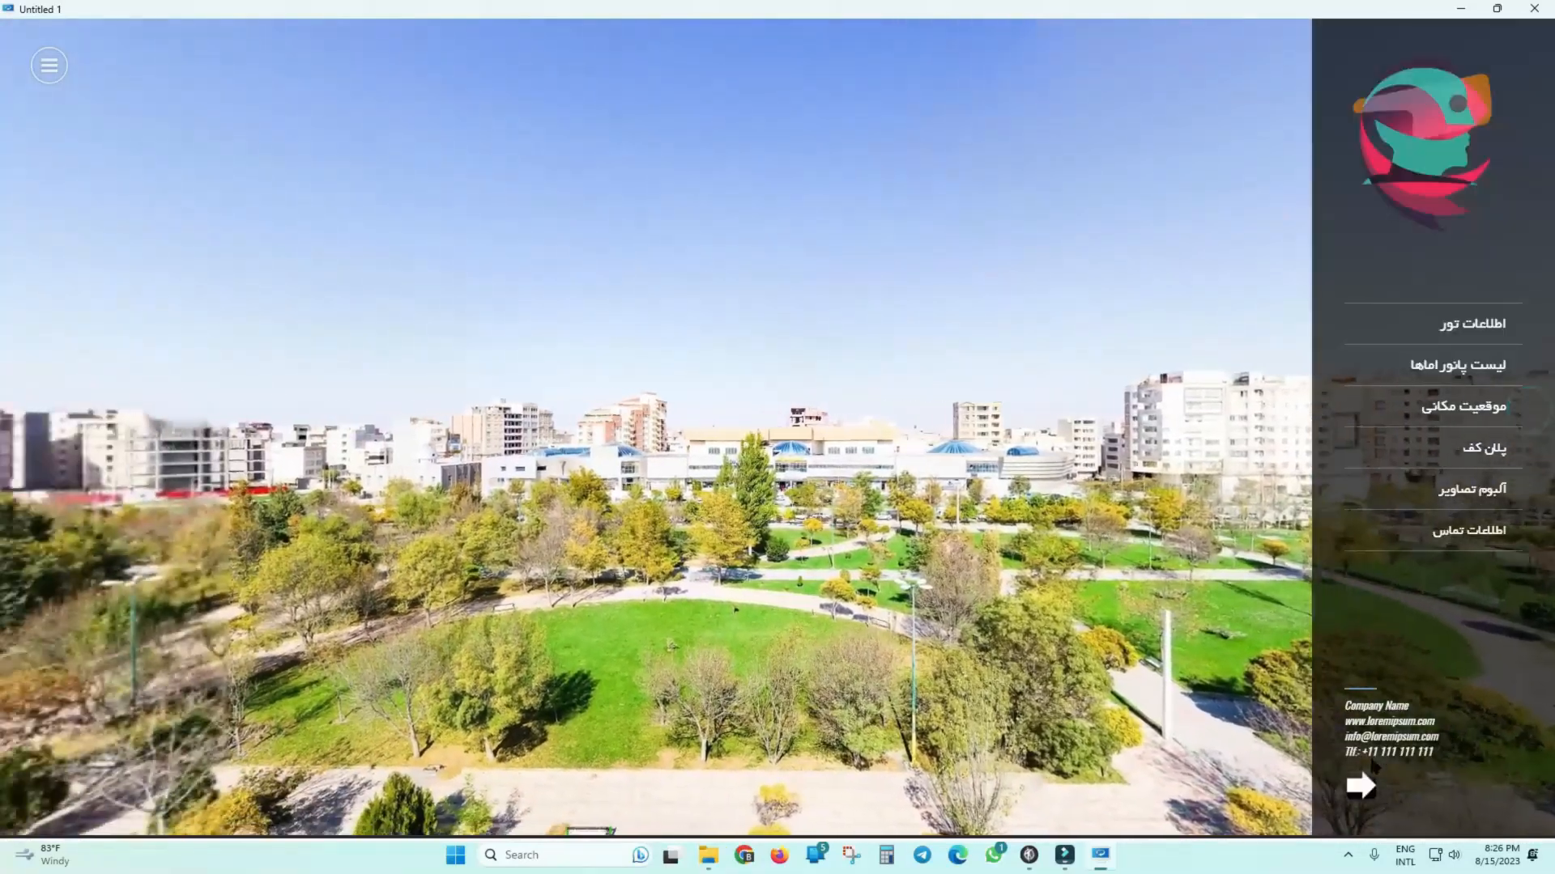
{"action": "left_click", "coordinate": [1528, 411]}
{"action": "left_click", "coordinate": [1526, 406]}
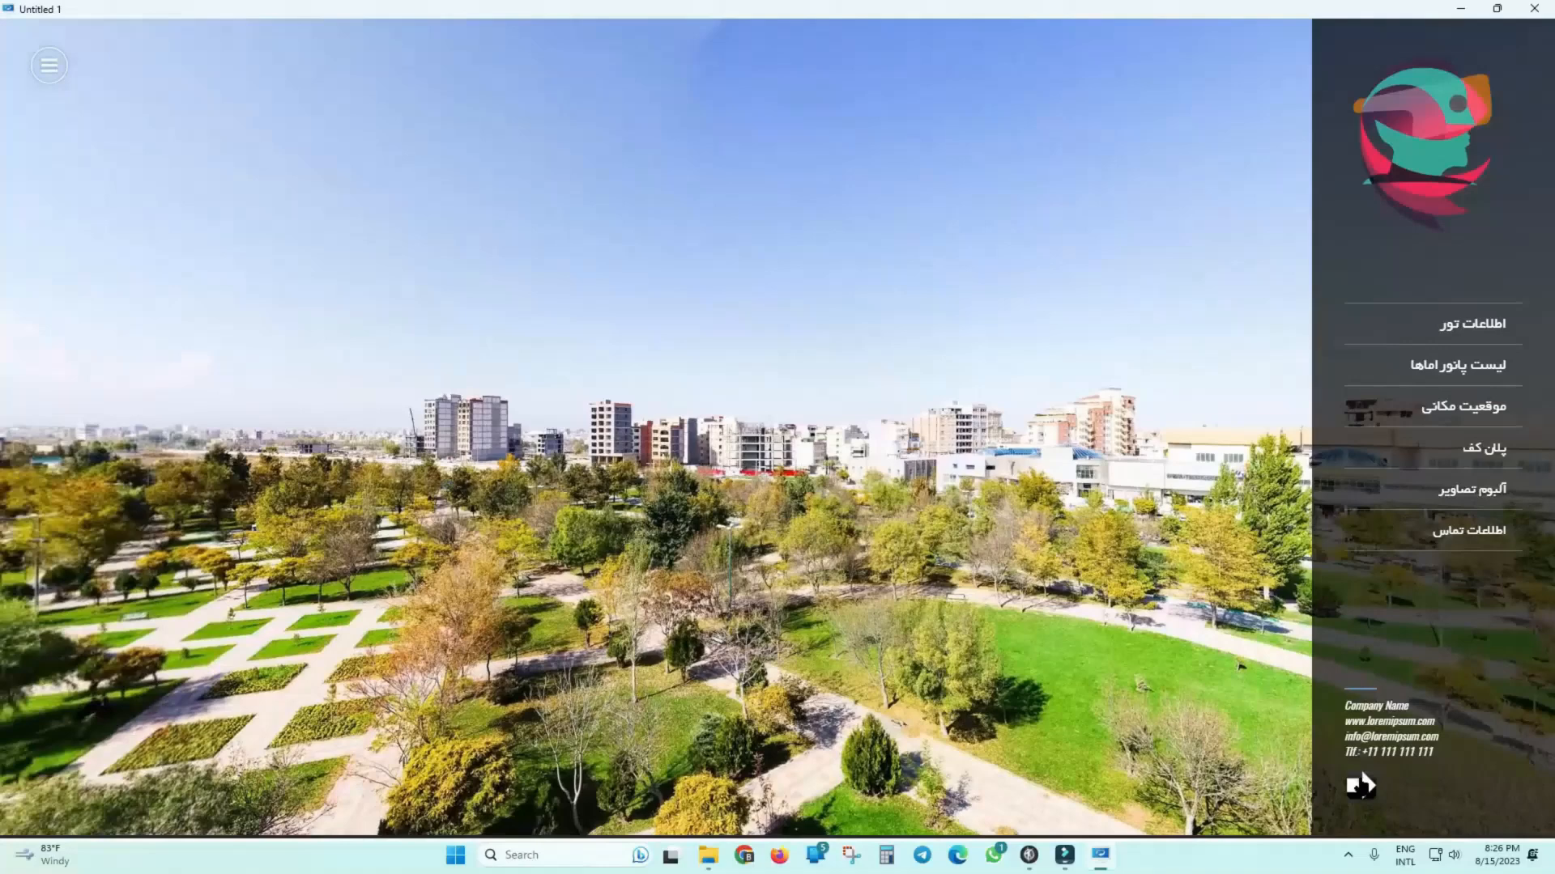
{"action": "left_click", "coordinate": [1361, 783]}
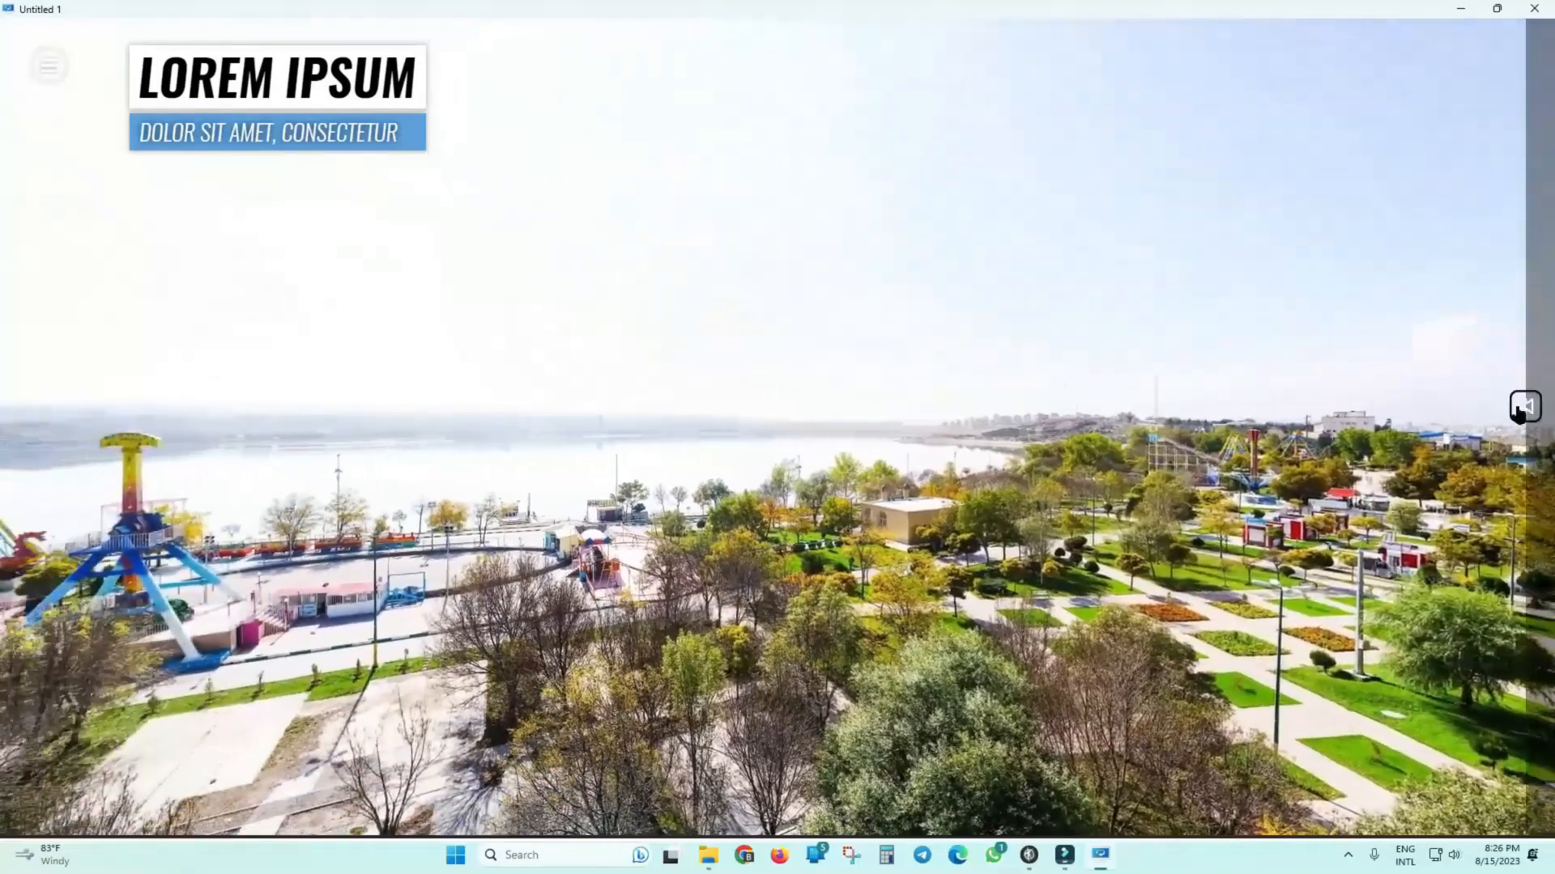
{"action": "left_click", "coordinate": [1523, 406]}
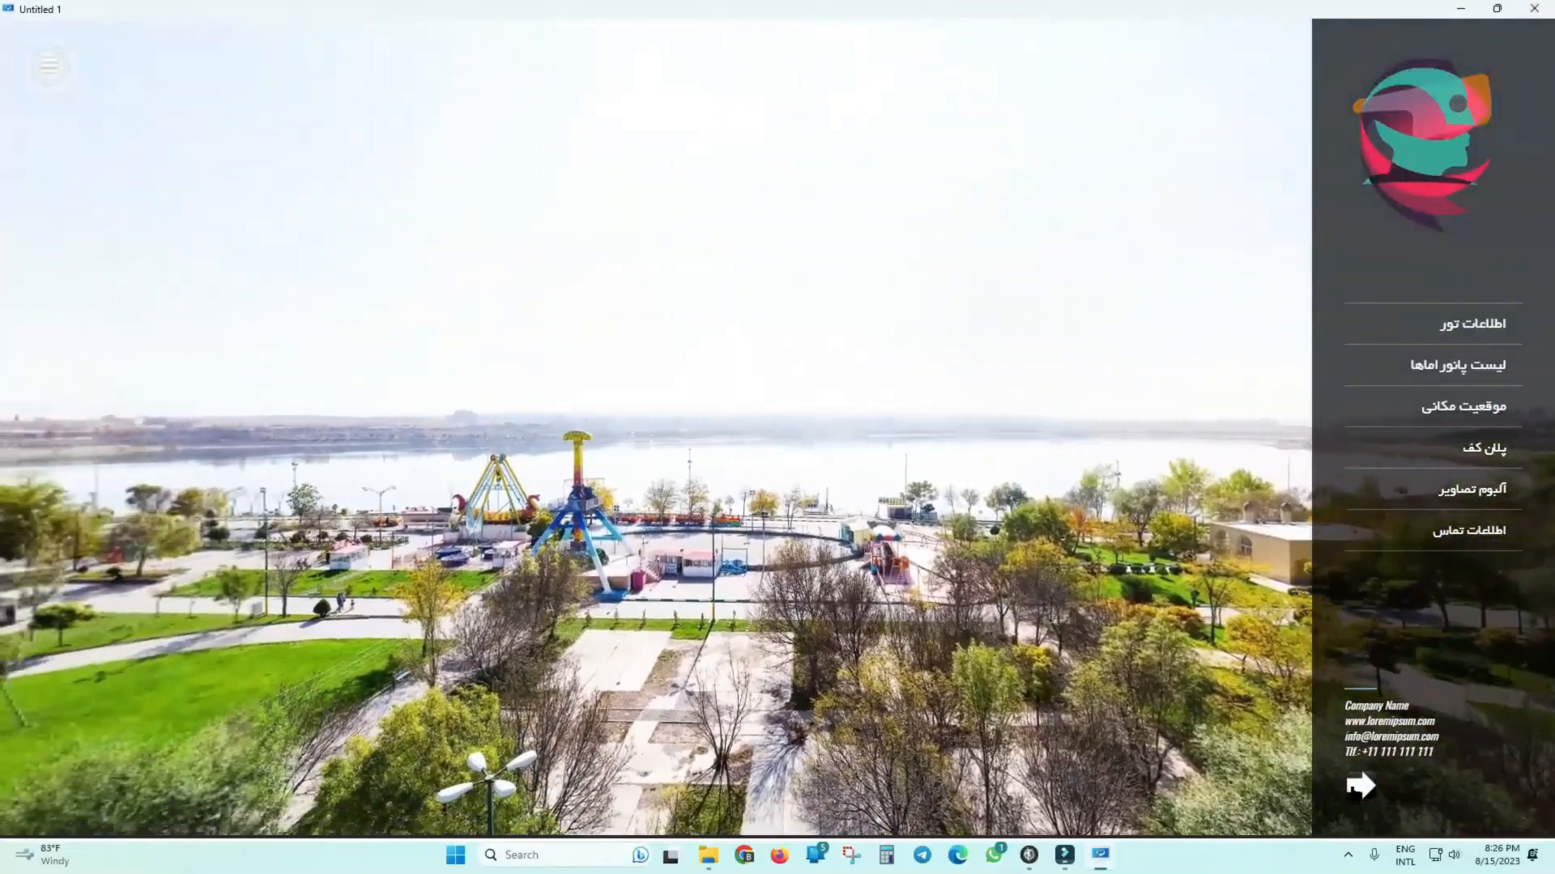
{"action": "left_click", "coordinate": [1360, 786]}
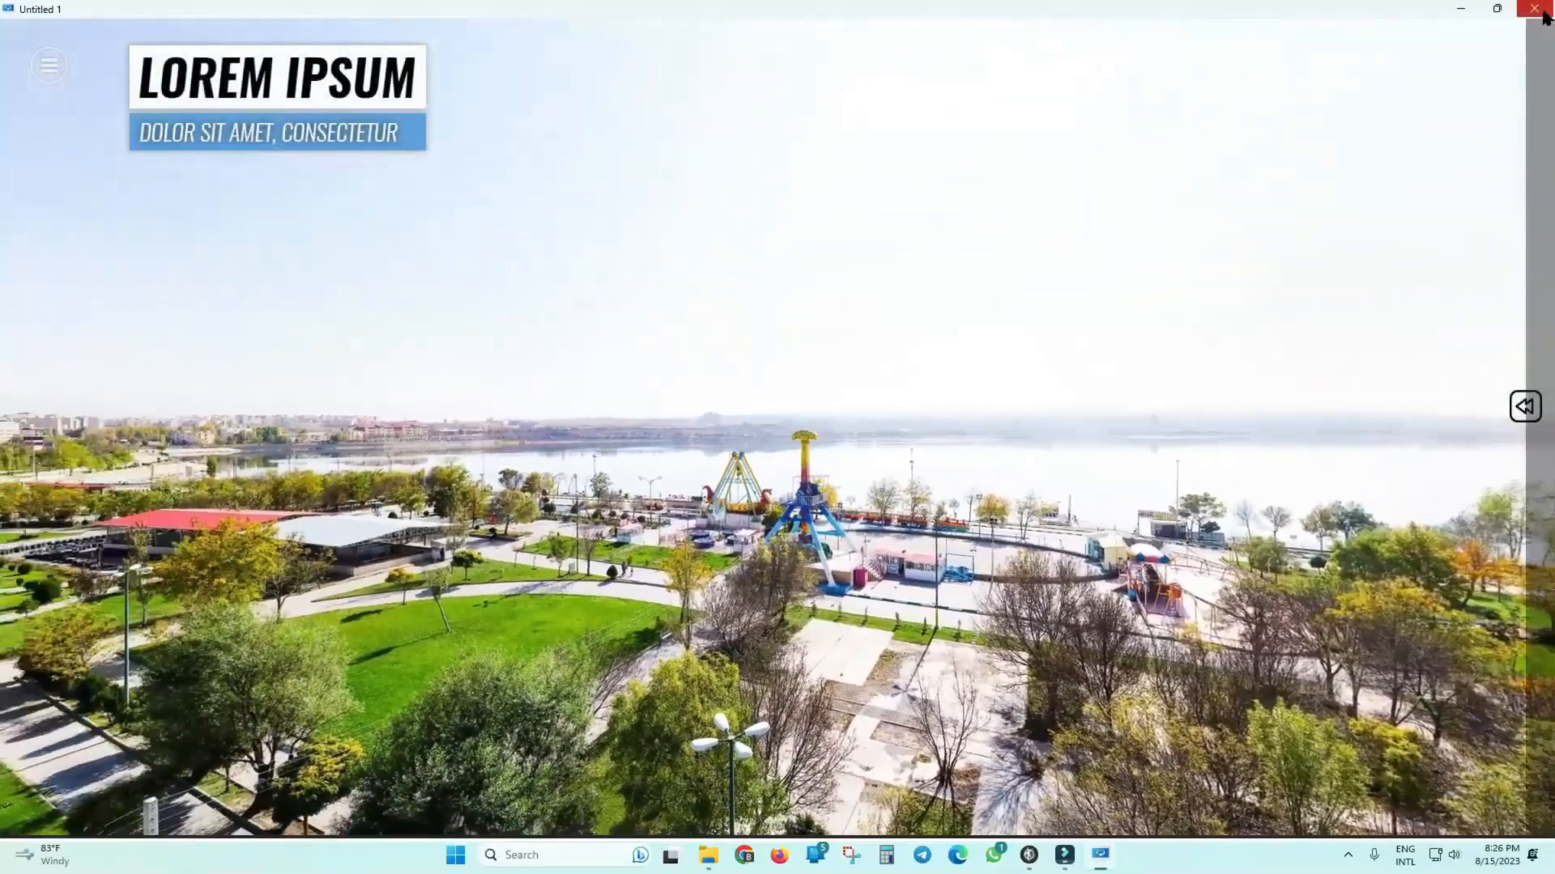
{"action": "left_click", "coordinate": [1540, 9]}
Add an on-click Media Control action to the arrow icon button, set to Panorama Move Right in the Main Viewer.
{"action": "left_click", "coordinate": [1104, 743]}
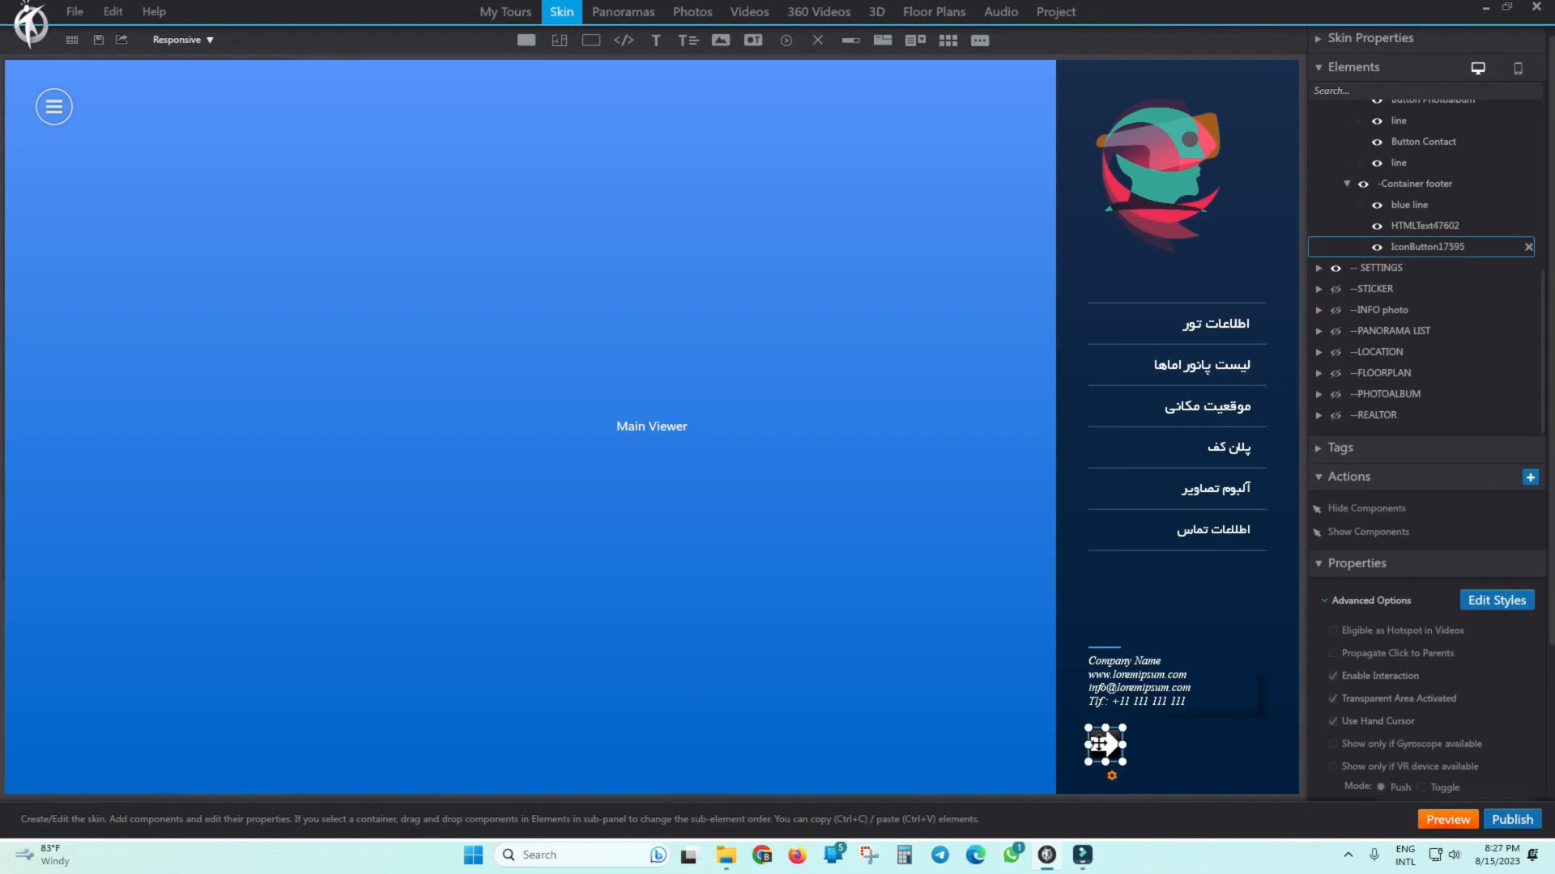
{"action": "left_click", "coordinate": [1530, 478]}
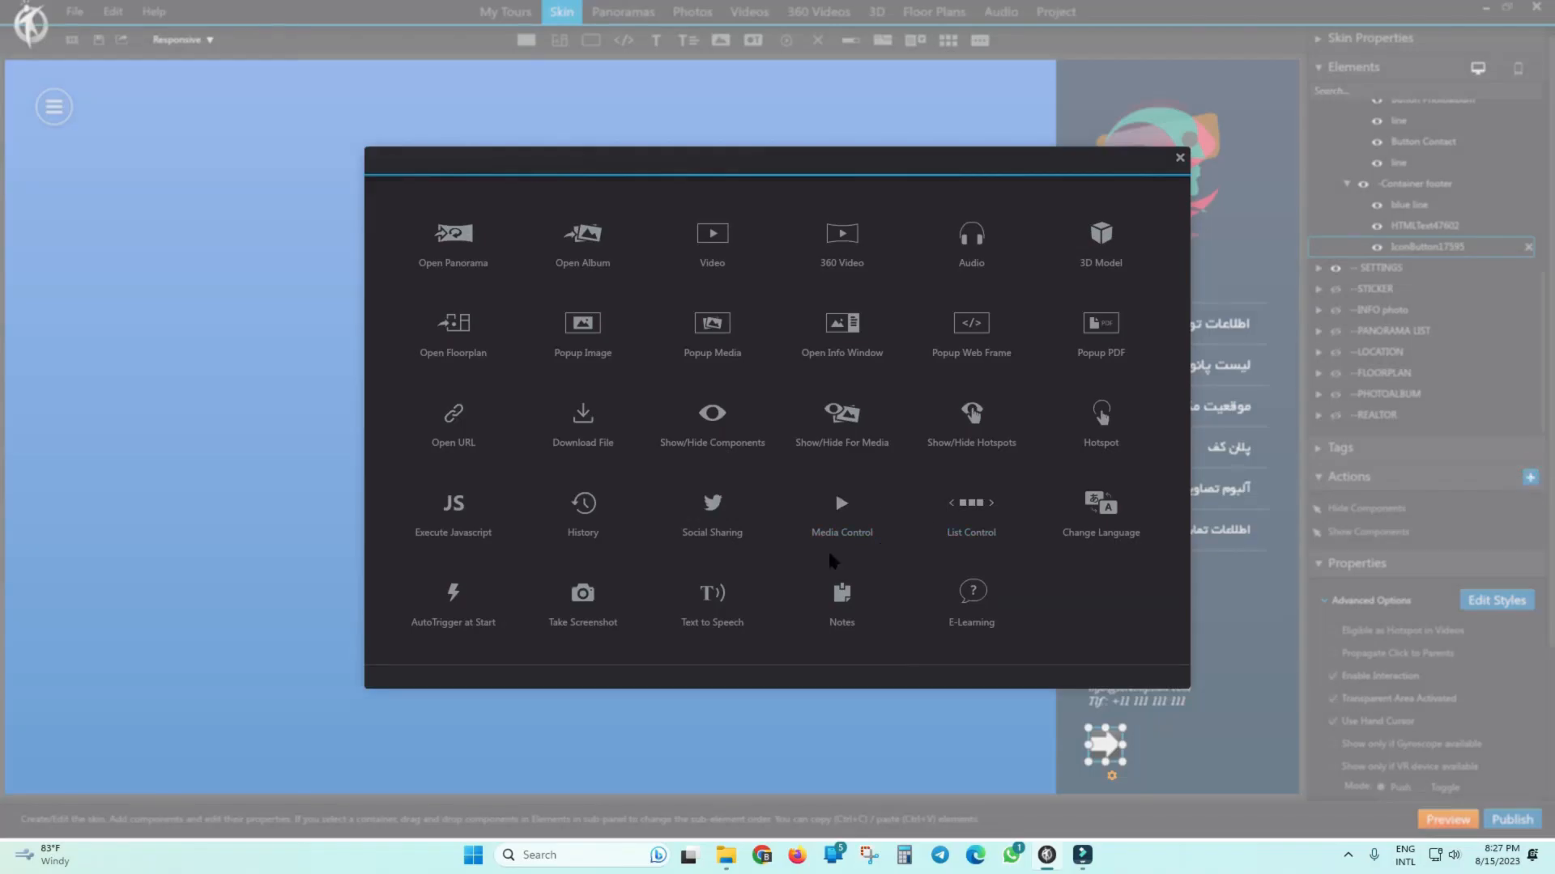
{"action": "left_click", "coordinate": [825, 511]}
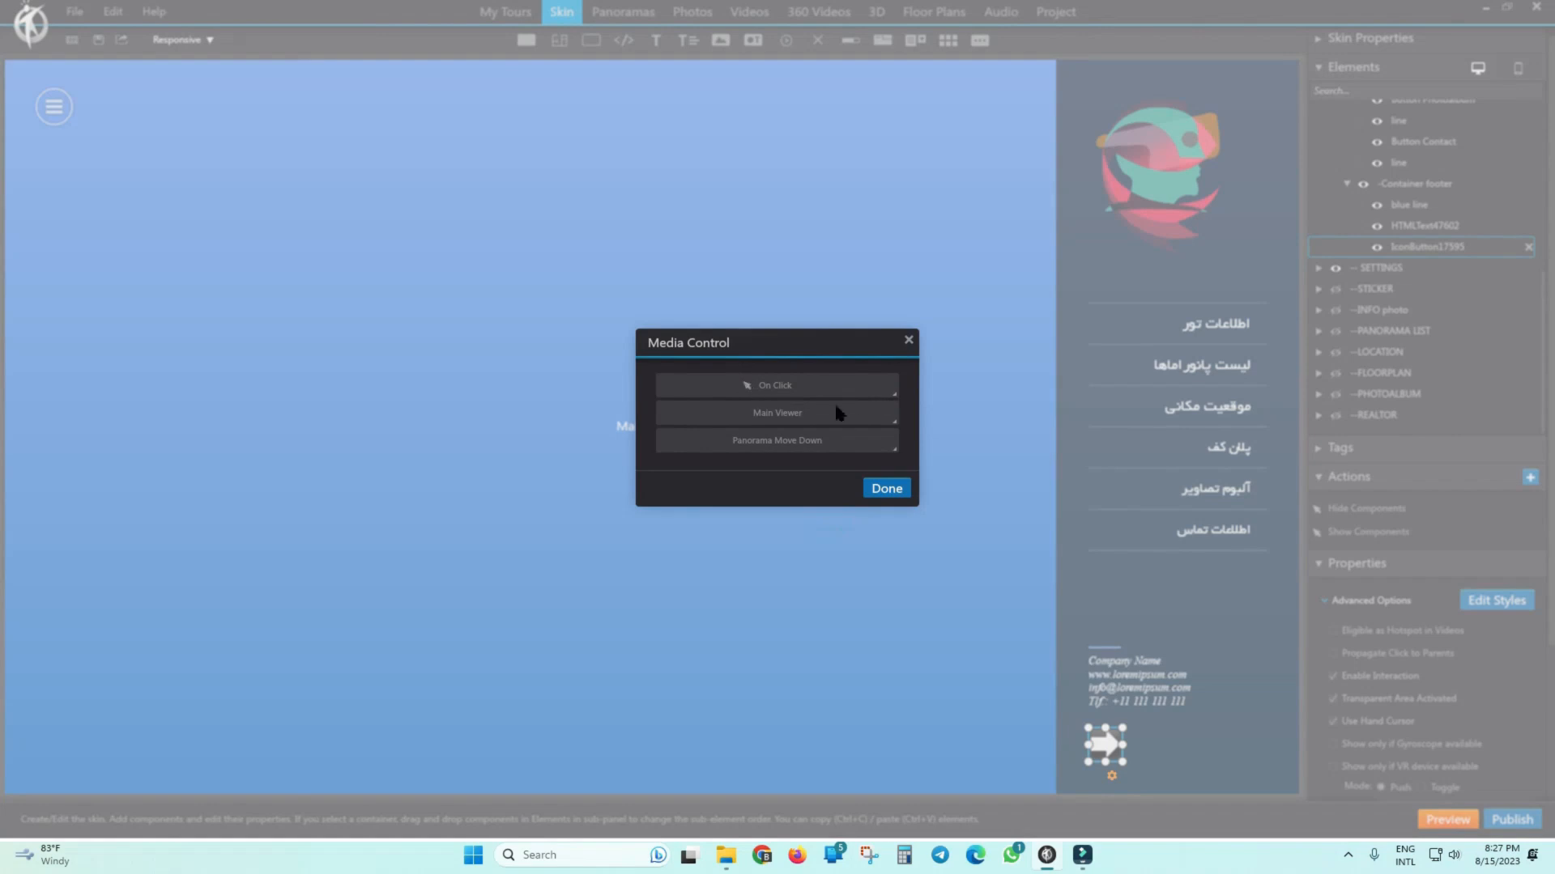
{"action": "left_click", "coordinate": [820, 442]}
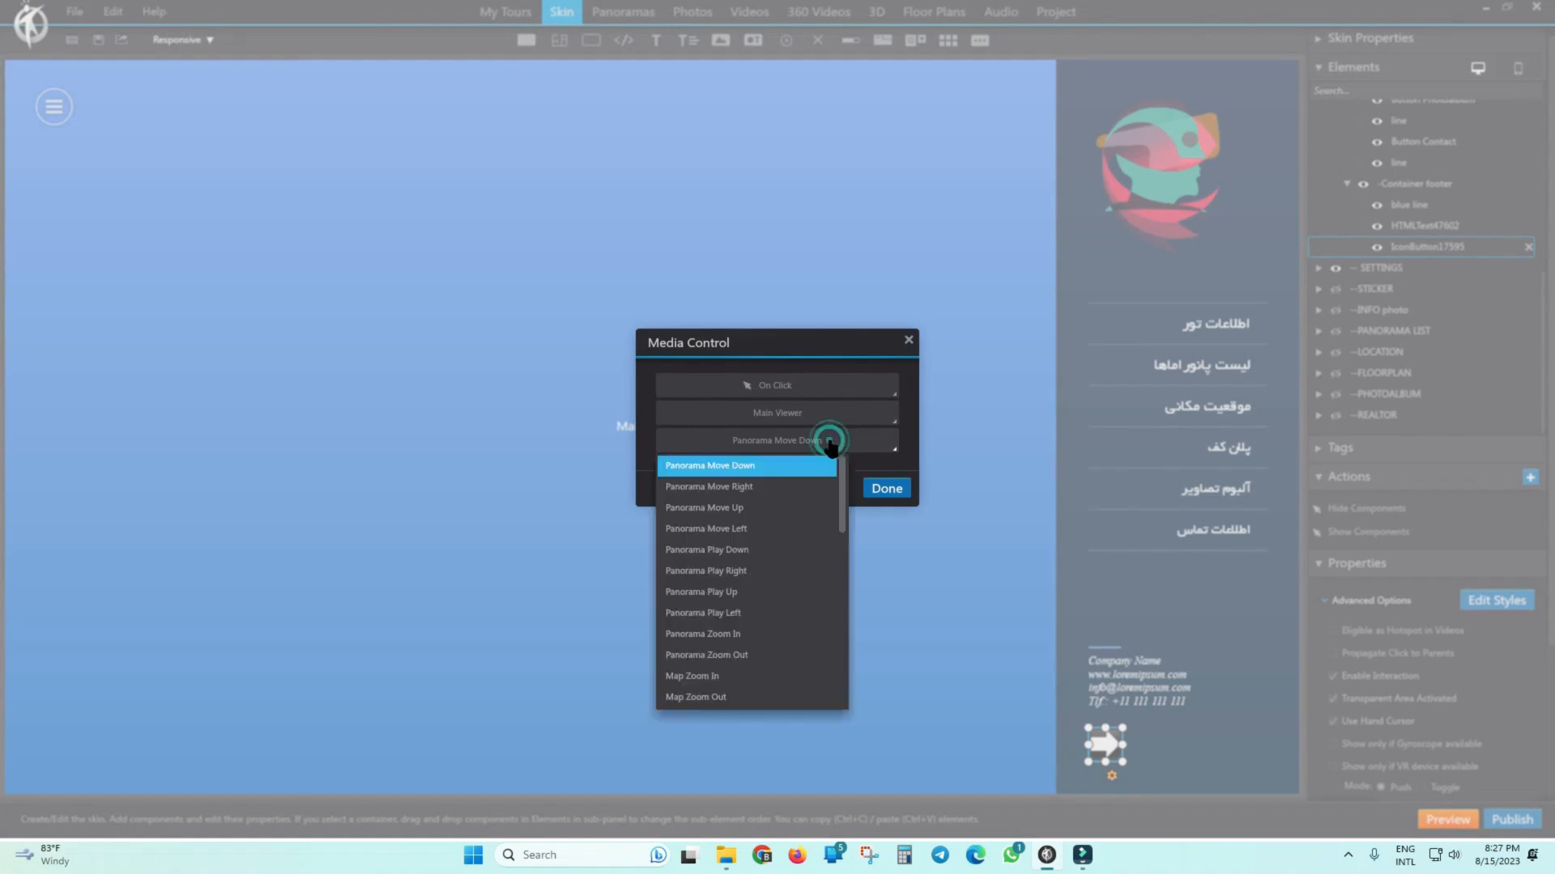
{"action": "left_click", "coordinate": [746, 486]}
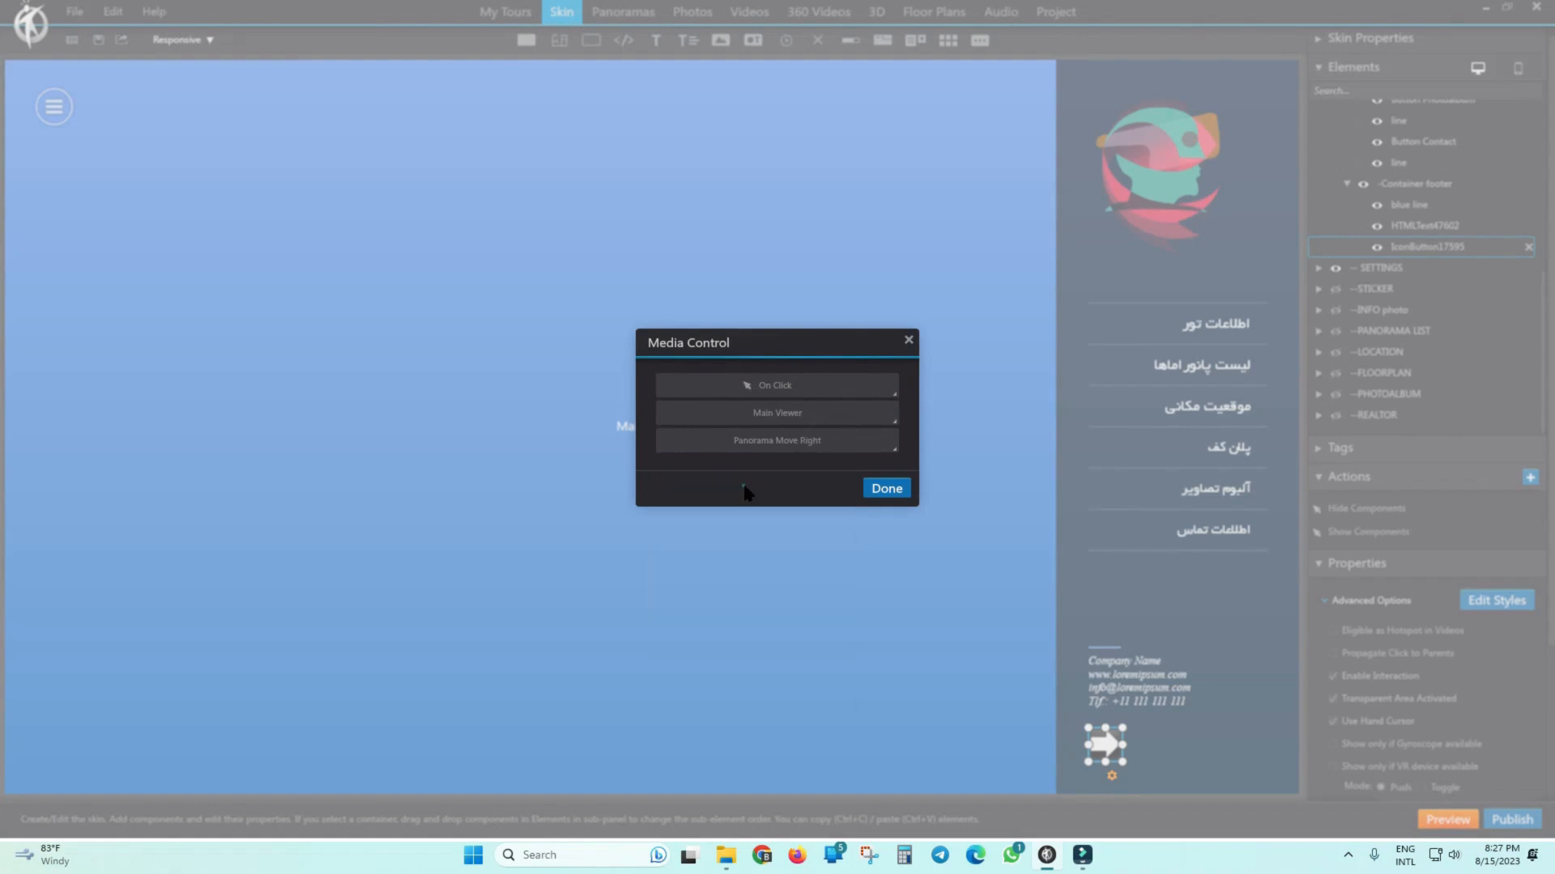
{"action": "left_click", "coordinate": [886, 487]}
Preview the tour and test the arrow button with its added Panorama Move Right action by repeatedly collapsing and reopening the panel.
{"action": "left_click", "coordinate": [1448, 821]}
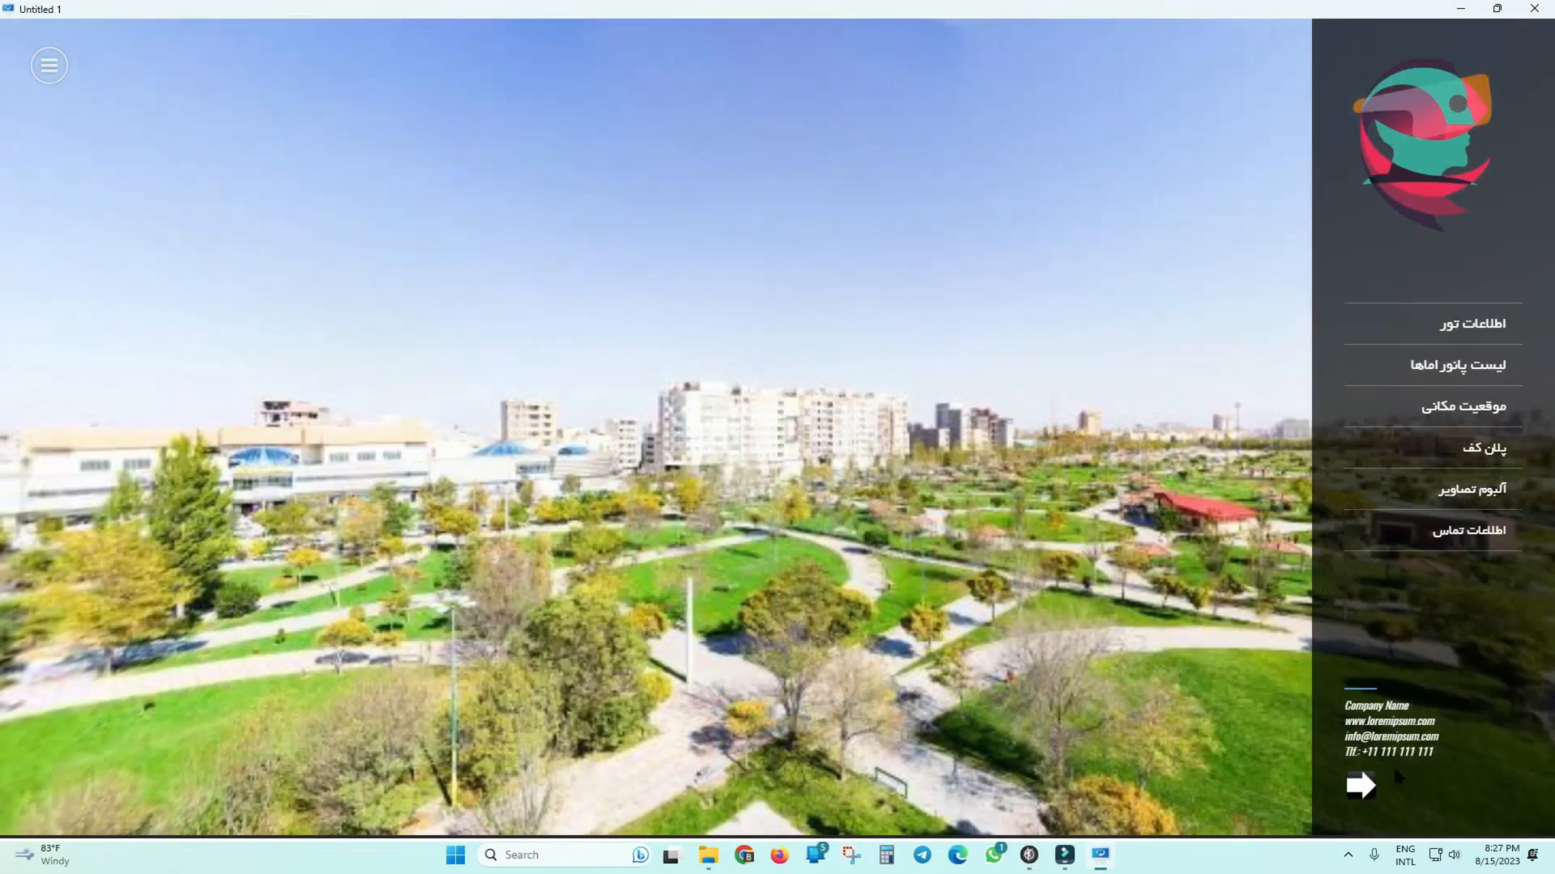
{"action": "left_click", "coordinate": [1360, 785]}
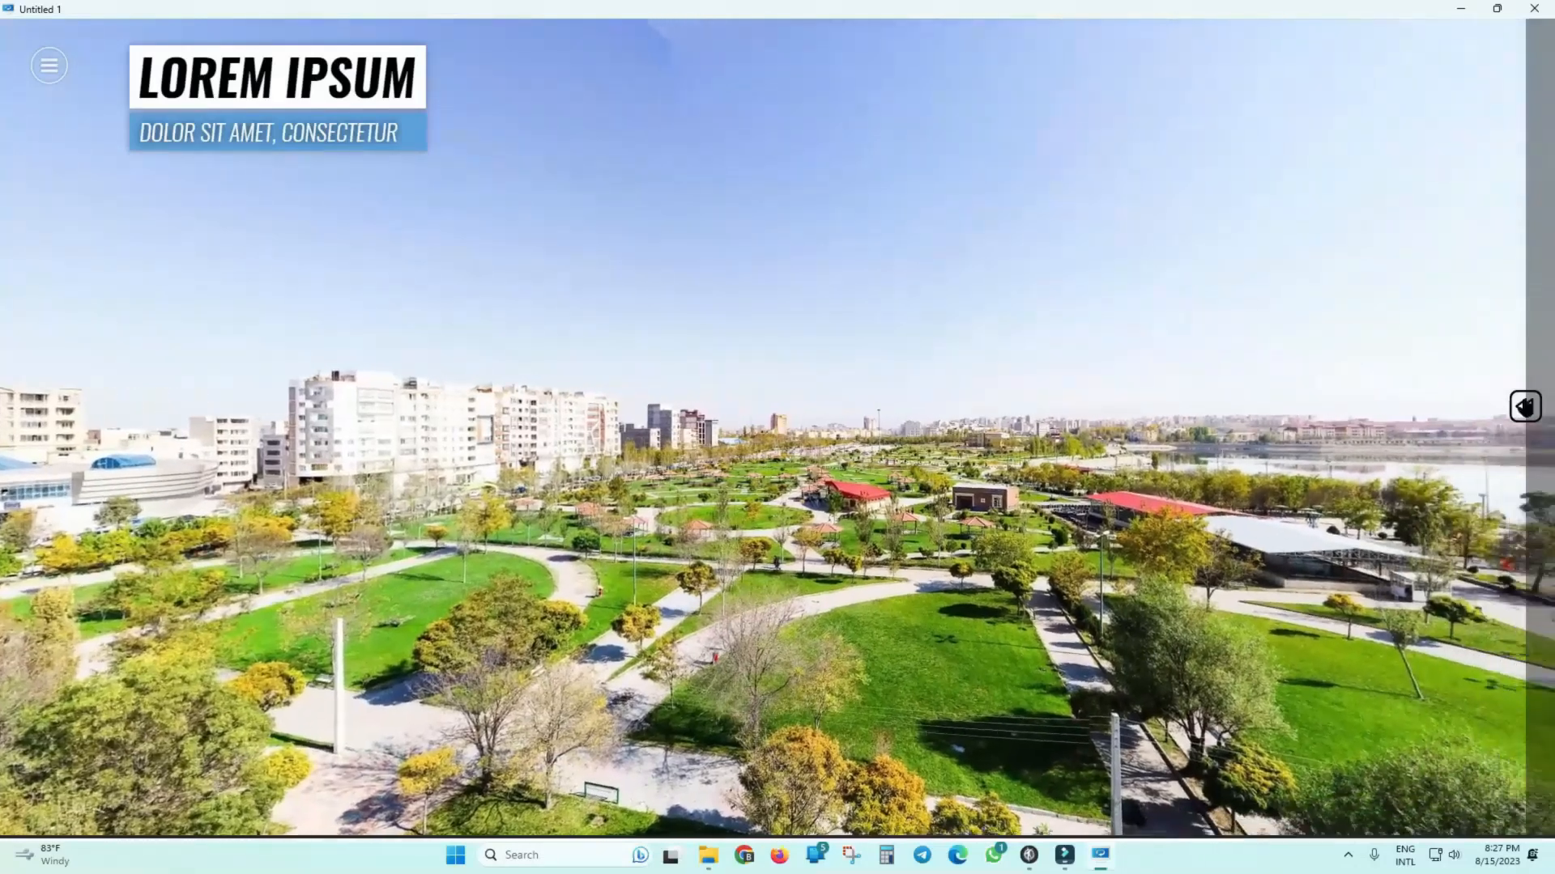
{"action": "left_click", "coordinate": [1525, 406]}
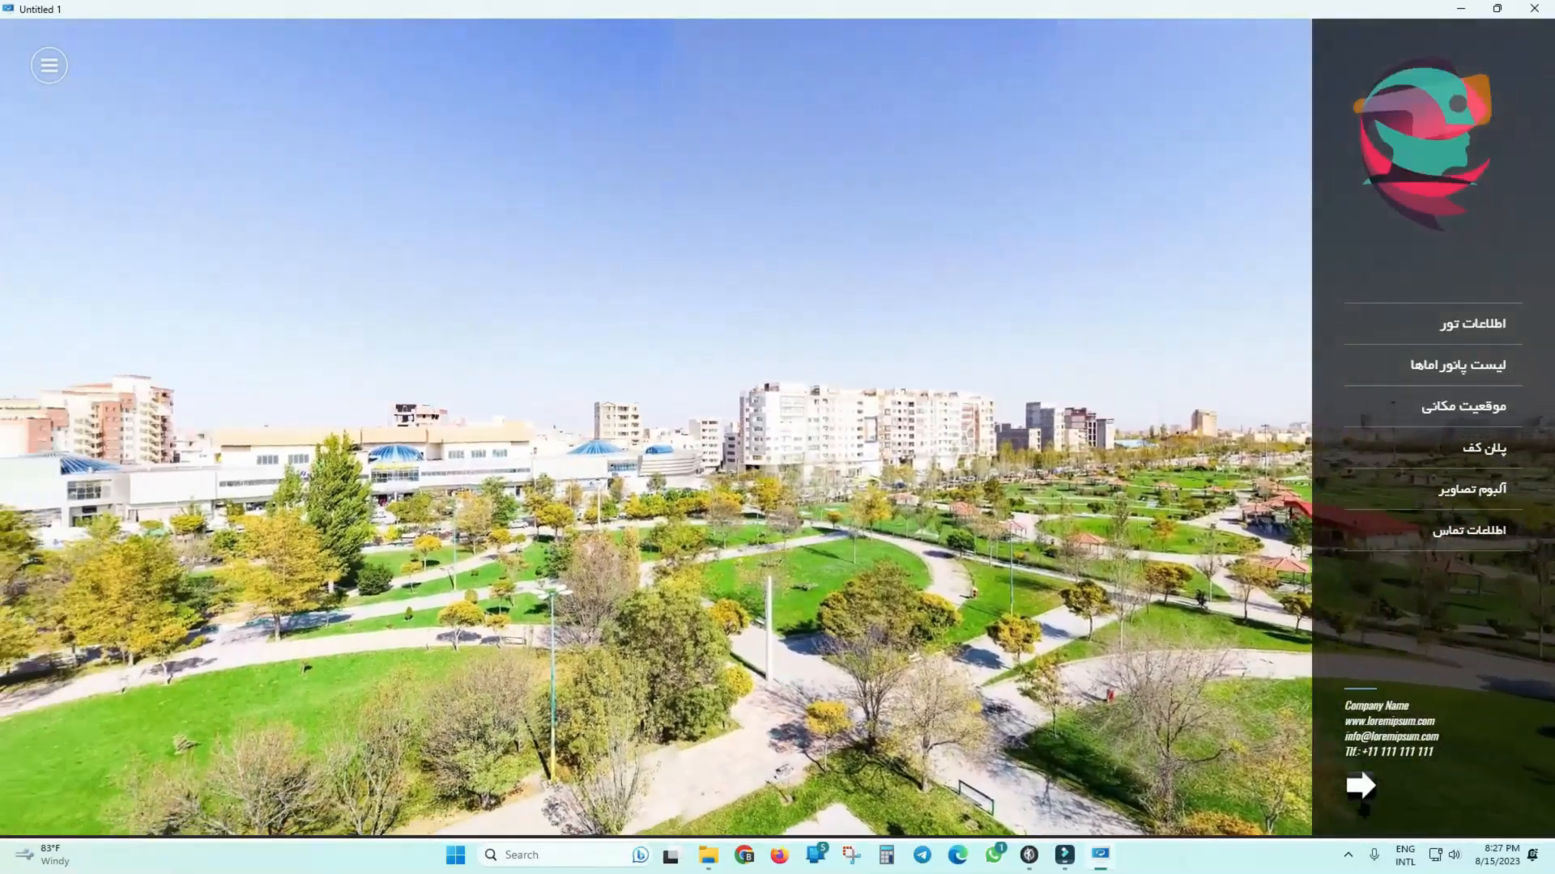
{"action": "left_click", "coordinate": [1360, 786]}
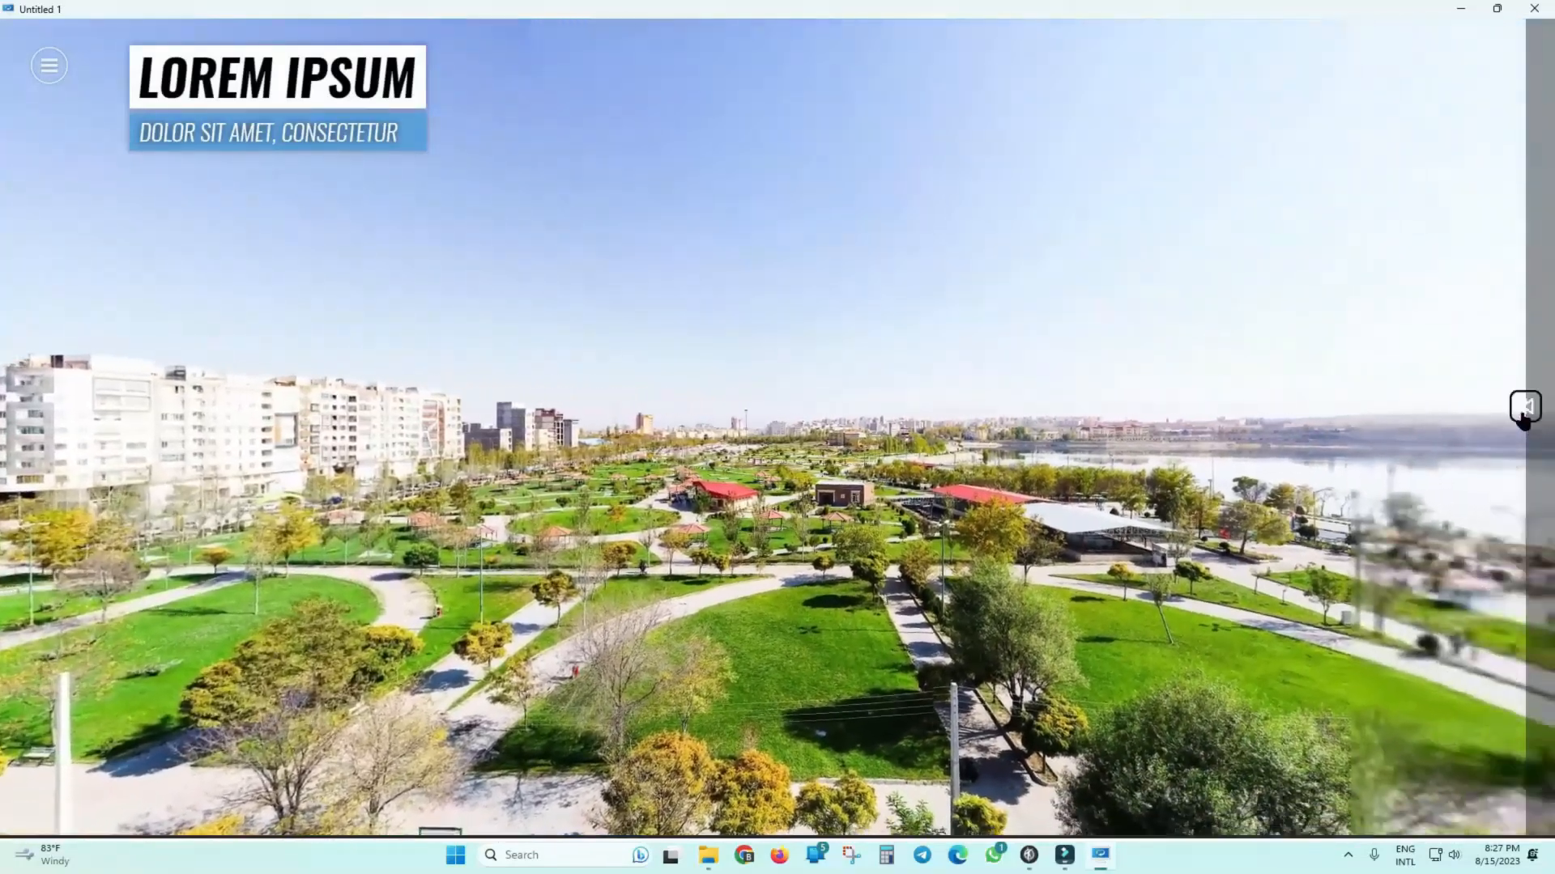
{"action": "left_click", "coordinate": [1525, 406]}
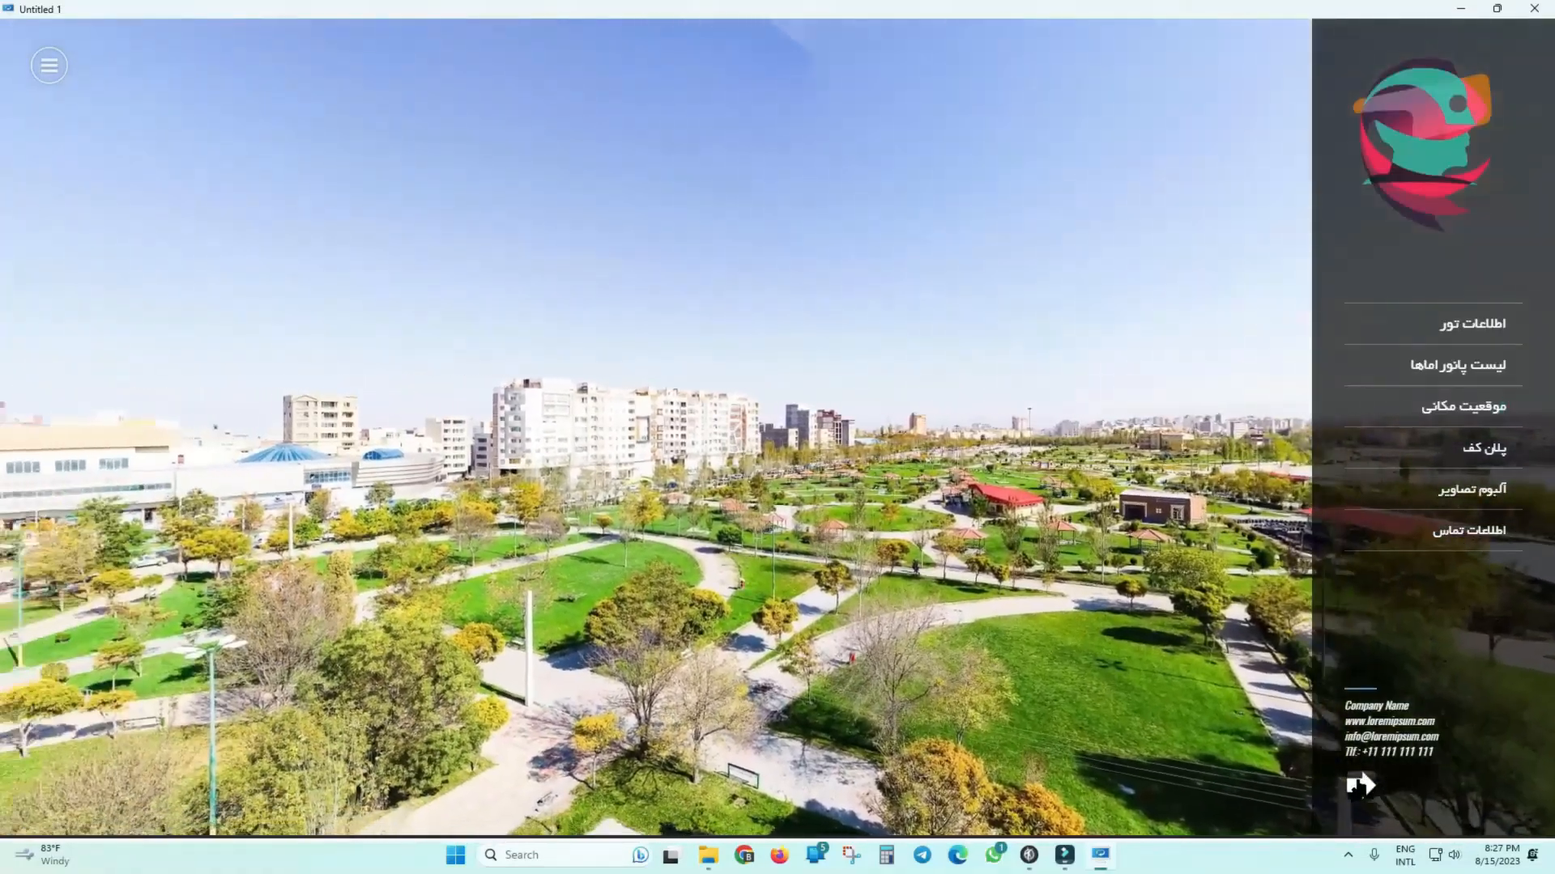
{"action": "left_click", "coordinate": [1363, 784]}
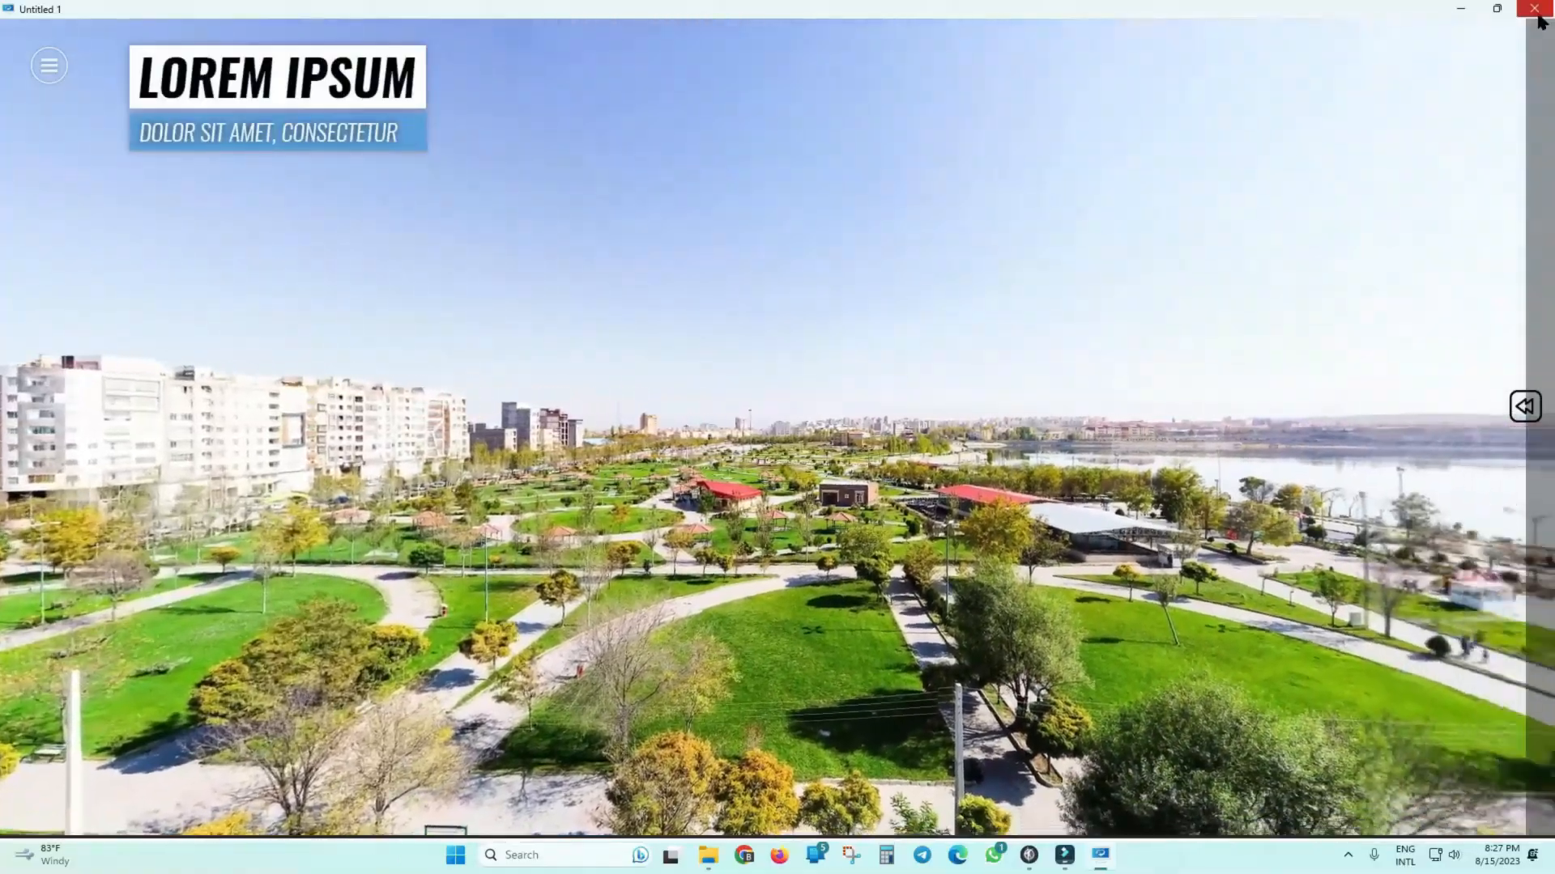
{"action": "left_click", "coordinate": [1537, 13]}
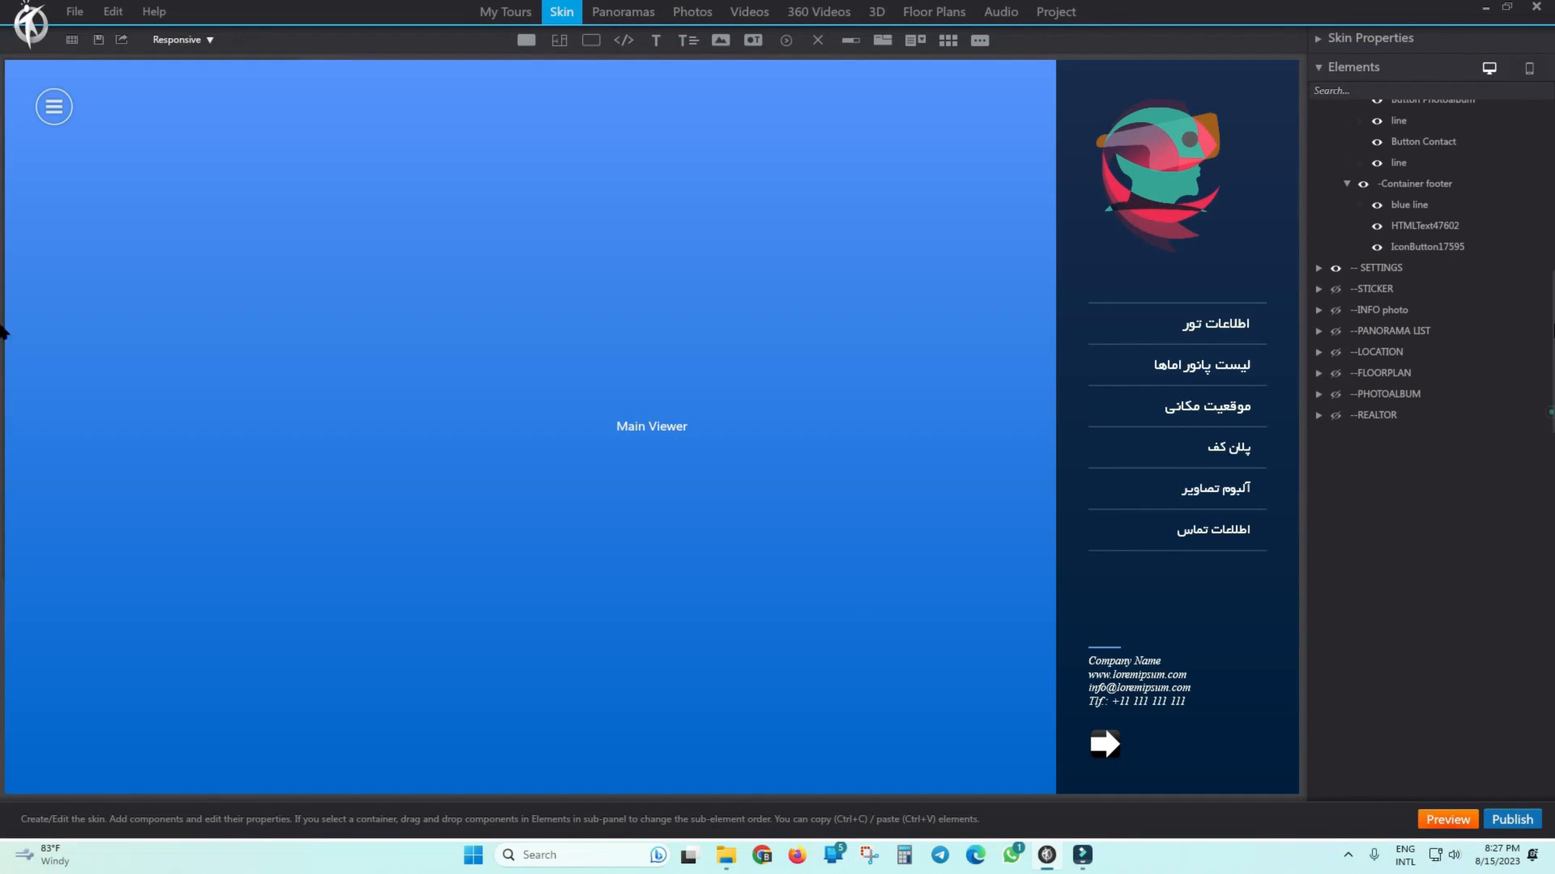
Collapse the LEFT PANEL group in the element tree and make the STICKER group visible in the skin.
{"action": "scroll", "coordinate": [1394, 269], "scroll_direction": "up", "scroll_amount": 5}
{"action": "left_click", "coordinate": [757, 347]}
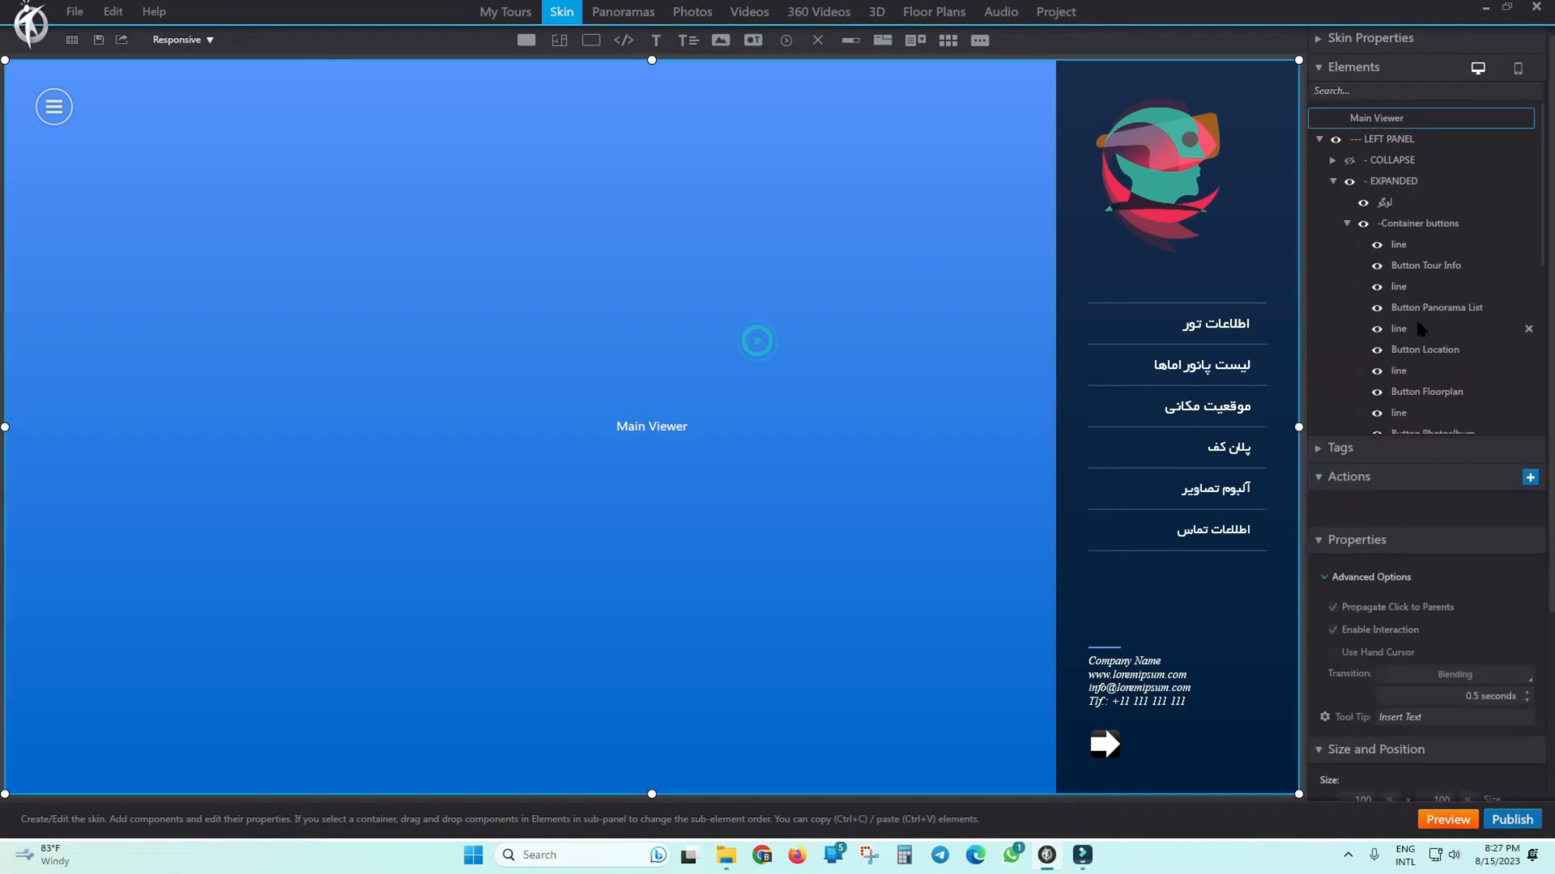
{"action": "left_click", "coordinate": [1319, 139]}
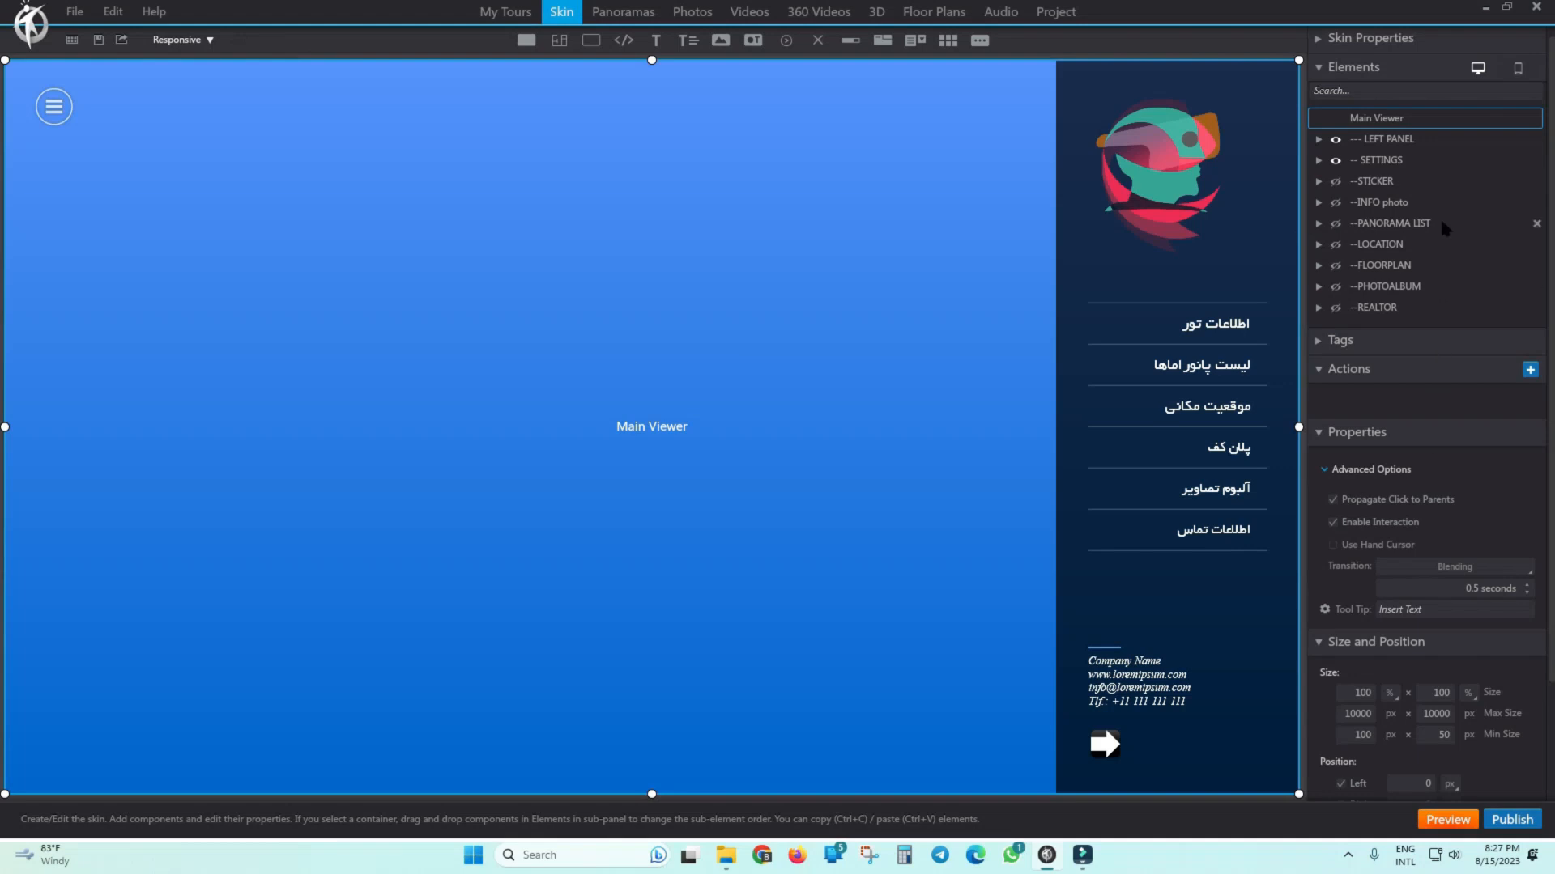
{"action": "left_click", "coordinate": [1335, 181]}
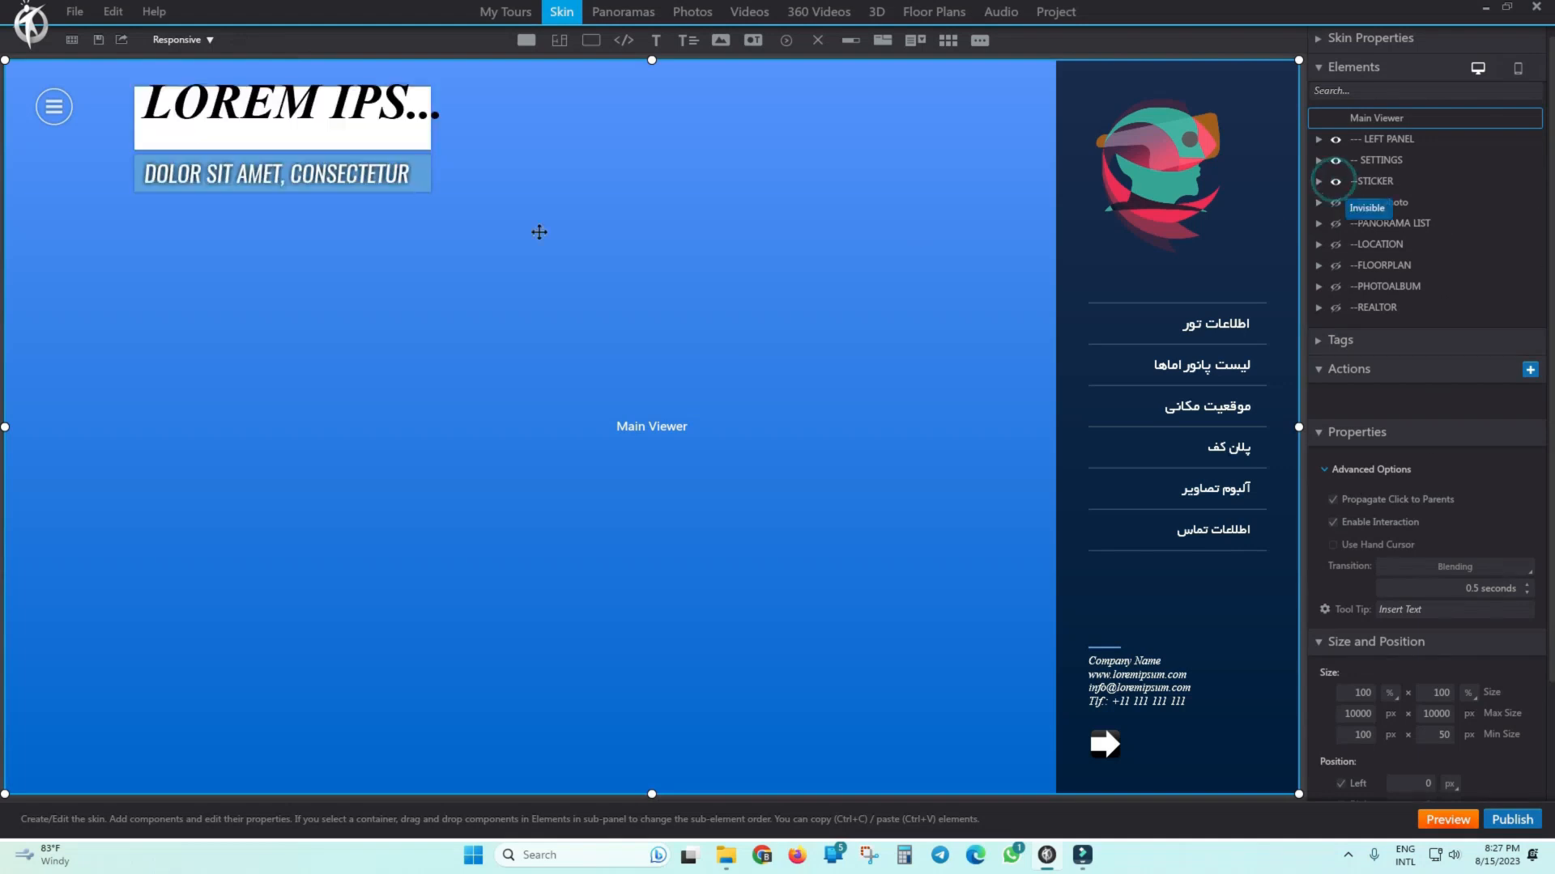
Replace the text of the sticker's heading, text 1, with the Persian title "طراحی پوسته".
{"action": "left_click", "coordinate": [300, 108]}
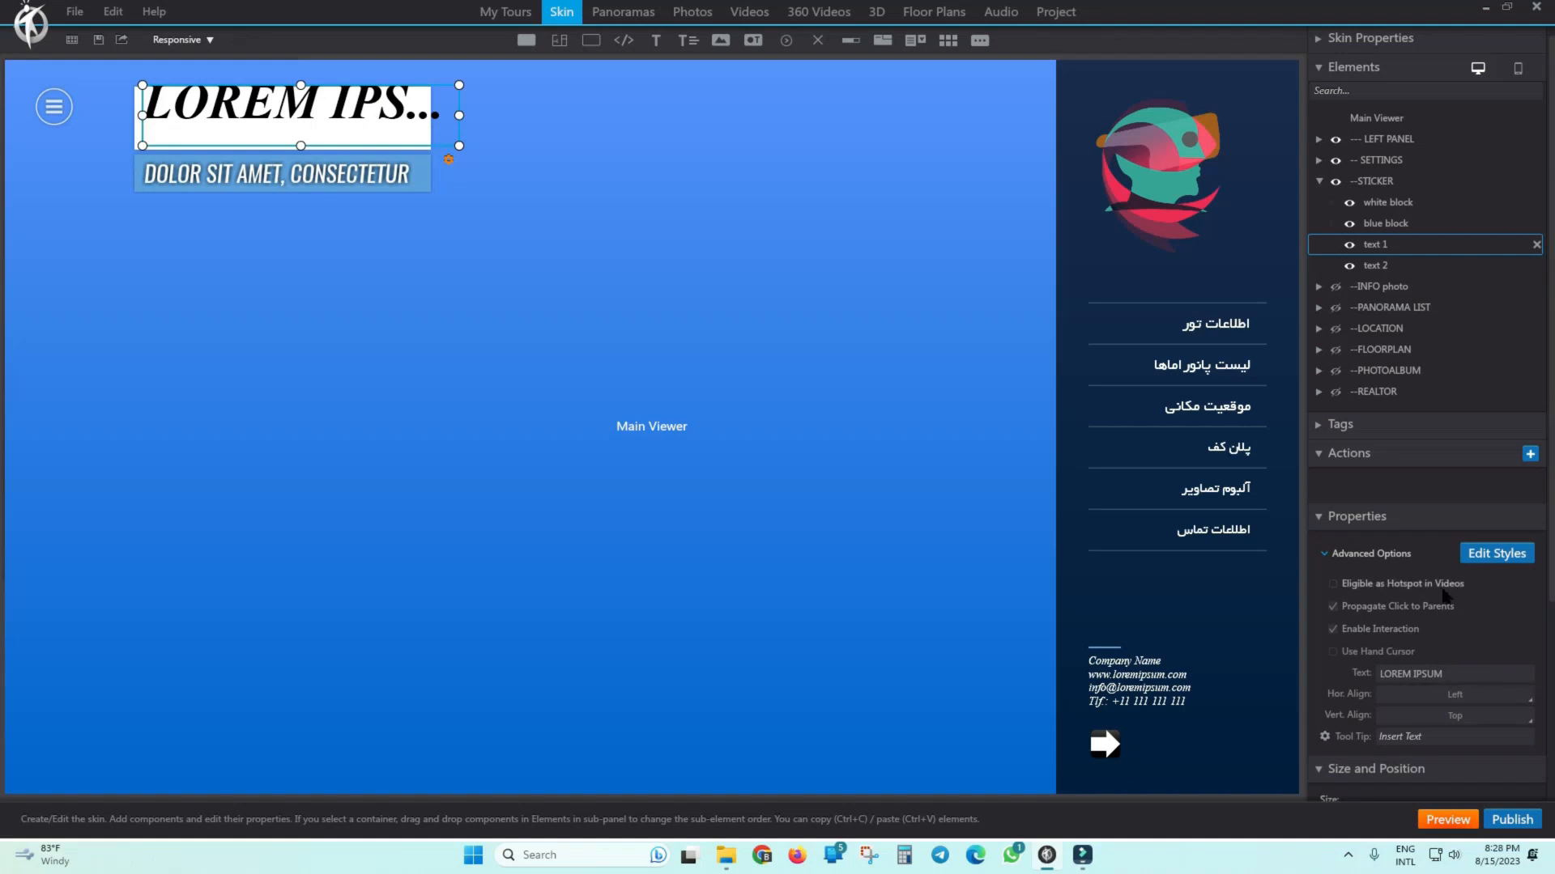
{"action": "triple_click", "coordinate": [1462, 673]}
{"action": "key", "text": "alt+shift"}
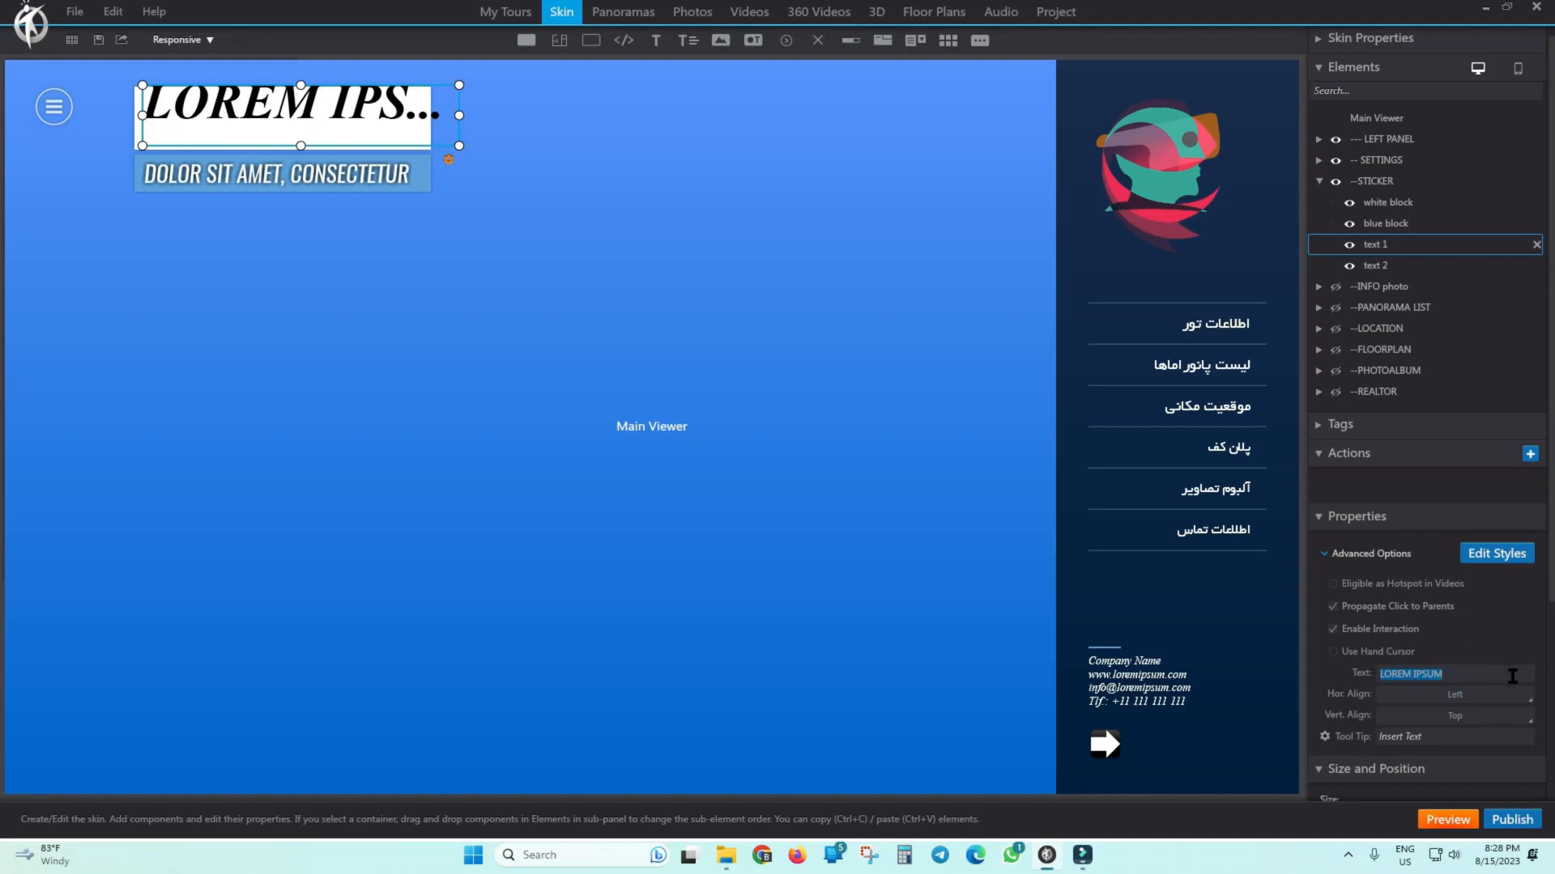
{"action": "type", "text": "xvhpd"}
{"action": "key", "text": "BackSpace"}
{"action": "key", "text": "BackSpace"}
{"action": "key", "text": "BackSpace"}
{"action": "key", "text": "BackSpace"}
{"action": "key", "text": "BackSpace"}
{"action": "key", "text": "alt+shift"}
{"action": "type", "text": "ط"}
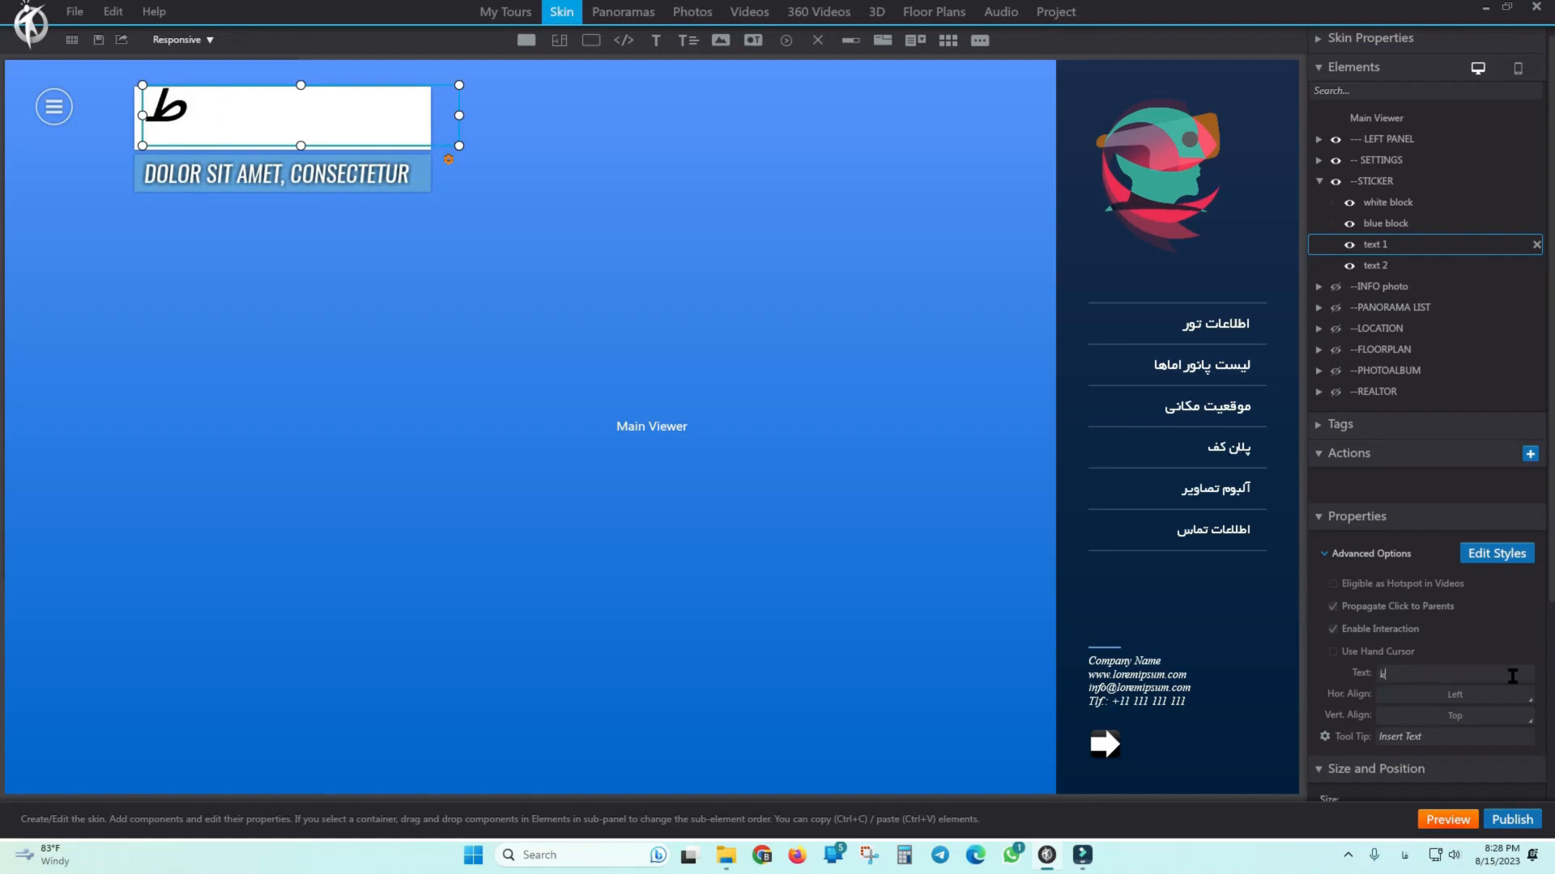
{"action": "type", "text": "راحی پوسته۹"}
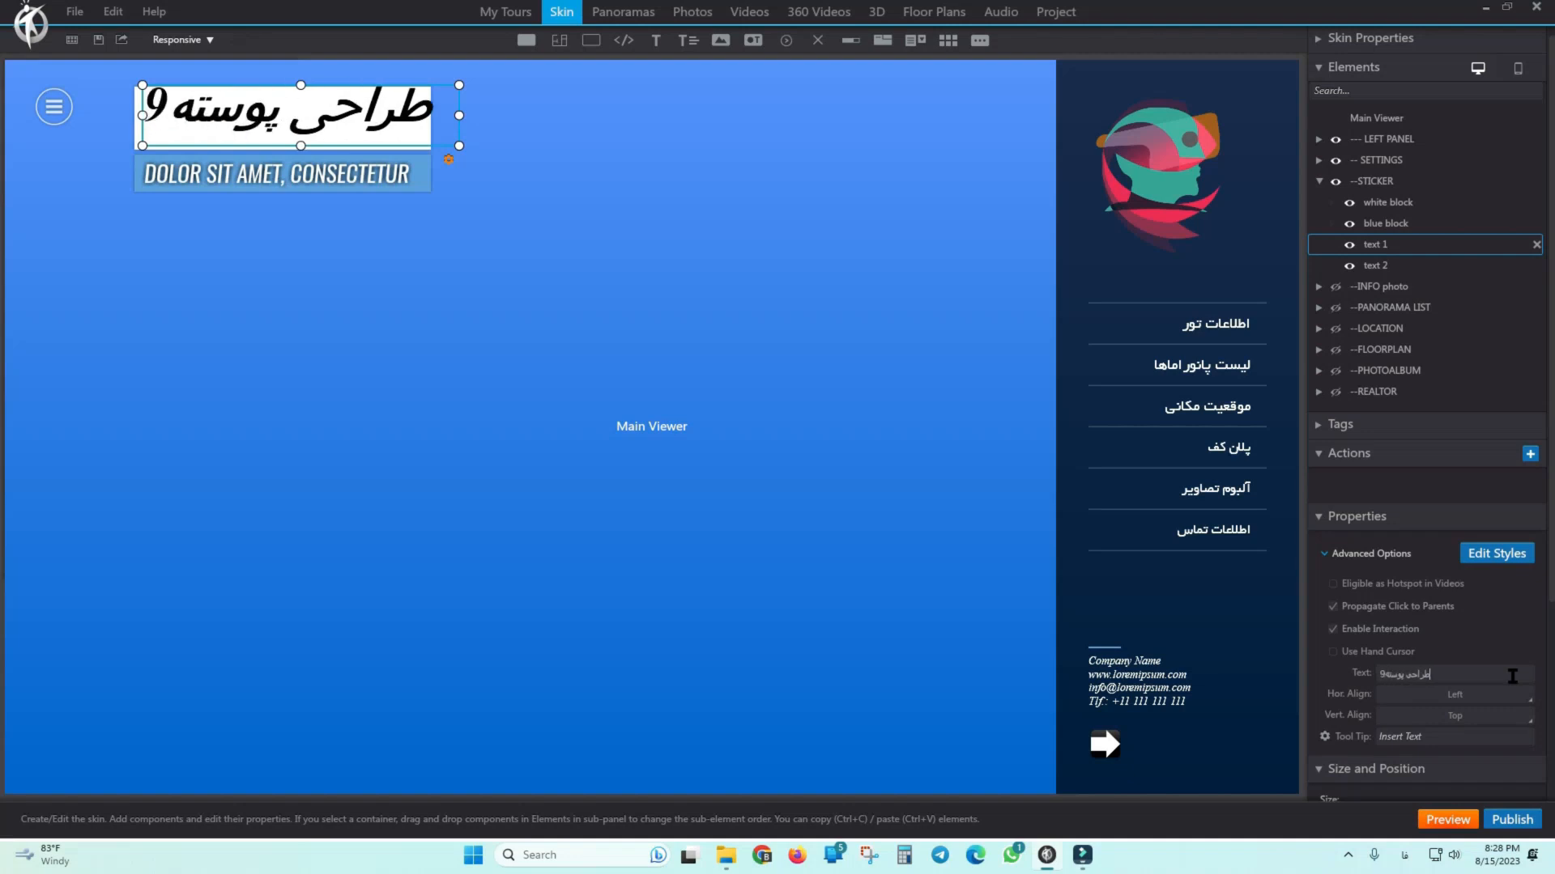
{"action": "key", "text": "BackSpace"}
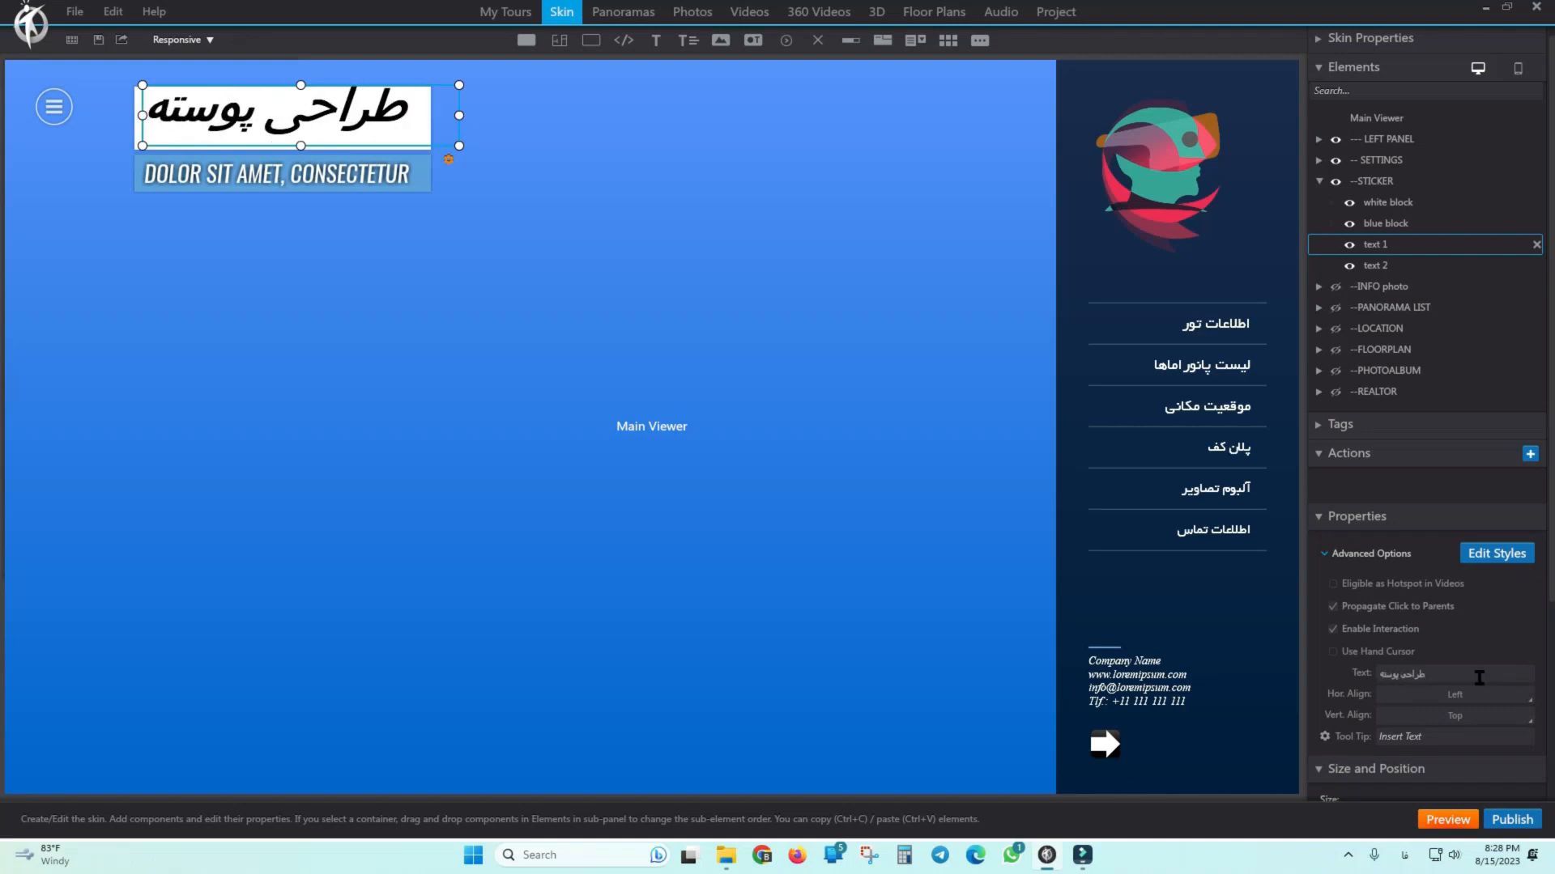
Set the heading's font to B Yekan and turn off its italic style.
{"action": "left_click", "coordinate": [1488, 557]}
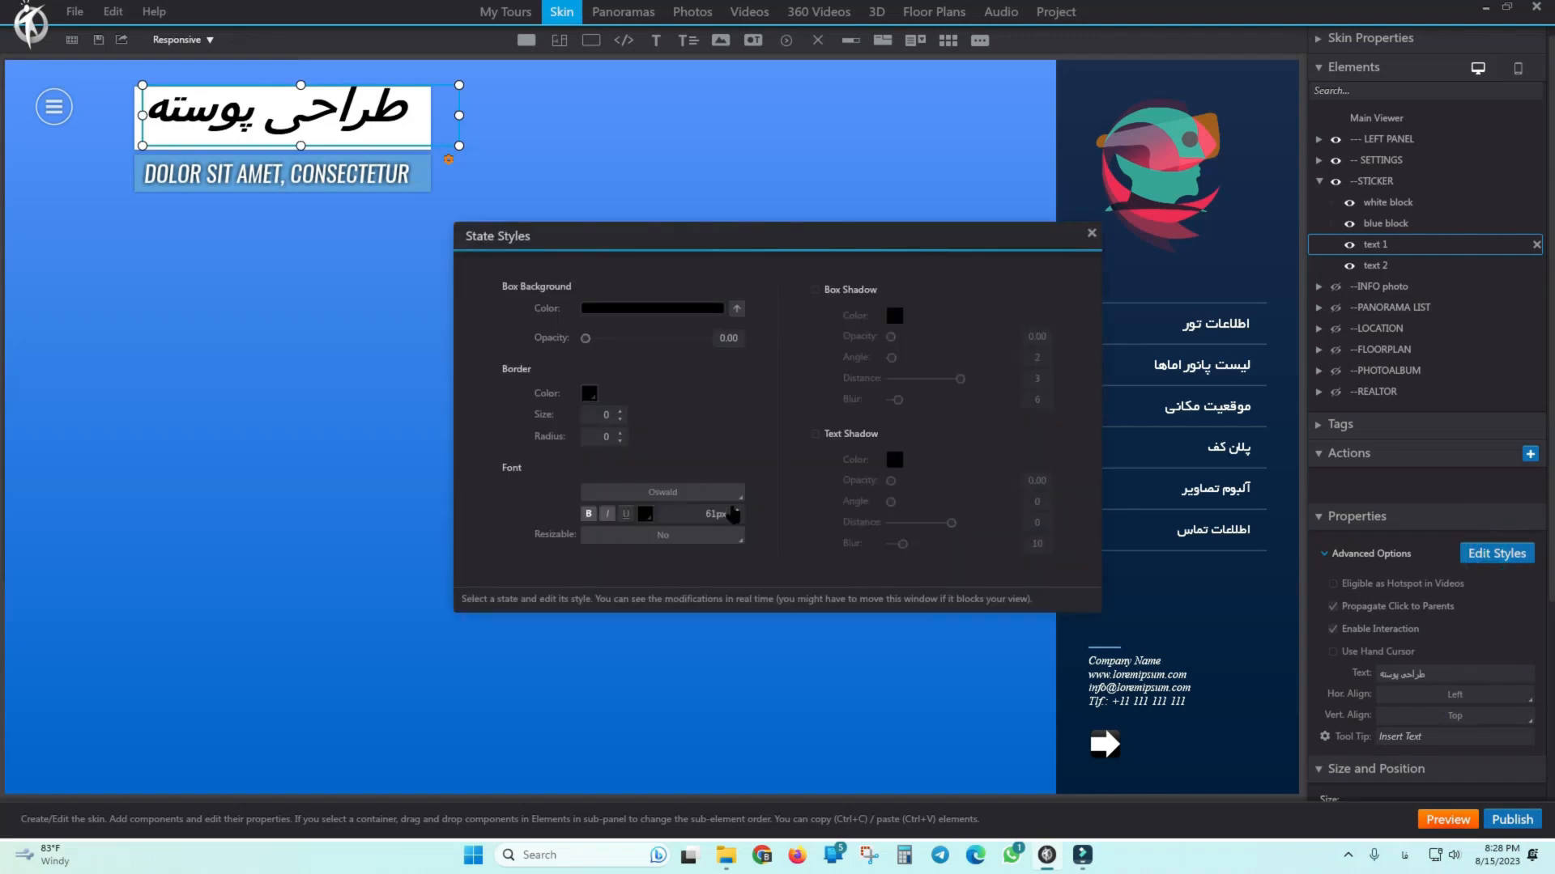
{"action": "left_click", "coordinate": [726, 496]}
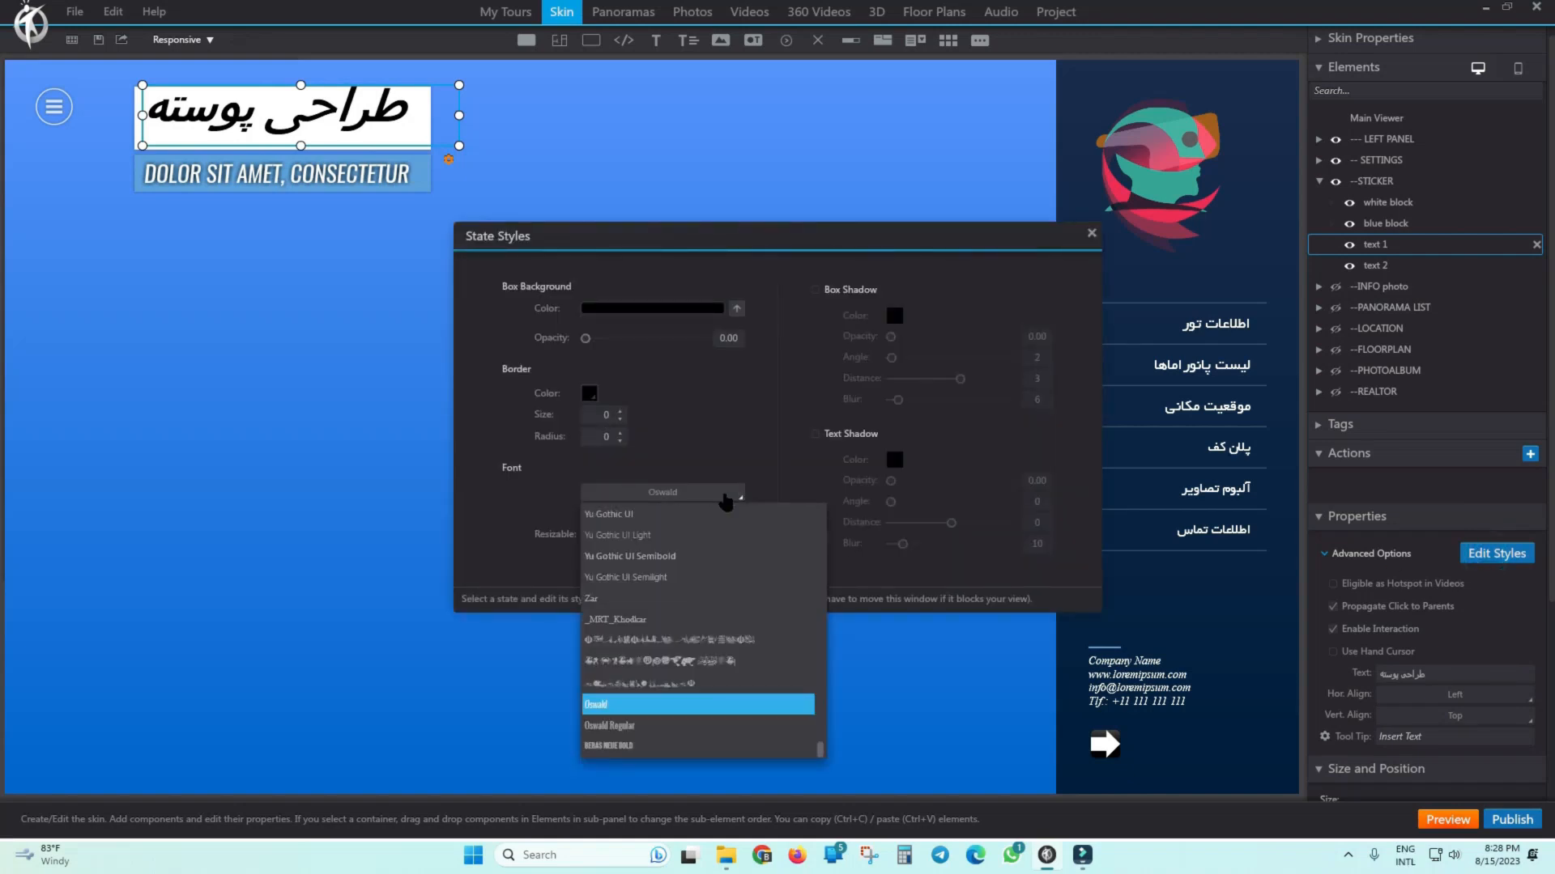
{"action": "key", "text": "Down"}
{"action": "key", "text": "Down"}
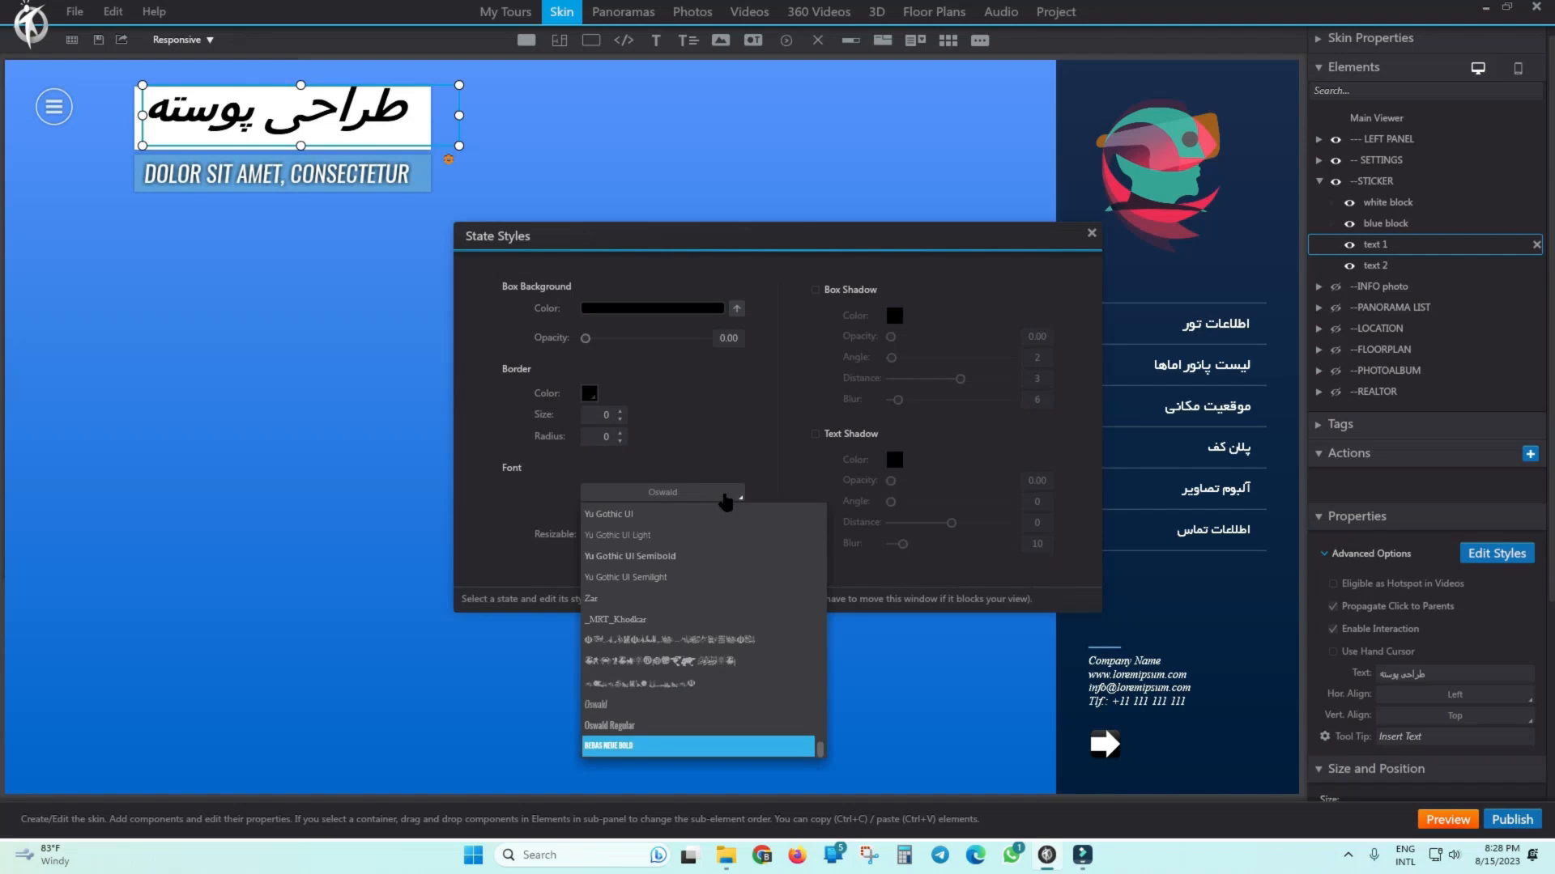
{"action": "scroll", "coordinate": [719, 514], "scroll_direction": "up", "scroll_amount": 20}
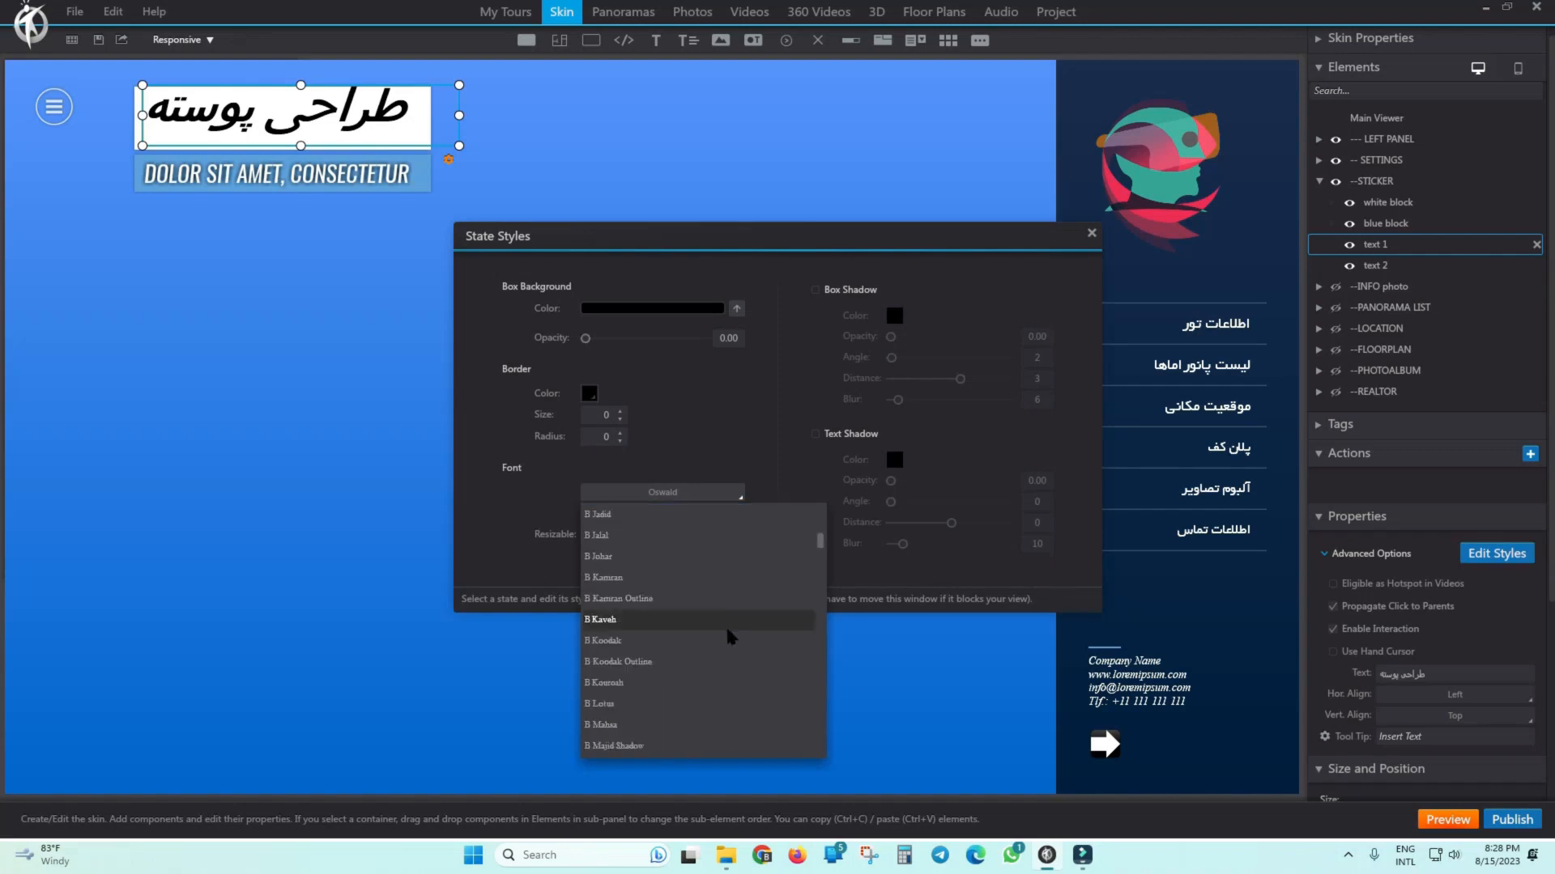
{"action": "scroll", "coordinate": [726, 640], "scroll_direction": "down", "scroll_amount": 3}
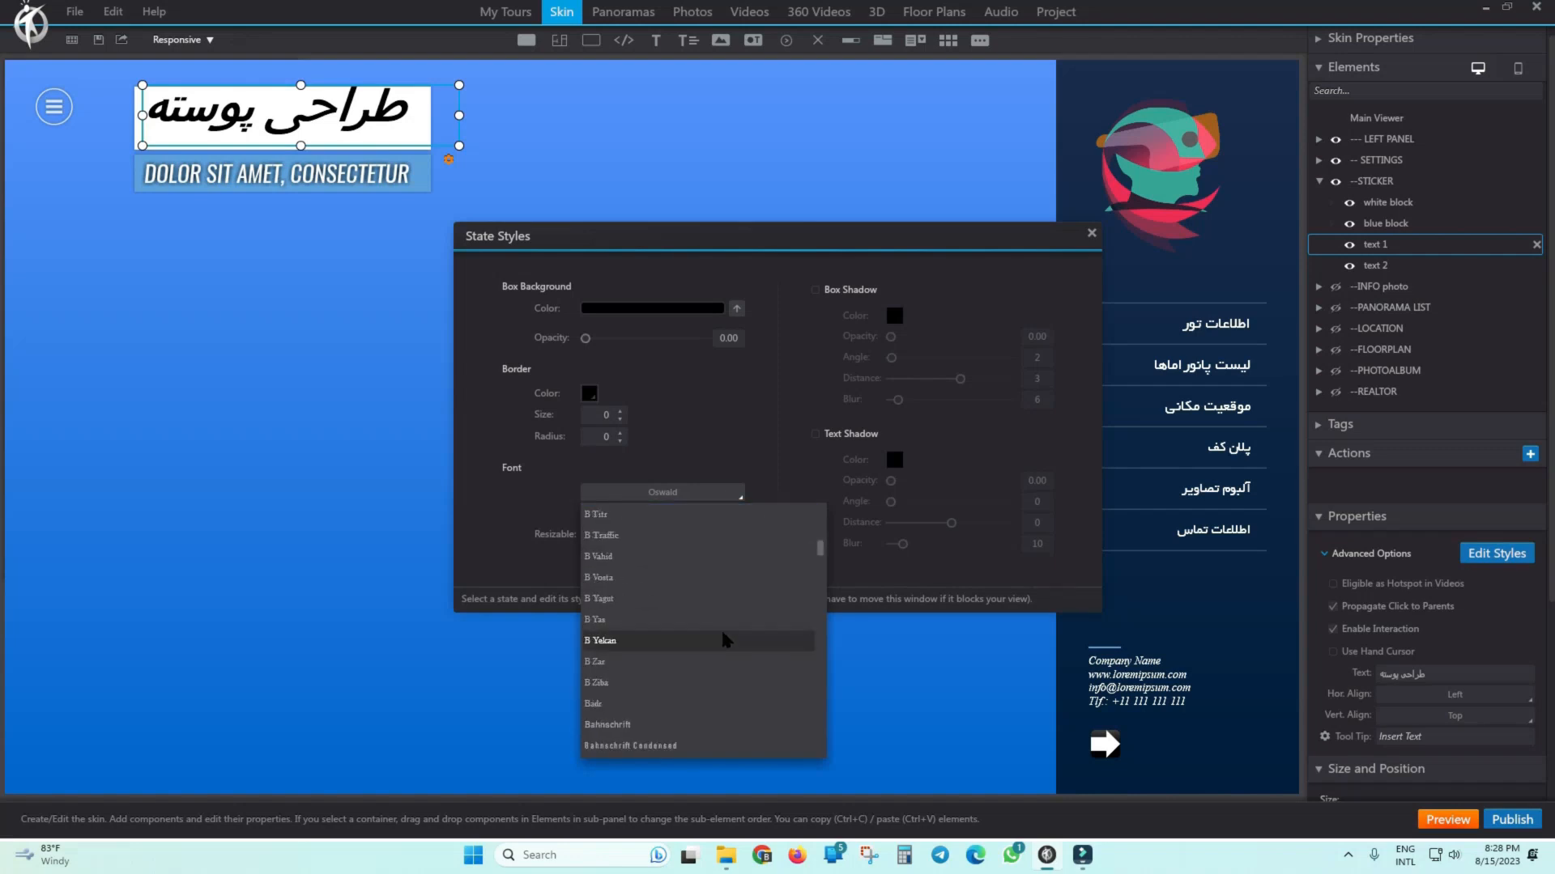
{"action": "left_click", "coordinate": [623, 640]}
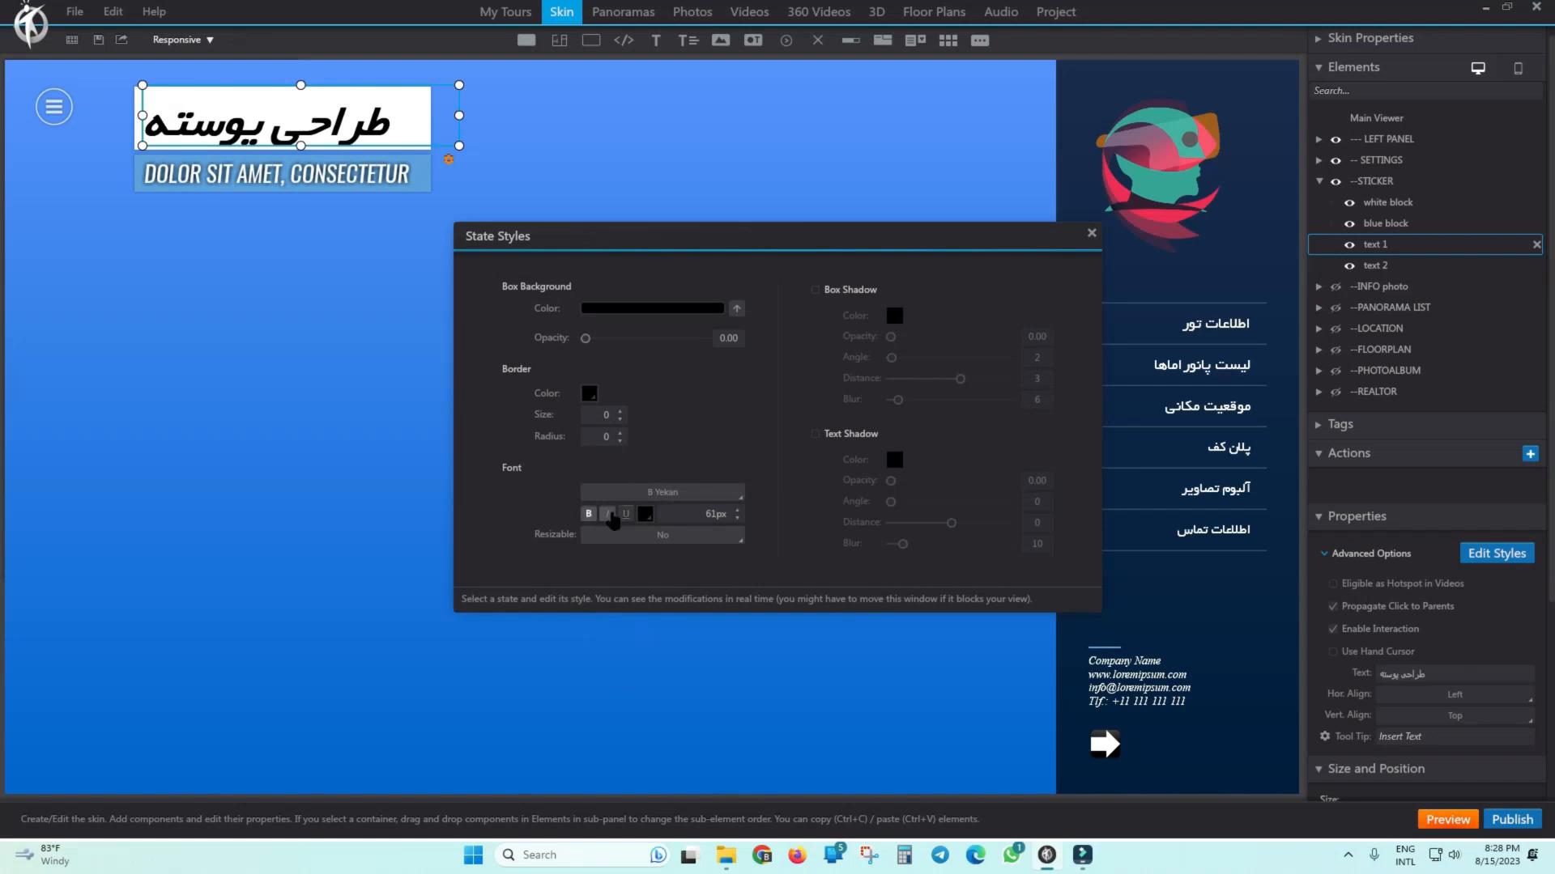
{"action": "left_click", "coordinate": [608, 515]}
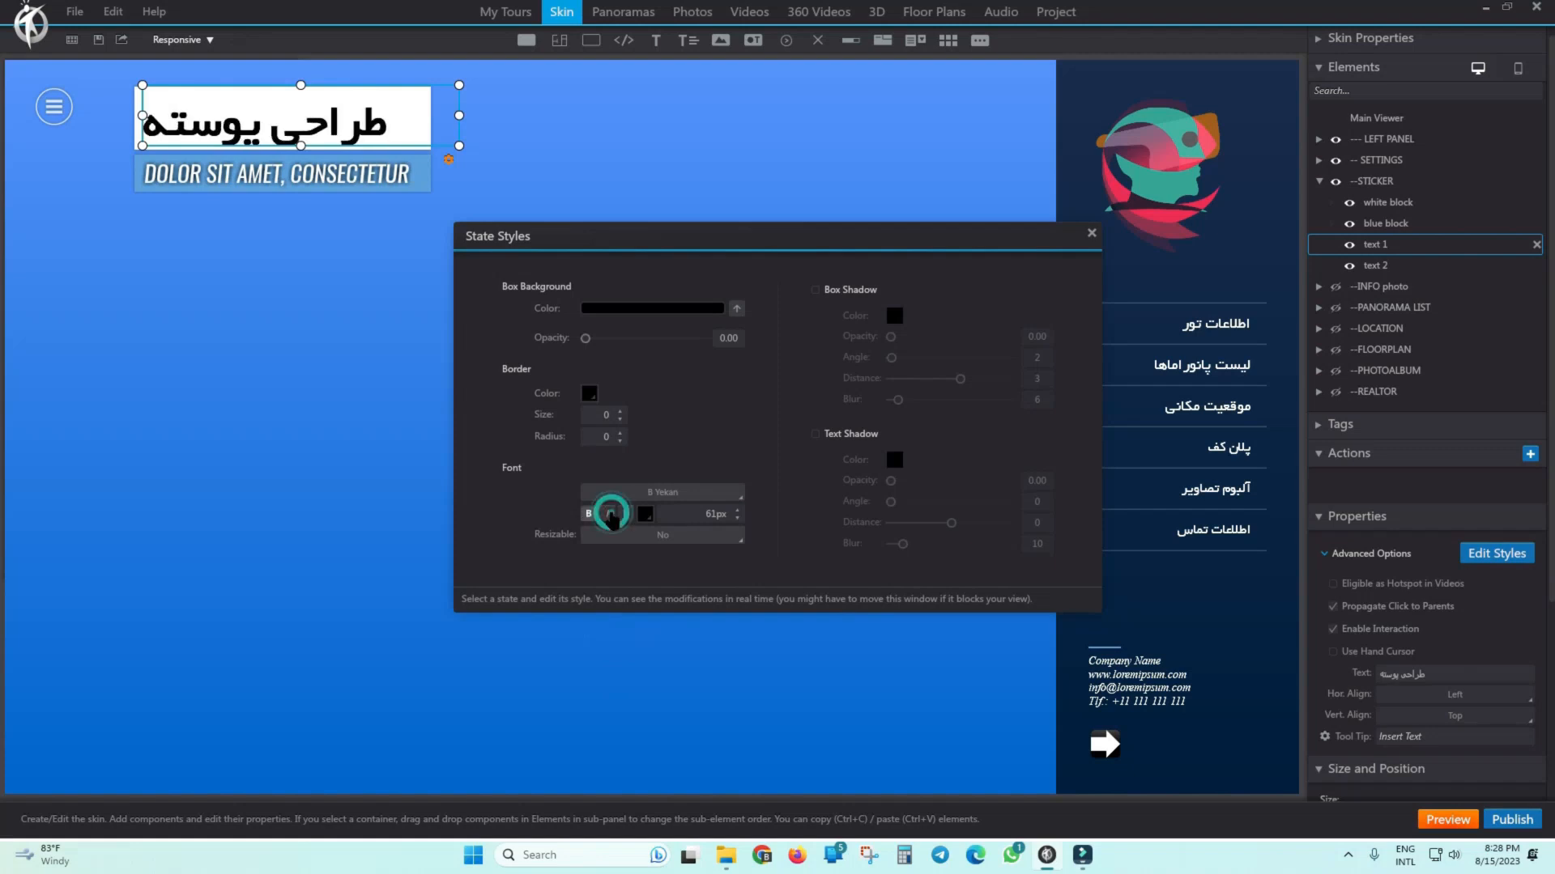
{"action": "left_click", "coordinate": [1092, 233]}
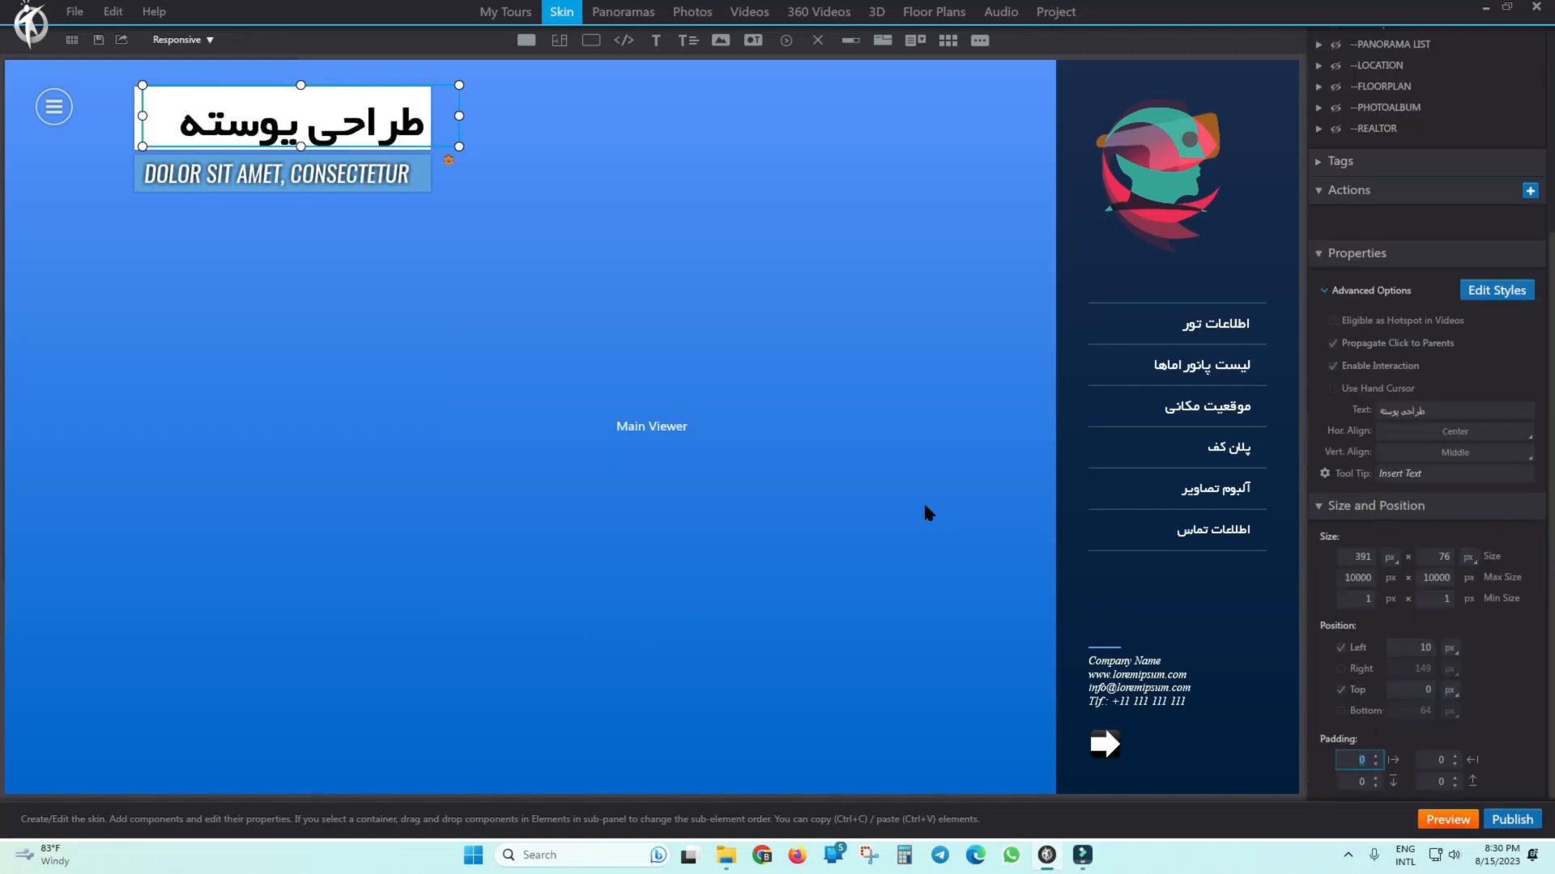
Stretch the heading's text box downward to a height of about 86 px, and hide and collapse the STICKER group.
{"action": "left_click_drag", "start_coordinate": [300, 146], "coordinate": [302, 154]}
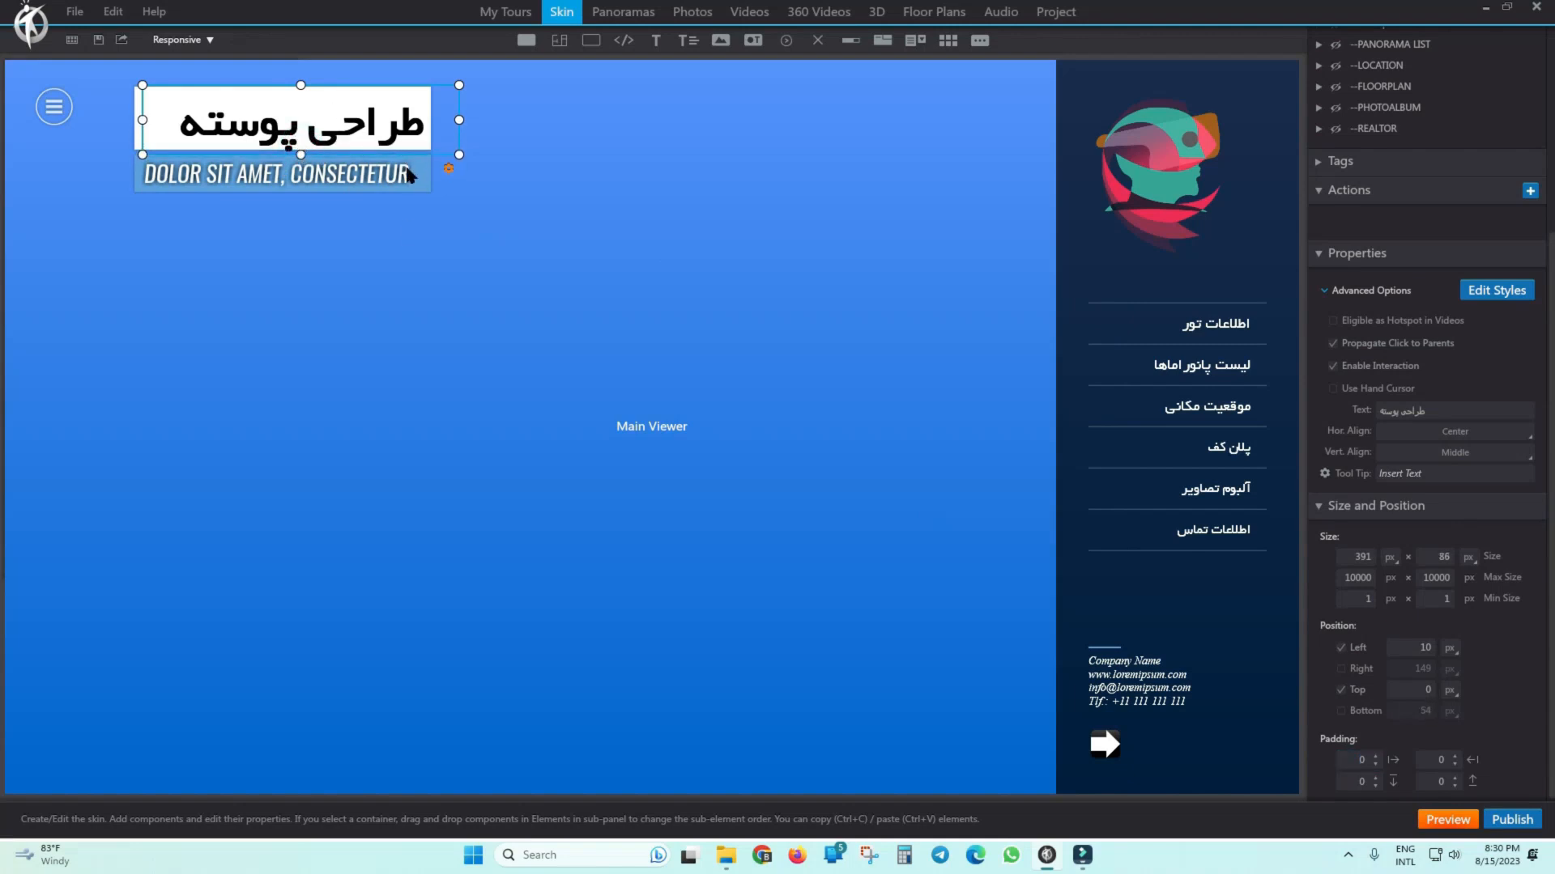
{"action": "left_click", "coordinate": [689, 320]}
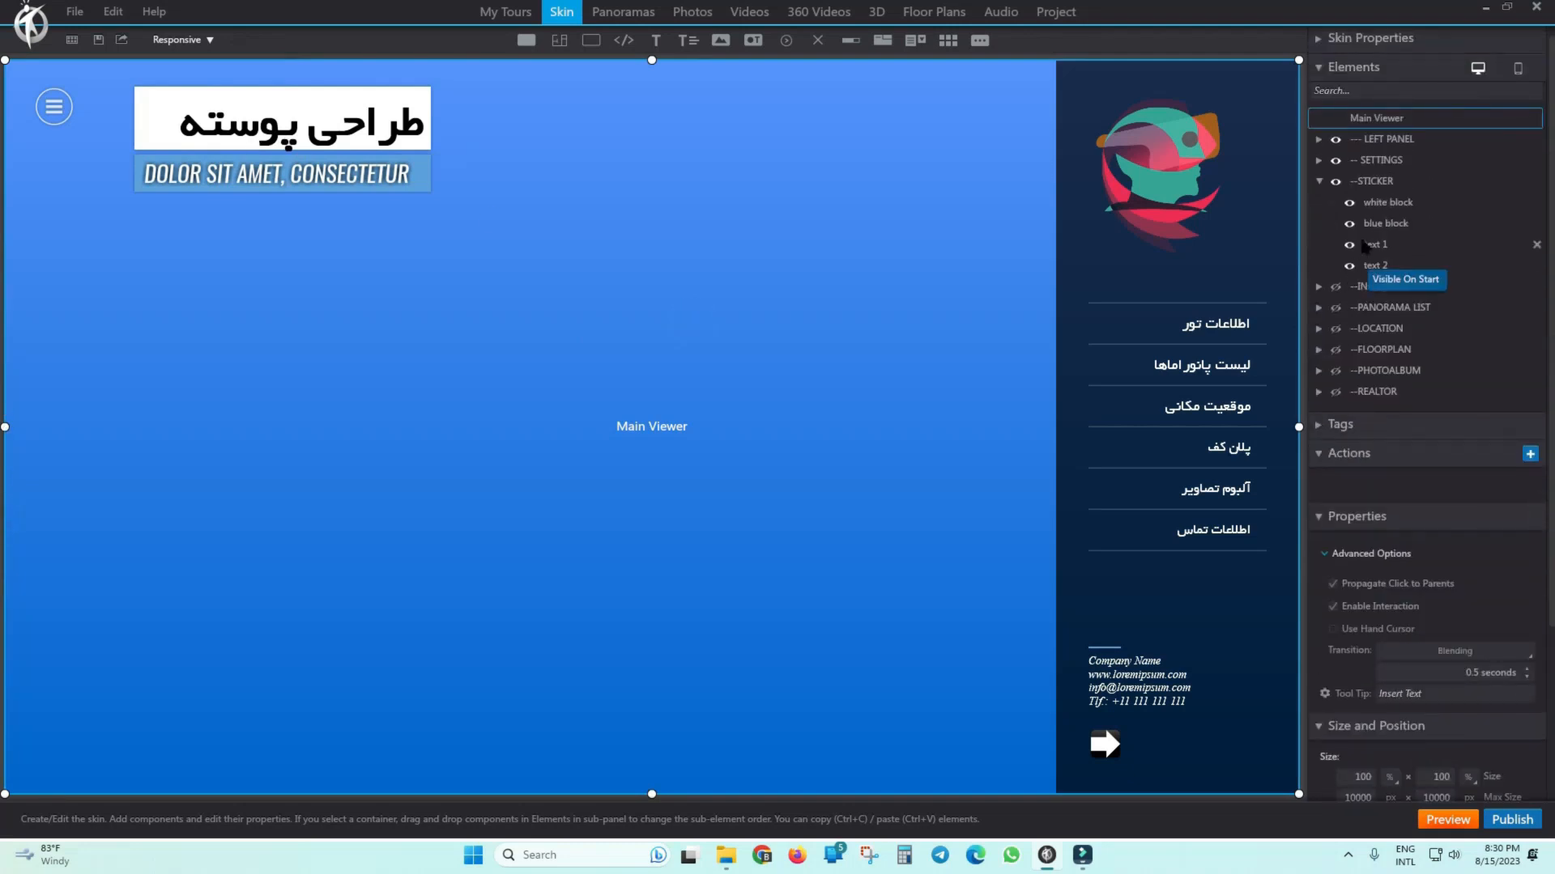
{"action": "left_click", "coordinate": [1336, 180]}
{"action": "left_click", "coordinate": [1319, 181]}
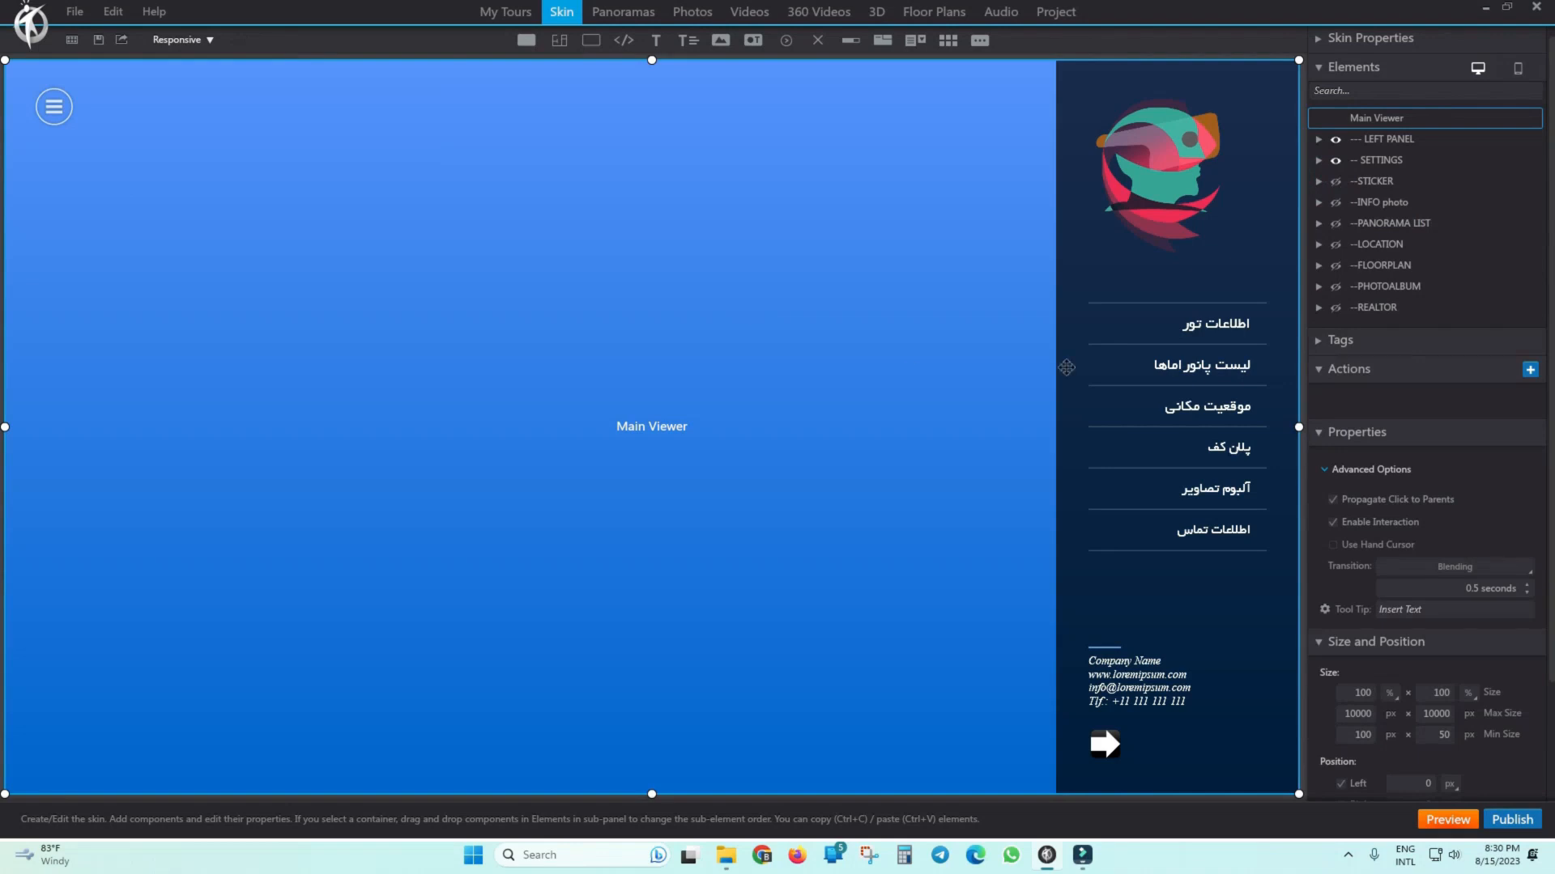
Show the STICKER group again to inspect the properties of its subtitle, text 2, and hide and collapse the group.
{"action": "left_click", "coordinate": [1335, 181]}
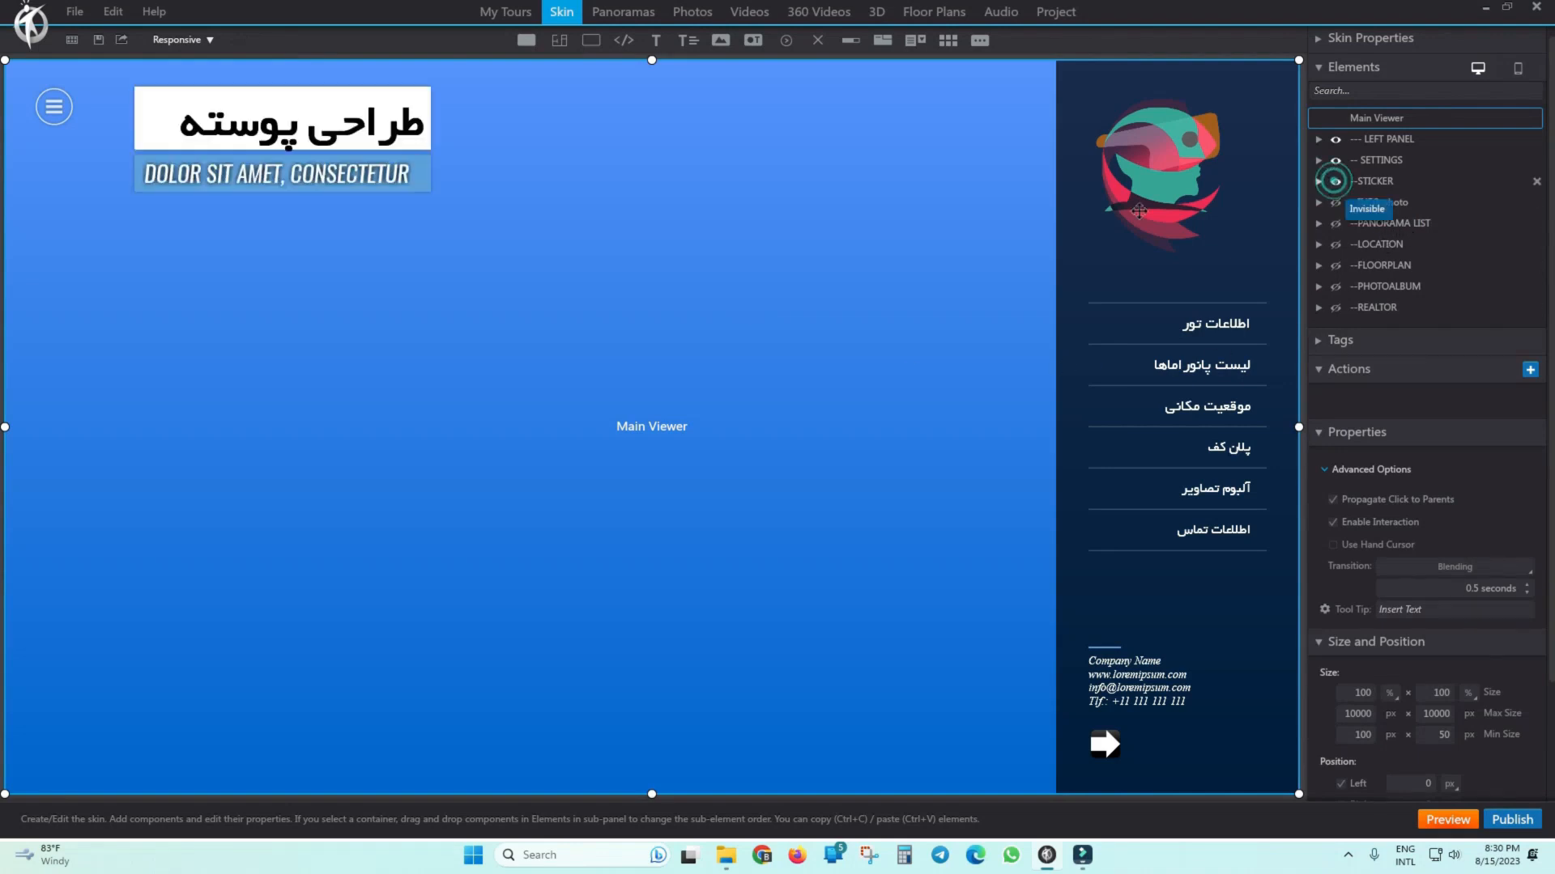
{"action": "left_click", "coordinate": [326, 175]}
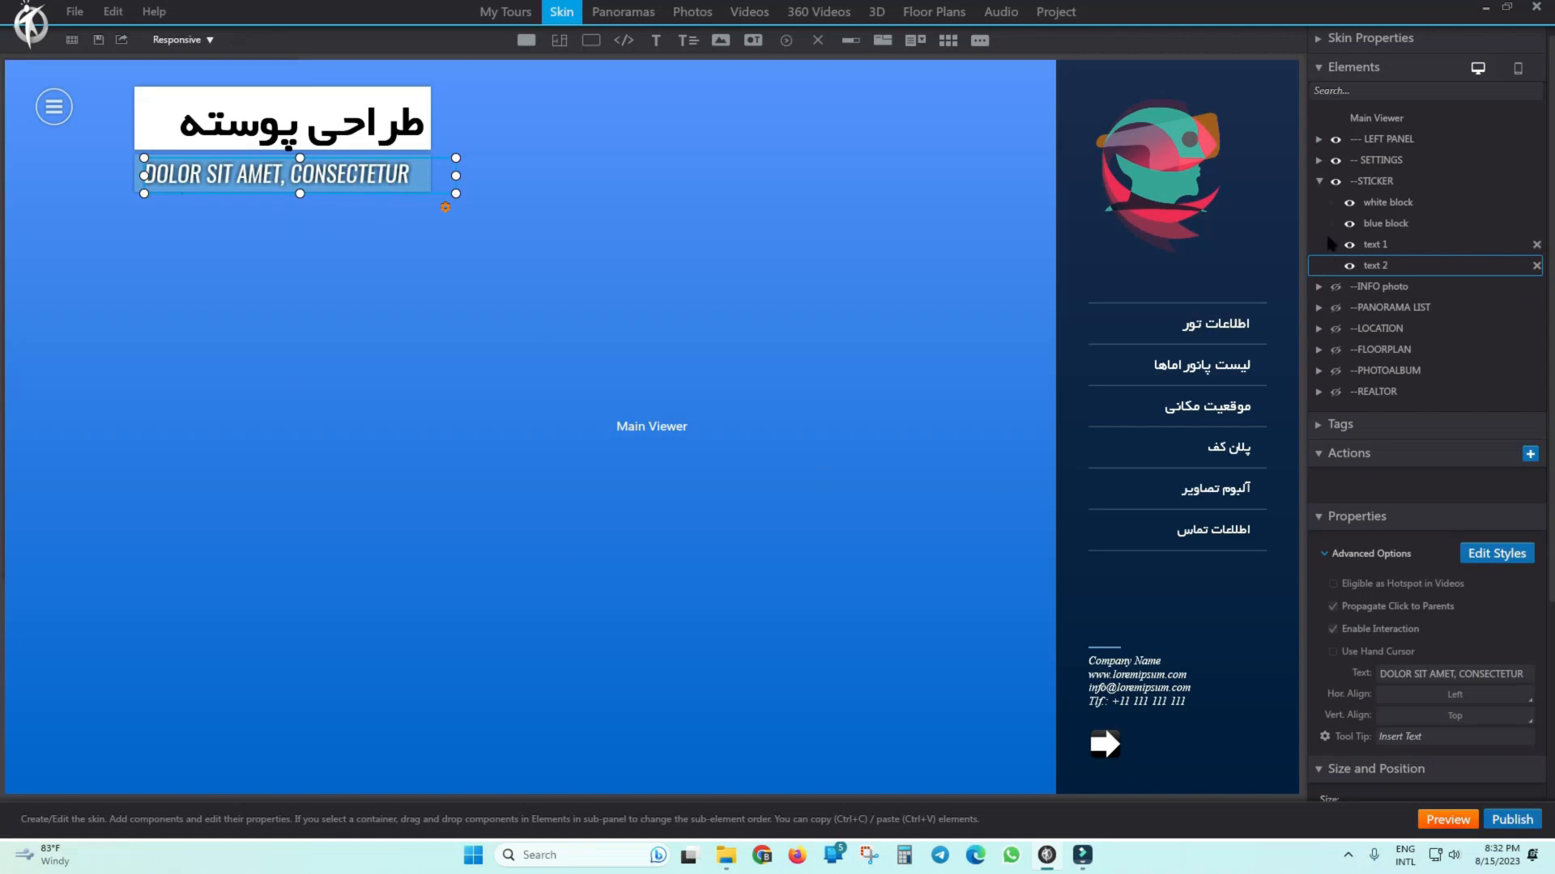
{"action": "left_click", "coordinate": [1335, 181]}
{"action": "left_click", "coordinate": [1319, 182]}
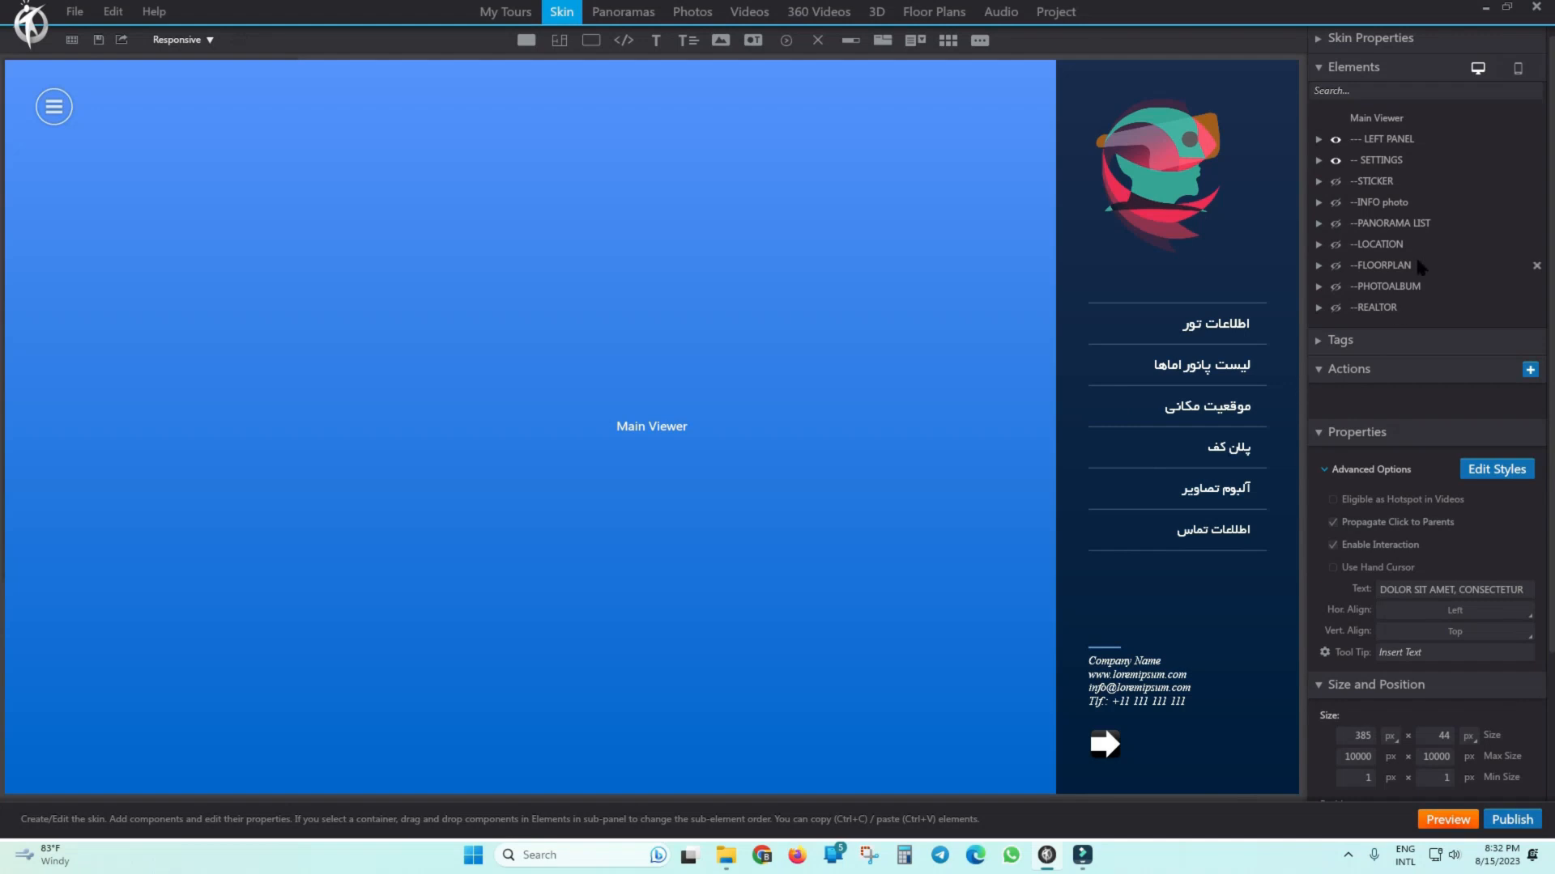
Compare the mobile version of the skin with the desktop version by switching between the two.
{"action": "left_click", "coordinate": [1518, 68]}
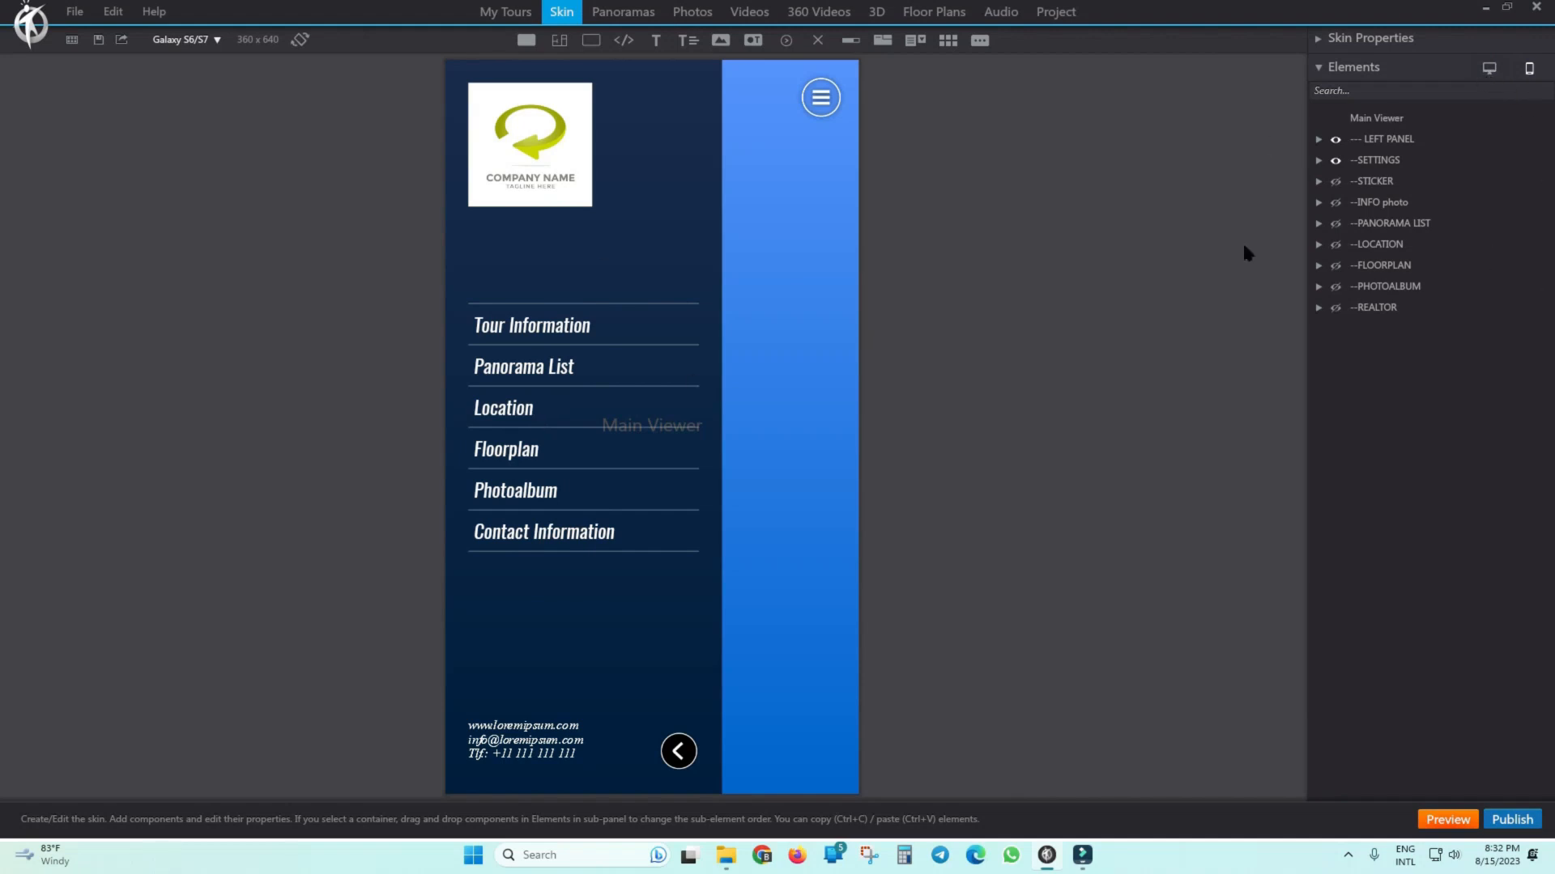
{"action": "left_click", "coordinate": [1489, 69]}
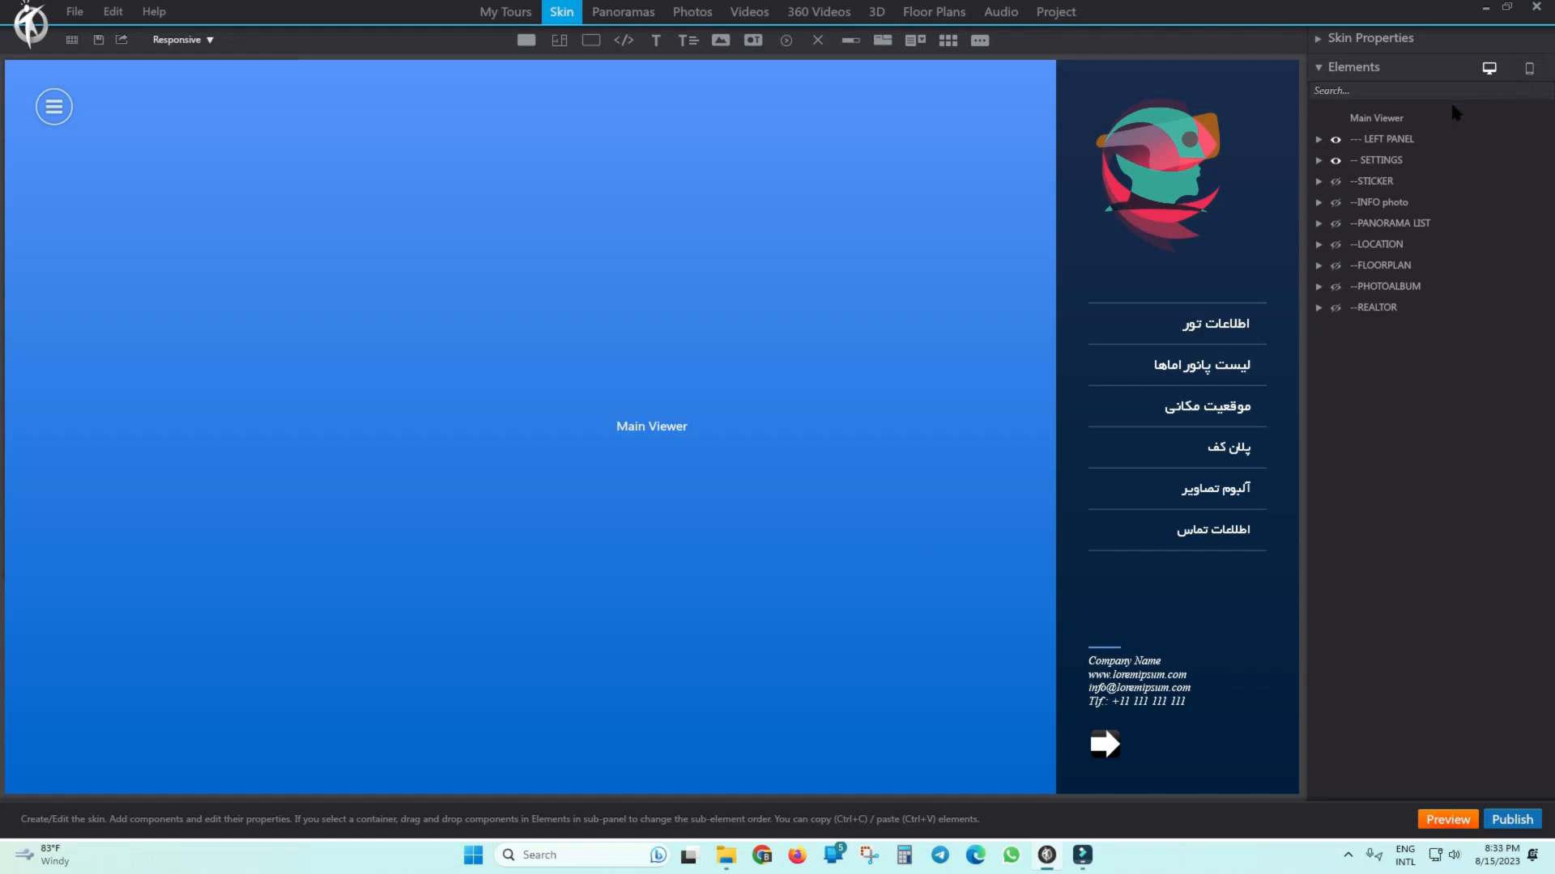
{"action": "left_click", "coordinate": [1529, 68]}
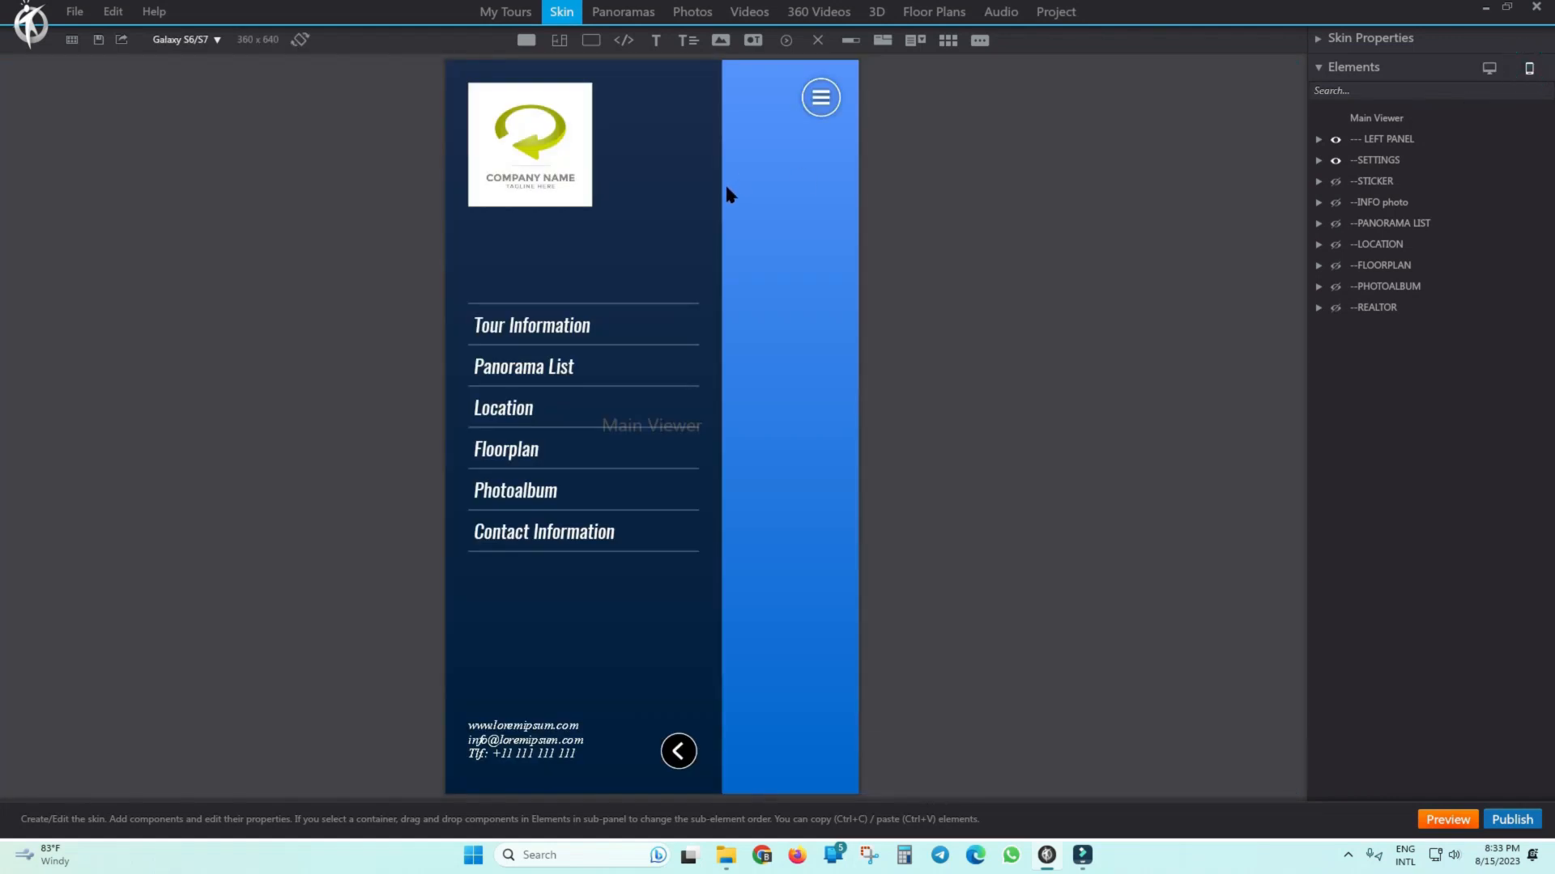
{"action": "left_click", "coordinate": [1488, 68]}
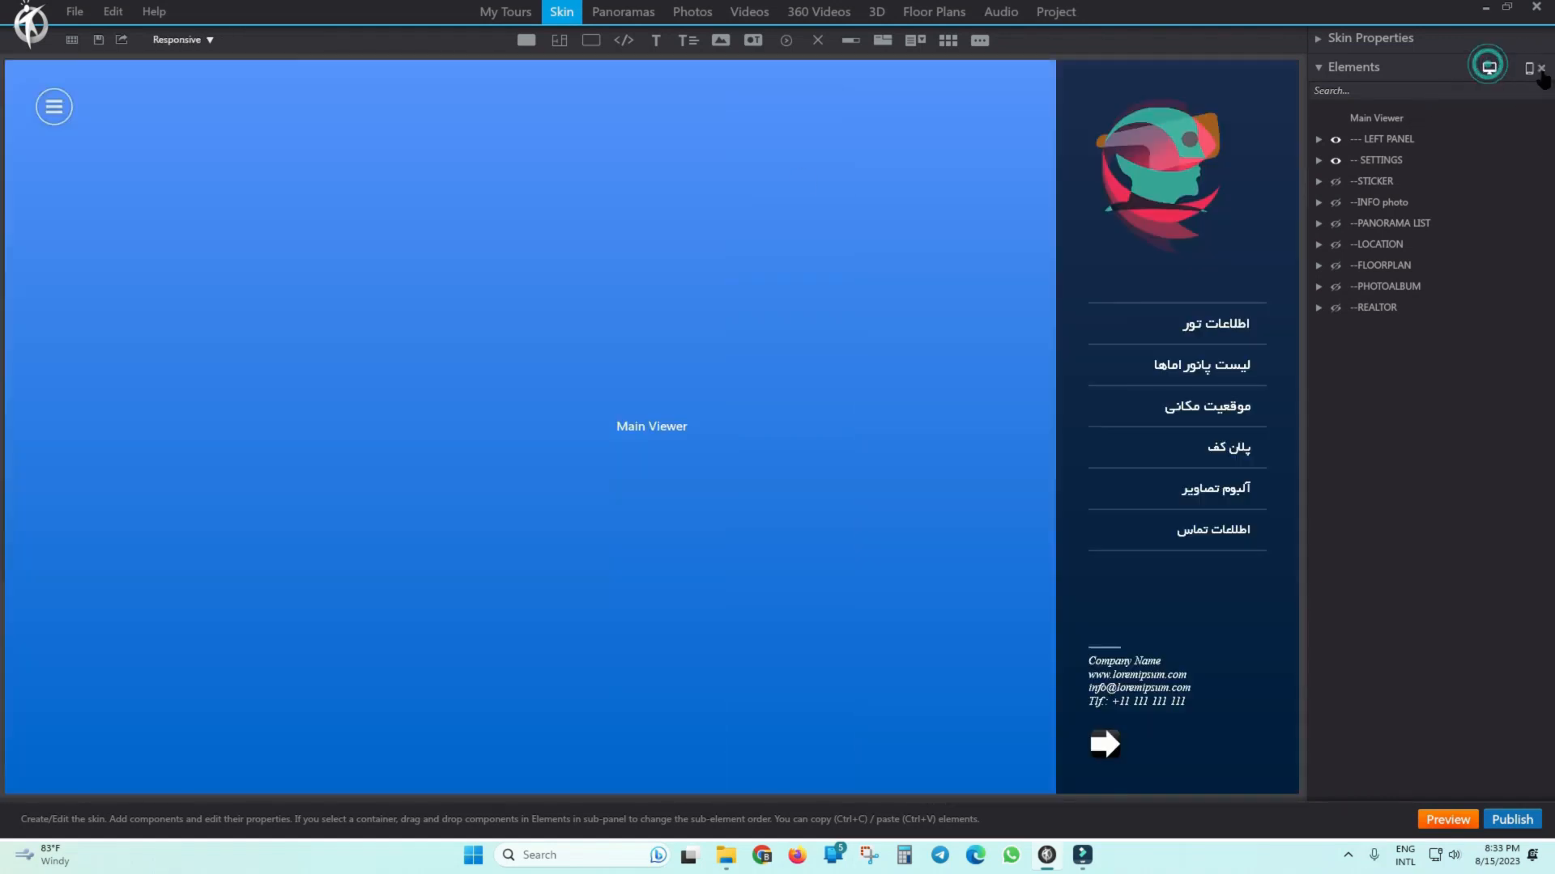
{"action": "left_click", "coordinate": [1530, 68]}
{"action": "left_click", "coordinate": [1540, 69]}
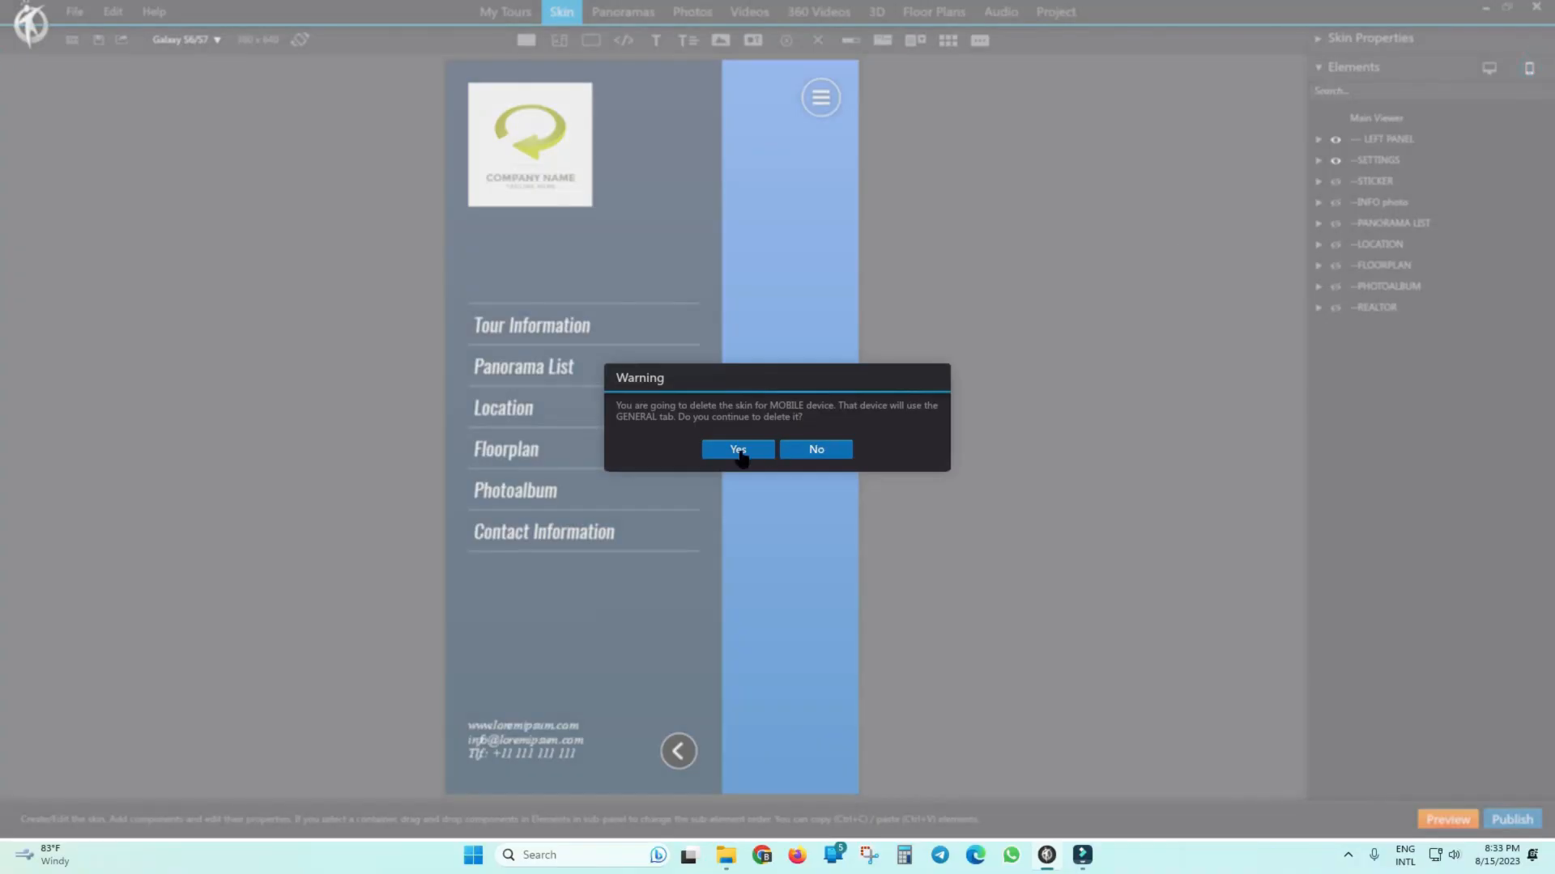
{"action": "left_click", "coordinate": [809, 455]}
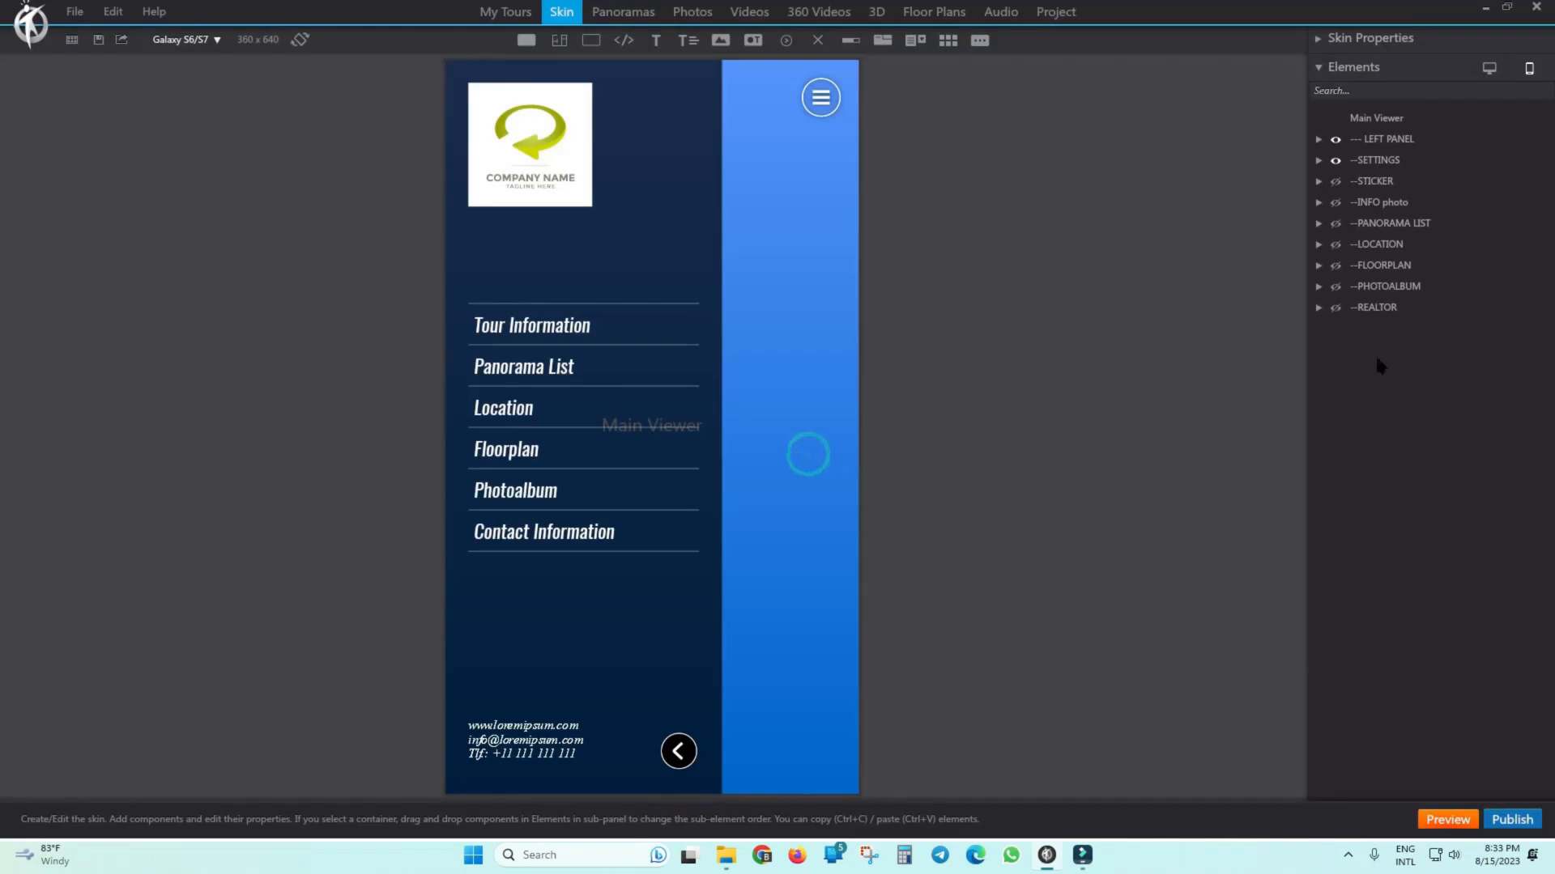
{"action": "left_click", "coordinate": [1489, 71]}
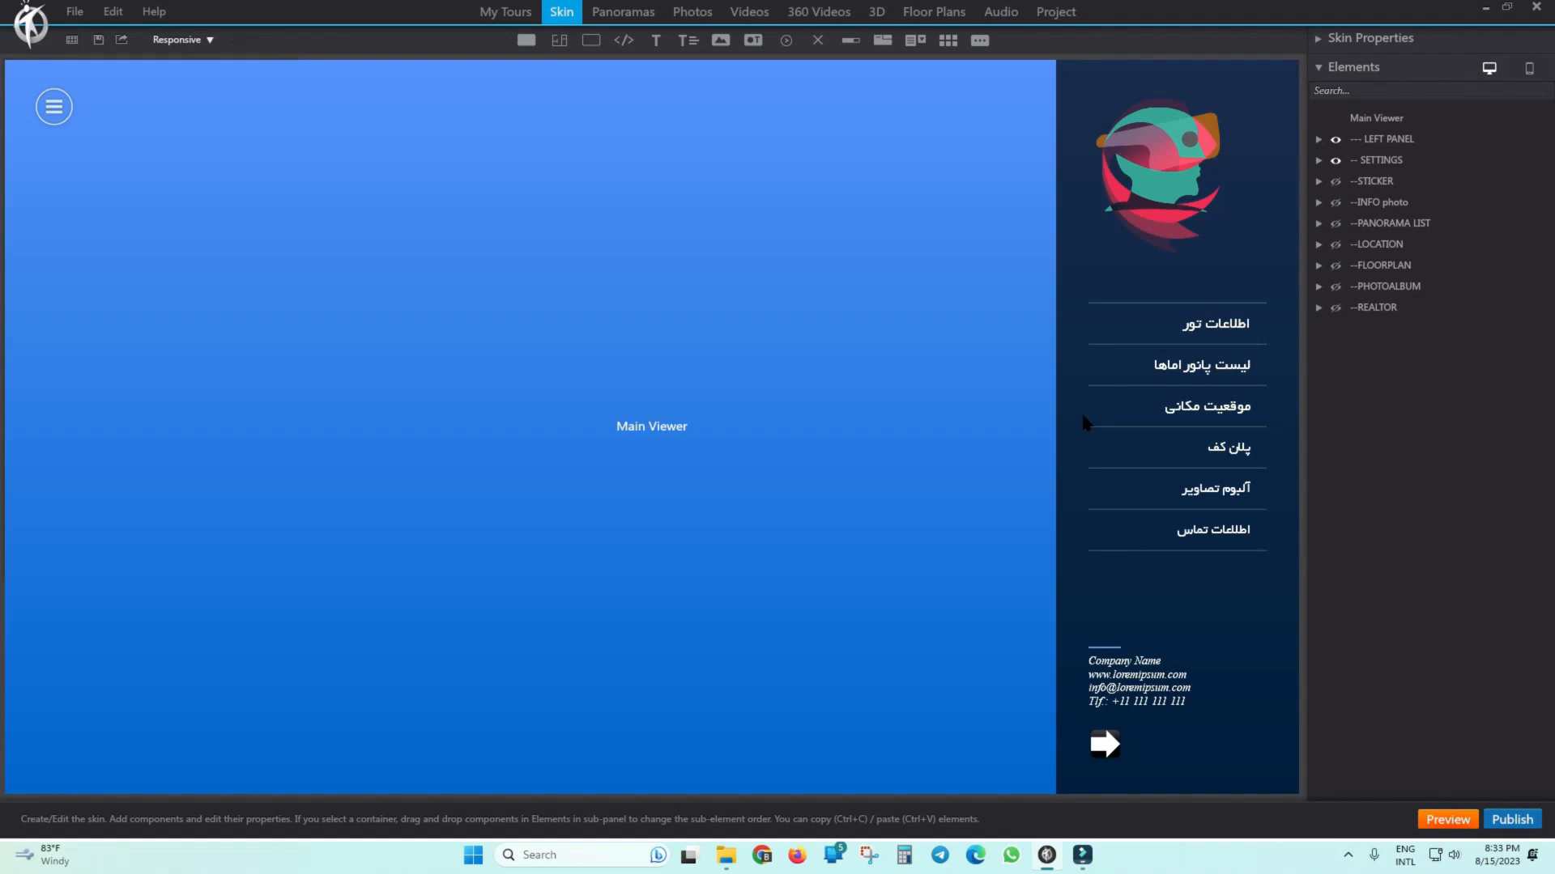
Save the customized skin to New folder (4) under the file name MySkin.
{"action": "left_click", "coordinate": [697, 290]}
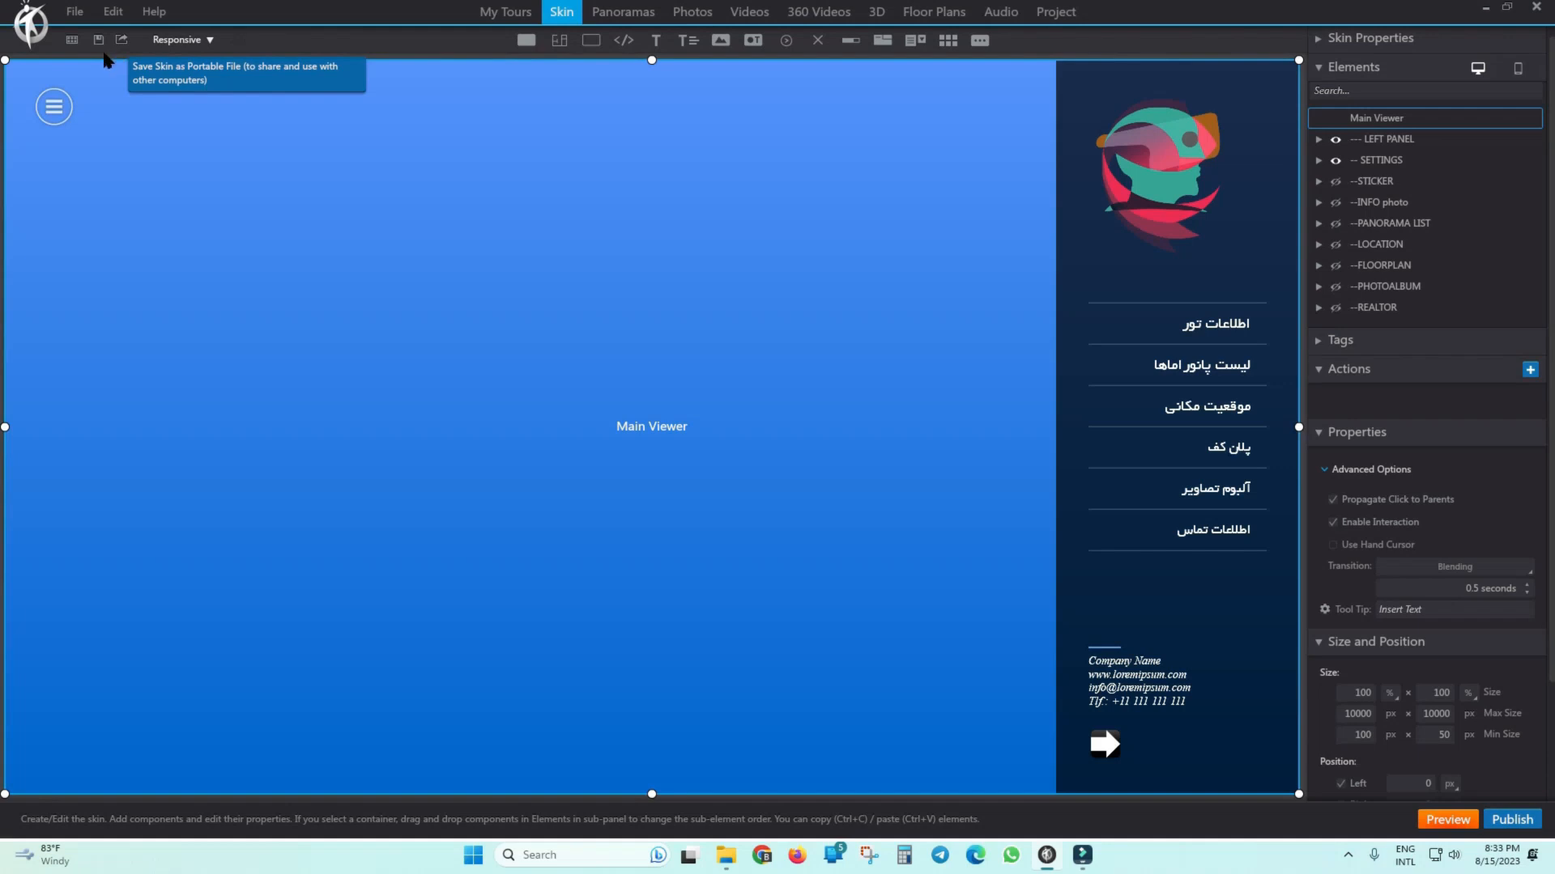
{"action": "left_click", "coordinate": [98, 43]}
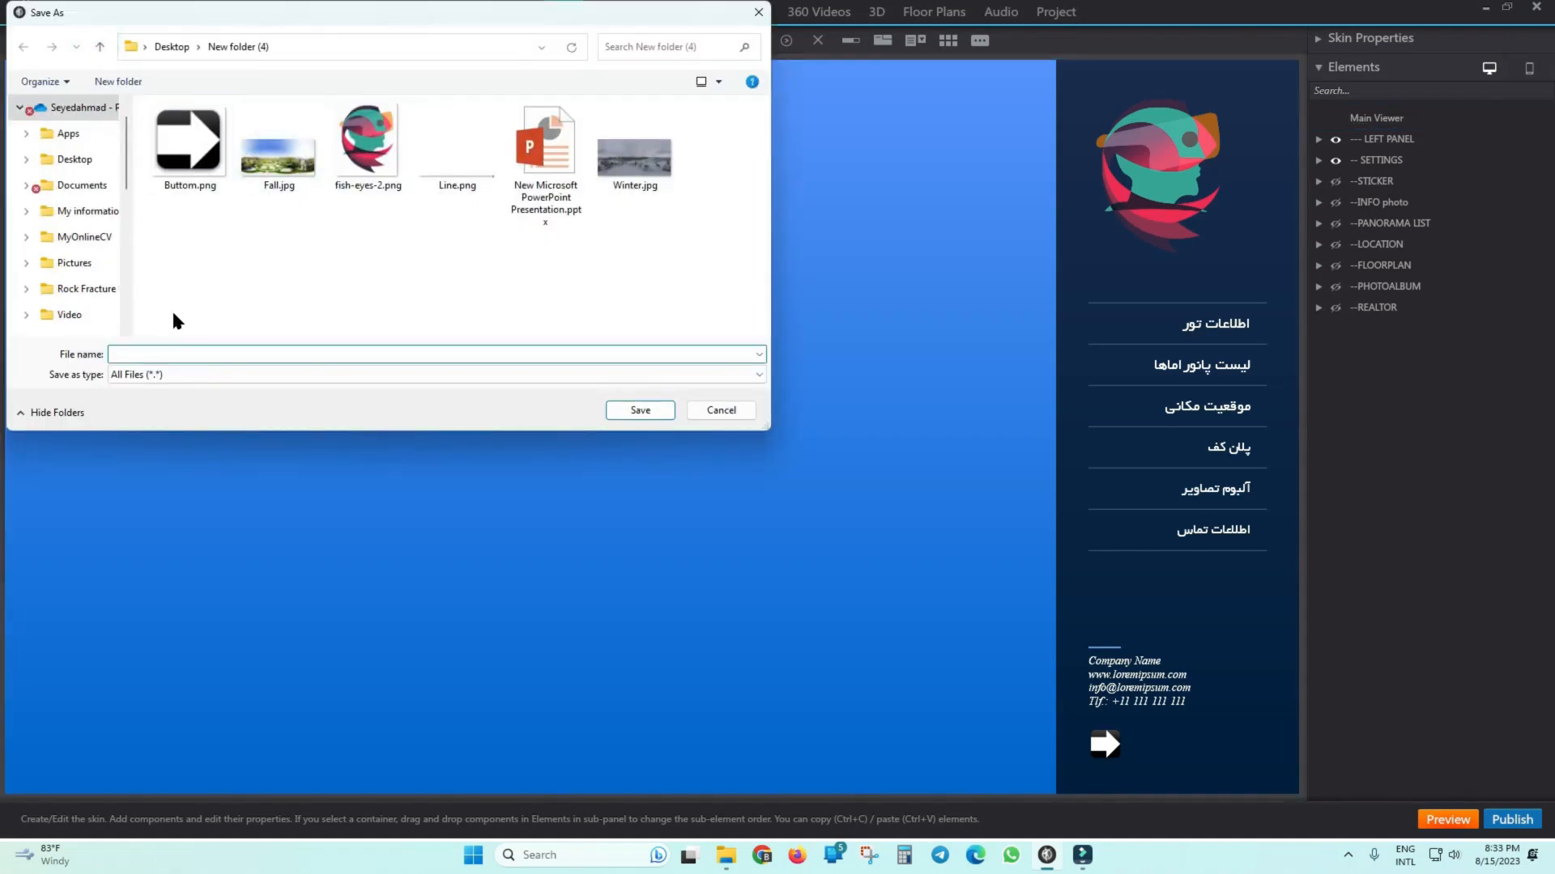
{"action": "left_click", "coordinate": [134, 355]}
{"action": "type", "text": "MySkin"}
{"action": "left_click", "coordinate": [655, 410]}
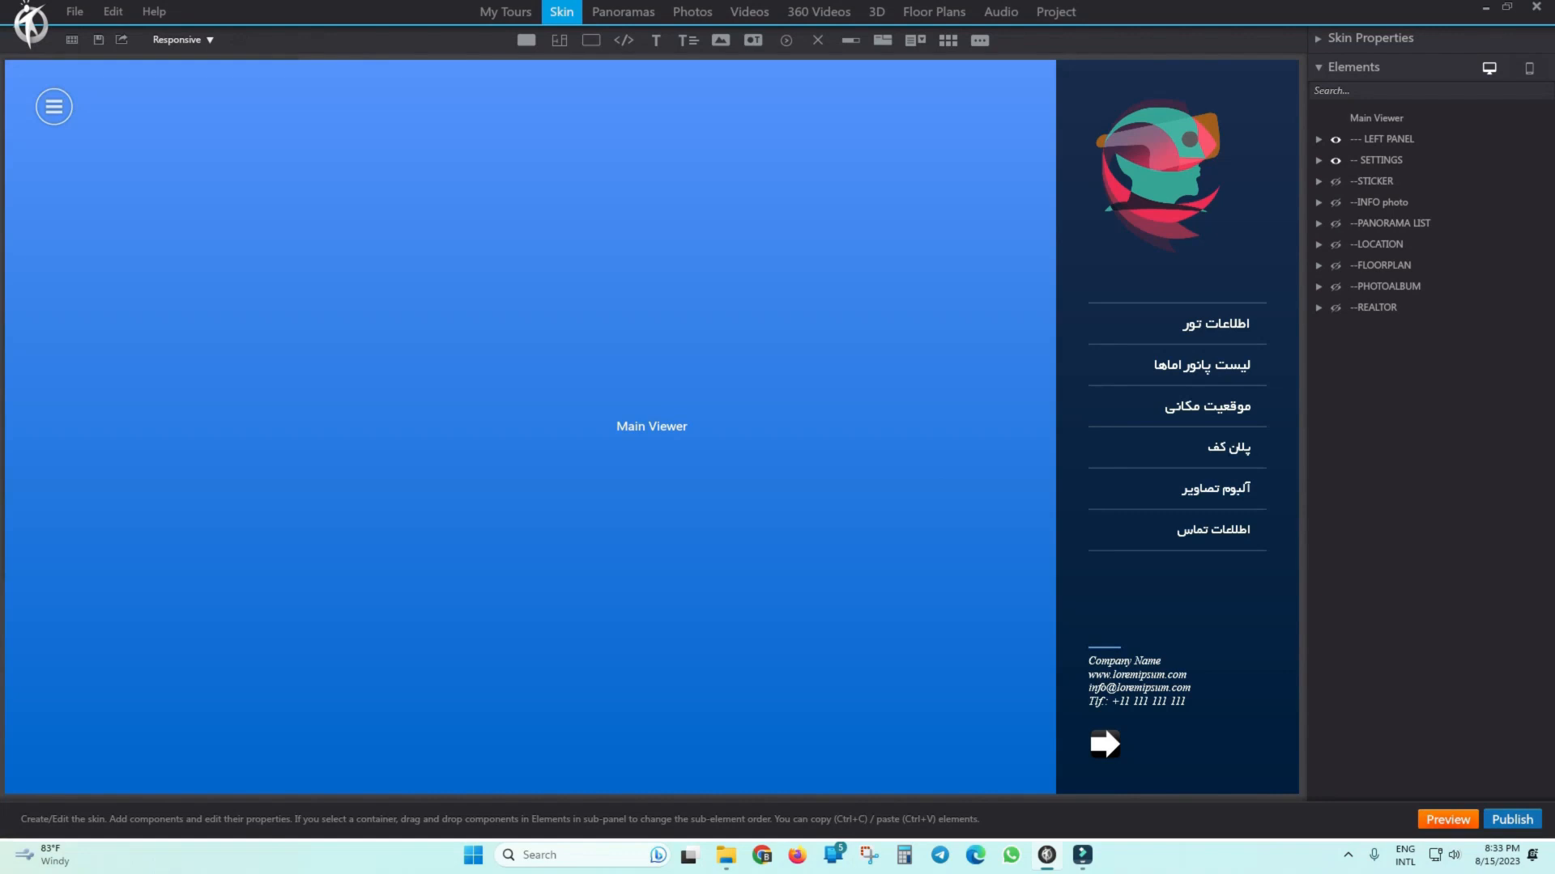
Save the skin as a portable file named MySkin_Poerable in New folder (4), and view the saved files in the folder.
{"action": "left_click", "coordinate": [121, 42]}
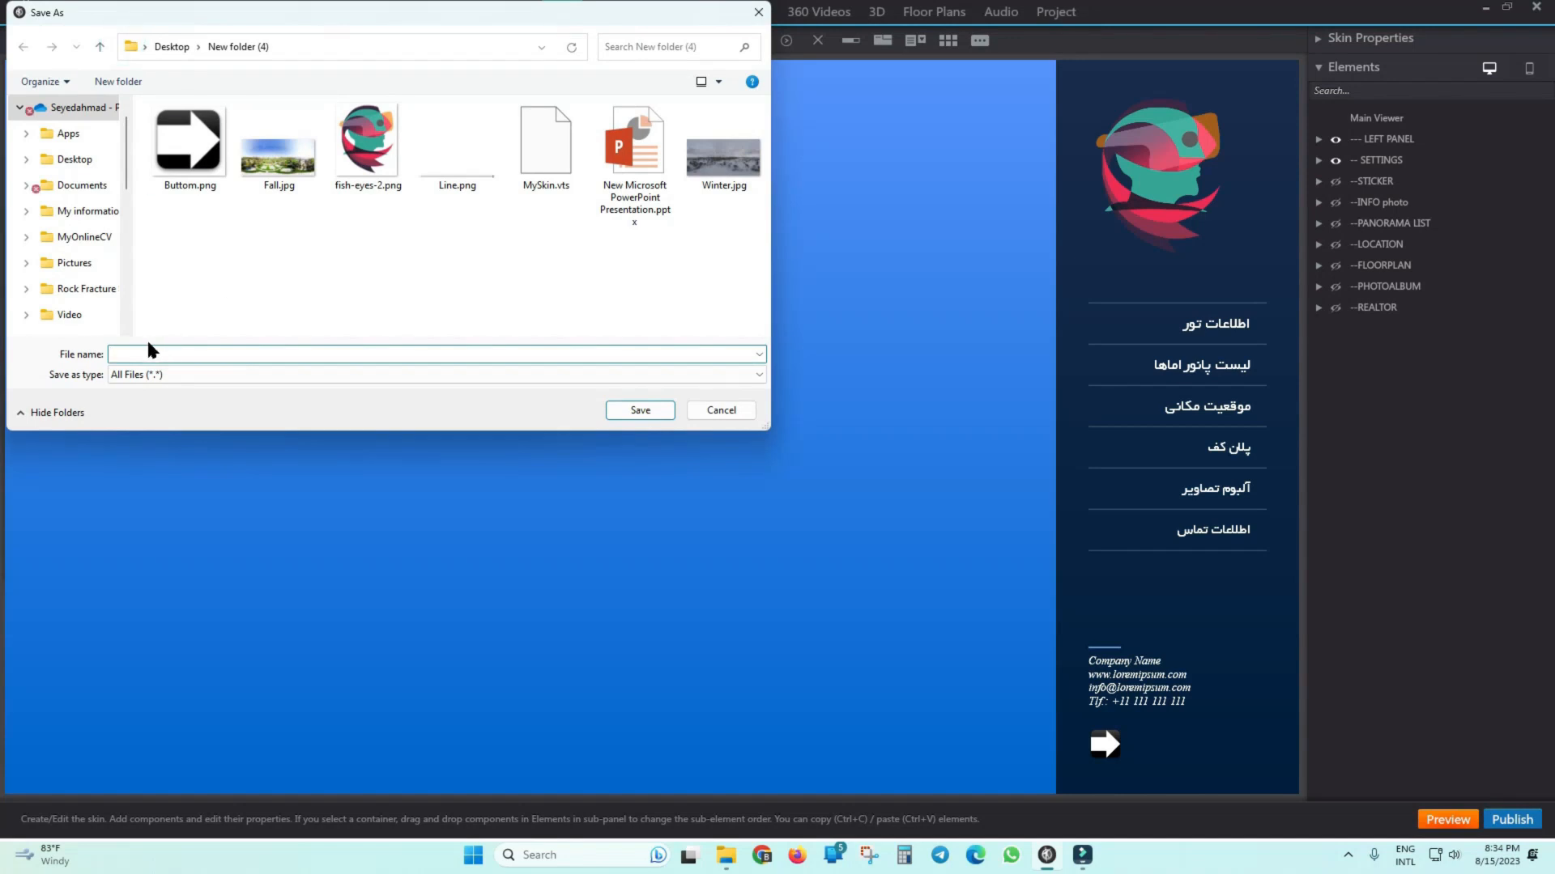
{"action": "type", "text": "MySkin_Ex"}
{"action": "key", "text": "BackSpace"}
{"action": "type", "text": "Poerable"}
{"action": "left_click", "coordinate": [639, 411]}
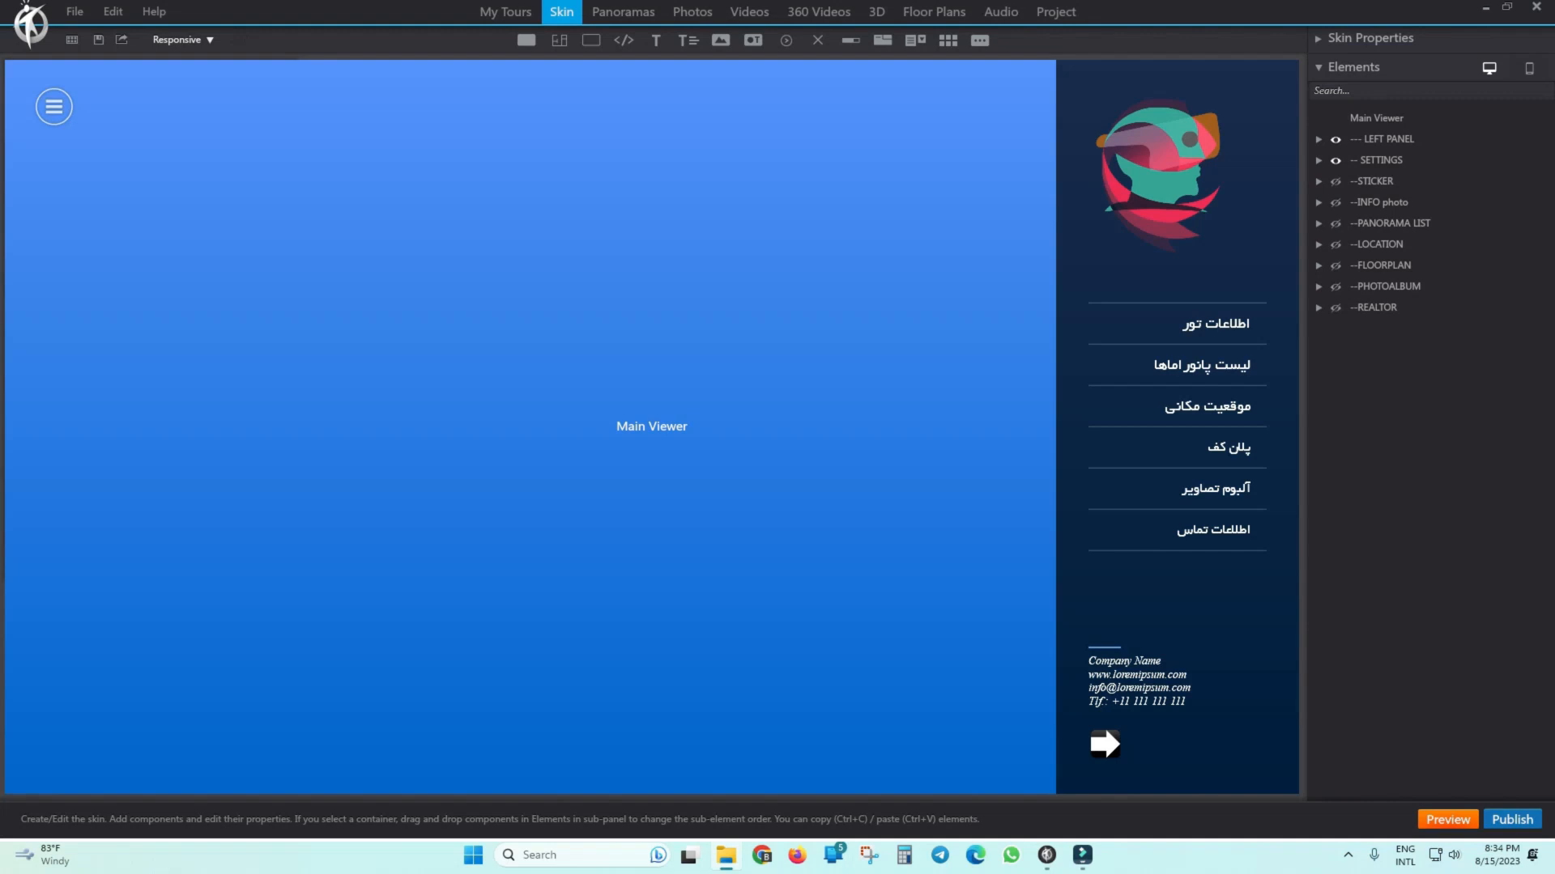
{"action": "left_click_drag", "start_coordinate": [980, 174], "coordinate": [824, 127]}
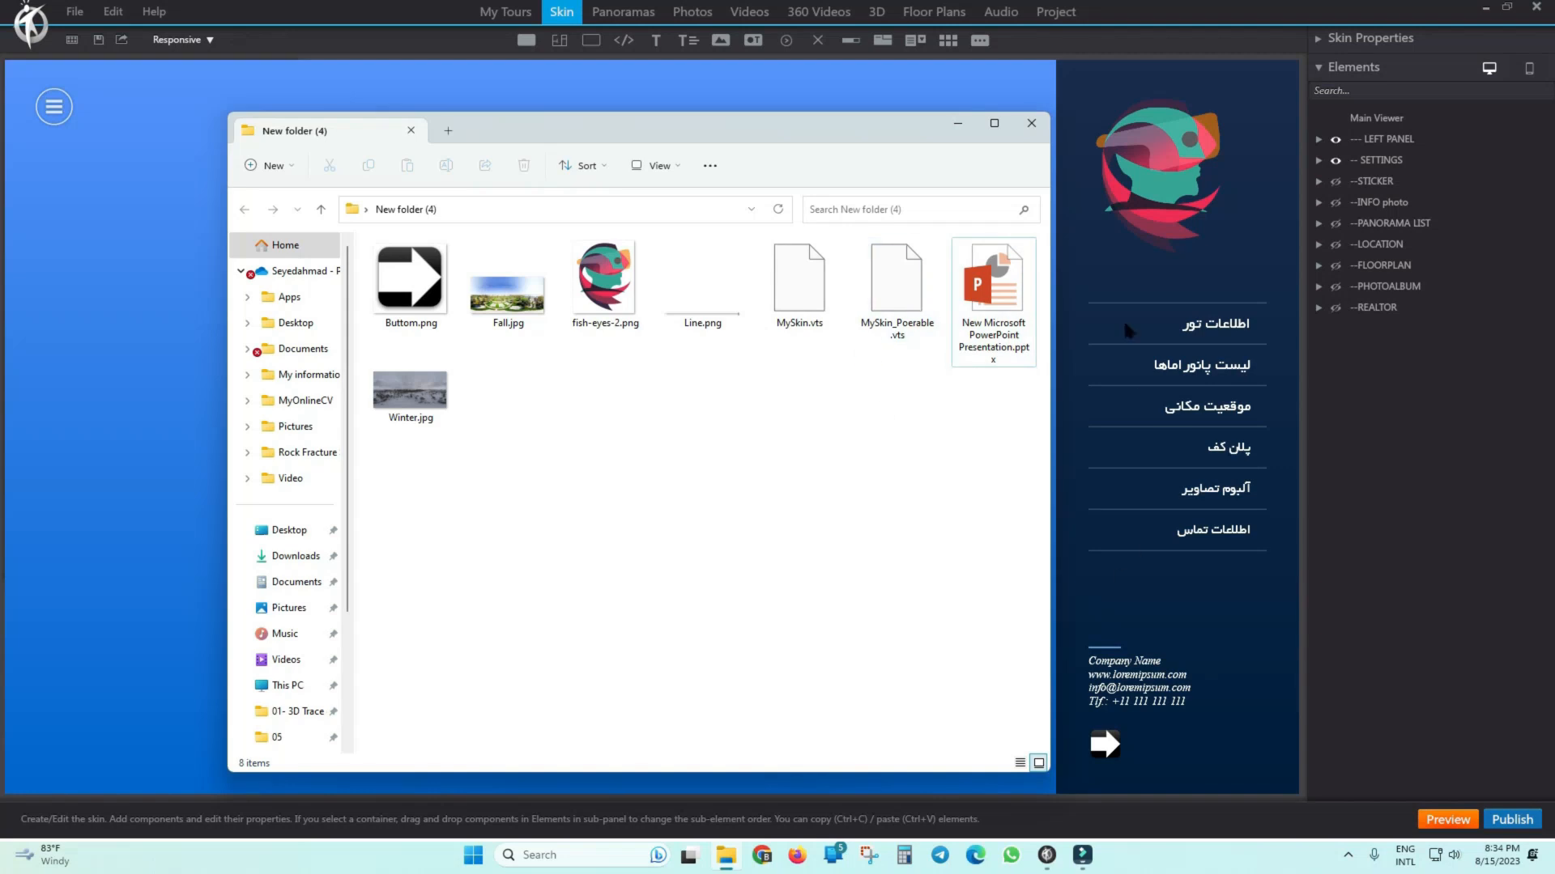
Move the folder window away, delete the existing mobile skin, and recreate it by copying all the desktop skin's elements.
{"action": "left_click_drag", "start_coordinate": [835, 131], "coordinate": [1554, 259]}
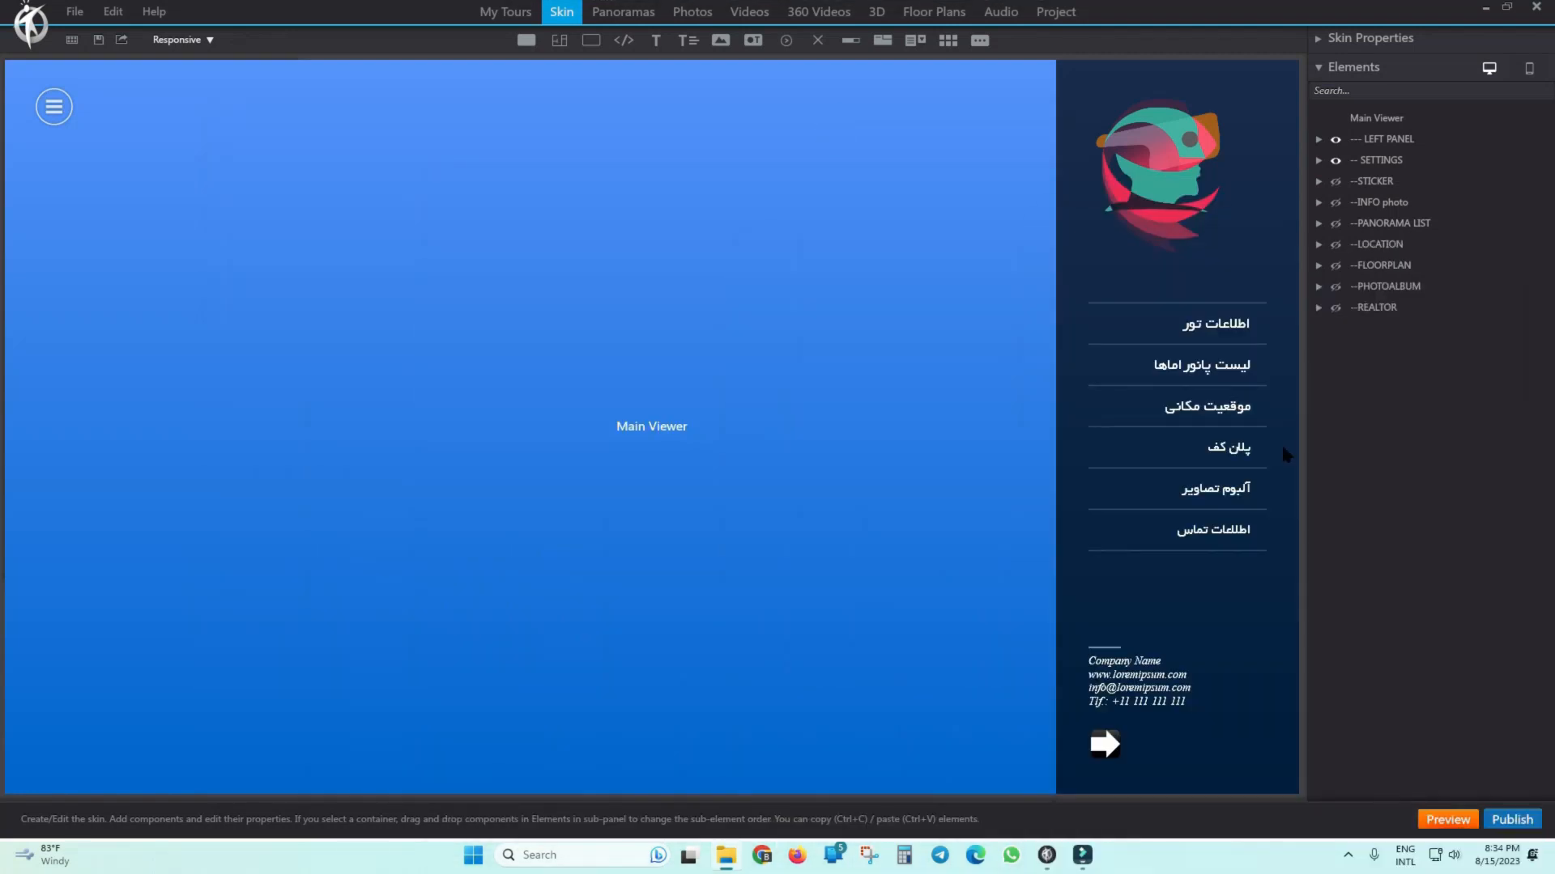
{"action": "left_click", "coordinate": [1540, 71]}
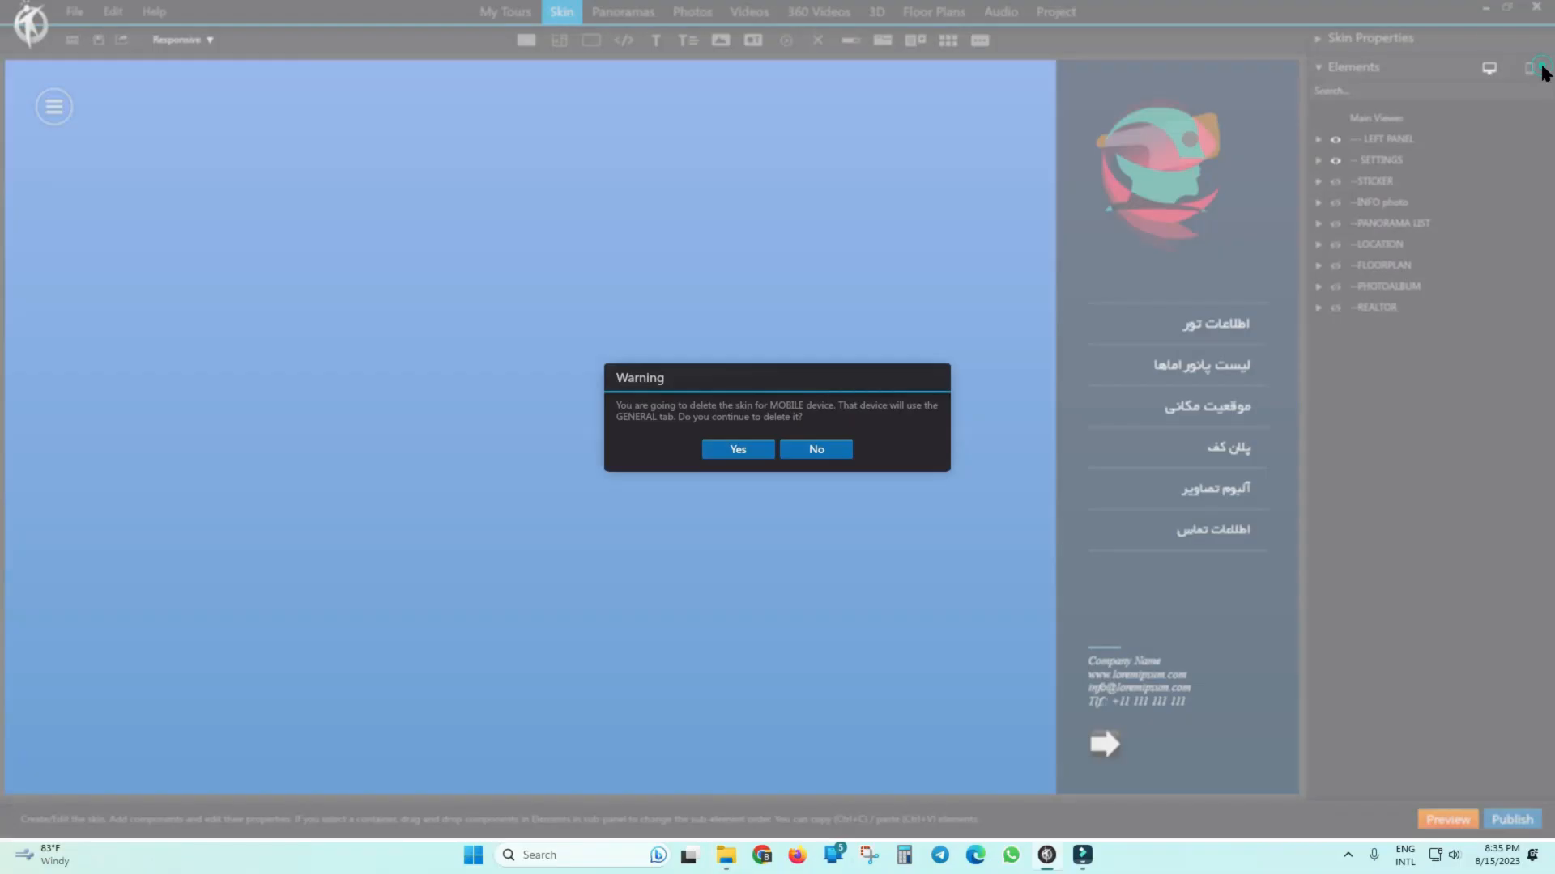
{"action": "left_click", "coordinate": [728, 448]}
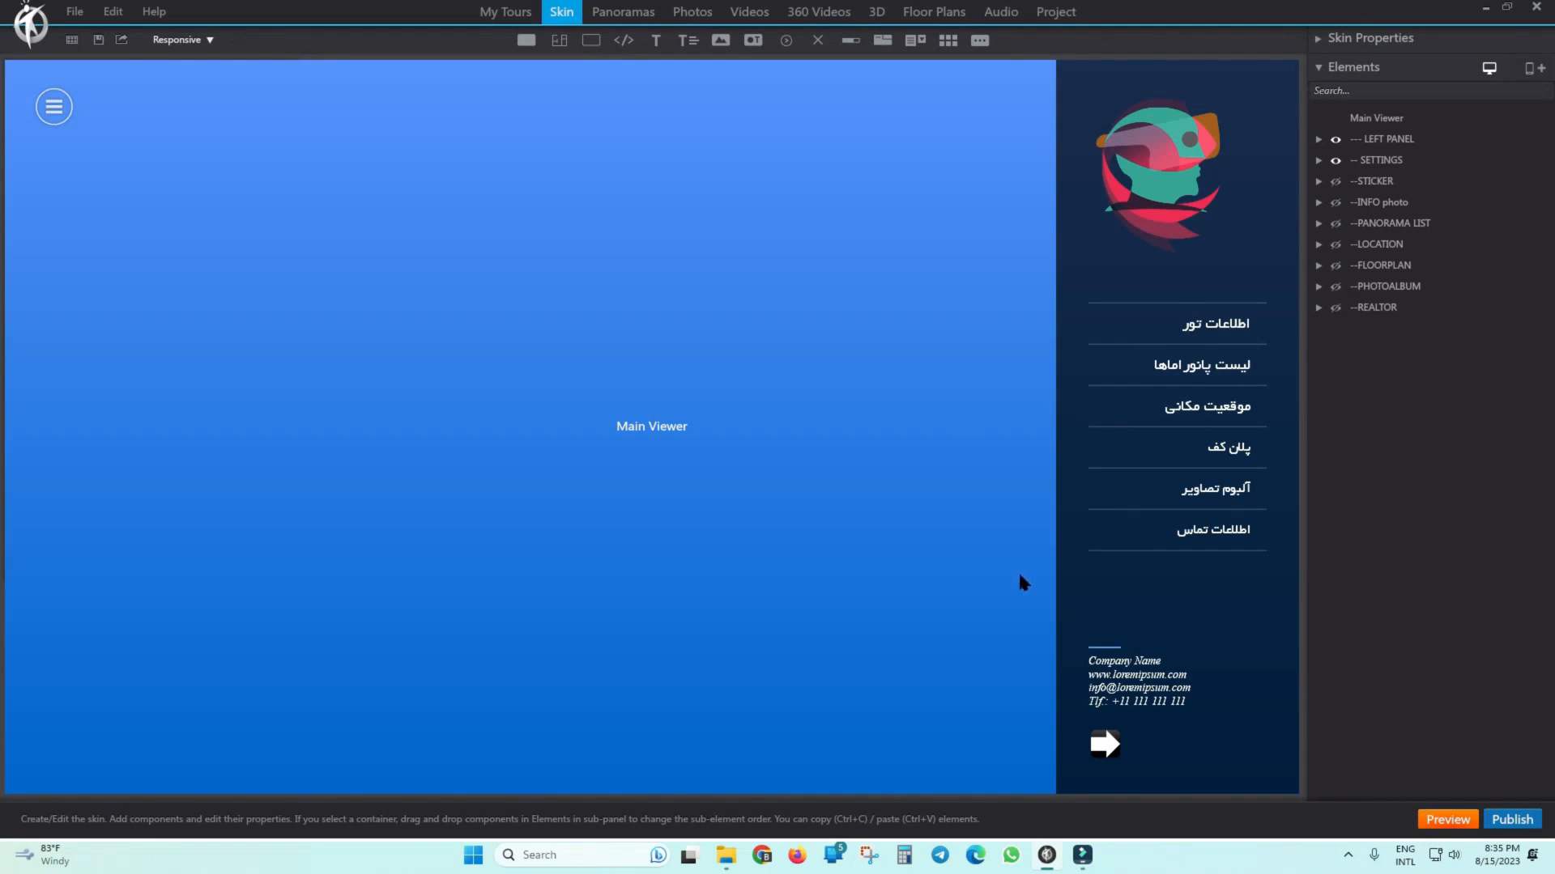
{"action": "left_click", "coordinate": [1541, 71]}
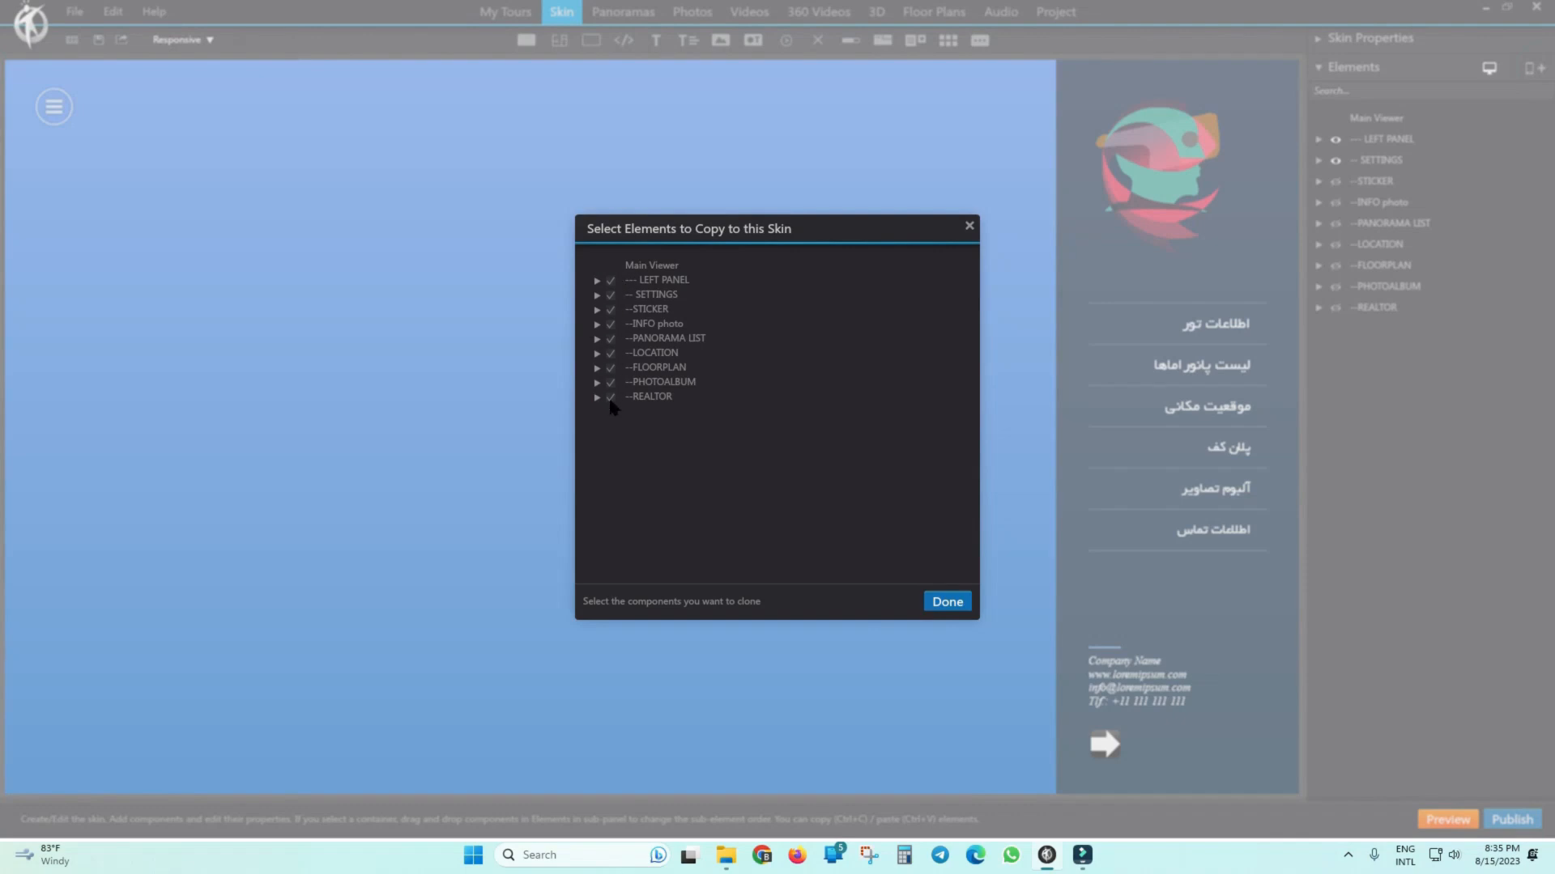
{"action": "left_click", "coordinate": [947, 602]}
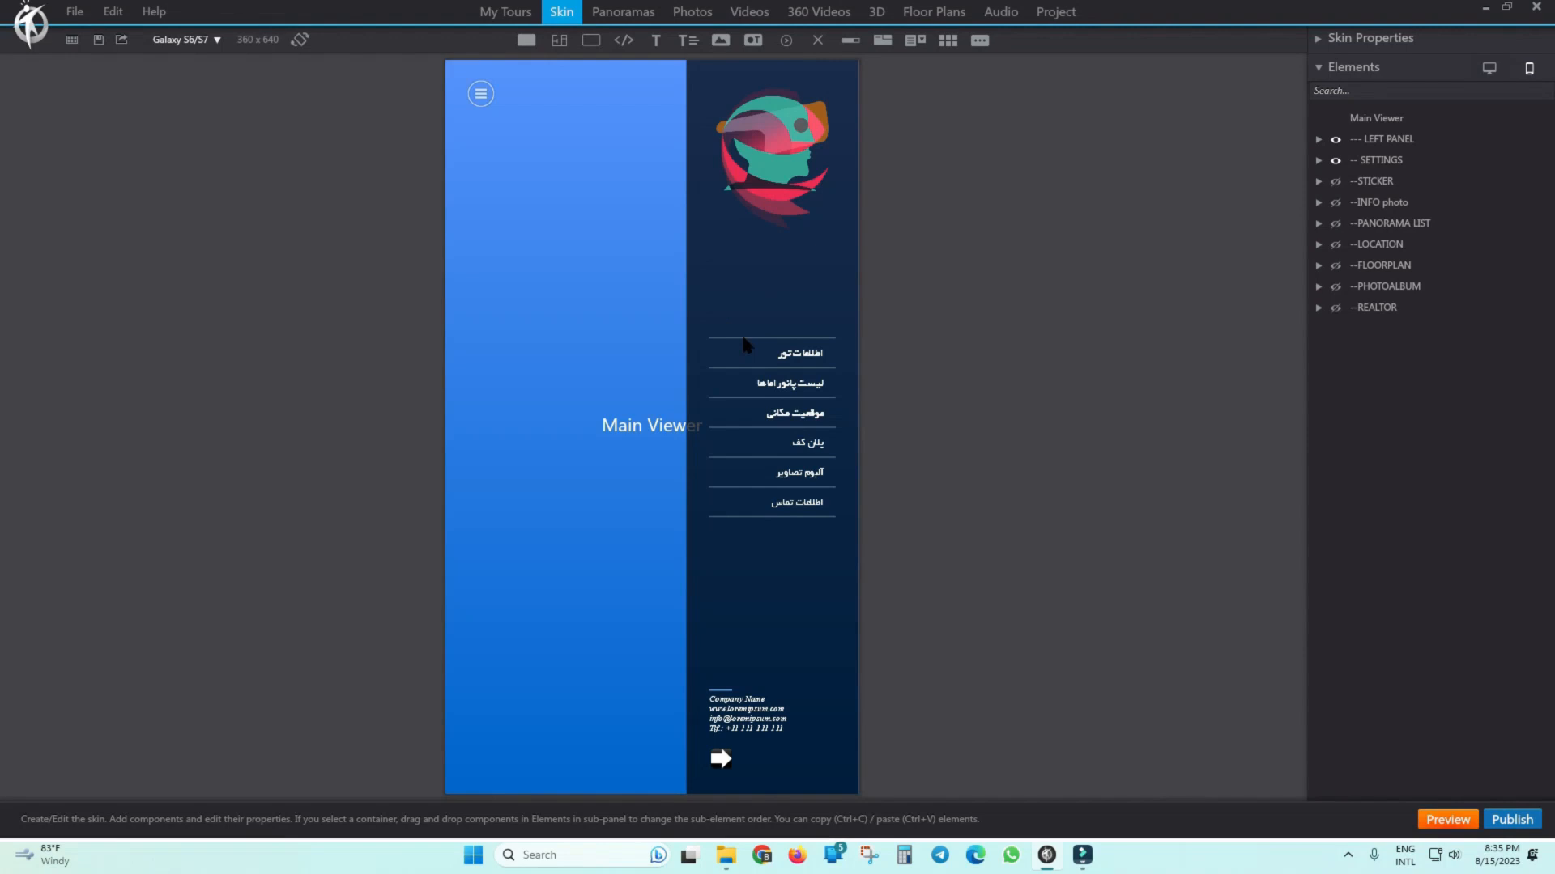
Shorten the LEFT PANEL of the mobile skin from its upper edge to about half the screen height, and return to the desktop skin.
{"action": "left_click", "coordinate": [760, 289]}
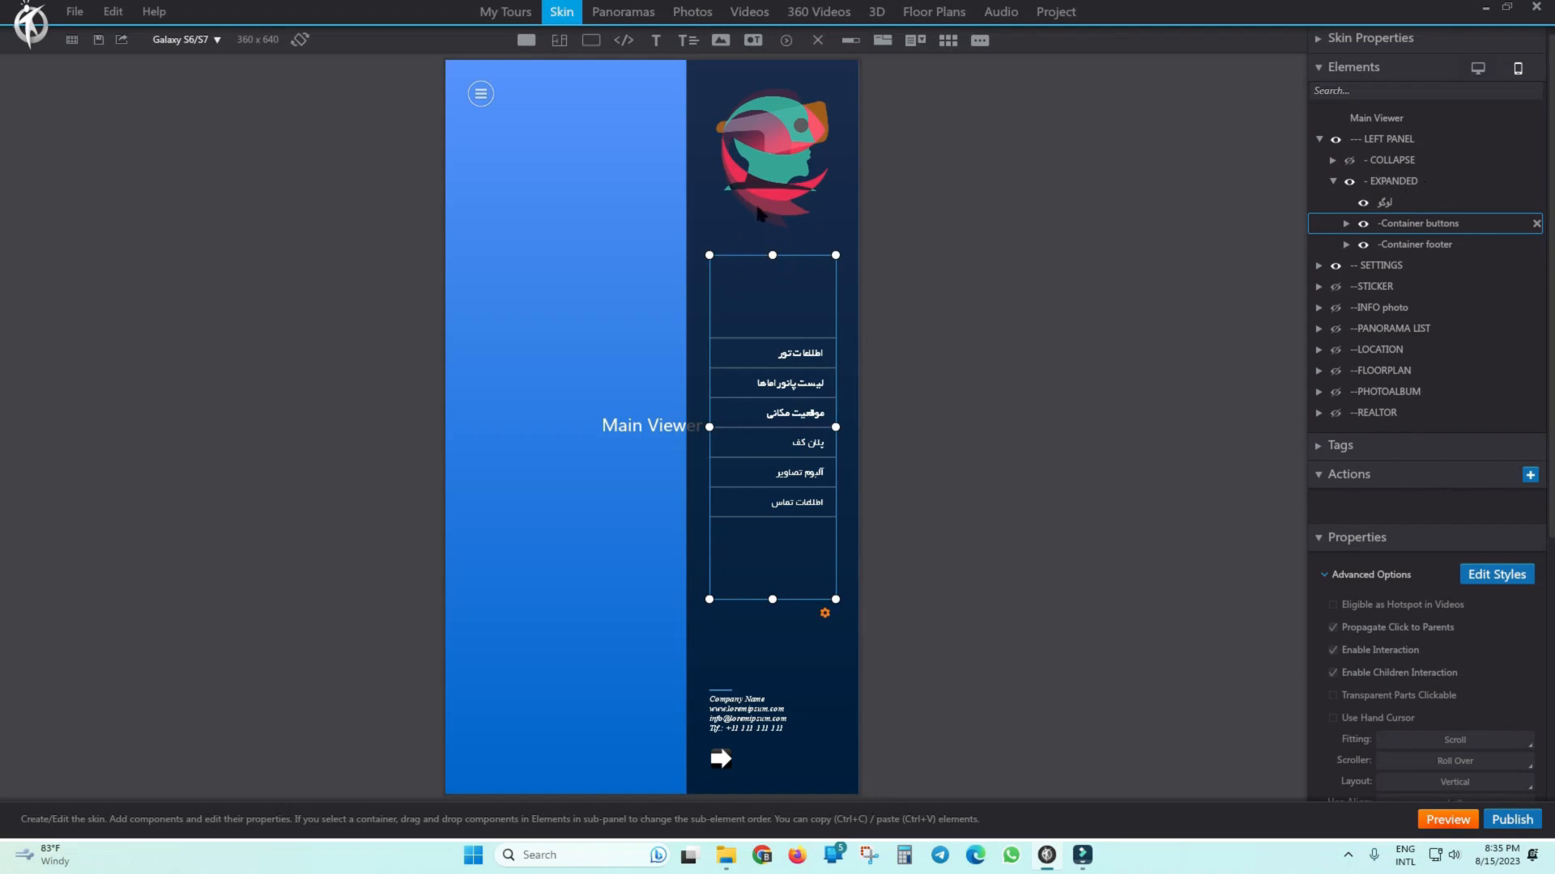
{"action": "left_click", "coordinate": [1394, 139]}
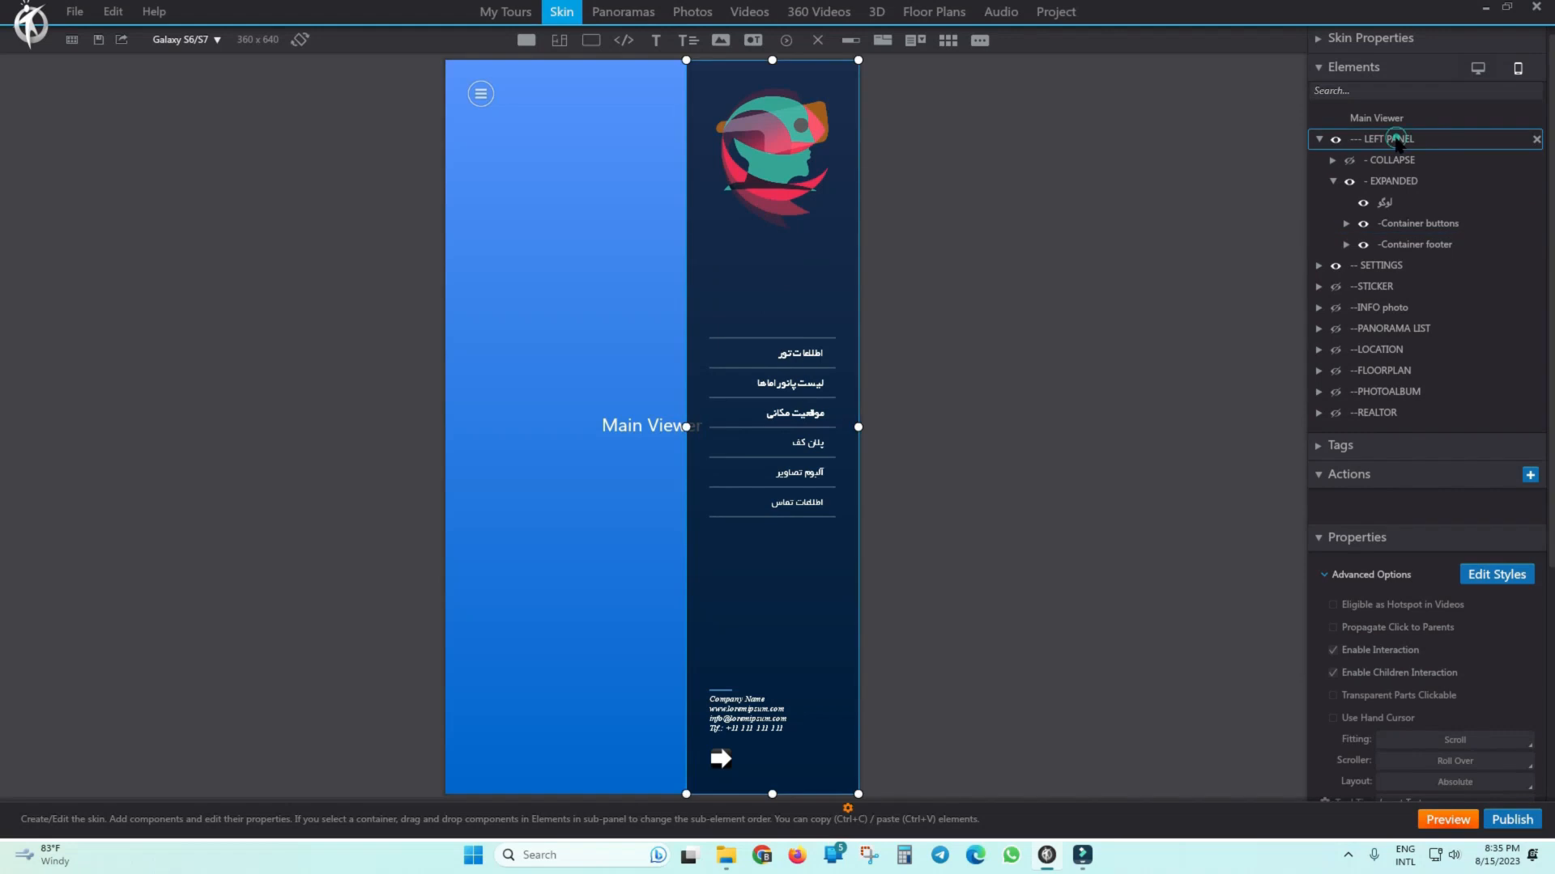
{"action": "left_click_drag", "start_coordinate": [772, 60], "coordinate": [754, 380]}
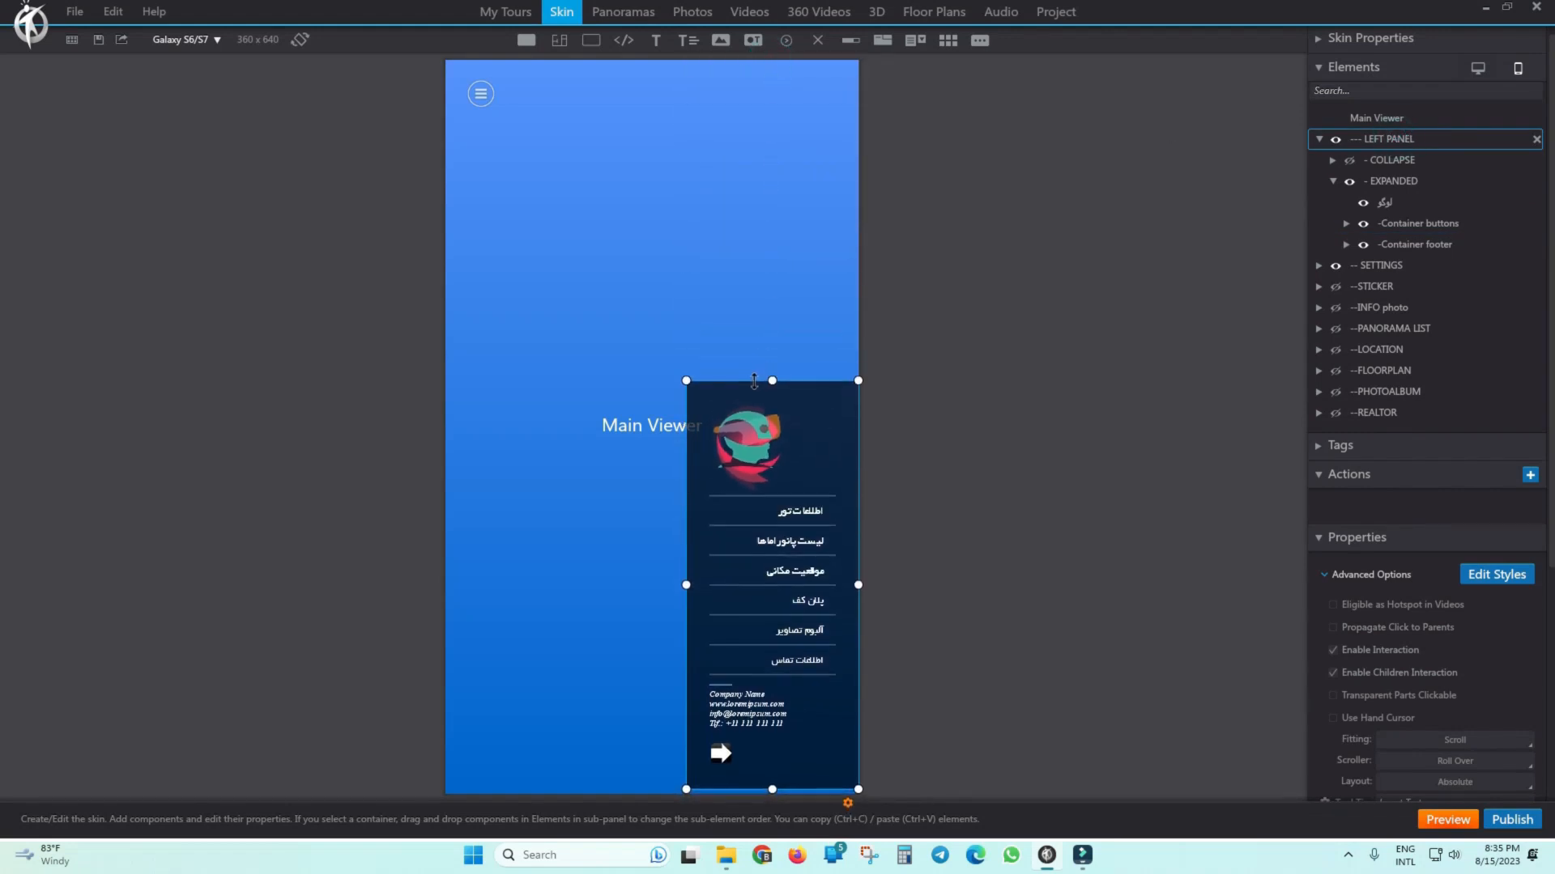
{"action": "left_click", "coordinate": [729, 260]}
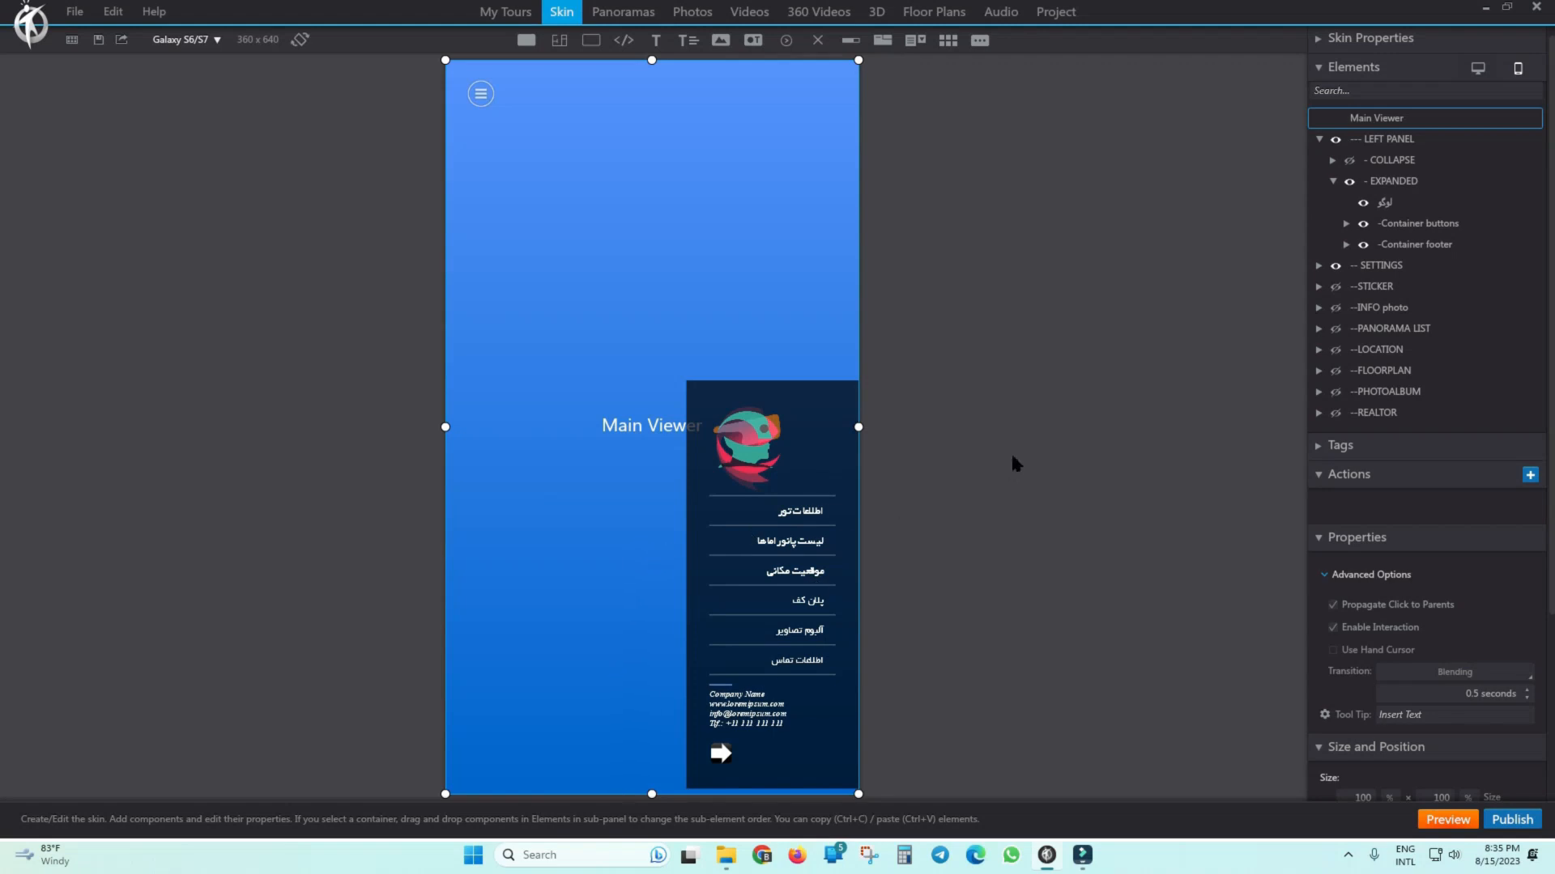
{"action": "left_click", "coordinate": [1478, 68]}
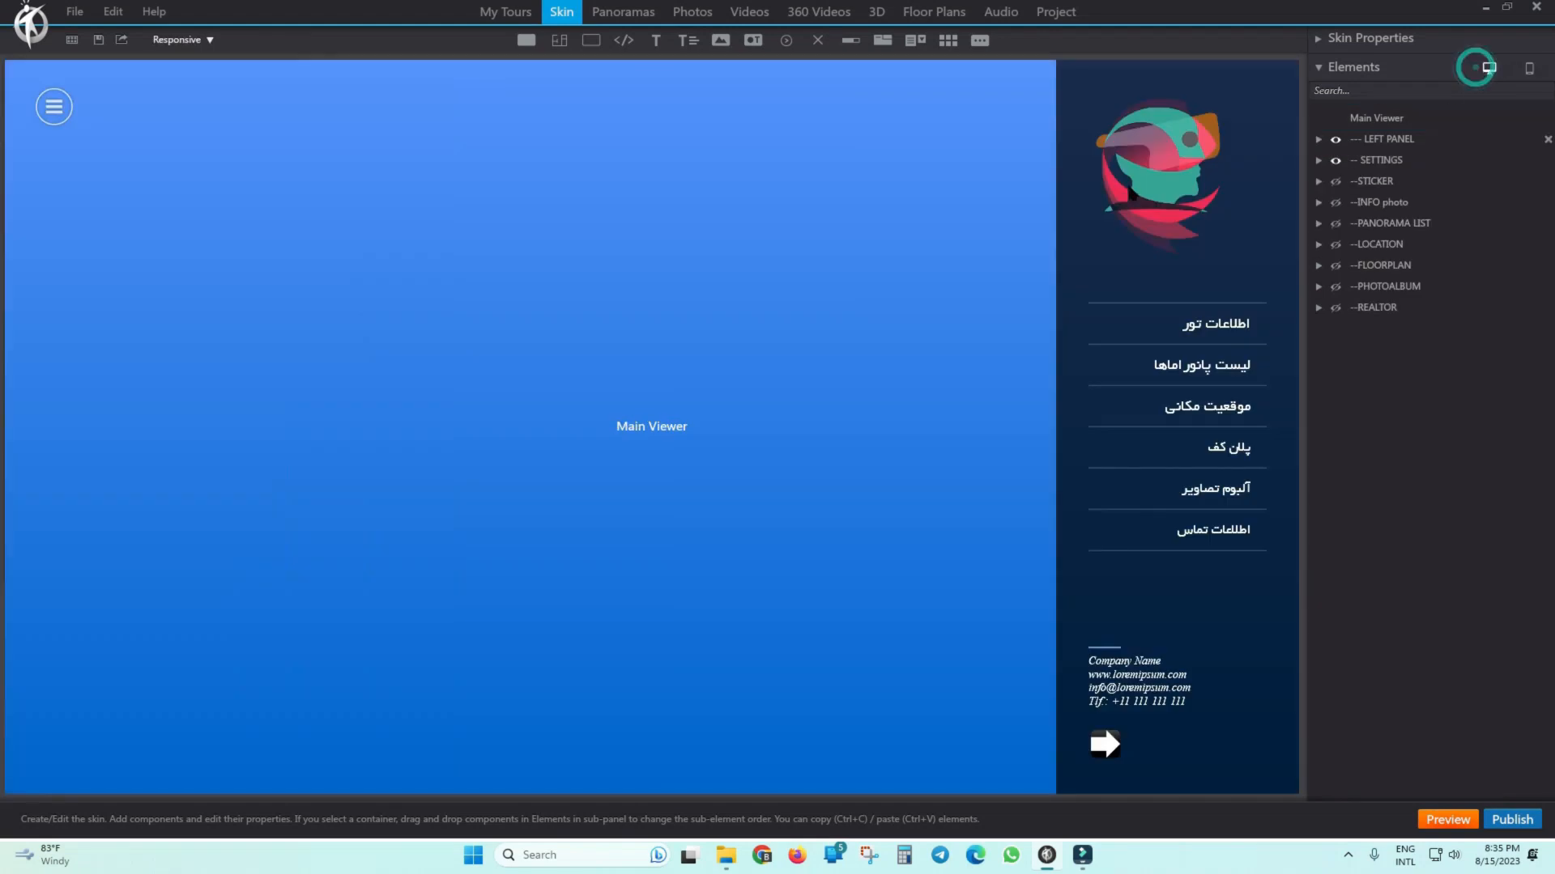